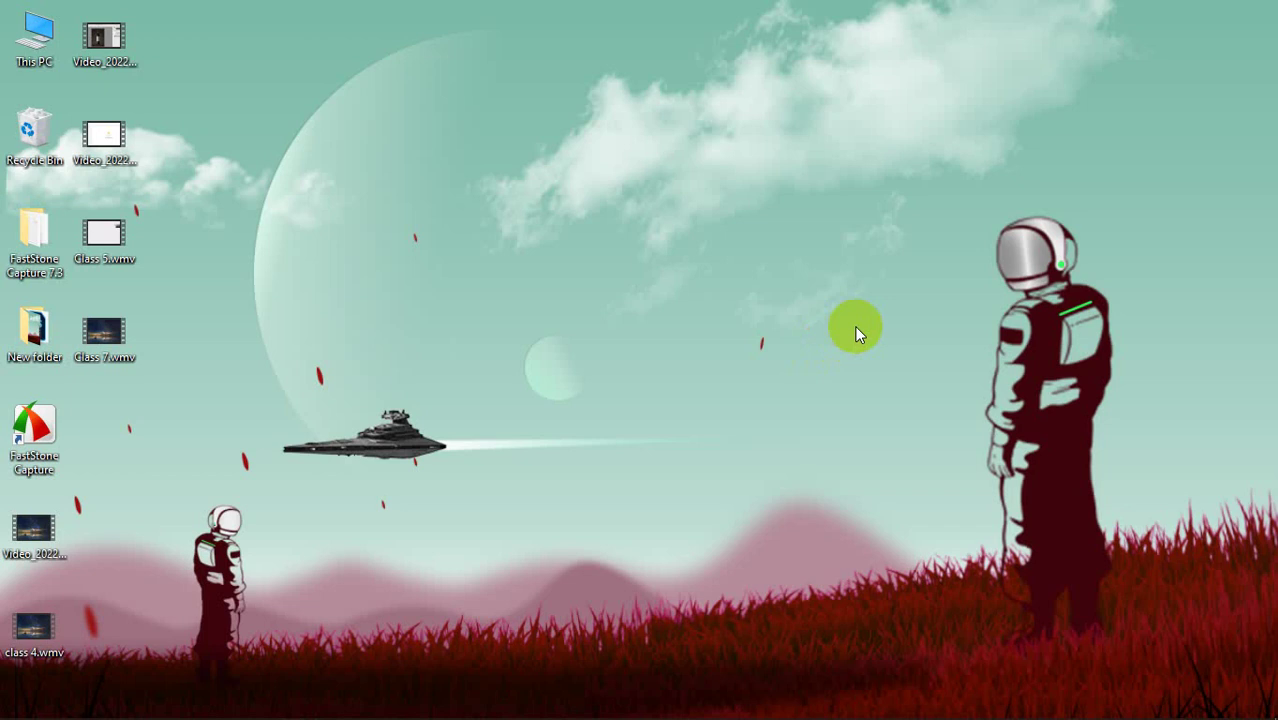
- Restore the Chrome window showing the reference wallpaper wp7027819.webp
left_click(1002, 400)
mouse_move(385, 705)
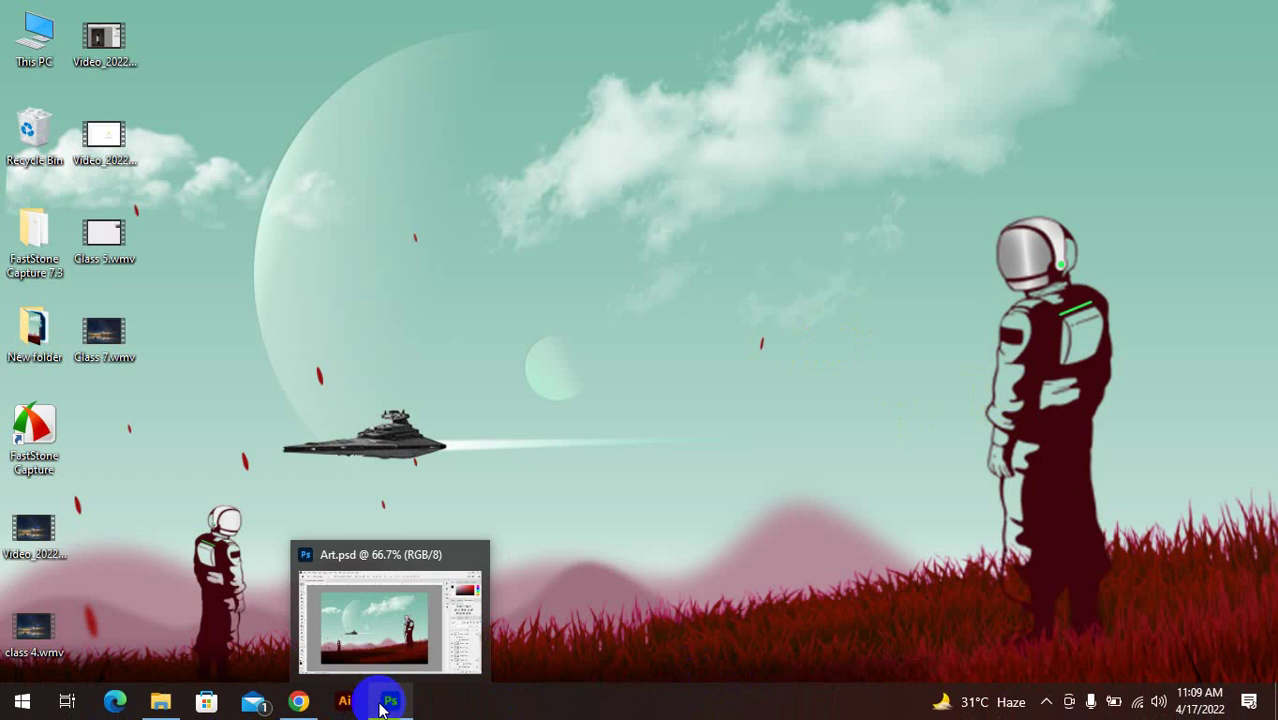
left_click(312, 700)
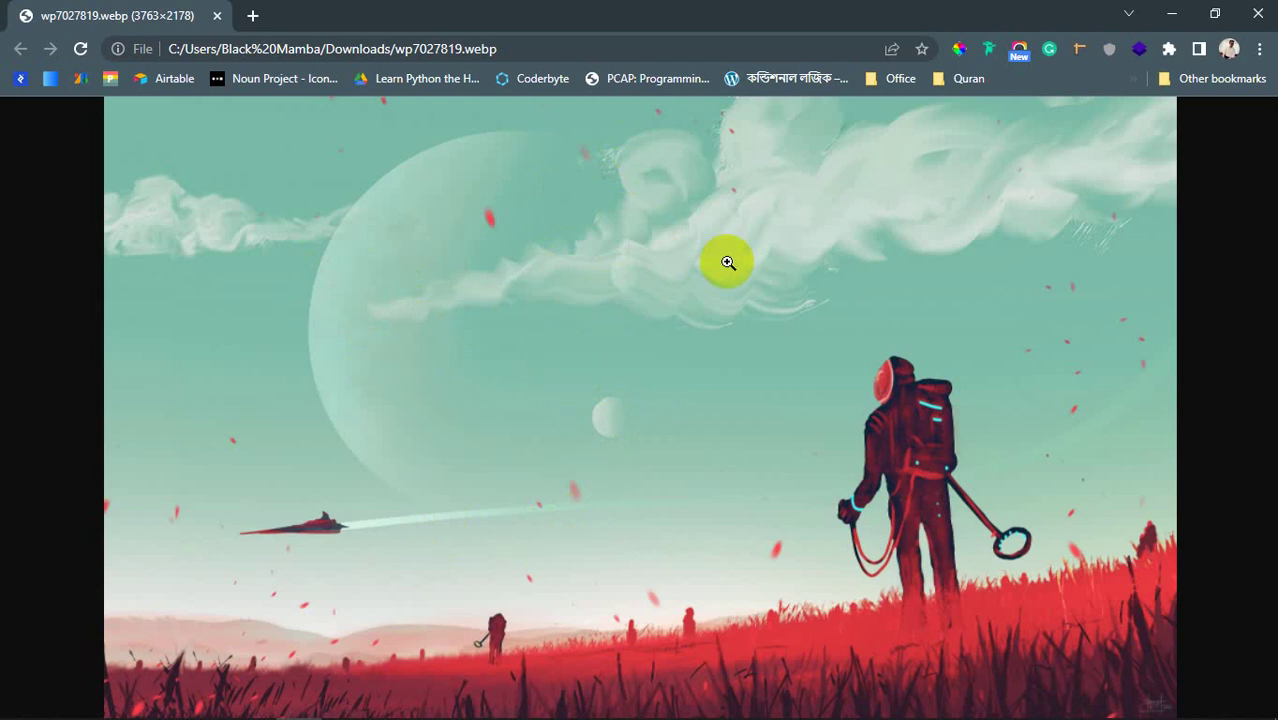
- Compare the reference wallpaper in Chrome with Art.psd, ending back in Photoshop
key("alt+Tab")
key("alt+Tab")
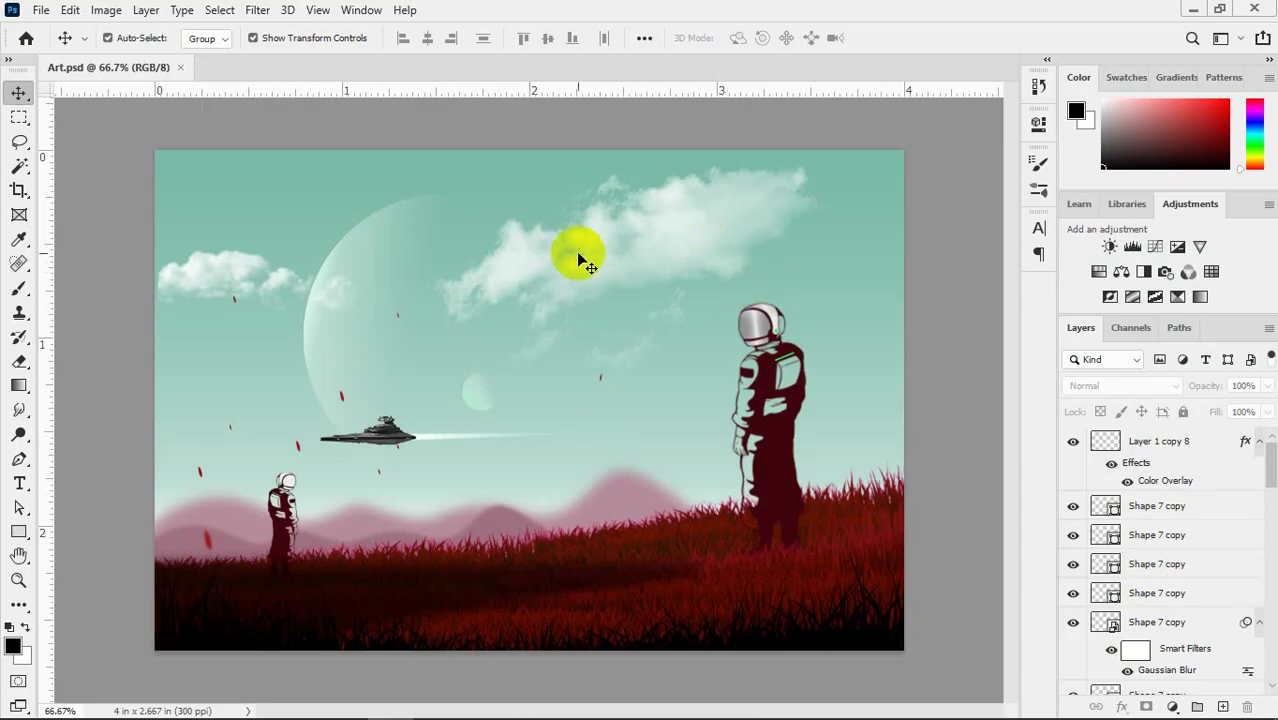
key("alt+Tab")
key("alt+Tab")
scroll(627, 210, "up", 3)
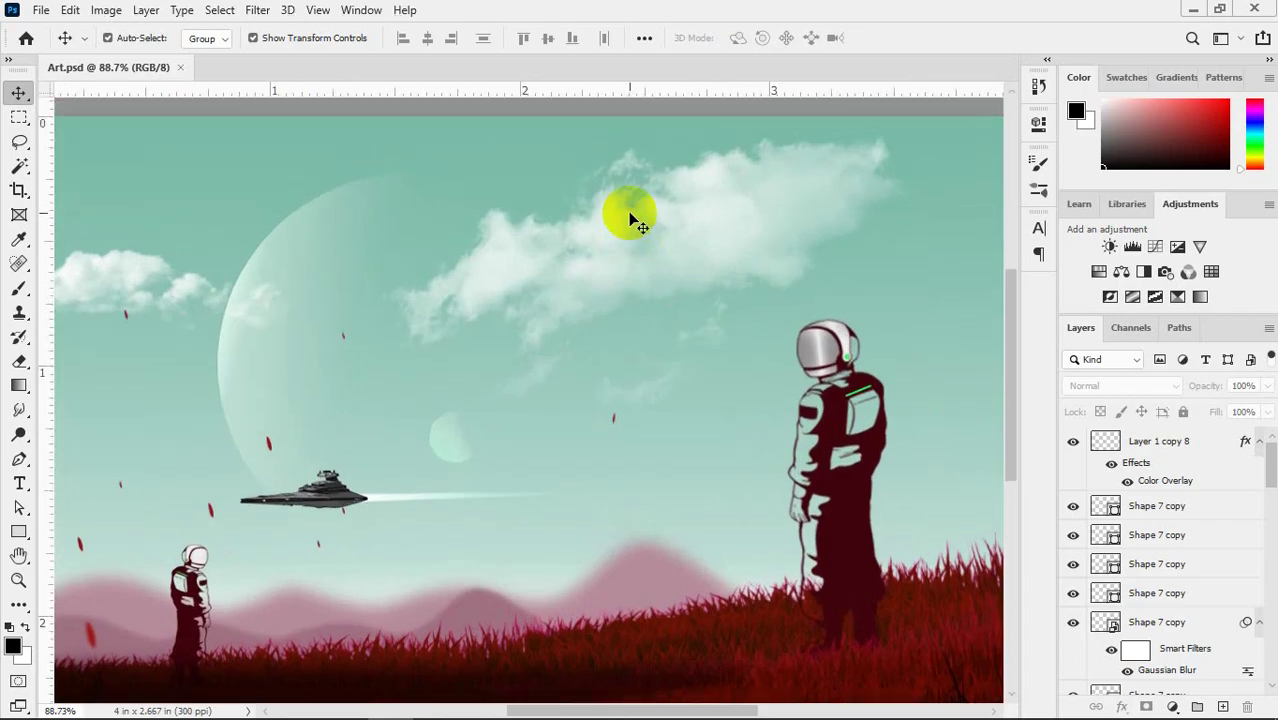
scroll(628, 211, "down", 3)
key("alt+Tab")
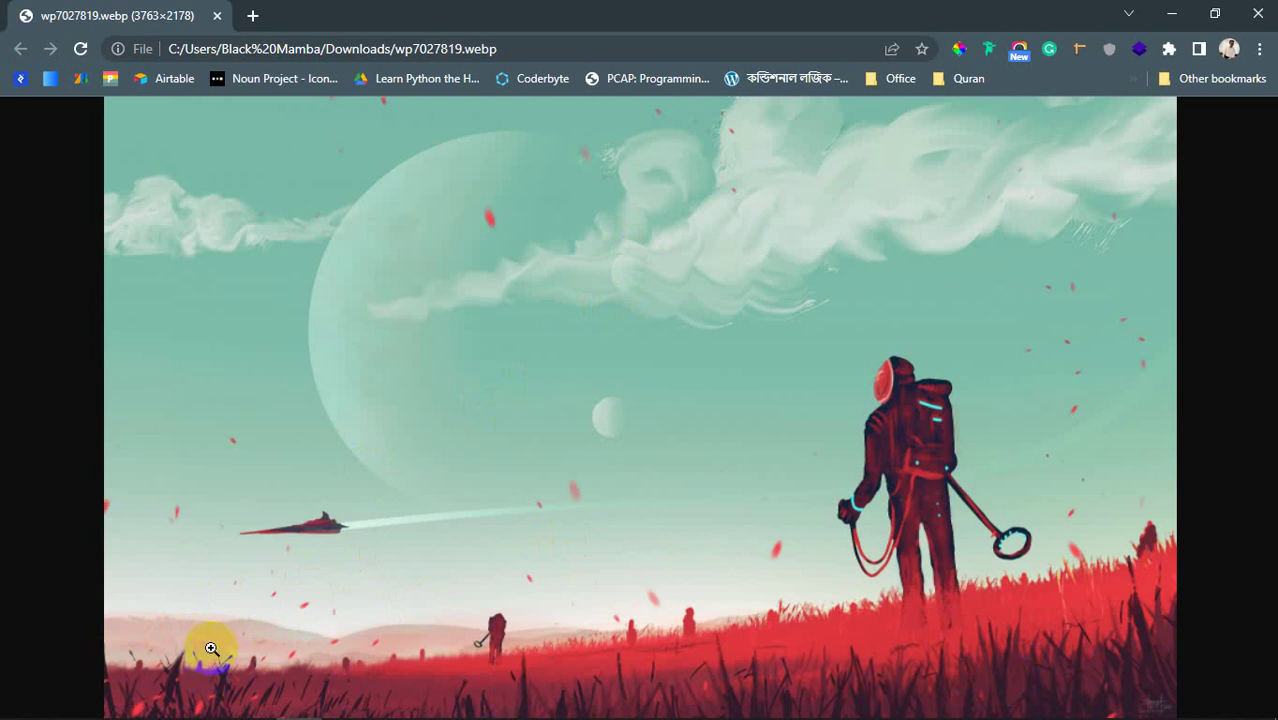
mouse_move(211, 649)
left_mouse_down()
mouse_move(294, 679)
mouse_move(205, 656)
left_mouse_up()
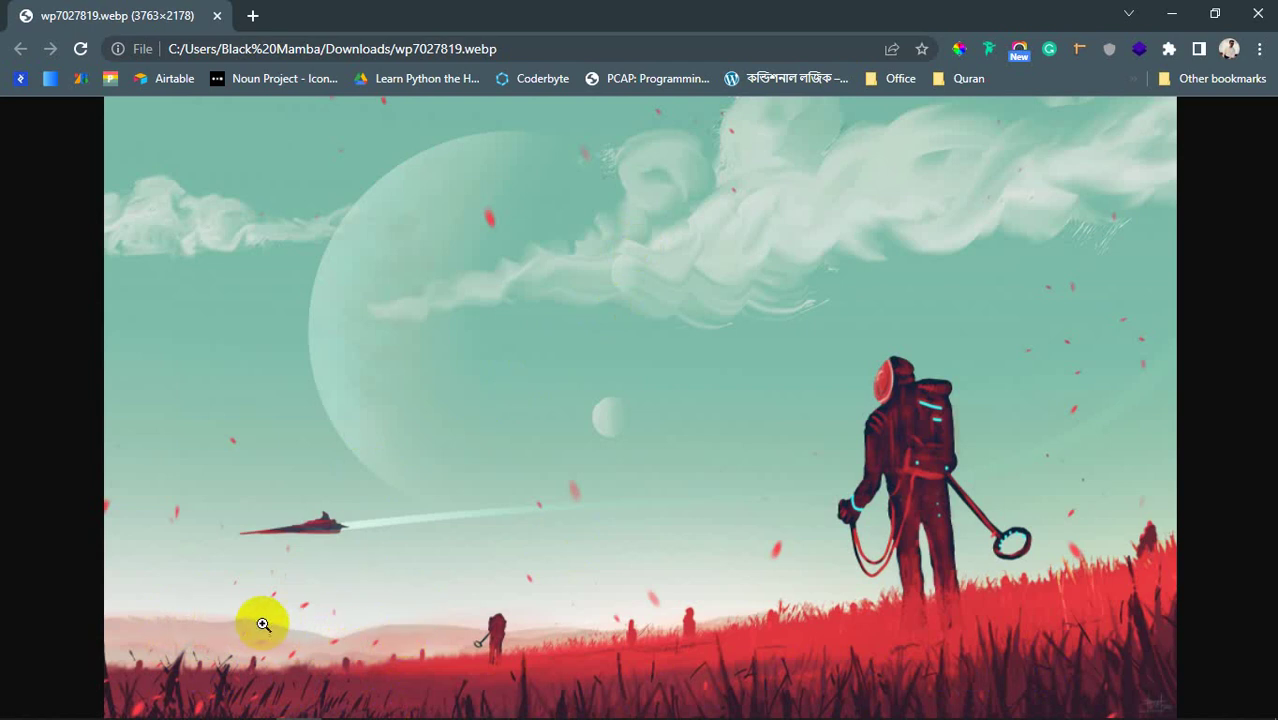
left_click(393, 647)
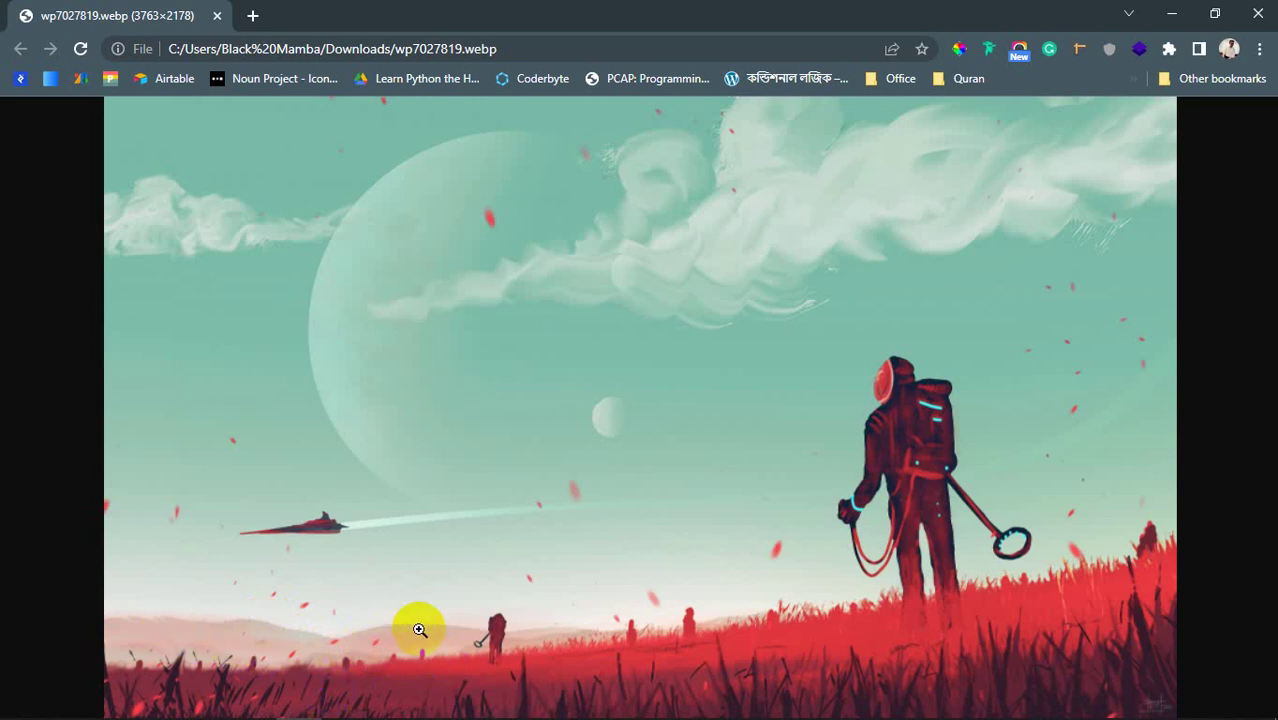
key("alt+Tab")
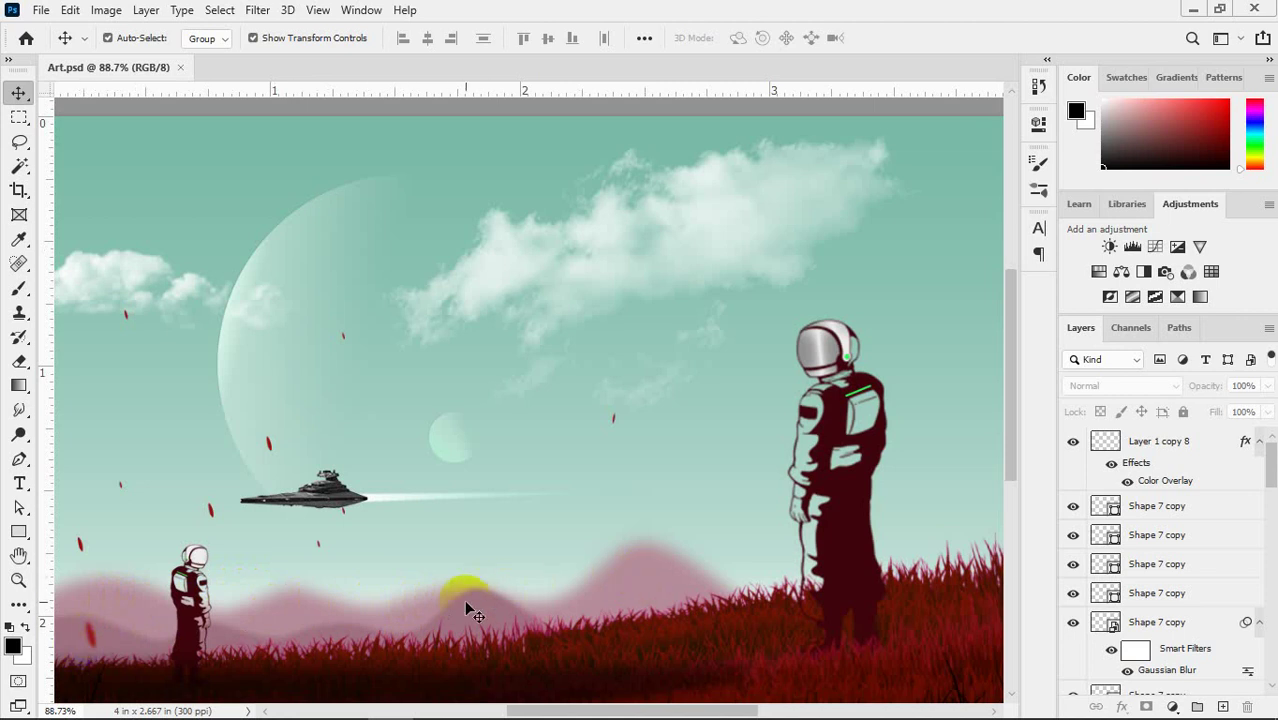
key("alt+Tab")
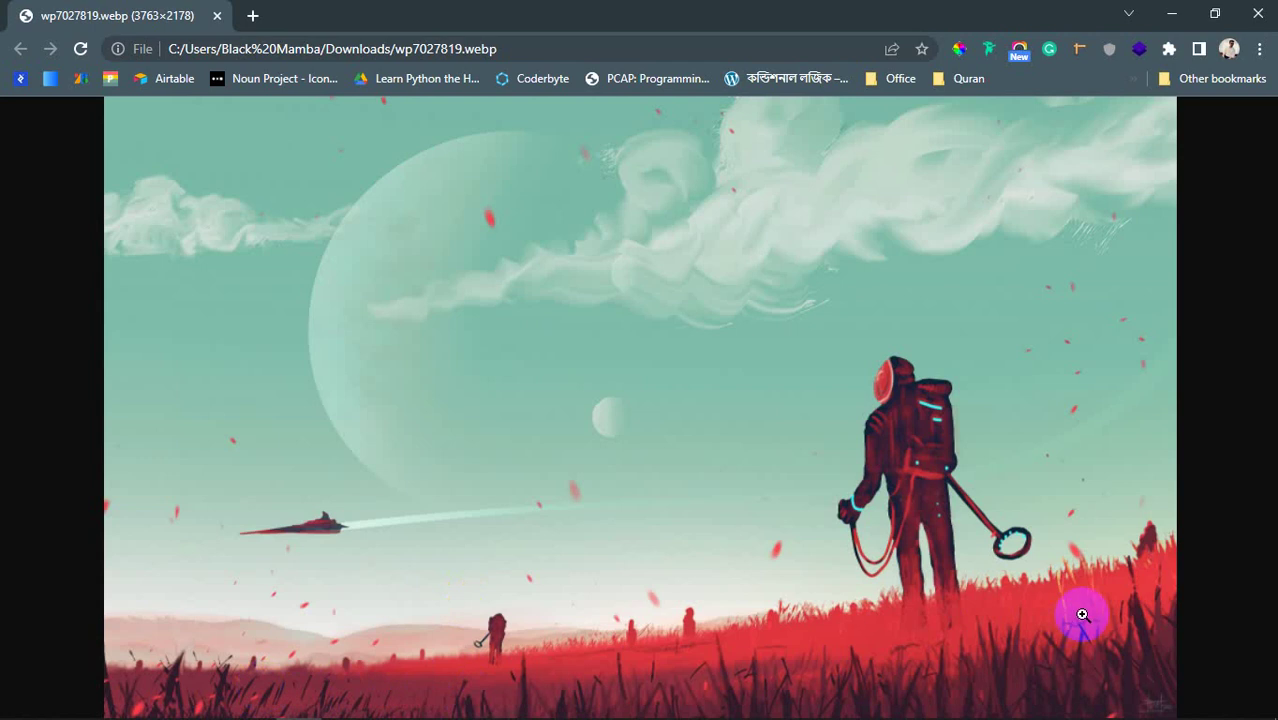
key("alt+Tab")
scroll(785, 605, "down", 2)
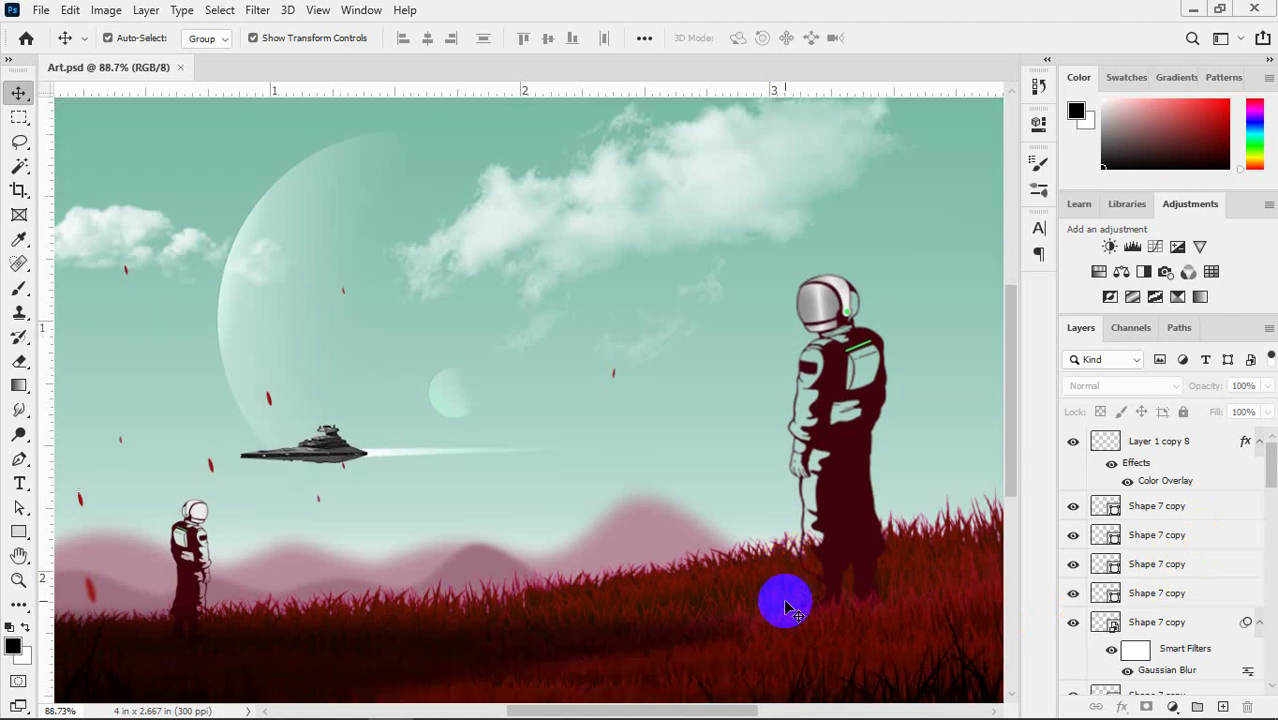
scroll(785, 605, "down", 2)
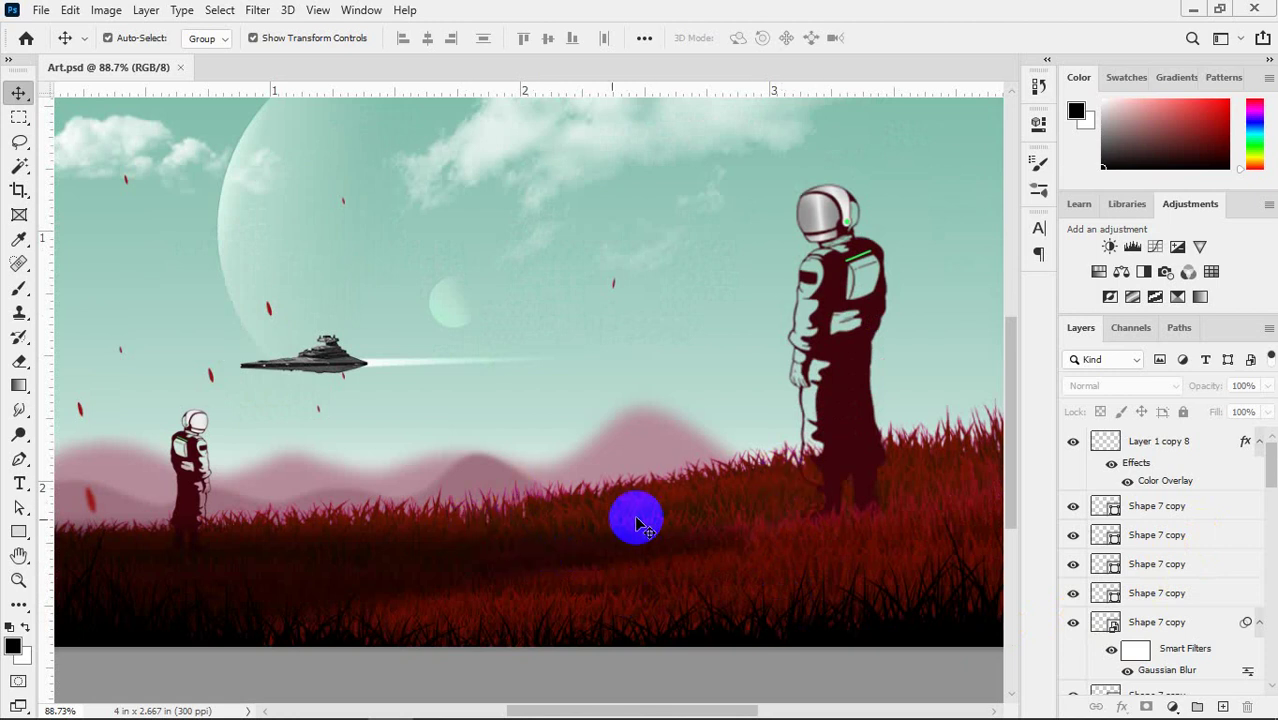
left_click(645, 500)
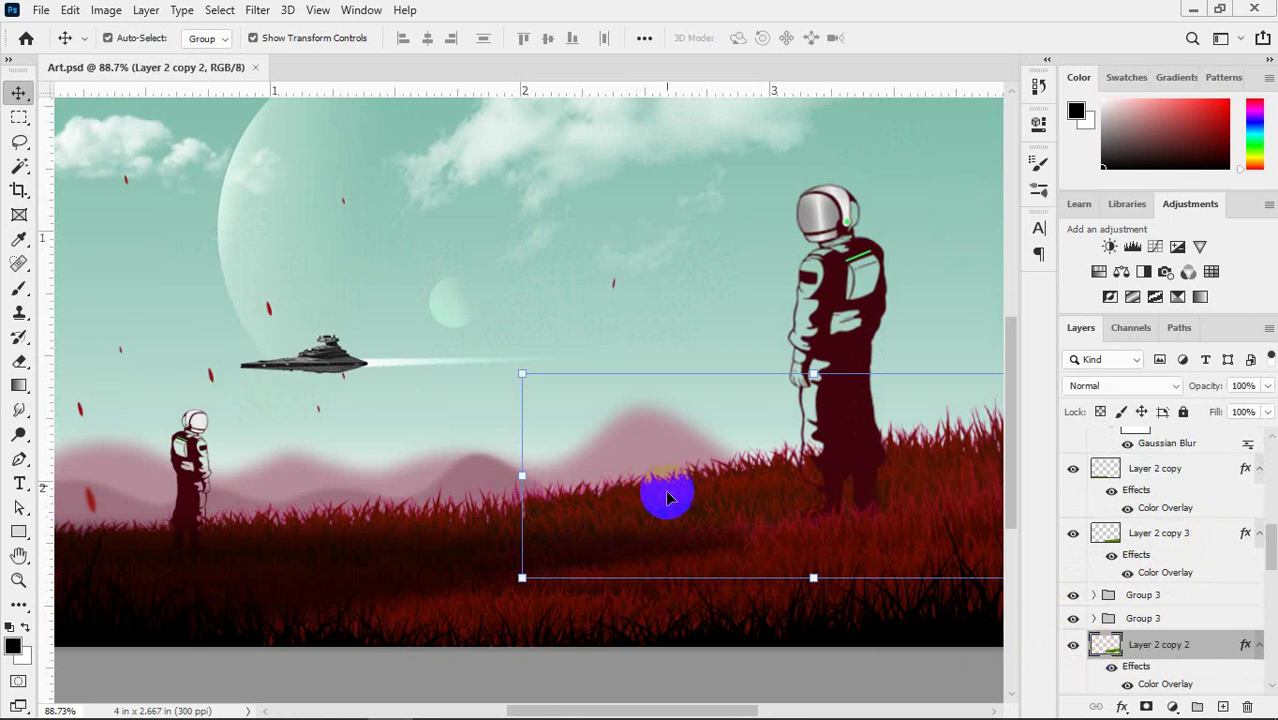
- Toggle the grass layer's colour overlay off and on to confirm its red, then view the reference
scroll(1160, 636, "down", 3)
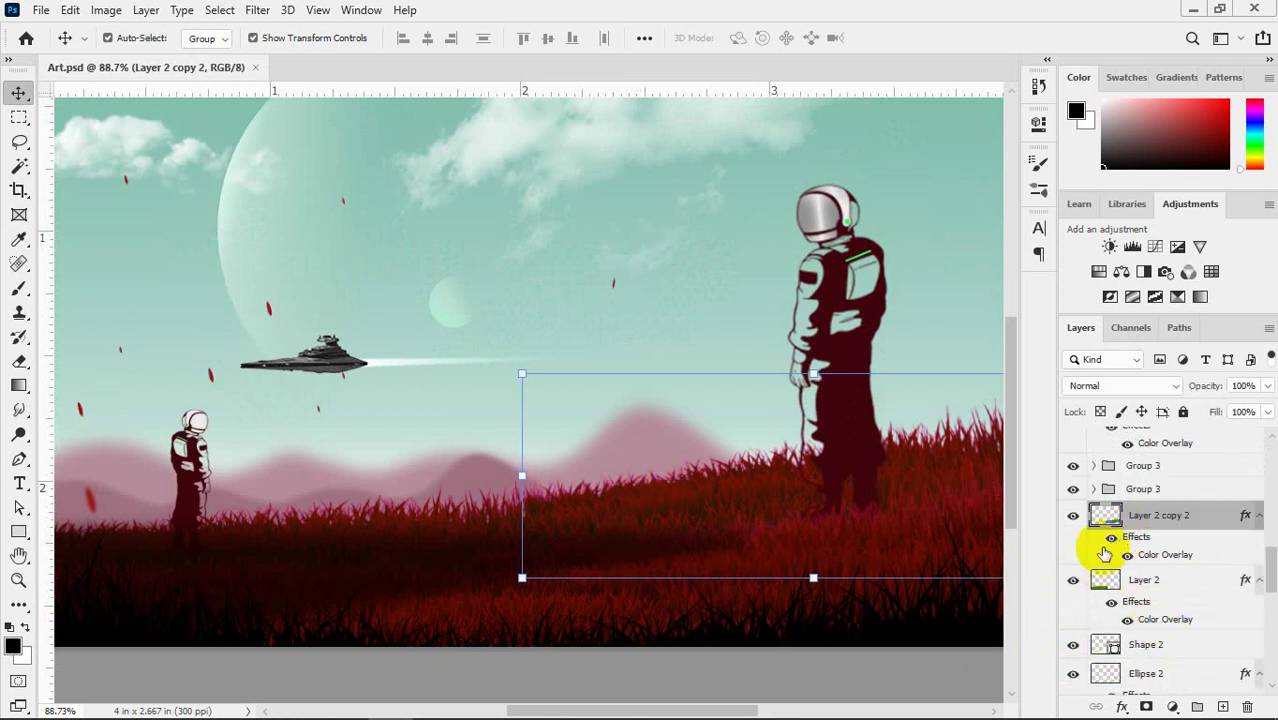
left_click(1111, 537)
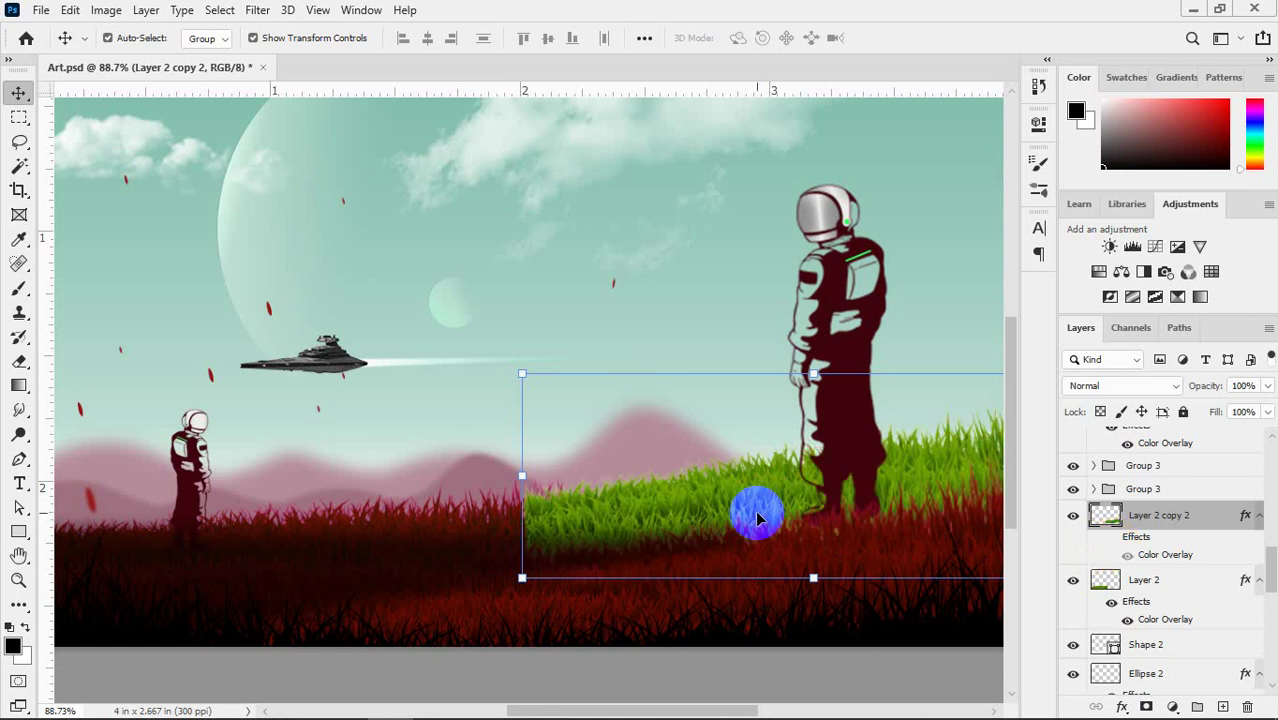
left_click_drag(756, 514, 377, 531)
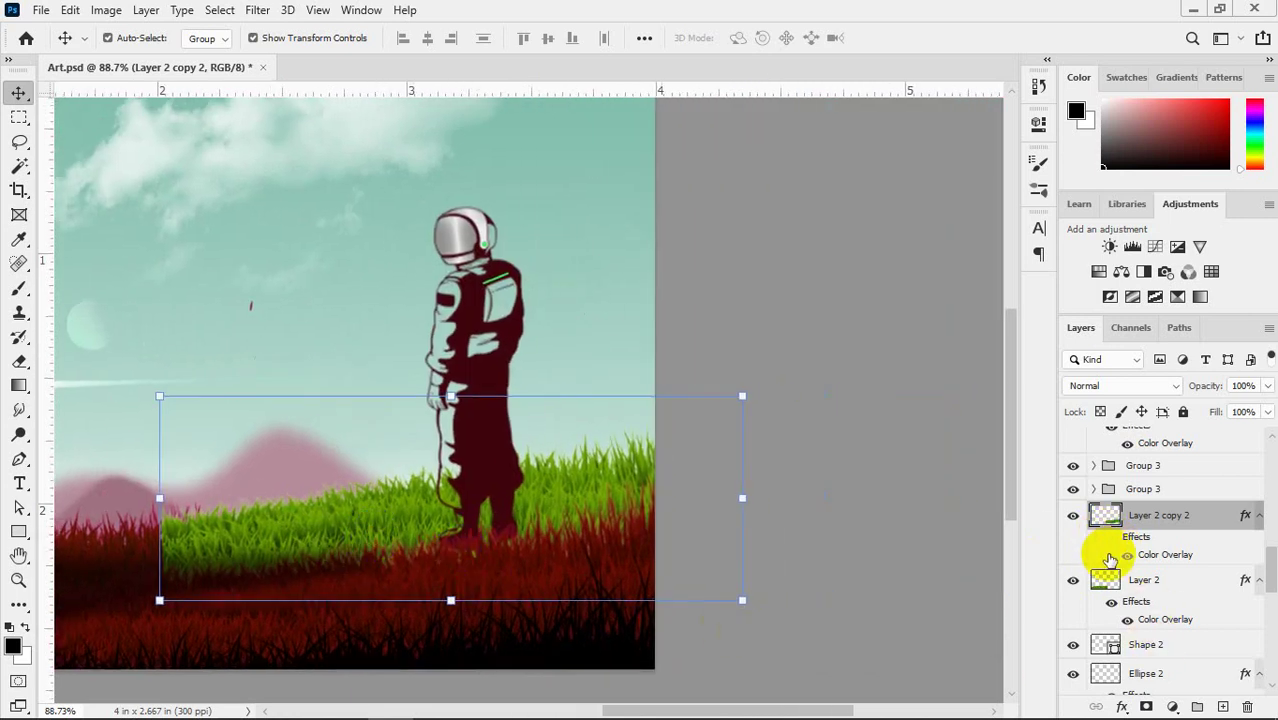
left_click(1111, 537)
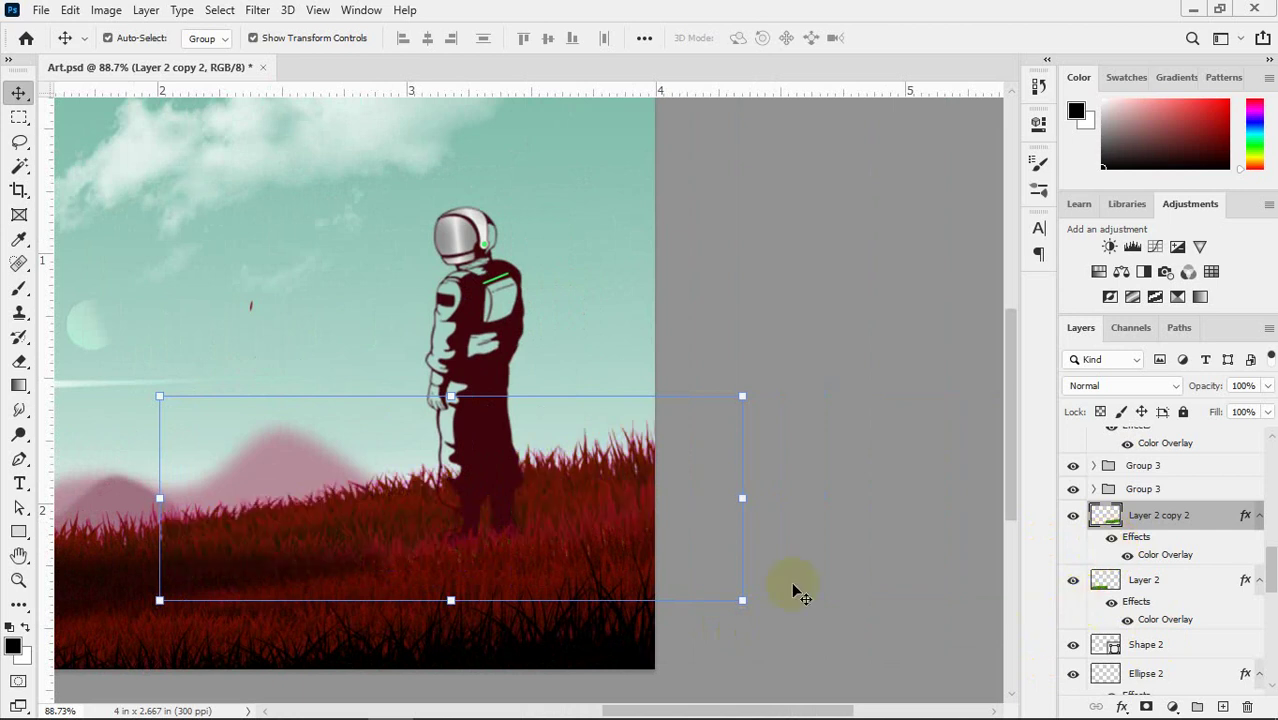
key("alt+Tab")
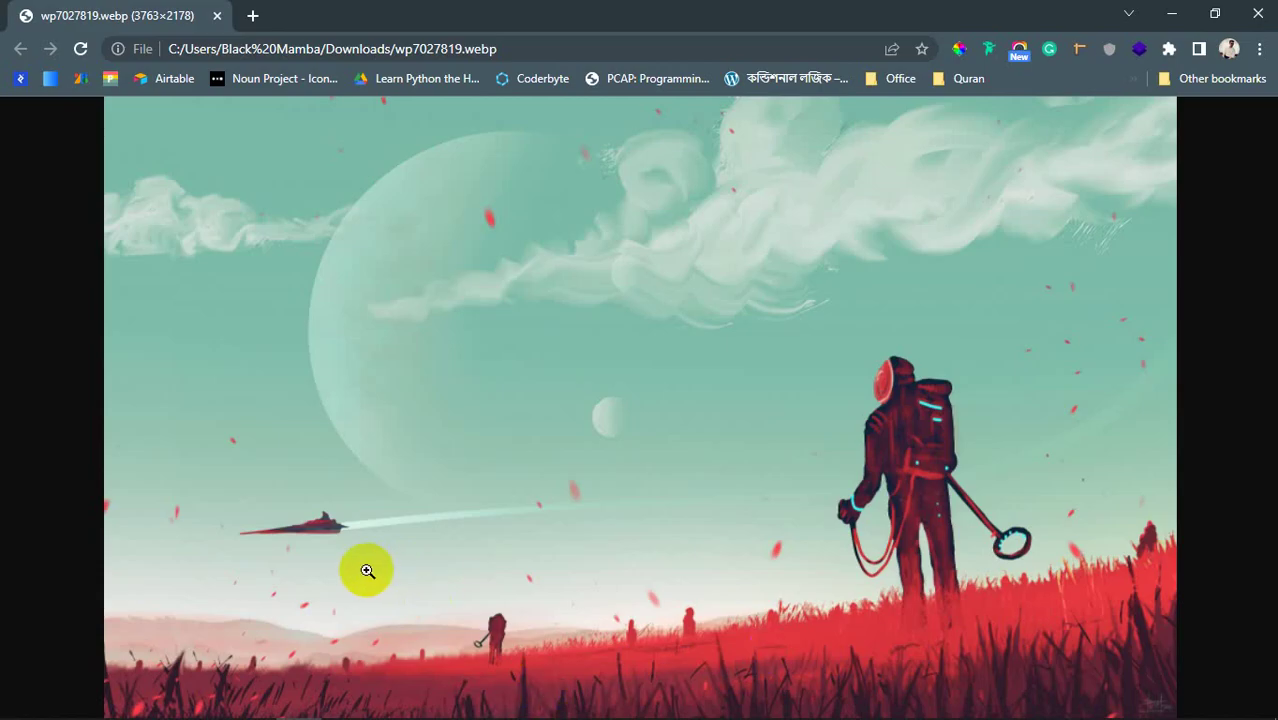
- Return to the whole Art.psd scene in Photoshop, zoomed out to 66.7%
mouse_move(365, 569)
left_mouse_down()
mouse_move(171, 677)
mouse_move(857, 657)
mouse_move(1027, 630)
mouse_move(820, 630)
mouse_move(982, 606)
mouse_move(171, 674)
mouse_move(374, 689)
mouse_move(1158, 665)
mouse_move(856, 702)
mouse_move(106, 676)
left_mouse_up()
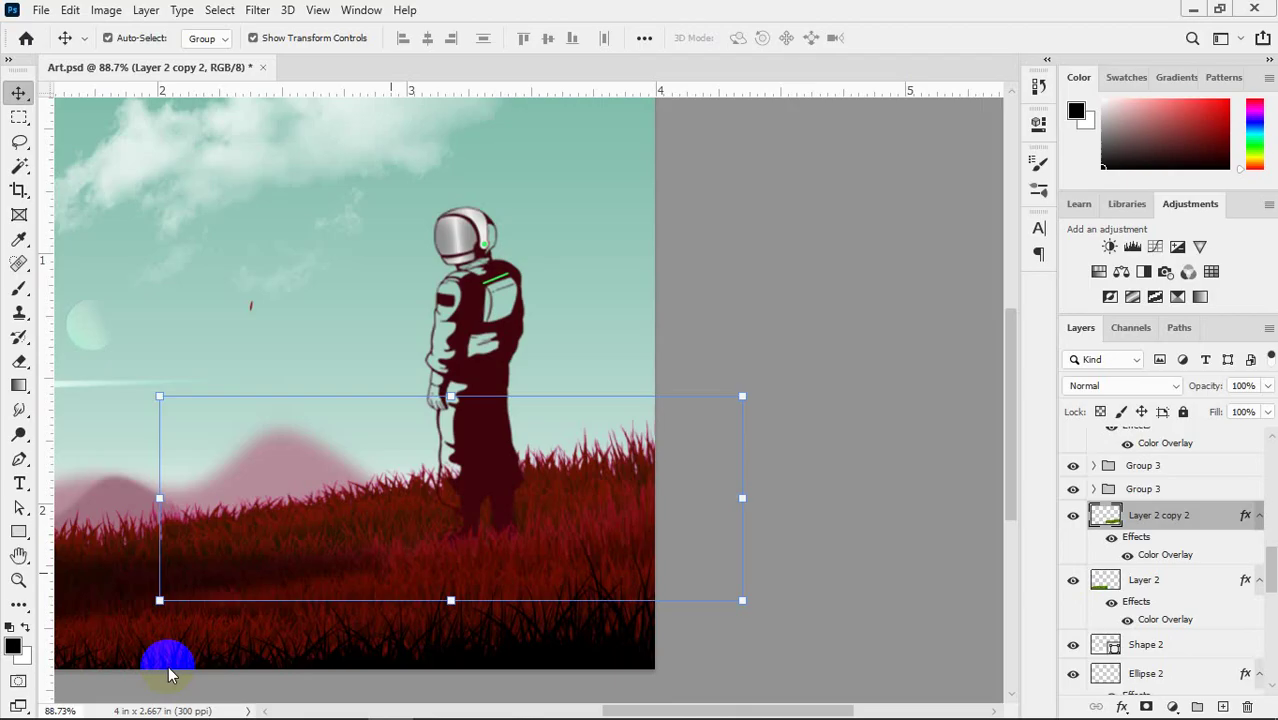
left_click_drag(163, 653, 477, 585)
scroll(477, 585, "down", 3)
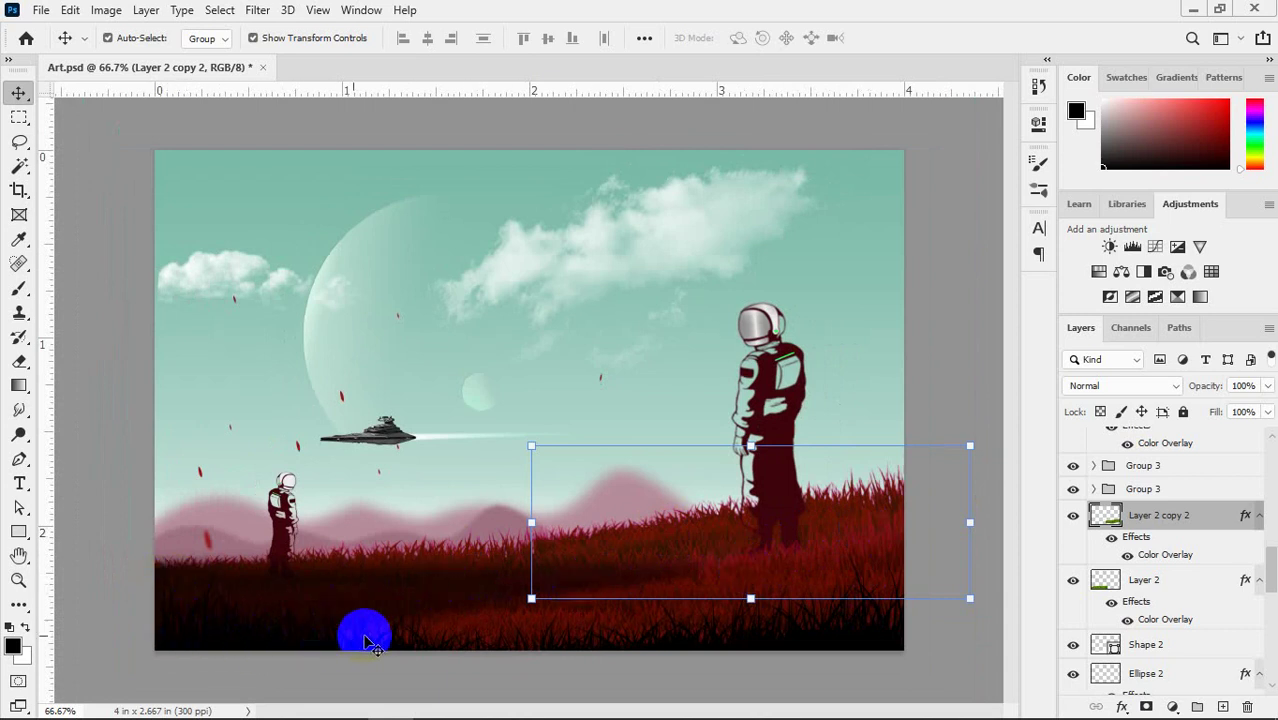
- Select the foreground grass layer Layer 1 copy 8 and compare the astronaut with the reference
scroll(728, 665, "up", 4)
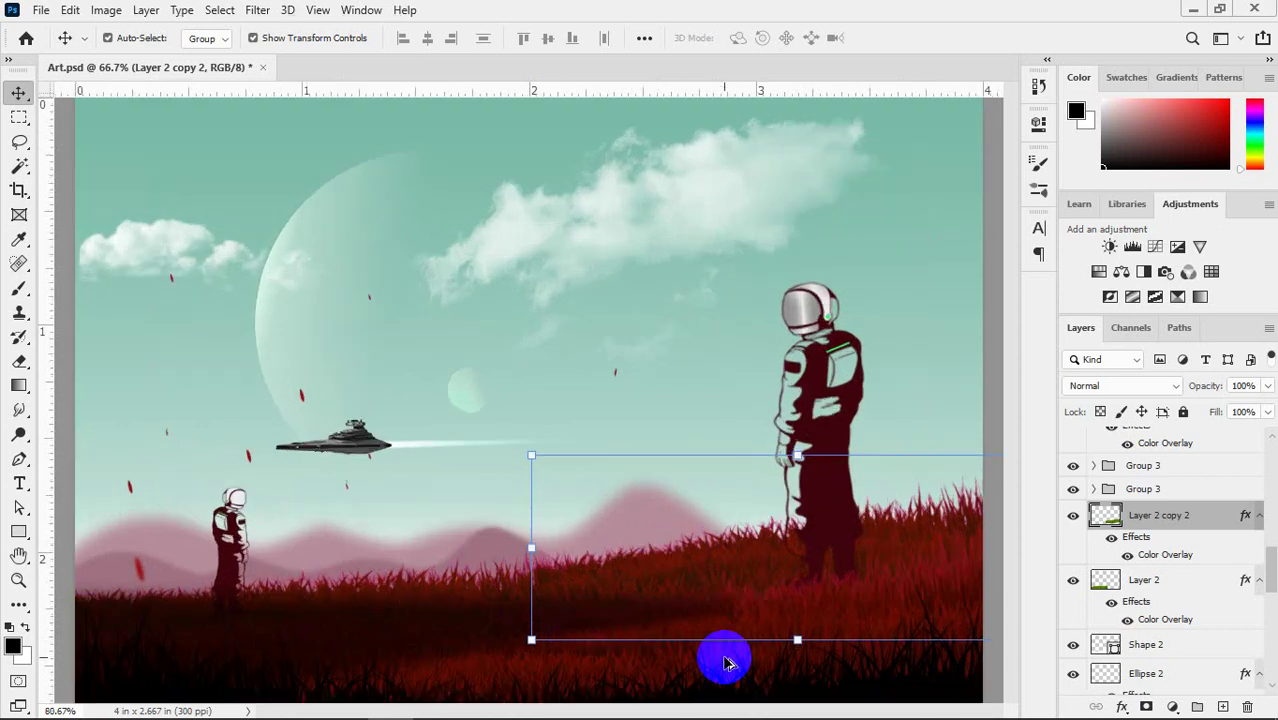
scroll(747, 611, "down", 3)
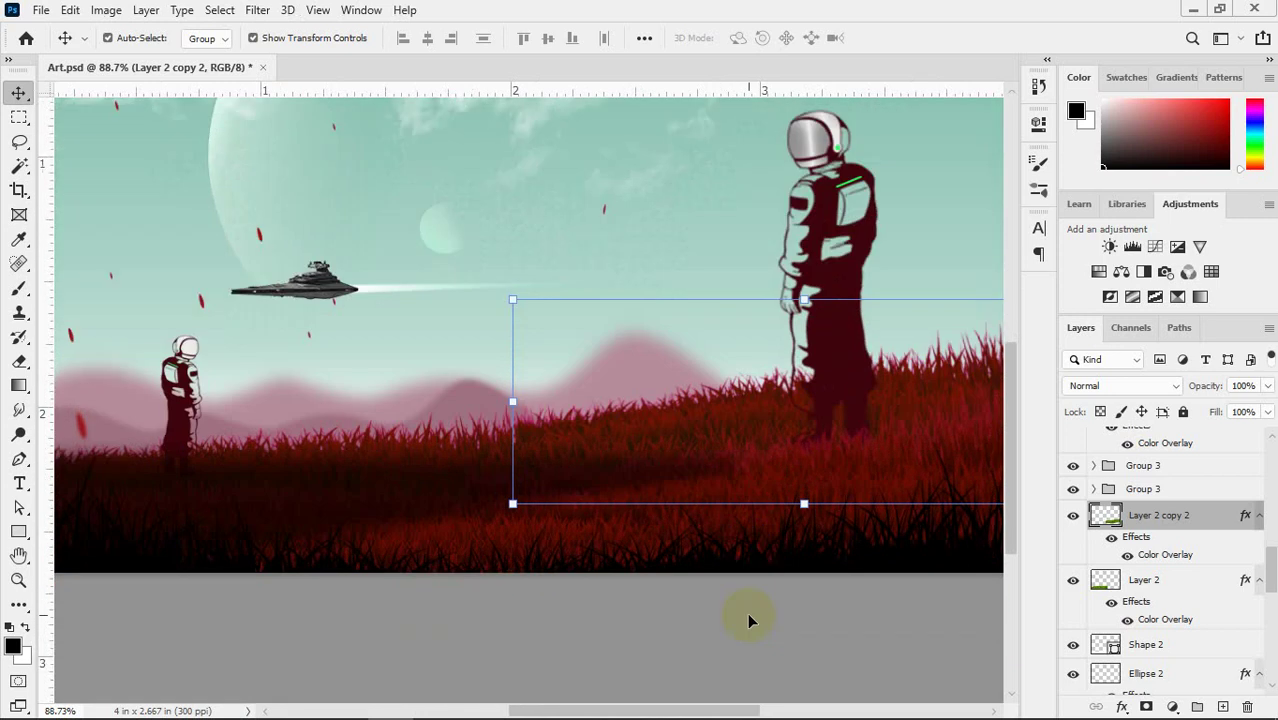
left_click(680, 559)
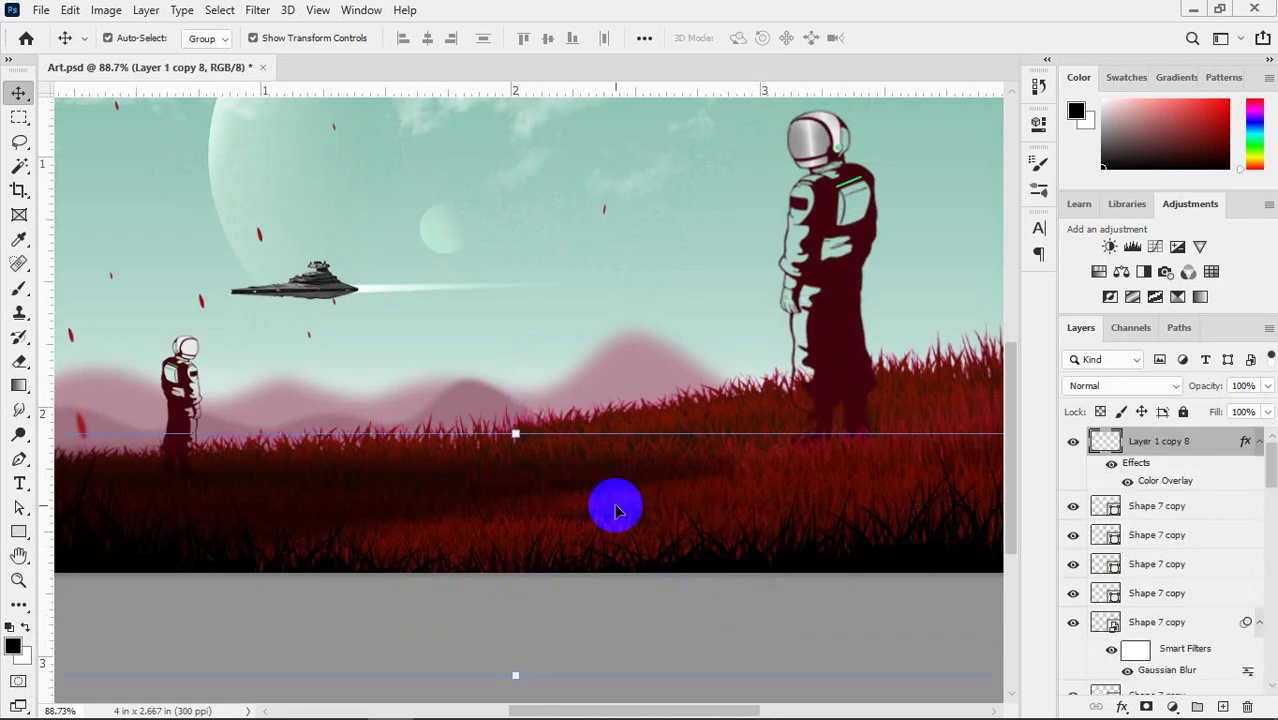
scroll(615, 511, "down", 4)
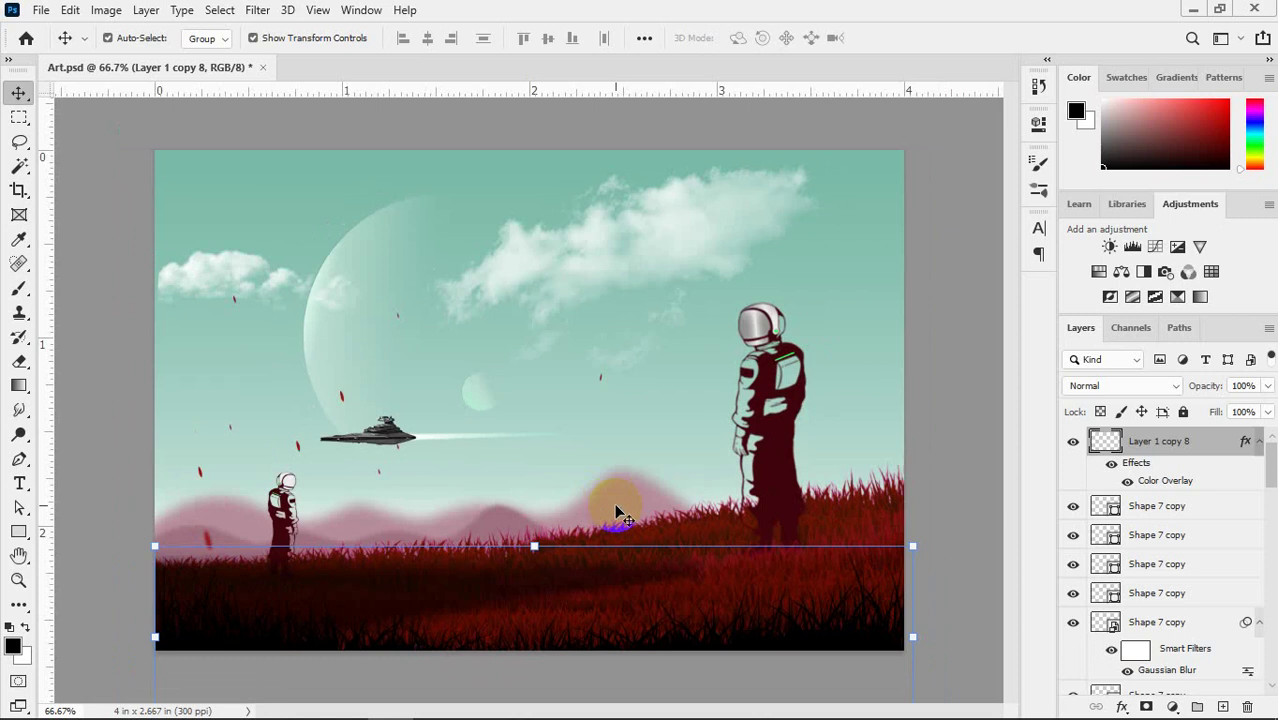
key("alt+Tab")
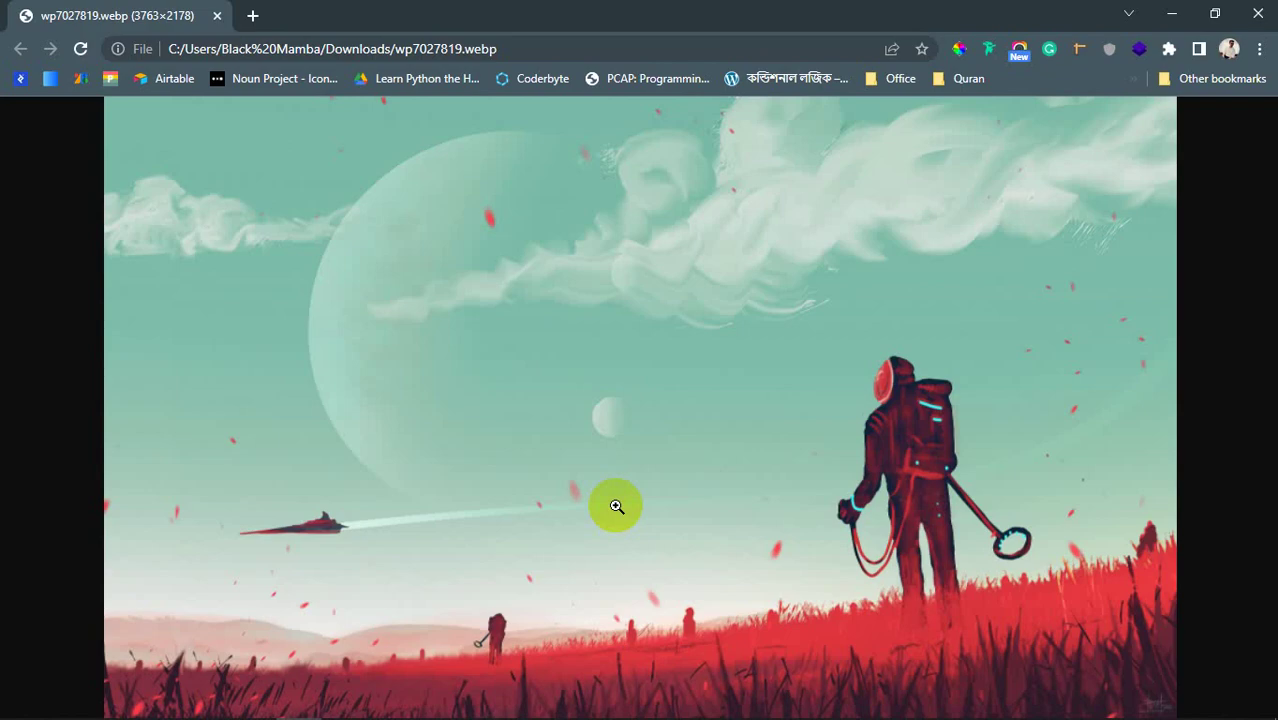
key("alt+Tab")
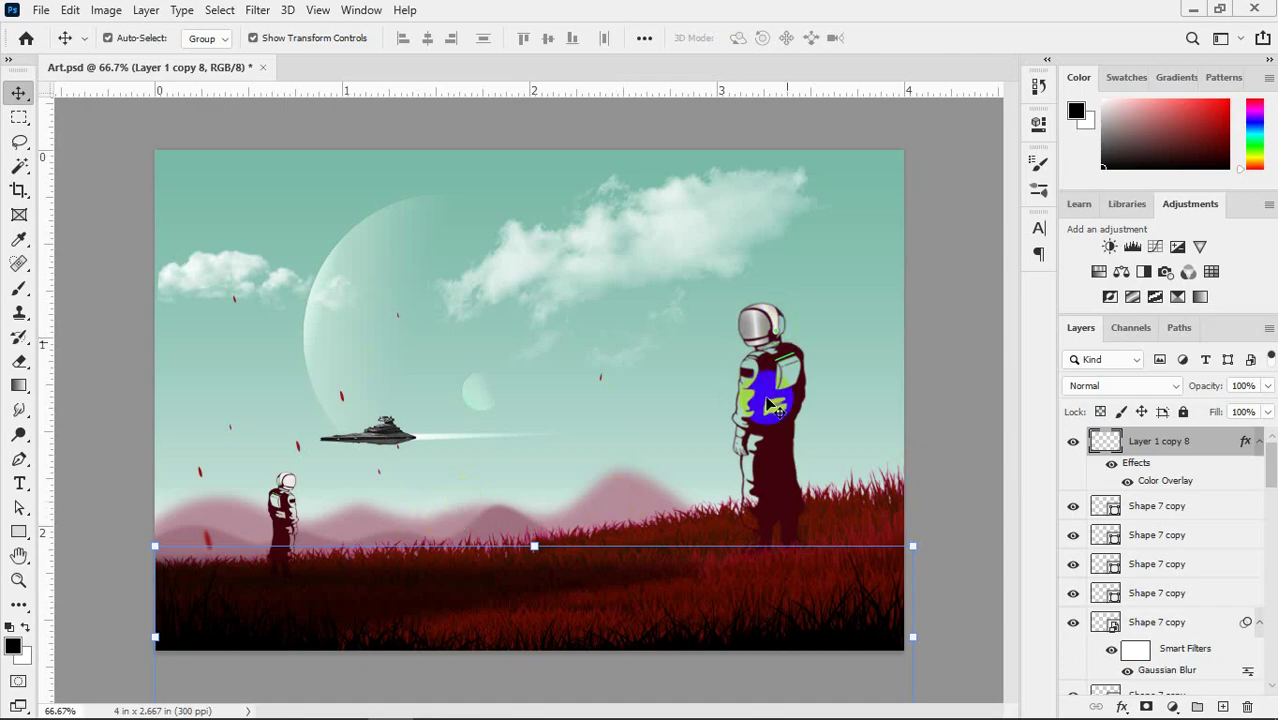
key("alt+Tab")
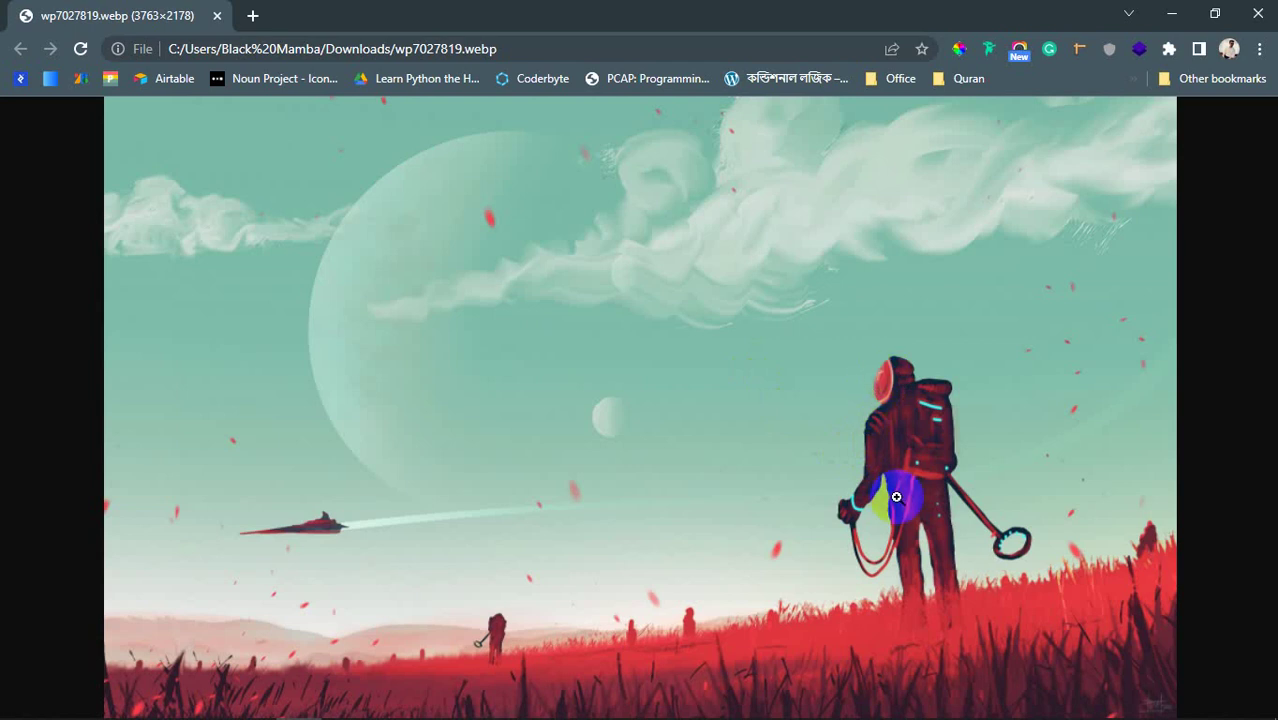
key("alt+Tab")
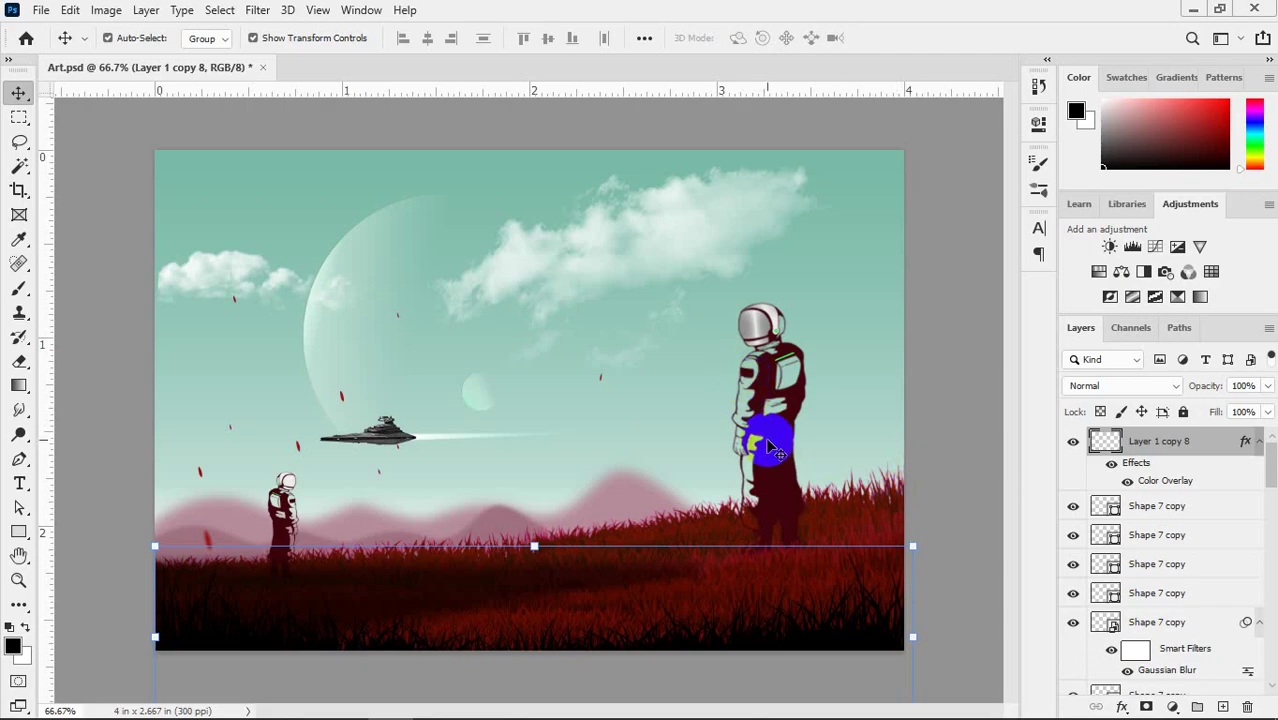
- Zoom and pan to the tall astronaut and select its layer group, Group 3
scroll(786, 398, "up", 4)
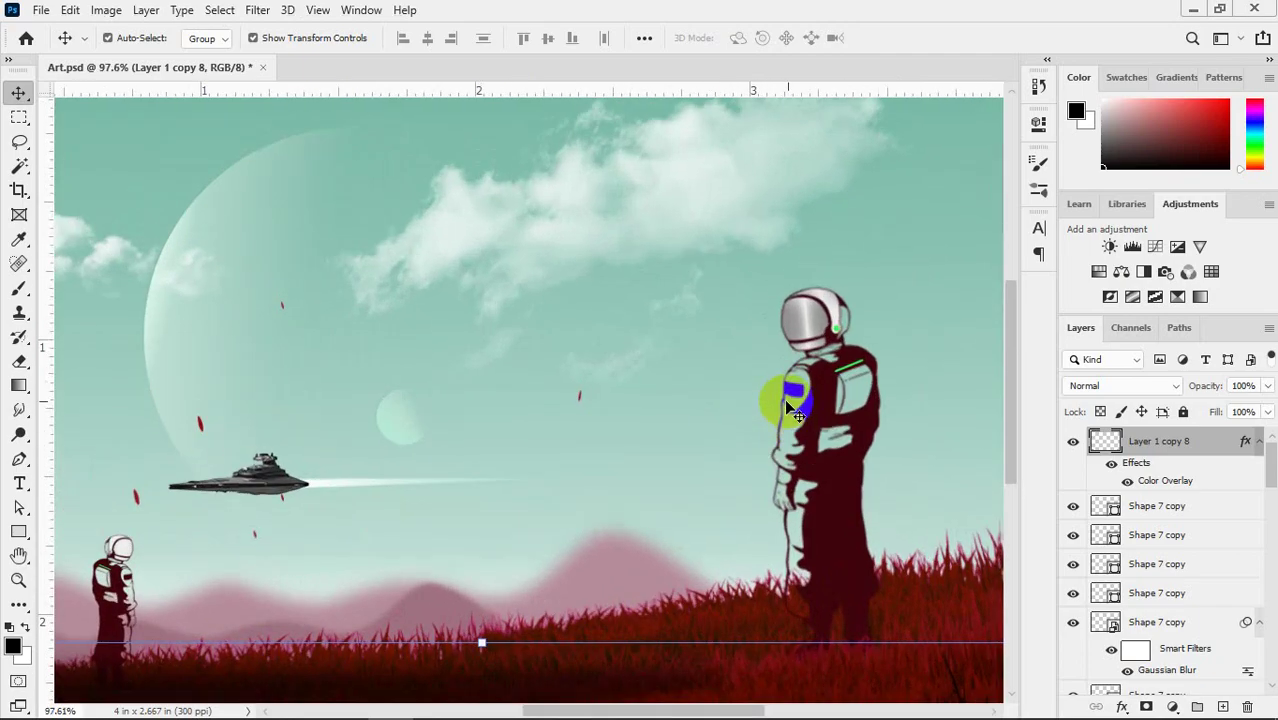
left_click_drag(784, 398, 330, 404)
left_click(457, 521)
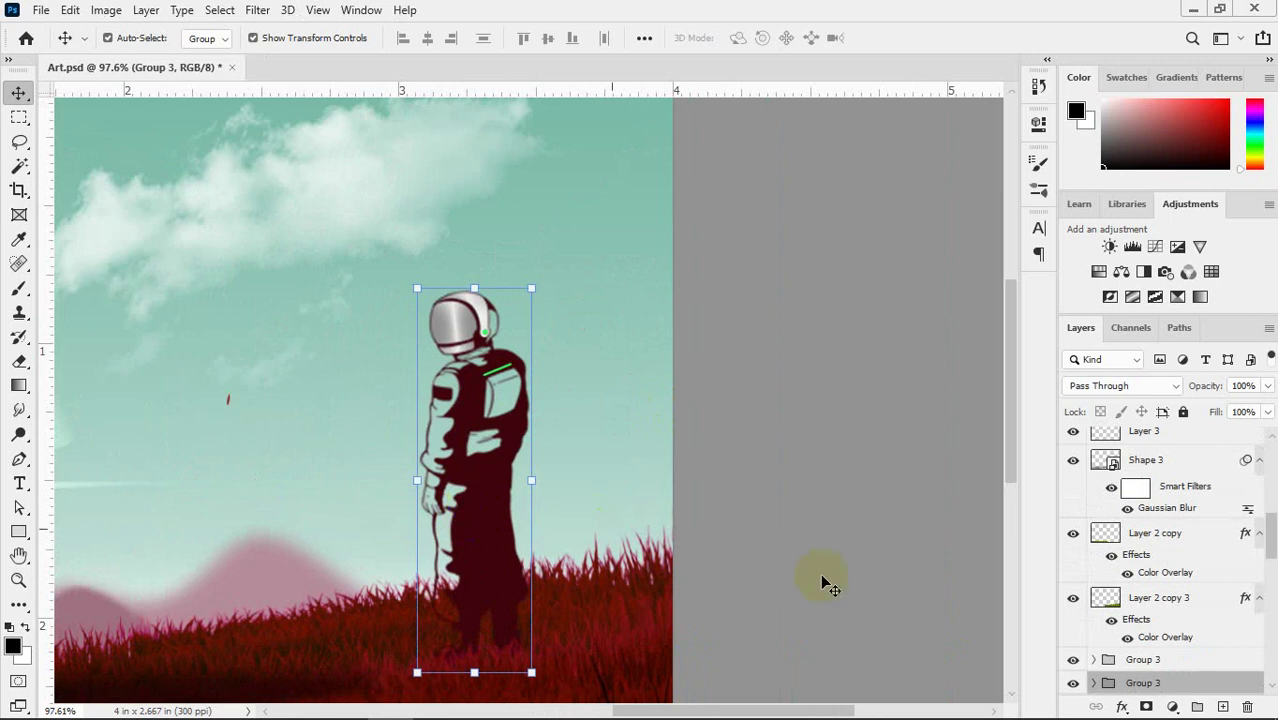
scroll(1080, 630, "down", 3)
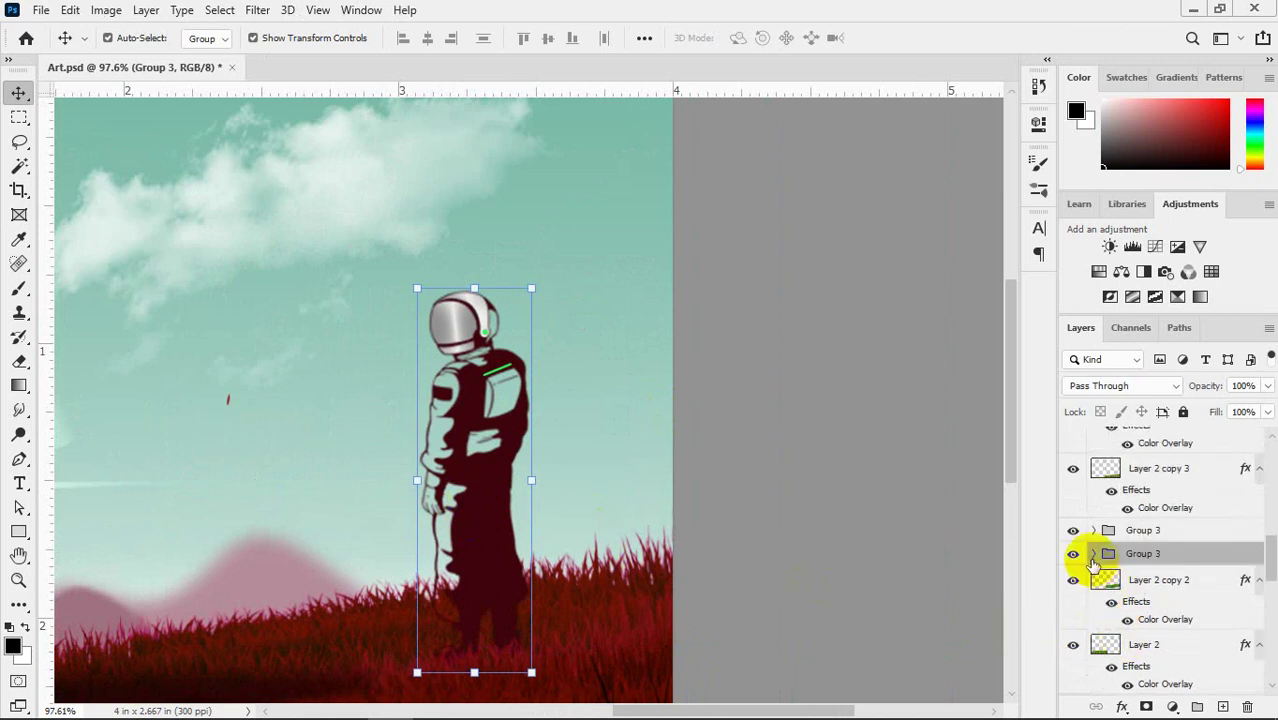
left_click(1094, 554)
scroll(1187, 610, "down", 2)
scroll(1187, 612, "down", 2)
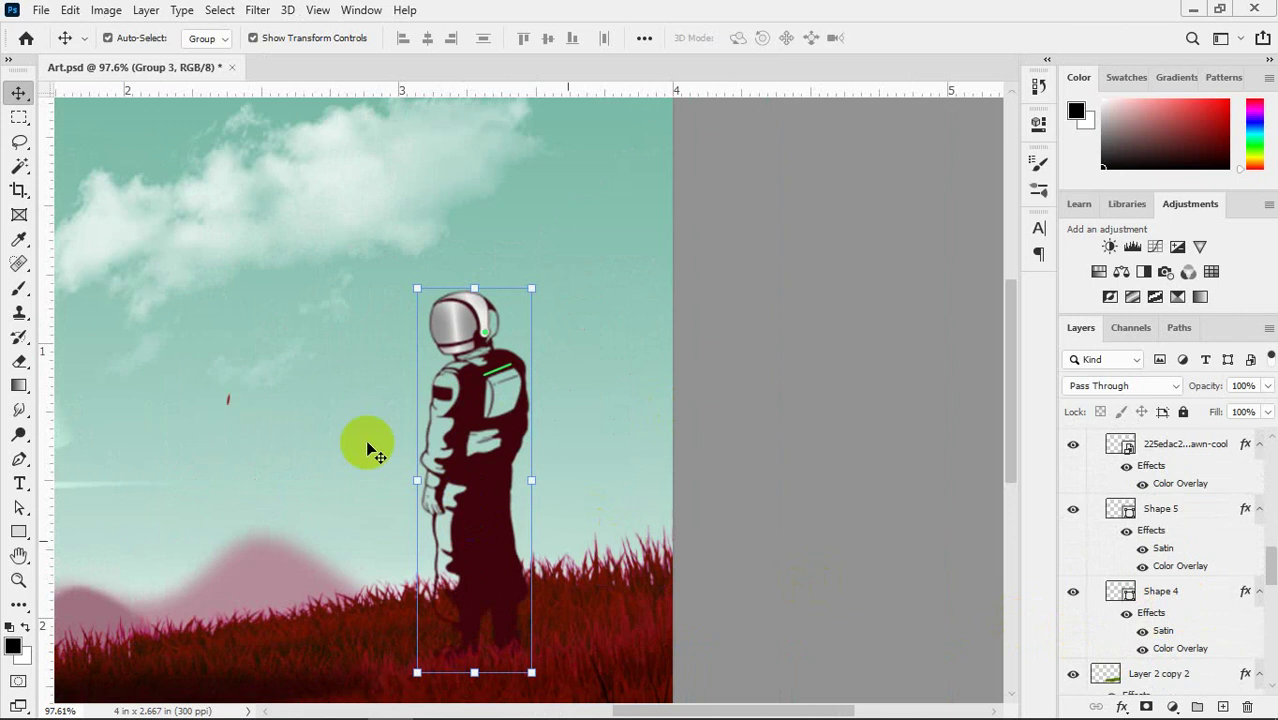
scroll(470, 315, "up", 3)
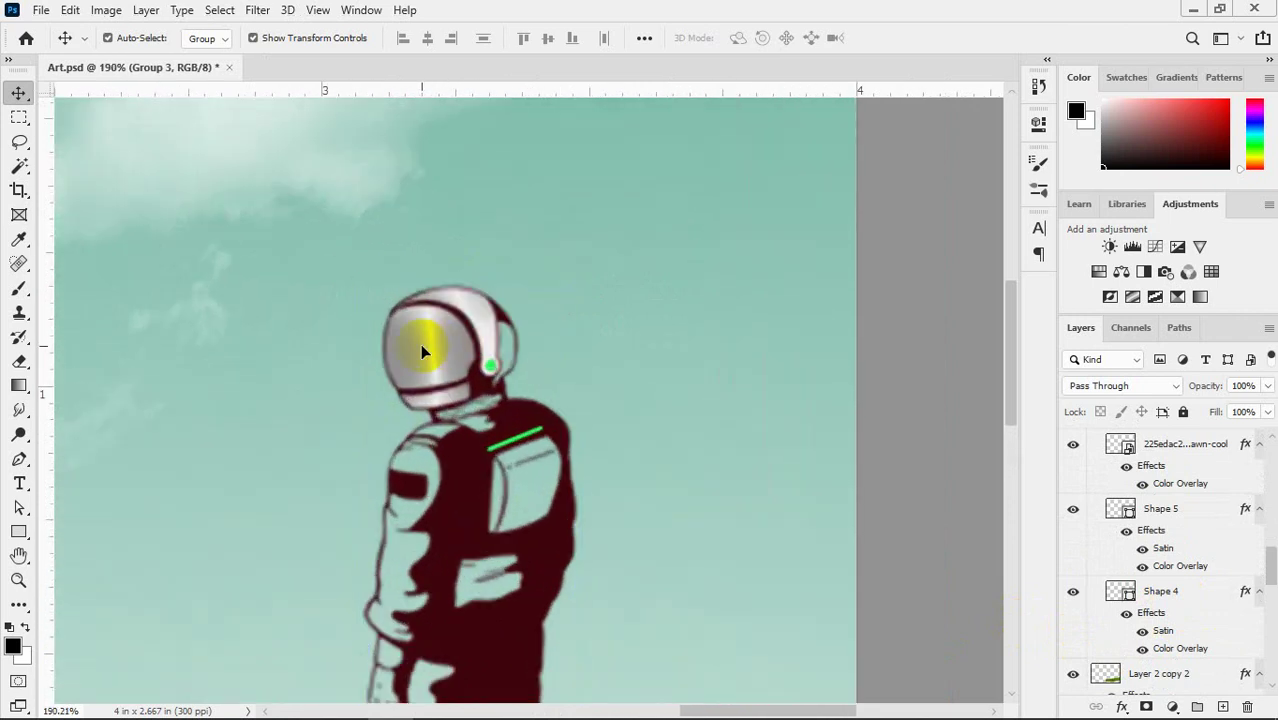
left_click(1184, 453)
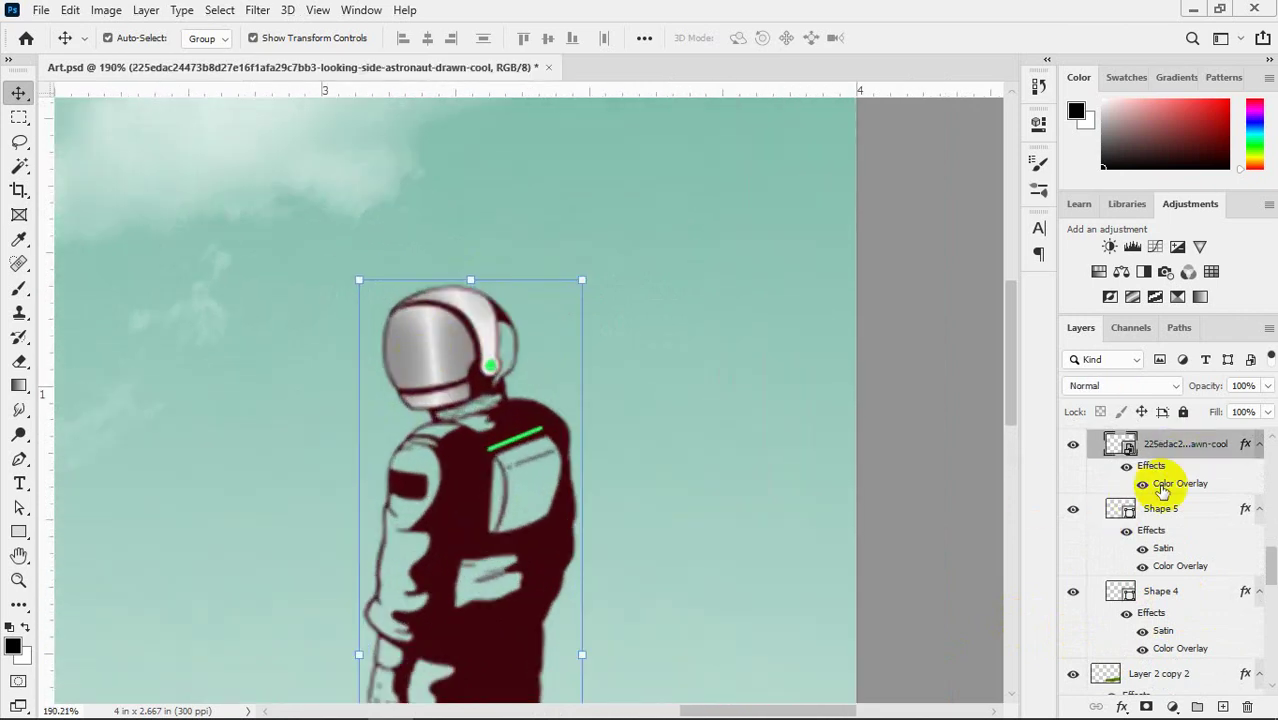
left_click(1160, 510)
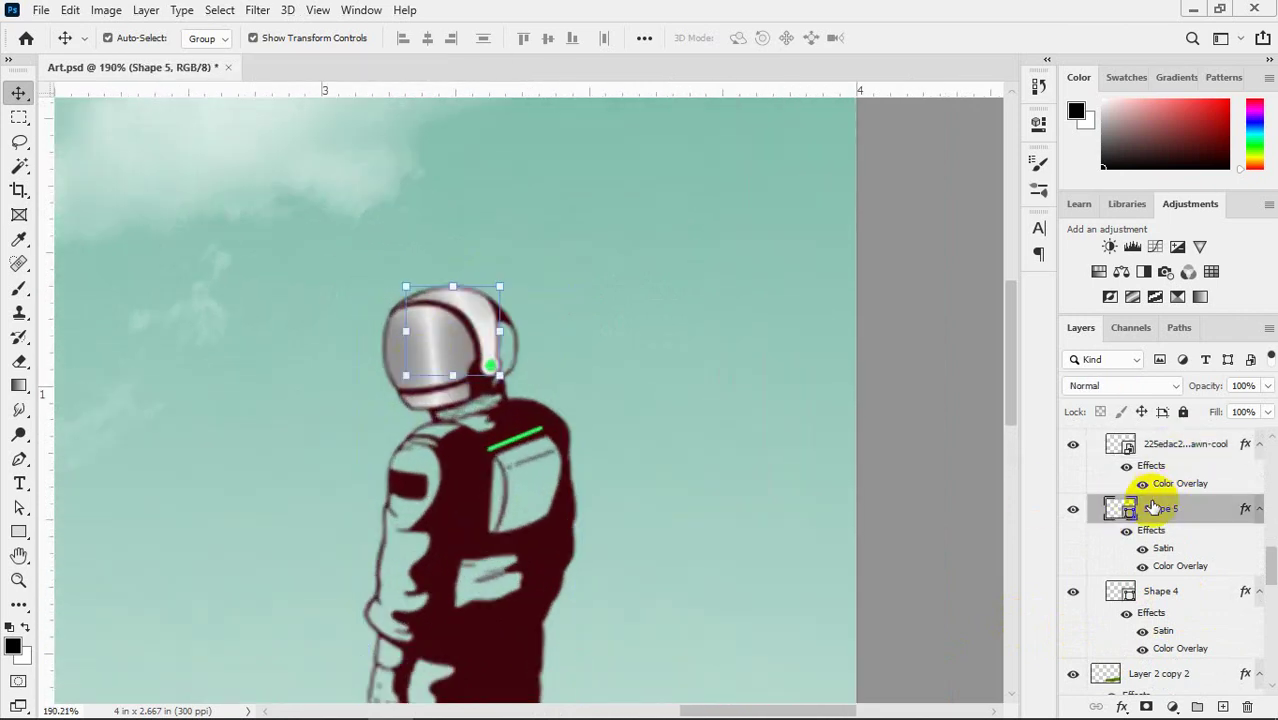
left_click(1157, 589)
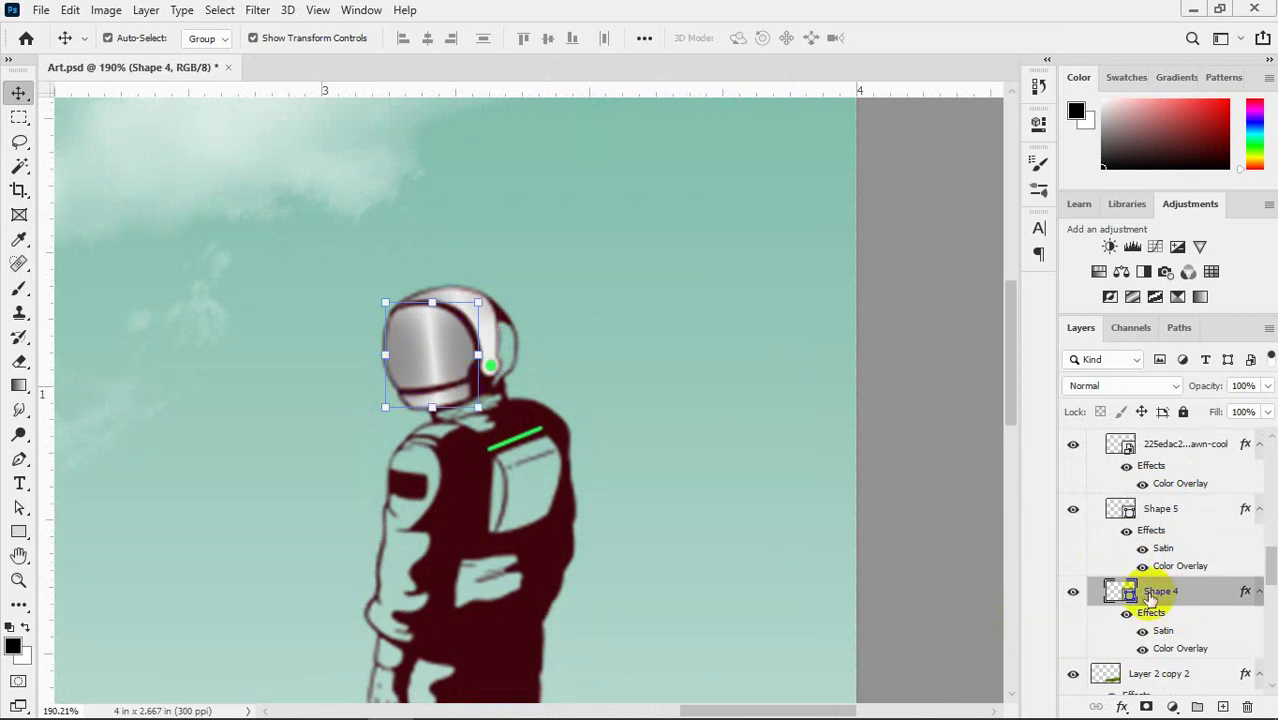
left_click(1073, 592)
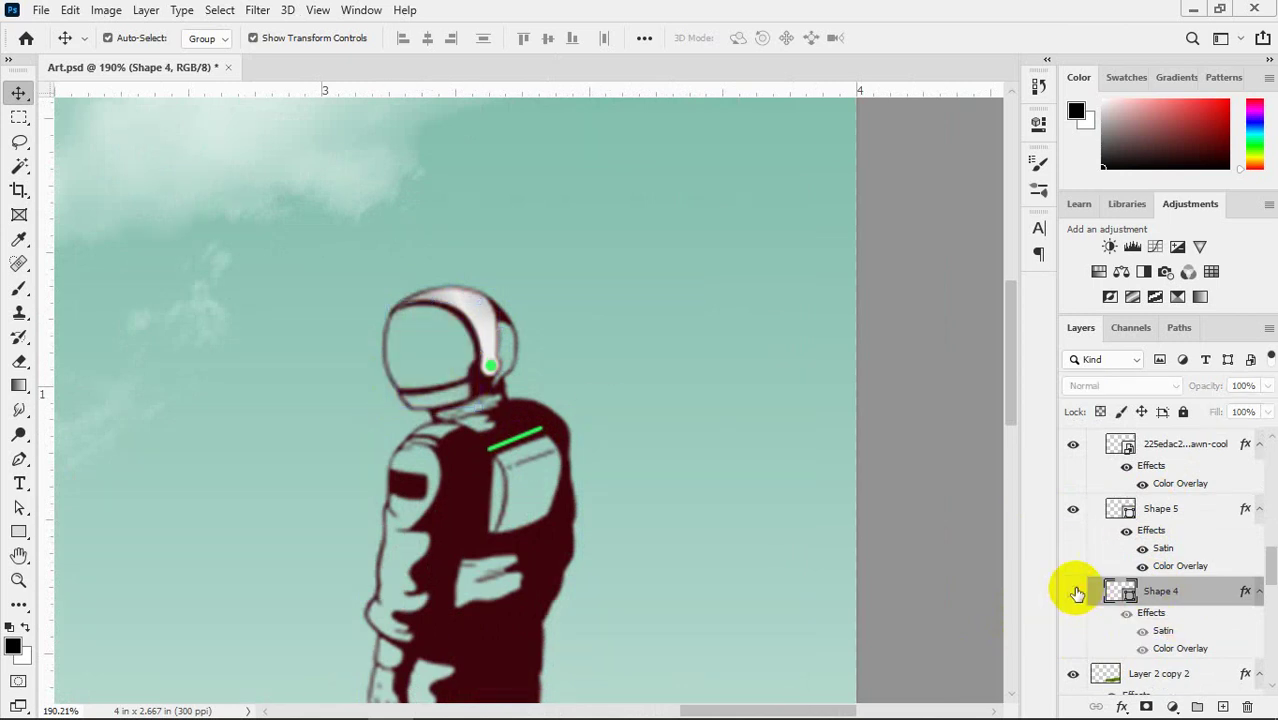
left_click(1073, 592)
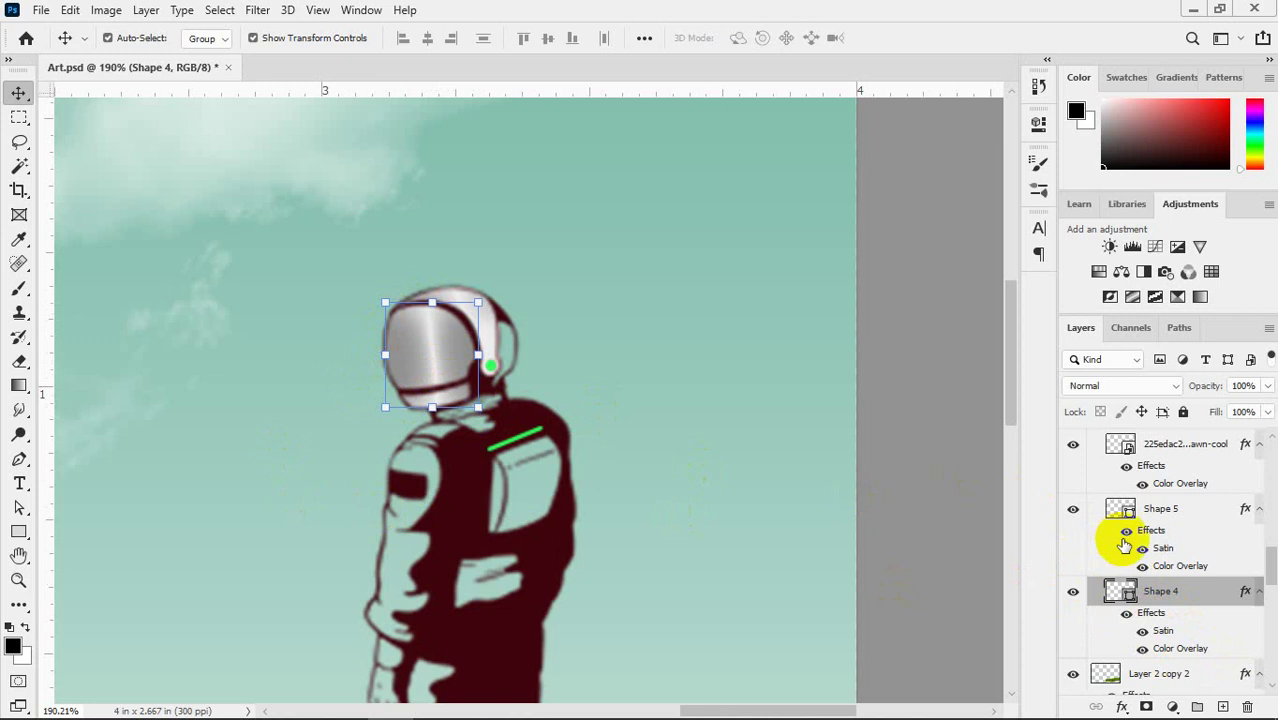
left_click(1140, 508)
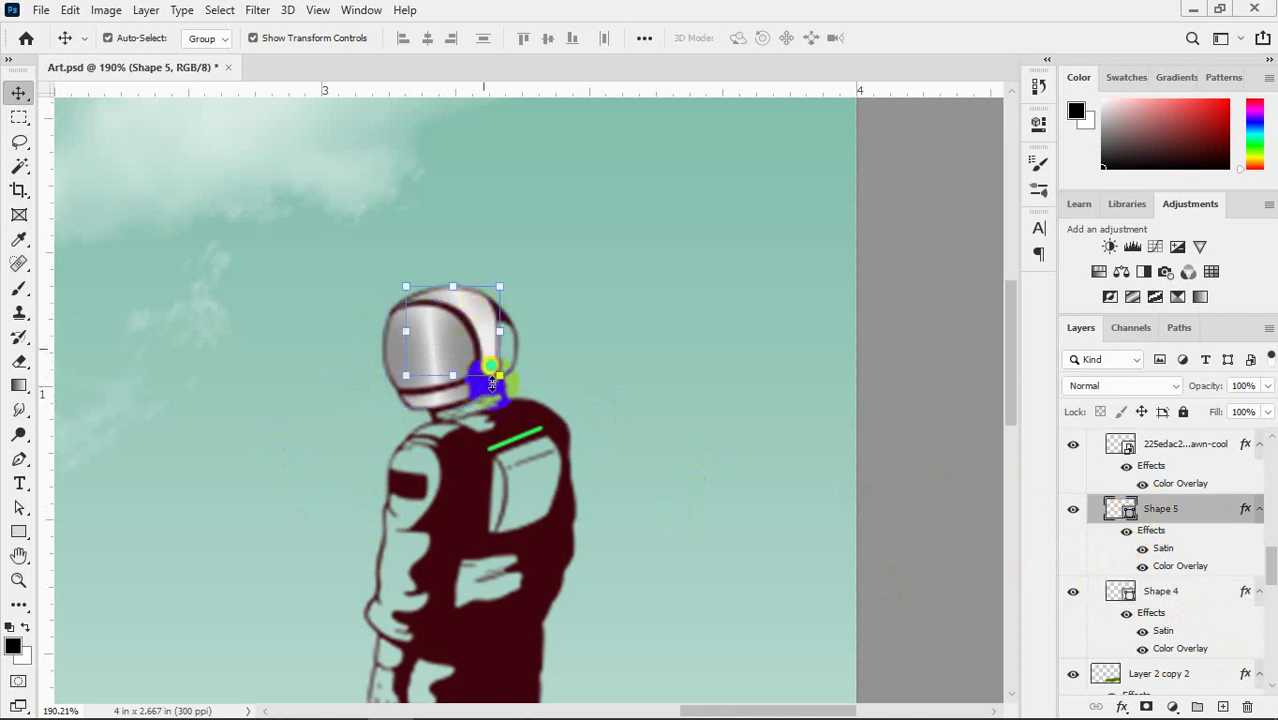
left_click(883, 427)
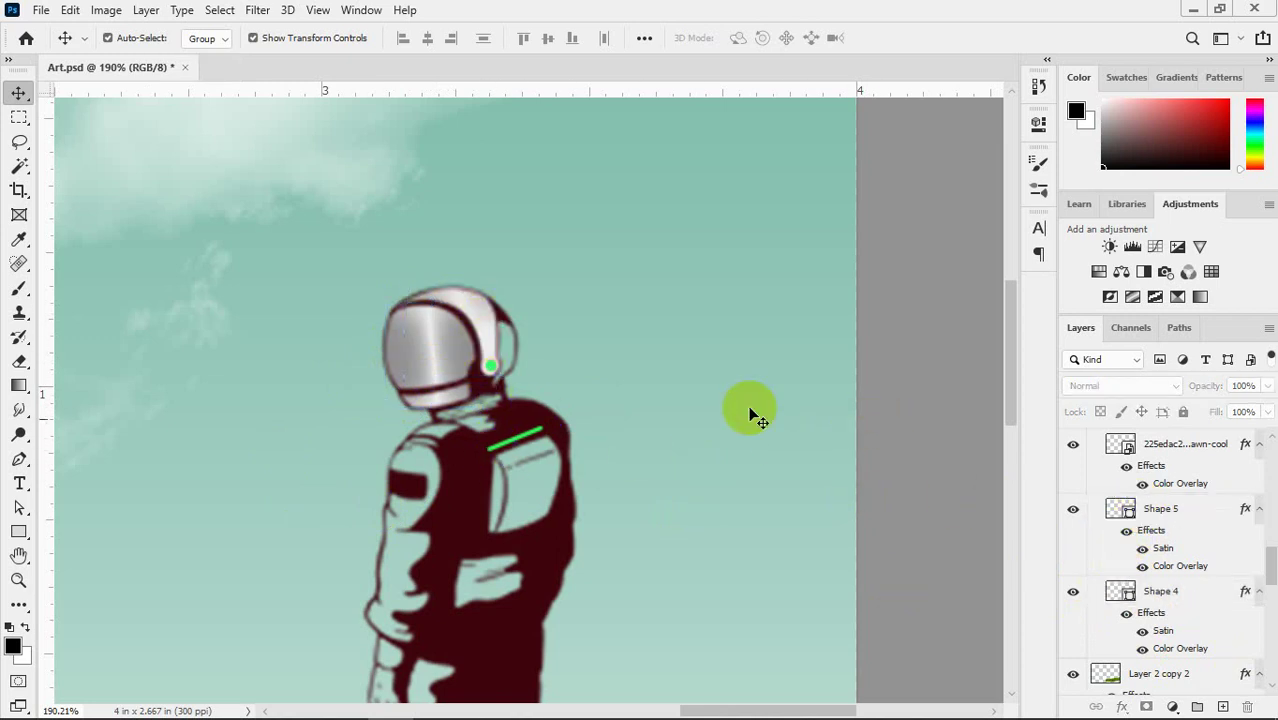
left_click(492, 369)
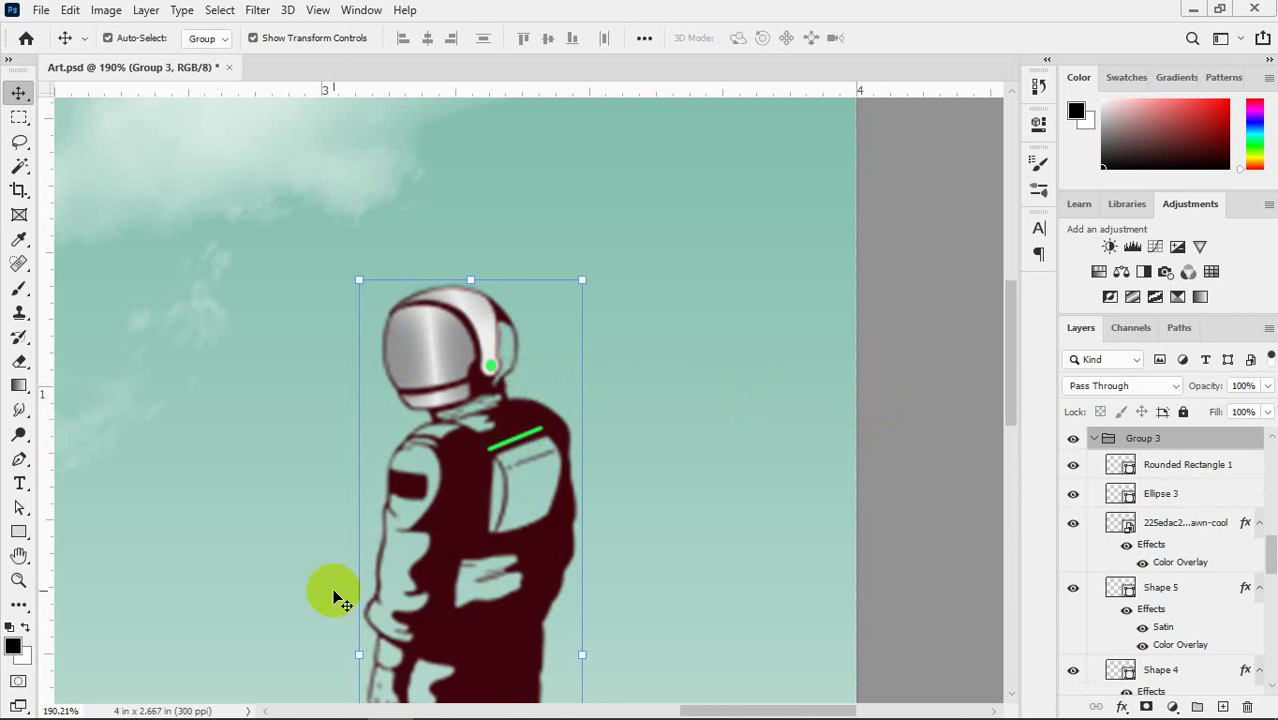
scroll(335, 595, "down", 5)
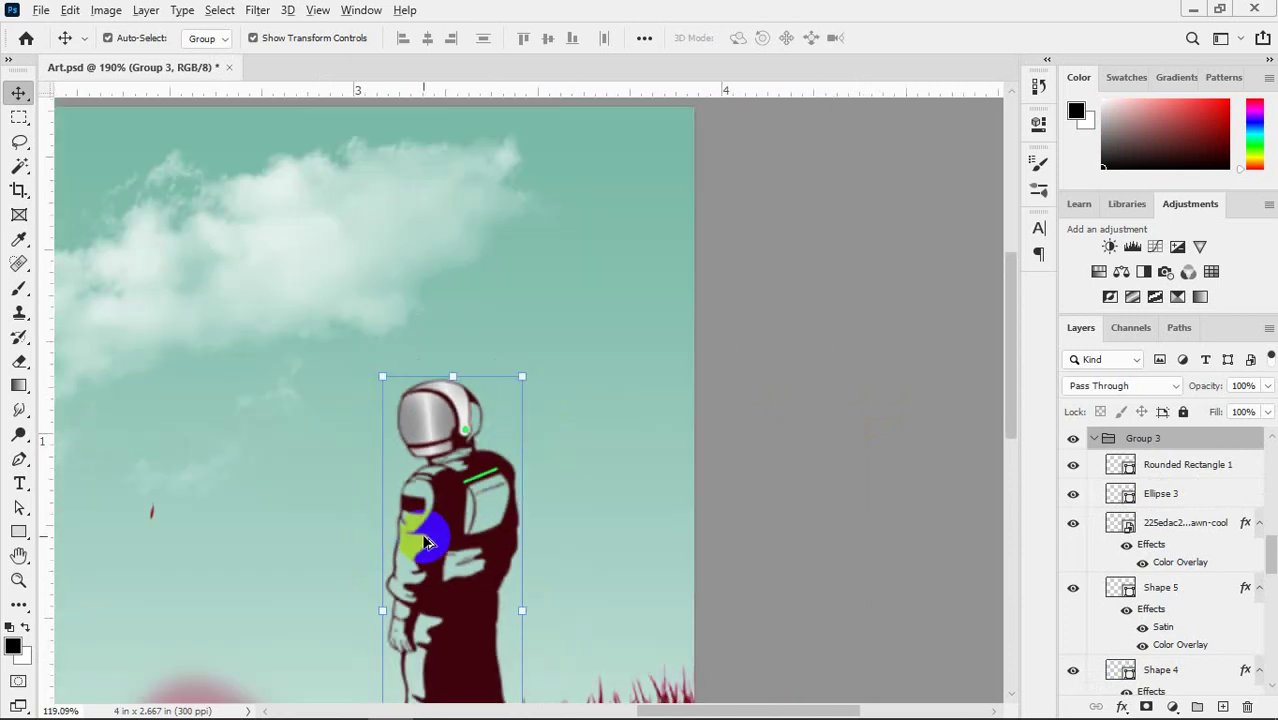
scroll(443, 556, "down", 3)
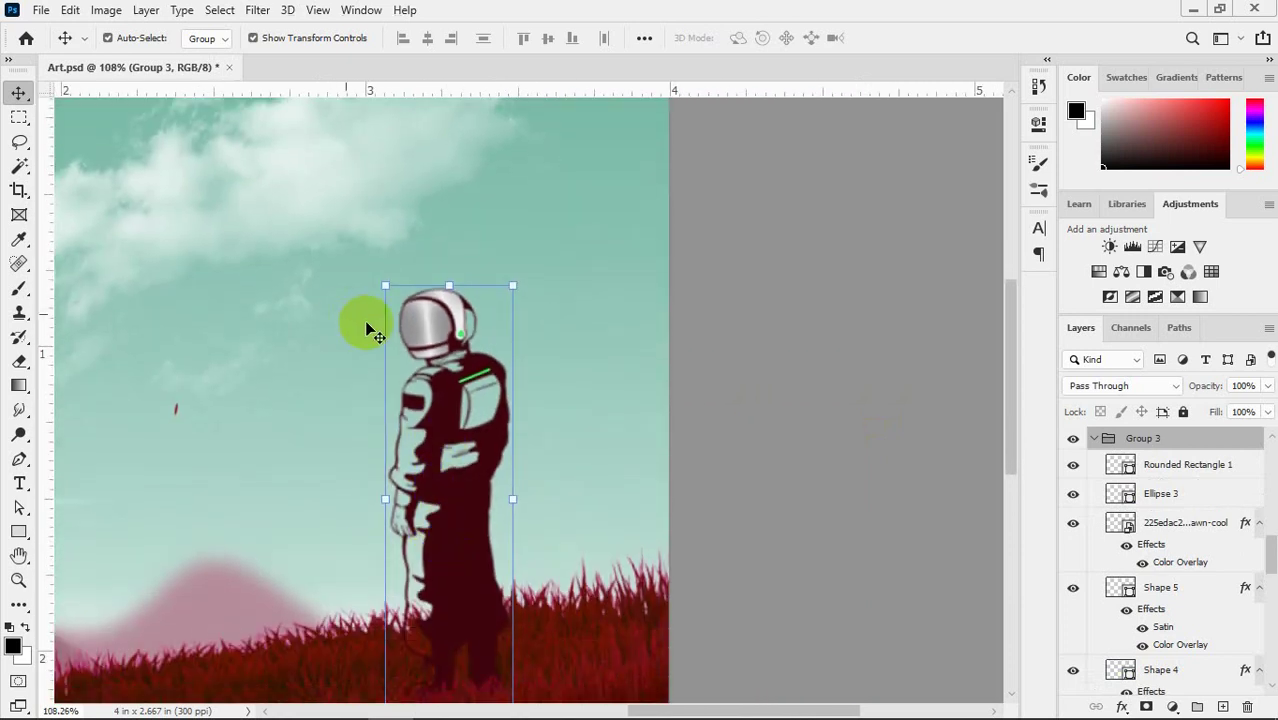
left_click(1094, 439)
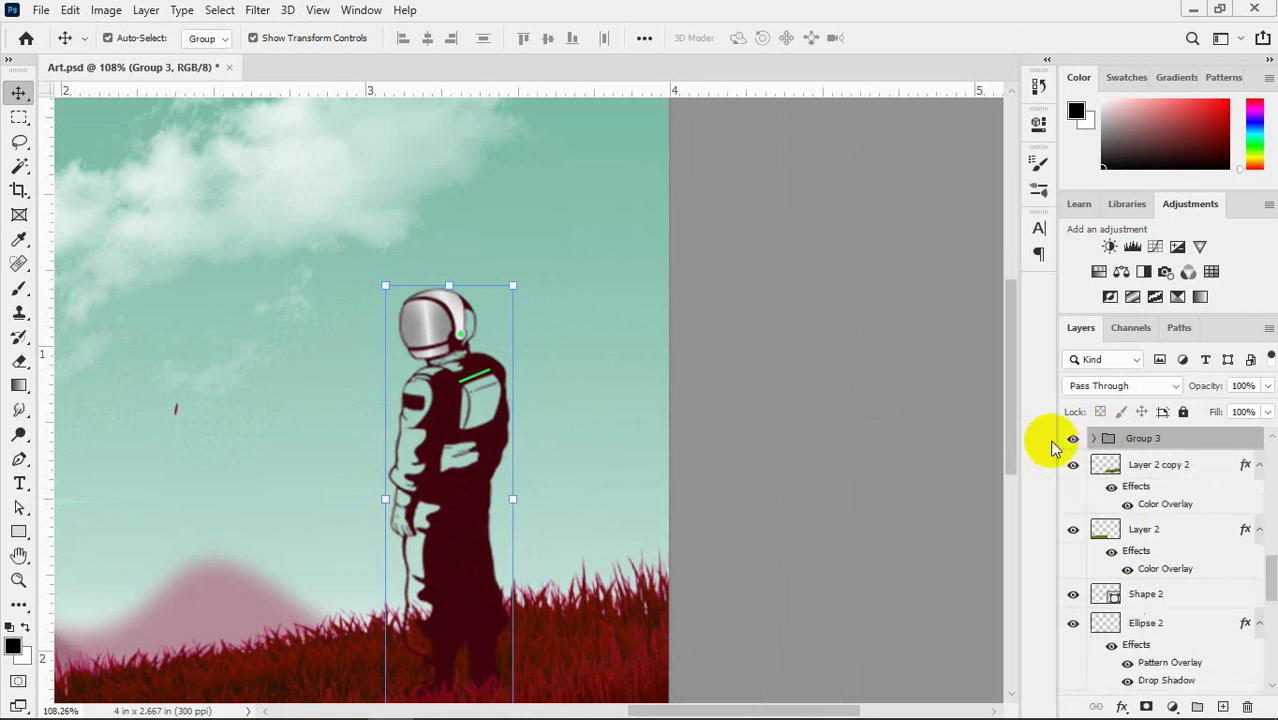
scroll(422, 440, "down", 3)
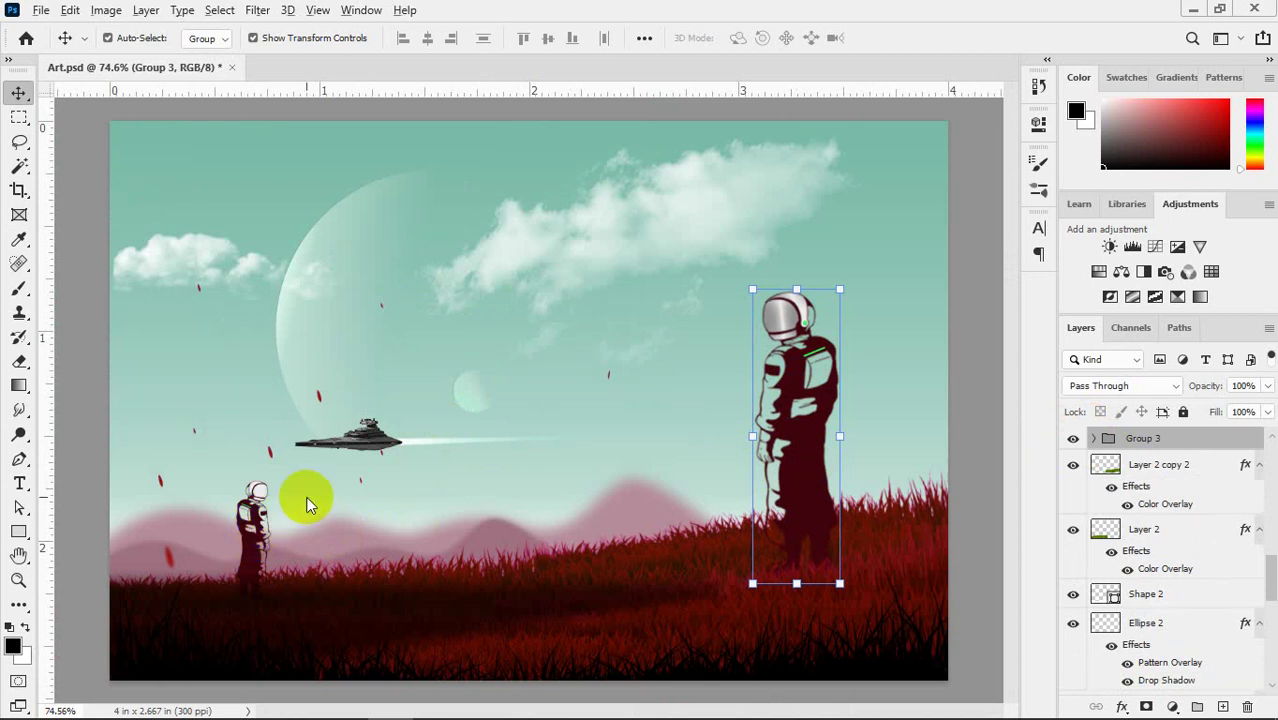
key("alt+Tab")
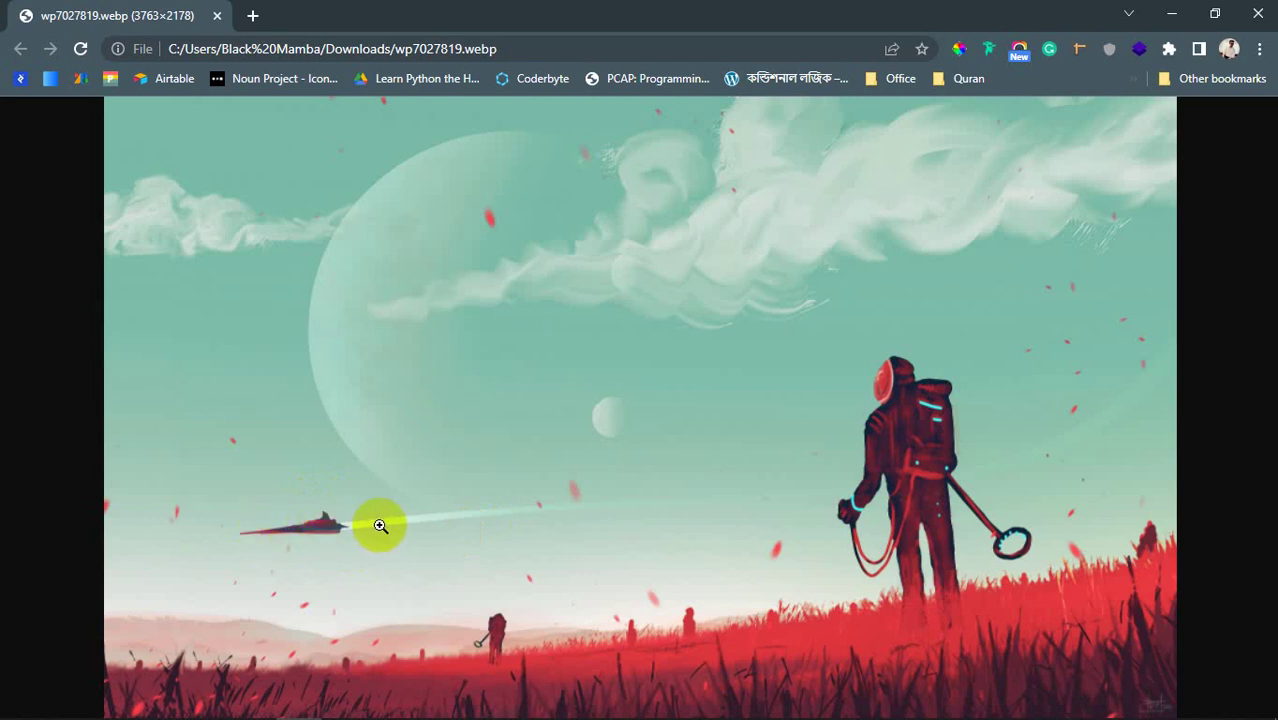
key("alt+Tab")
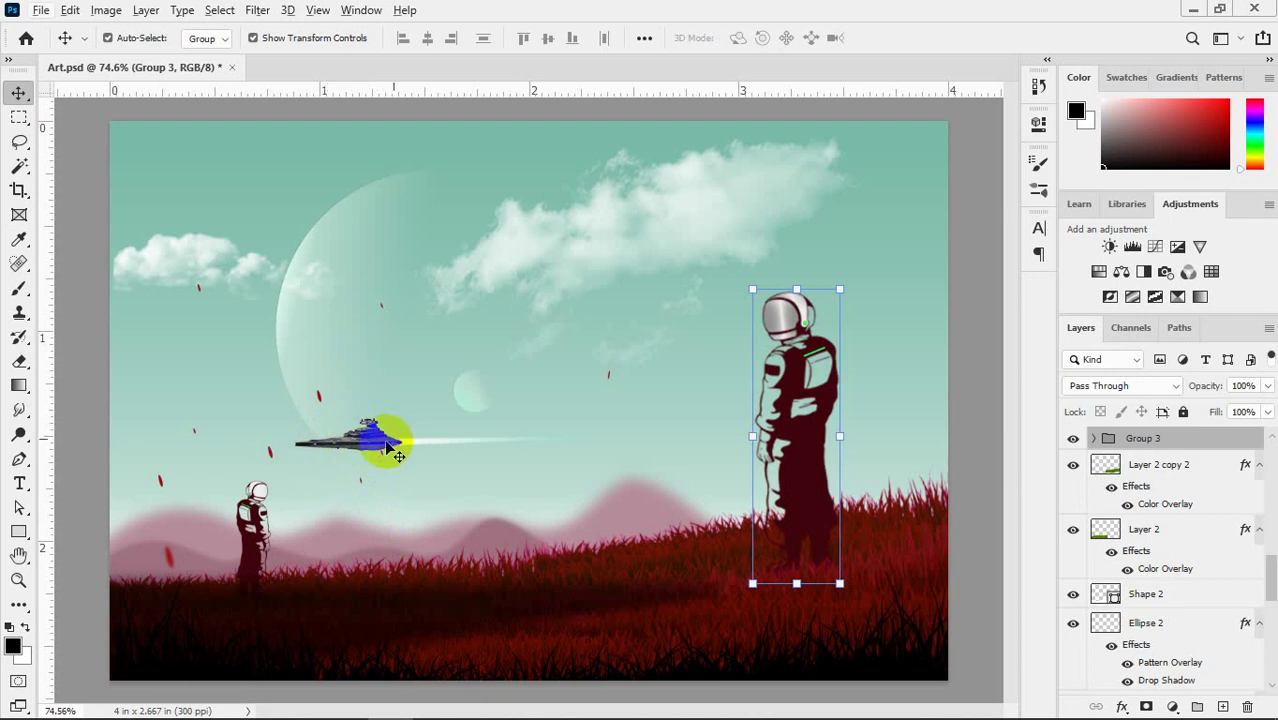
key("alt+Tab")
key("alt+Tab")
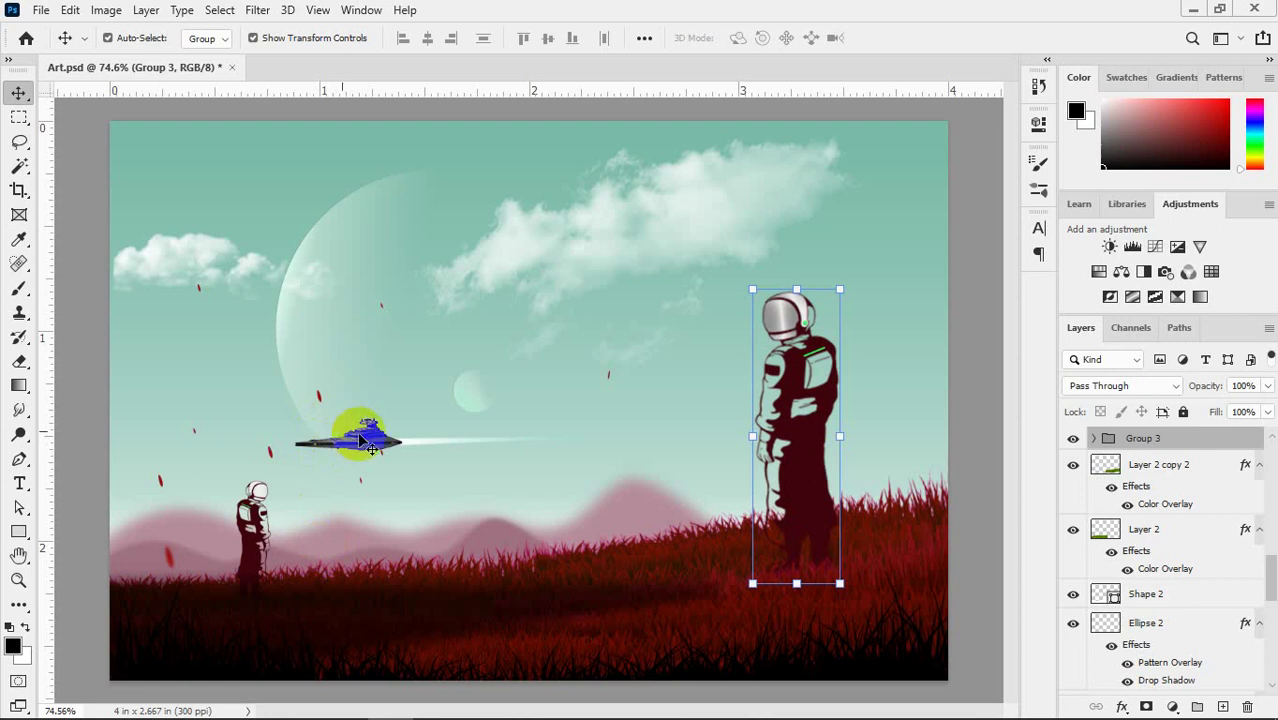
key("alt+Tab")
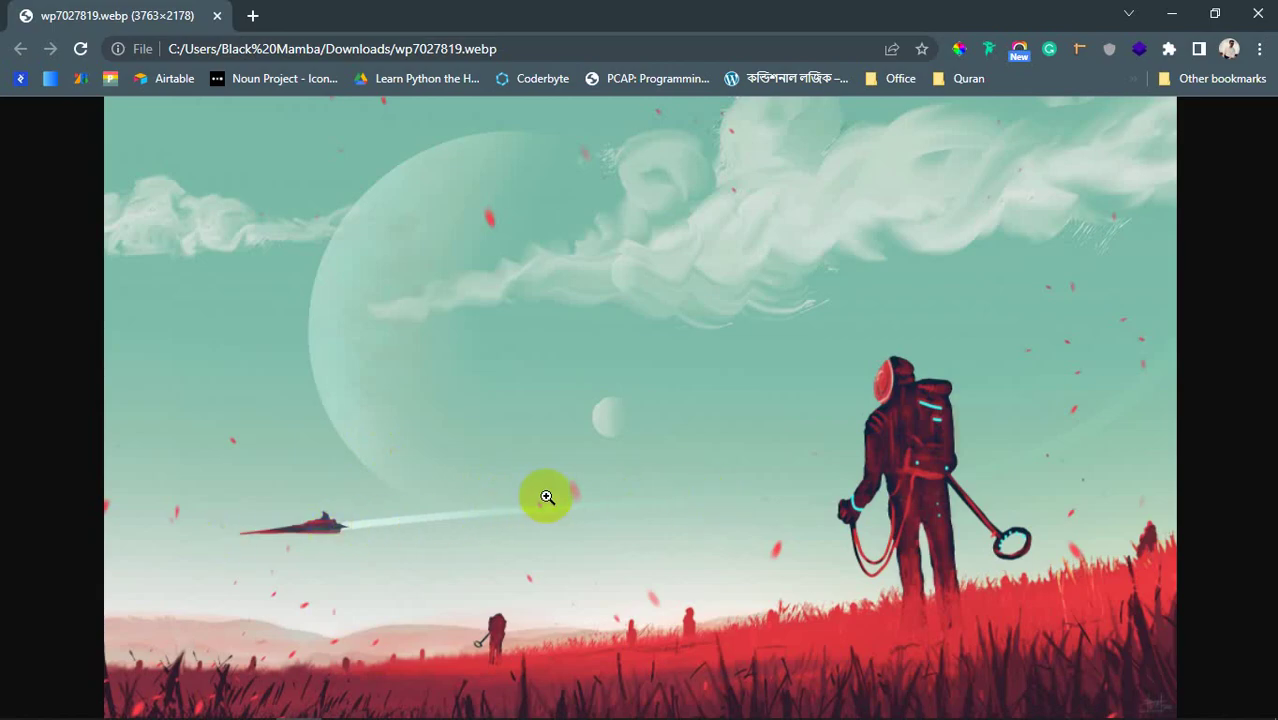
key("alt+Tab")
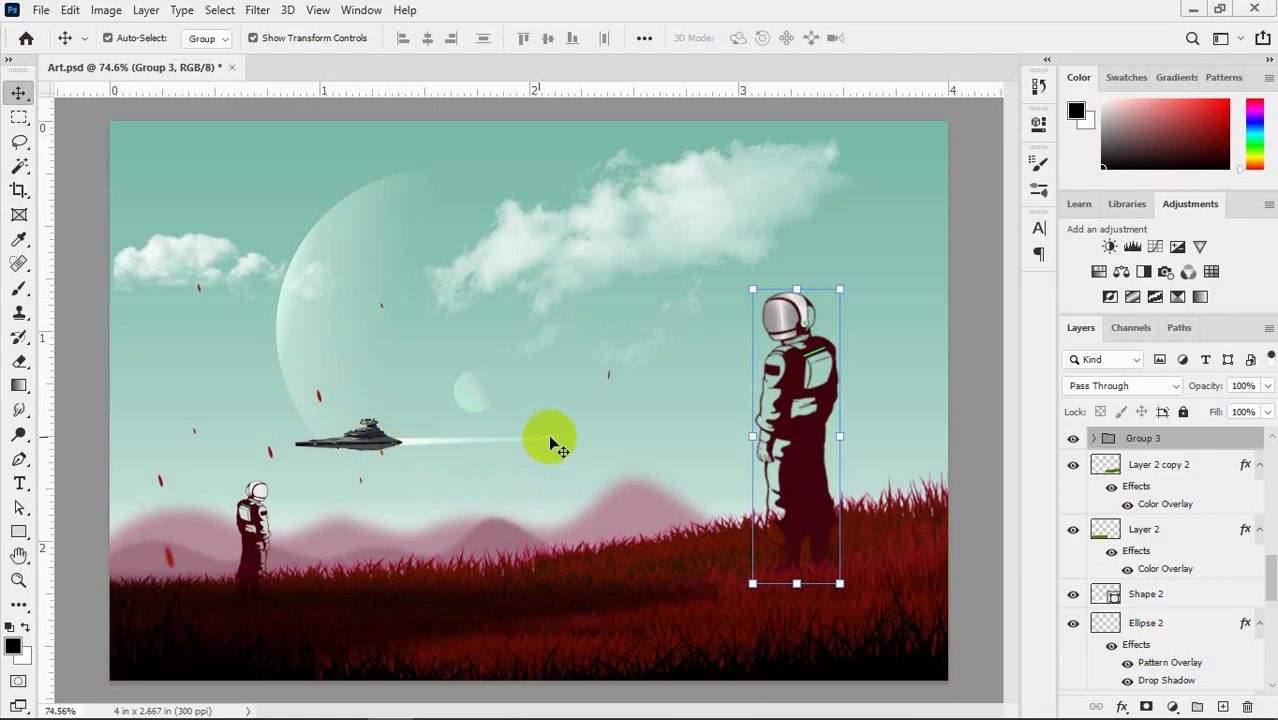
left_click(530, 628)
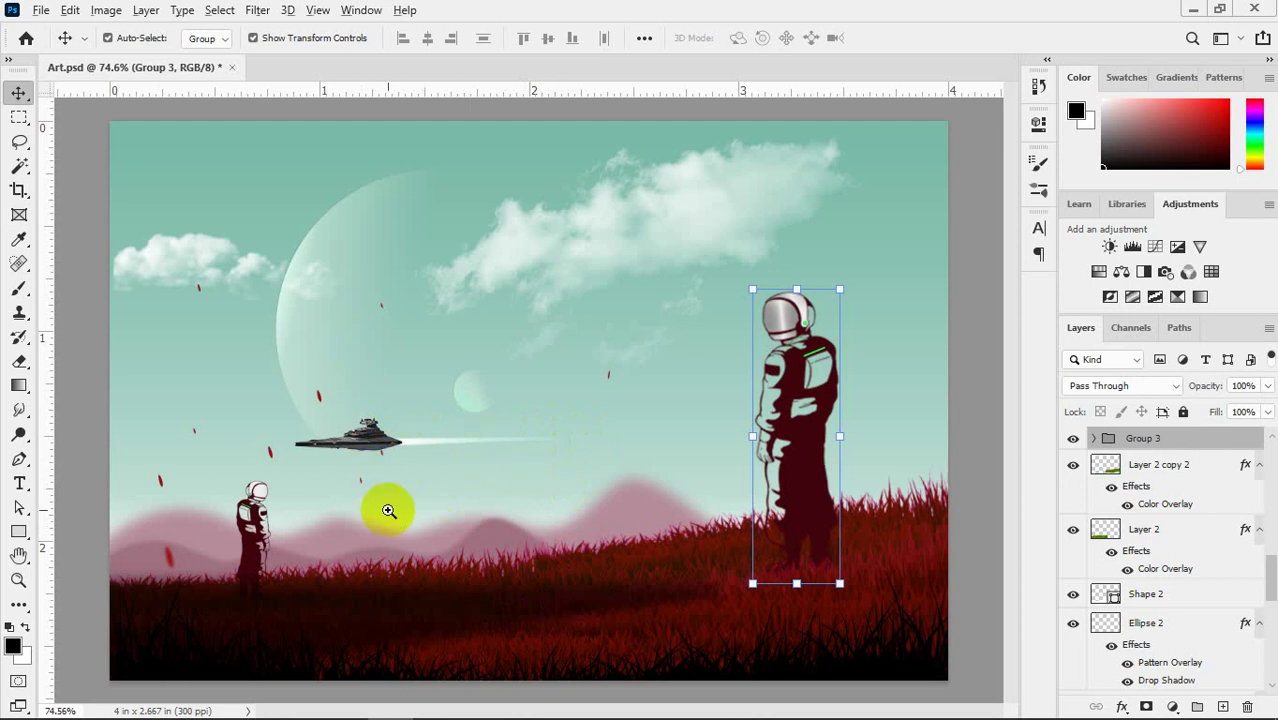
key("alt+Tab")
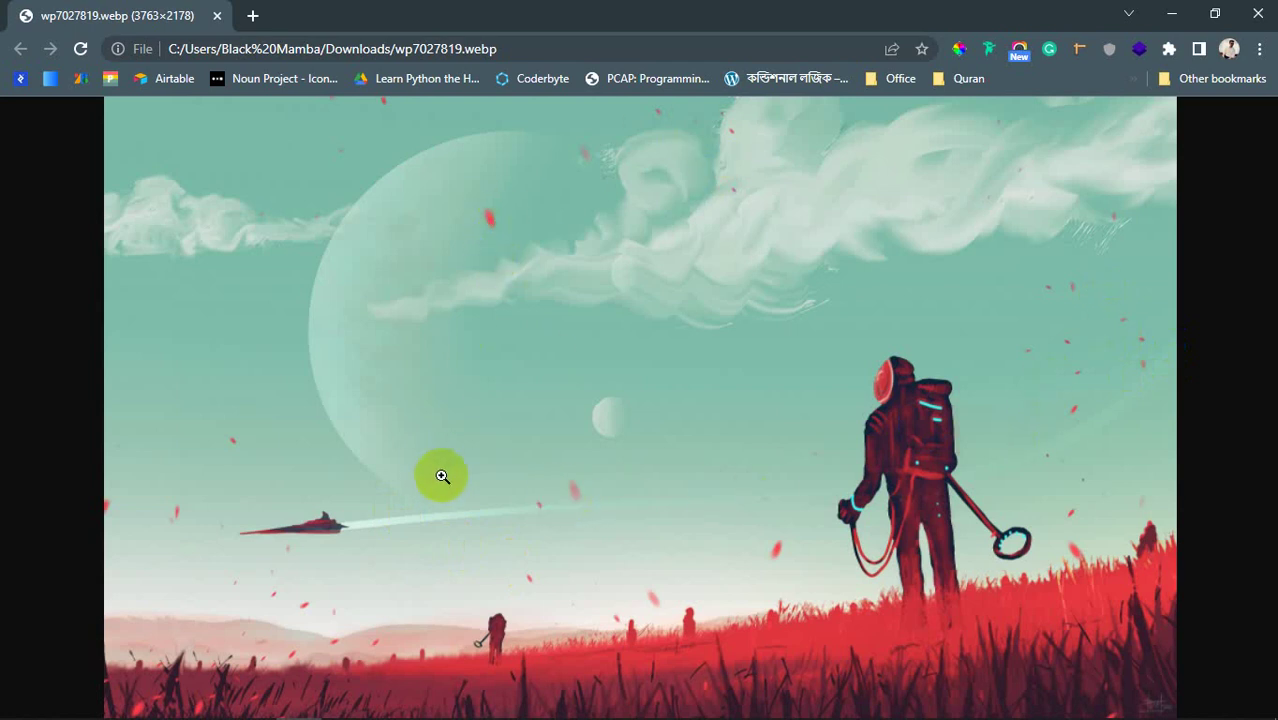
key("alt+Tab")
scroll(123, 585, "up", 2)
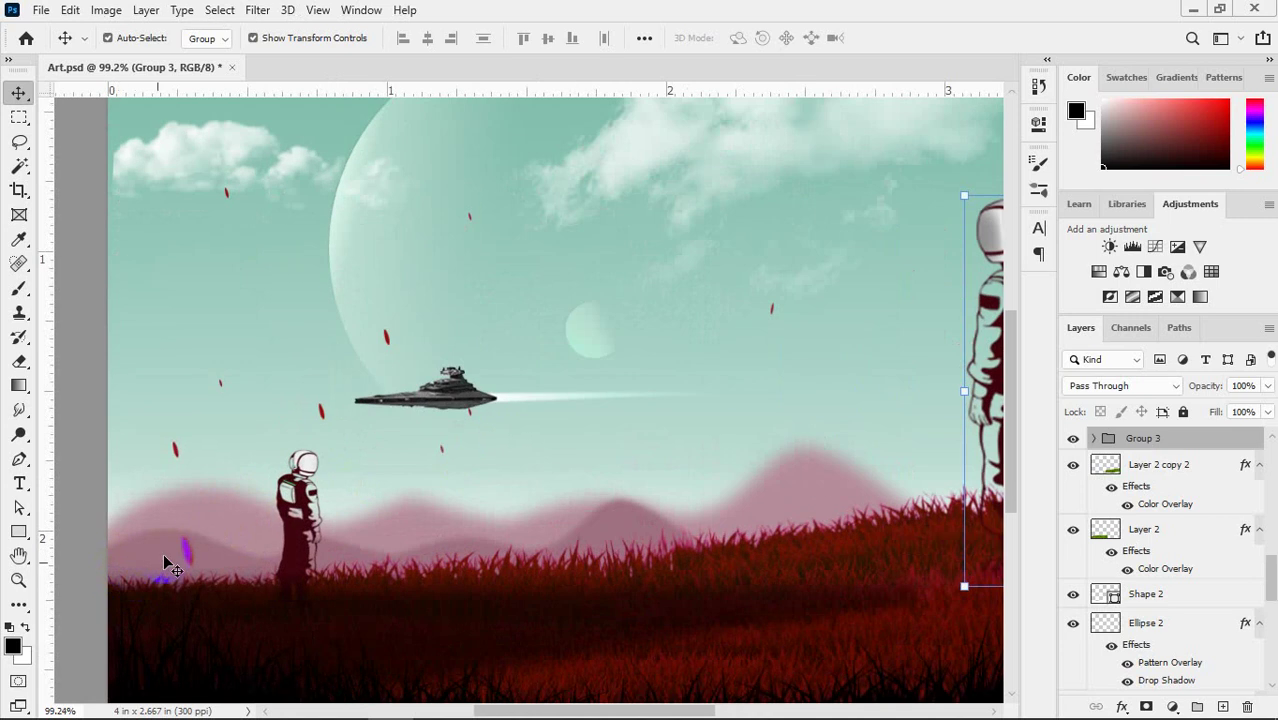
- Duplicate the Shape 7 copy petal up into the sky, then view the Chrome reference
left_click(185, 553)
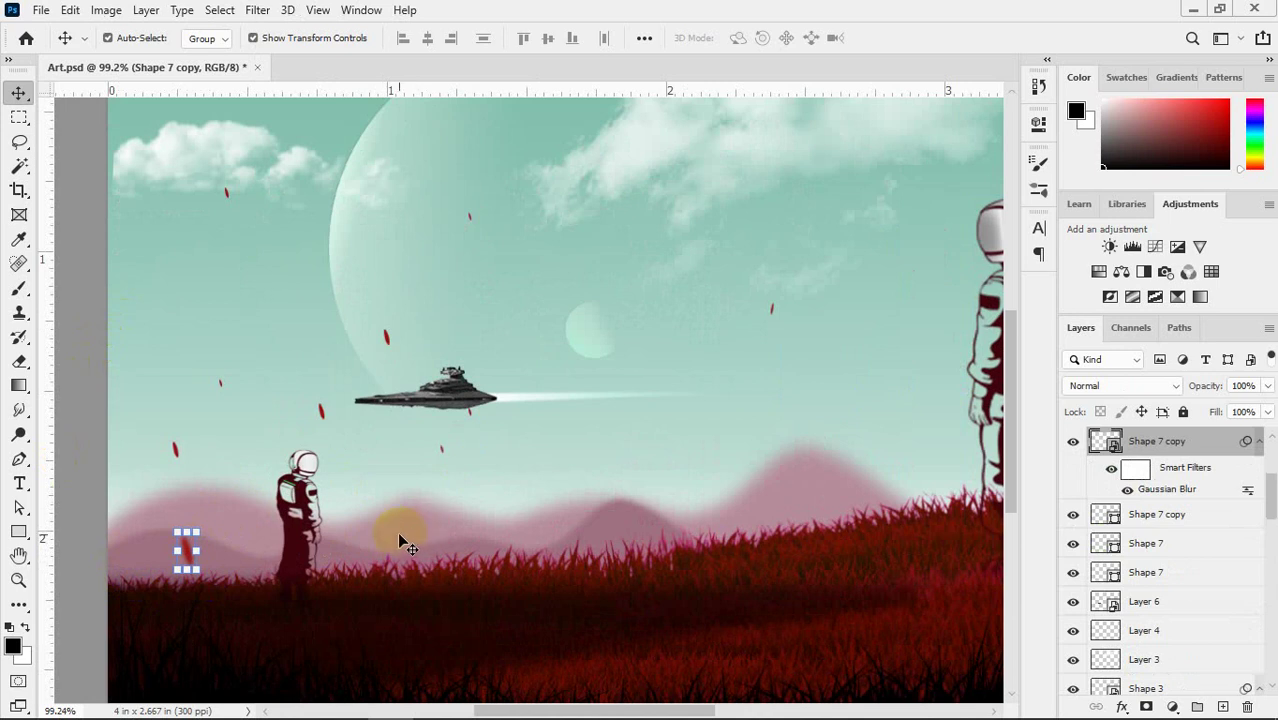
scroll(171, 572, "up", 5)
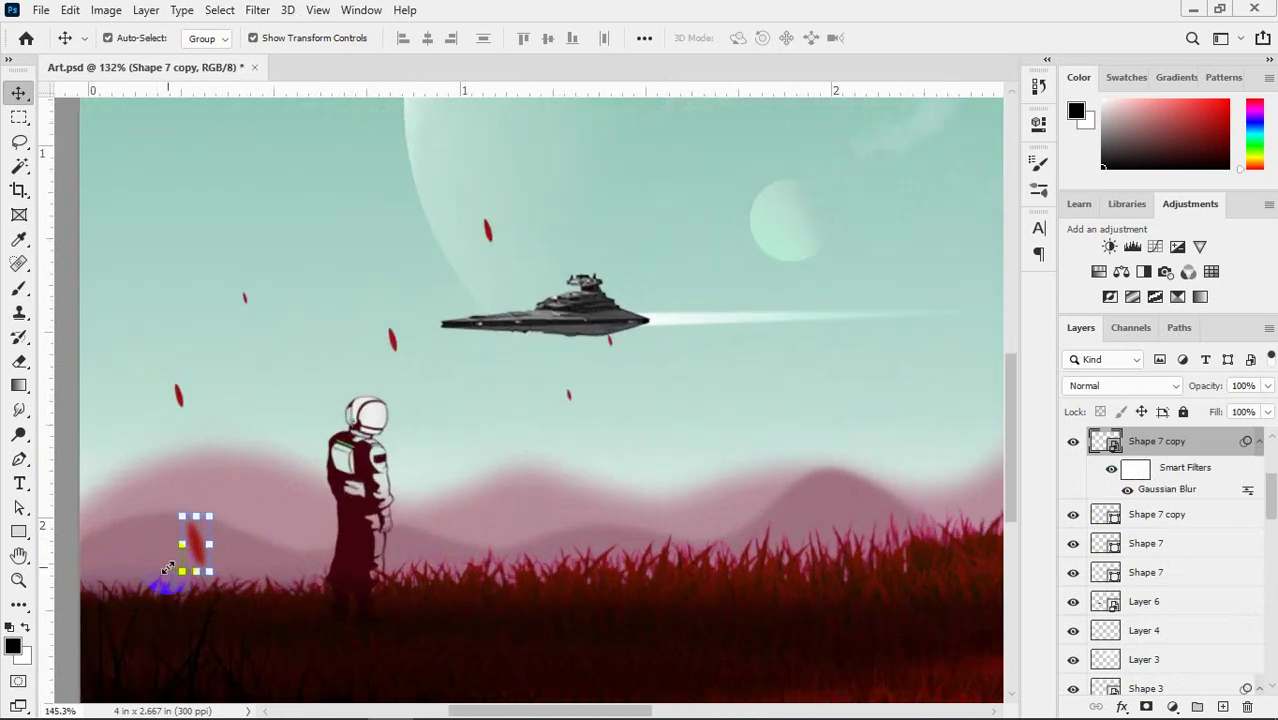
scroll(168, 568, "up", 2)
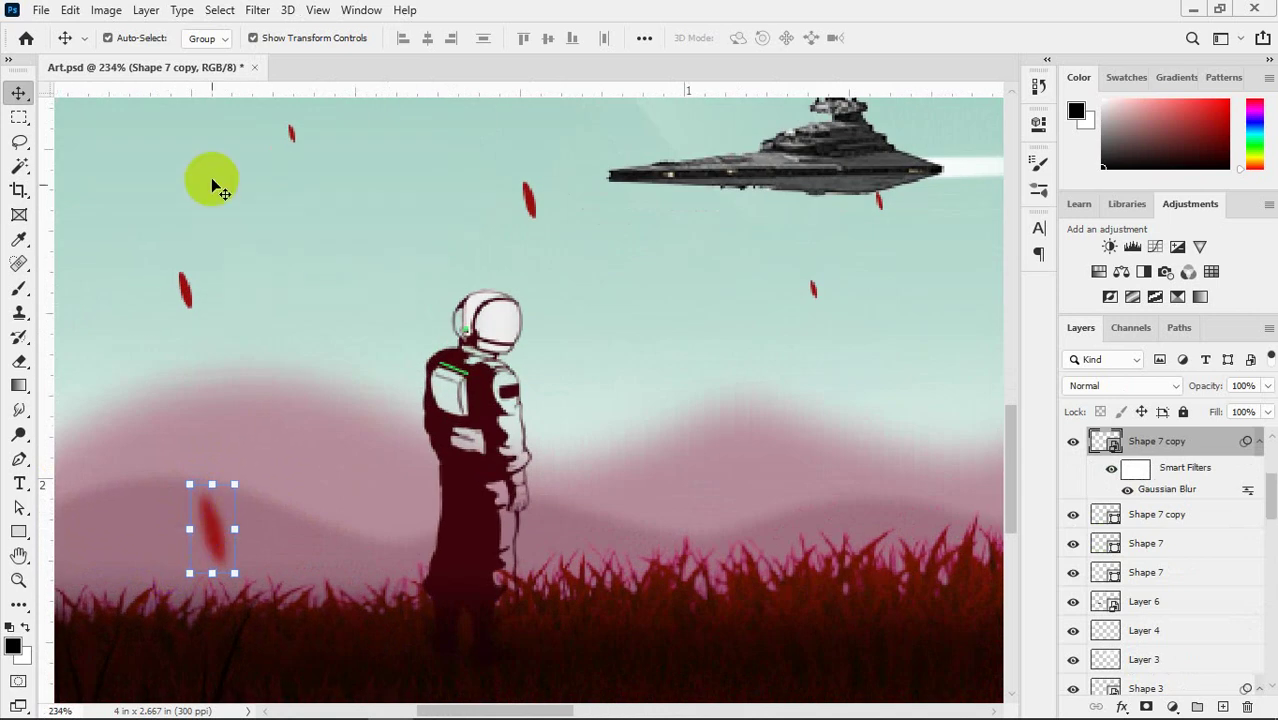
left_click_drag(183, 280, 184, 285)
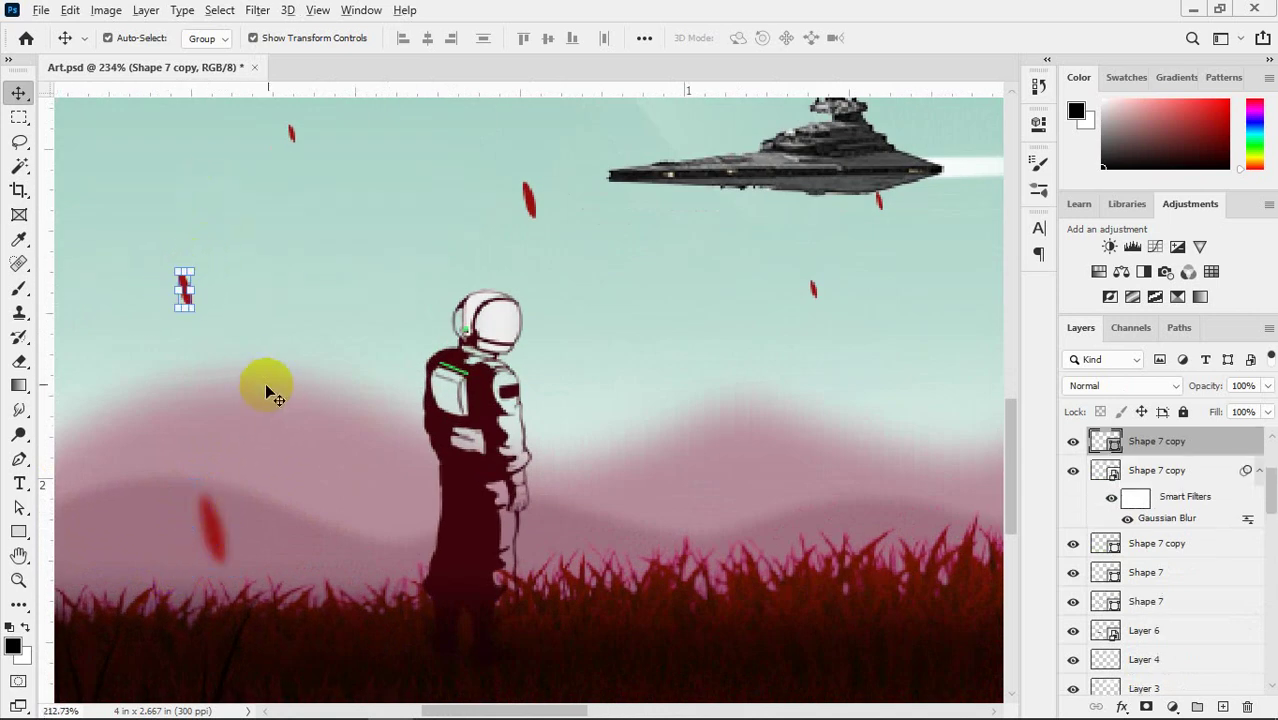
scroll(268, 388, "down", 4)
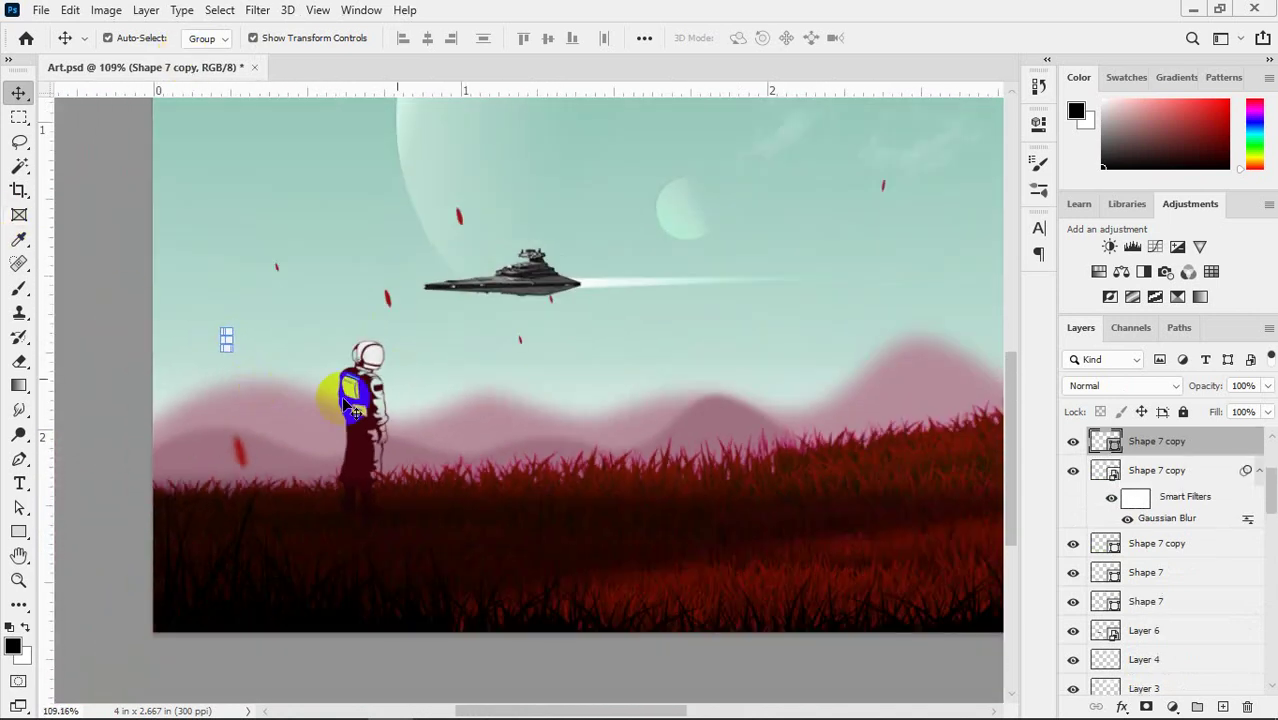
scroll(406, 300, "down", 3)
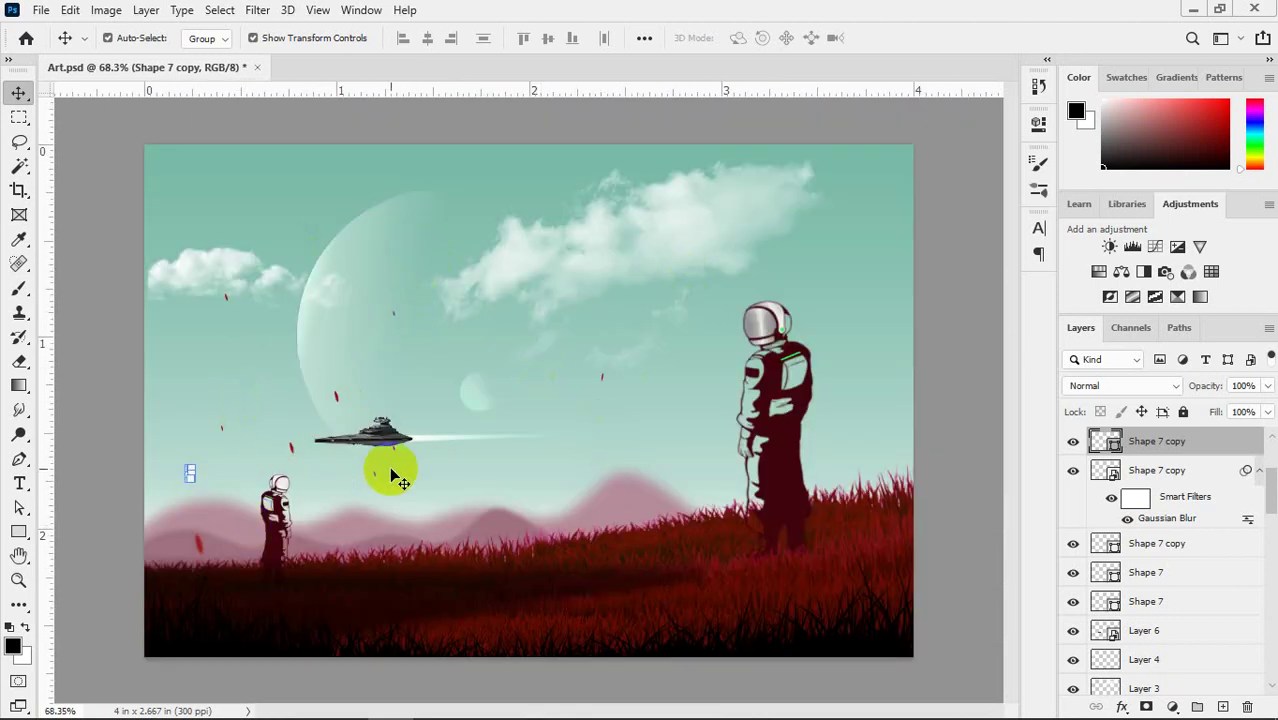
key("alt+Tab")
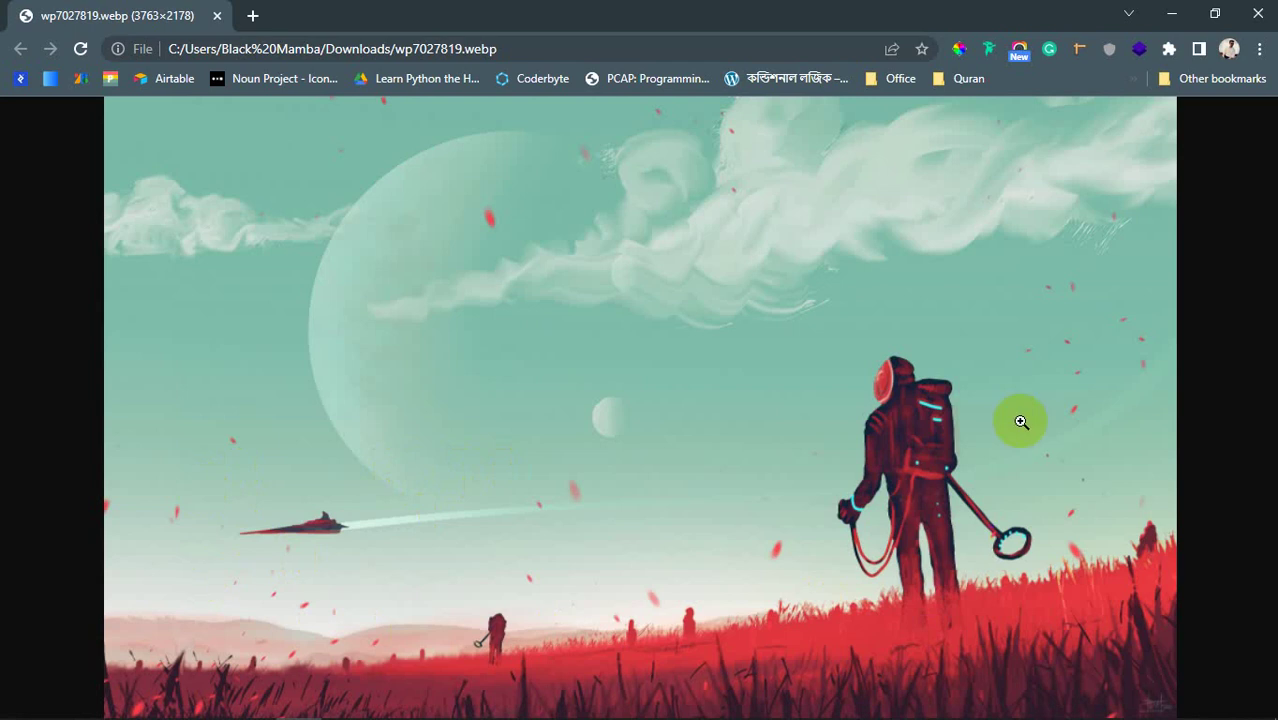
- Return to Art.psd and select, then deselect, the red leaf's layer on the canvas
key("alt+Tab")
key("alt+Tab")
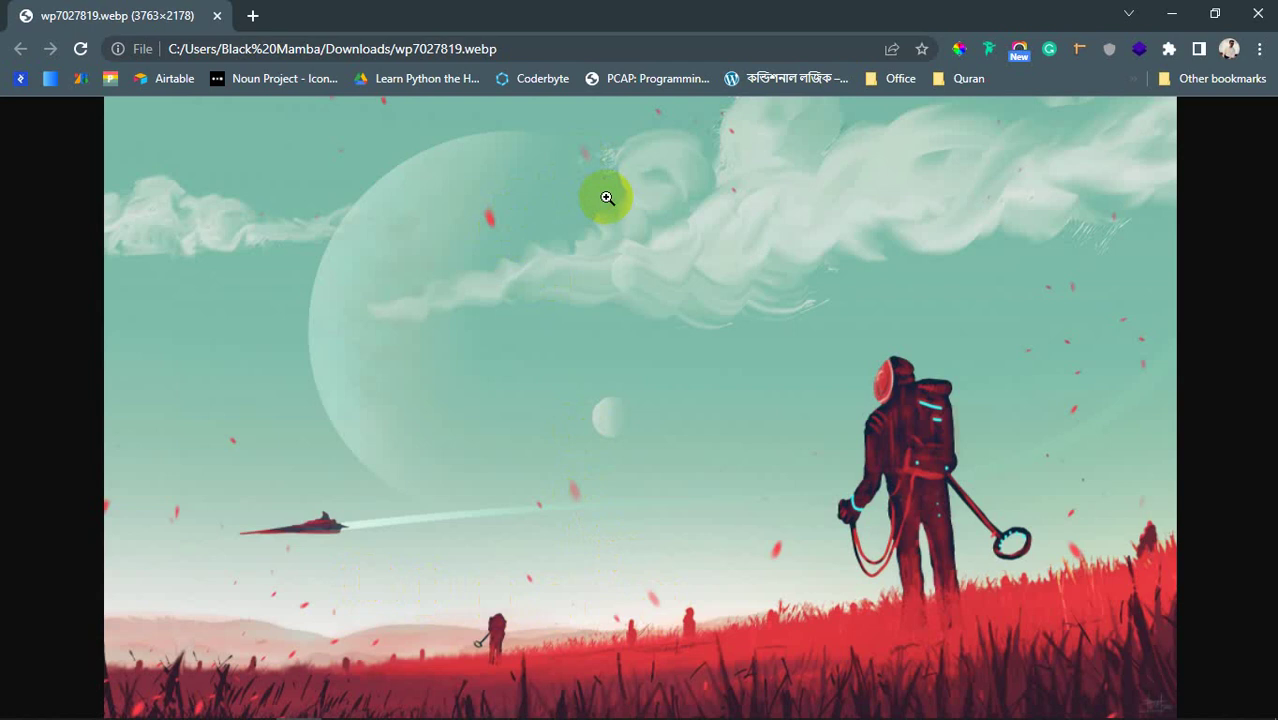
key("alt+Tab")
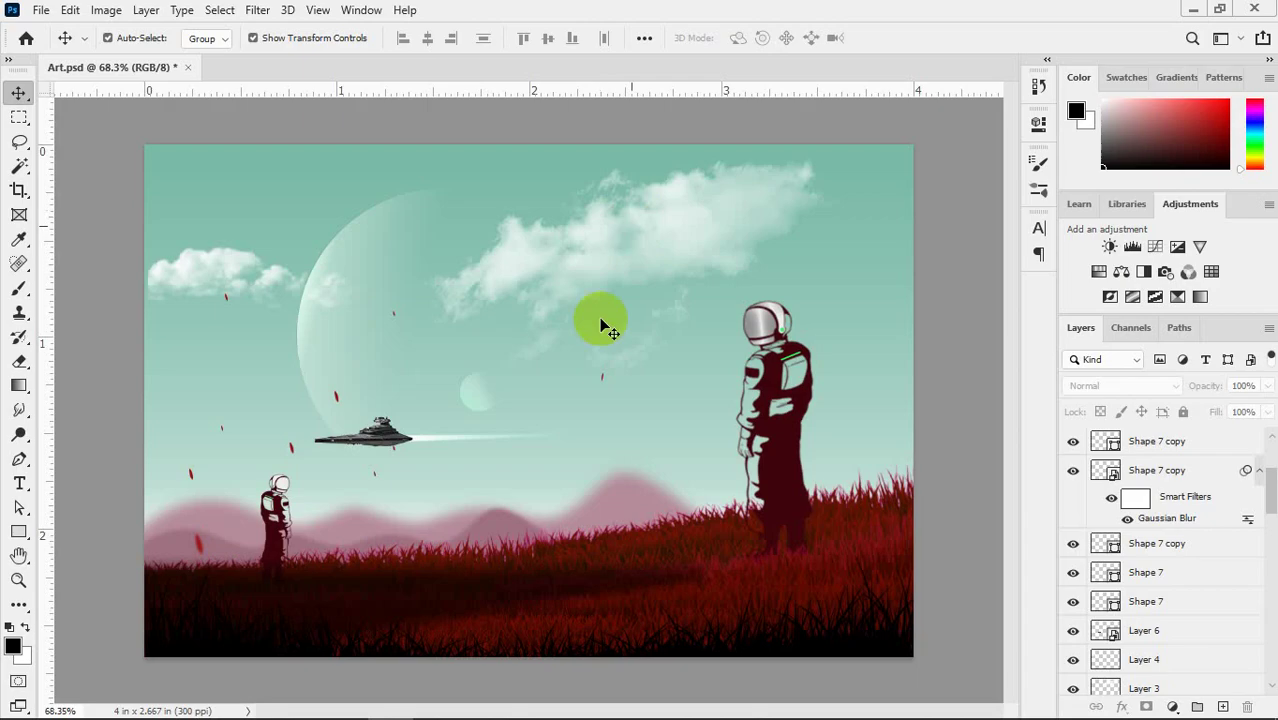
left_click(200, 545)
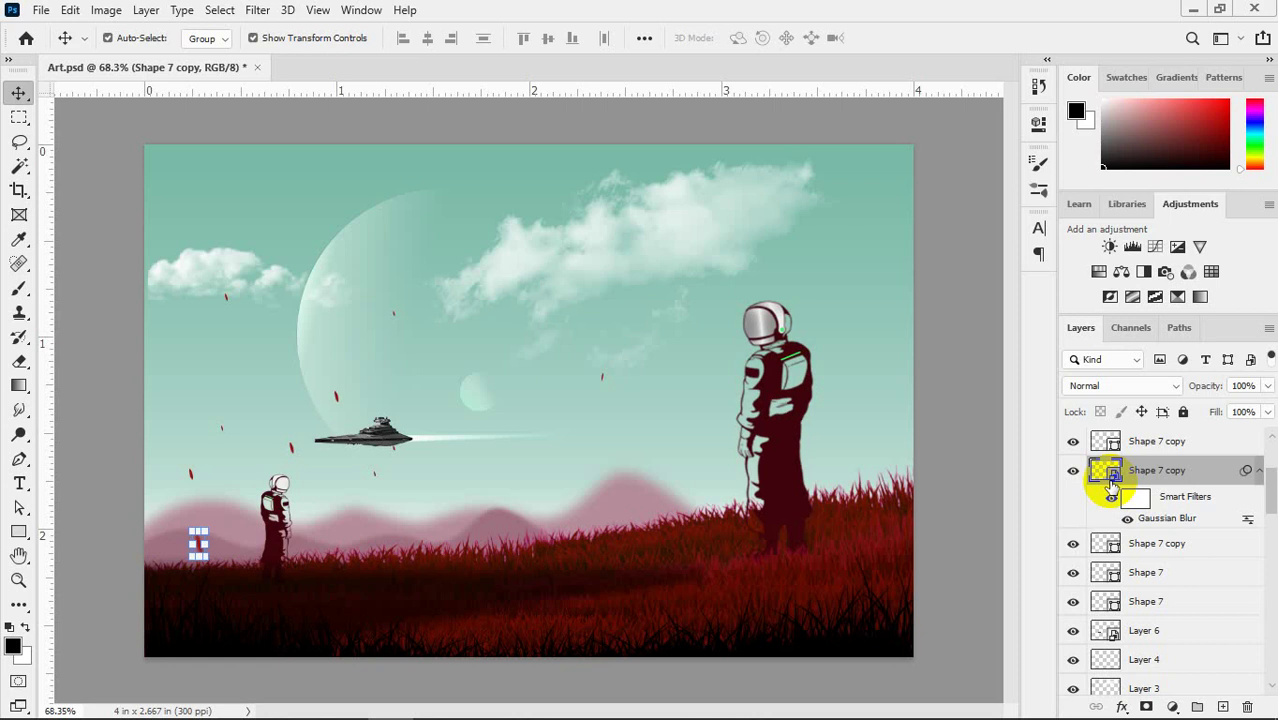
left_click(930, 262)
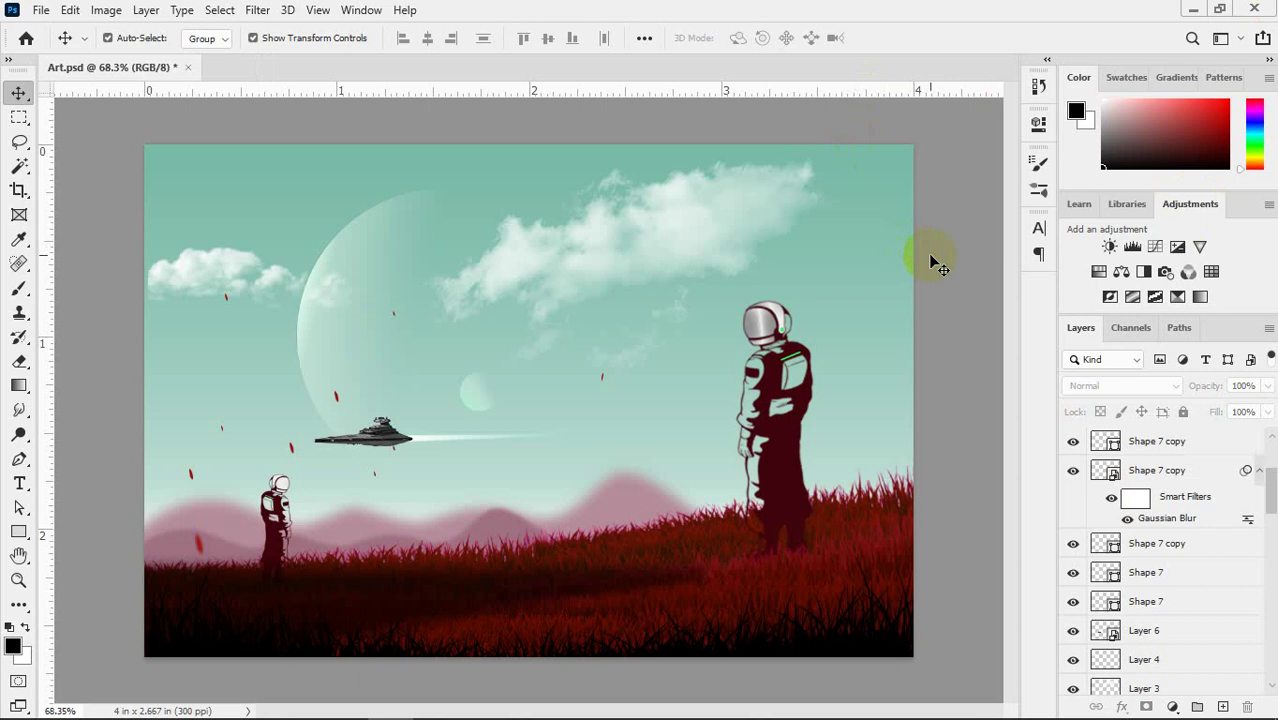
- Select and deselect the blurred pink hills layer, then bring up the reference wallpaper
left_click(226, 548)
scroll(200, 496, "up", 2)
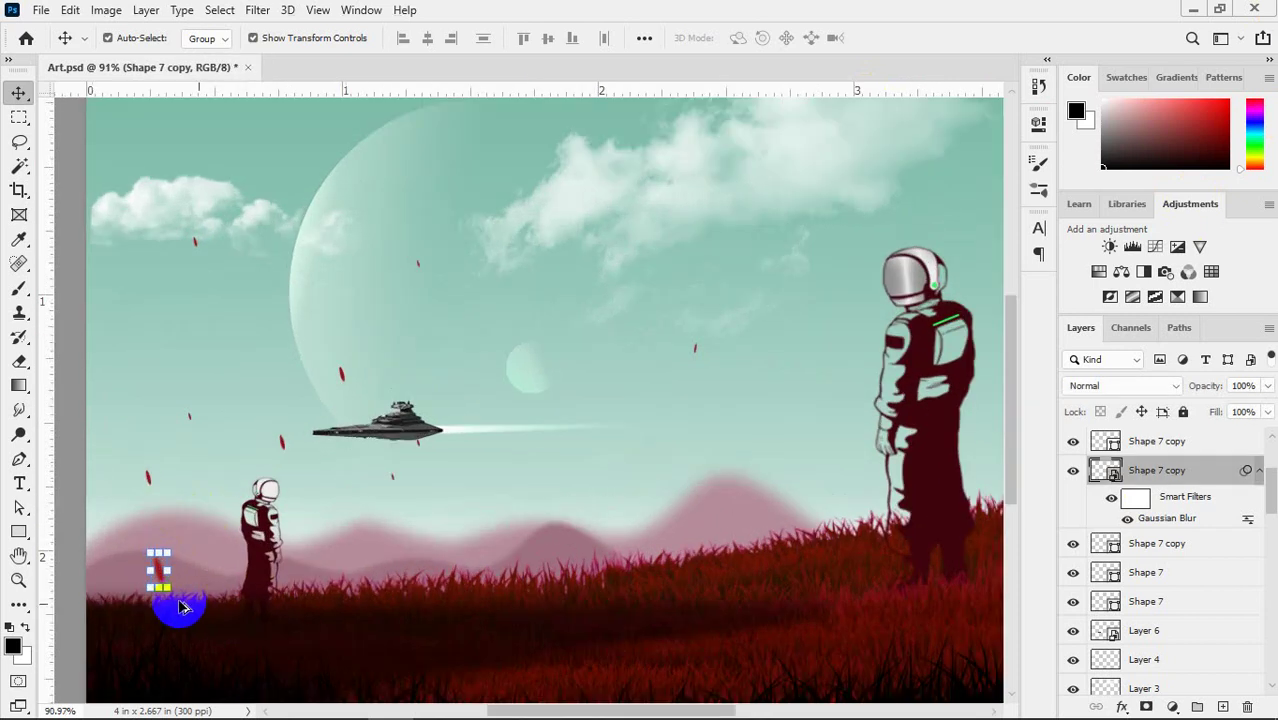
left_click(83, 485)
scroll(415, 428, "down", 2)
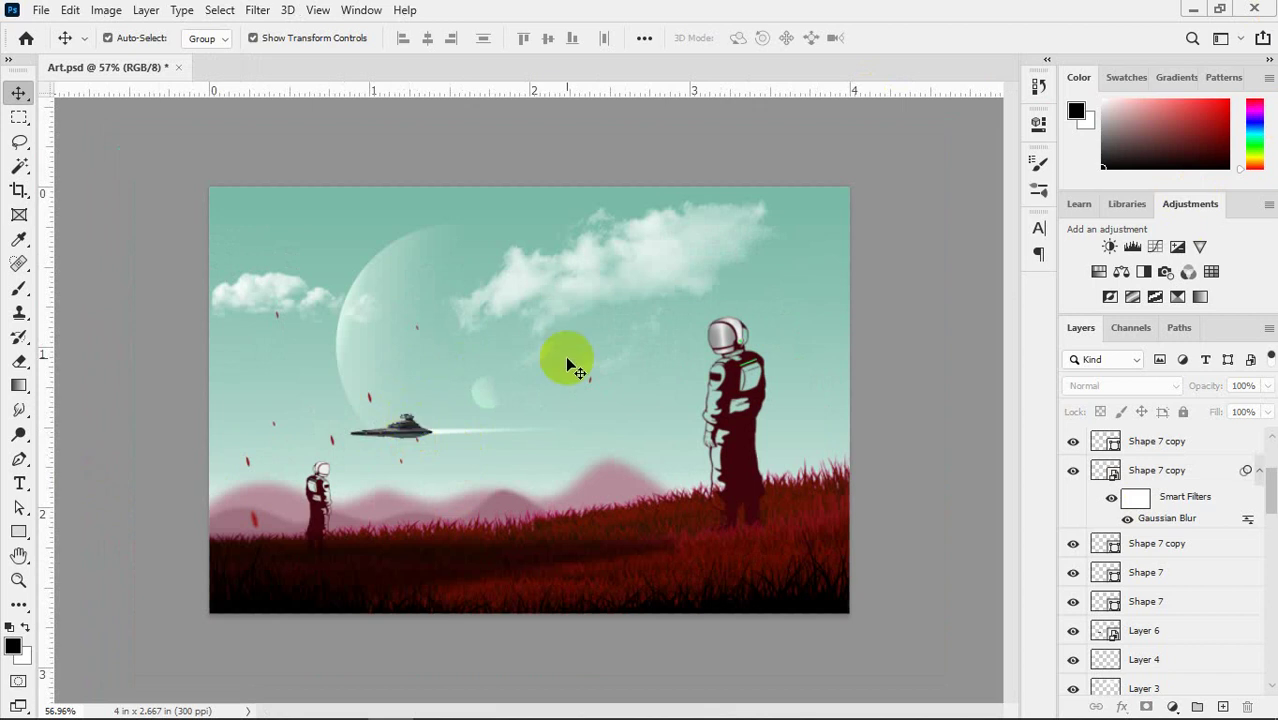
key("alt+Tab")
key("alt+Tab")
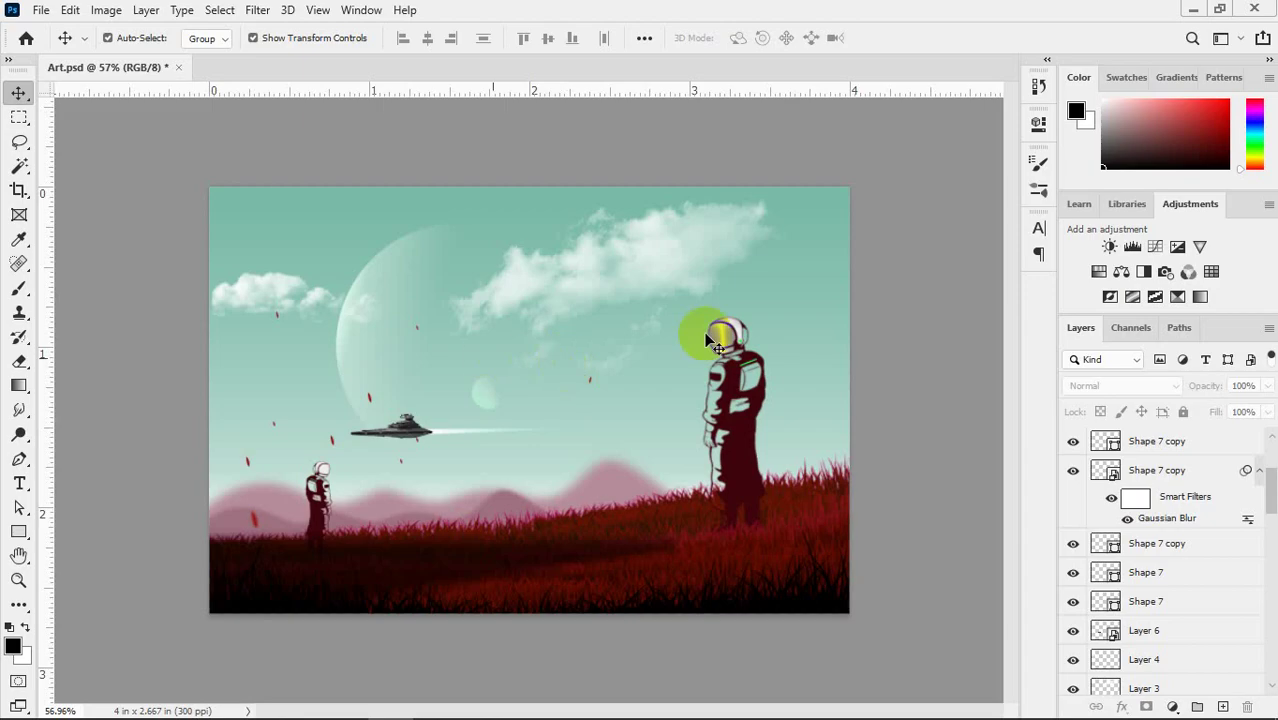
- Minimize Photoshop and Chrome to reveal the astronaut desktop wallpaper, then restore Art.psd
left_click(1187, 10)
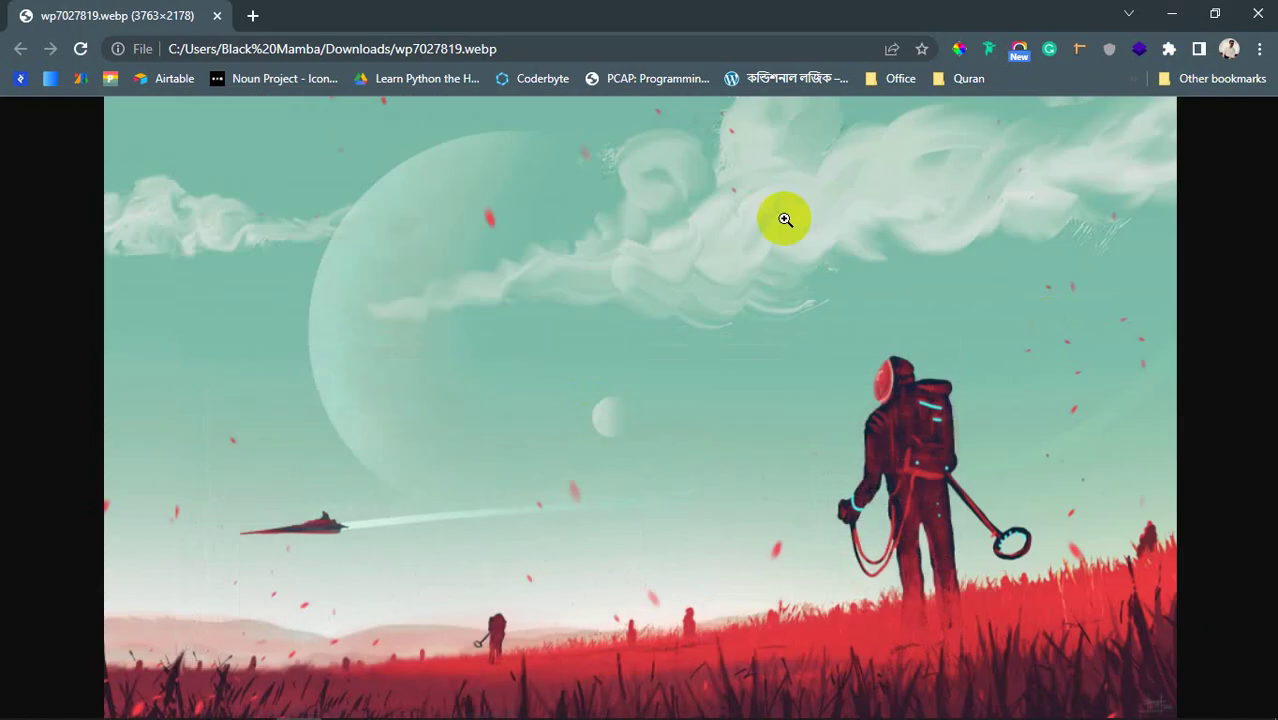
left_click(1170, 12)
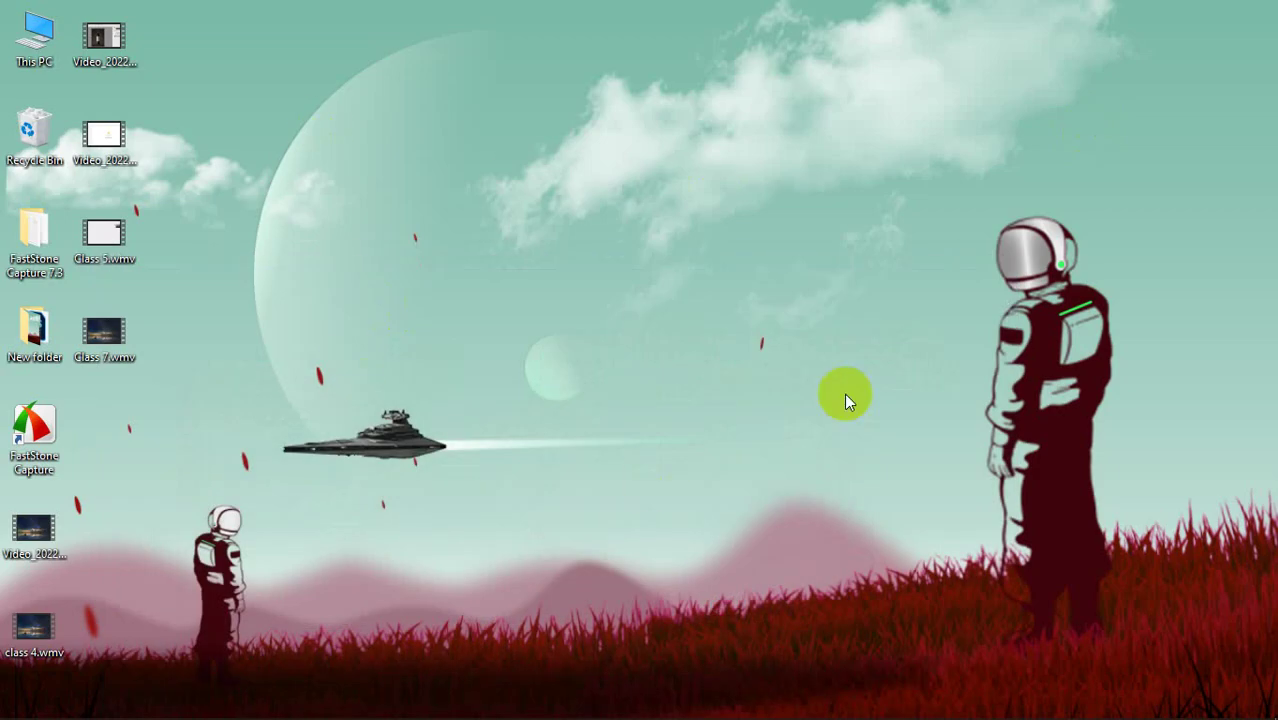
mouse_move(240, 700)
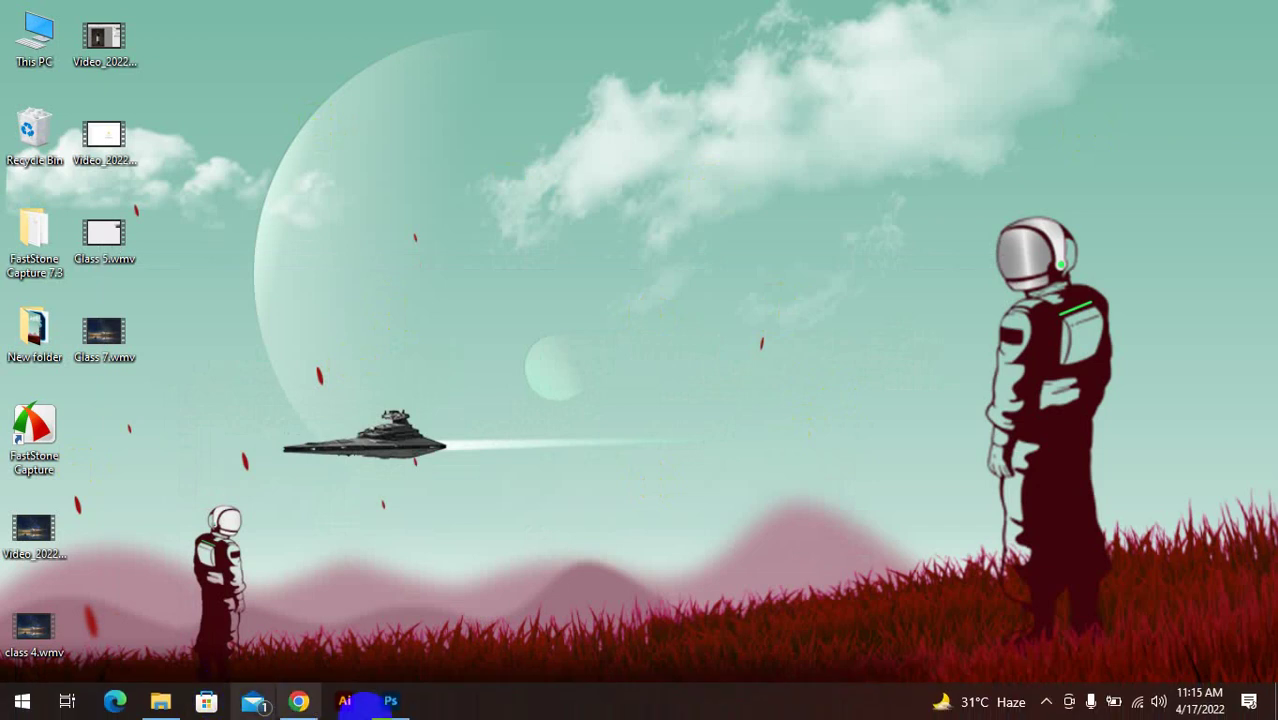
left_click(388, 704)
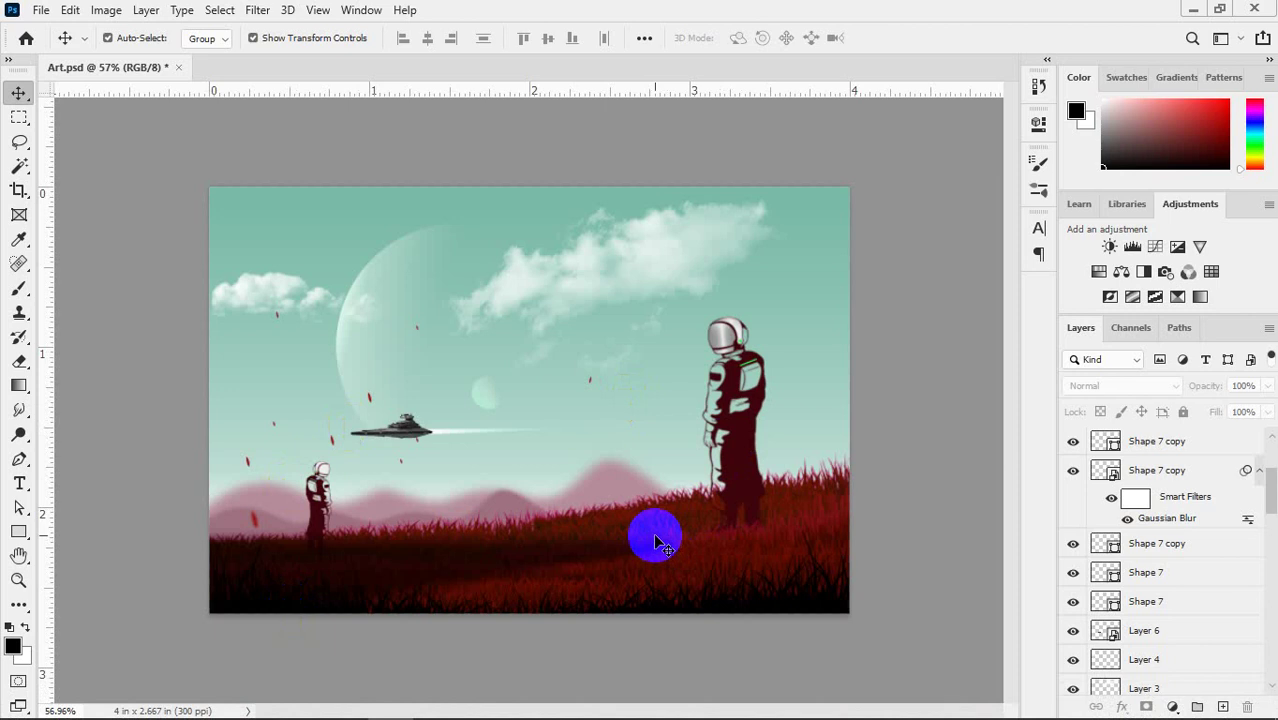
mouse_move(1070, 543)
left_mouse_down()
mouse_move(1184, 543)
mouse_move(357, 543)
mouse_move(254, 524)
mouse_move(324, 512)
mouse_move(545, 583)
left_mouse_up()
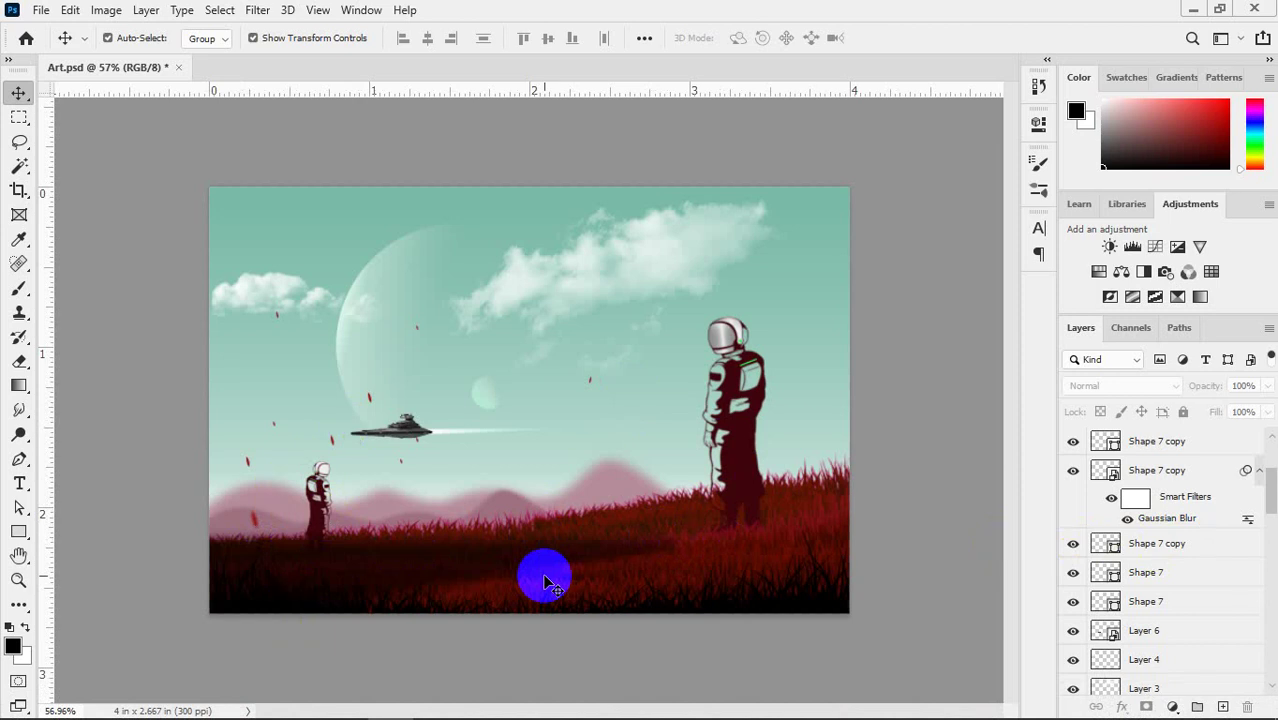
left_click_drag(545, 583, 592, 492)
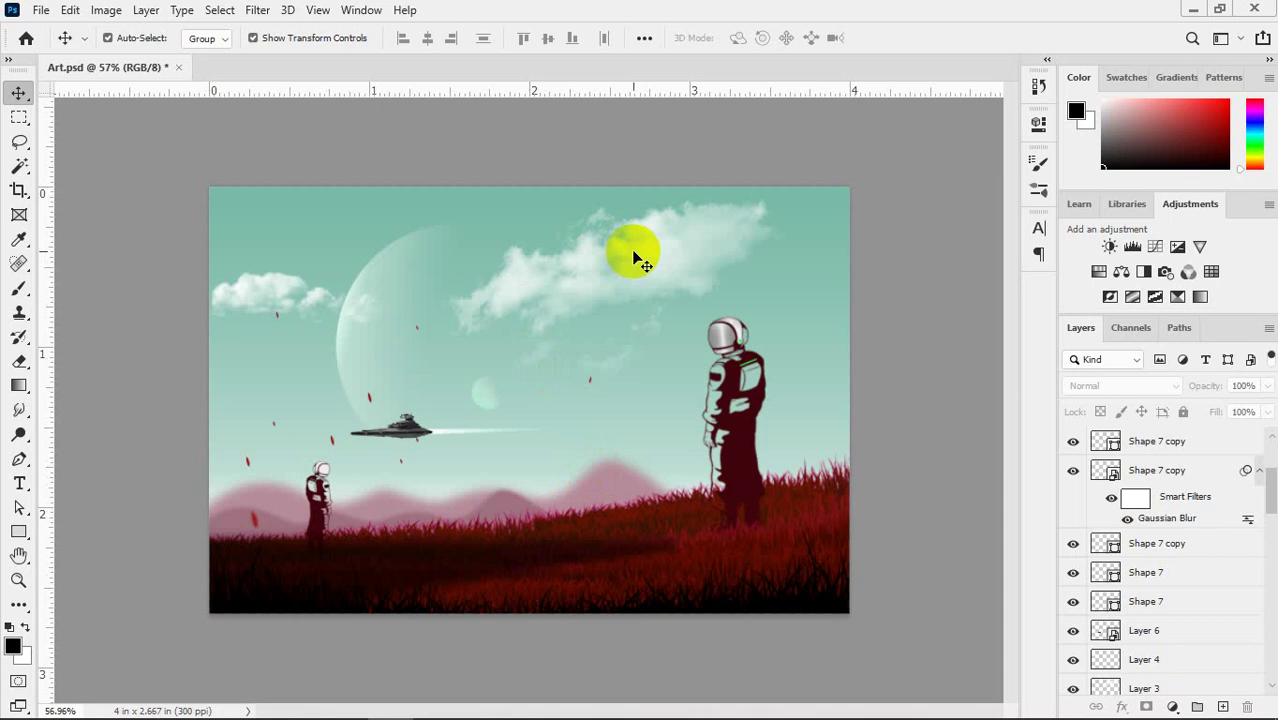
mouse_move(640, 480)
left_mouse_down()
mouse_move(673, 517)
mouse_move(655, 543)
left_mouse_up()
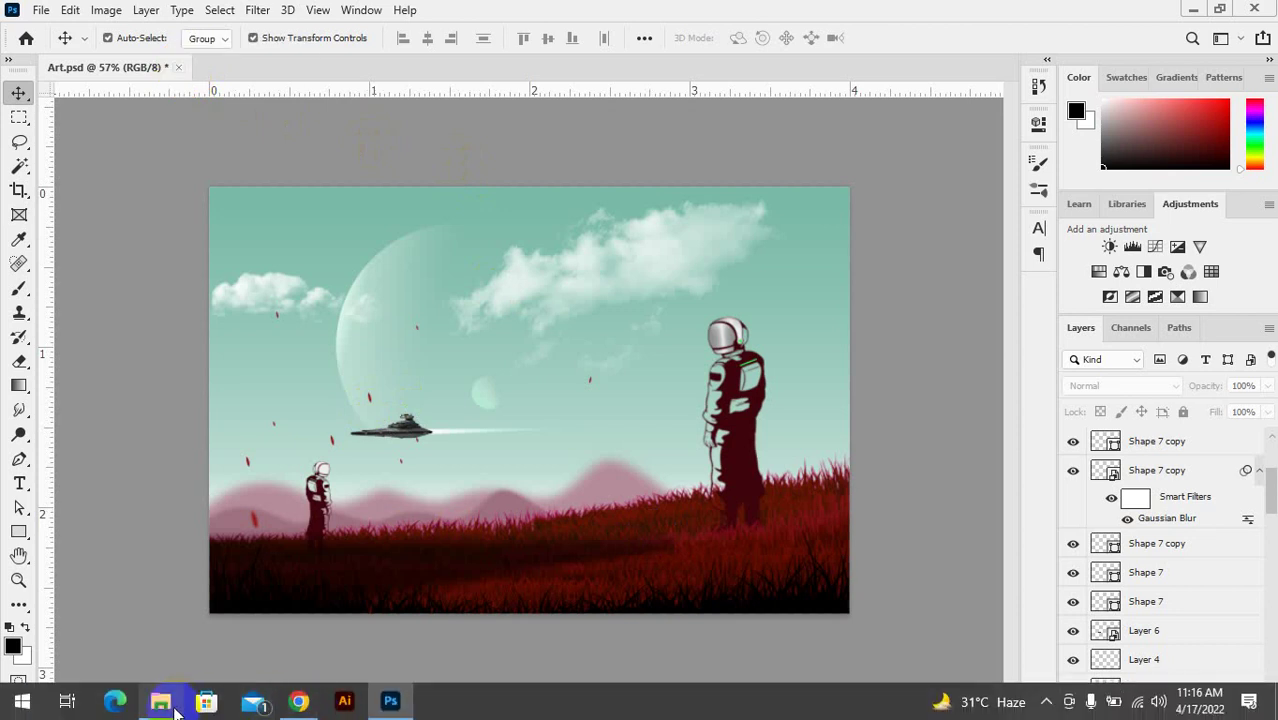
- Bring Chrome forward, open a new tab and enter 'digital' in the address bar
left_click(310, 705)
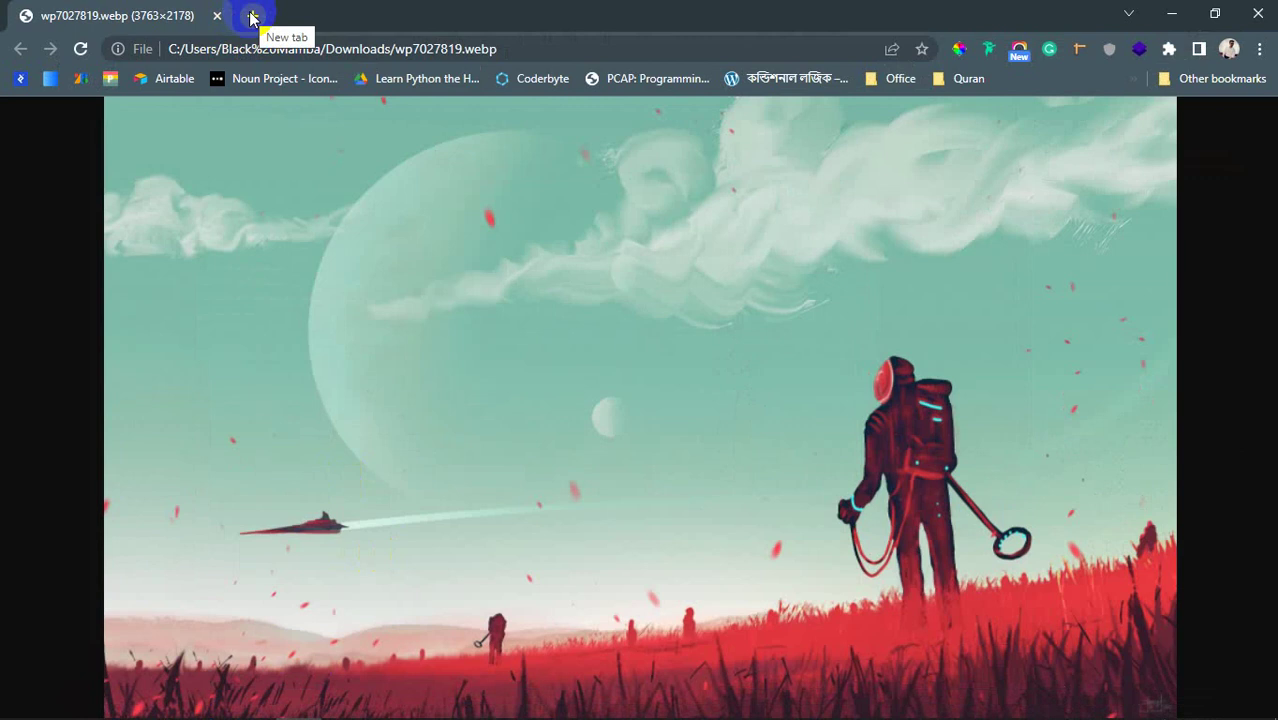
left_click(252, 16)
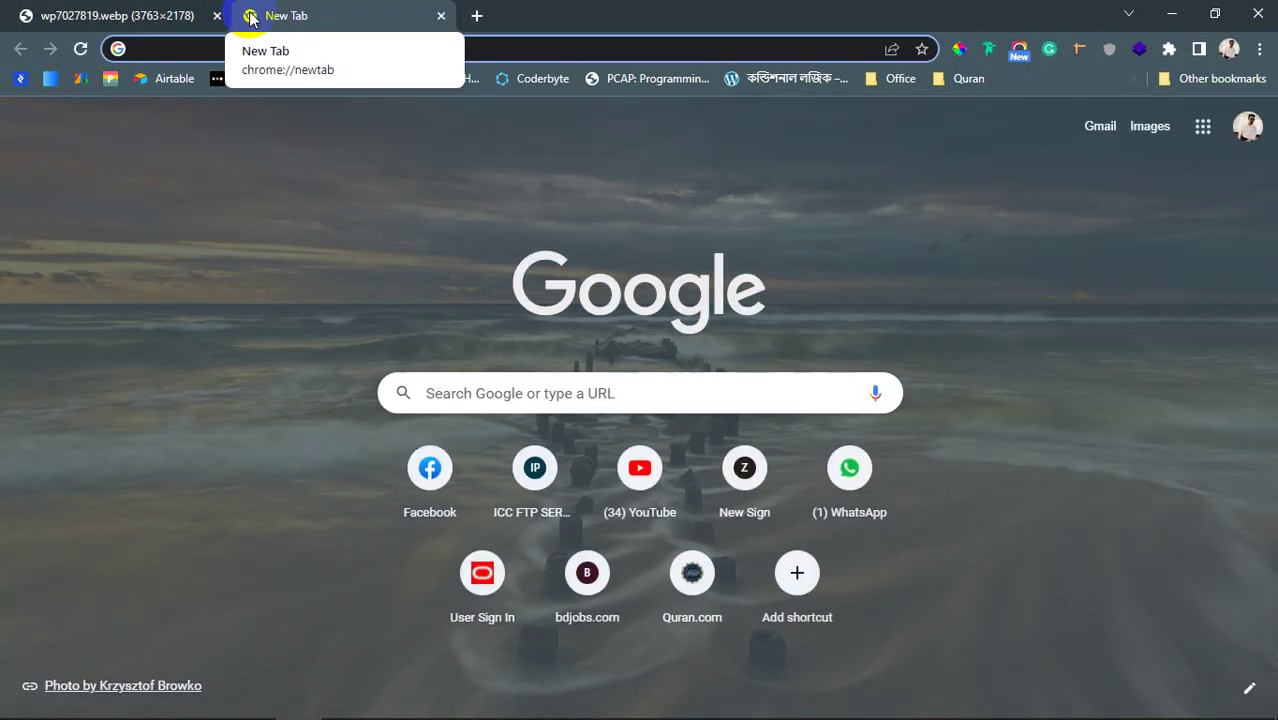
type("digital")
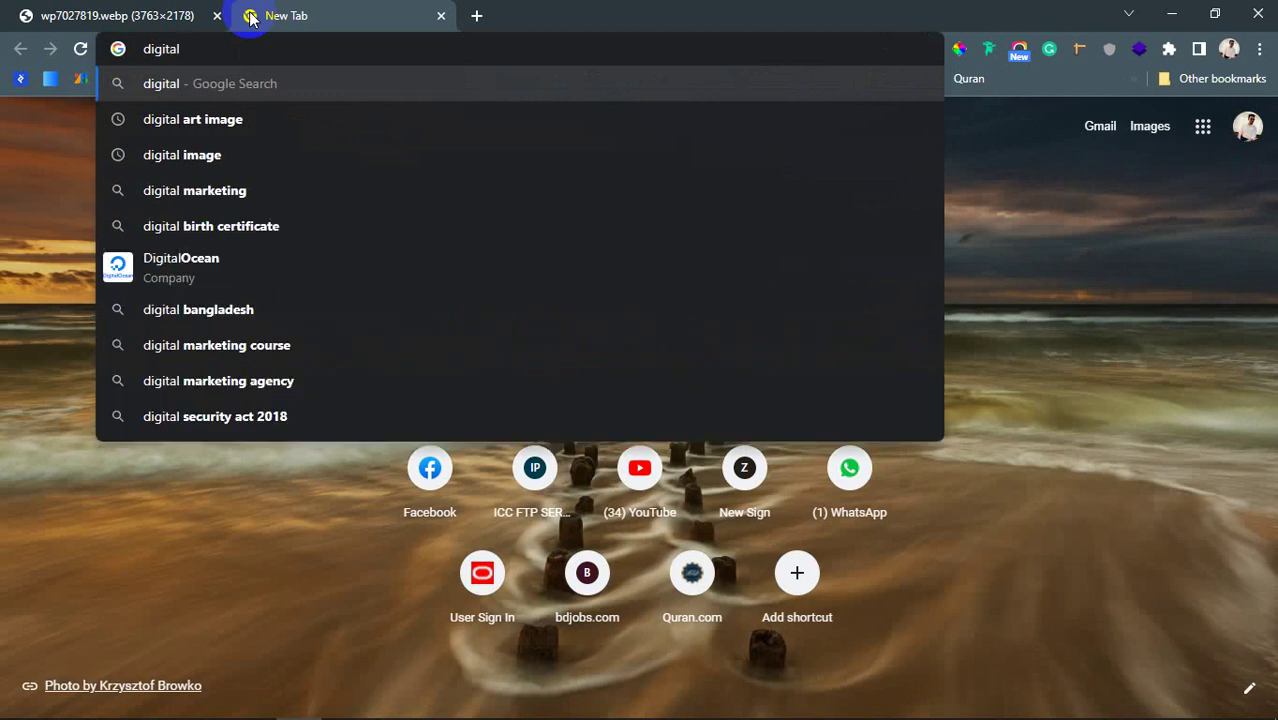
- Search 'digital art image', show image results, and preview the Financial Times museums picture
key("Down")
key("Return")
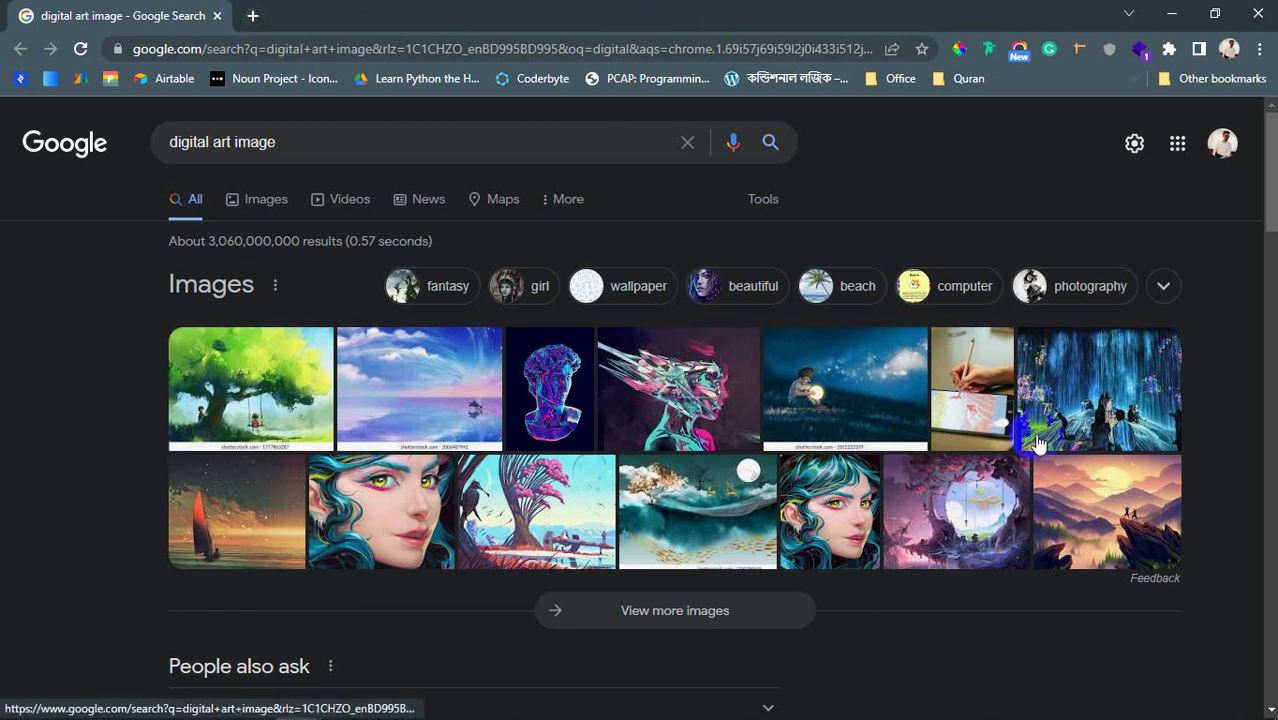
left_click(262, 196)
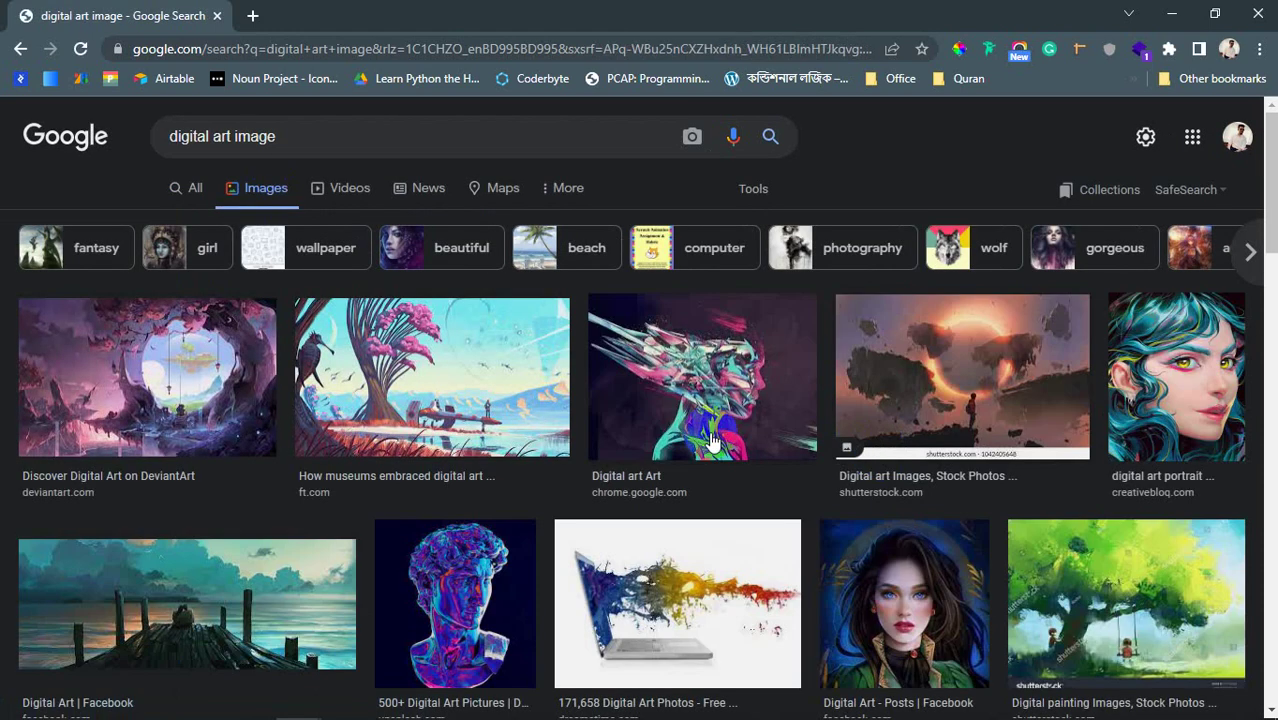
triple_click(170, 134)
left_click(317, 142)
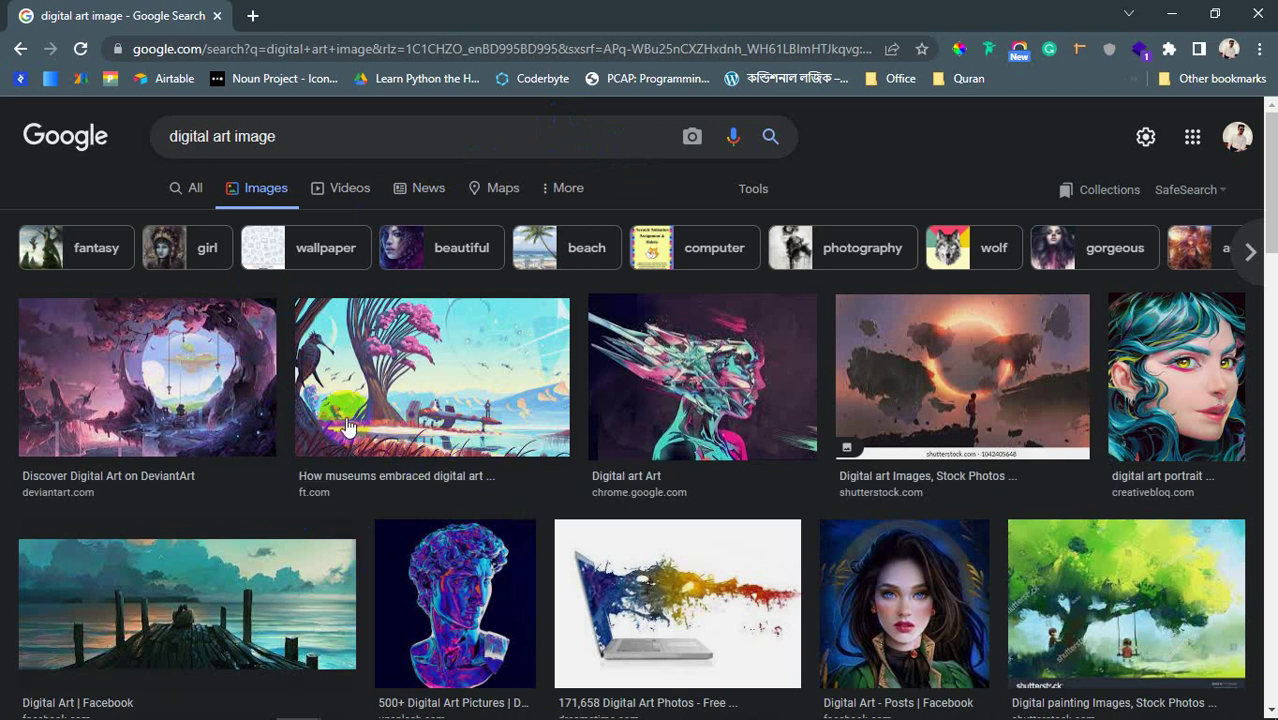
left_click(480, 400)
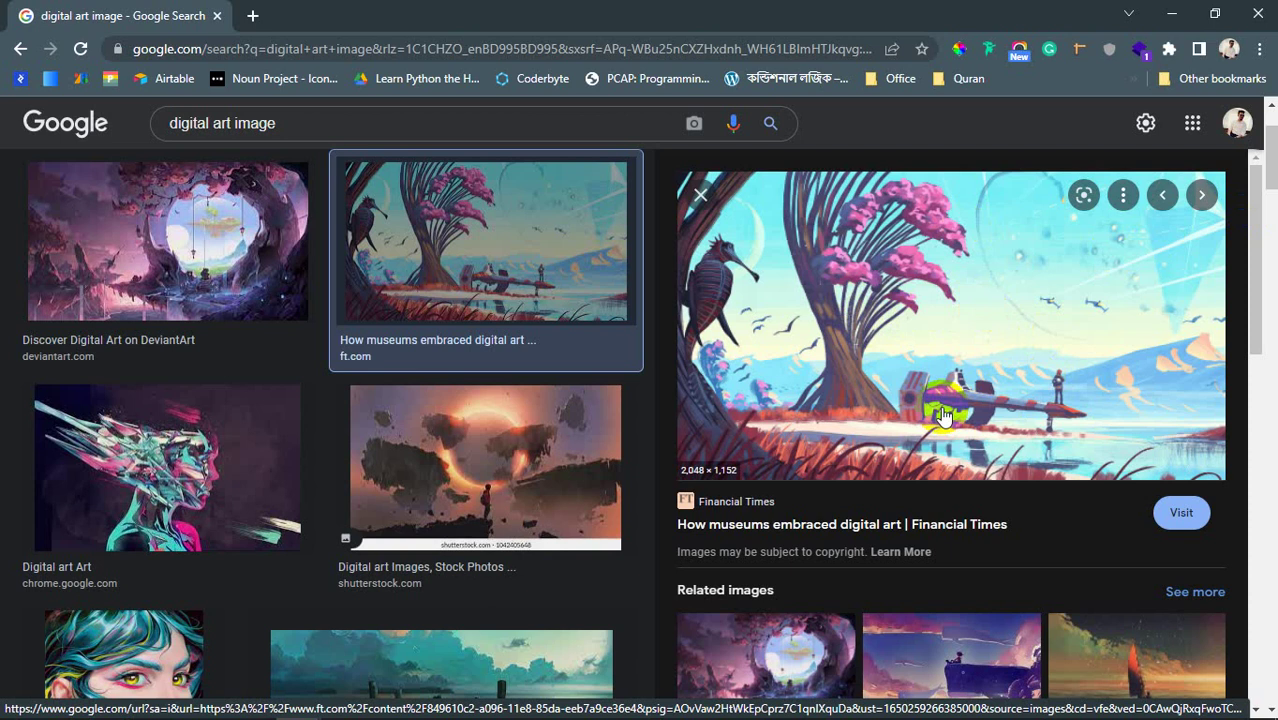
- Preview the Digital art picture and the How to Do Digital Art image, scrolling through the results
left_click(100, 468)
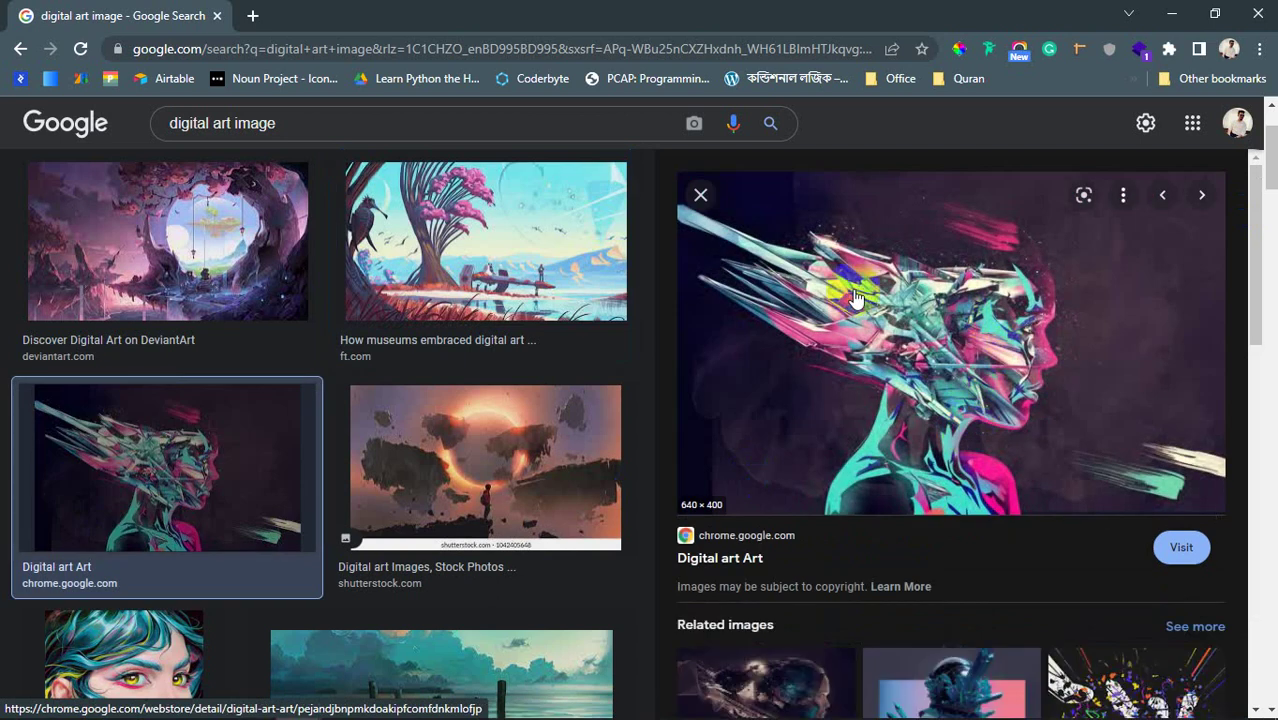
scroll(875, 357, "down", 4)
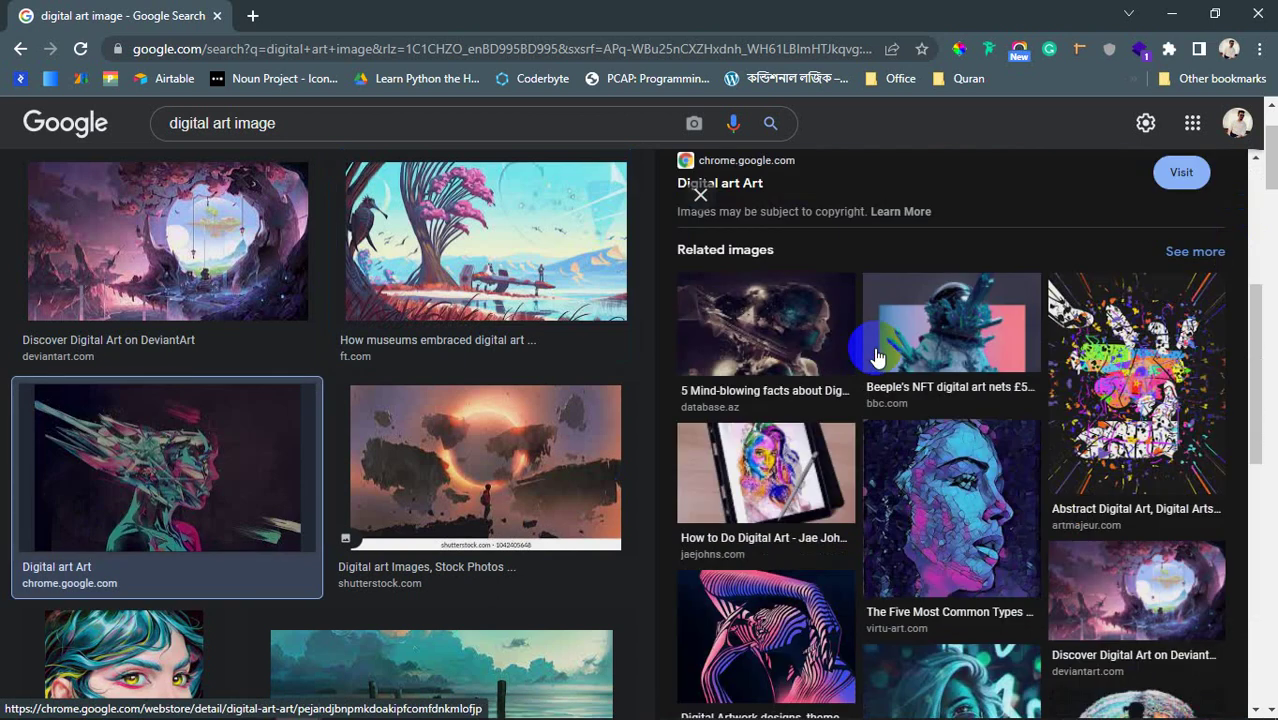
scroll(875, 357, "down", 2)
left_click(818, 285)
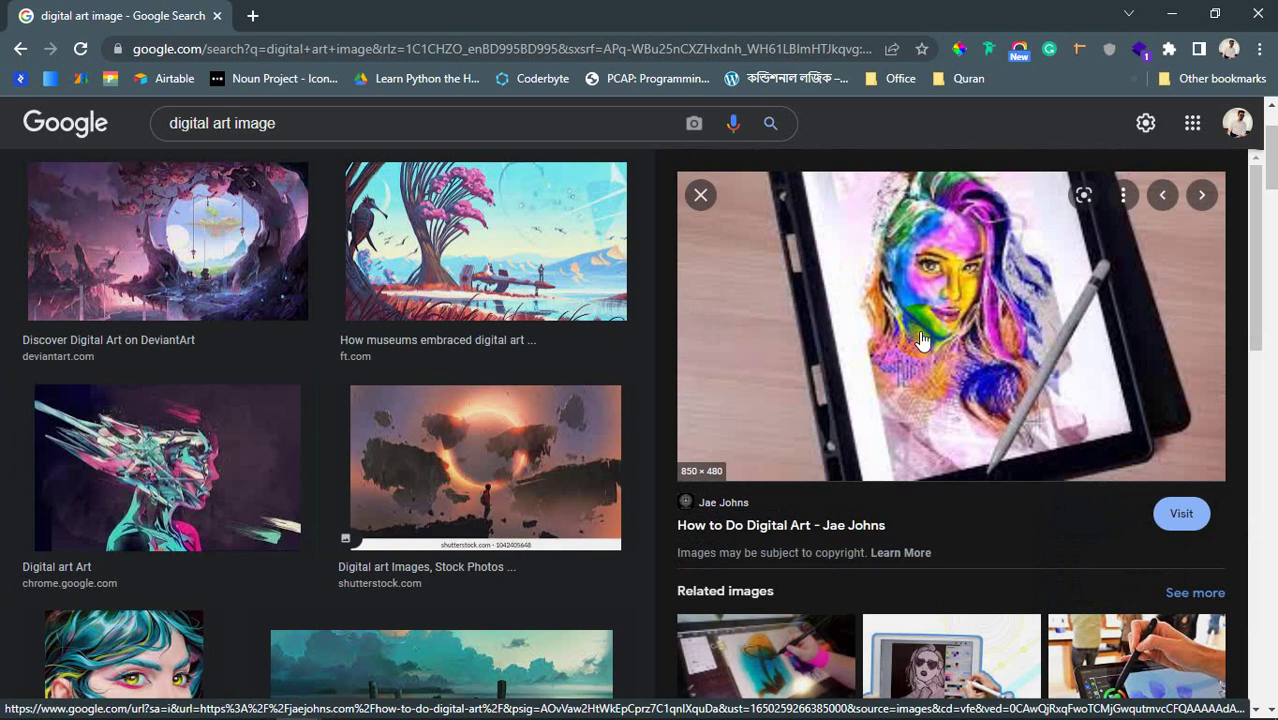
scroll(354, 497, "down", 4)
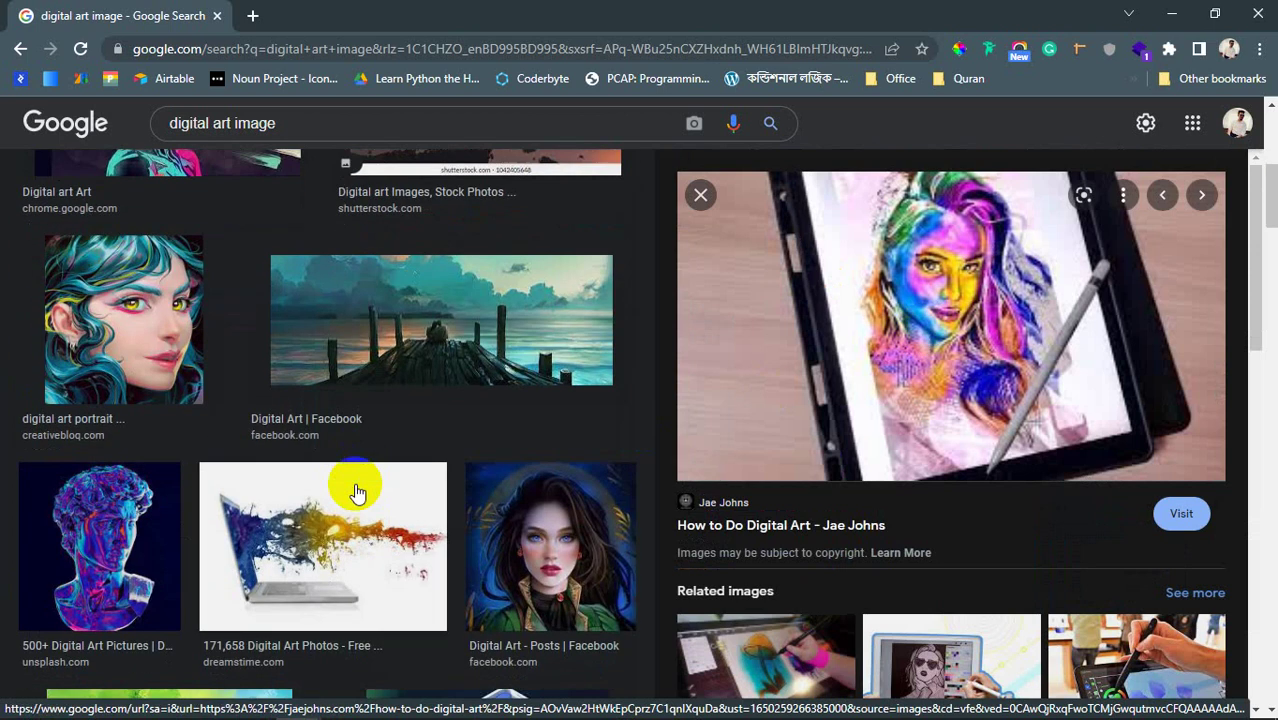
scroll(357, 492, "down", 4)
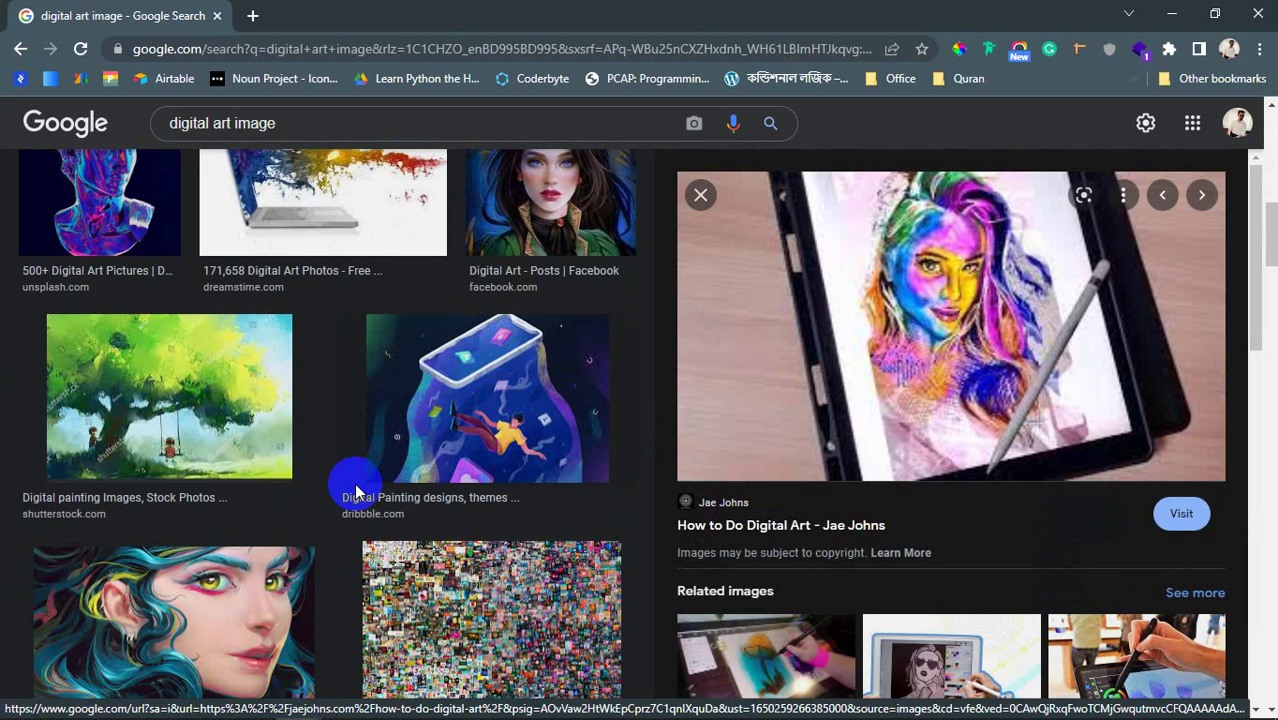
scroll(354, 483, "down", 4)
scroll(350, 487, "down", 8)
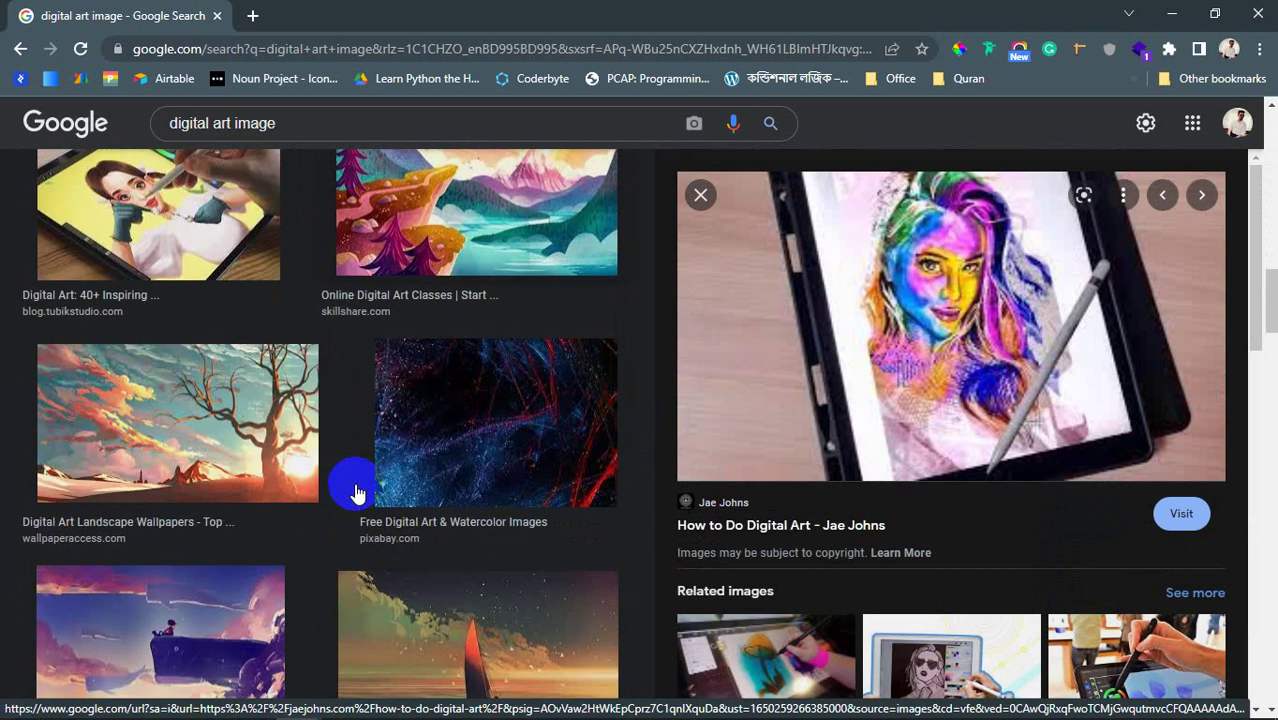
left_click(700, 196)
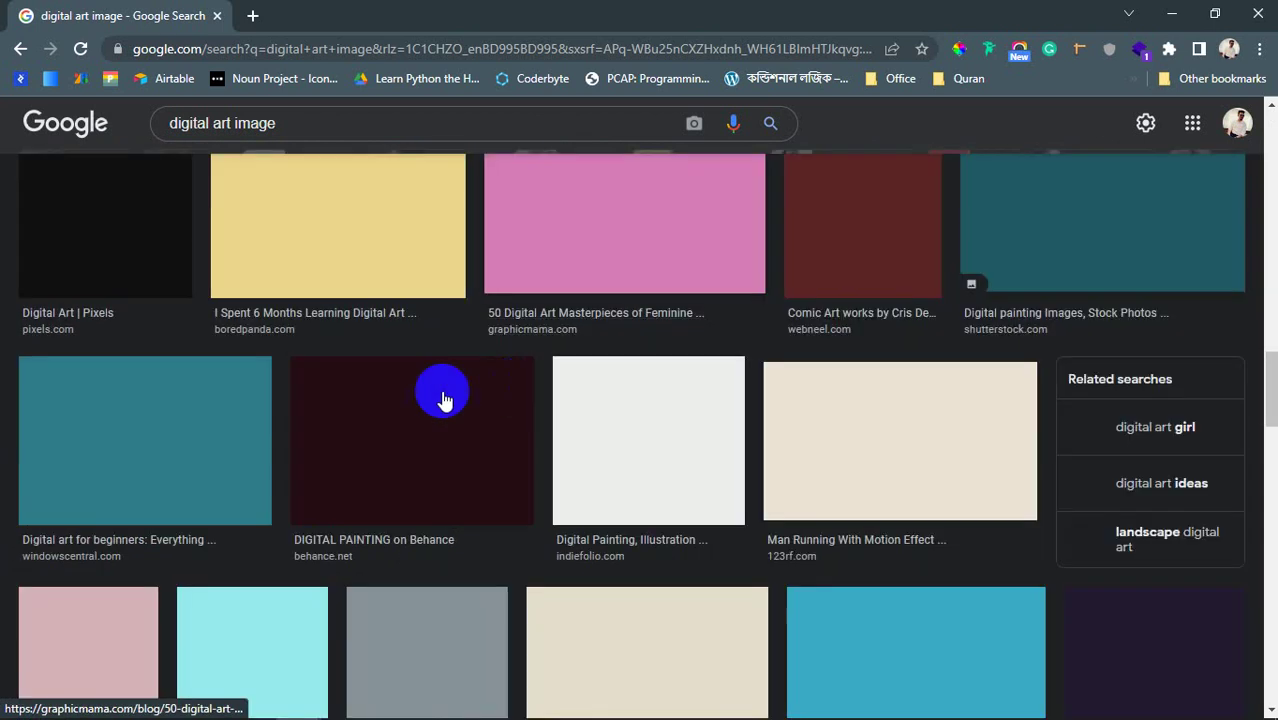
scroll(443, 400, "up", 1)
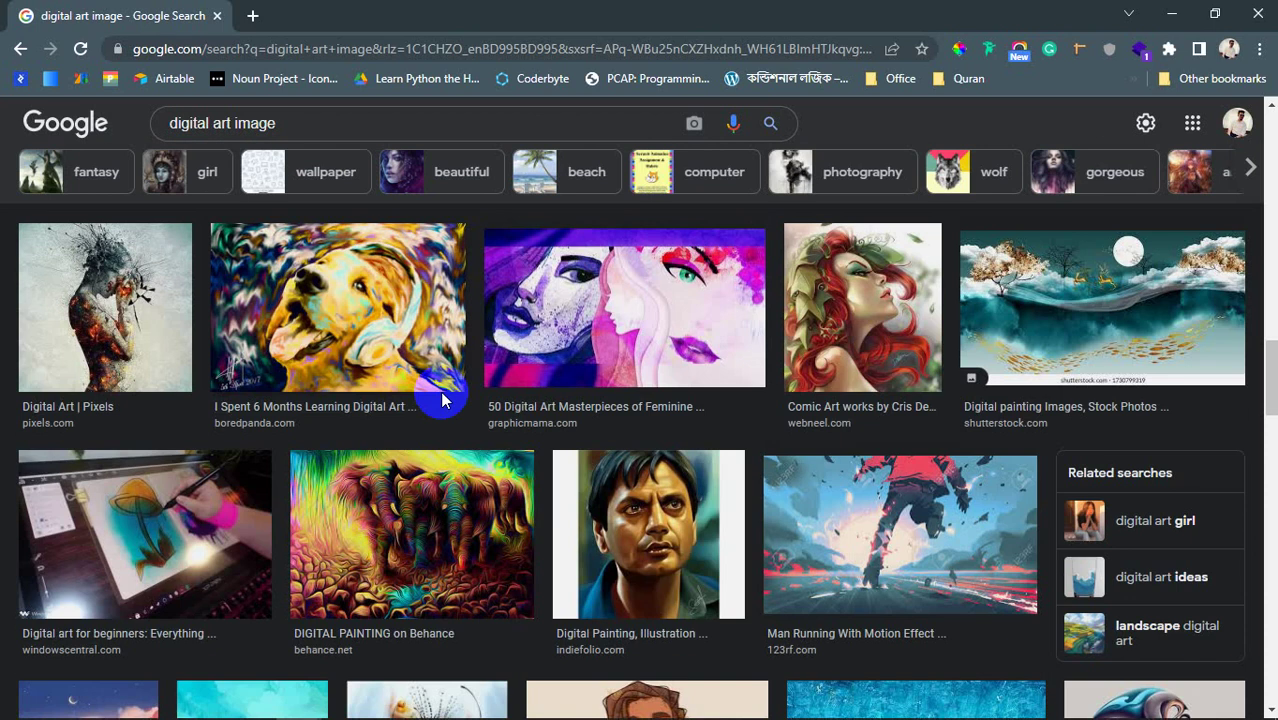
scroll(443, 400, "down", 1)
scroll(443, 400, "down", 2)
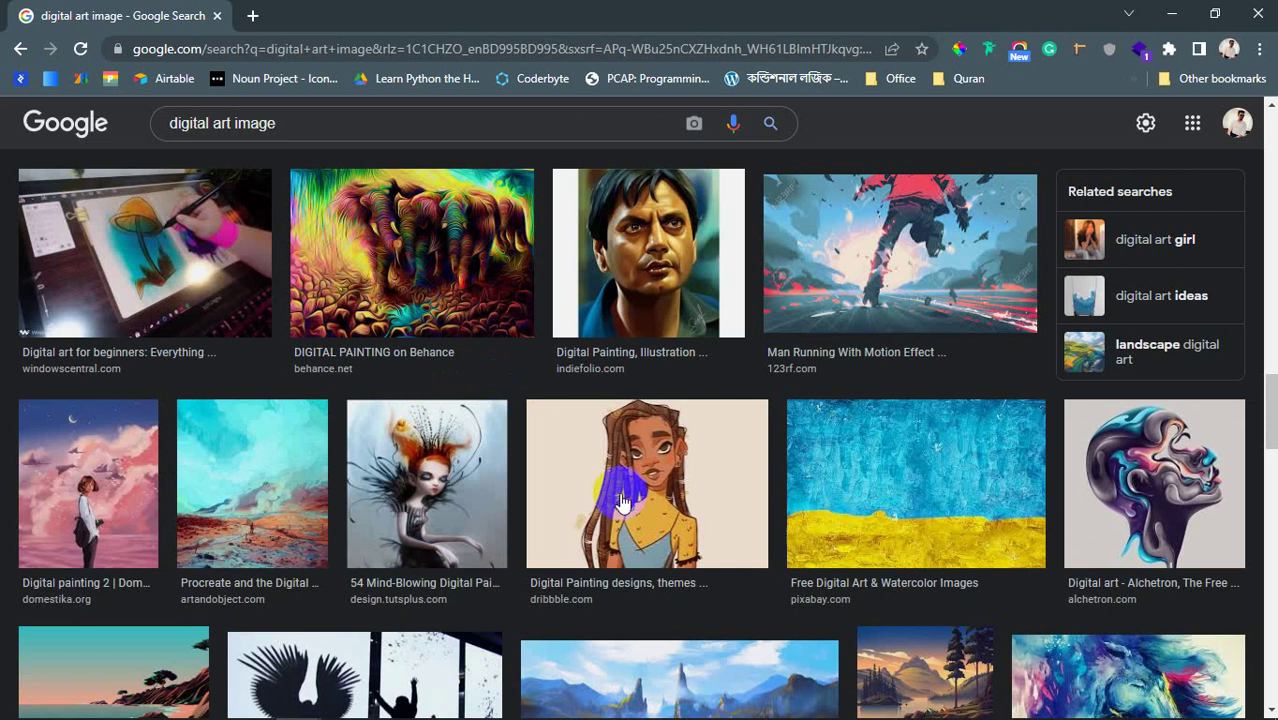
scroll(622, 492, "down", 3)
scroll(622, 492, "down", 2)
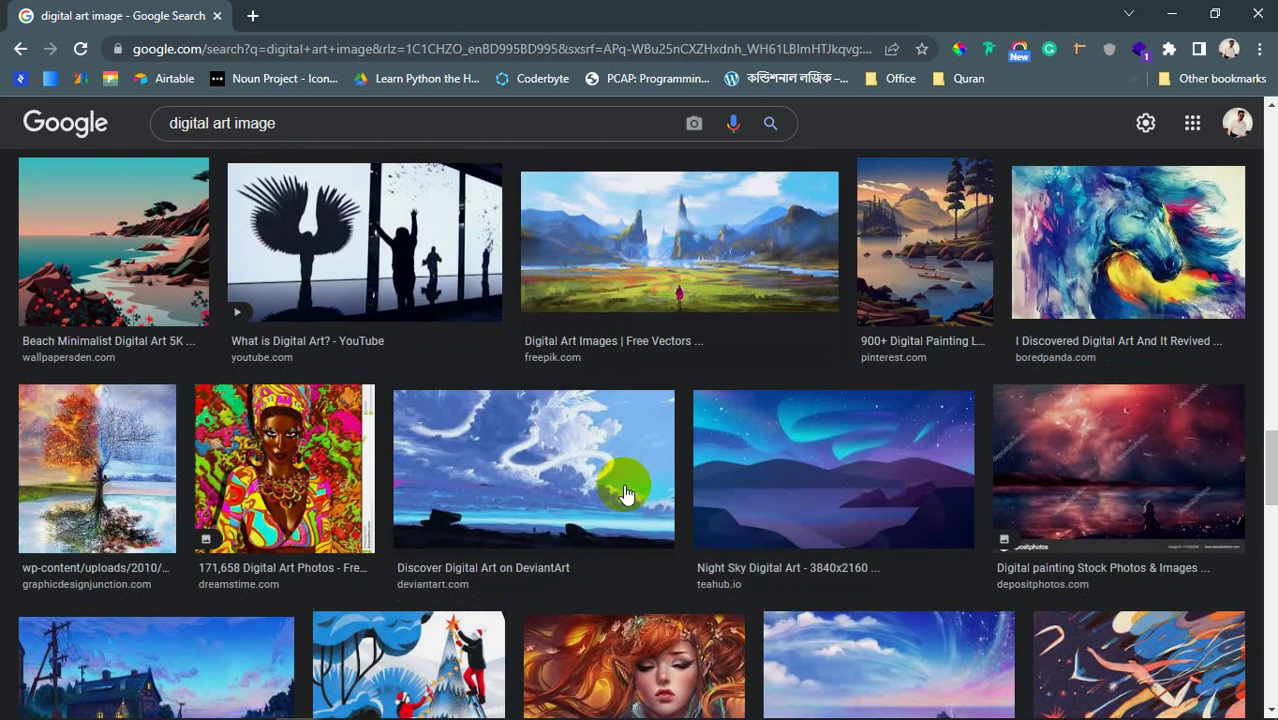
scroll(628, 385, "up", 1)
scroll(628, 387, "down", 1)
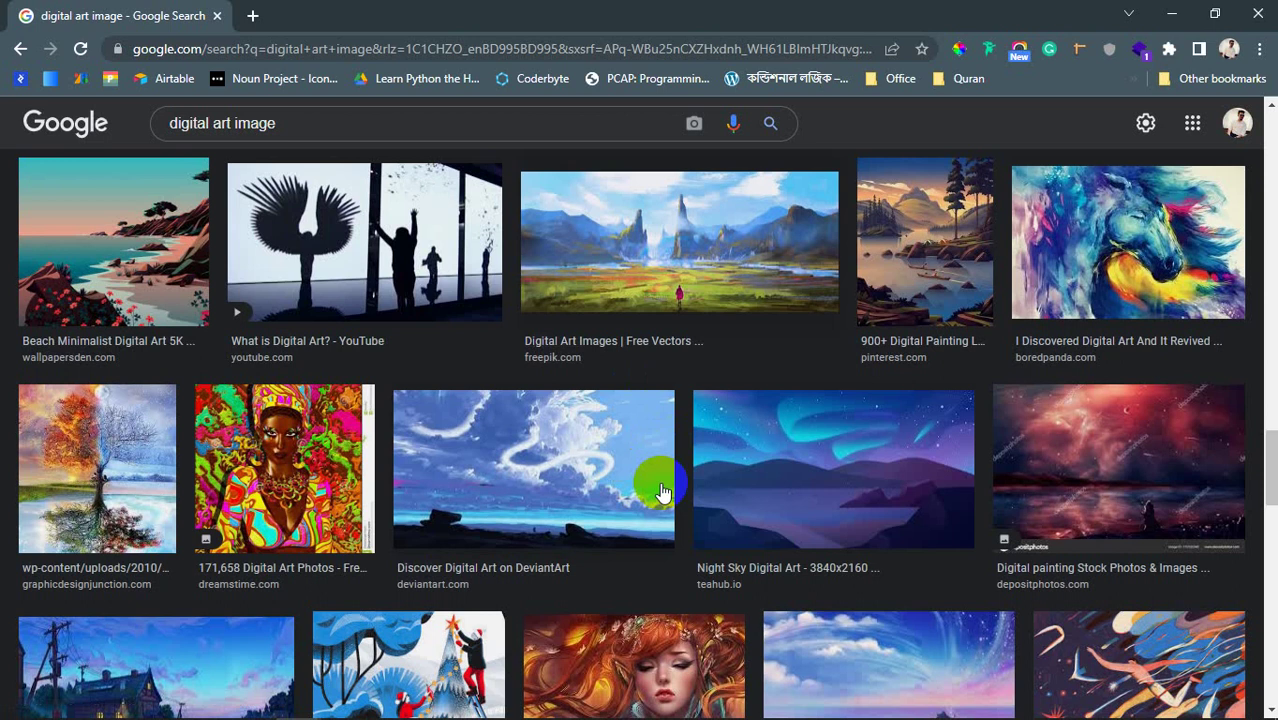
scroll(660, 492, "down", 3)
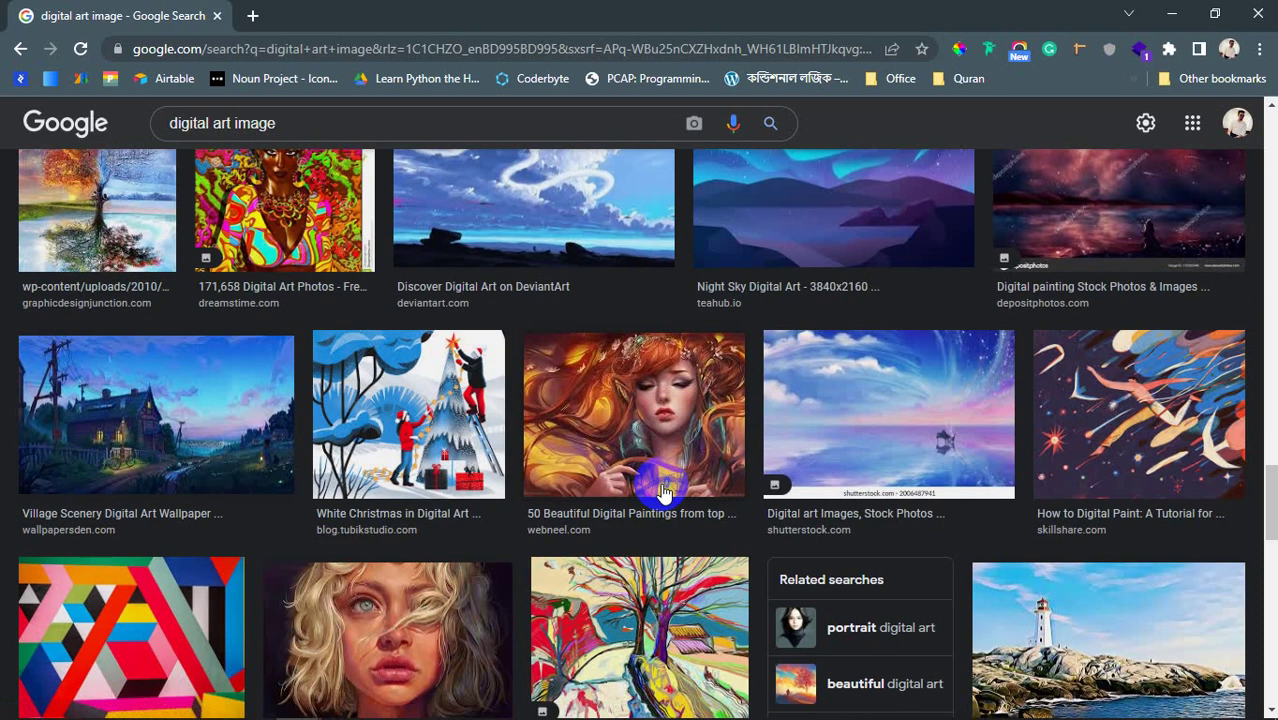
scroll(660, 492, "down", 2)
scroll(660, 492, "down", 5)
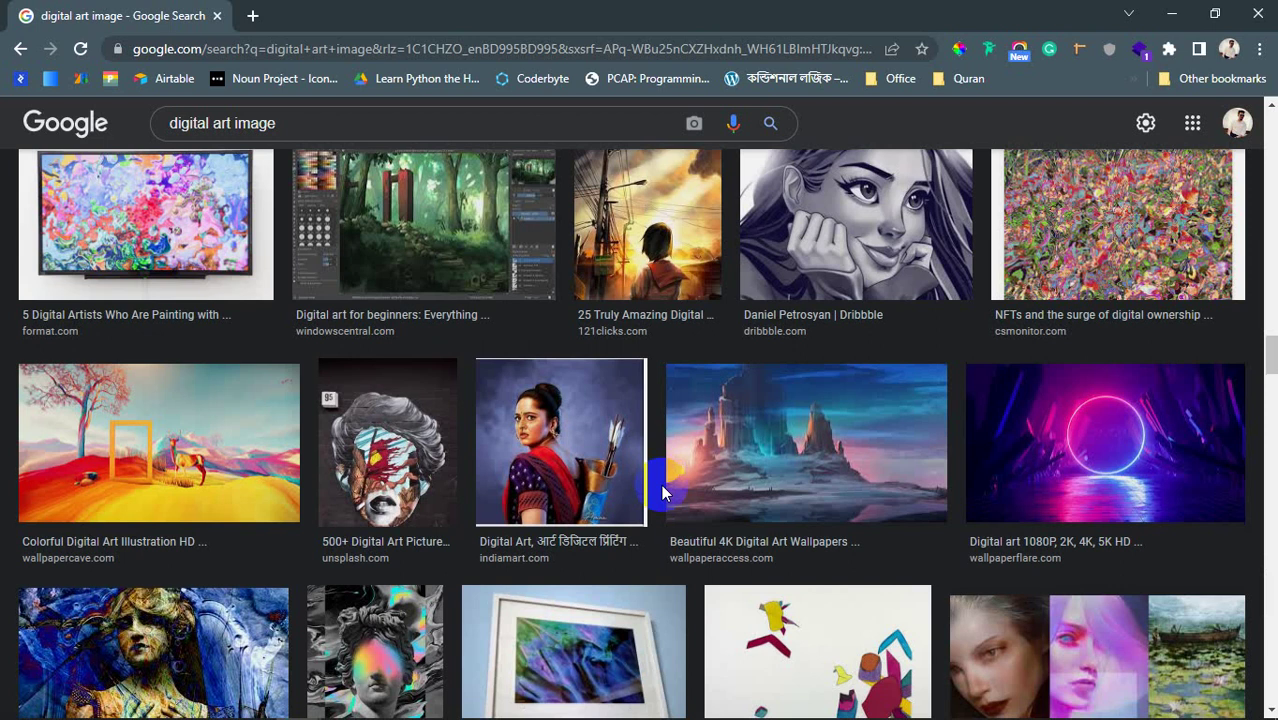
scroll(661, 484, "down", 6)
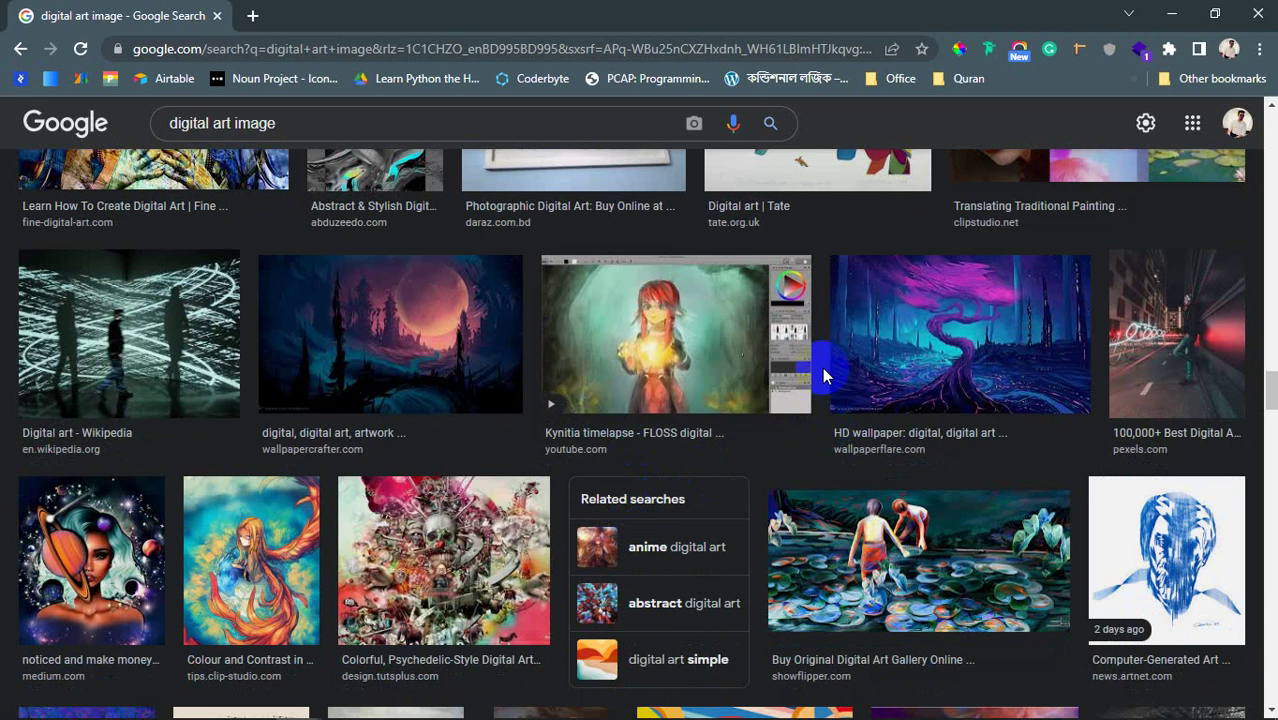
scroll(822, 367, "down", 5)
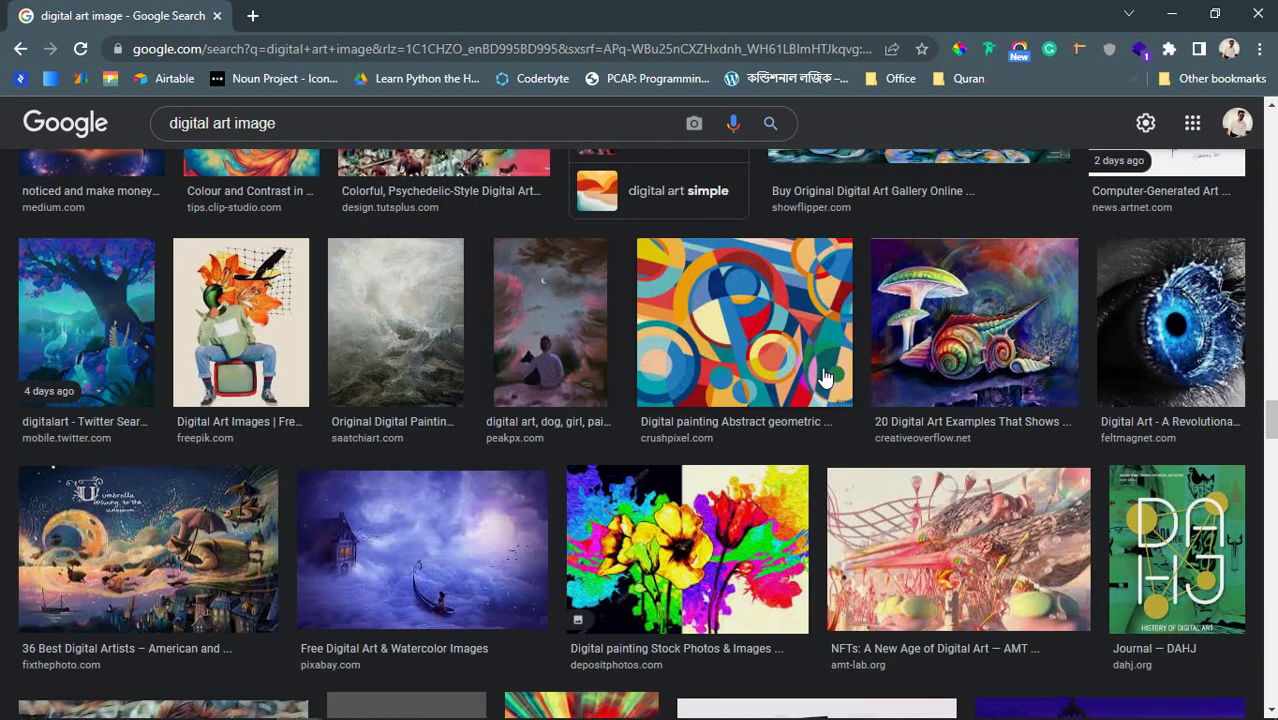
scroll(822, 376, "down", 5)
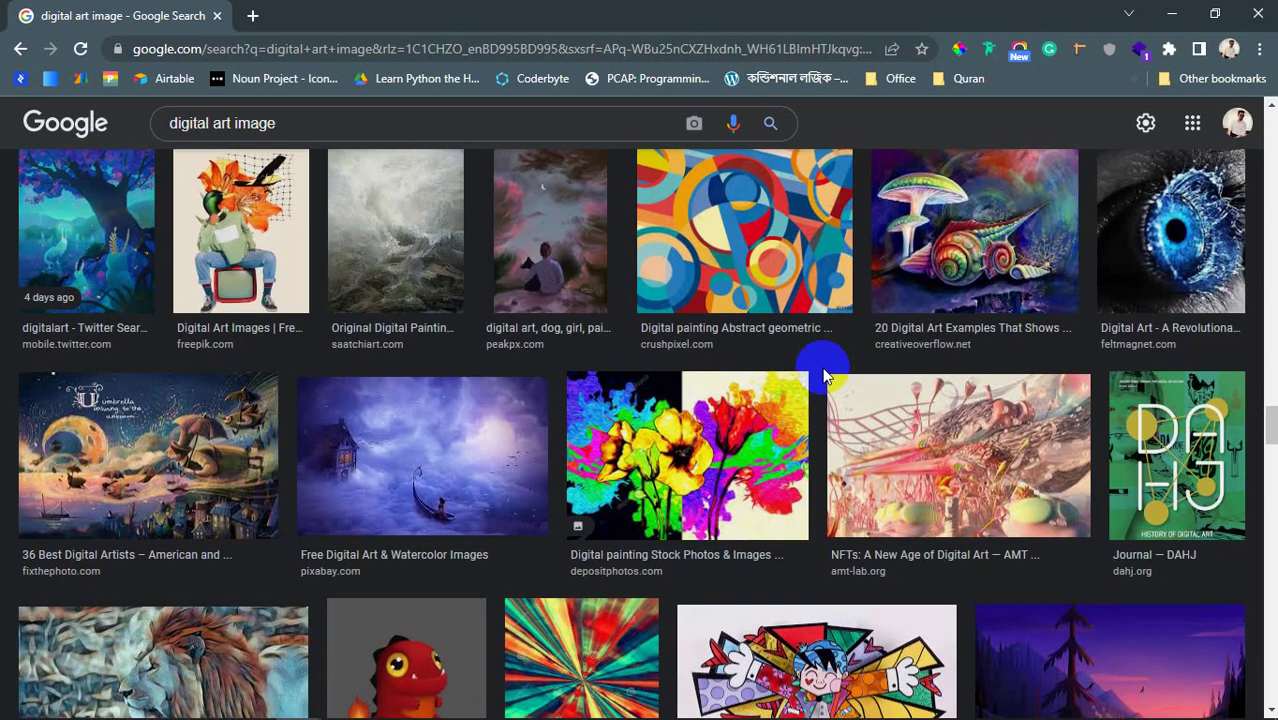
scroll(822, 376, "down", 4)
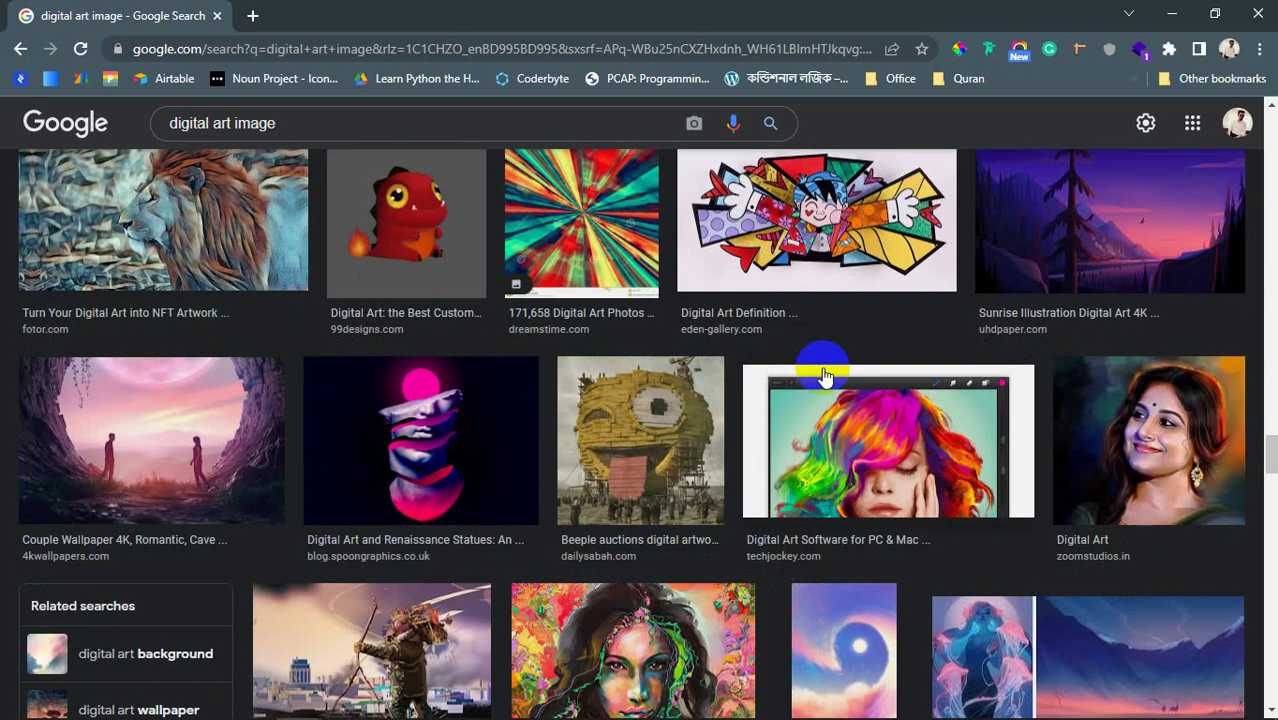
scroll(822, 376, "down", 1)
scroll(822, 376, "down", 4)
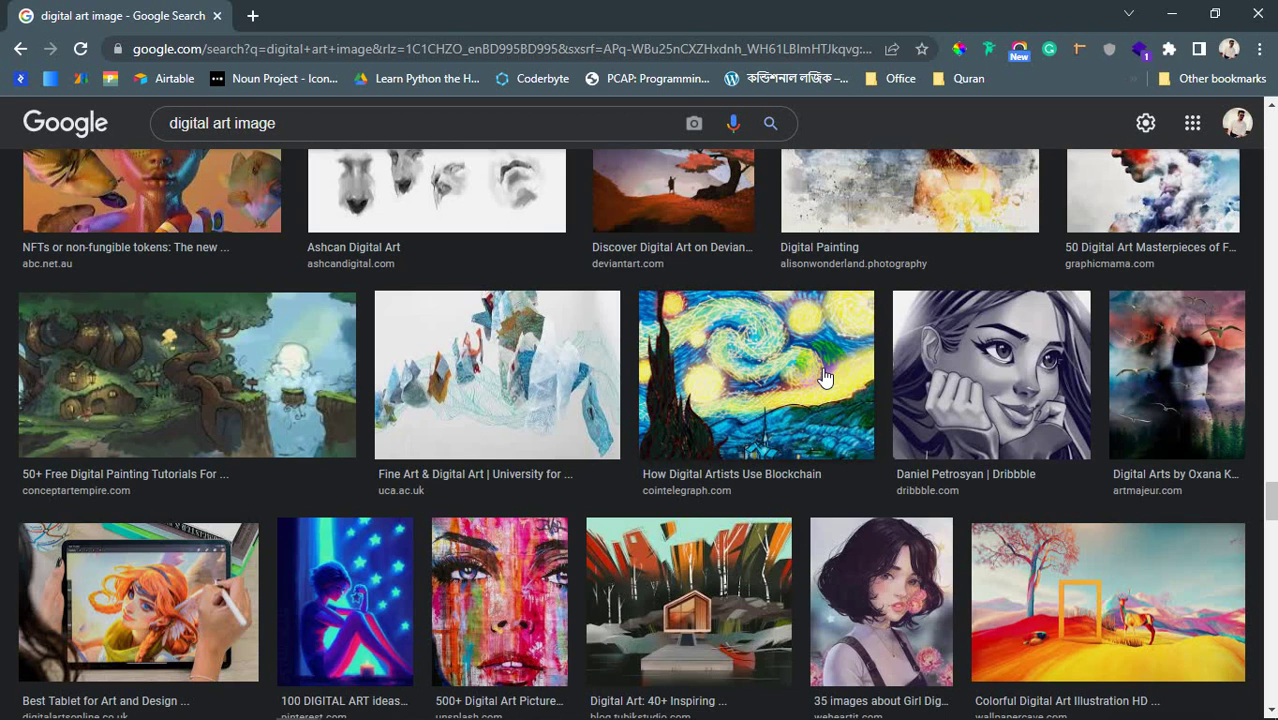
scroll(824, 376, "down", 6)
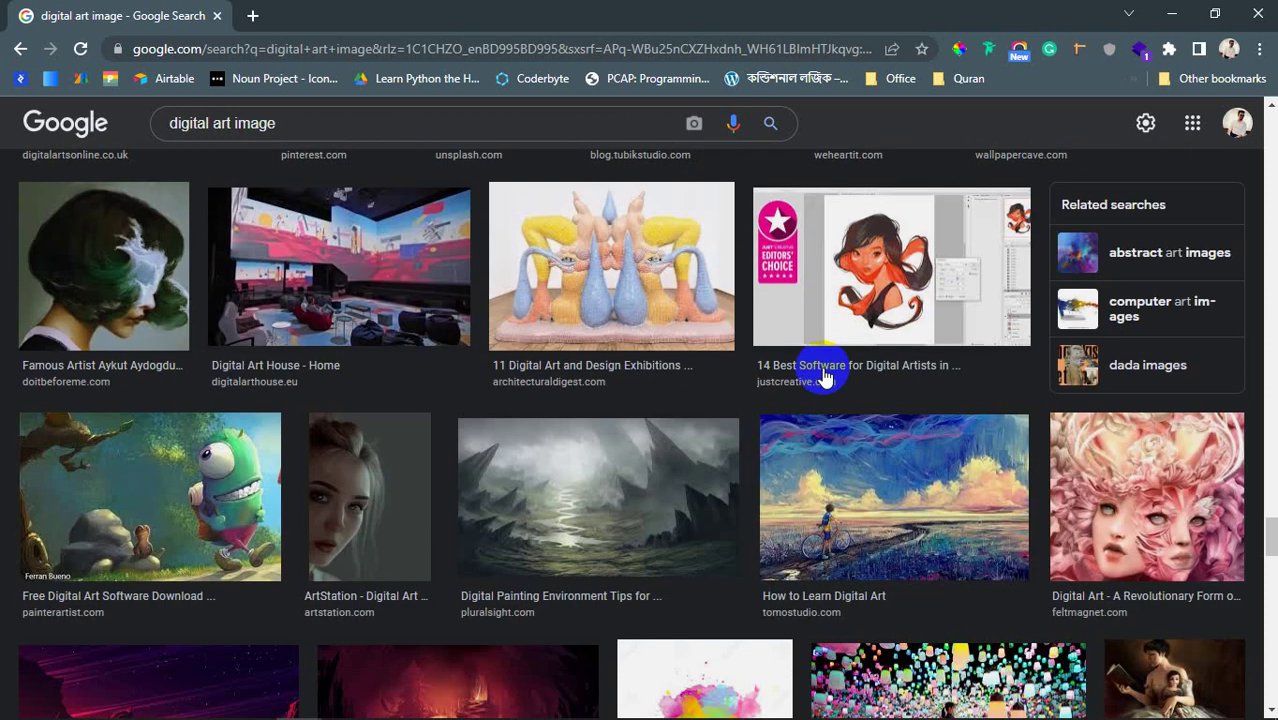
scroll(824, 376, "down", 6)
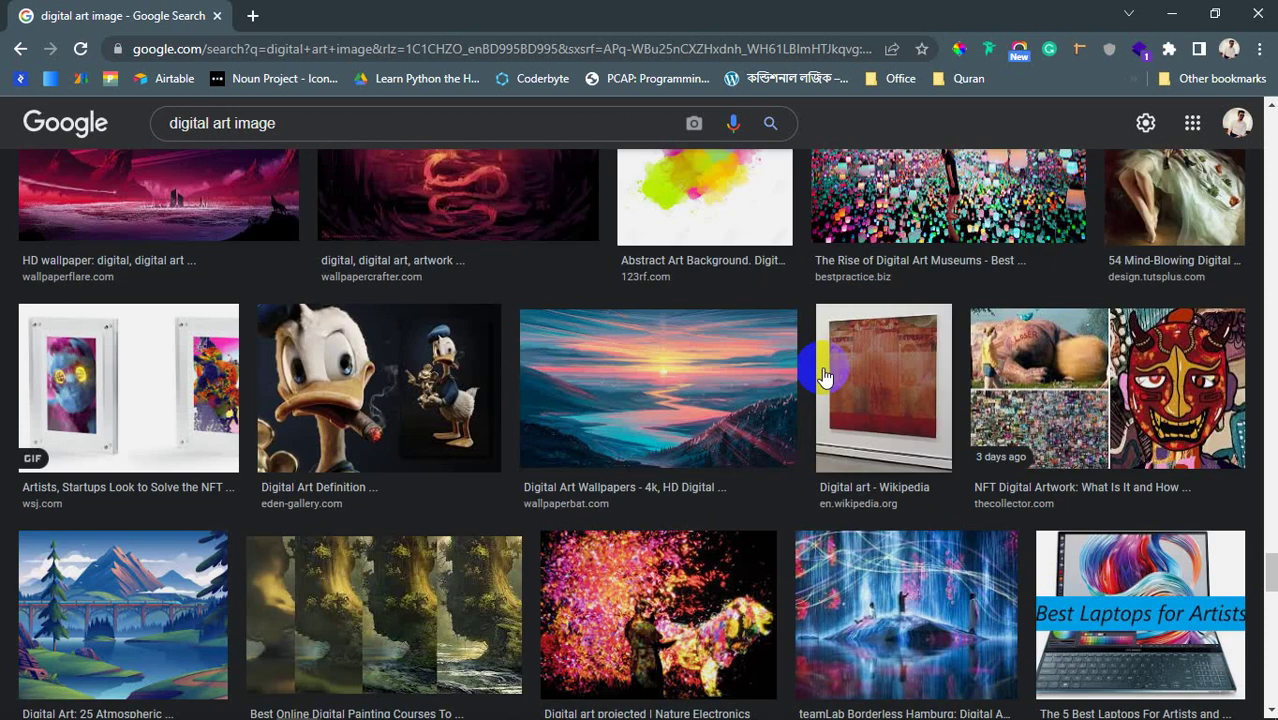
scroll(822, 376, "down", 7)
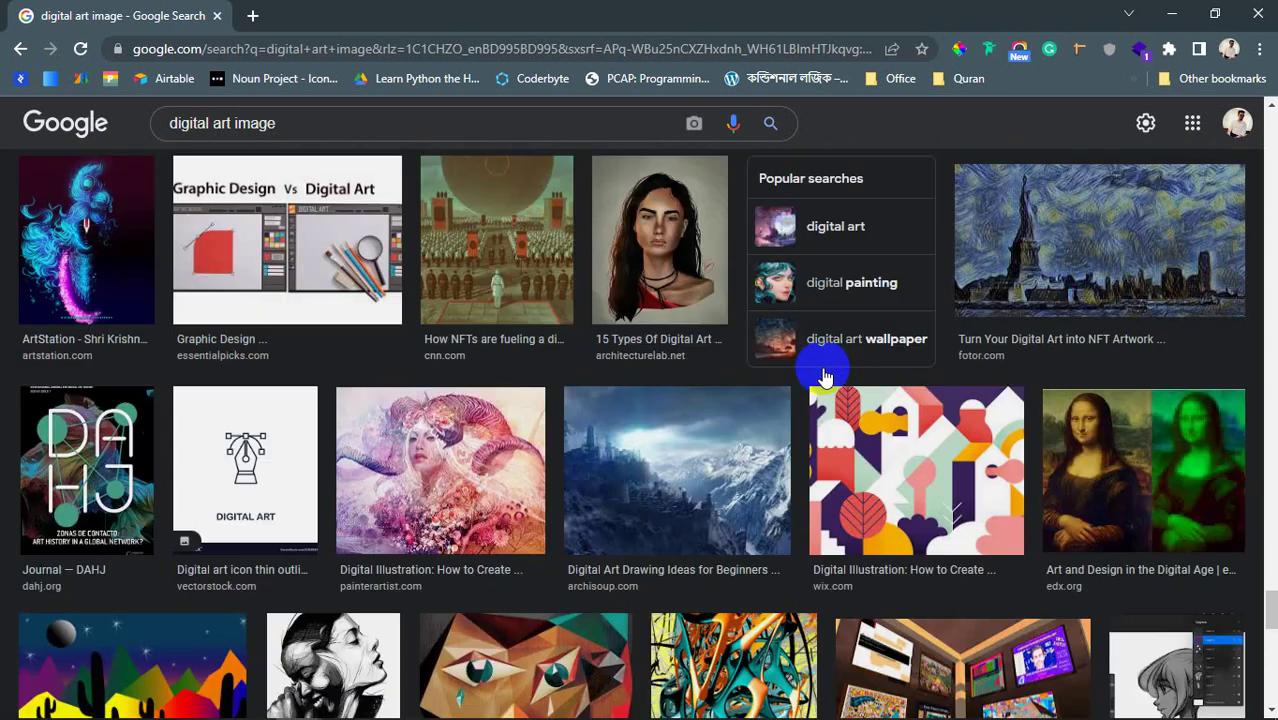
scroll(824, 376, "down", 4)
scroll(824, 376, "up", 3)
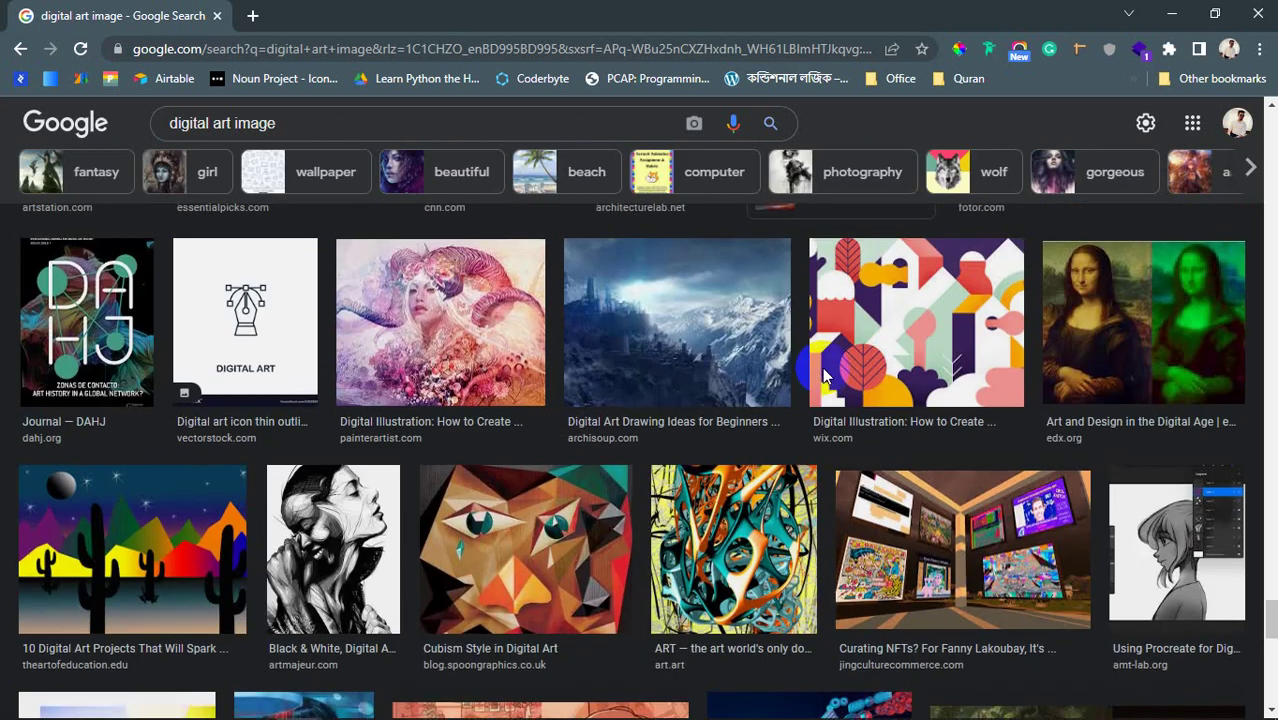
scroll(824, 376, "down", 4)
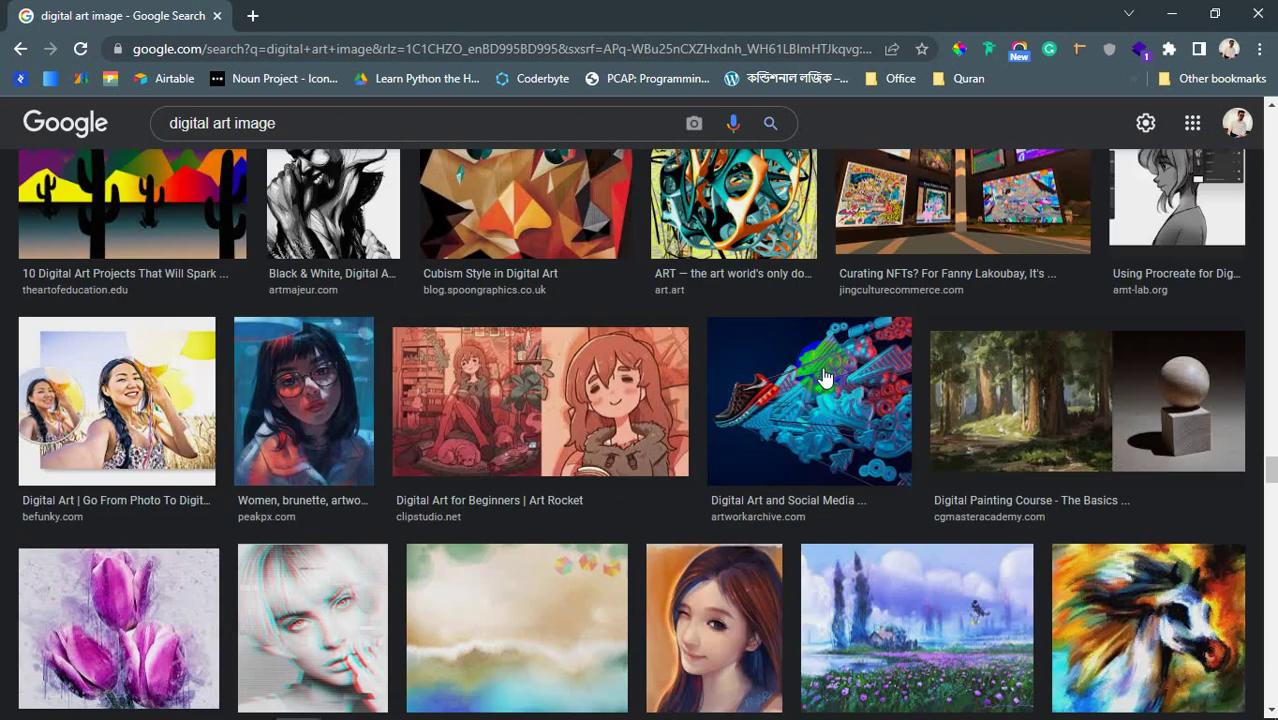
scroll(824, 376, "down", 3)
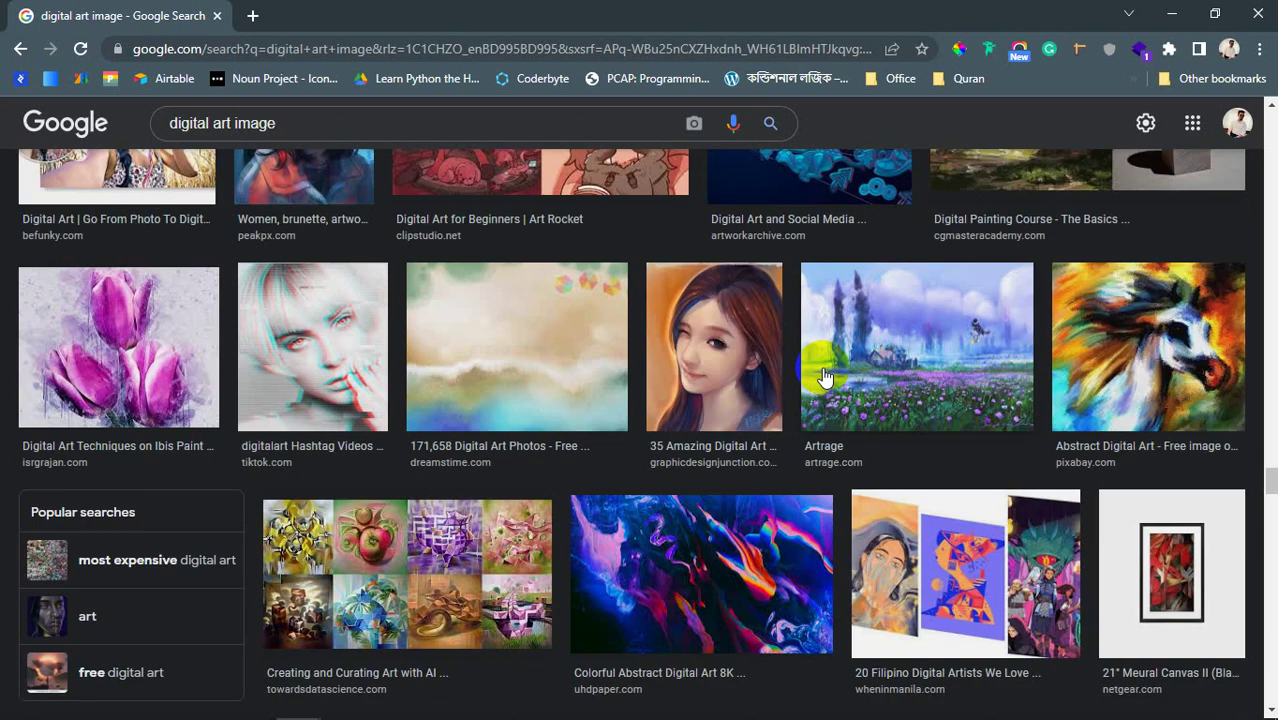
scroll(824, 376, "down", 6)
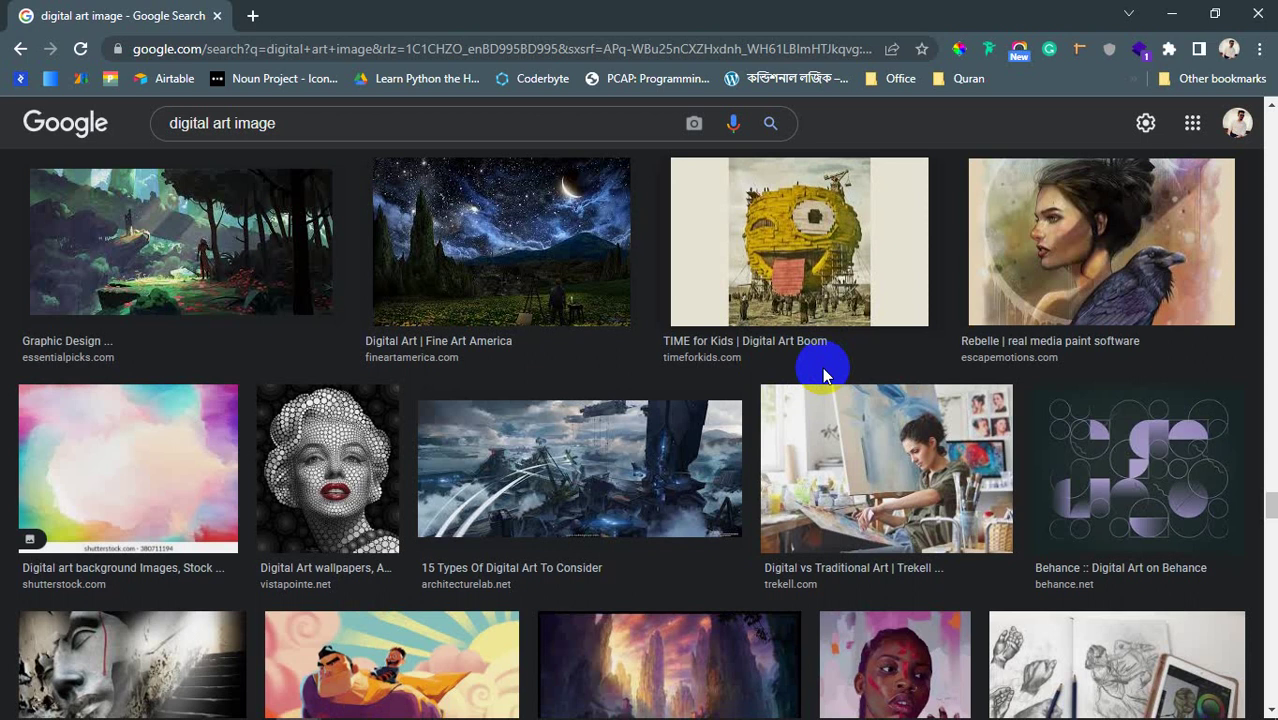
scroll(824, 376, "down", 3)
scroll(818, 367, "up", 4)
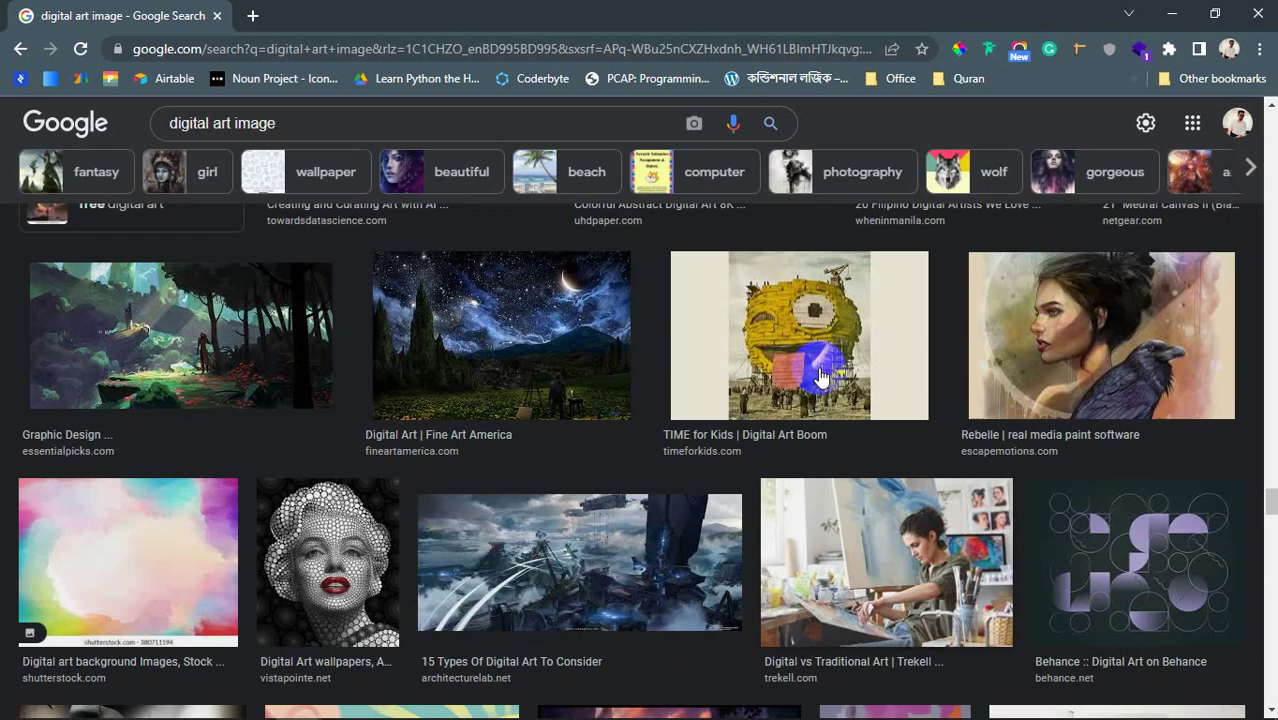
scroll(820, 376, "down", 4)
scroll(818, 367, "up", 4)
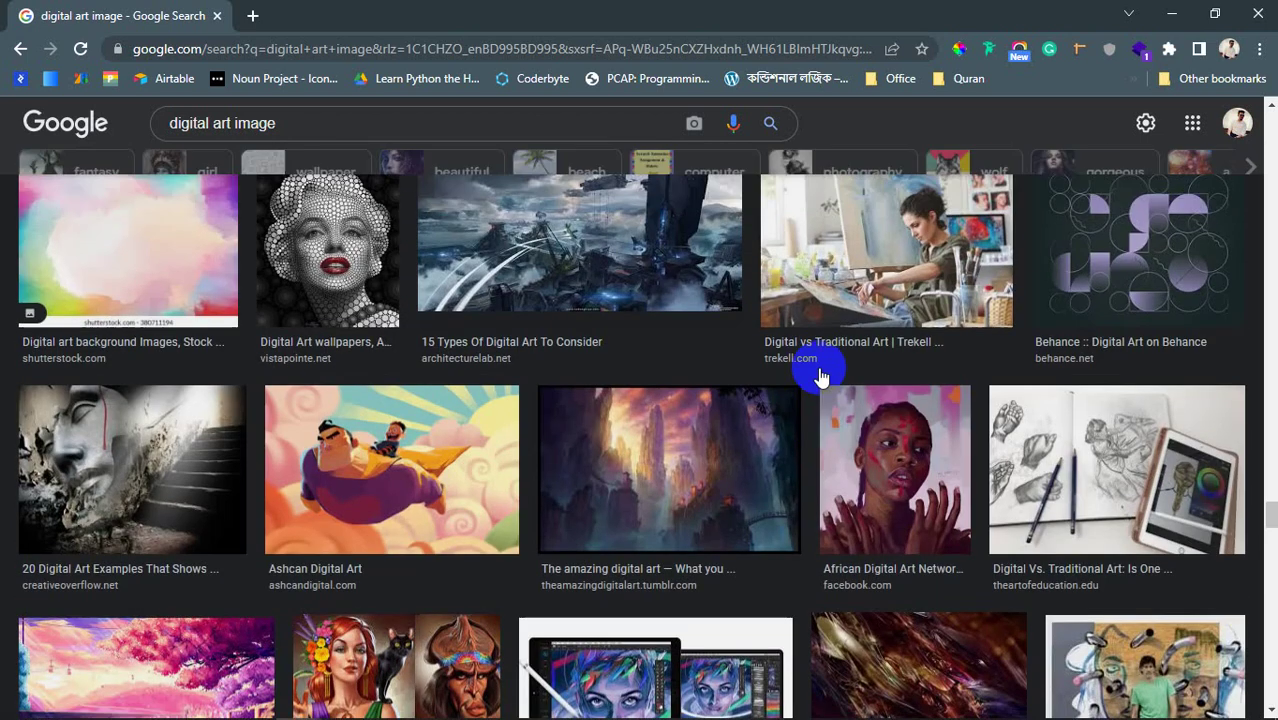
scroll(818, 375, "up", 3)
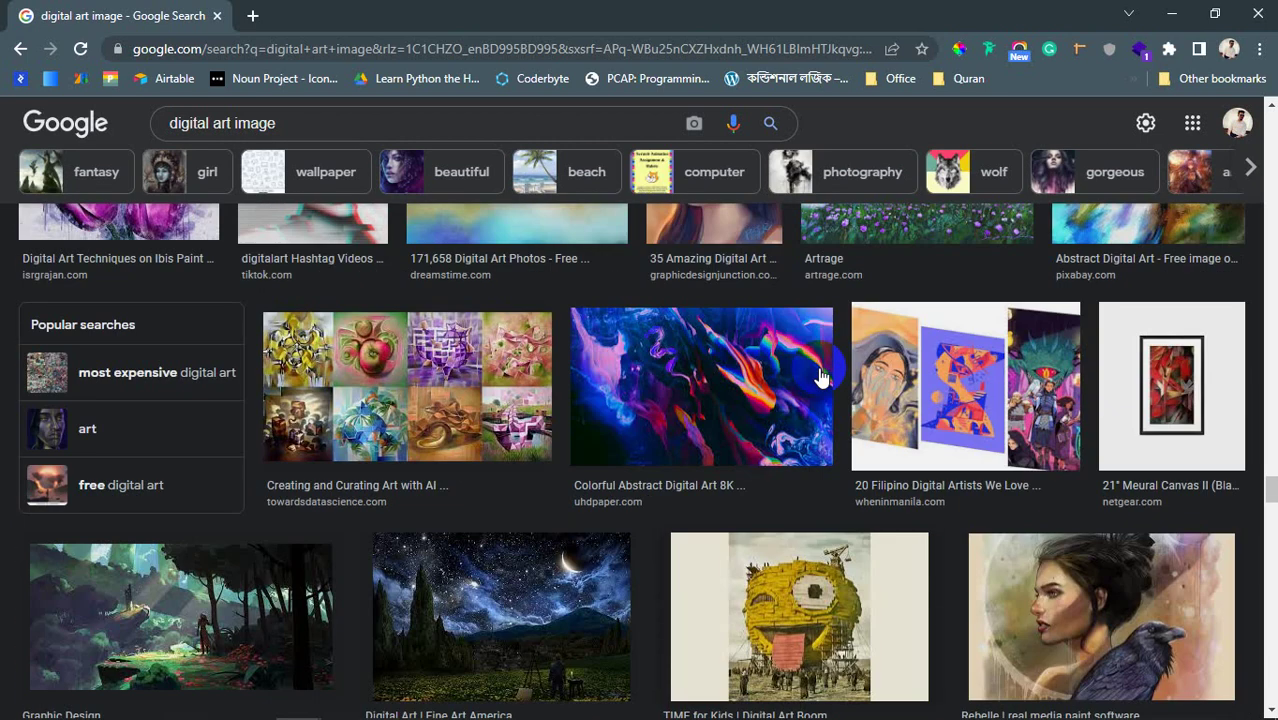
scroll(818, 375, "down", 6)
scroll(818, 375, "down", 4)
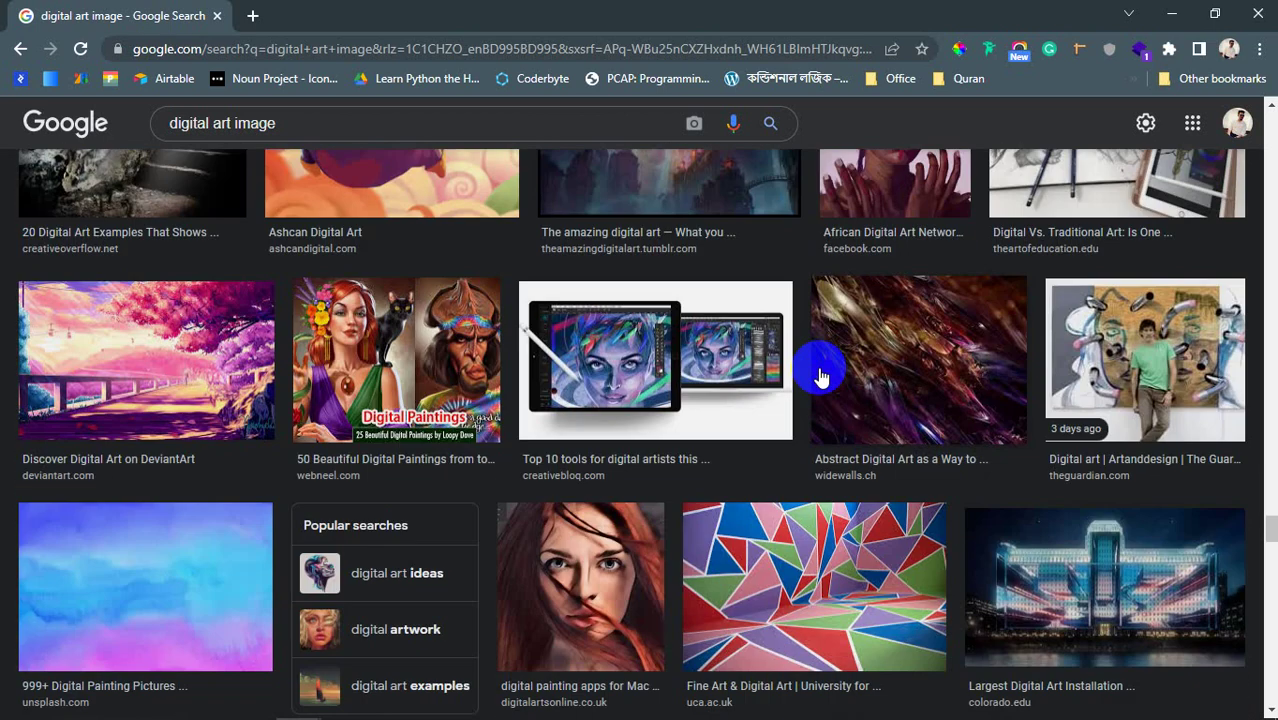
scroll(818, 375, "down", 7)
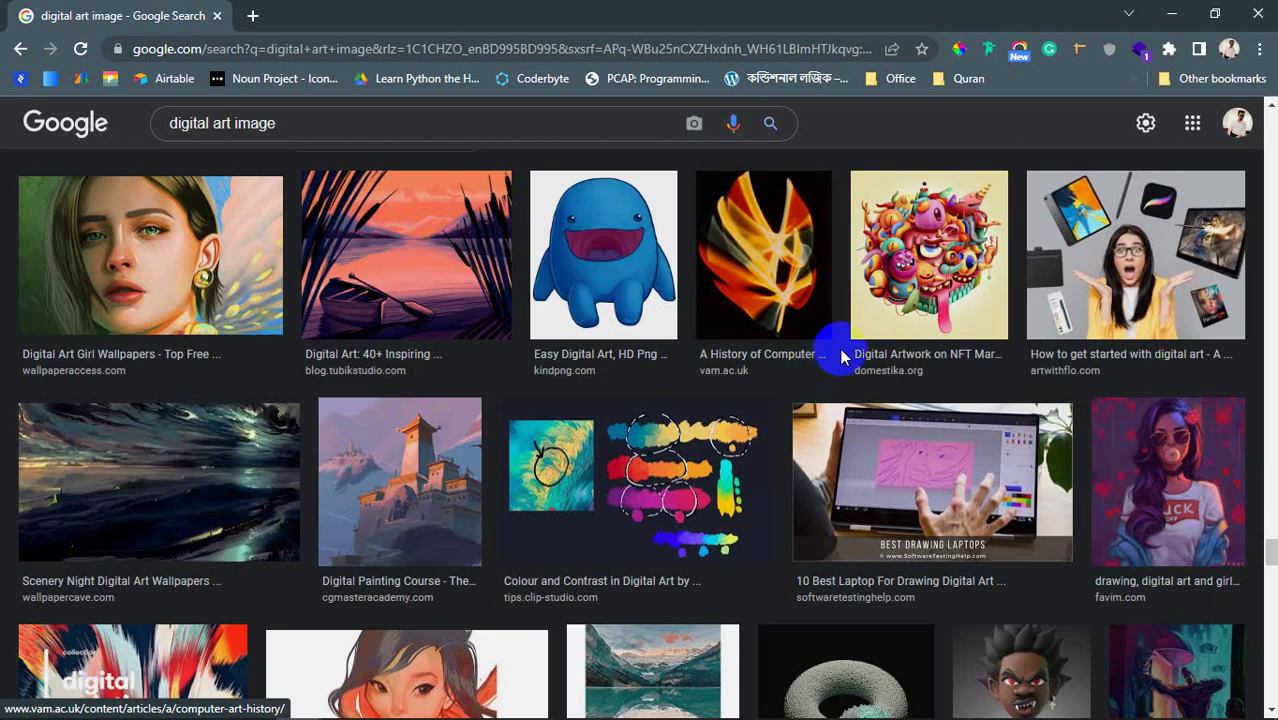
scroll(818, 375, "down", 3)
scroll(840, 358, "down", 5)
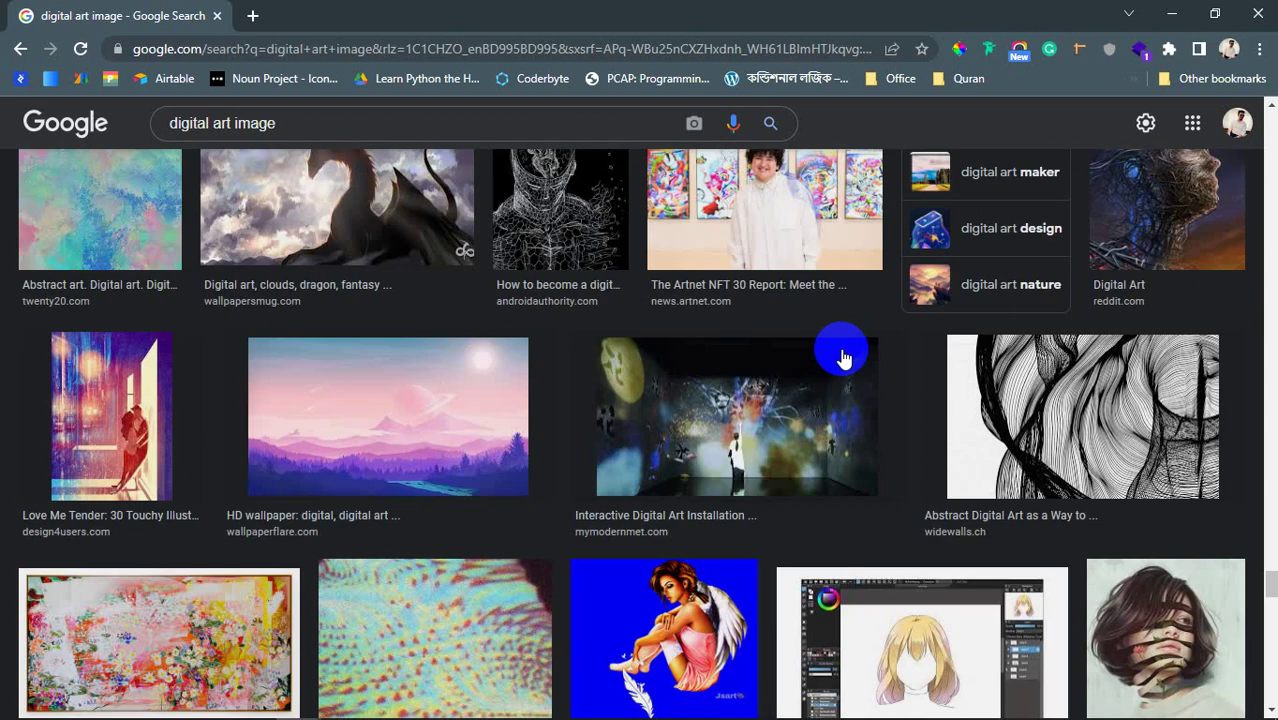
scroll(840, 358, "down", 3)
scroll(840, 358, "up", 2)
scroll(840, 358, "down", 3)
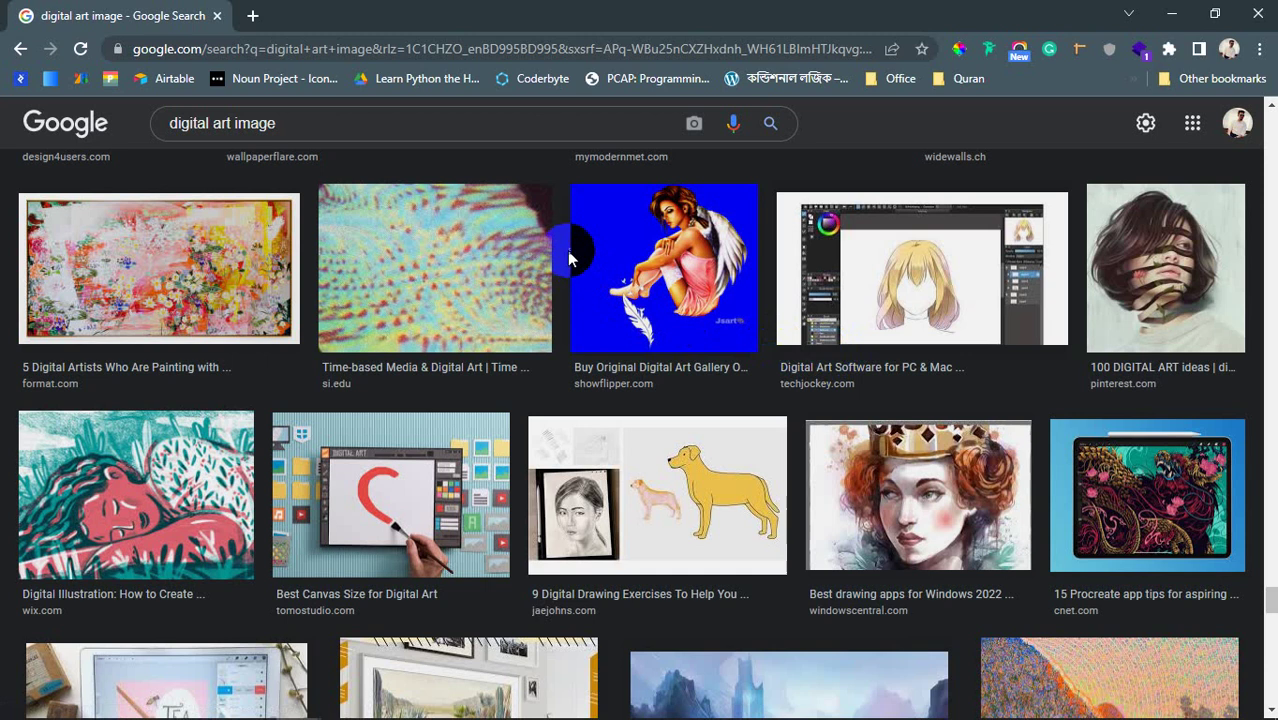
scroll(556, 242, "down", 3)
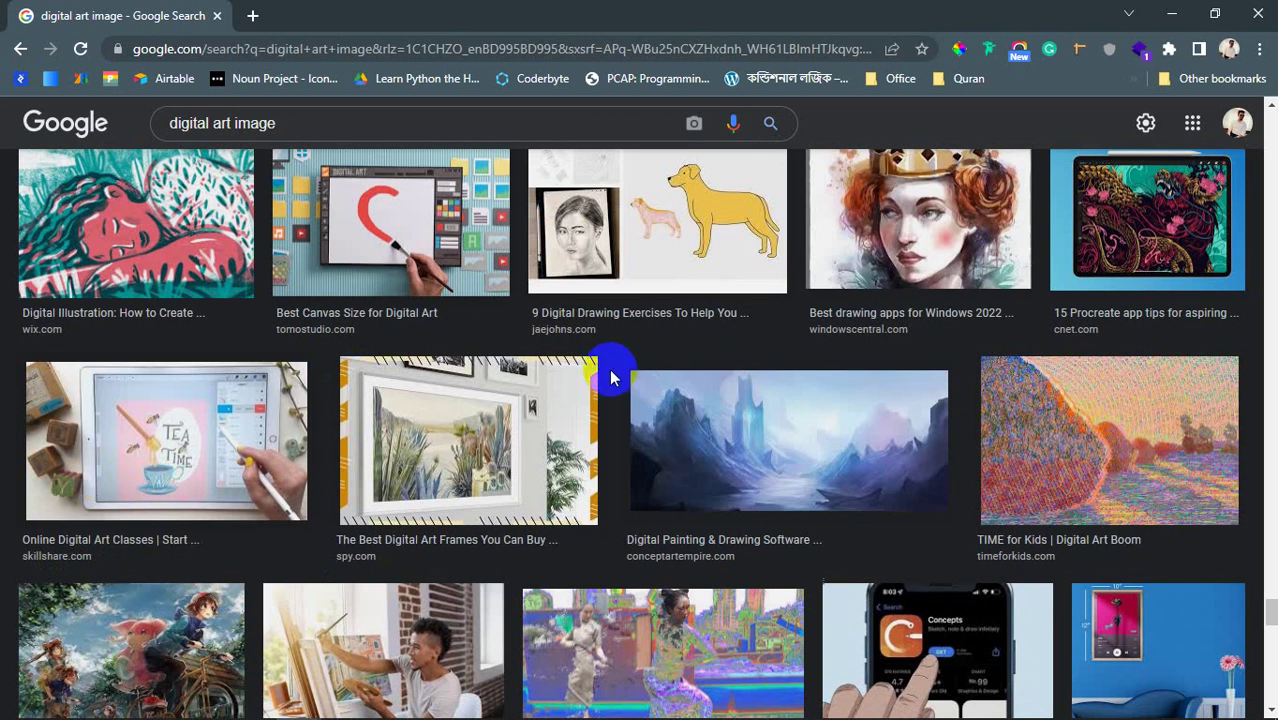
scroll(613, 378, "down", 3)
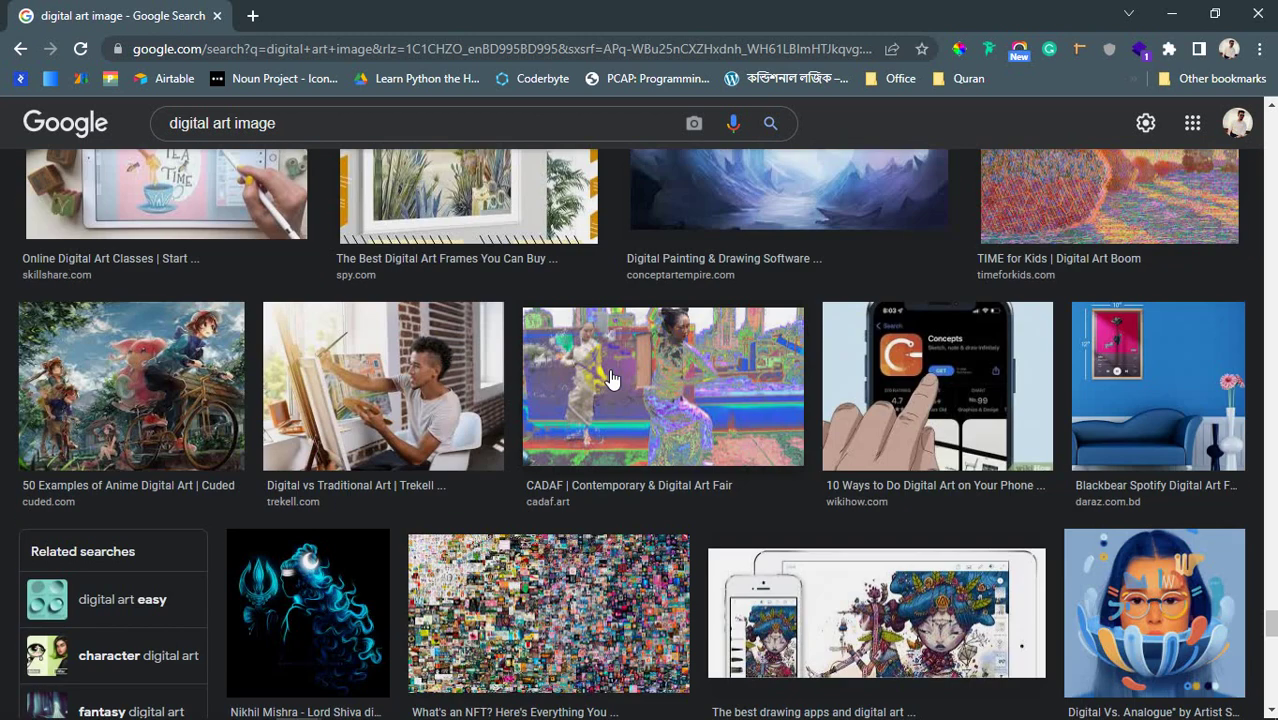
scroll(613, 378, "down", 6)
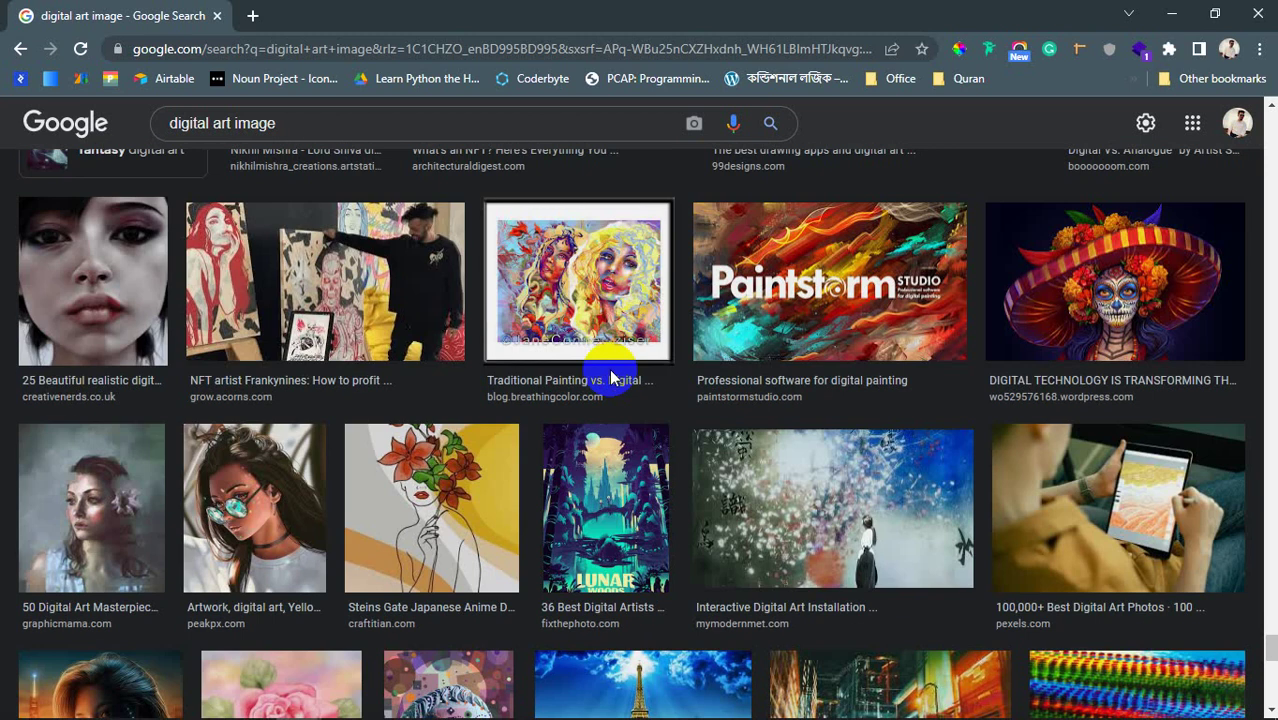
scroll(613, 378, "down", 2)
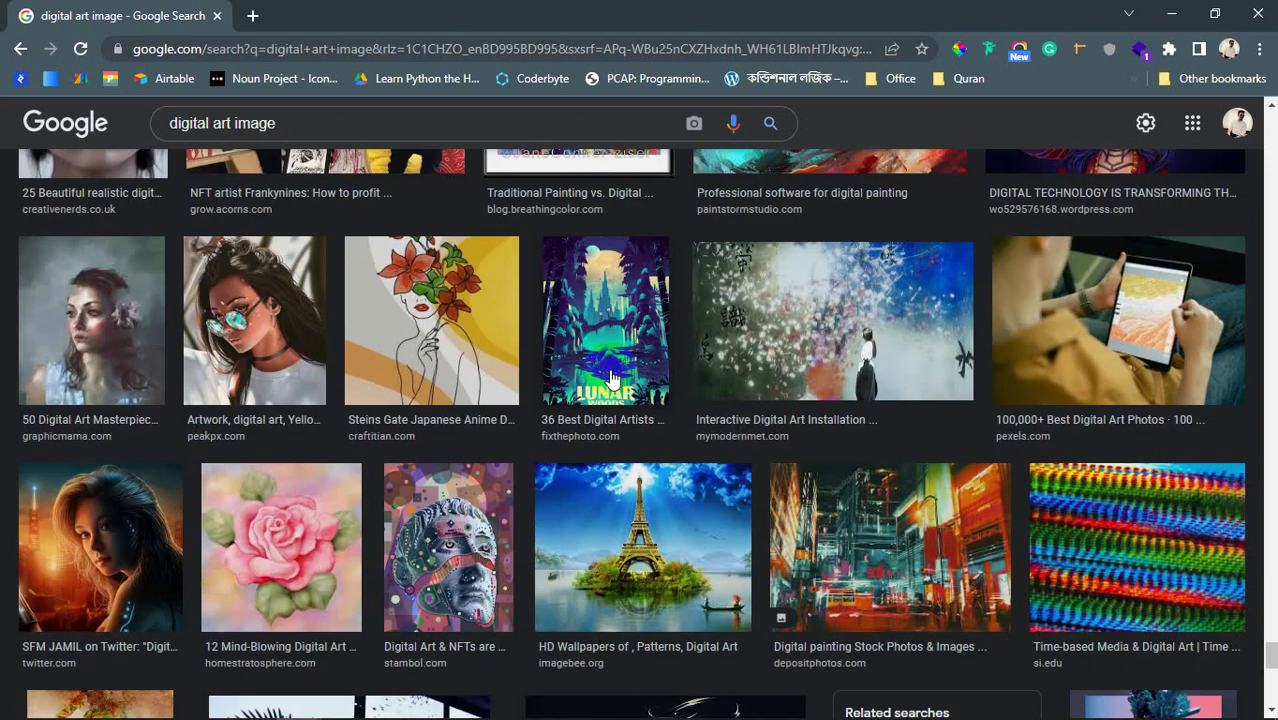
scroll(613, 378, "down", 3)
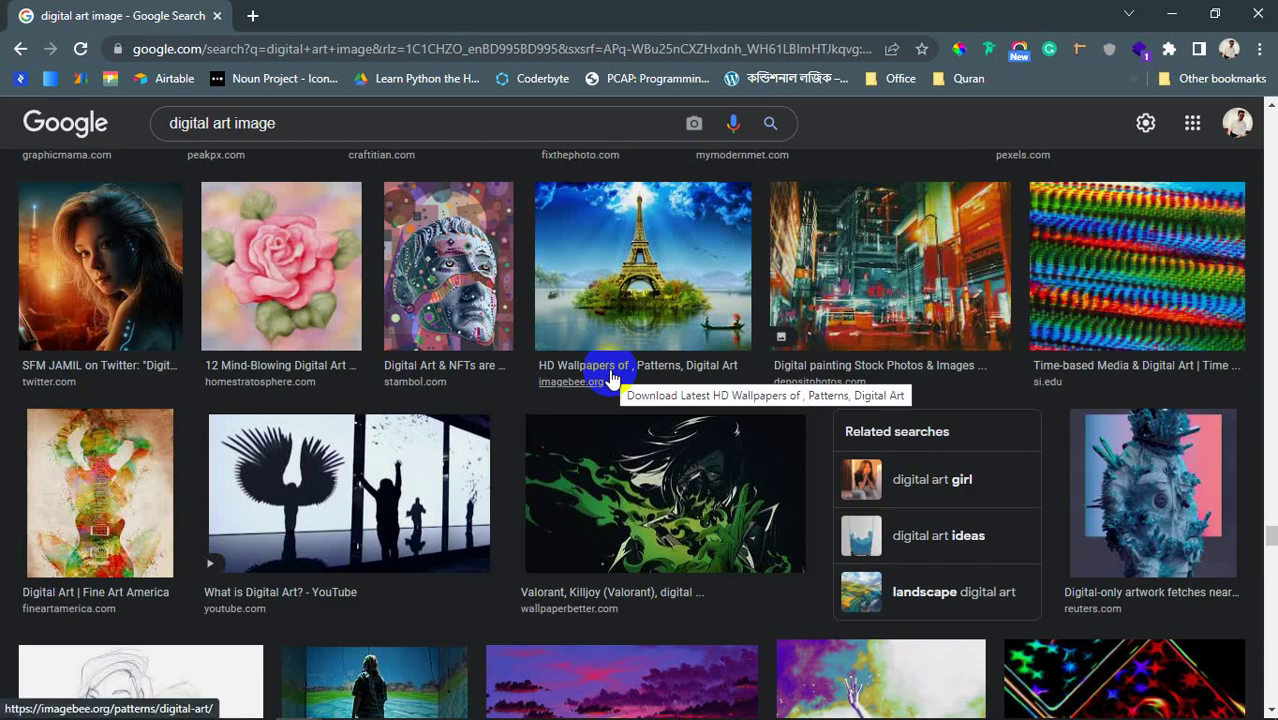
scroll(613, 378, "down", 4)
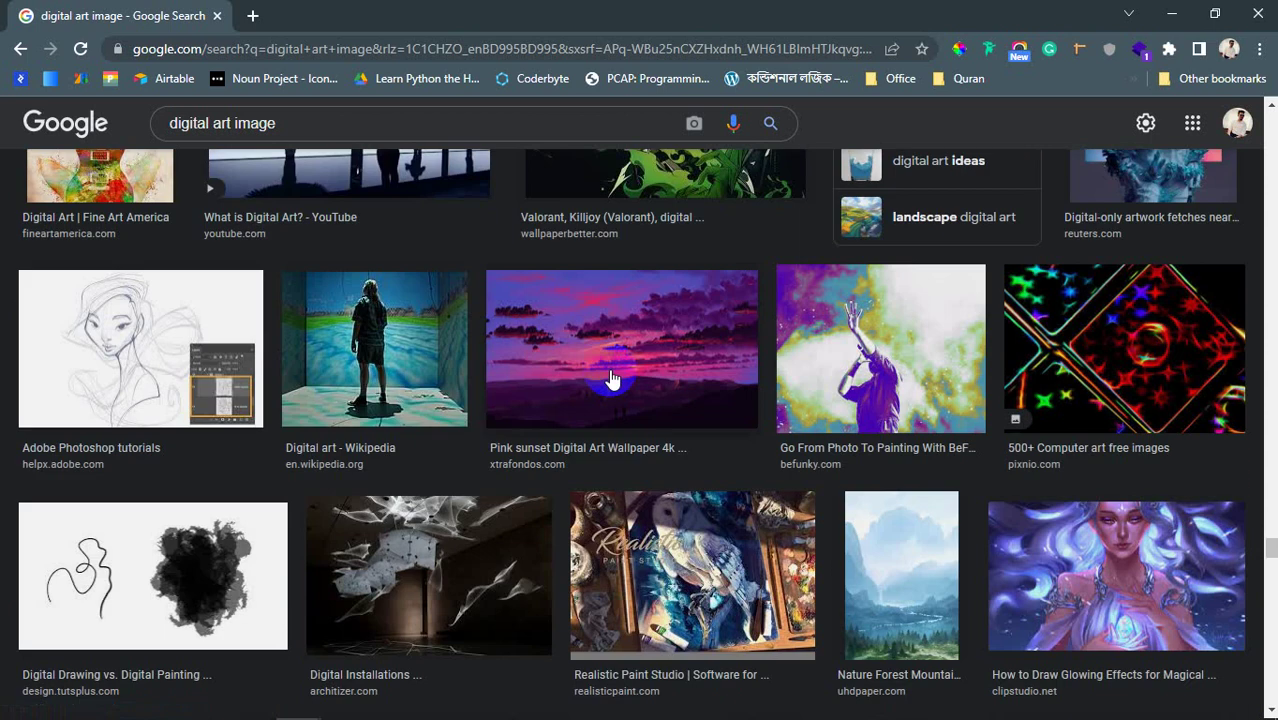
scroll(613, 378, "down", 3)
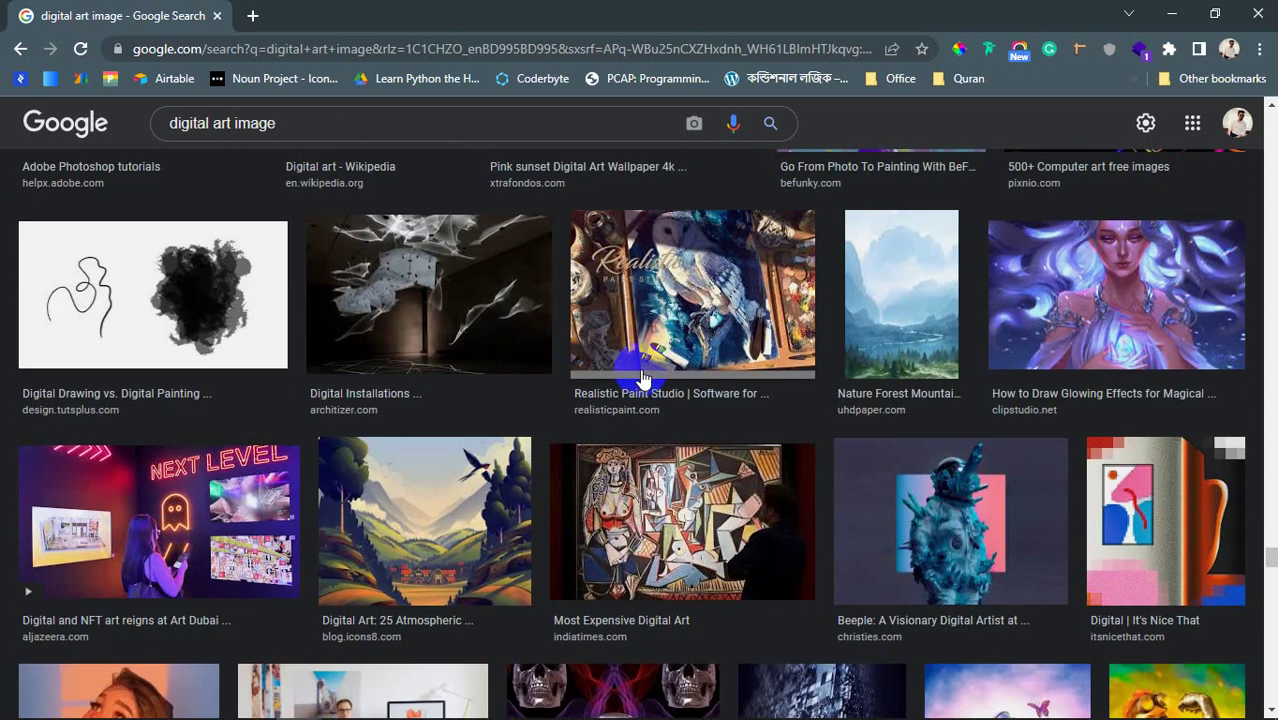
scroll(836, 318, "down", 3)
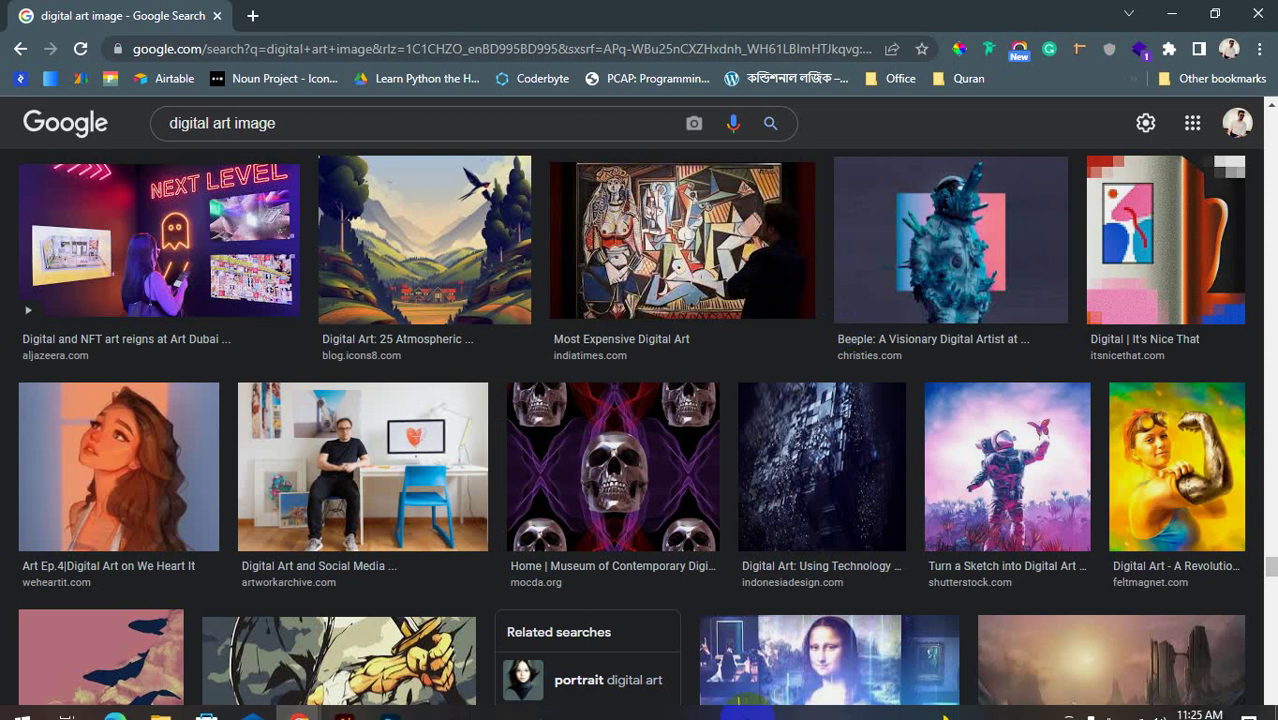
scroll(603, 250, "down", 4)
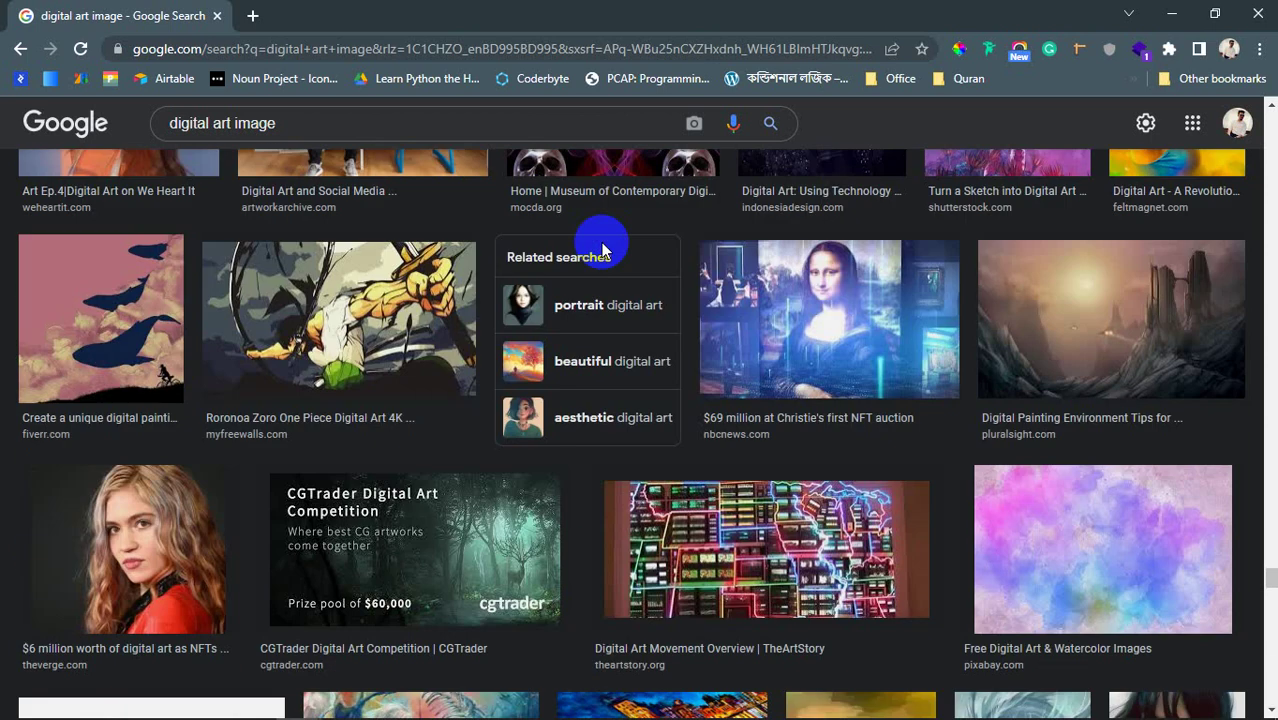
scroll(603, 250, "down", 12)
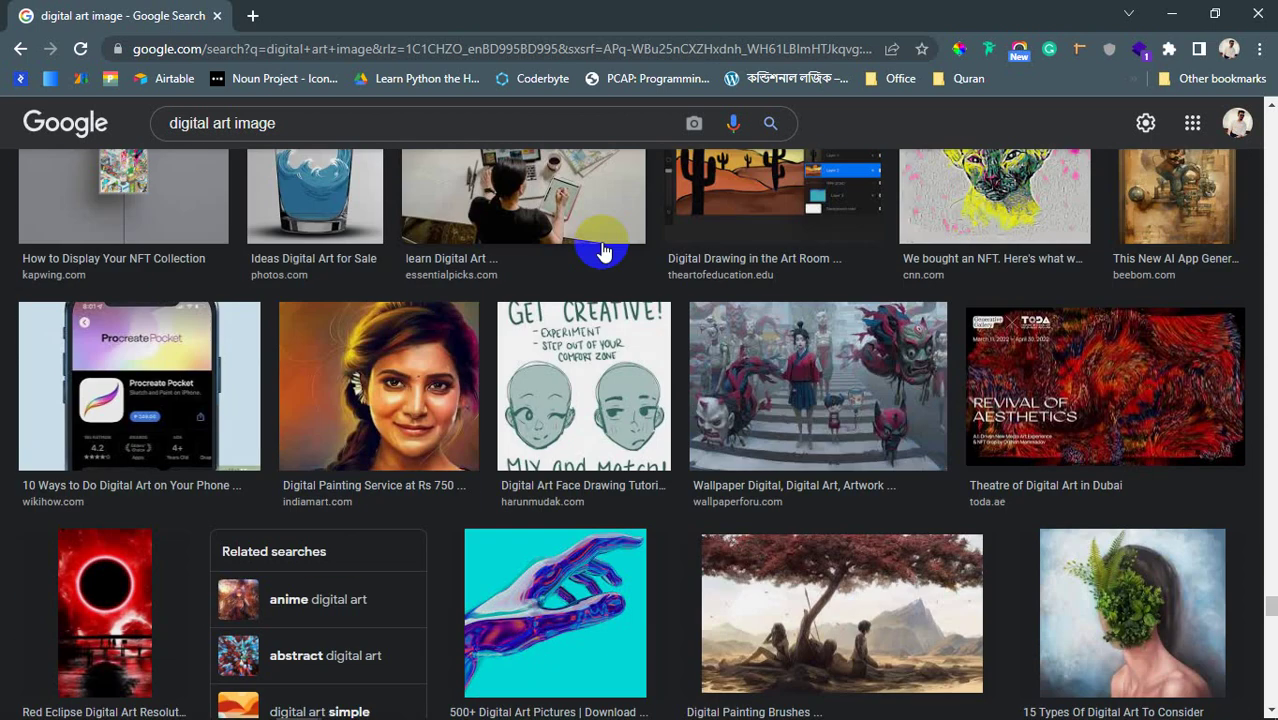
scroll(603, 250, "up", 1)
scroll(603, 250, "down", 8)
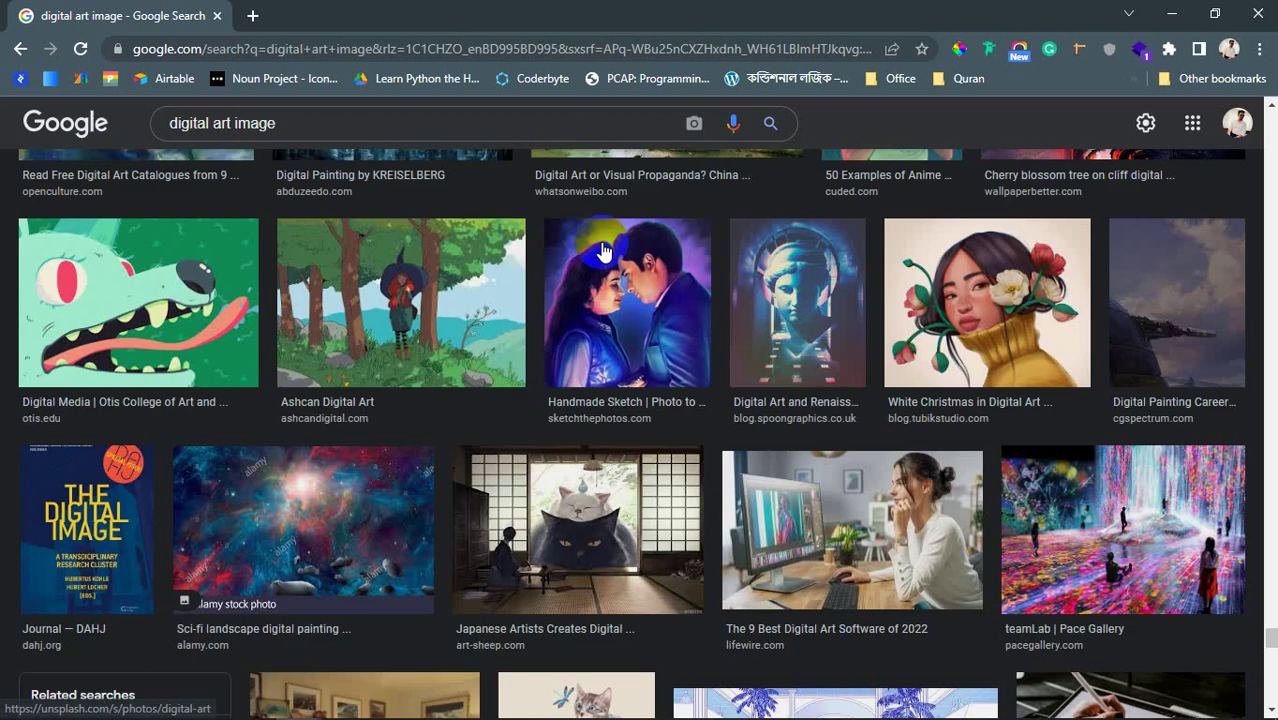
scroll(603, 250, "down", 5)
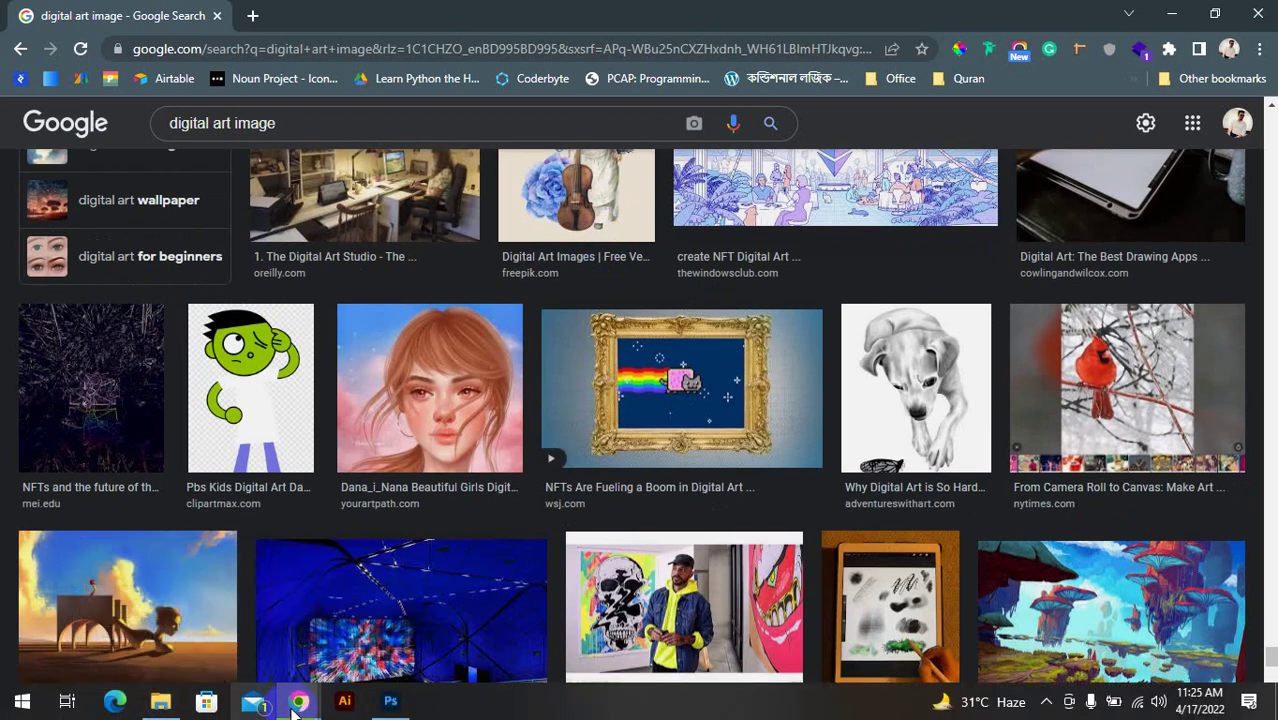
- Close the spare blank New Tab Chrome window from the taskbar preview
mouse_move(296, 703)
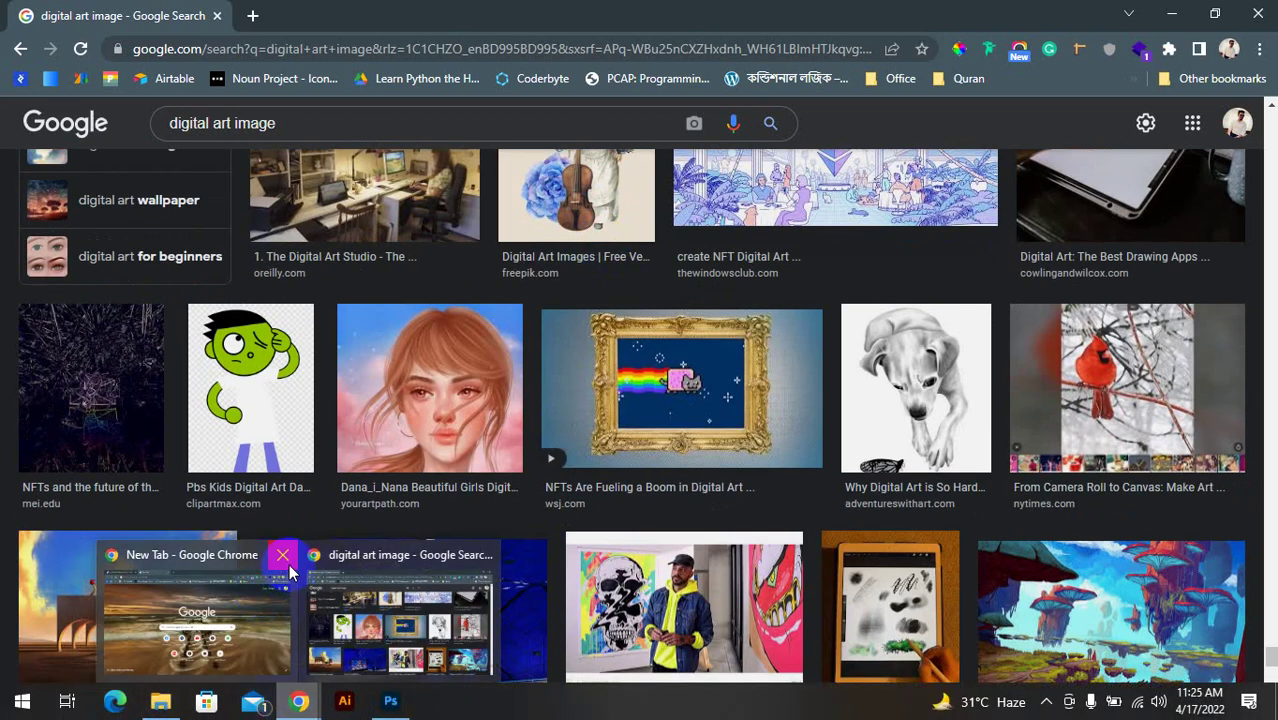
mouse_move(249, 574)
left_click(282, 555)
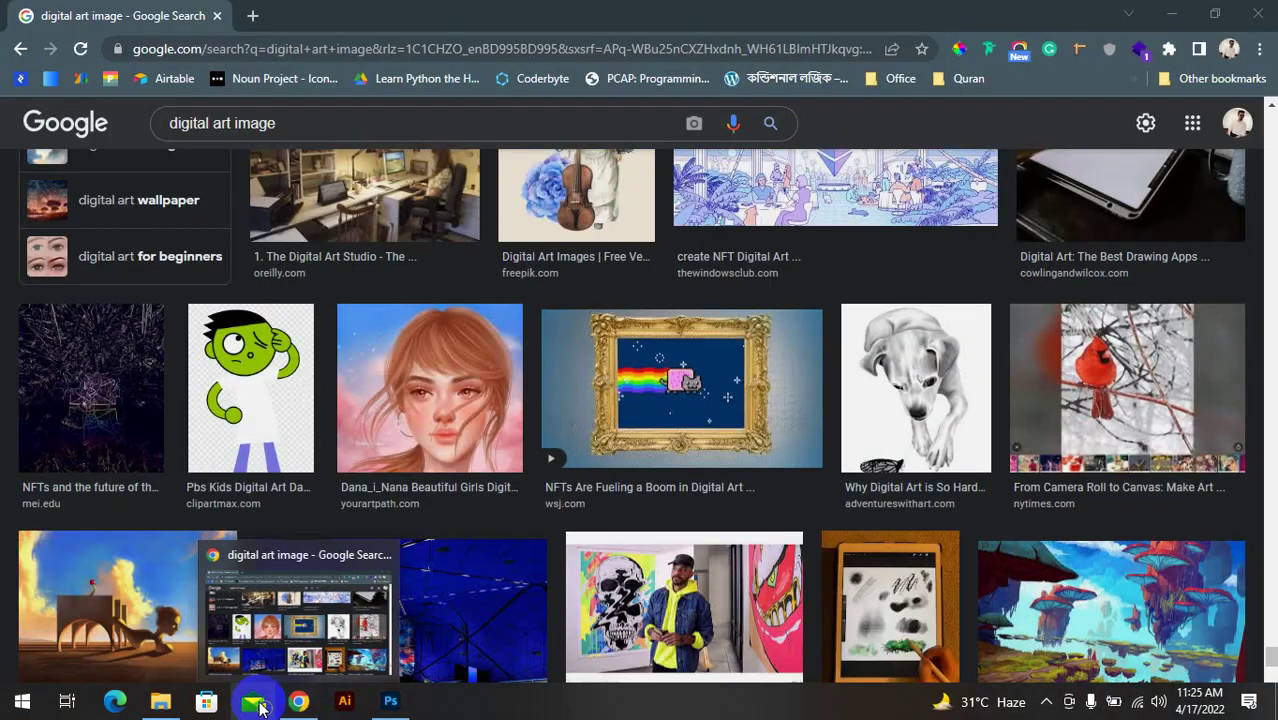
- Open Edge and load web.whatsapp.com from the 'wha' address suggestion
mouse_move(160, 703)
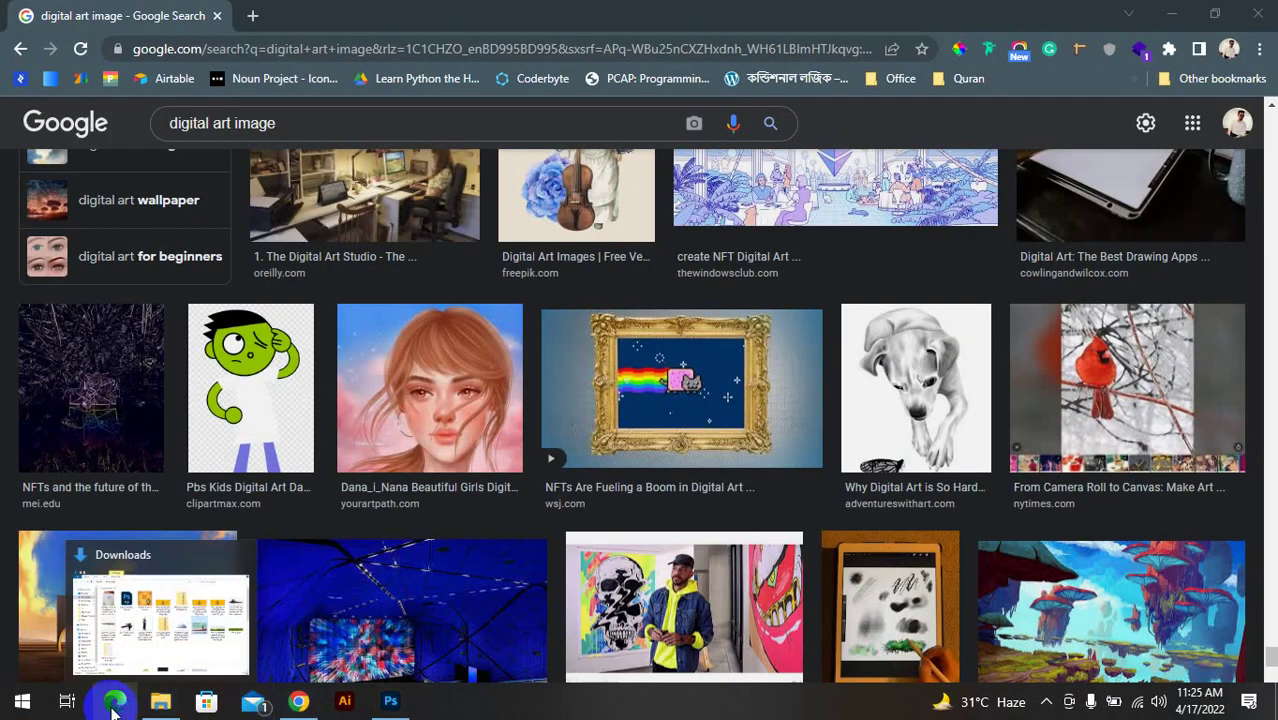
left_click(114, 703)
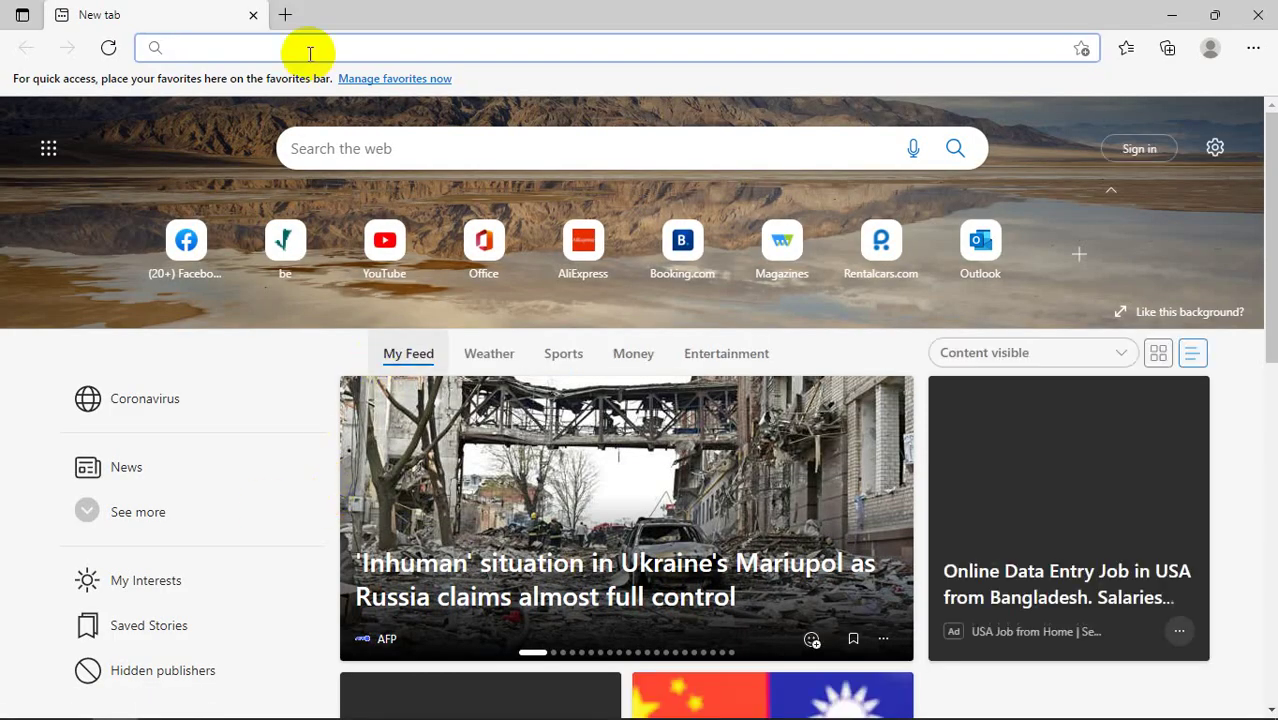
type("wha")
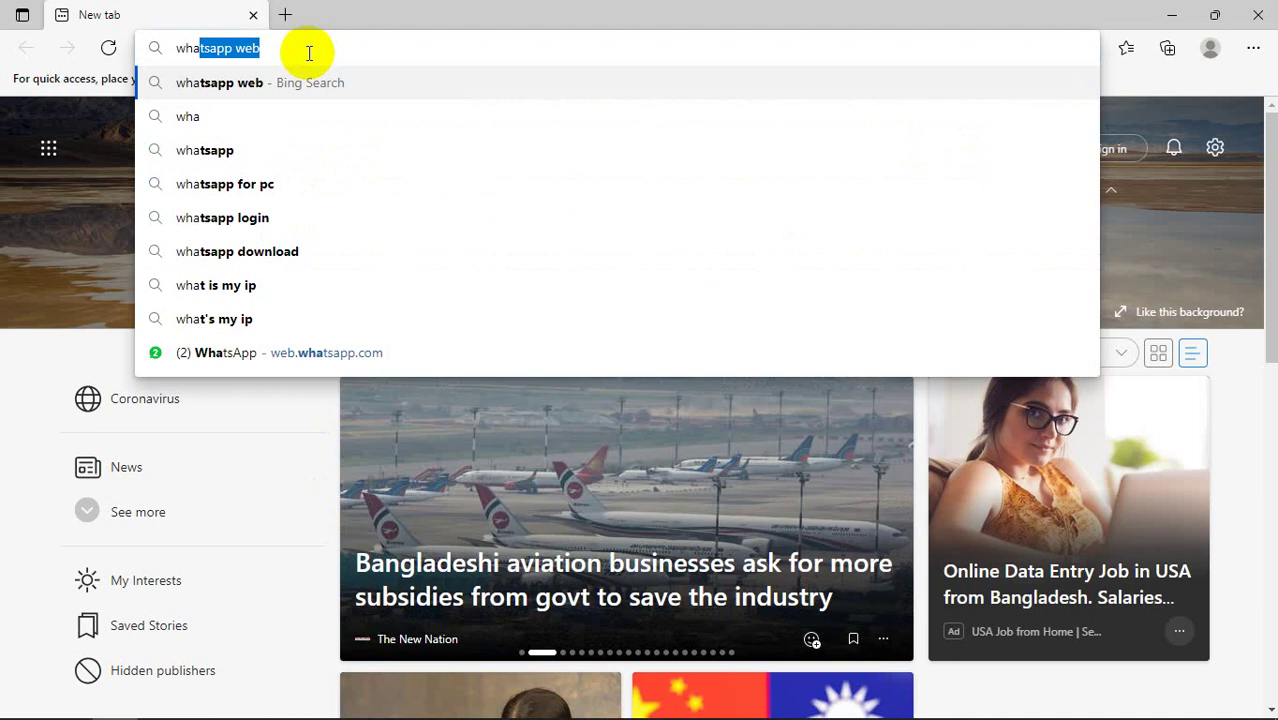
key("Down")
key("Down")
key("Down")
key("Down")
key("Down")
key("Down")
key("Down")
key("Down")
key("Return")
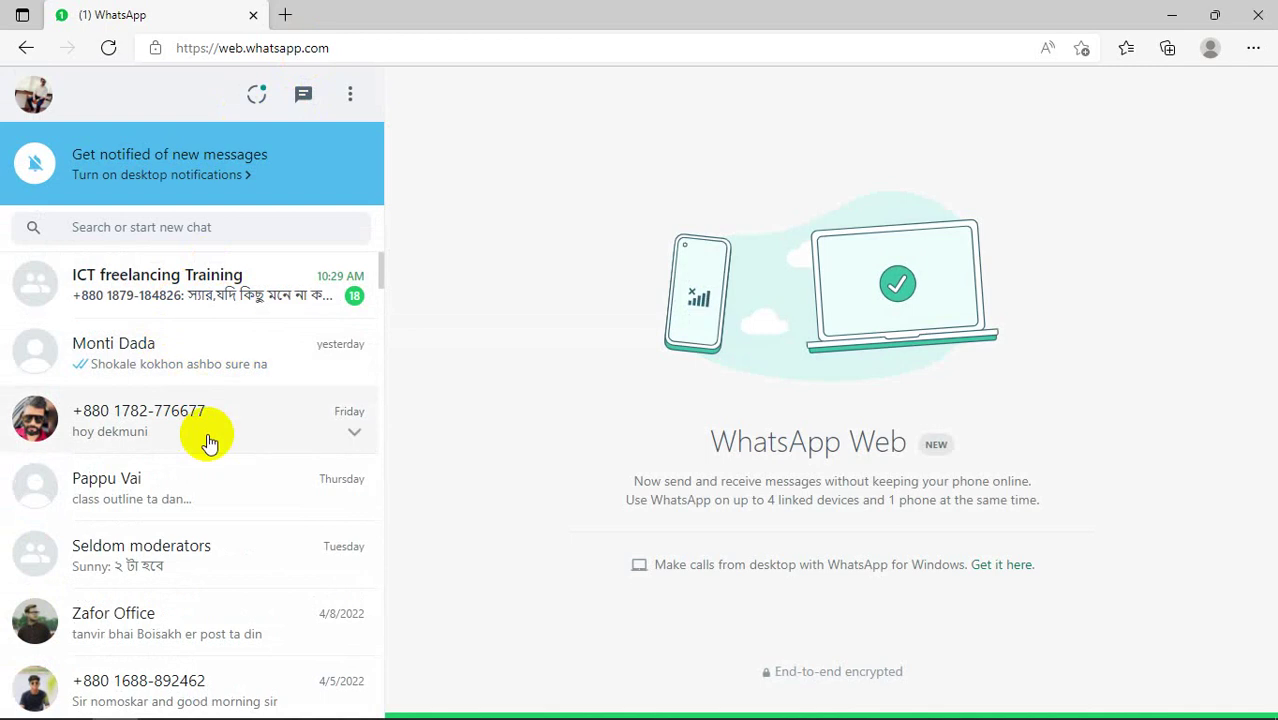
- Scroll back through the ICT freelancing Training chat to the wallpaperaccess.com link message
scroll(205, 437, "down", 3)
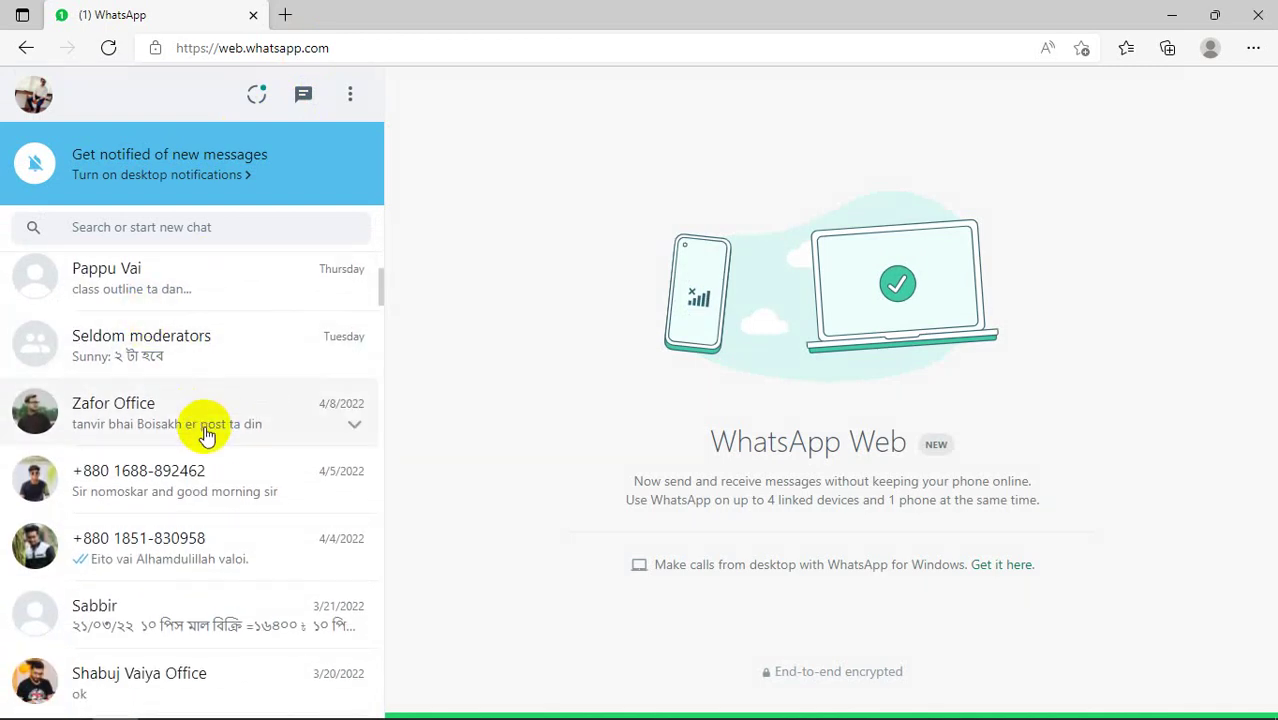
scroll(208, 420, "up", 3)
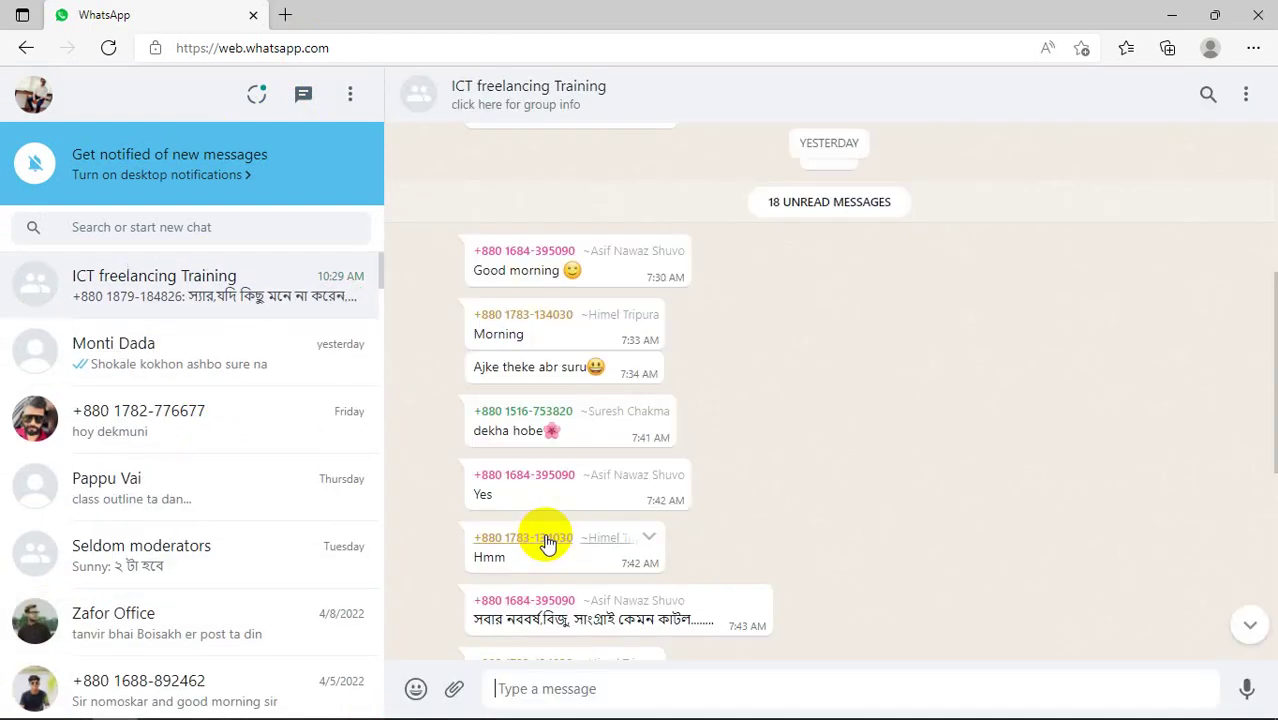
scroll(828, 432, "down", 3)
scroll(827, 429, "down", 3)
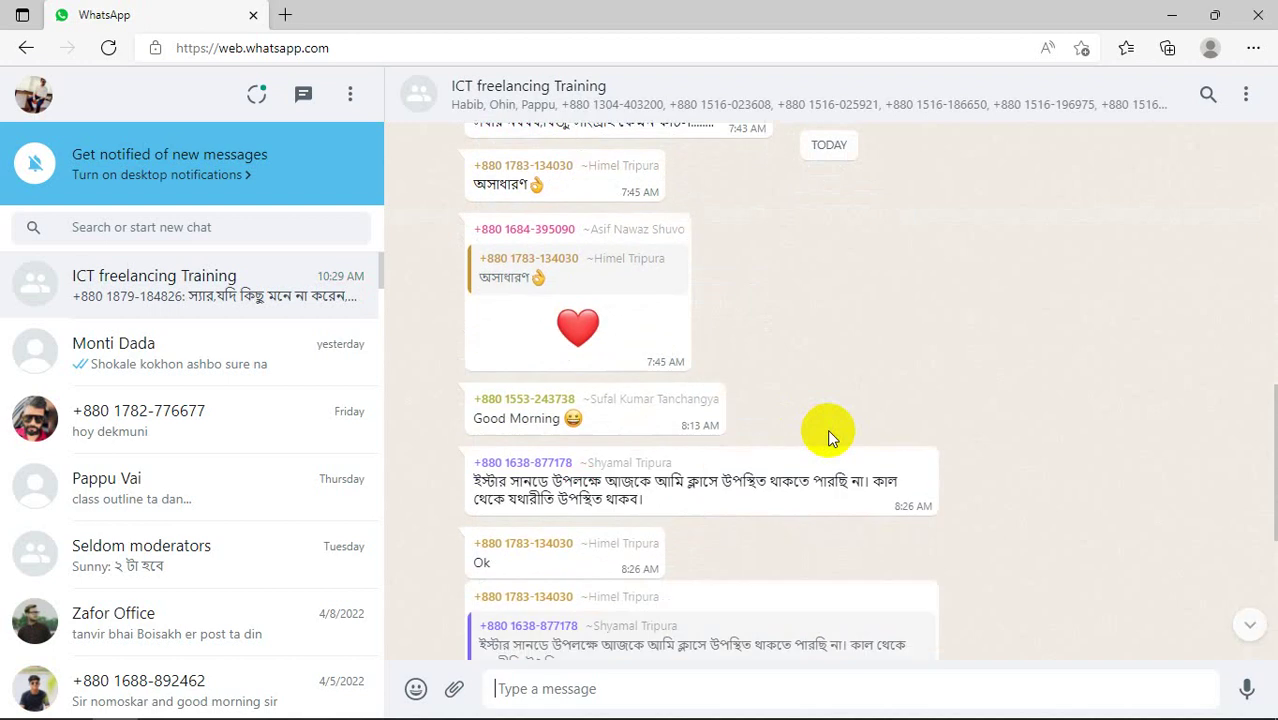
scroll(1012, 453, "up", 6)
scroll(1012, 453, "down", 10)
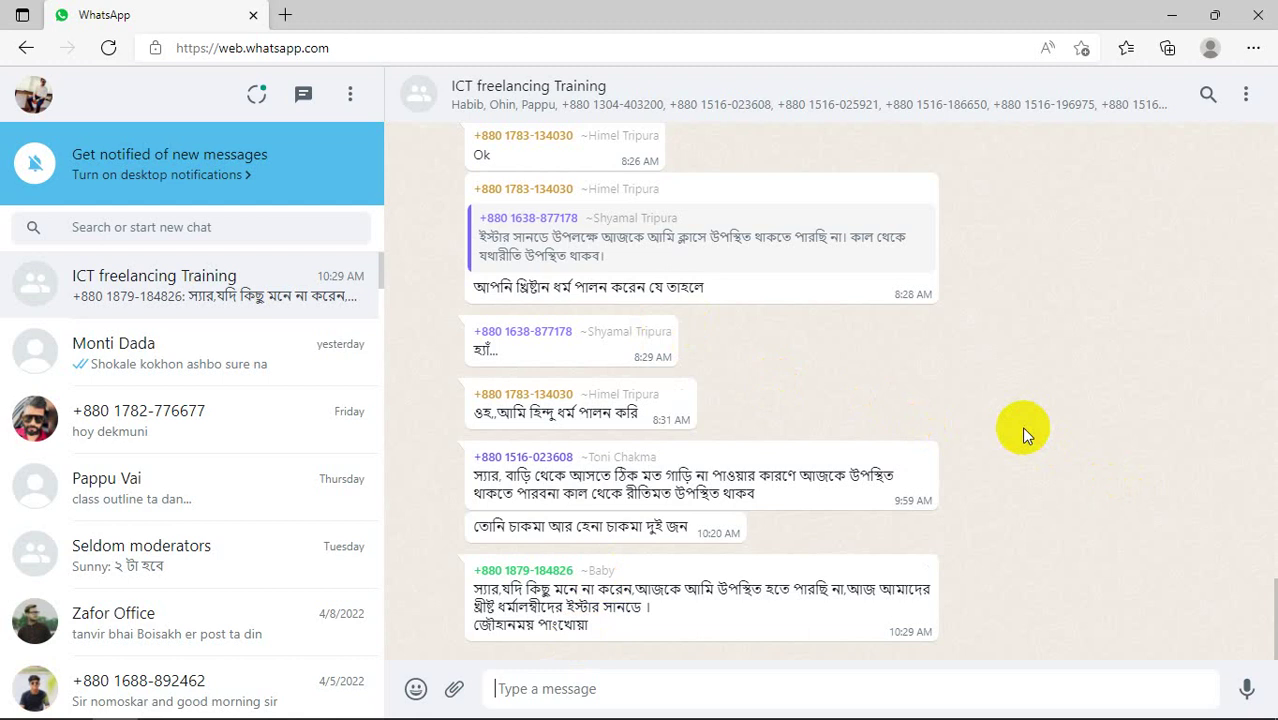
scroll(1021, 426, "up", 3)
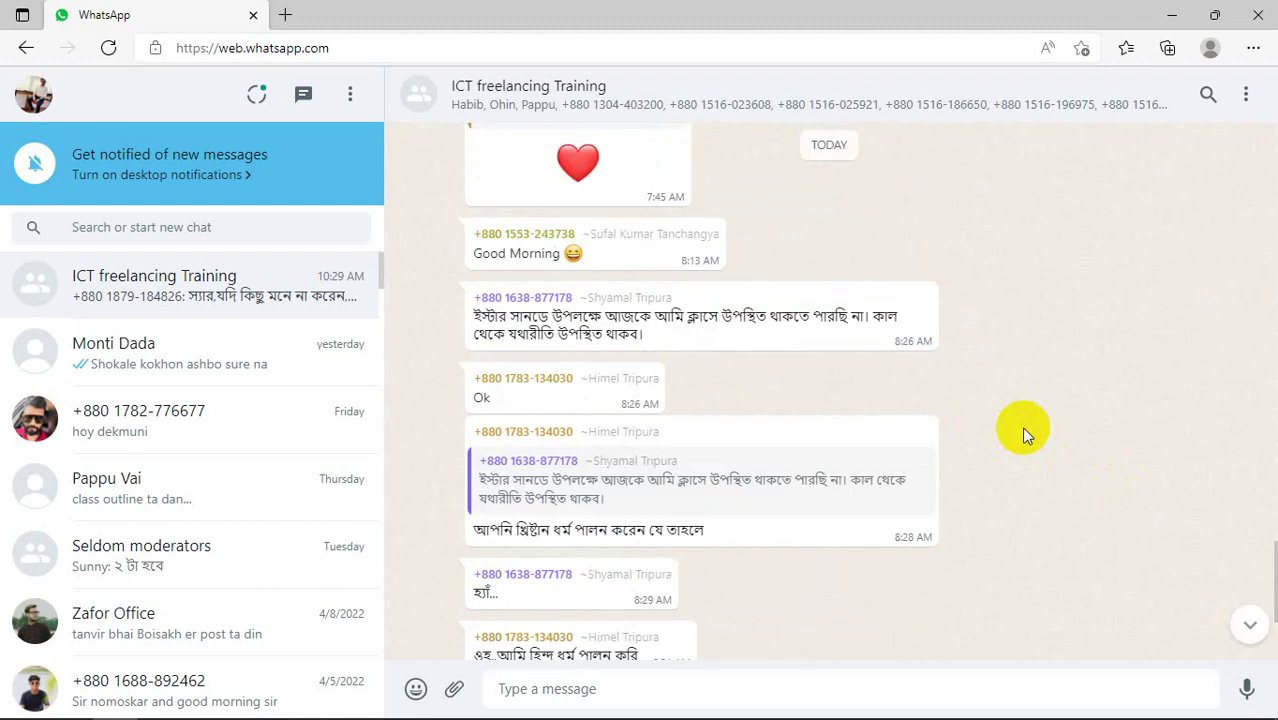
scroll(1021, 426, "down", 3)
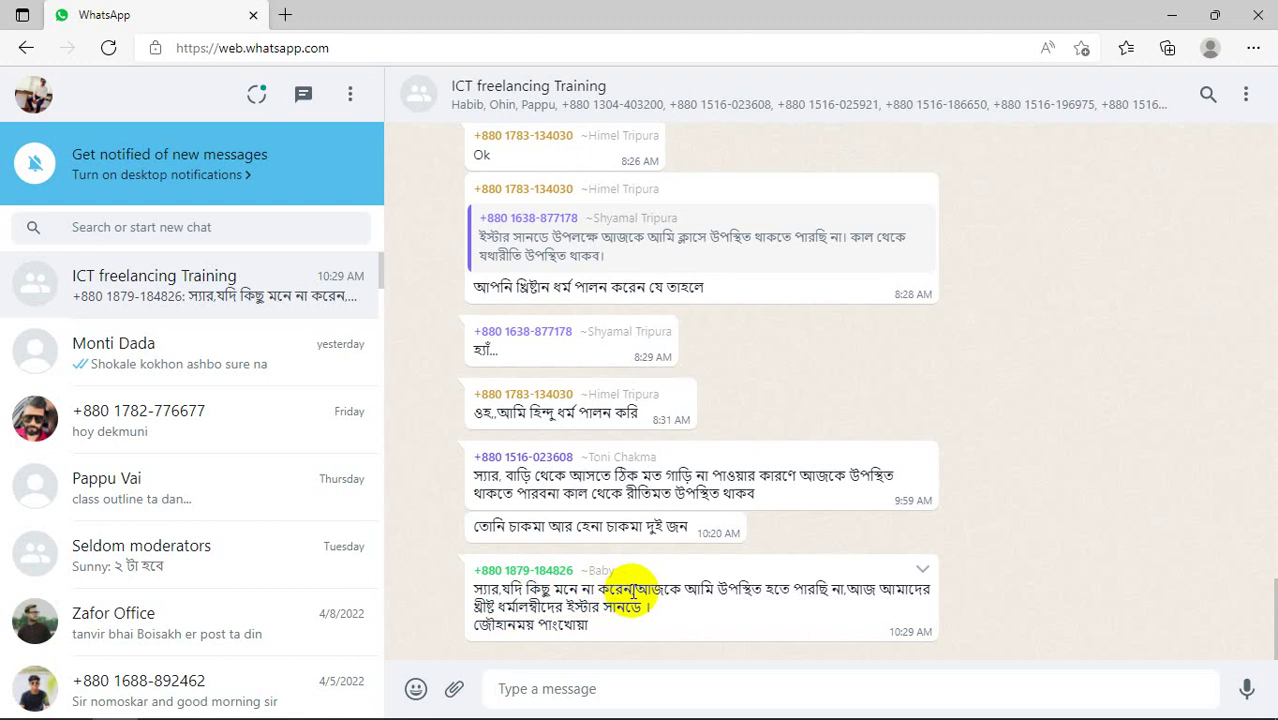
scroll(630, 590, "up", 15)
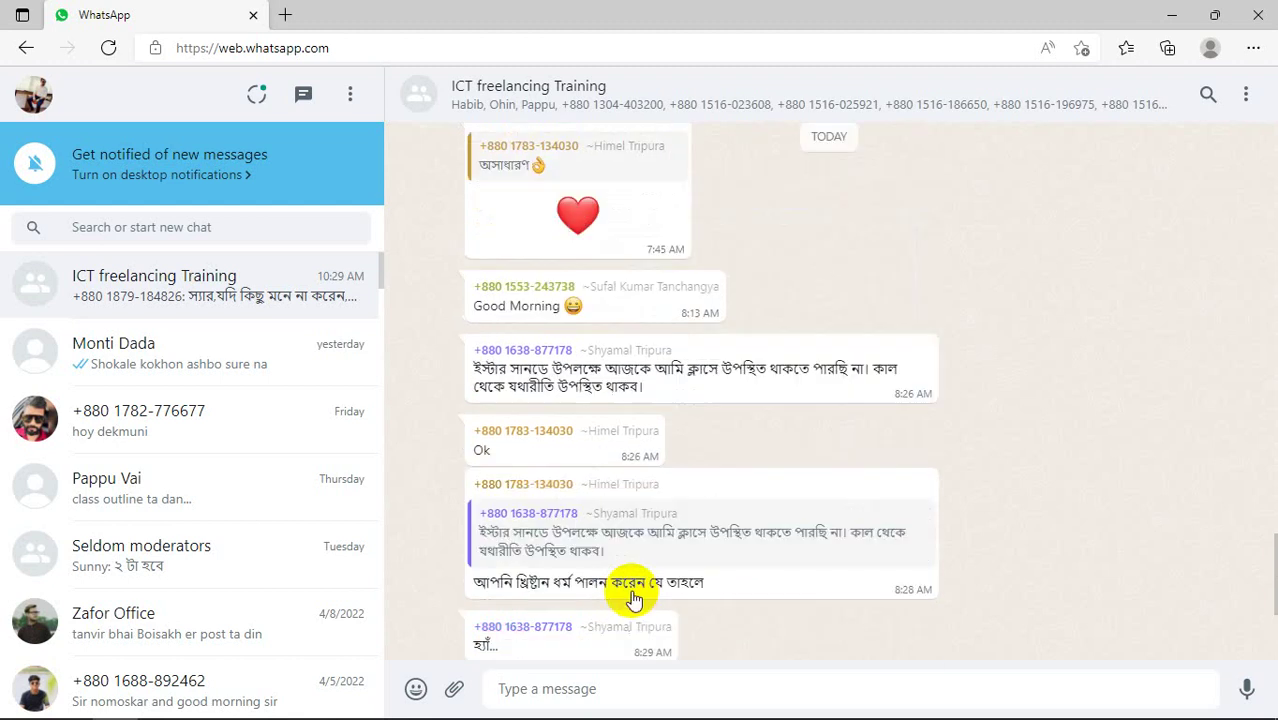
scroll(786, 536, "up", 5)
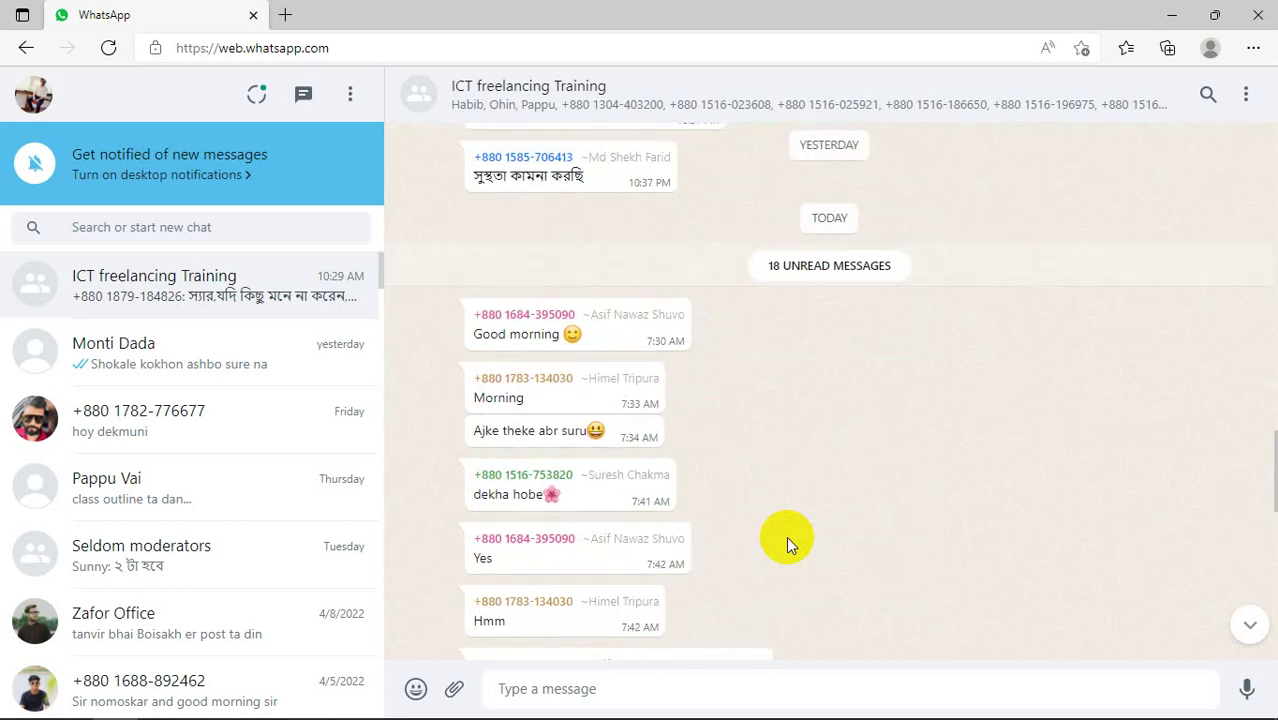
scroll(786, 536, "up", 10)
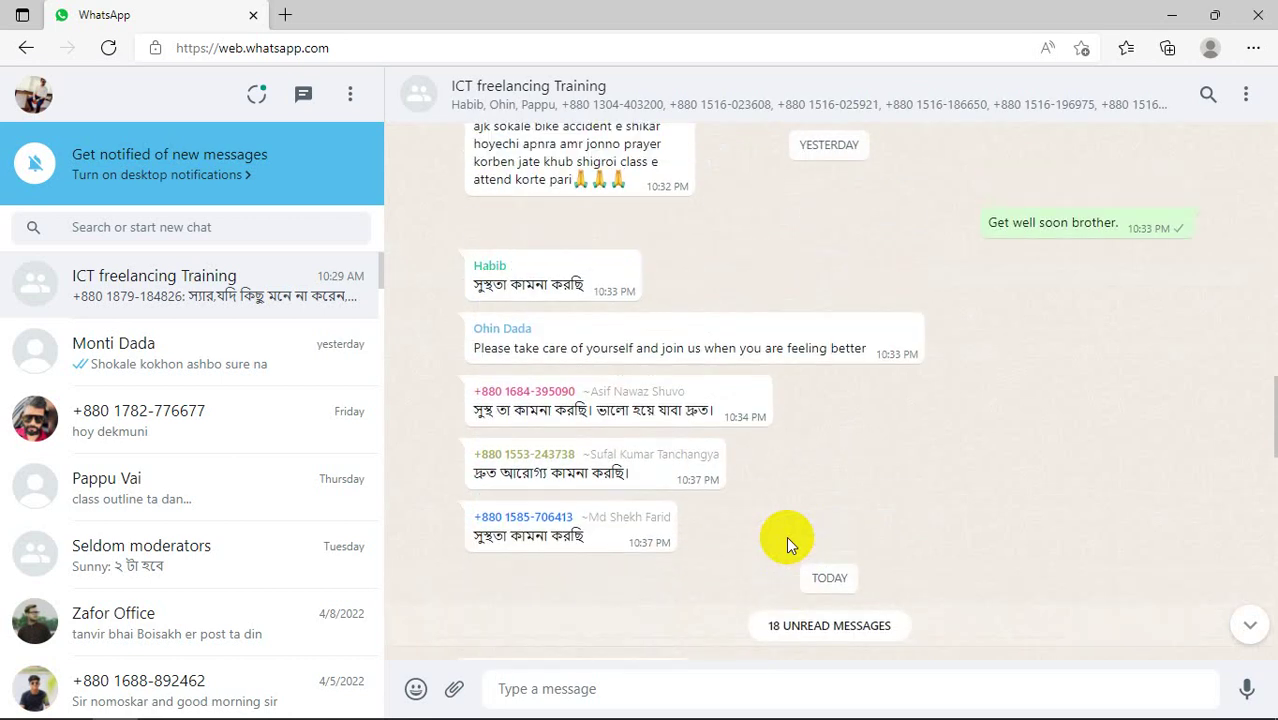
scroll(786, 536, "up", 10)
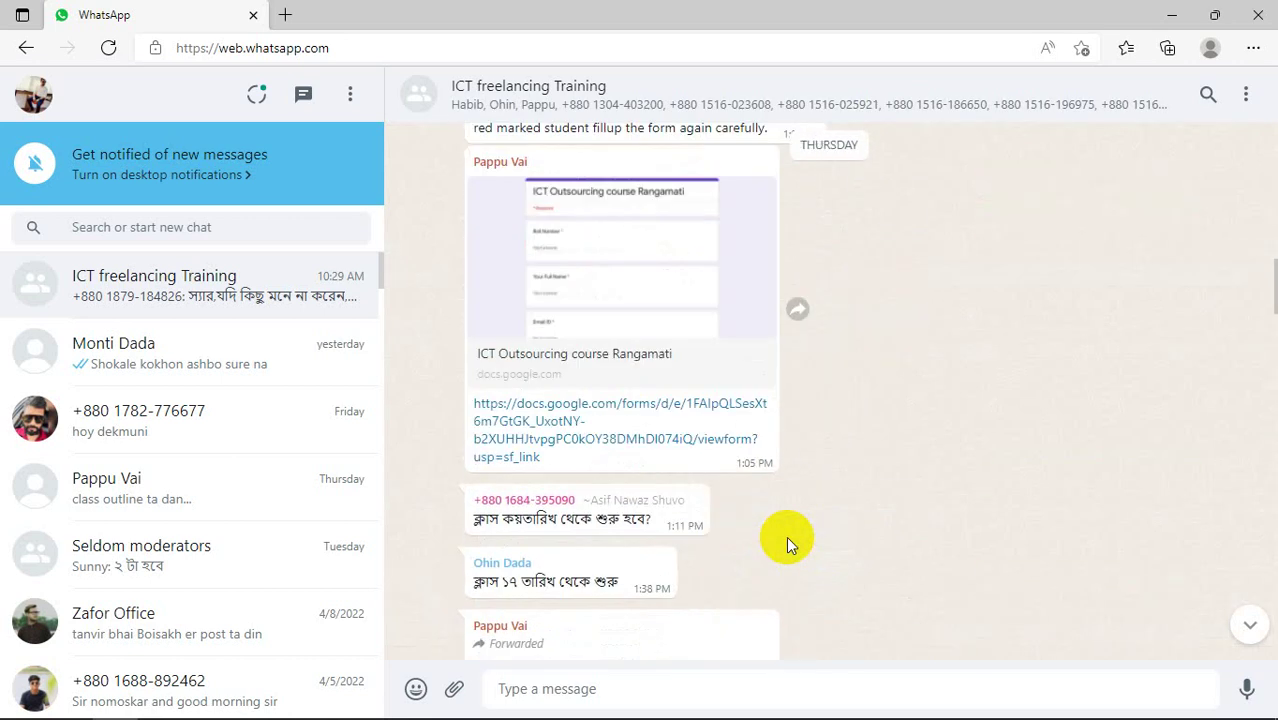
scroll(918, 500, "up", 4)
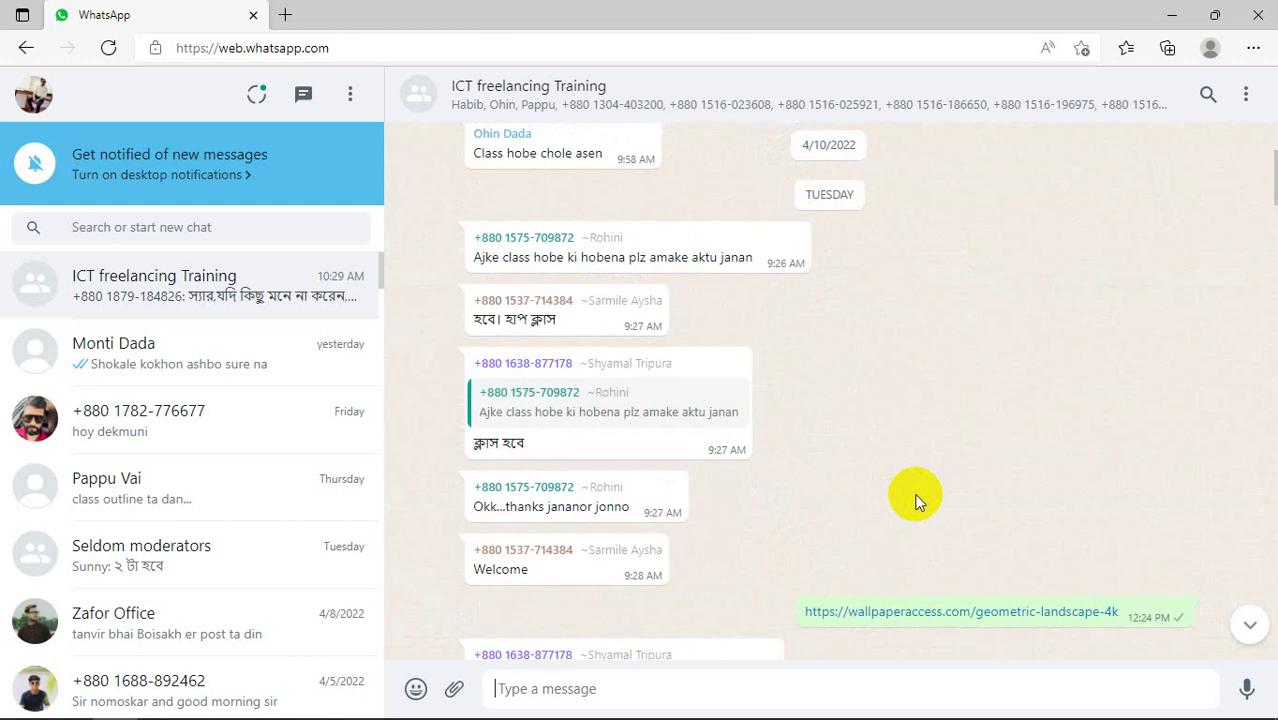
- Open the shared wallpaperaccess link in a new tab showing Geometric Landscape 4K Wallpapers
left_click(897, 614)
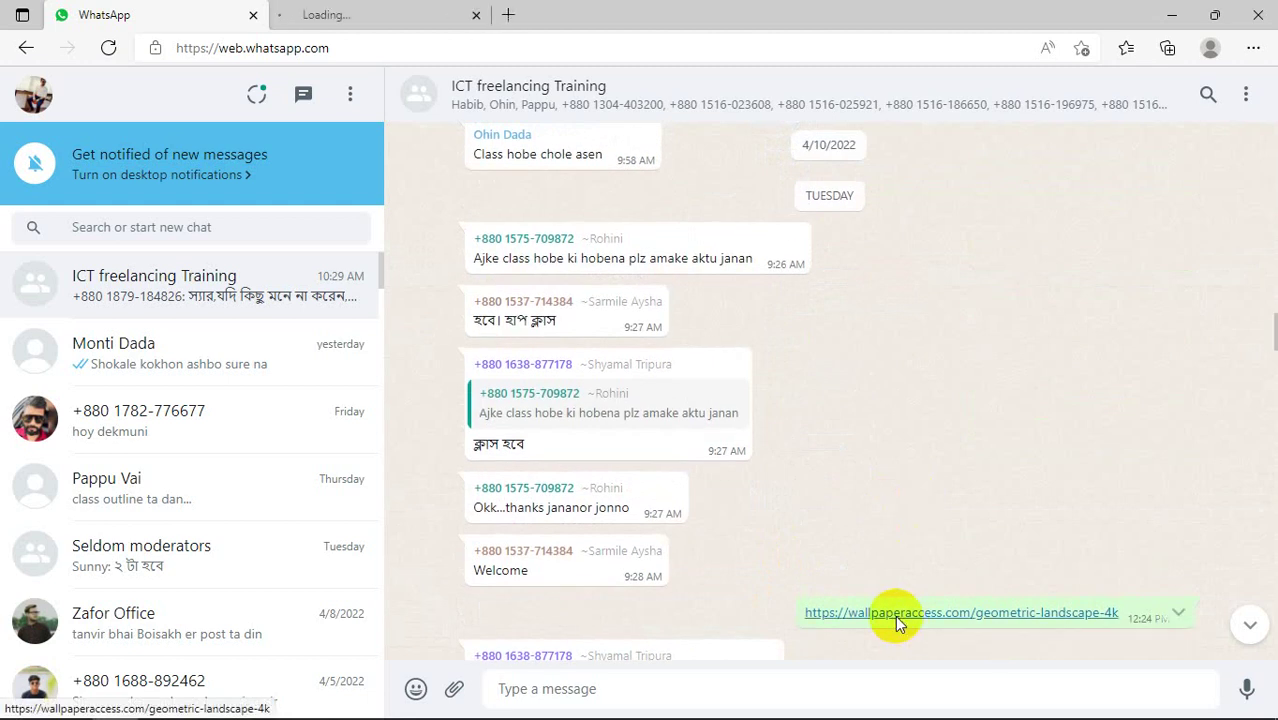
left_click(385, 8)
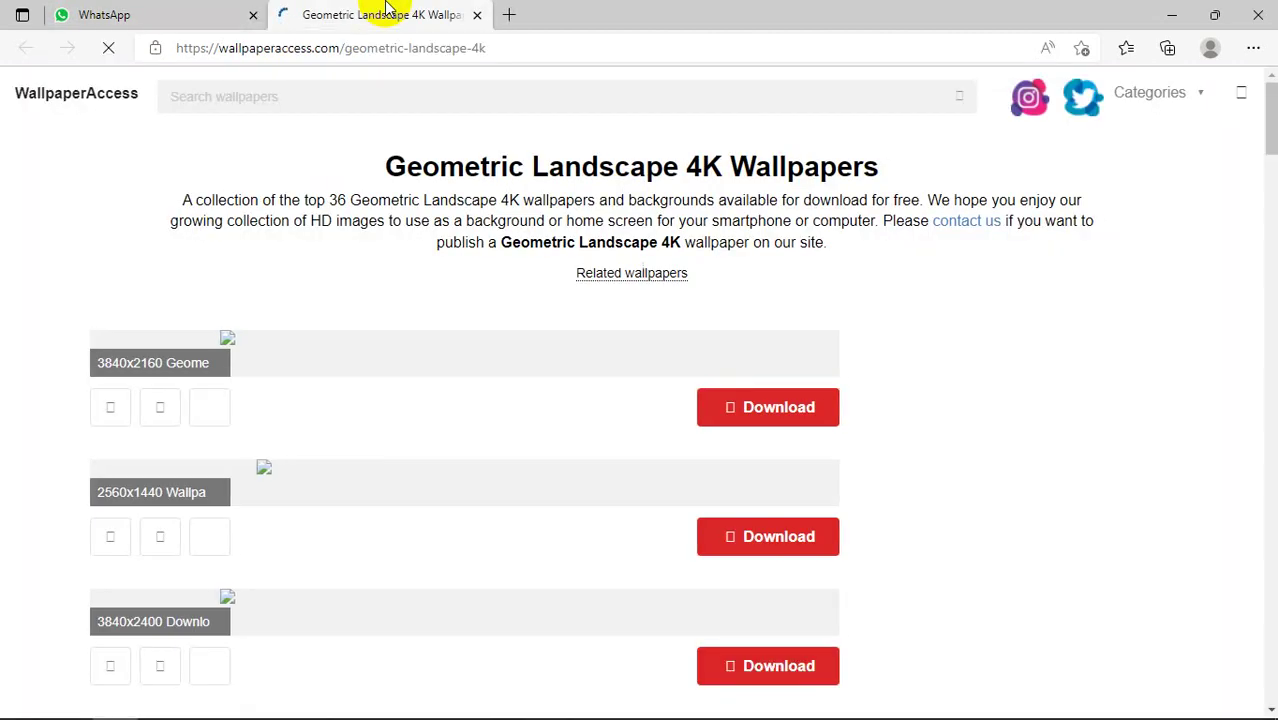
left_click(156, 9)
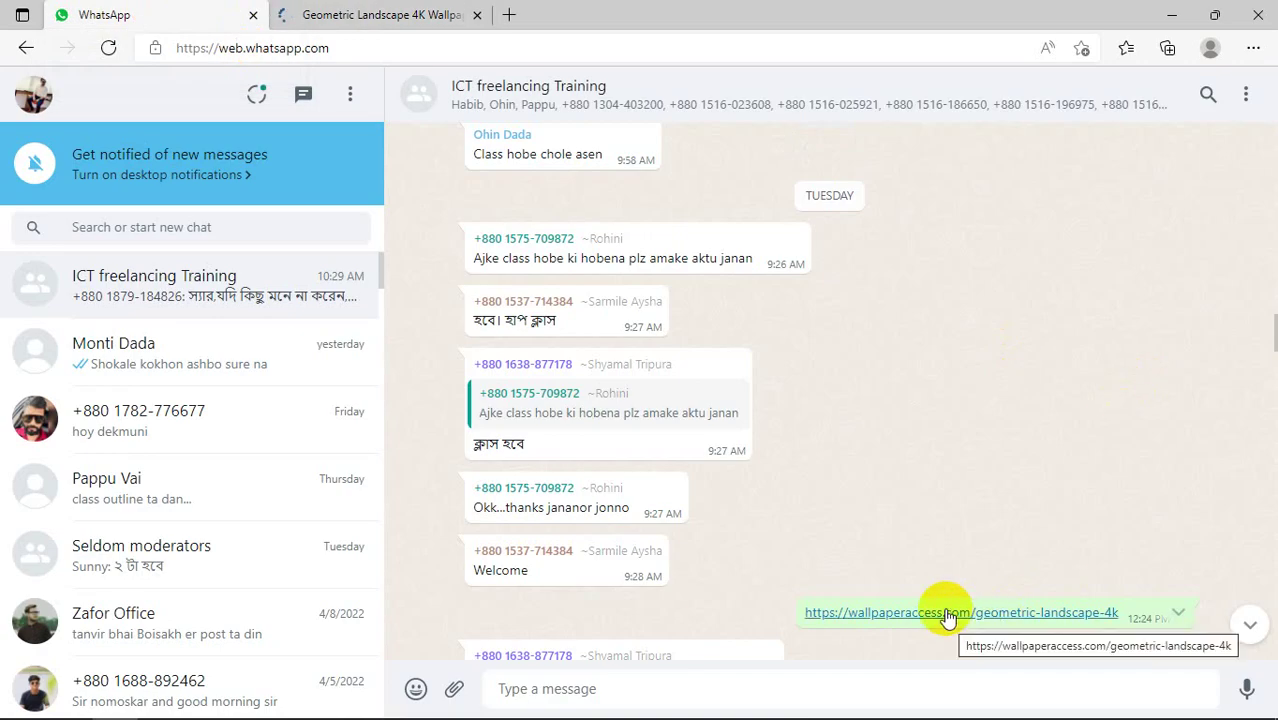
left_click(320, 10)
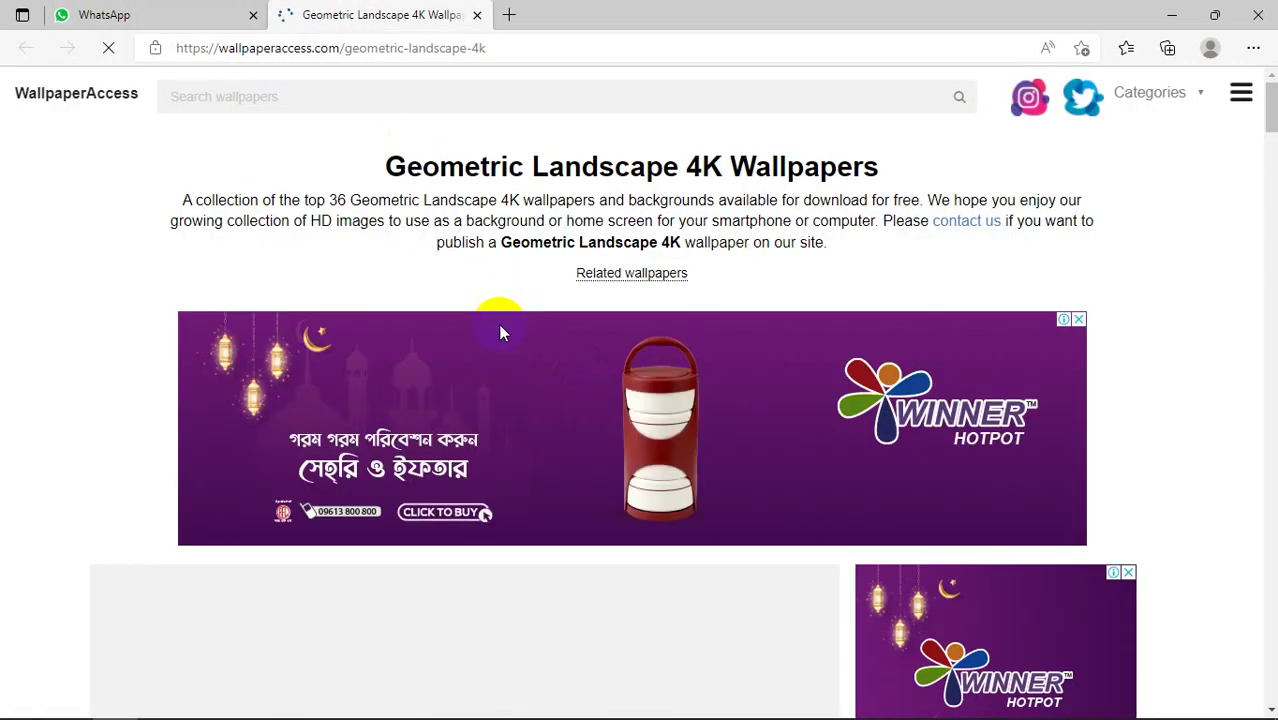
- Scroll down through the Geometric Landscape 4K wallpapers, looking over the collection
scroll(498, 333, "down", 5)
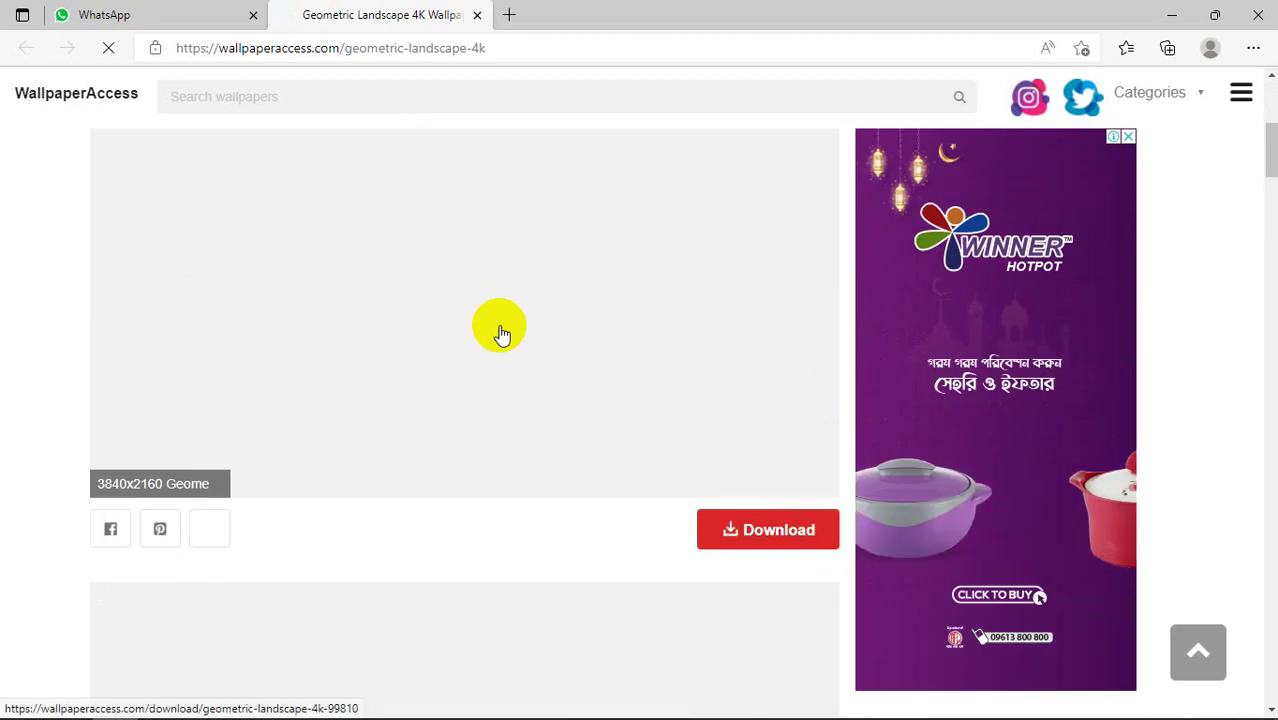
scroll(500, 333, "down", 2)
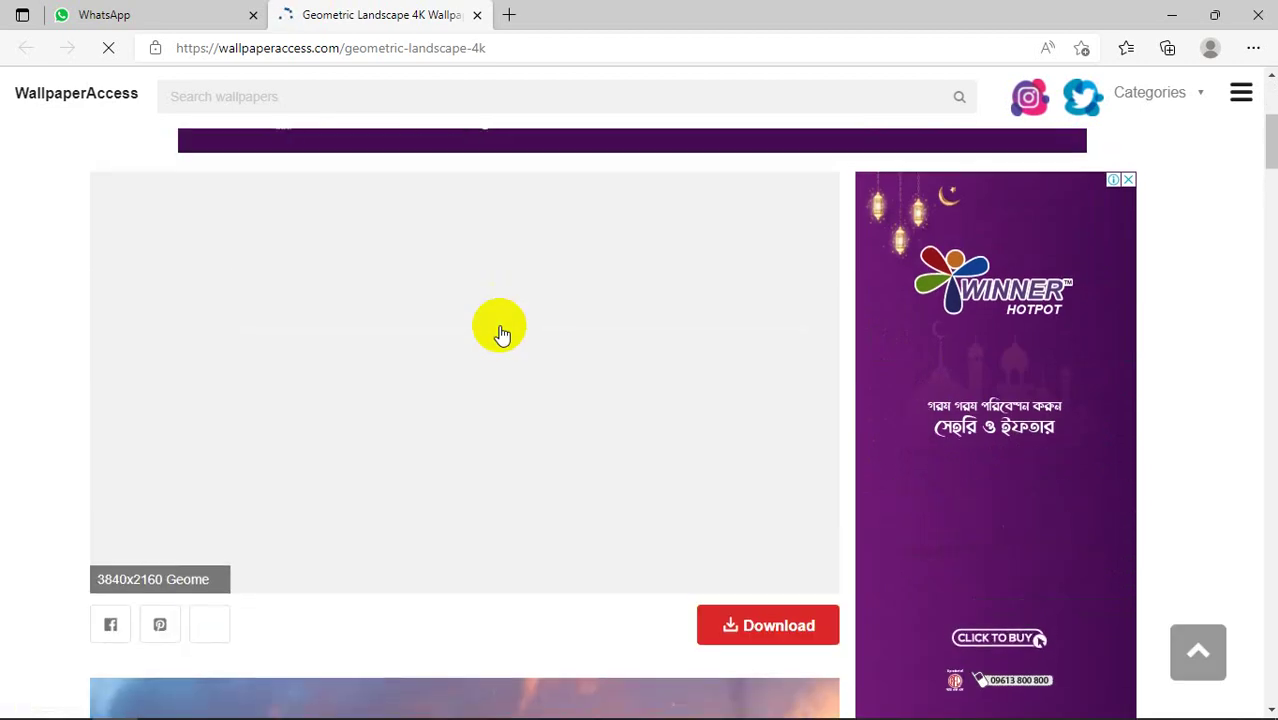
scroll(500, 333, "down", 5)
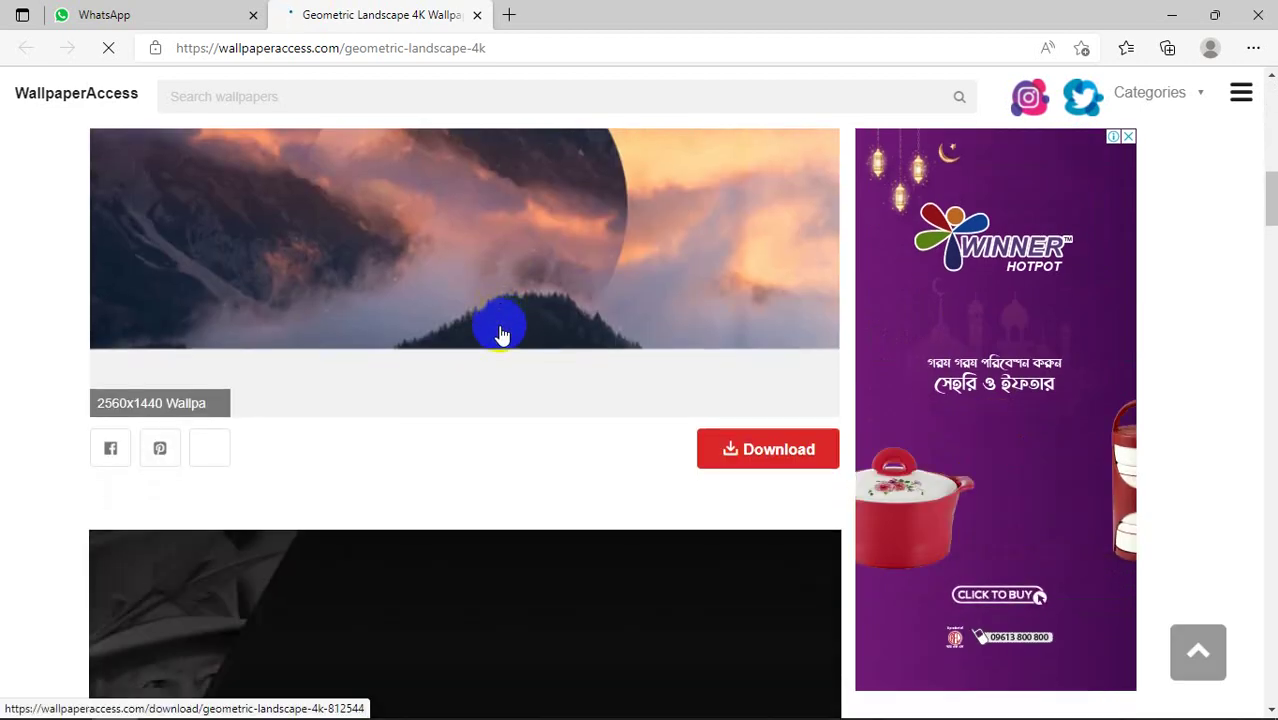
scroll(502, 335, "down", 7)
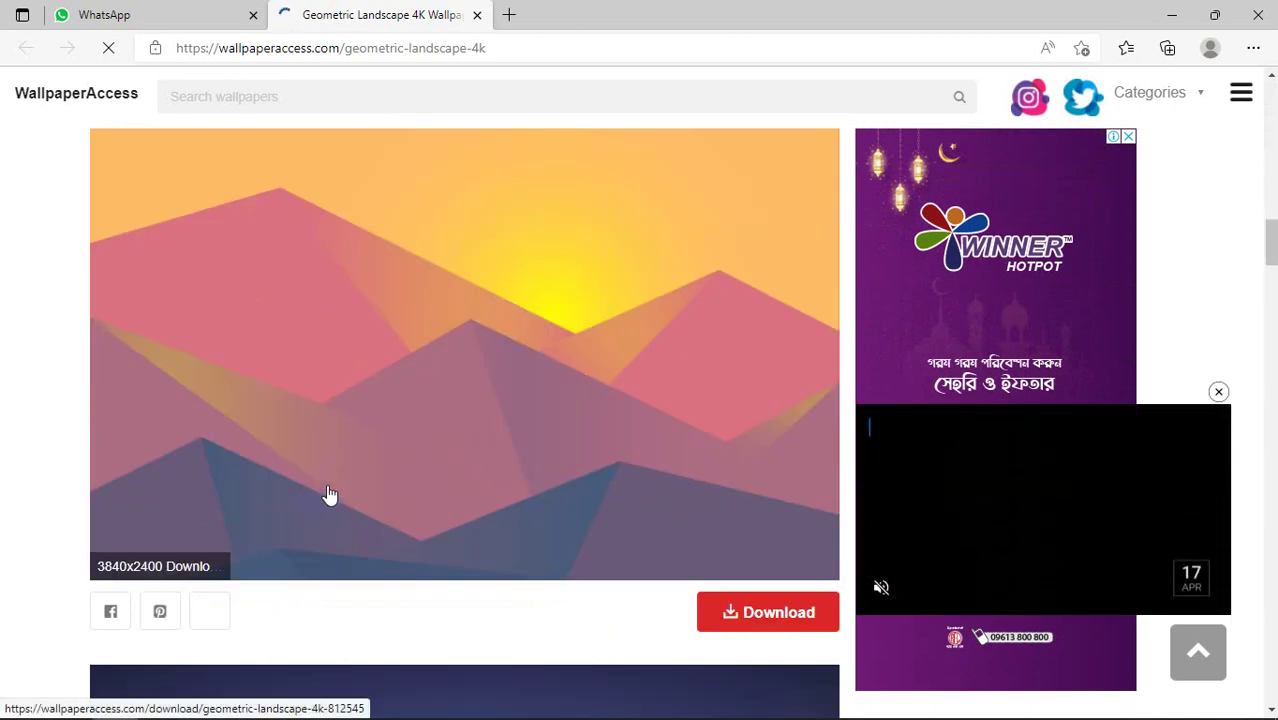
scroll(340, 488, "down", 4)
scroll(371, 471, "down", 2)
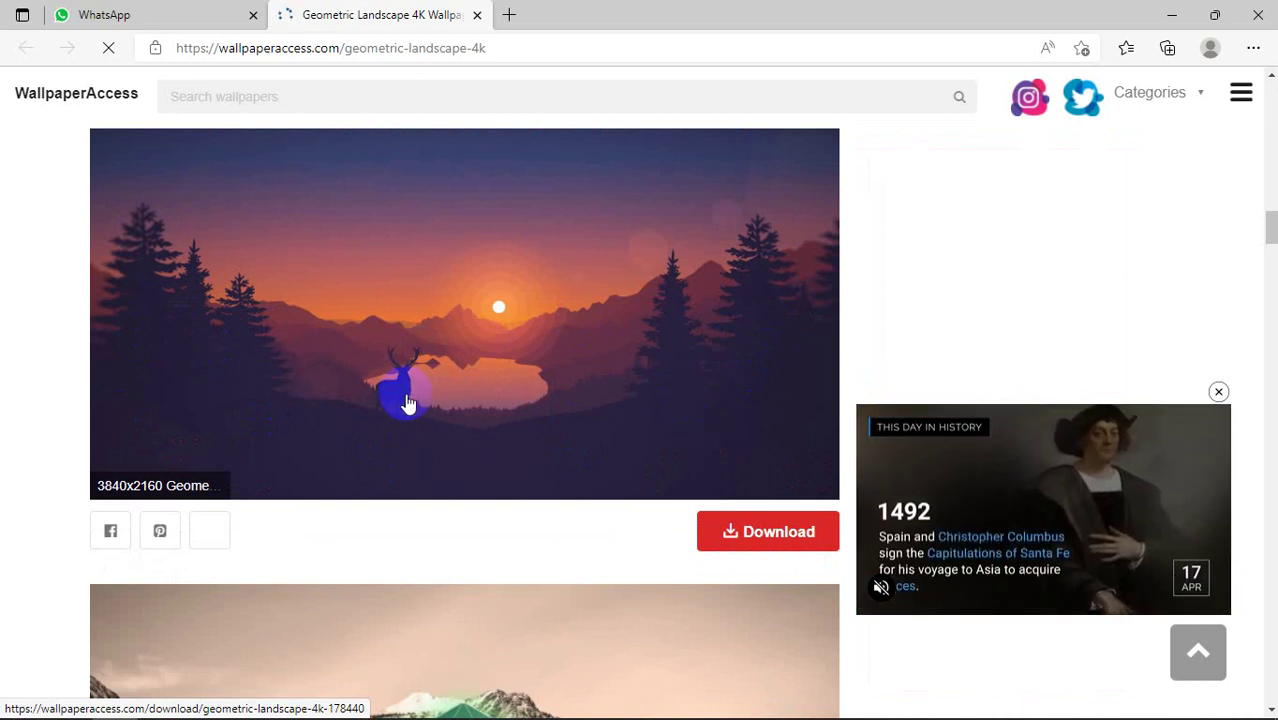
scroll(525, 400, "down", 6)
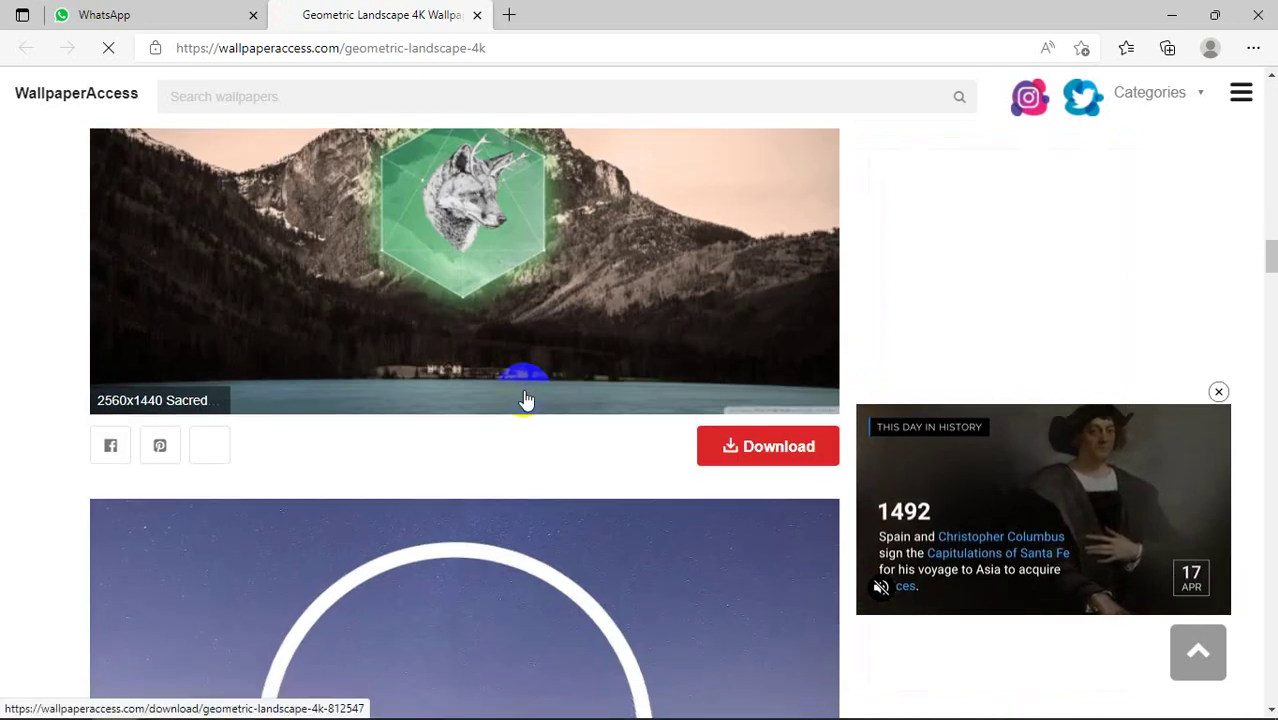
scroll(523, 398, "down", 7)
scroll(523, 398, "up", 4)
scroll(527, 400, "down", 6)
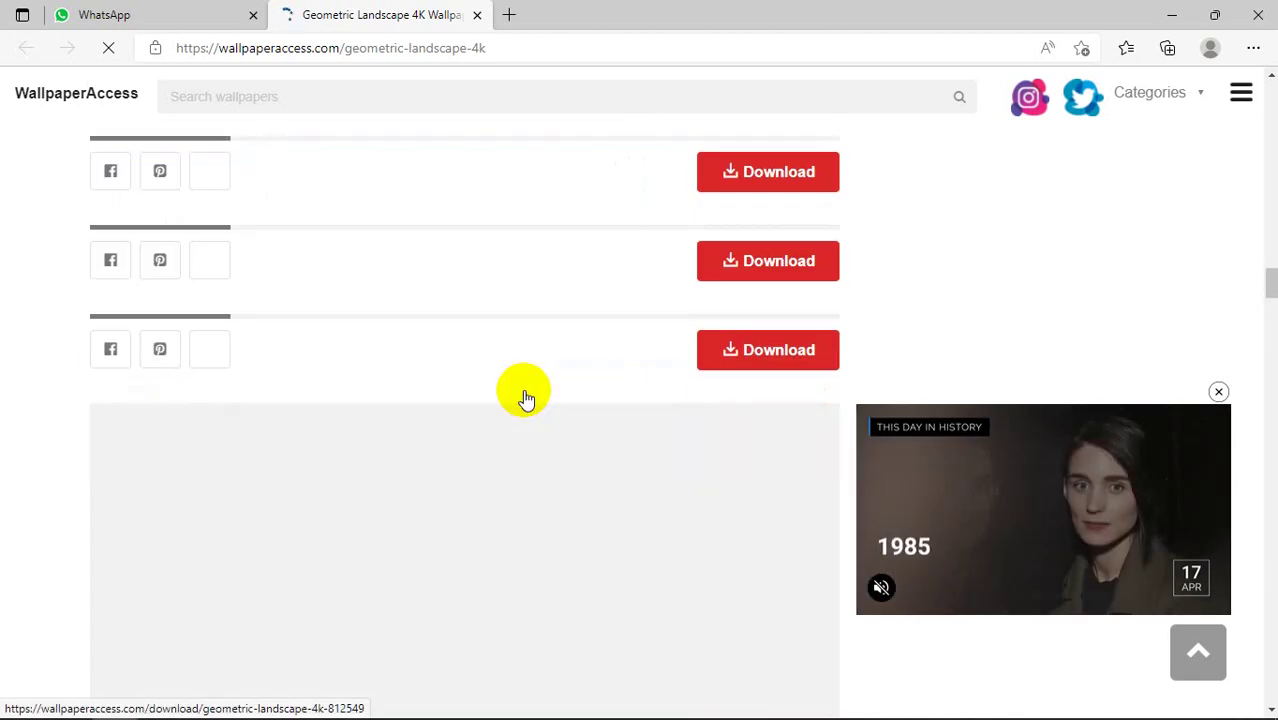
scroll(523, 399, "up", 5)
scroll(525, 398, "down", 5)
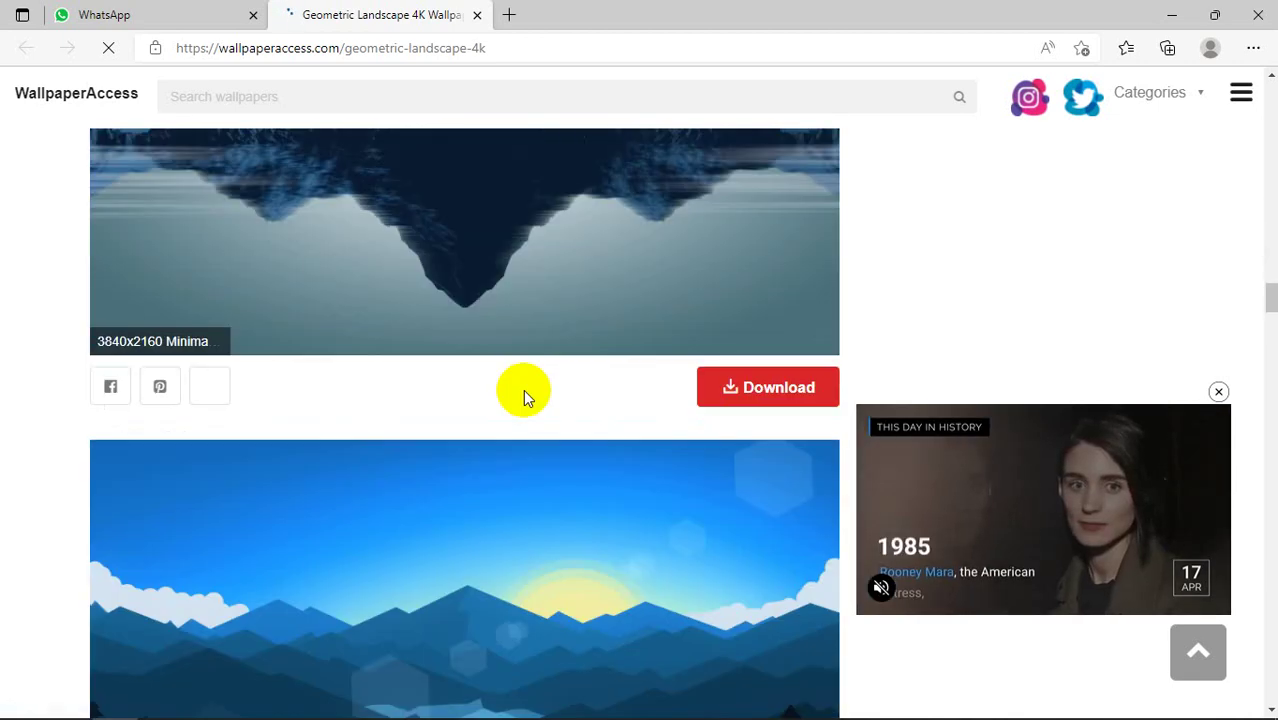
scroll(525, 398, "up", 3)
scroll(525, 398, "down", 8)
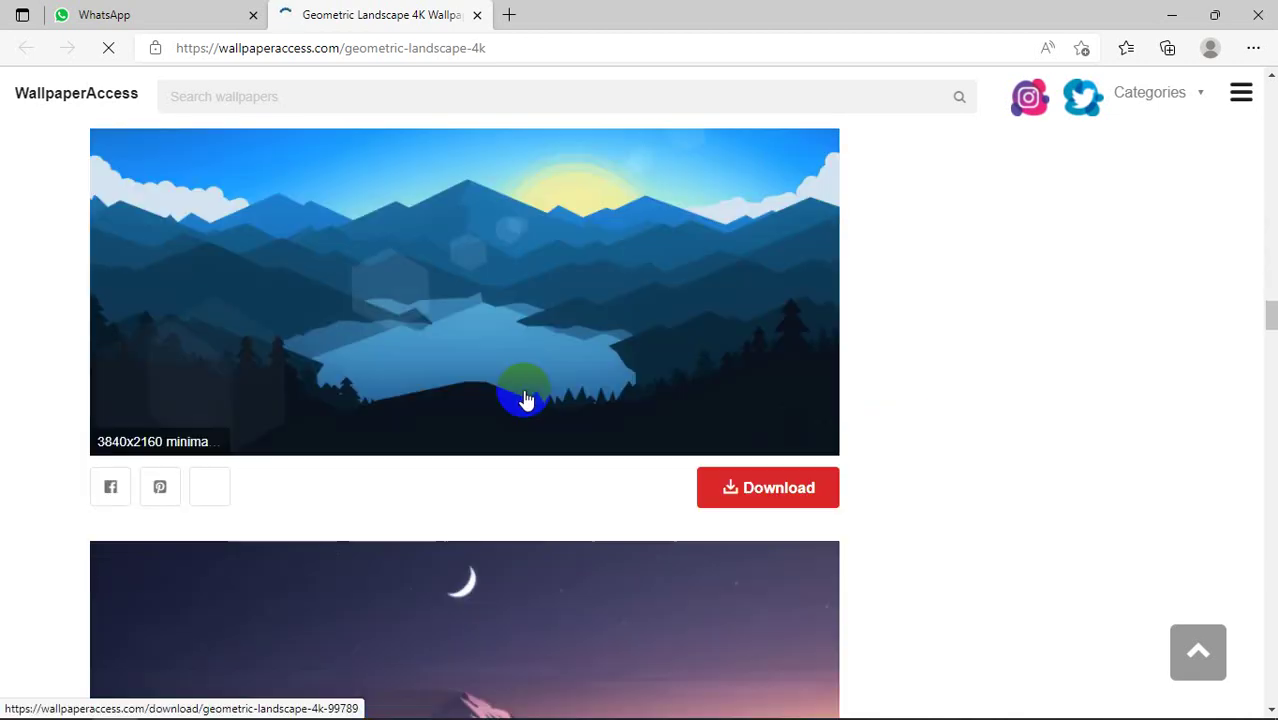
scroll(527, 400, "down", 5)
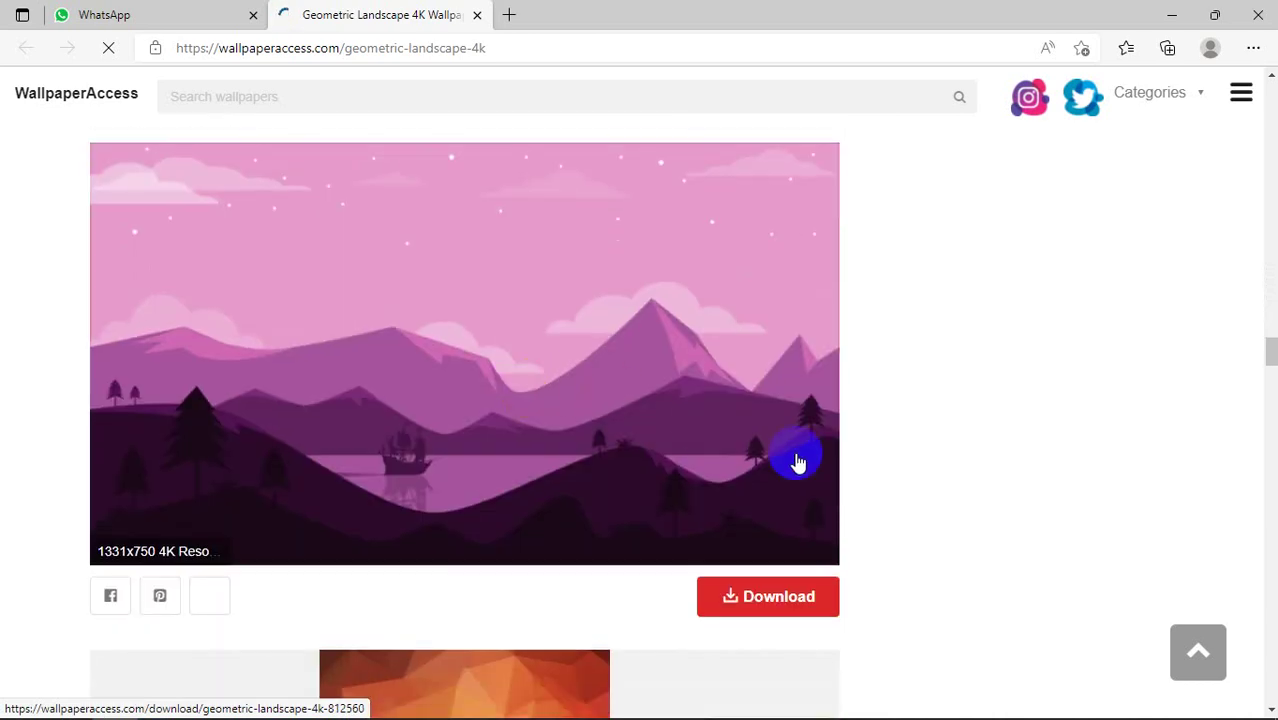
scroll(797, 462, "up", 7)
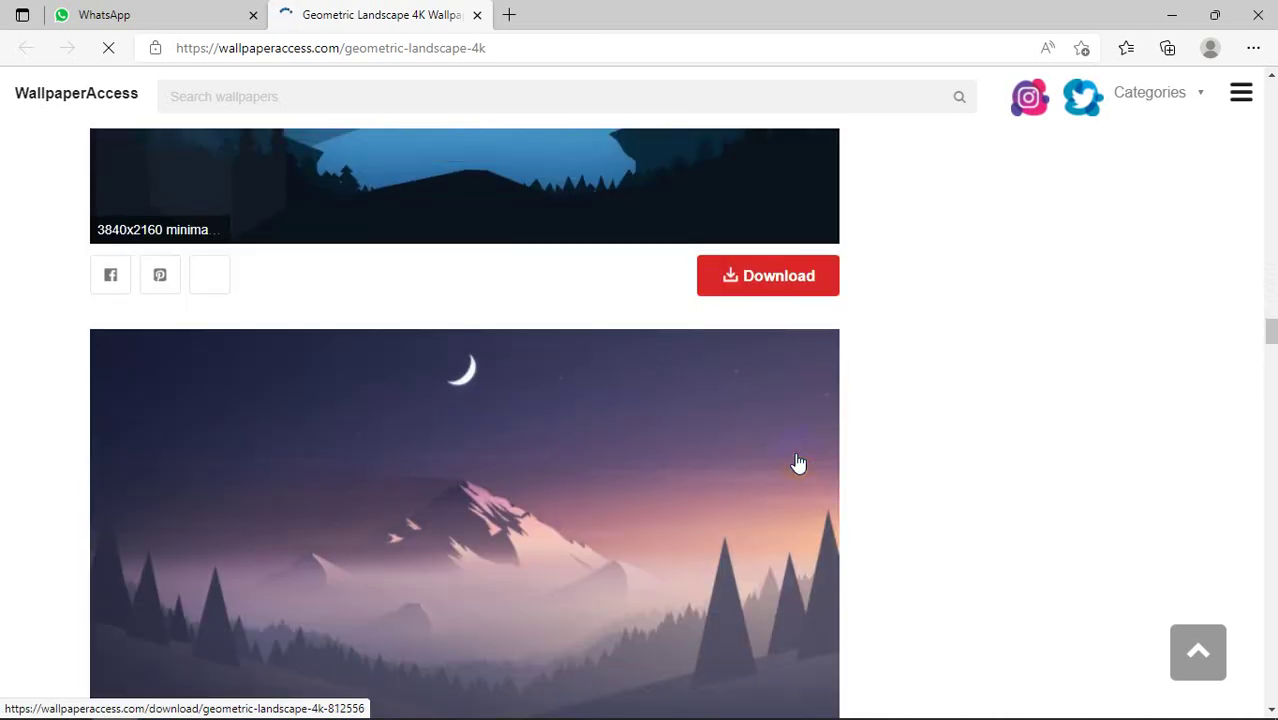
scroll(797, 462, "up", 3)
scroll(797, 462, "up", 8)
left_click(797, 462)
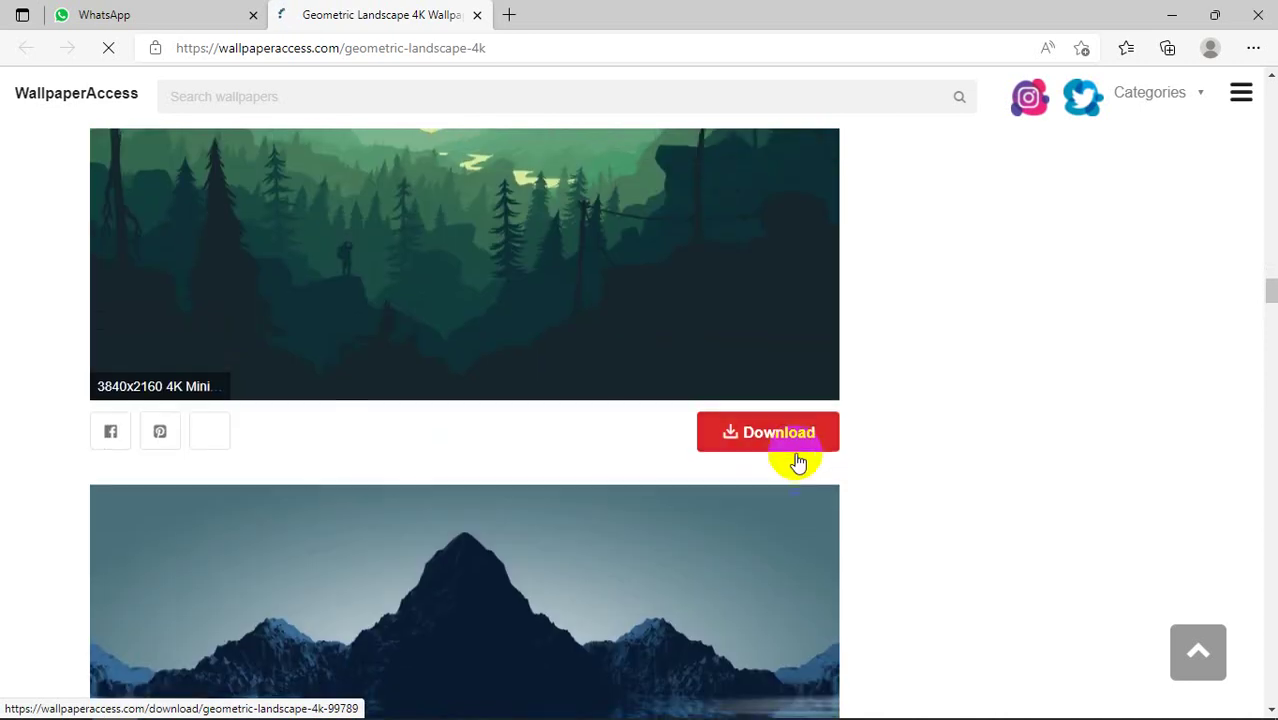
- Scroll back up to the 3840x2160 red-mountain wallpaper with the white moon
scroll(542, 277, "down", 3)
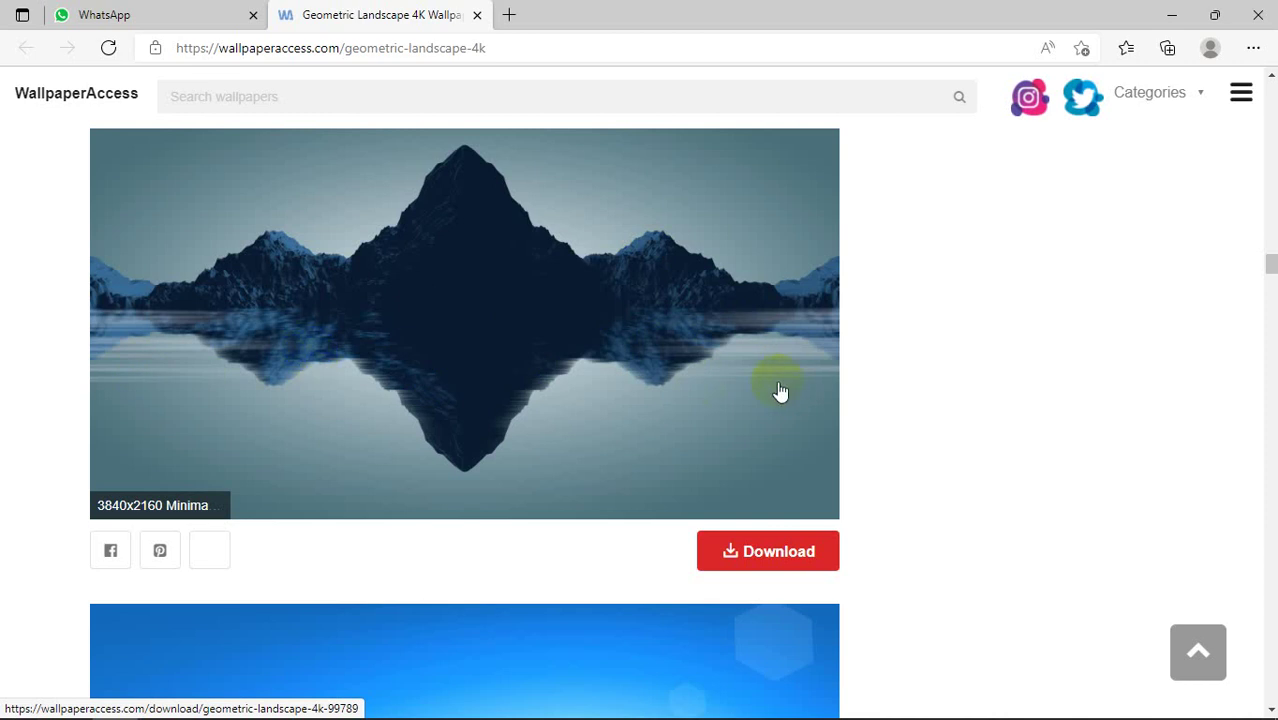
scroll(730, 451, "up", 7)
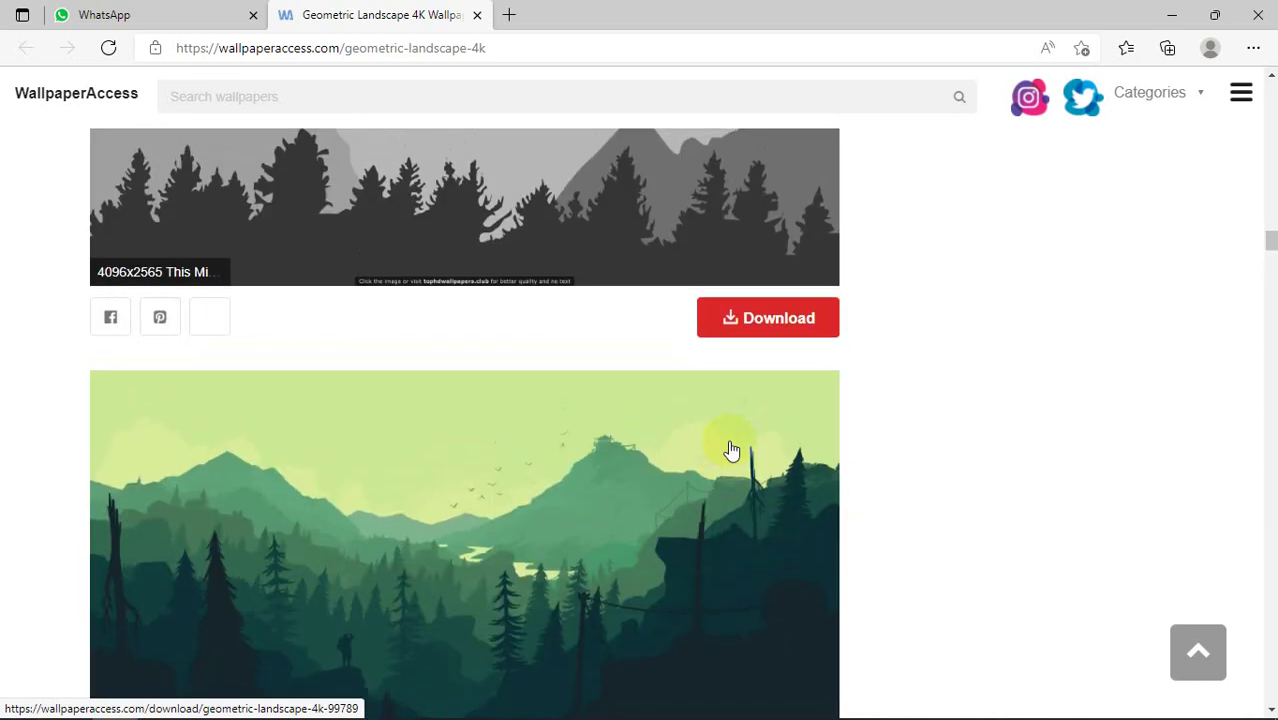
scroll(730, 451, "up", 10)
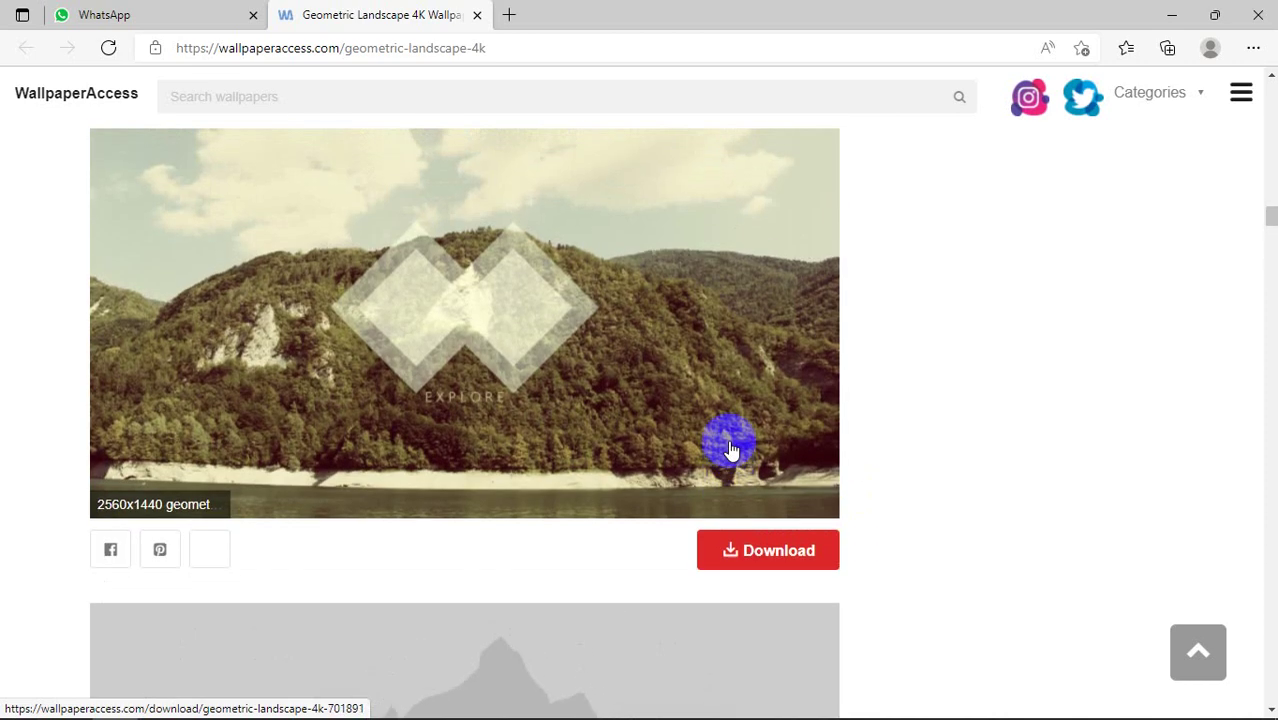
scroll(730, 451, "up", 4)
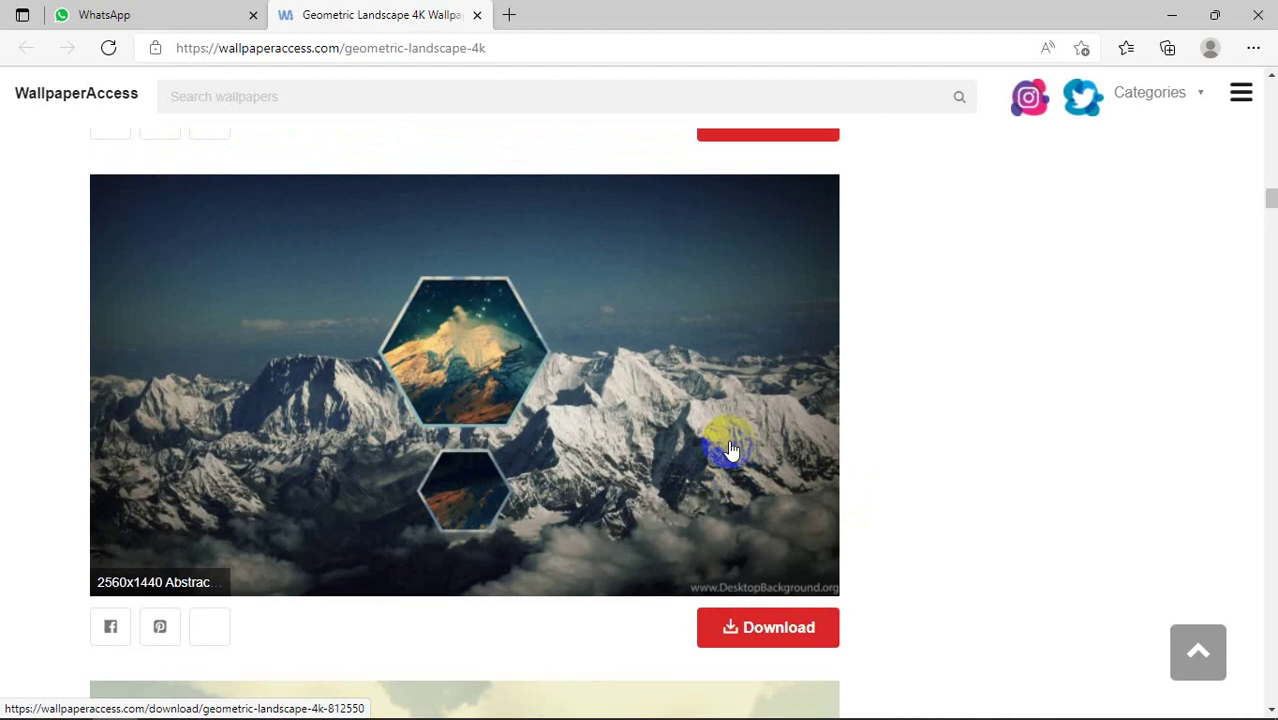
scroll(730, 451, "up", 12)
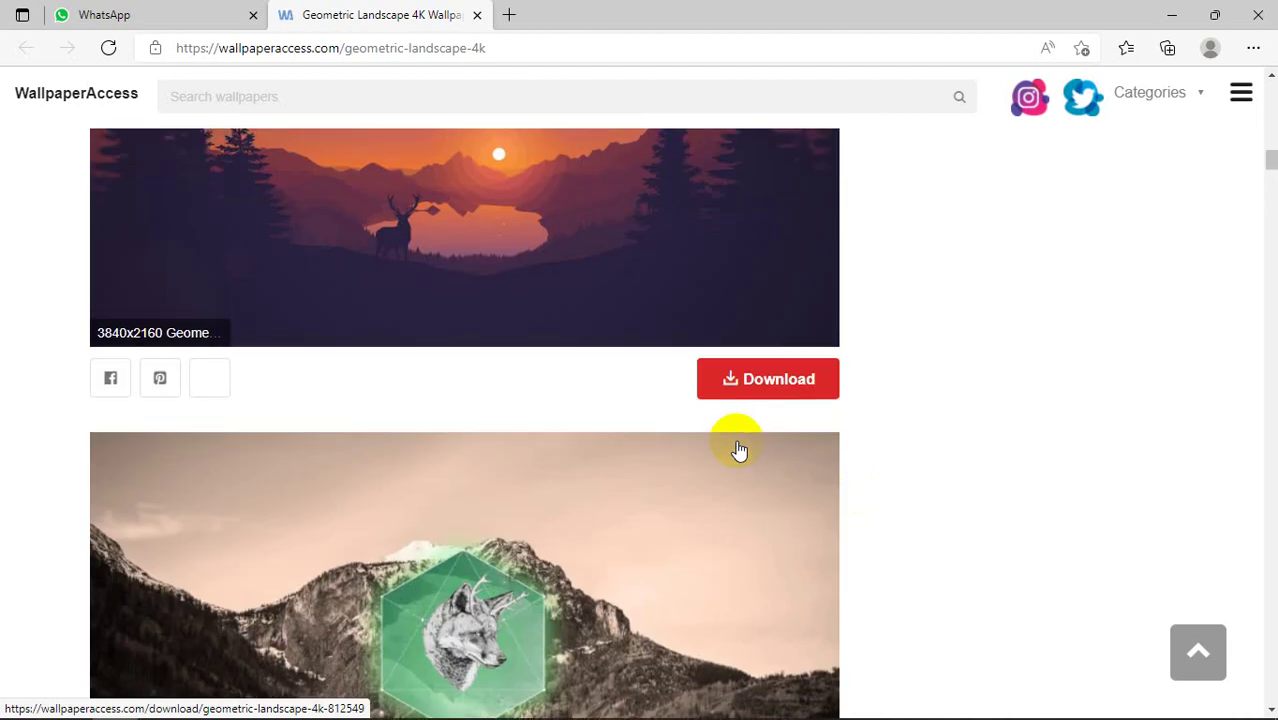
scroll(738, 451, "up", 10)
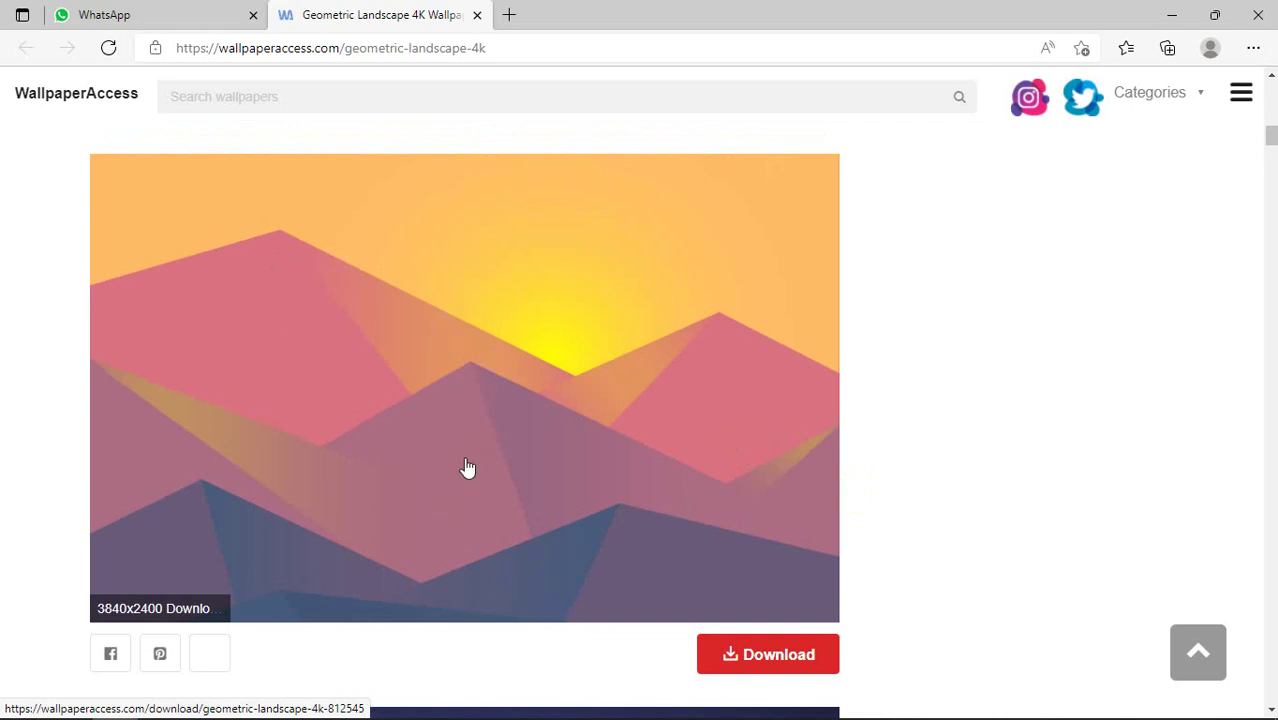
scroll(551, 490, "up", 3)
scroll(551, 490, "up", 12)
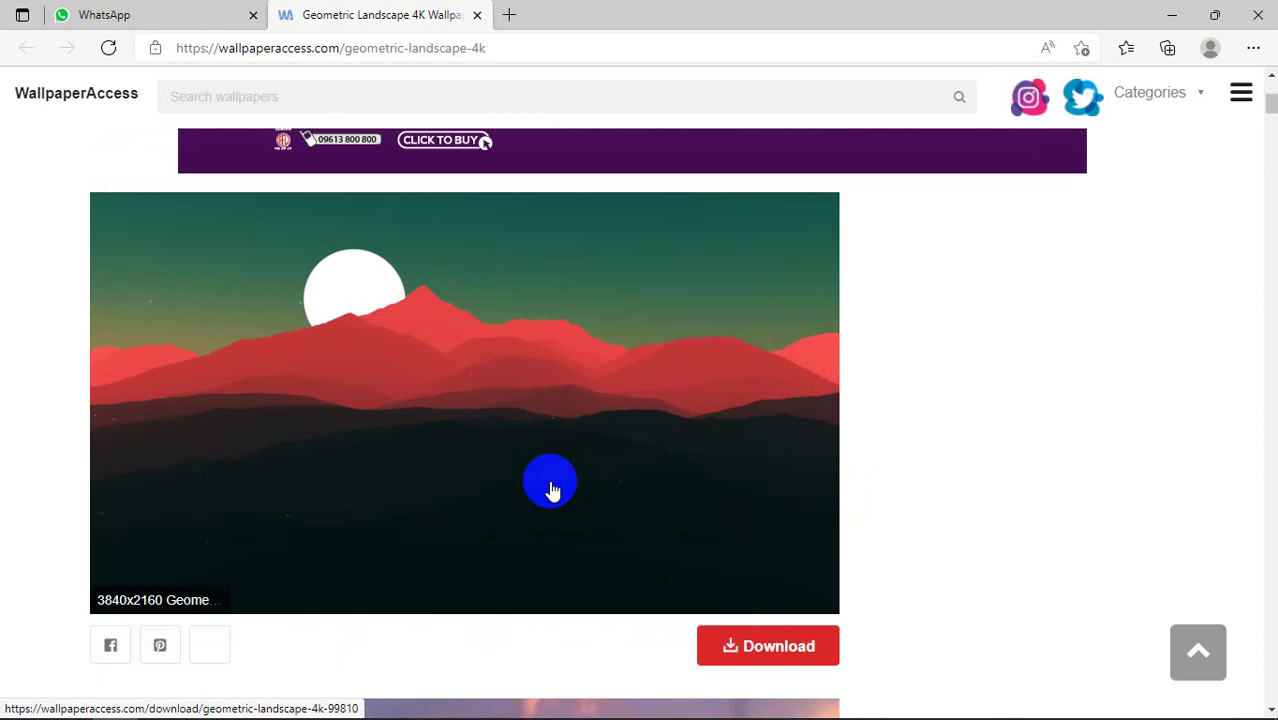
scroll(551, 490, "down", 2)
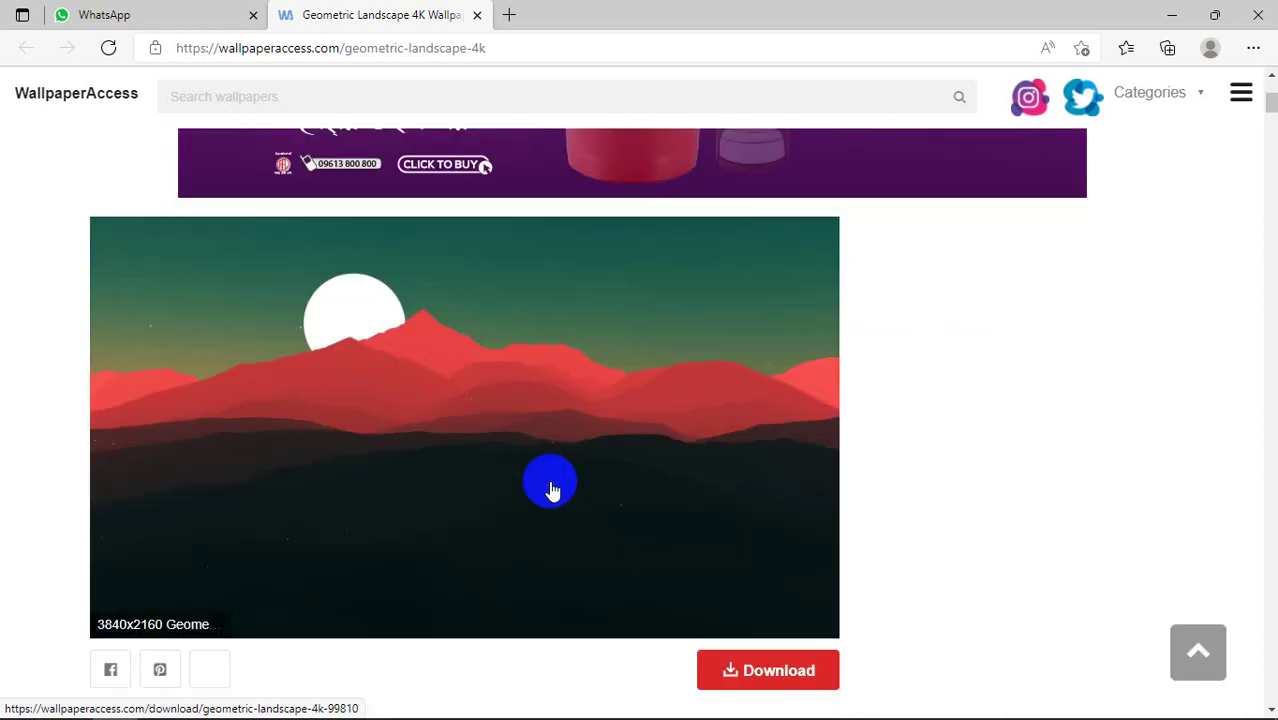
left_click(533, 424)
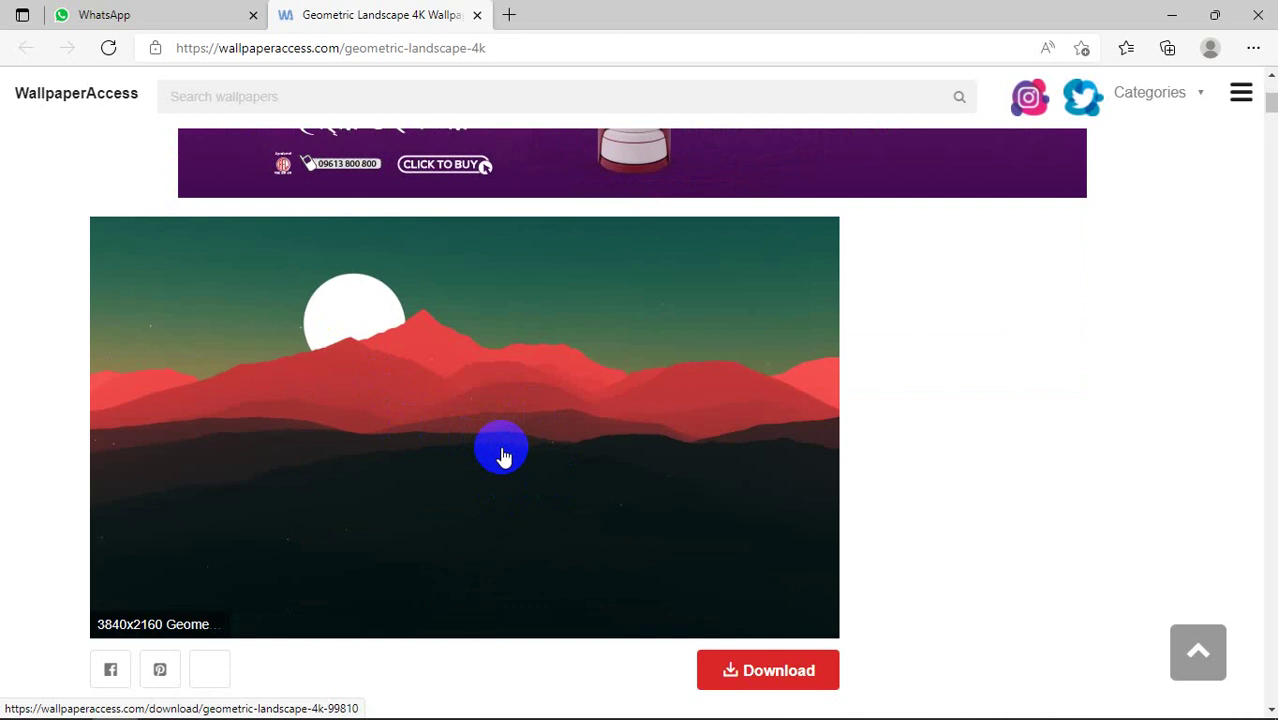
scroll(503, 456, "down", 1)
mouse_move(245, 712)
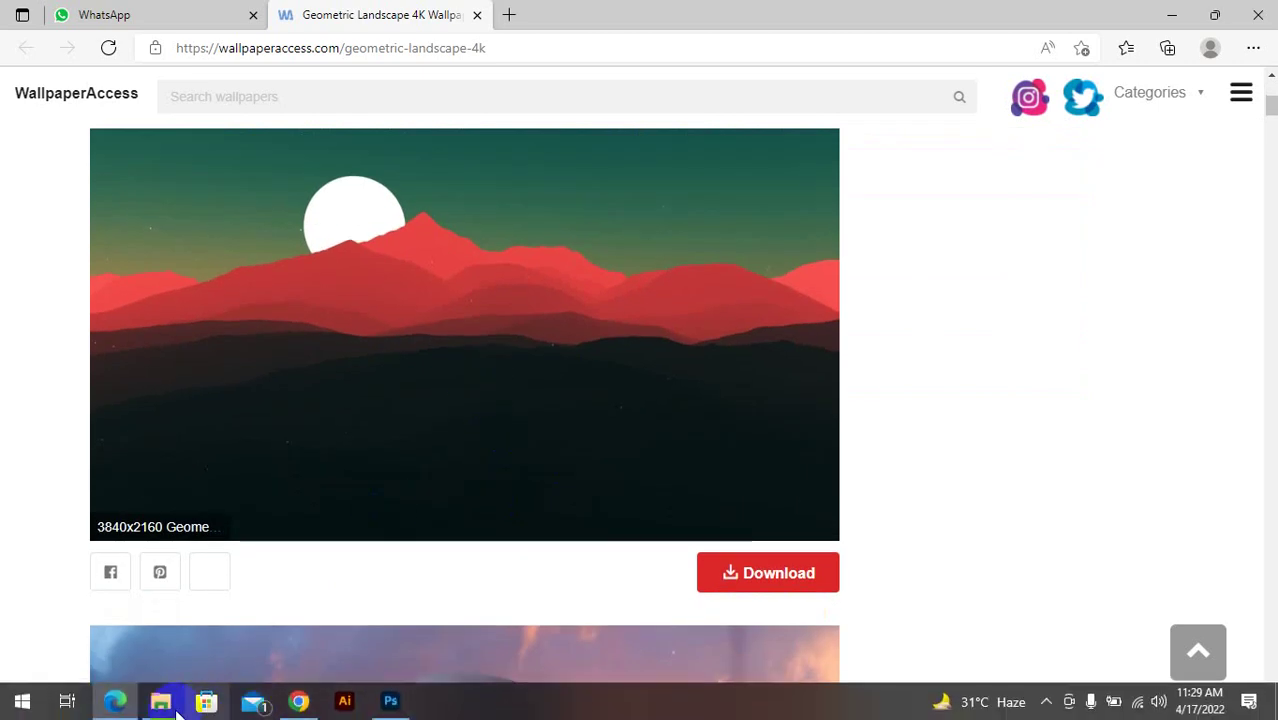
left_click(160, 700)
scroll(573, 458, "down", 10)
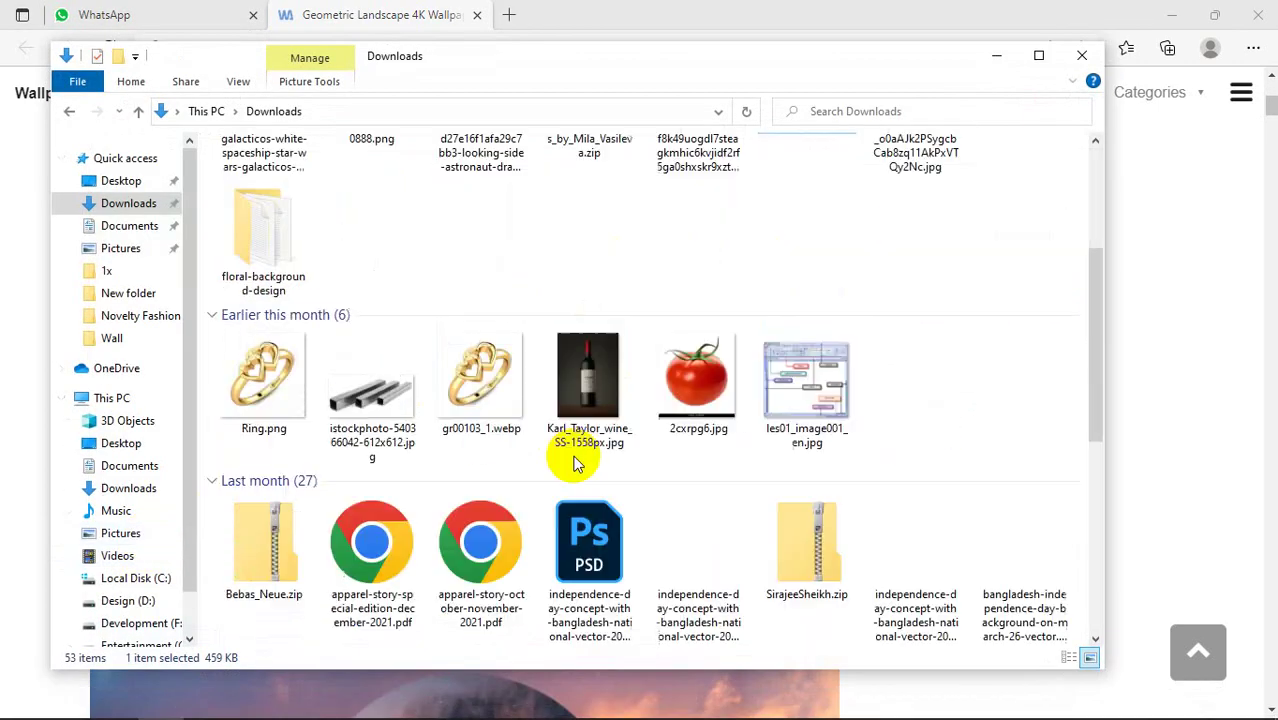
scroll(573, 458, "up", 10)
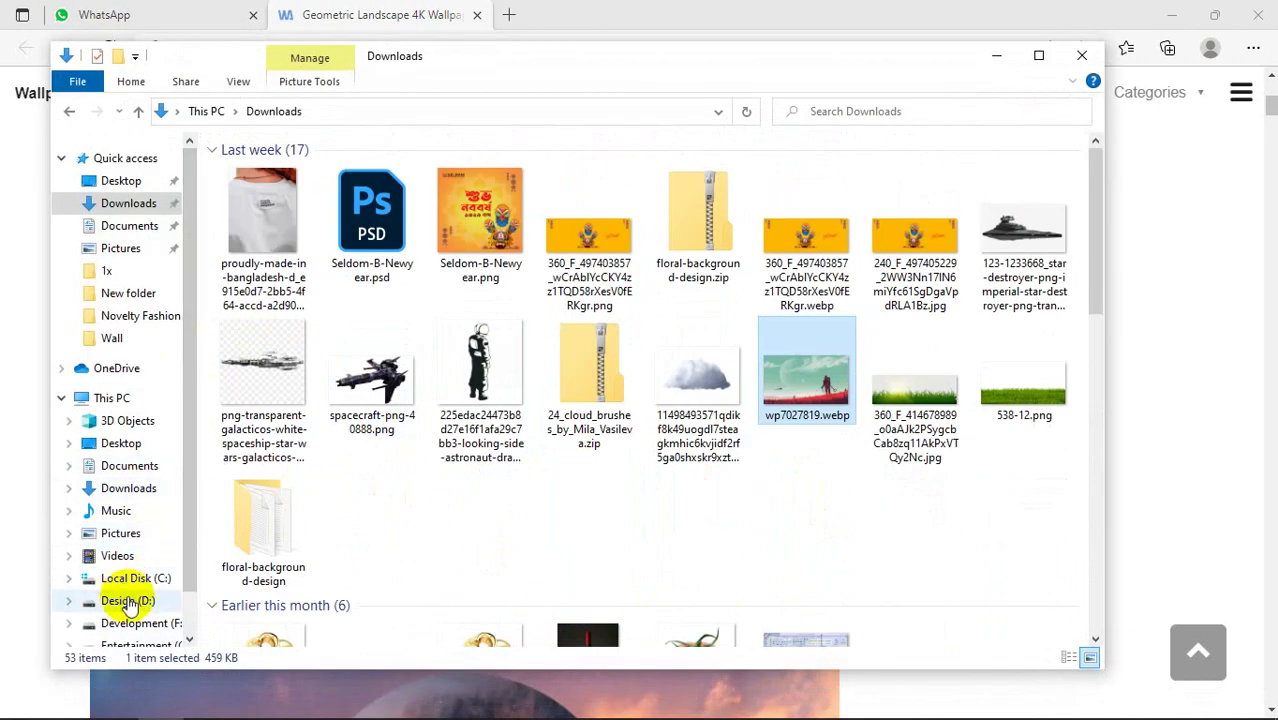
left_click(125, 600)
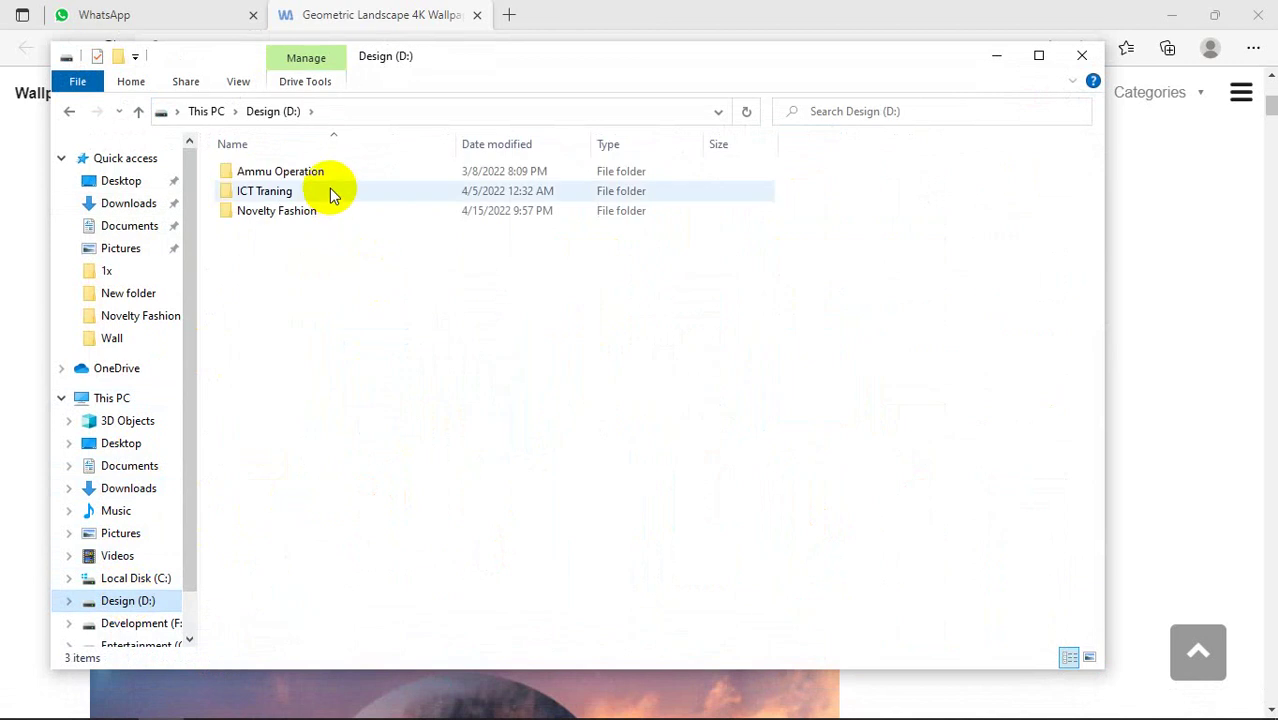
double_click(329, 189)
double_click(330, 171)
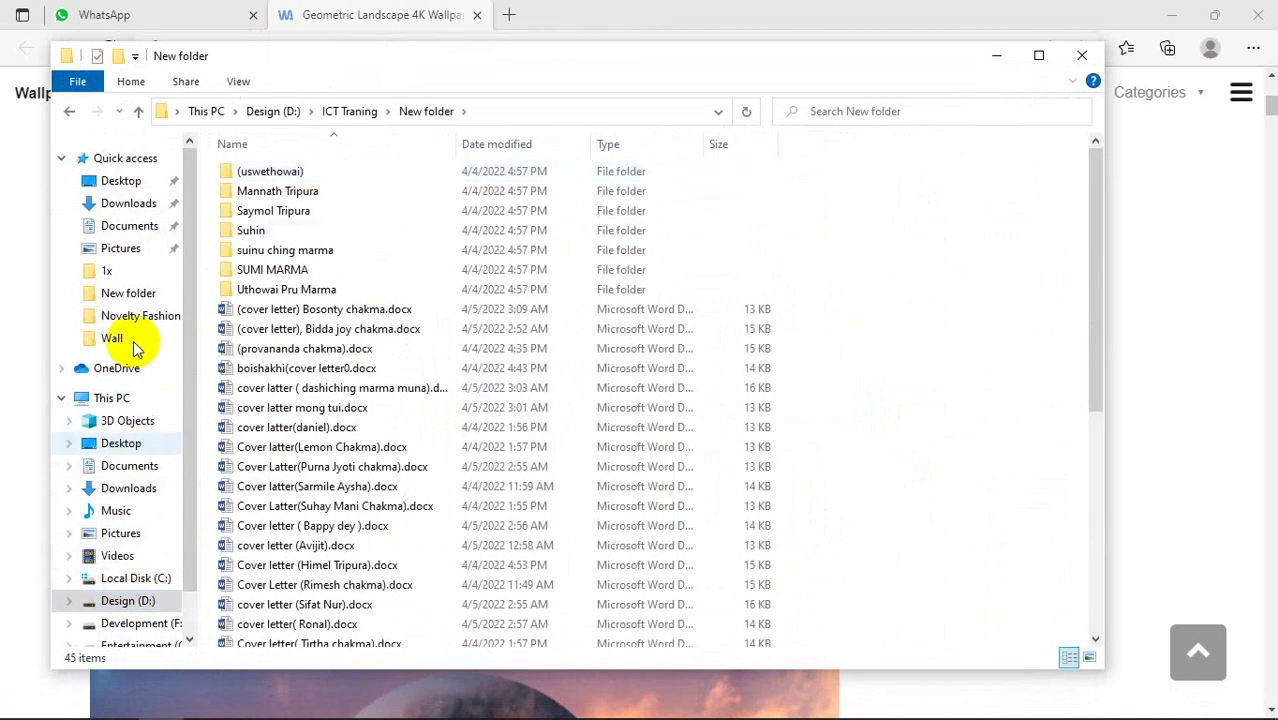
left_click(120, 183)
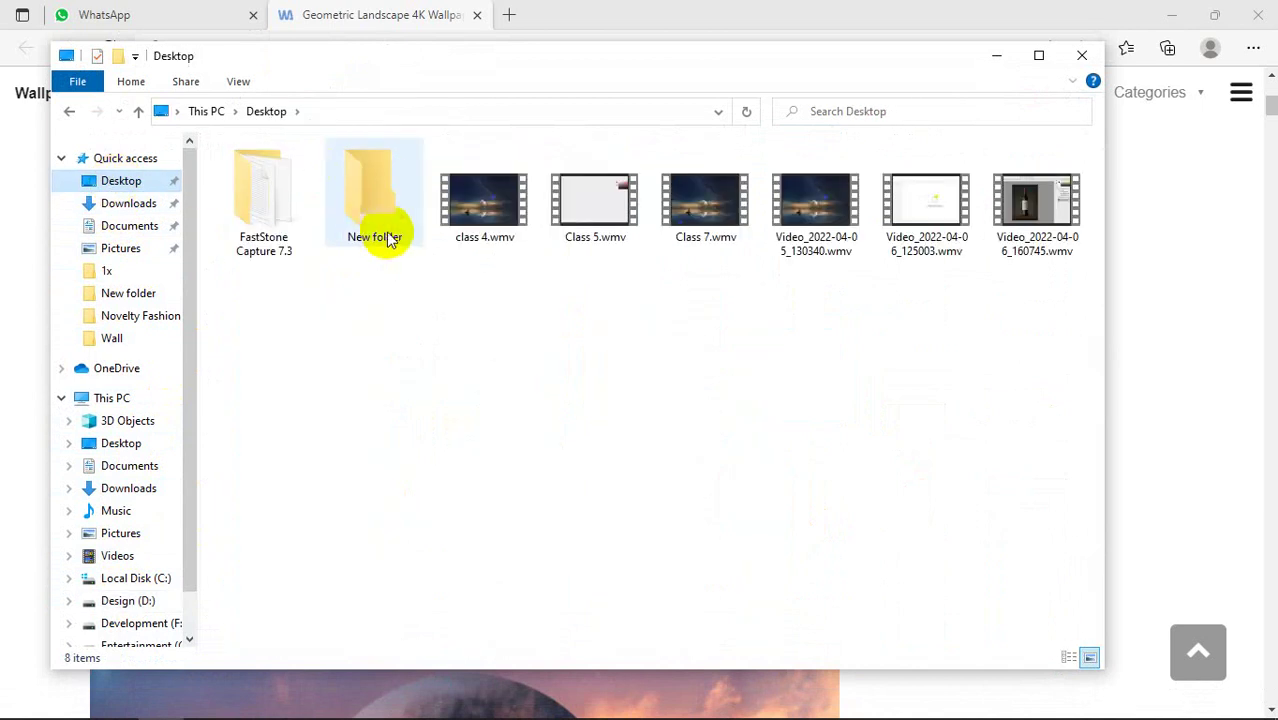
double_click(389, 236)
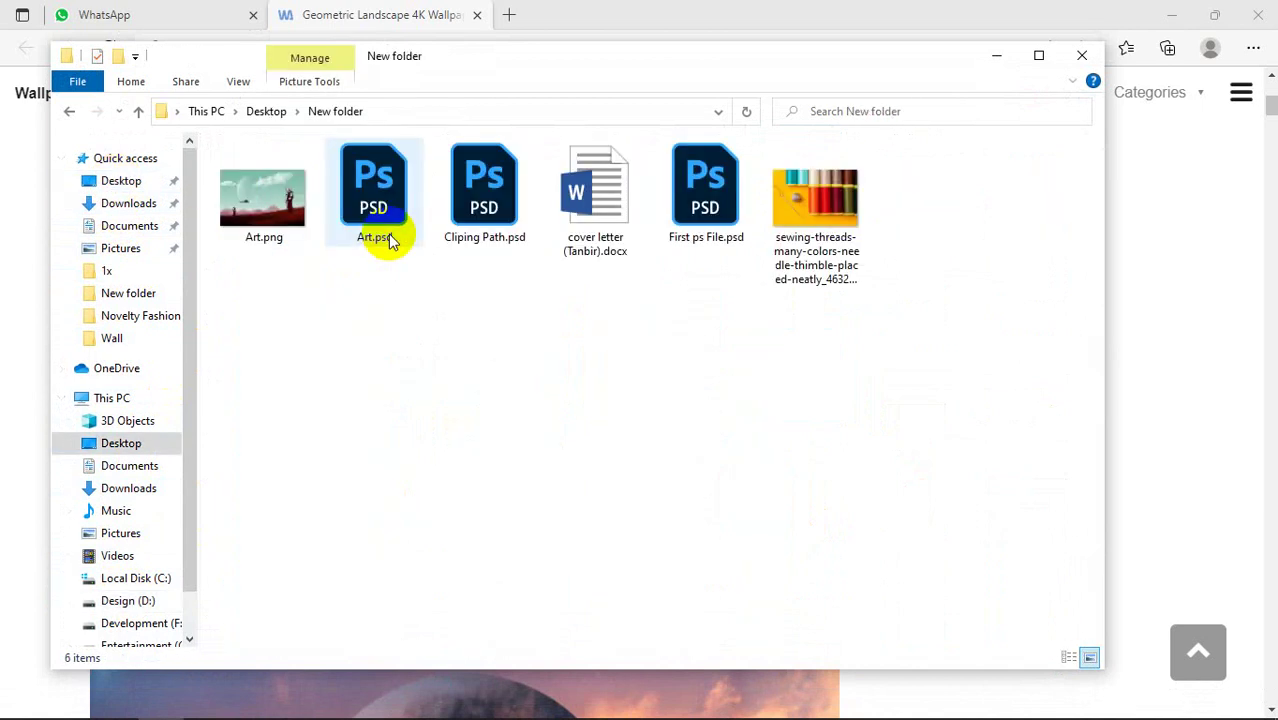
left_click(70, 112)
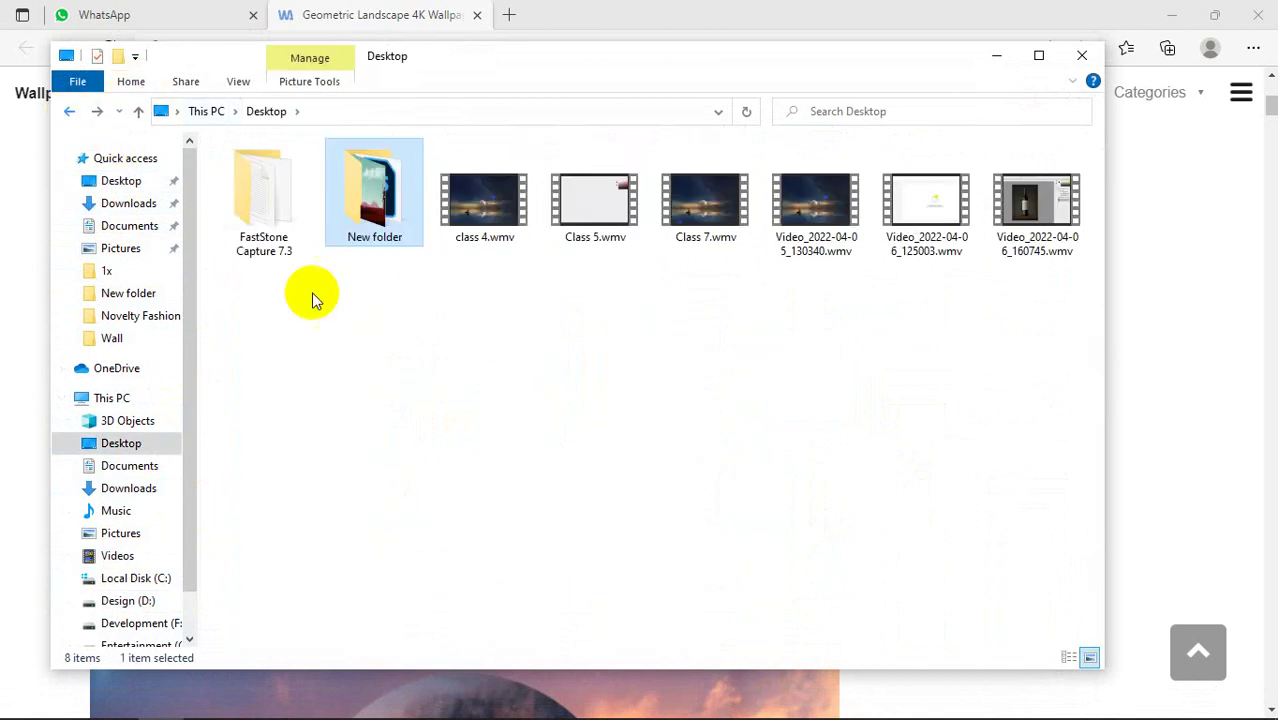
left_click(996, 55)
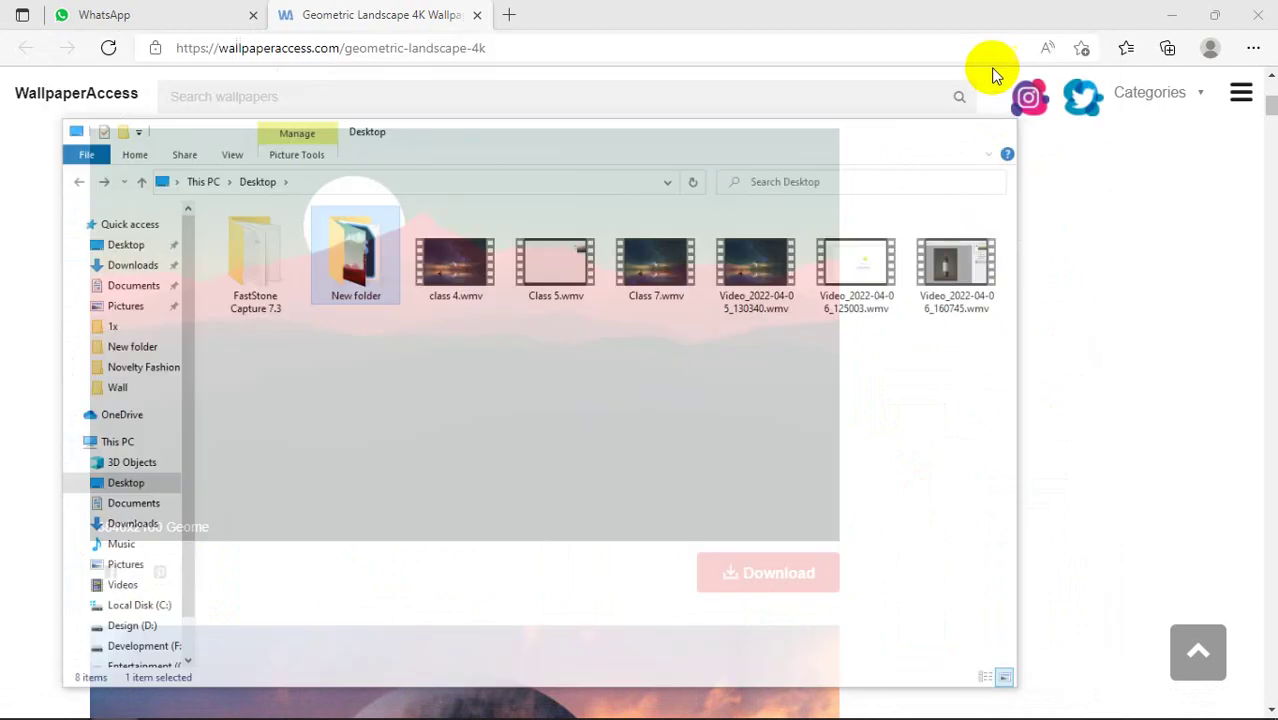
- Open the Download wallpaper dialog for the red-mountain wallpaper, reopening it after closing twice
left_click(808, 585)
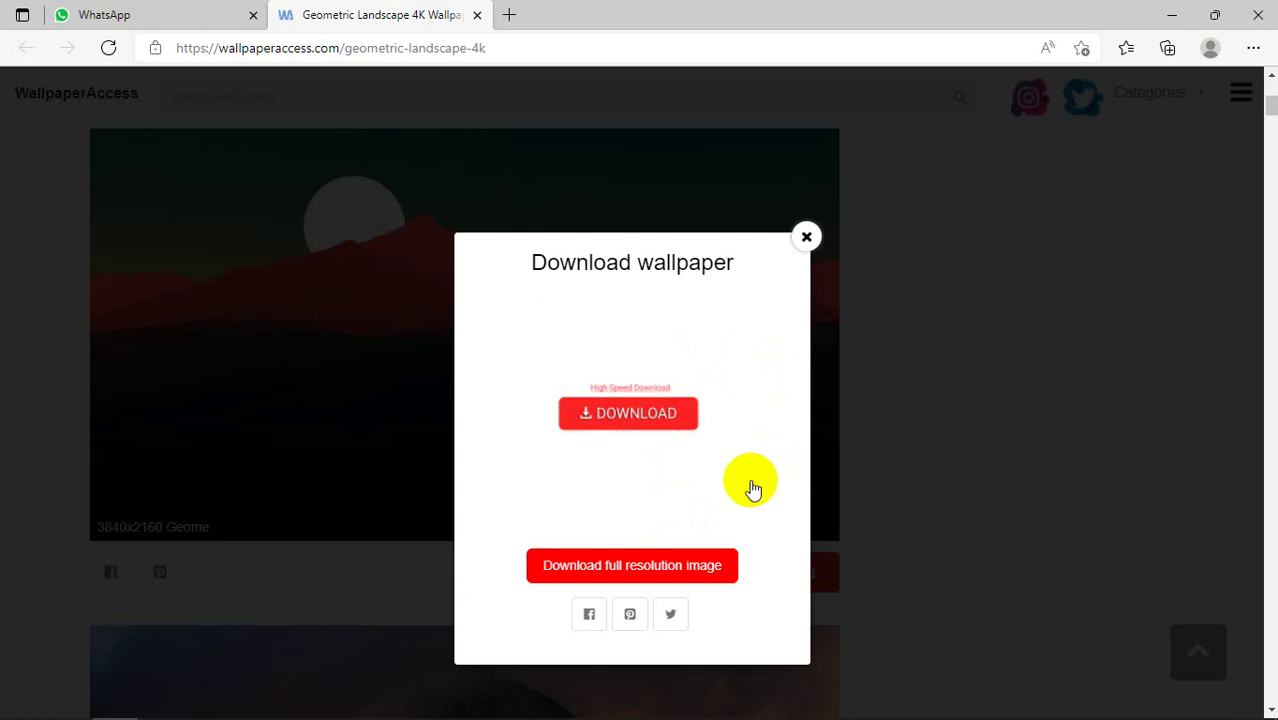
left_click(806, 236)
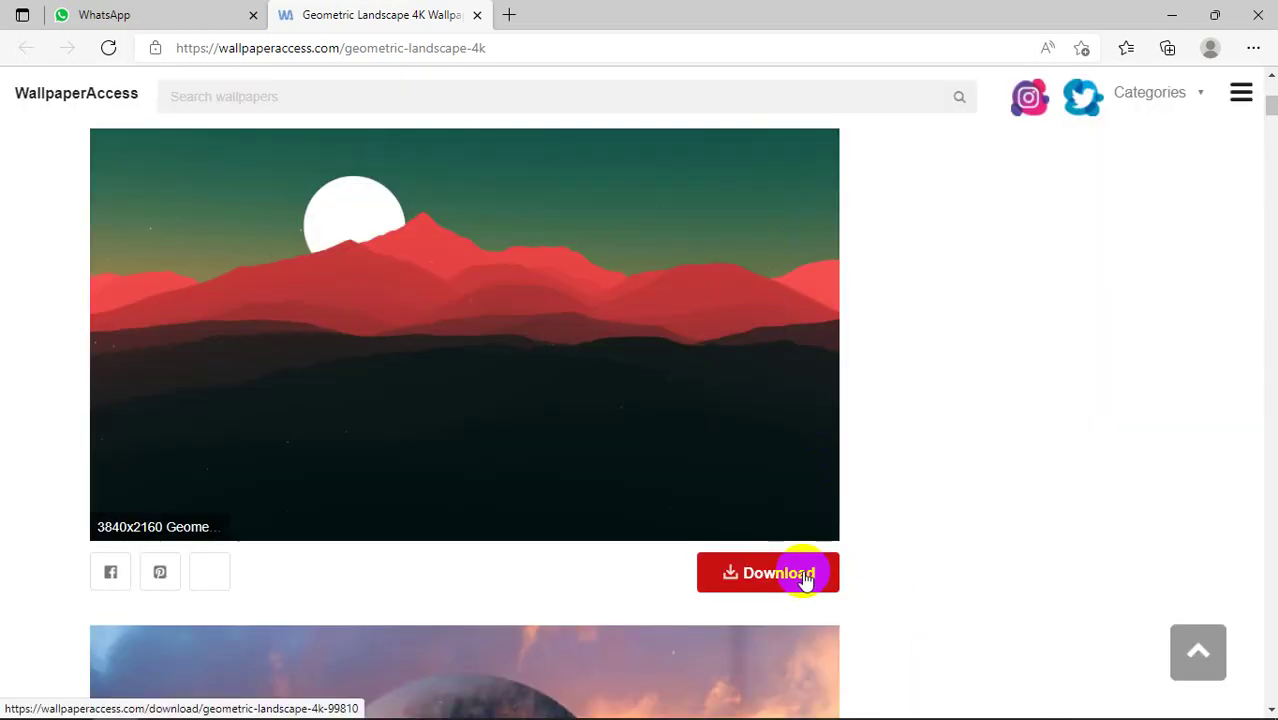
left_click(806, 578)
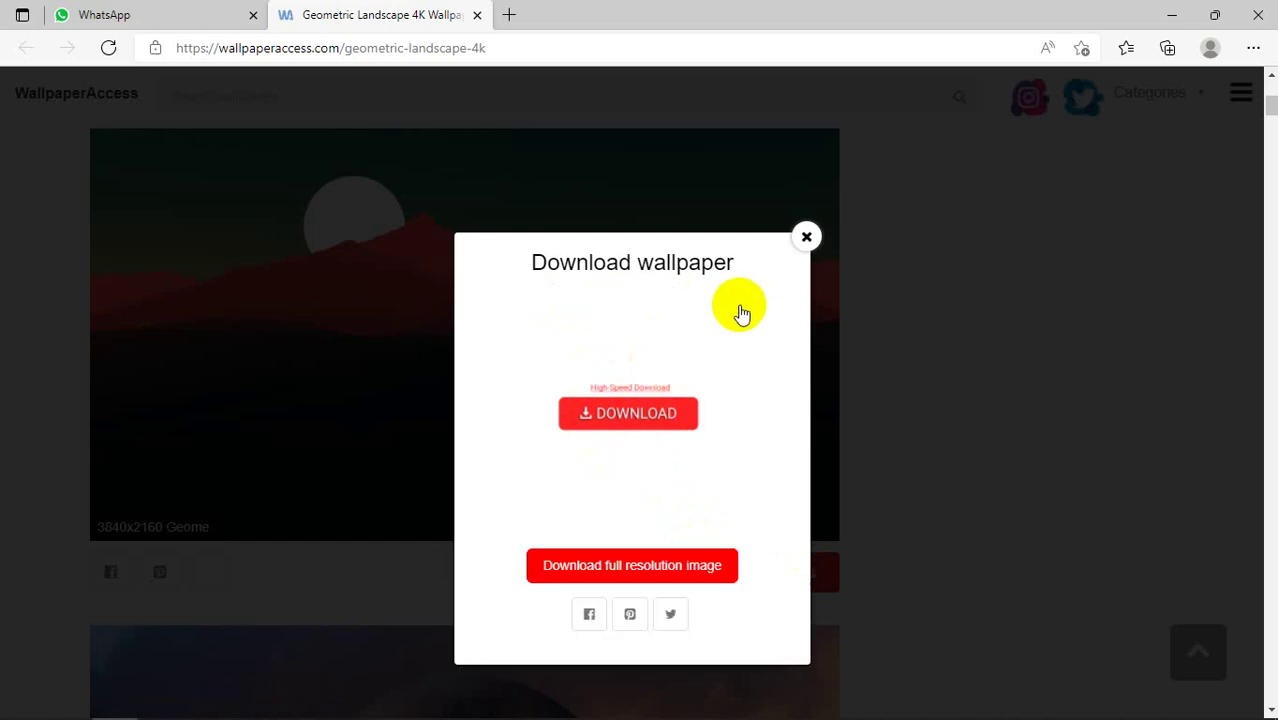
left_click(806, 237)
left_click(800, 566)
- Try the high-speed download button and close the ad page it opens
left_click(598, 561)
left_click(683, 420)
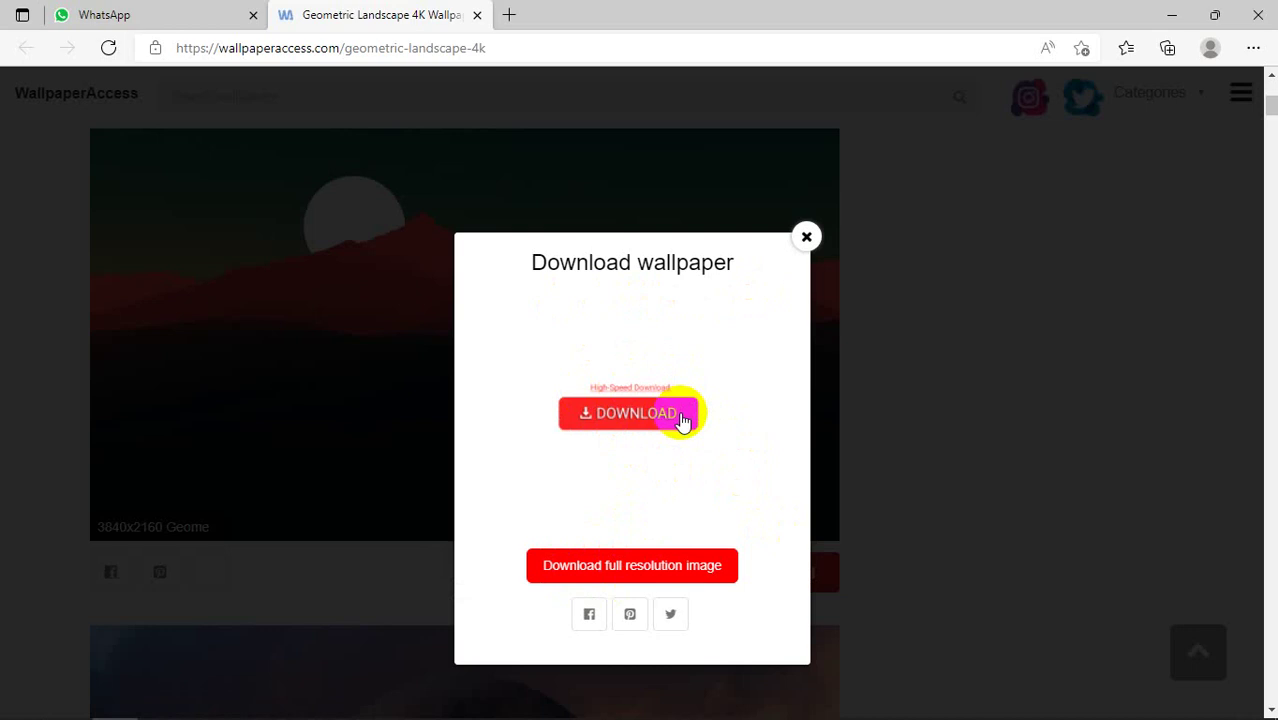
left_click(629, 421)
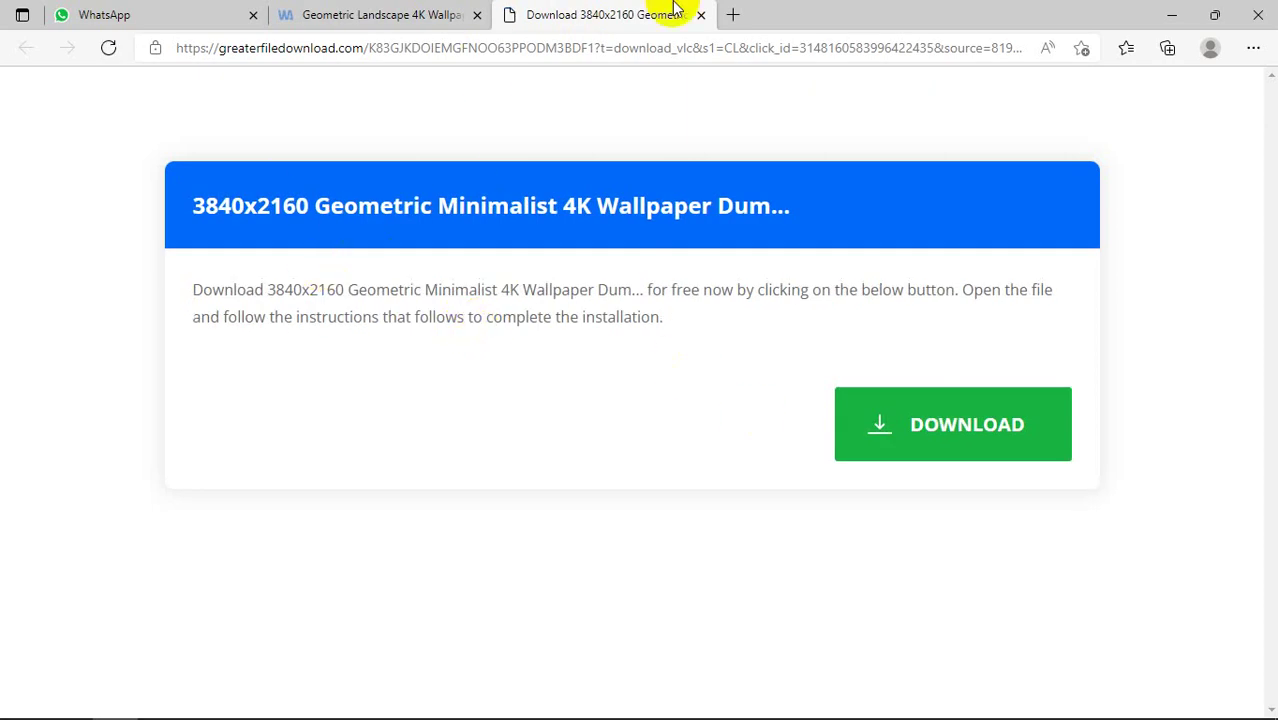
left_click(701, 14)
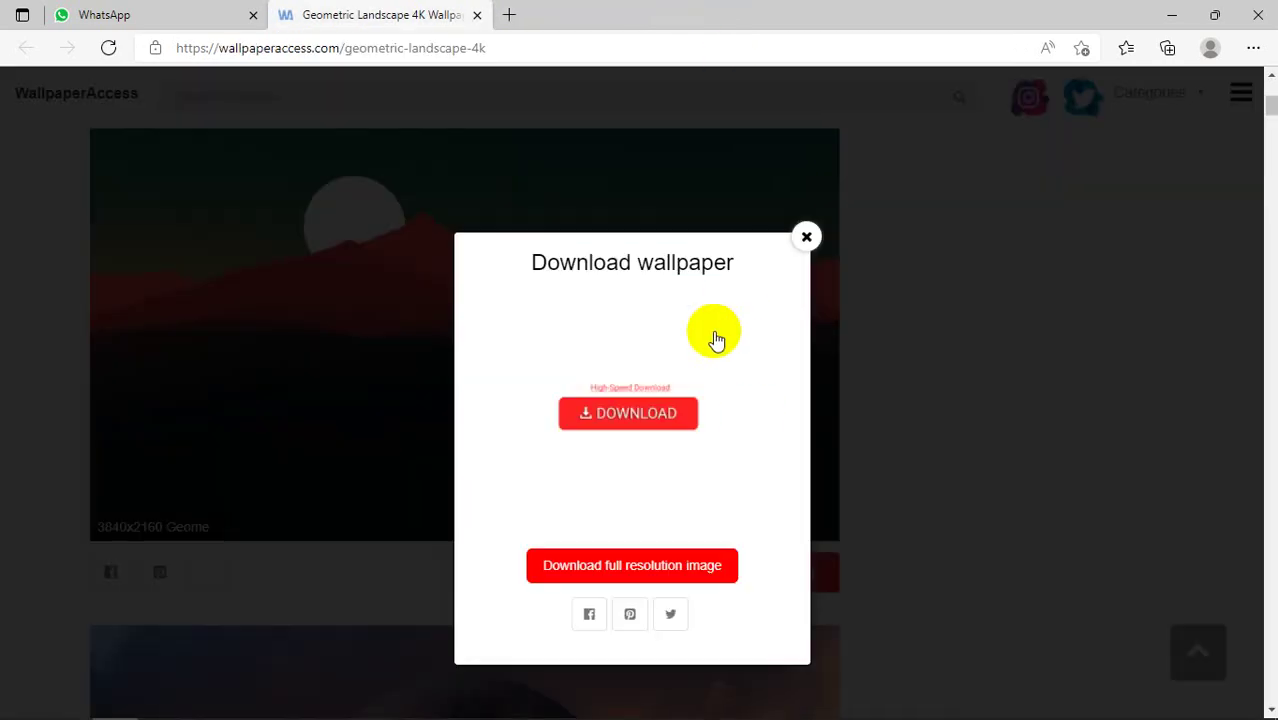
- Request 'Download full resolution image' repeatedly until the wallpaper download starts
left_click(558, 567)
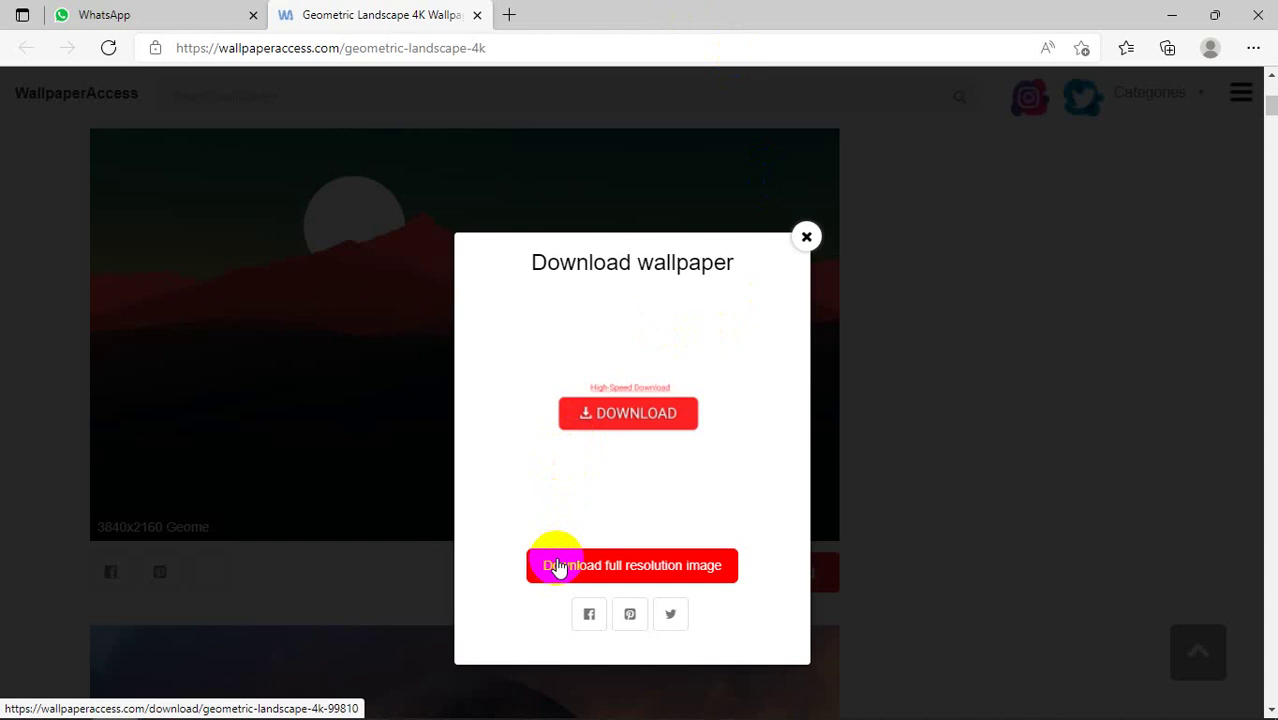
left_click(557, 421)
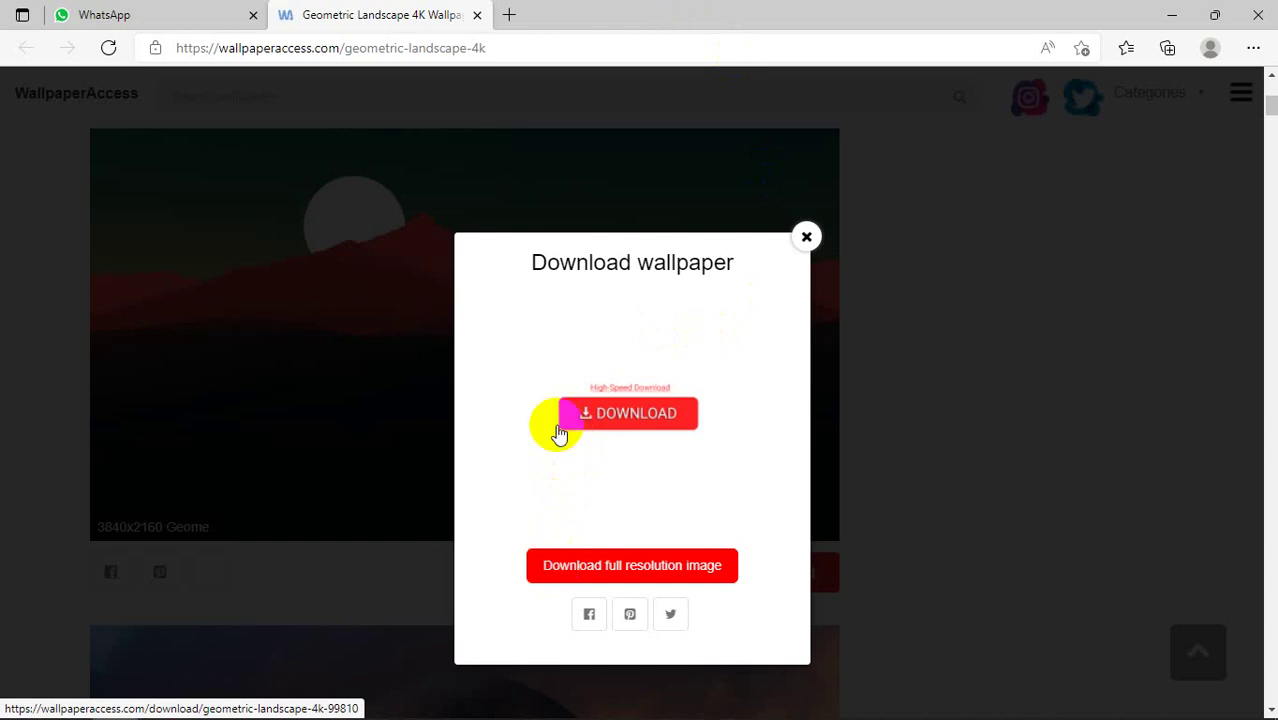
left_click(604, 585)
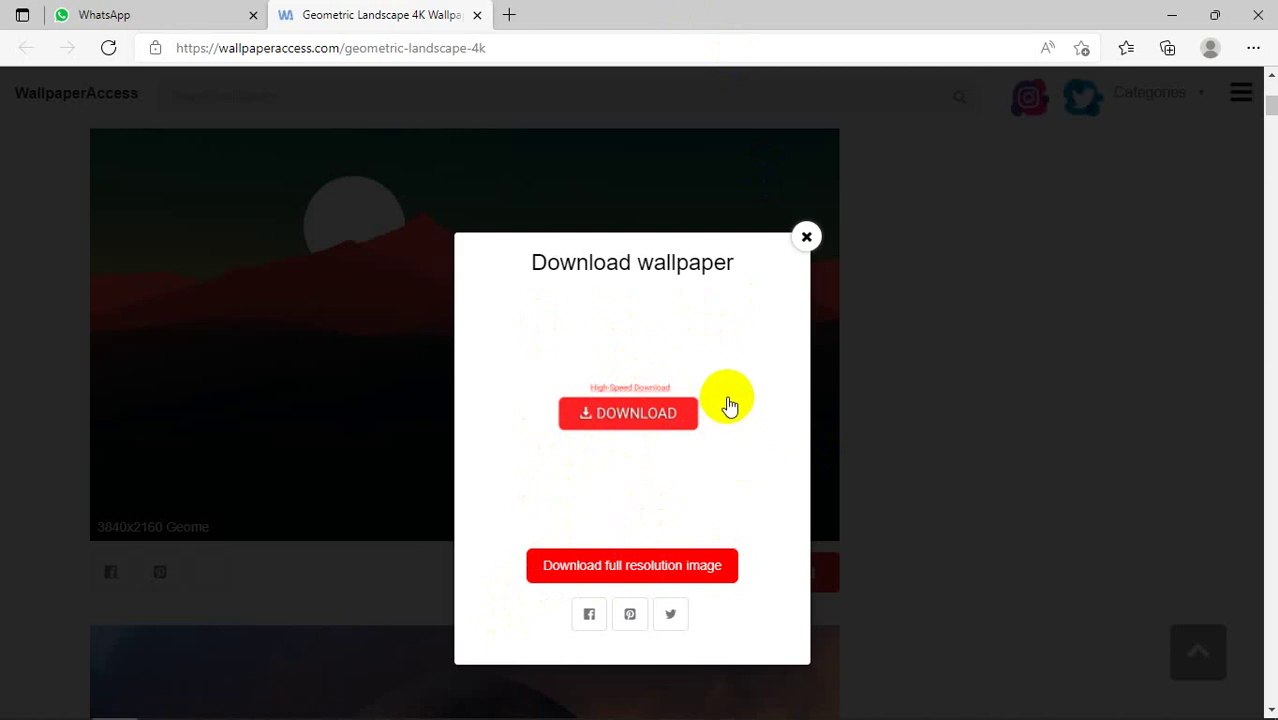
left_click(574, 567)
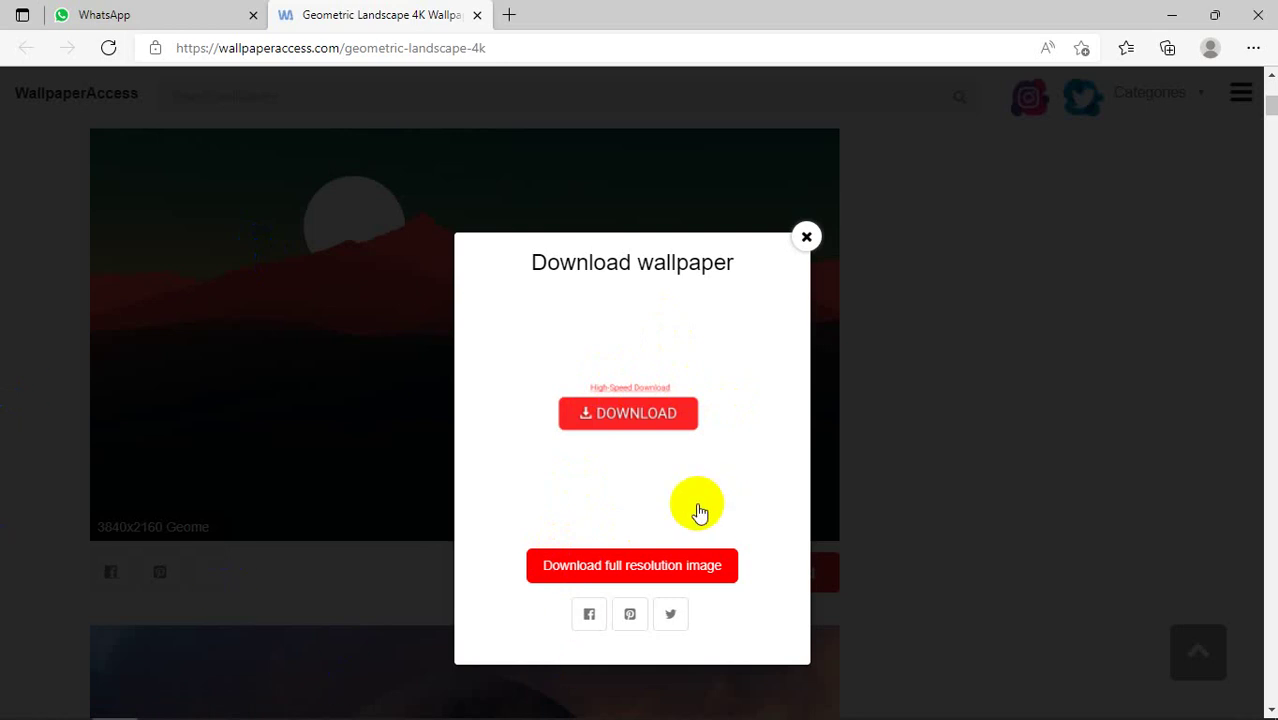
left_click(620, 586)
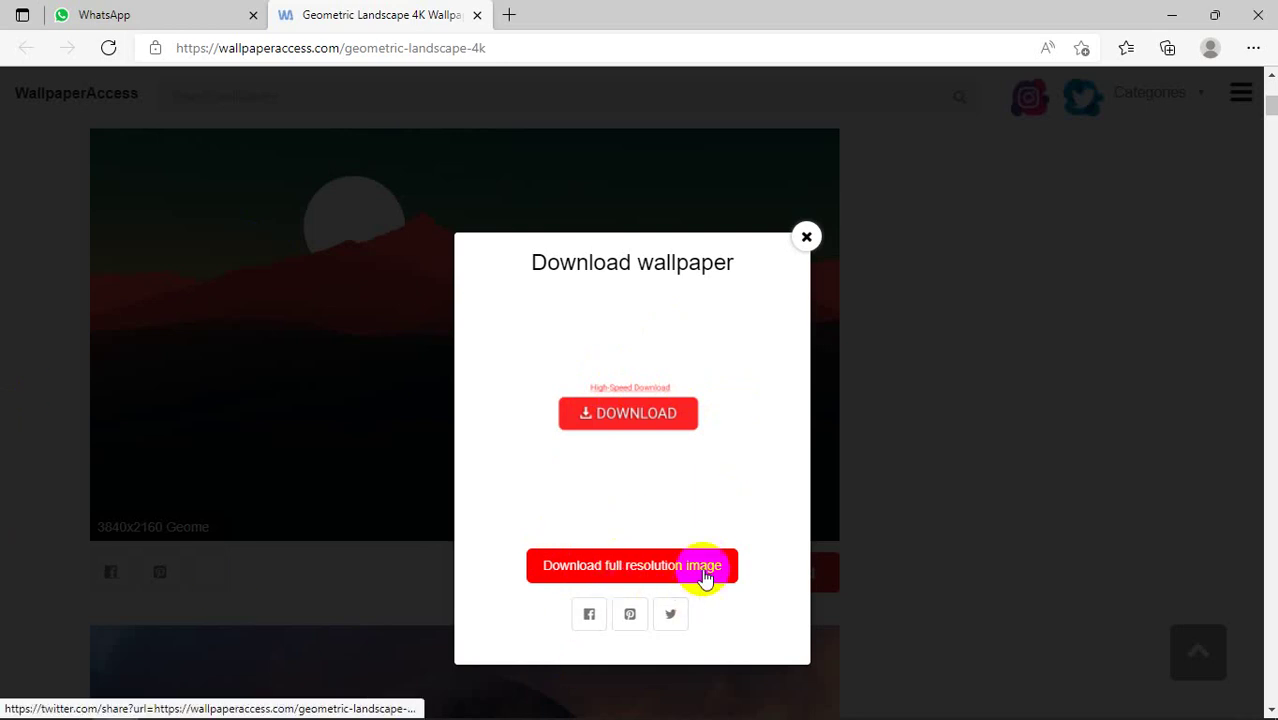
left_click(585, 561)
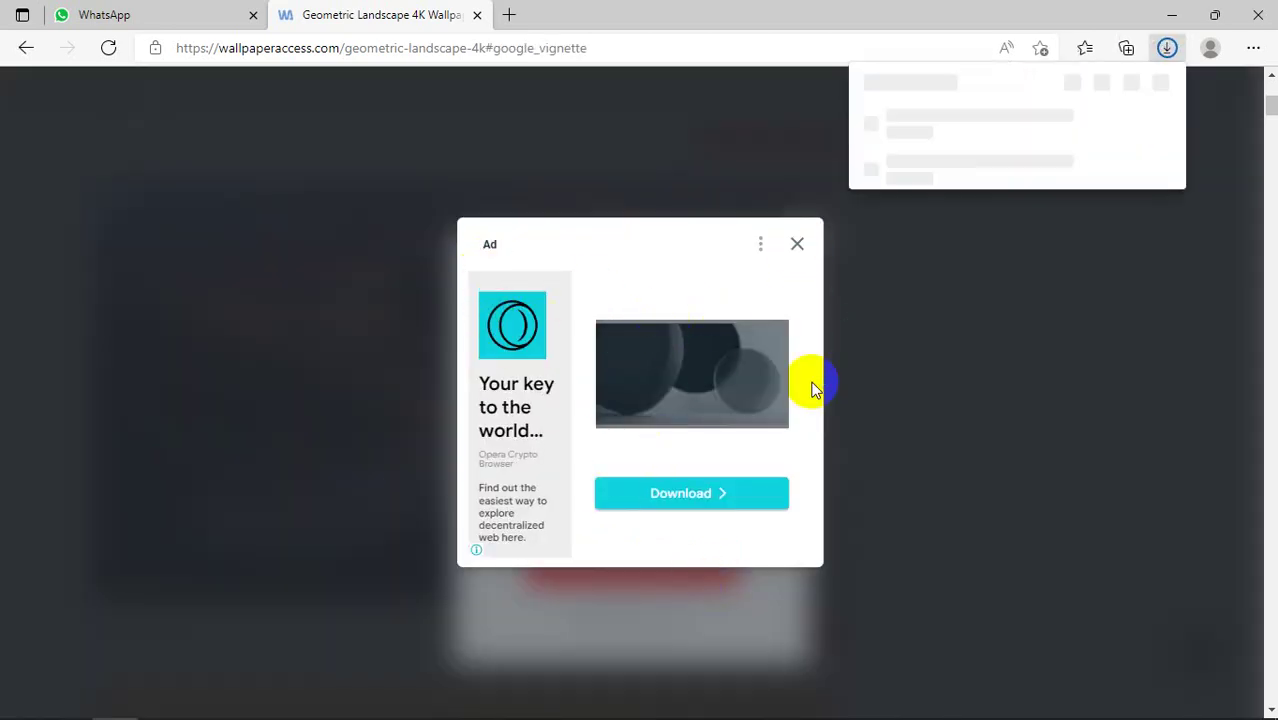
- Dismiss the ad, confirm 99810.jpg in Downloads, then close Explorer and the wallpaper tab
left_click(899, 265)
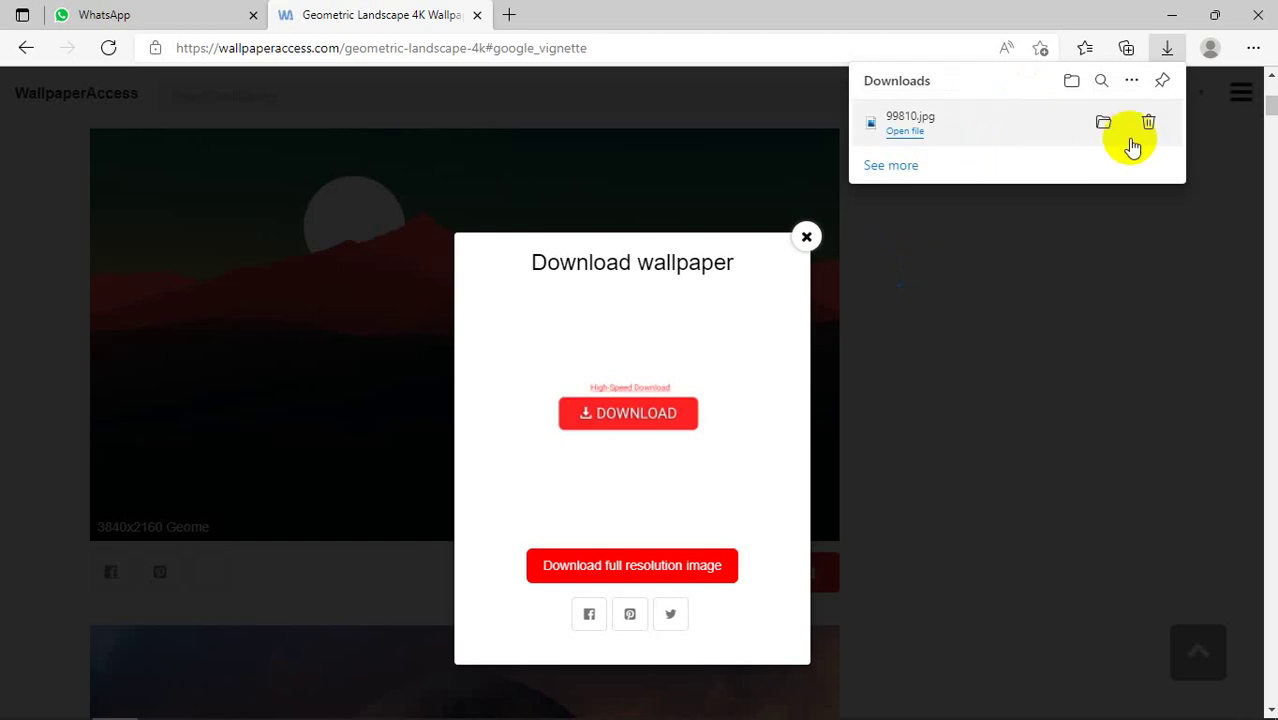
left_click(1104, 127)
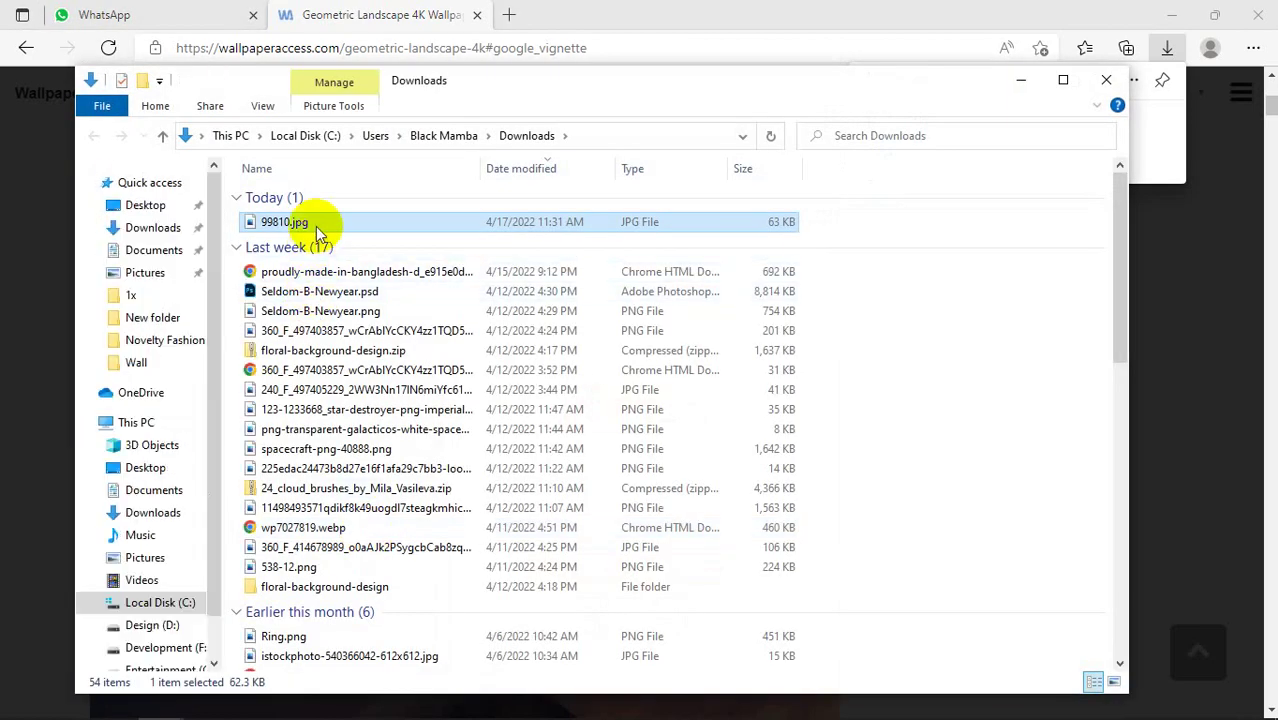
left_click(1104, 80)
left_click(477, 14)
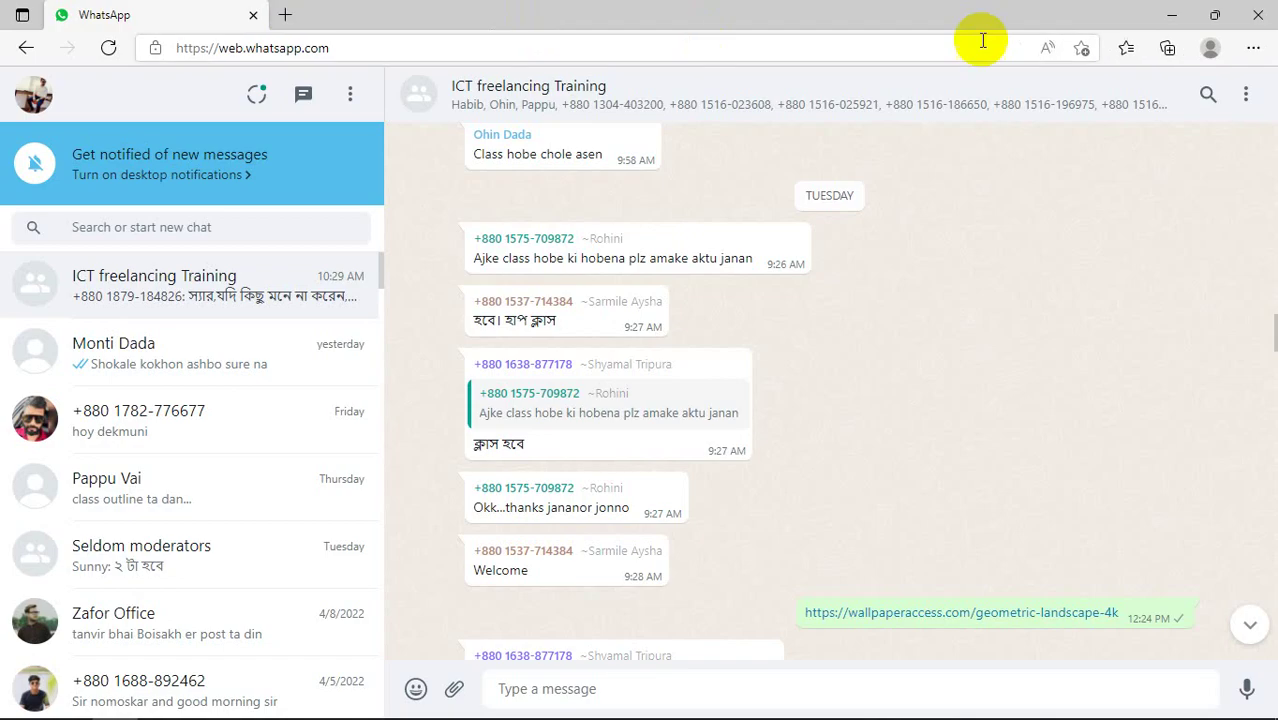
- Close Edge and scroll further through Chrome's 'digital art image' results
left_click(1258, 15)
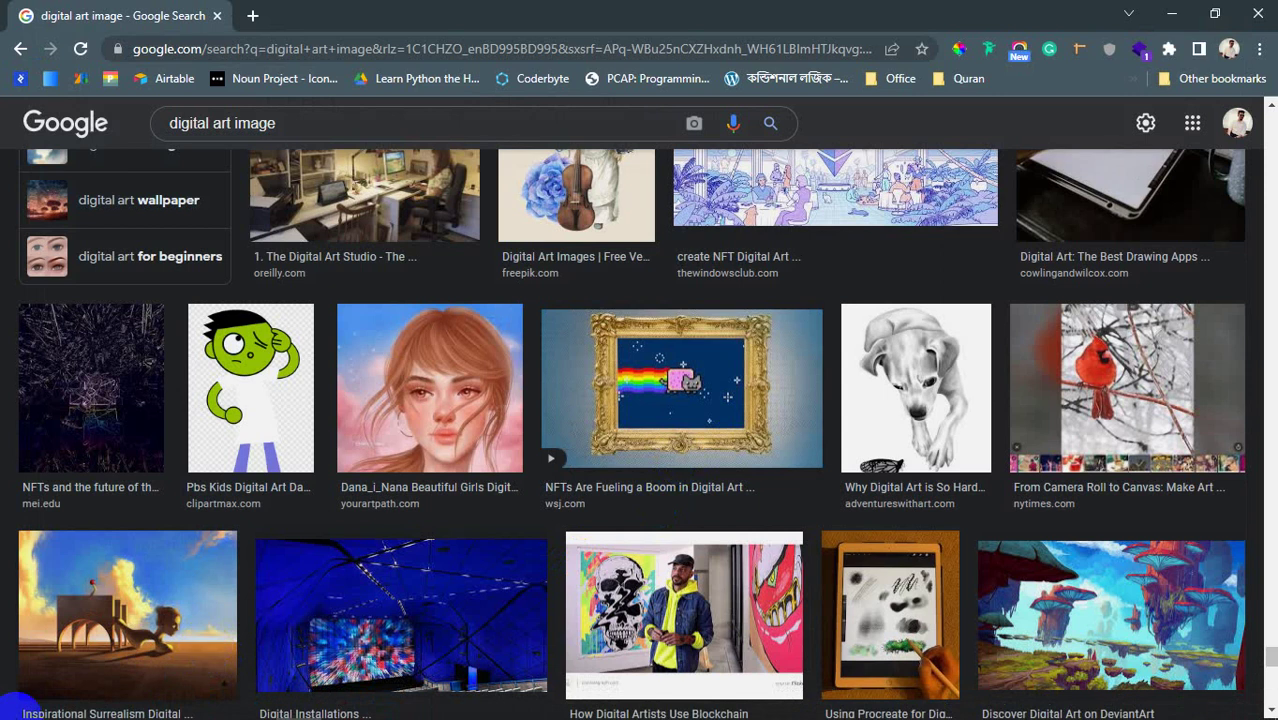
scroll(370, 532, "down", 3)
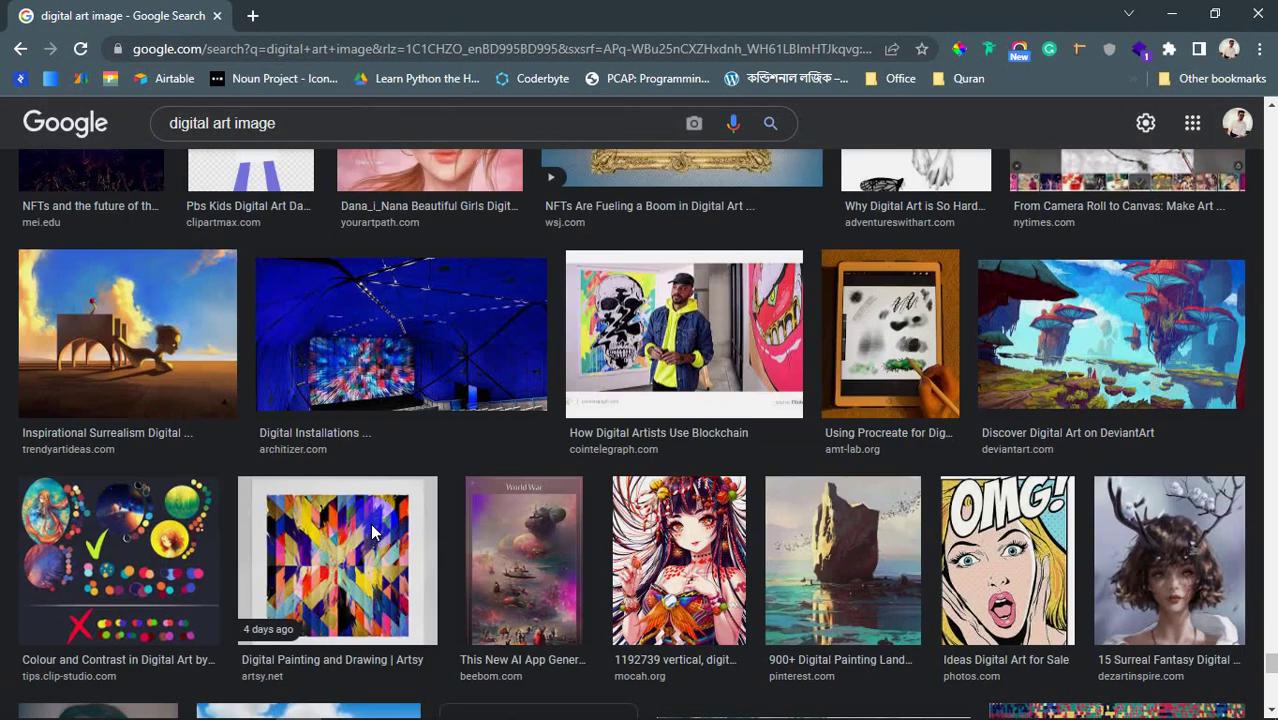
scroll(380, 534, "down", 5)
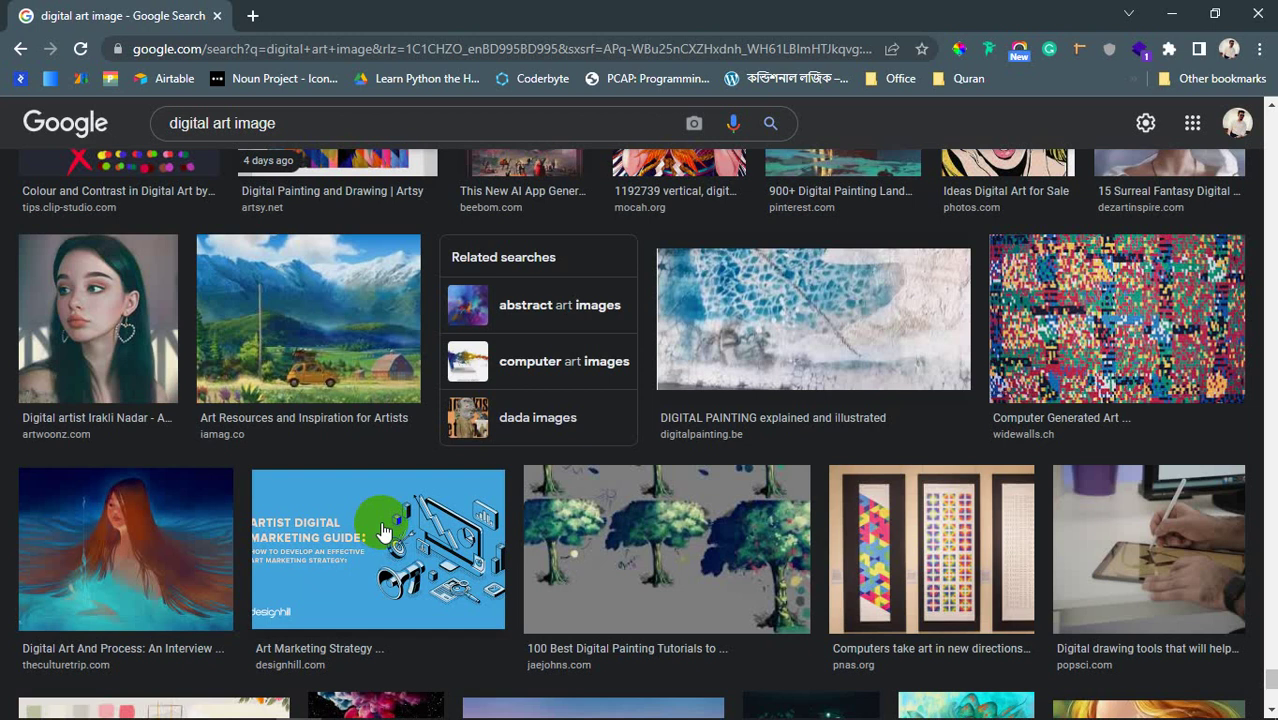
scroll(405, 526, "down", 3)
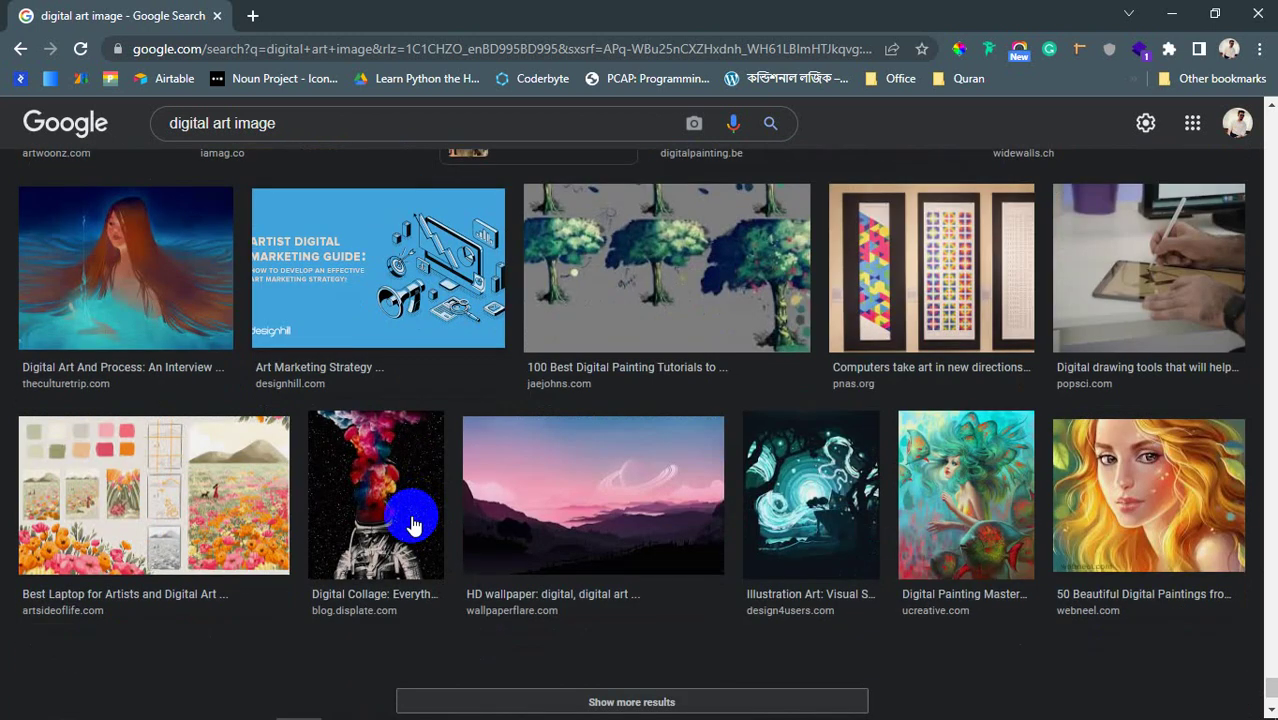
- Minimise Chrome, open Downloads in File Explorer, move it down, and select 99810.jpg
left_click(1171, 12)
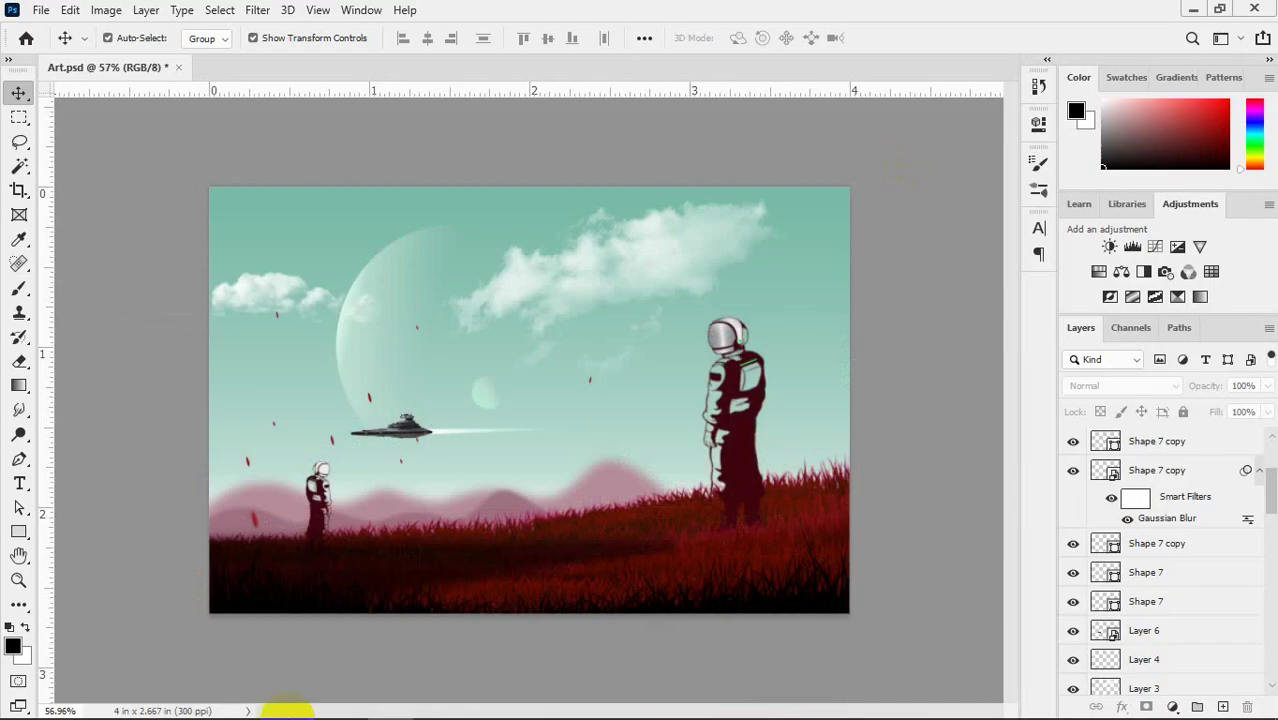
left_click(158, 706)
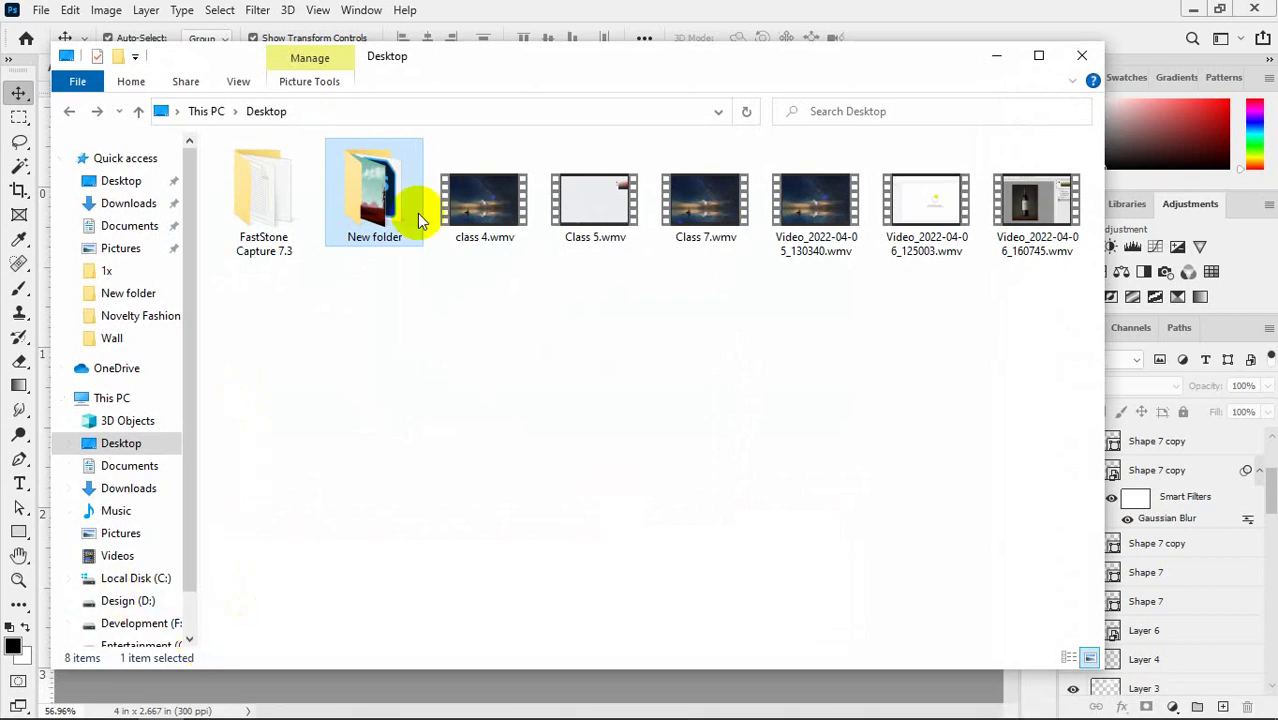
left_click(128, 203)
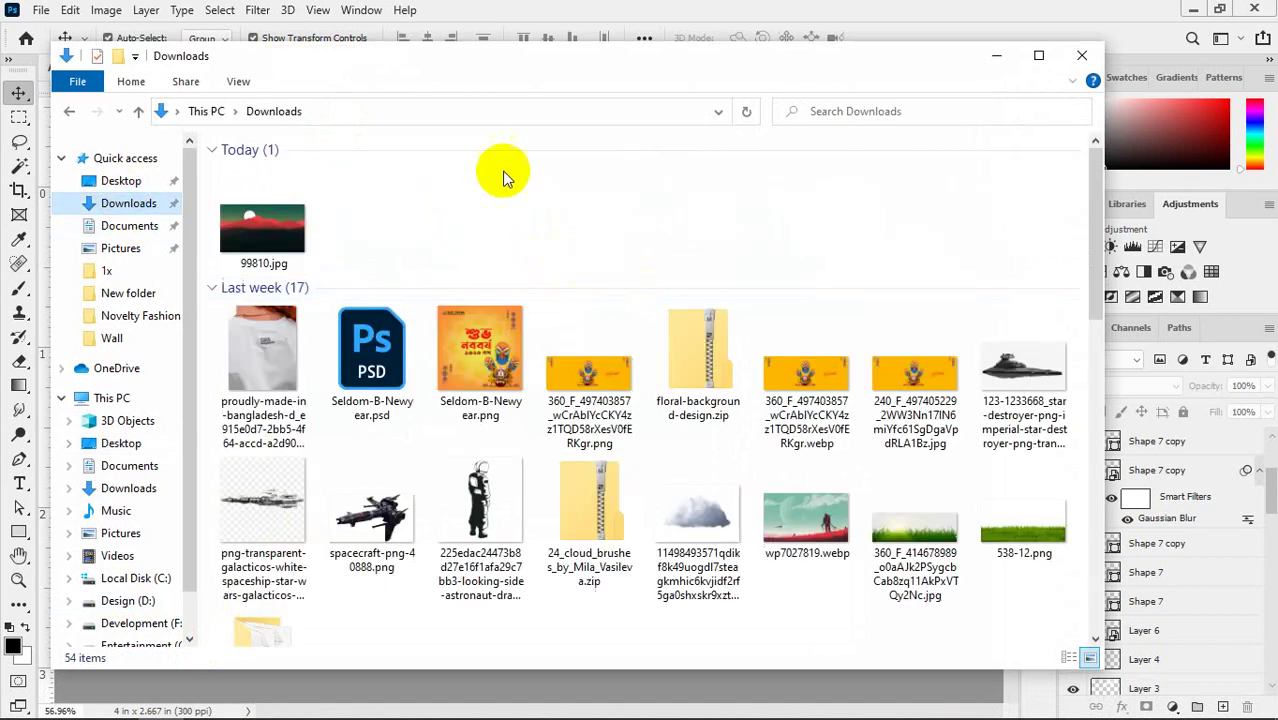
left_click_drag(465, 50, 476, 345)
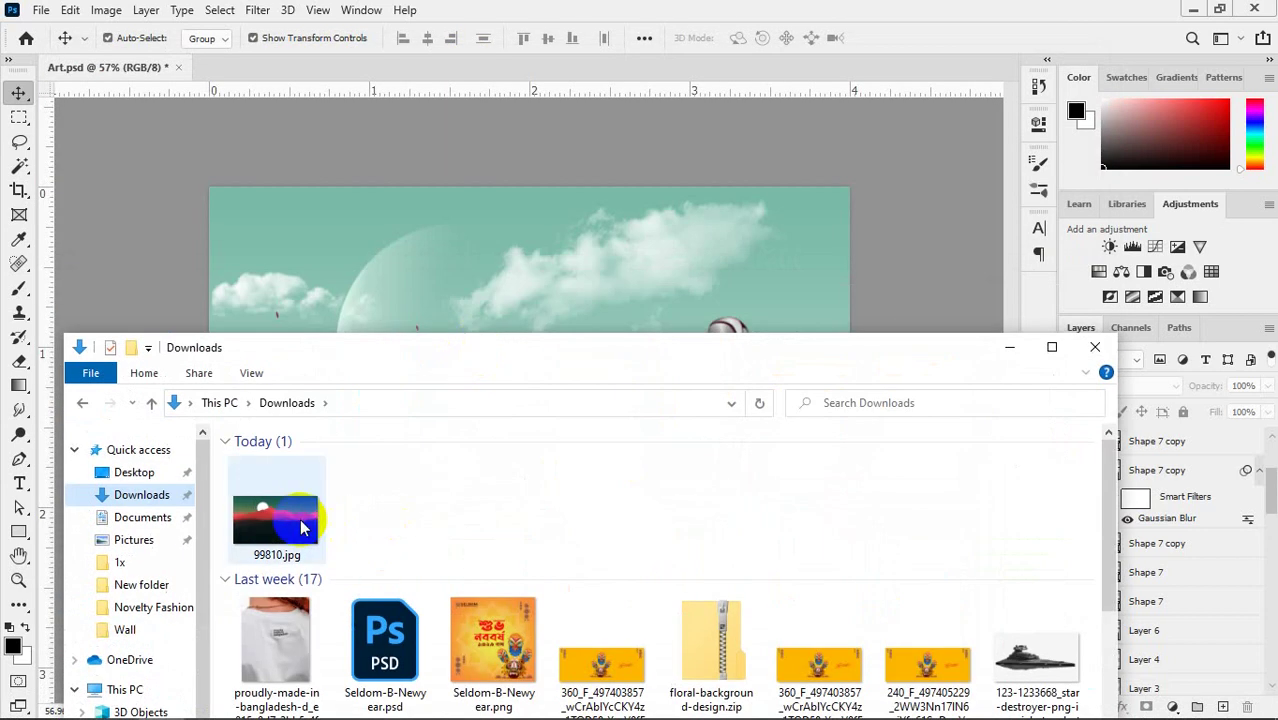
mouse_move(302, 527)
left_mouse_down()
mouse_move(422, 537)
mouse_move(298, 522)
mouse_move(537, 712)
mouse_move(291, 522)
mouse_move(434, 502)
mouse_move(288, 515)
left_mouse_up()
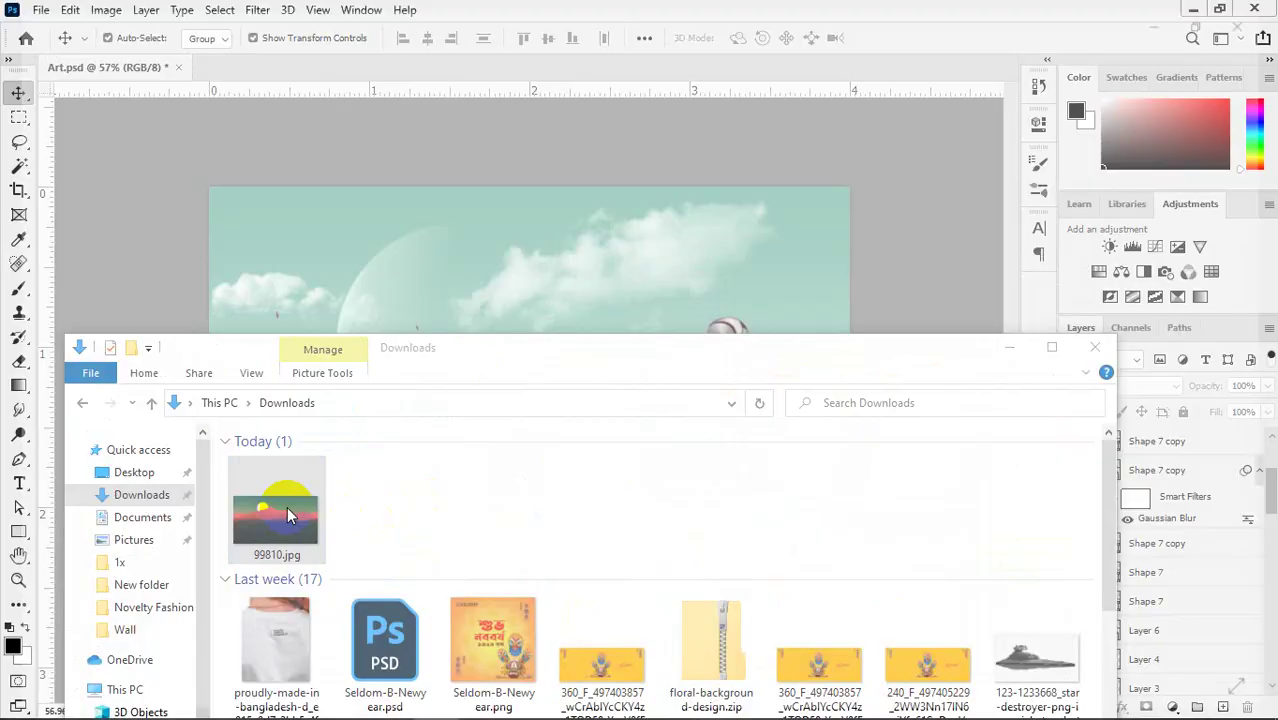
- View 99810.jpg in Photos, step to the next photo and back, then minimise Photos
double_click(288, 515)
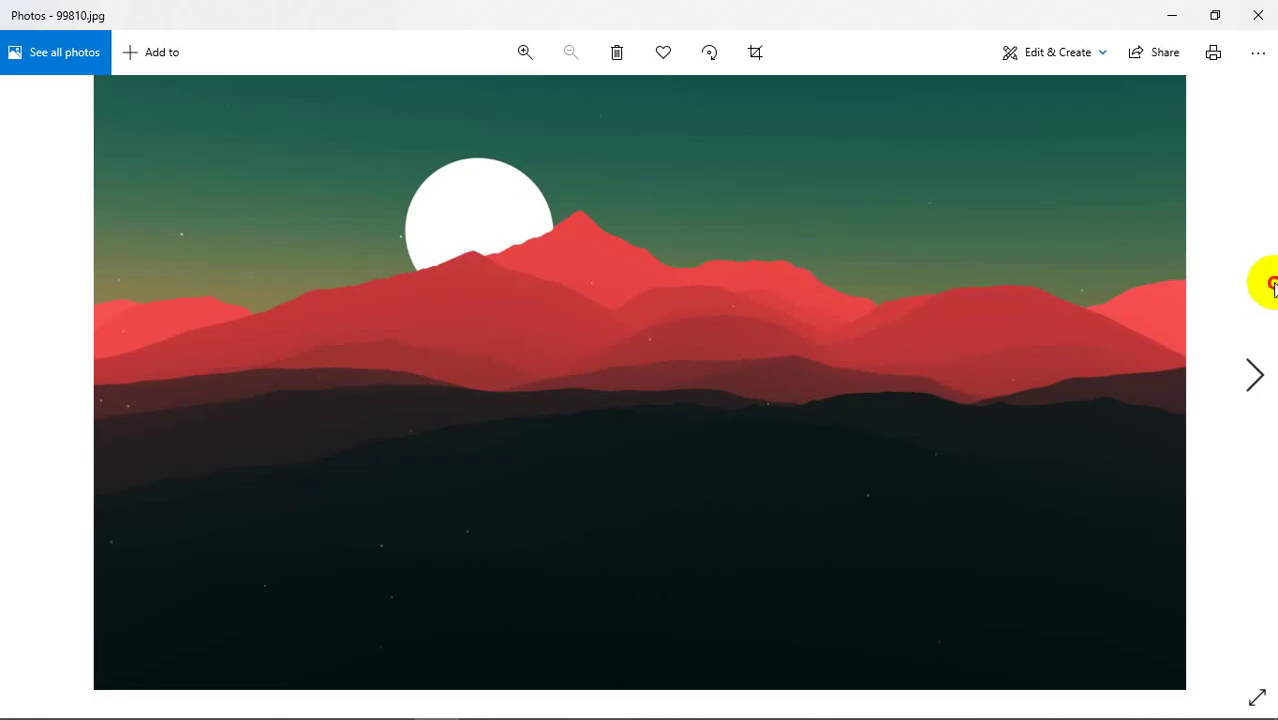
left_click(1254, 373)
left_click(24, 383)
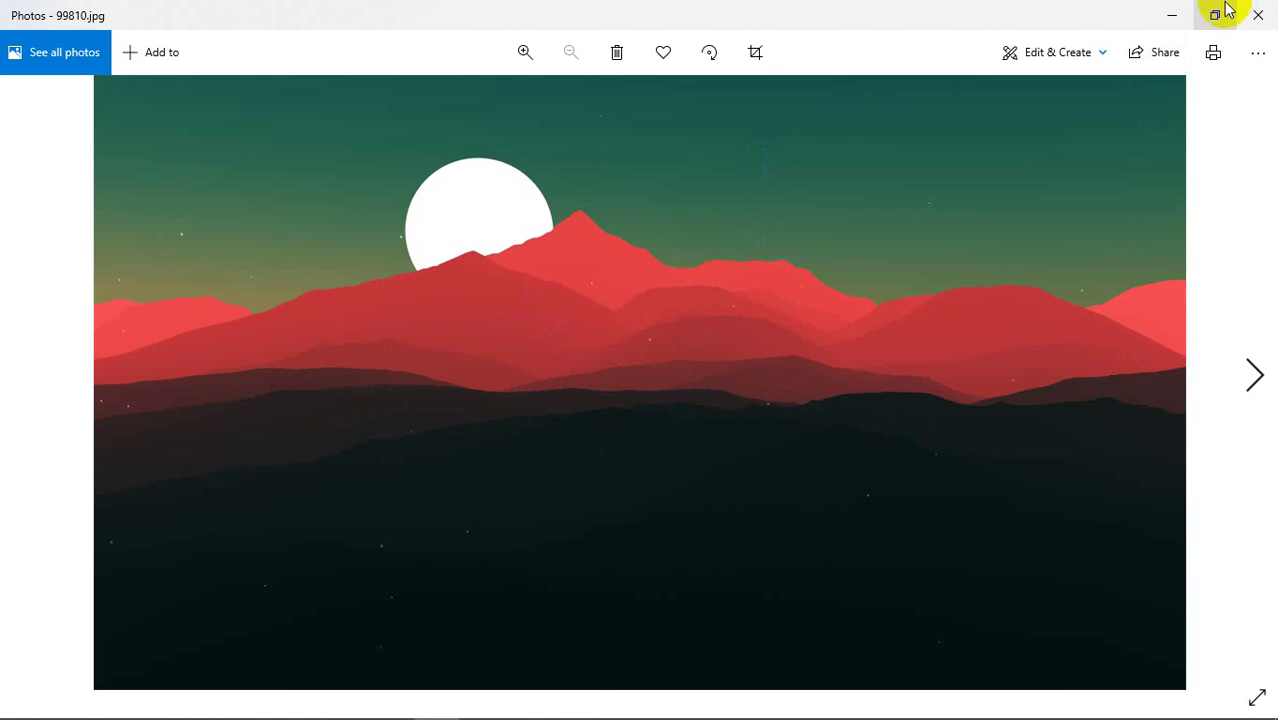
left_click(490, 384)
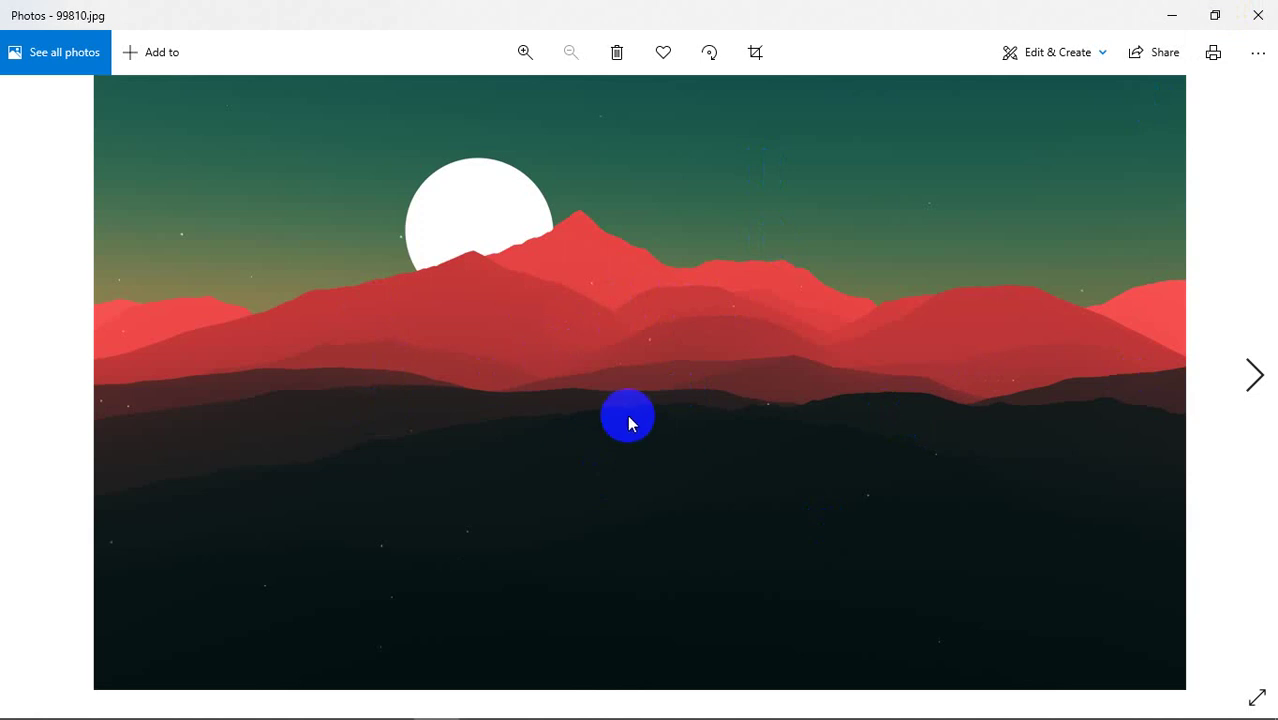
left_click(1163, 10)
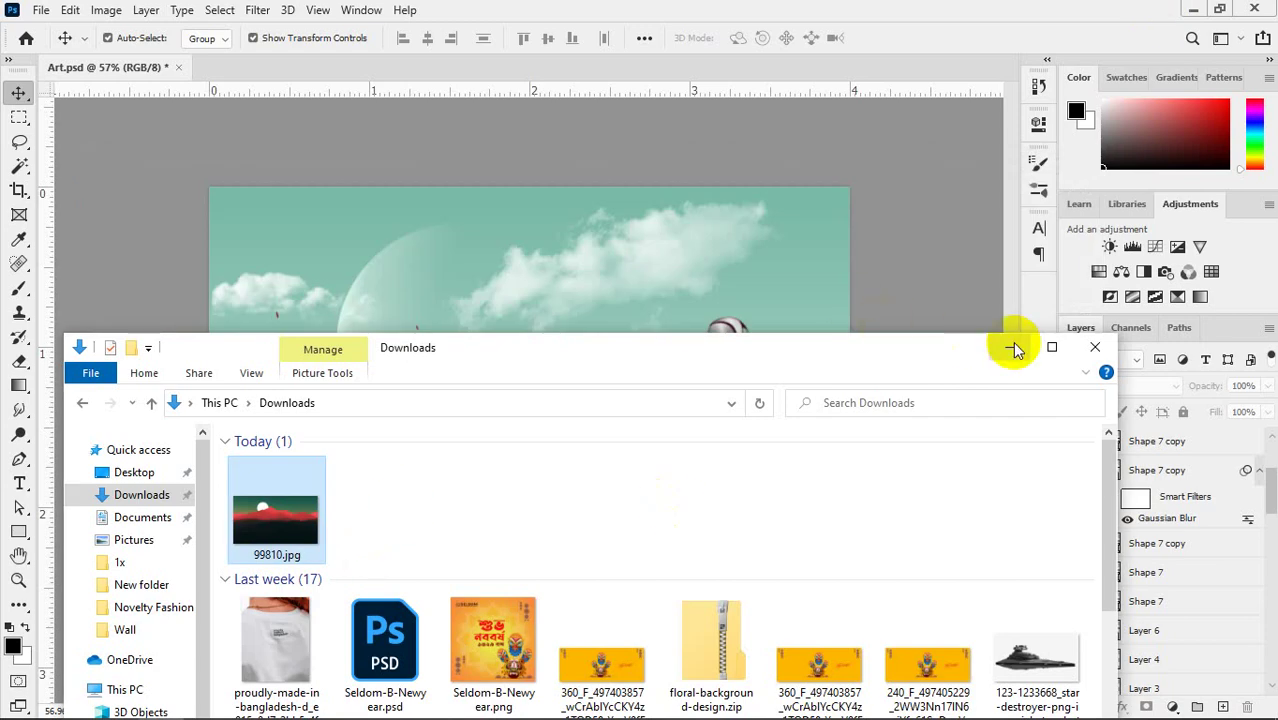
- Drag 99810.jpg into the browser, close that tab, and clear away the browser and Downloads windows
left_click_drag(297, 476, 770, 23)
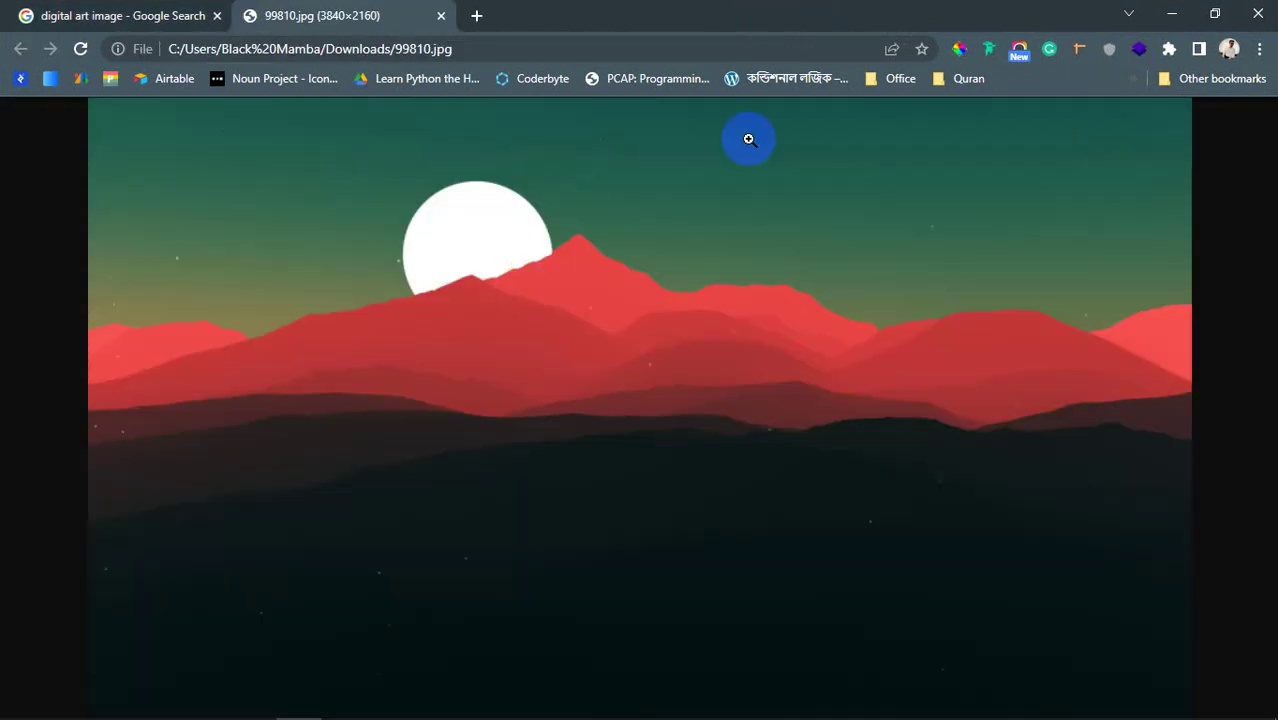
left_click(441, 16)
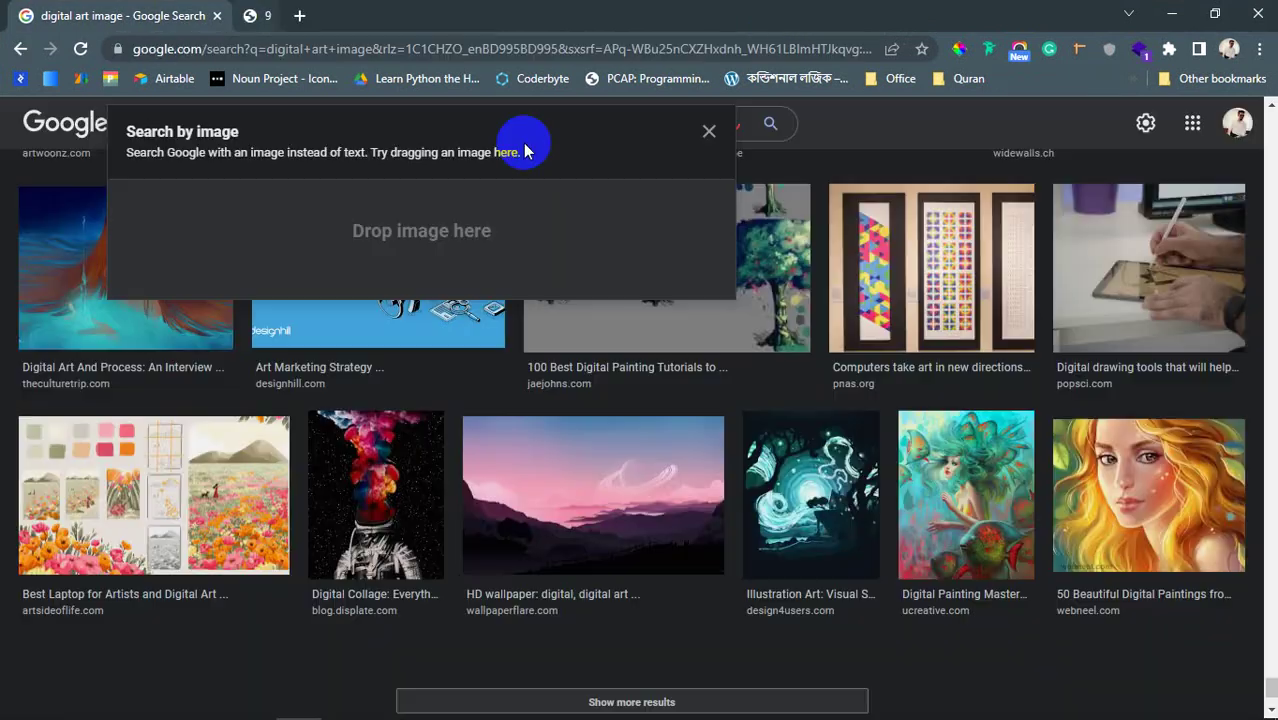
key("alt+Tab")
left_click(1171, 14)
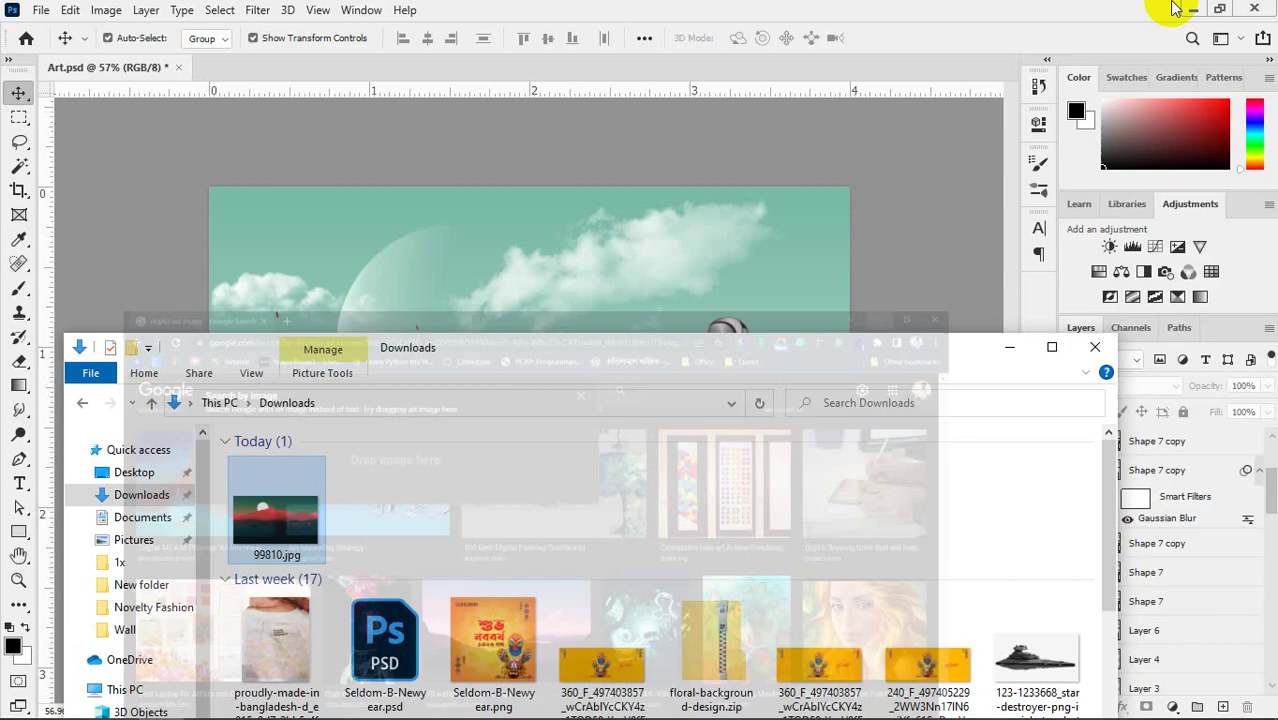
left_click(1008, 358)
- Flip with Alt+Tab between the 99810.jpg reference in Photos and Photoshop's Art.psd
key("alt+Tab")
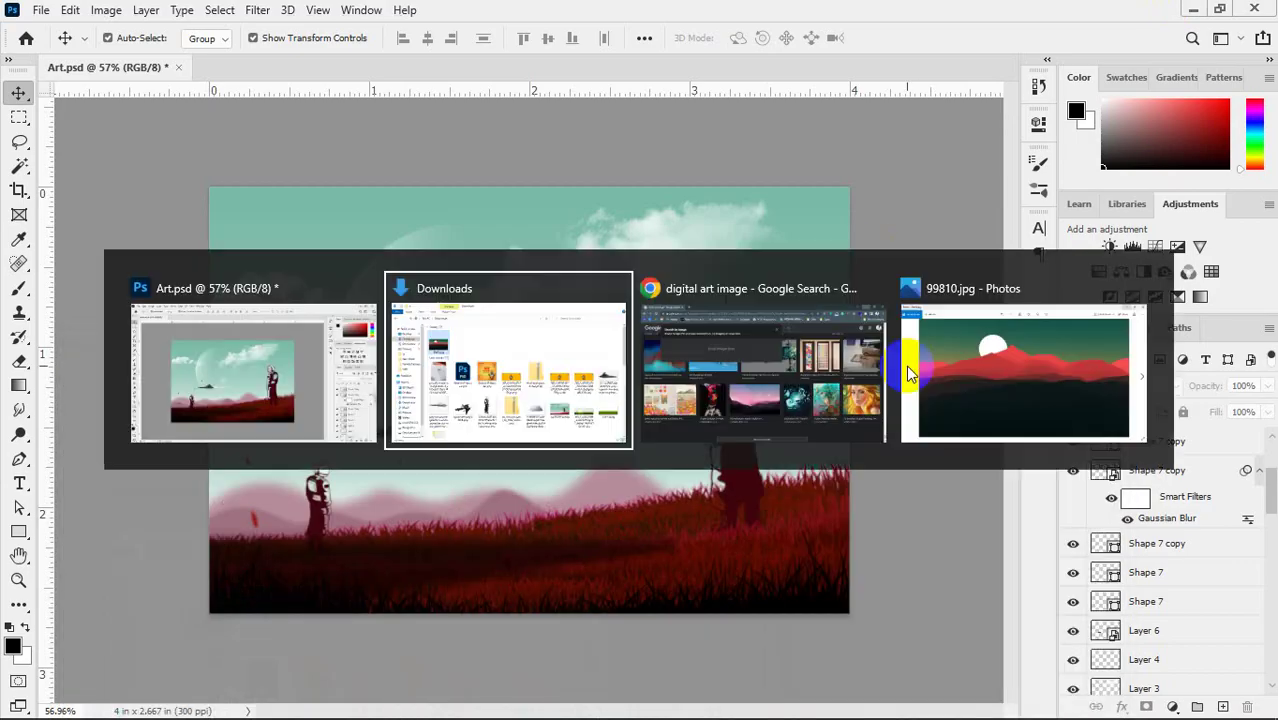
key("alt+Tab")
key("alt+Tab")
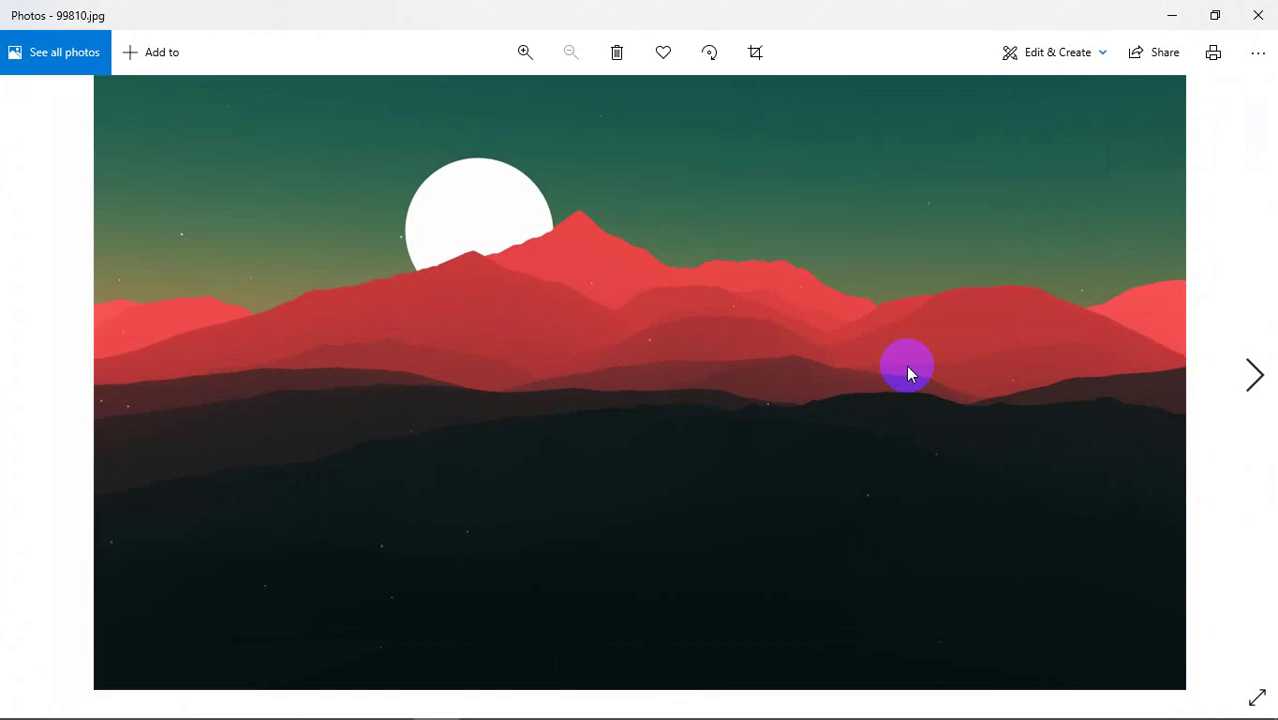
key("alt+Tab")
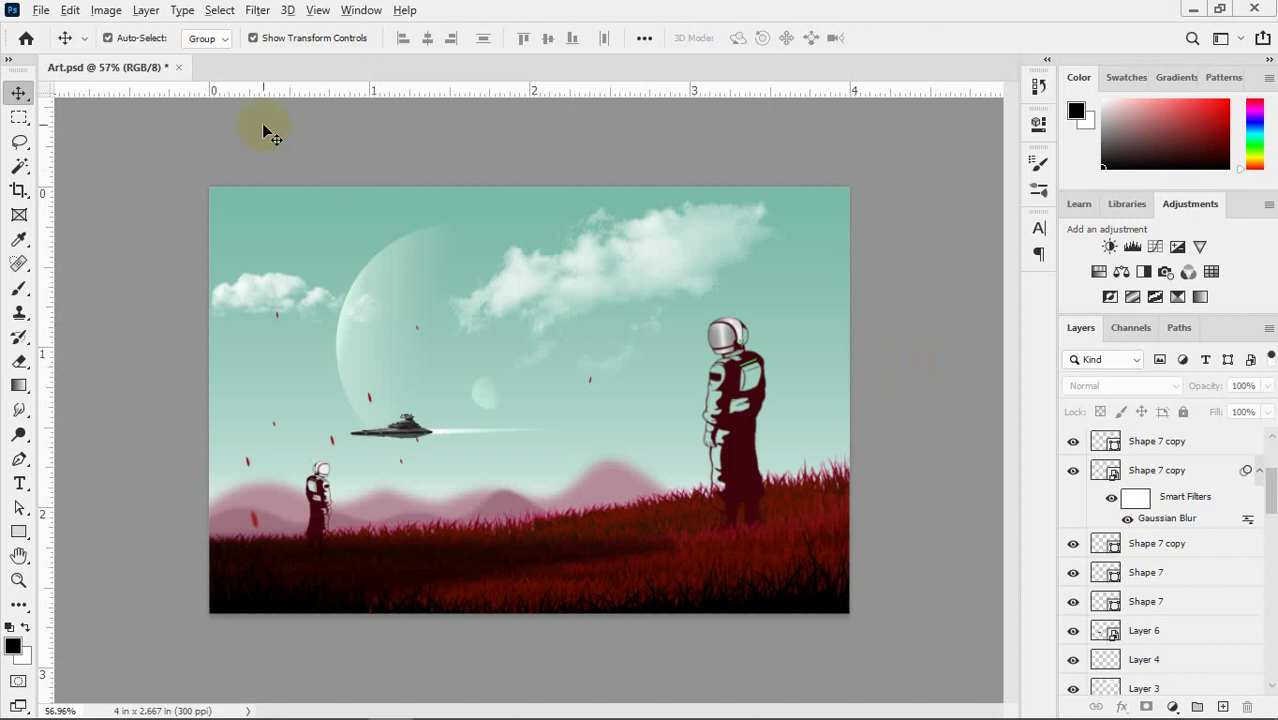
key("alt+Tab")
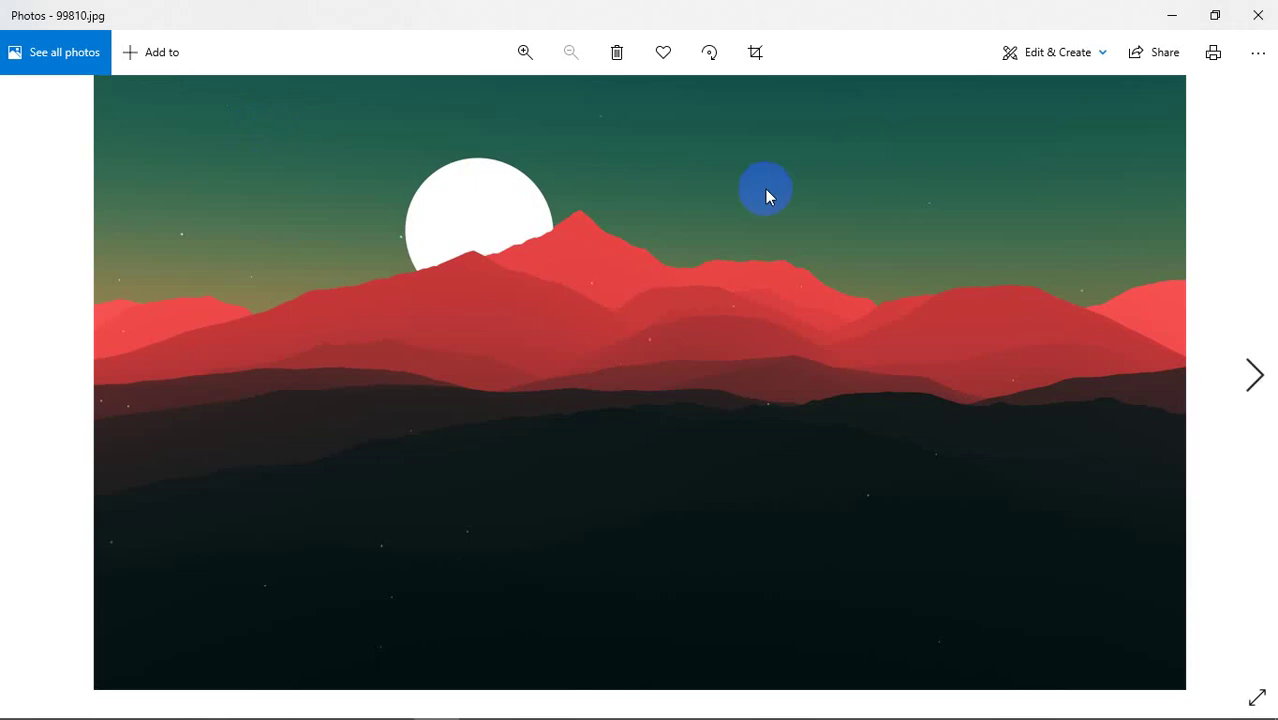
key("alt+Tab")
key("alt+Tab")
key("alt+Tab")
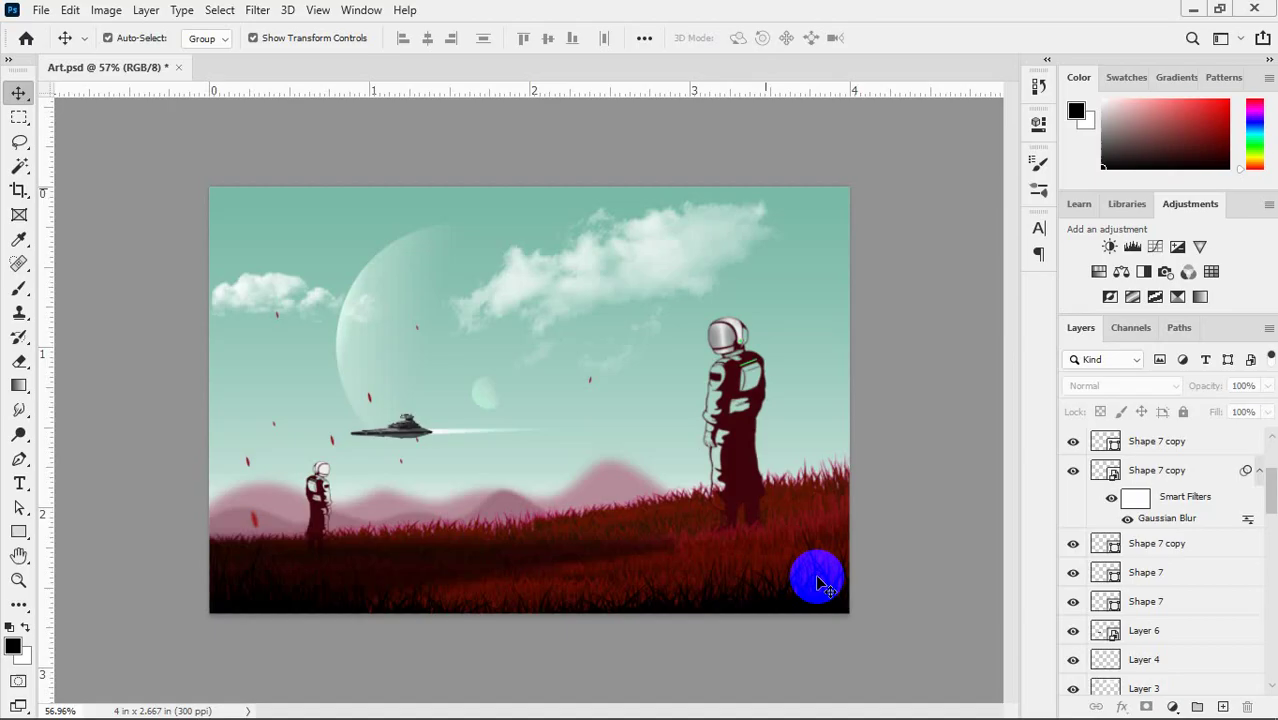
- Cancel the Open dialog and start a new document via File > New instead
left_click(40, 10)
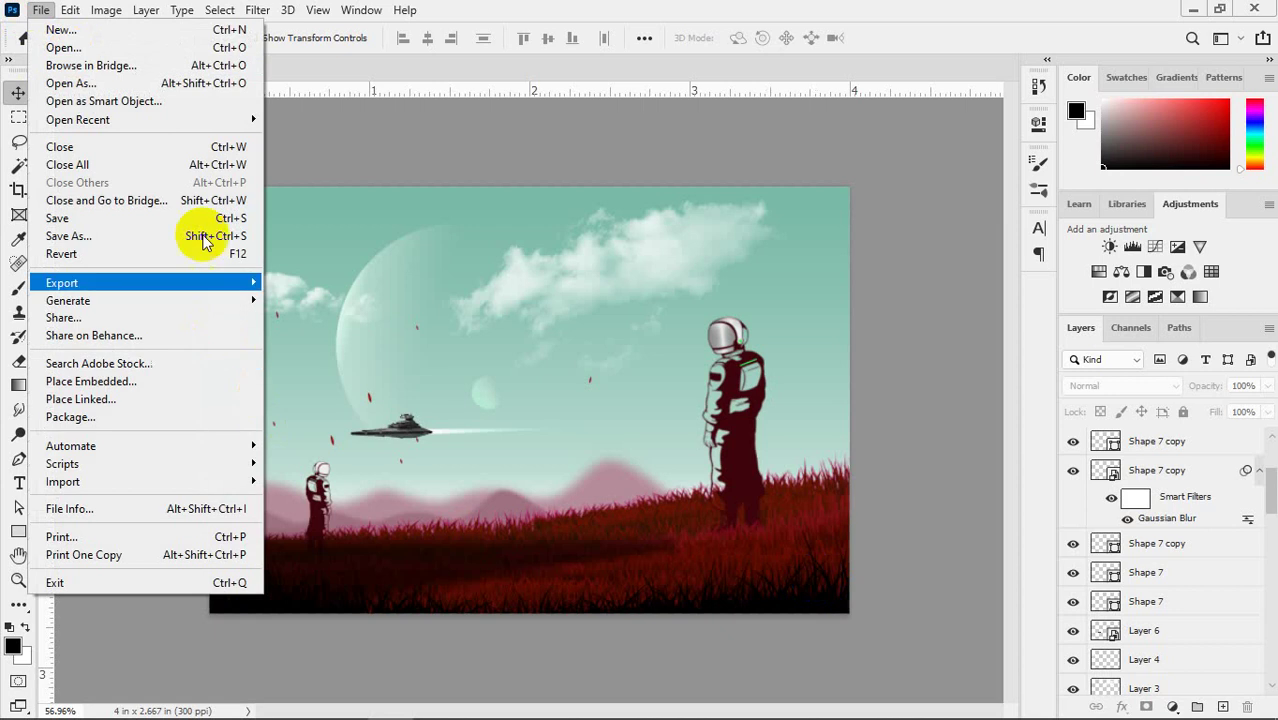
left_click(163, 47)
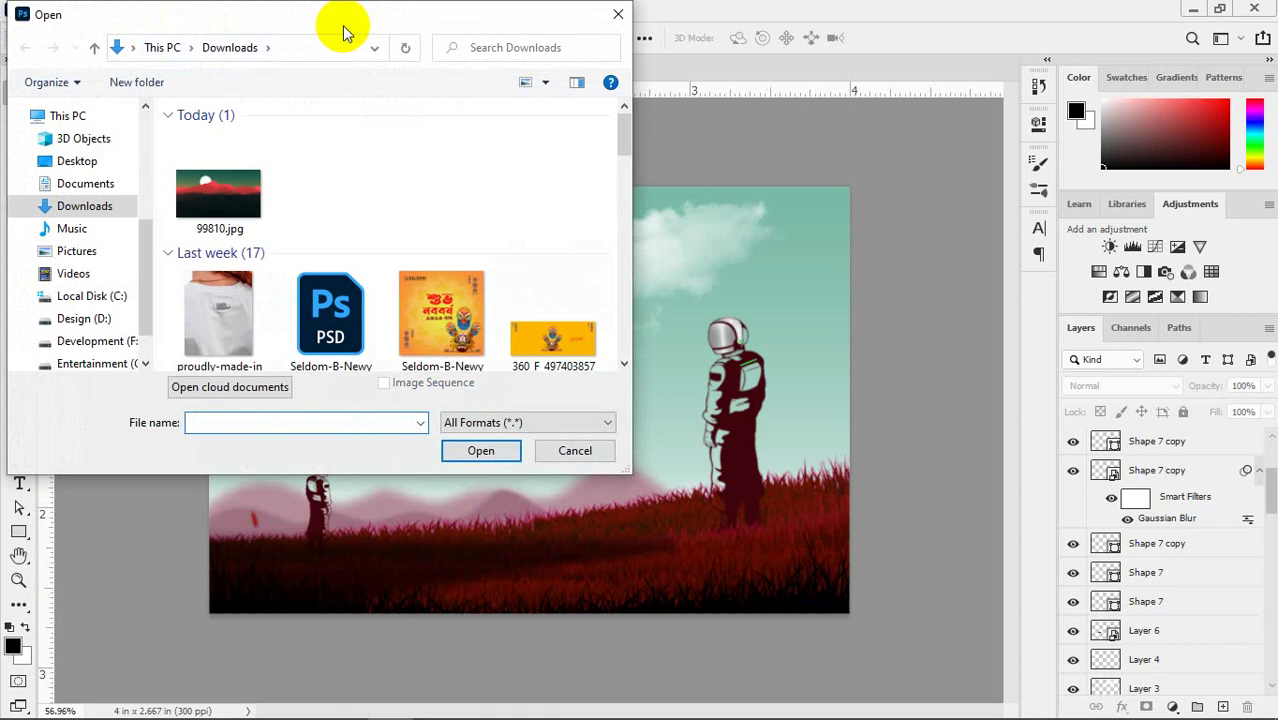
left_click(542, 452)
left_click(41, 10)
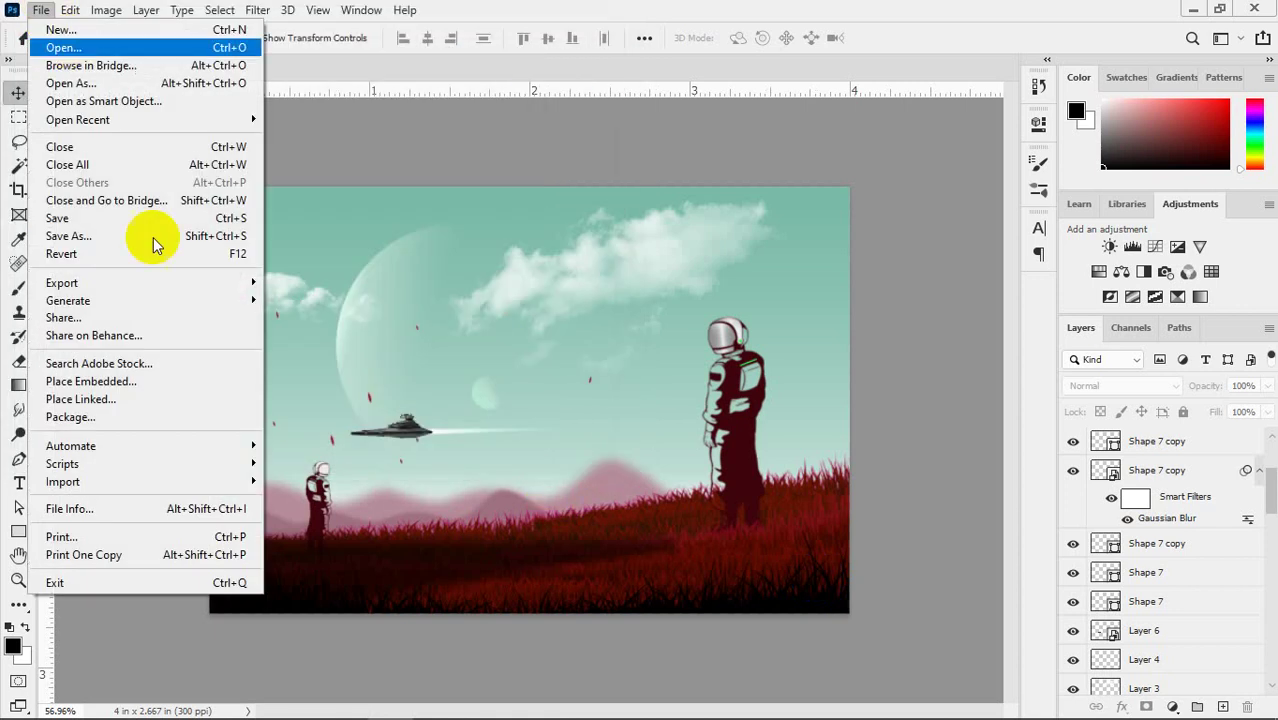
left_click(89, 32)
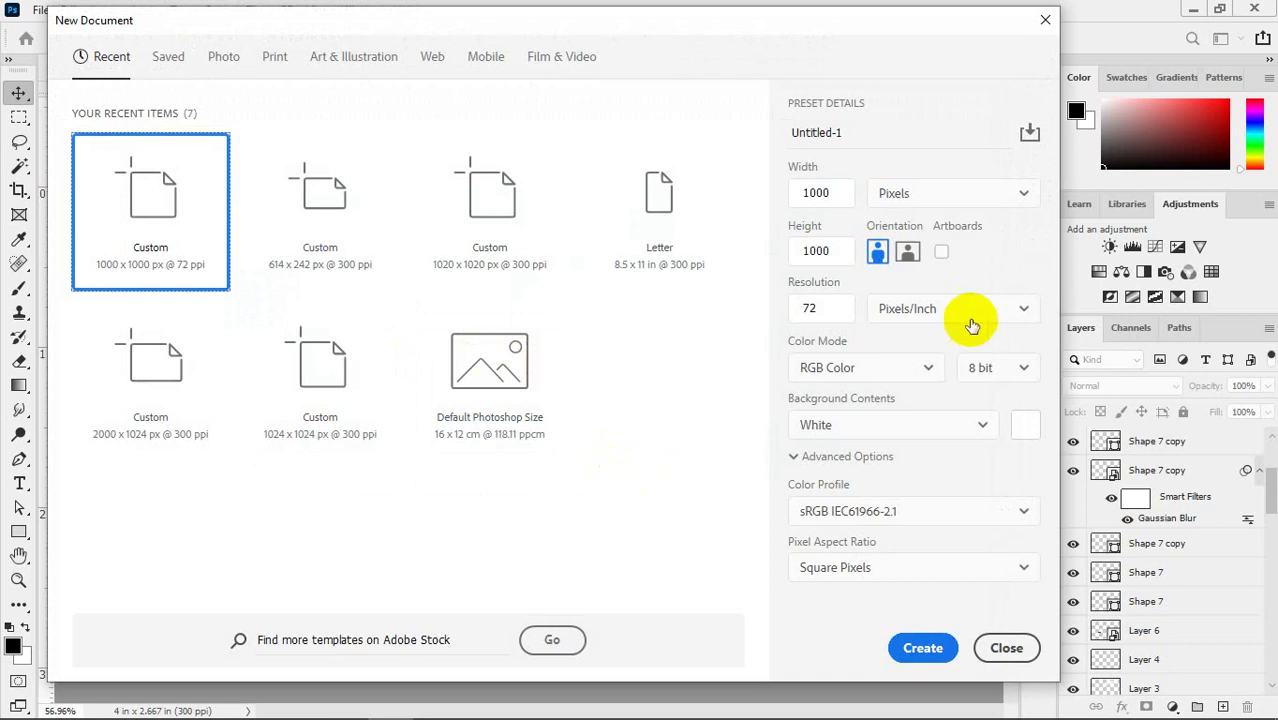
- Set the new document to width 1080, height 720 pixels, resolution 300 ppi
left_click(797, 193)
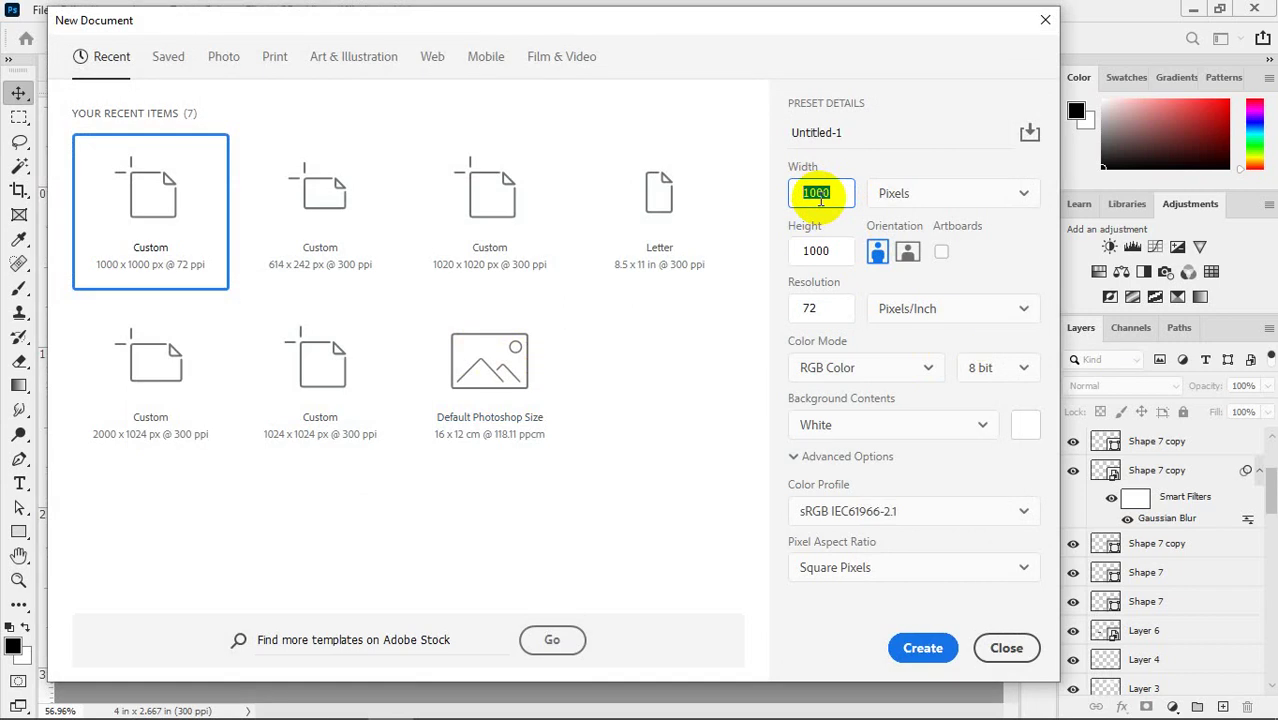
type("1080")
left_click(832, 250)
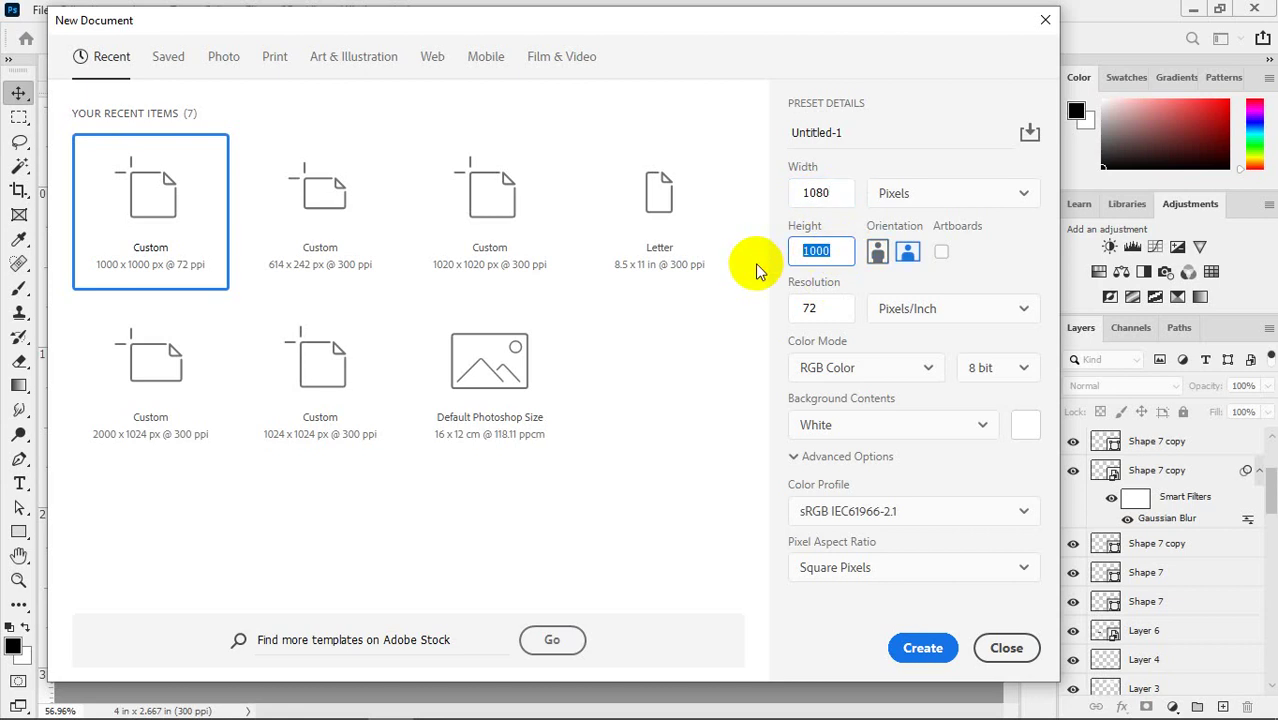
type("720")
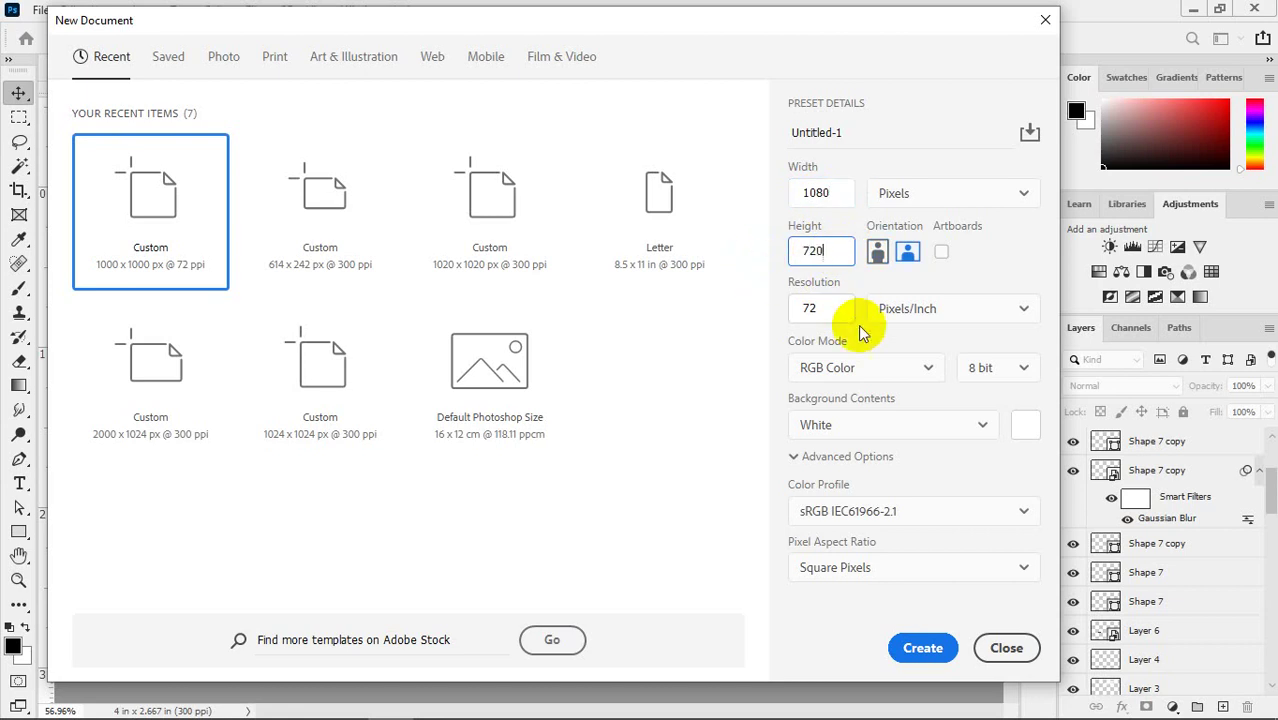
left_click(806, 308)
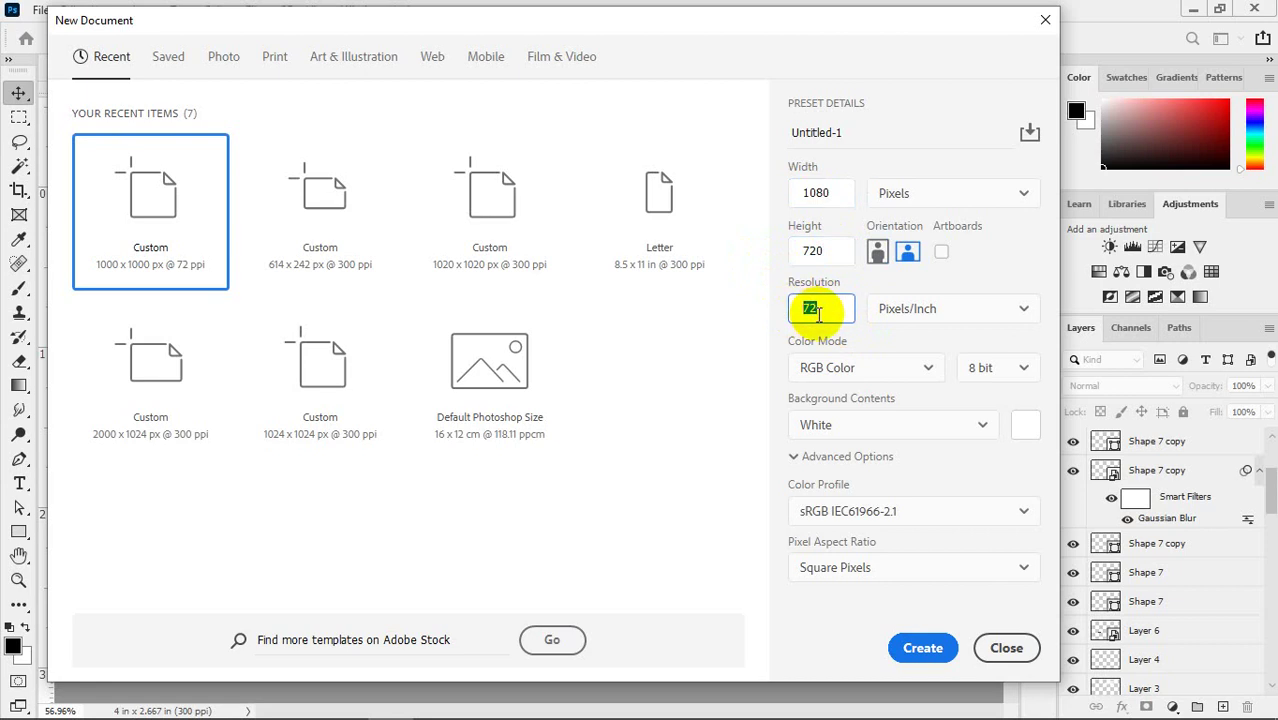
type("300")
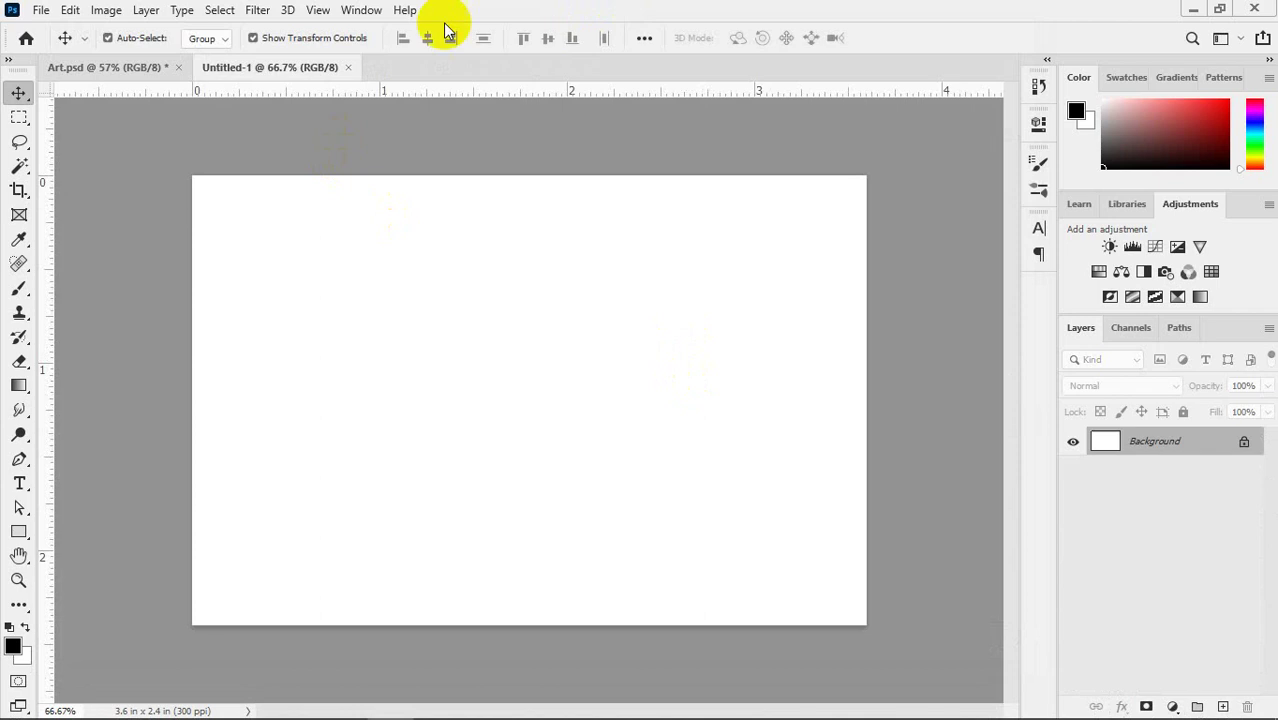
- View the astronaut artwork in Art.psd, then return to the blank Untitled-1 canvas
left_click(140, 70)
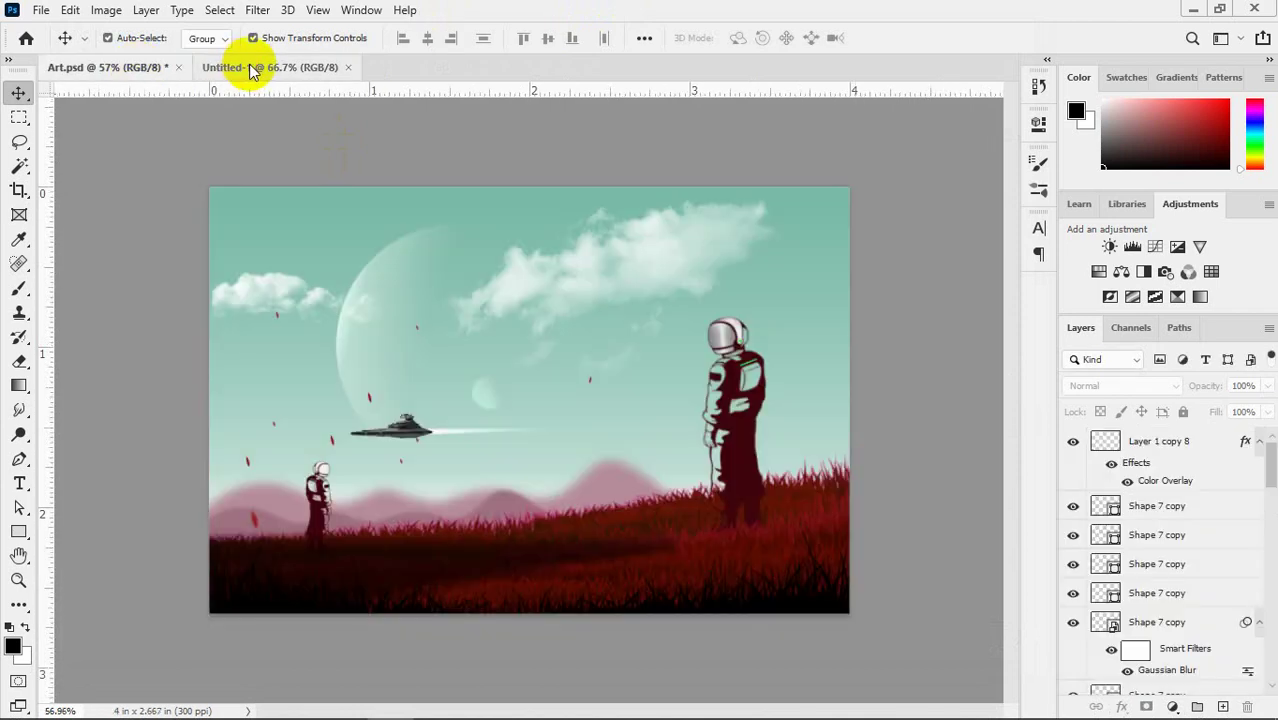
left_click(250, 67)
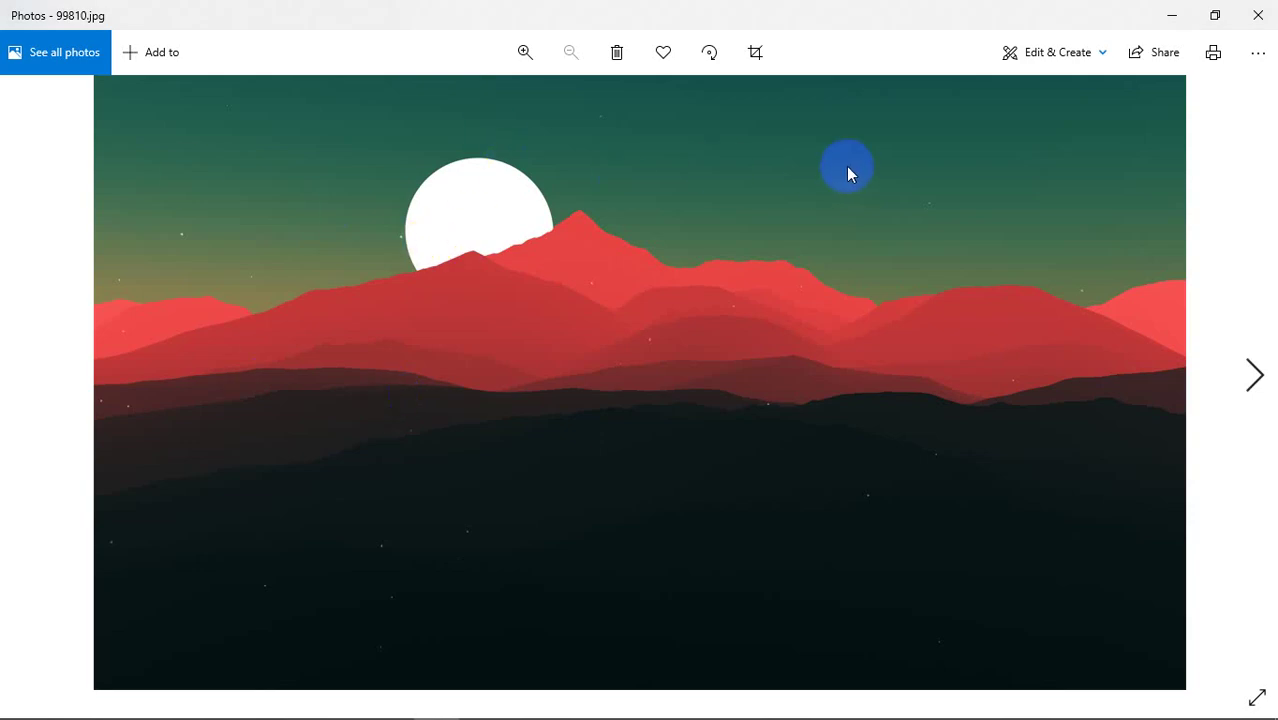
- Zoom the reference photo to inspect the white moon, then return to Photoshop's Untitled-1
scroll(846, 166, "up", 1)
scroll(844, 165, "down", 1)
left_click(476, 195)
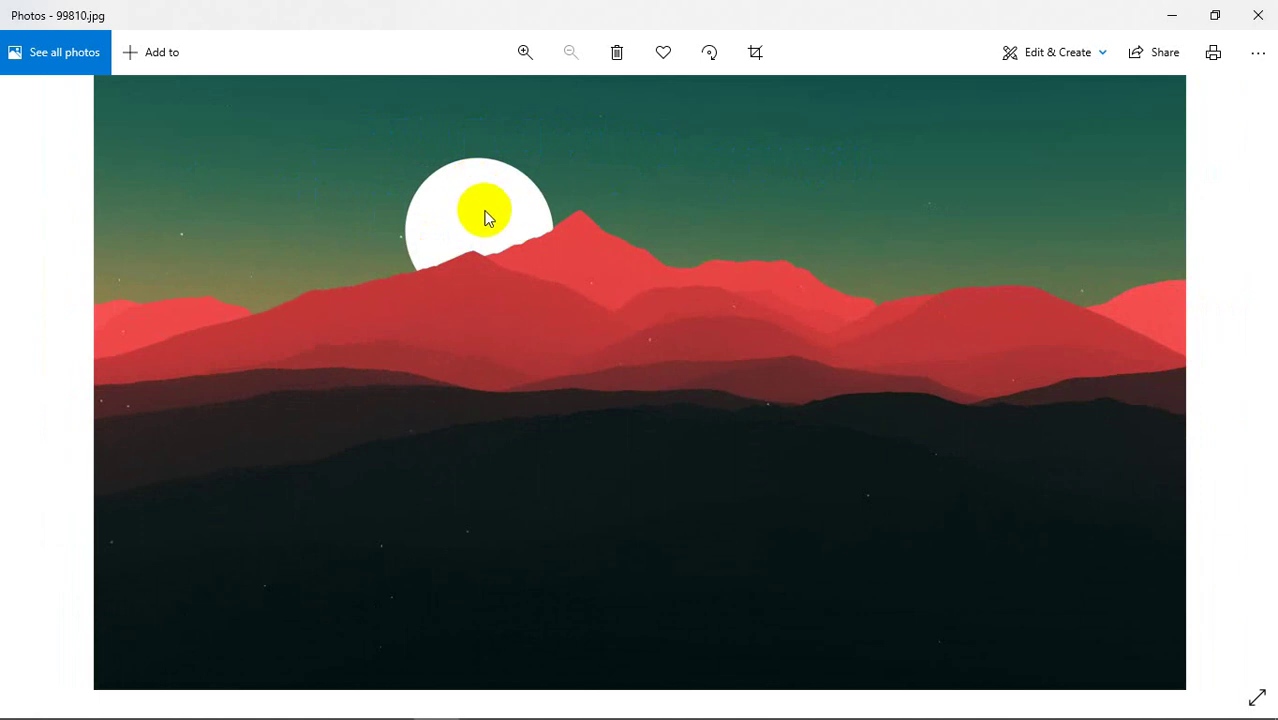
key("alt+Tab")
key("alt+Tab")
key("alt+Tab")
key("alt+Tab")
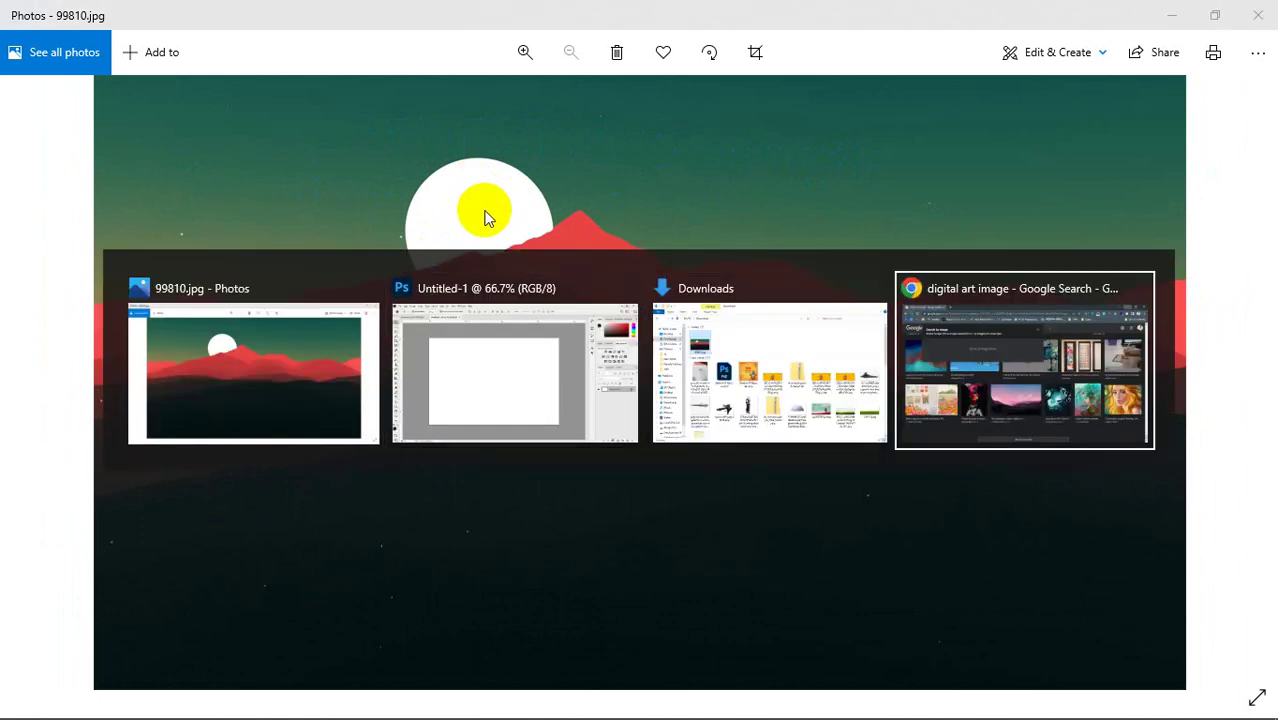
key("alt+Tab")
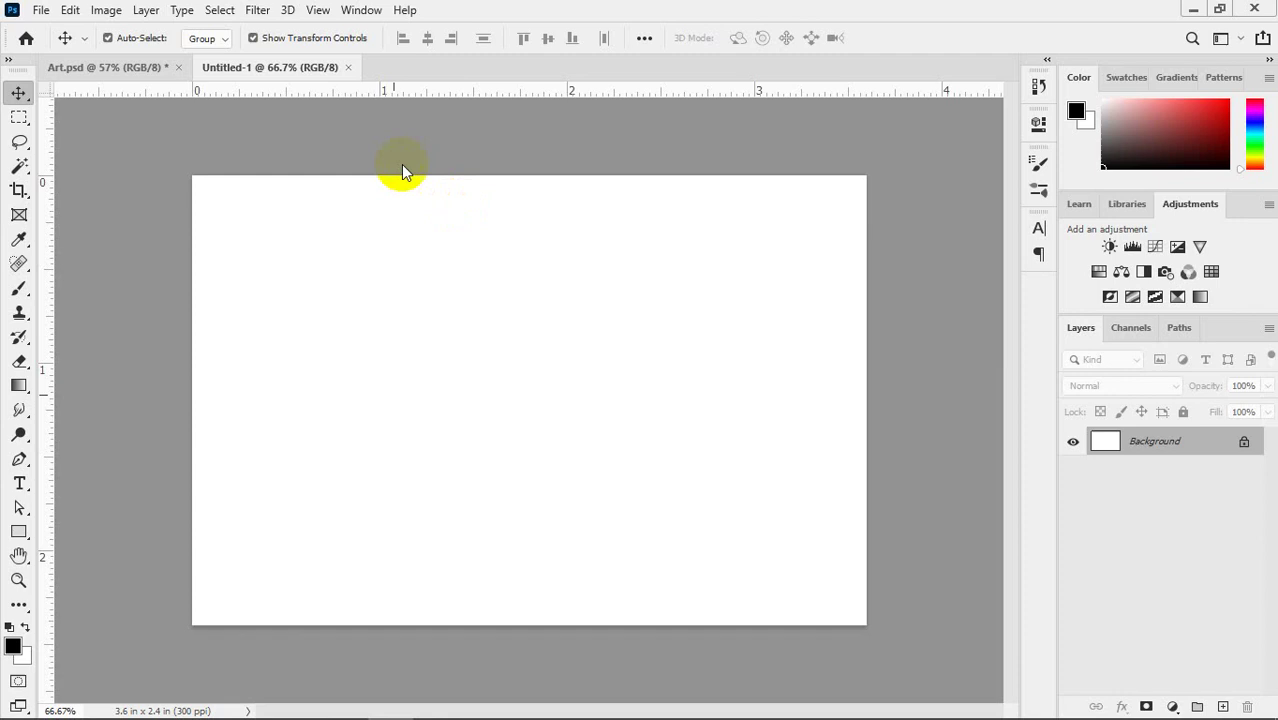
- Glance at the Art.psd astronaut artwork again, then go back to blank Untitled-1
left_click(128, 68)
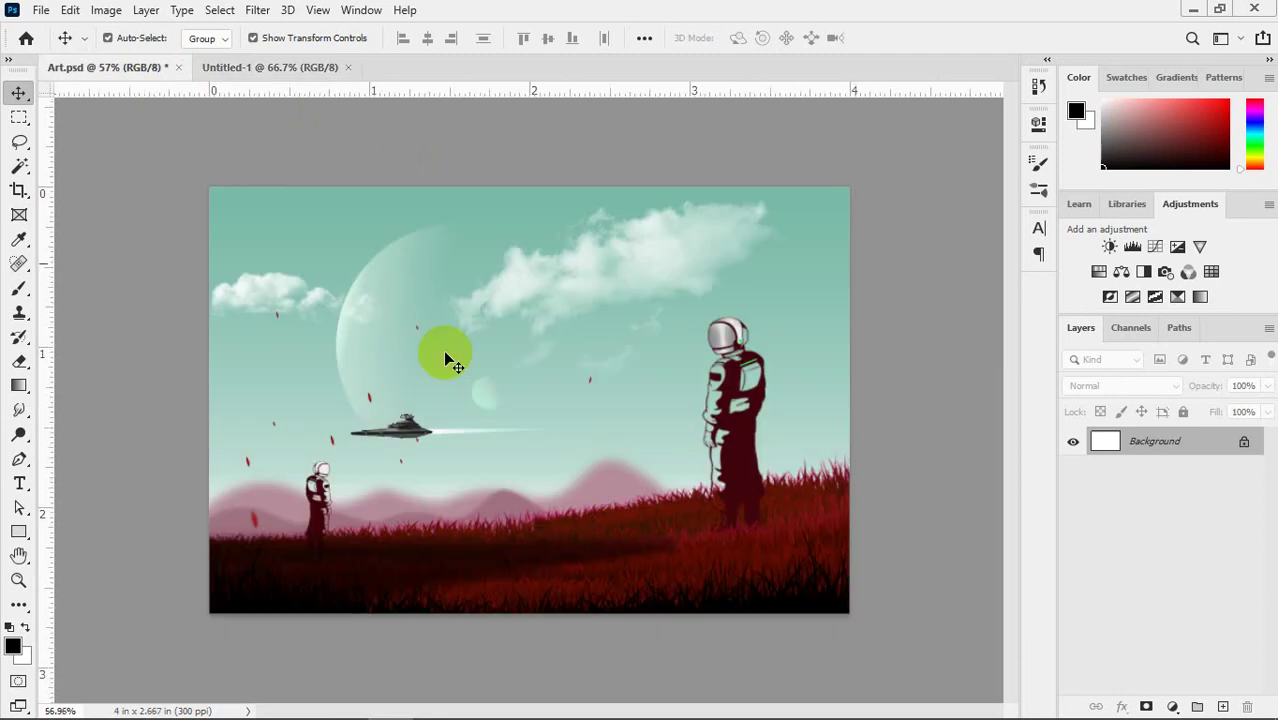
left_click(258, 70)
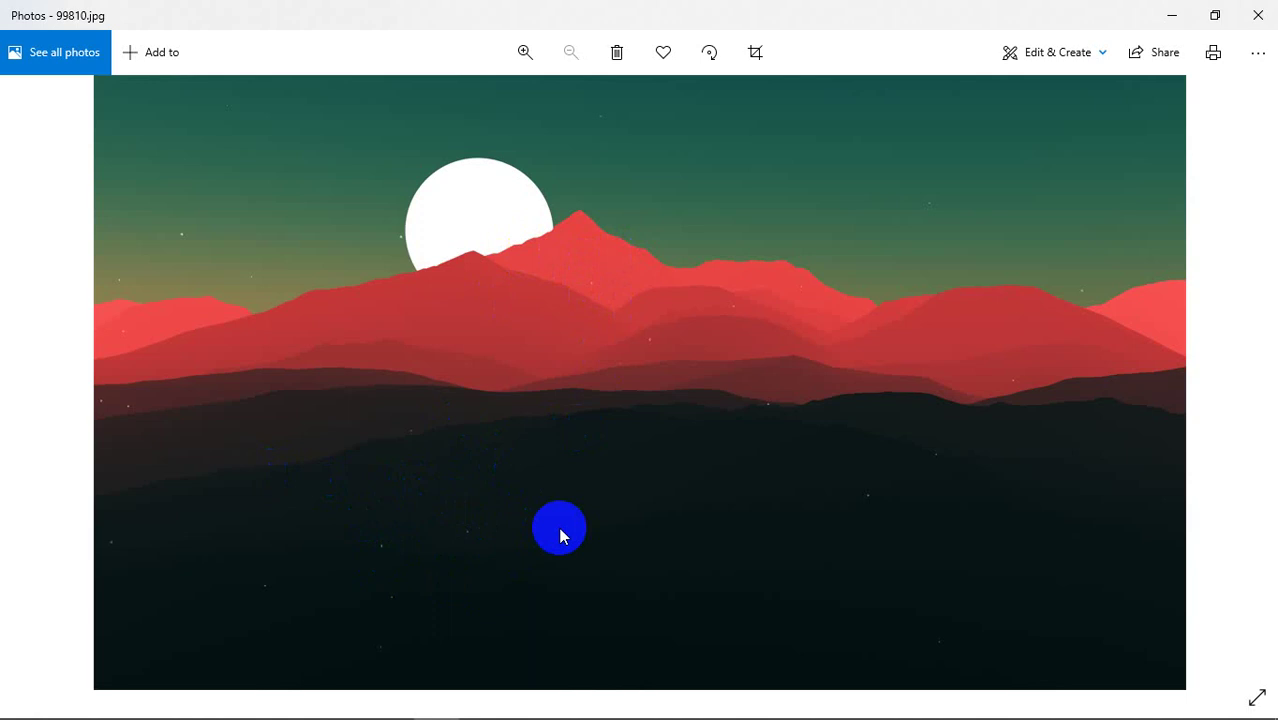
left_click(531, 246)
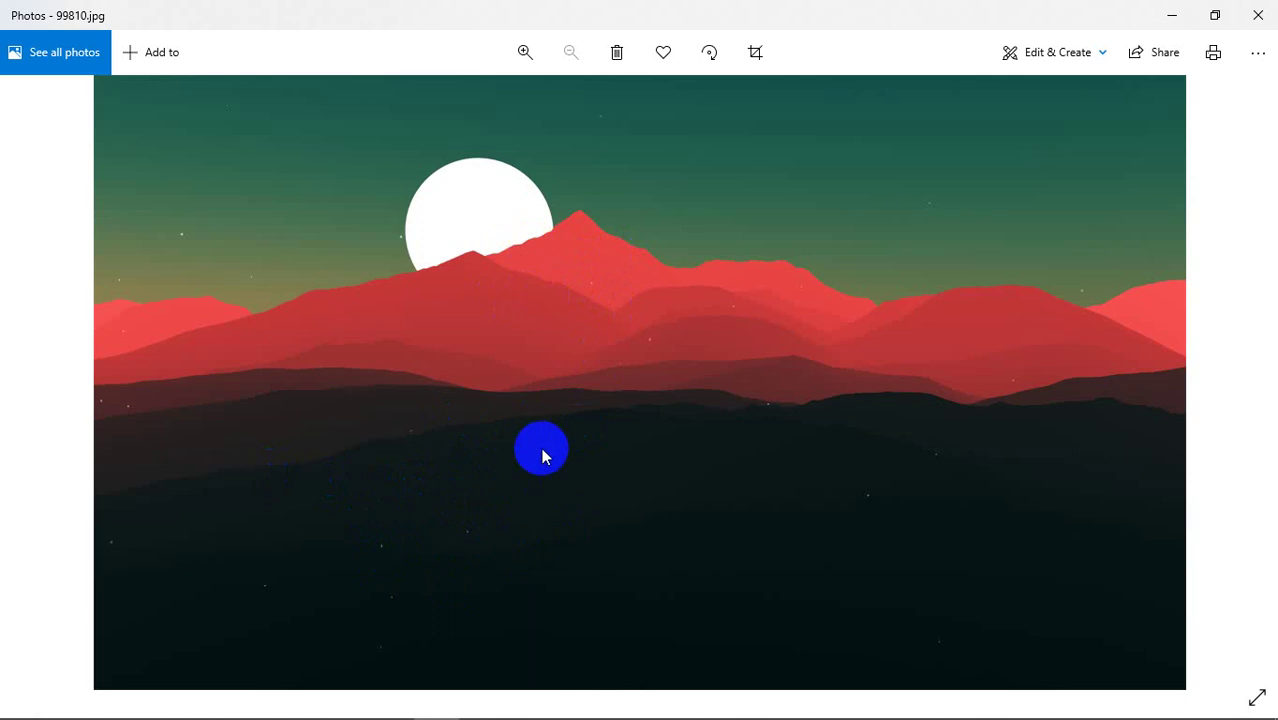
left_click(310, 364)
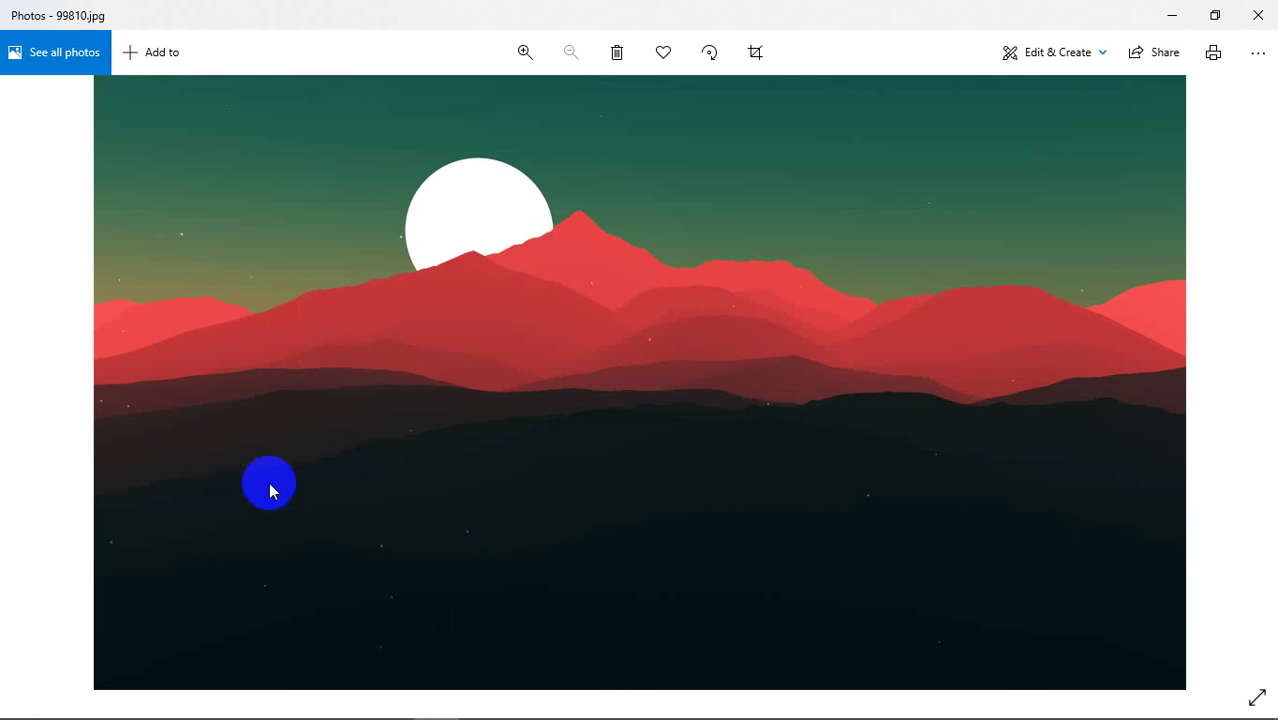
left_click(361, 371)
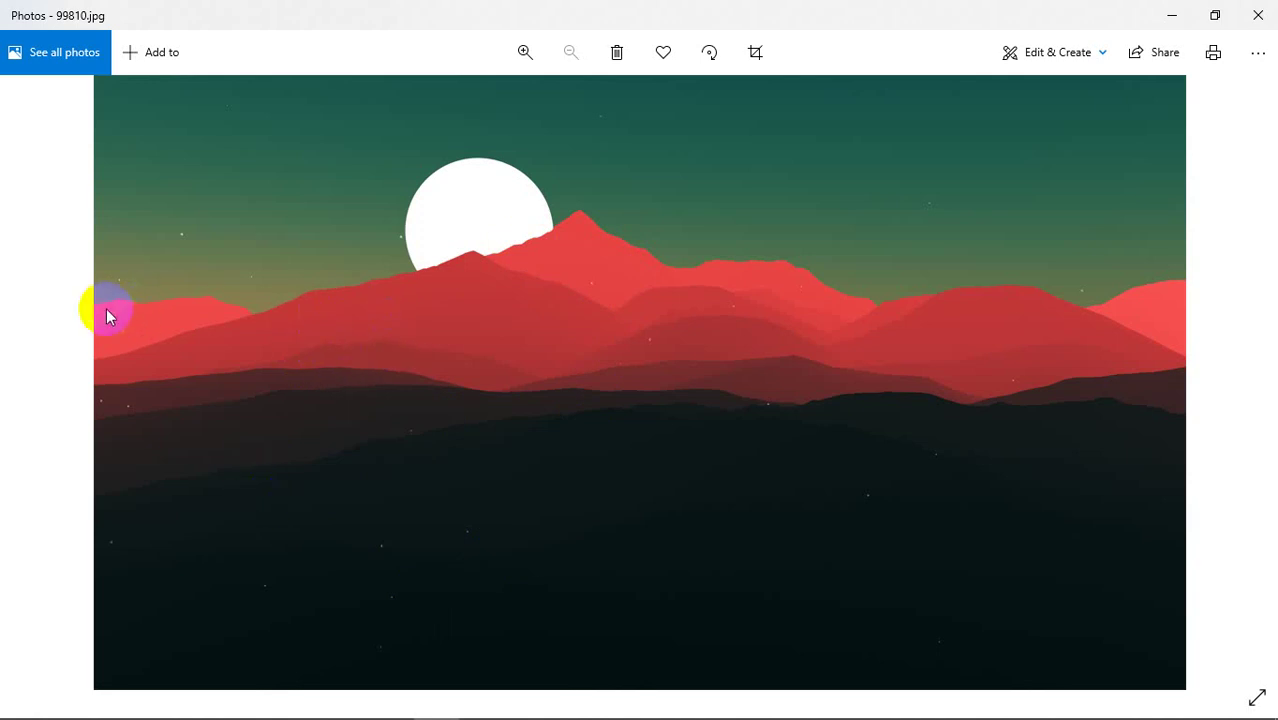
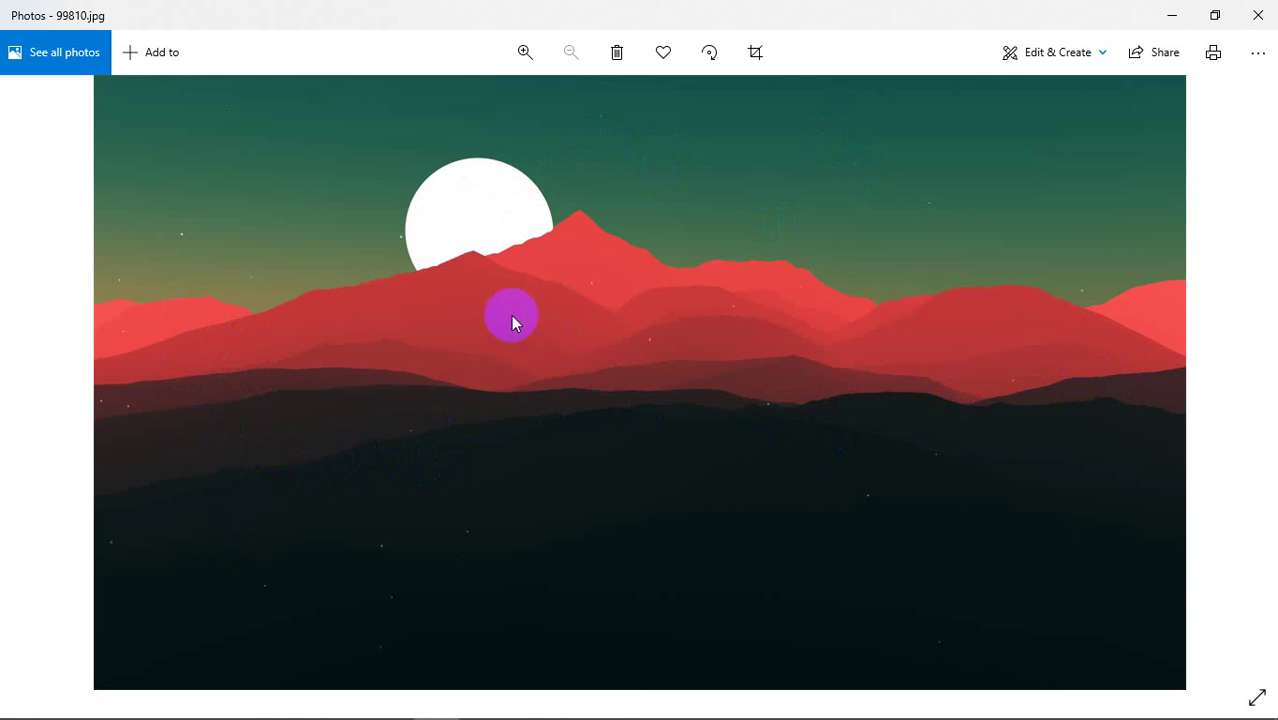
- In Untitled-1, draw and undo a trial rectangle, then open Create Rectangle at 100 × 100 px
key("alt+Tab")
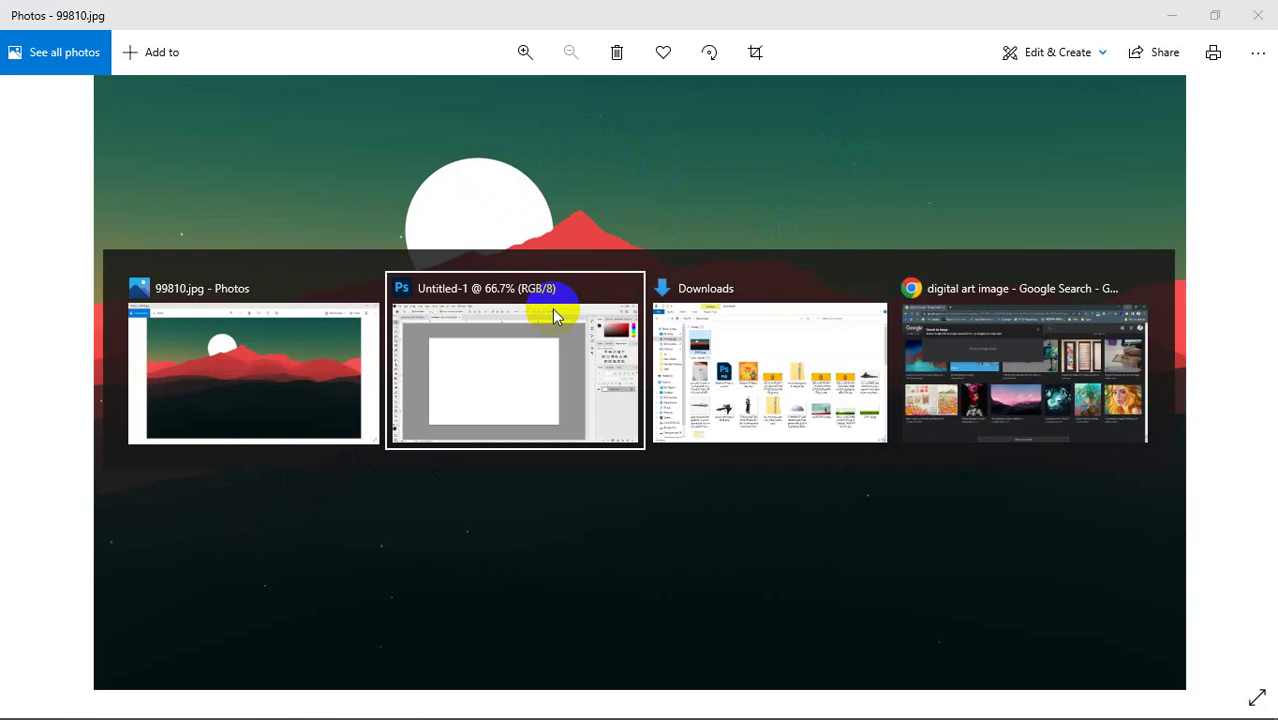
left_click(18, 532)
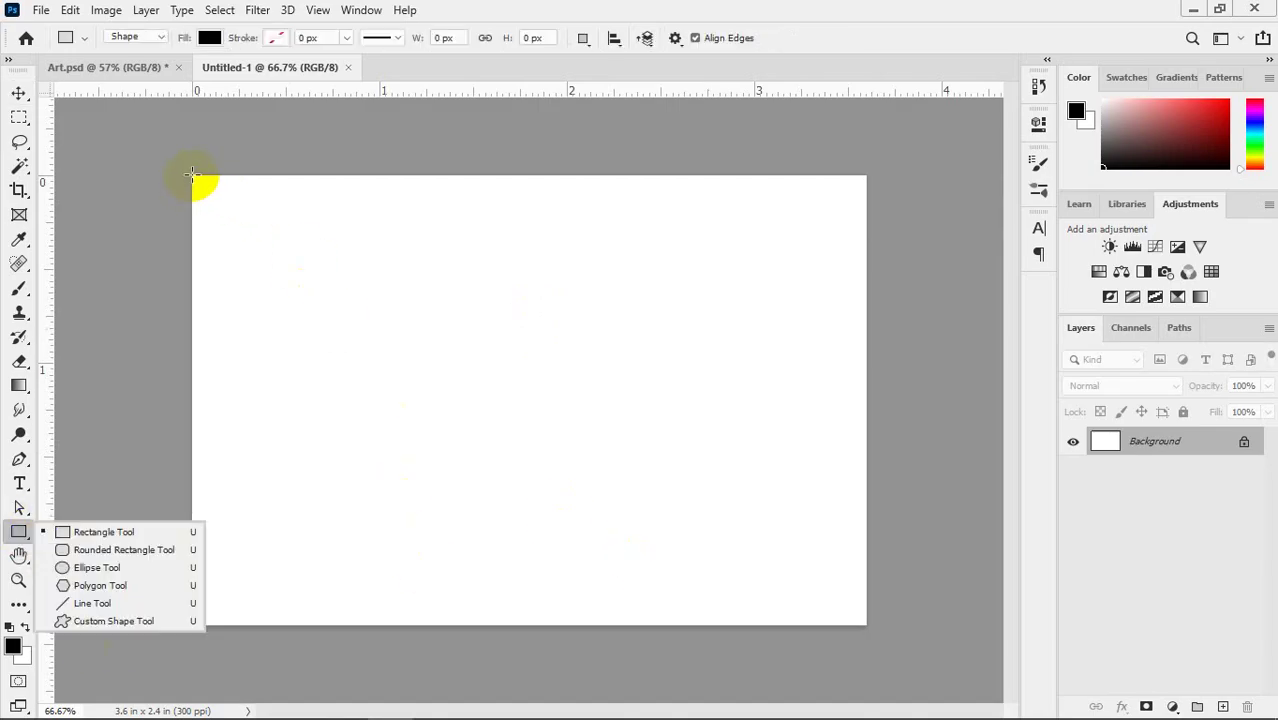
left_click_drag(192, 176, 858, 612)
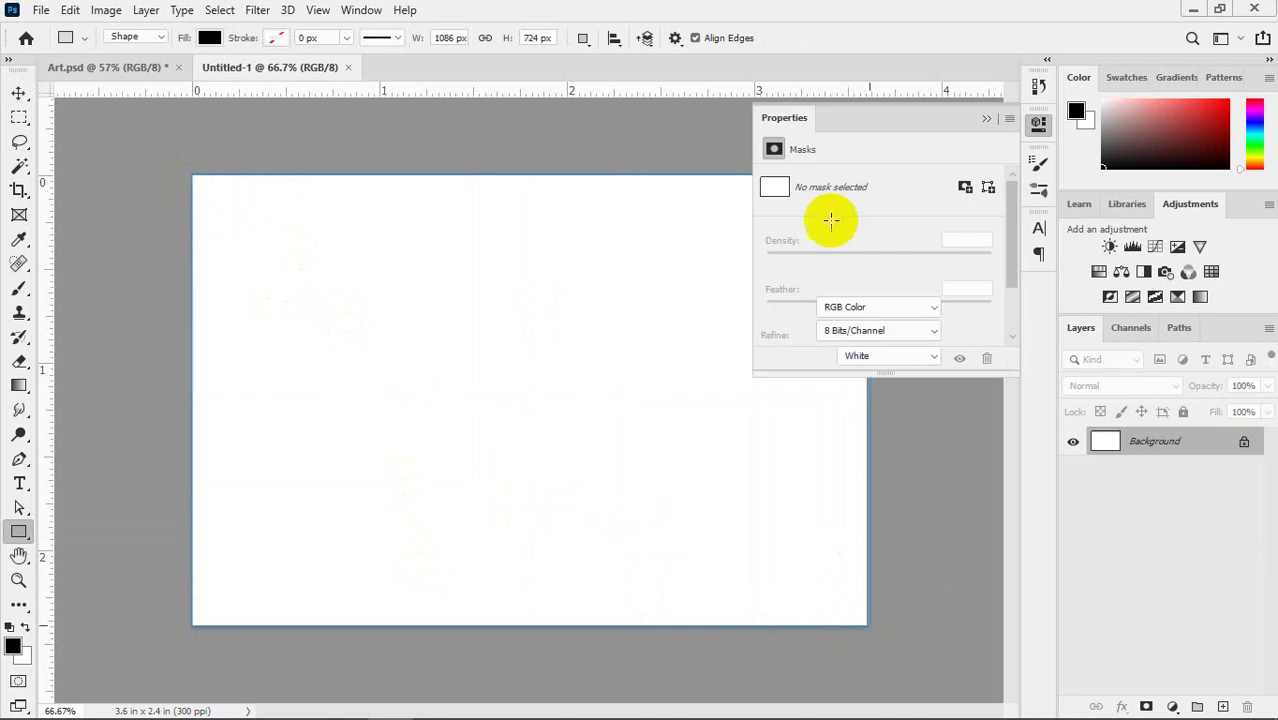
left_click(986, 121)
key("ctrl+z")
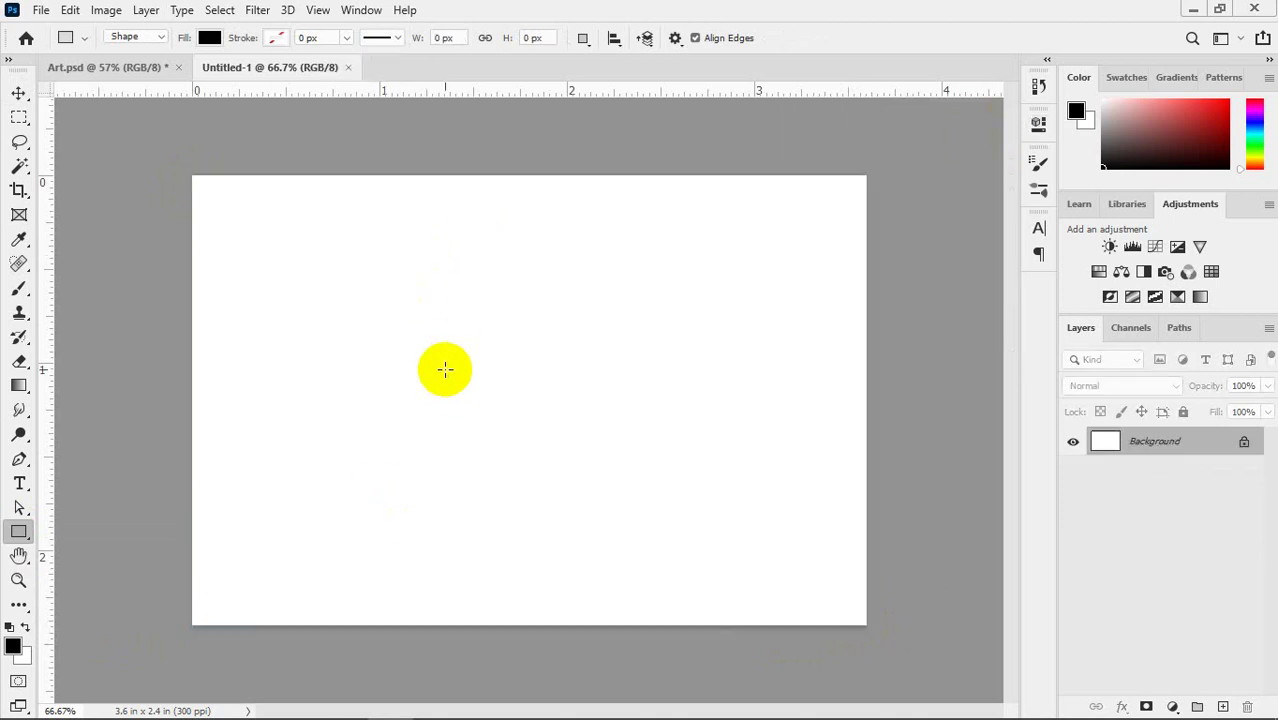
left_click(445, 370)
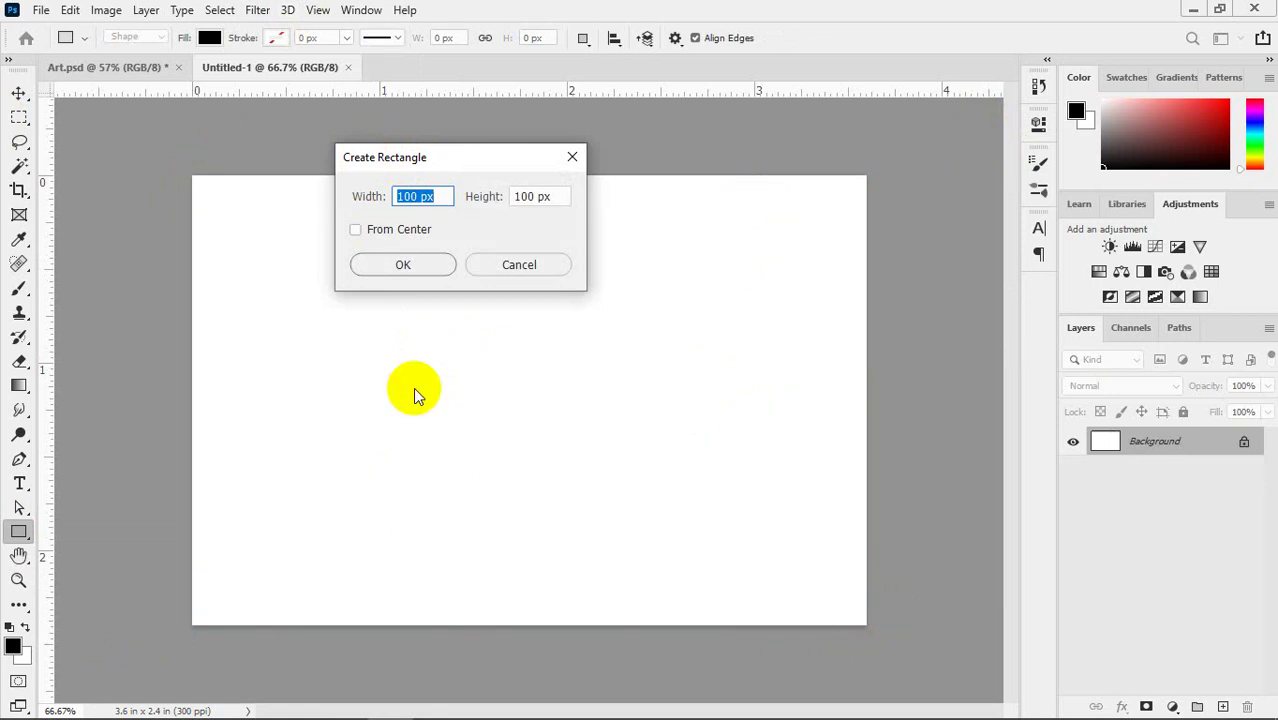
- Create a 1080 × 720 px rectangle
type("1080")
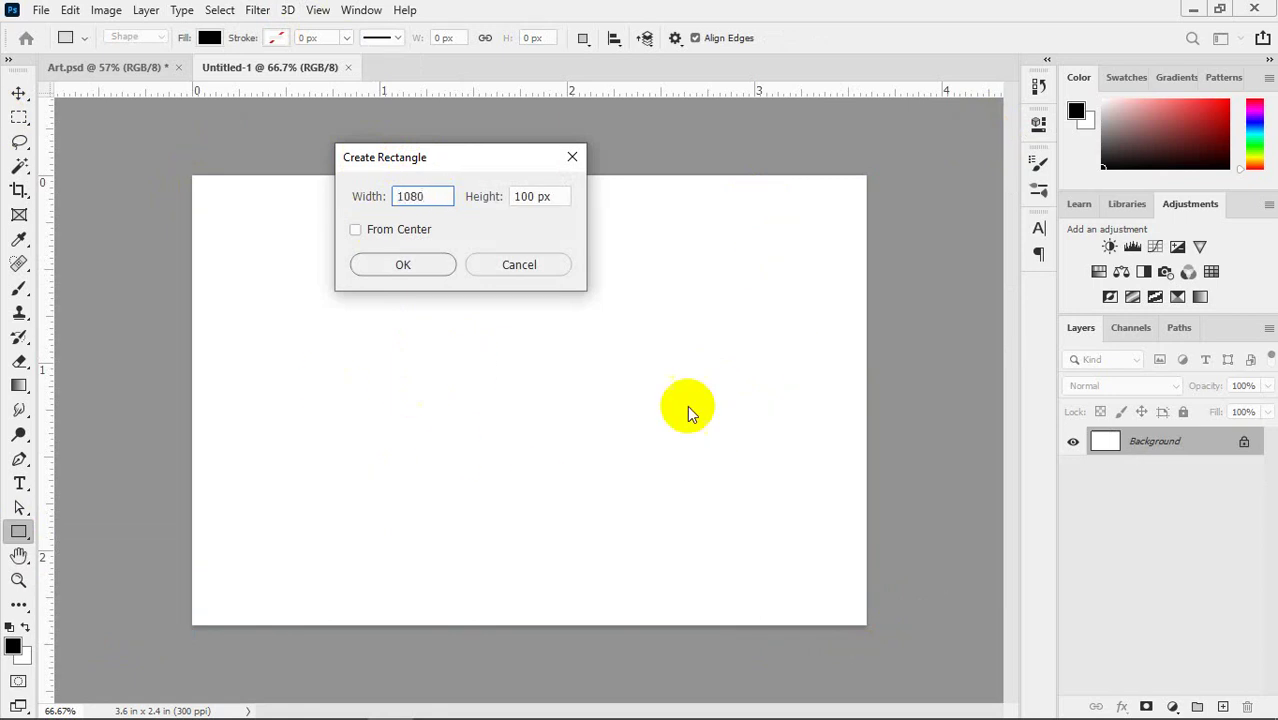
left_click(536, 196)
type("720")
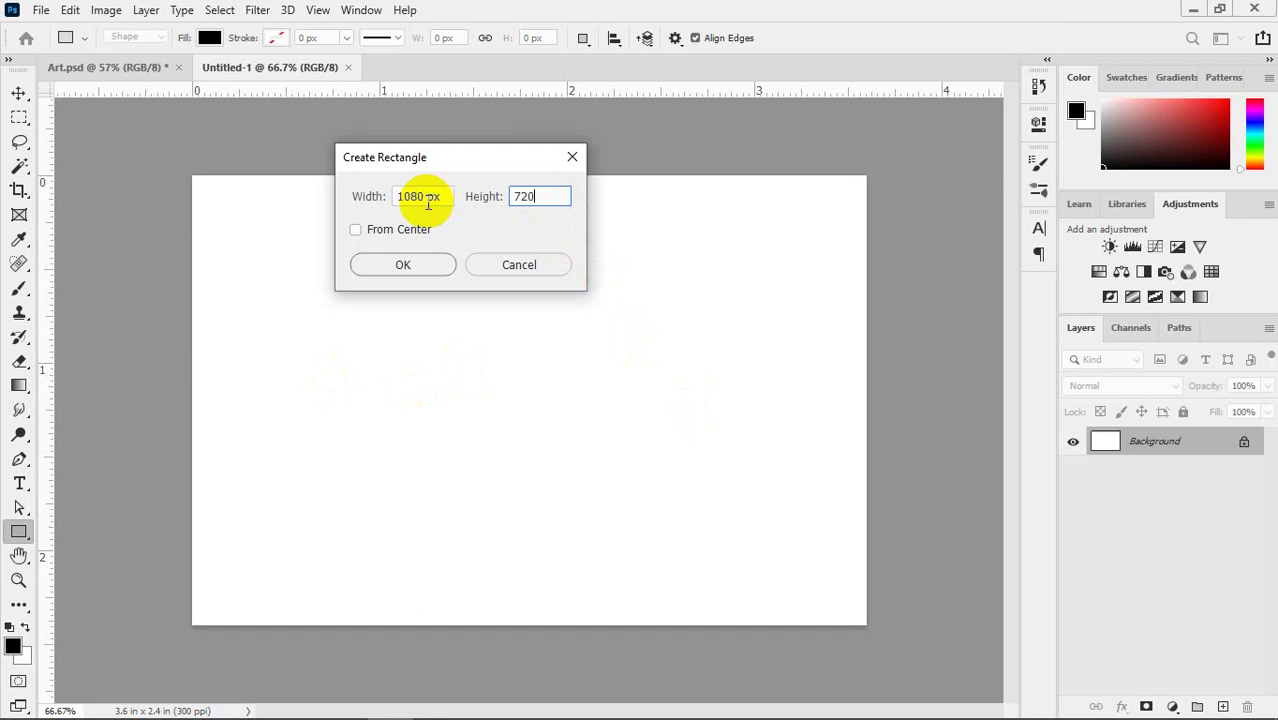
left_click(402, 264)
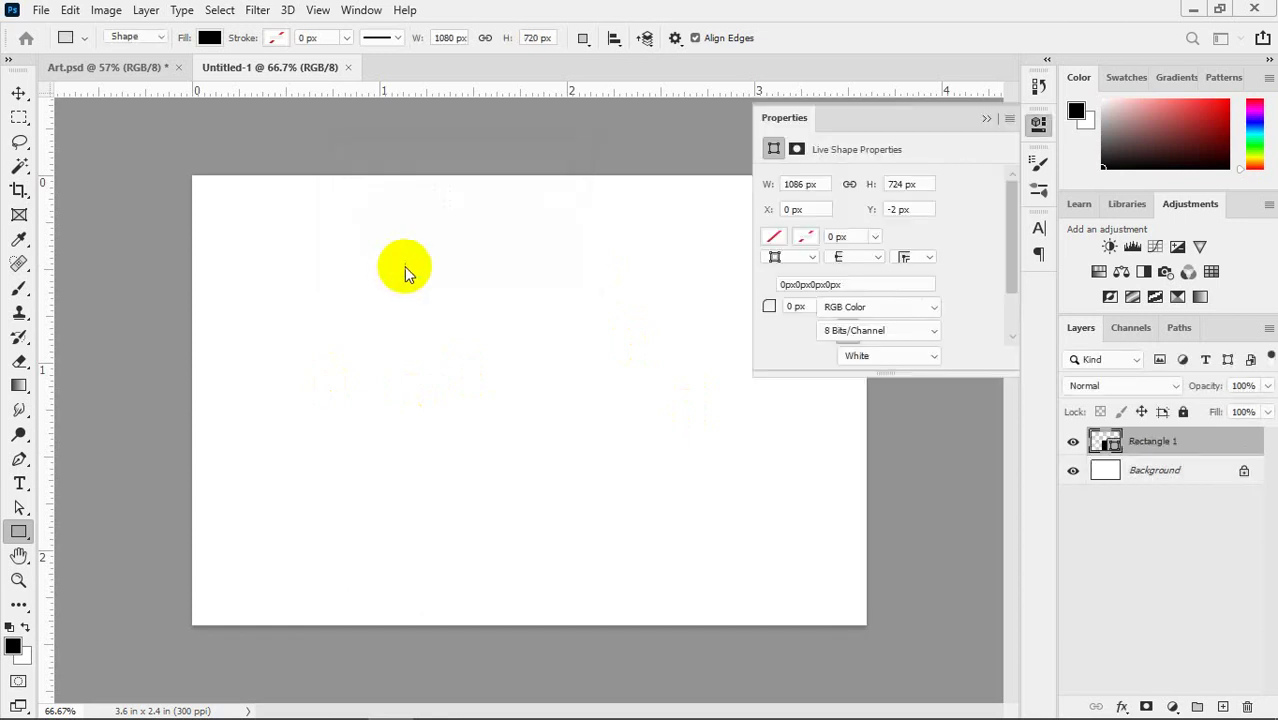
- Align the black rectangle to the canvas's top-left corner, then view the mountain reference photo
key("v")
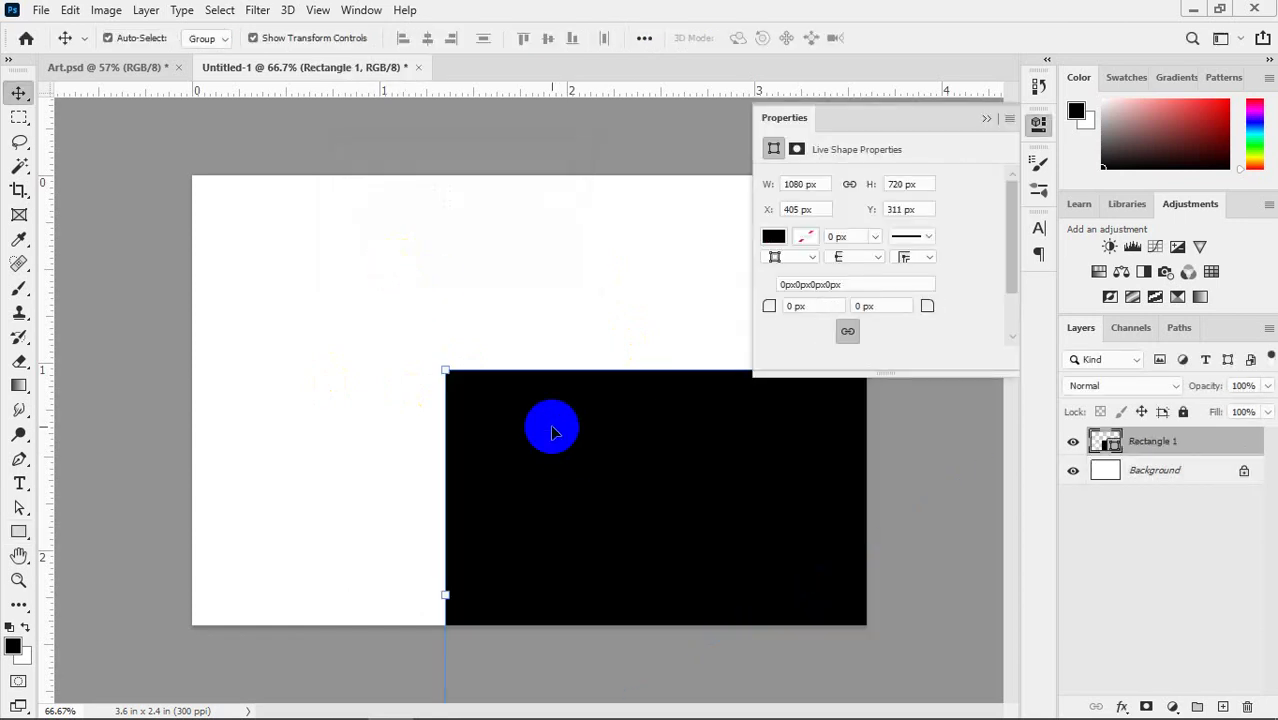
left_click_drag(505, 414, 277, 251)
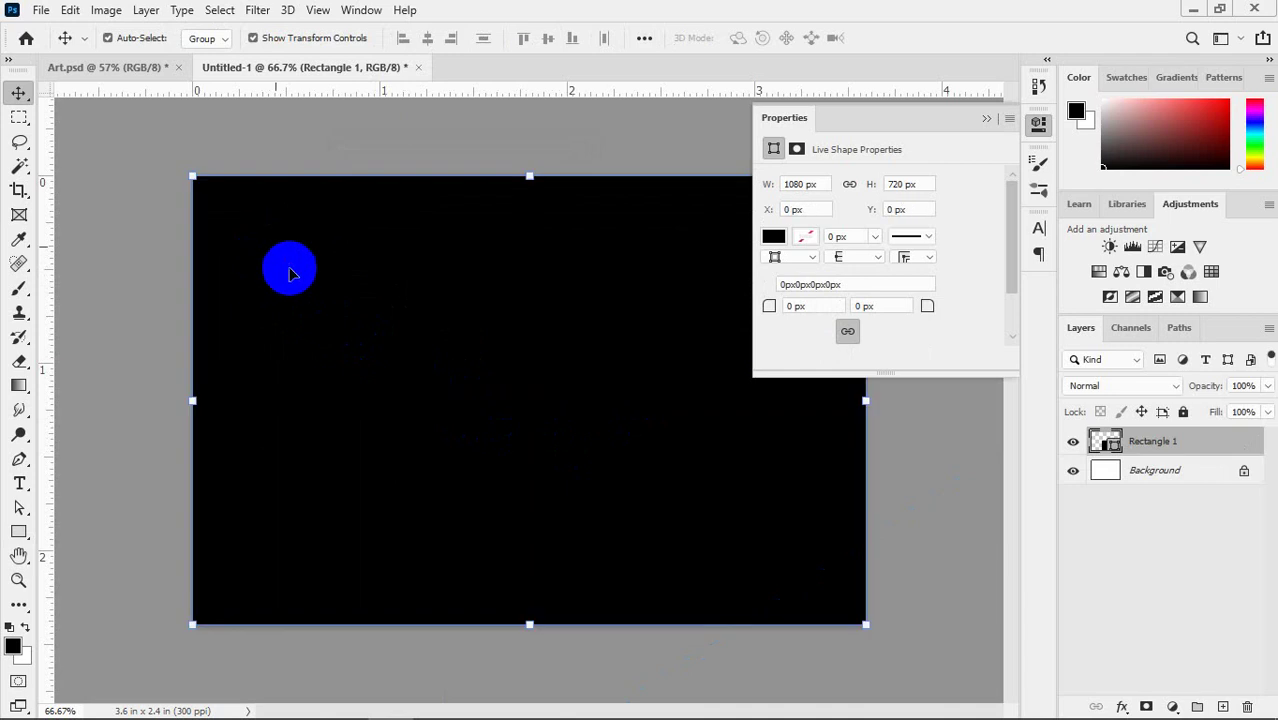
left_click(986, 118)
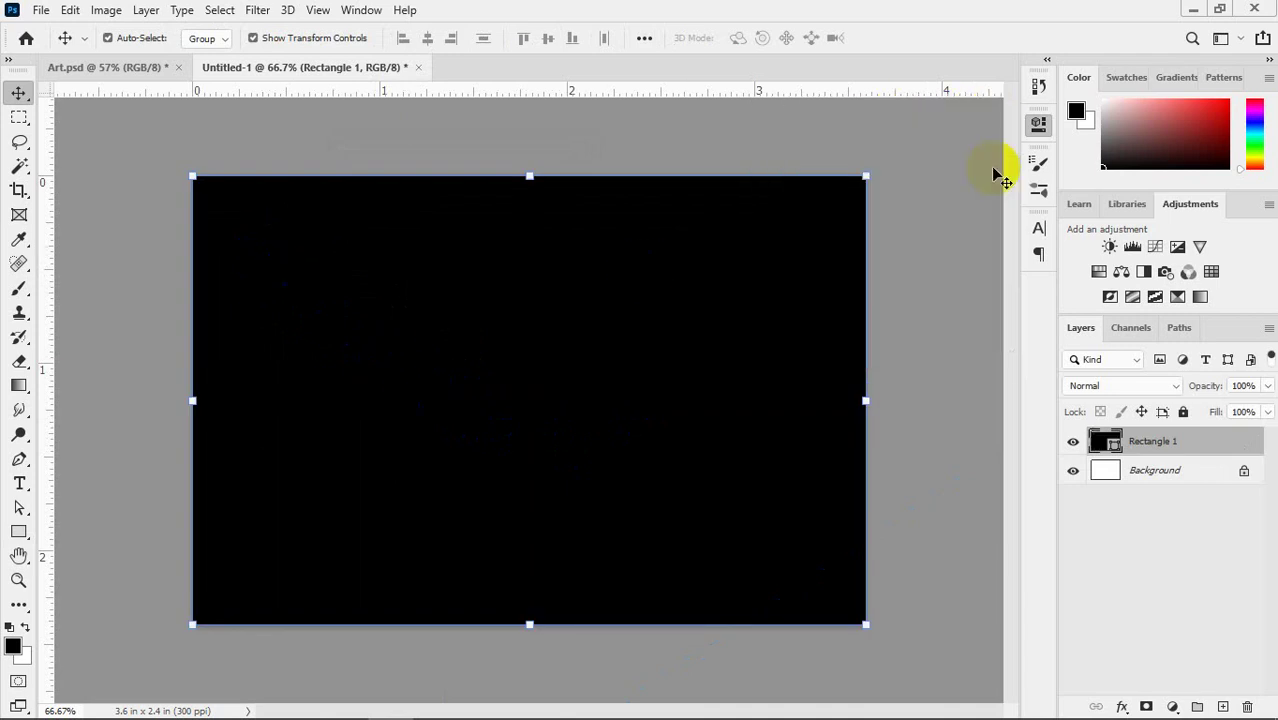
left_click(927, 277)
left_click(451, 437)
left_click(707, 372)
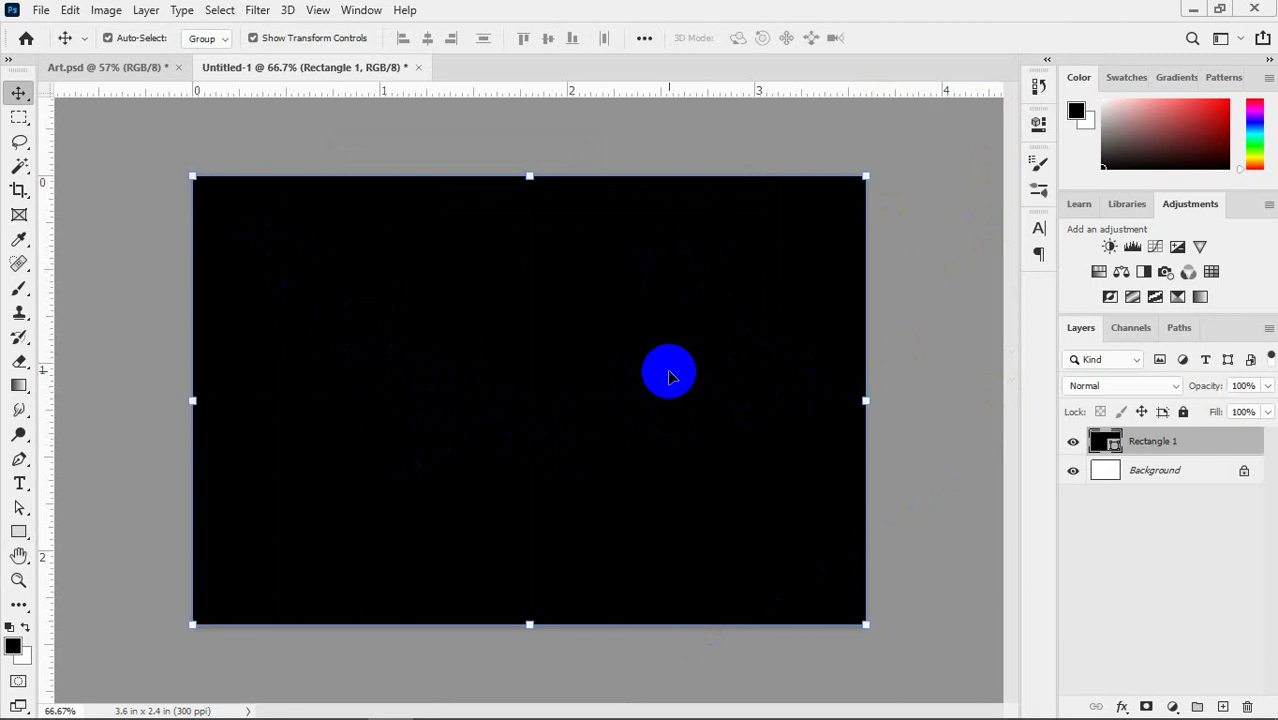
key("alt+Tab")
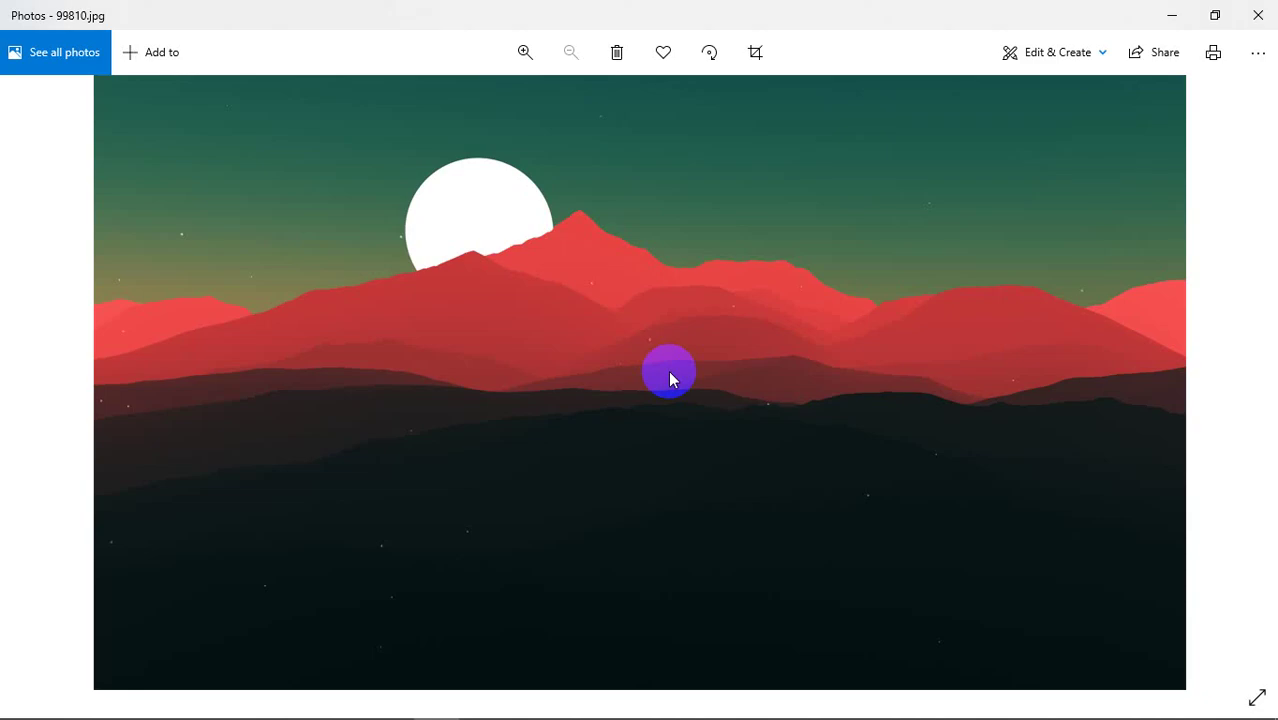
- Change Rectangle 1's fill from black to white and bring up the layer effects list
key("alt+Tab")
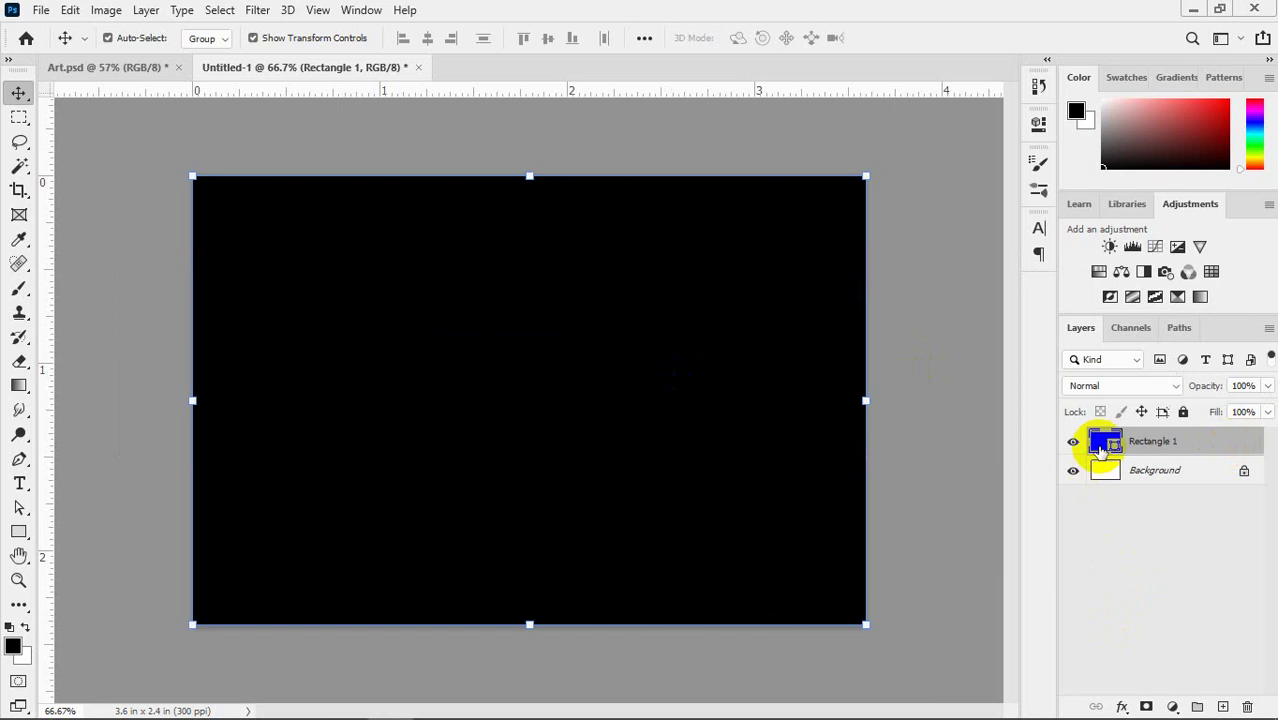
left_click(1038, 124)
left_click(774, 238)
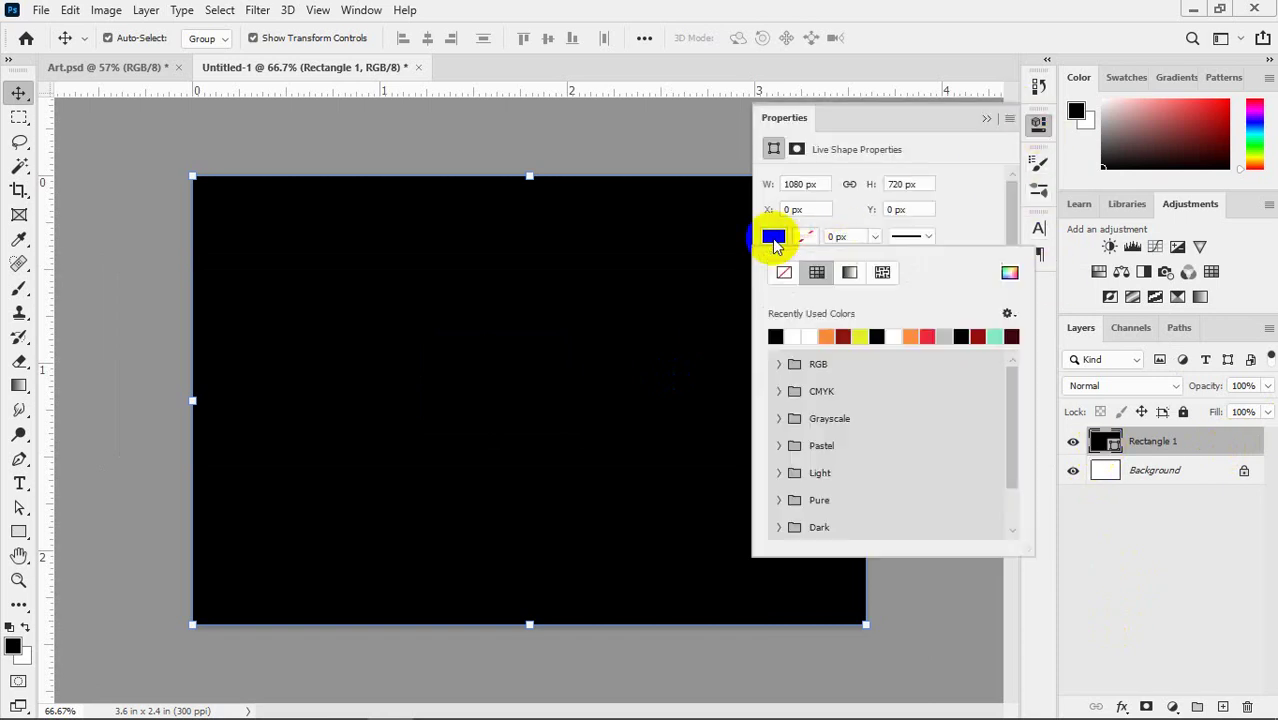
left_click(794, 336)
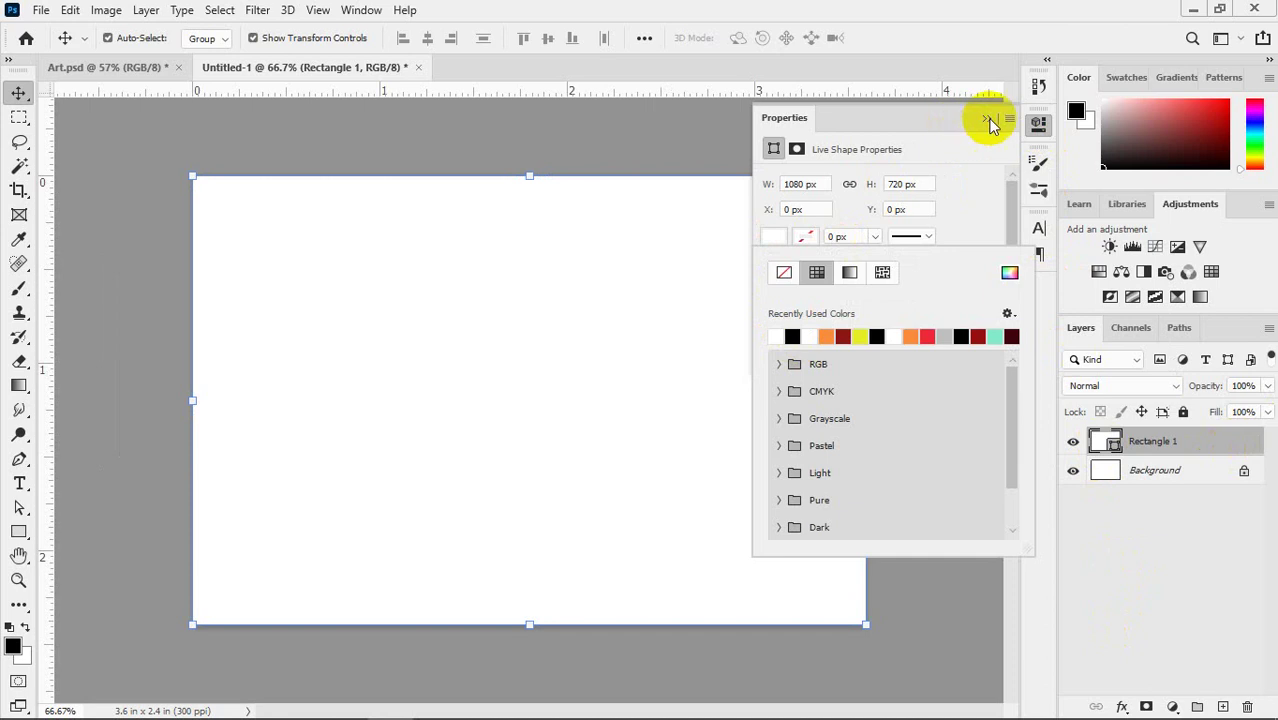
left_click(987, 120)
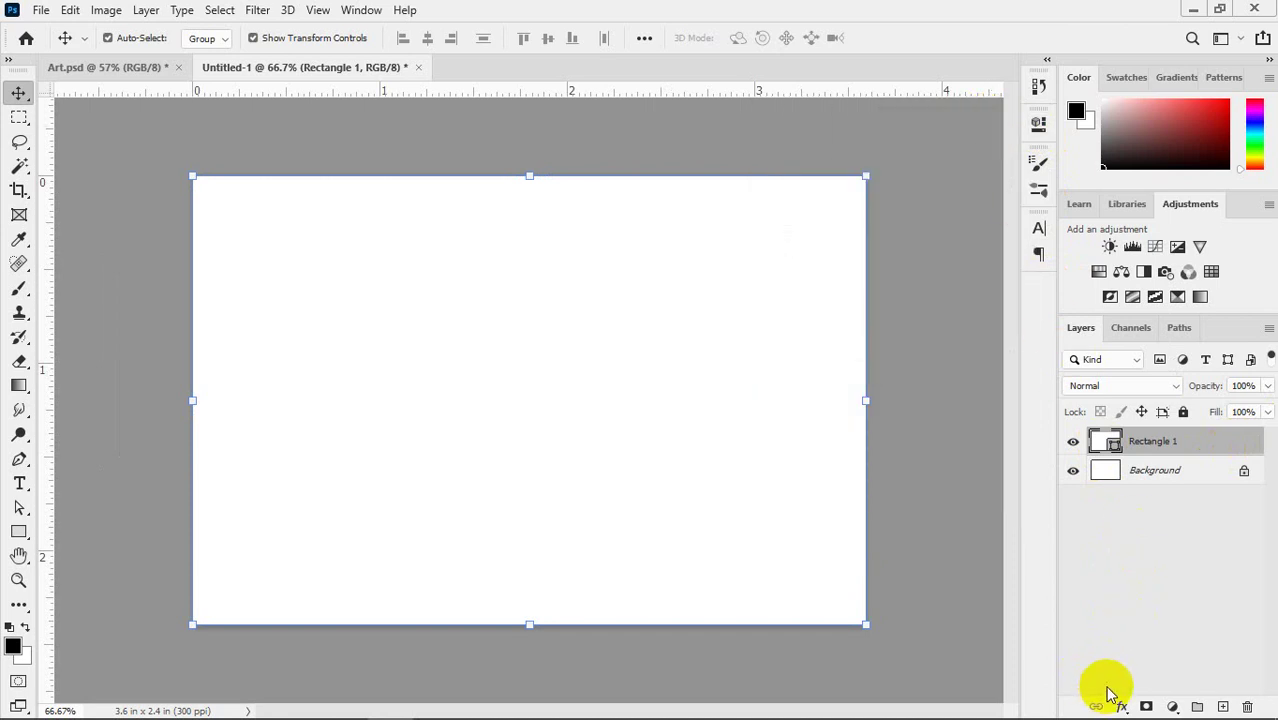
left_click(1121, 707)
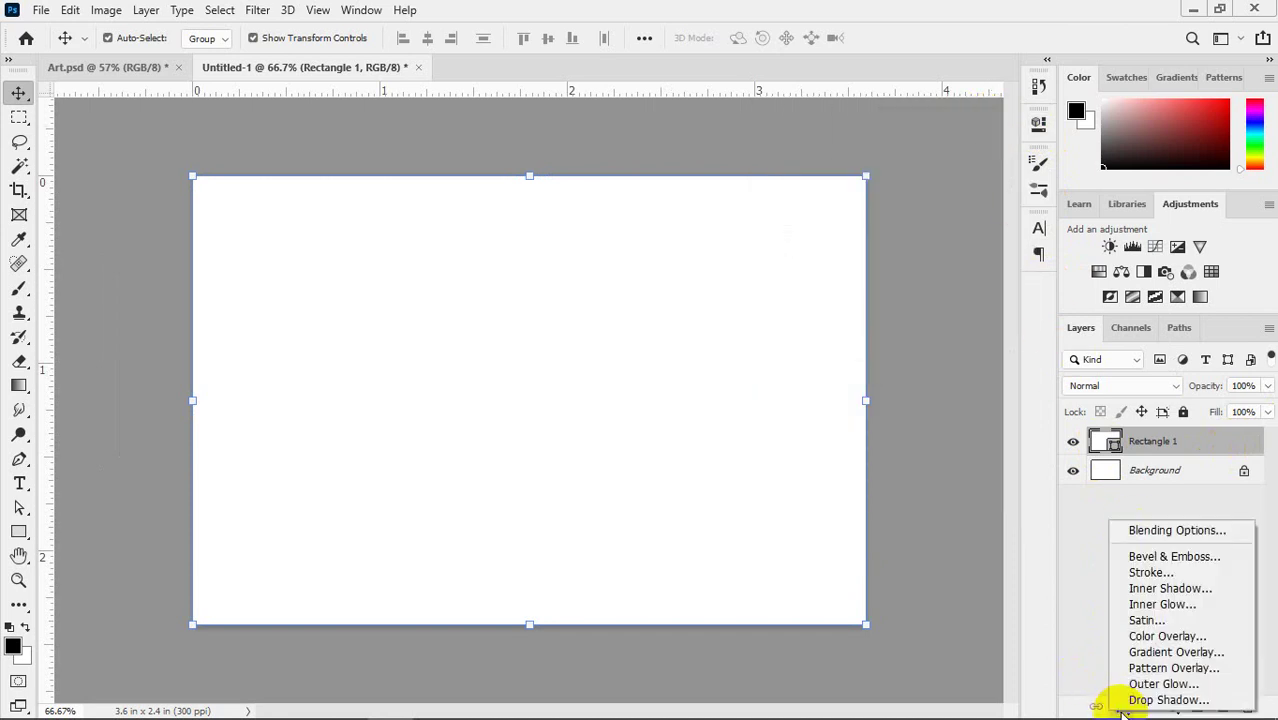
- Add a Gradient Overlay to Rectangle 1 and centre the Layer Style dialog over the canvas
left_click(1157, 653)
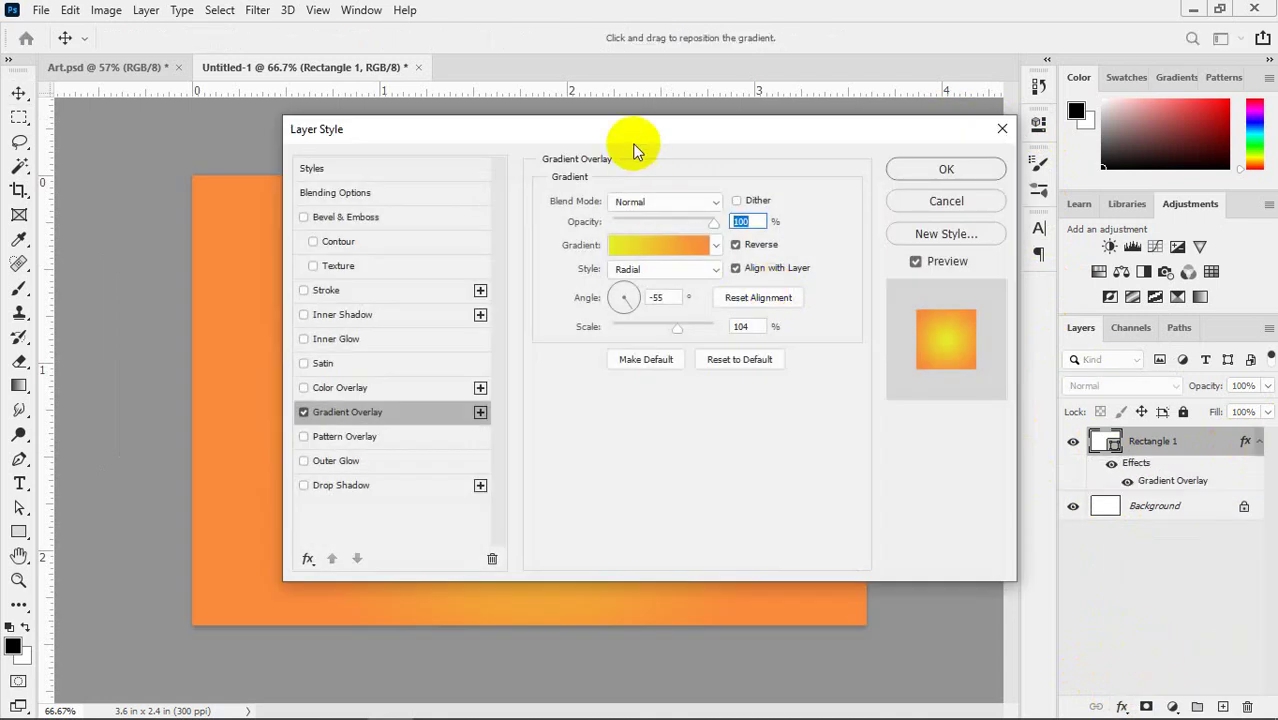
left_click_drag(633, 143, 1002, 177)
left_click_drag(910, 218, 790, 172)
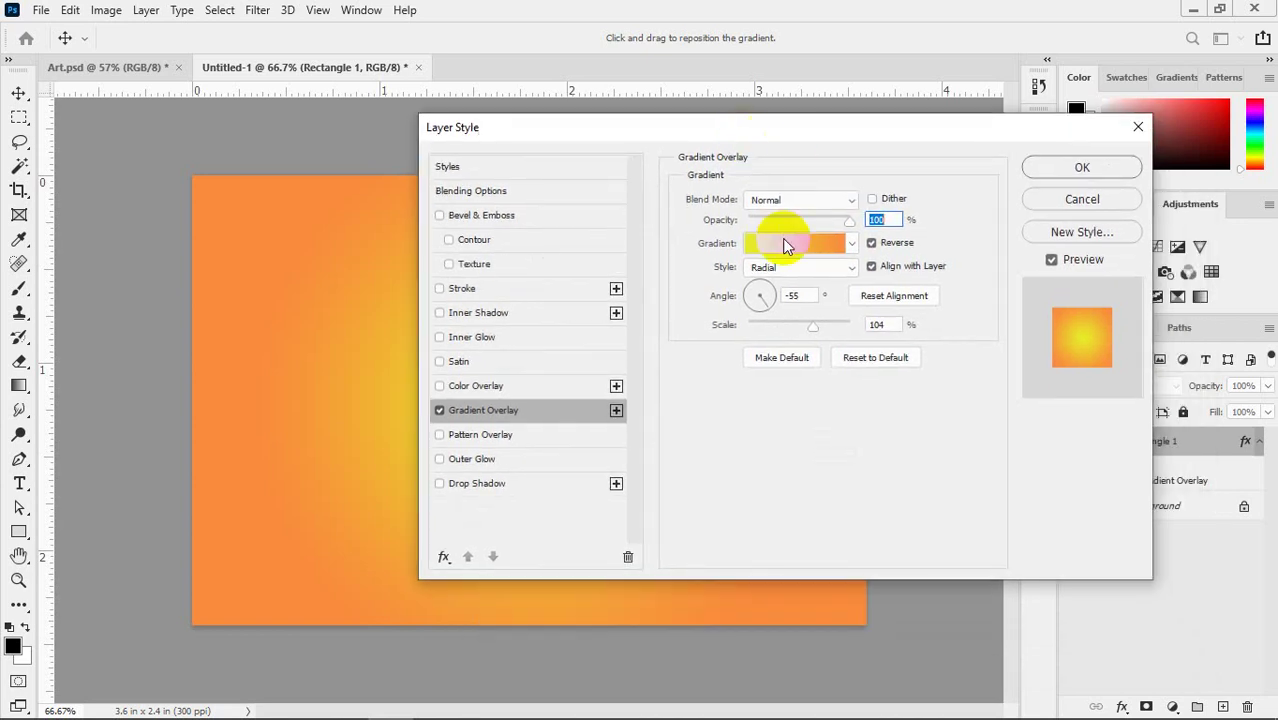
left_click(790, 245)
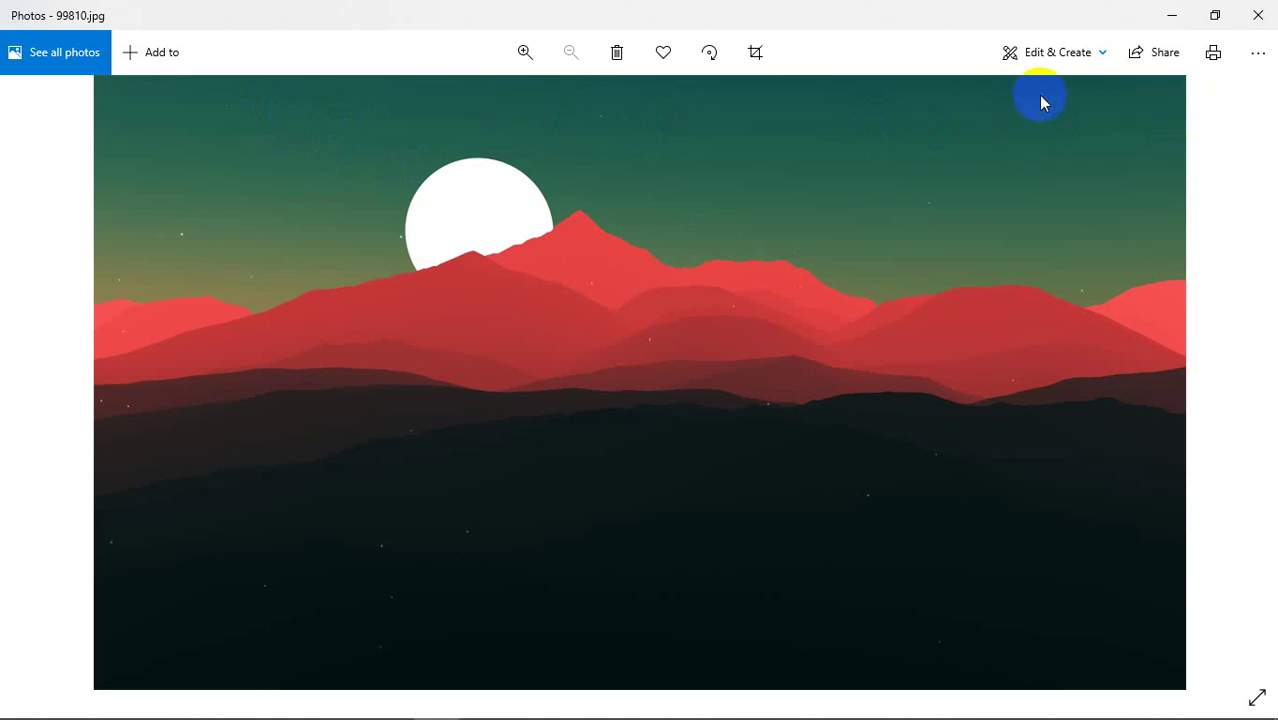
- Close the search-by-image box in Chrome to see the image results
key("alt+Tab")
key("alt+Tab")
key("alt+Tab")
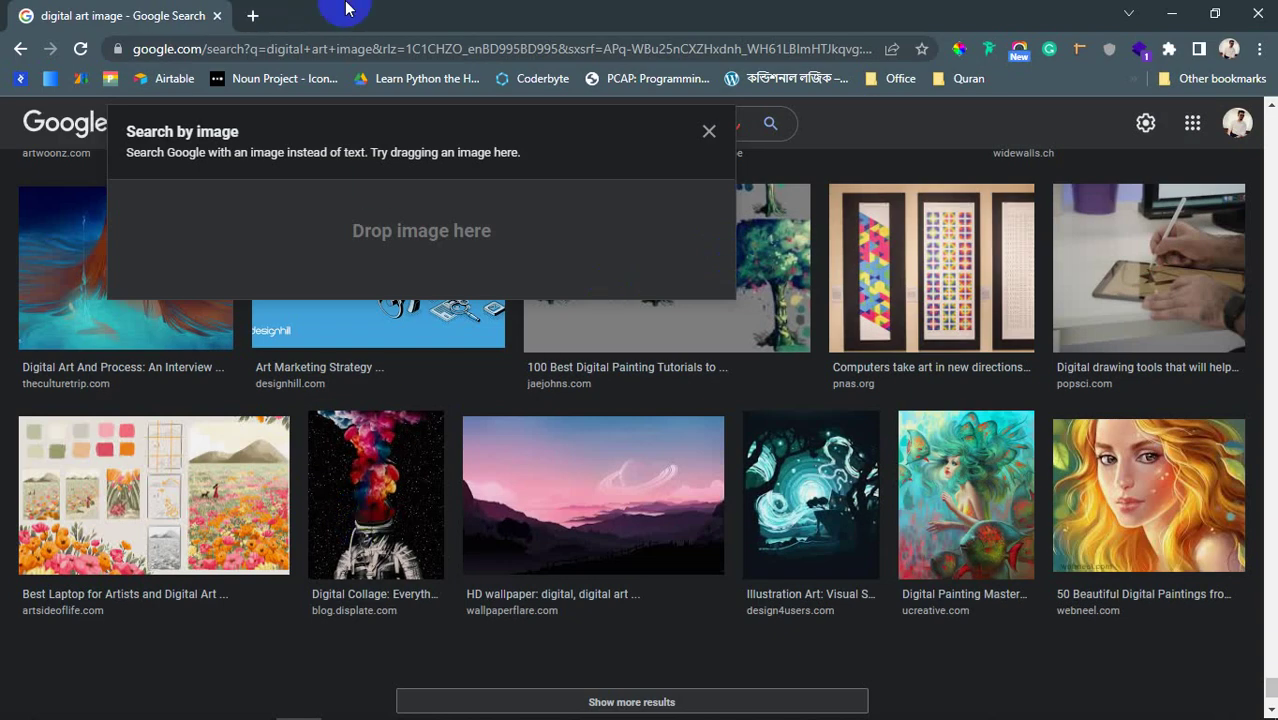
left_click(709, 131)
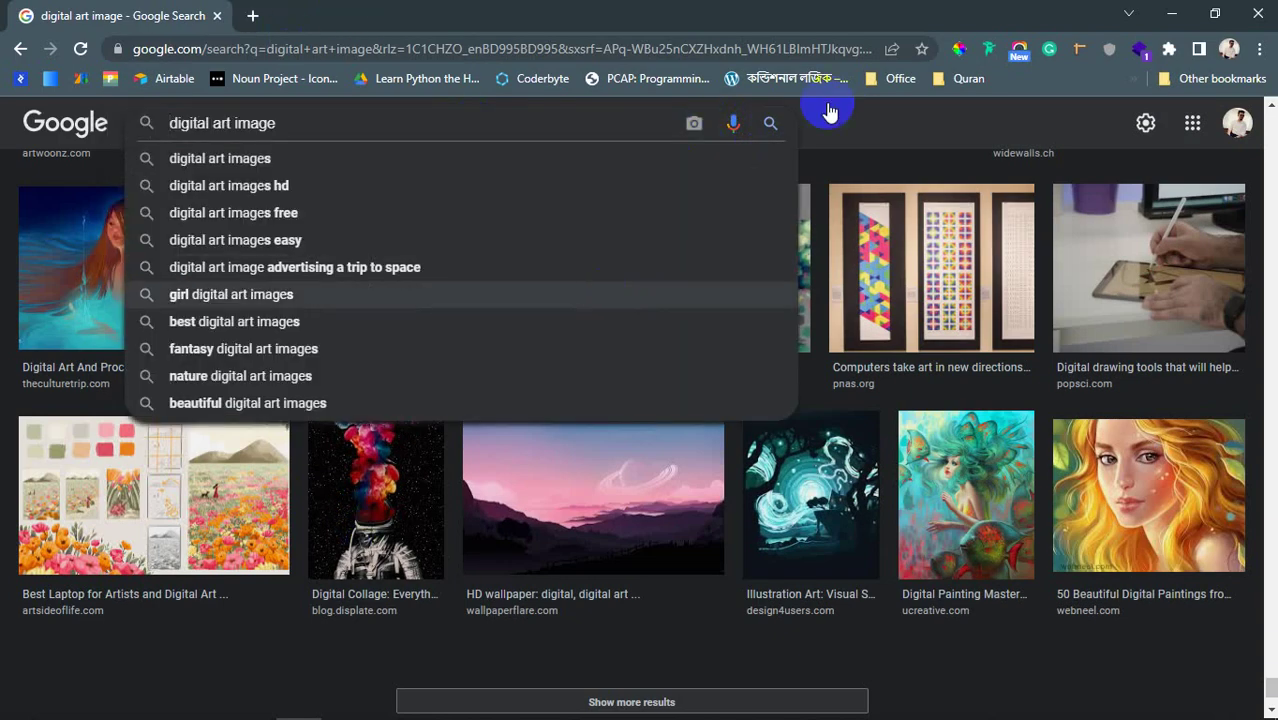
left_click(910, 120)
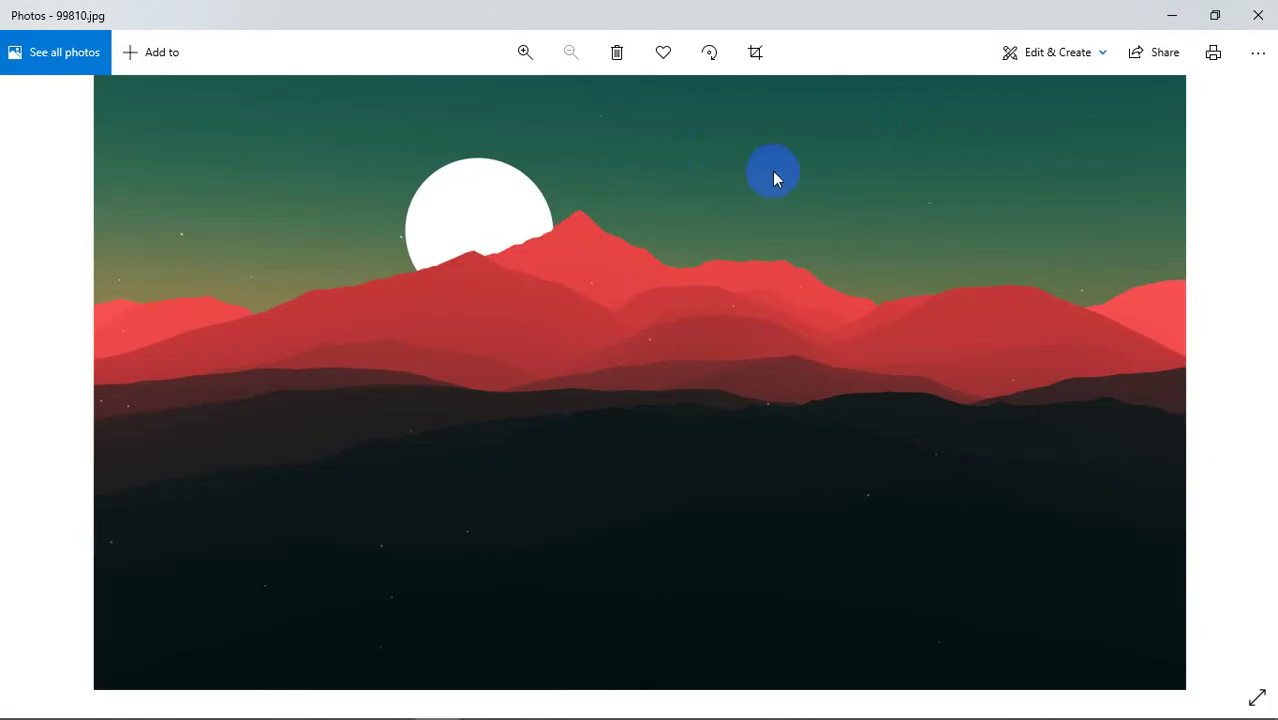
left_click(1256, 55)
left_click(1257, 58)
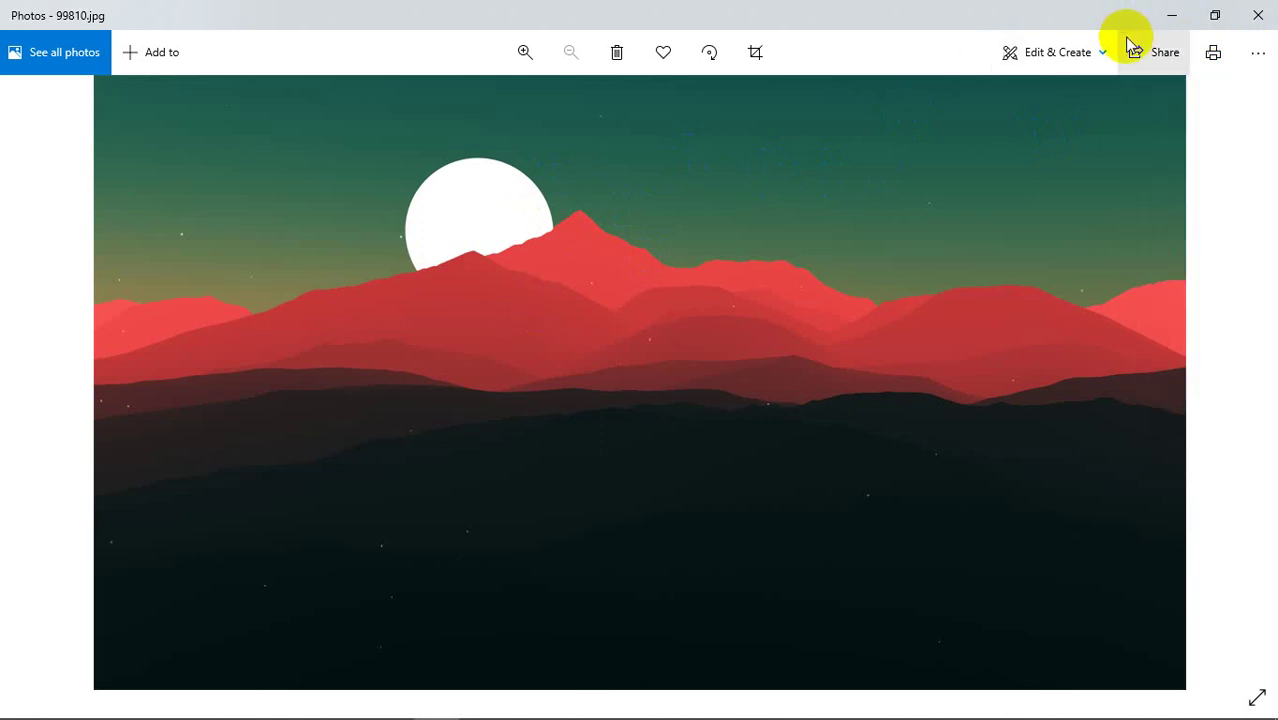
- Turn on the ColorPick Eyedropper extension and open a new browser tab
key("alt+Tab")
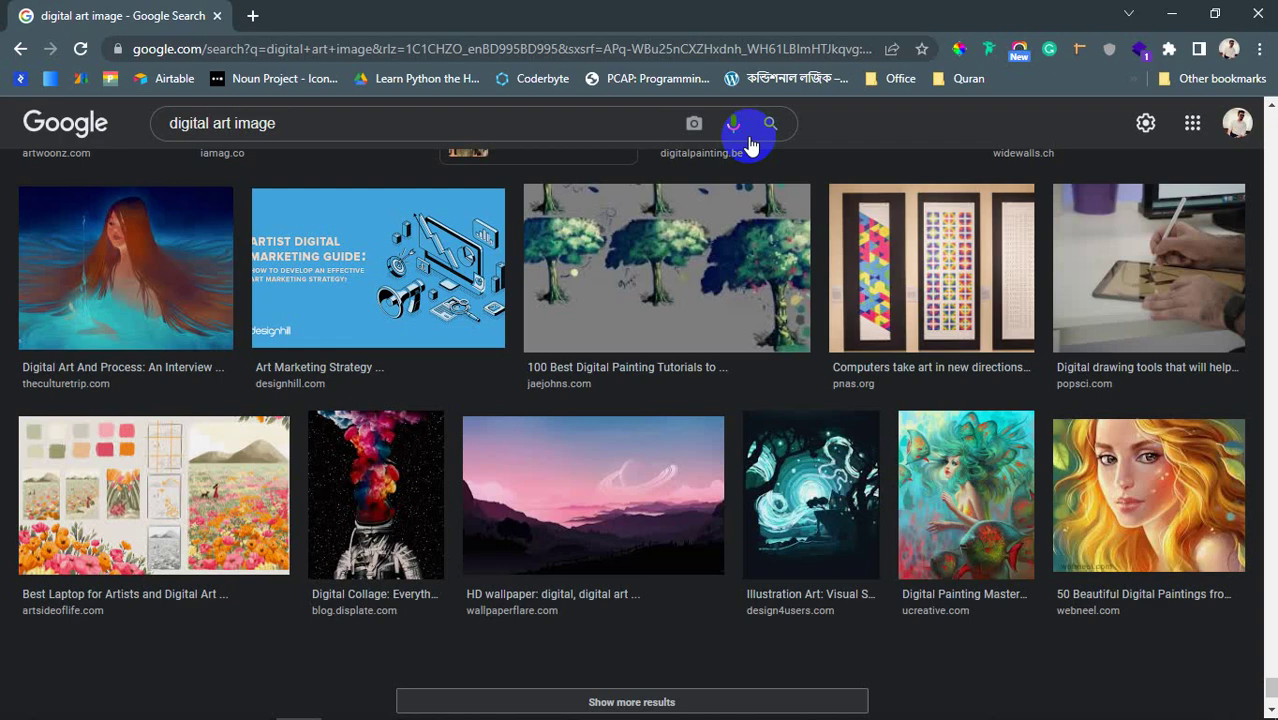
left_click(669, 463)
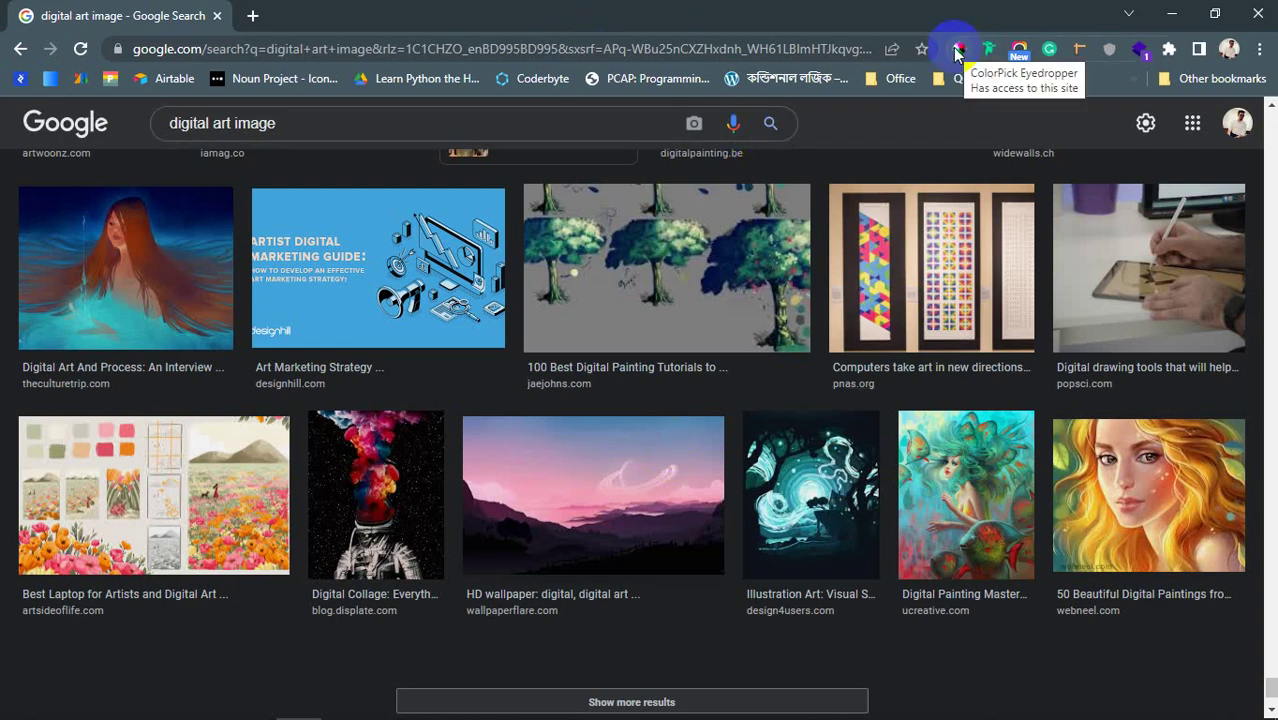
left_click(956, 50)
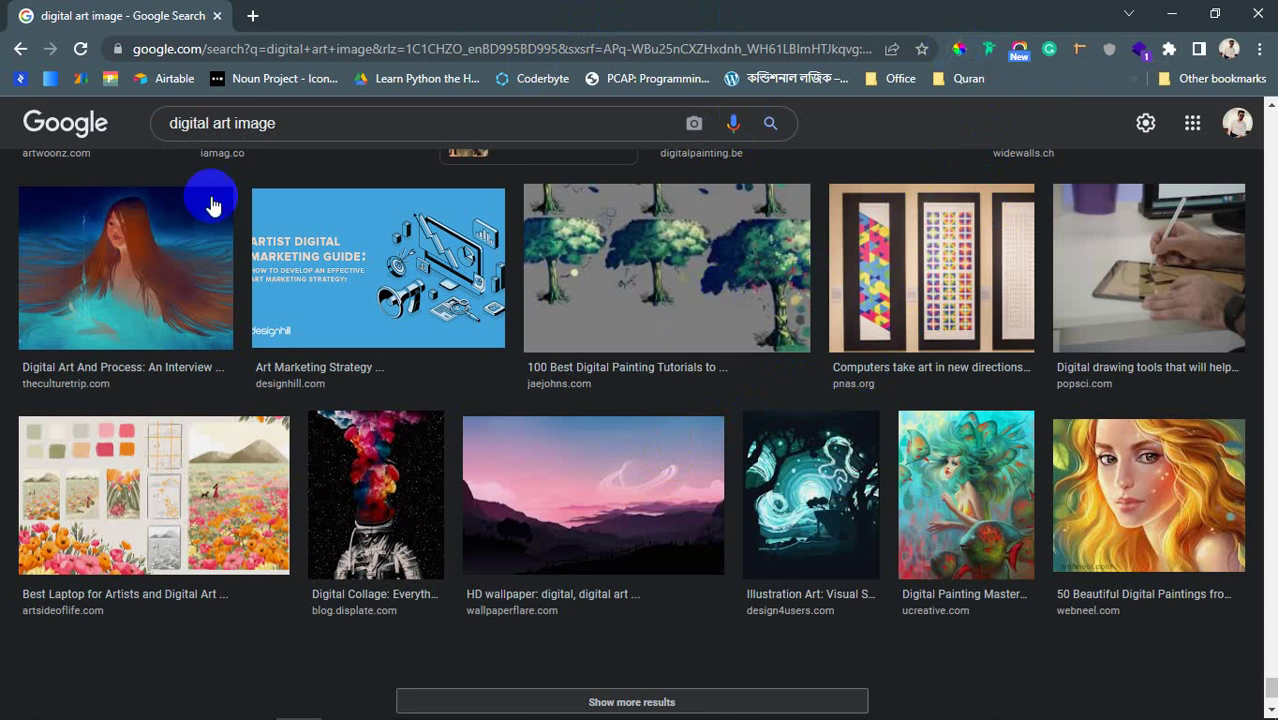
left_click(251, 15)
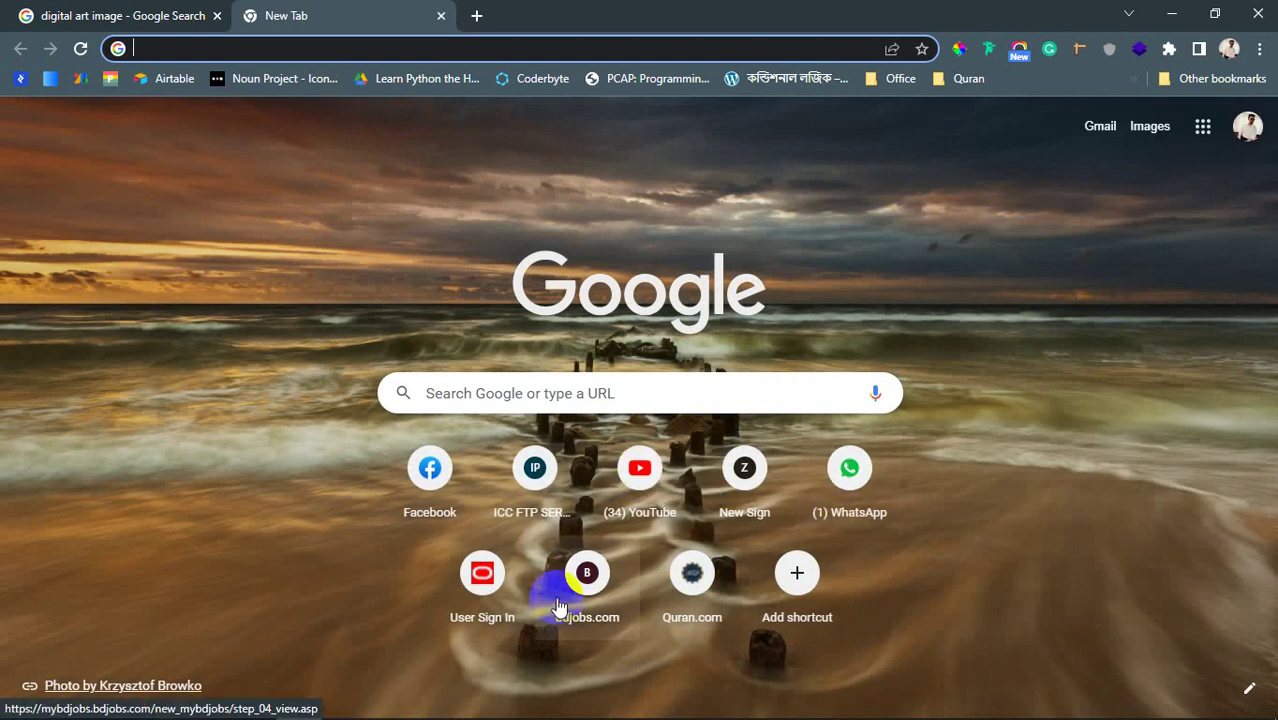
- Sample the green of the MY BDJOBS heading on the bdjobs.com sign-in page
left_click(572, 576)
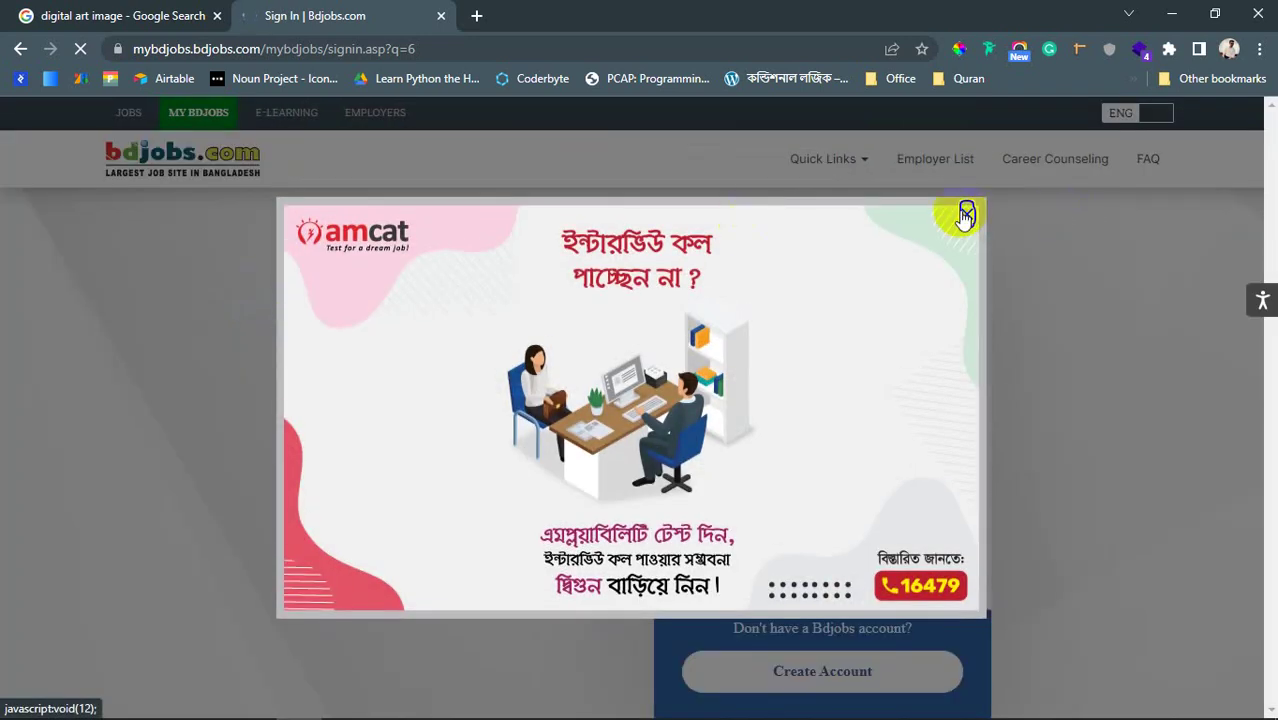
left_click(966, 215)
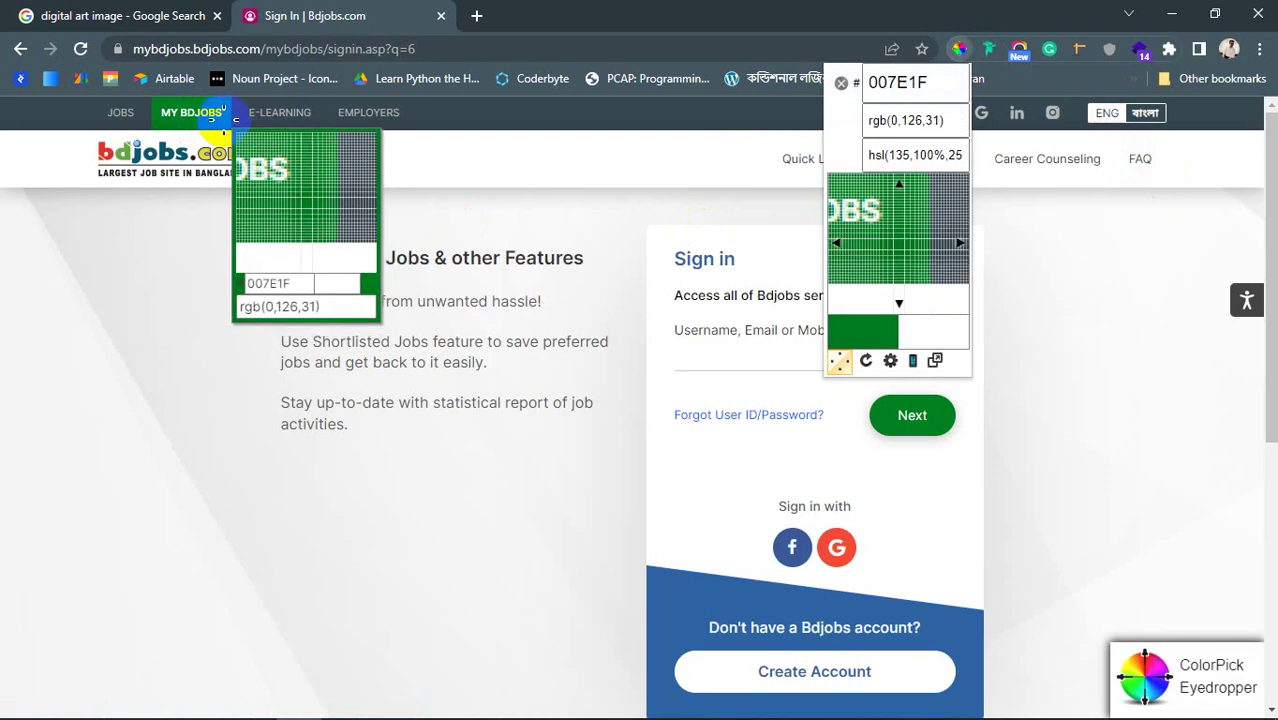
left_click(223, 115)
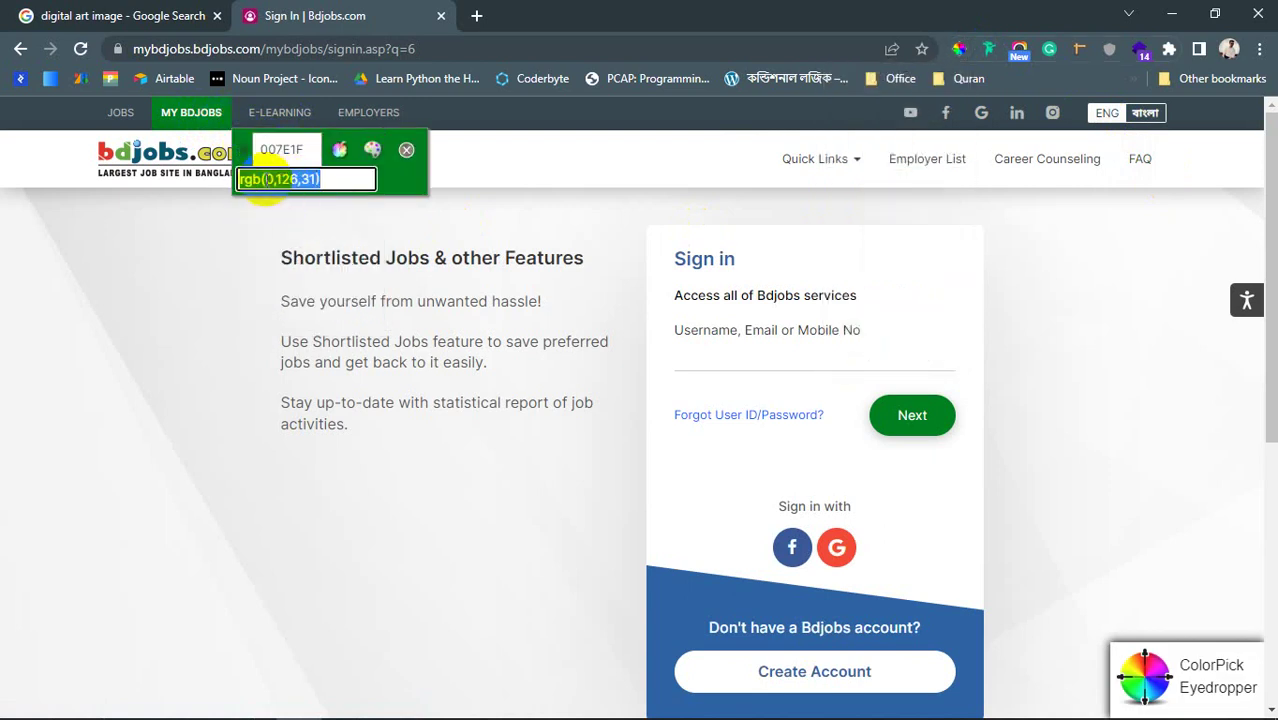
left_click(405, 149)
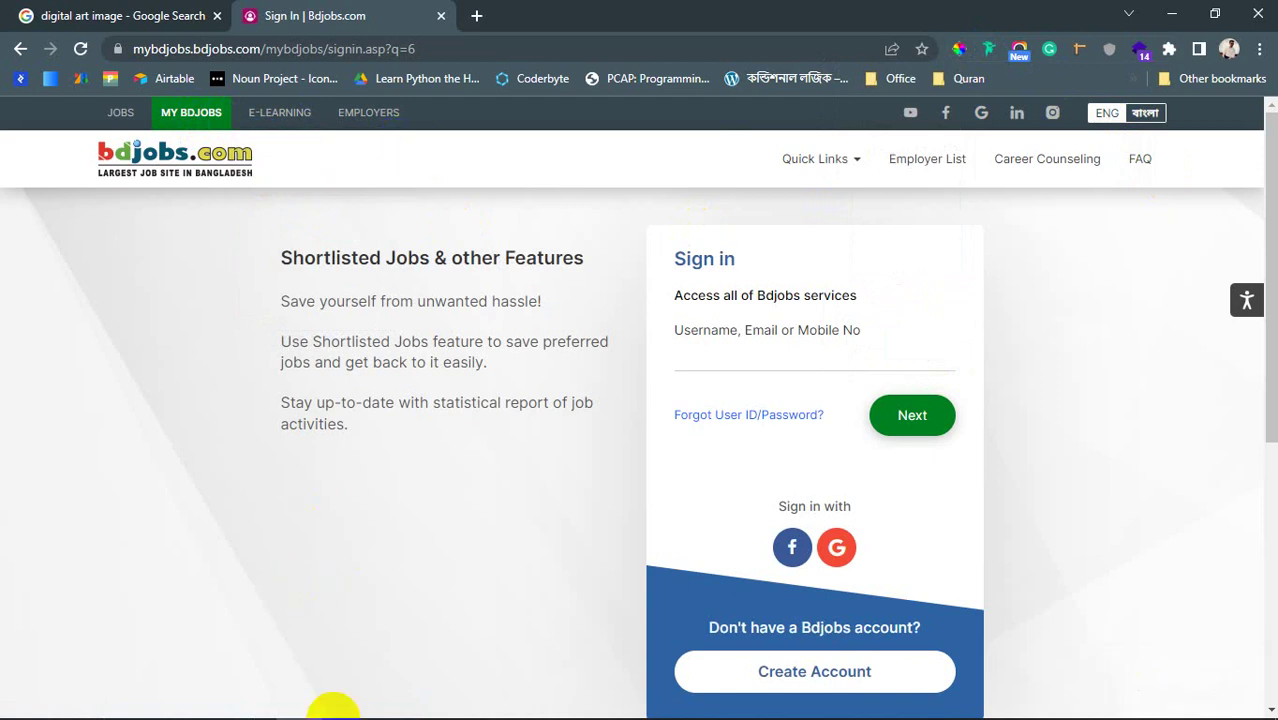
- Open 99810.jpg from Downloads in a browser tab and sample its colours
mouse_move(257, 702)
left_click(160, 703)
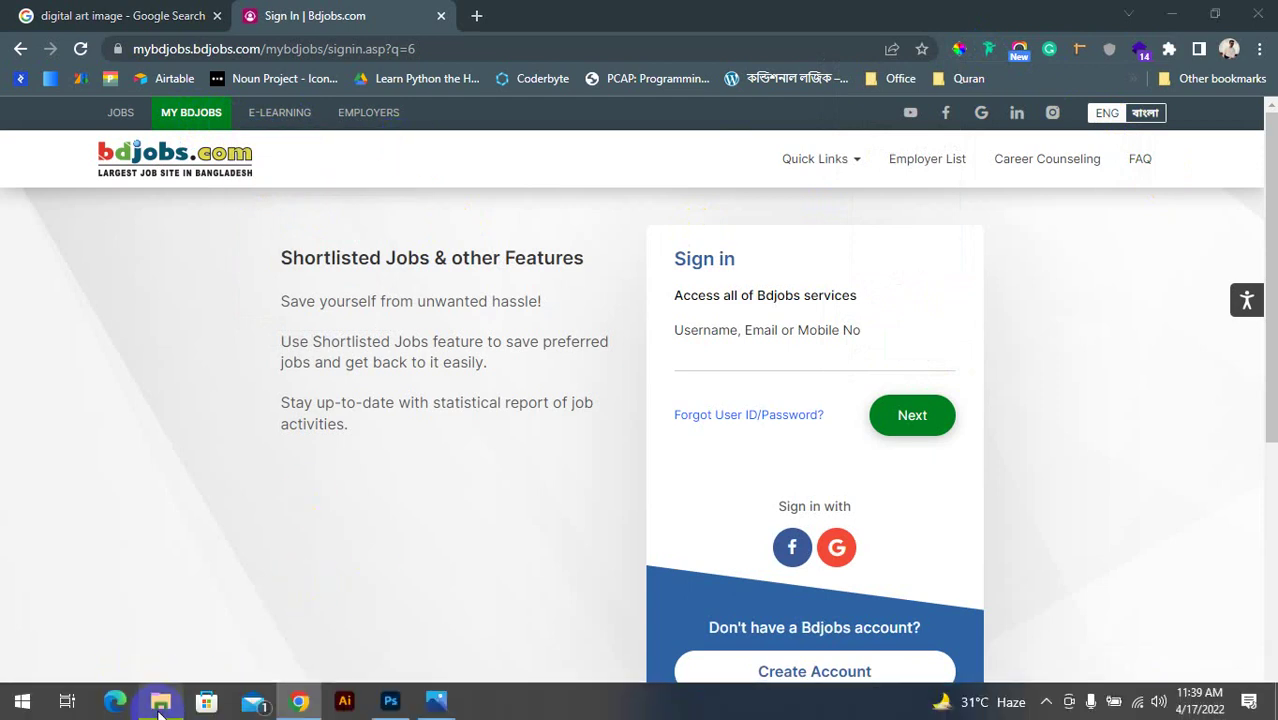
left_click_drag(322, 486, 592, 16)
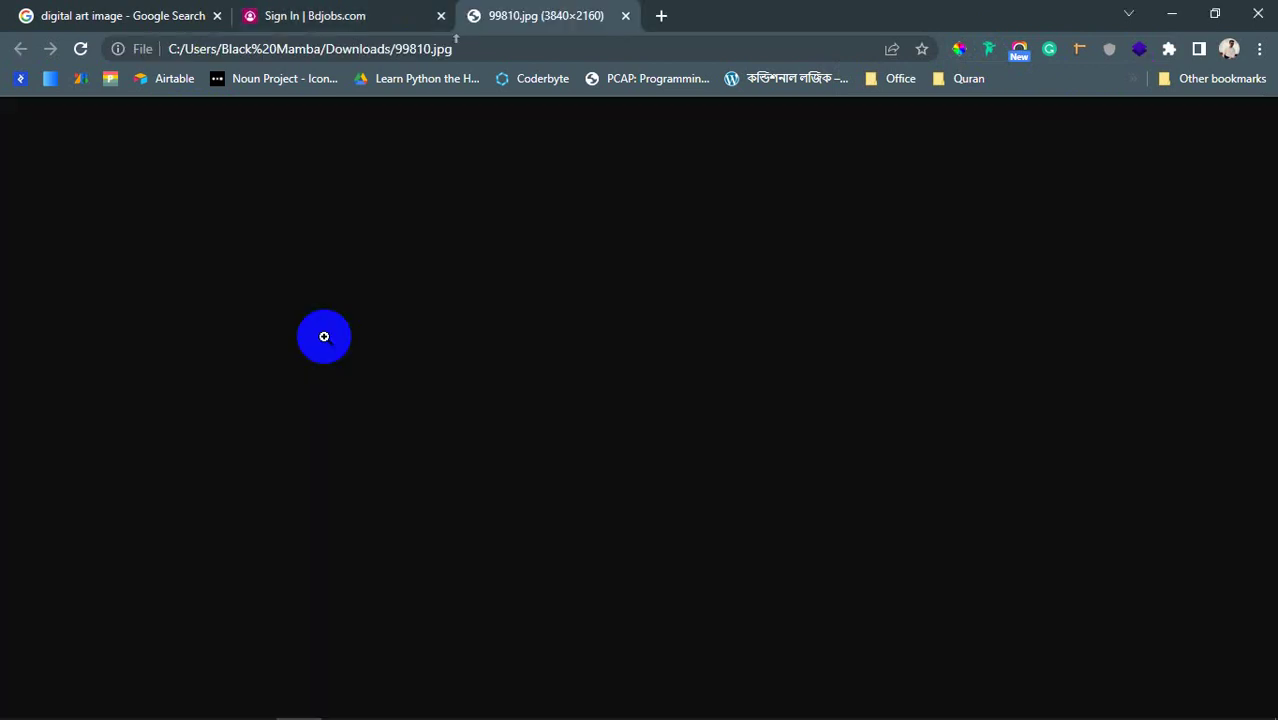
left_click(960, 50)
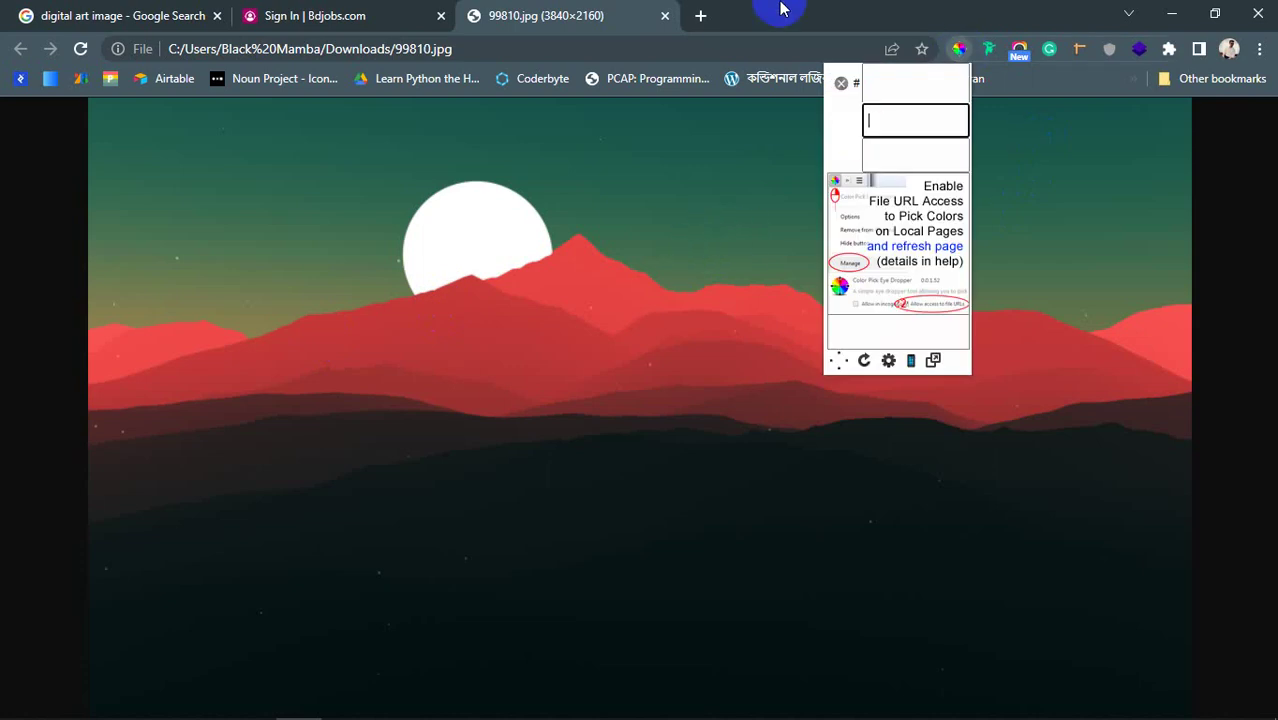
left_click(819, 334)
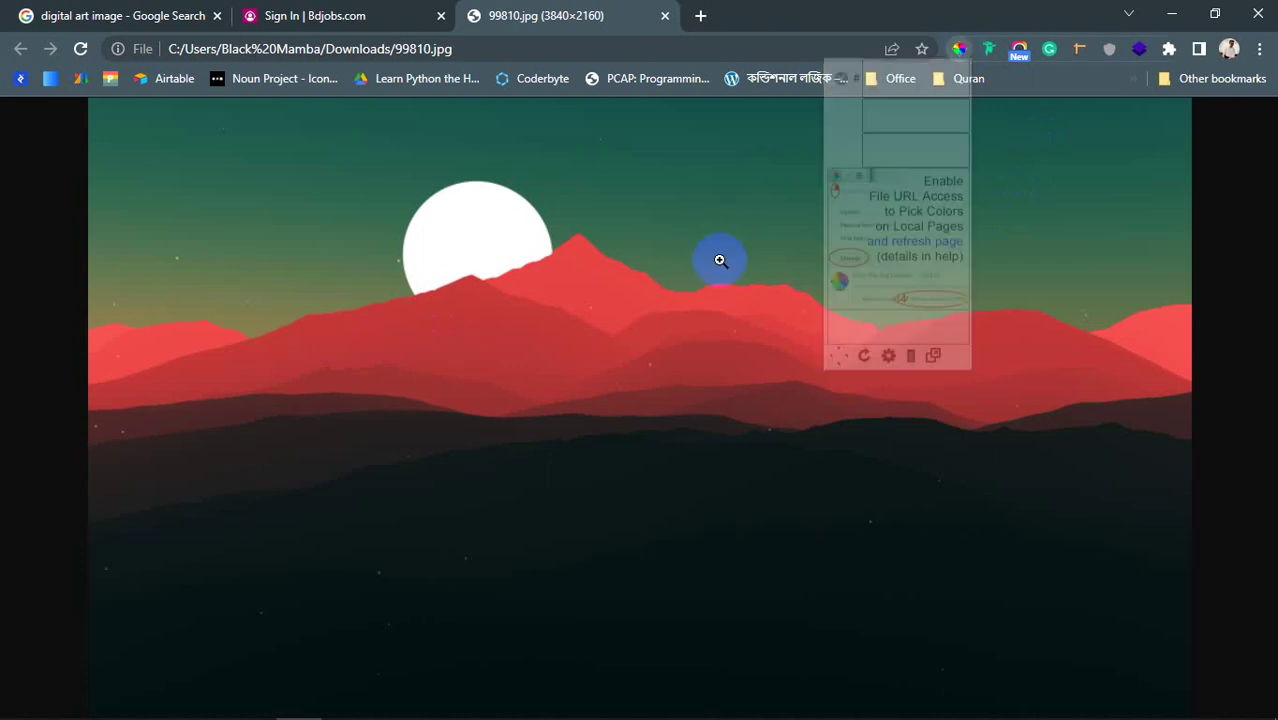
- Close the 99810.jpg and bdjobs sign-in tabs and minimise Chrome
middle_click(557, 8)
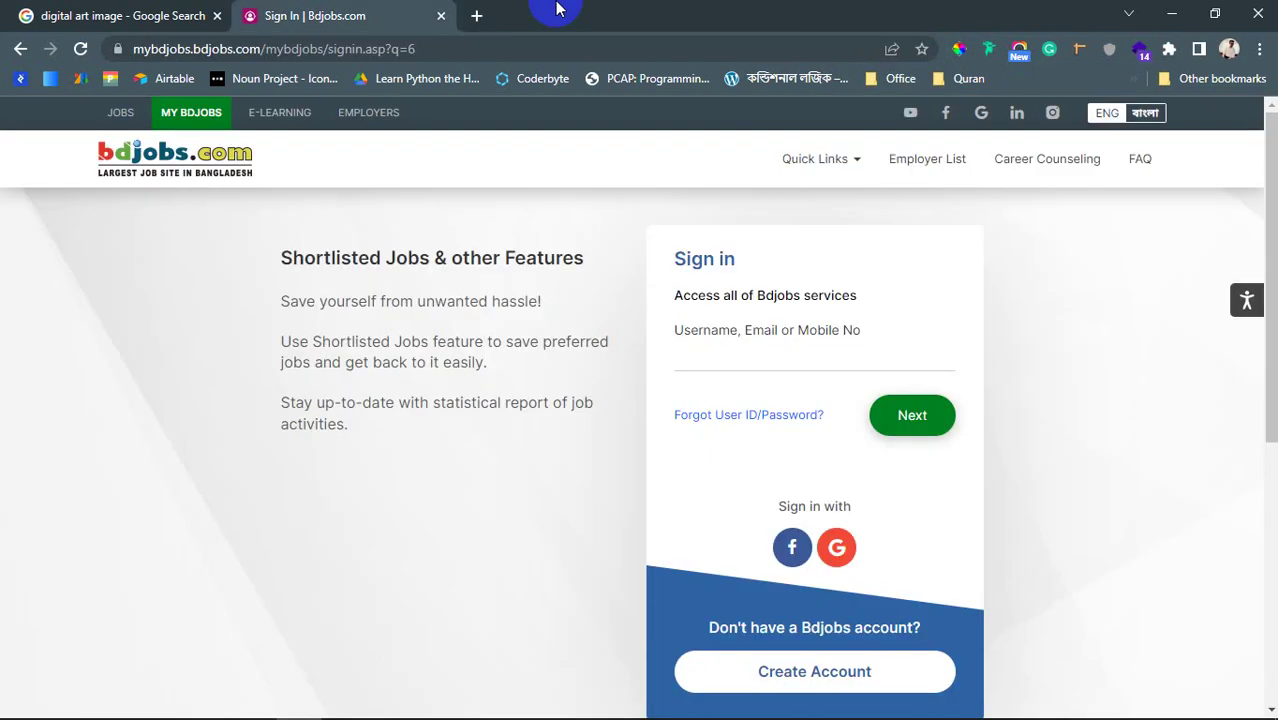
key("ctrl+shift+Tab")
middle_click(463, 14)
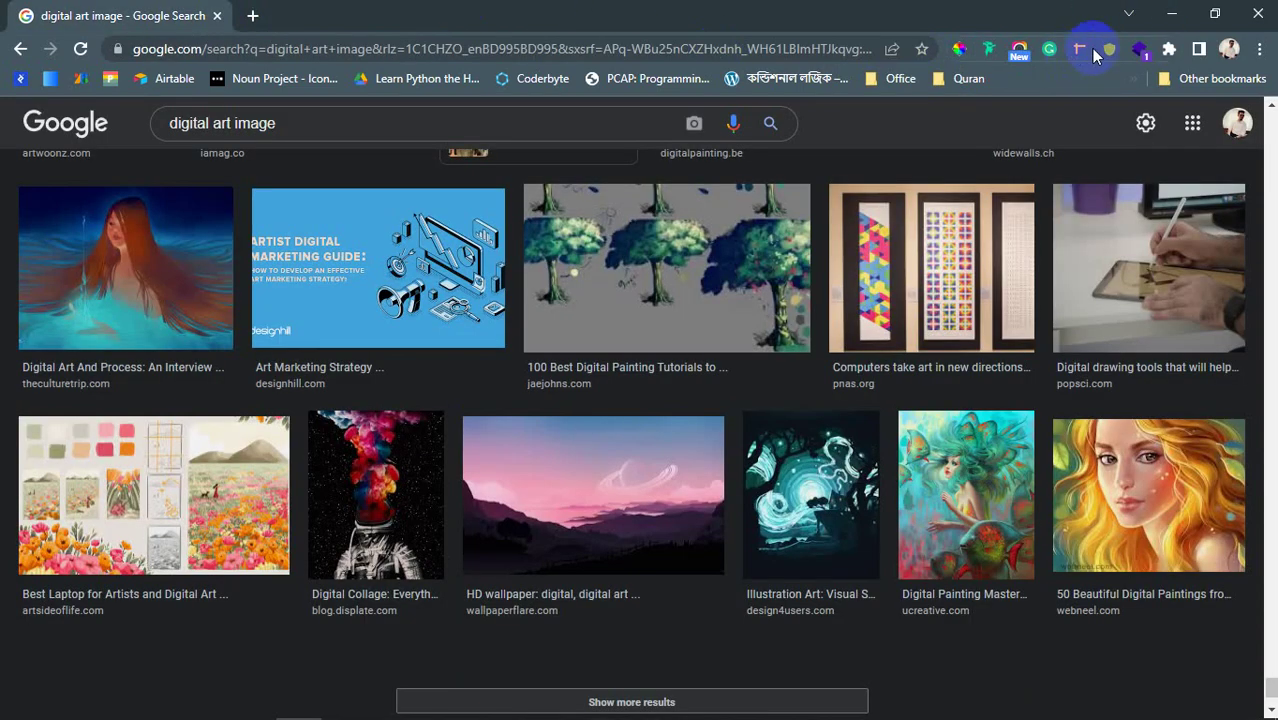
left_click(1172, 16)
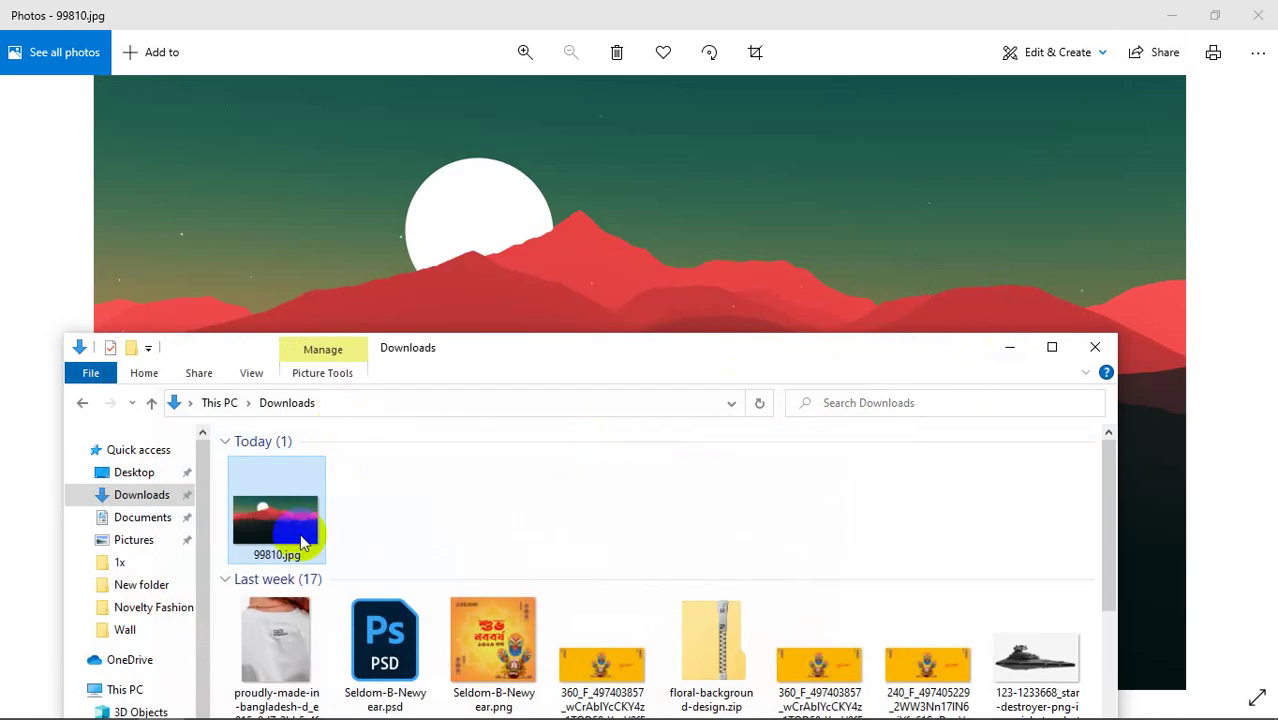
- Cancel the orange gradient overlay so Rectangle 1 stays plain white
left_click_drag(290, 525, 556, 63)
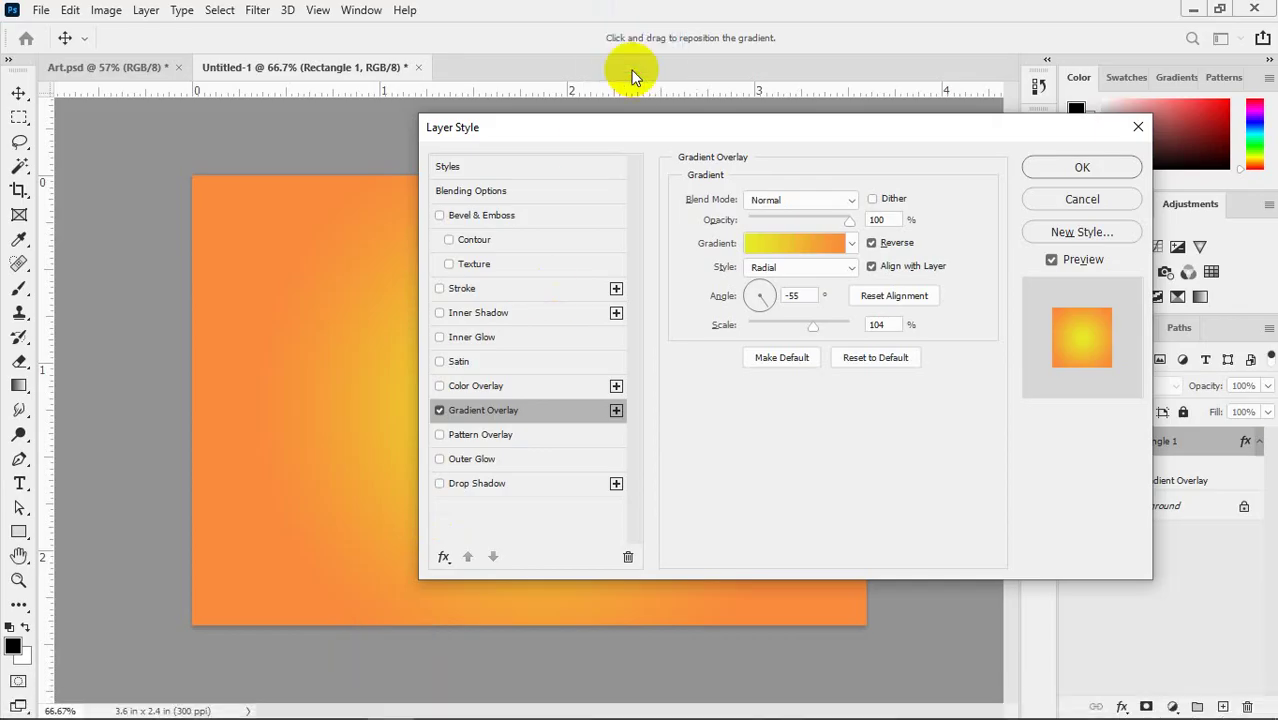
left_click(1067, 205)
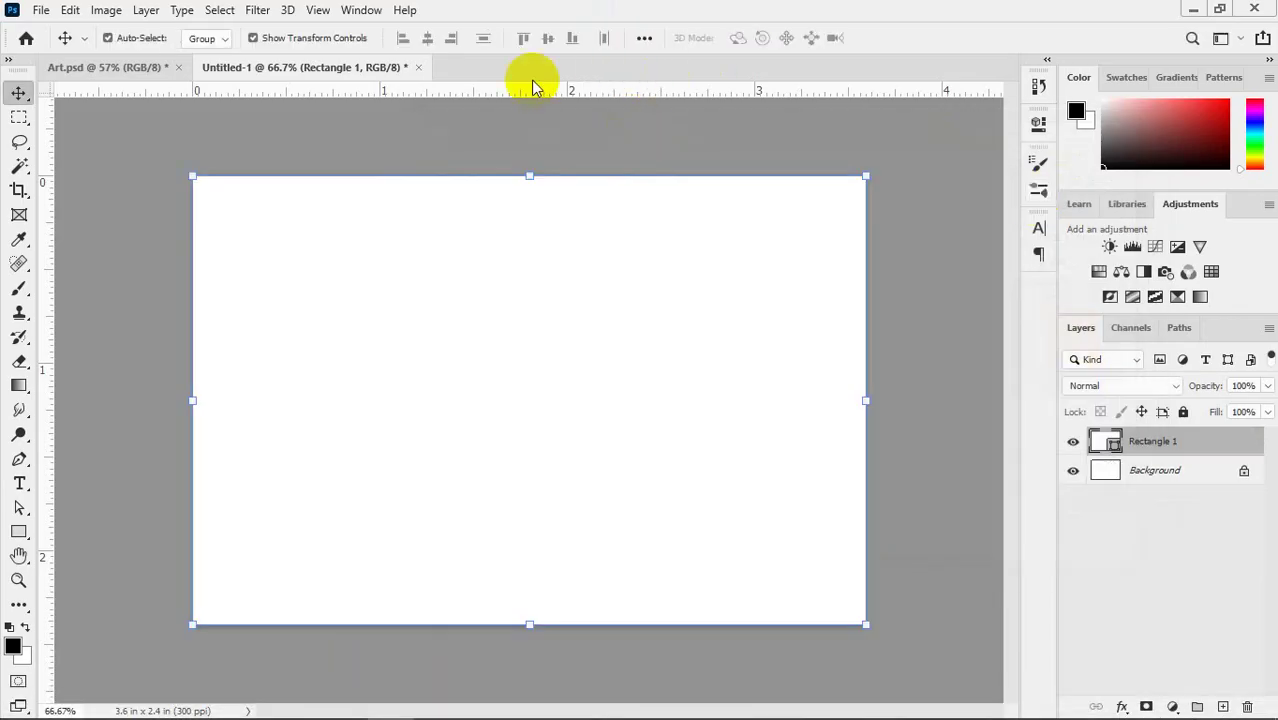
key("alt+Tab")
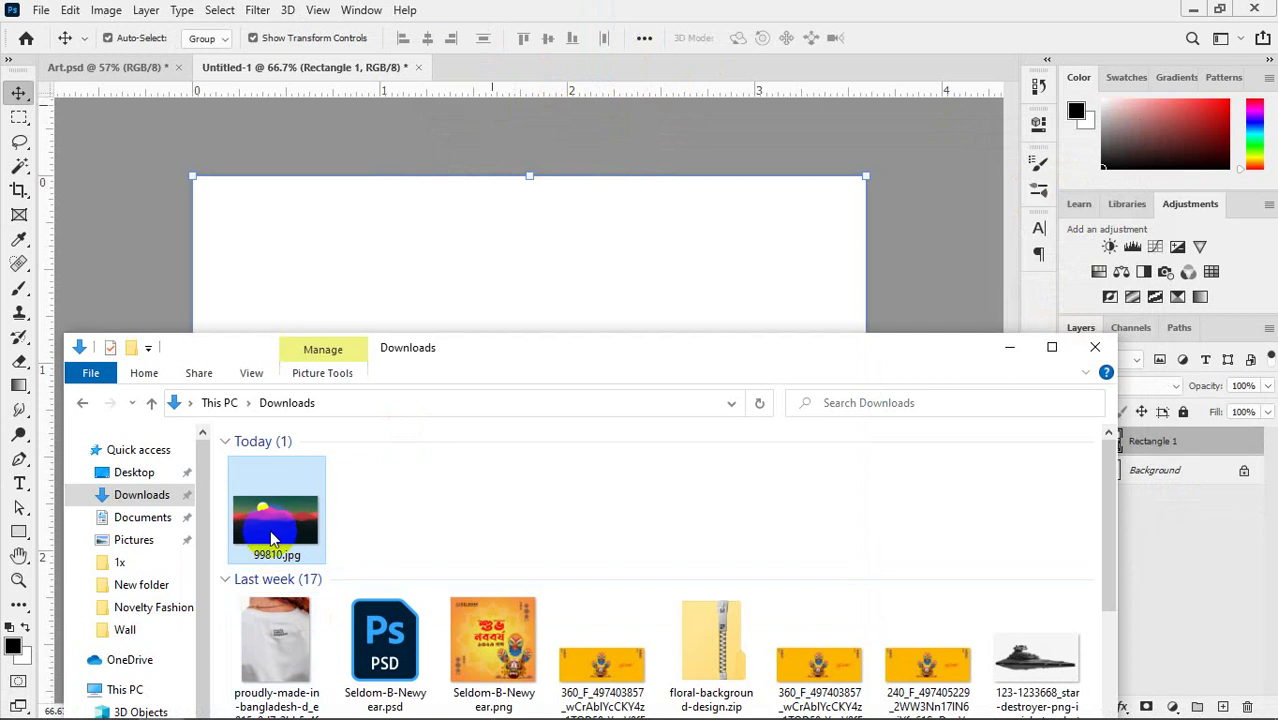
- Drag 99810.jpg from Downloads onto Photoshop's tab bar to open it as a document
left_click_drag(276, 515, 645, 72)
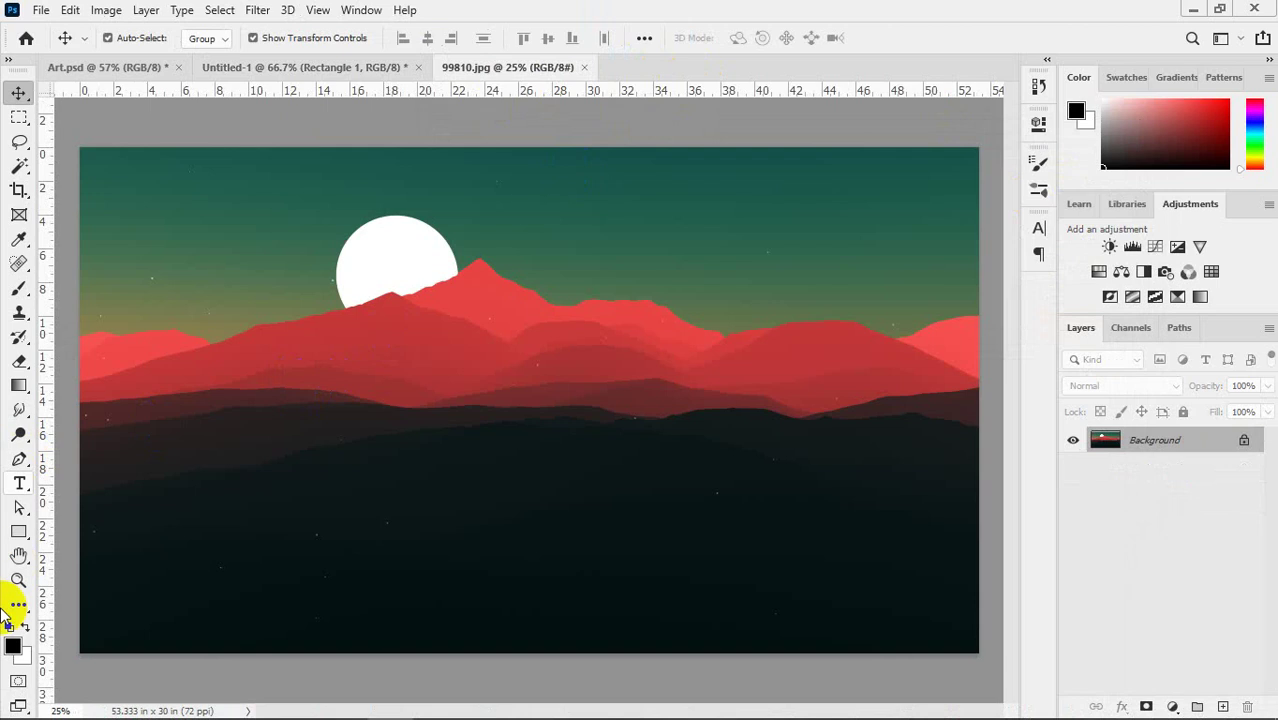
- Eyedrop the dark teal #145149 from the photo's top-right sky as foreground colour
left_click(21, 242)
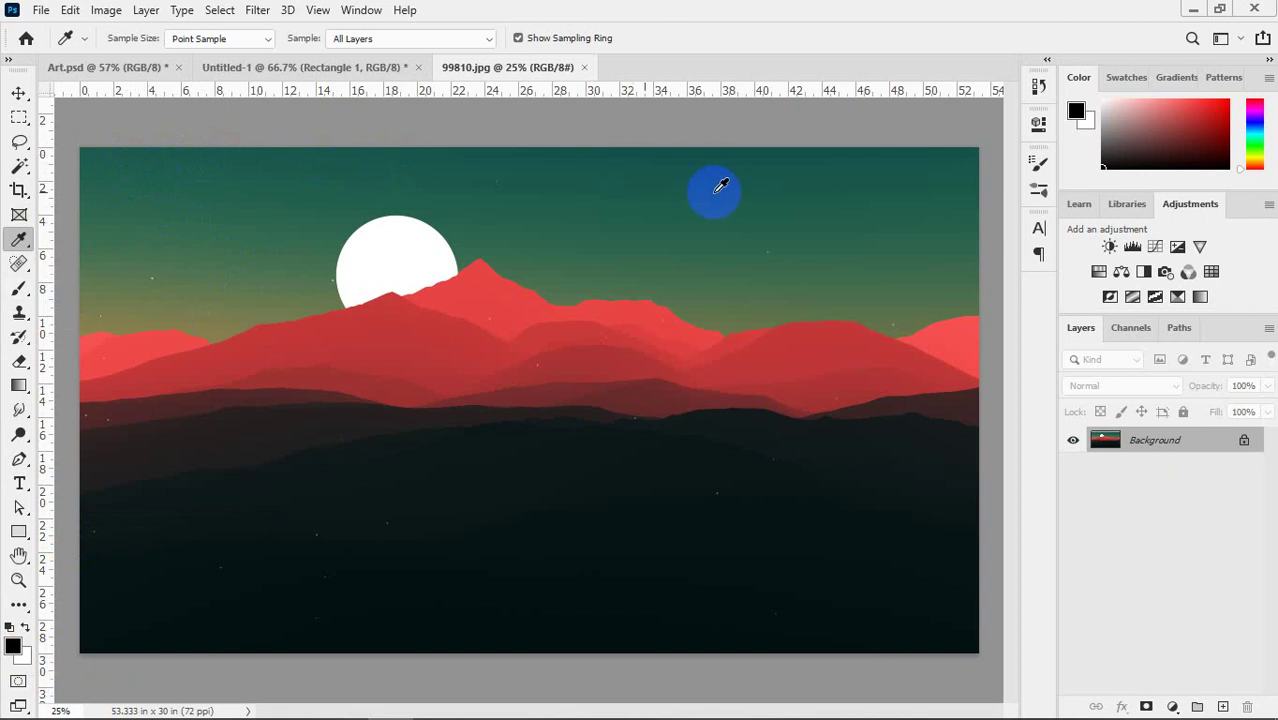
left_click(963, 146)
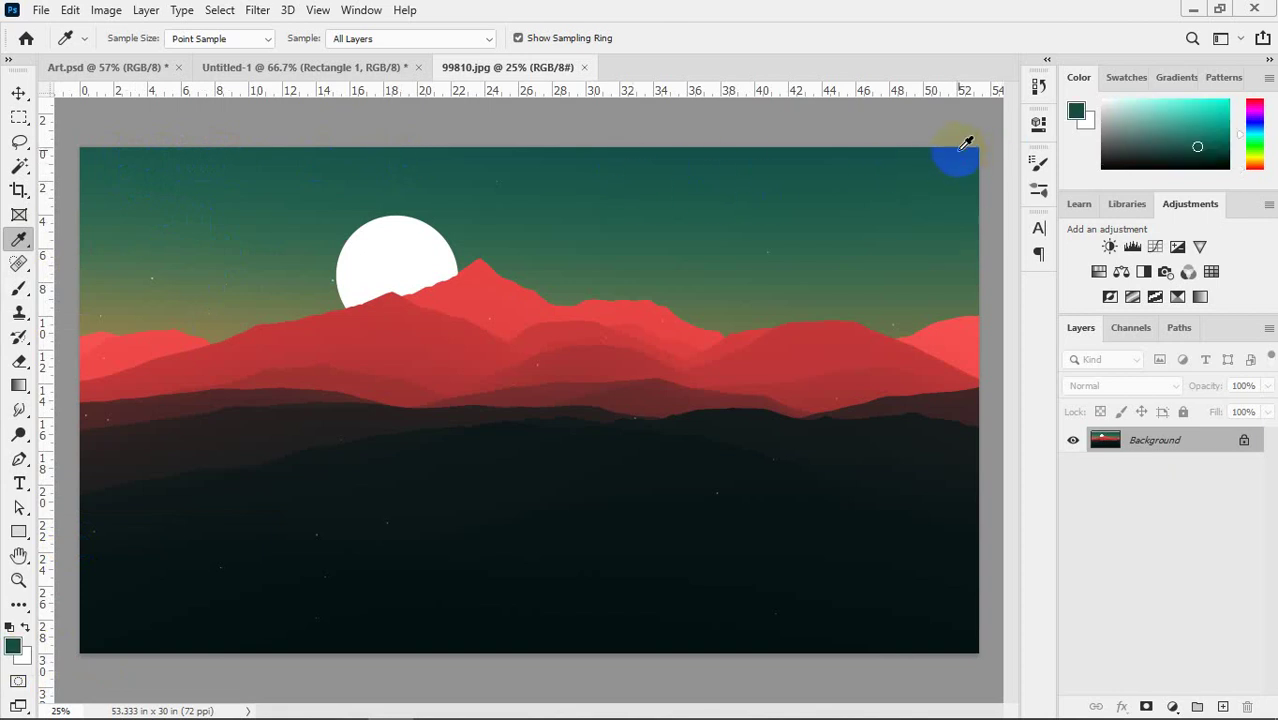
left_click(13, 648)
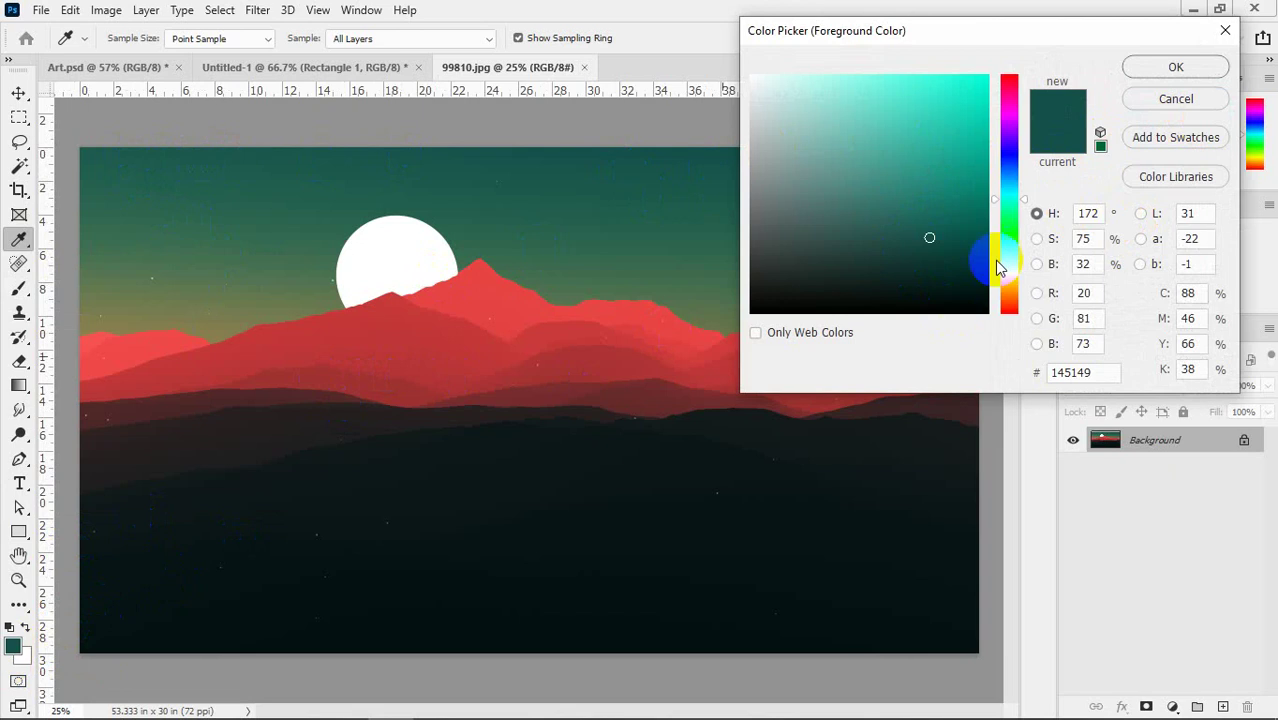
key("Return")
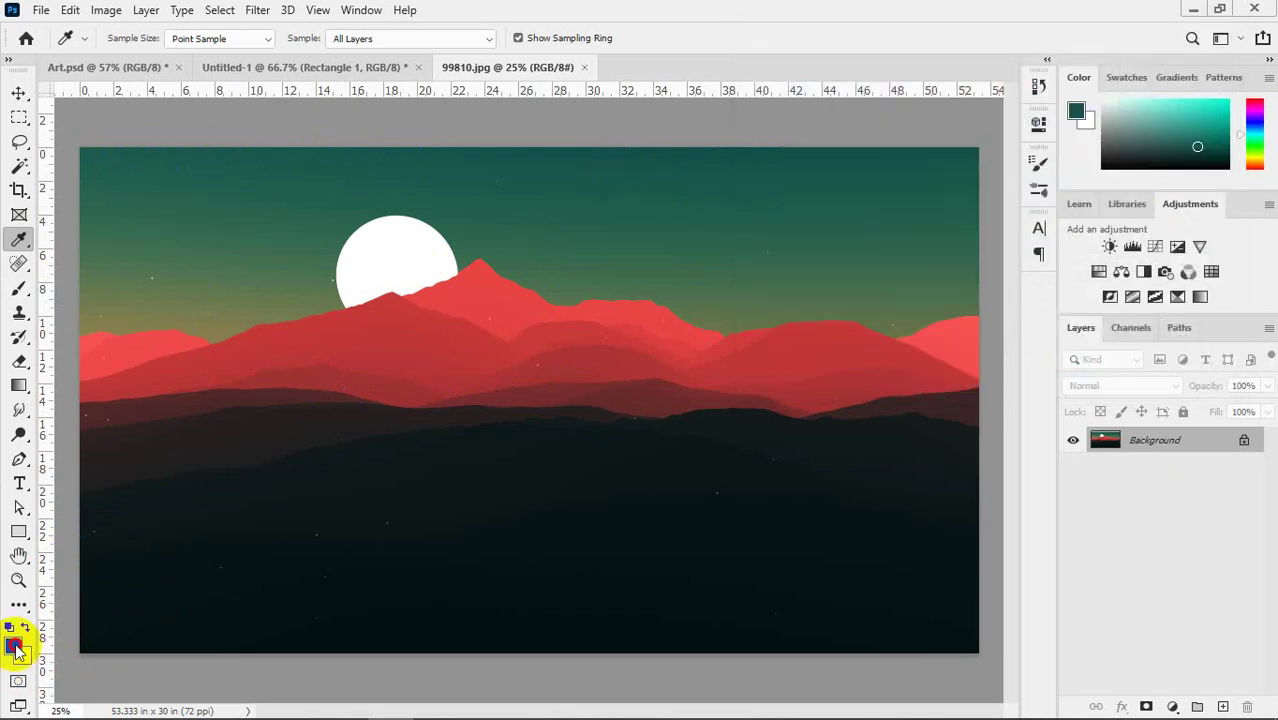
left_click(14, 647)
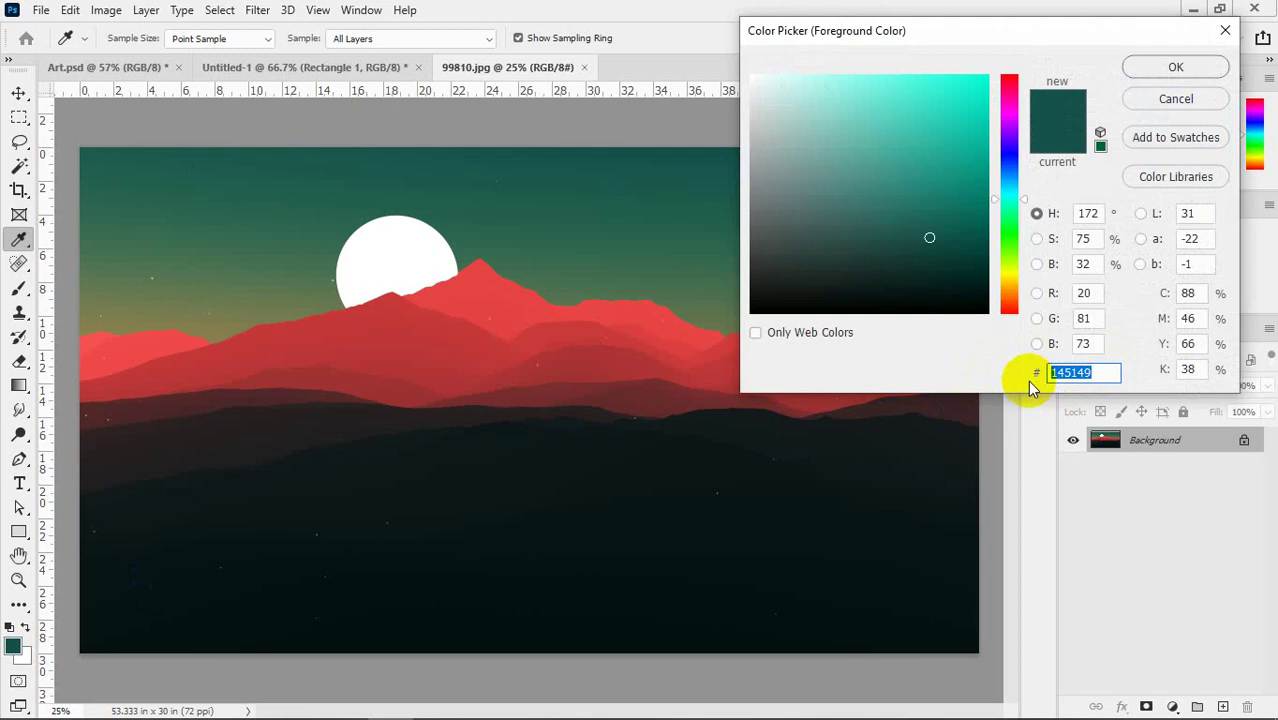
left_click(1176, 98)
left_click(262, 67)
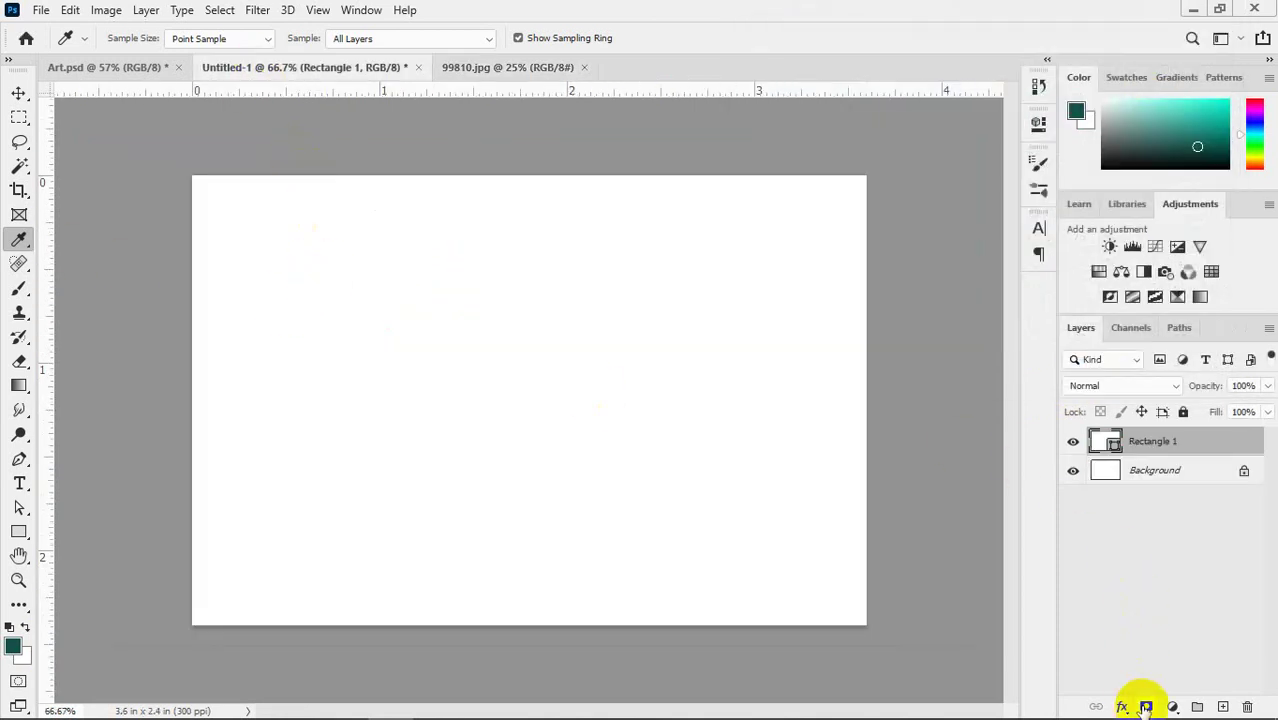
- Add a Gradient Overlay to Rectangle 1 and open its gradient colours
left_click(1124, 707)
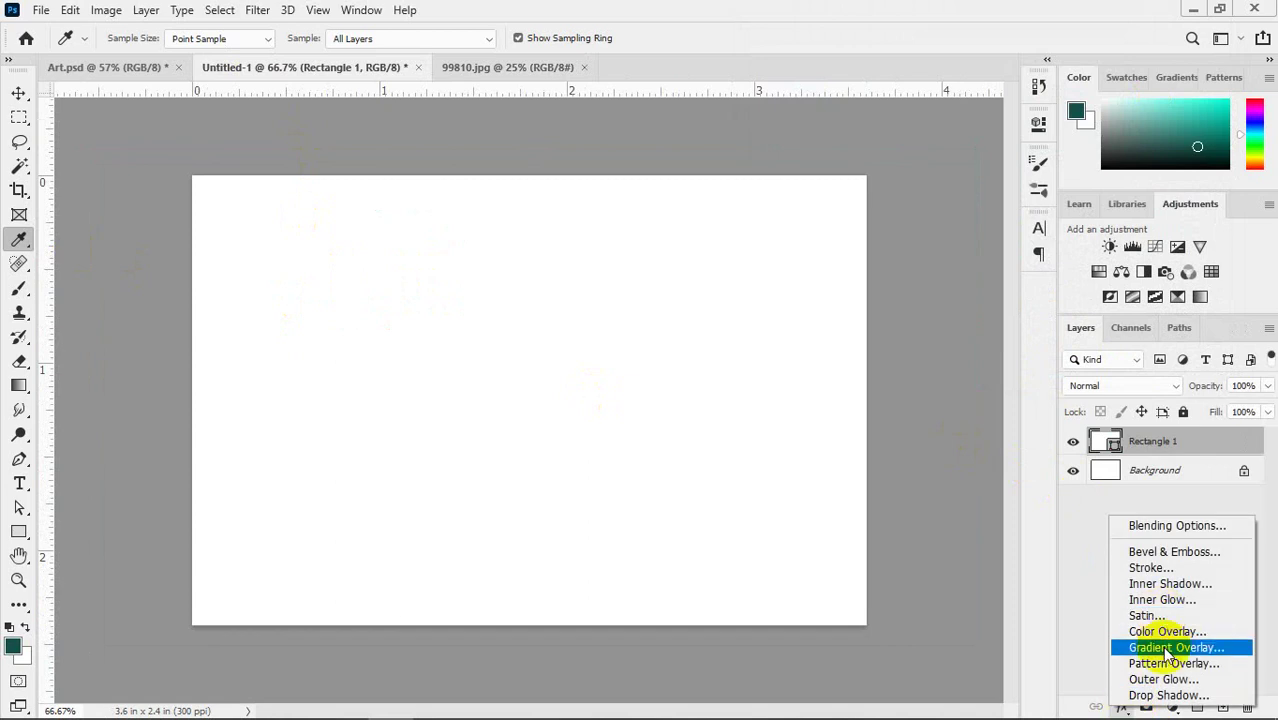
left_click(1160, 648)
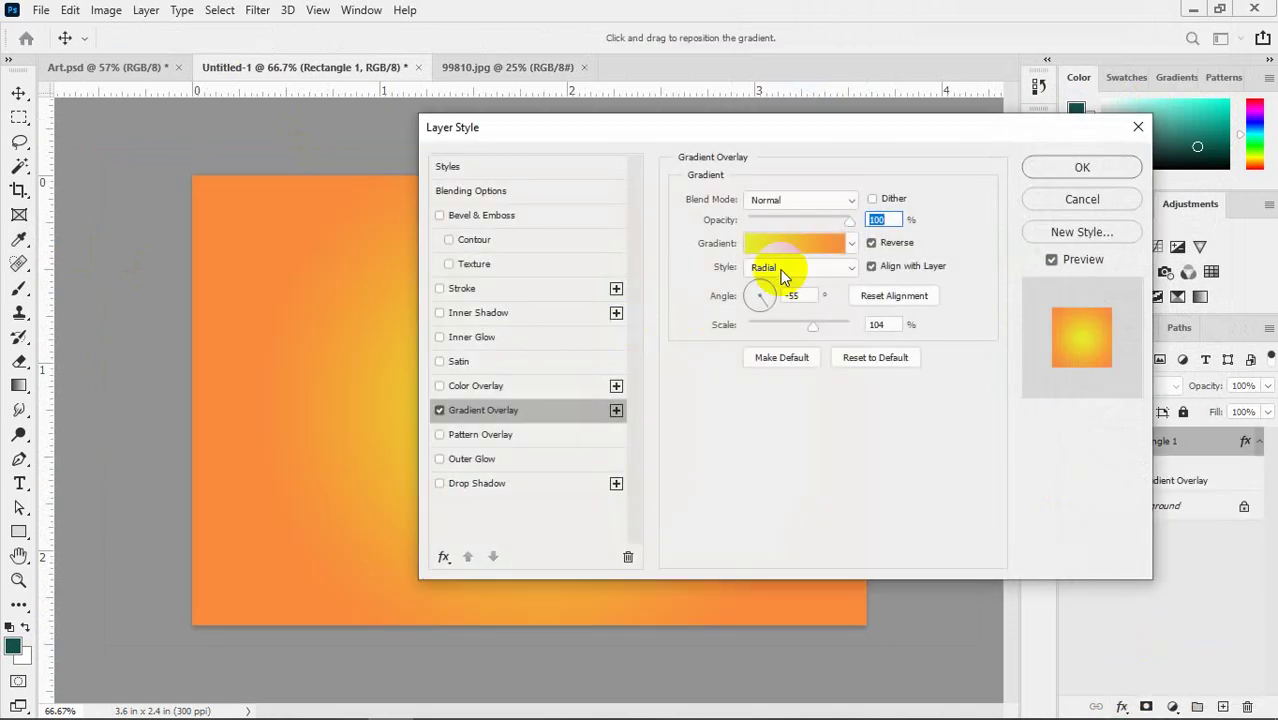
left_click(785, 241)
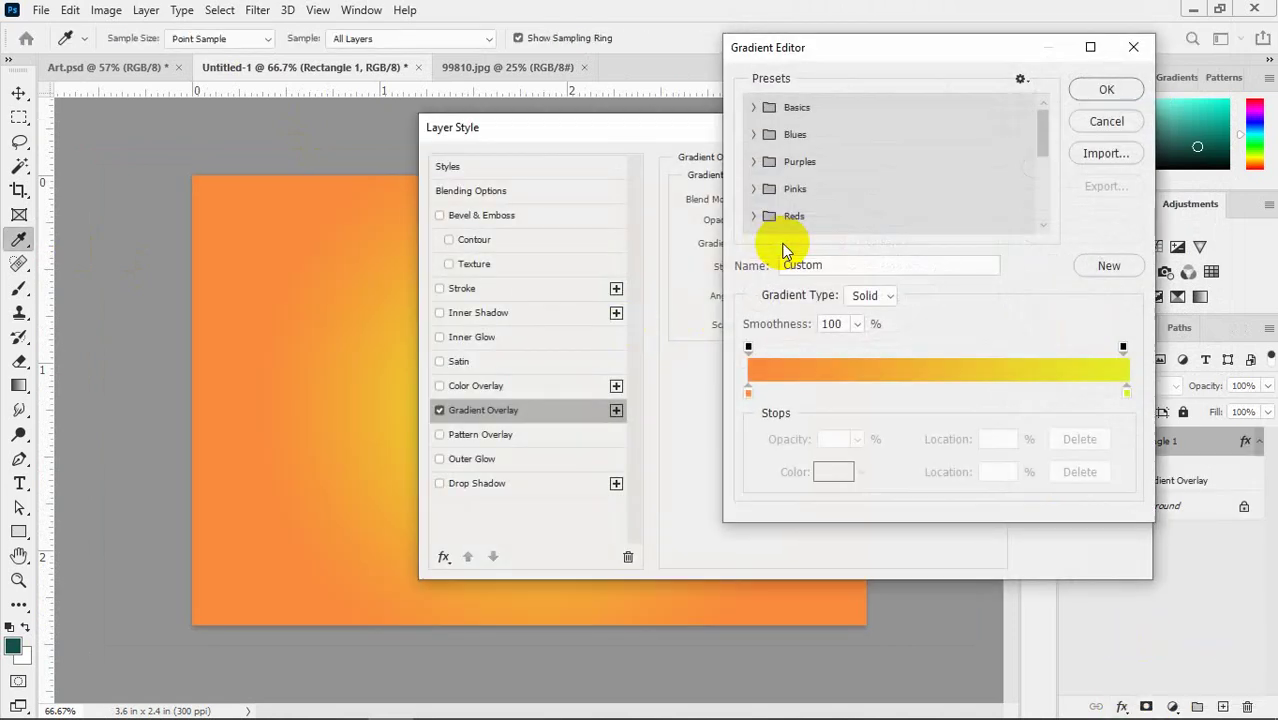
- Set the gradient's left stop to teal 145149 and apply the radial overlay
left_click(750, 393)
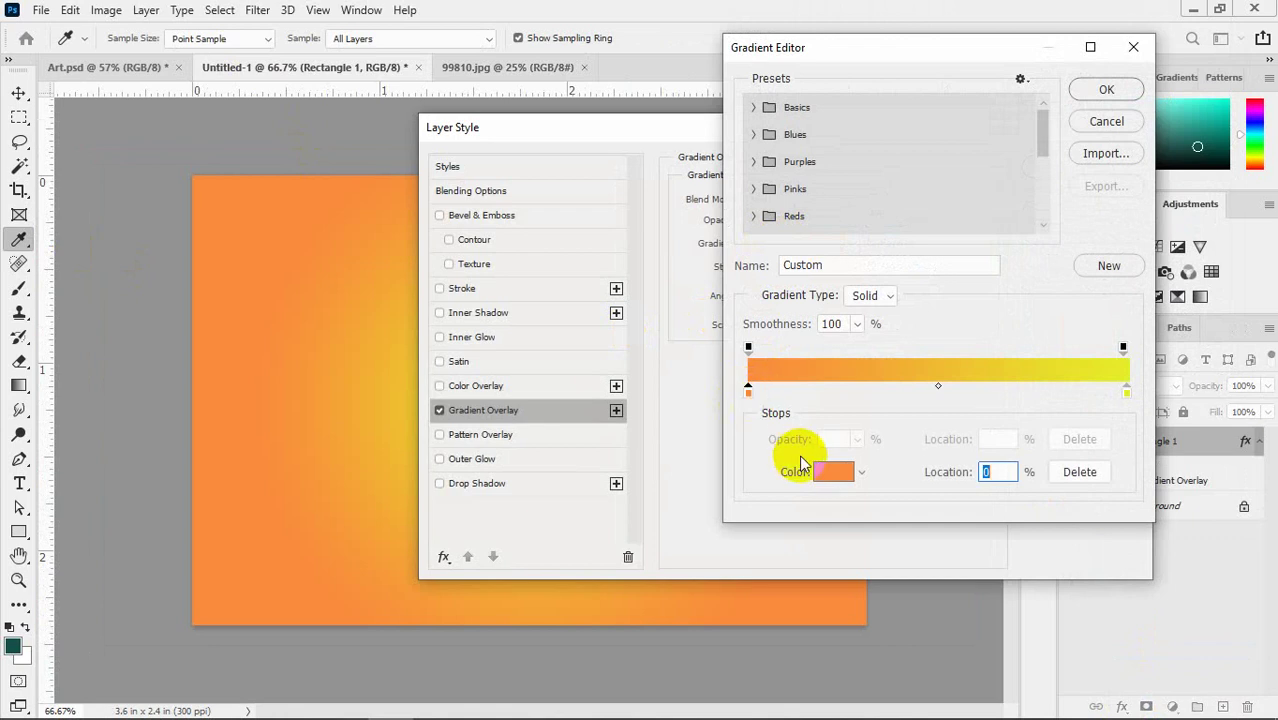
left_click(838, 474)
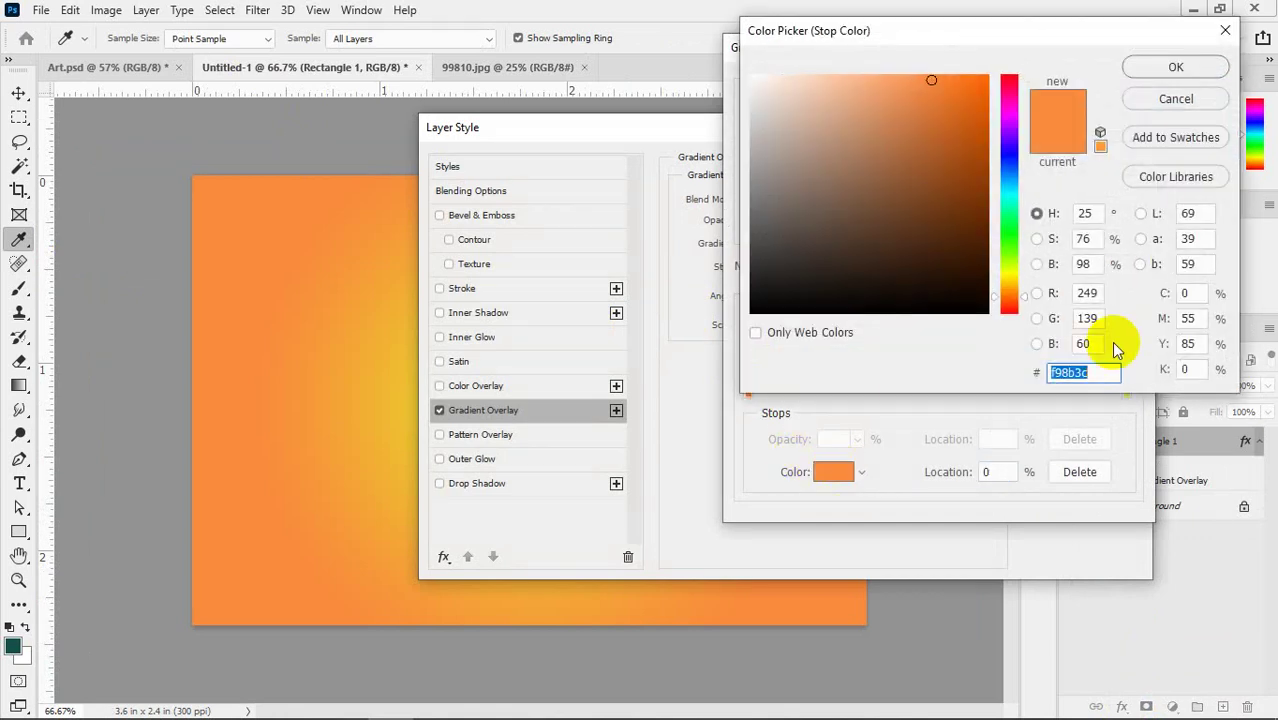
type("145149")
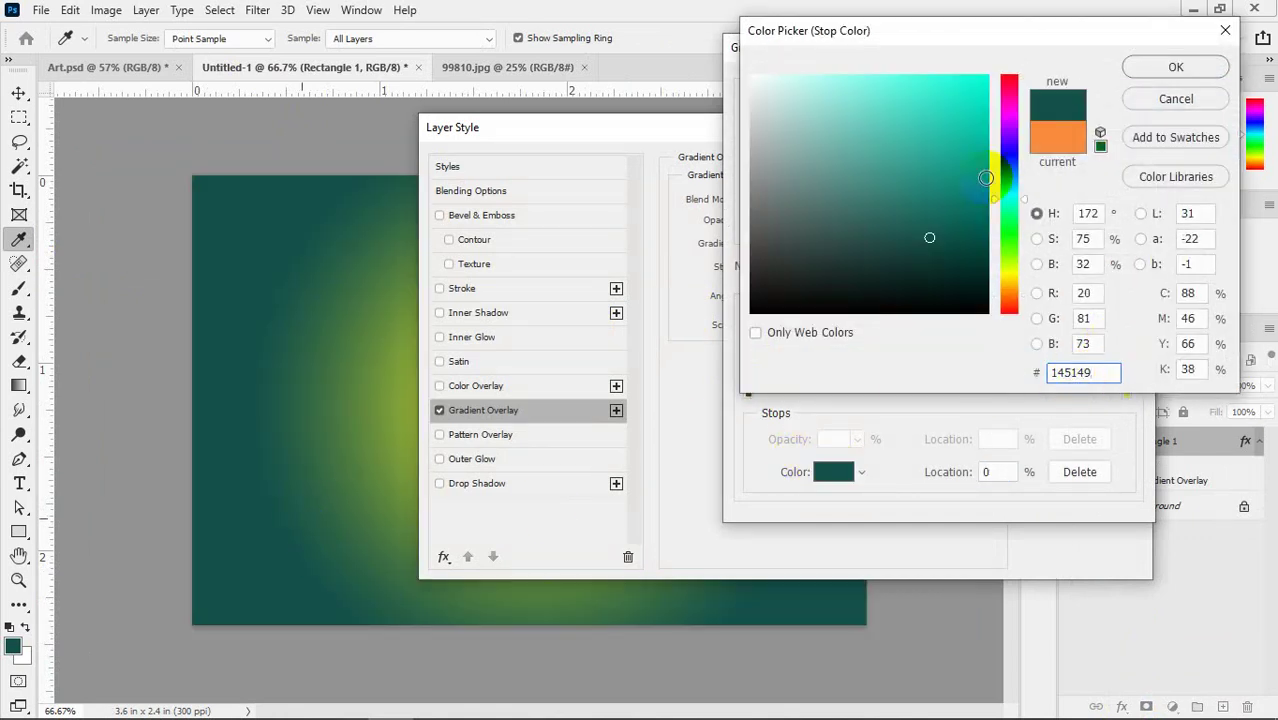
left_click(1176, 68)
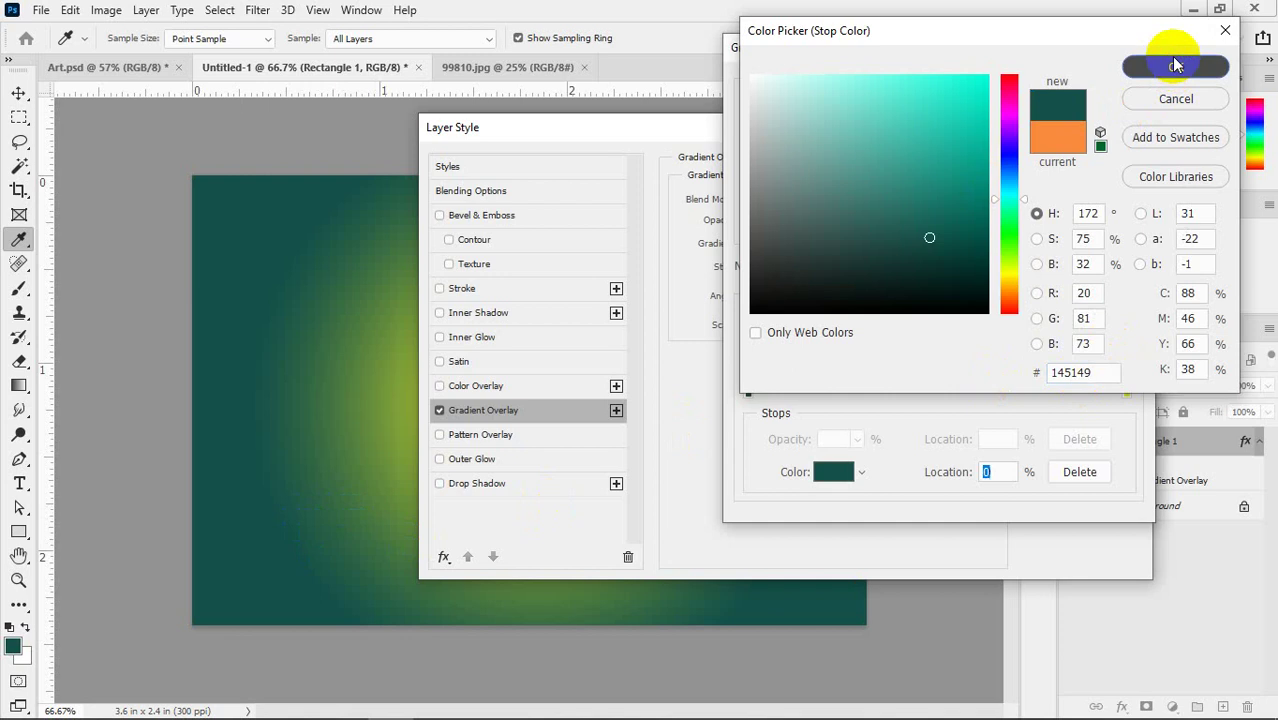
left_click(1110, 90)
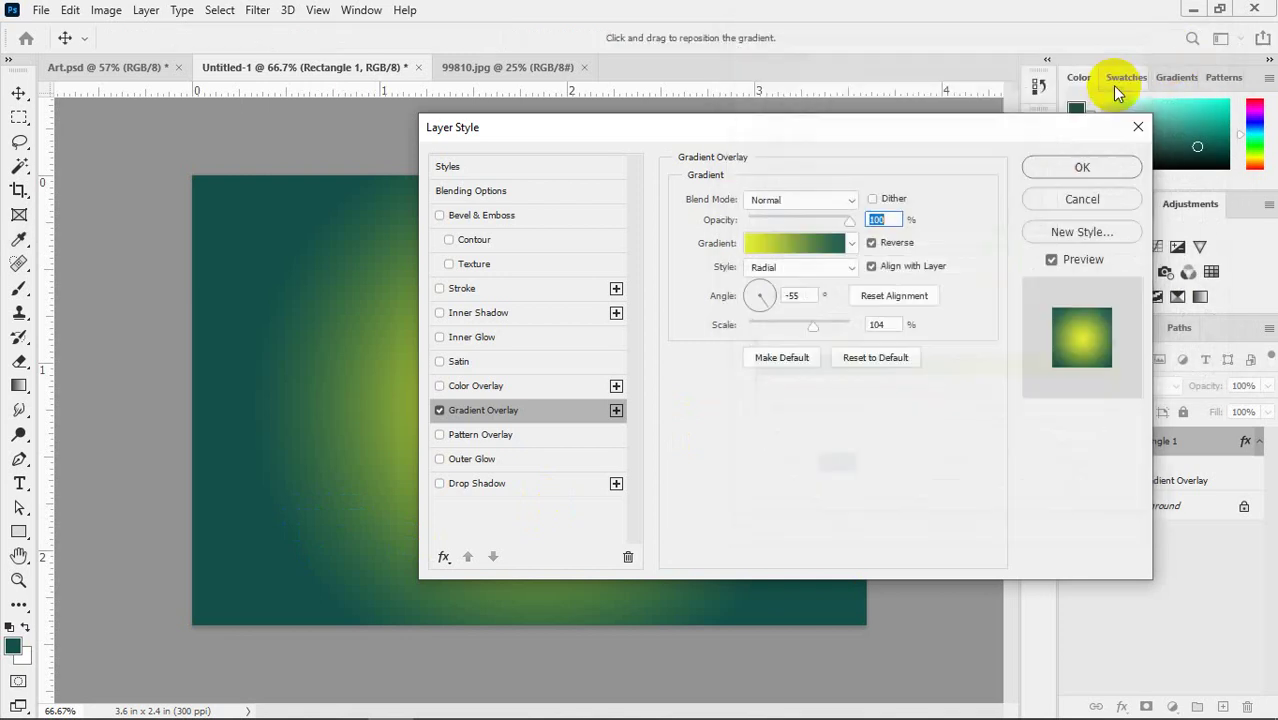
left_click(1083, 170)
- Sample the olive #867e4d from the 99810.jpg horizon as foreground colour, then return to Untitled-1
key("i")
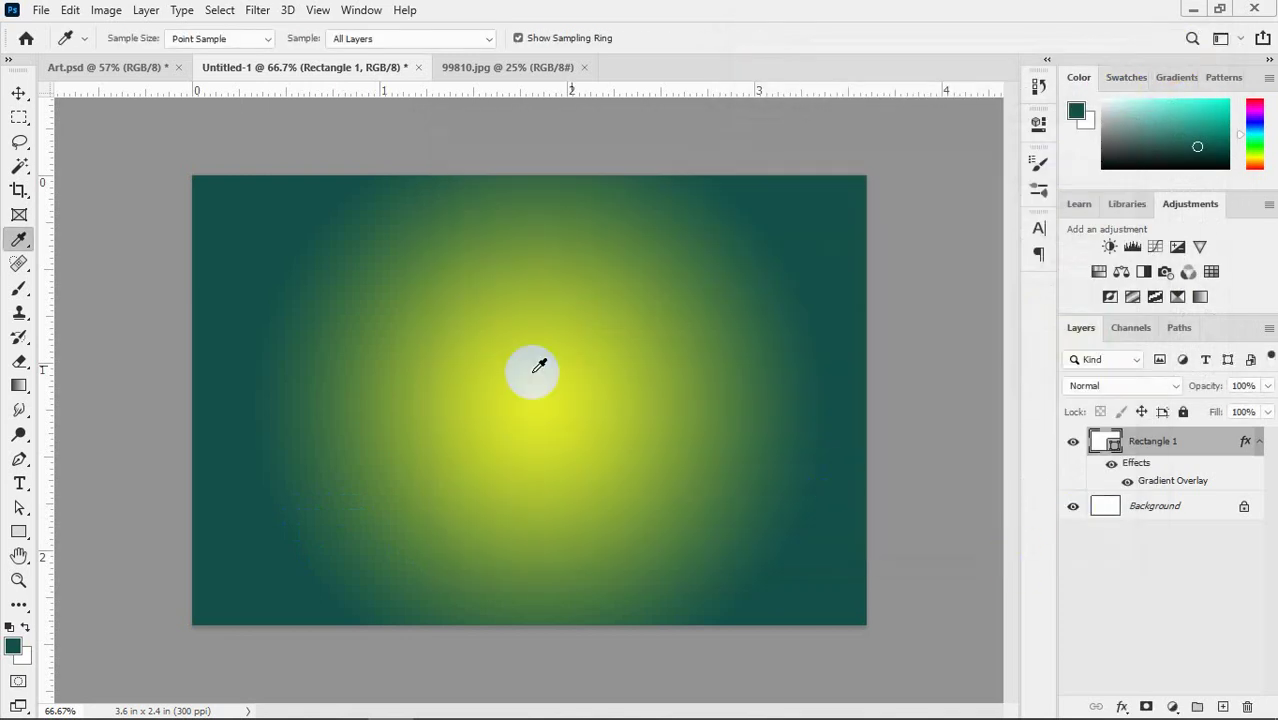
left_click(455, 70)
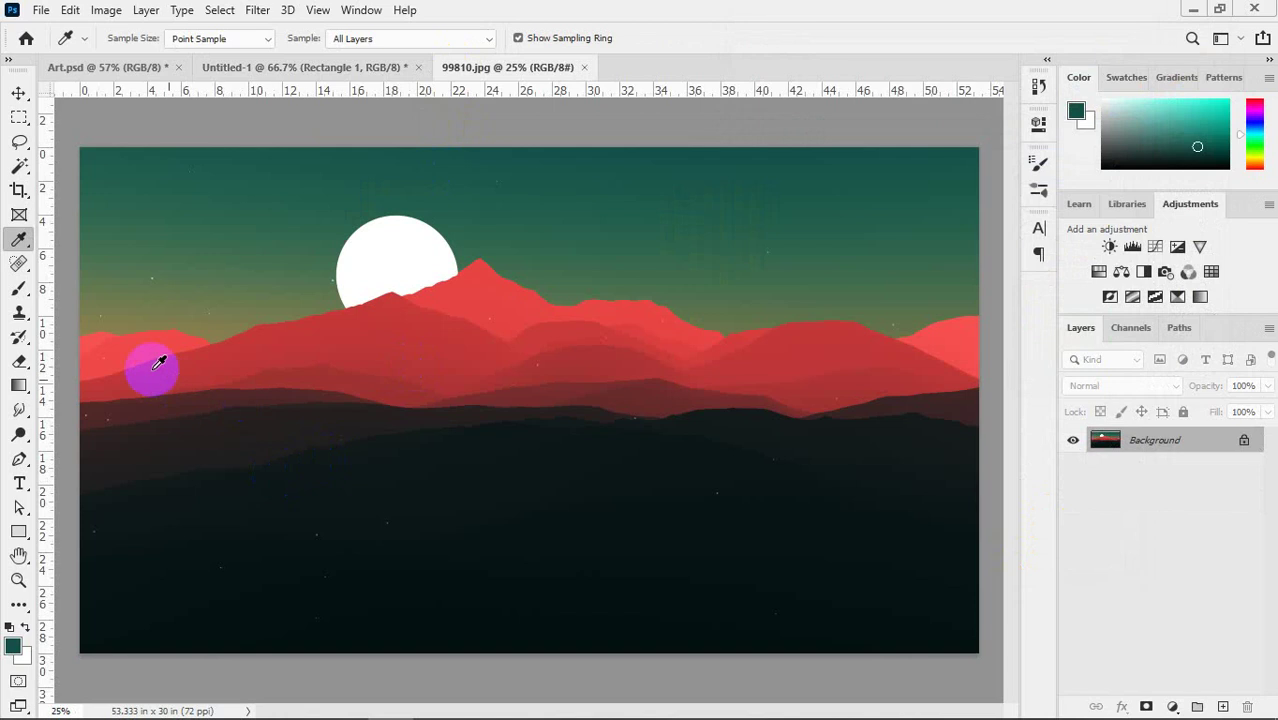
left_click_drag(848, 318, 229, 289)
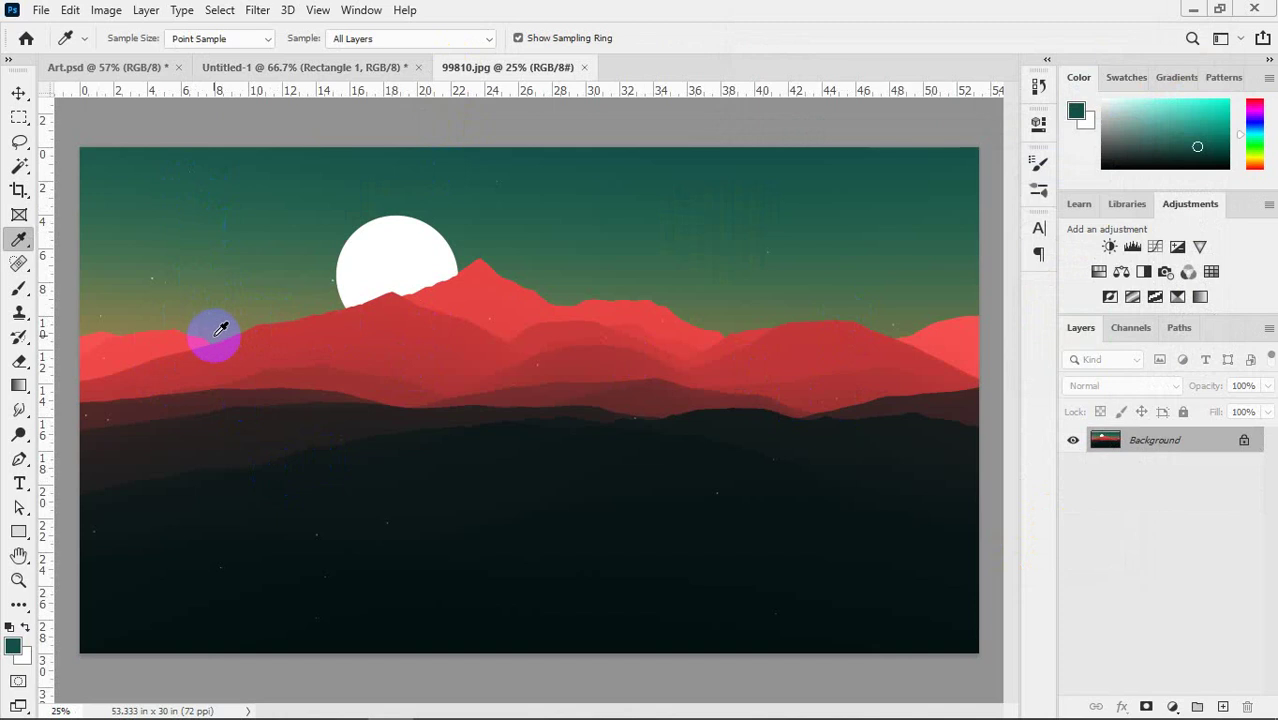
left_click_drag(221, 330, 128, 322)
left_click(22, 648)
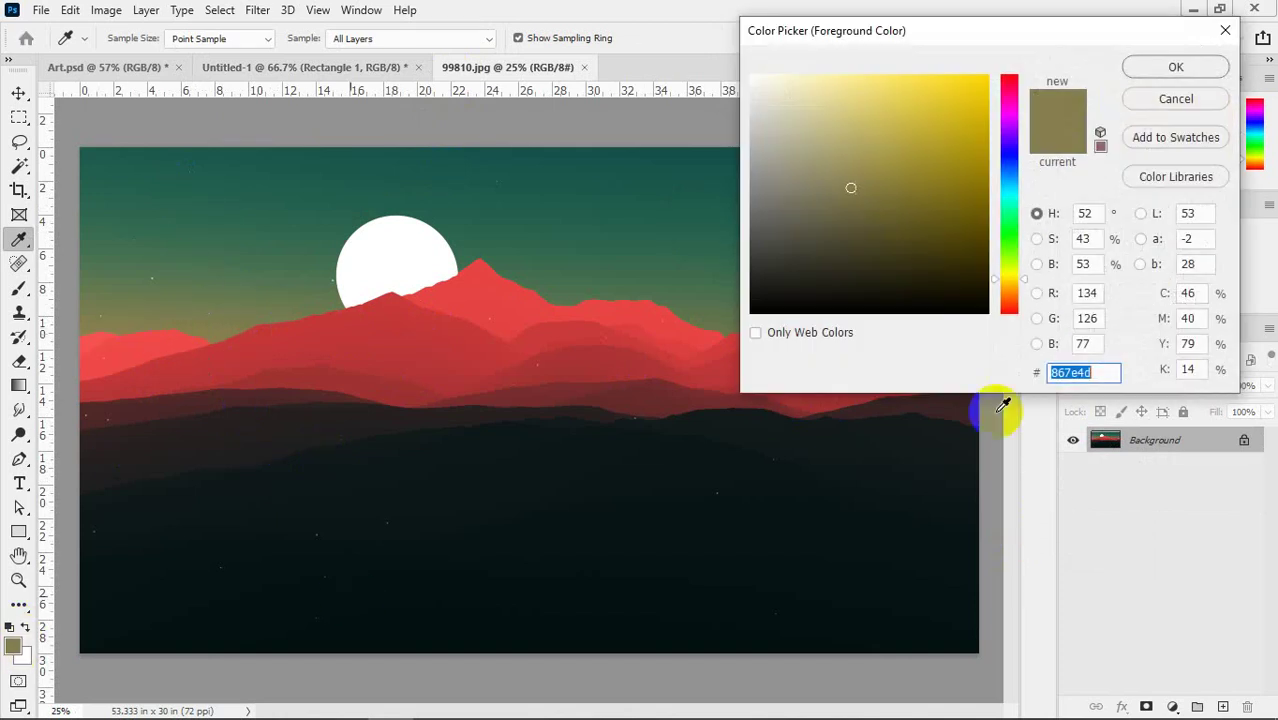
left_click(1140, 99)
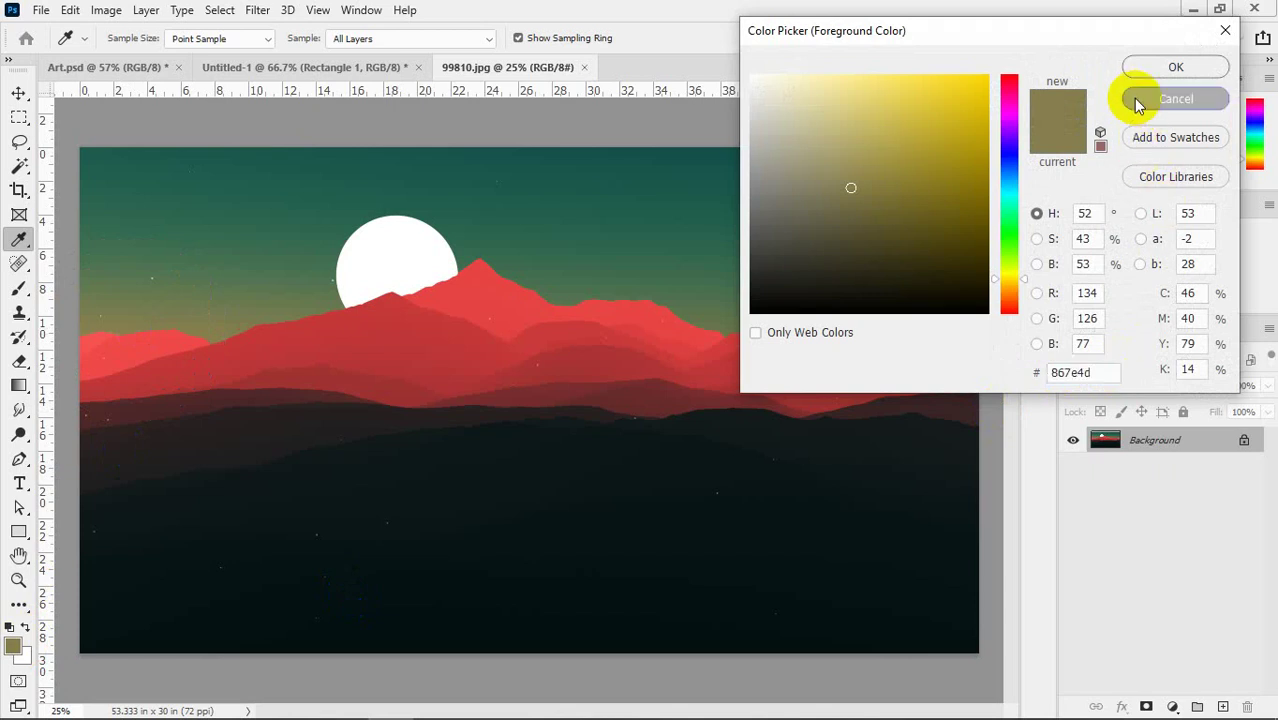
left_click(350, 65)
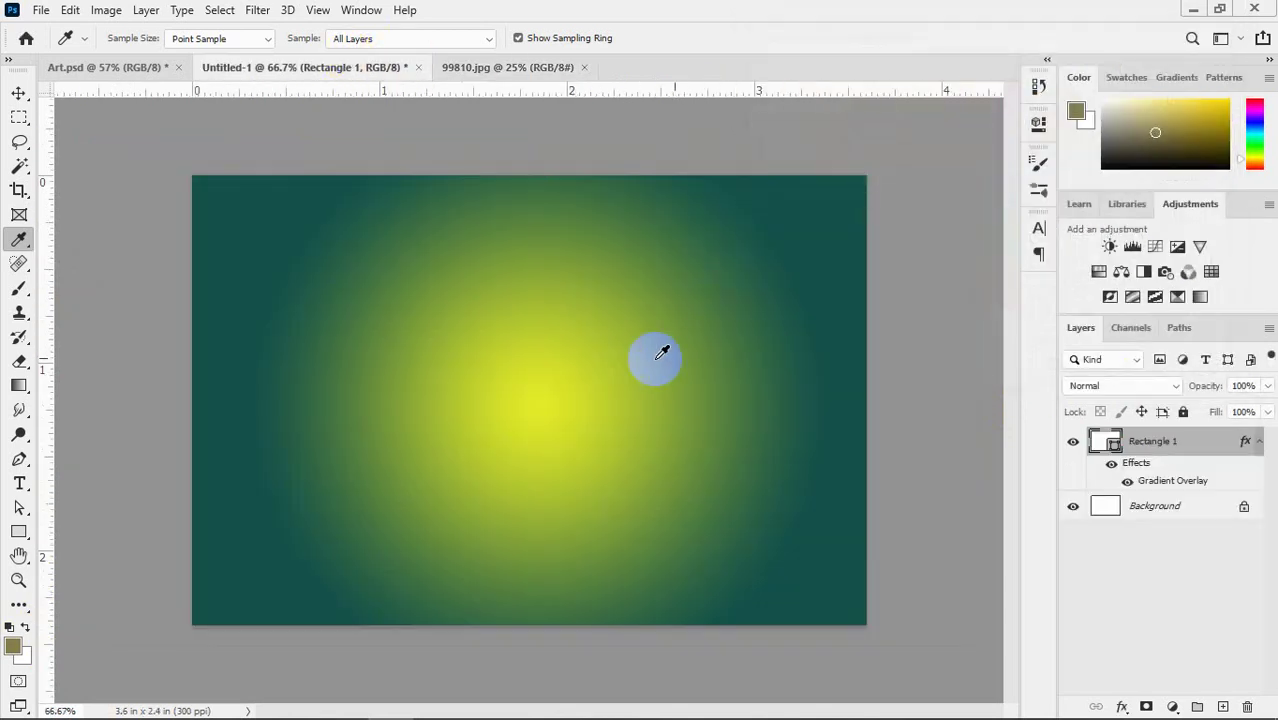
- Recolour the yellow right stop of Rectangle 1's Gradient Overlay to mustard olive #baa93f
double_click(1166, 482)
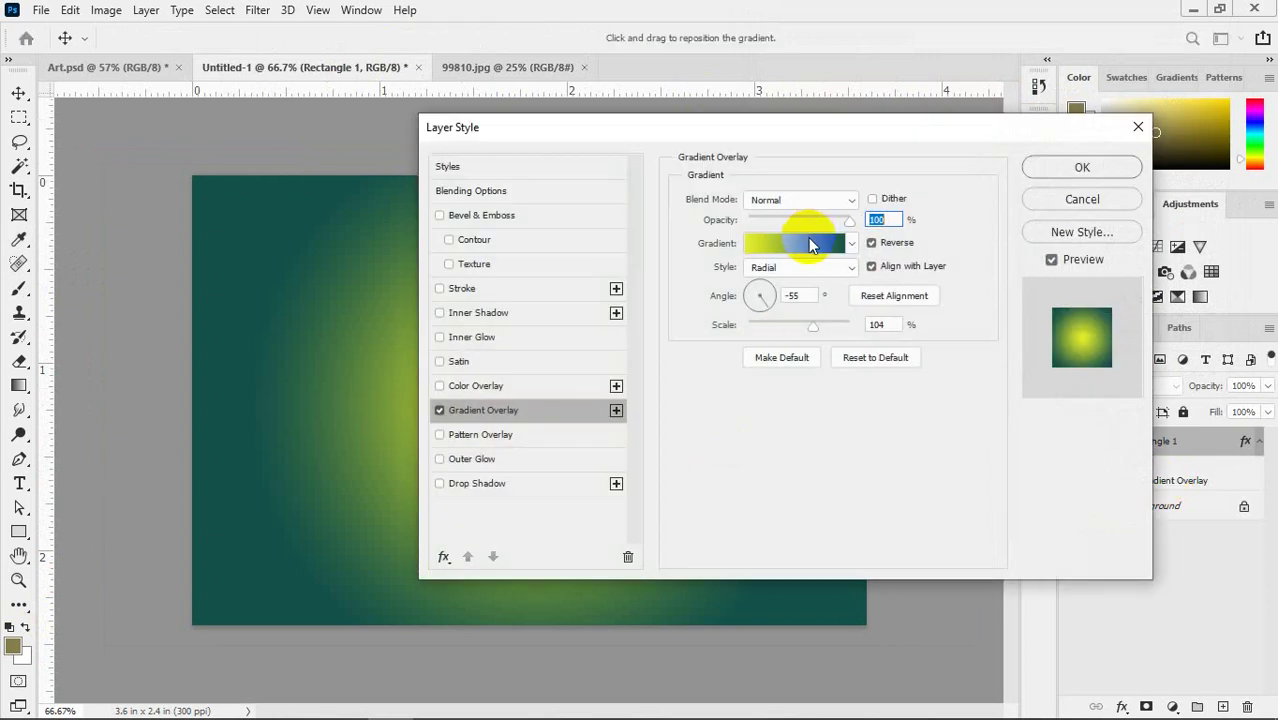
left_click(808, 243)
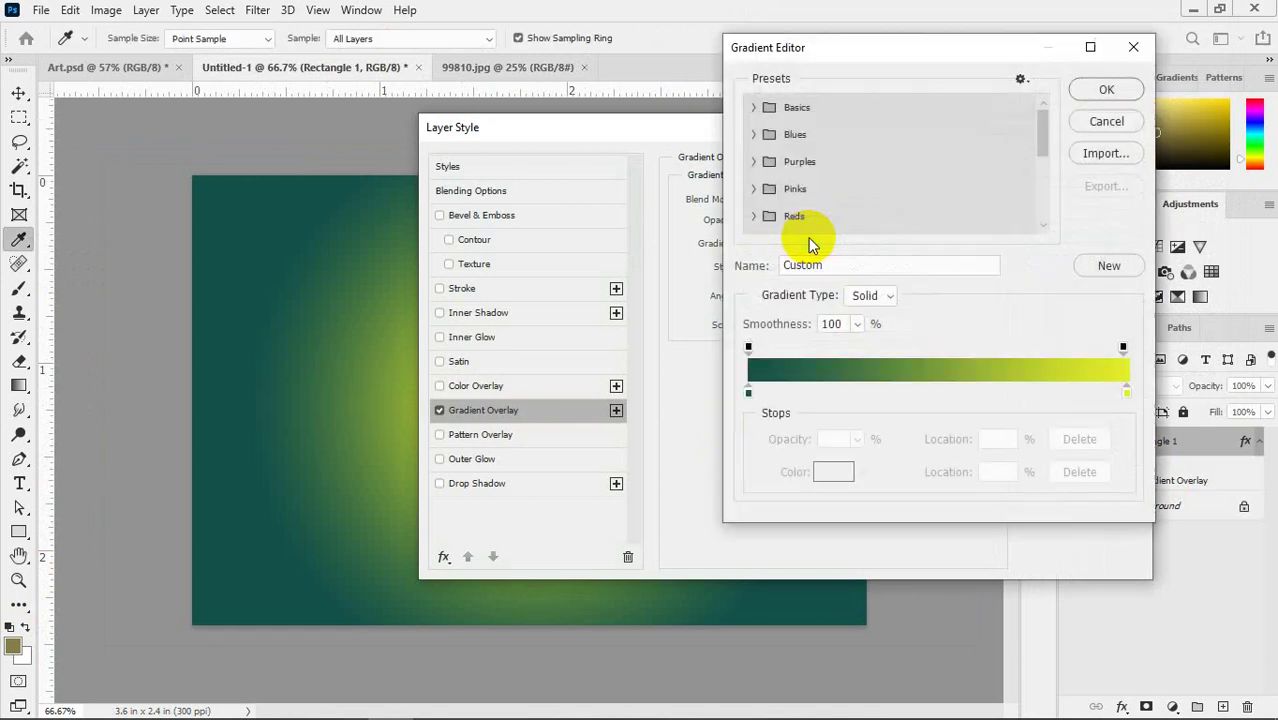
double_click(1127, 392)
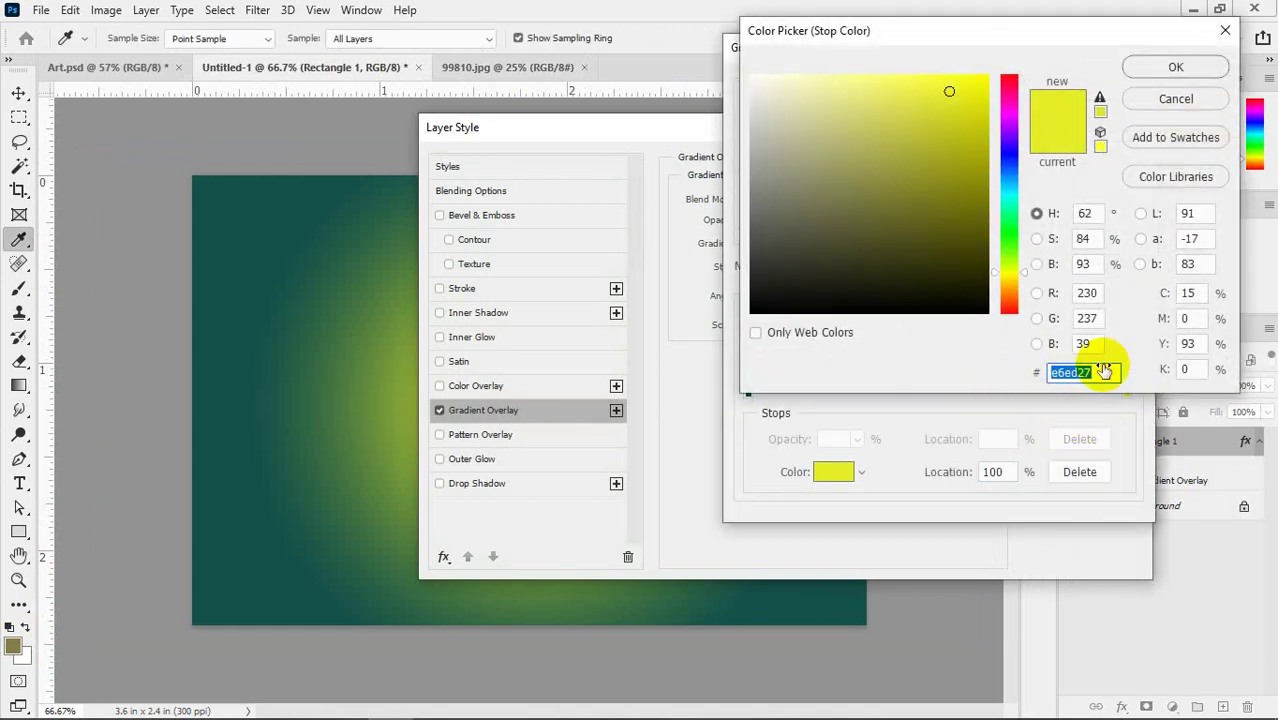
type("867e4d")
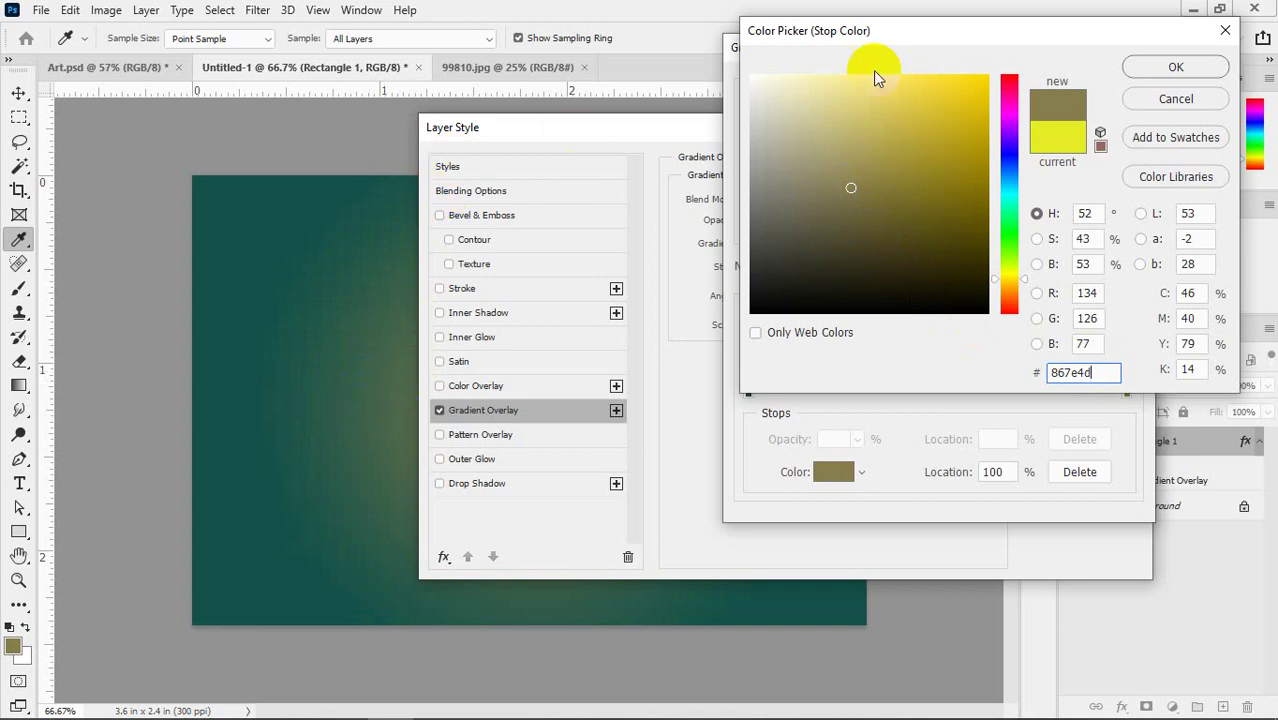
left_click_drag(950, 34, 380, 134)
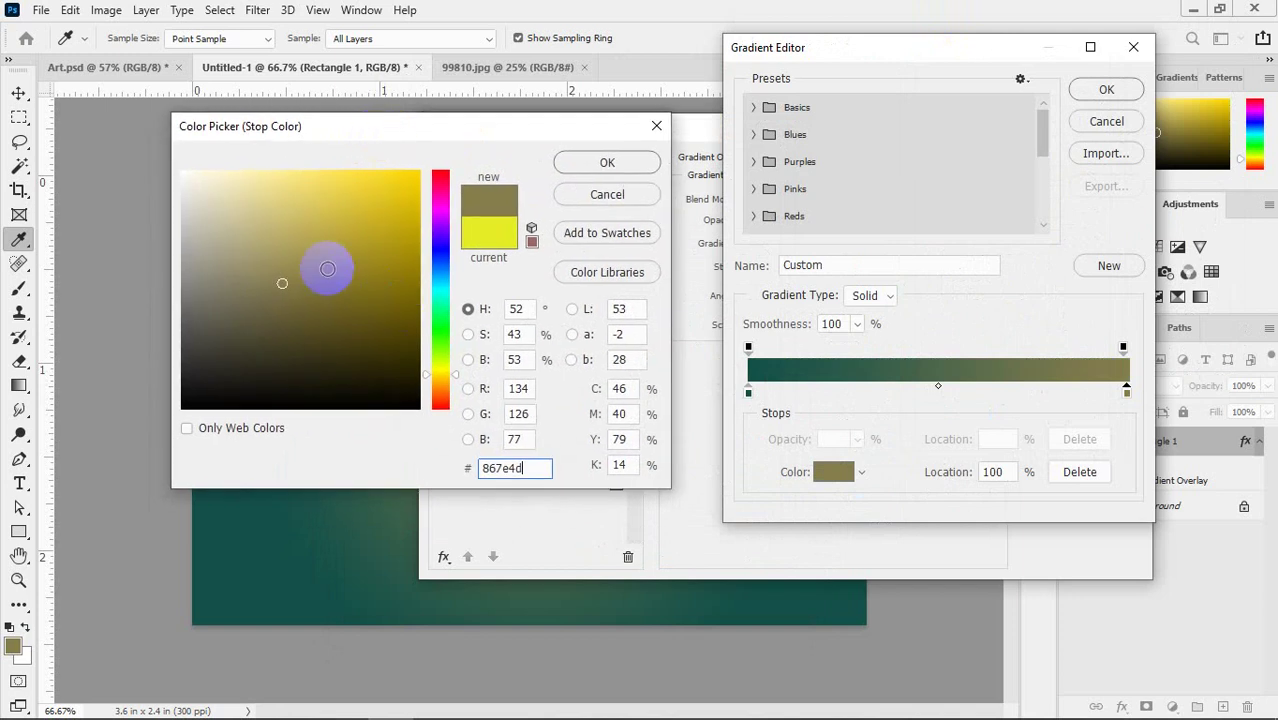
mouse_move(320, 256)
left_mouse_down()
mouse_move(349, 244)
mouse_move(339, 234)
left_mouse_up()
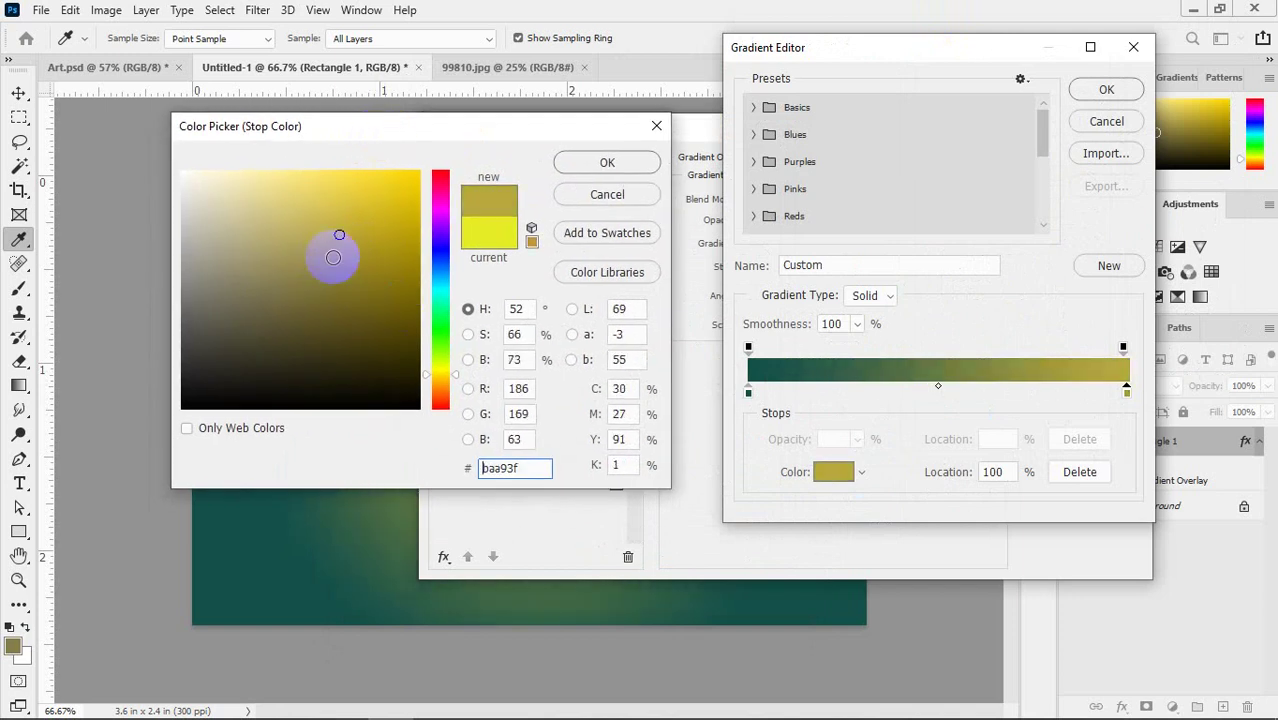
left_click(607, 166)
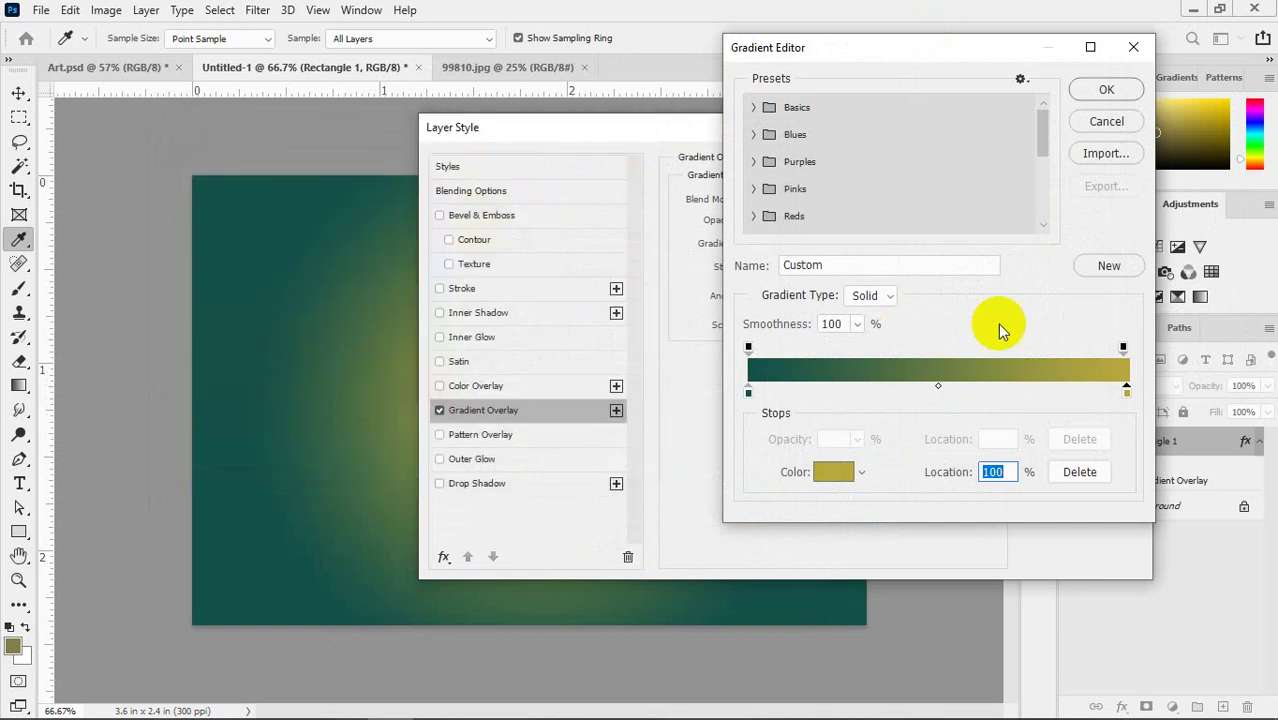
left_click(1127, 92)
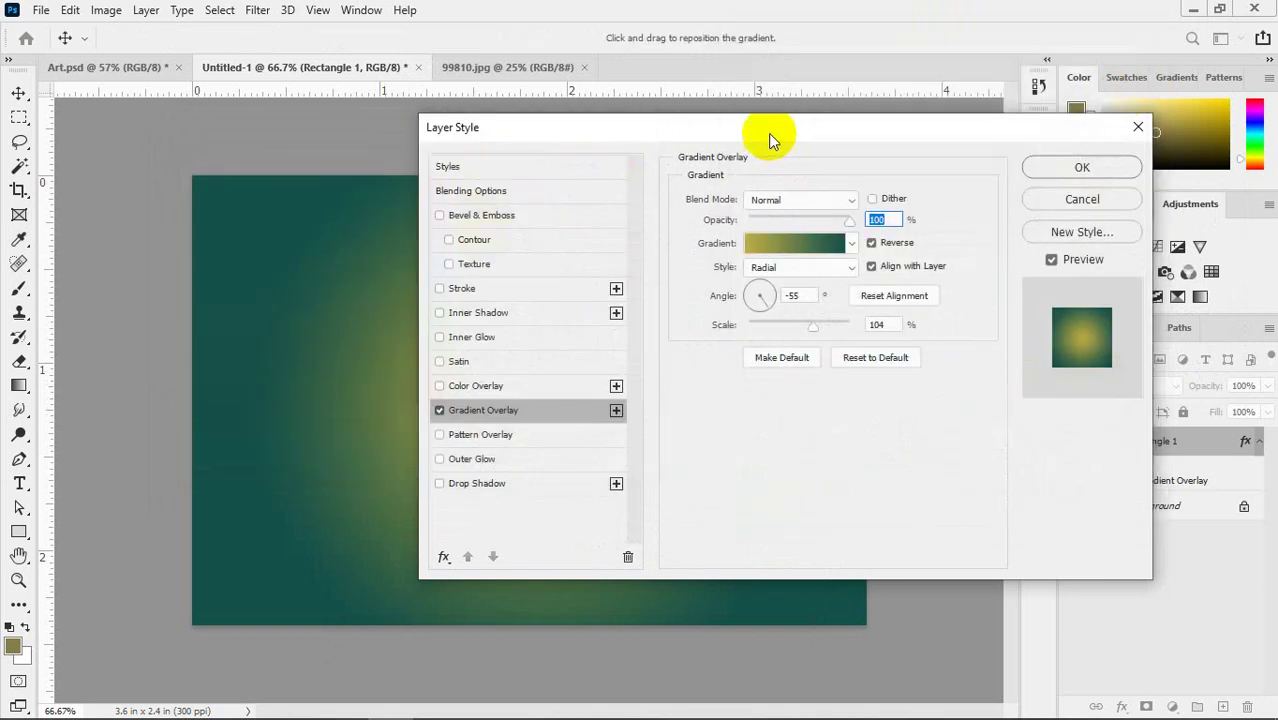
left_click_drag(760, 127, 913, 171)
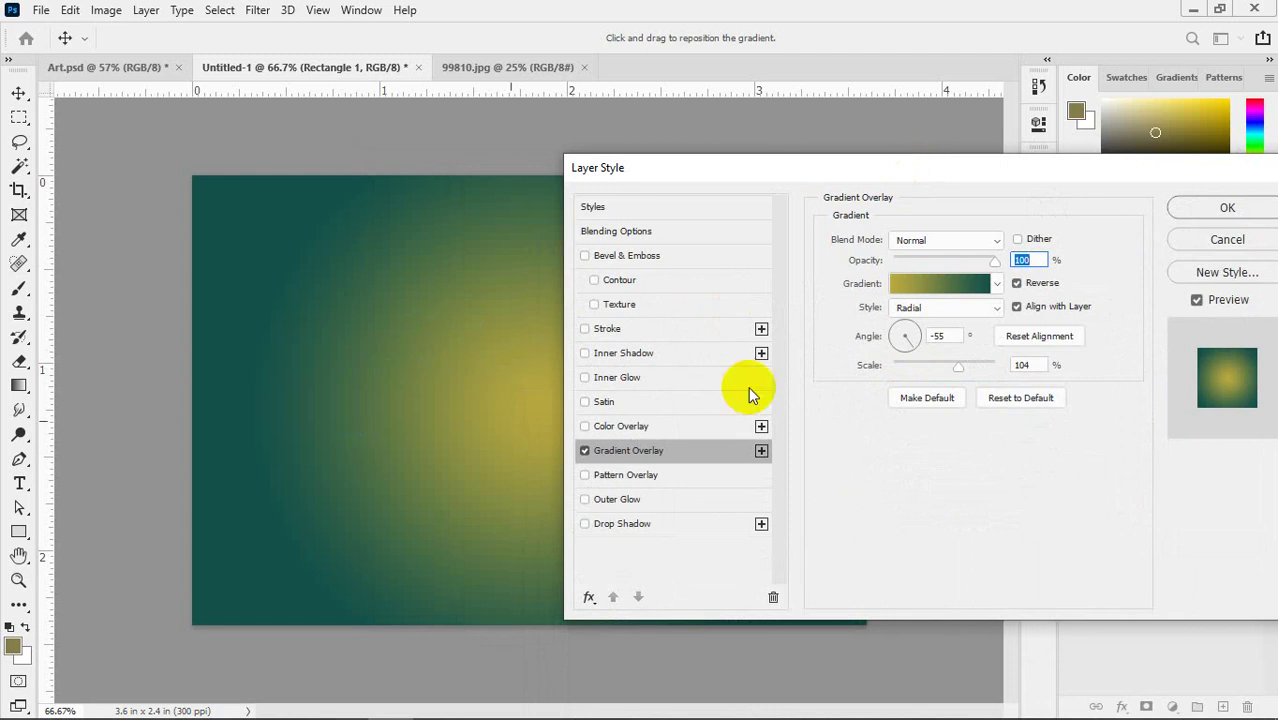
key("alt+Tab")
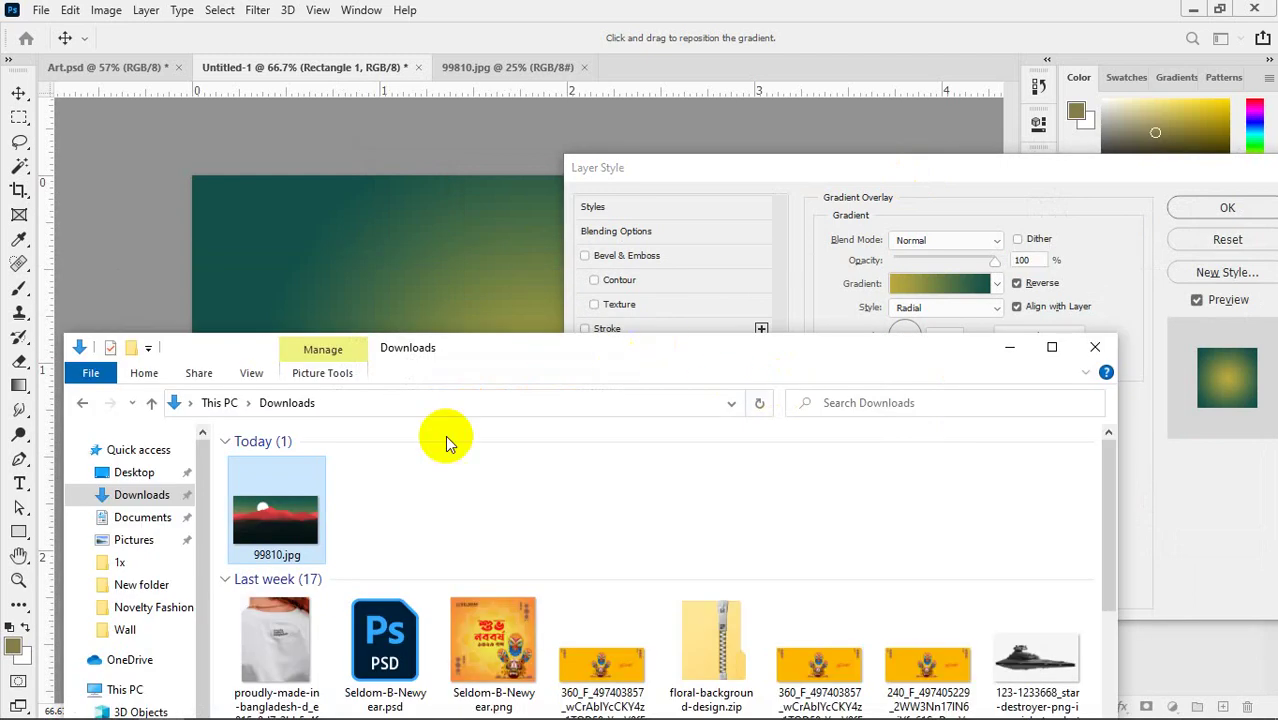
key("alt+Tab")
key("alt+Tab")
key("alt+Tab")
key("alt+Tab")
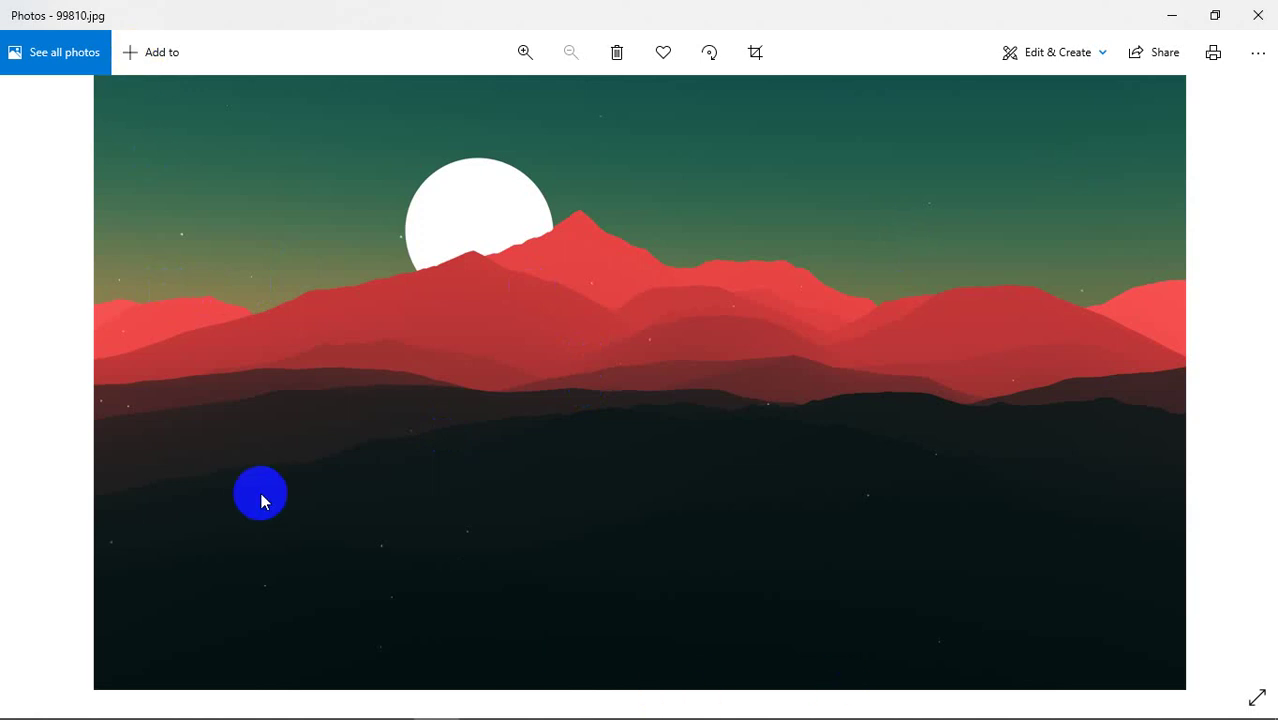
key("alt+Tab")
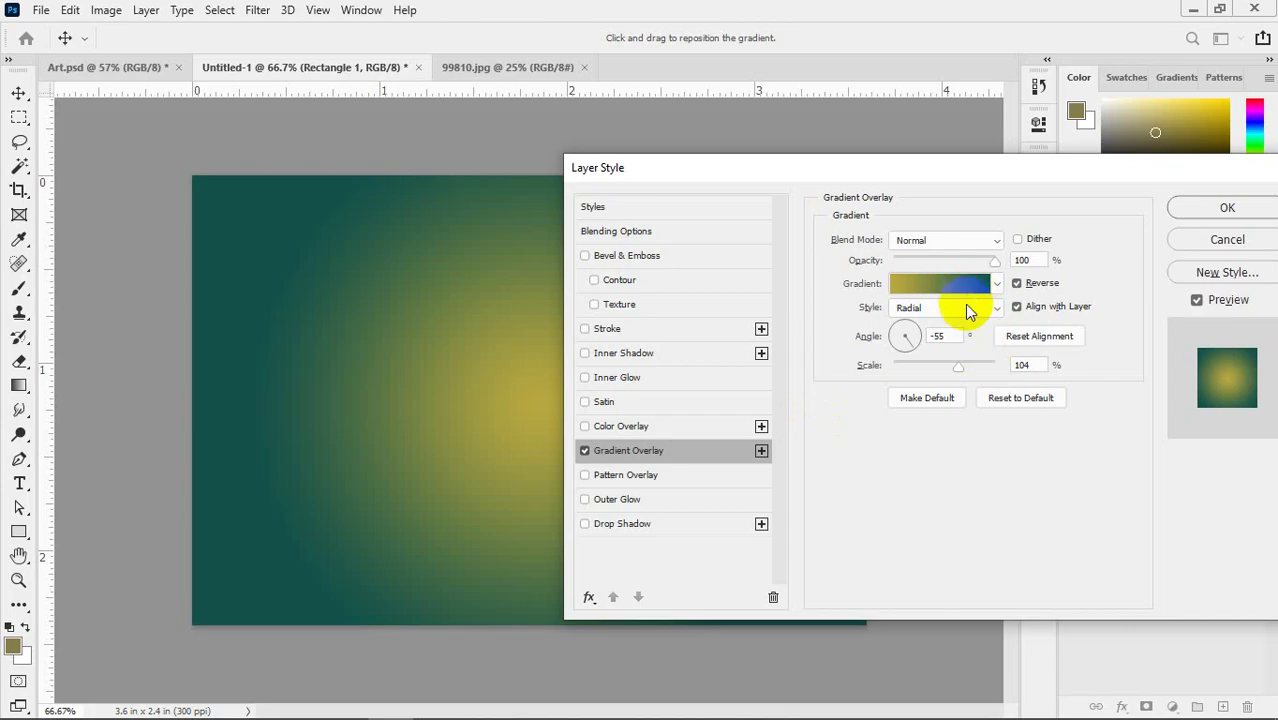
- Make Rectangle 1's overlay a Linear gradient at 90°, teal at top to olive at bottom
left_click(966, 313)
left_click(932, 322)
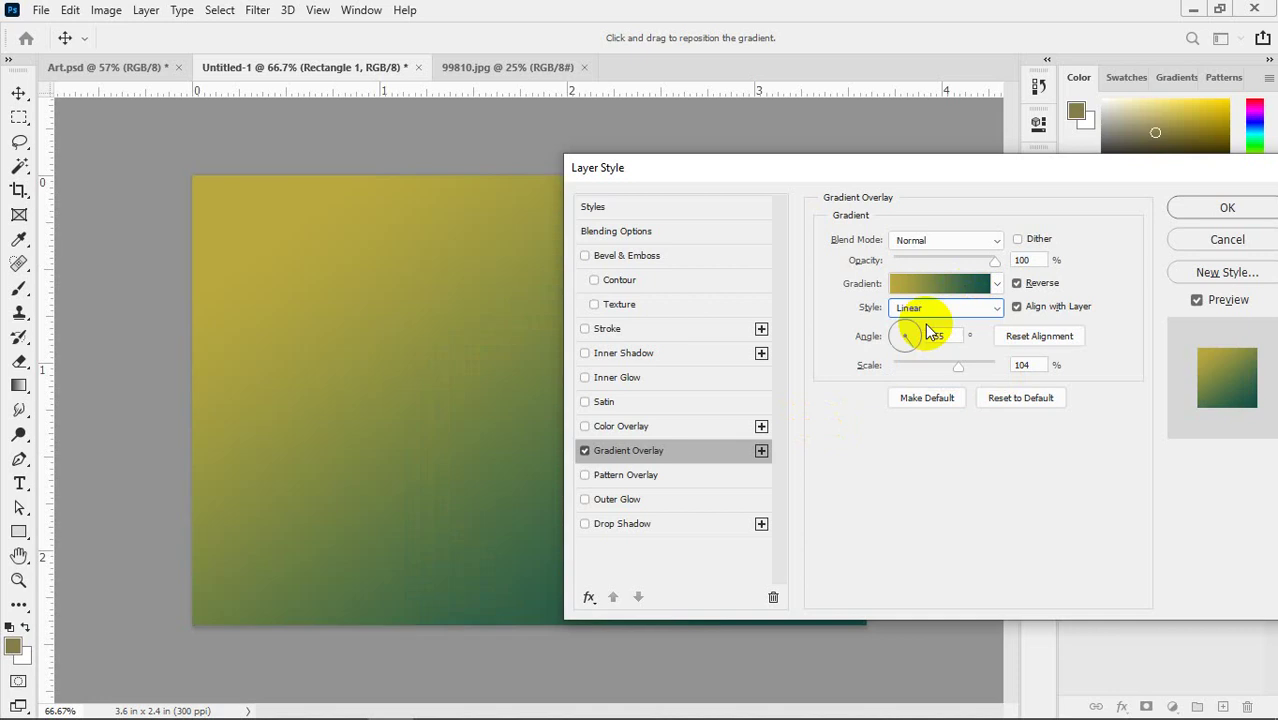
left_click_drag(856, 177, 316, 645)
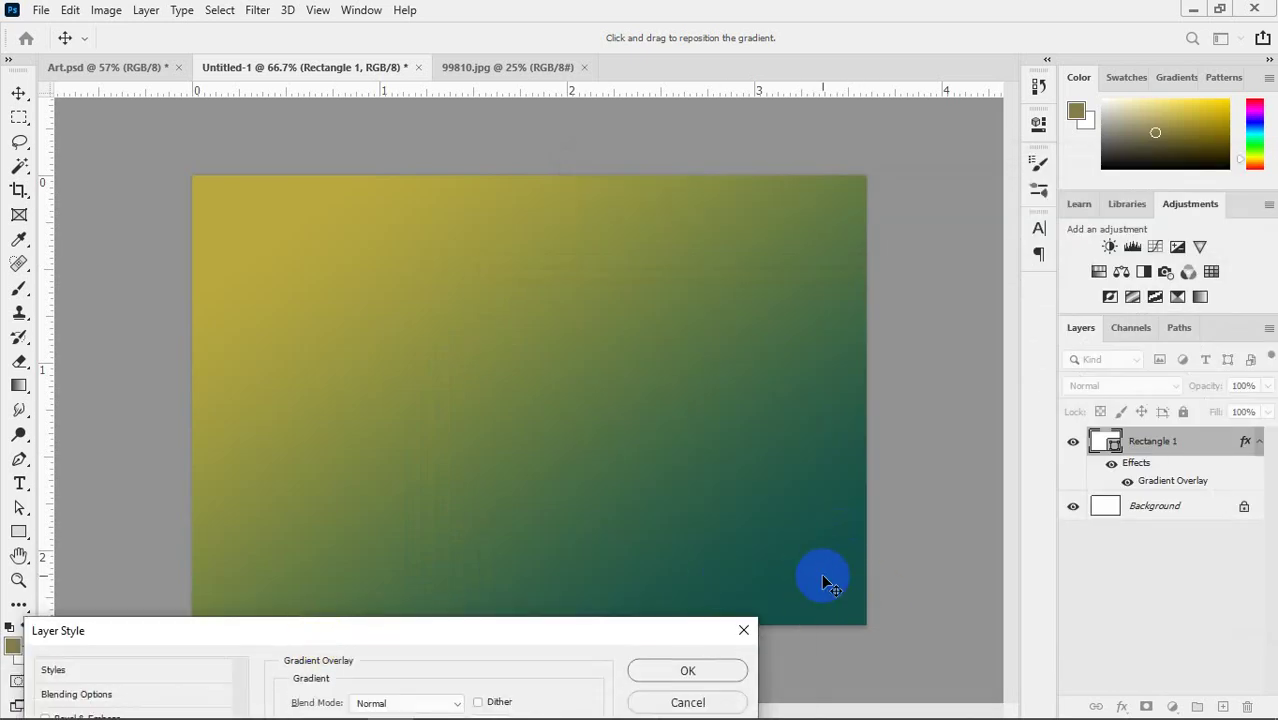
left_click_drag(821, 573, 196, 215)
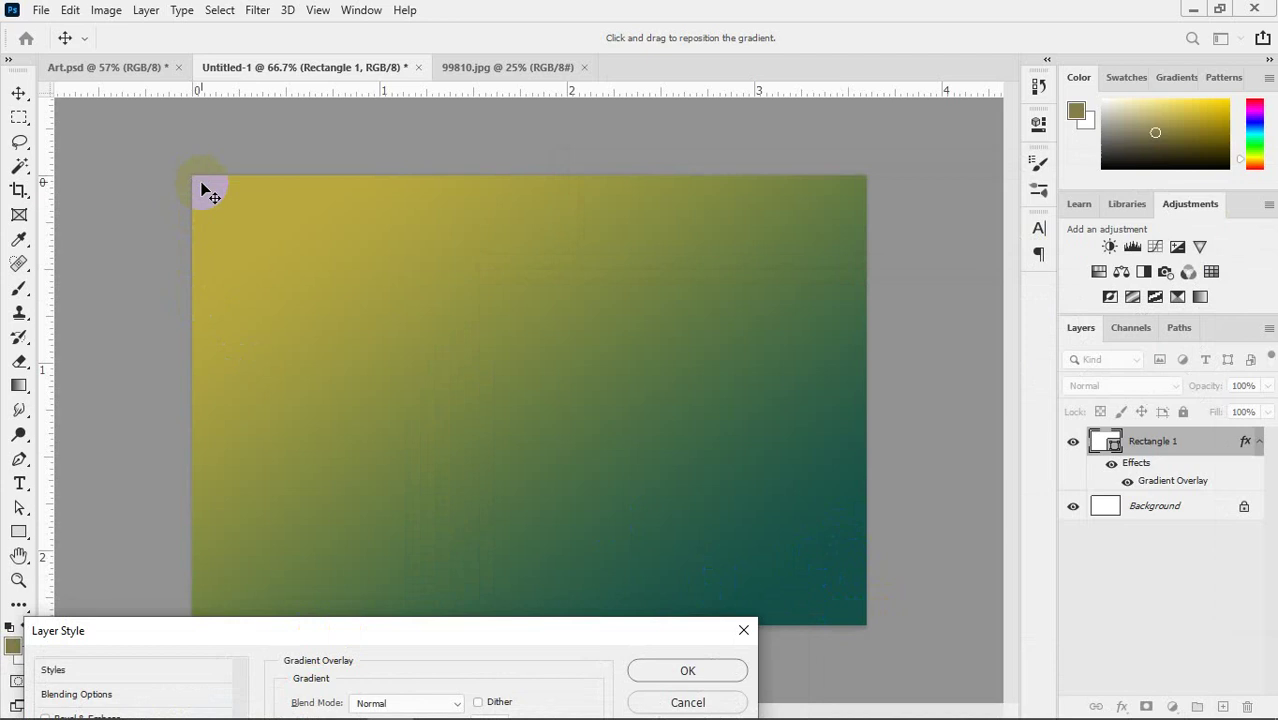
left_click_drag(345, 642, 494, 148)
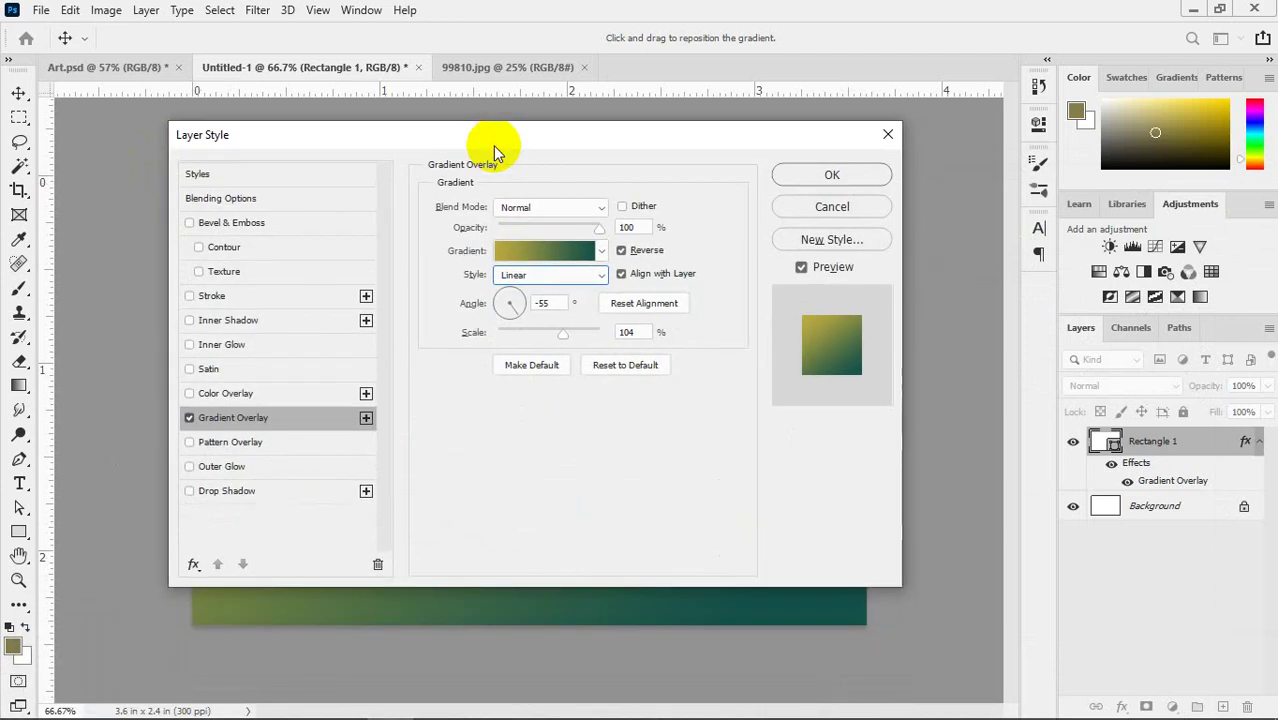
left_click(553, 304)
type("90")
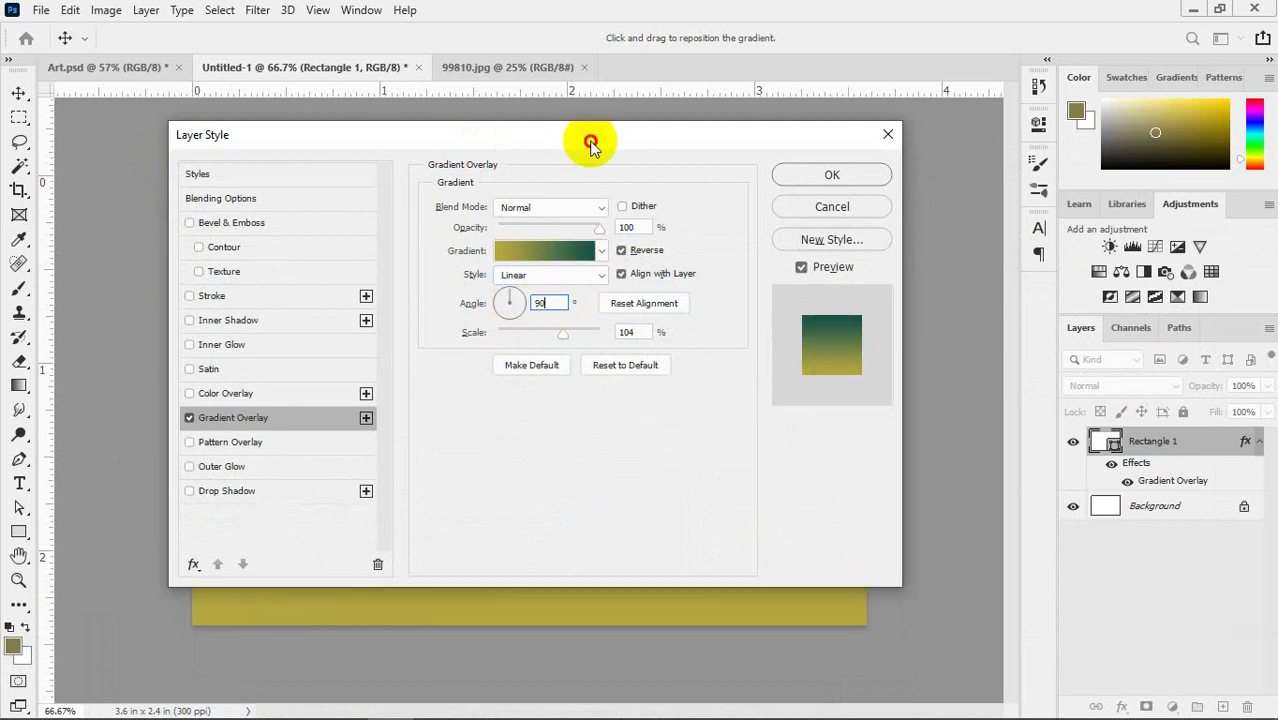
left_click_drag(588, 142, 830, 231)
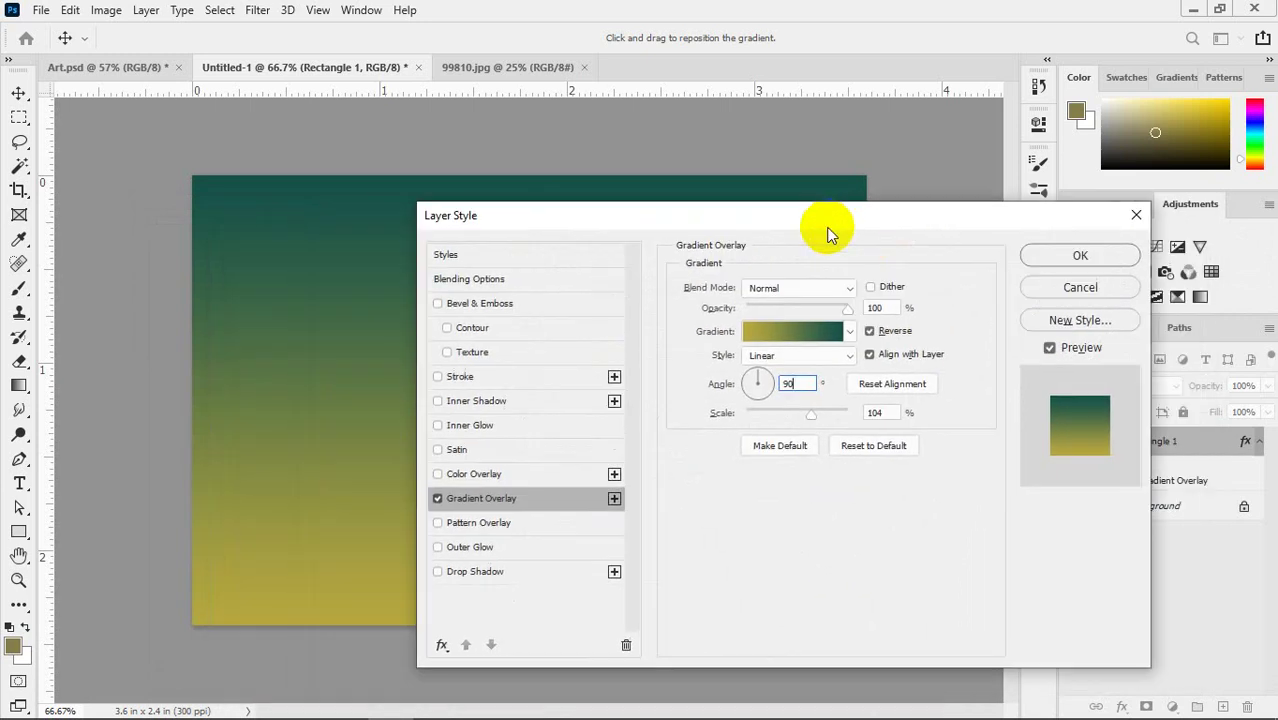
left_click(1062, 255)
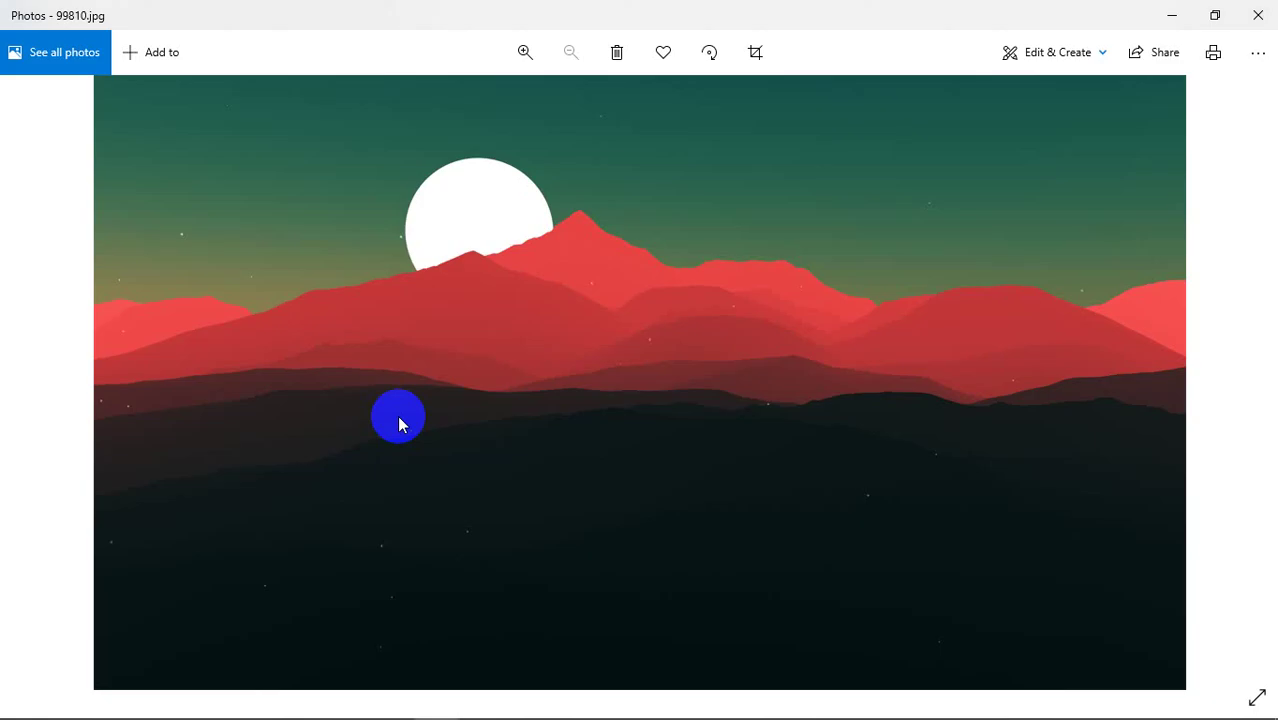
left_click(455, 222)
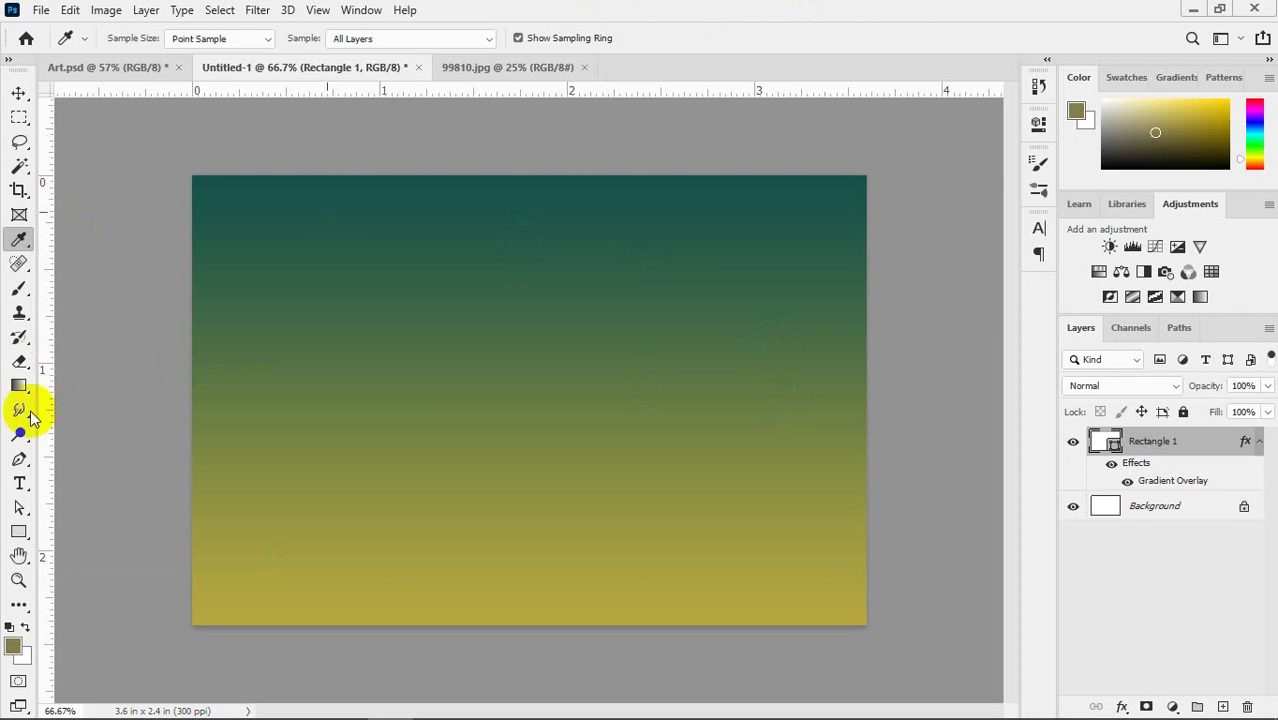
- Draw a white circle with the Ellipse tool in the upper sky
left_click(18, 532)
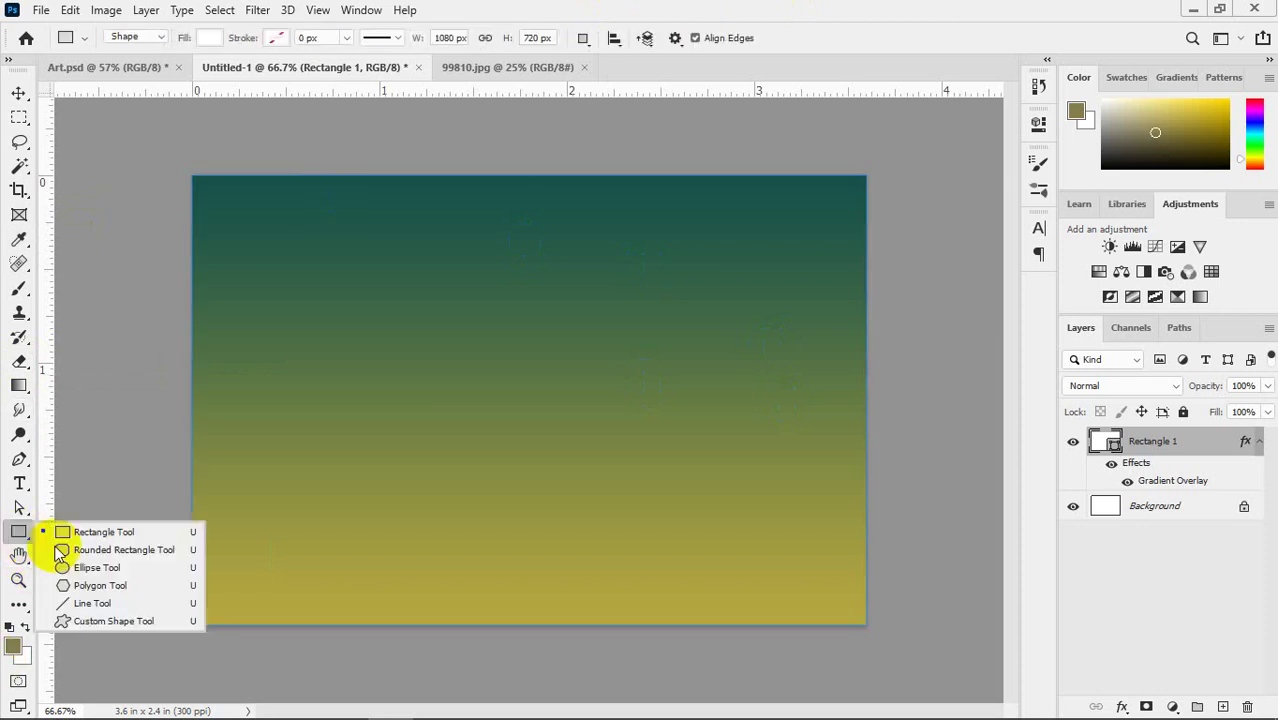
key("shift+u")
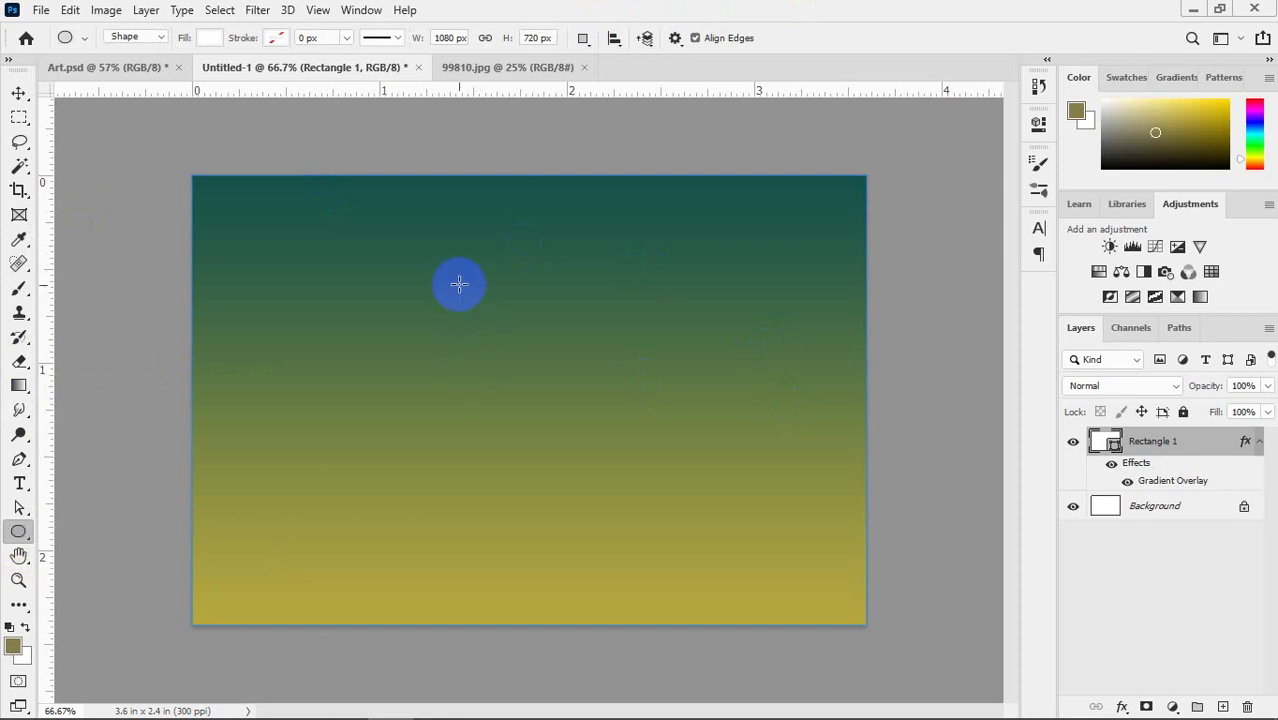
key("alt+Tab")
key("alt+Tab")
left_click_drag(418, 330, 571, 417)
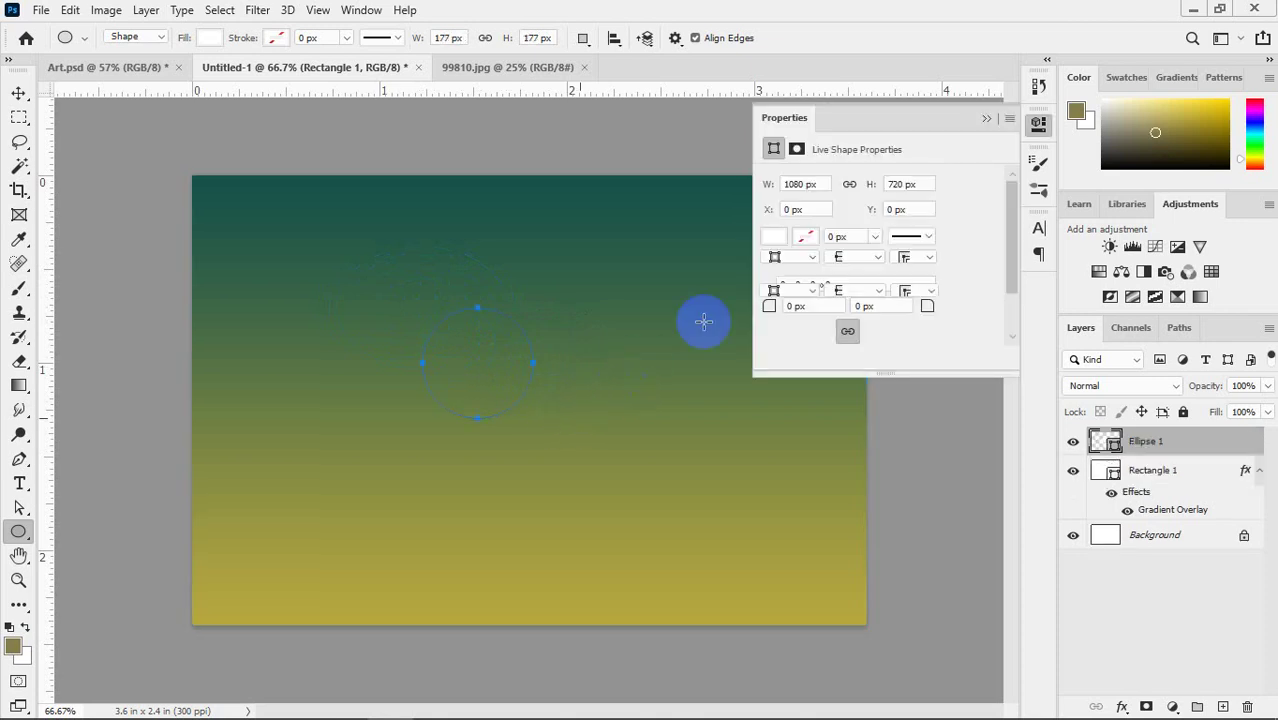
- Move the circle up and to the left with the Move tool
left_click(985, 118)
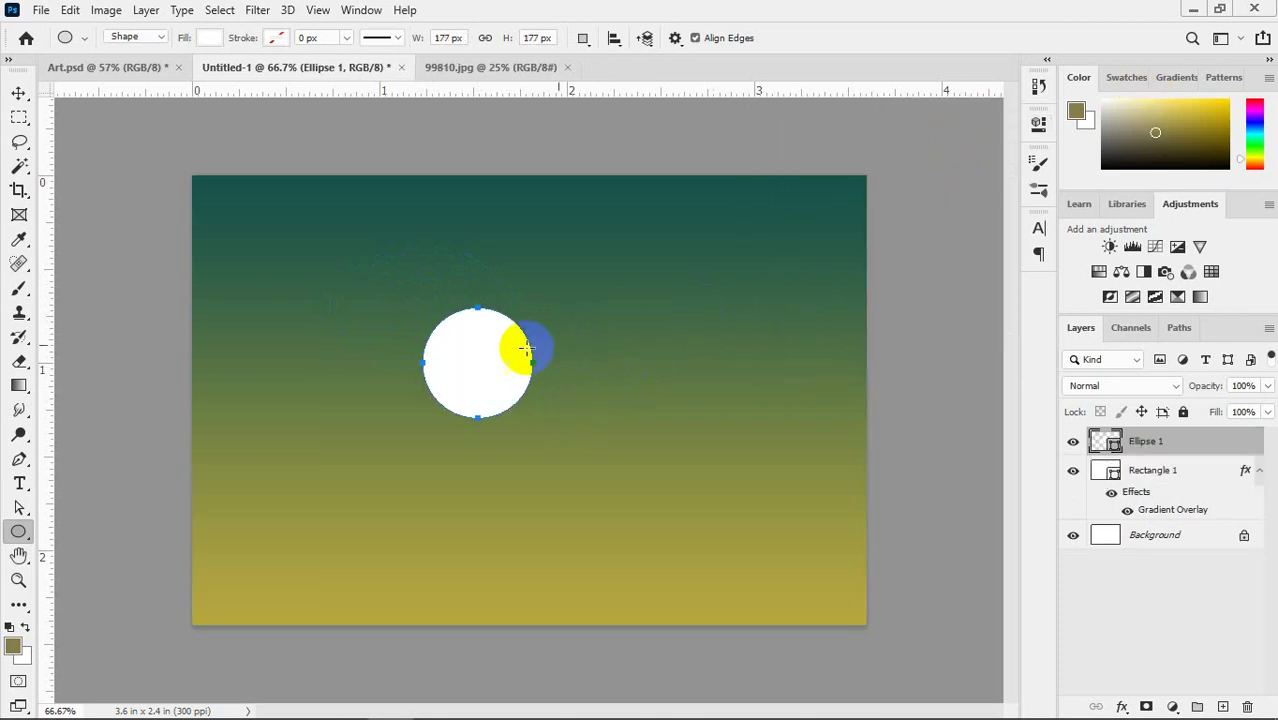
left_click(18, 93)
left_click_drag(499, 371, 480, 320)
left_click(938, 440)
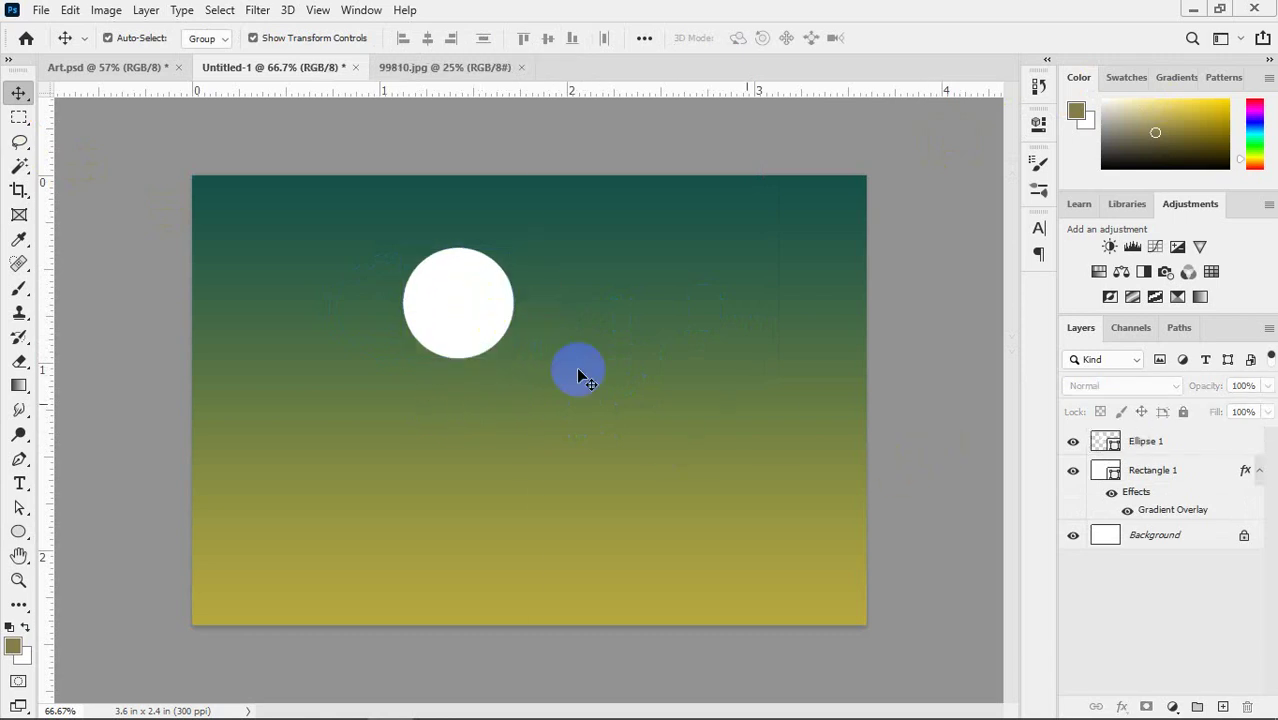
- Scale Ellipse 1 up to roughly 110% with a corner transform handle and commit
left_click(112, 68)
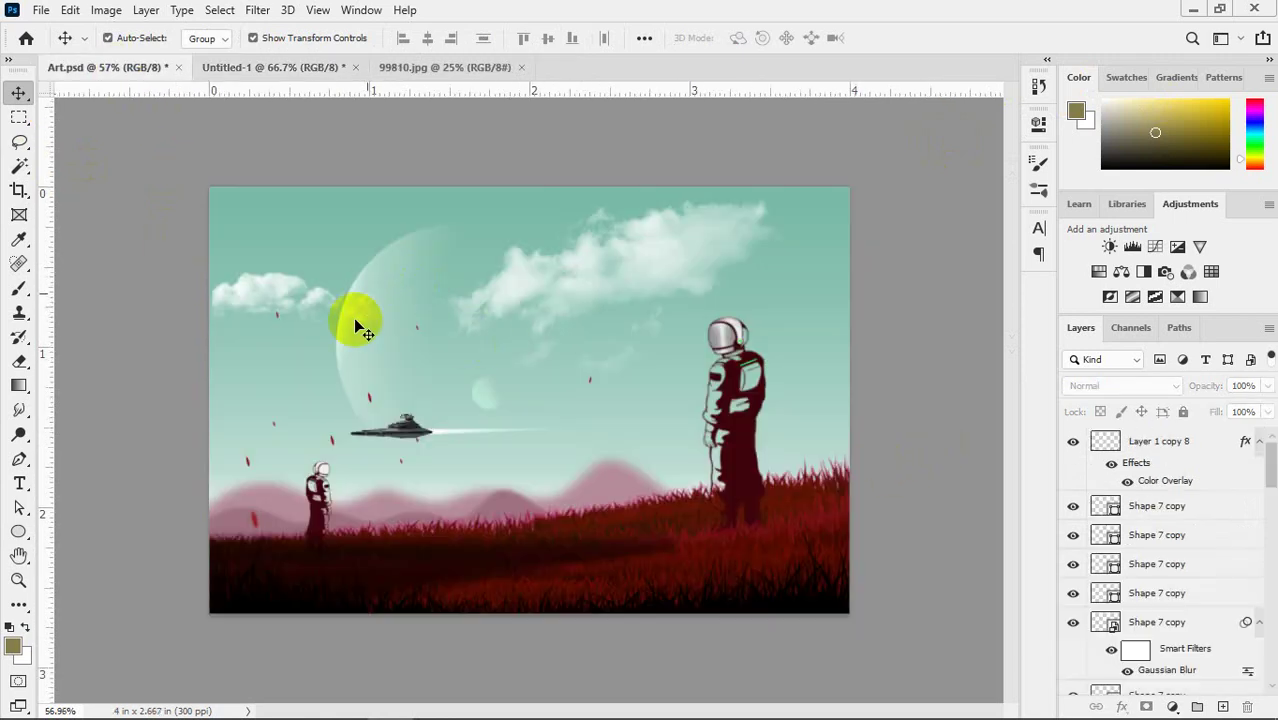
left_click(262, 72)
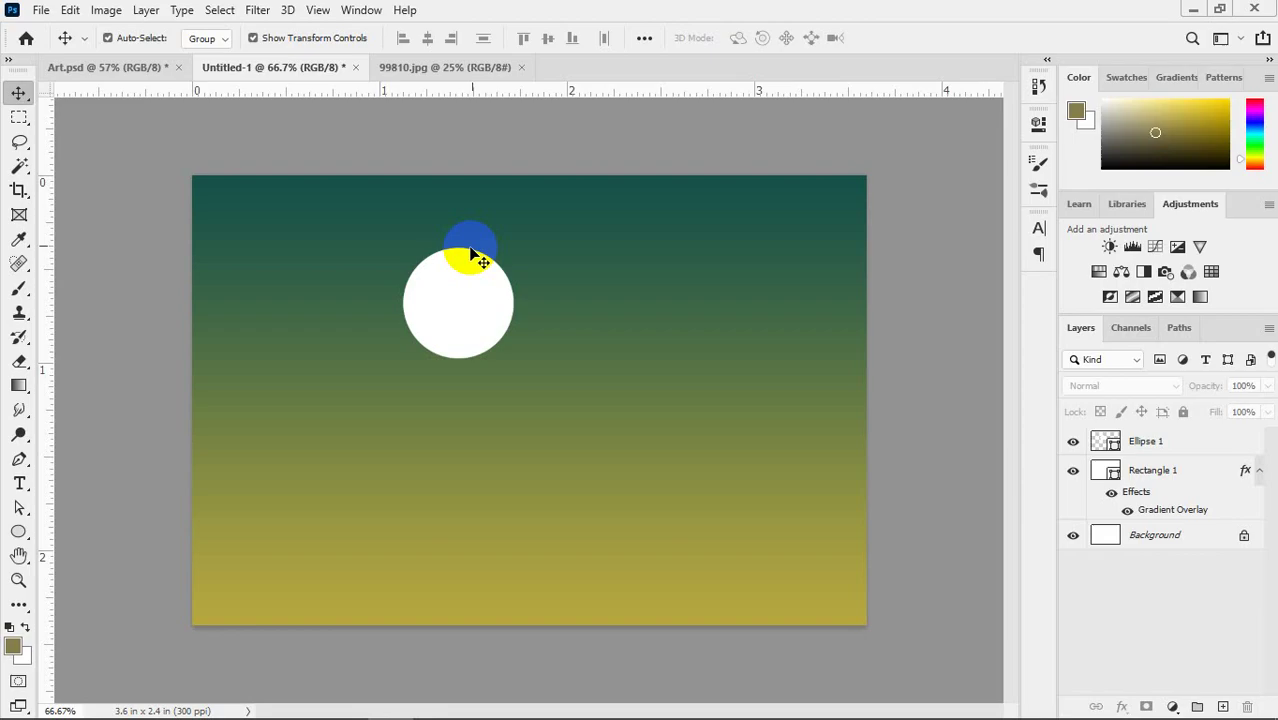
left_click(476, 255)
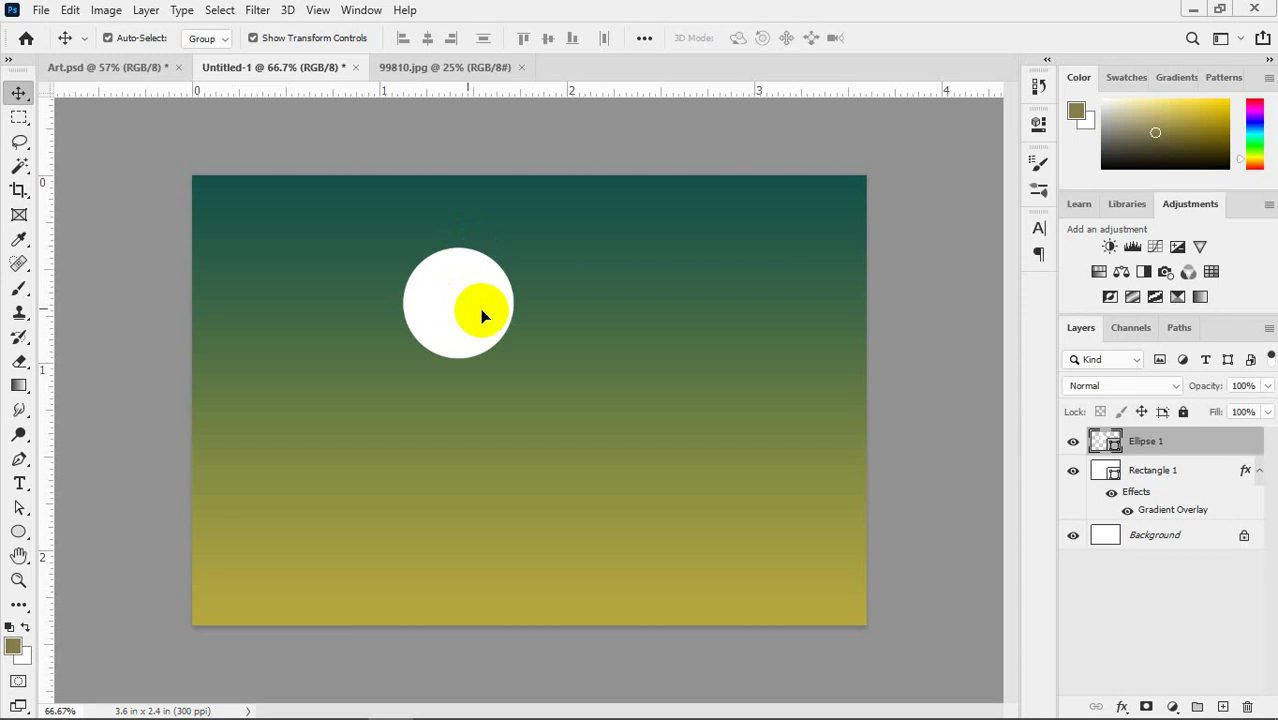
left_click_drag(513, 358, 523, 368)
left_click(926, 40)
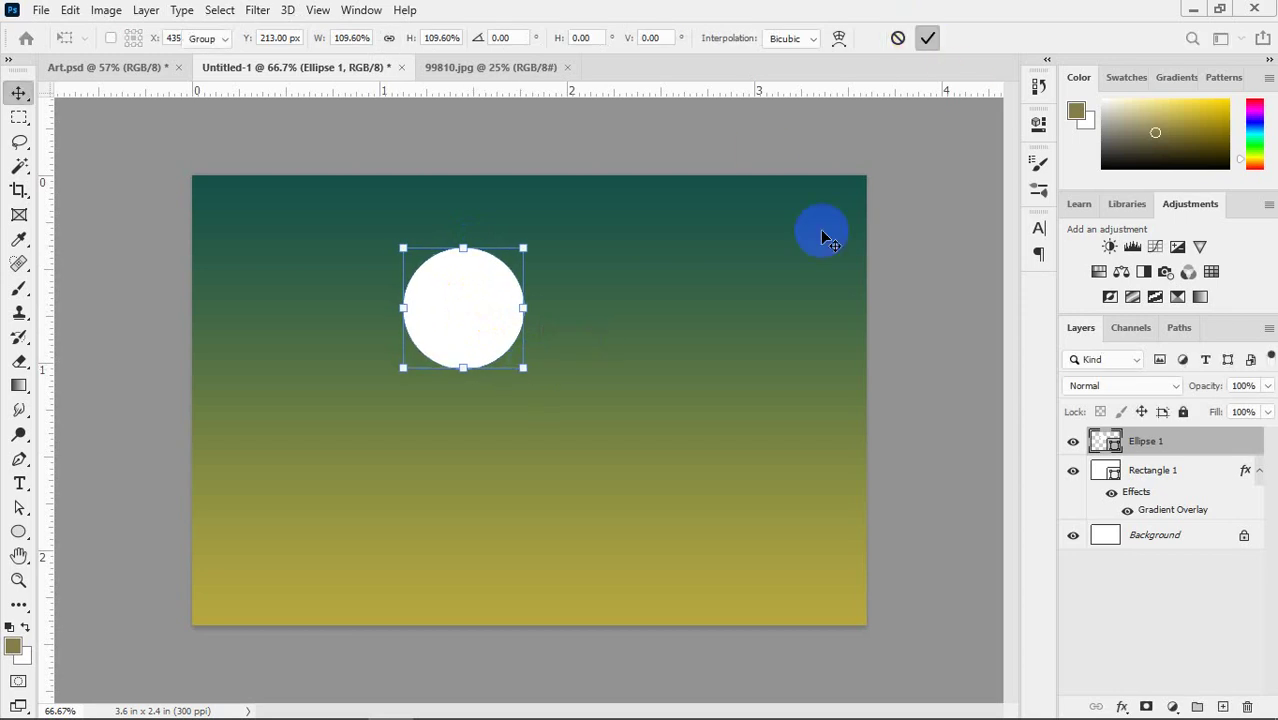
left_click(951, 300)
scroll(501, 242, "up", 3)
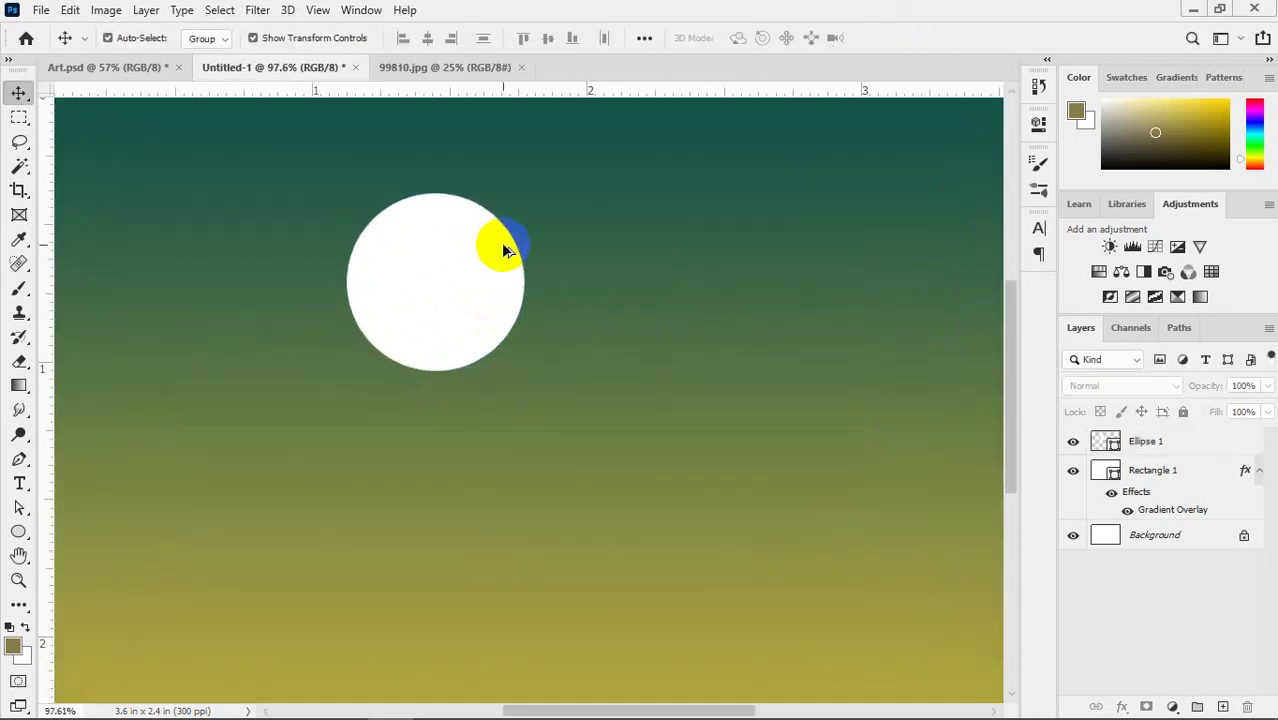
key("alt+Tab")
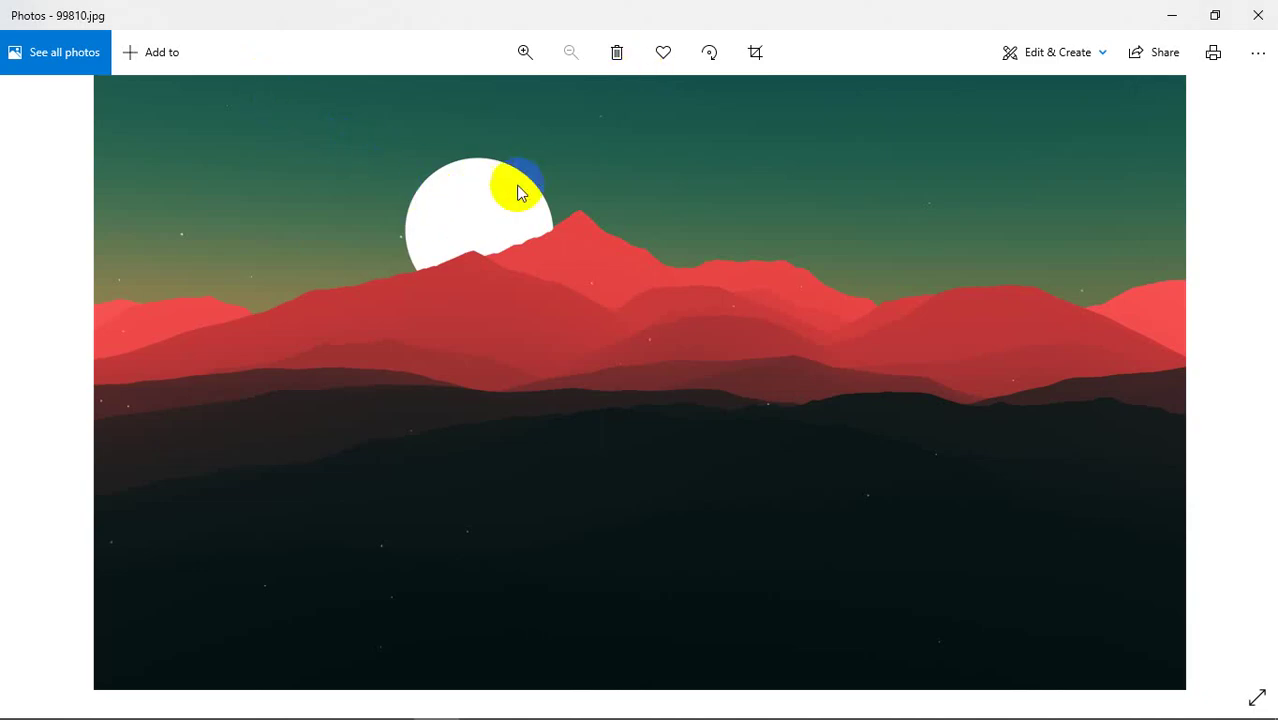
scroll(460, 194, "up", 1)
scroll(366, 196, "up", 2)
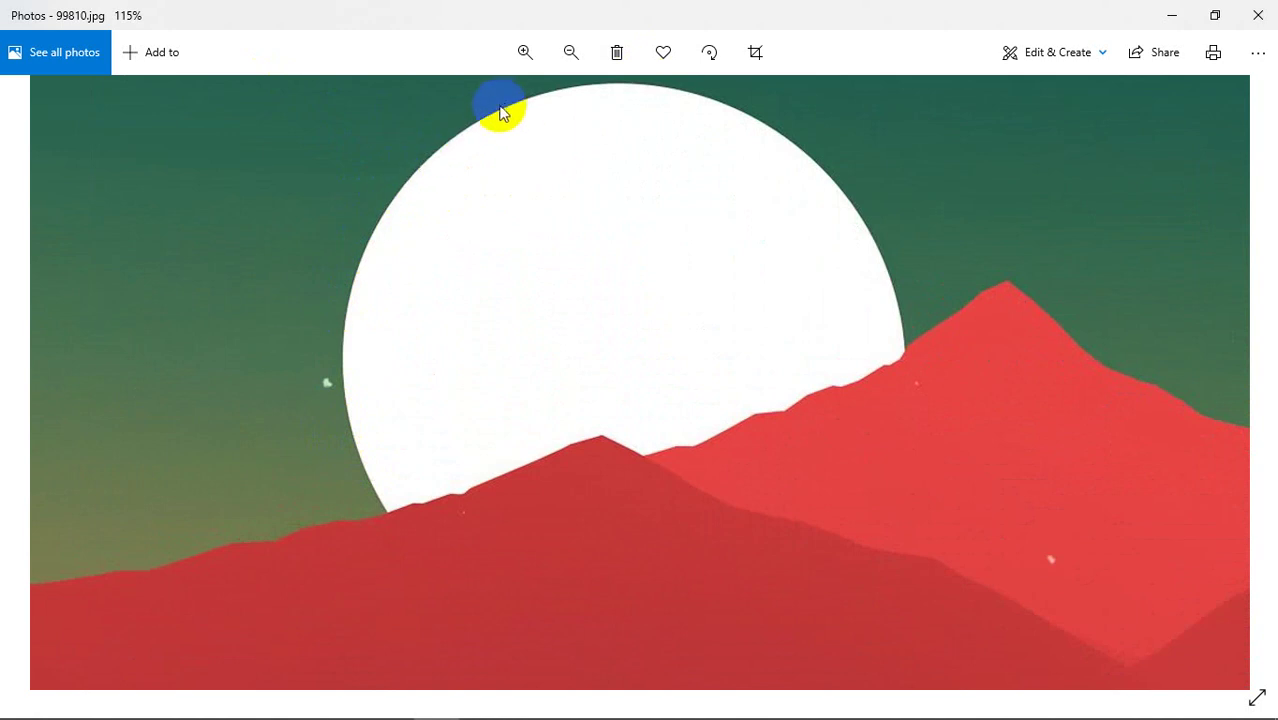
scroll(592, 183, "up", 1)
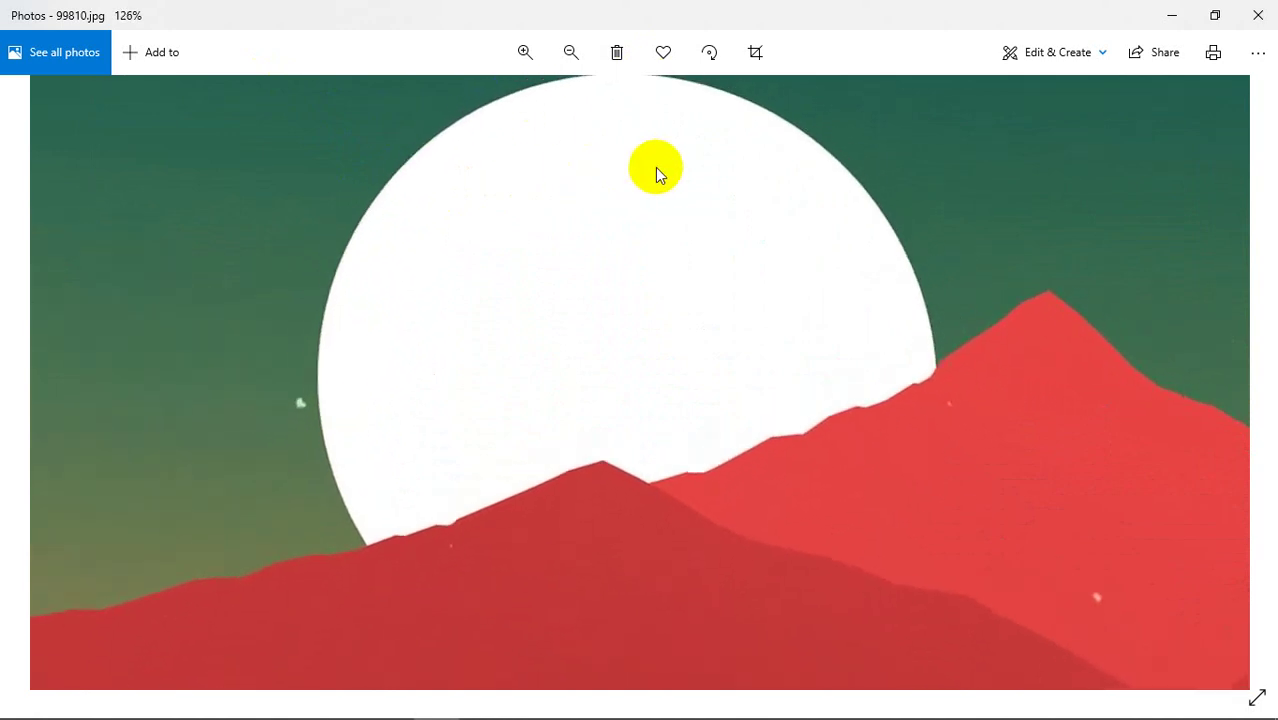
double_click(640, 172)
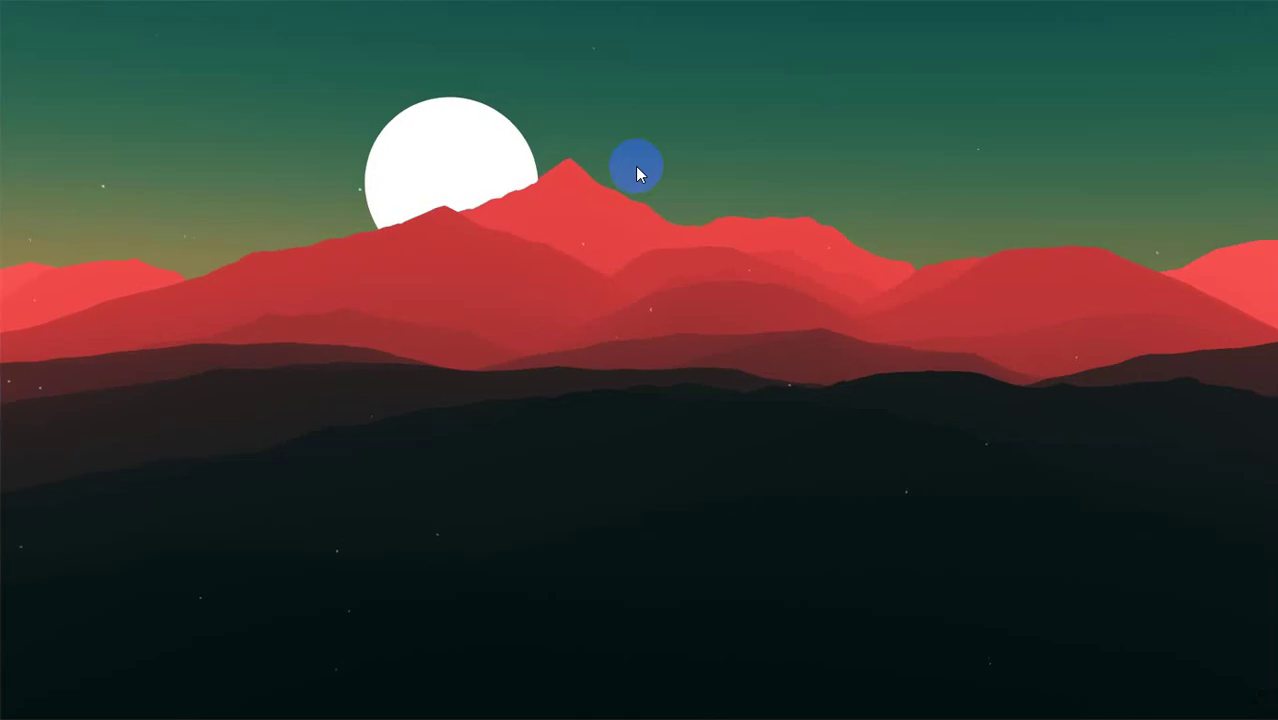
double_click(628, 175)
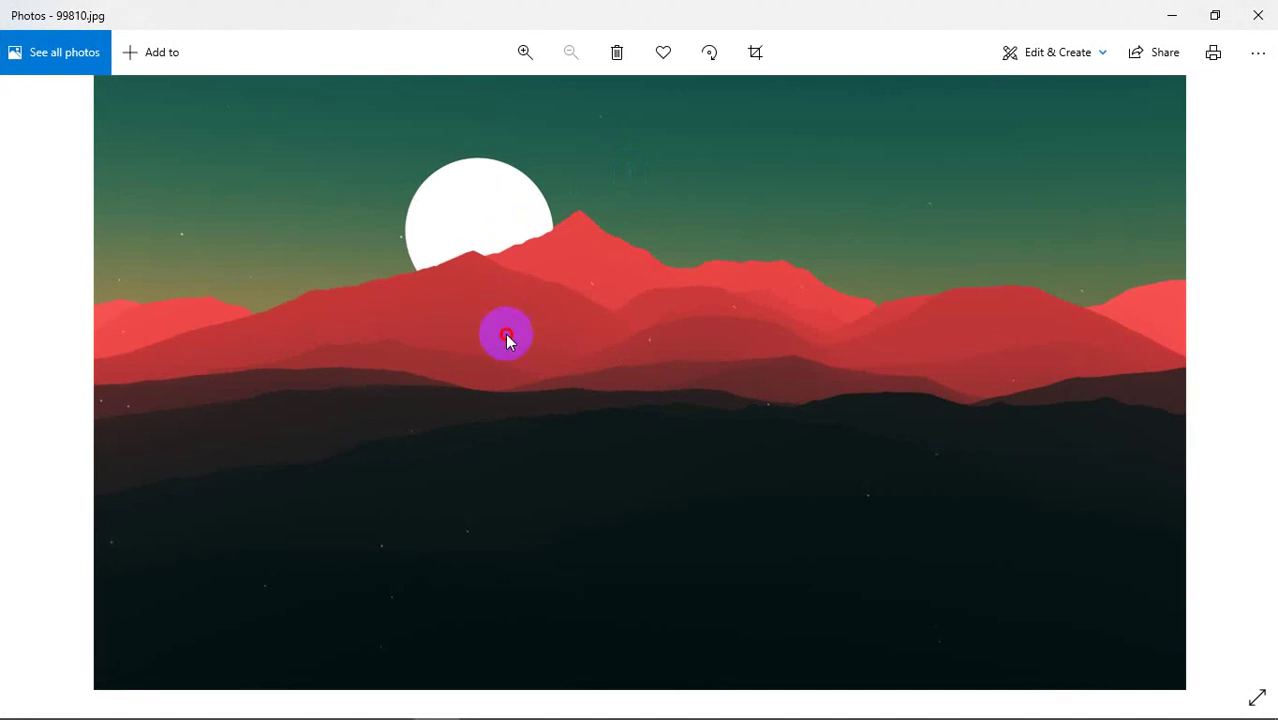
scroll(460, 199, "up", 5)
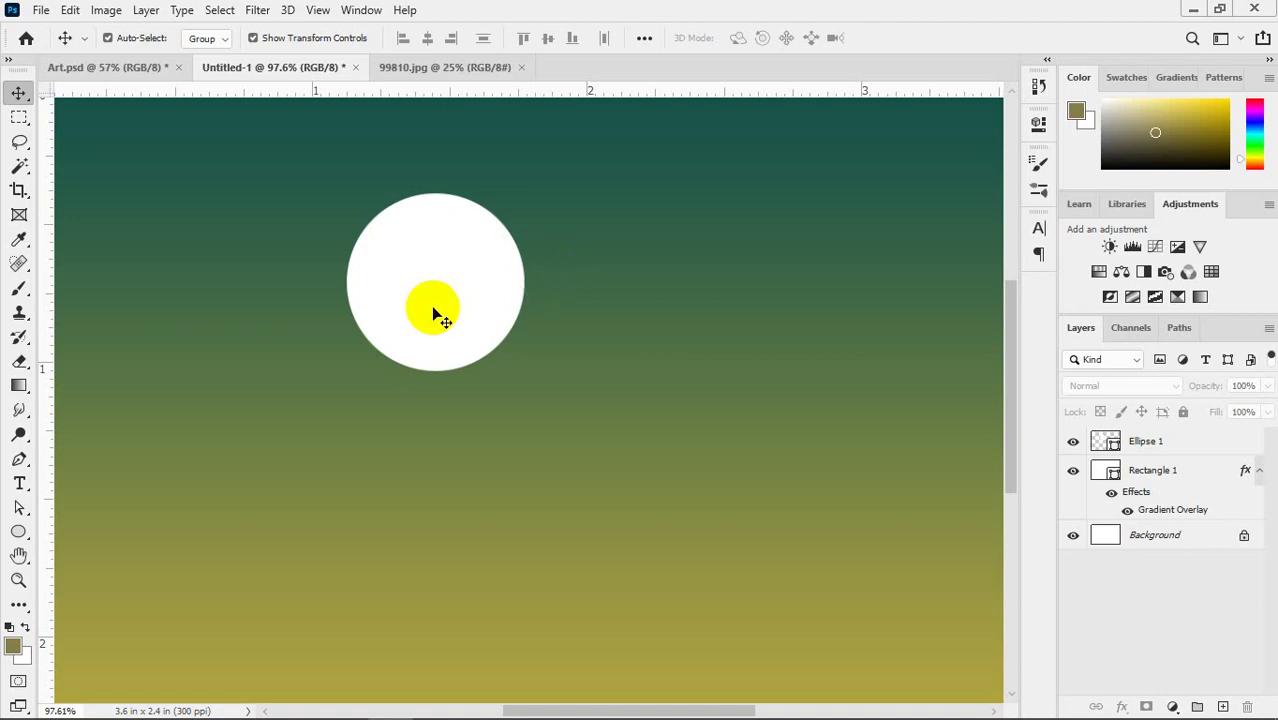
left_click(433, 314)
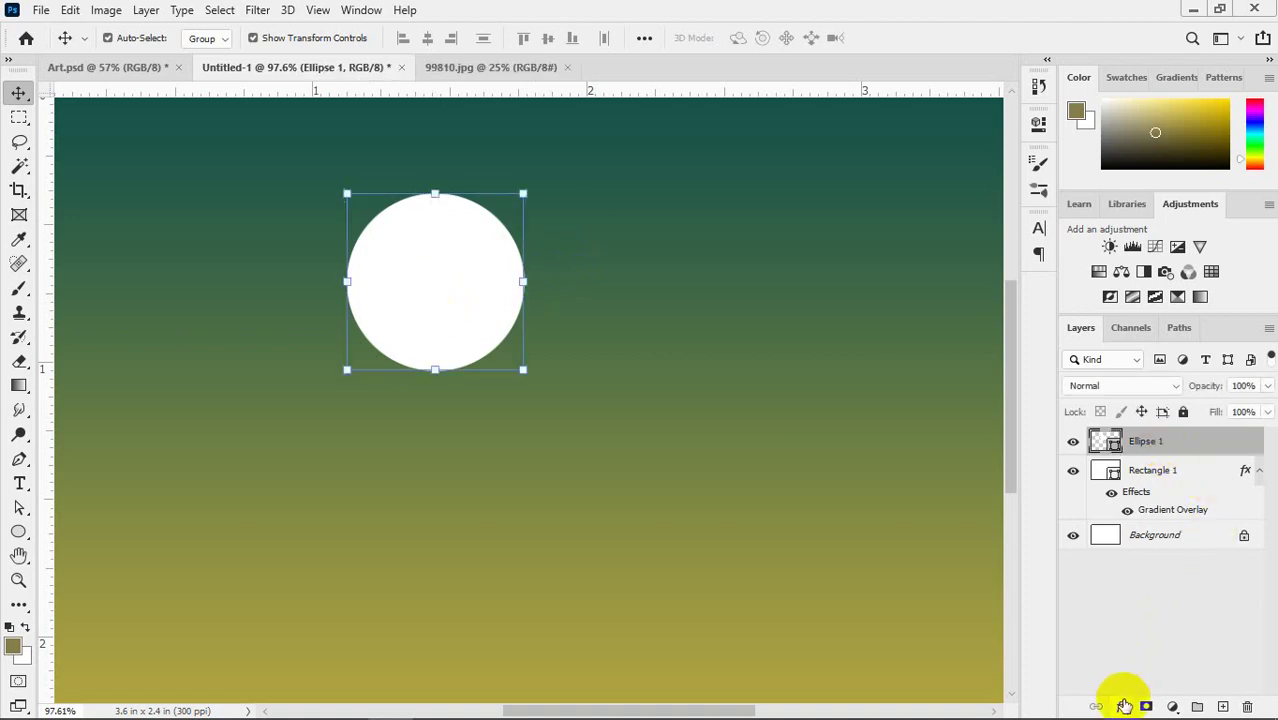
- Choose Drop Shadow from the Layers panel's fx menu for Ellipse 1
left_click(1124, 706)
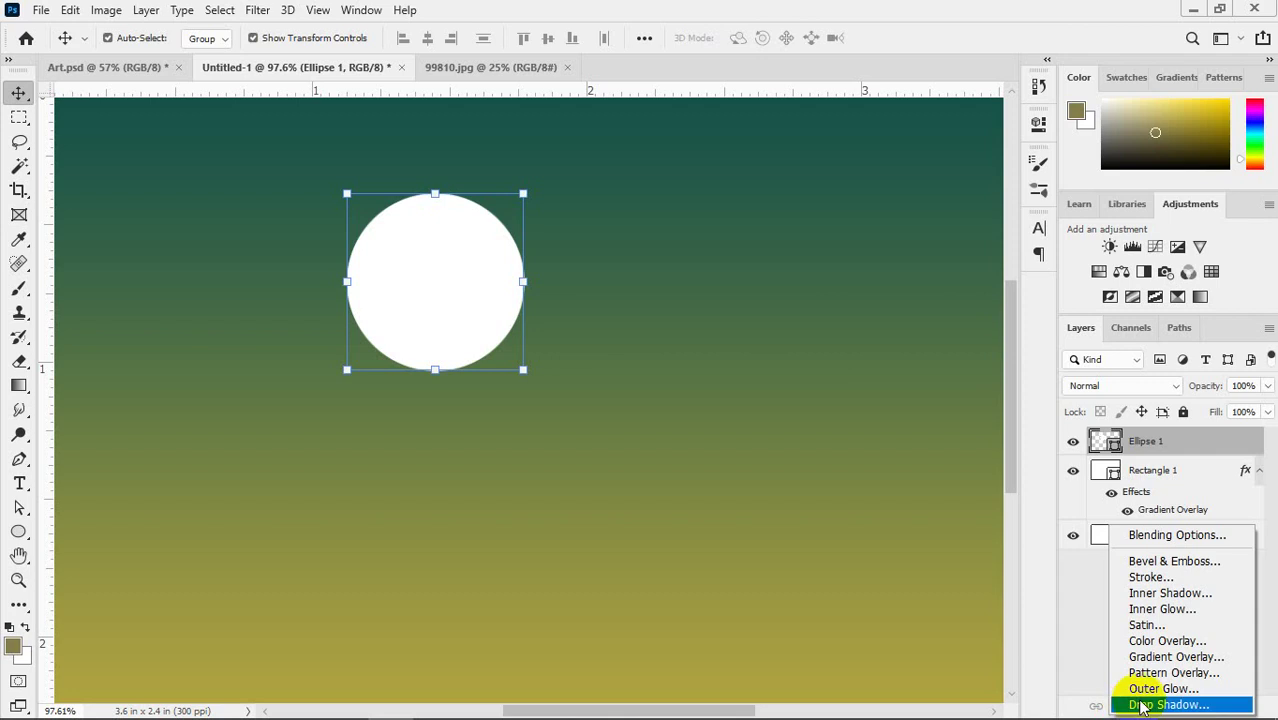
left_click(1141, 705)
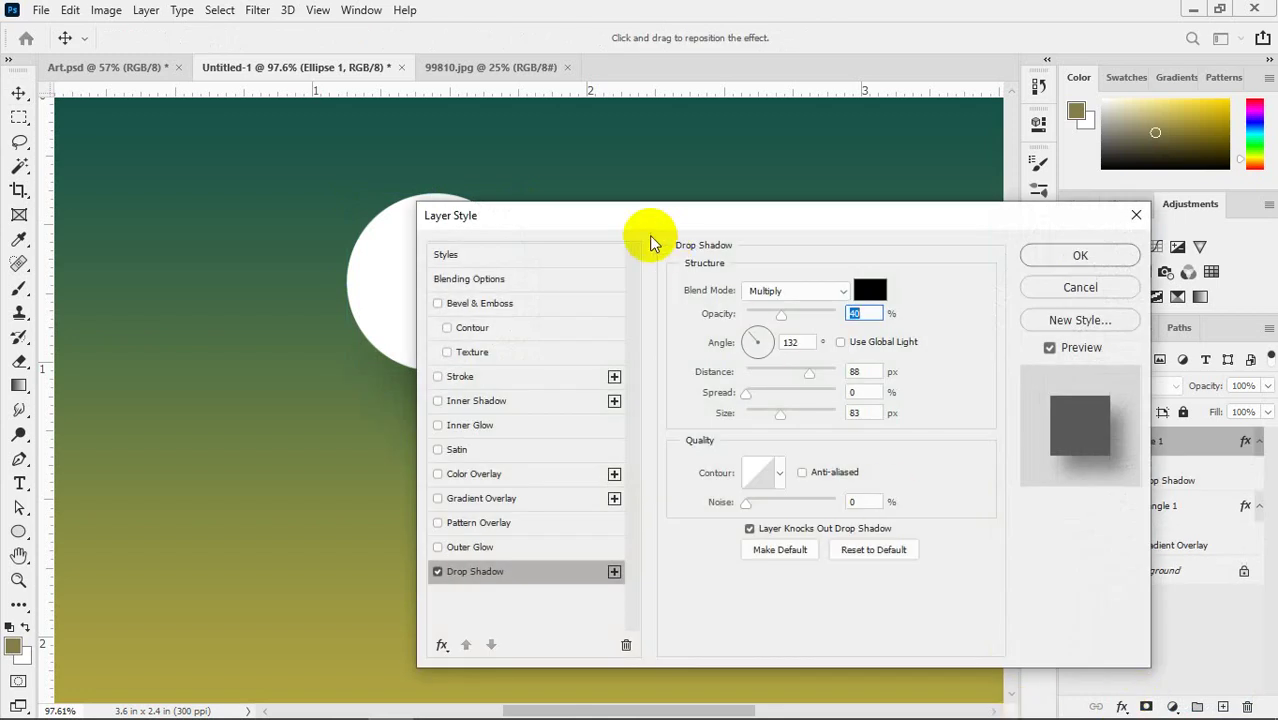
- Roughly place the drop shadow below the circle, adjusting opacity, distance and angle
left_click_drag(650, 240, 859, 251)
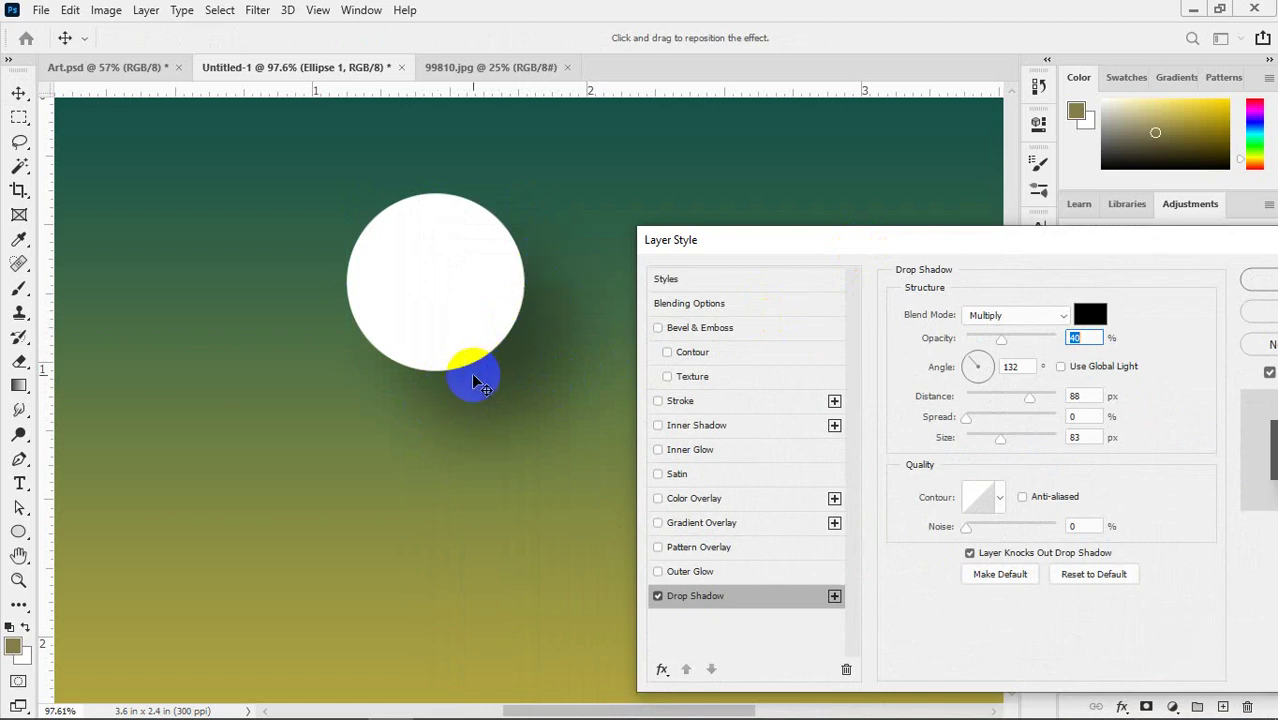
left_click_drag(1024, 245, 971, 270)
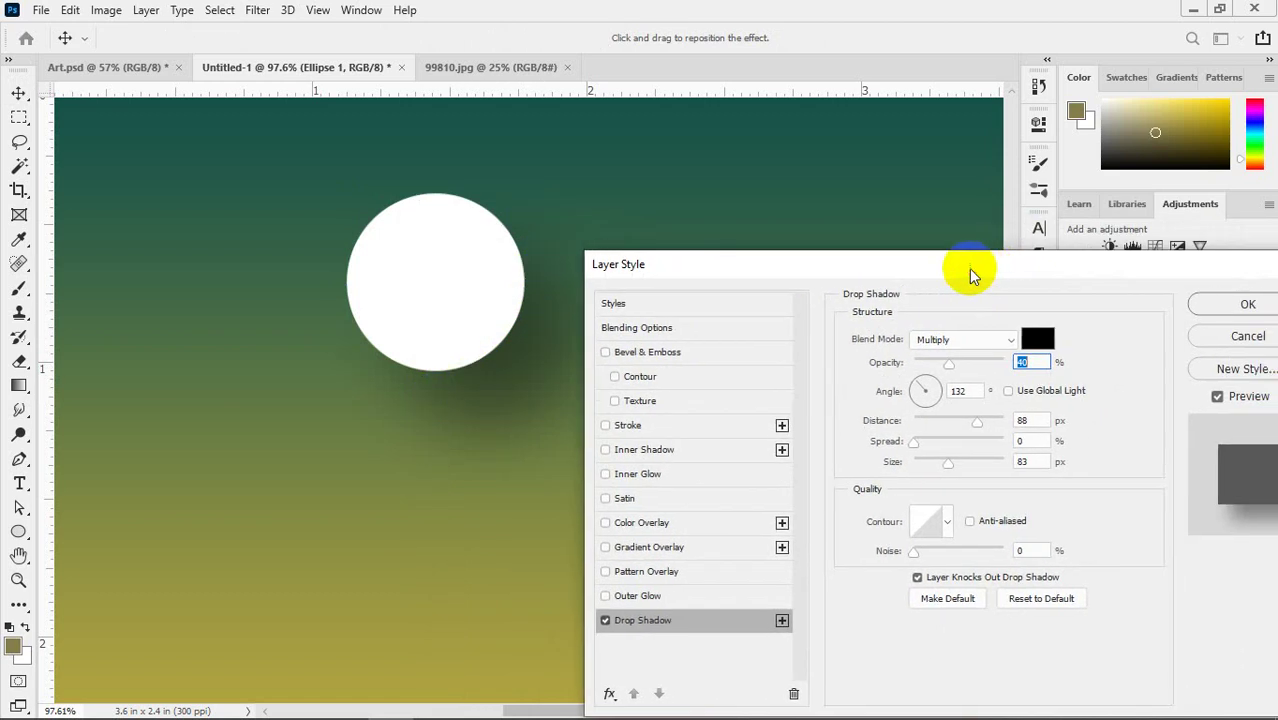
left_click_drag(945, 366, 1021, 352)
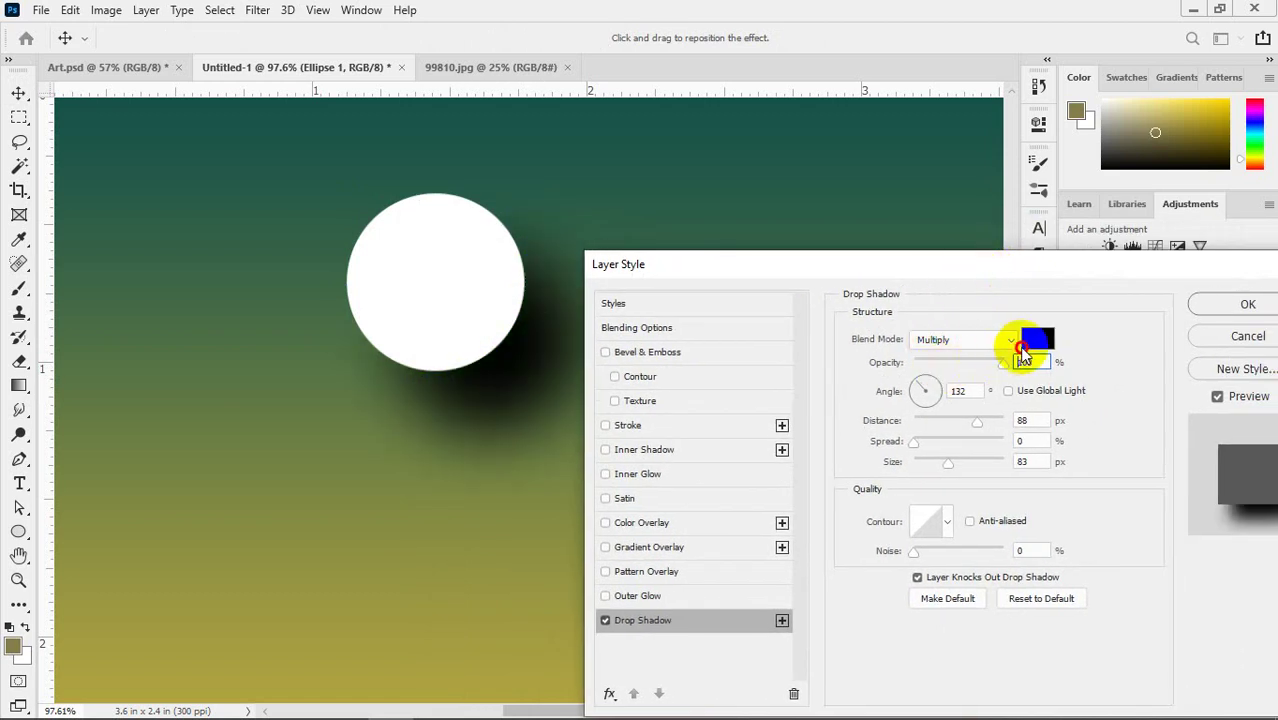
left_click_drag(884, 262, 927, 157)
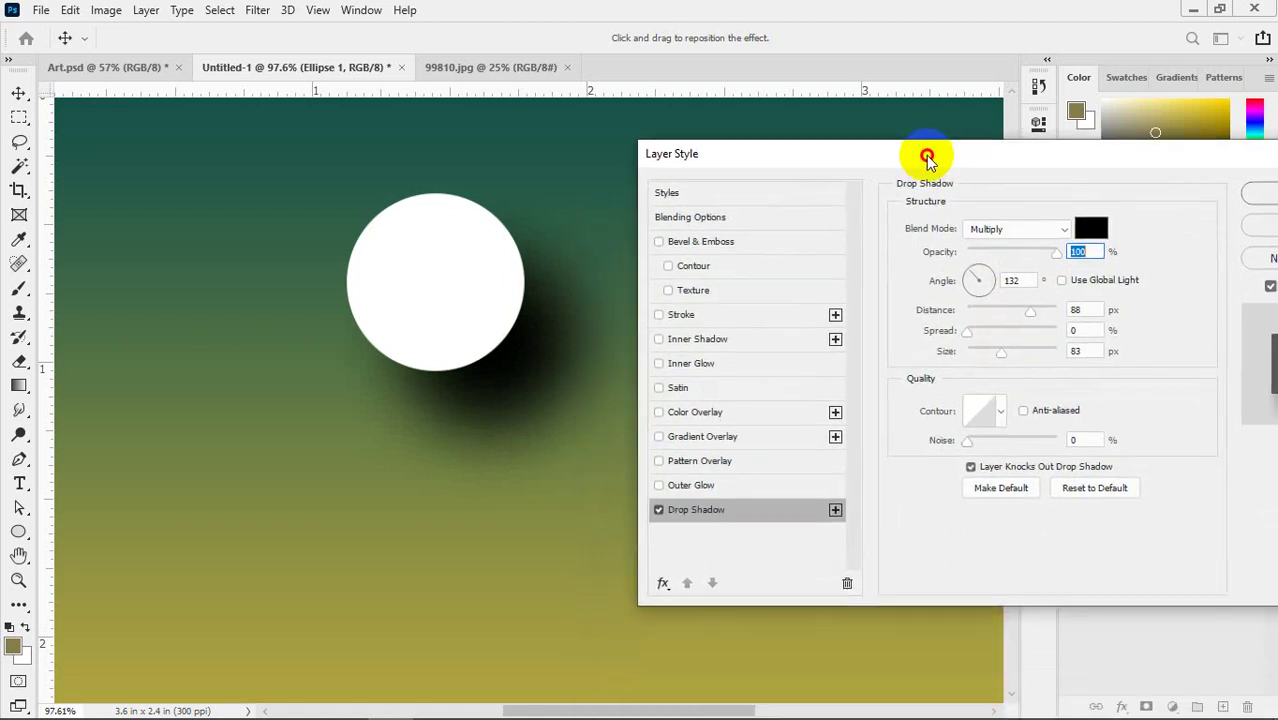
left_click_drag(447, 418, 515, 220)
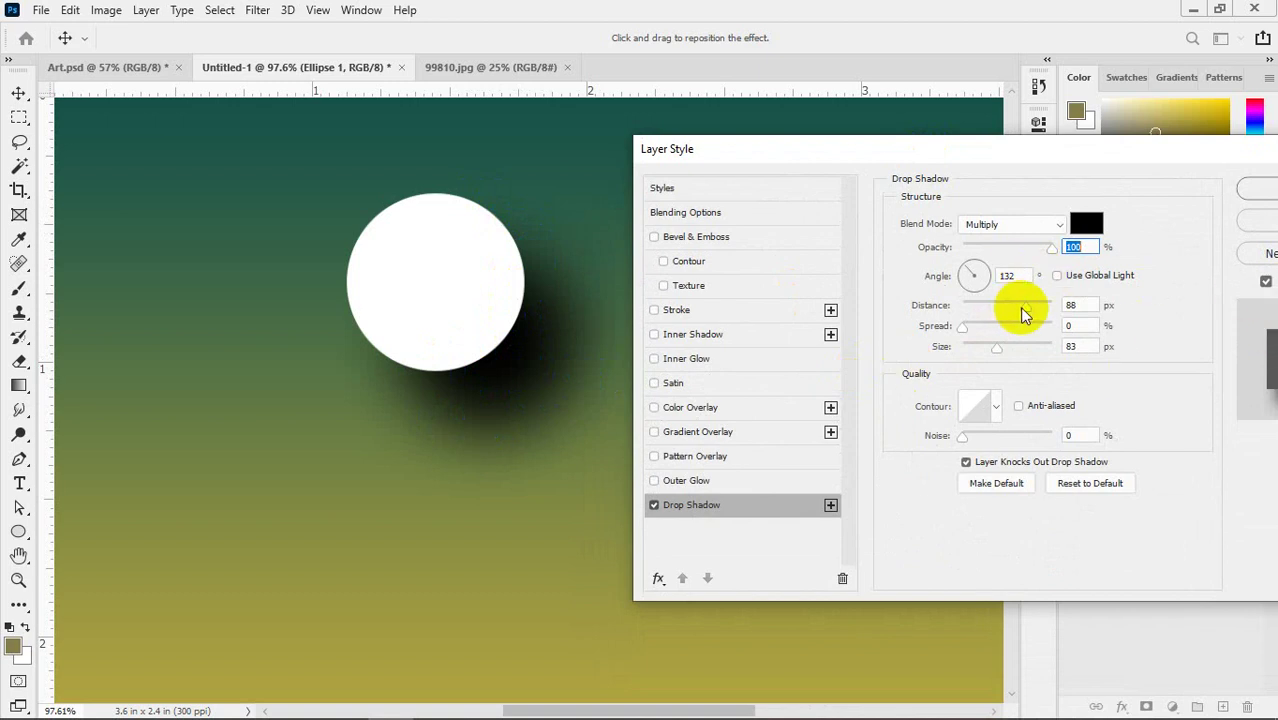
left_click_drag(1018, 309, 975, 308)
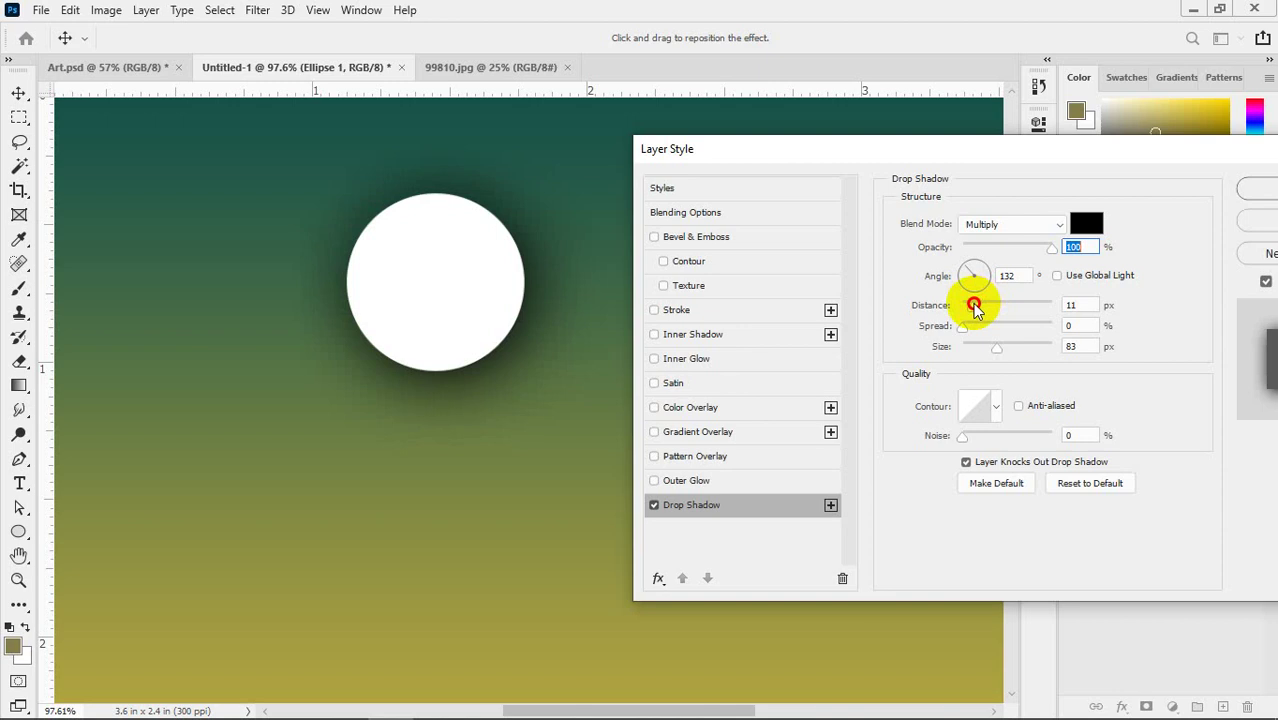
left_click_drag(975, 308, 970, 351)
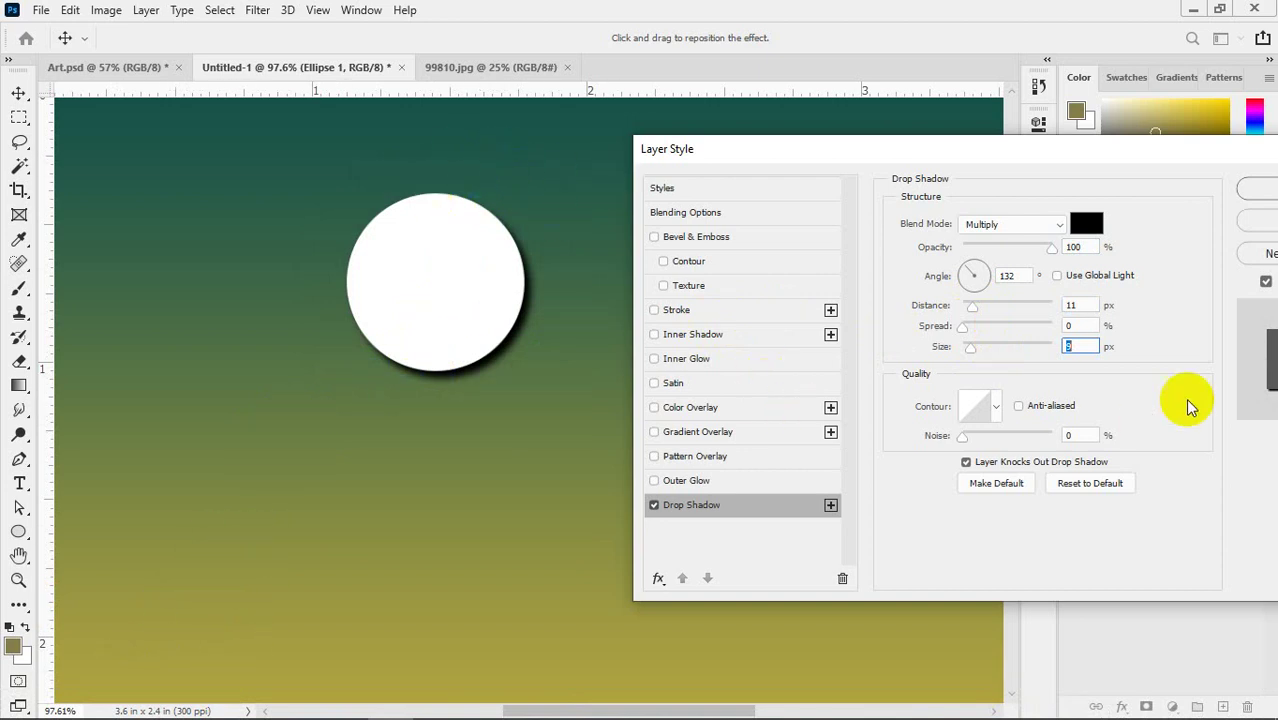
left_click(977, 272)
left_click_drag(979, 272, 995, 286)
left_click_drag(962, 294, 958, 290)
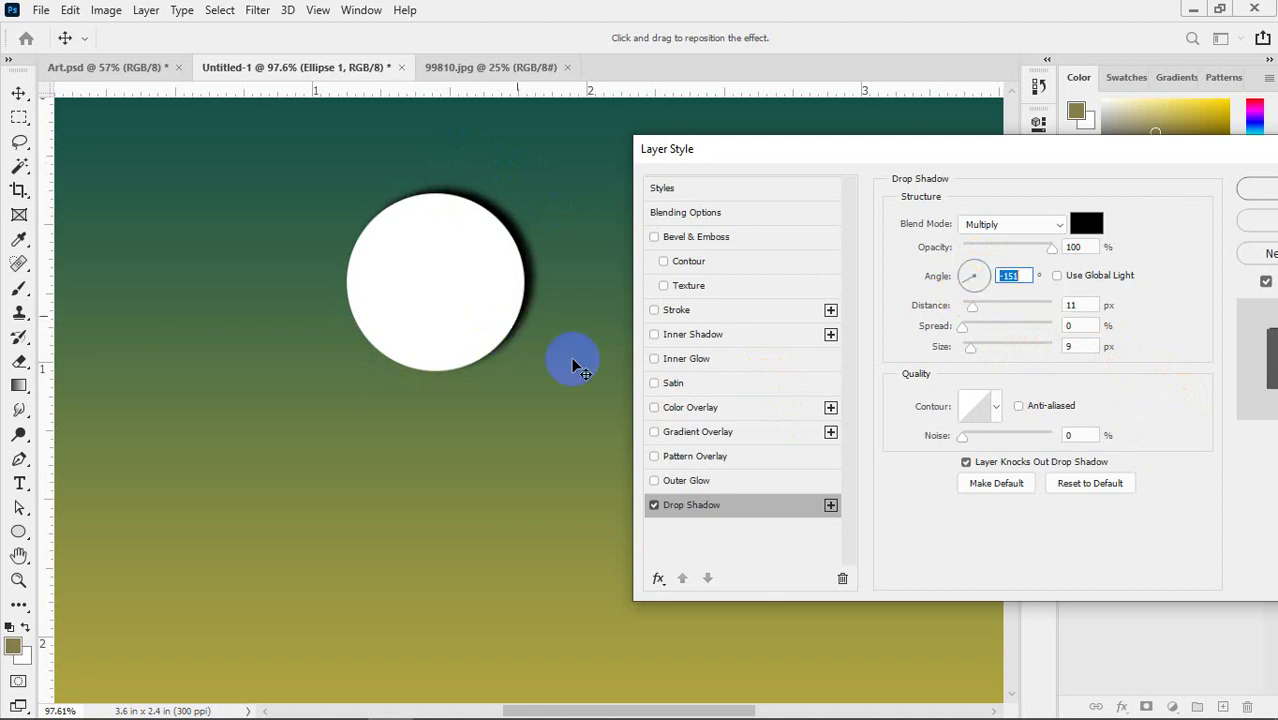
- Fine-tune the shadow to 2 px distance and 8 px size
left_click(1078, 346)
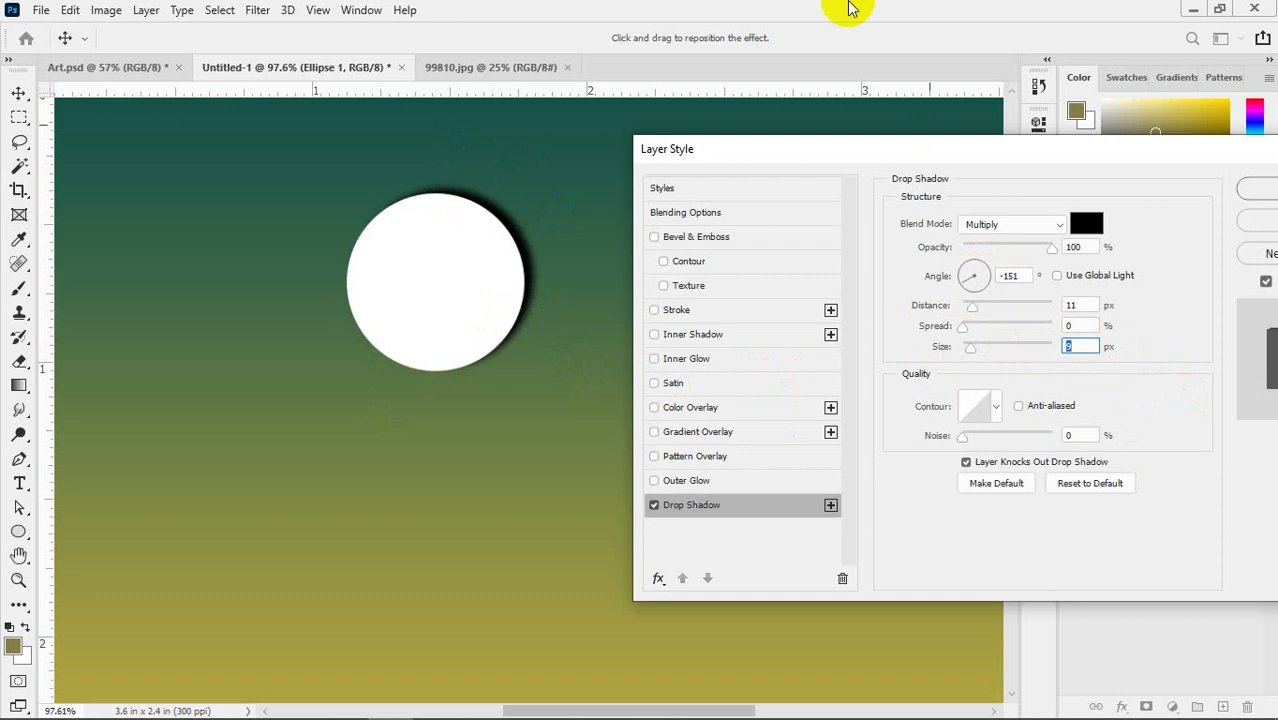
key("Down")
key("Down")
key("Down")
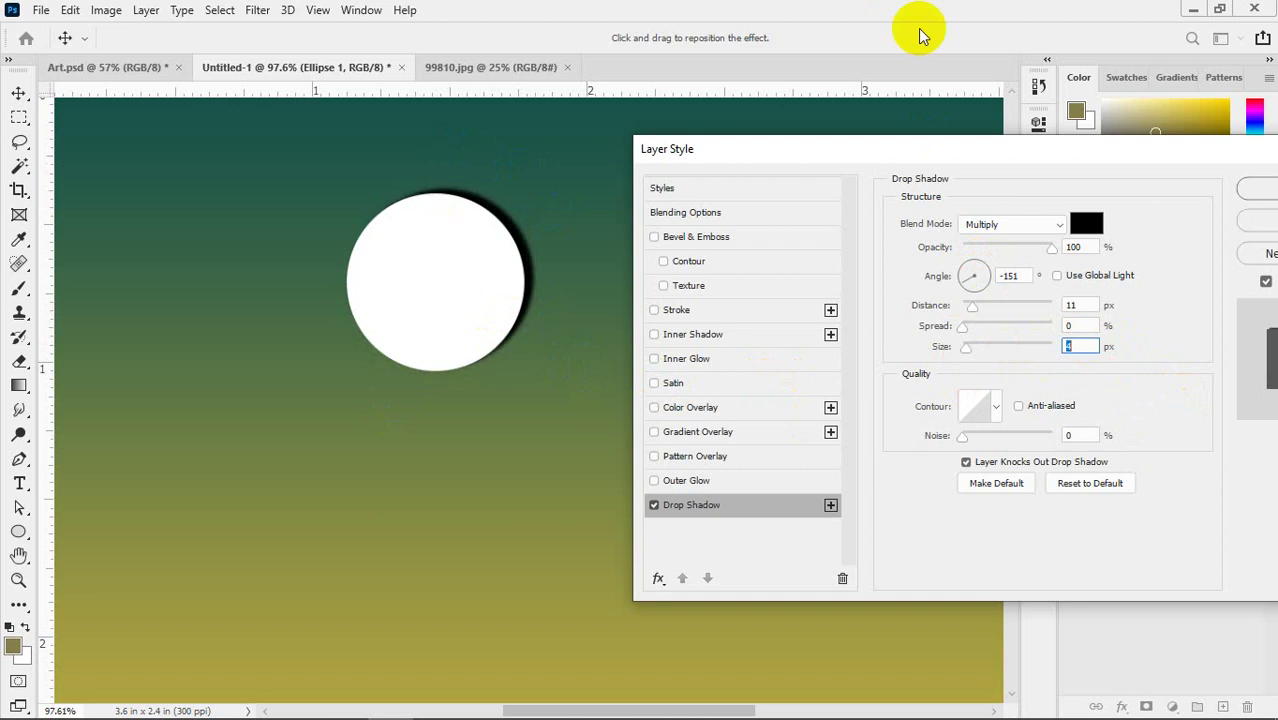
key("Up")
left_click(1095, 304)
key("Down")
key("Down")
key("Down")
key("Down")
key("Down")
key("Down")
key("Down")
key("Down")
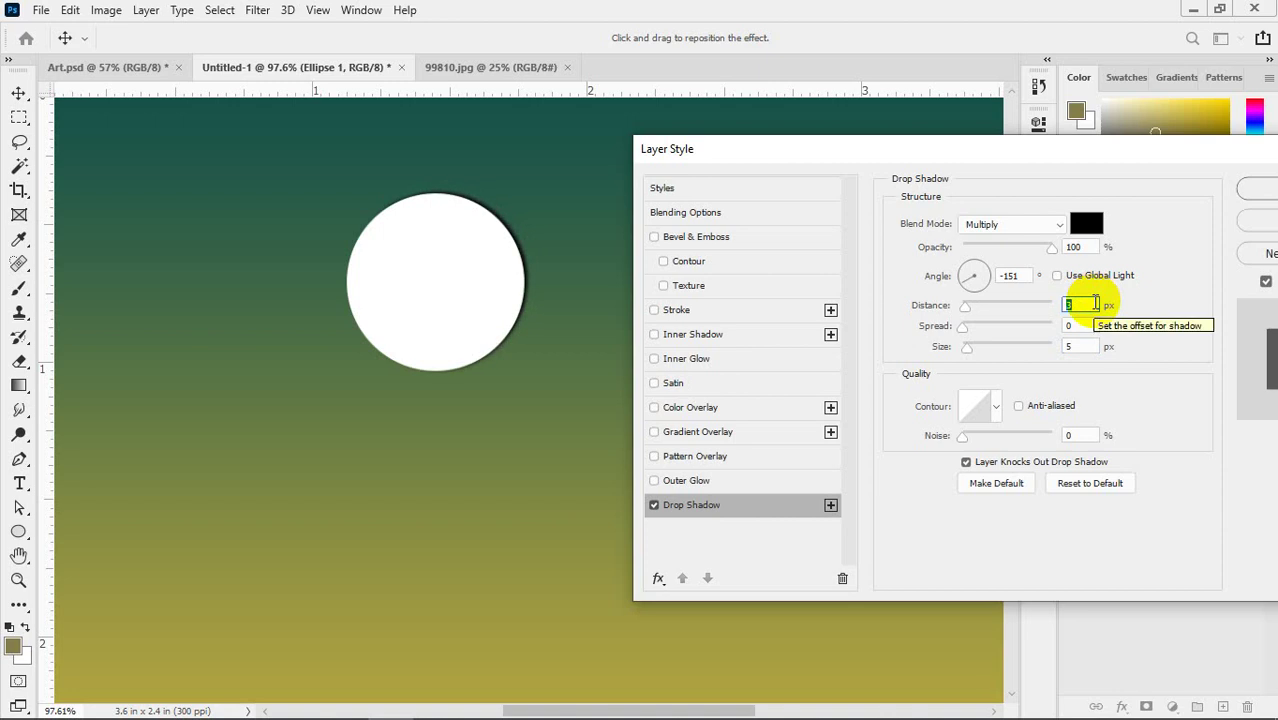
key("Up")
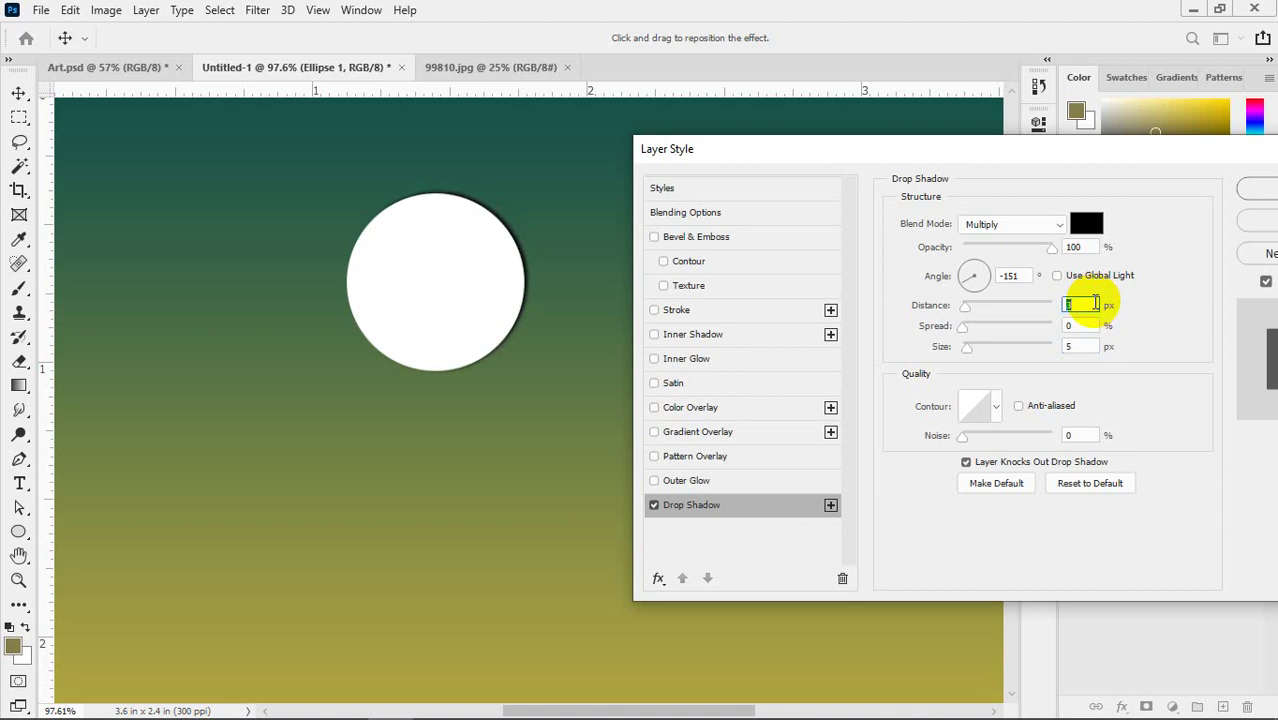
key("Down")
left_click(1083, 347)
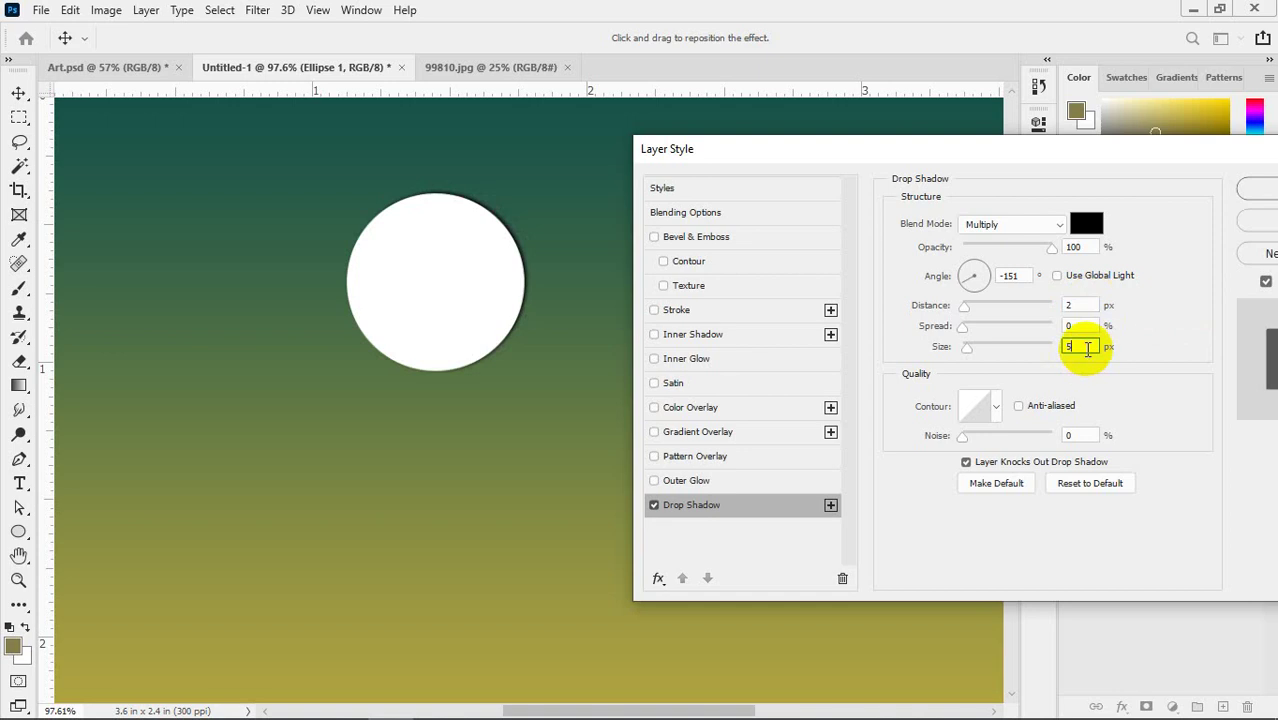
key("Up")
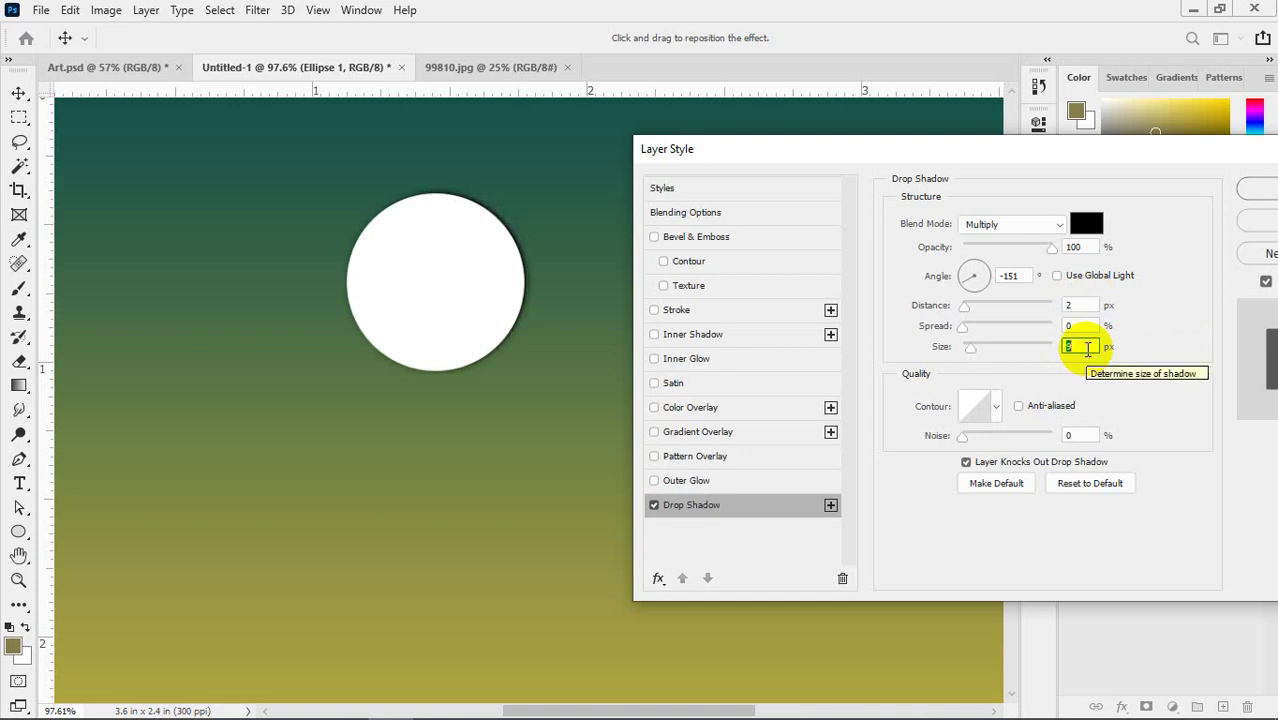
key("Down")
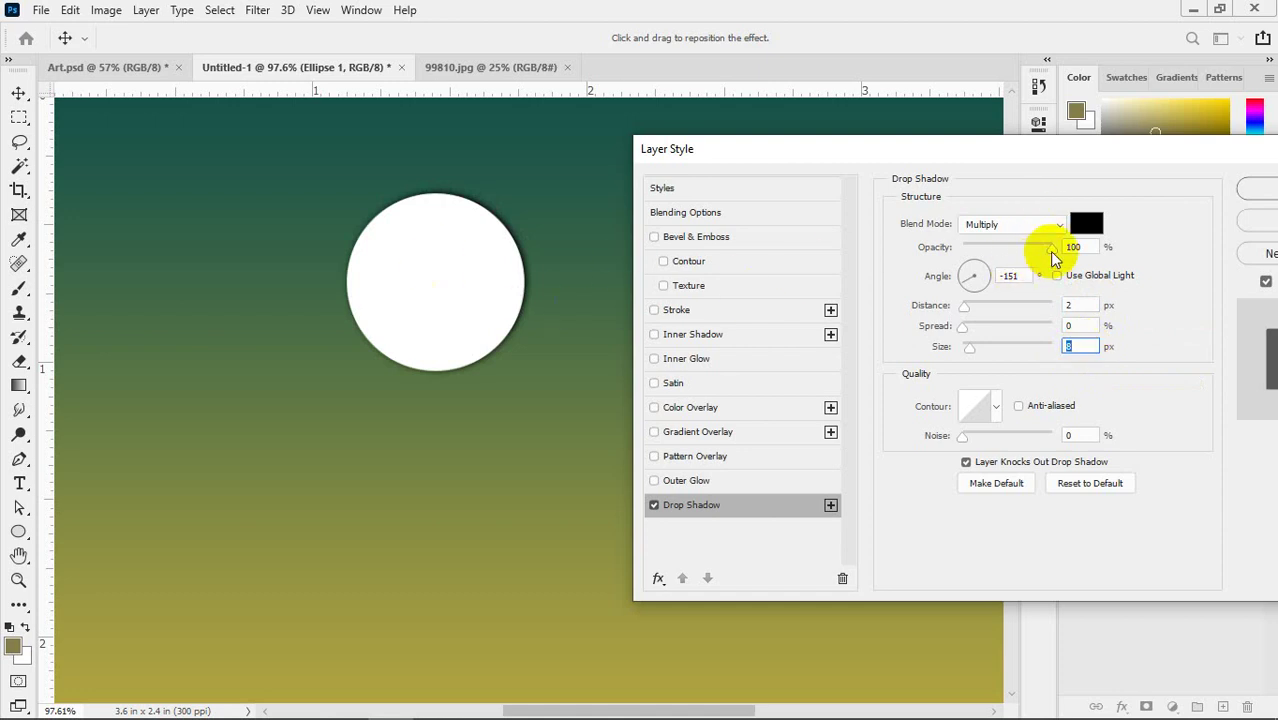
- Set the shadow opacity to 80% and apply the drop shadow
left_click_drag(1050, 248, 1038, 252)
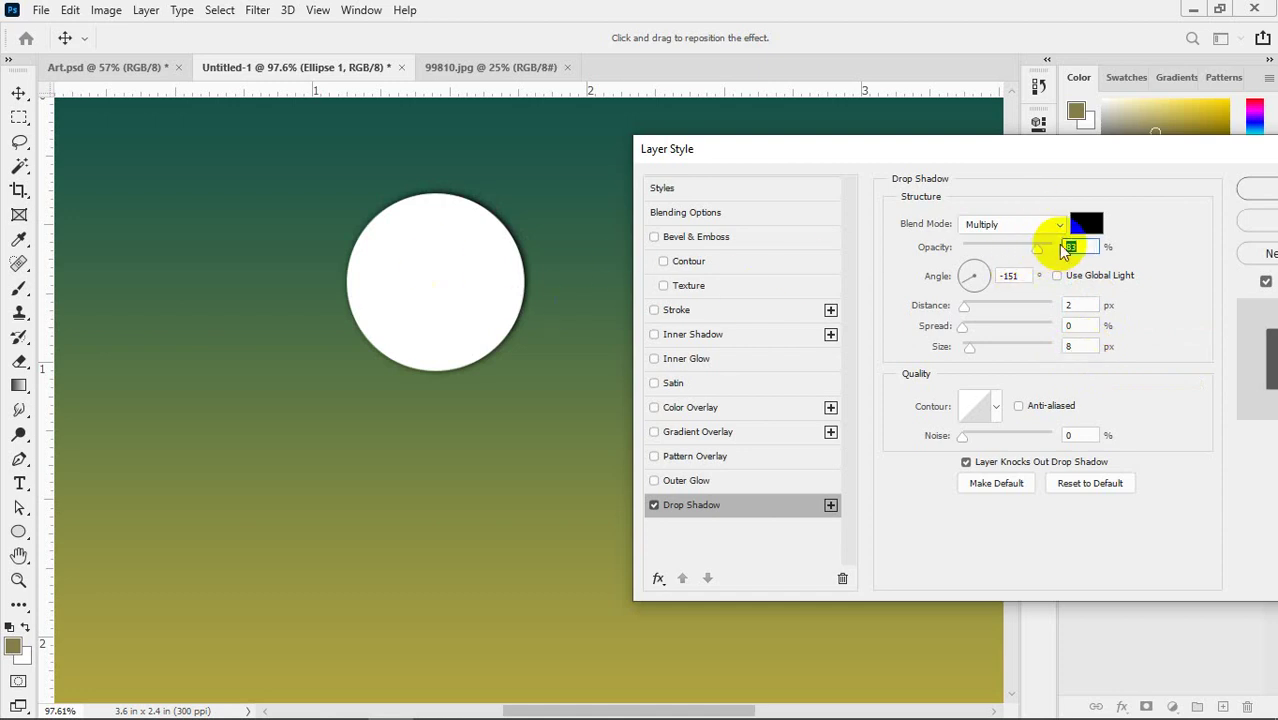
left_click(1076, 247)
key("BackSpace")
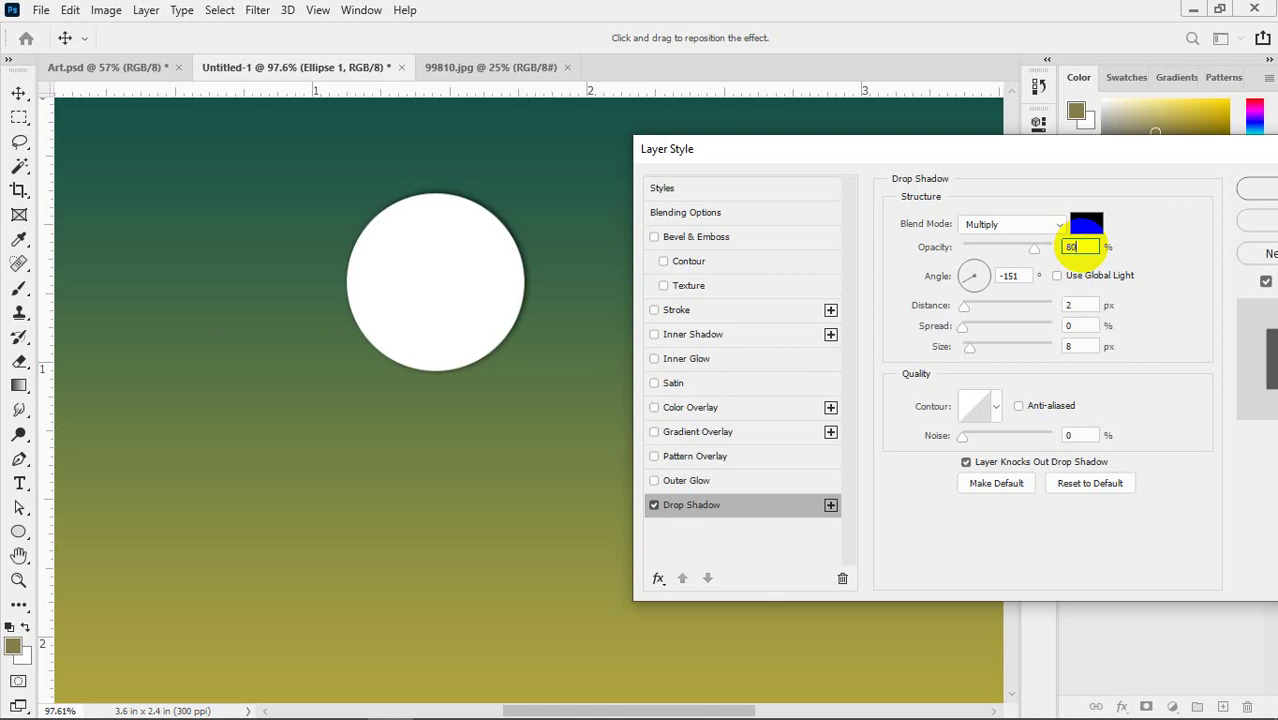
type("0")
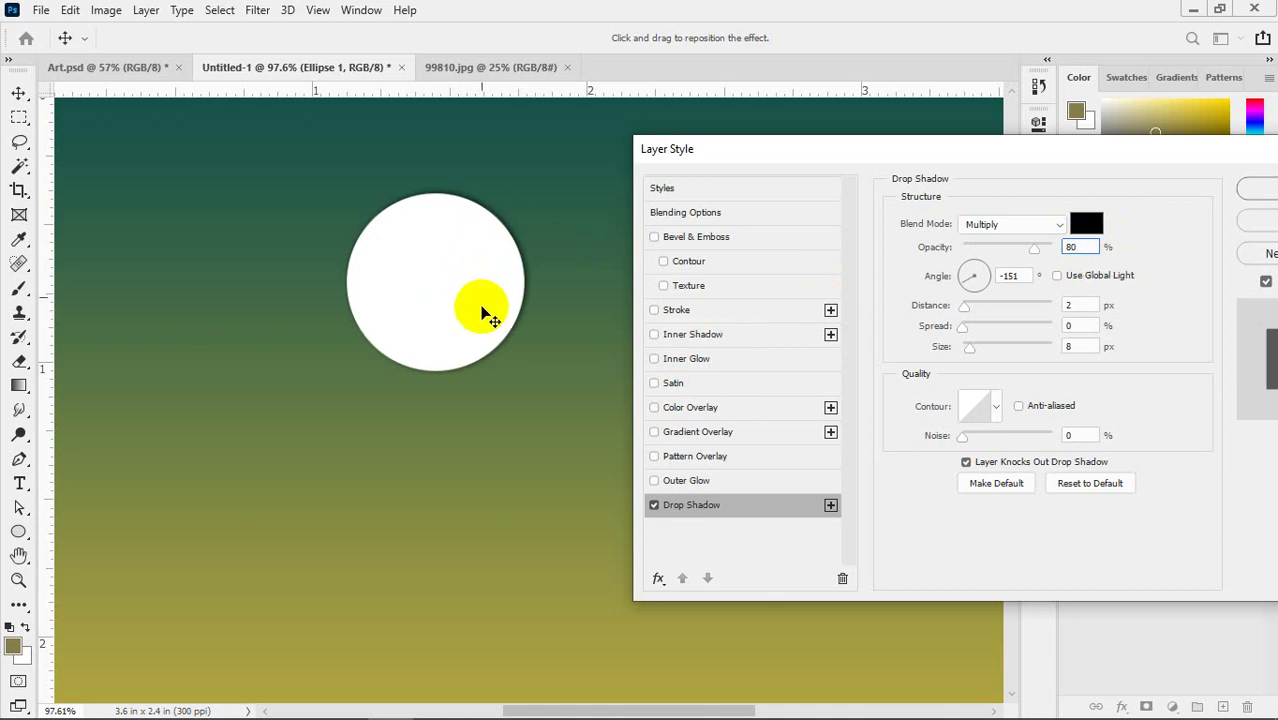
left_click_drag(850, 163, 684, 71)
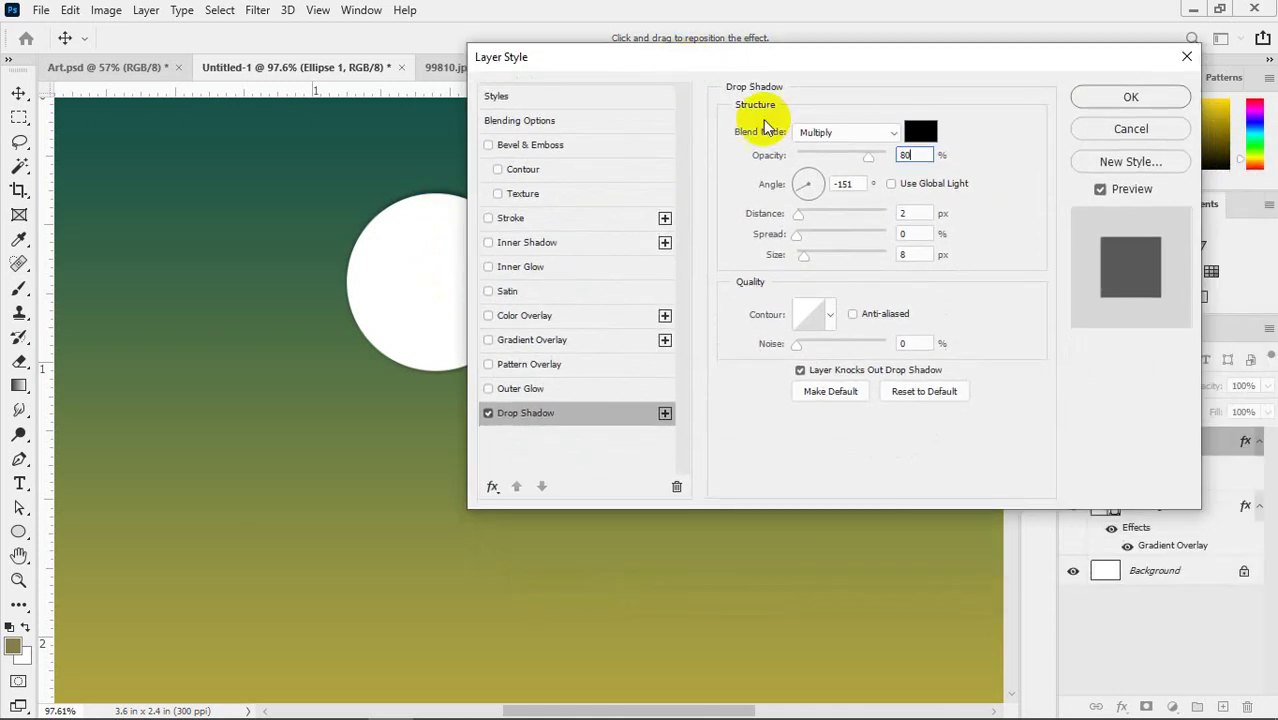
left_click(1132, 98)
key("ctrl+0")
scroll(510, 337, "down", 2)
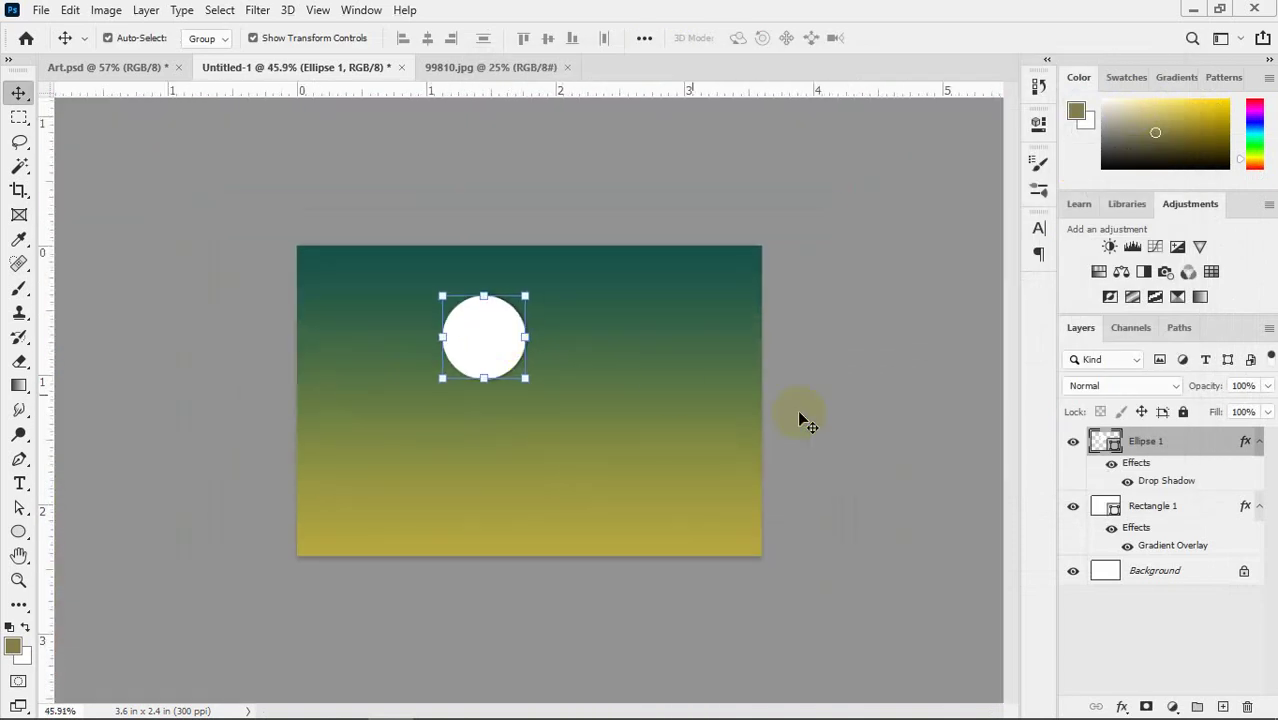
left_click(806, 410)
scroll(506, 355, "up", 2)
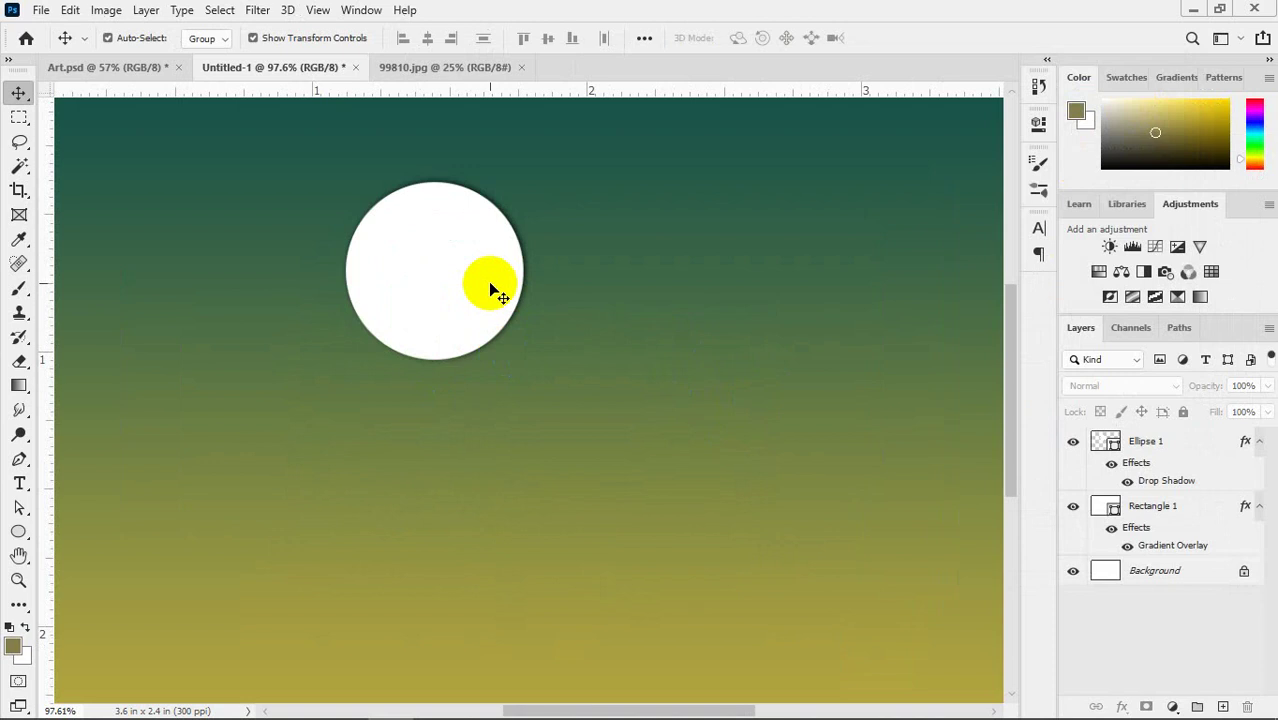
scroll(488, 281, "down", 1)
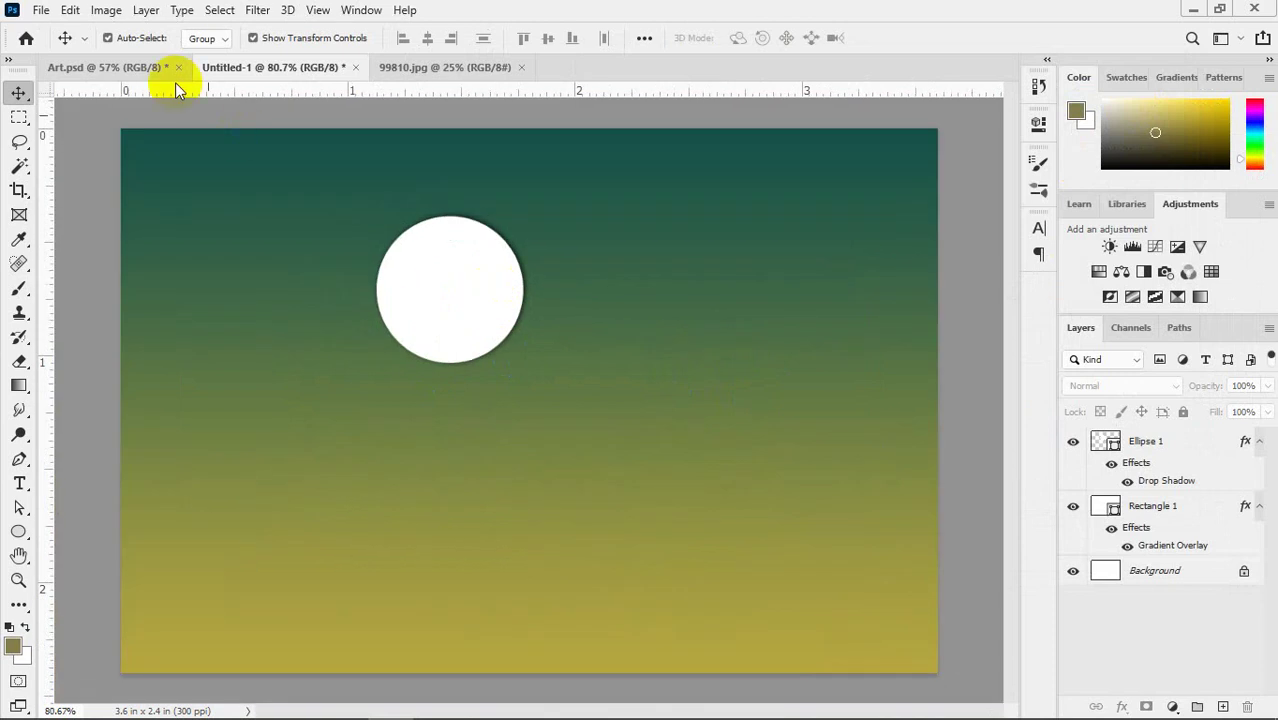
left_click(125, 68)
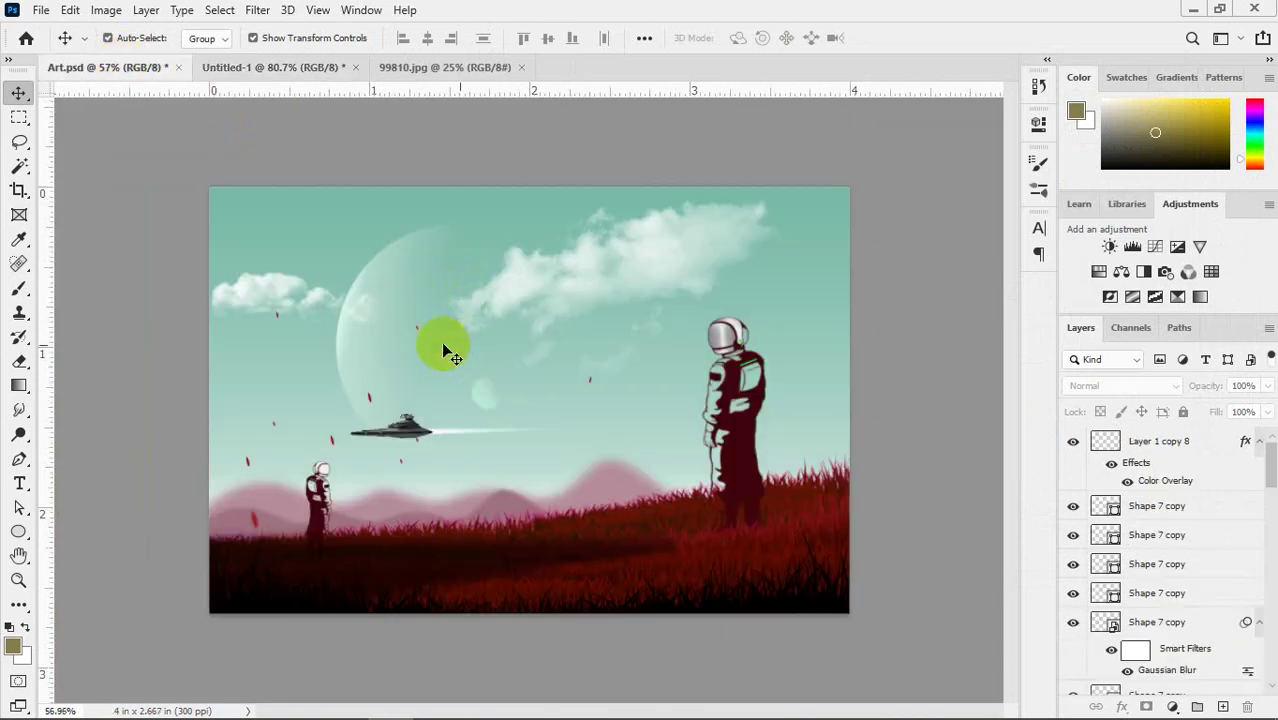
scroll(432, 337, "up", 1)
scroll(423, 333, "down", 2)
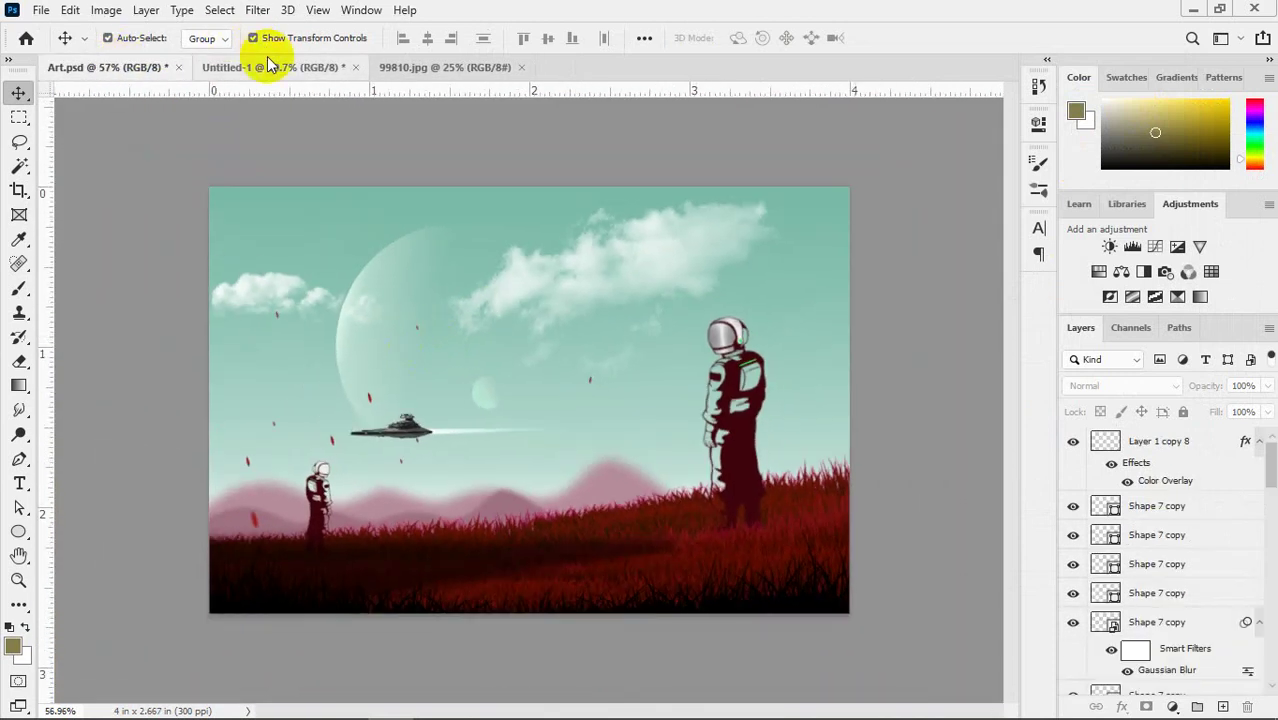
left_click(268, 67)
left_click(471, 309)
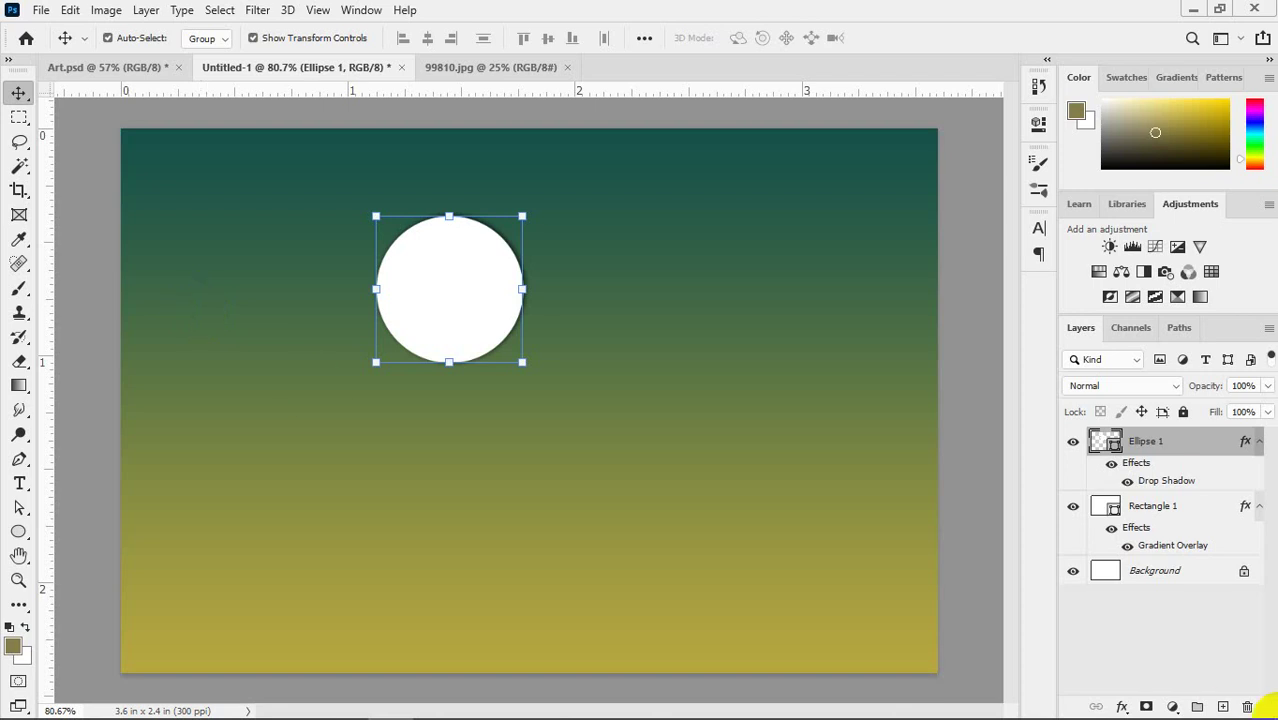
left_click(401, 344)
- Open the Fill swatch options under Shape Details in Ellipse 1's Properties panel
left_click(1039, 124)
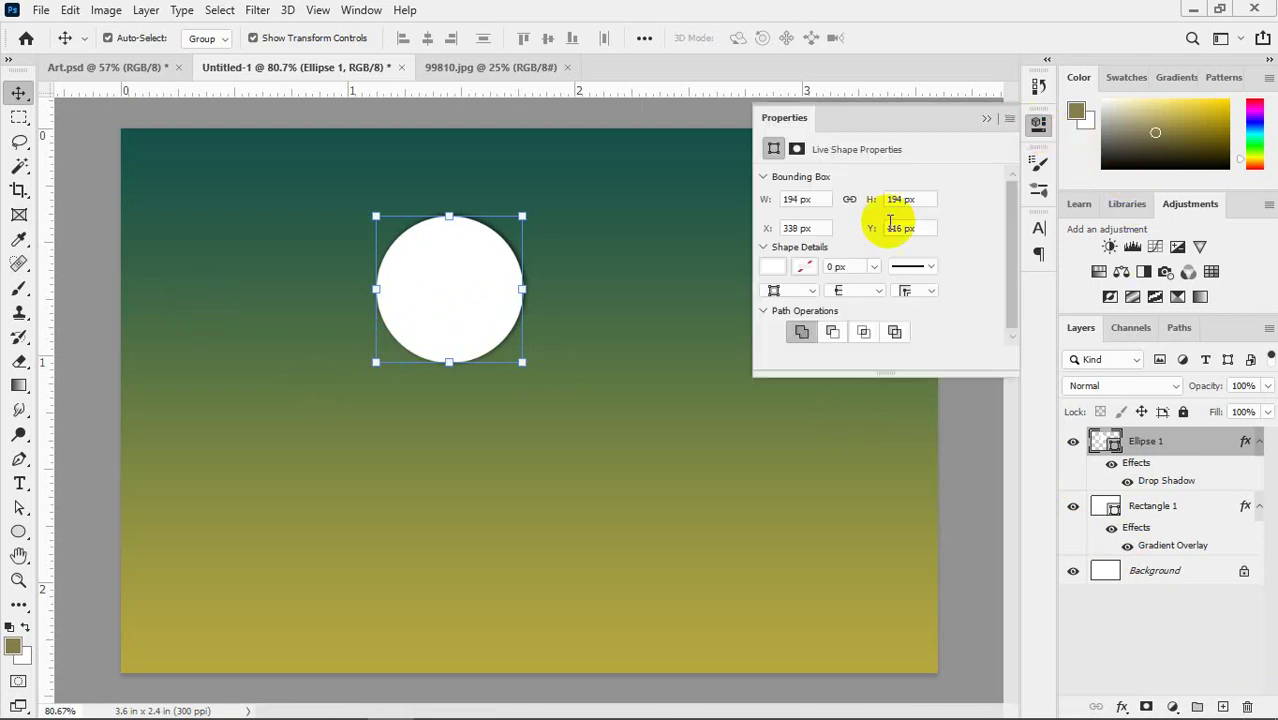
left_click(776, 270)
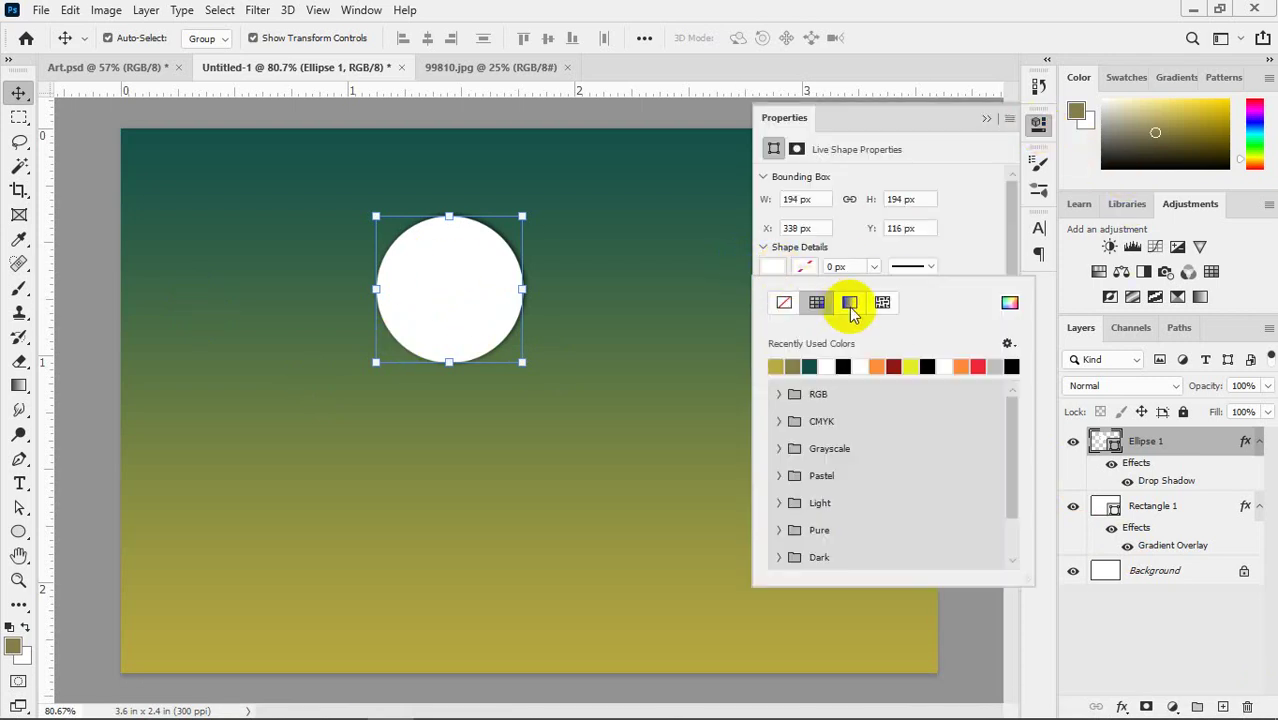
left_click(566, 326)
left_click(406, 330)
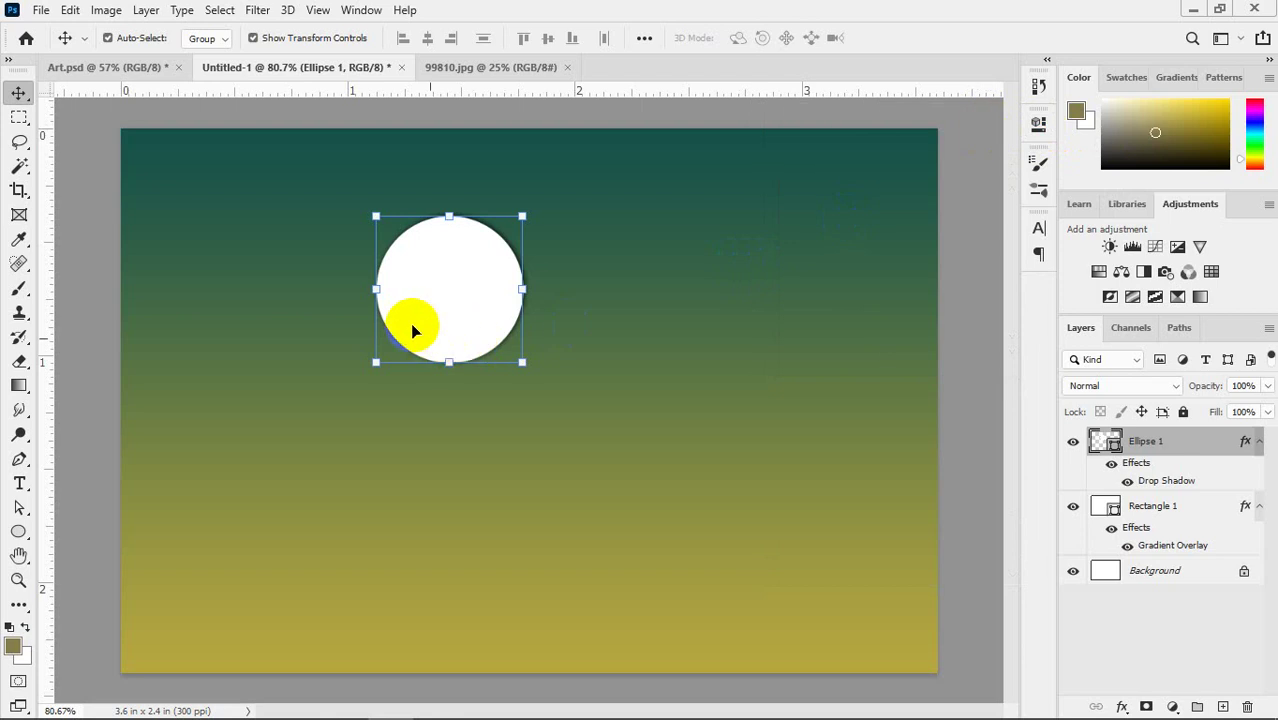
left_click_drag(708, 241, 620, 270)
mouse_move(514, 330)
left_mouse_down()
mouse_move(422, 379)
mouse_move(374, 359)
mouse_move(508, 288)
mouse_move(497, 291)
left_mouse_up()
left_click_drag(490, 335, 512, 342)
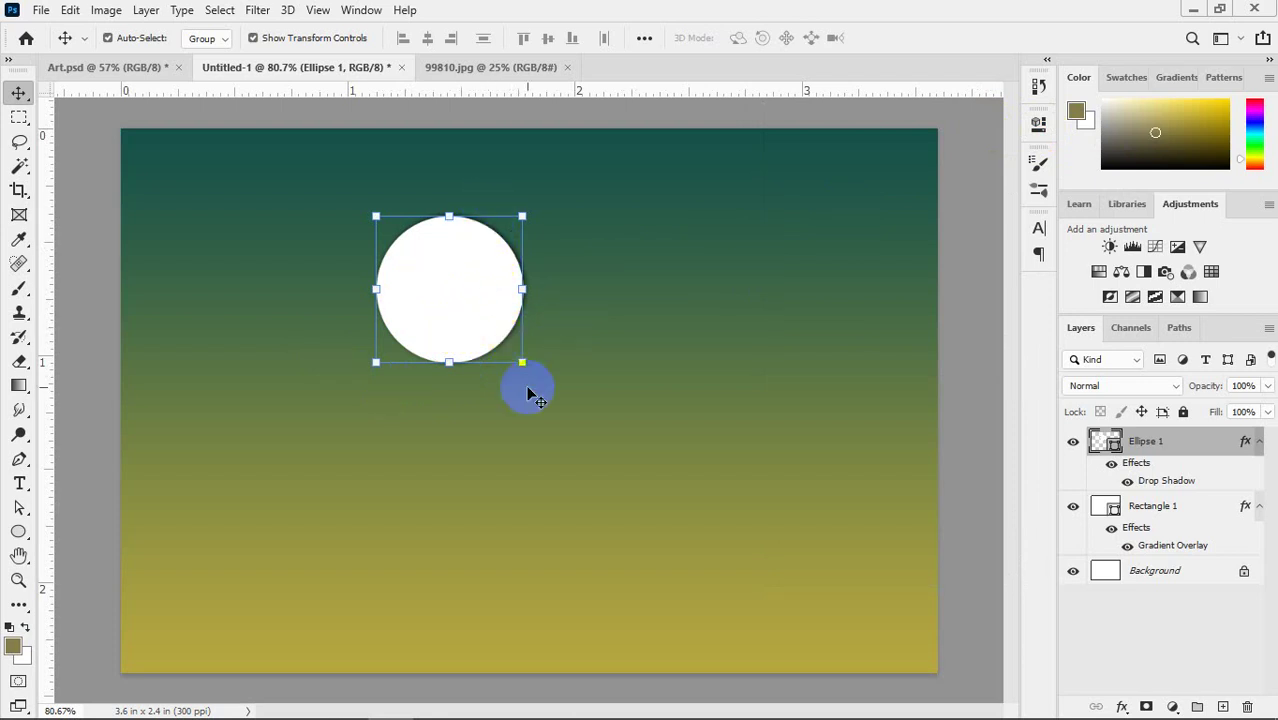
left_click(1038, 123)
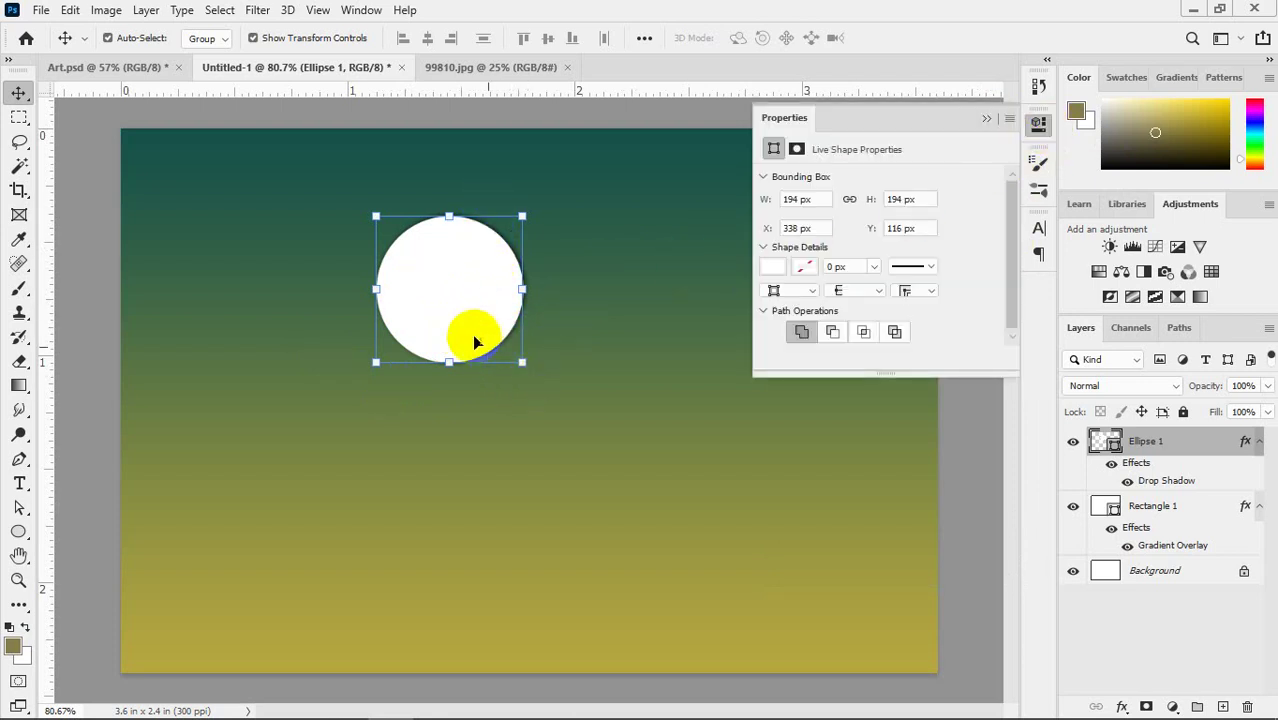
left_click(770, 267)
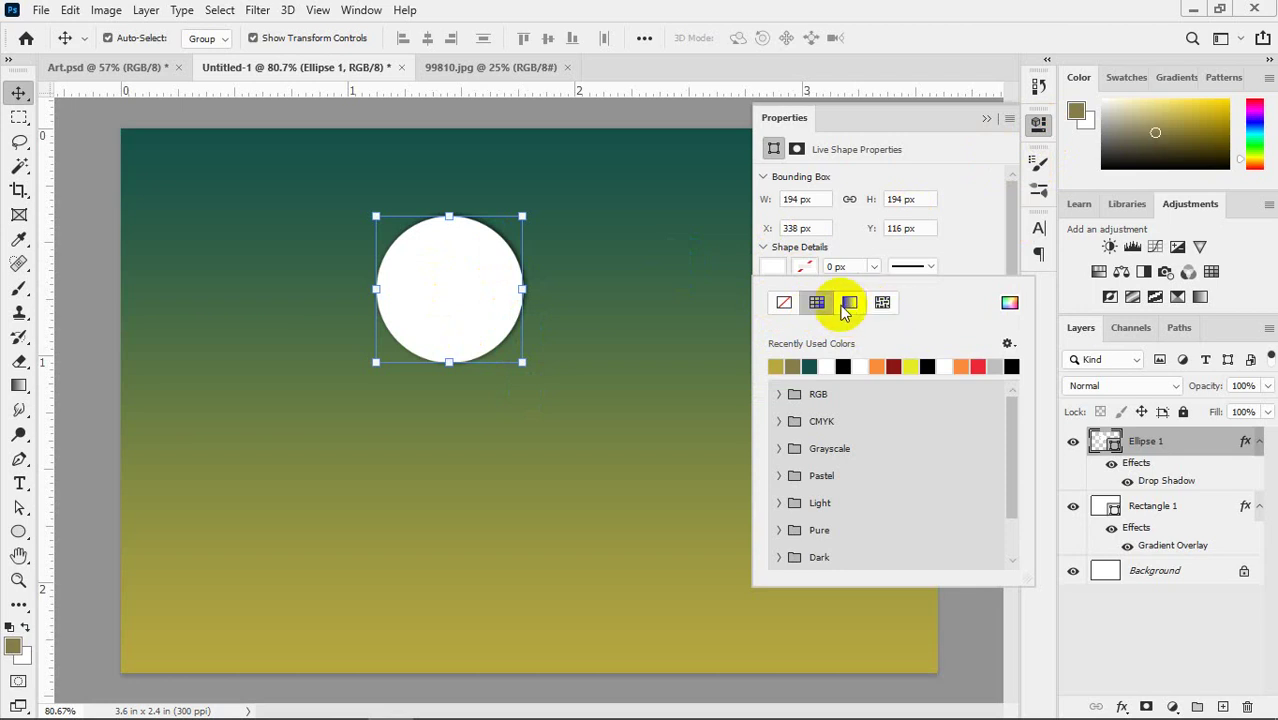
- Switch the circle's fill to a black-to-white gradient and open it for editing
left_click(848, 303)
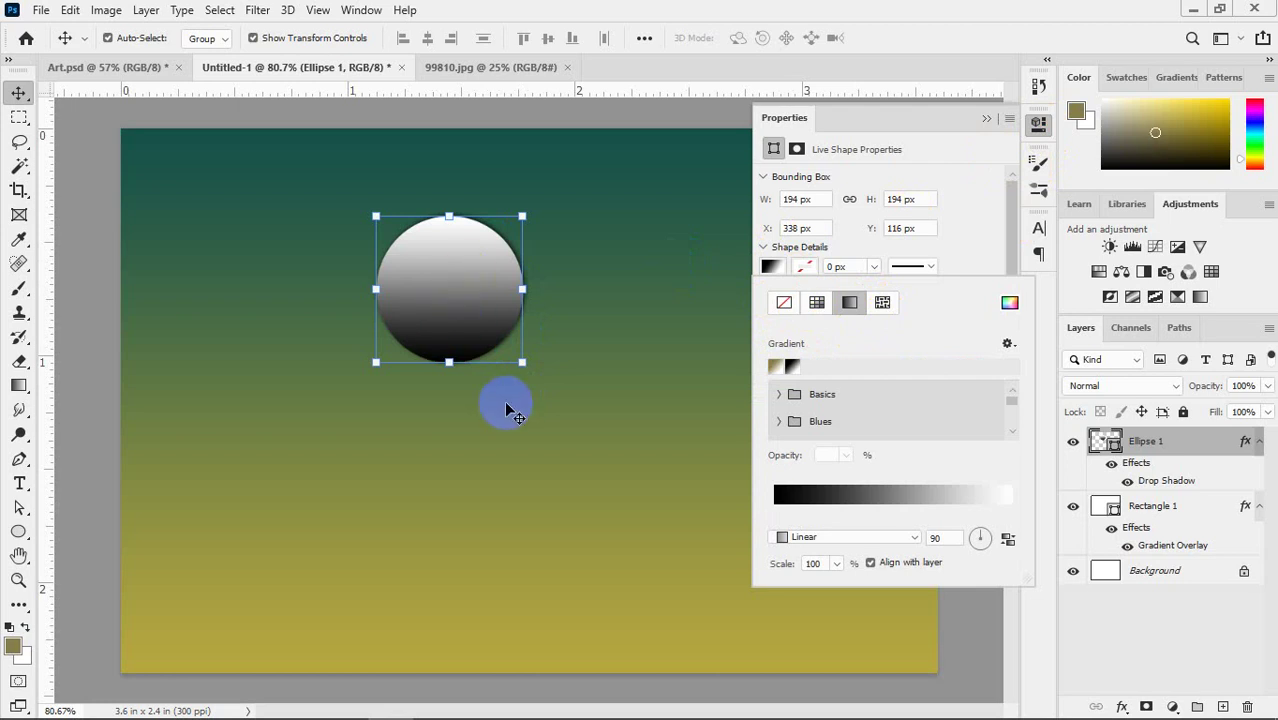
left_click(790, 505)
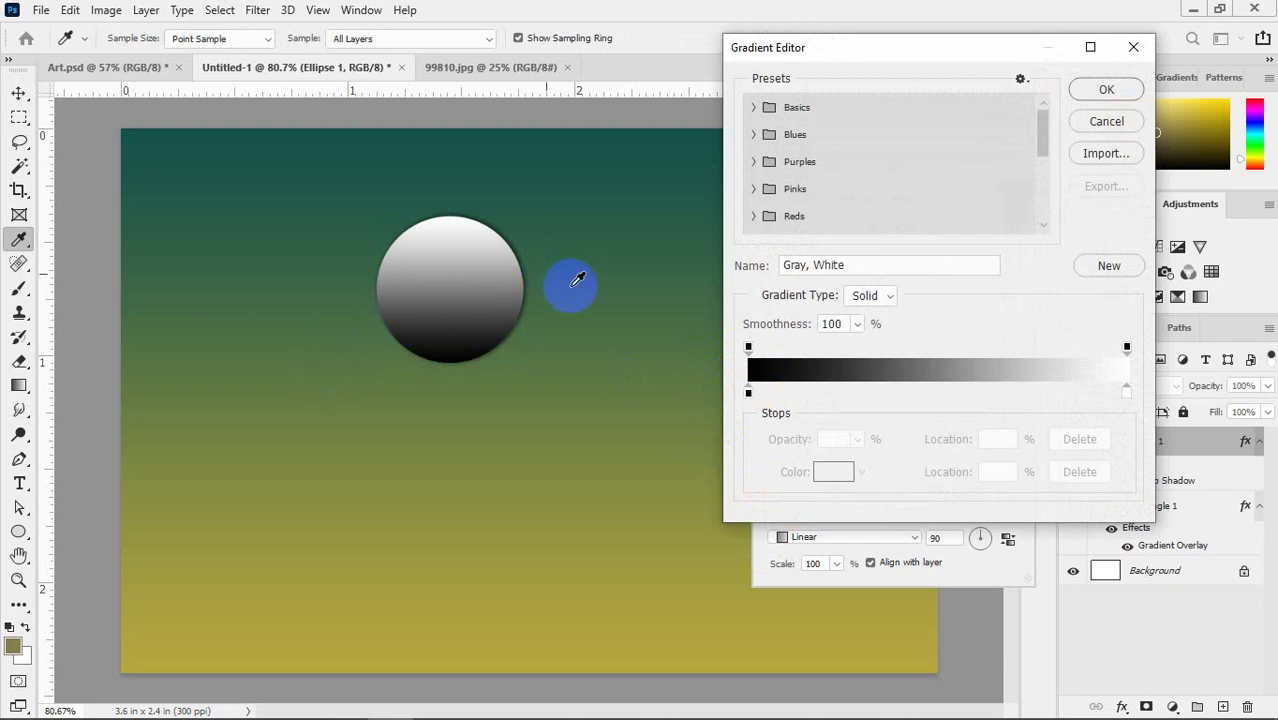
left_click(788, 390)
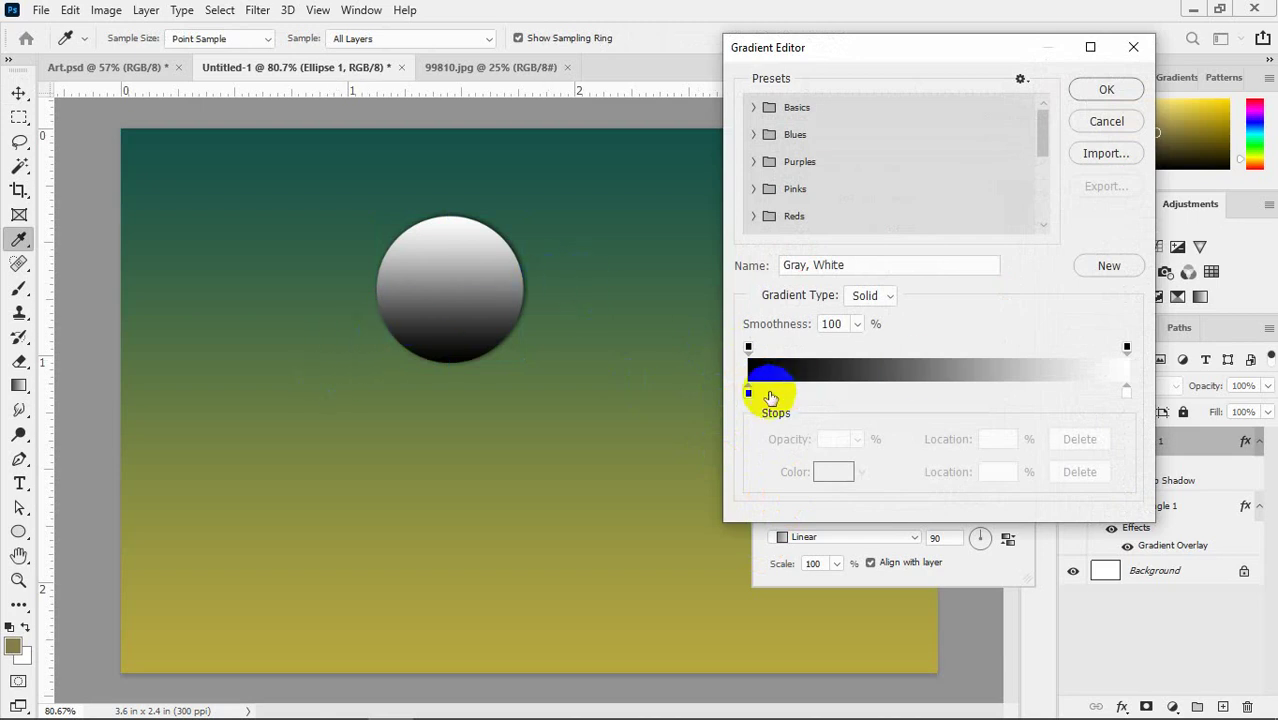
left_click(445, 273)
left_click(780, 364)
left_click(397, 295)
left_click(423, 341)
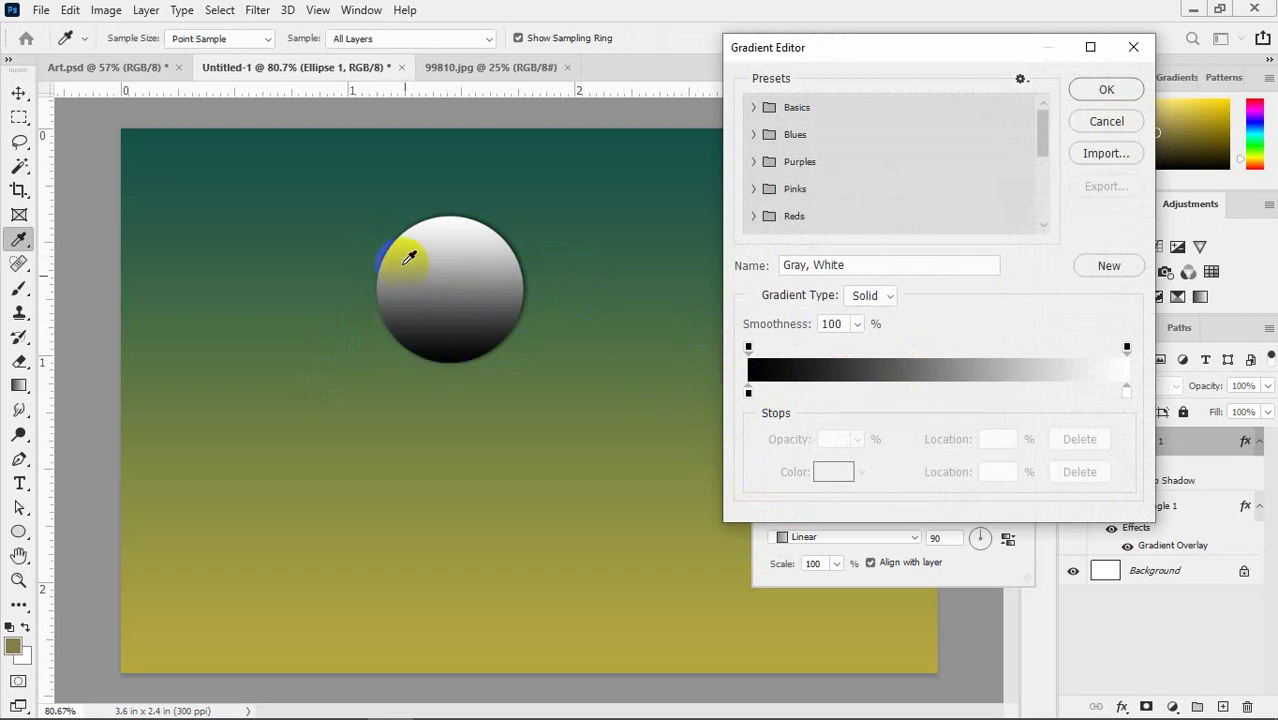
left_click(437, 350)
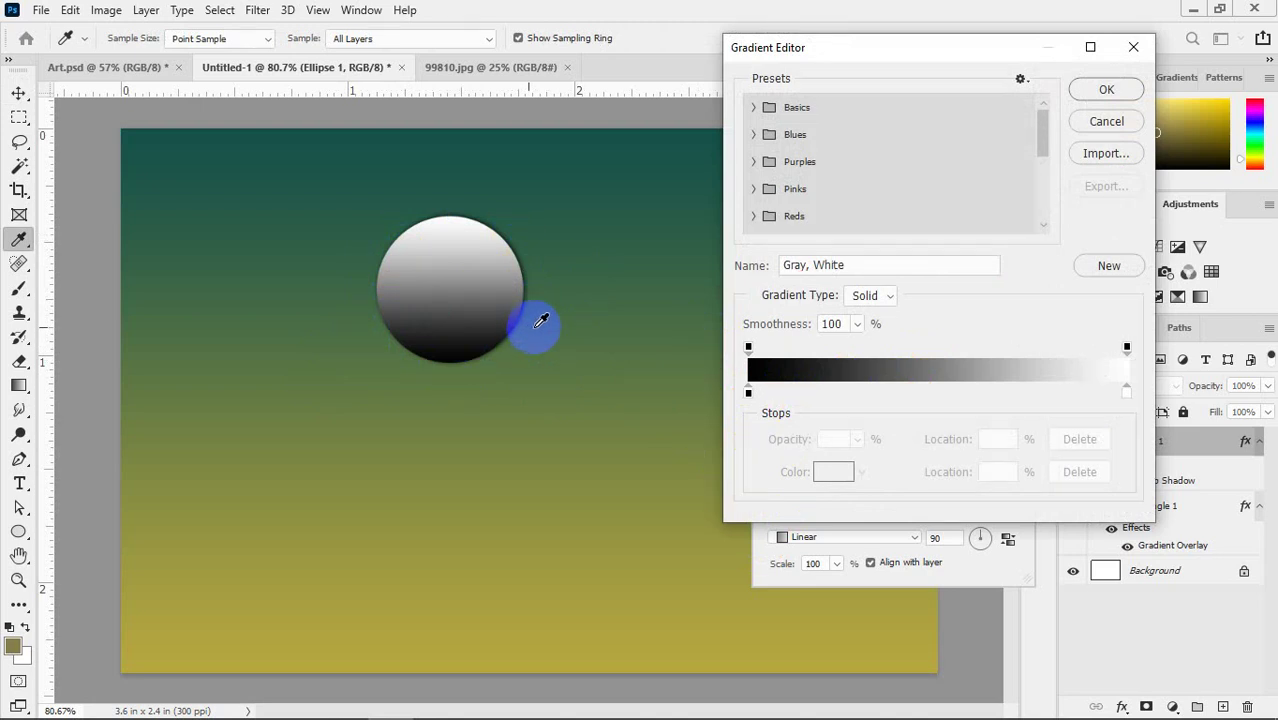
- Select the gradient's left colour stop, then its top-left opacity stop
left_click(750, 394)
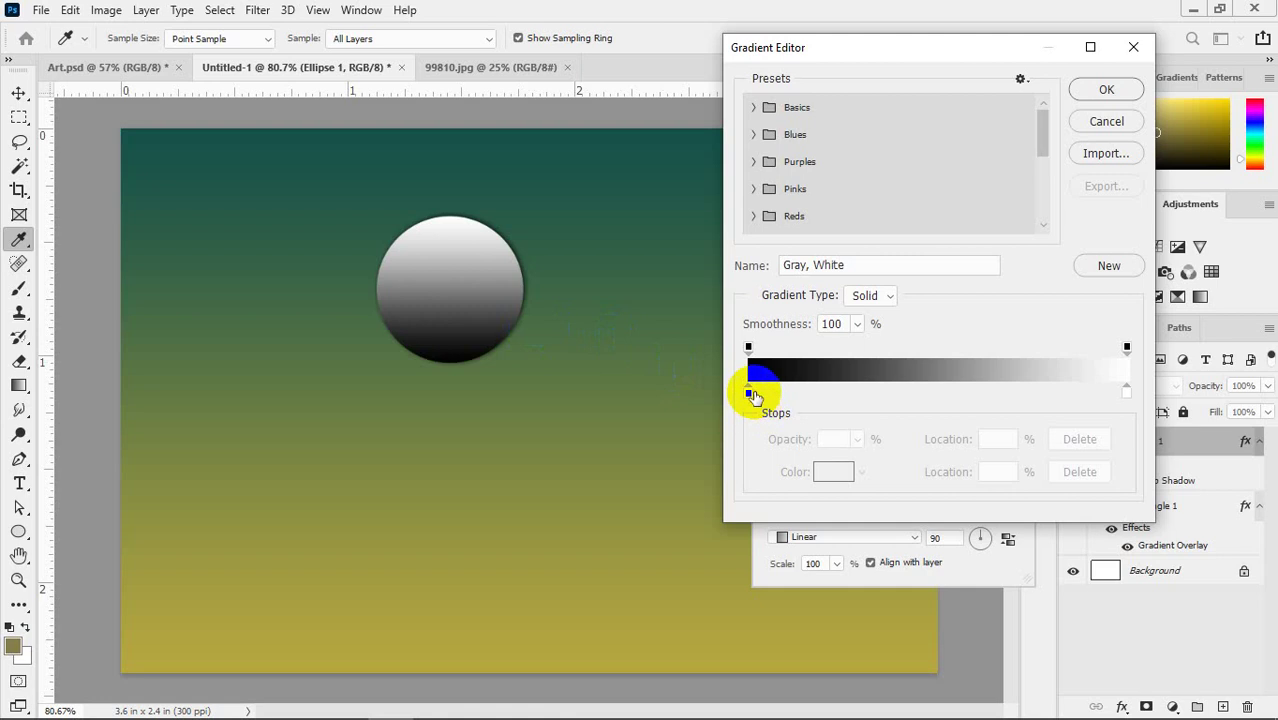
left_click(1129, 394)
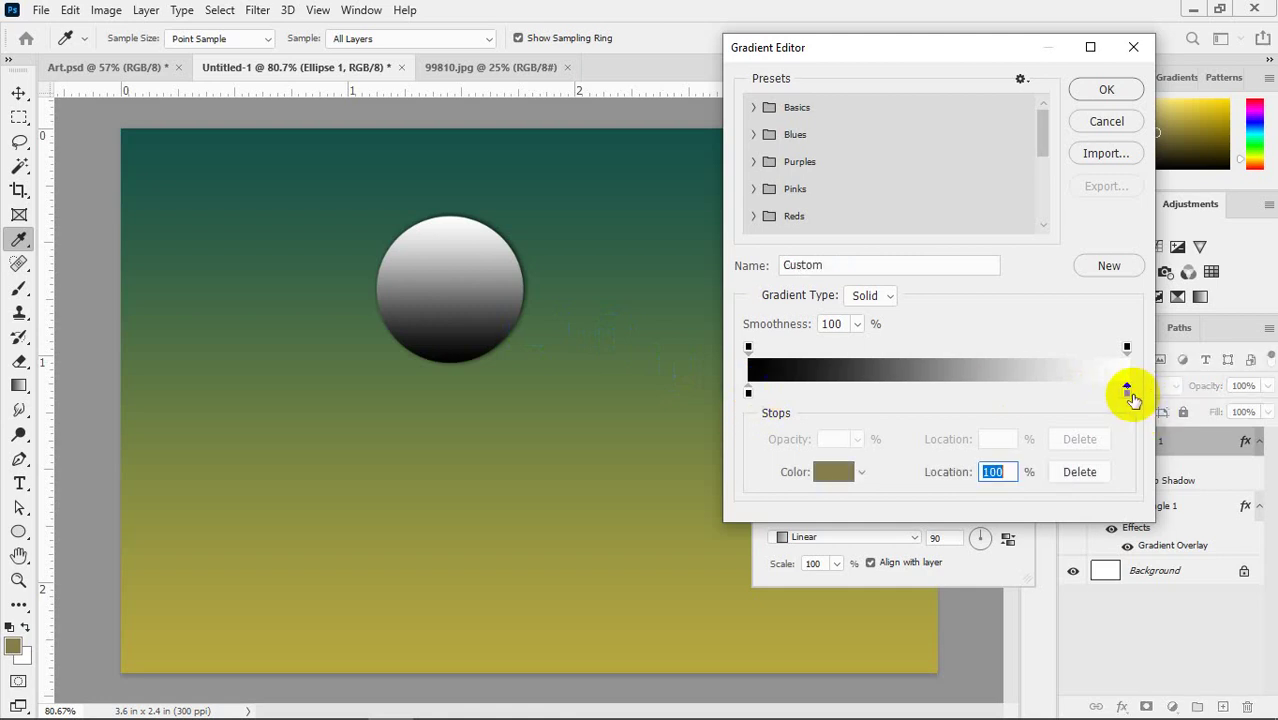
left_click(747, 396)
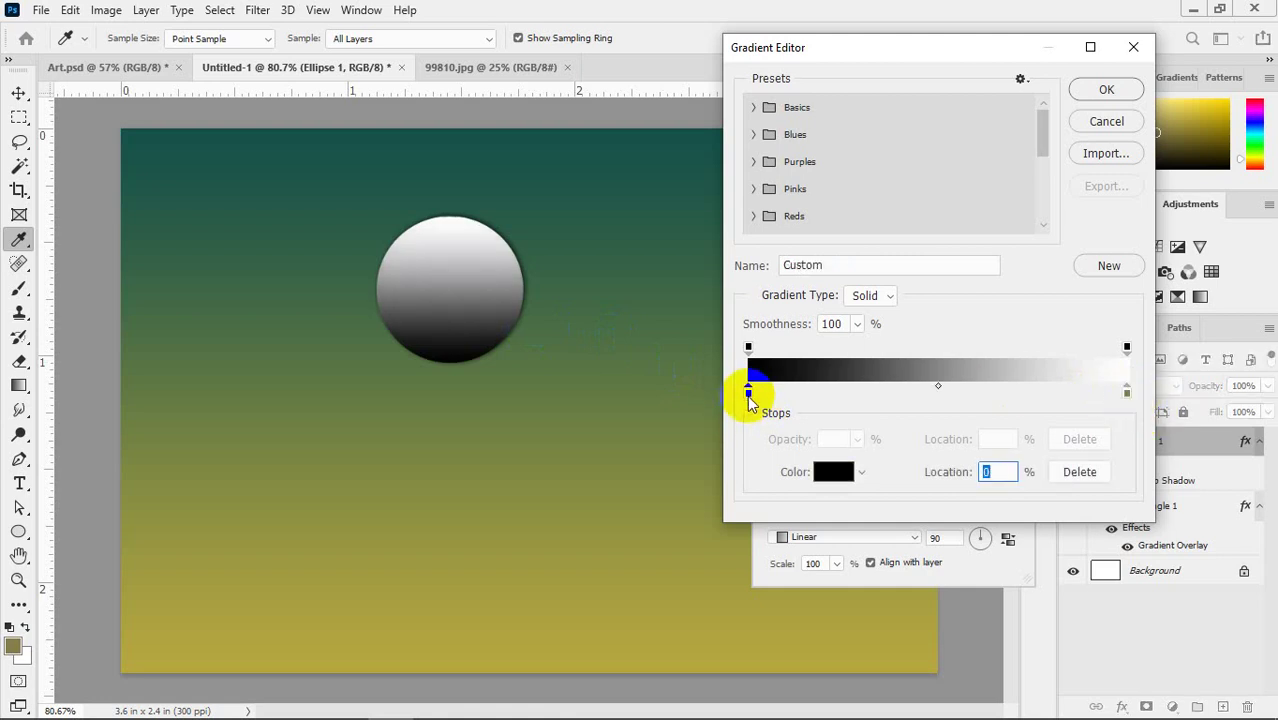
double_click(747, 392)
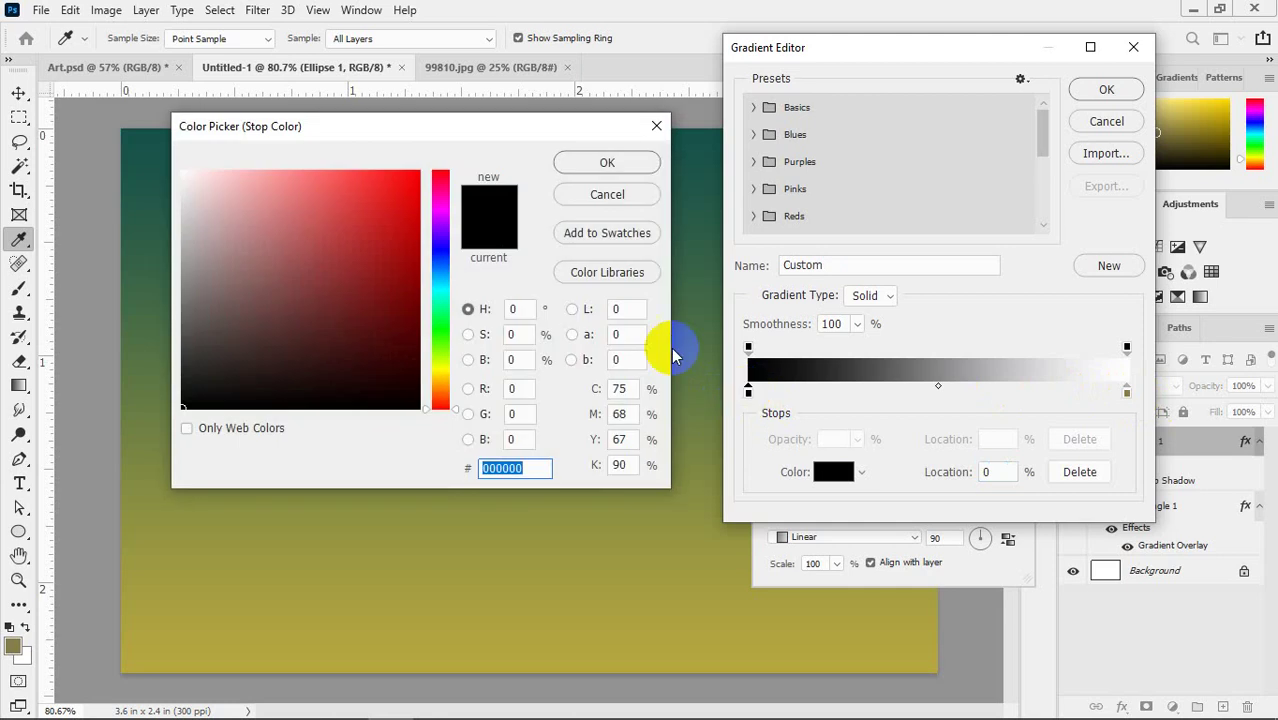
left_click(607, 195)
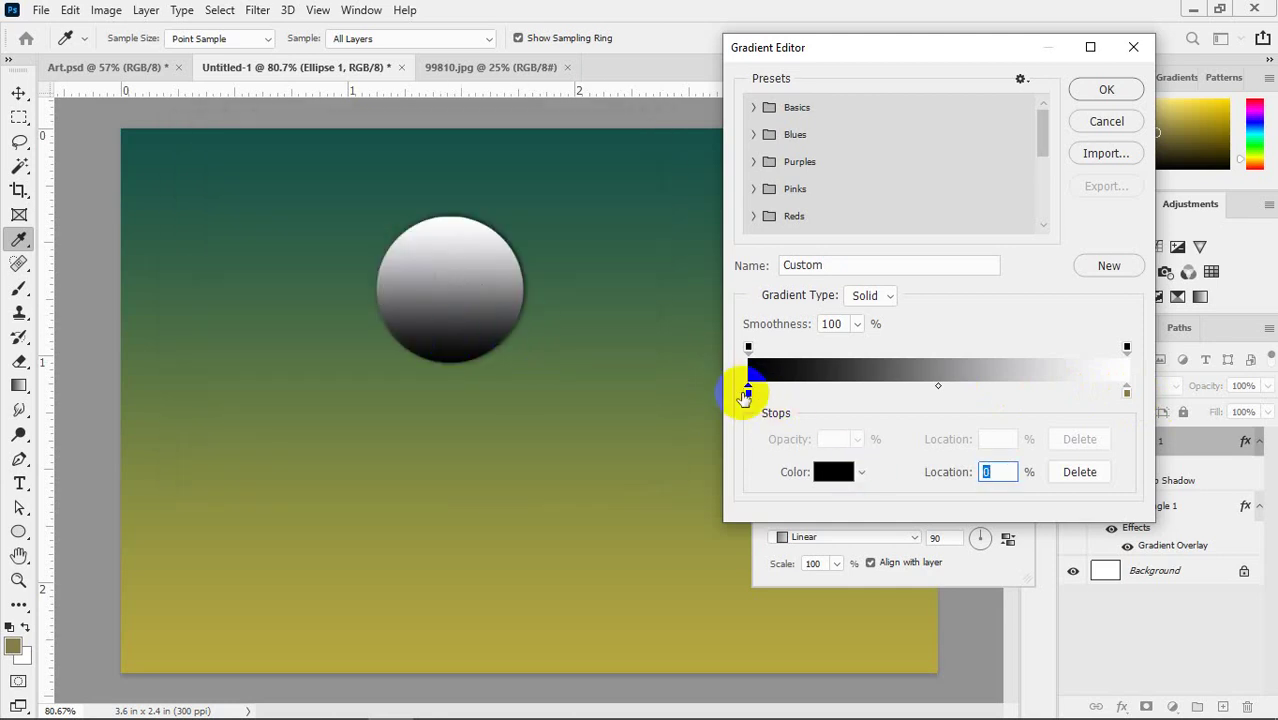
left_click(750, 391)
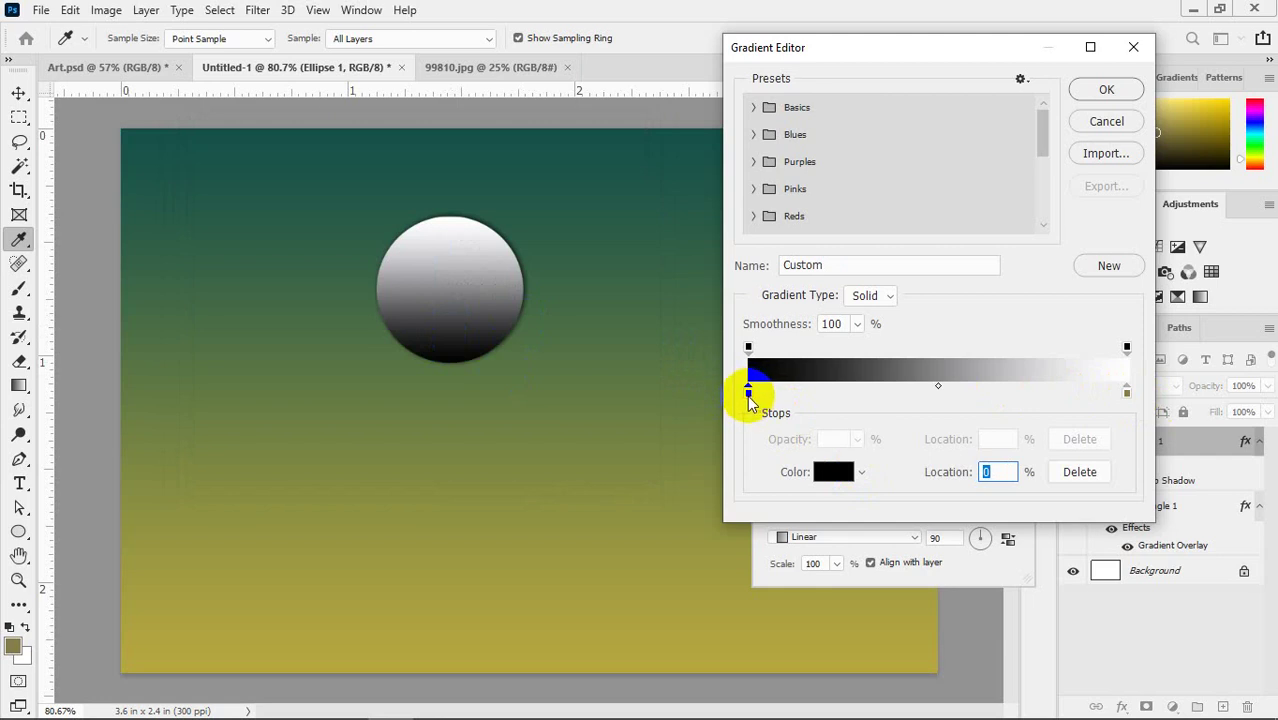
left_click(746, 394)
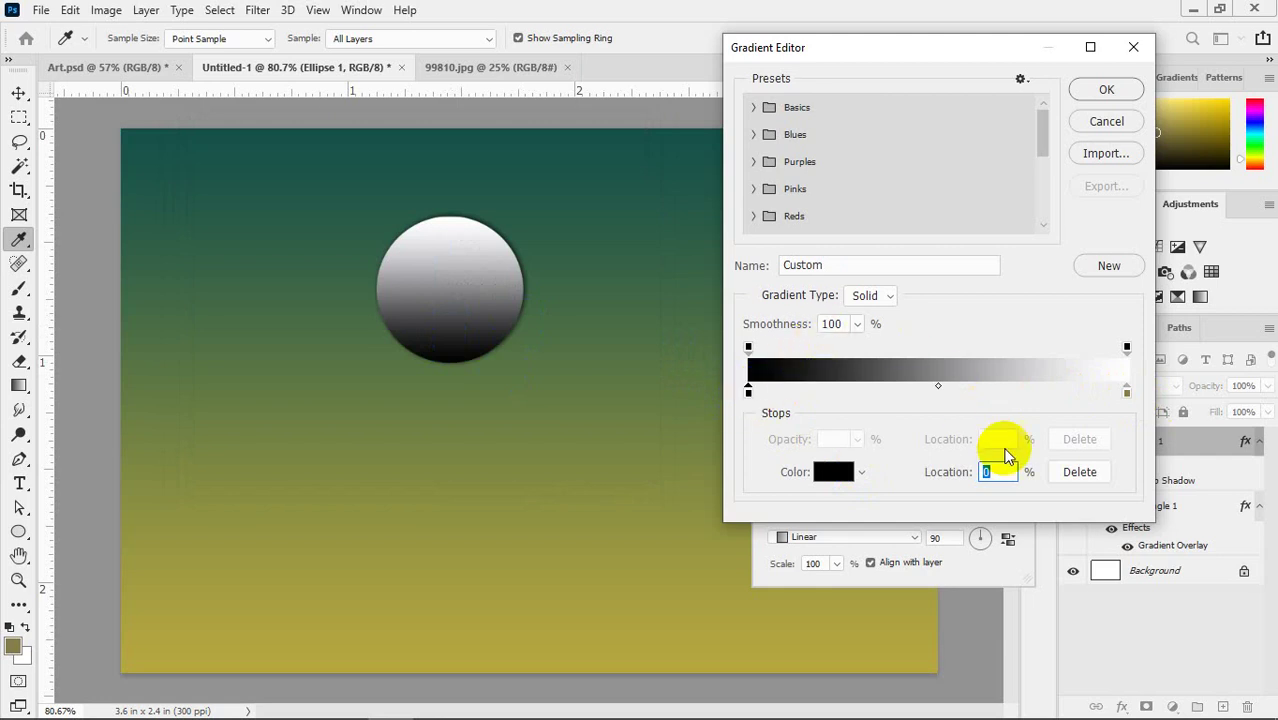
left_click(749, 346)
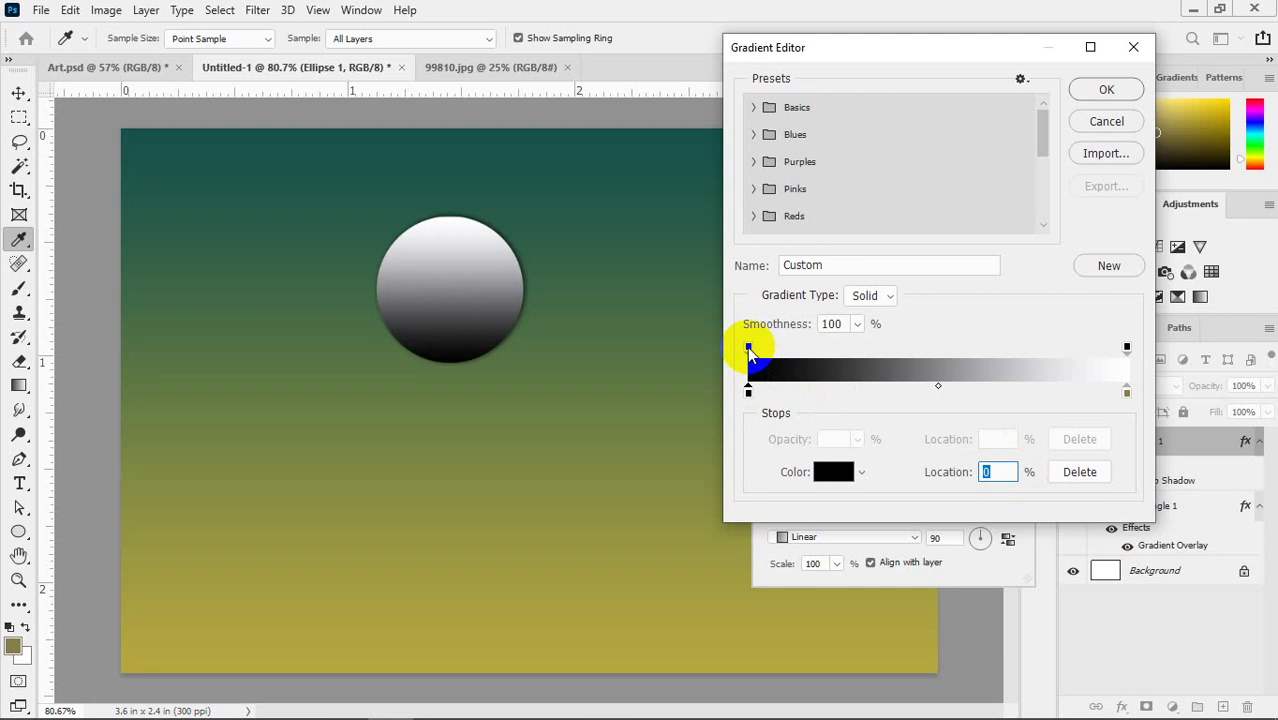
left_click(747, 346)
- Set the left opacity stop to 0% so the gradient's dark end turns transparent
left_click(742, 349)
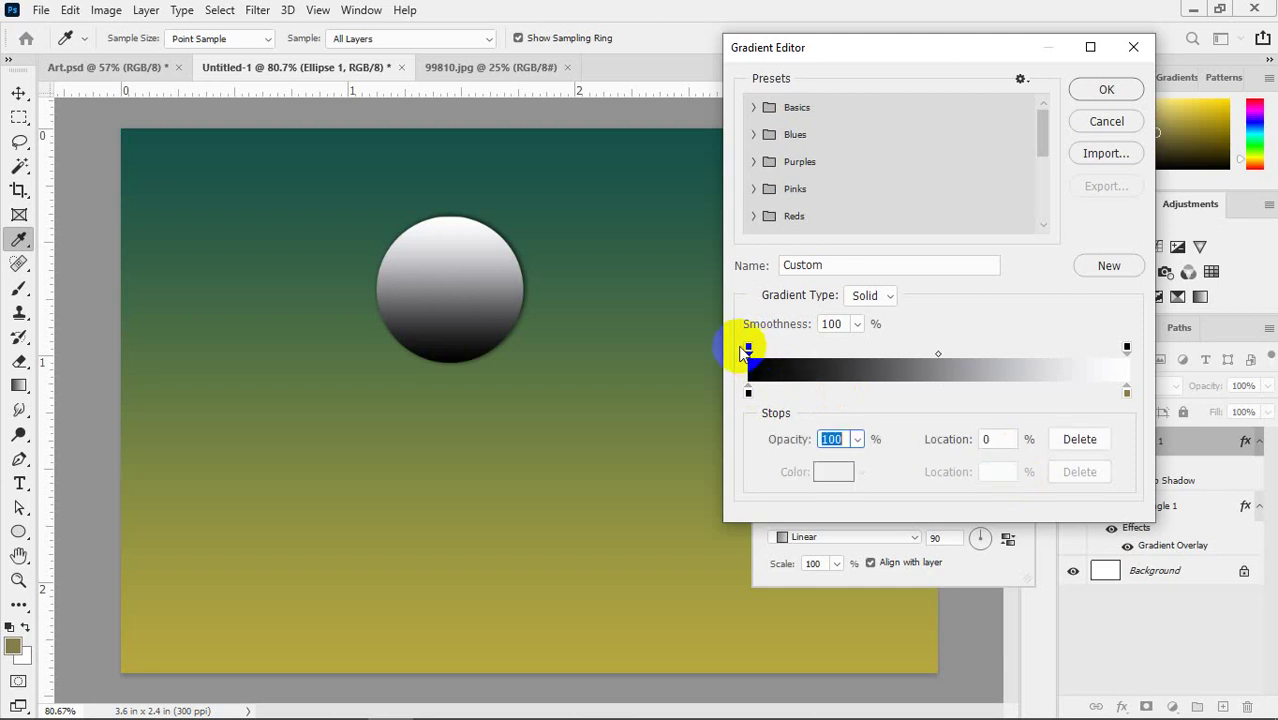
left_click(748, 394)
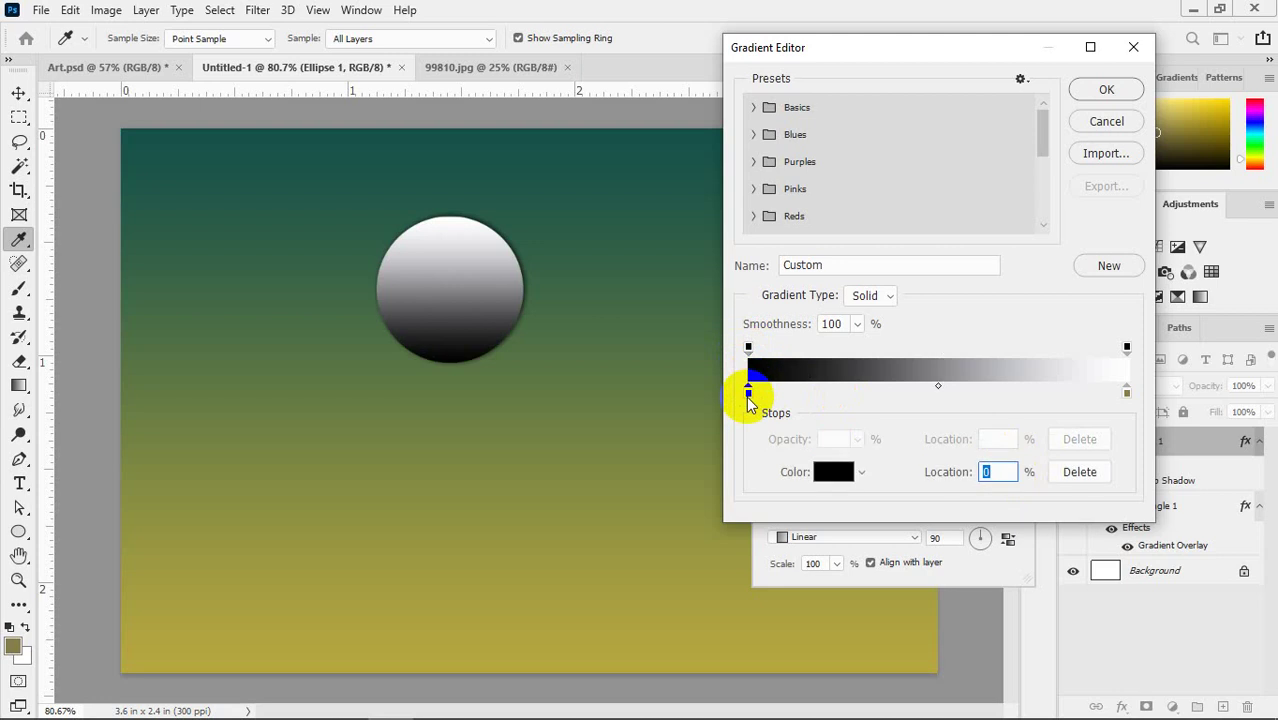
left_click(747, 348)
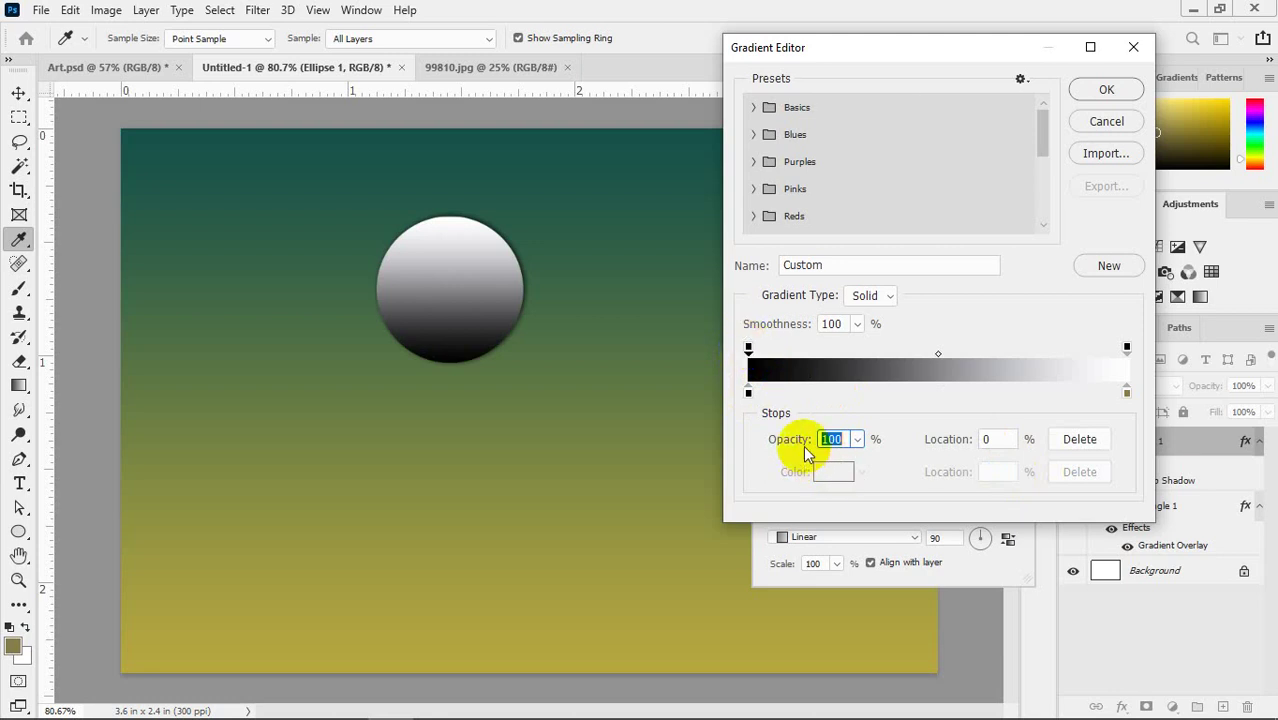
left_click(857, 444)
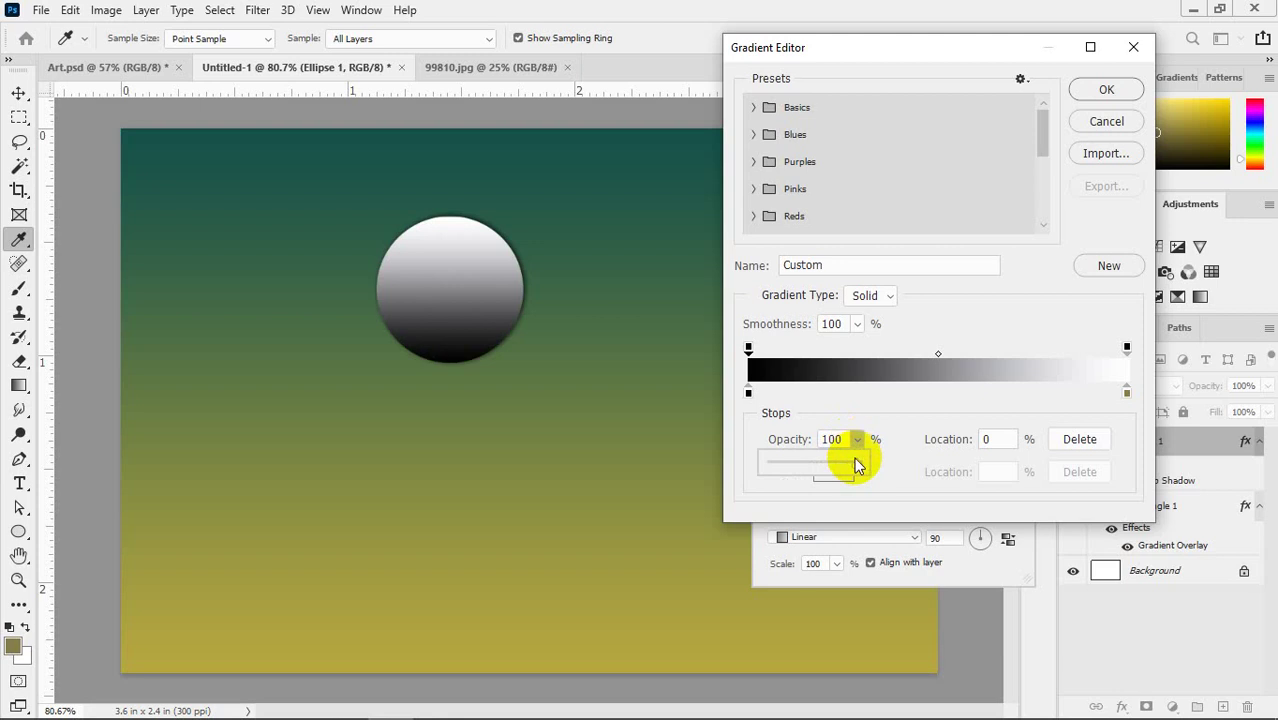
left_click_drag(856, 458, 333, 313)
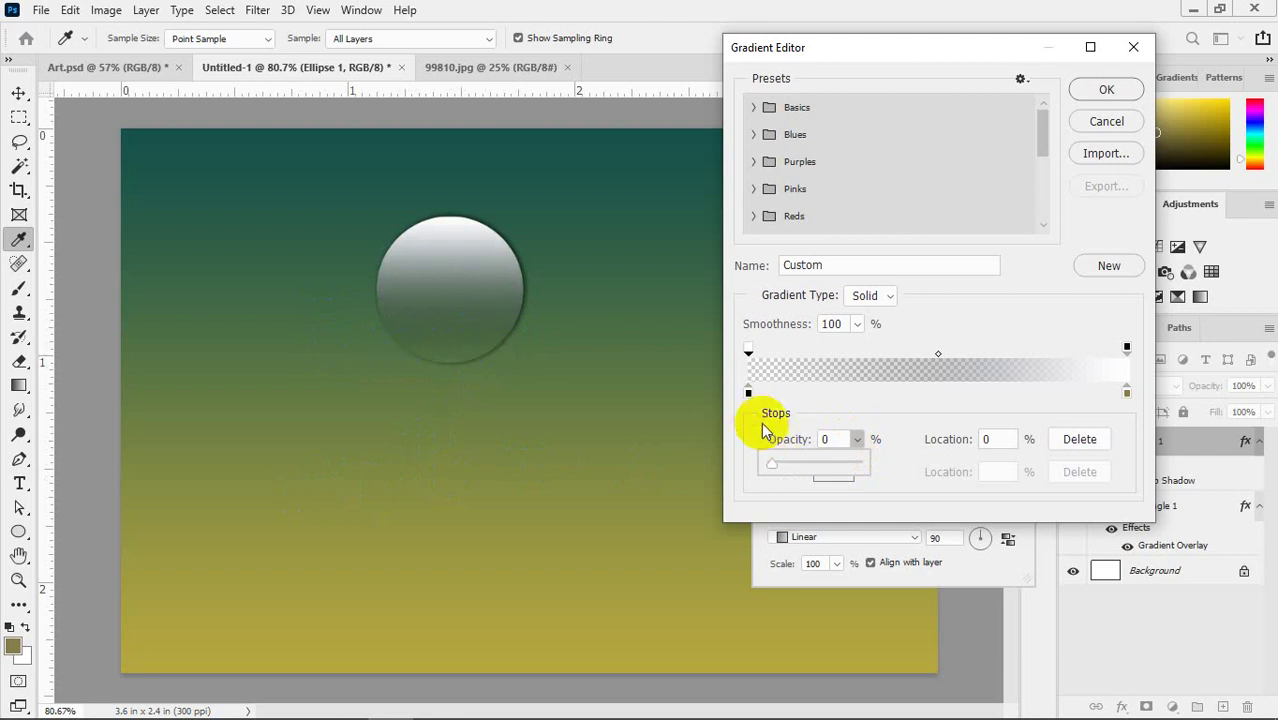
left_click_drag(752, 395, 921, 390)
left_click_drag(817, 395, 748, 392)
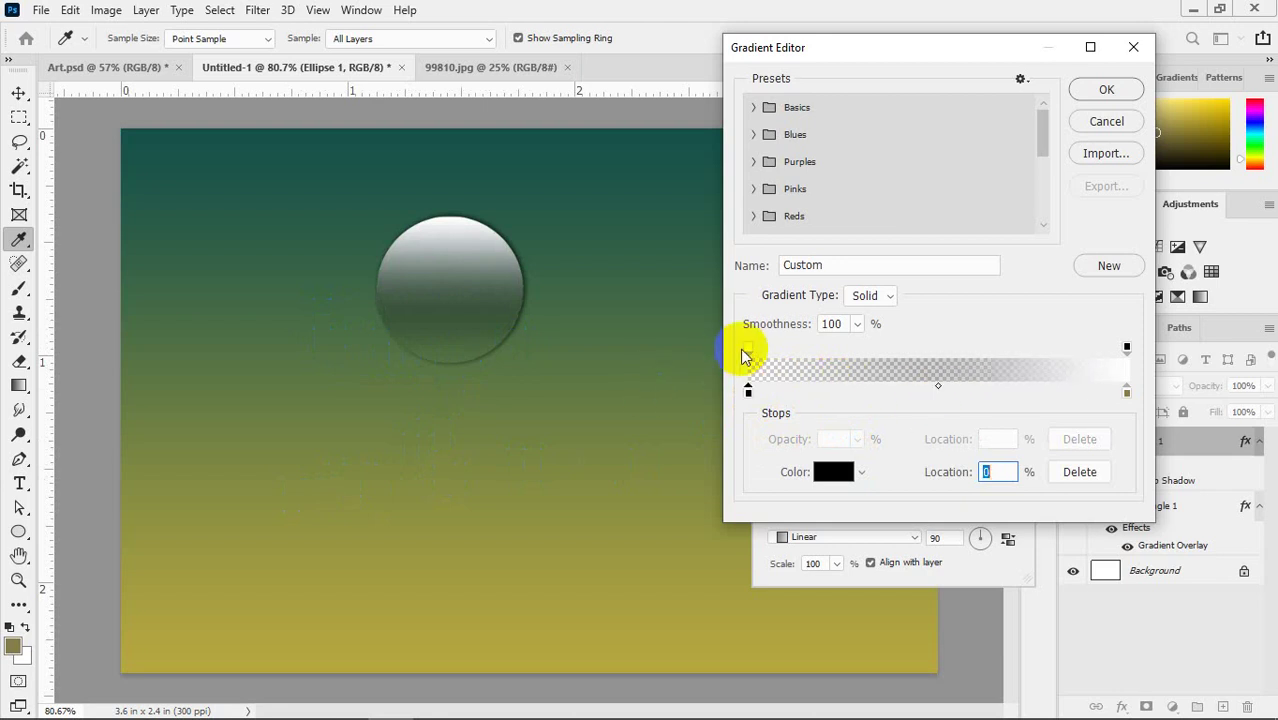
- Try 25% opacity on the left end, then settle back on 0%
left_click(748, 349)
left_click(857, 440)
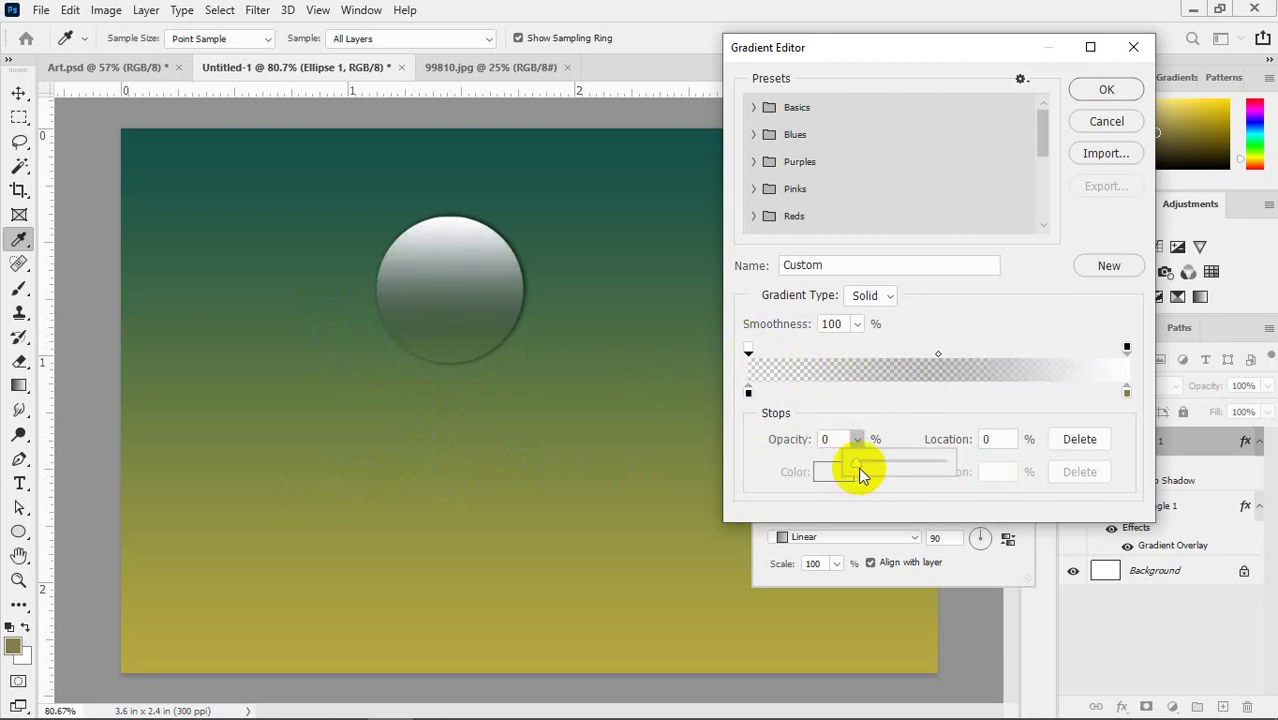
left_click_drag(860, 468, 970, 470)
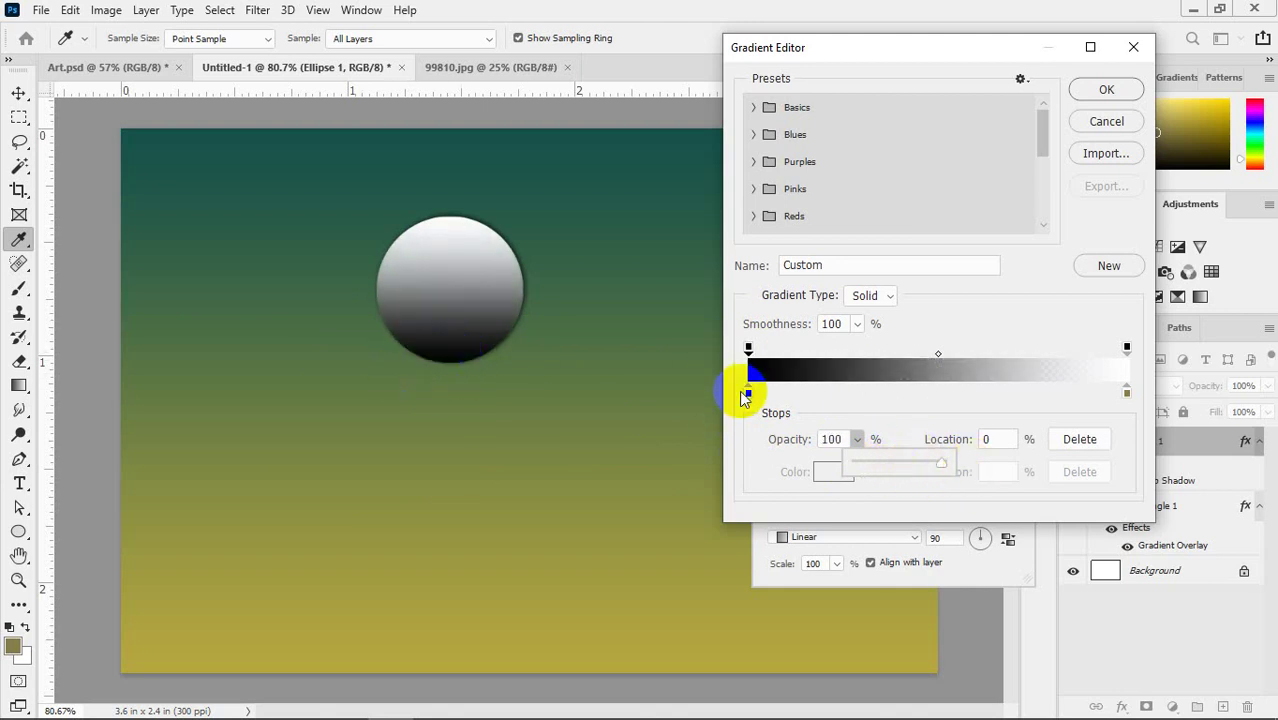
mouse_move(911, 480)
left_mouse_down()
mouse_move(940, 462)
mouse_move(348, 438)
left_mouse_up()
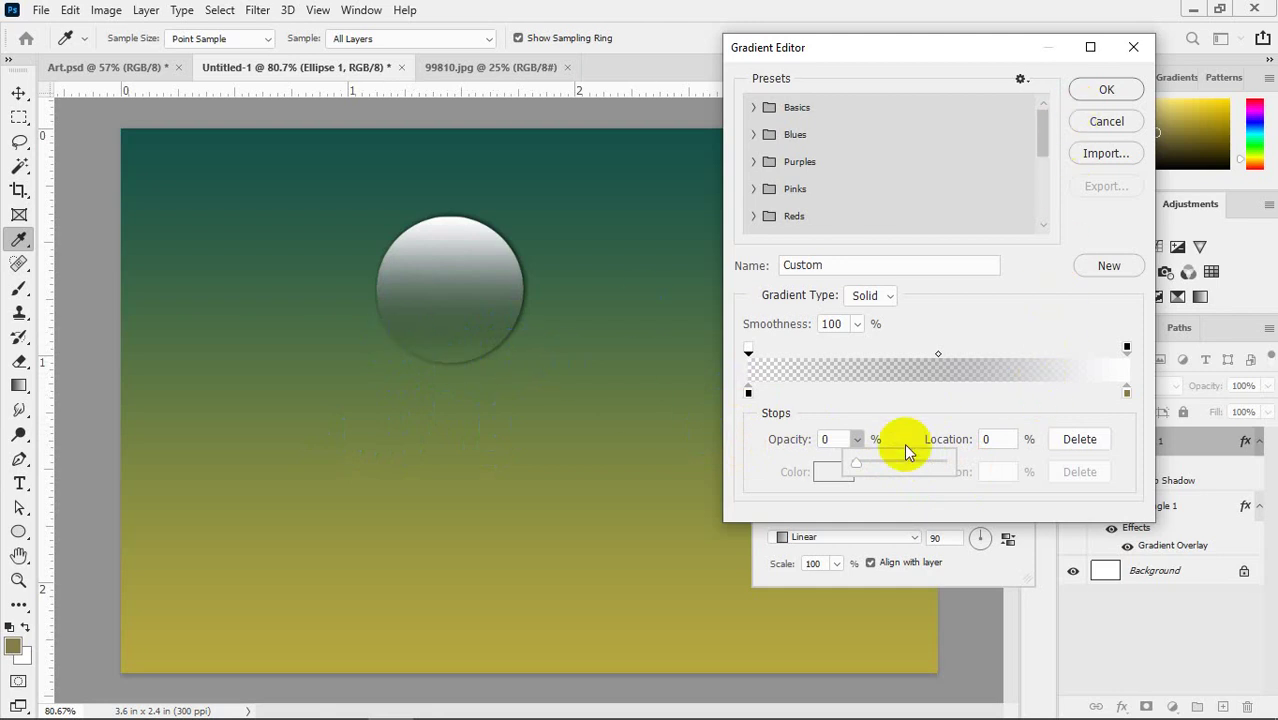
left_click(856, 400)
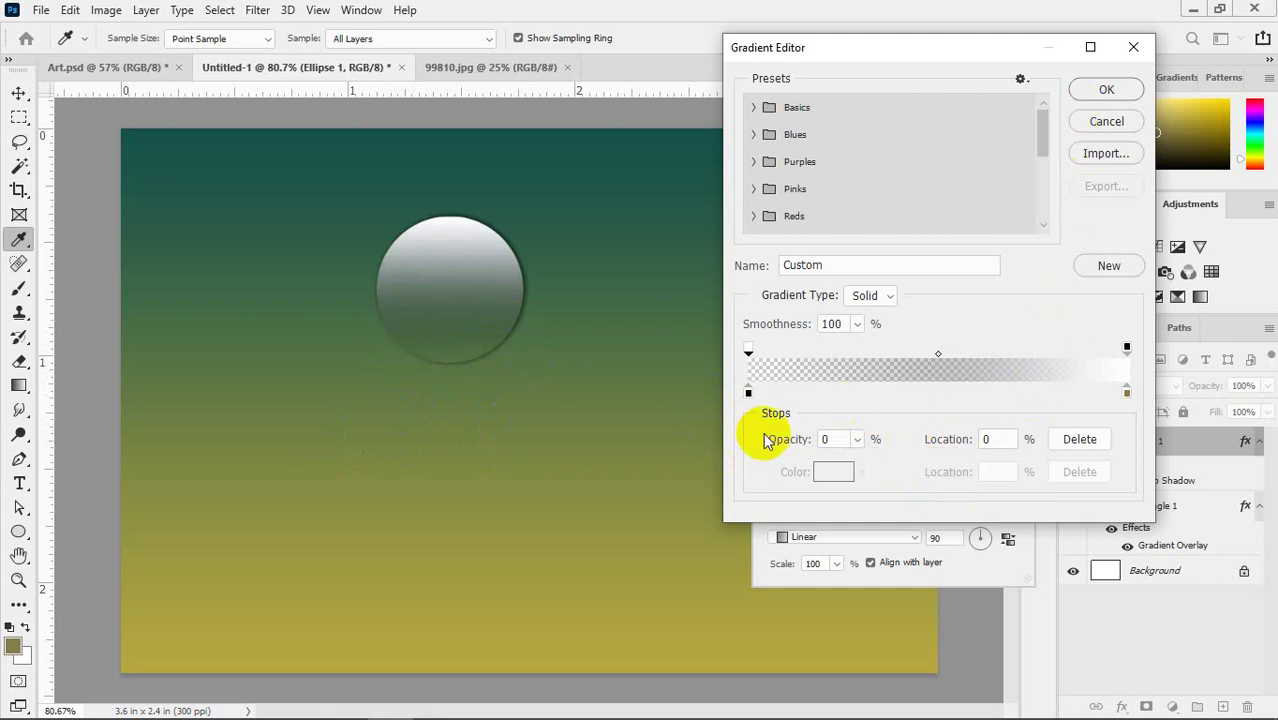
left_click(747, 393)
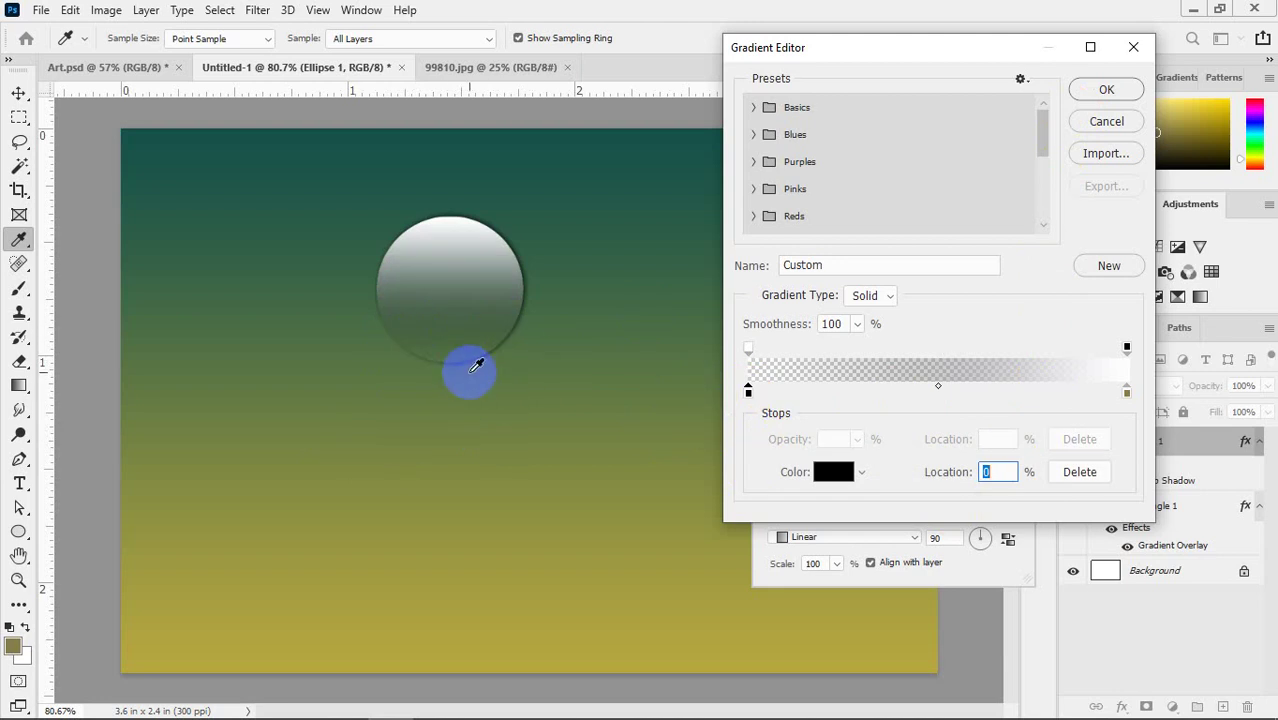
- Accept the edited gradient, turn the circle's fade angle to about 15°, and tint its right end olive-brown
key("v")
left_click(1127, 90)
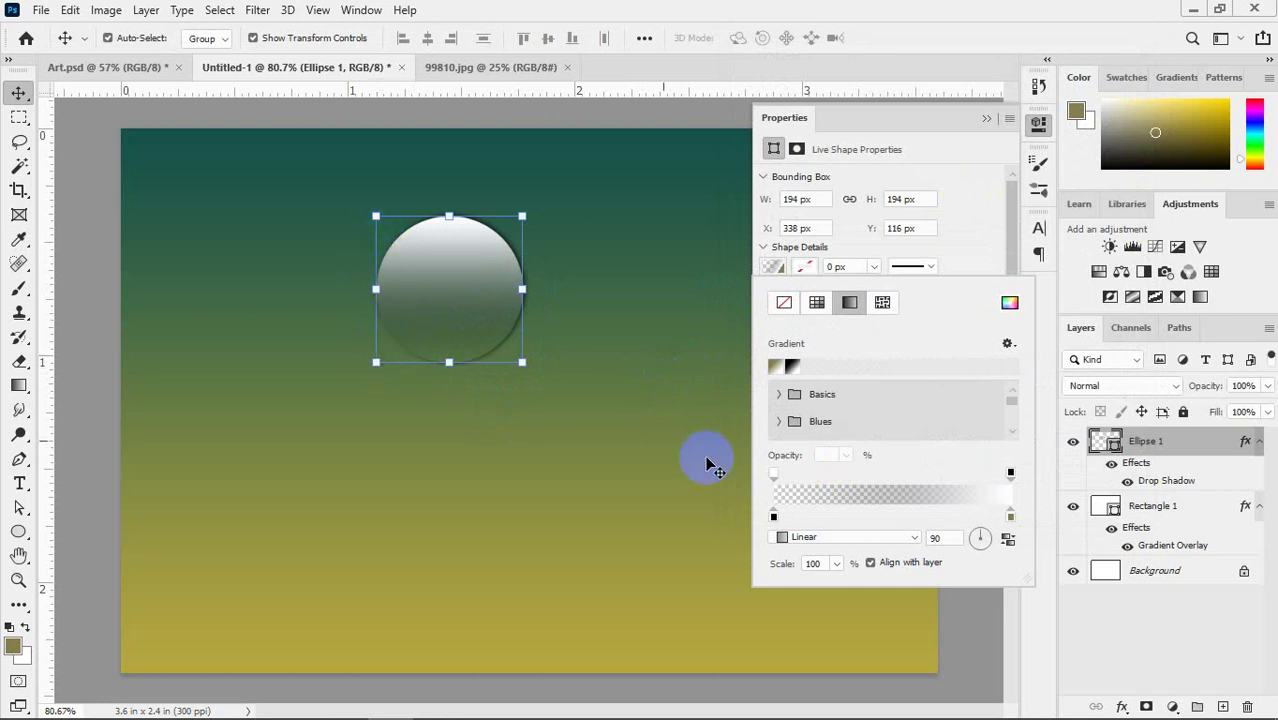
left_click(937, 541)
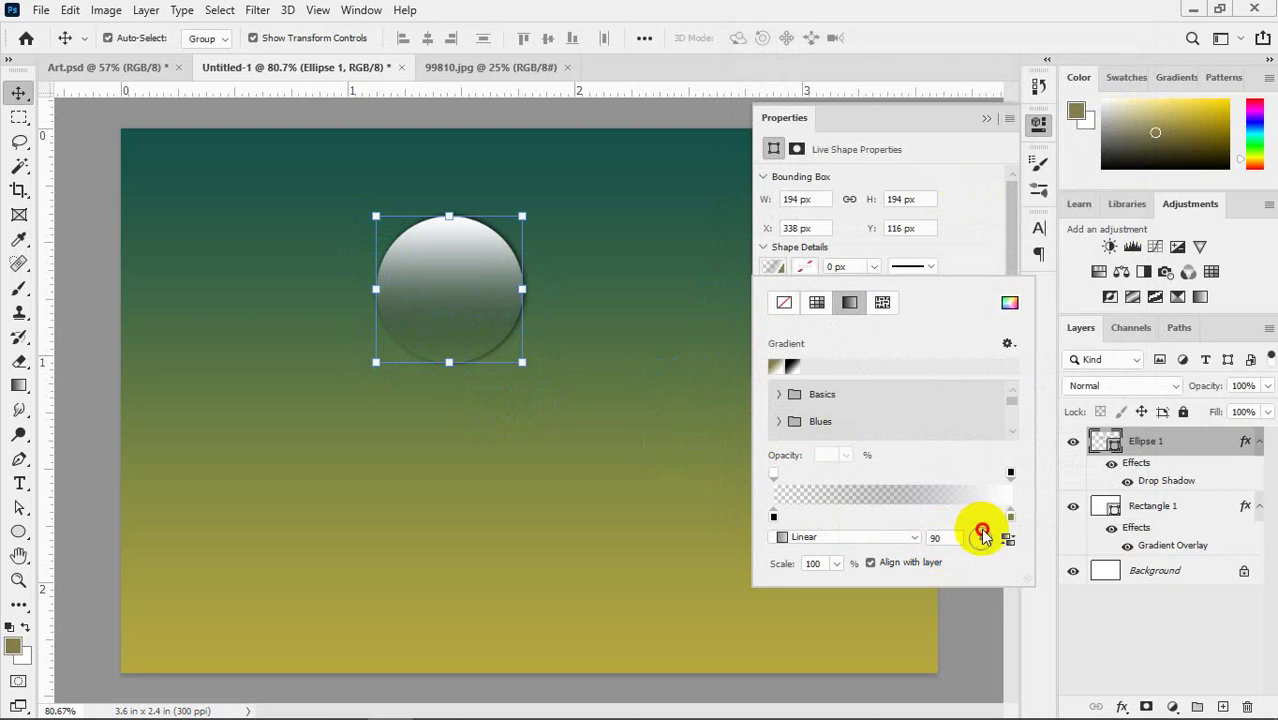
left_click(985, 538)
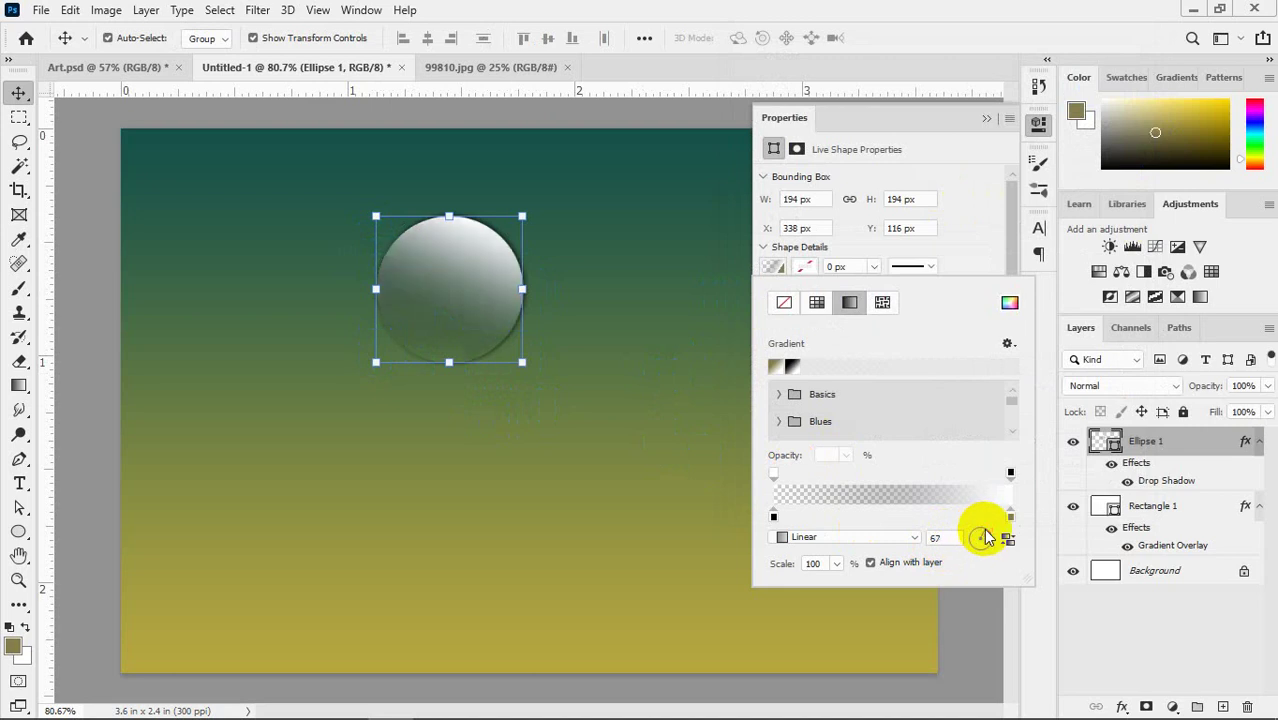
left_click_drag(987, 538, 987, 541)
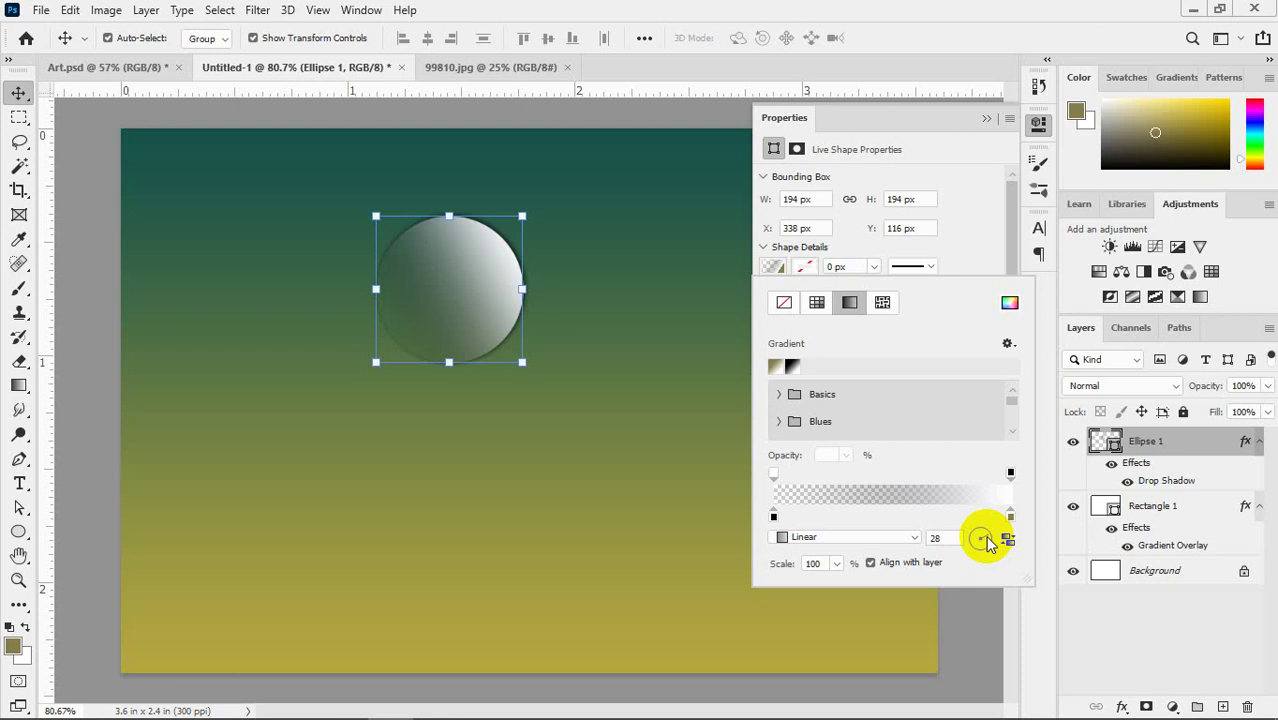
left_click(991, 542)
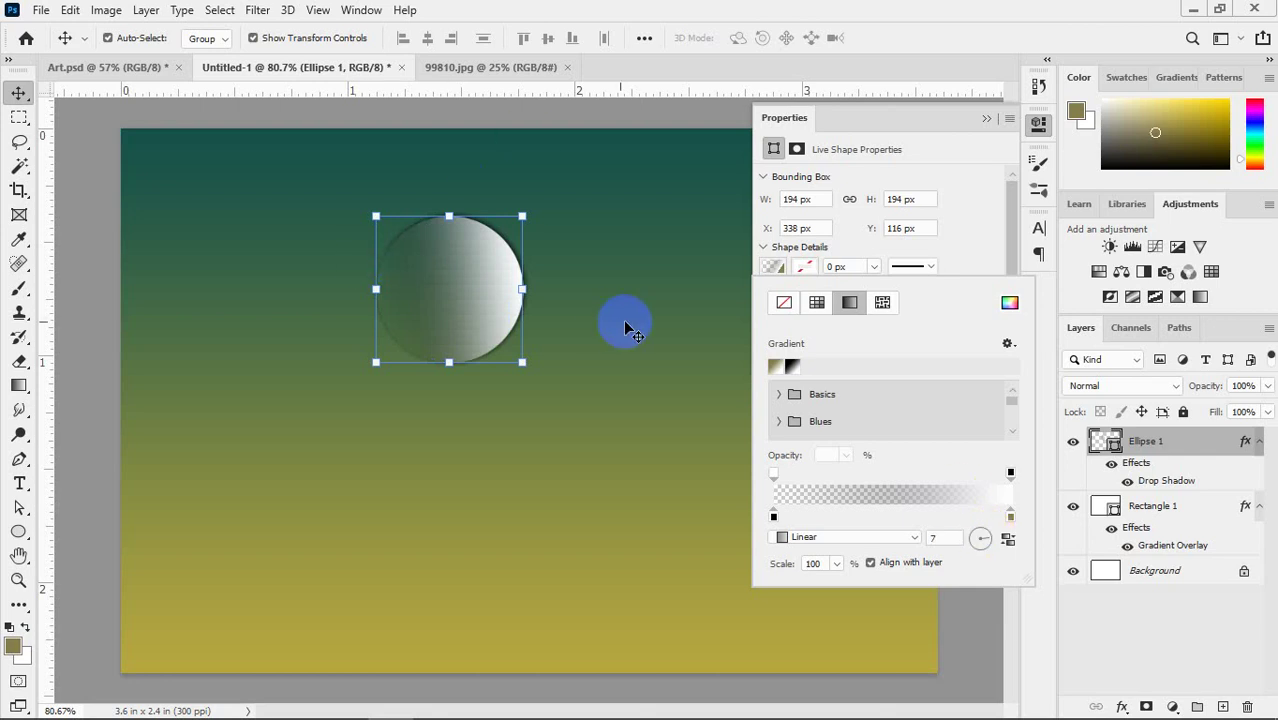
left_click(984, 539)
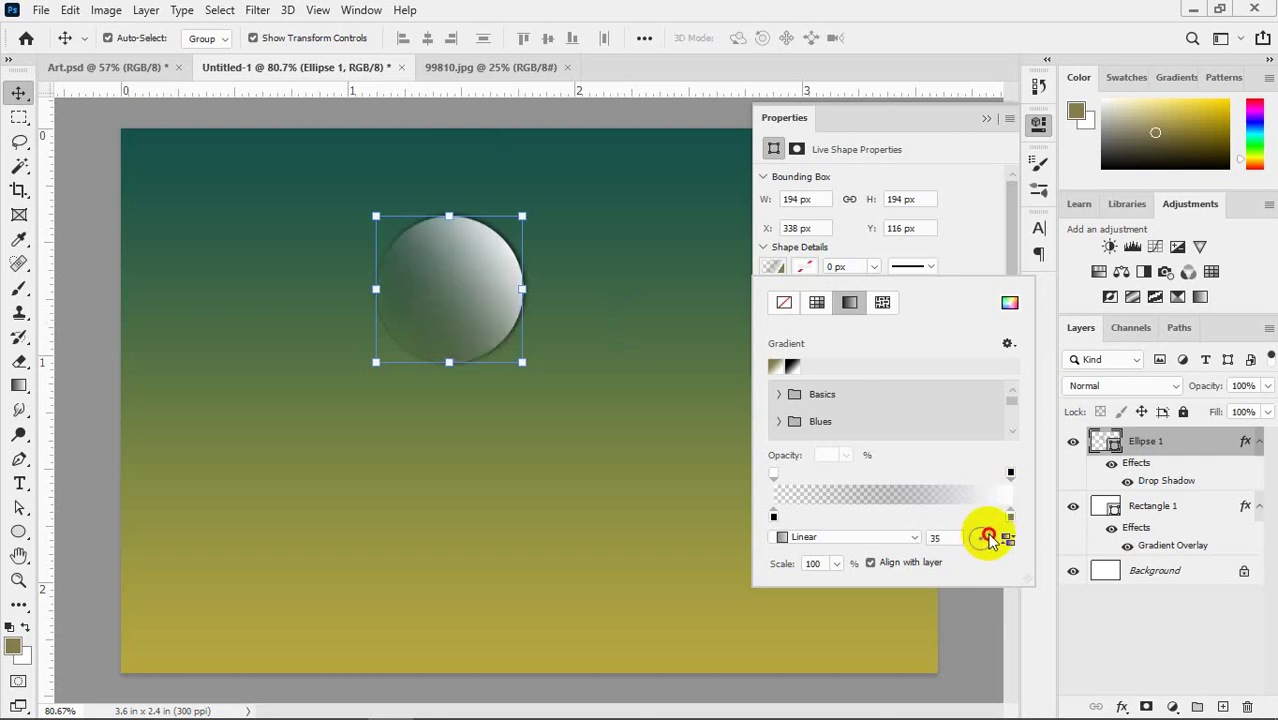
left_click(988, 539)
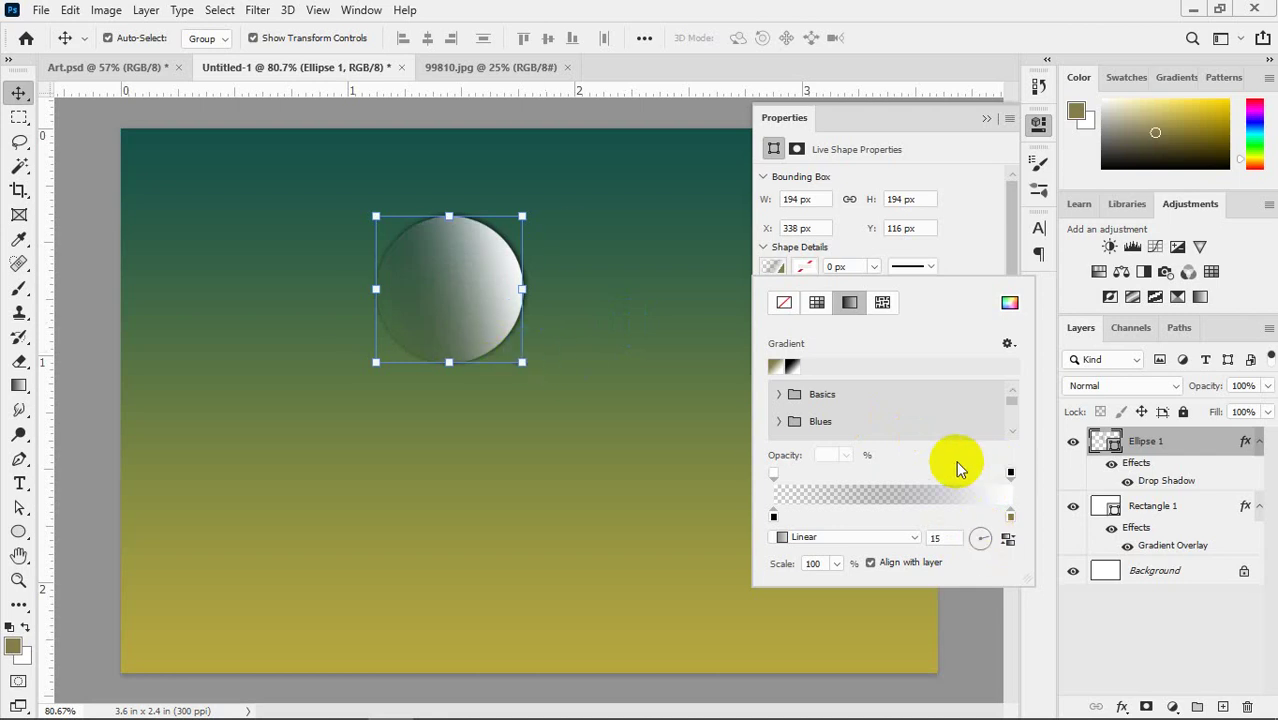
left_click(1010, 514)
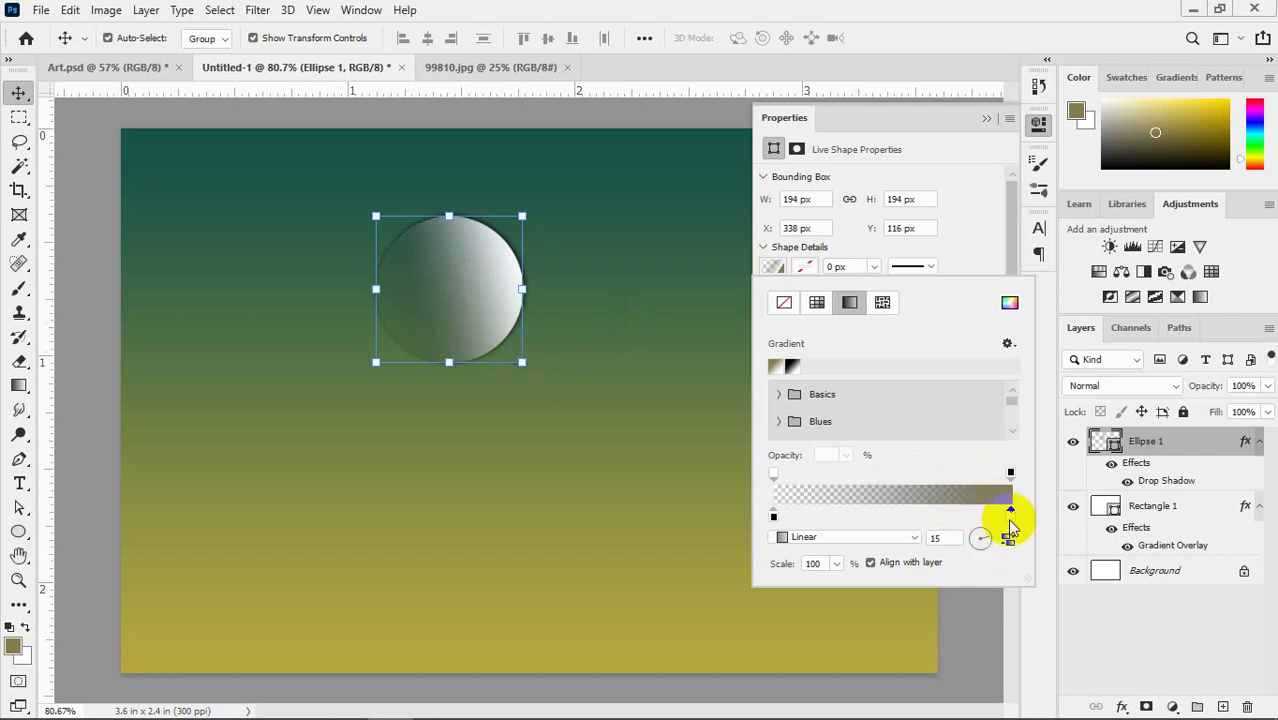
- Switch the circle's fill to a gradient and make its left end fully transparent
key("Escape")
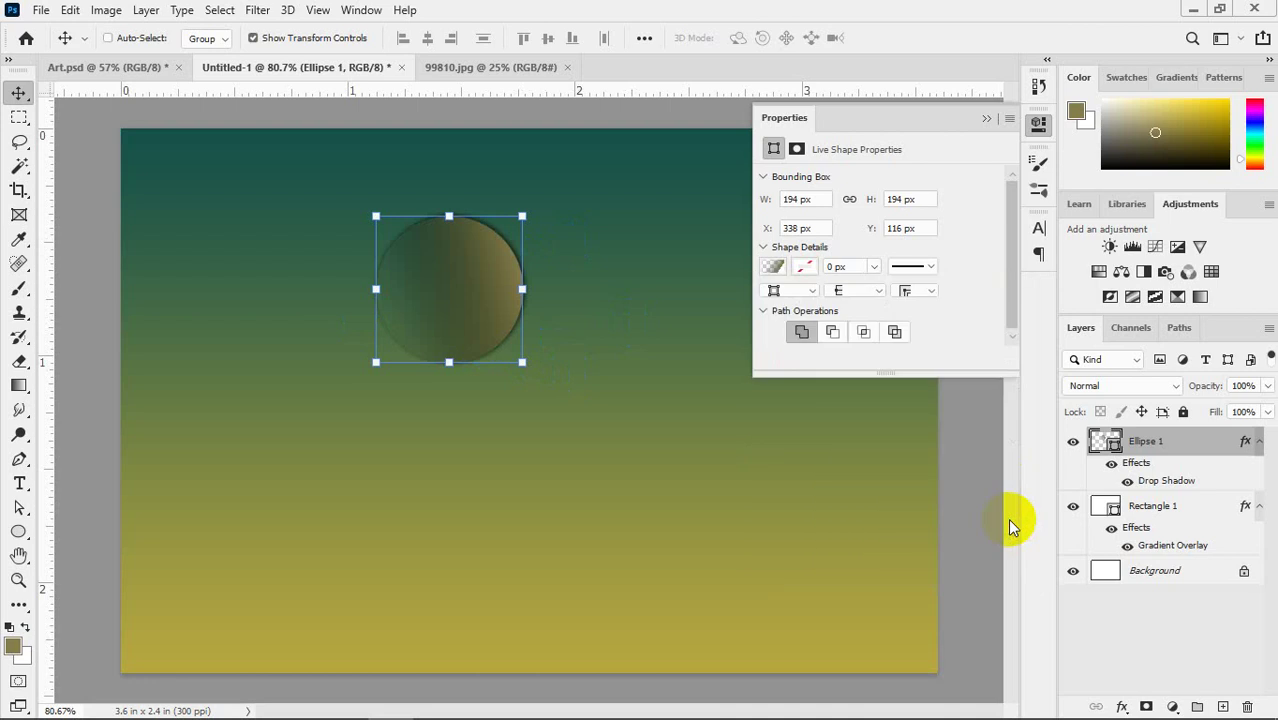
left_click(775, 267)
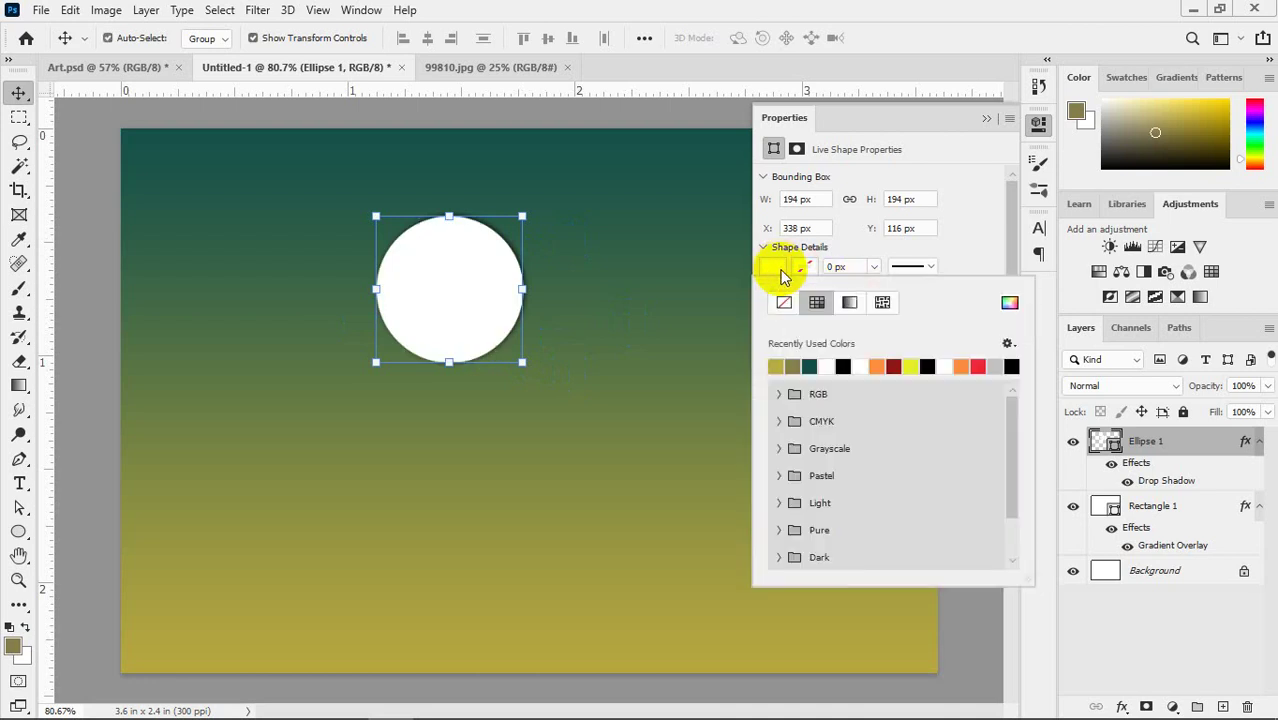
left_click(849, 302)
left_click(776, 515)
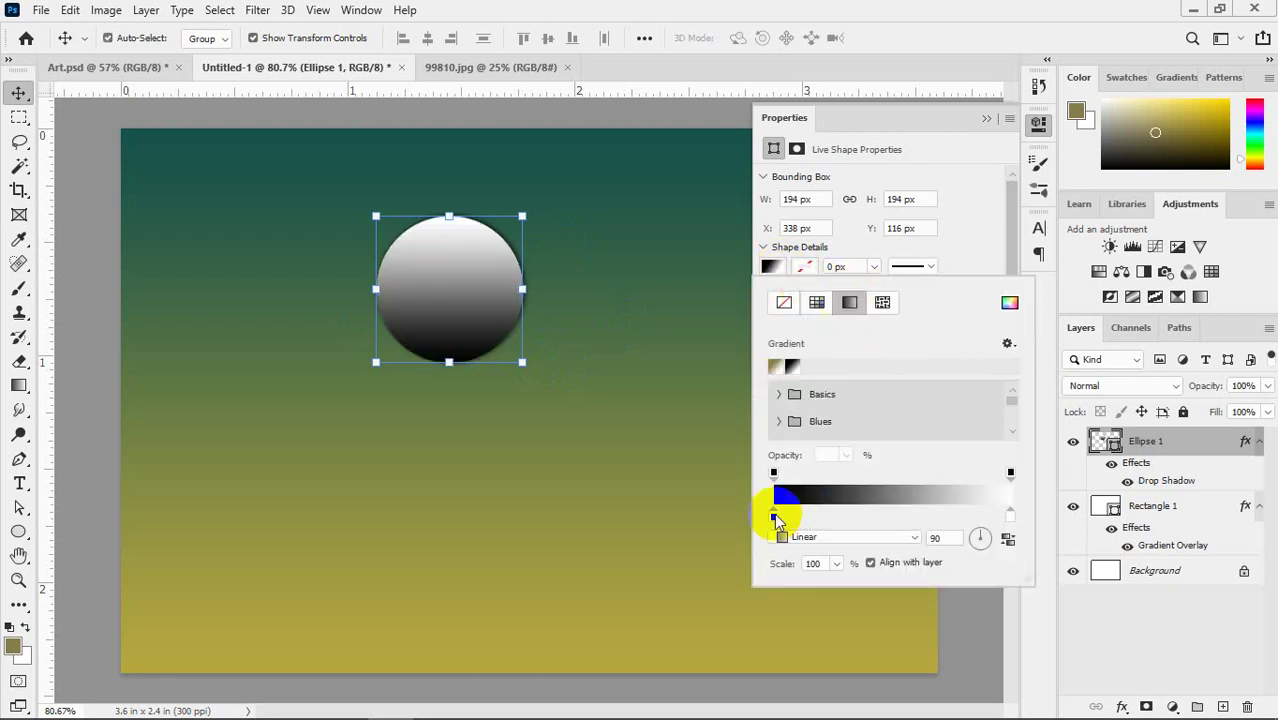
left_click(775, 471)
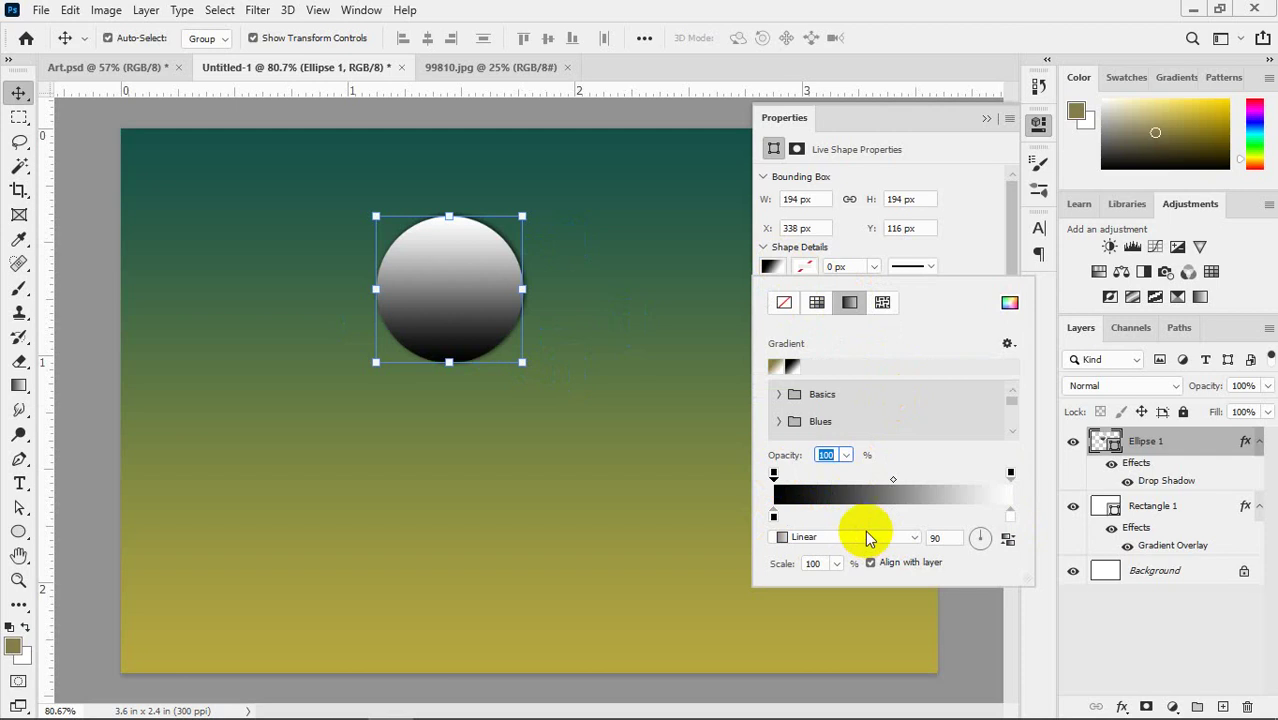
left_click(846, 455)
left_click_drag(851, 480, 773, 480)
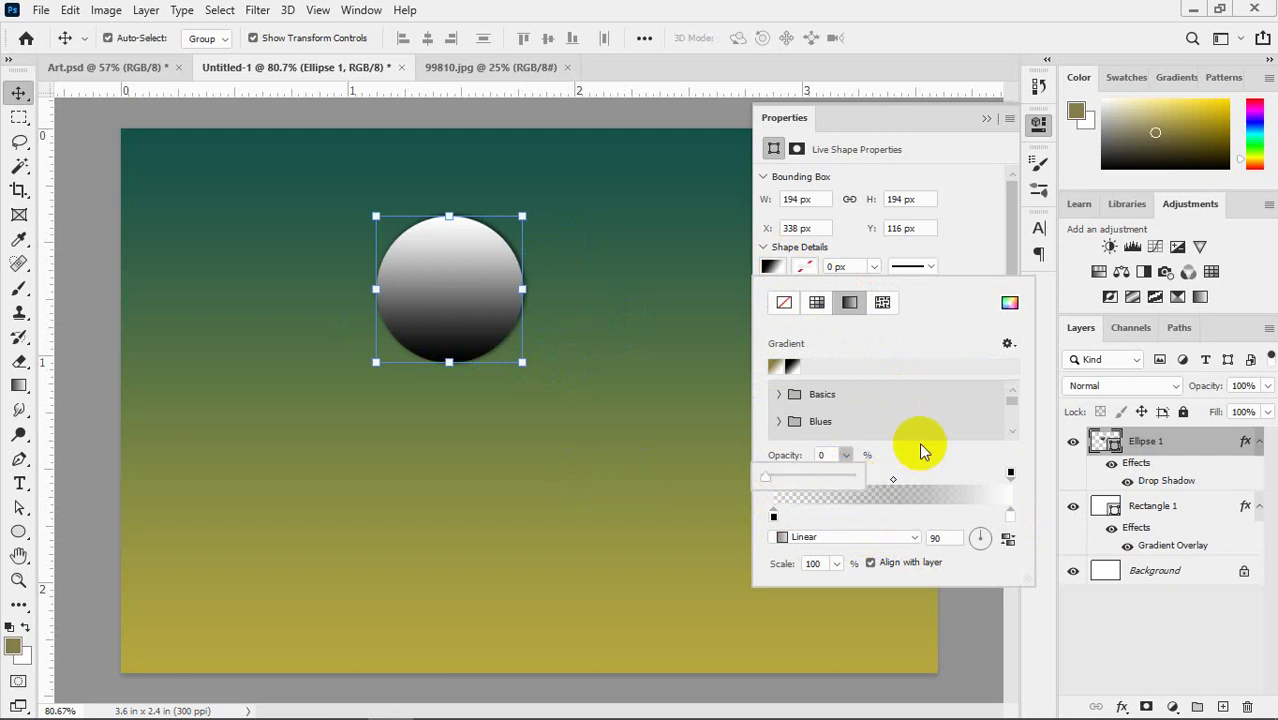
- Enter a 15° gradient angle, then select the right opacity stop and a colour stop
left_click(958, 540)
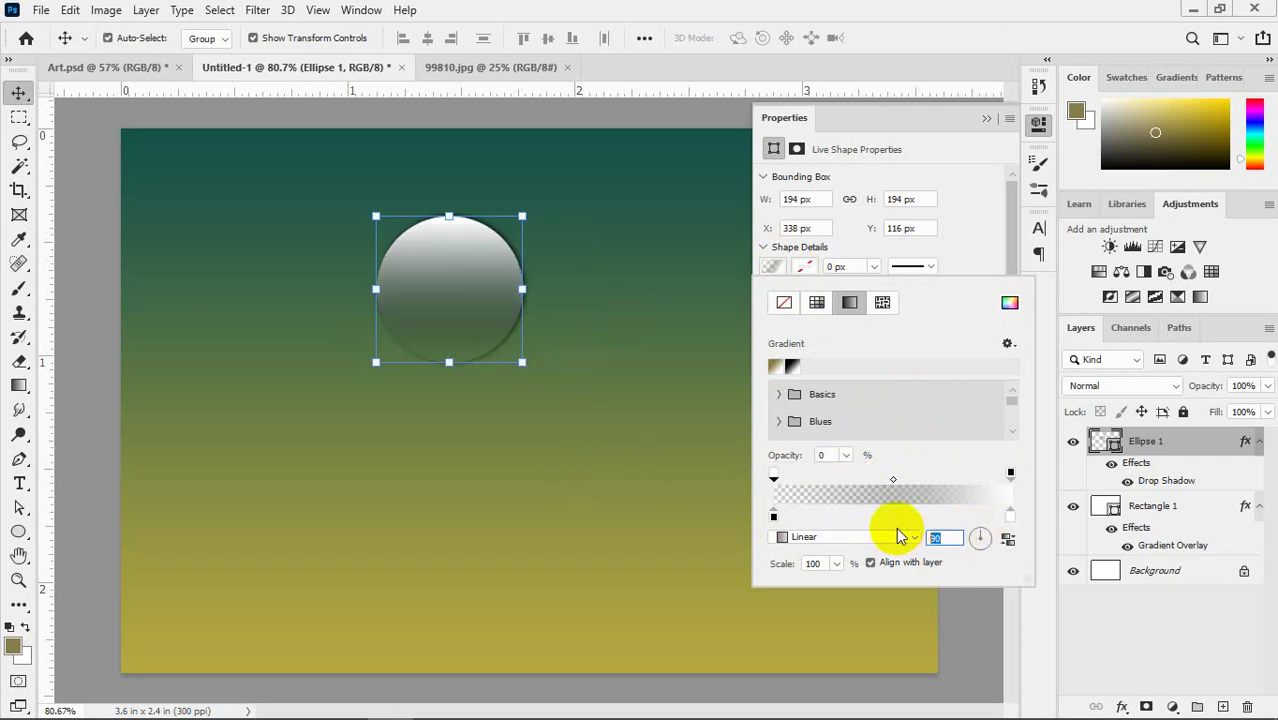
type("15")
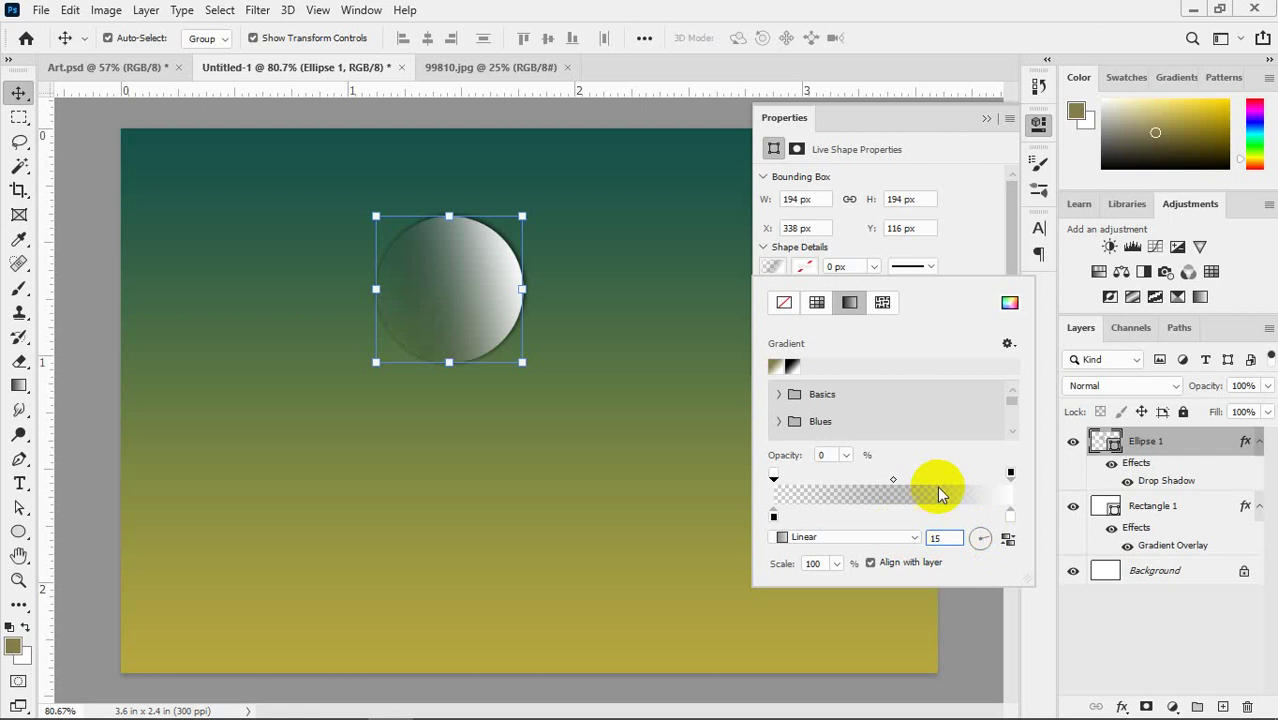
key("Return")
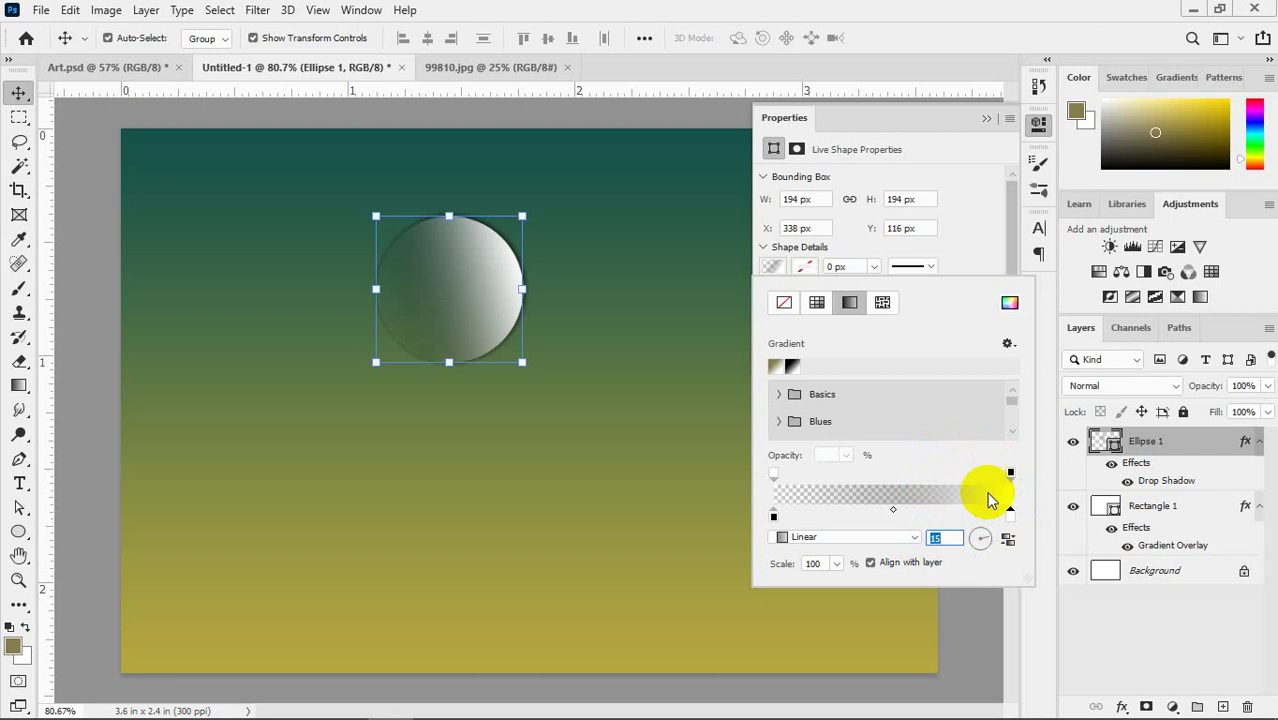
left_click(1010, 471)
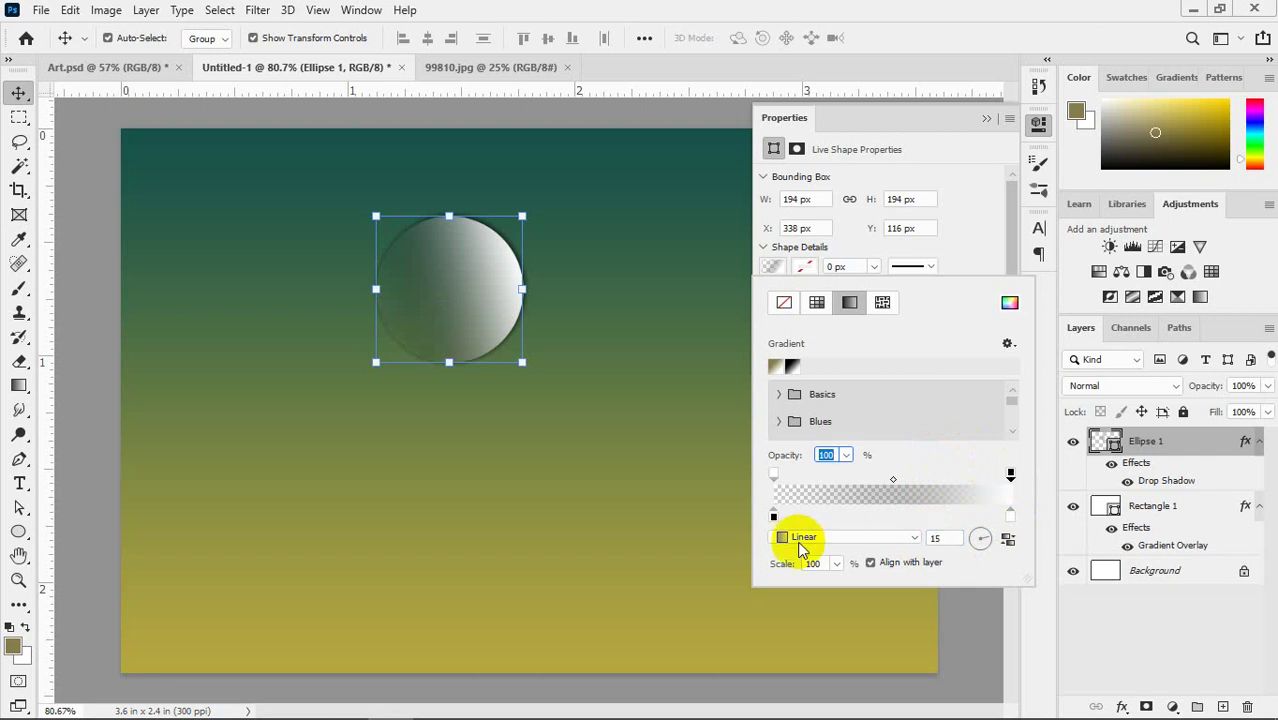
left_click(773, 515)
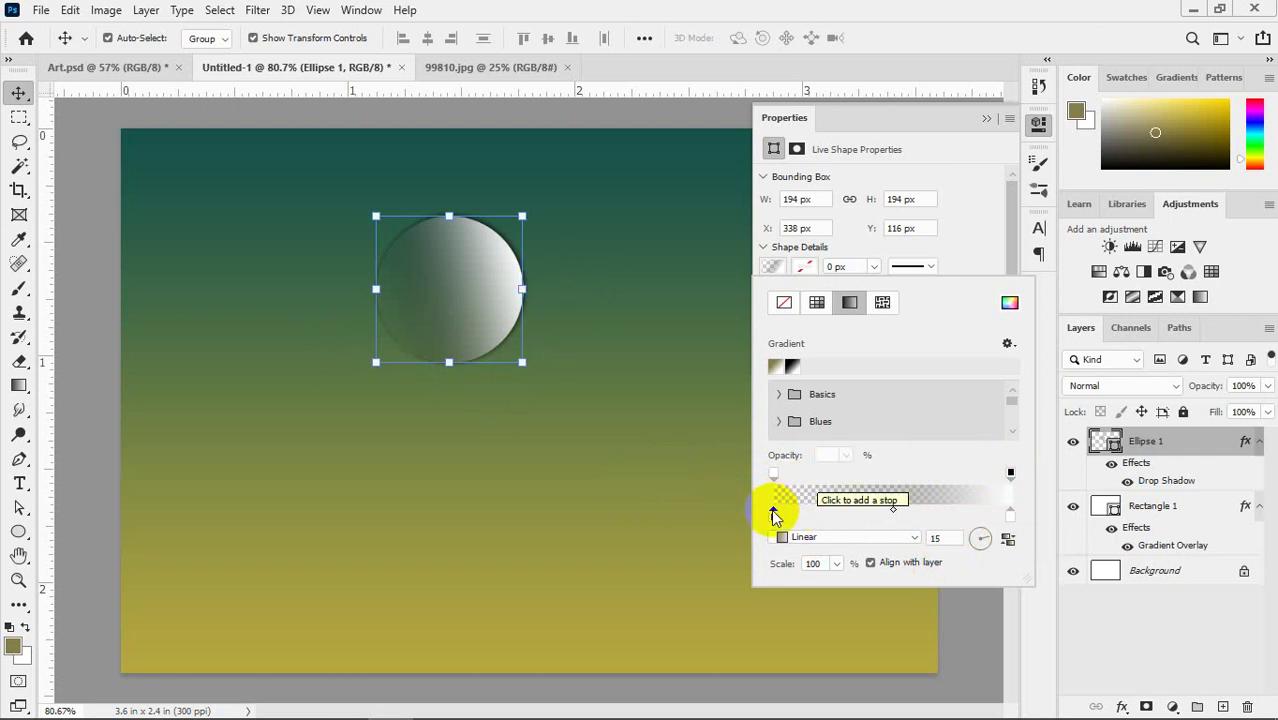
- Recolour the gradient's right stop to pale green #e3fccd in the Color Picker
double_click(1009, 512)
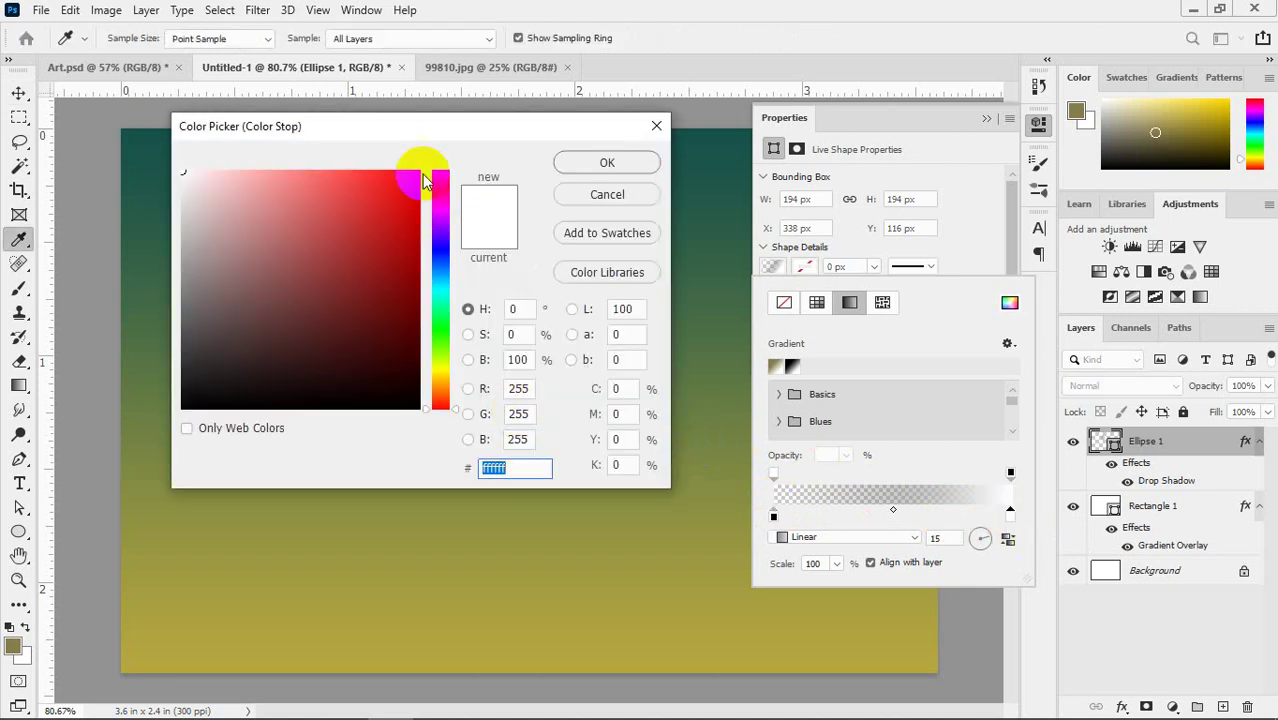
left_click_drag(423, 126, 839, 224)
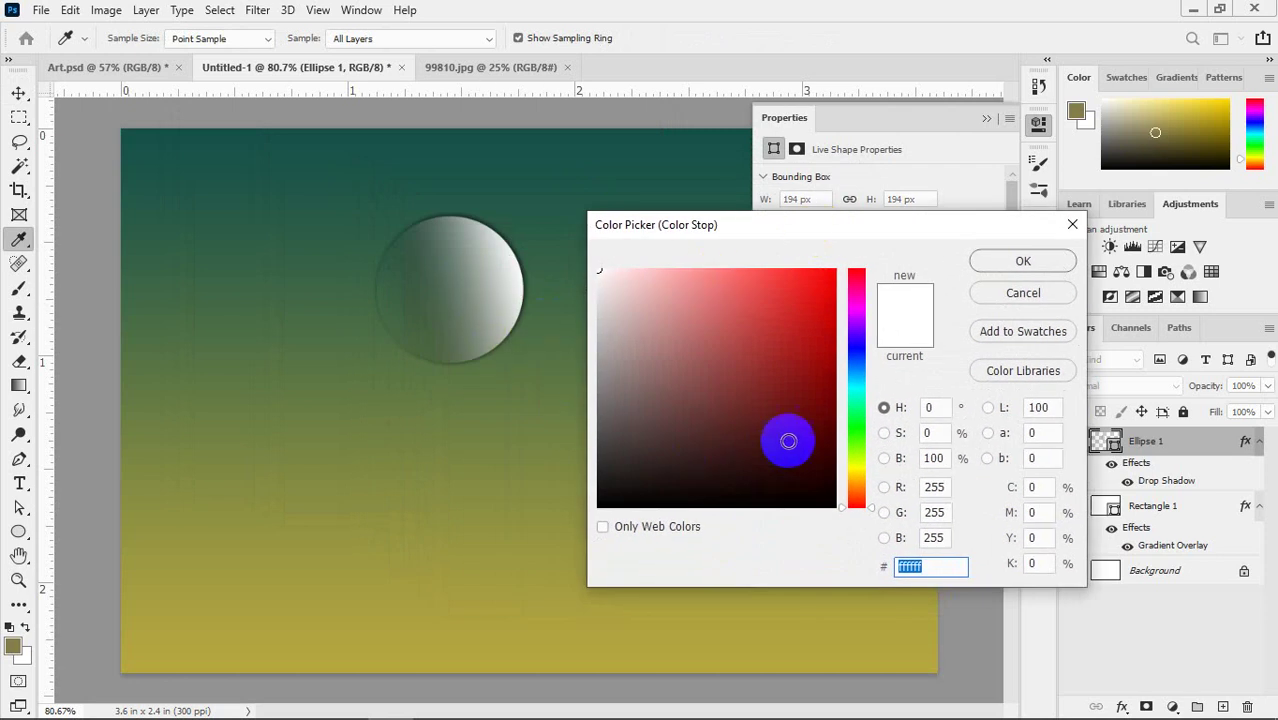
left_click(866, 487)
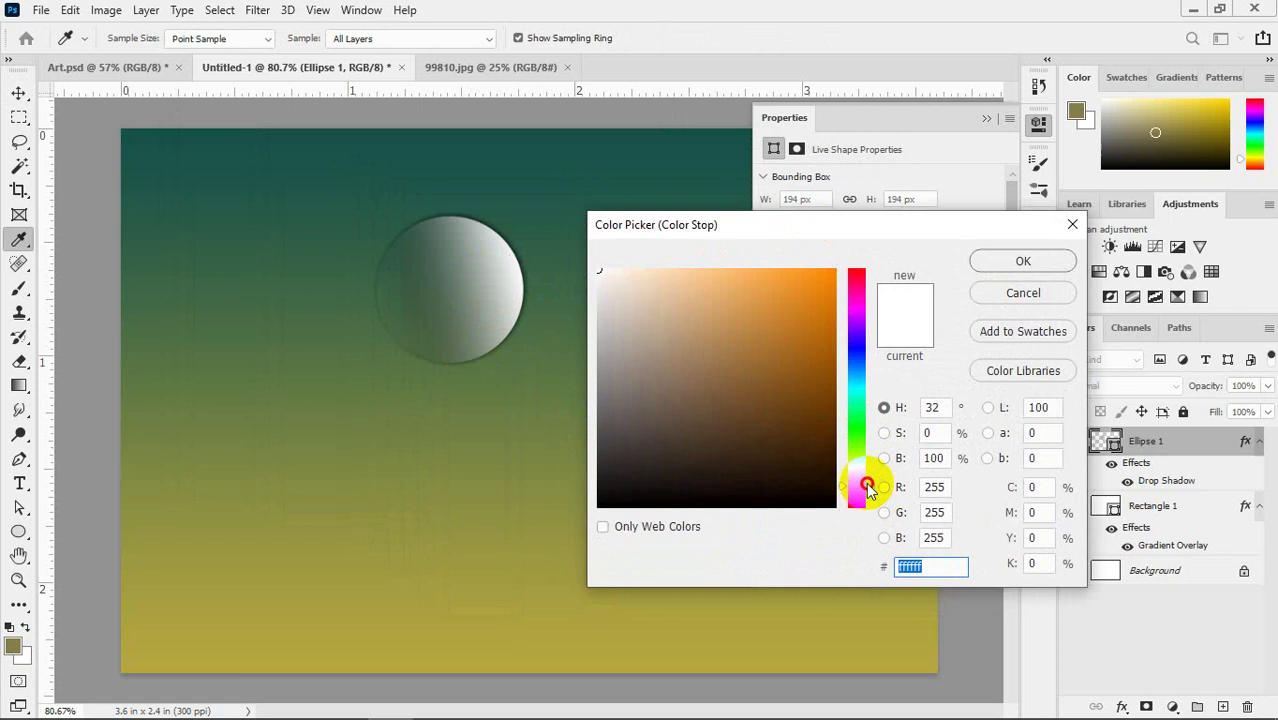
left_click_drag(866, 487, 863, 466)
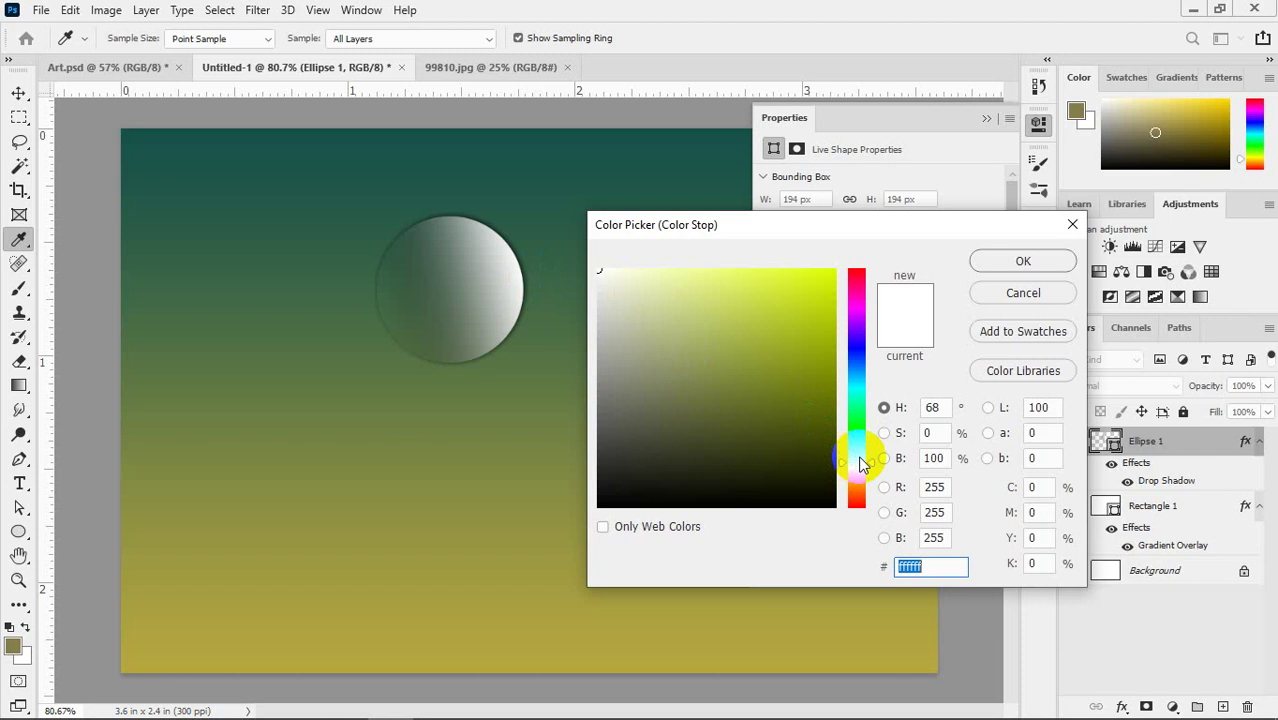
left_click_drag(860, 460, 866, 451)
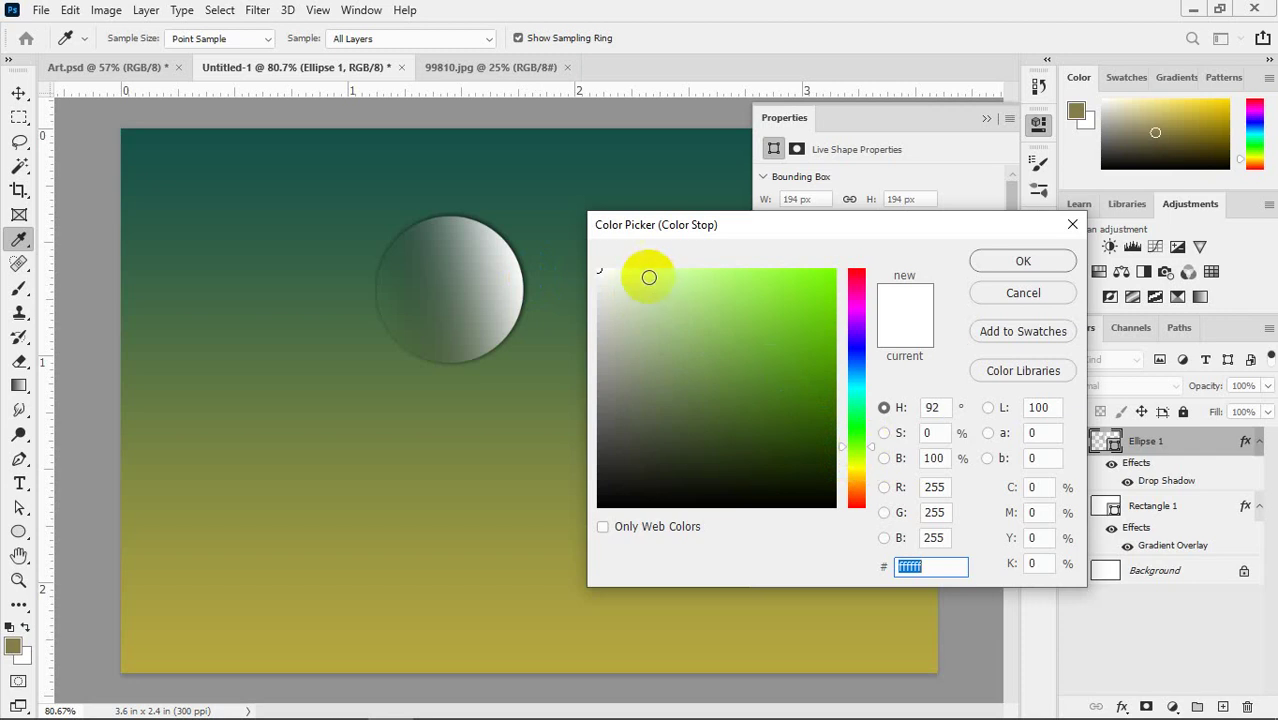
left_click(639, 271)
mouse_move(639, 272)
left_mouse_down()
mouse_move(656, 271)
mouse_move(642, 271)
left_mouse_up()
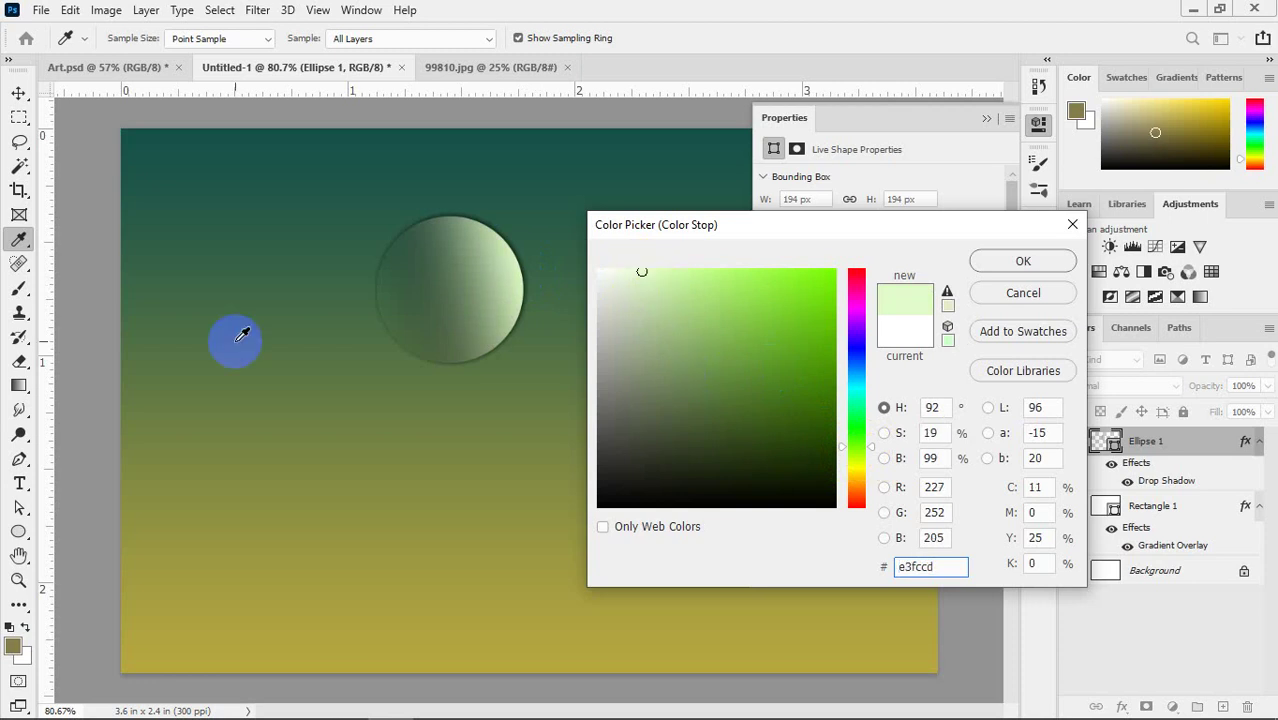
left_click(978, 258)
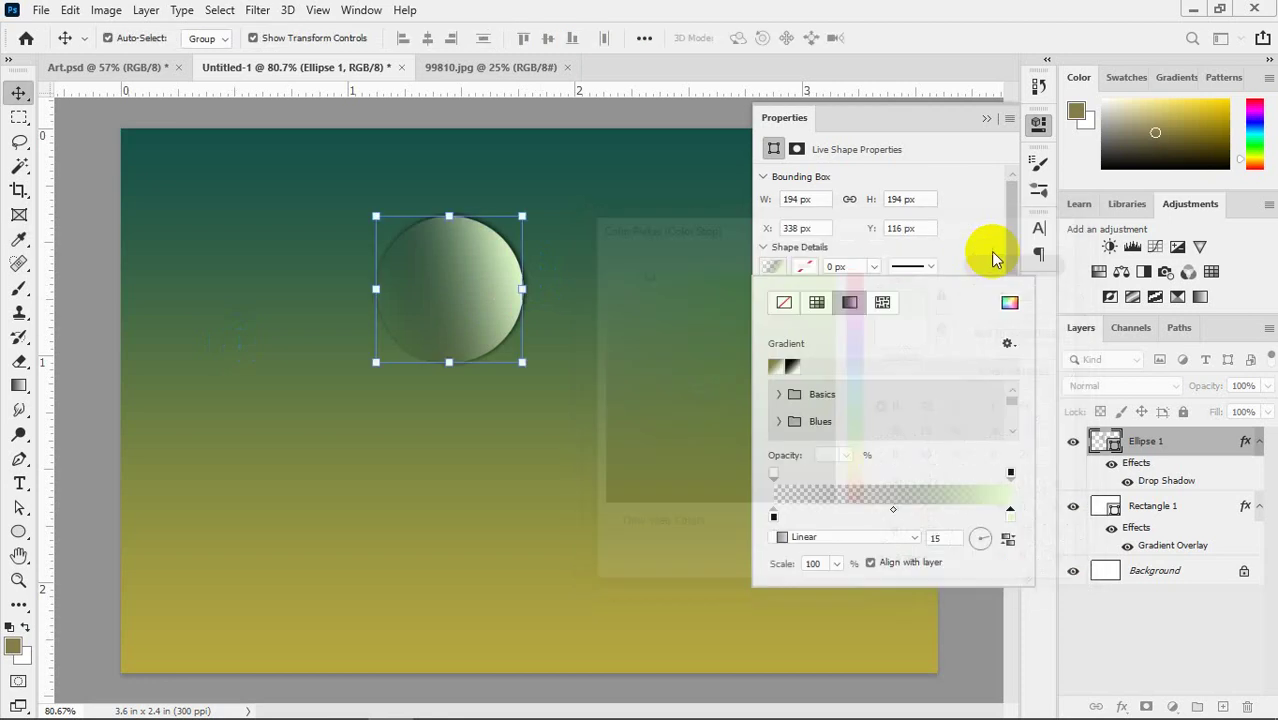
- Close the gradient fill popup and Properties, and deselect the moon to view it
left_click(995, 123)
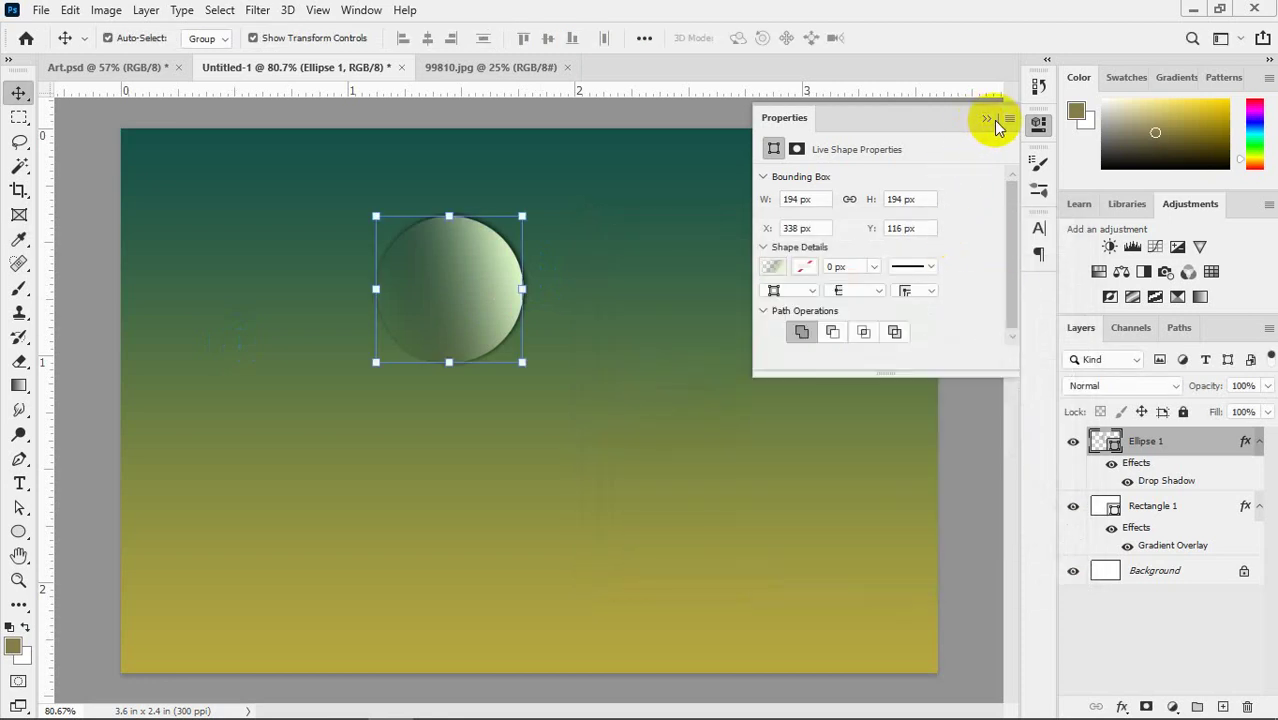
left_click(987, 120)
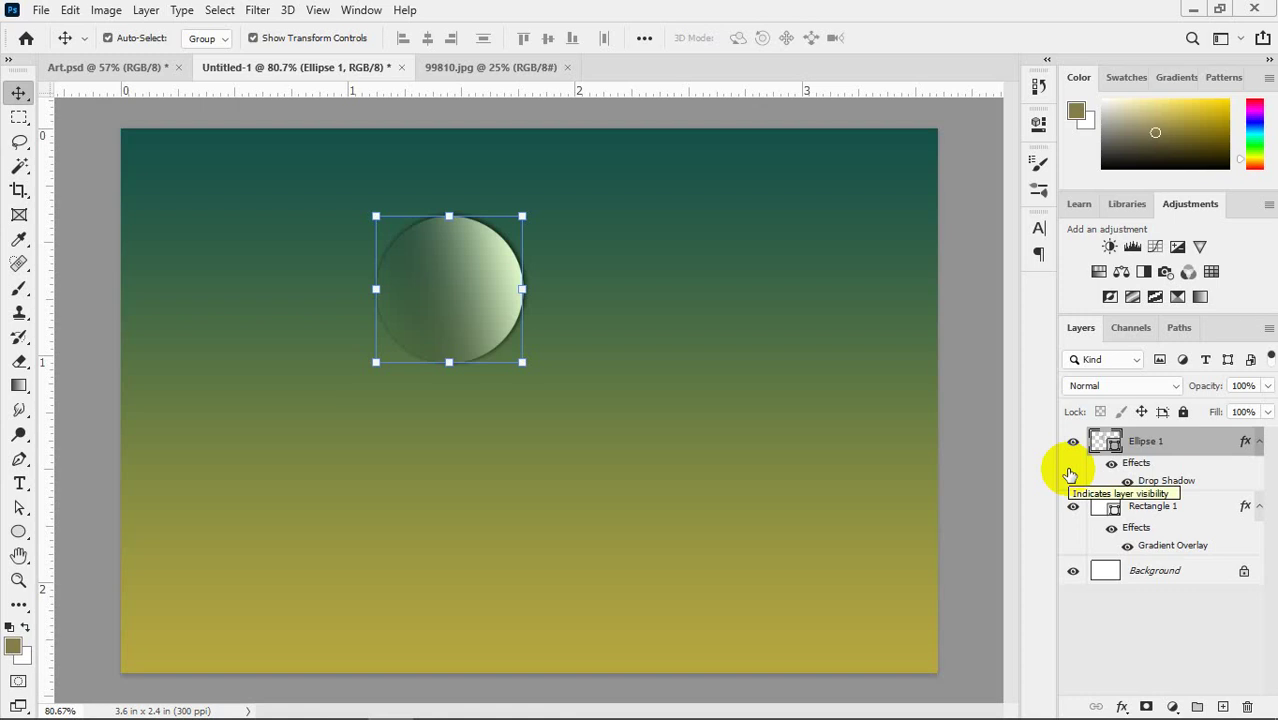
left_click(990, 331)
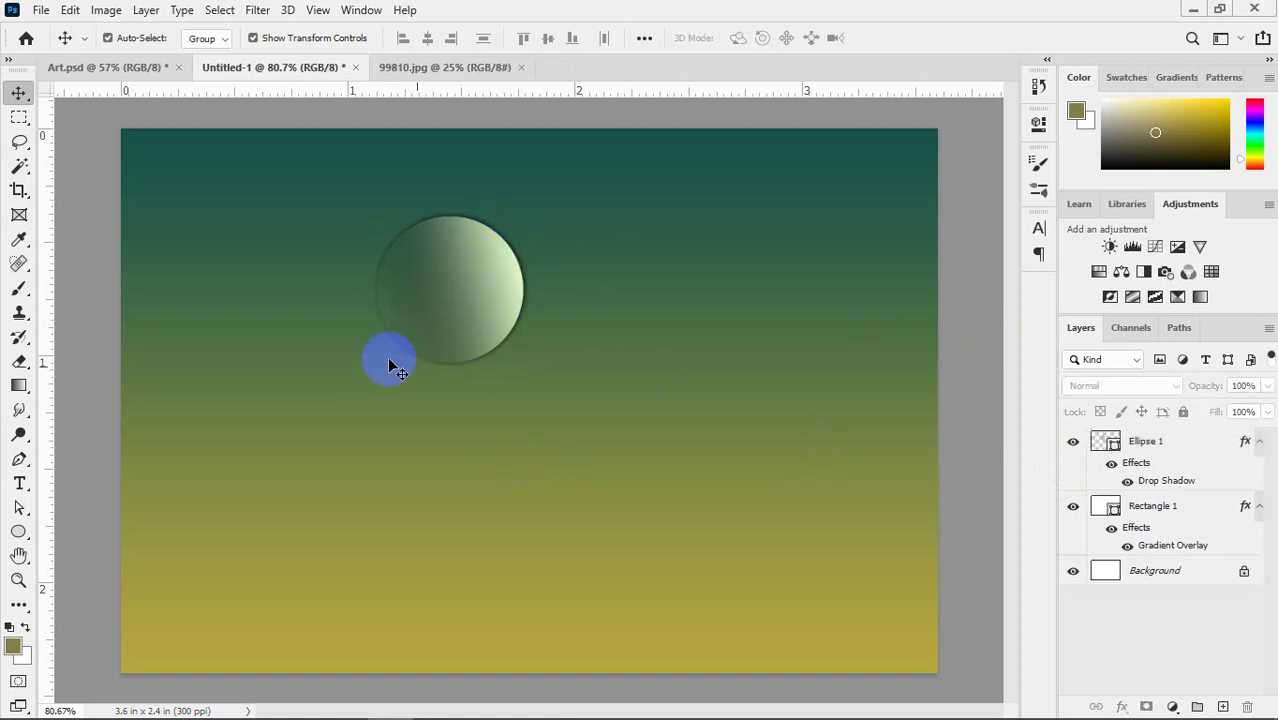
- In the moon's Drop Shadow settings, adjust distance, spread and size until the shadow is soft
double_click(1180, 483)
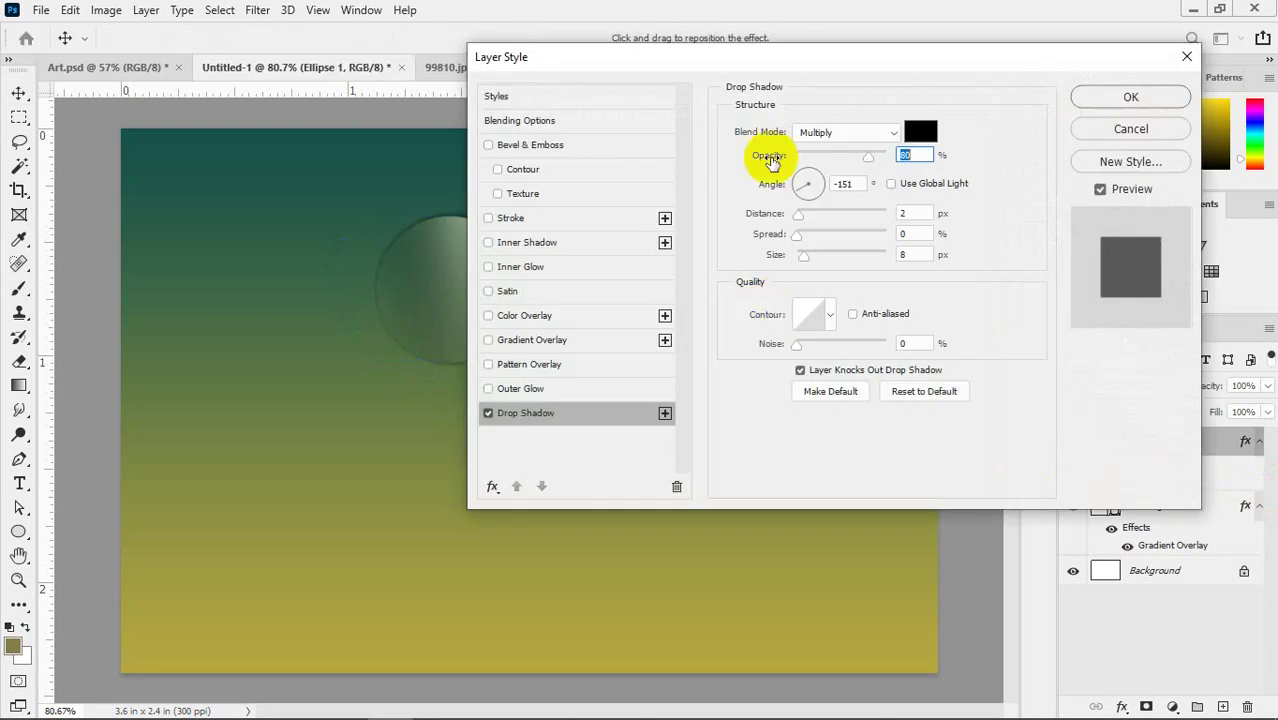
left_click_drag(753, 49, 828, 197)
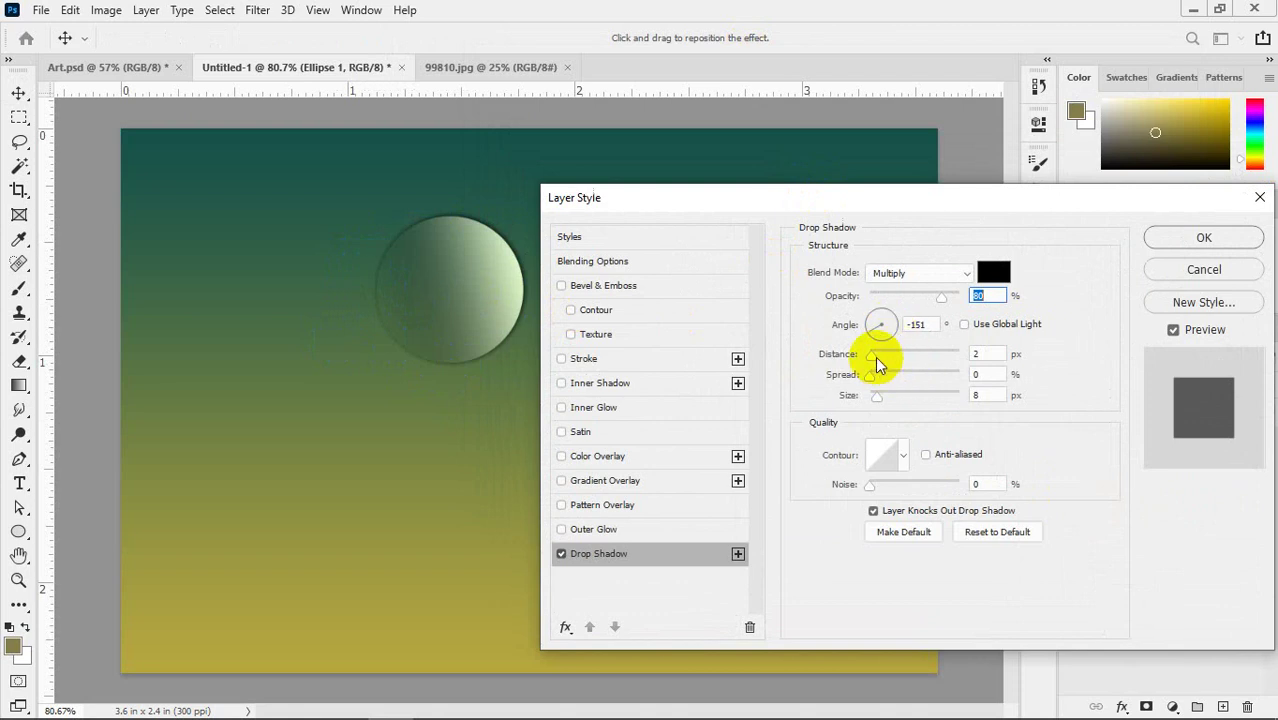
left_click_drag(871, 356, 884, 360)
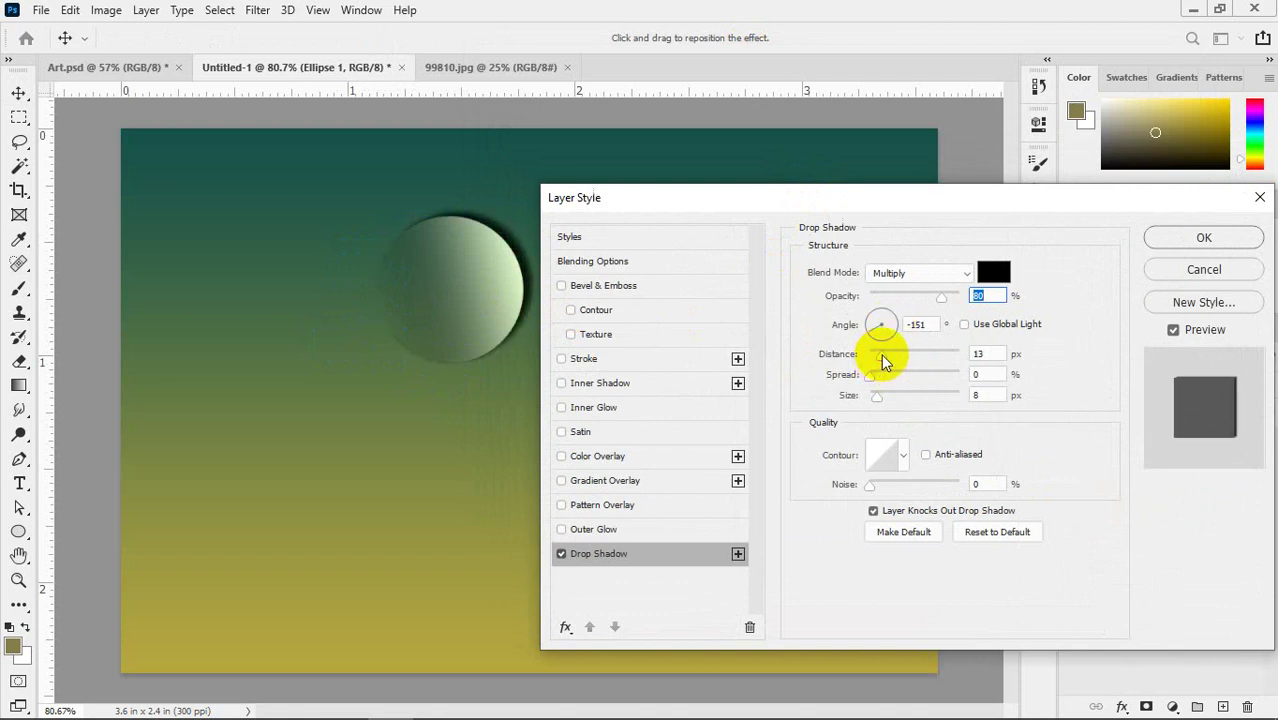
left_click(976, 354)
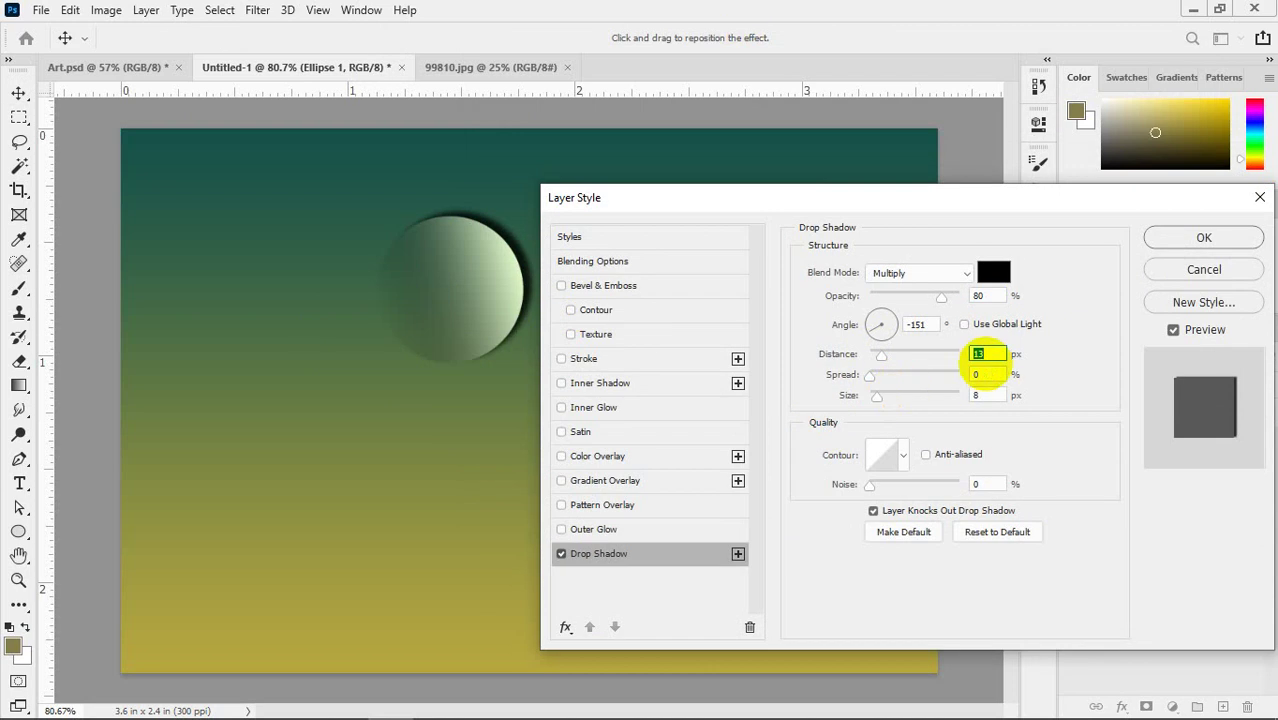
type("10")
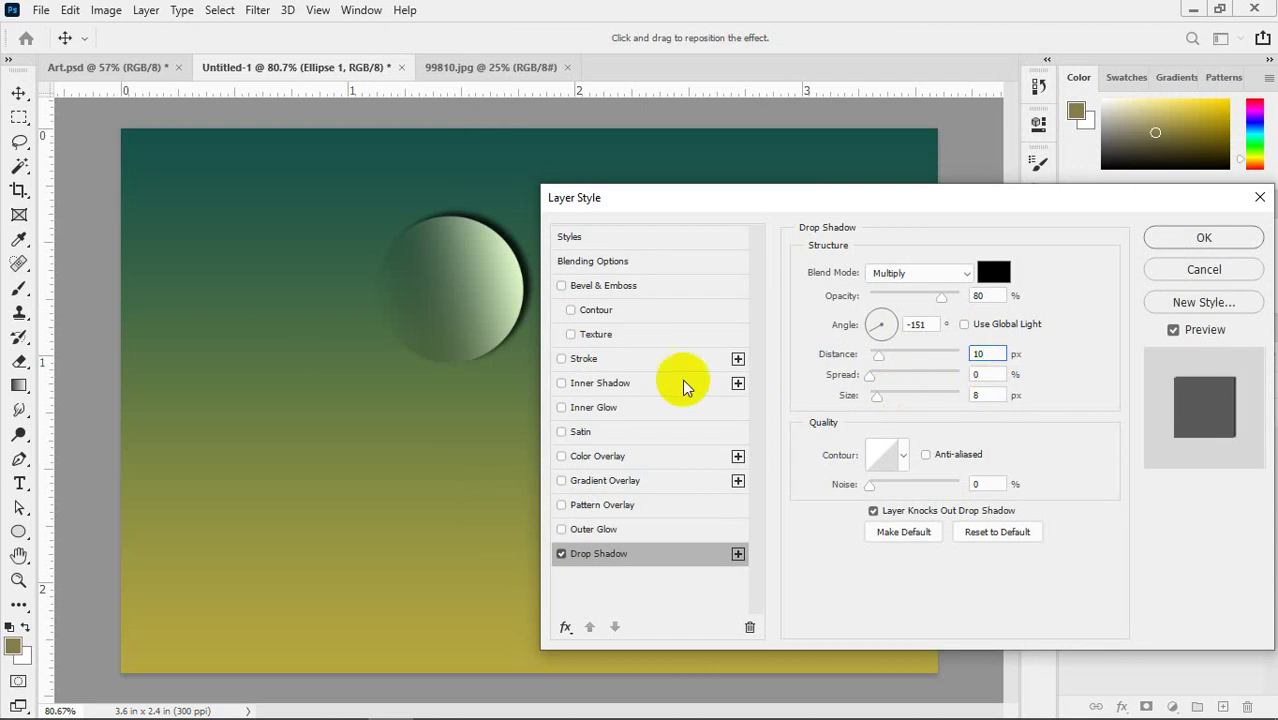
left_click_drag(499, 342, 368, 340)
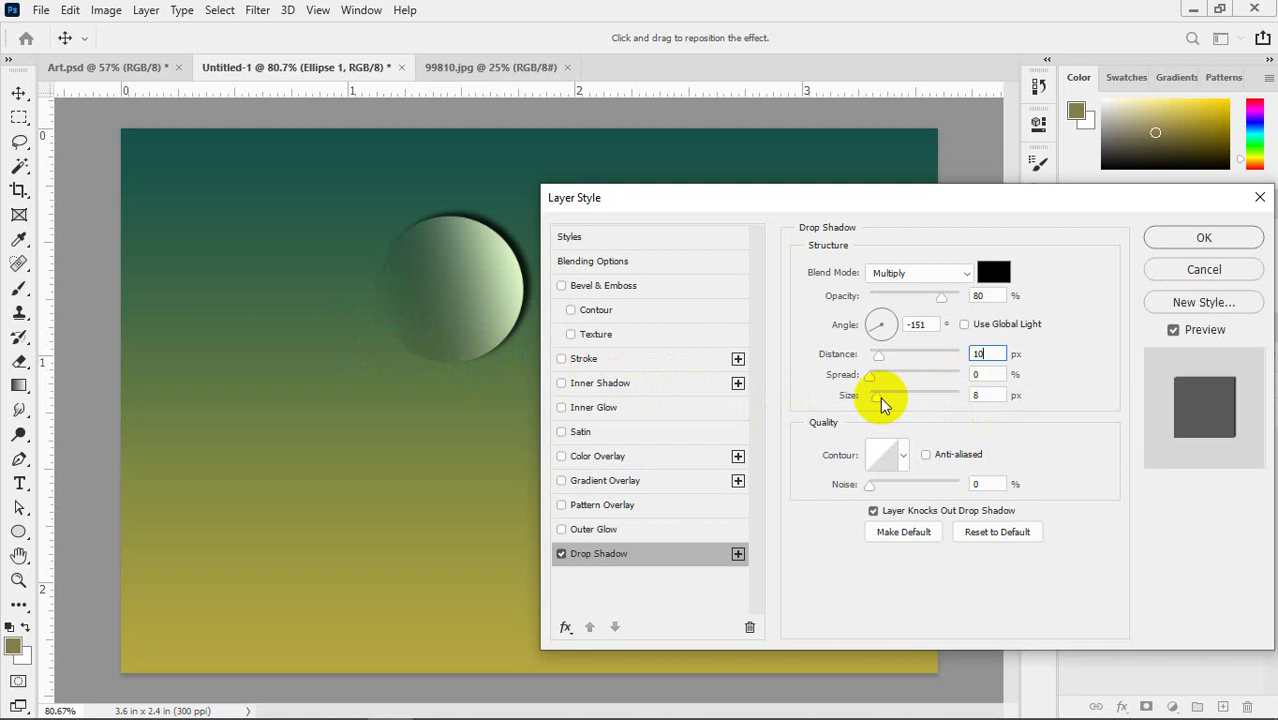
left_click(983, 396)
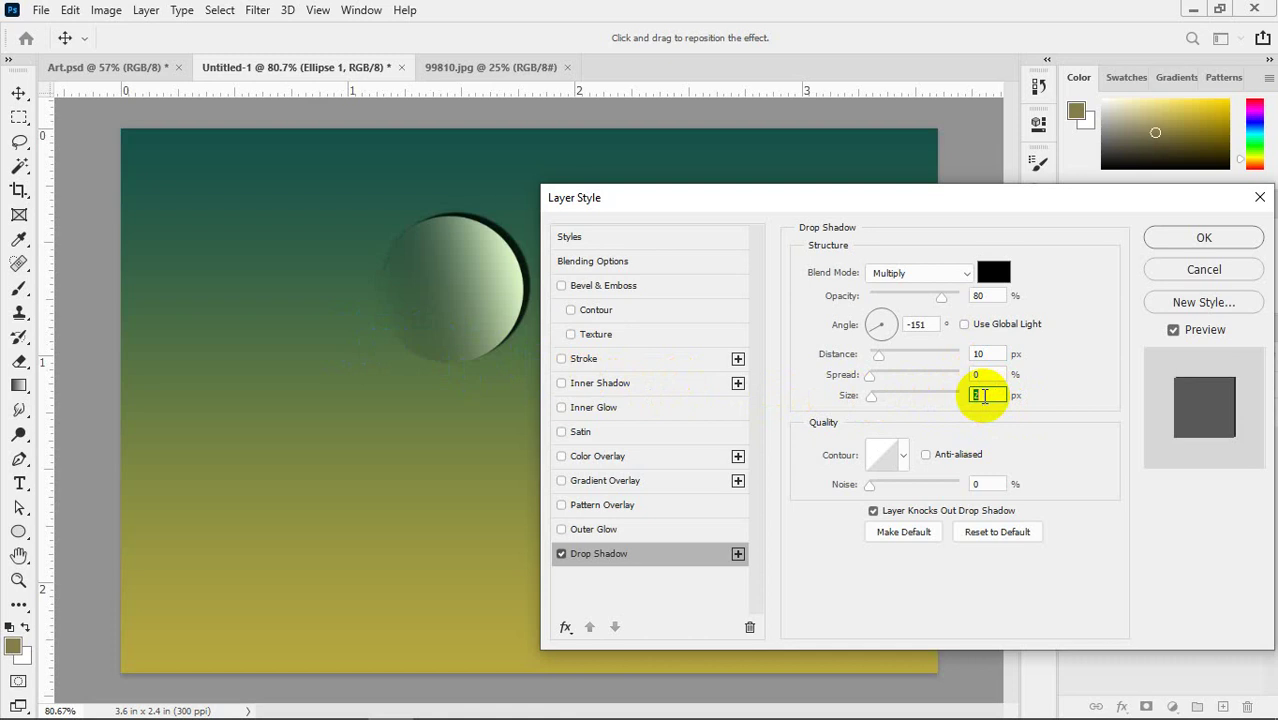
type("2")
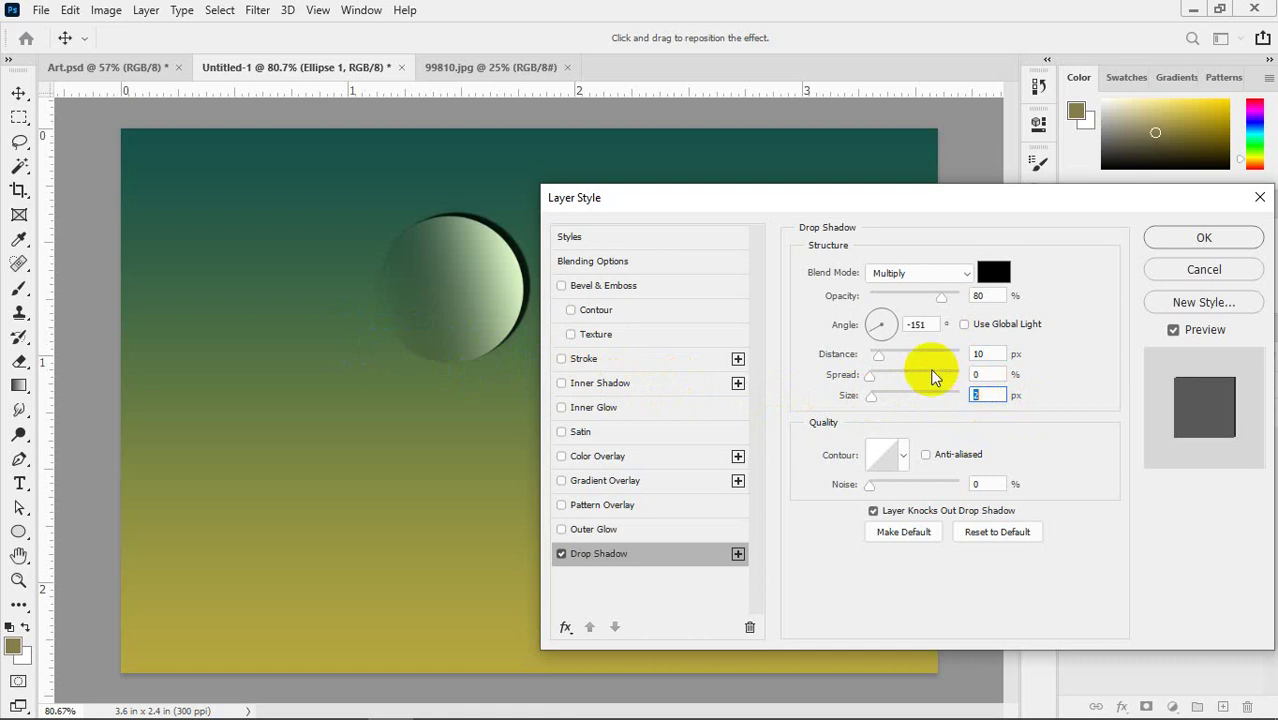
left_click(987, 354)
type("8")
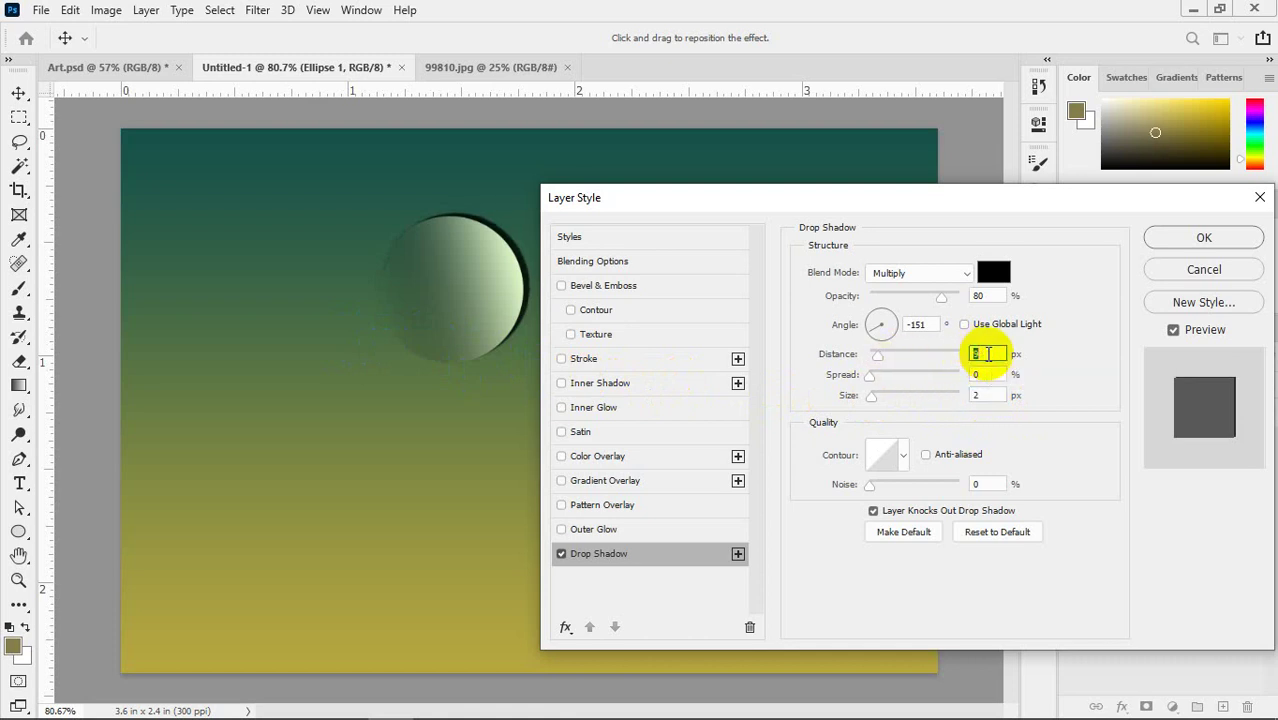
type("9")
left_click(990, 373)
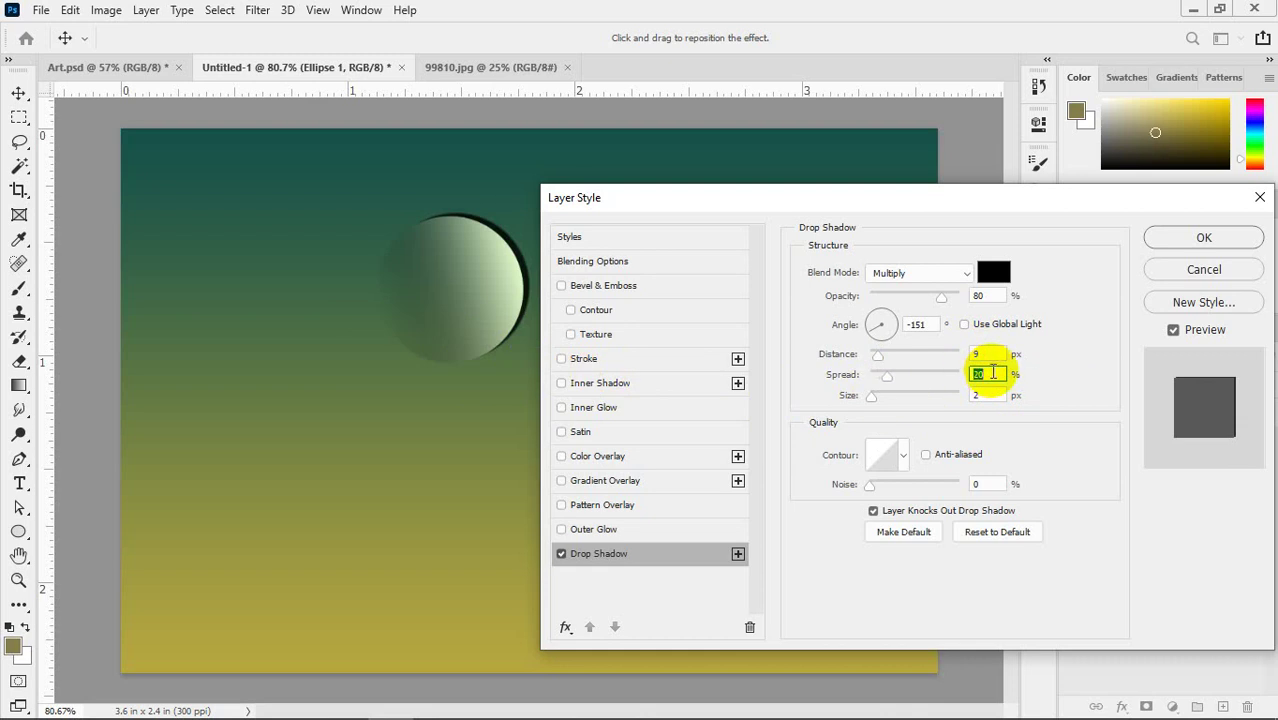
left_click(983, 353)
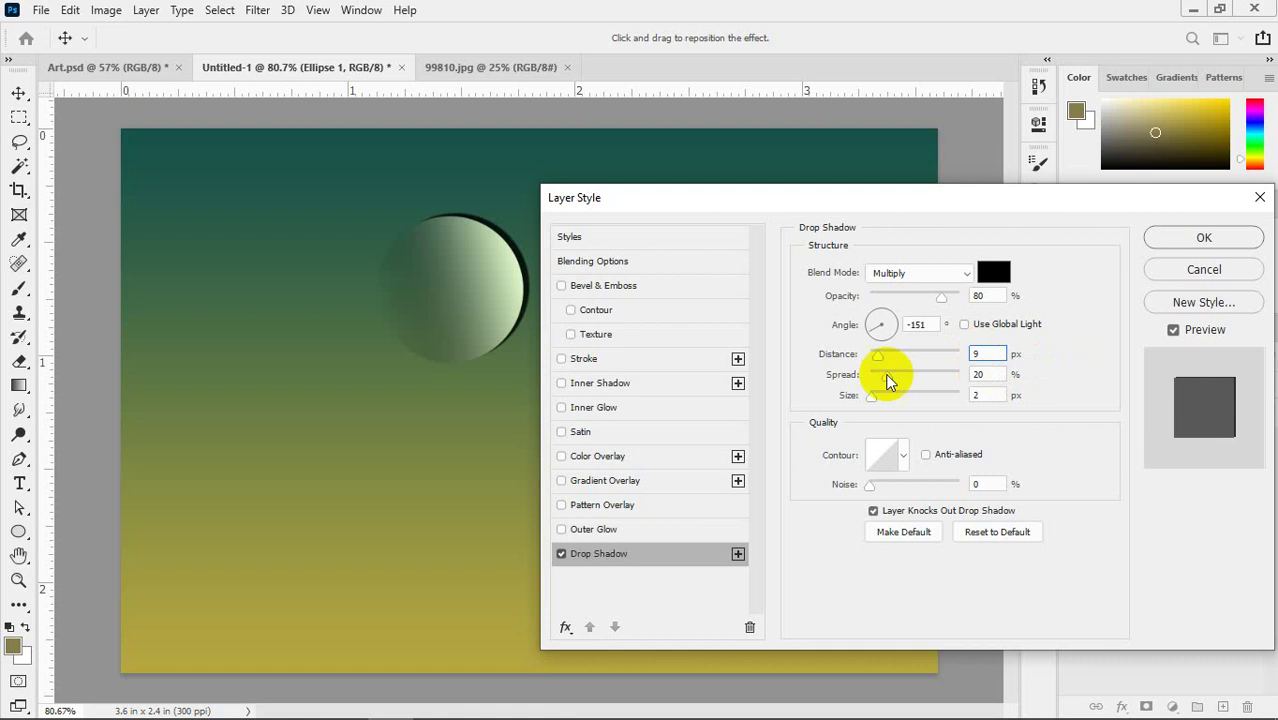
left_click_drag(885, 380, 915, 380)
left_click_drag(918, 380, 878, 398)
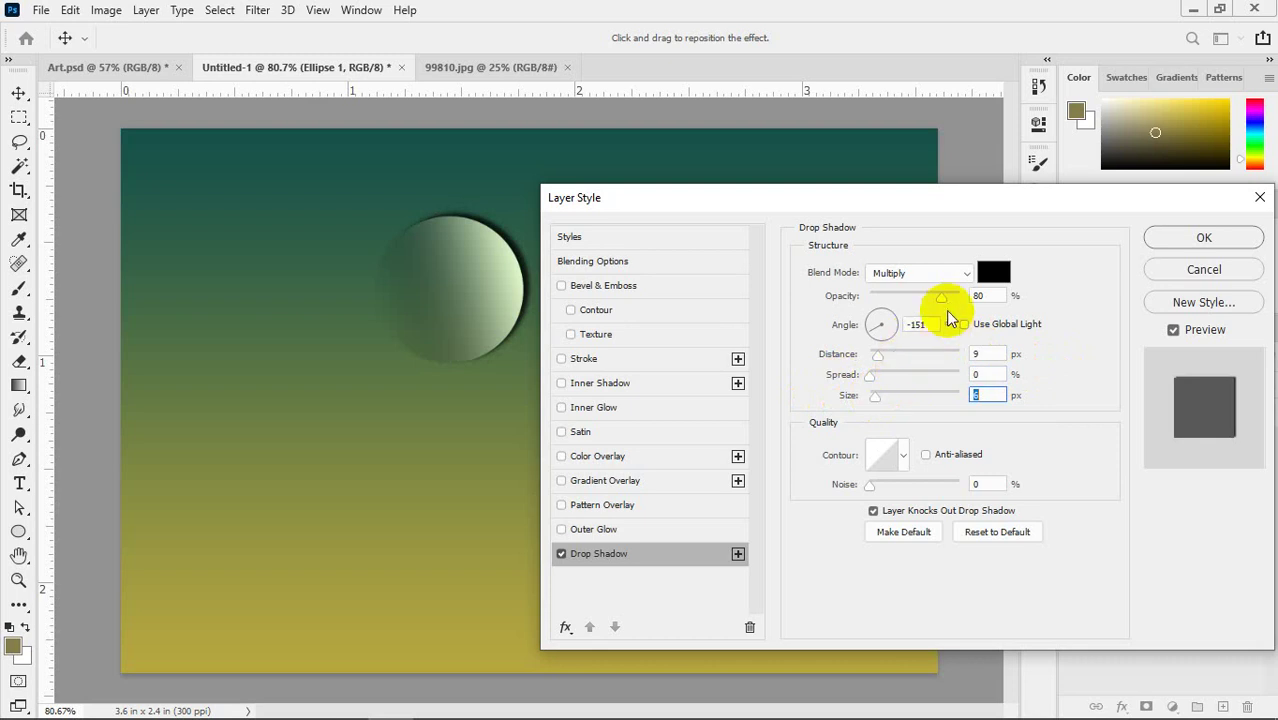
- Lower shadow opacity to 45%, nudge the distance, set a -151° angle, and apply
left_click_drag(930, 298, 912, 303)
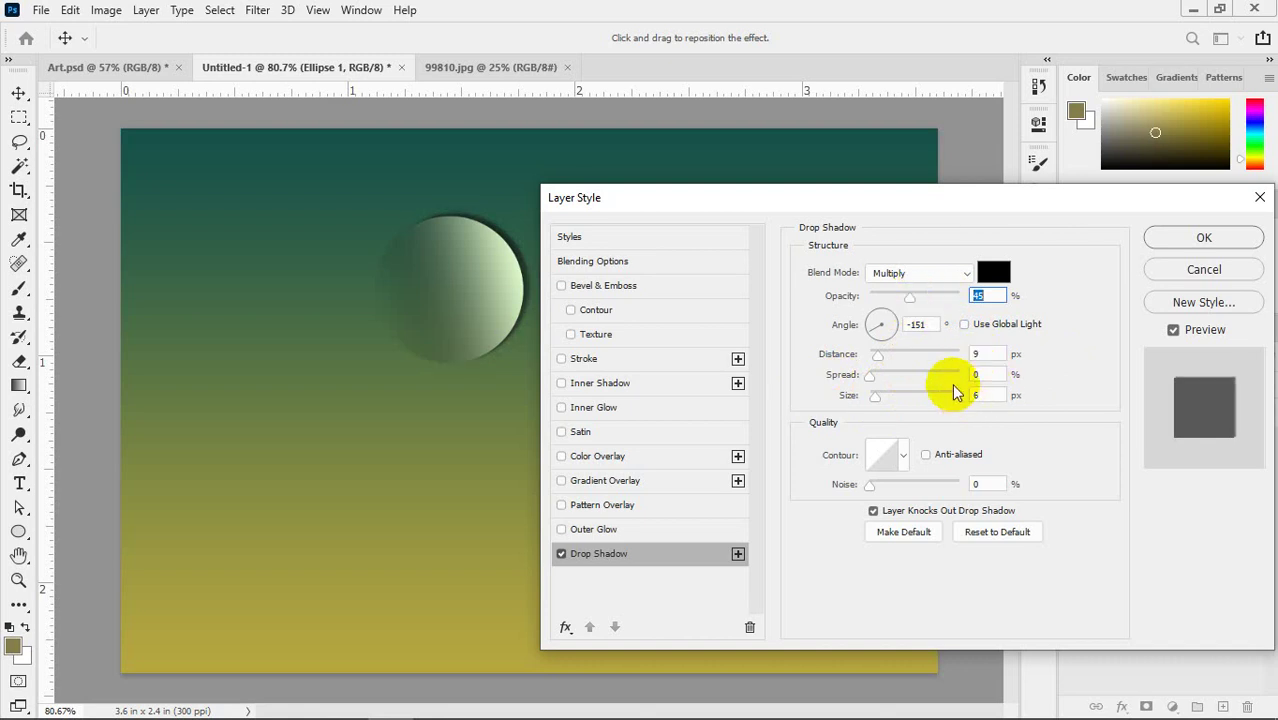
left_click(984, 353)
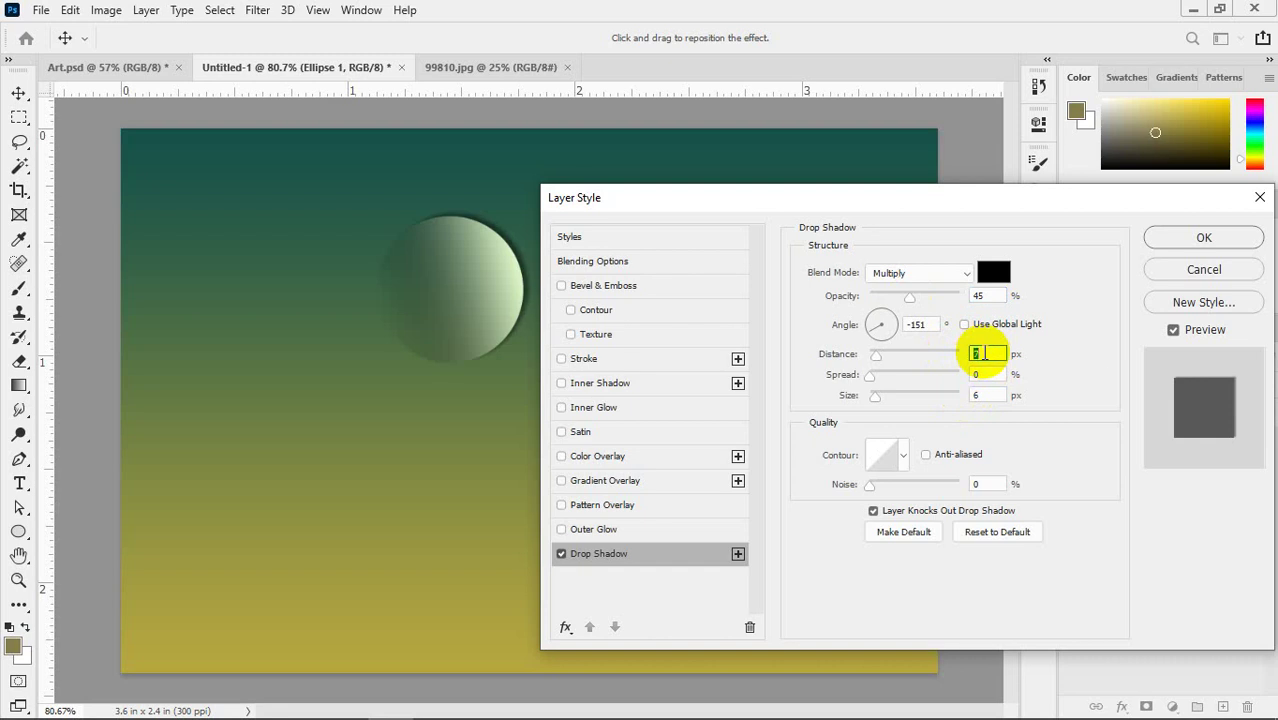
key("Down")
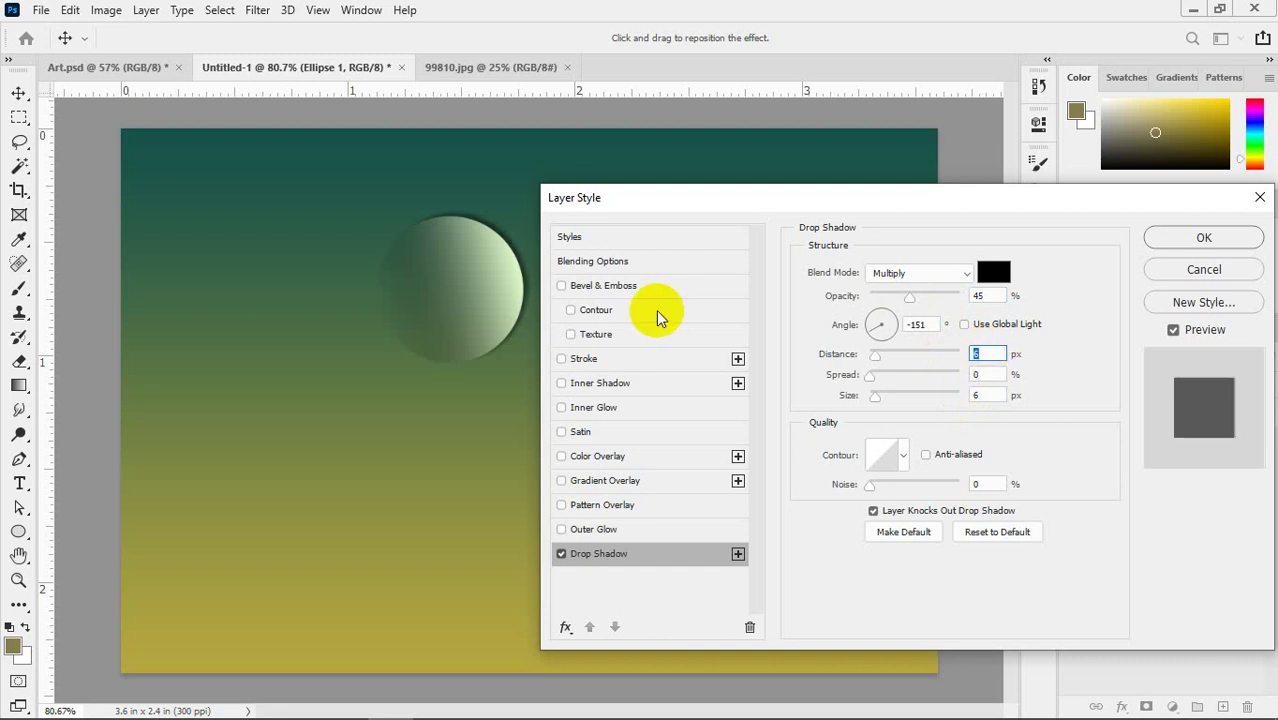
left_click_drag(462, 276, 512, 338)
mouse_move(400, 338)
left_mouse_down()
mouse_move(380, 314)
mouse_move(365, 317)
mouse_move(382, 314)
mouse_move(385, 330)
left_mouse_up()
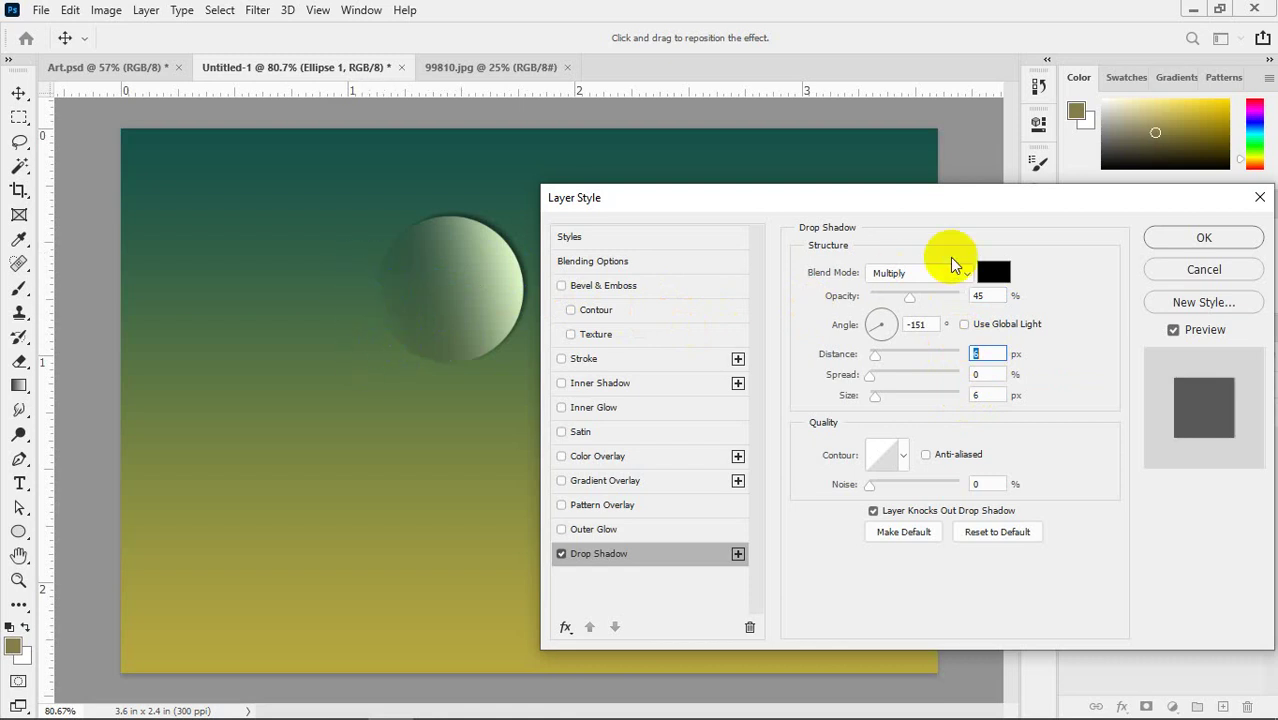
left_click(1204, 238)
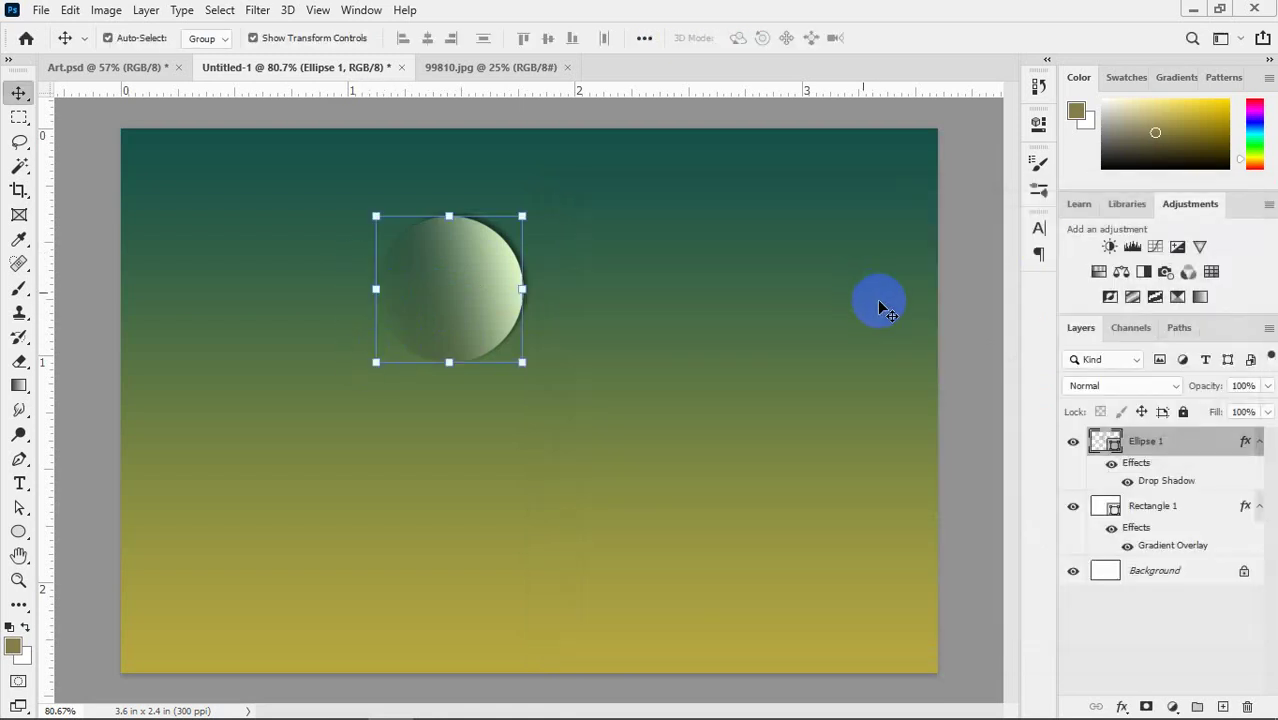
left_click(948, 312)
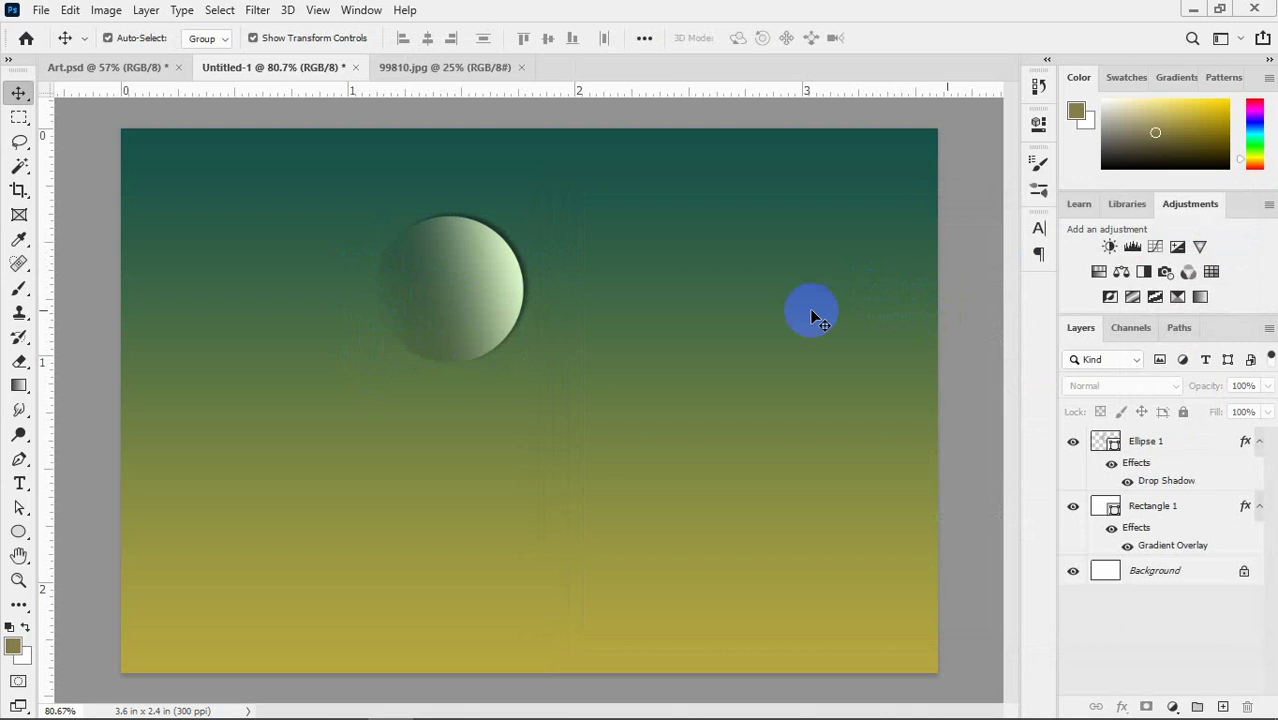
key("alt+Tab")
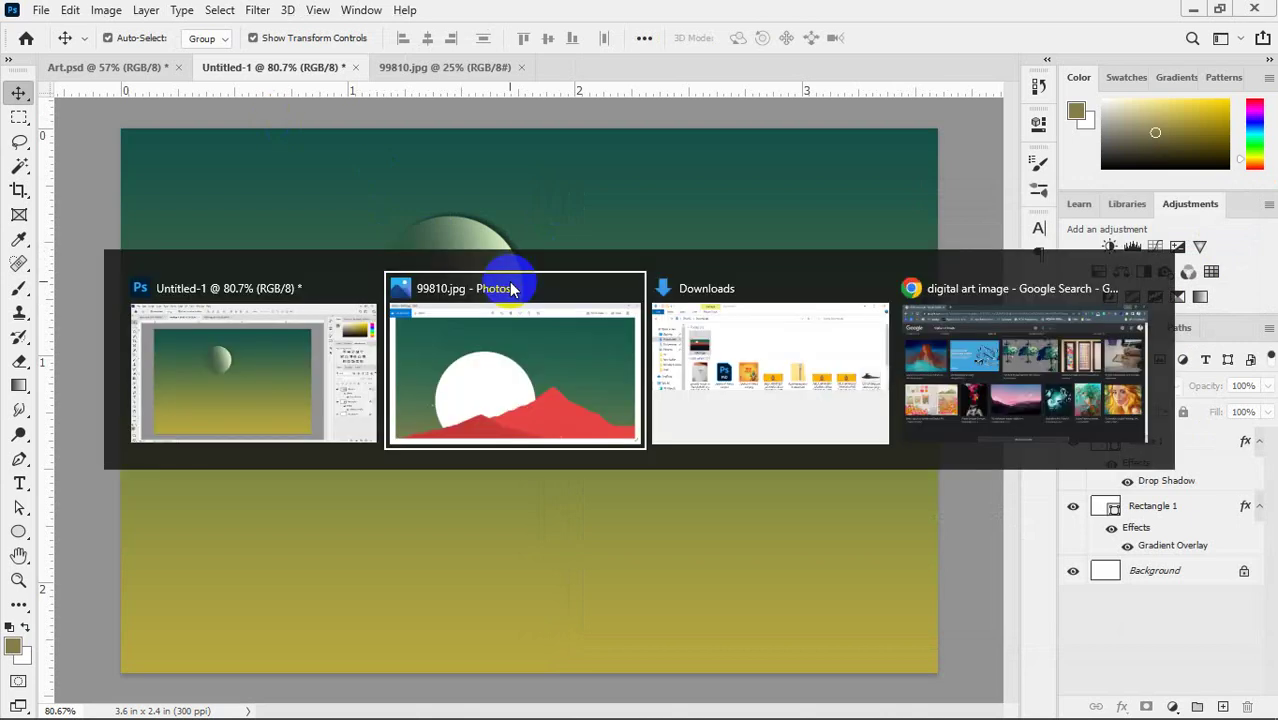
key("alt+shift+Tab")
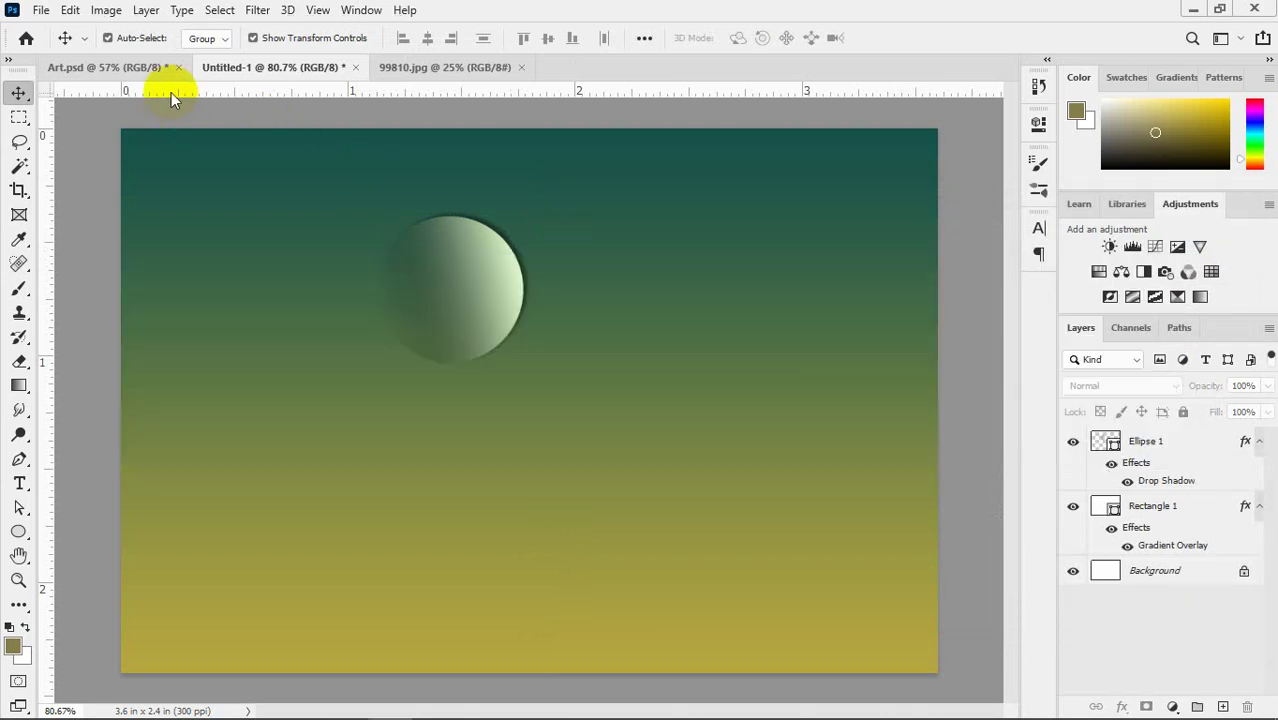
left_click(122, 66)
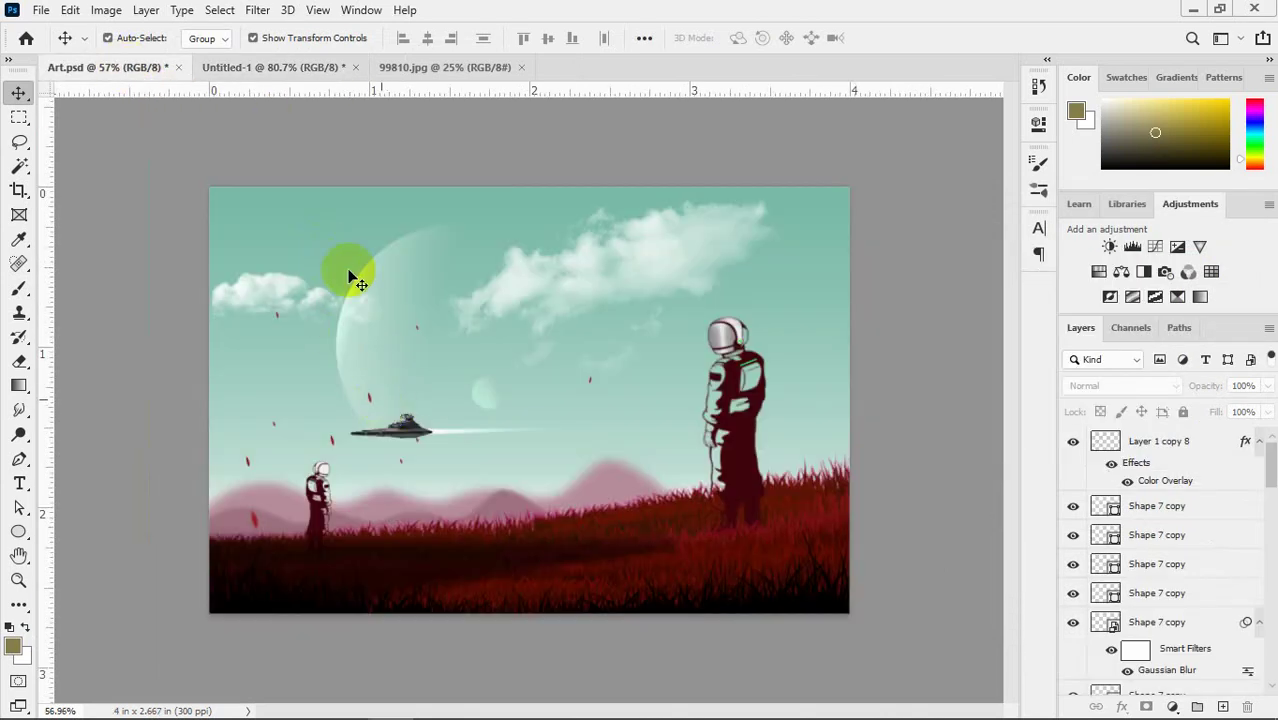
left_click(294, 66)
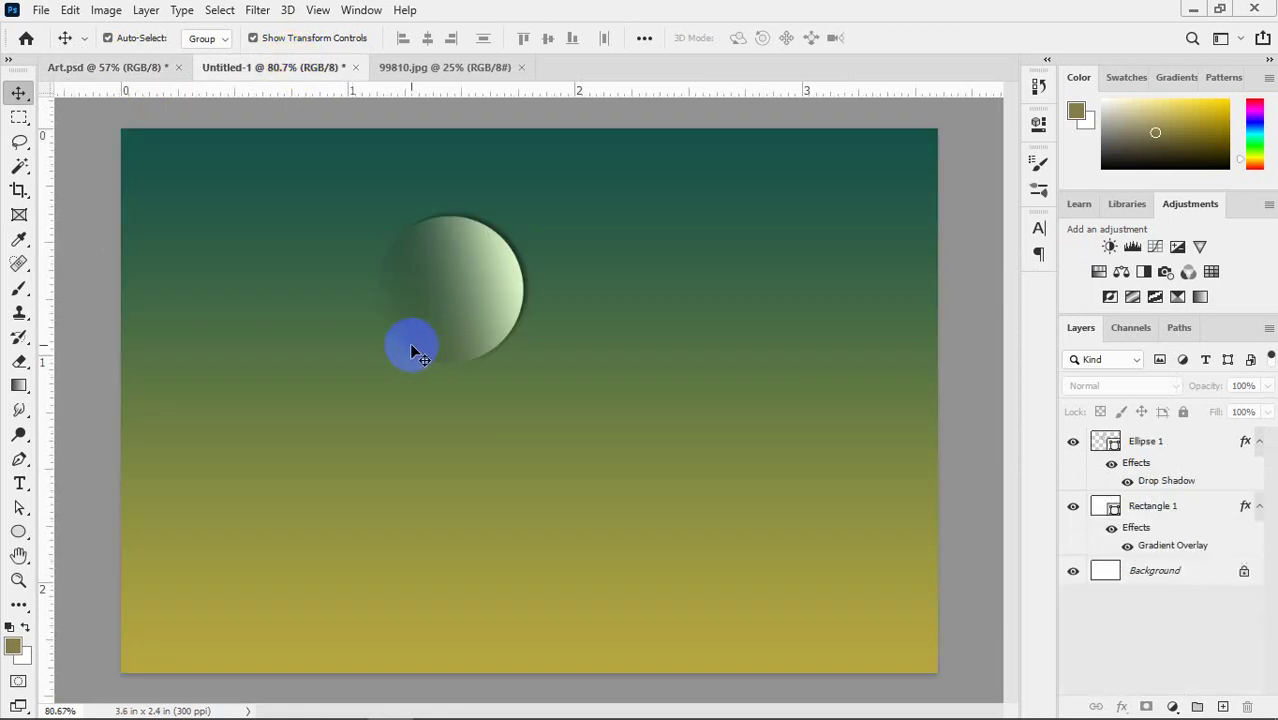
left_click(824, 302)
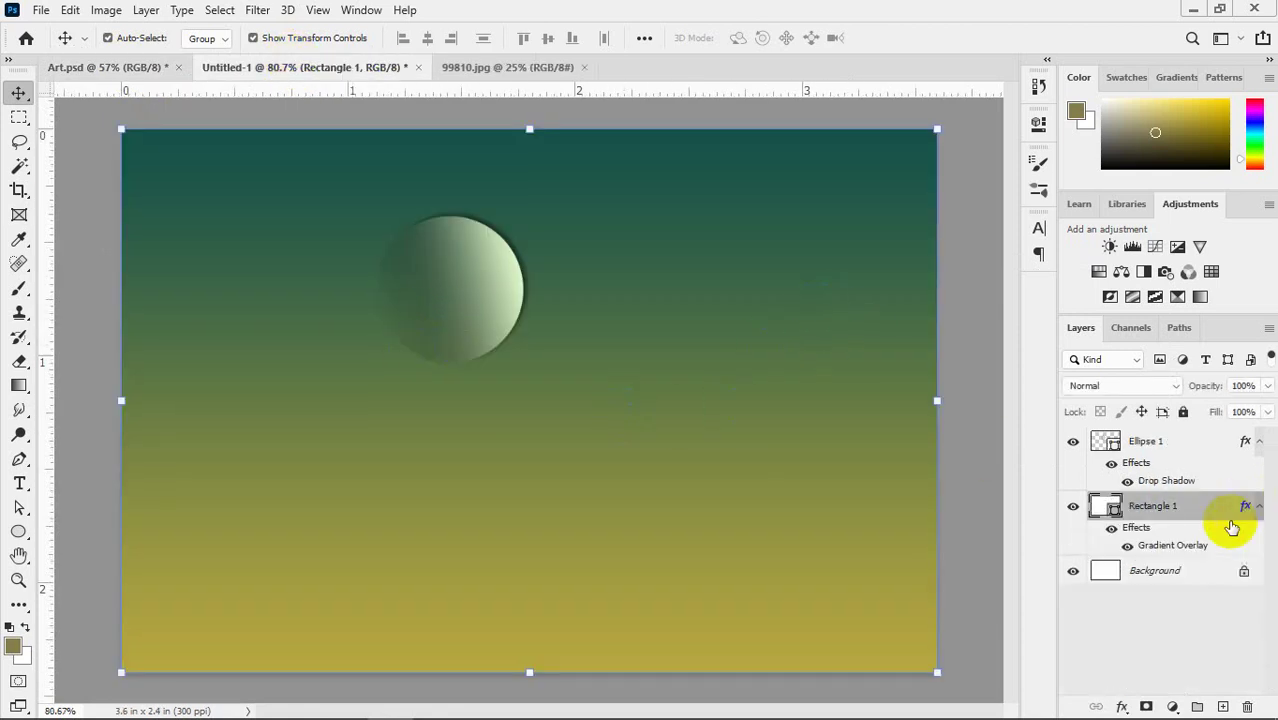
- In Rectangle 1's Gradient Overlay editor, drag the teal-to-olive midpoint to 57%
double_click(1176, 546)
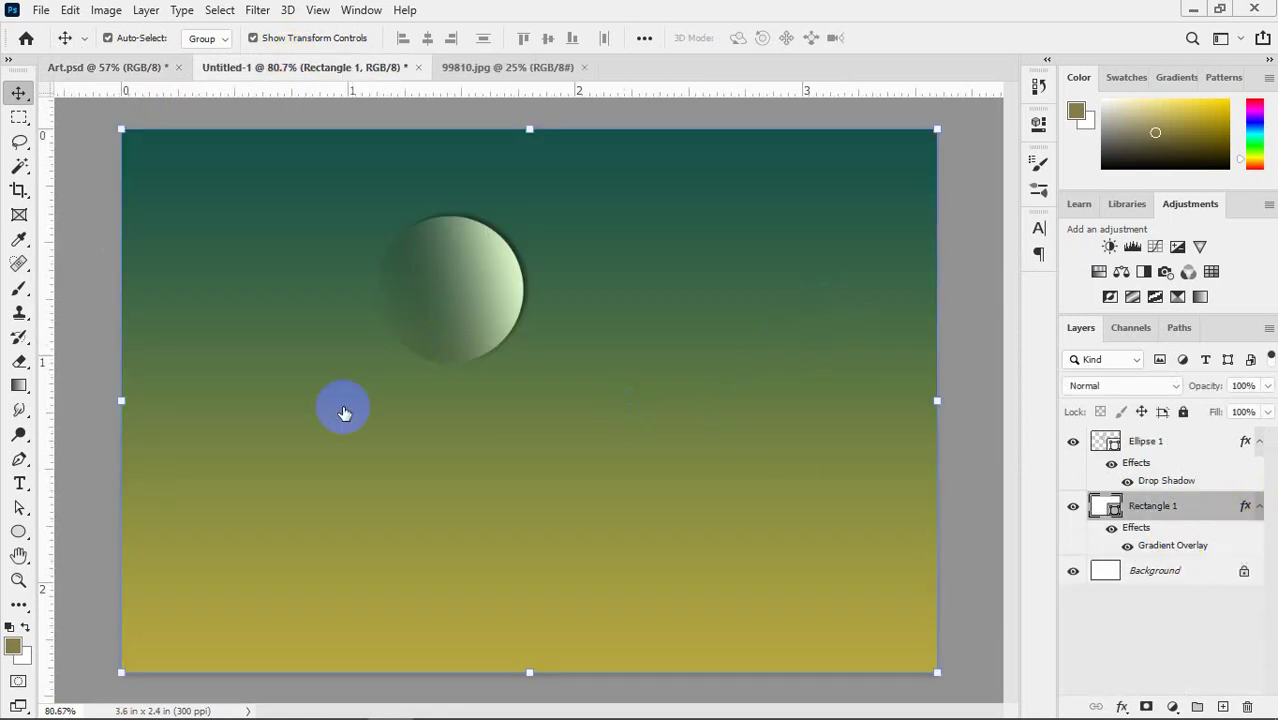
left_click(932, 320)
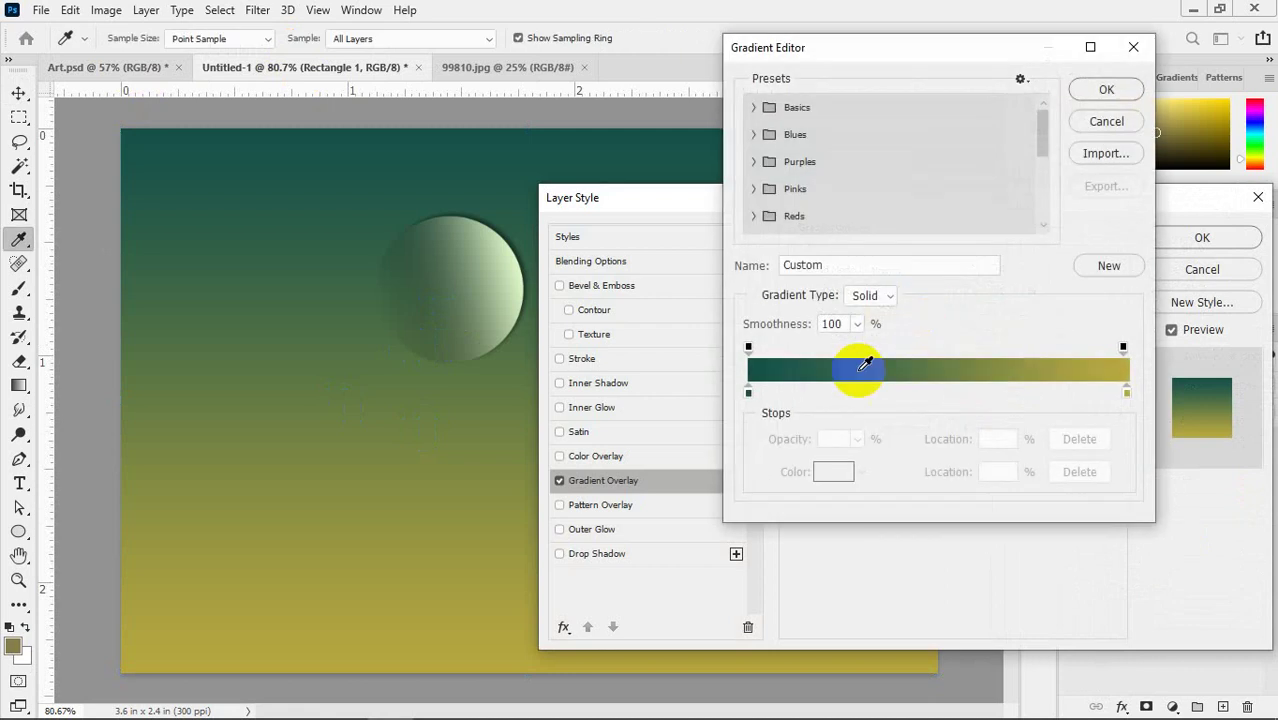
left_click(748, 390)
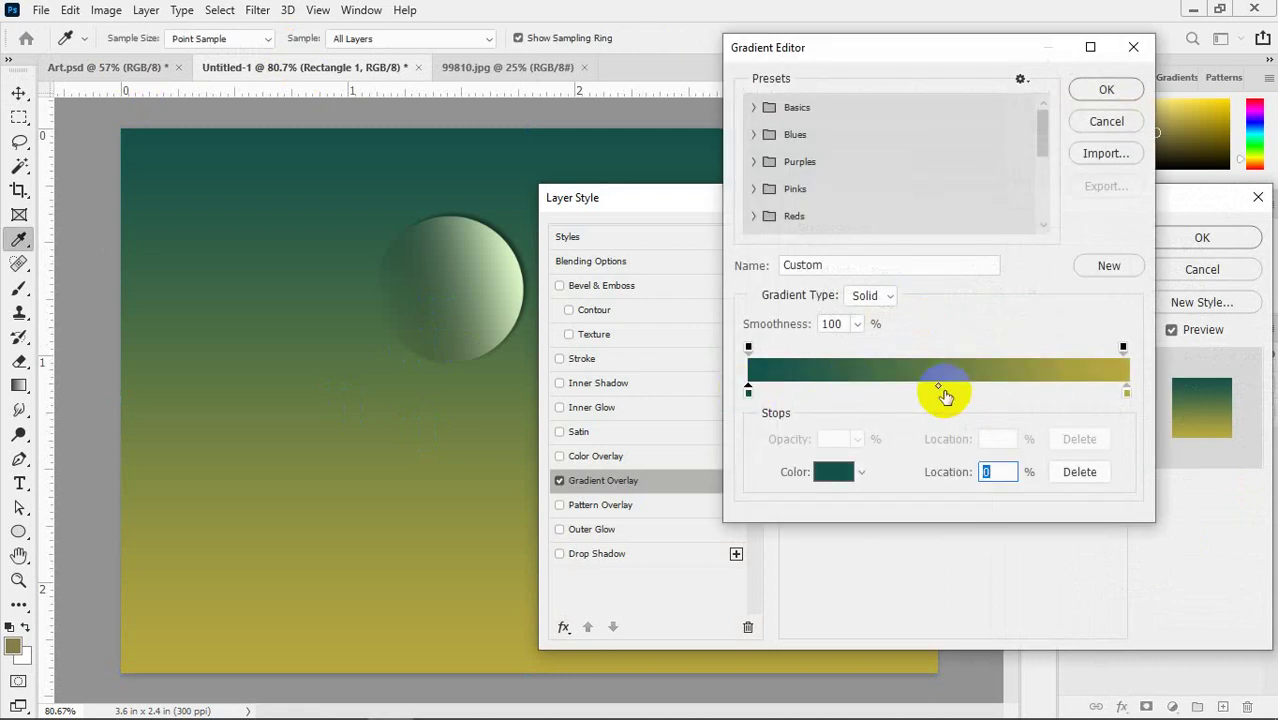
left_click_drag(941, 394, 866, 428)
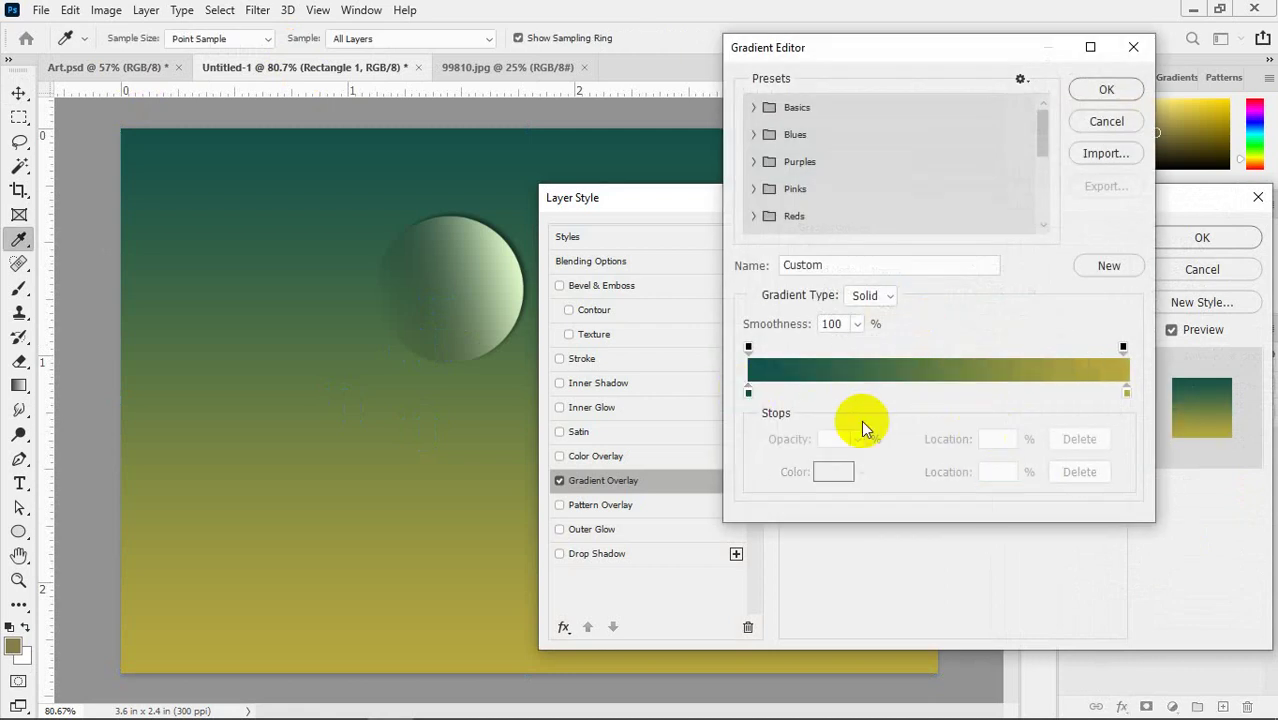
left_click(748, 392)
left_click_drag(940, 392, 970, 392)
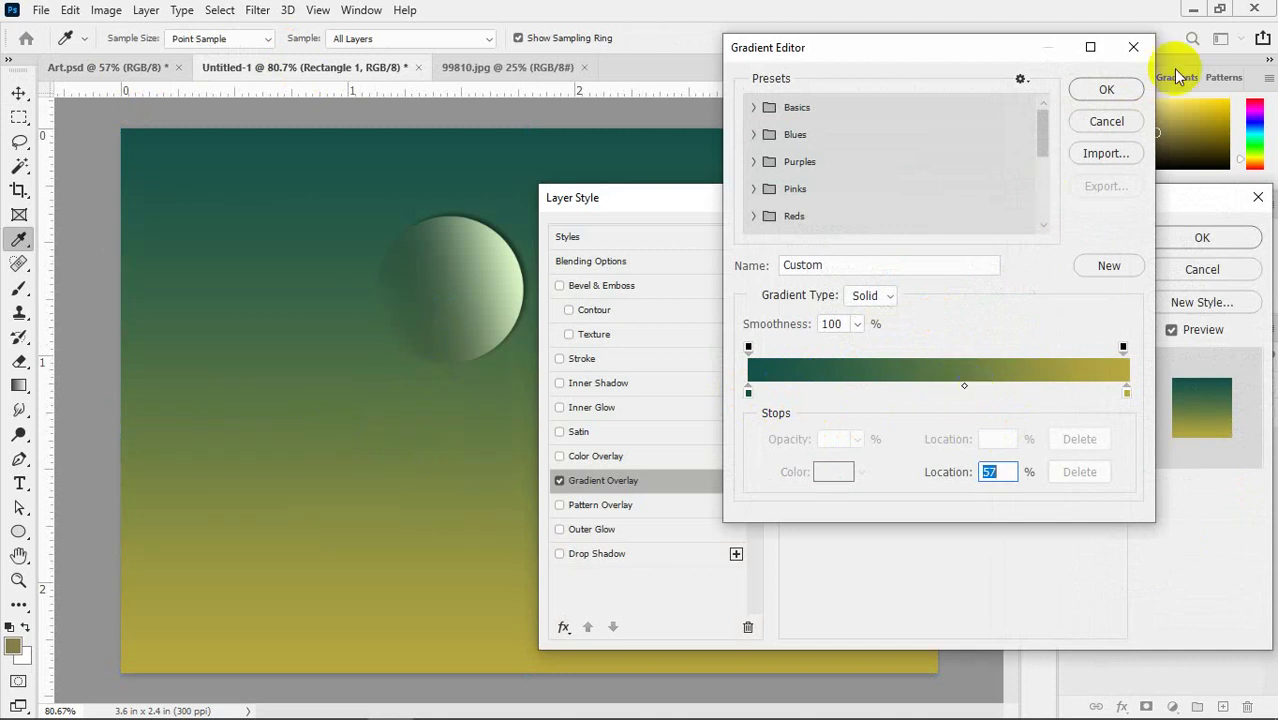
- Accept the gradient and overlay changes, then switch to the Art.psd document
left_click(1104, 92)
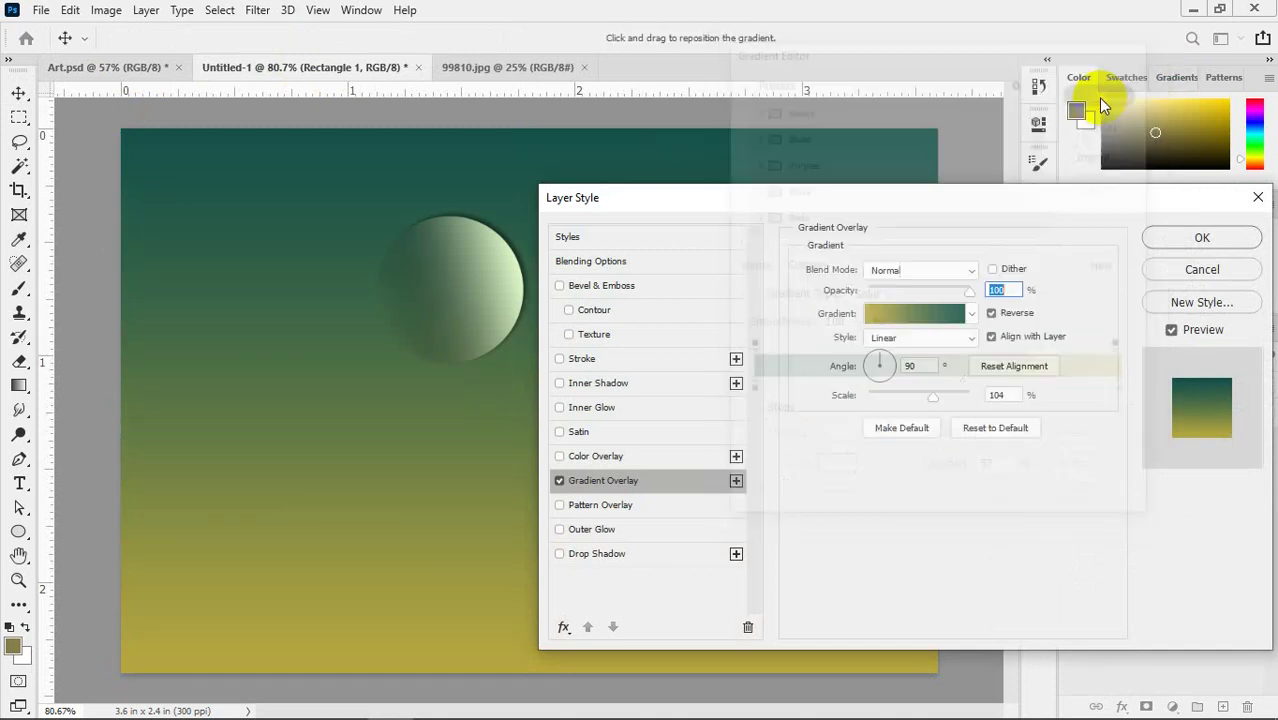
left_click(1160, 238)
left_click(137, 66)
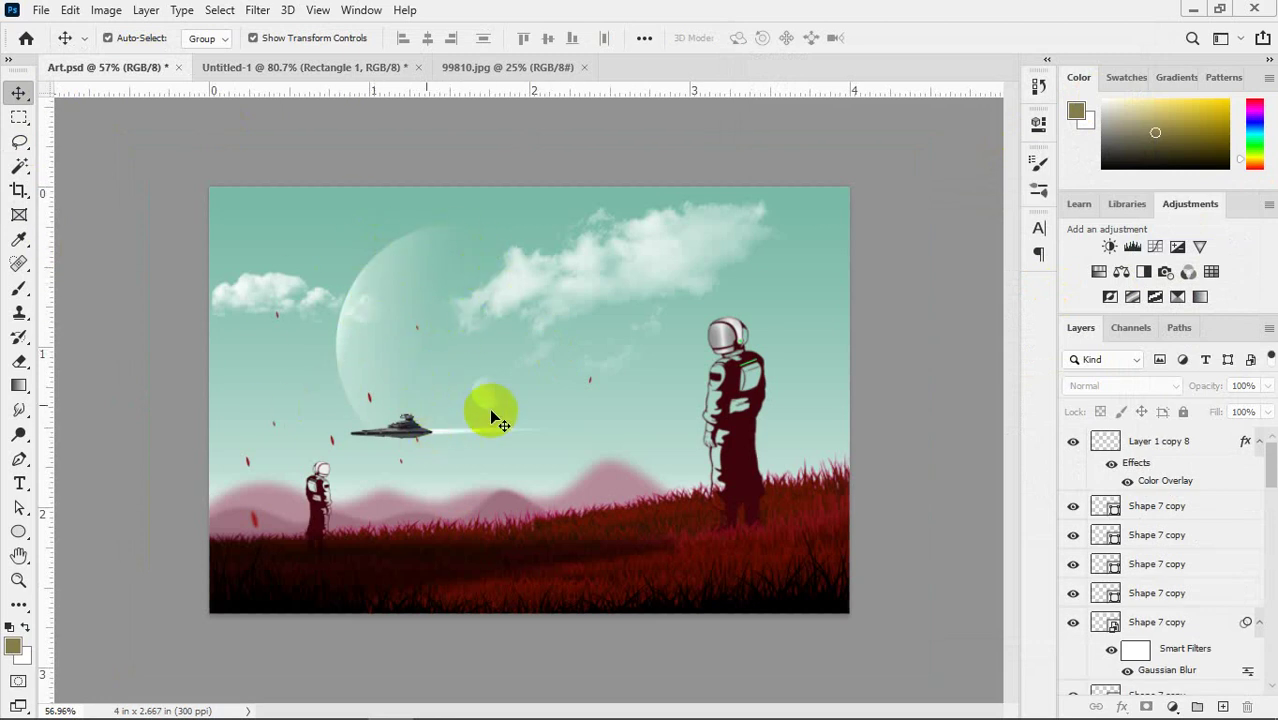
- Inspect the large moon and small planet layers in Art.psd, then select the moon in Untitled-1
left_click(395, 295)
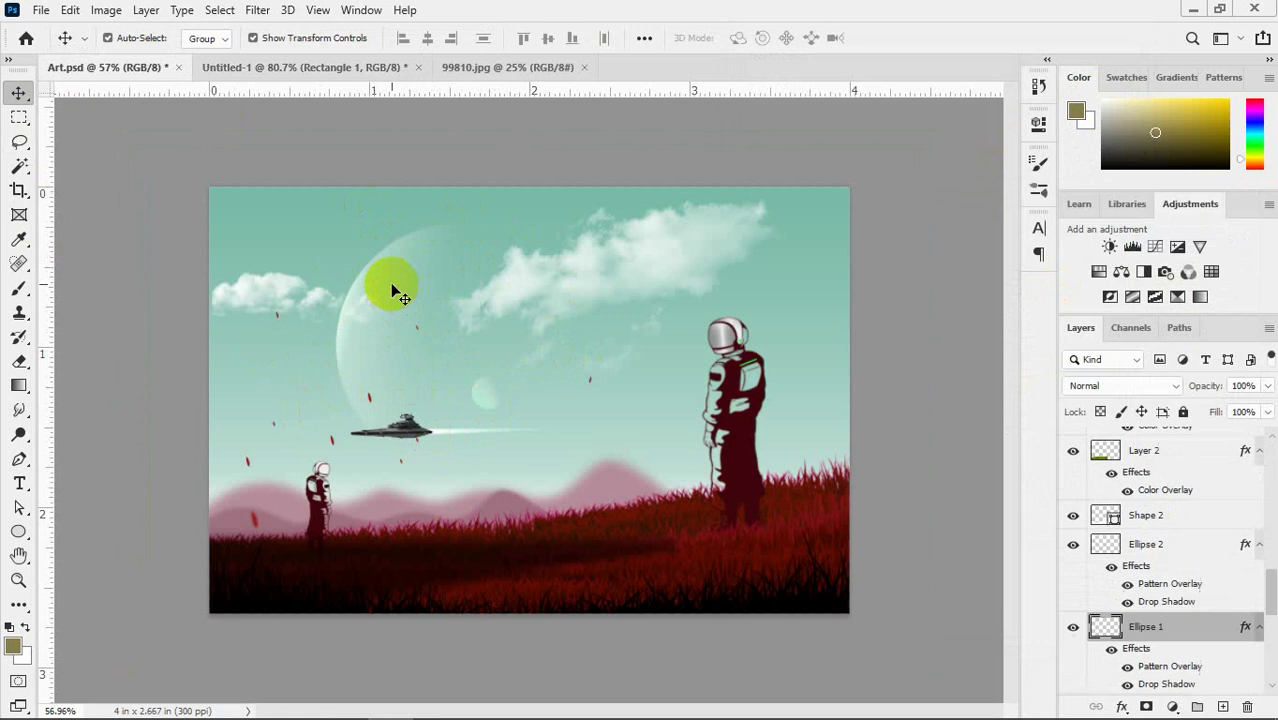
scroll(1230, 600, "down", 3)
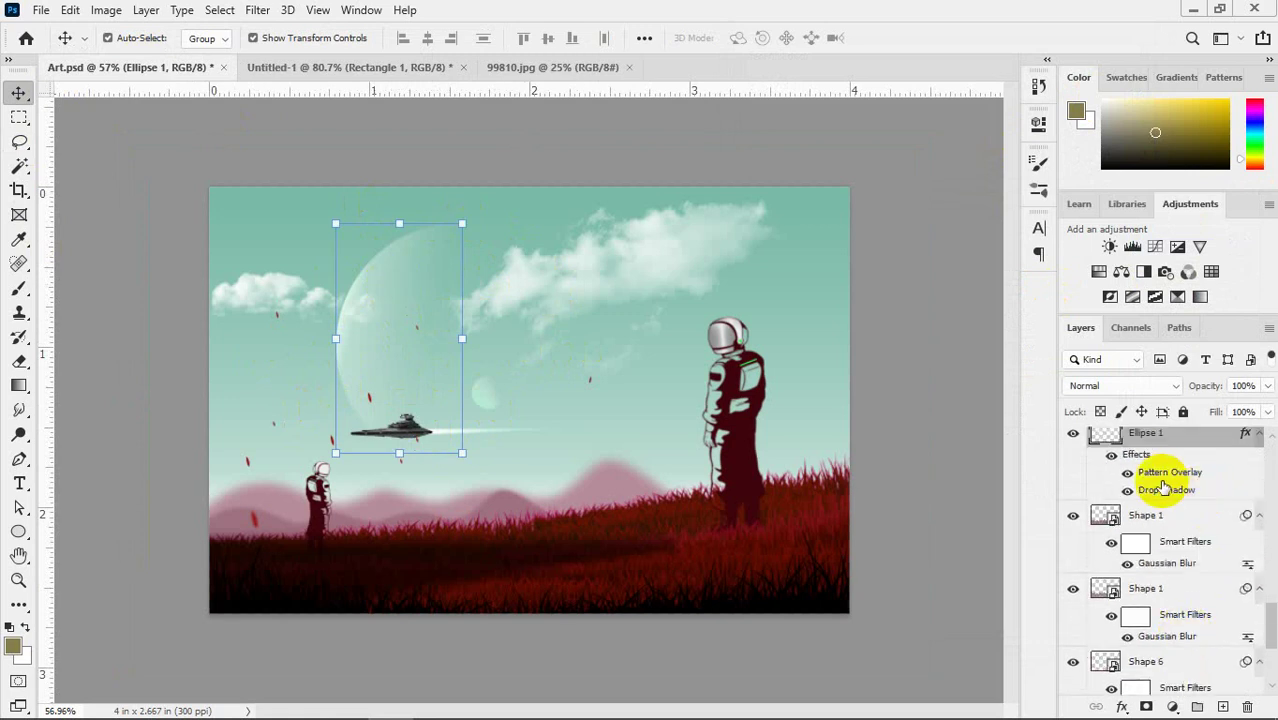
scroll(1140, 499, "up", 1)
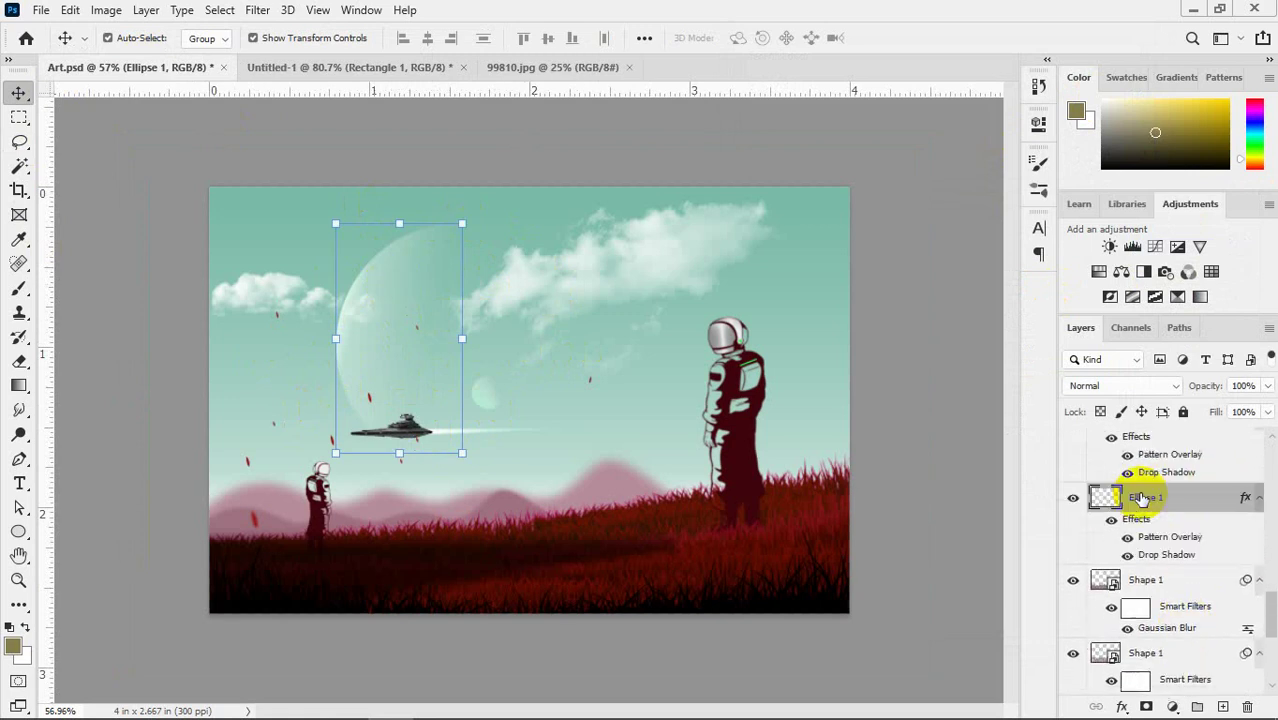
scroll(1105, 550, "down", 2)
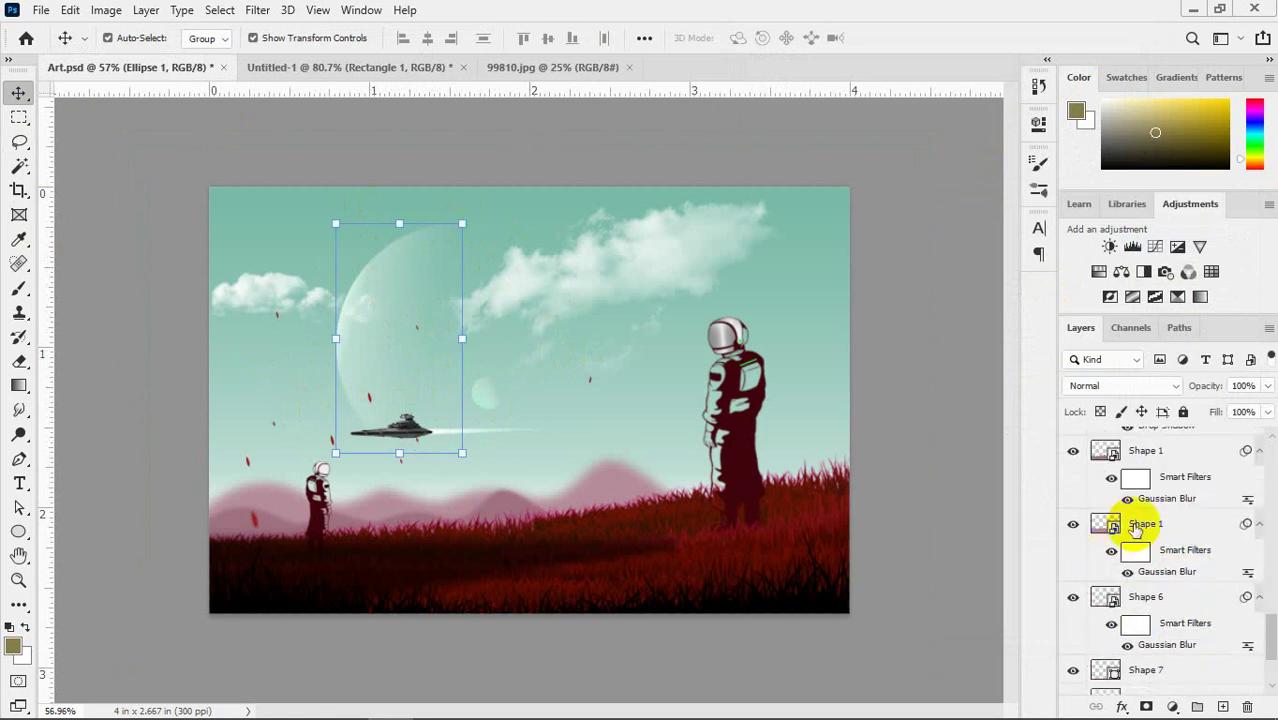
left_click(488, 400)
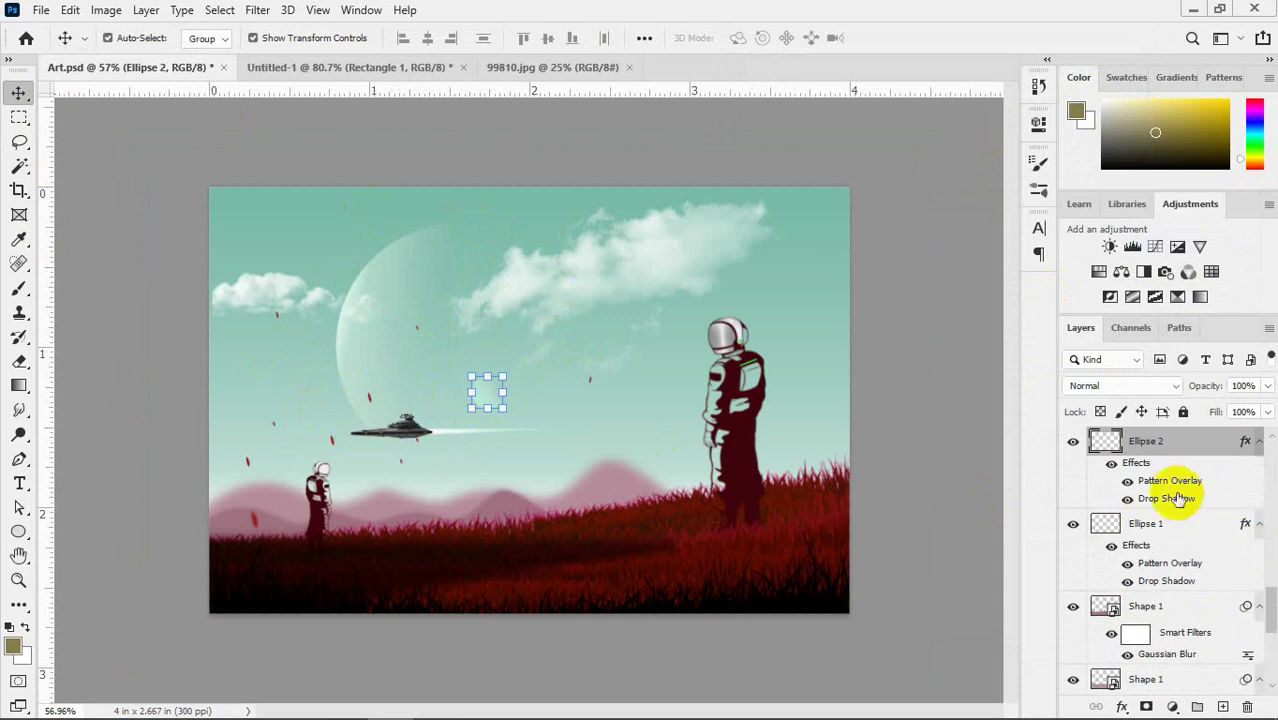
left_click(941, 422)
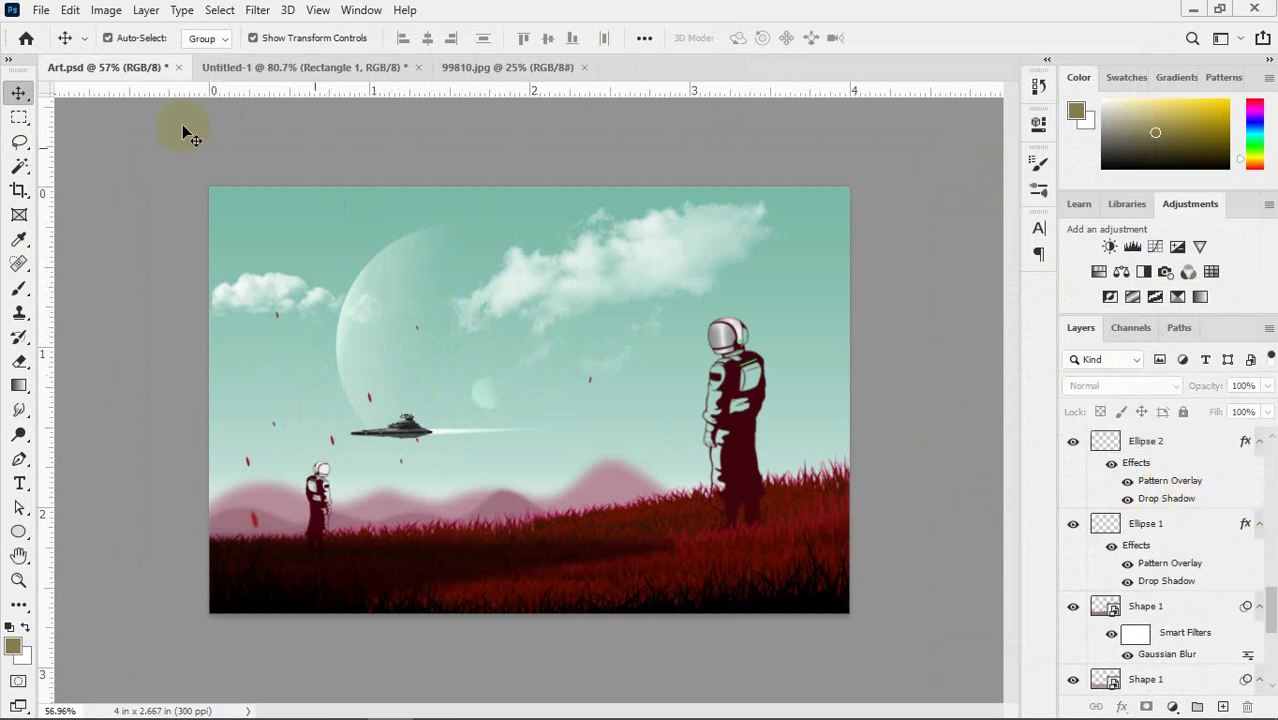
left_click(268, 70)
left_click(490, 277)
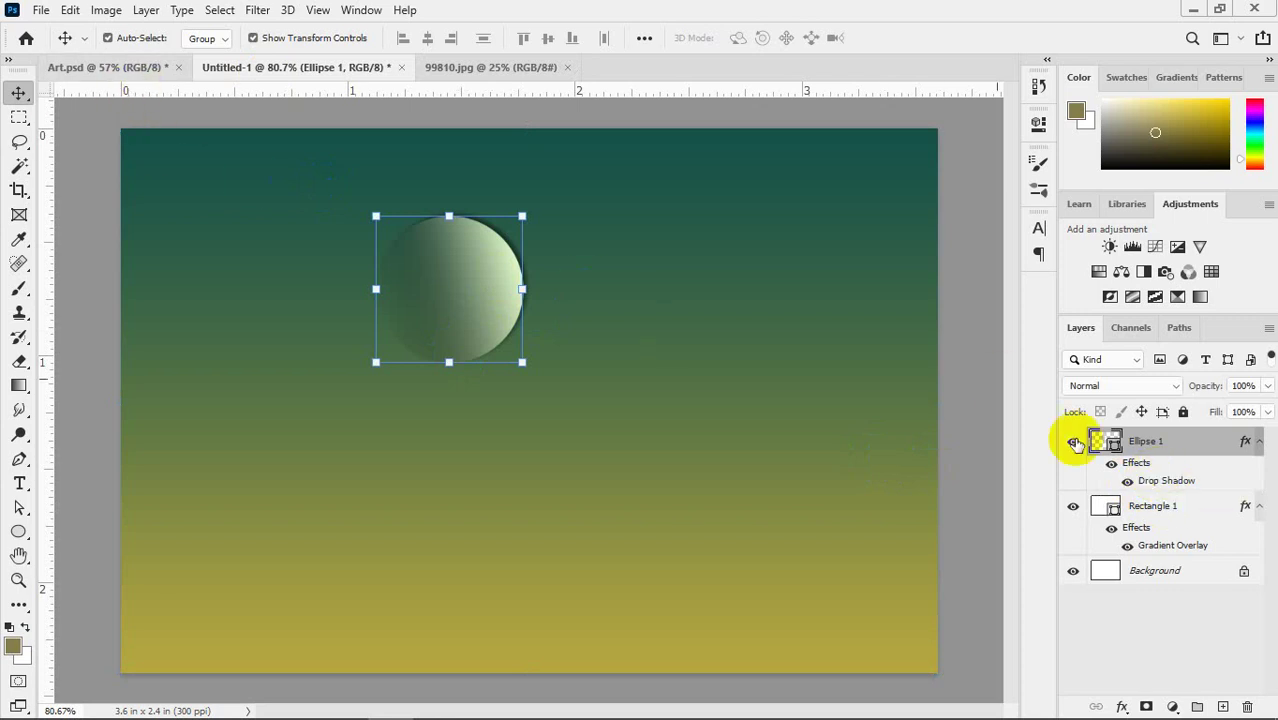
- In the moon's gradient fill, slide the left opacity stop's fade midpoint further right
left_click_drag(940, 266, 402, 336)
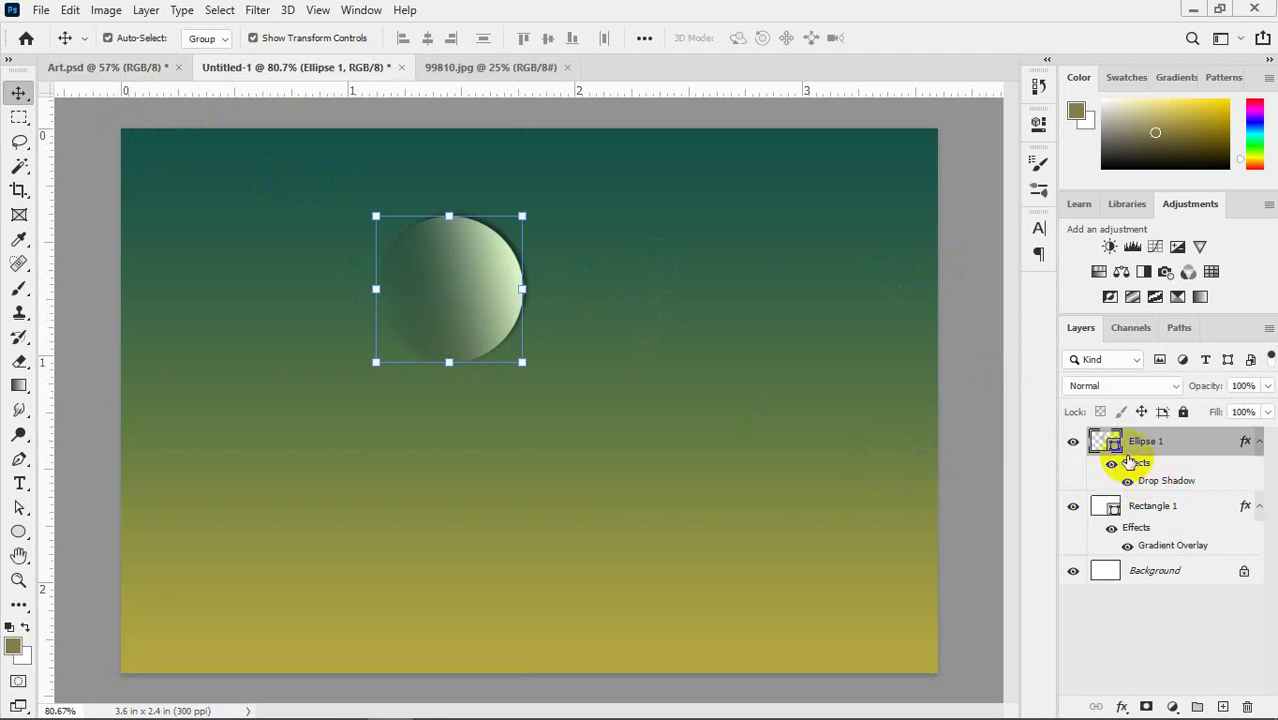
left_click(1038, 123)
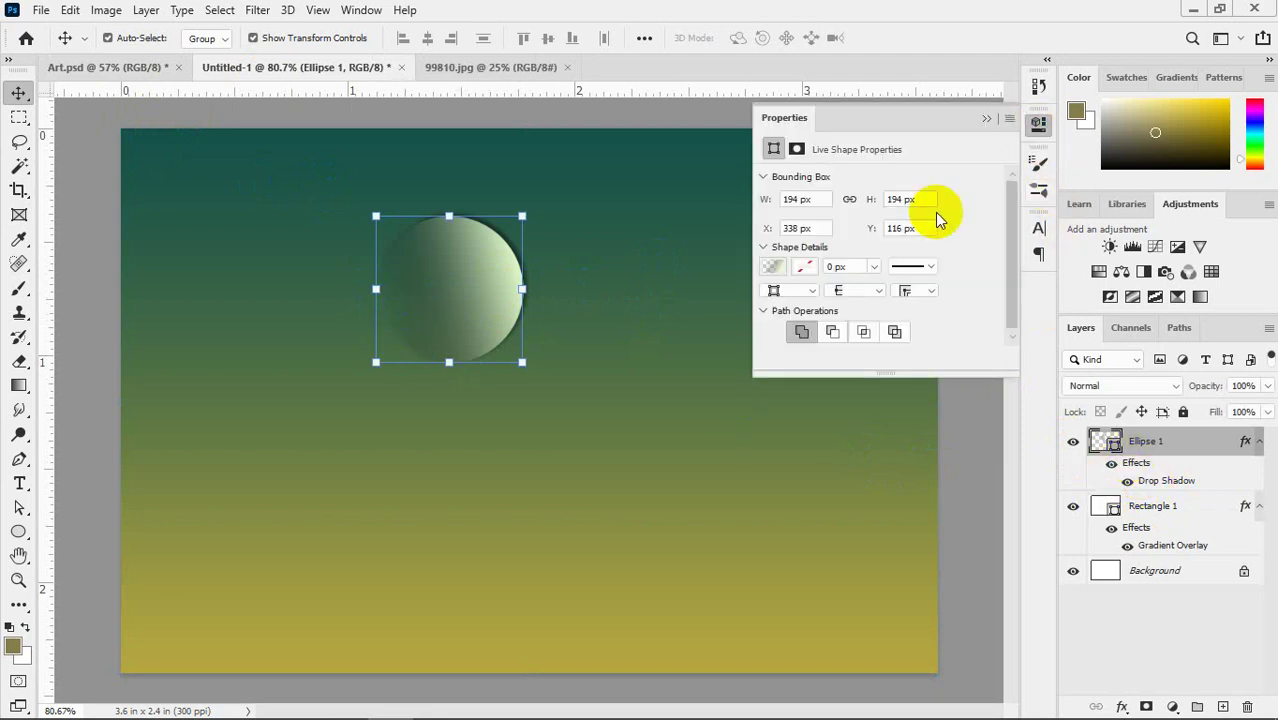
left_click(775, 267)
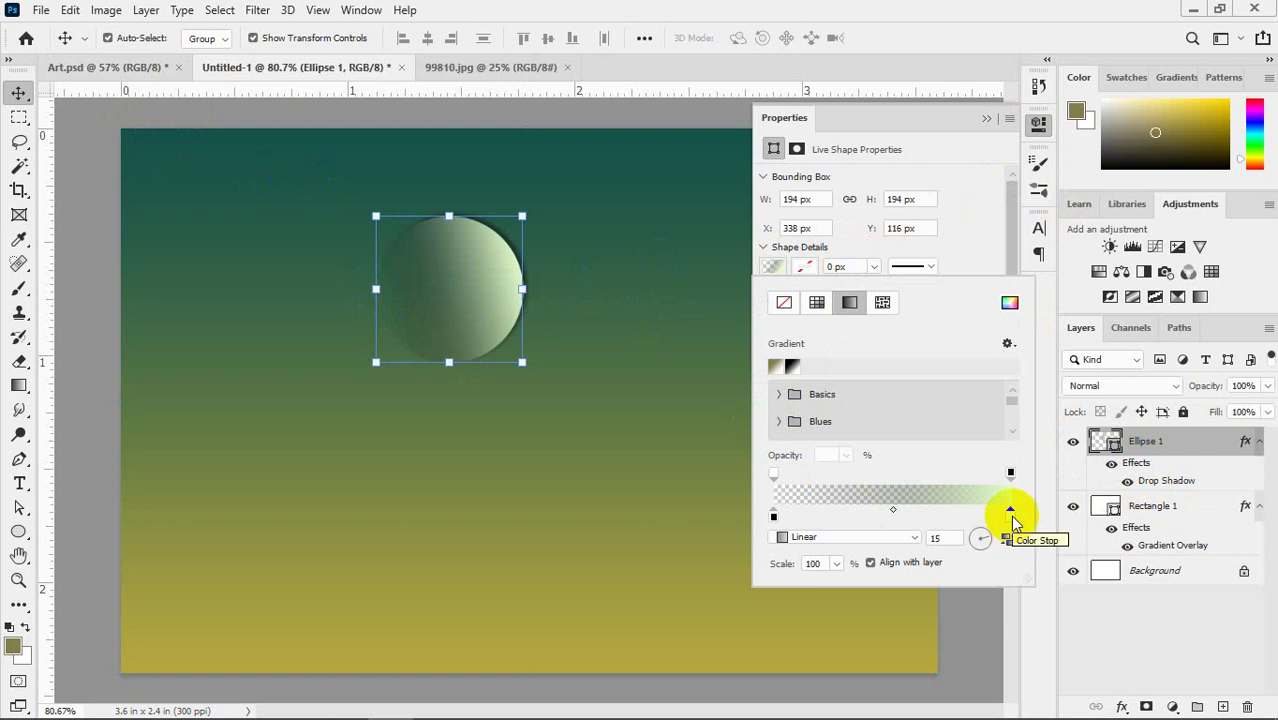
left_click(776, 516)
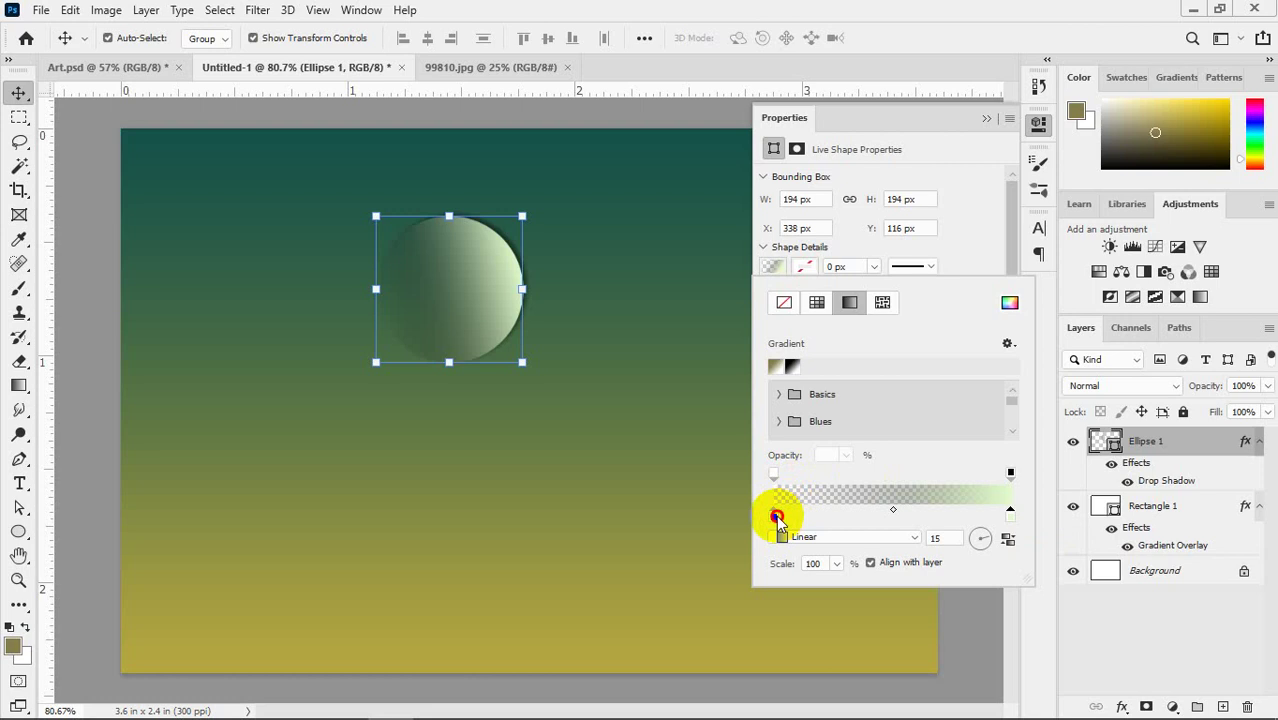
left_click(776, 476)
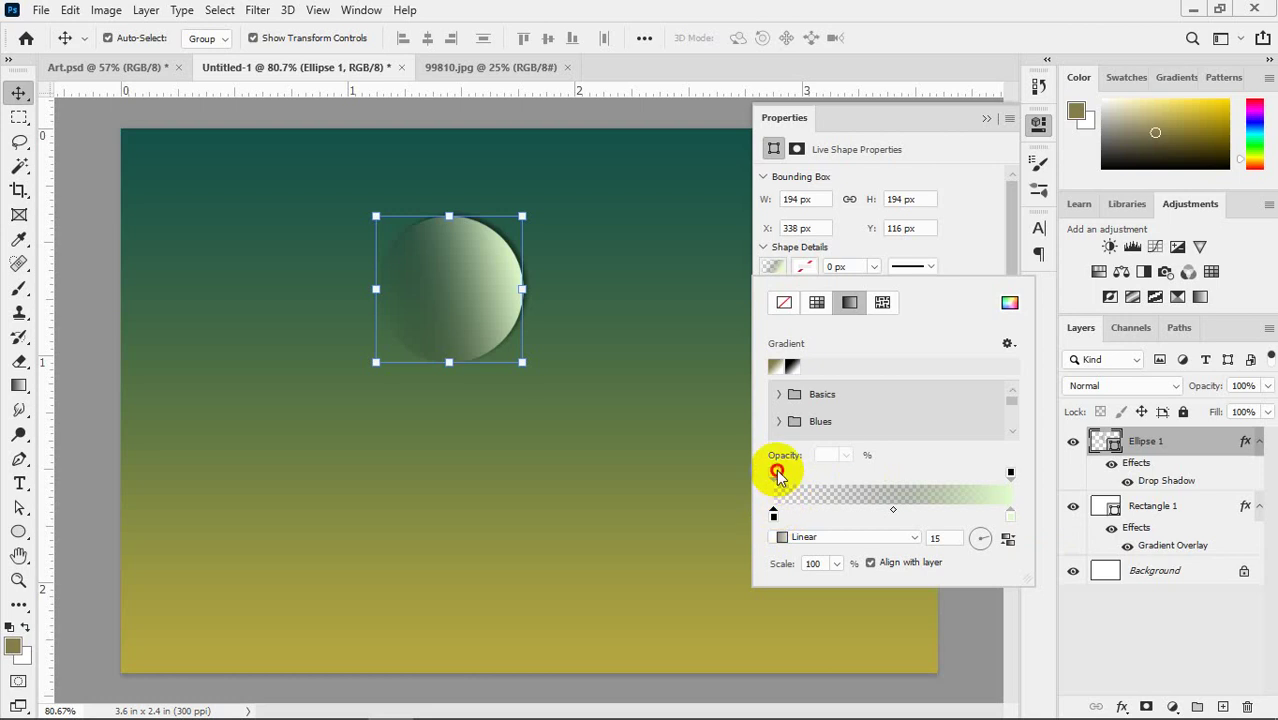
left_click(777, 474)
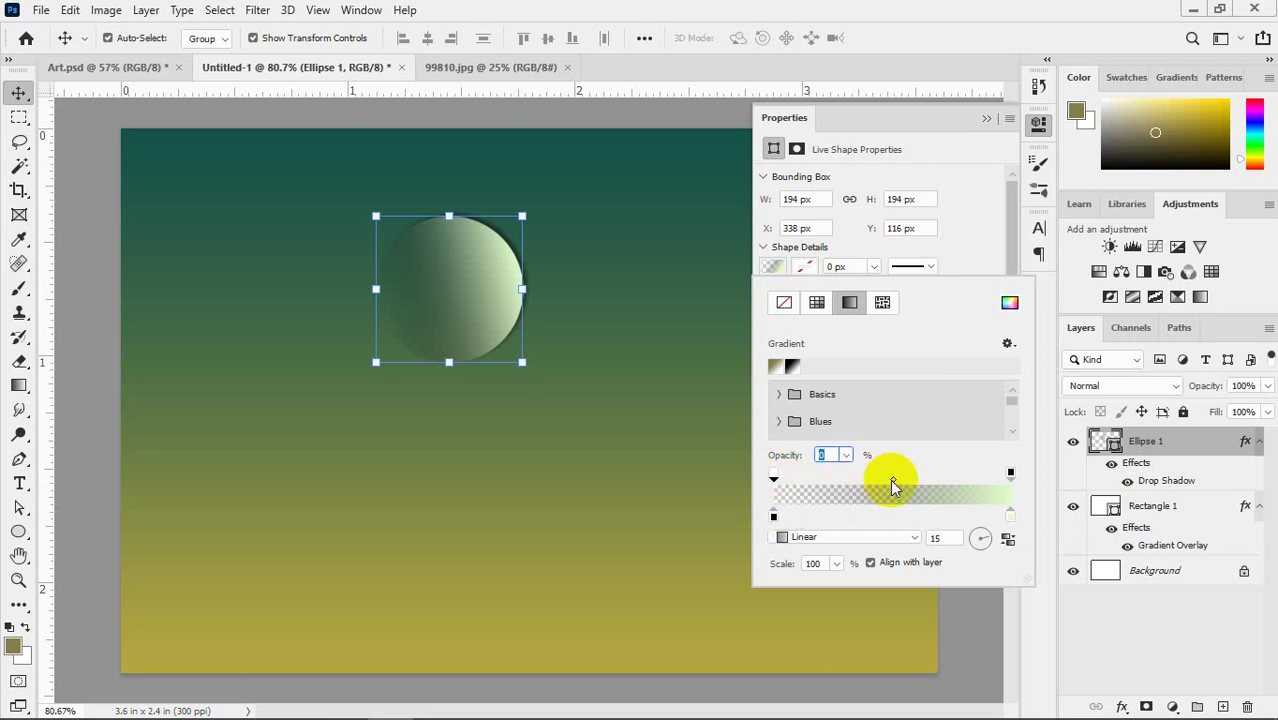
left_click_drag(892, 480, 862, 481)
mouse_move(862, 482)
left_mouse_down()
mouse_move(921, 480)
mouse_move(920, 413)
left_mouse_up()
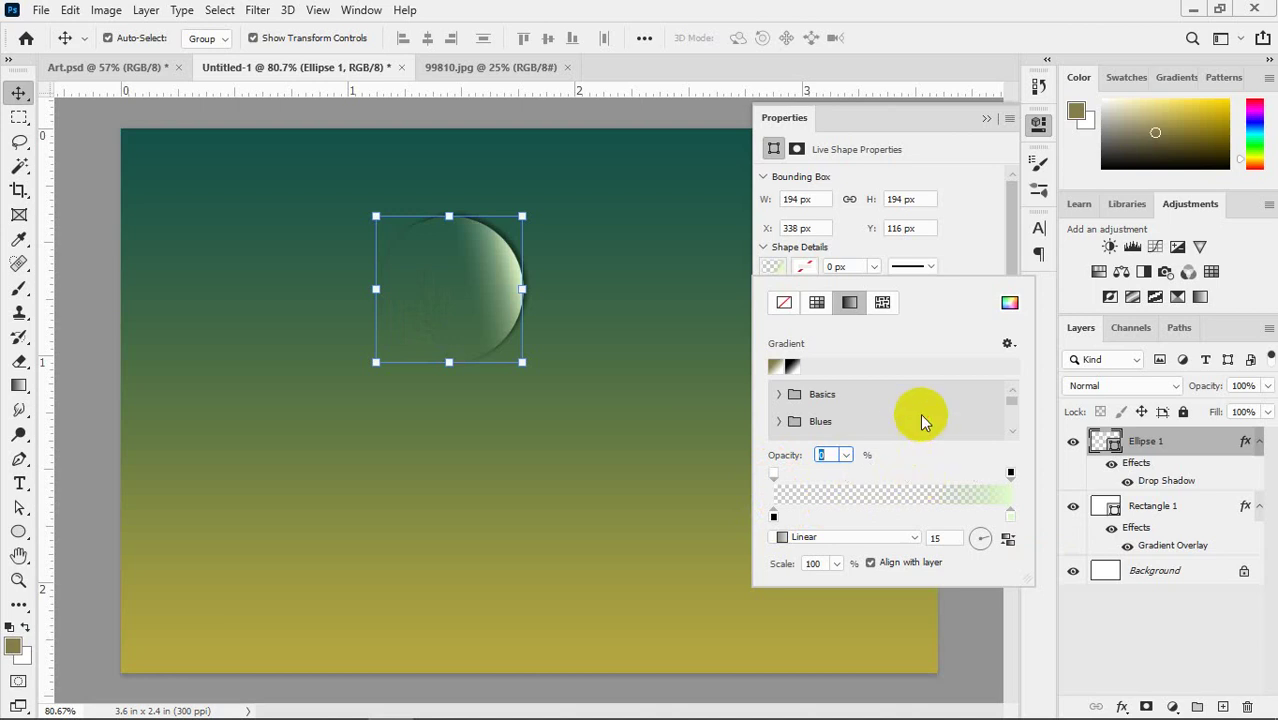
left_click(774, 474)
left_click_drag(917, 478, 943, 478)
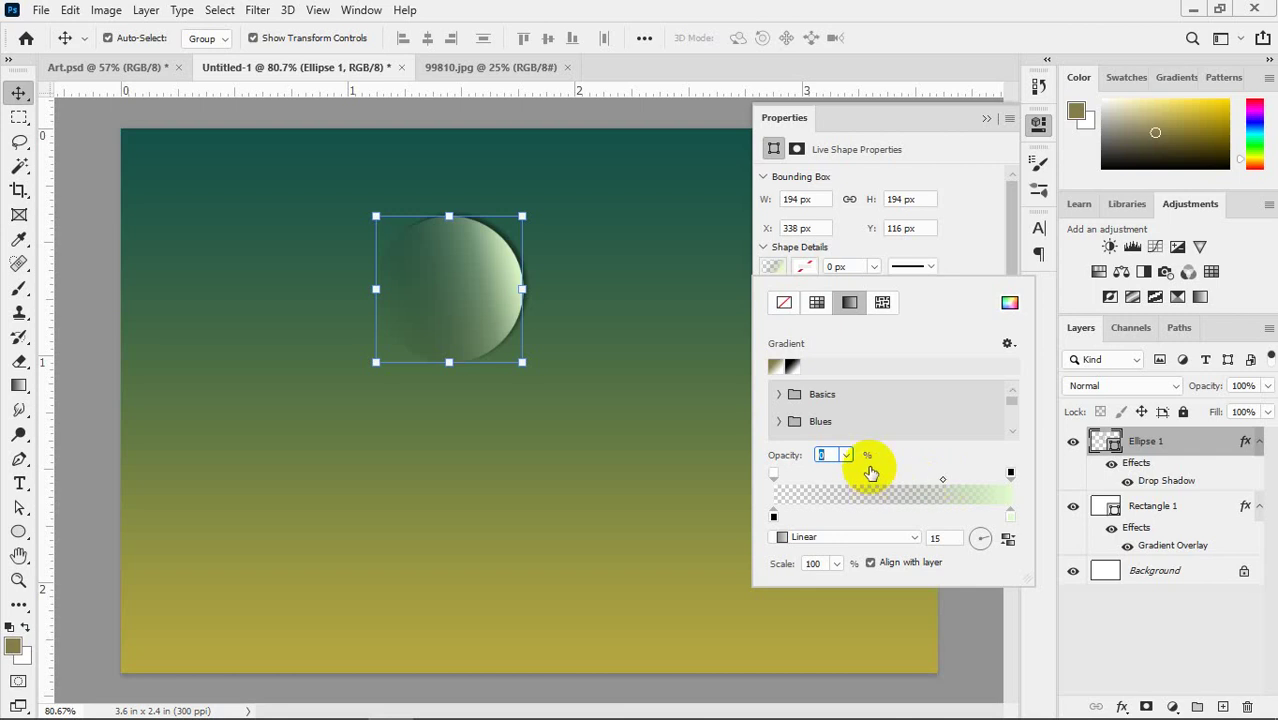
- Slide the left colour stop rightward and reposition the right colour stop
left_click(774, 517)
left_click(773, 518)
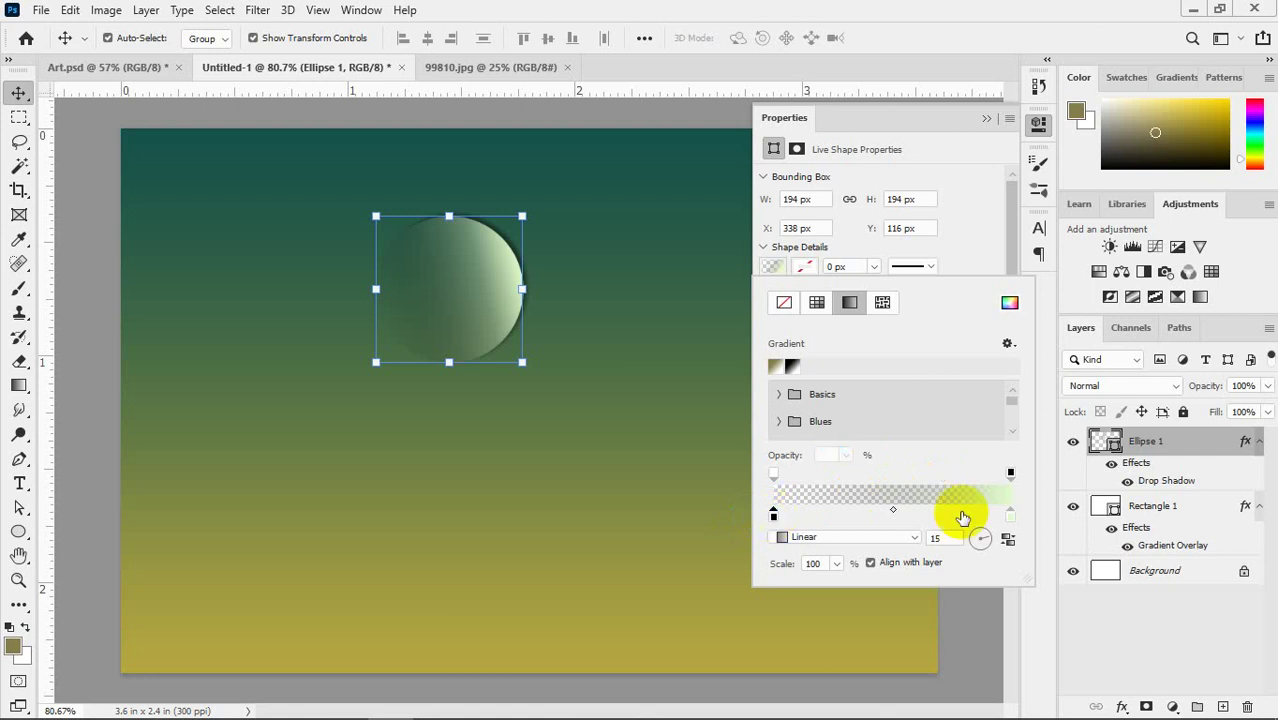
mouse_move(895, 513)
left_mouse_down()
mouse_move(917, 513)
mouse_move(903, 513)
left_mouse_up()
left_click(1011, 514)
mouse_move(1016, 522)
left_mouse_down()
mouse_move(1004, 519)
mouse_move(1012, 510)
mouse_move(1011, 546)
mouse_move(1014, 518)
left_mouse_up()
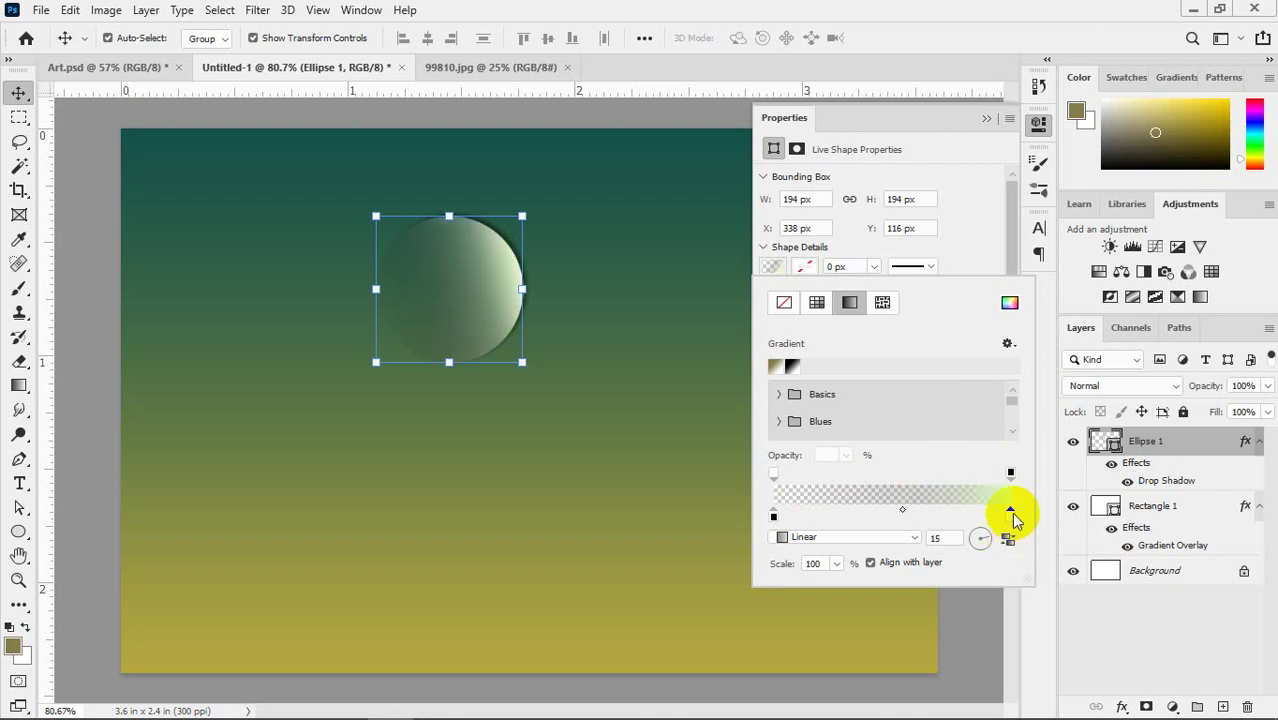
- Set the right colour stop to muted sage green #99b283
double_click(1011, 516)
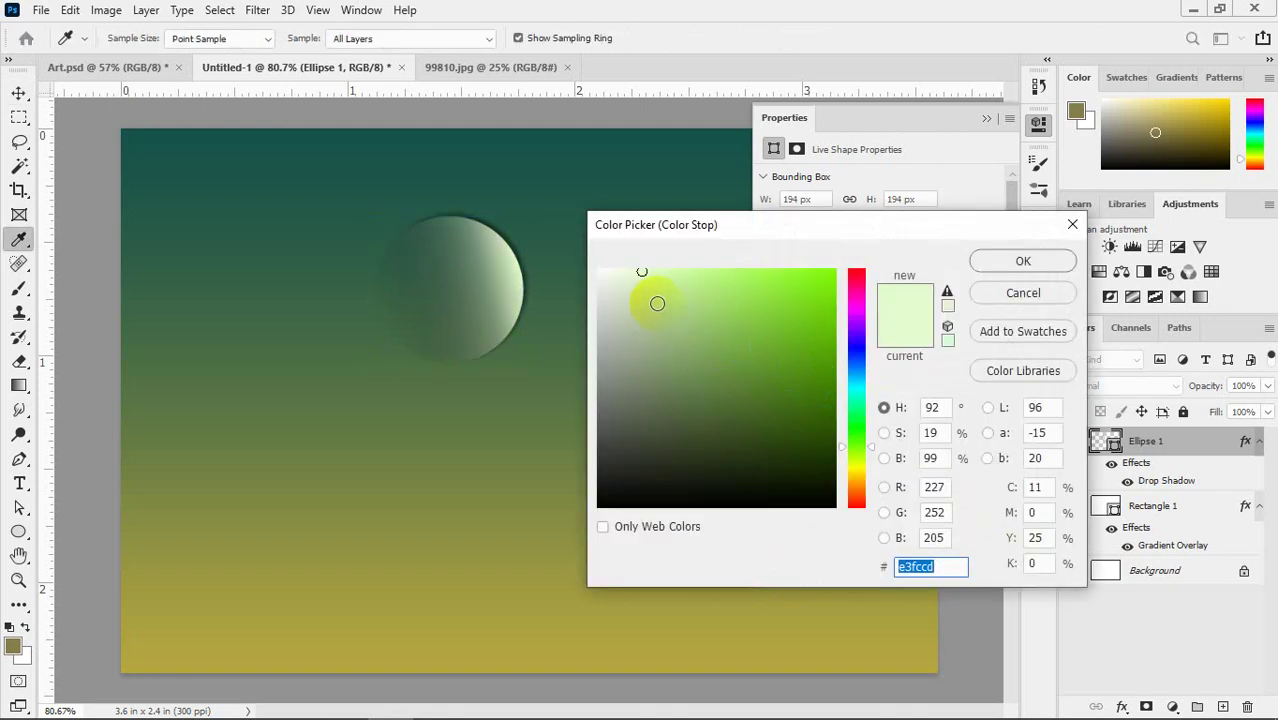
mouse_move(607, 316)
left_mouse_down()
mouse_move(600, 335)
mouse_move(650, 361)
left_mouse_up()
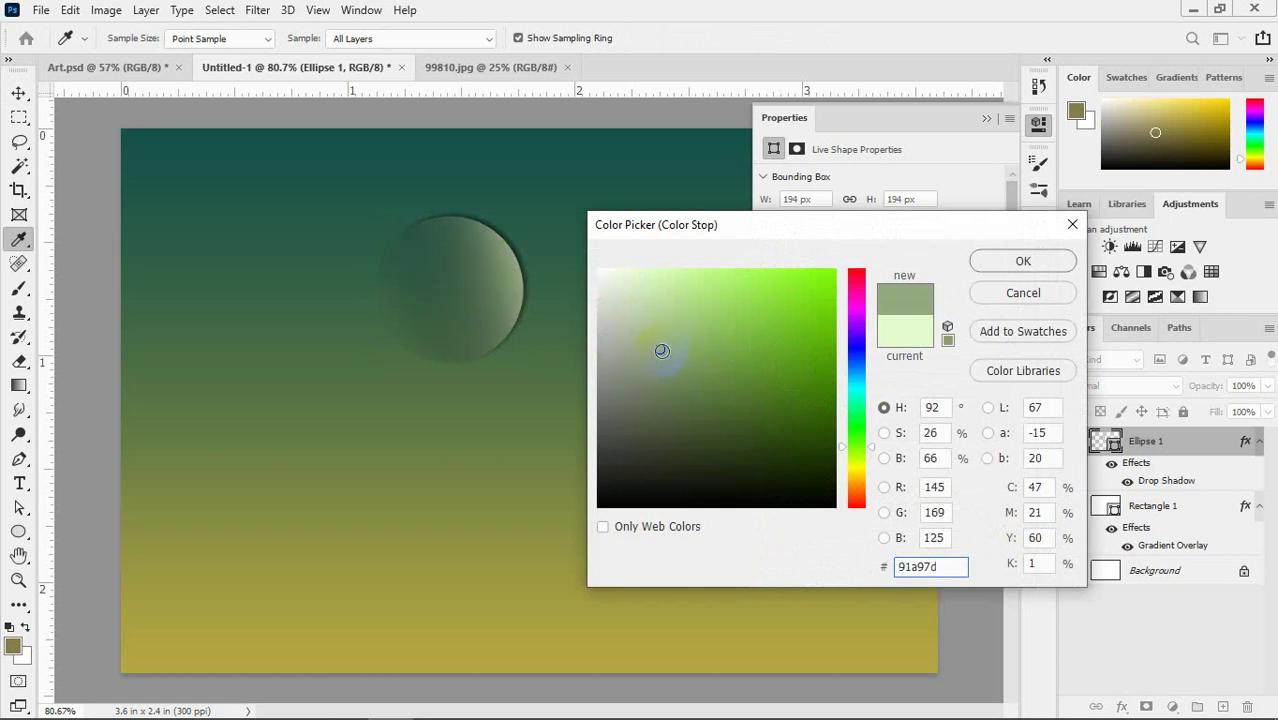
left_click_drag(649, 357, 659, 337)
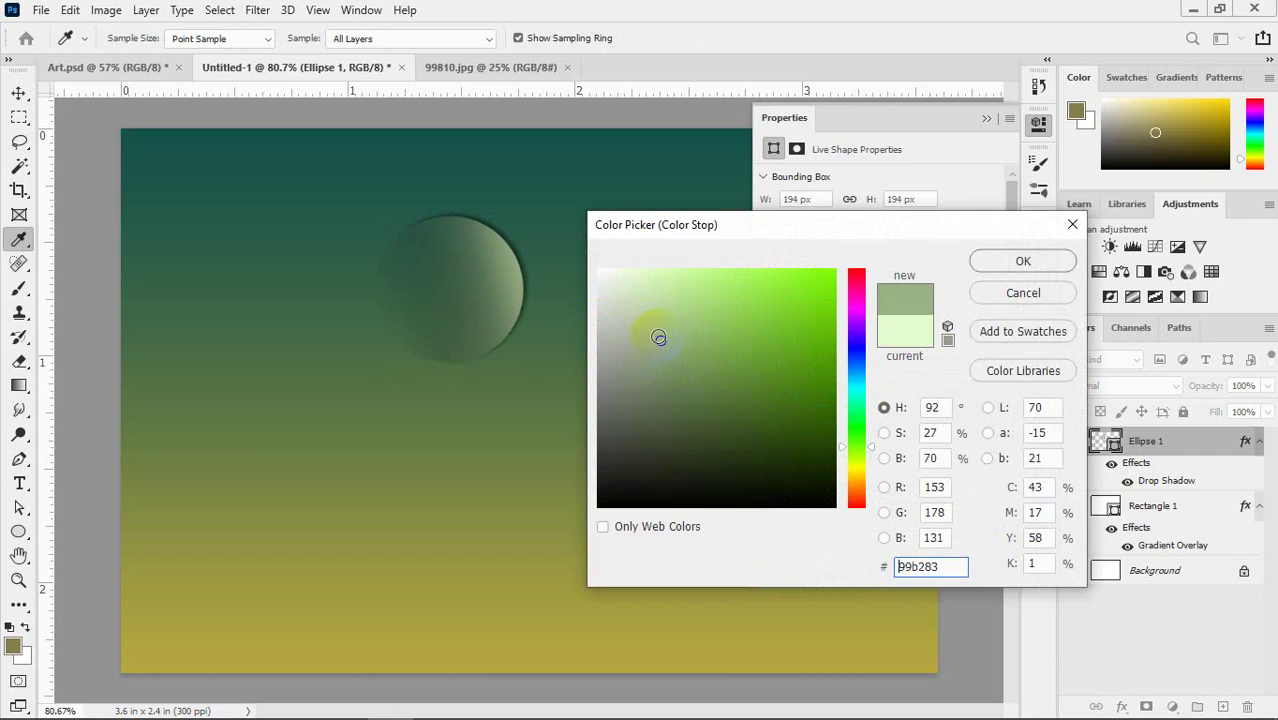
left_click(1059, 260)
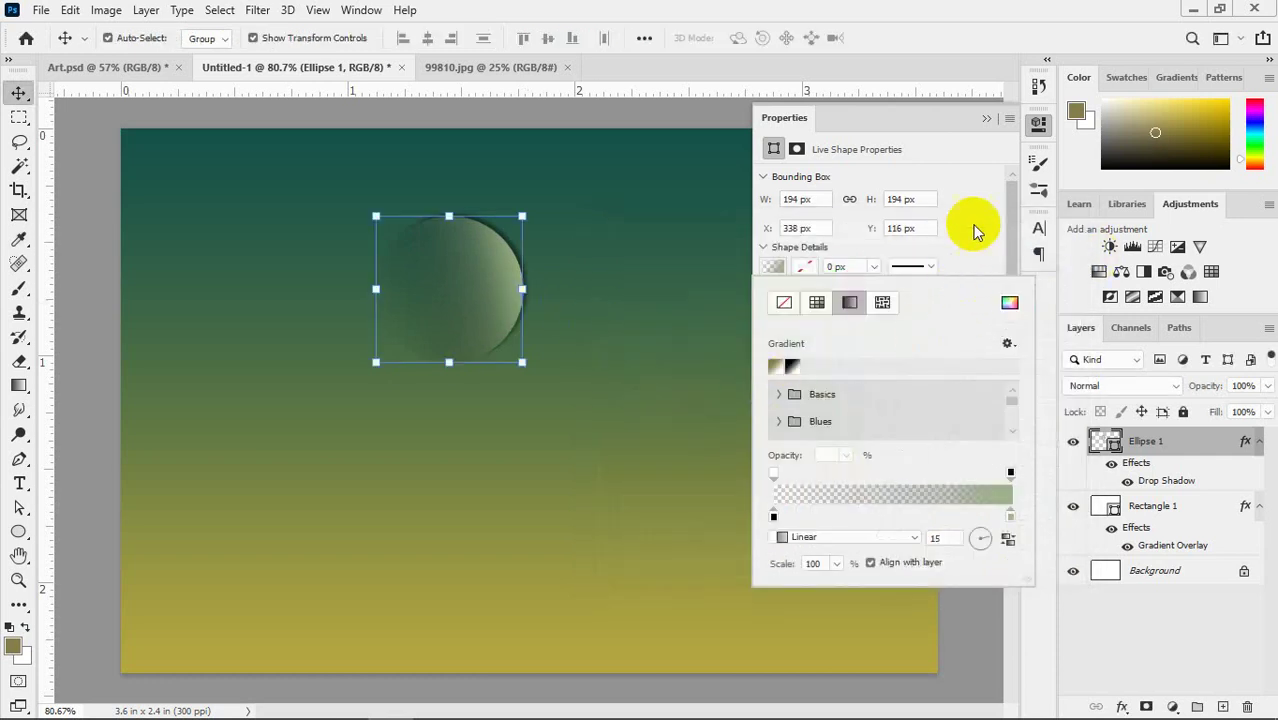
- Review Ellipse 1's gradient fill settings in Properties, then close the panels and deselect
left_click(985, 119)
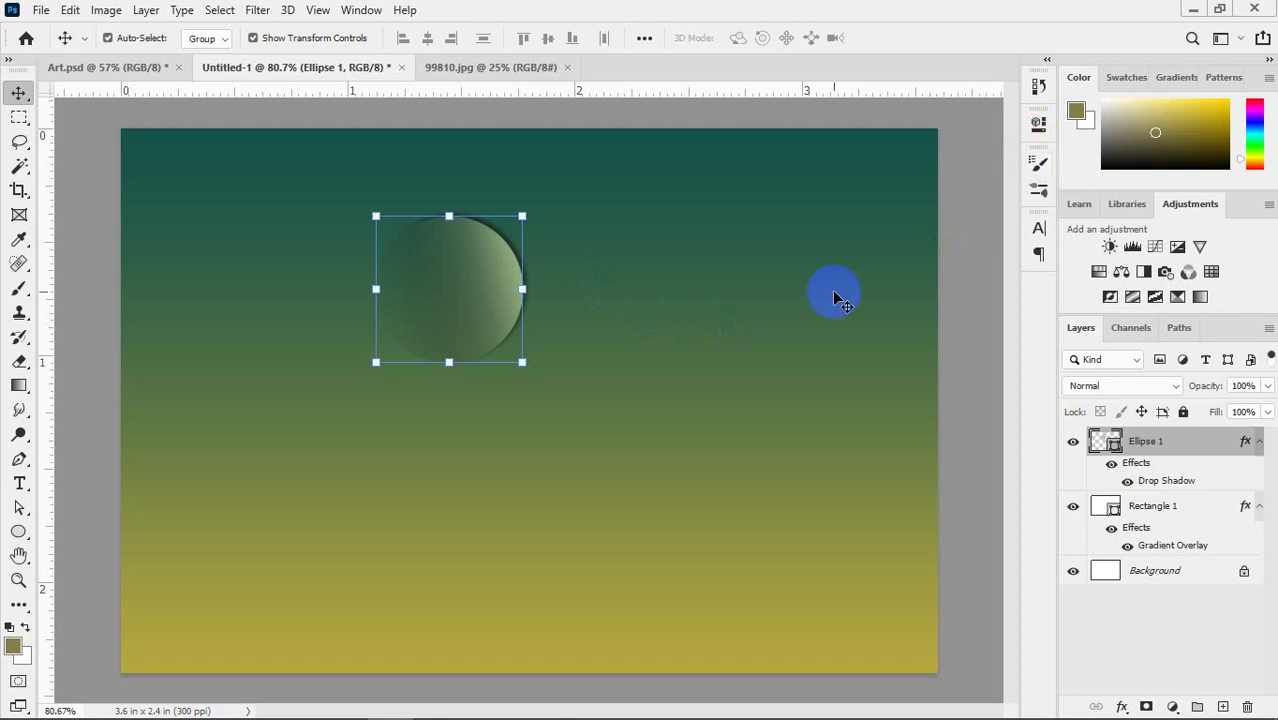
left_click(945, 310)
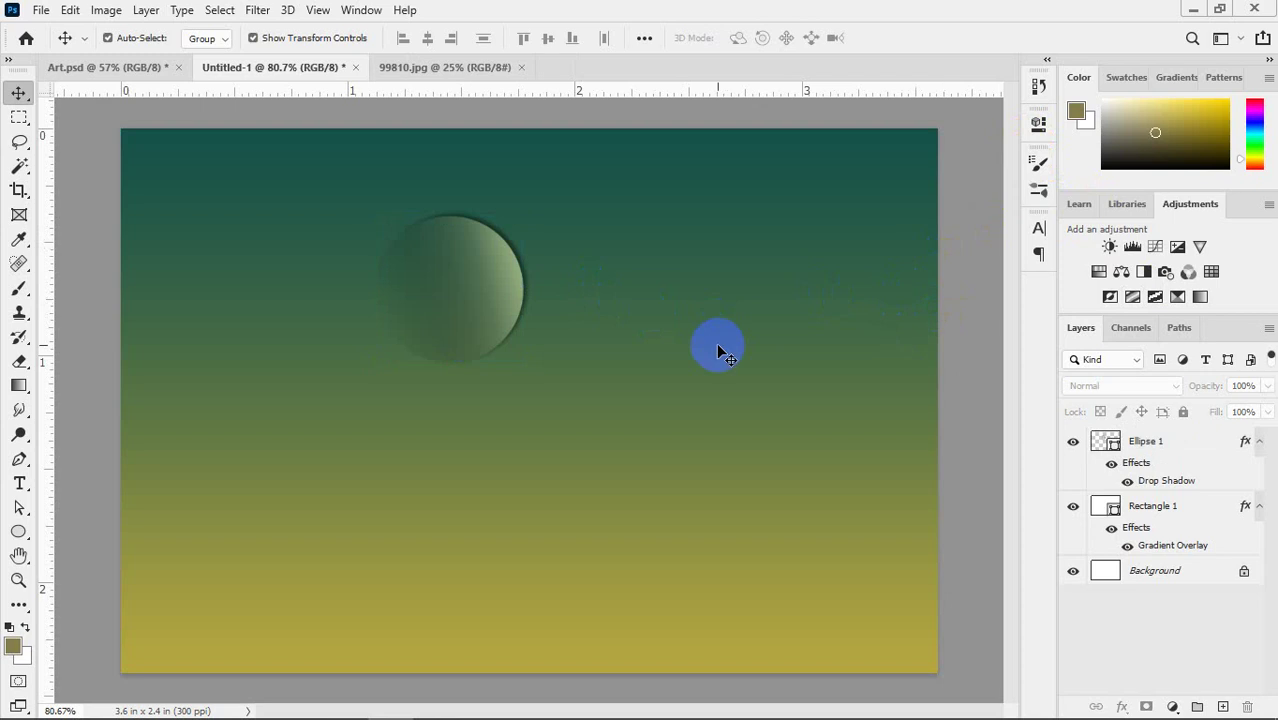
left_click(1040, 122)
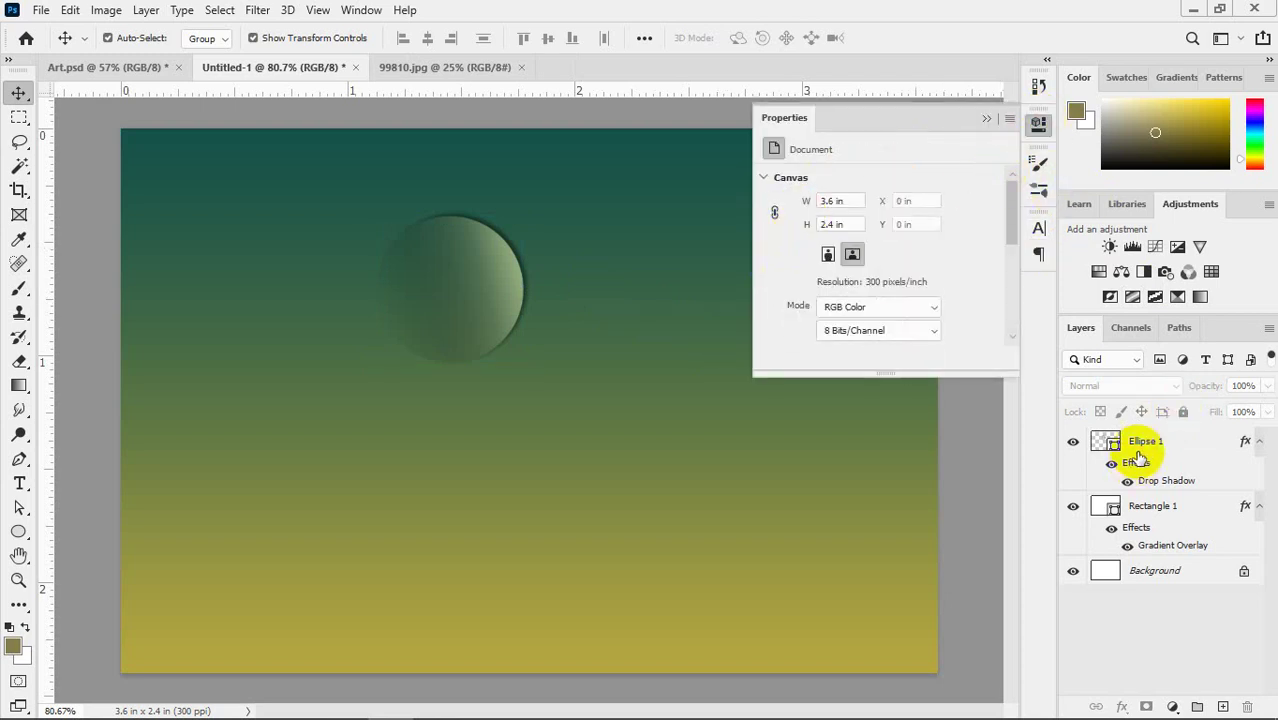
left_click(1140, 452)
left_click(771, 268)
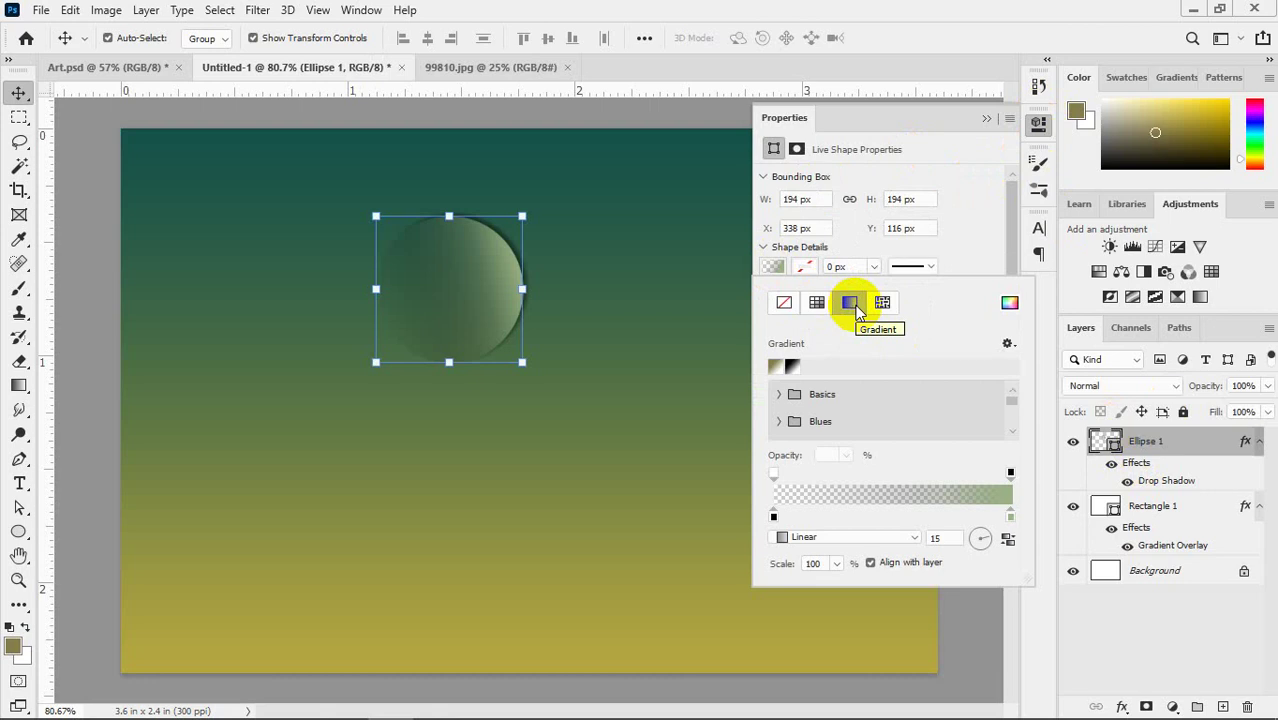
left_click(978, 120)
left_click(988, 121)
left_click(978, 272)
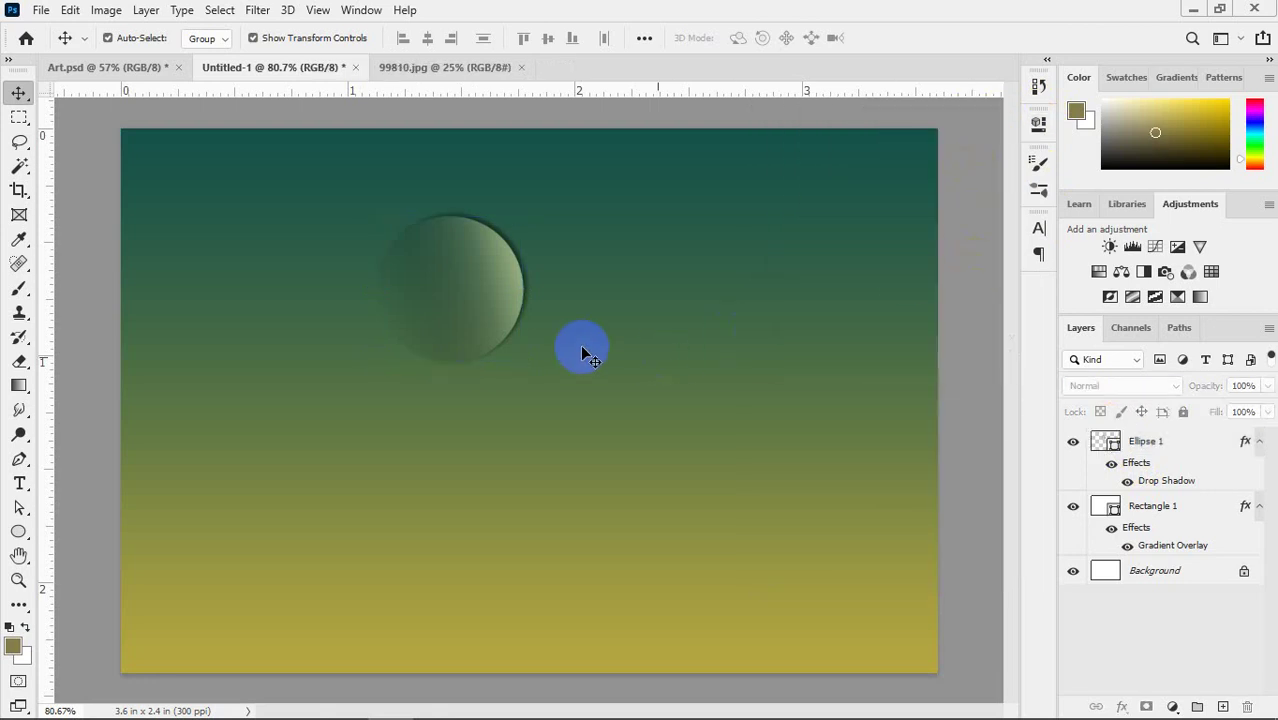
- Scale the moon circle to 86.08%, commit, and move it slightly upward
left_click(479, 320)
left_click_drag(521, 366, 501, 341)
left_click(928, 42)
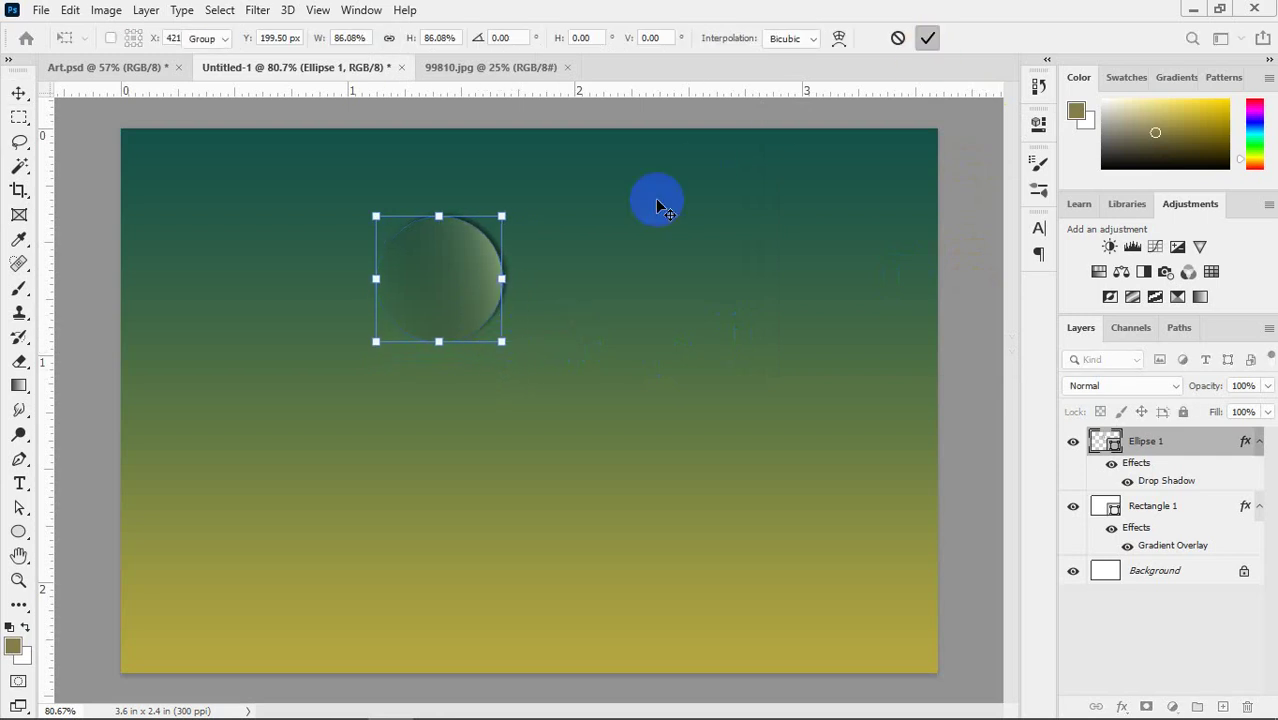
left_click_drag(479, 281, 480, 254)
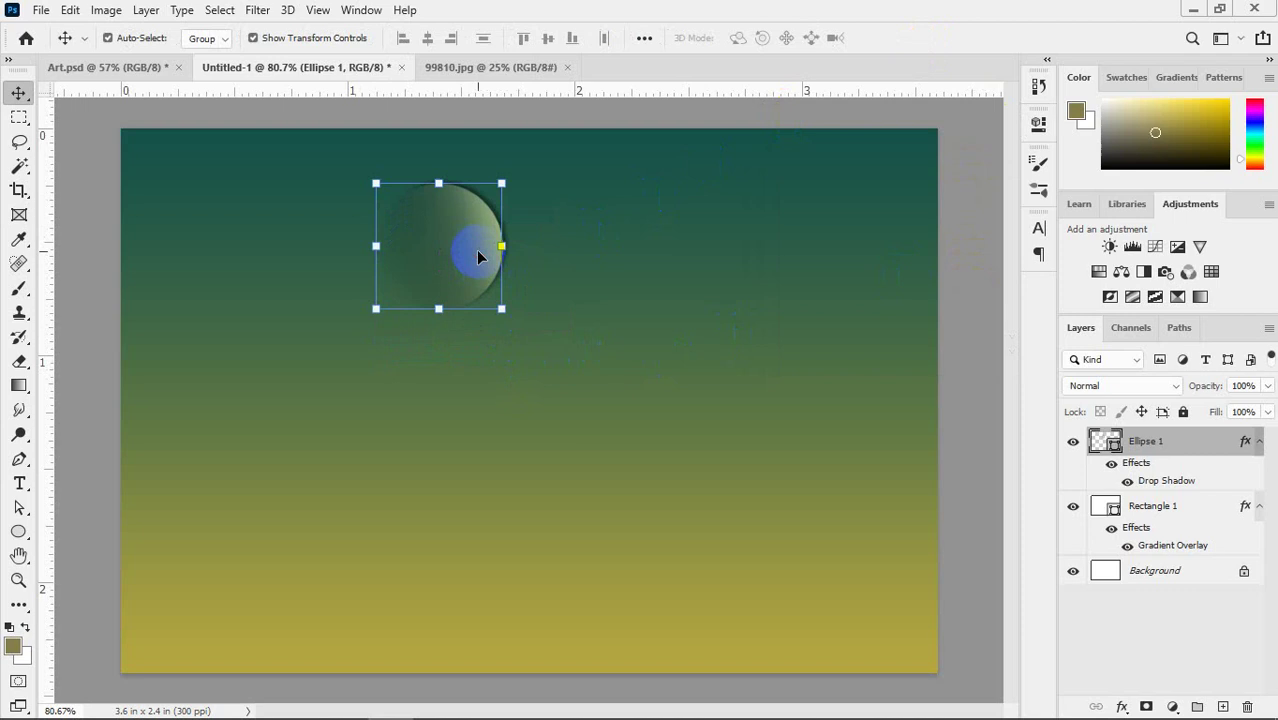
left_click(941, 289)
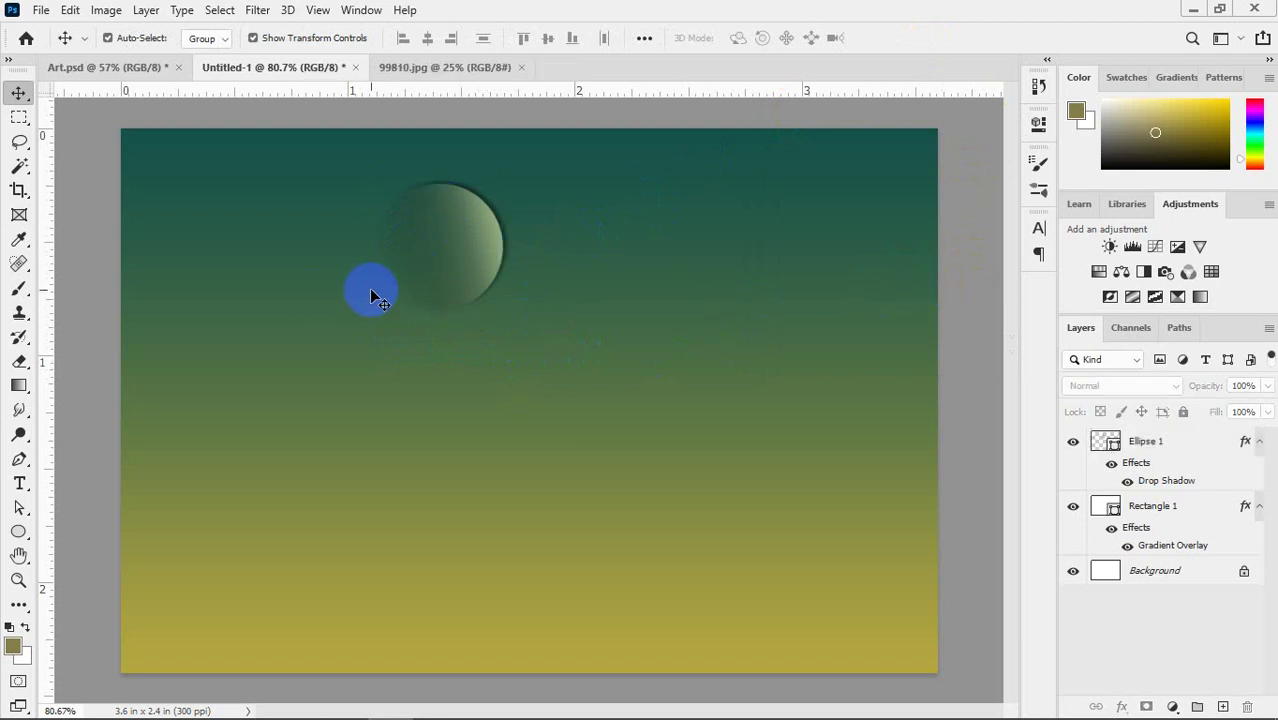
- Compare the moon against the reference photo by switching windows with Alt+Tab
left_click(490, 235)
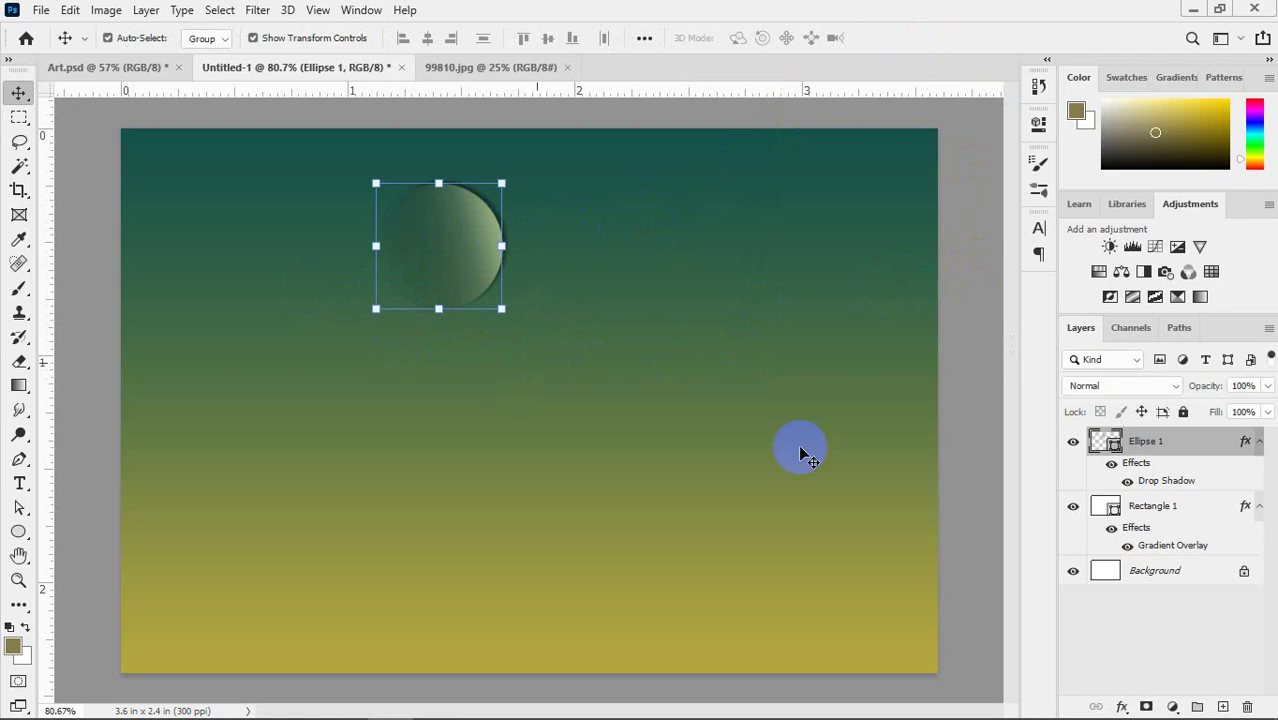
left_click(974, 446)
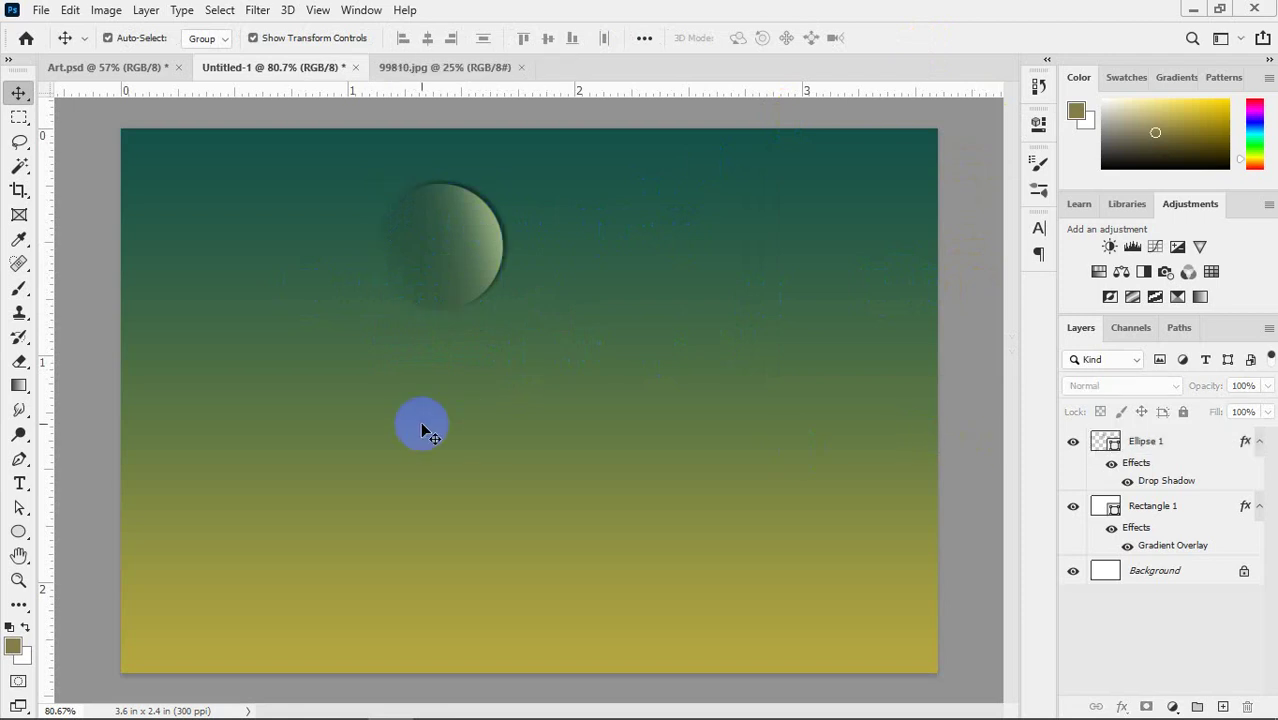
key("alt+Tab")
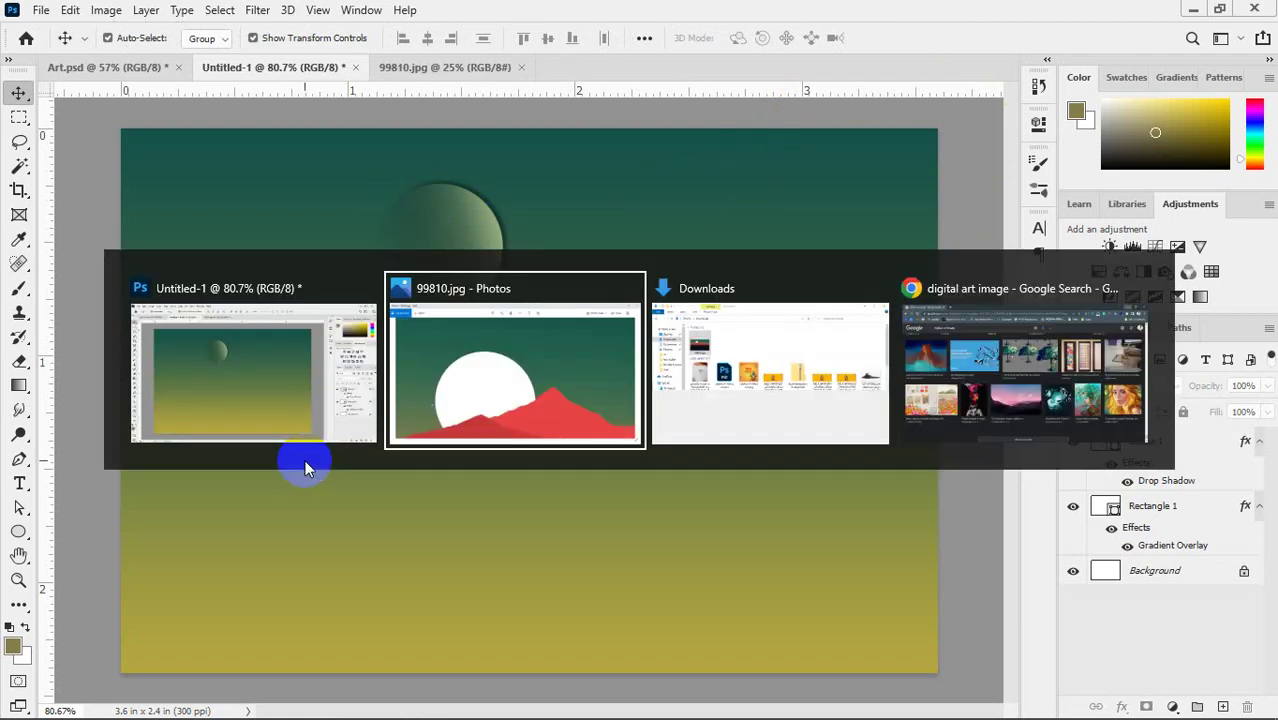
key("alt+Tab")
key("alt+Tab")
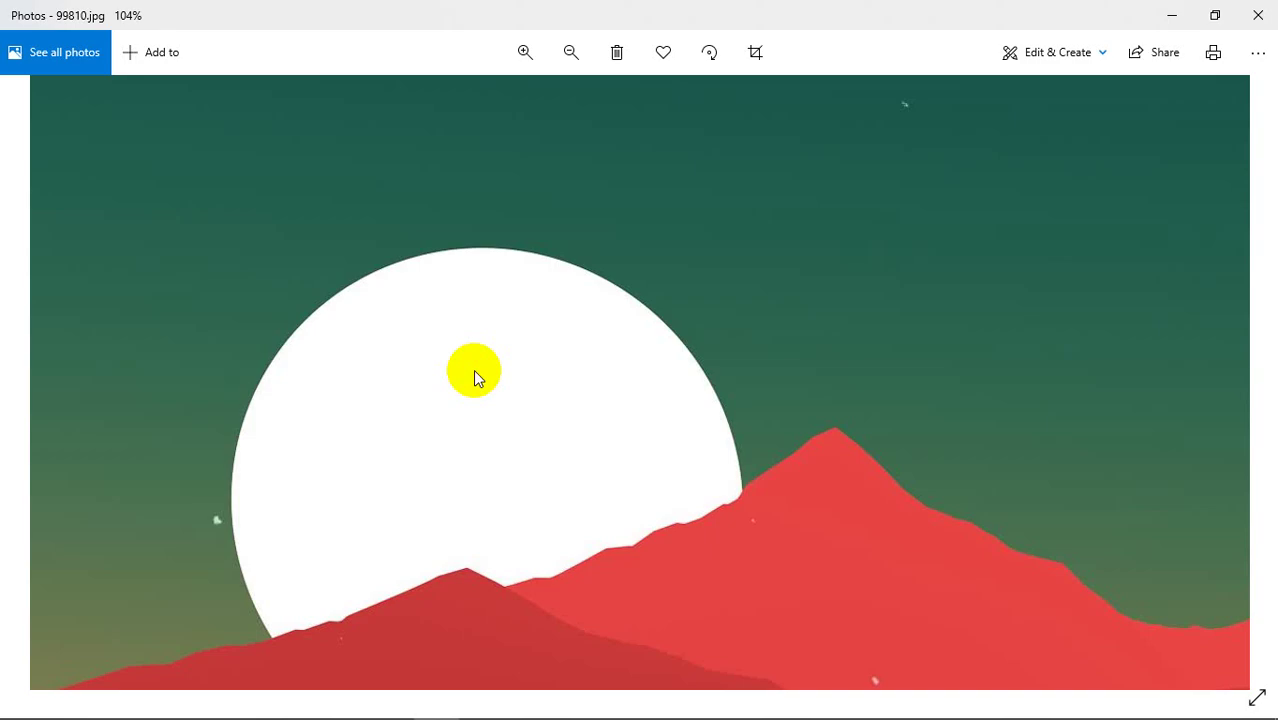
key("alt+Tab")
left_click(448, 237)
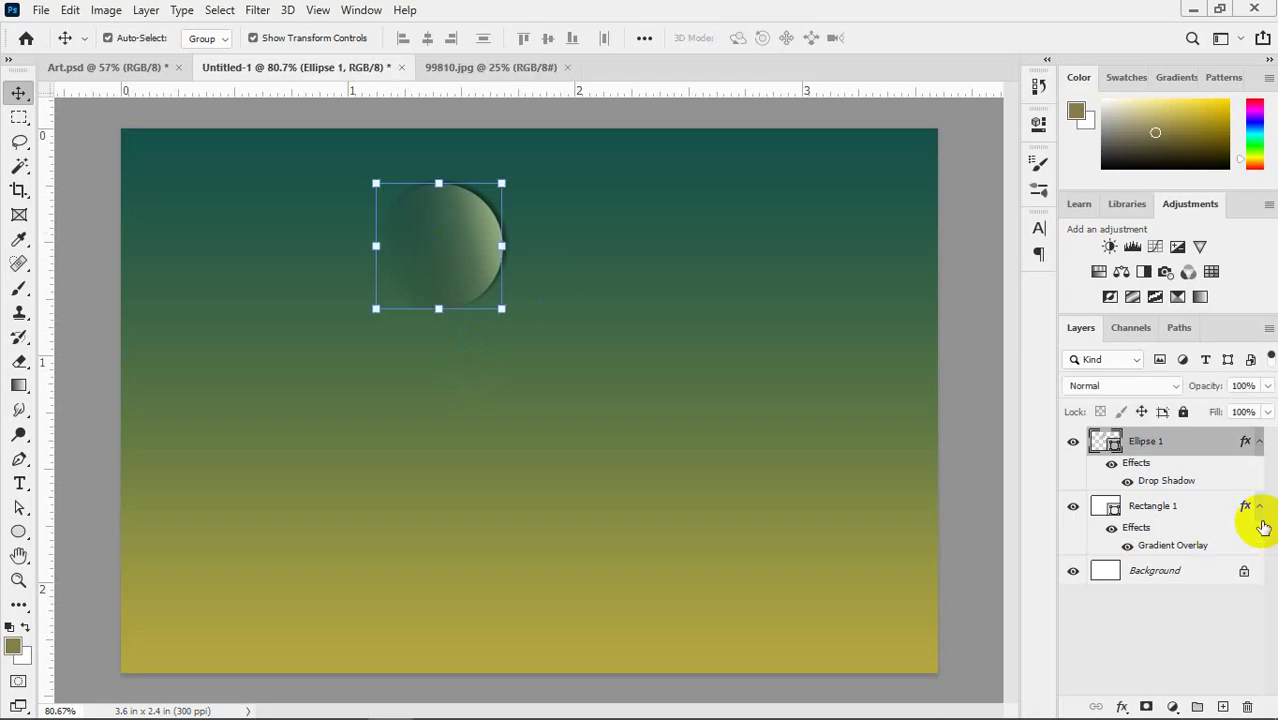
- Drop the moon's shadow opacity to 15%, briefly trying Normal before keeping Multiply blending
double_click(1150, 485)
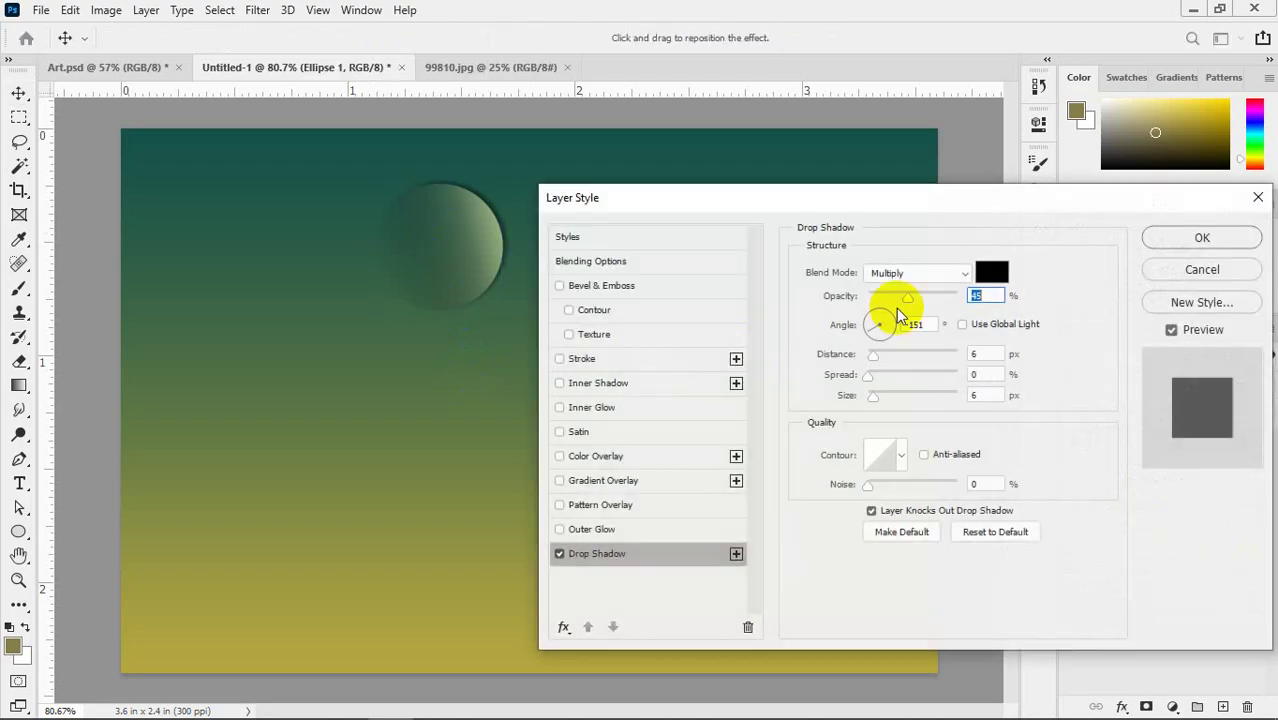
mouse_move(901, 301)
left_mouse_down()
mouse_move(913, 300)
mouse_move(882, 299)
left_mouse_up()
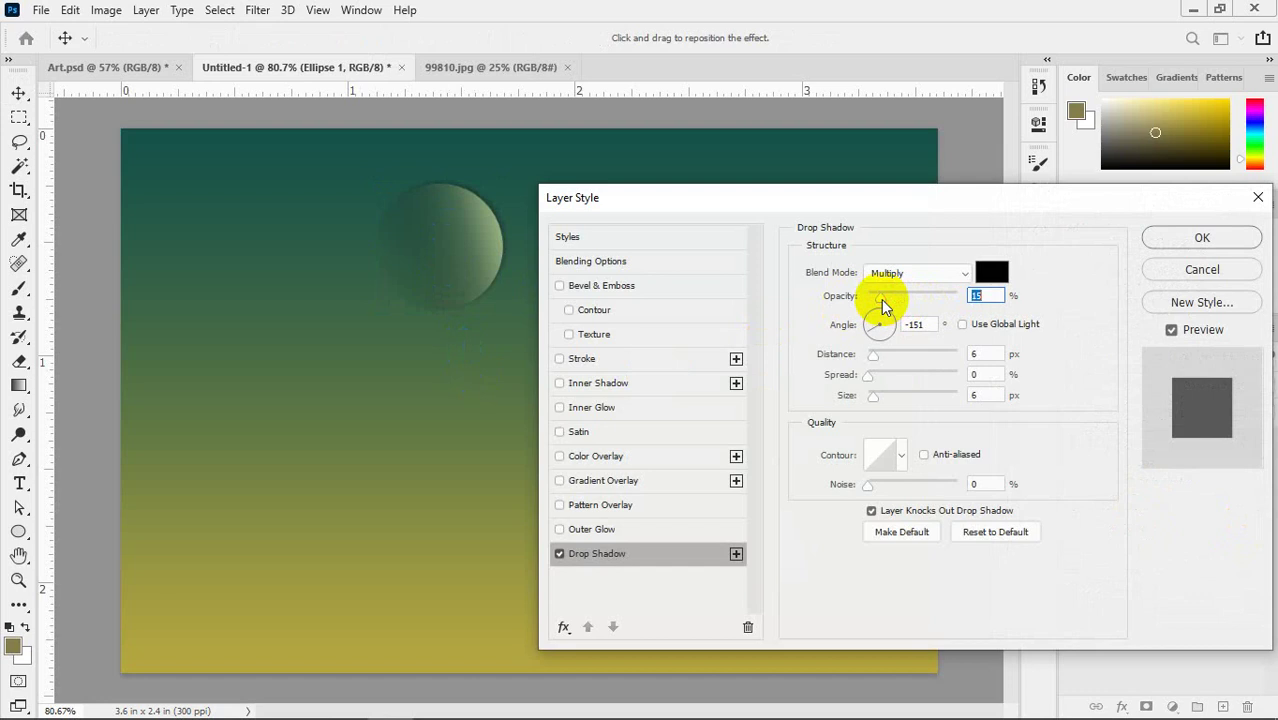
left_click(913, 273)
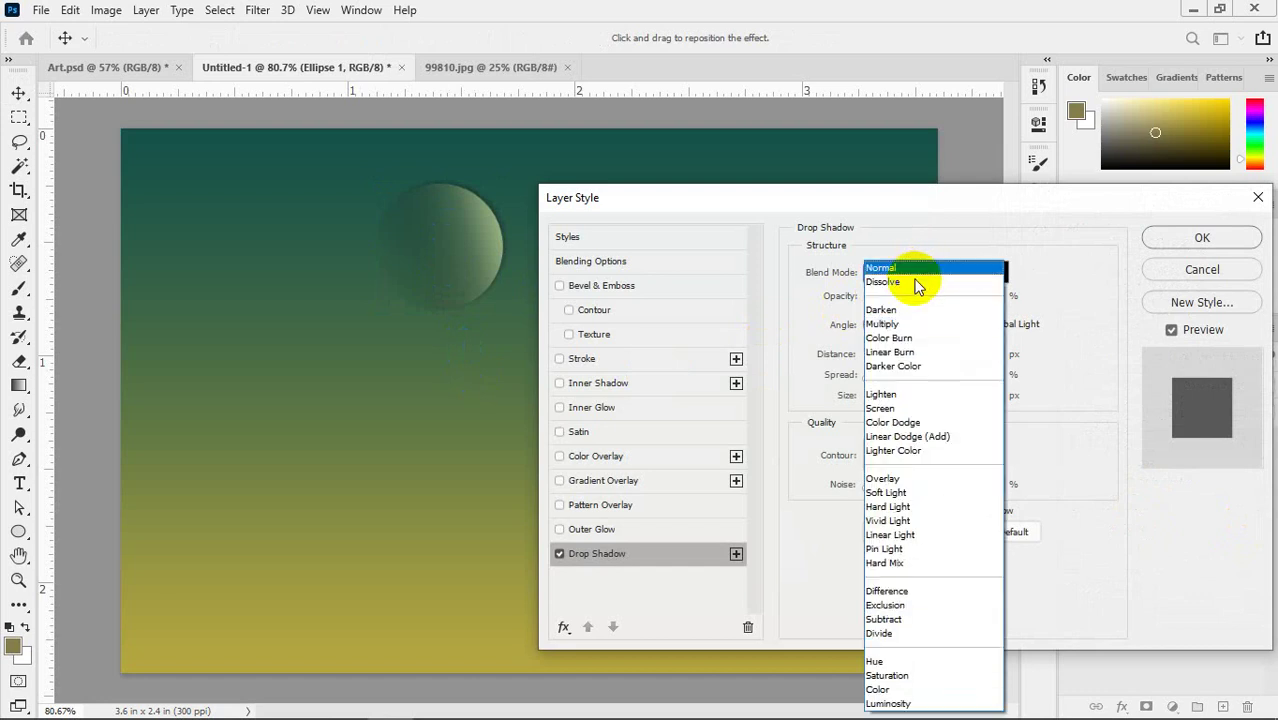
left_click(912, 272)
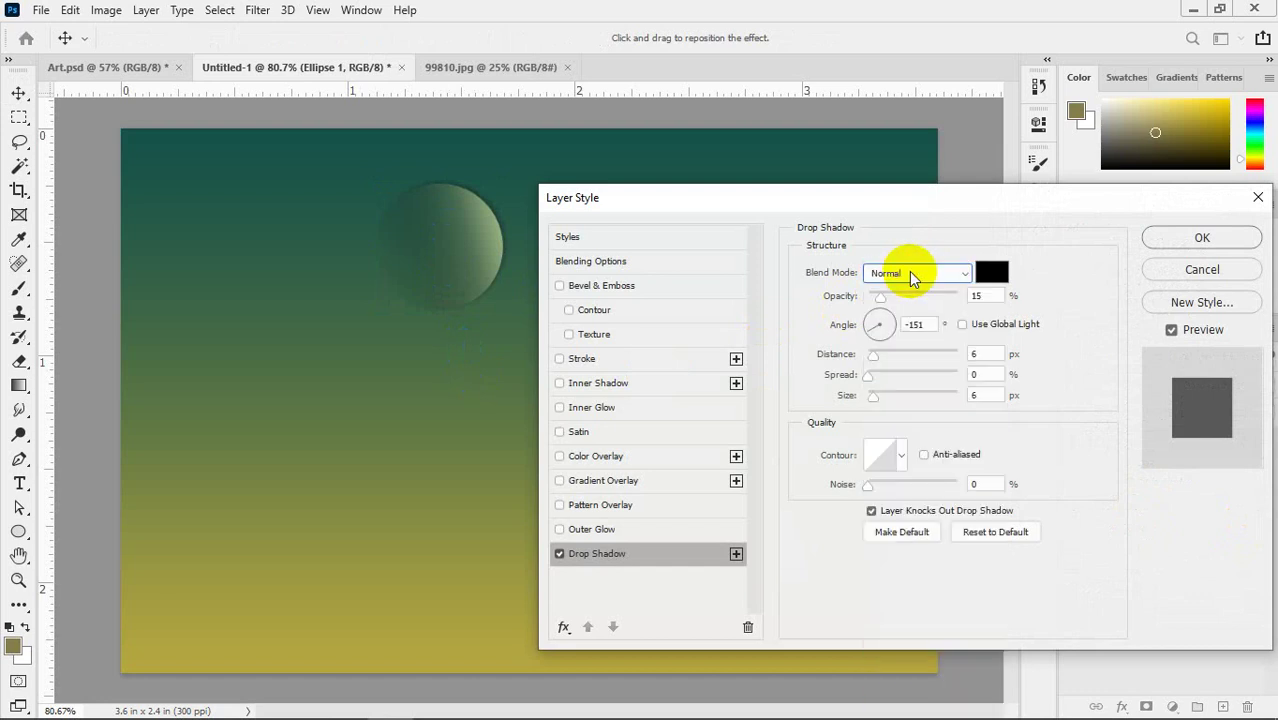
left_click(909, 271)
left_click(903, 308)
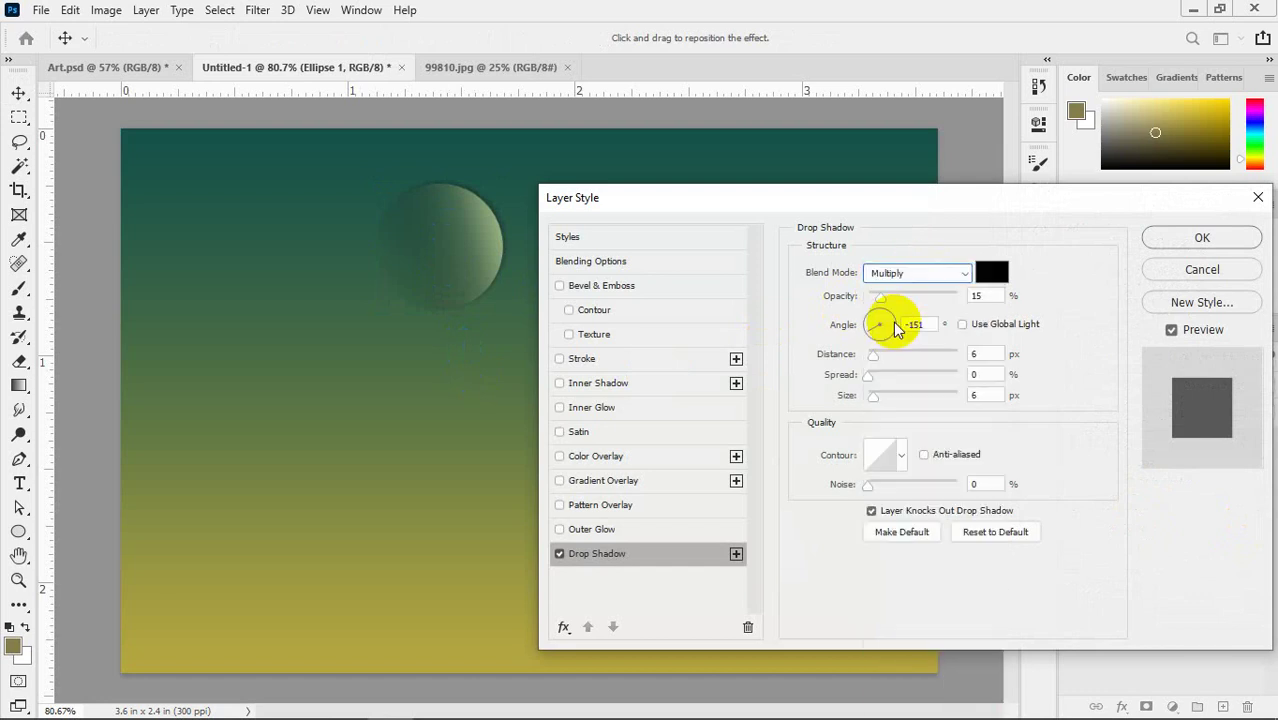
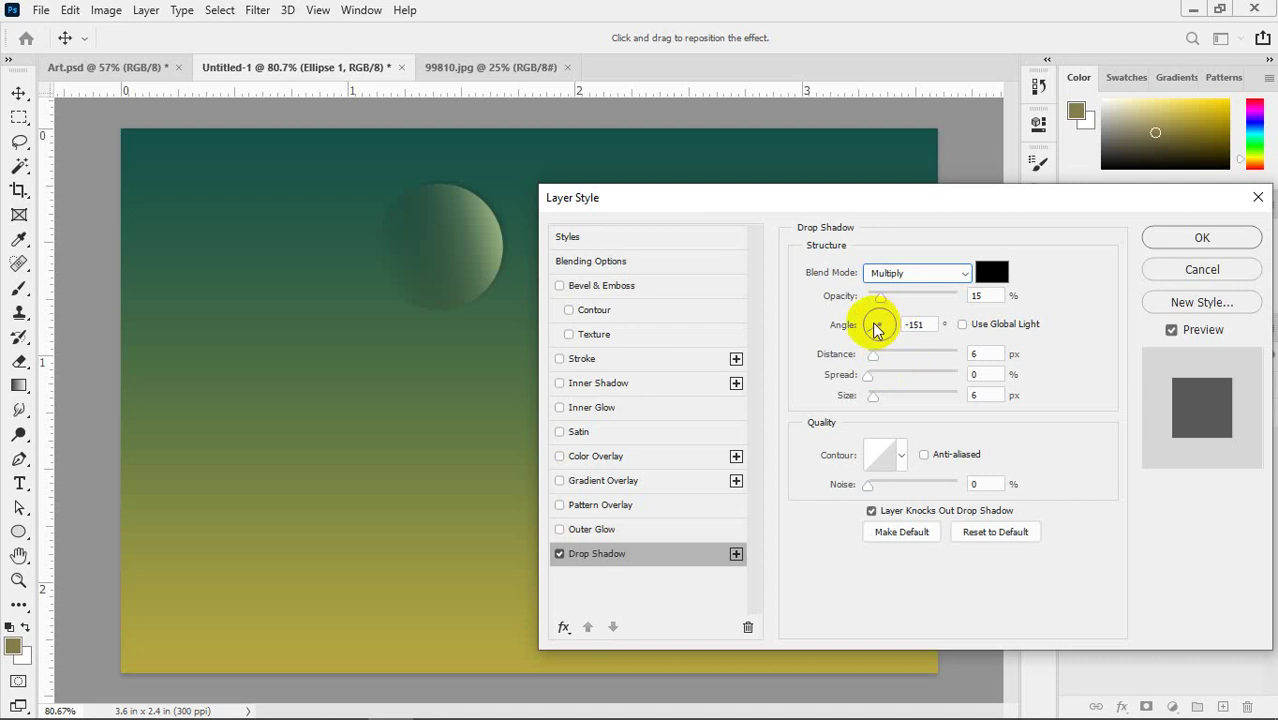
- Turn the moon's drop shadow angle dial to -135°
left_click(875, 327)
left_click(876, 331)
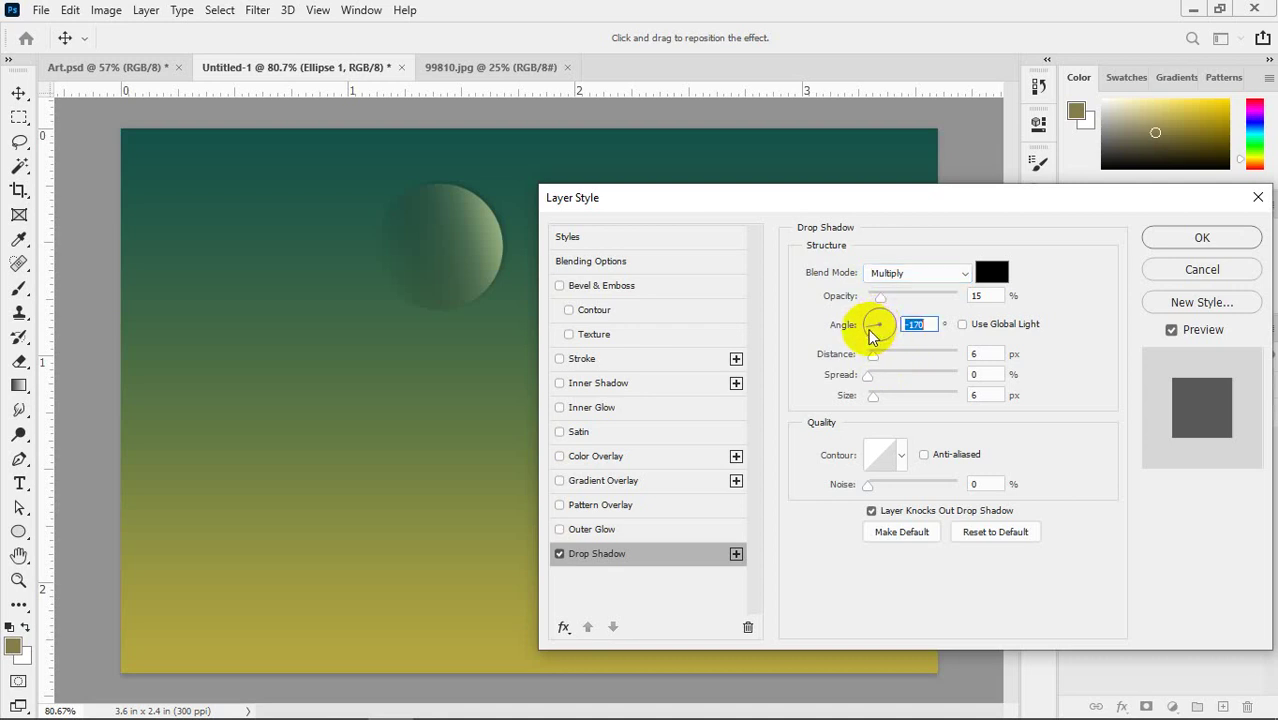
left_click(876, 333)
left_click(878, 336)
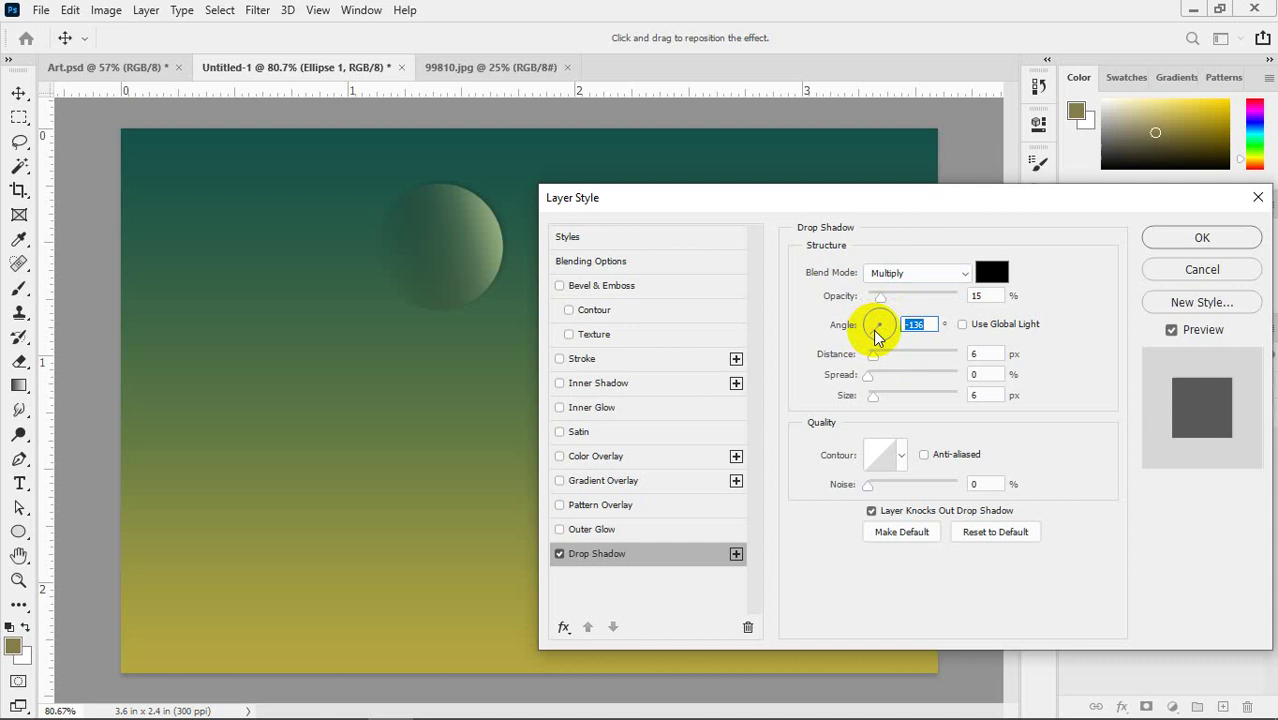
left_click(882, 337)
left_click(876, 341)
left_click(877, 337)
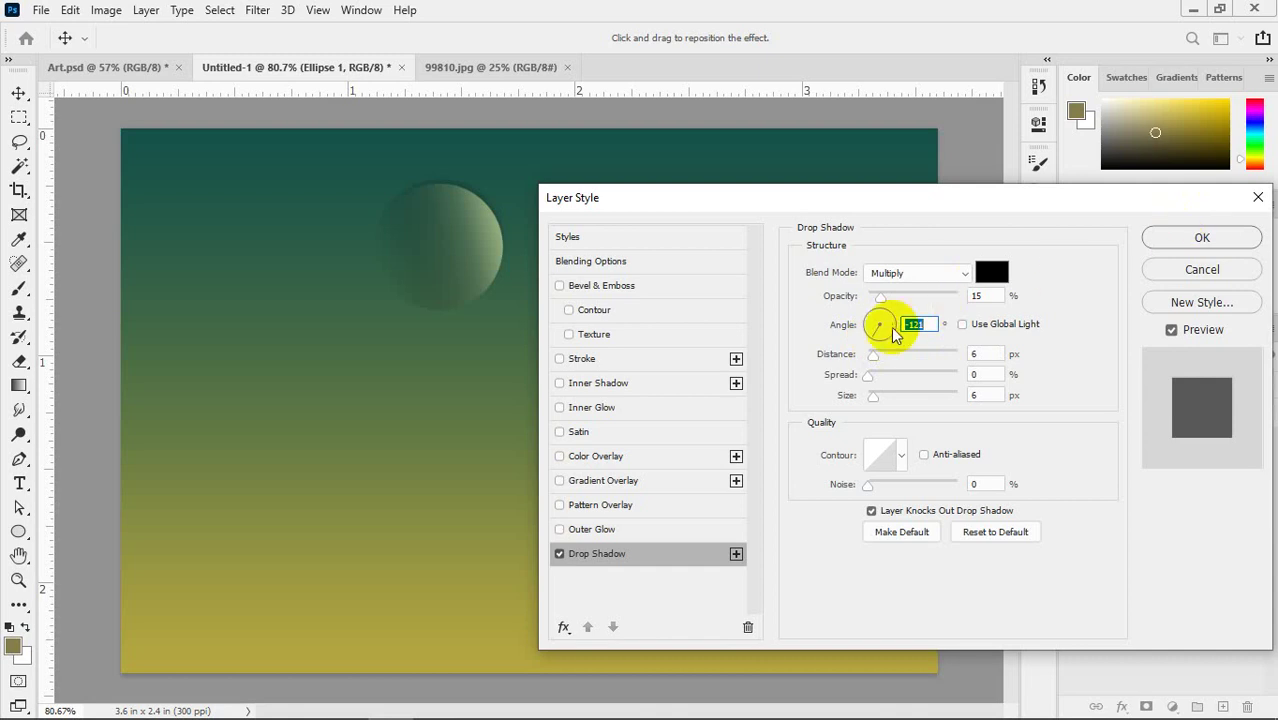
left_click(877, 334)
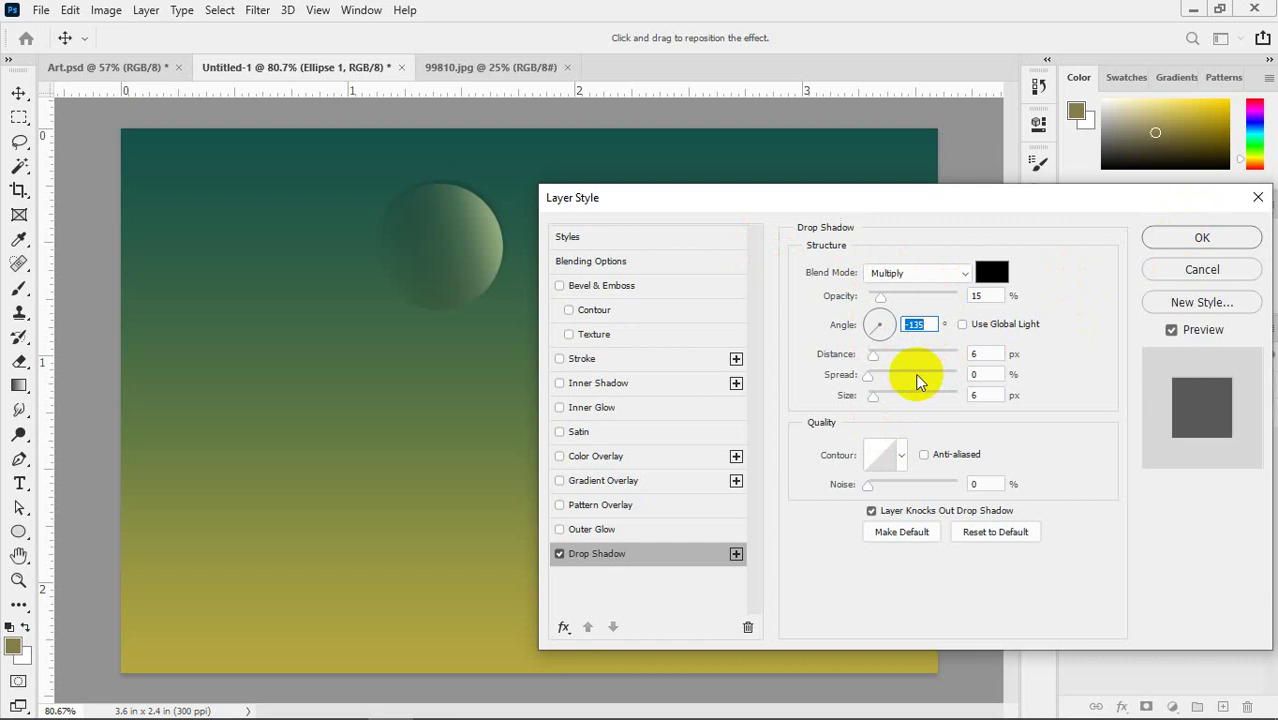
- Set the drop shadow size to 7 px, keep distance at 6 px, and apply it
left_click(868, 396)
mouse_move(868, 396)
left_mouse_down()
mouse_move(833, 402)
mouse_move(896, 397)
mouse_move(876, 405)
left_mouse_up()
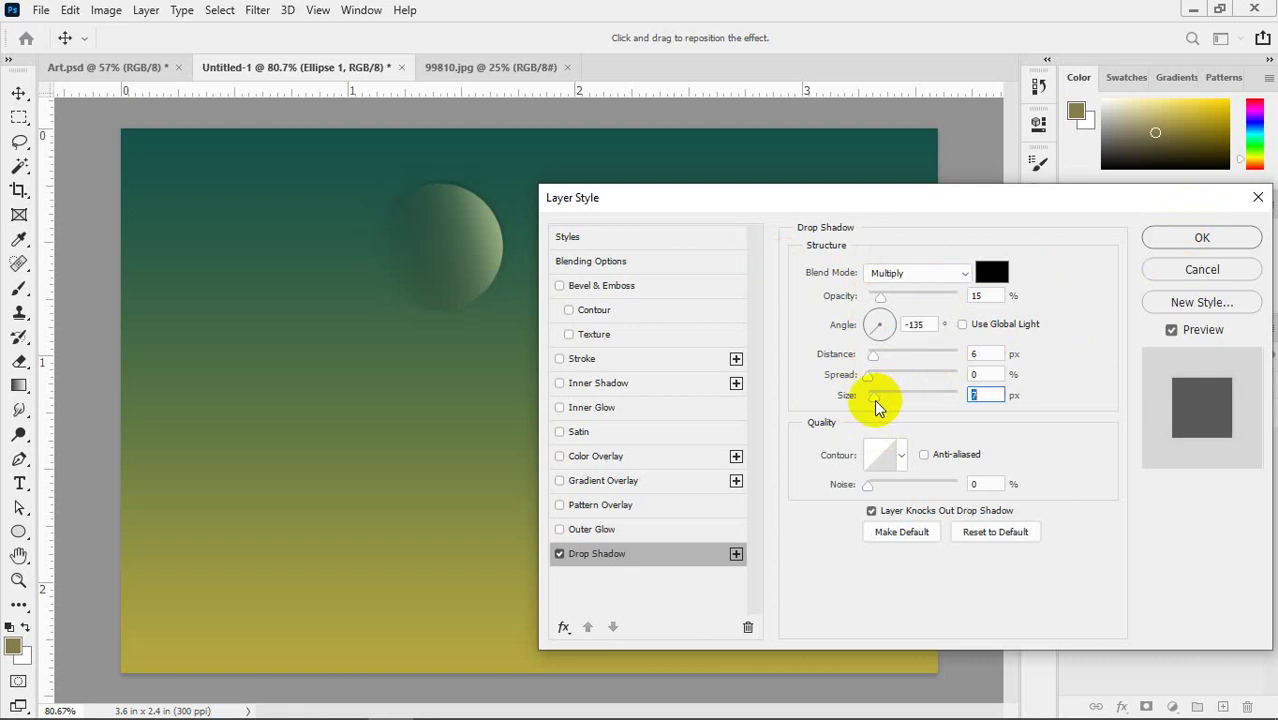
double_click(979, 358)
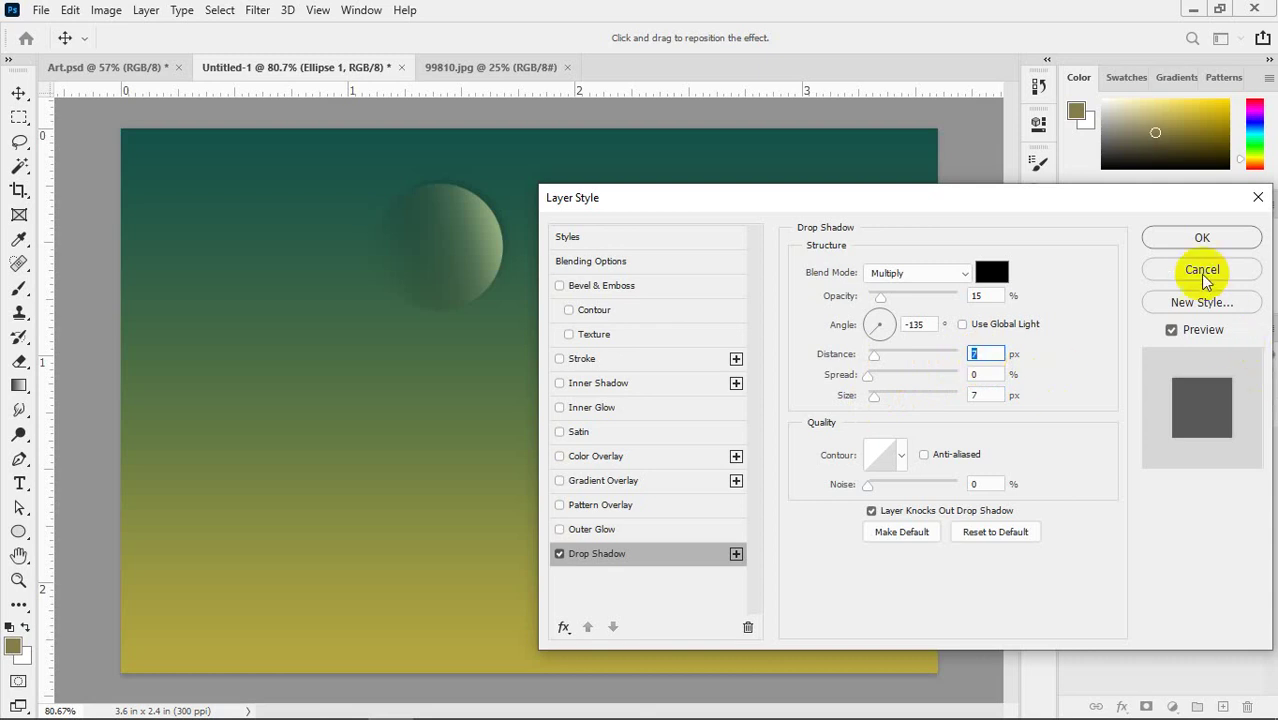
left_click(1195, 239)
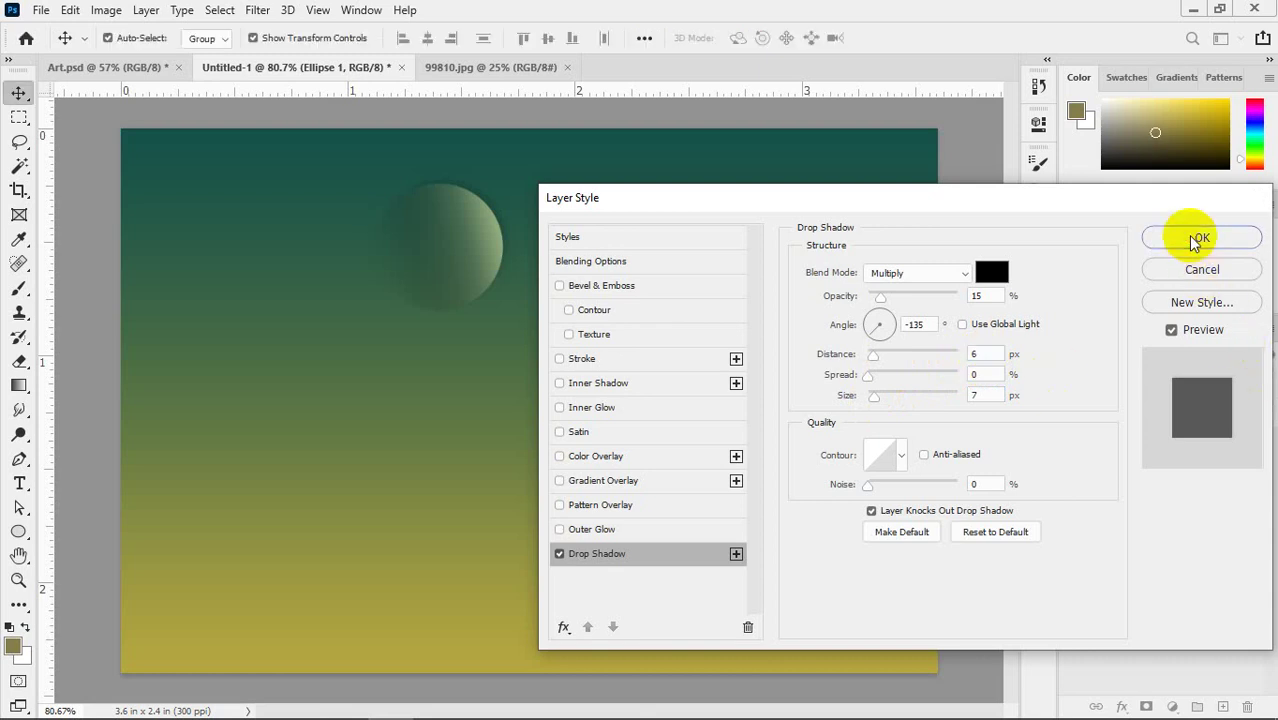
- Deselect the moon layer and check the reference landscape photo
left_click(946, 320)
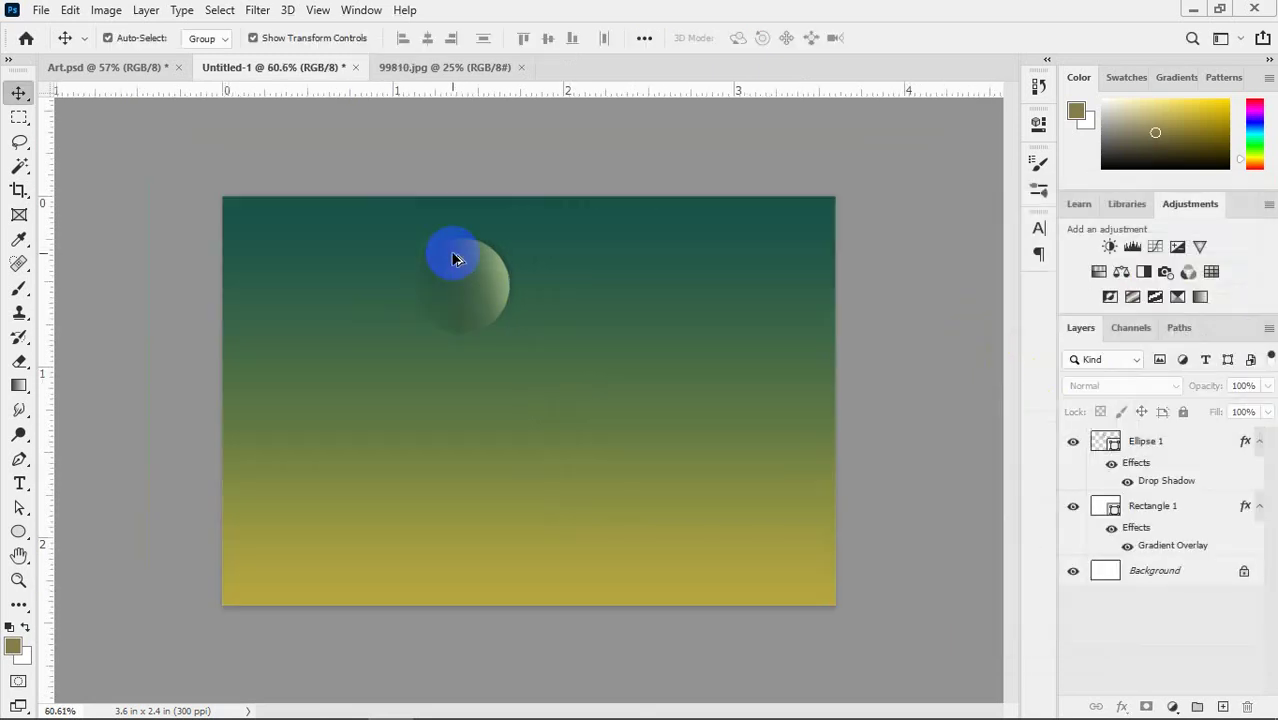
scroll(480, 290, "down", 2)
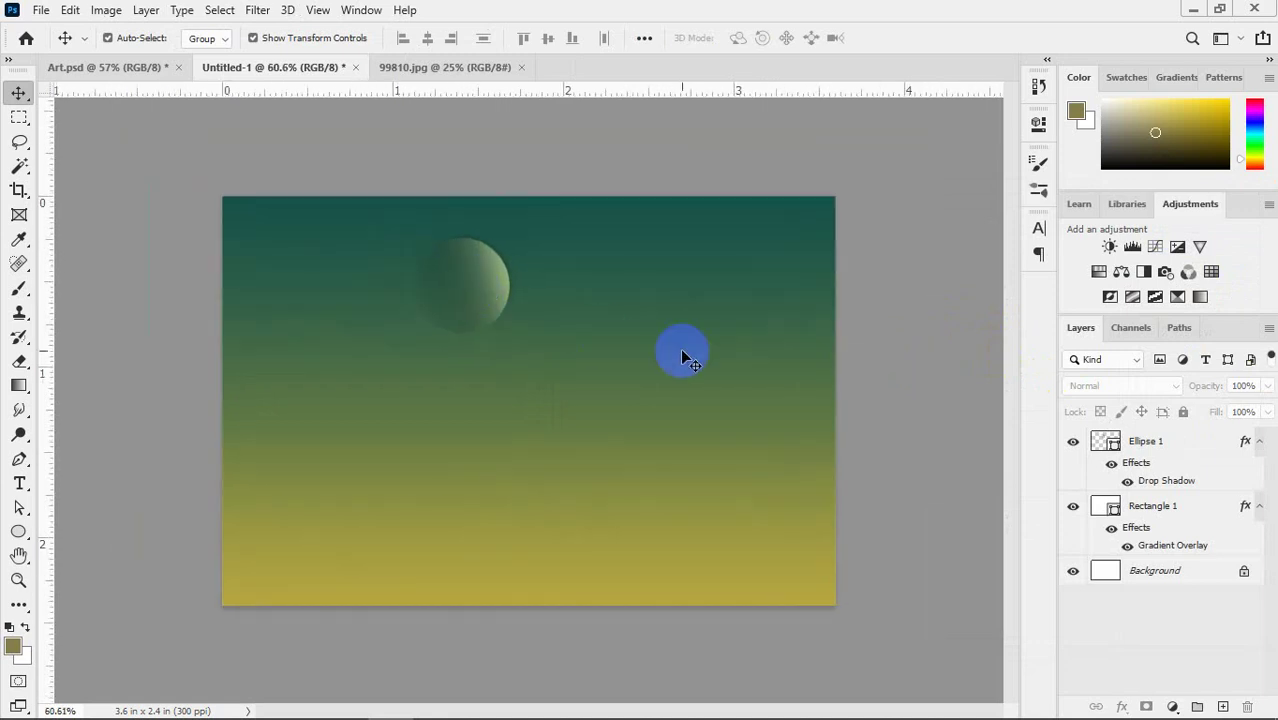
key("alt+Tab")
scroll(684, 358, "down", 5)
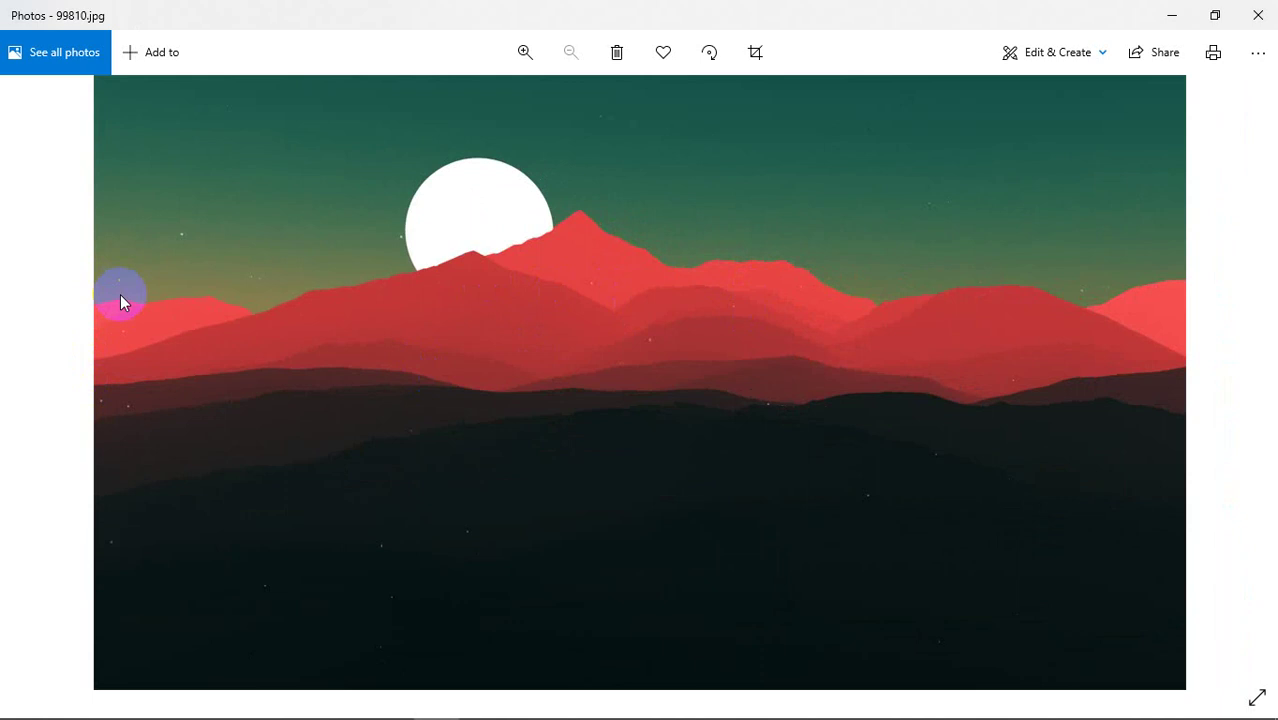
key("alt+Tab")
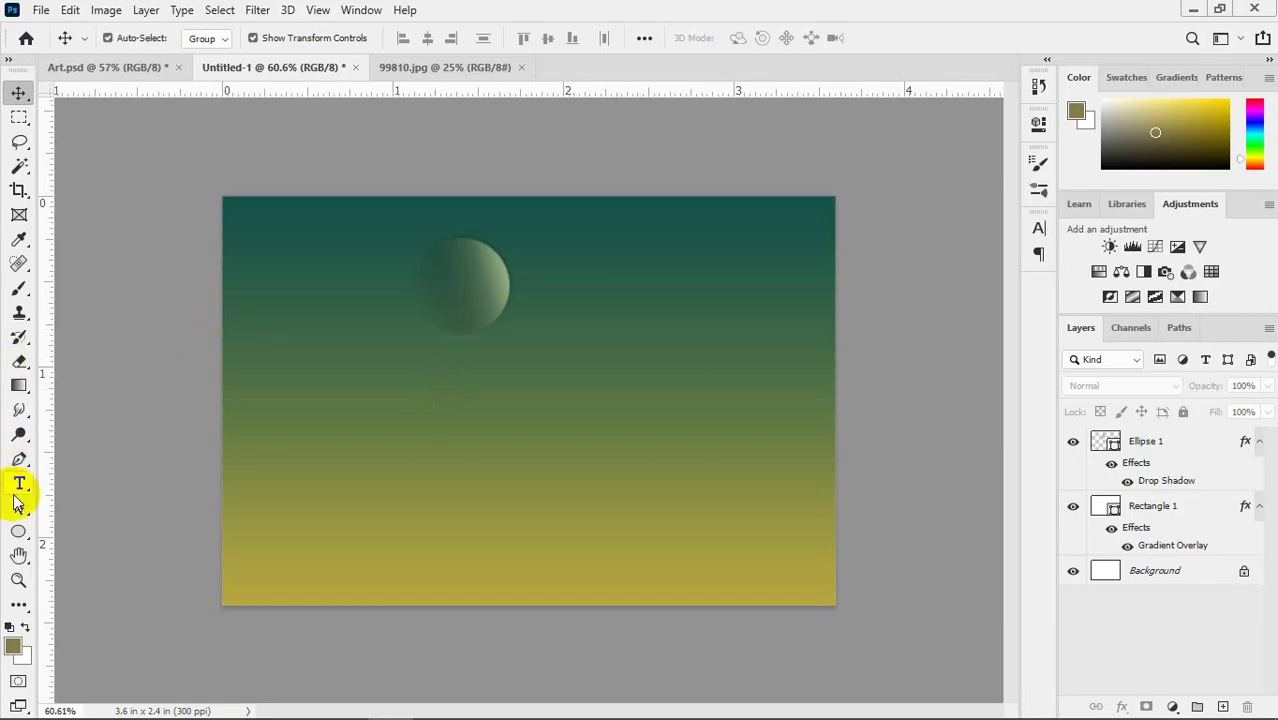
- Pick the Pen tool in Shape mode, fit and zoom the canvas, and recheck the reference
mouse_move(19, 459)
left_mouse_down()
mouse_move(357, 394)
mouse_move(222, 437)
mouse_move(67, 425)
left_mouse_up()
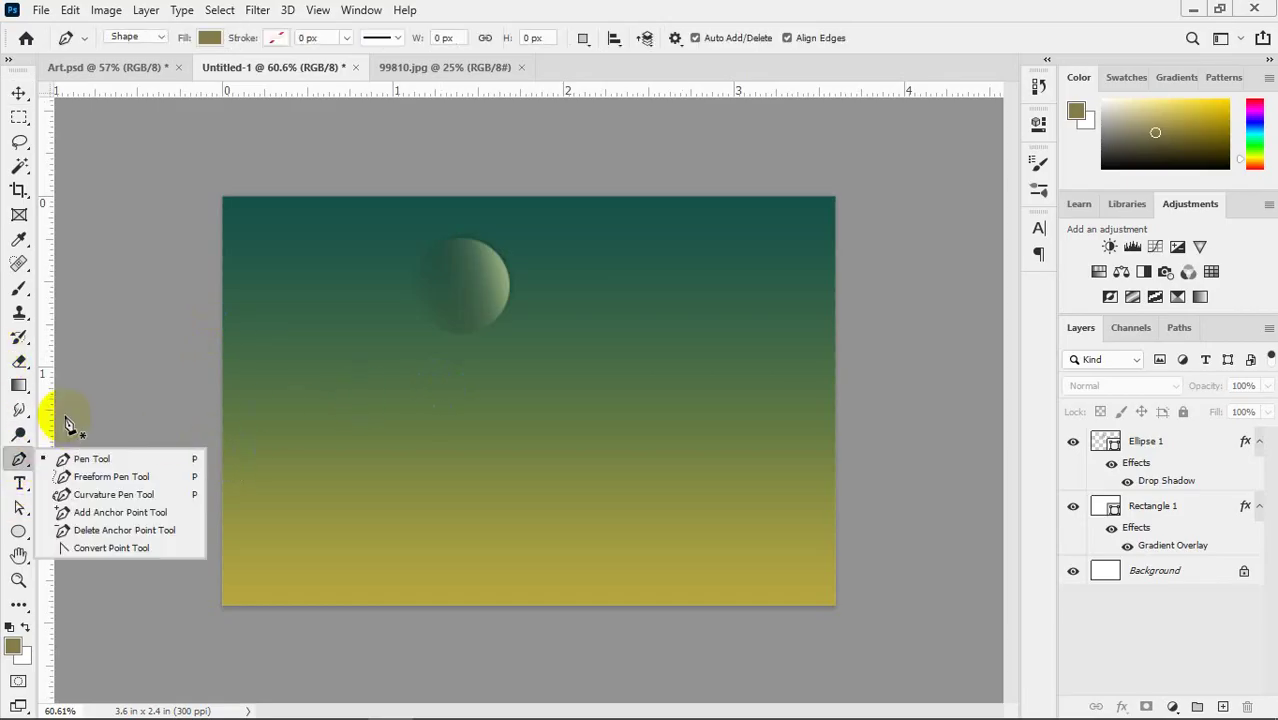
key("ctrl+0")
left_click(157, 40)
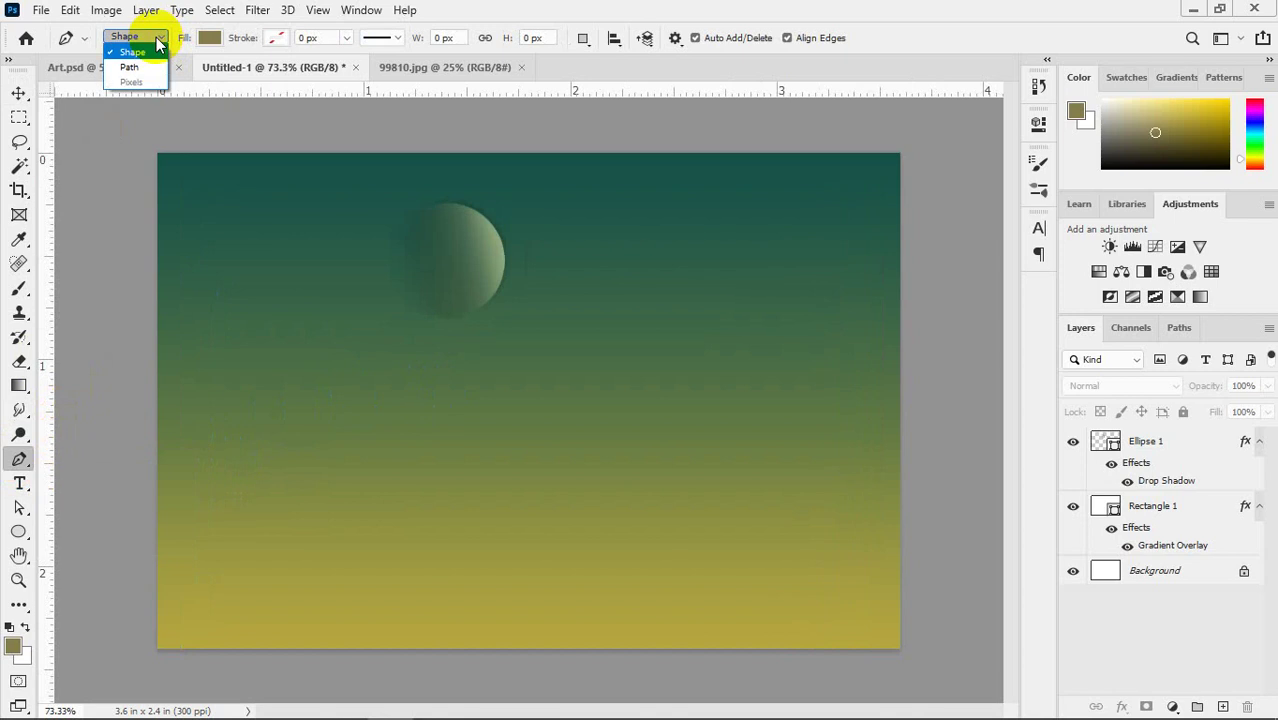
left_click(157, 43)
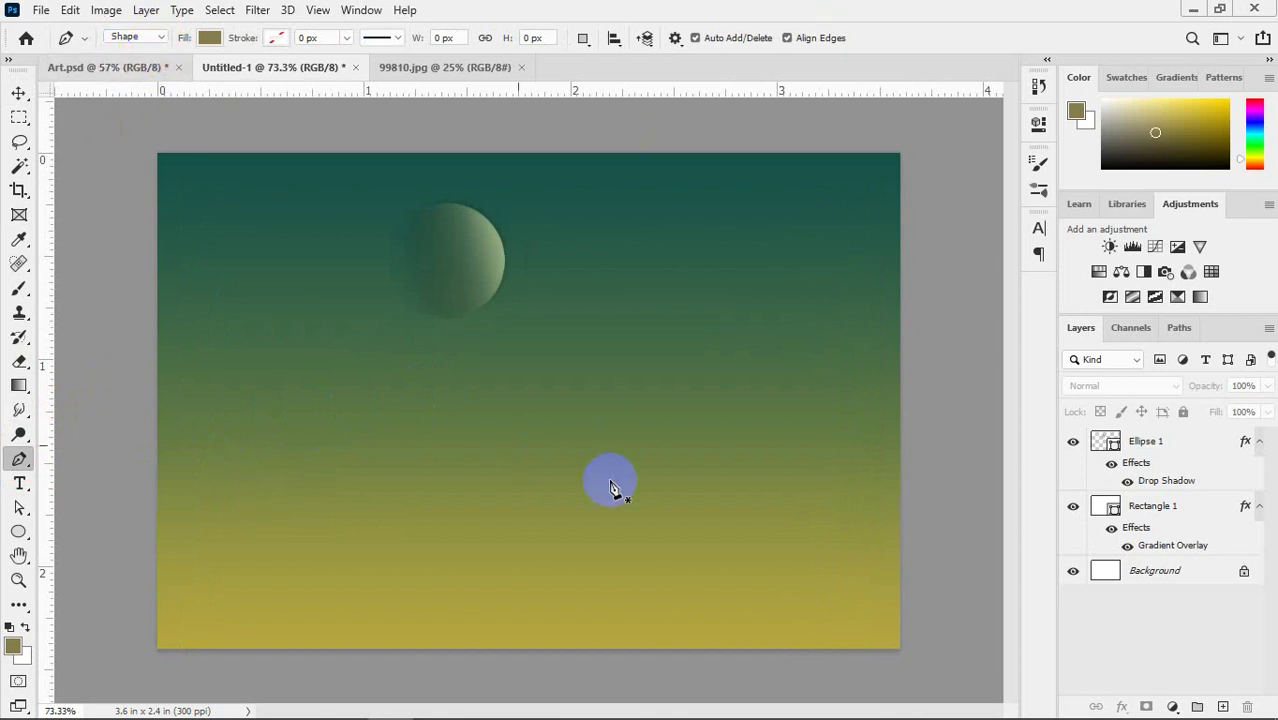
key("ctrl+plus")
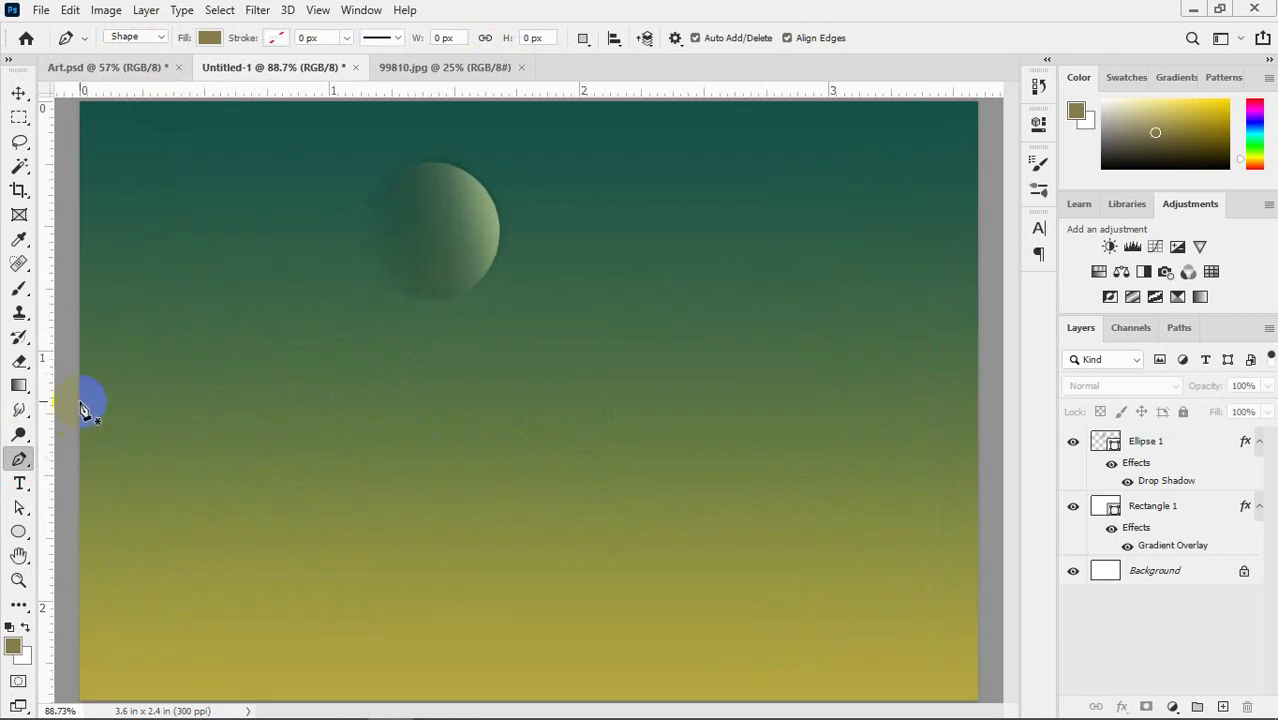
key("alt+Tab")
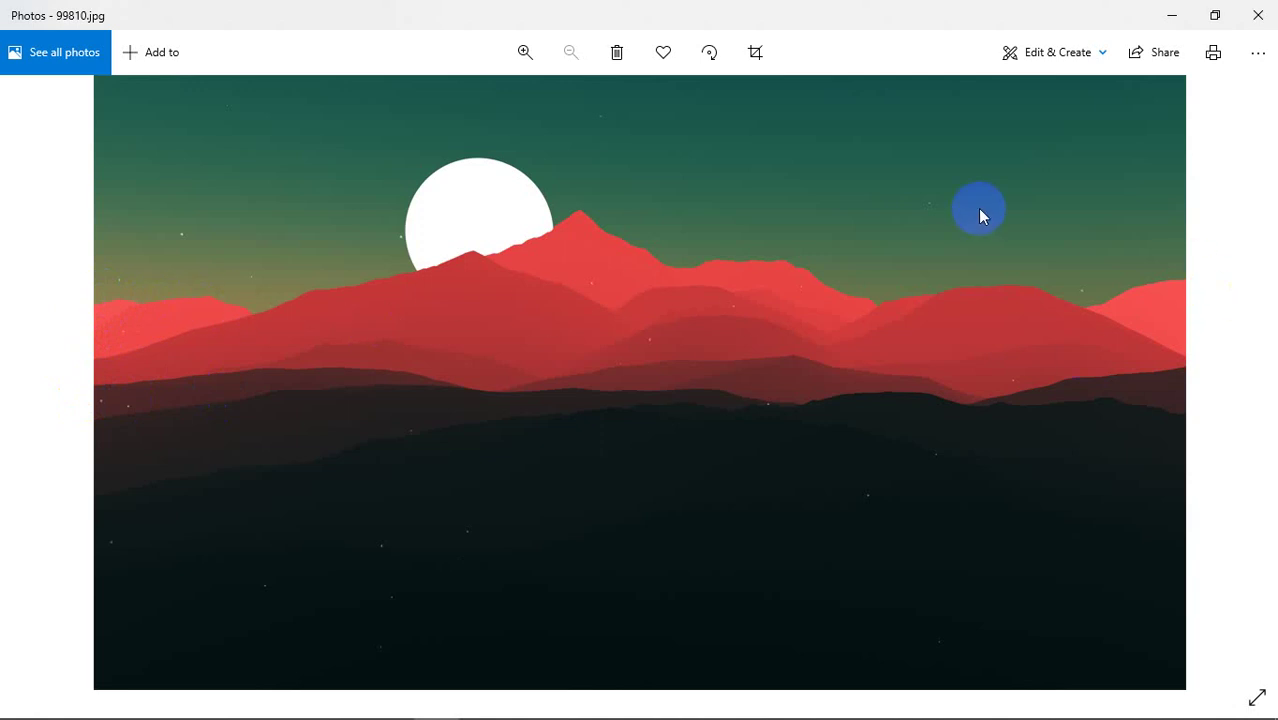
key("alt+Tab")
mouse_move(80, 482)
left_mouse_down()
mouse_move(94, 456)
mouse_move(84, 477)
left_mouse_up()
key("ctrl+minus")
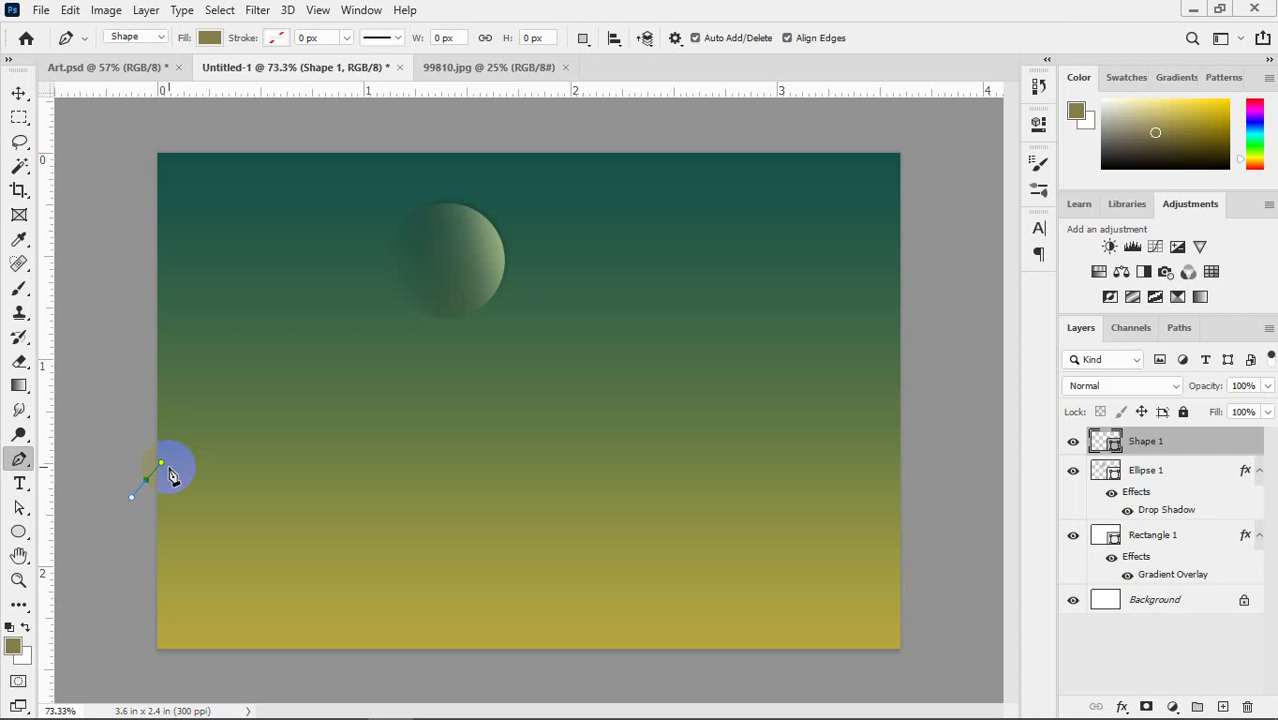
key("Escape")
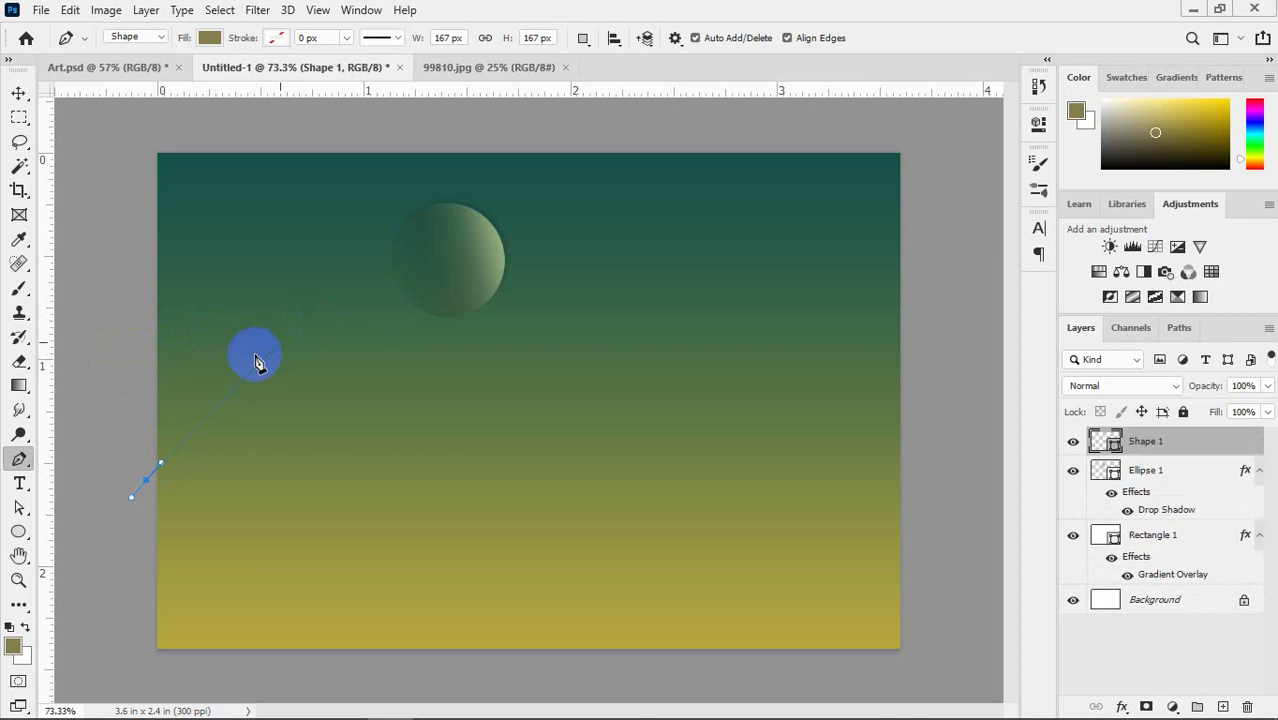
key("ctrl+z")
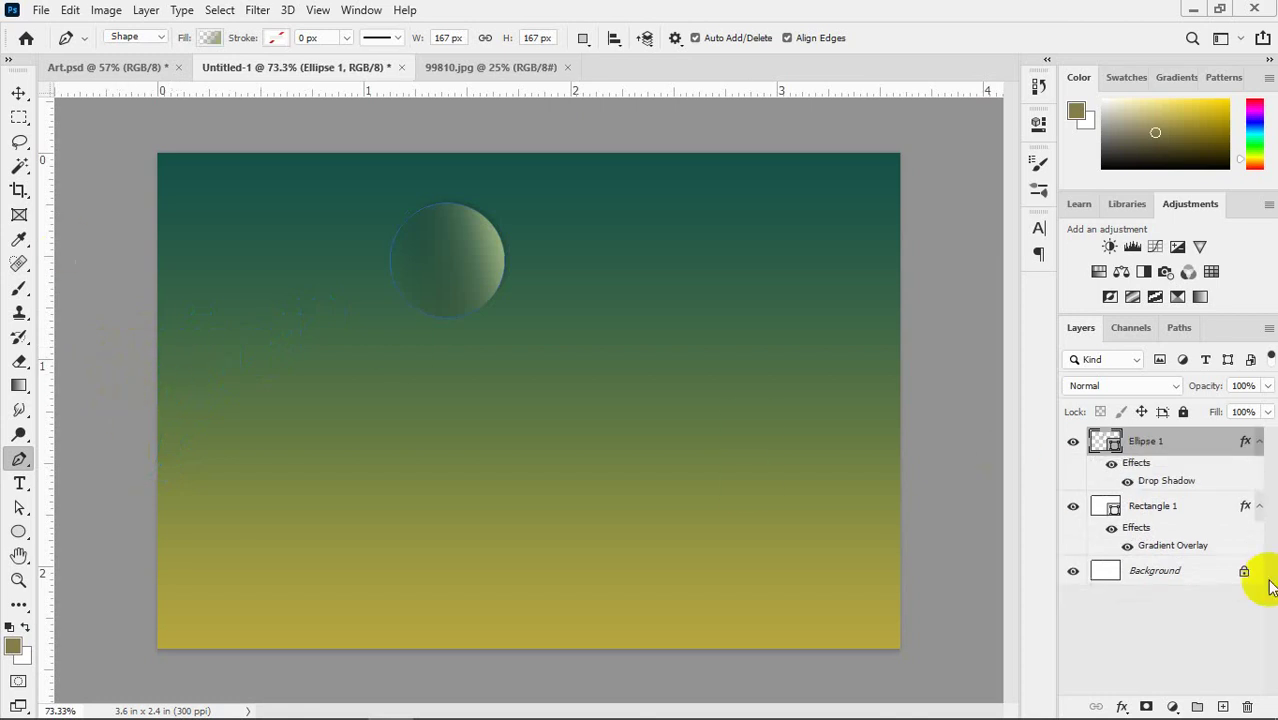
- Deselect all layers and start the mountain outline with a Pen anchor at the left edge
left_click(10, 93)
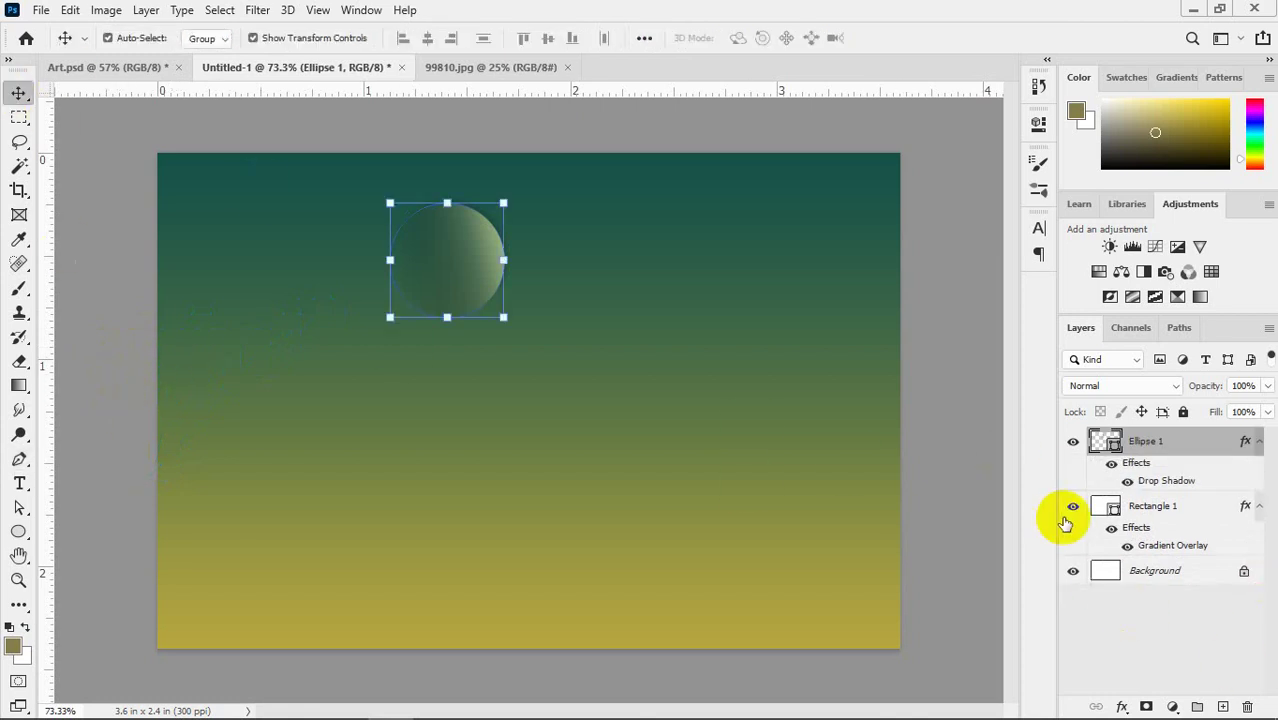
left_click(1190, 634)
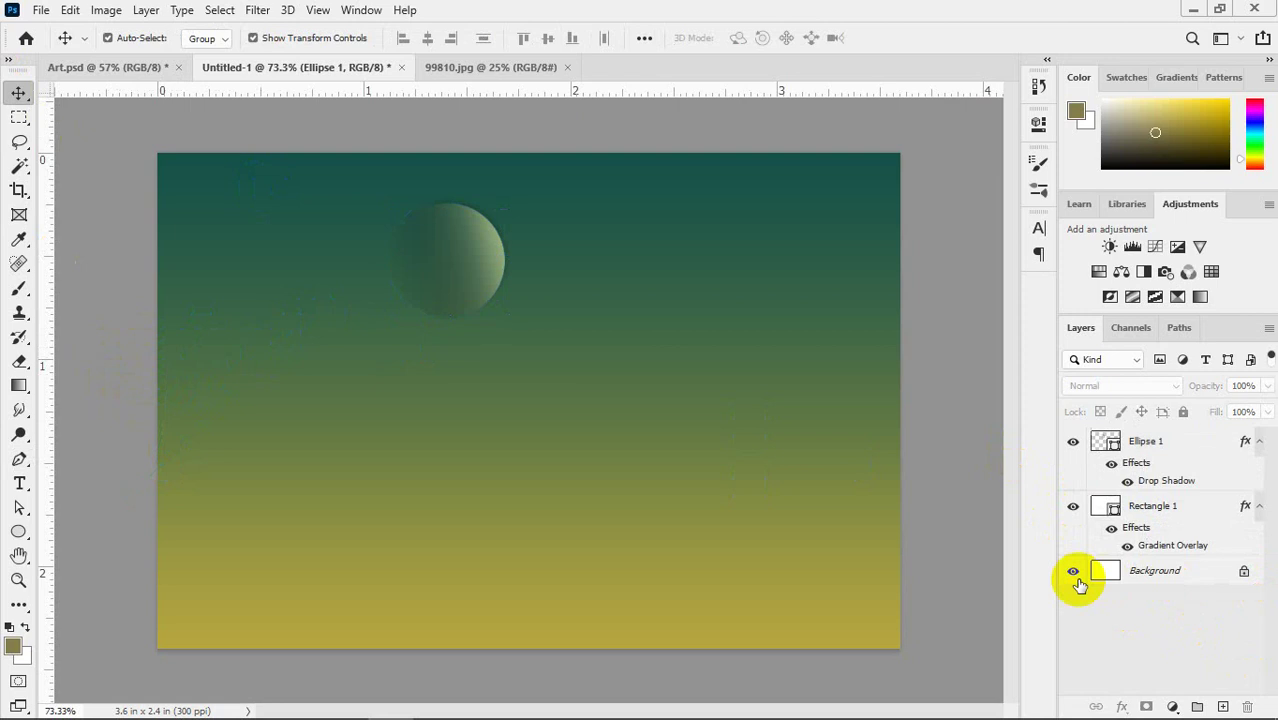
left_click(19, 459)
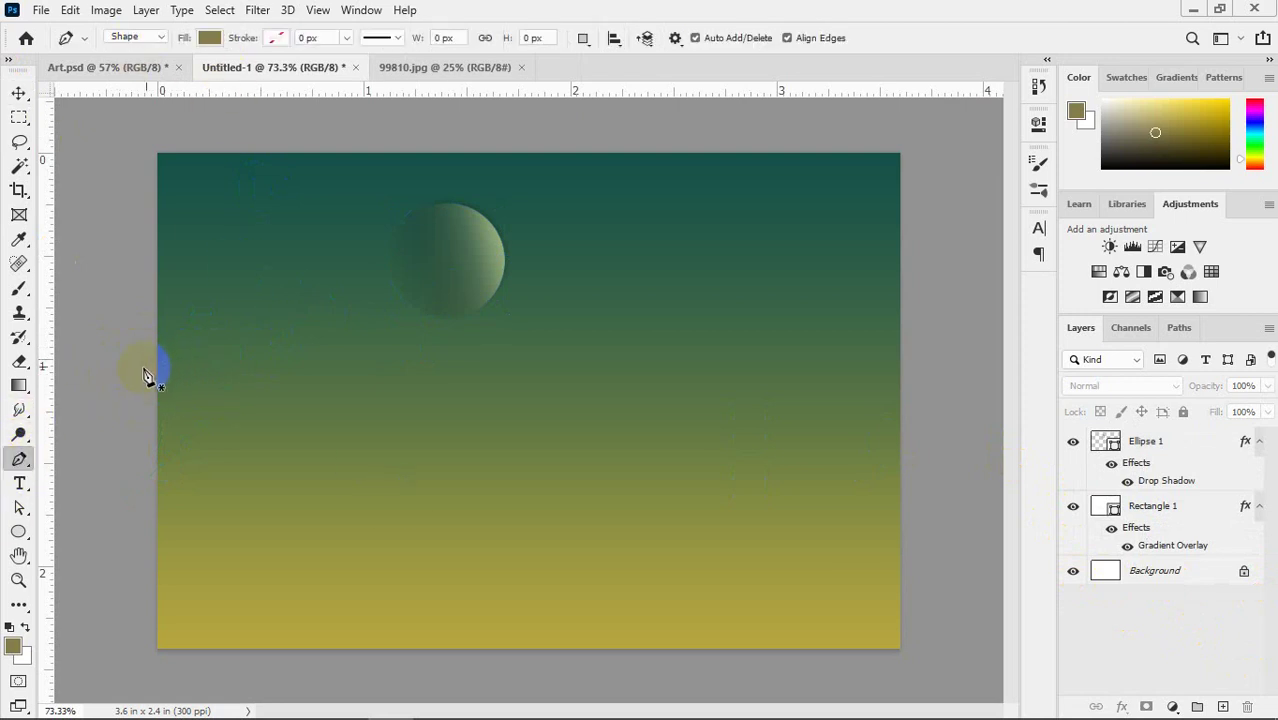
left_click_drag(126, 368, 135, 357)
mouse_move(285, 340)
left_mouse_down()
mouse_move(337, 360)
mouse_move(345, 351)
mouse_move(300, 355)
left_mouse_up()
scroll(205, 366, "up", 2, "alt")
left_click_drag(205, 366, 365, 456)
scroll(365, 456, "up", 3, "alt")
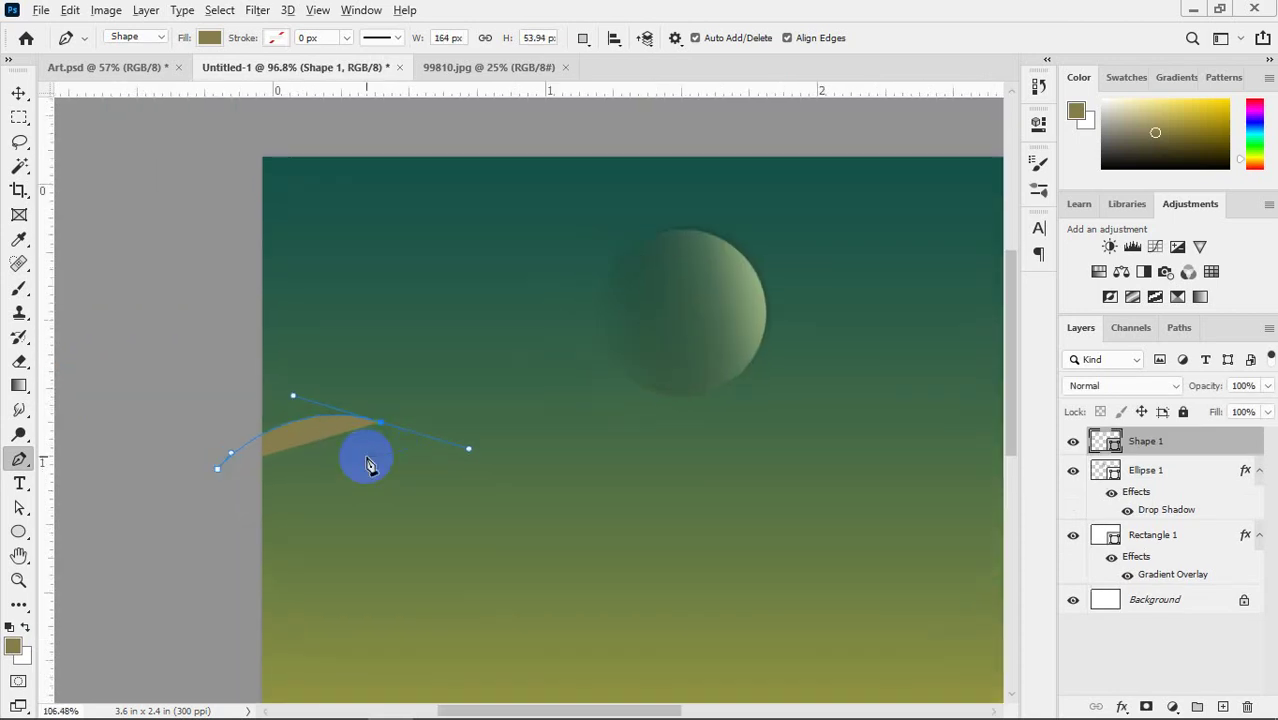
key("ctrl+z")
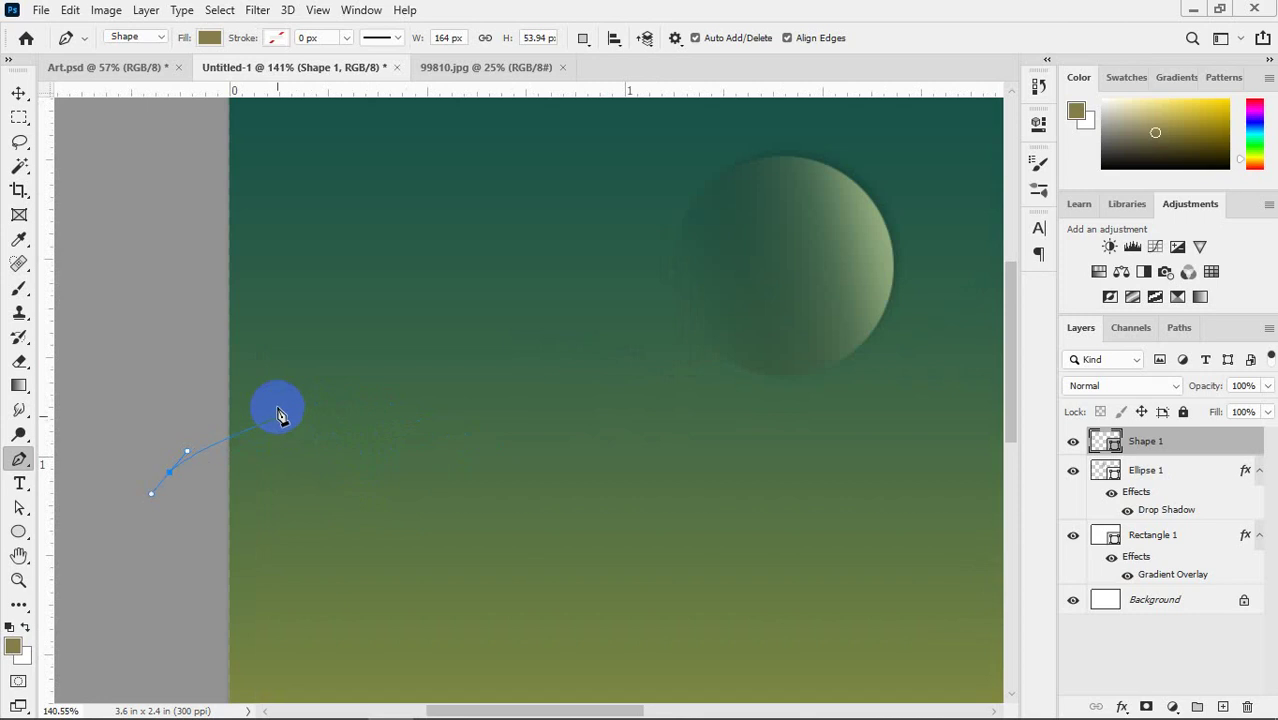
- Add curved ridge anchors running right to the moon's lower edge
left_click_drag(275, 408, 302, 392)
left_click_drag(352, 399, 466, 428)
left_click_drag(549, 455, 568, 461)
left_click_drag(701, 451, 736, 449)
scroll(476, 525, "right", 4)
scroll(476, 525, "up", 1)
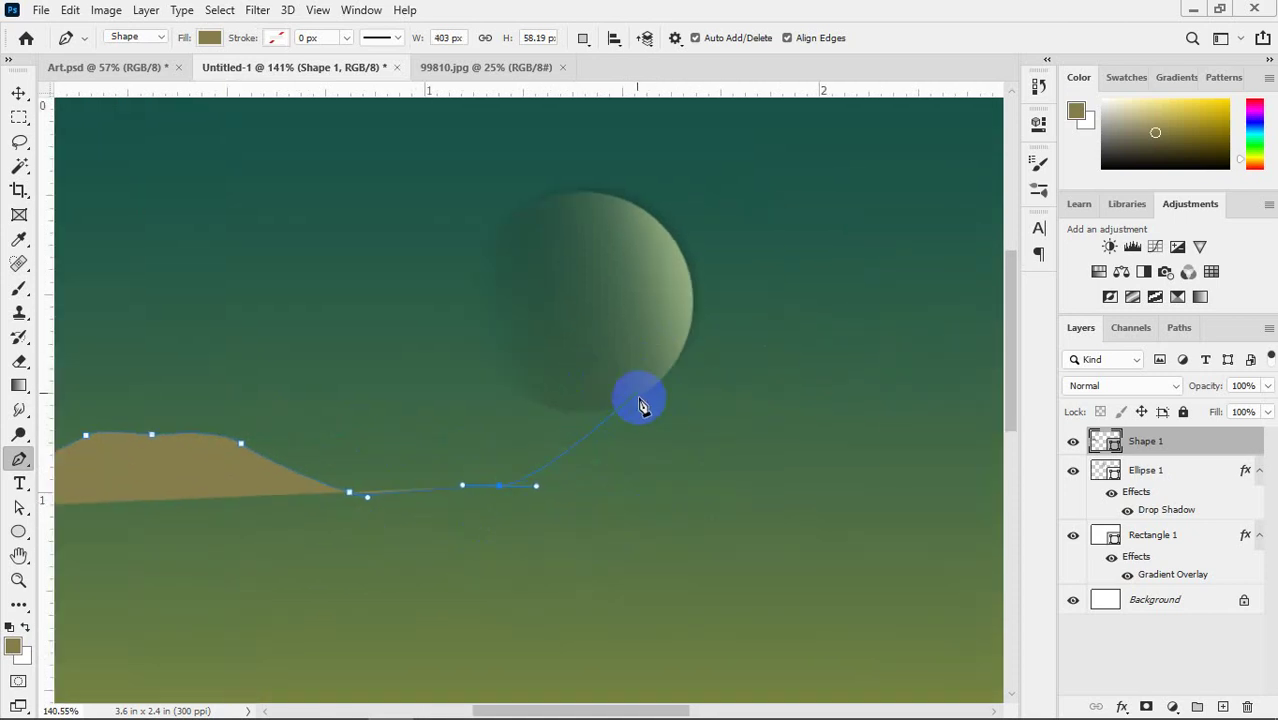
left_click(643, 397)
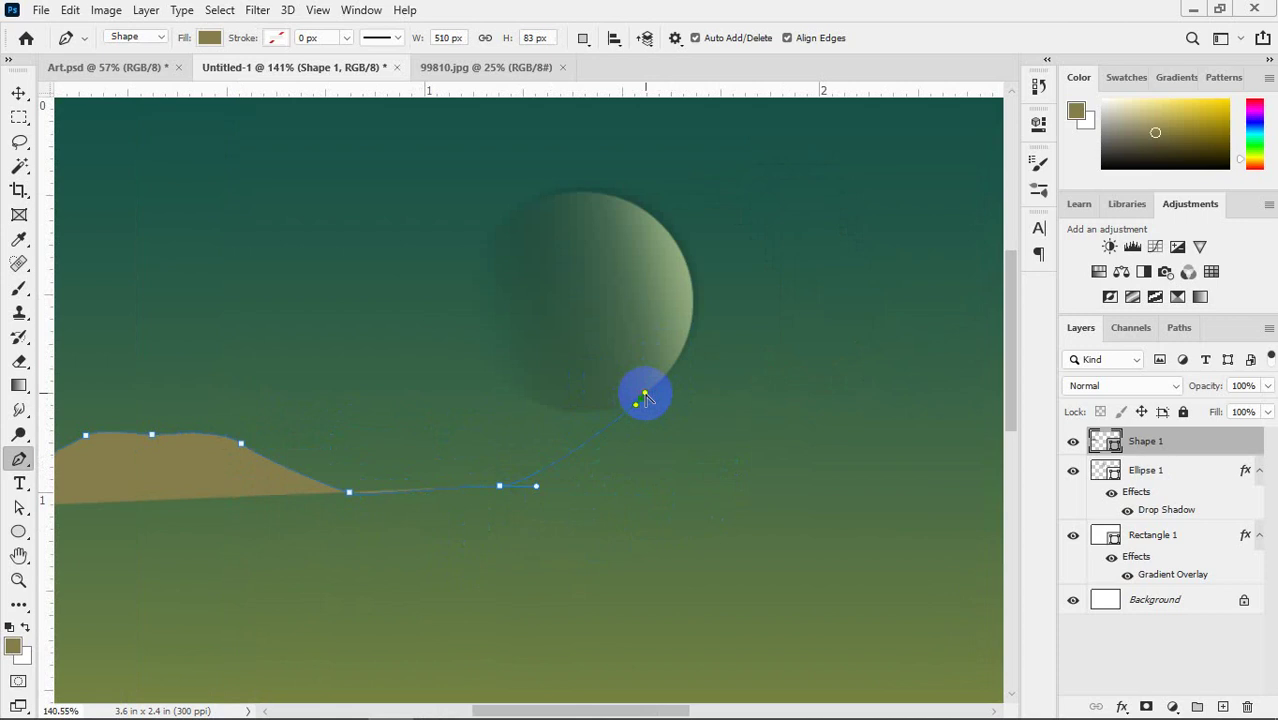
scroll(662, 401, "up", 4)
scroll(662, 401, "up", 4)
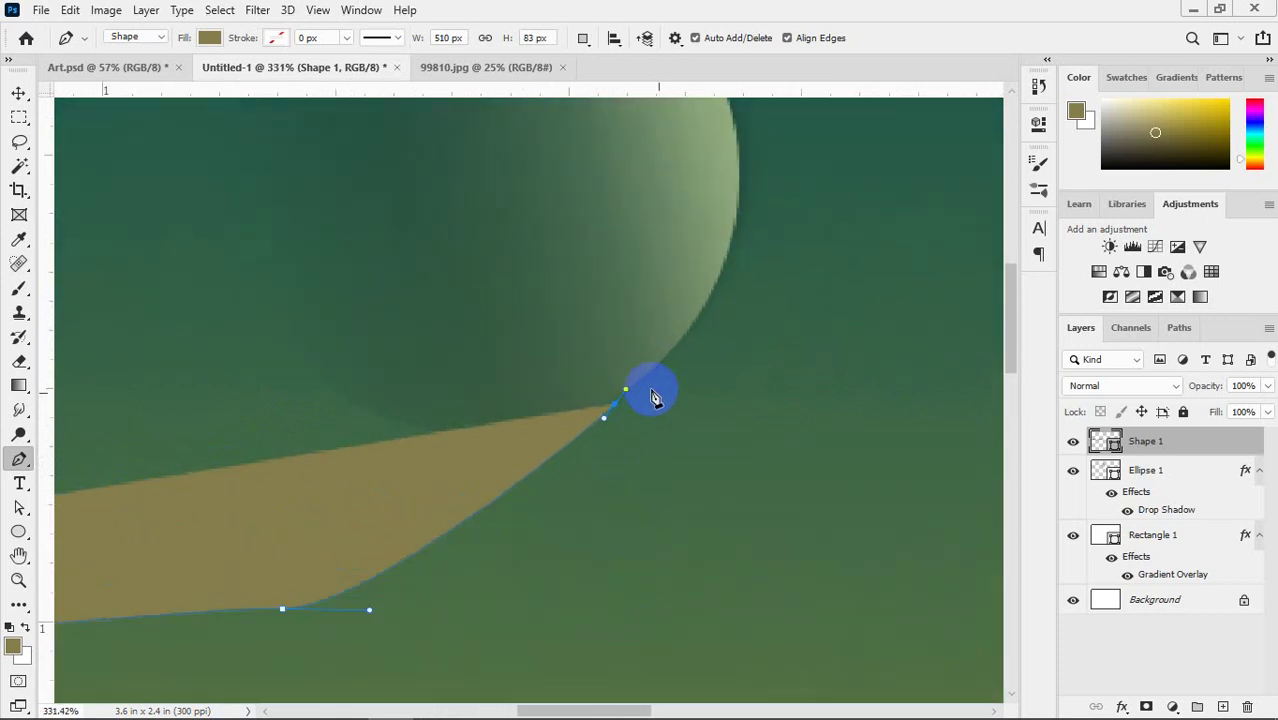
- Raise the slope along the moon to a sharp peak and curve its right slope down
left_click_drag(650, 376, 661, 358)
mouse_move(686, 301)
left_mouse_down()
mouse_move(702, 320)
mouse_move(696, 297)
mouse_move(688, 307)
left_mouse_up()
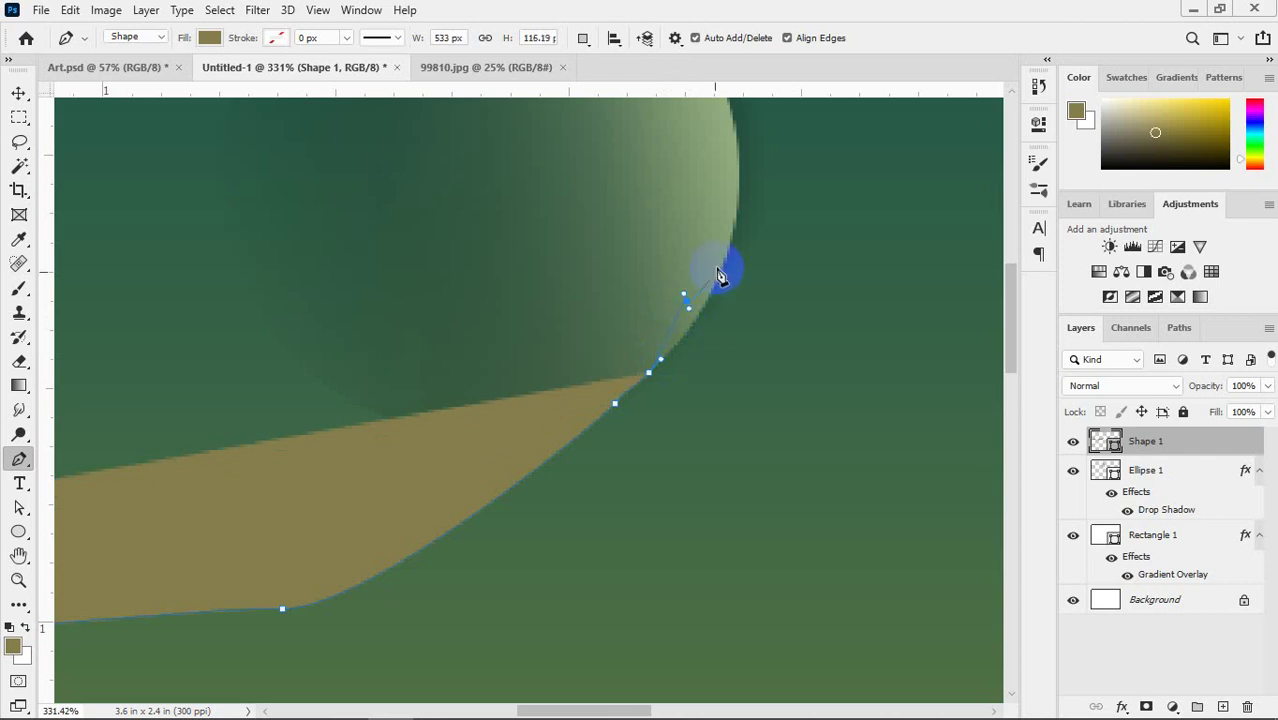
mouse_move(738, 208)
left_mouse_down()
mouse_move(767, 238)
mouse_move(750, 228)
left_mouse_up()
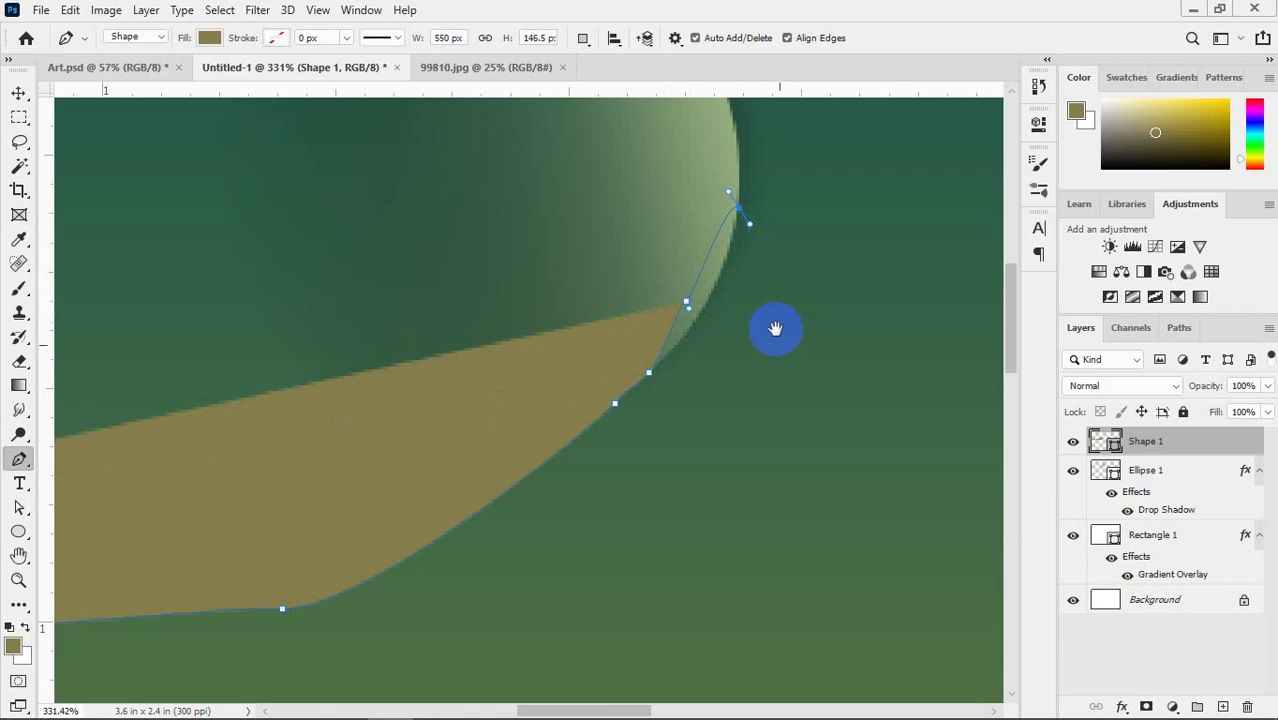
left_click_drag(770, 328, 428, 345)
left_click(451, 346)
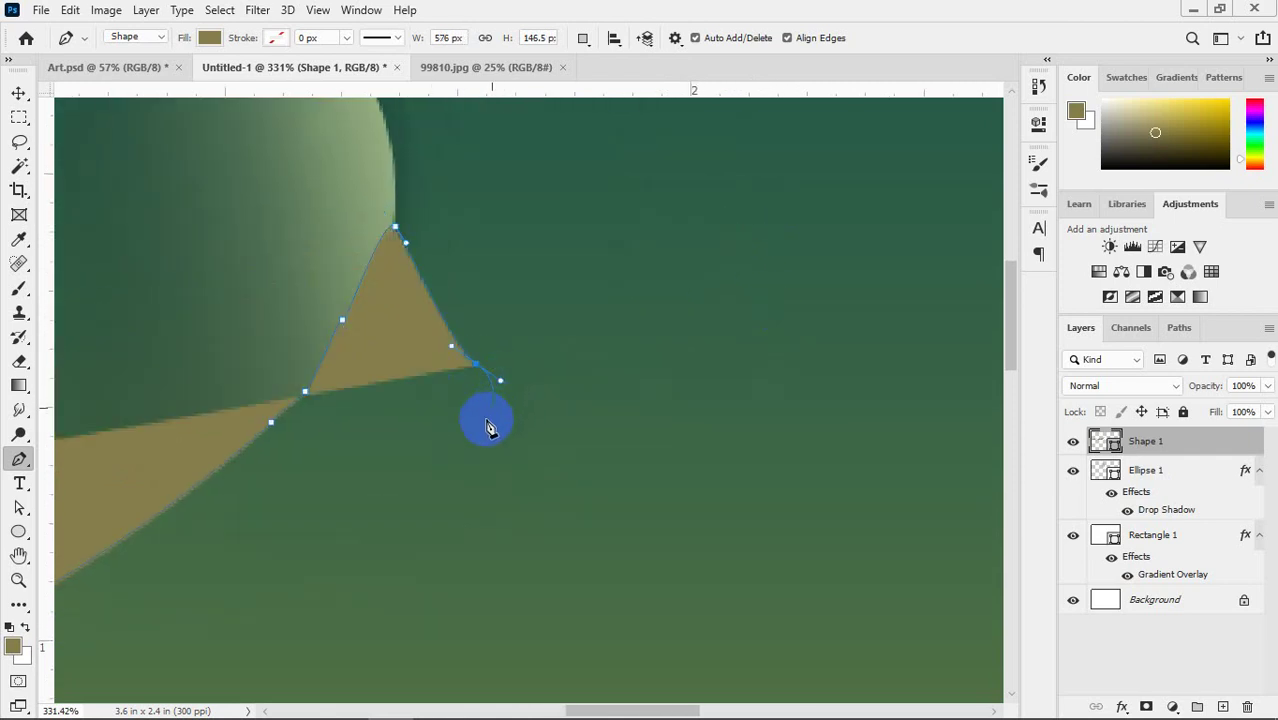
left_click(469, 354)
left_click_drag(474, 355, 531, 450)
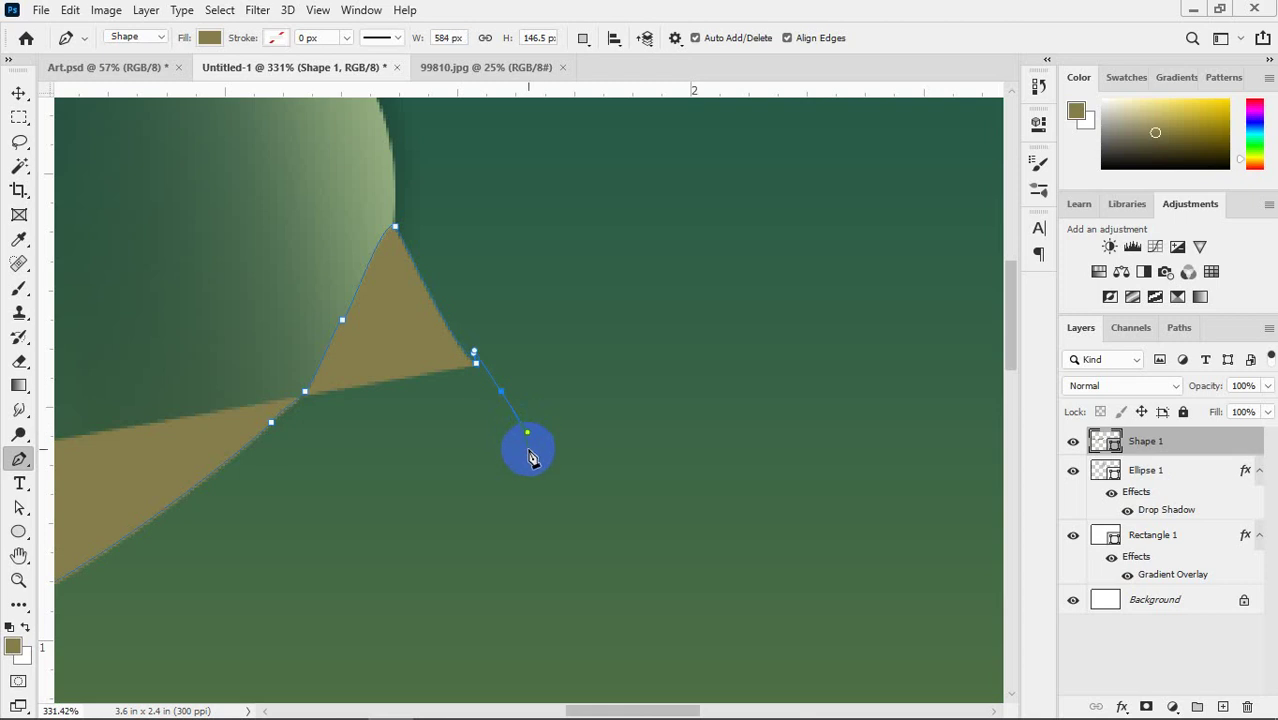
scroll(532, 452, "down", 5)
scroll(533, 455, "down", 1)
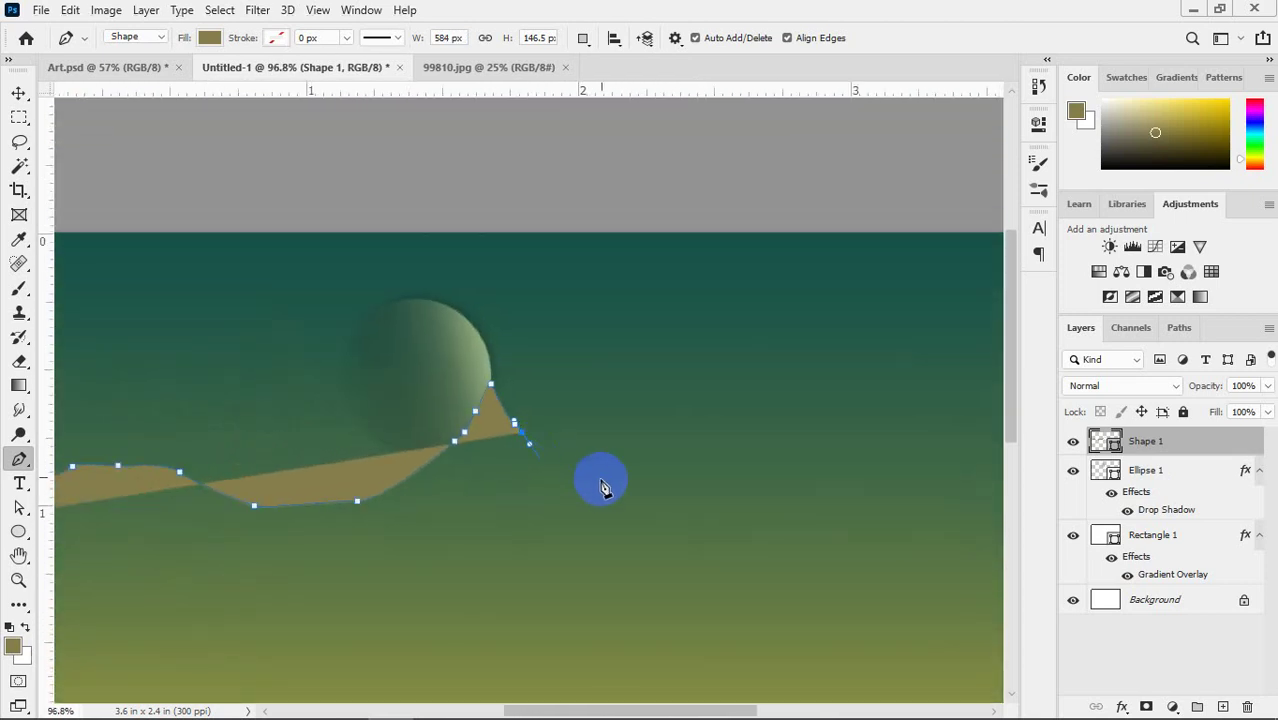
- Extend the rolling ridge with curved anchors past the canvas's right edge
left_click_drag(602, 481, 572, 466)
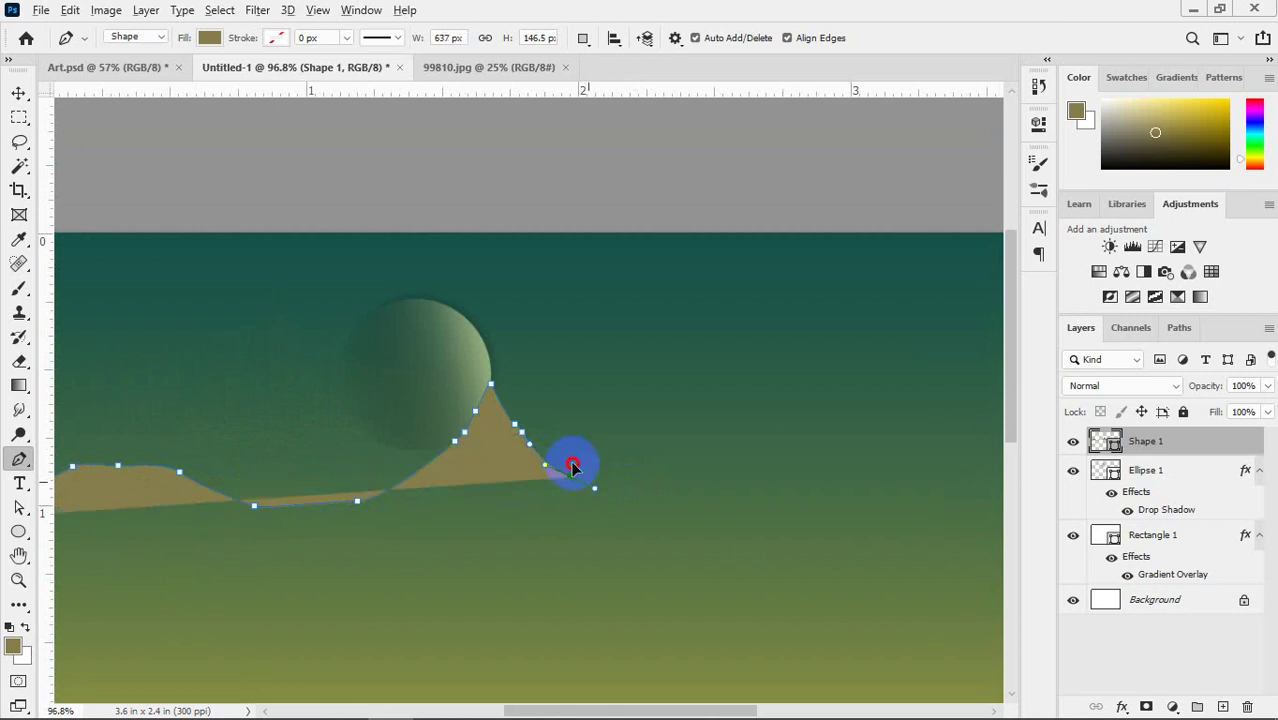
scroll(566, 476, "up", 4)
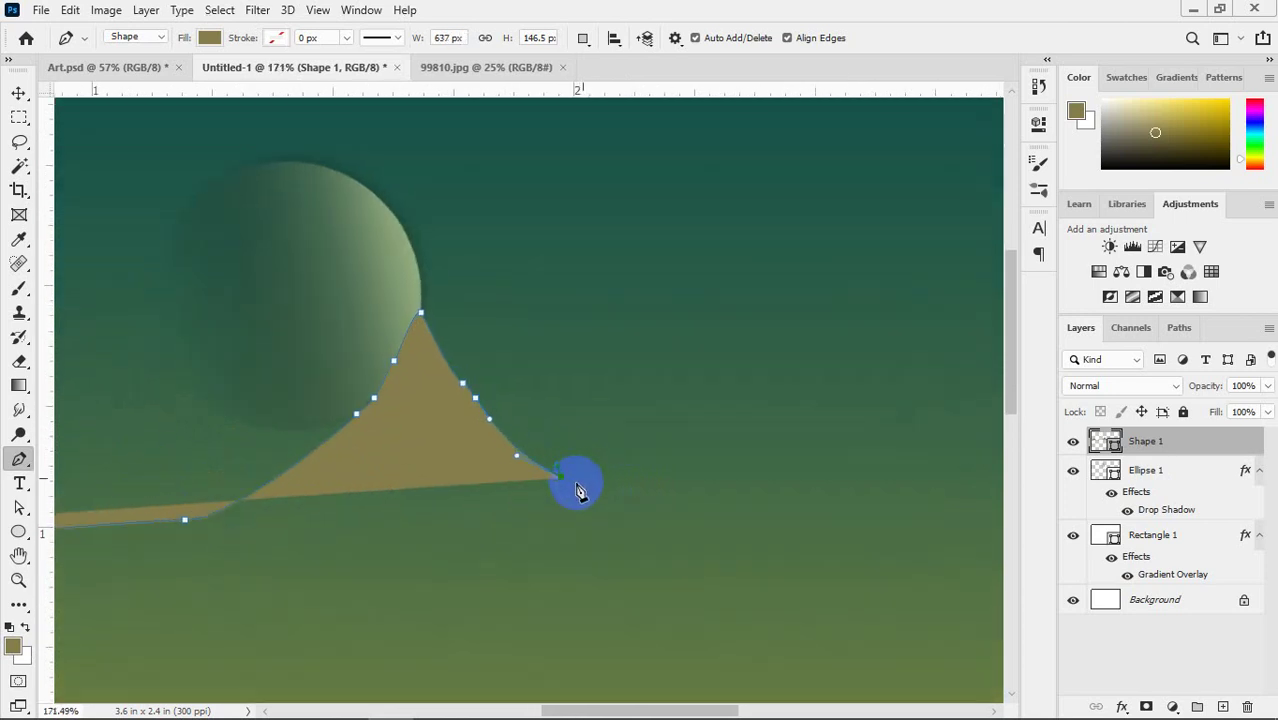
left_click_drag(577, 485, 583, 489)
scroll(586, 489, "down", 3)
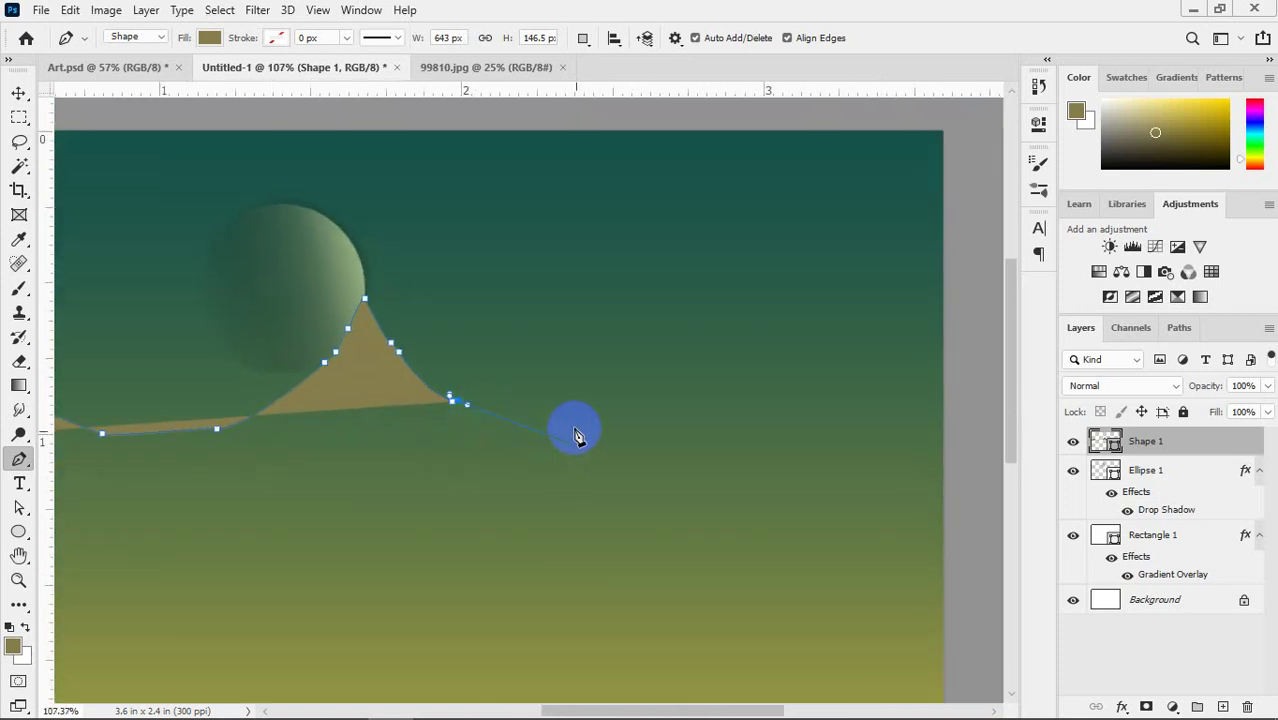
left_click_drag(563, 443, 608, 466)
left_click_drag(690, 422, 845, 448)
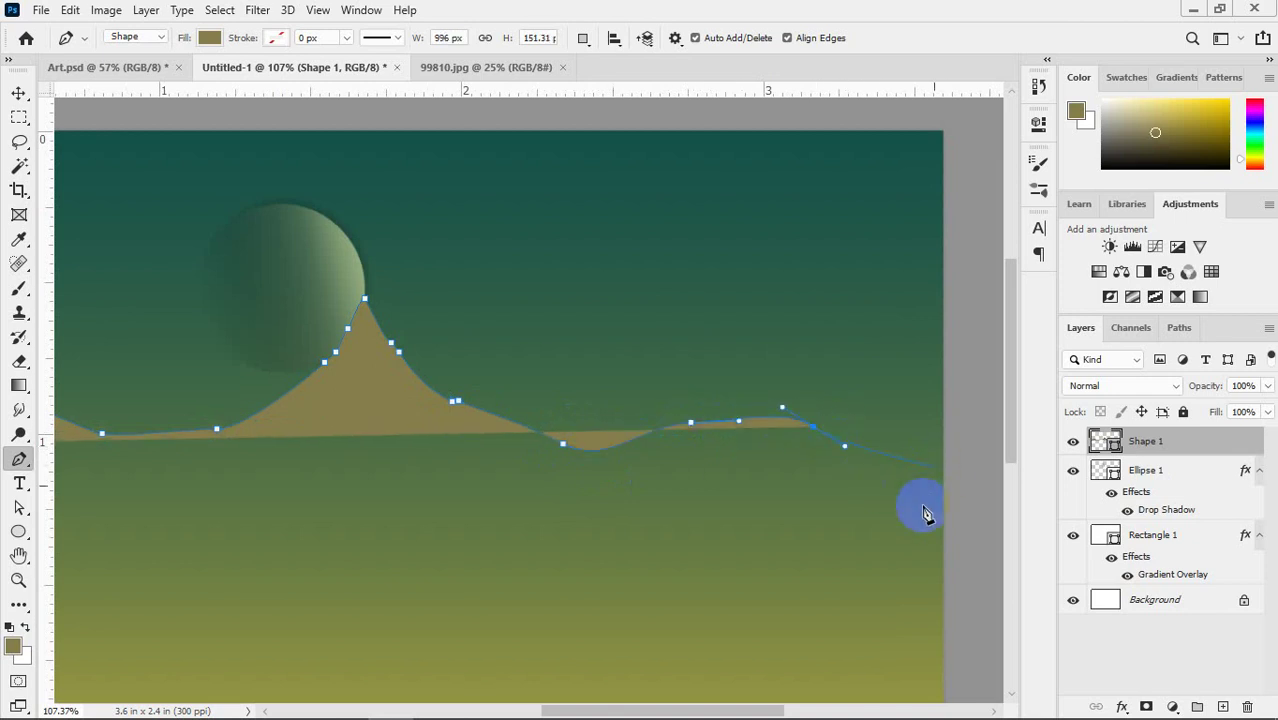
left_click_drag(928, 499, 970, 513)
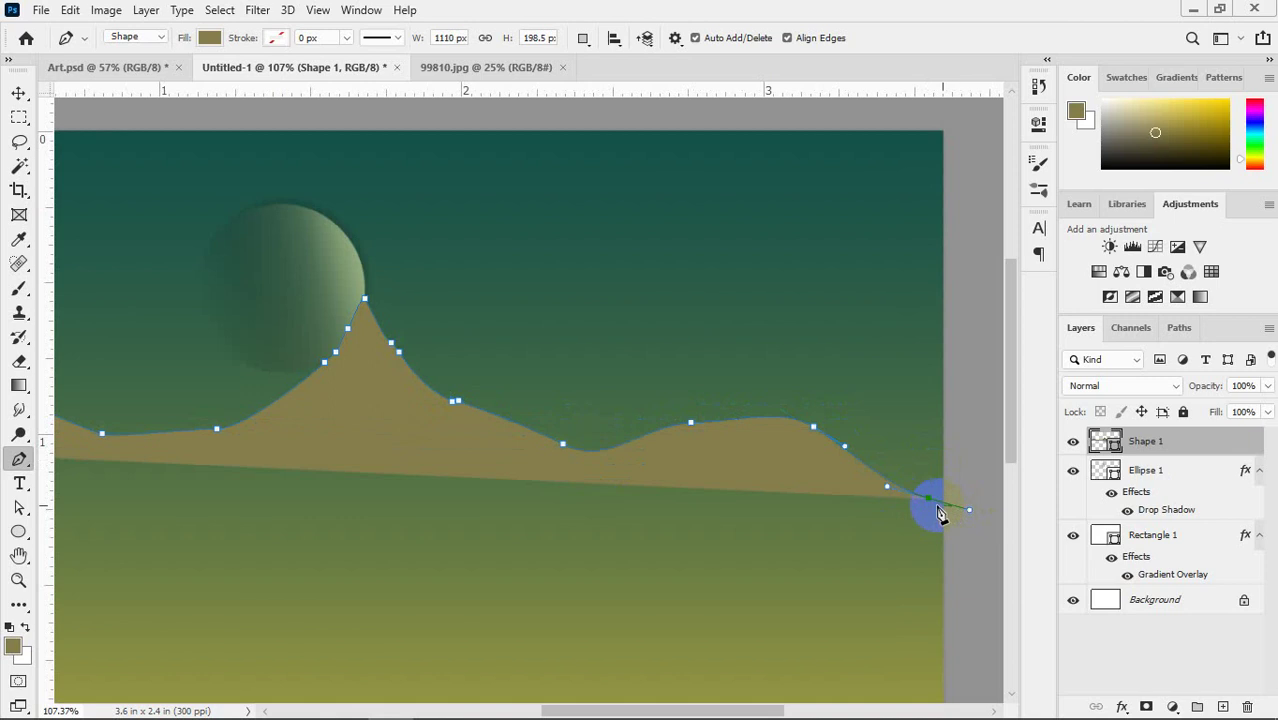
scroll(930, 503, "down", 1)
scroll(847, 483, "right", 4)
left_click_drag(779, 513, 808, 515)
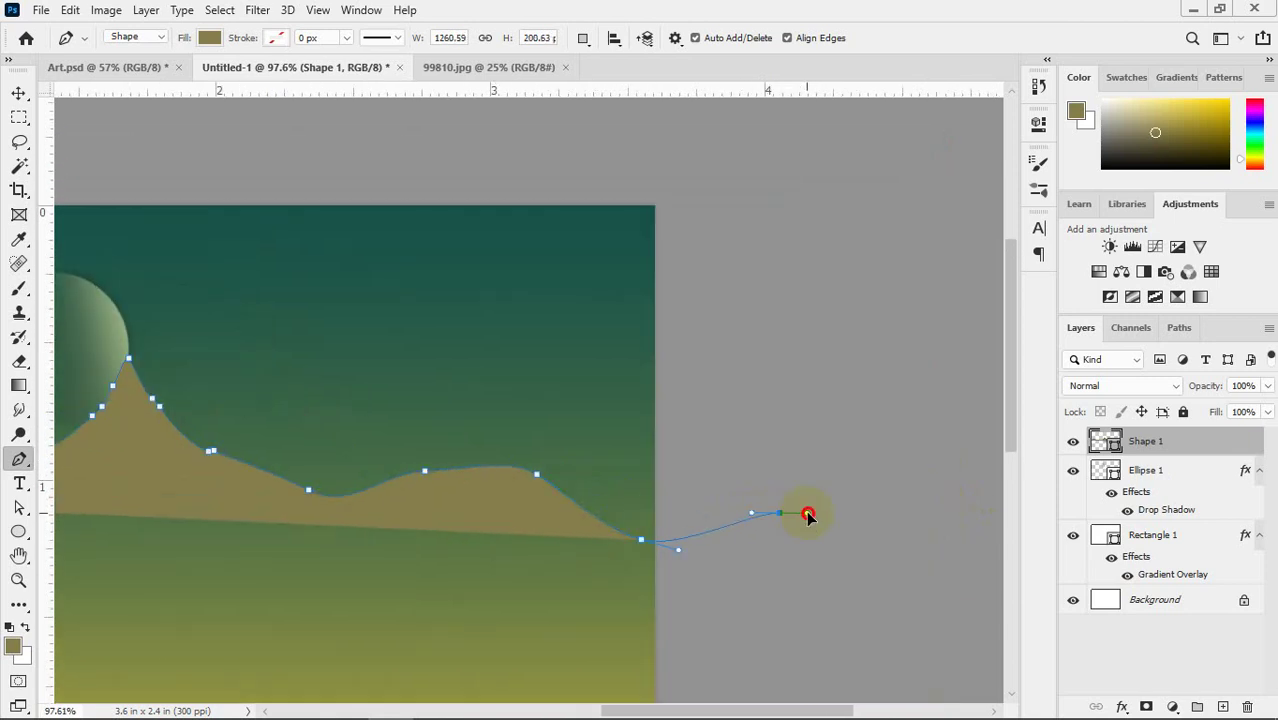
scroll(809, 516, "down", 4)
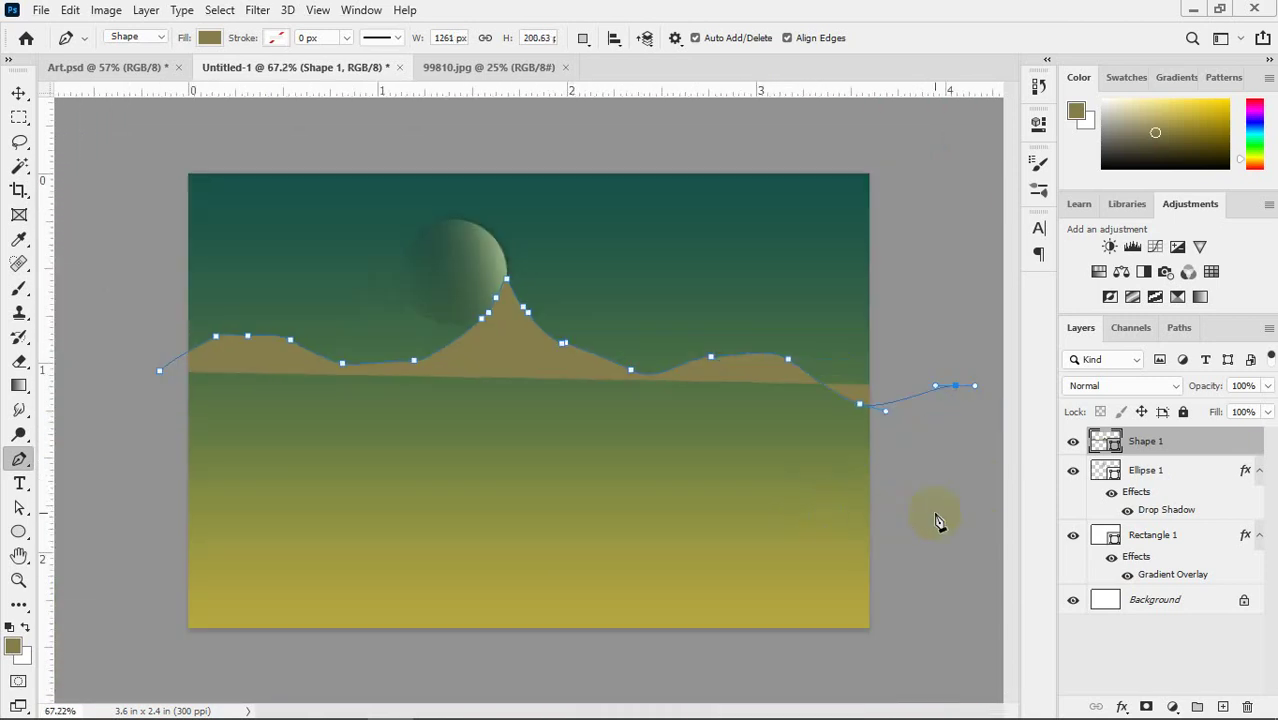
- Pull the last ridge anchor back toward the canvas and shorten its handles
key("space")
left_click_drag(601, 457, 913, 437)
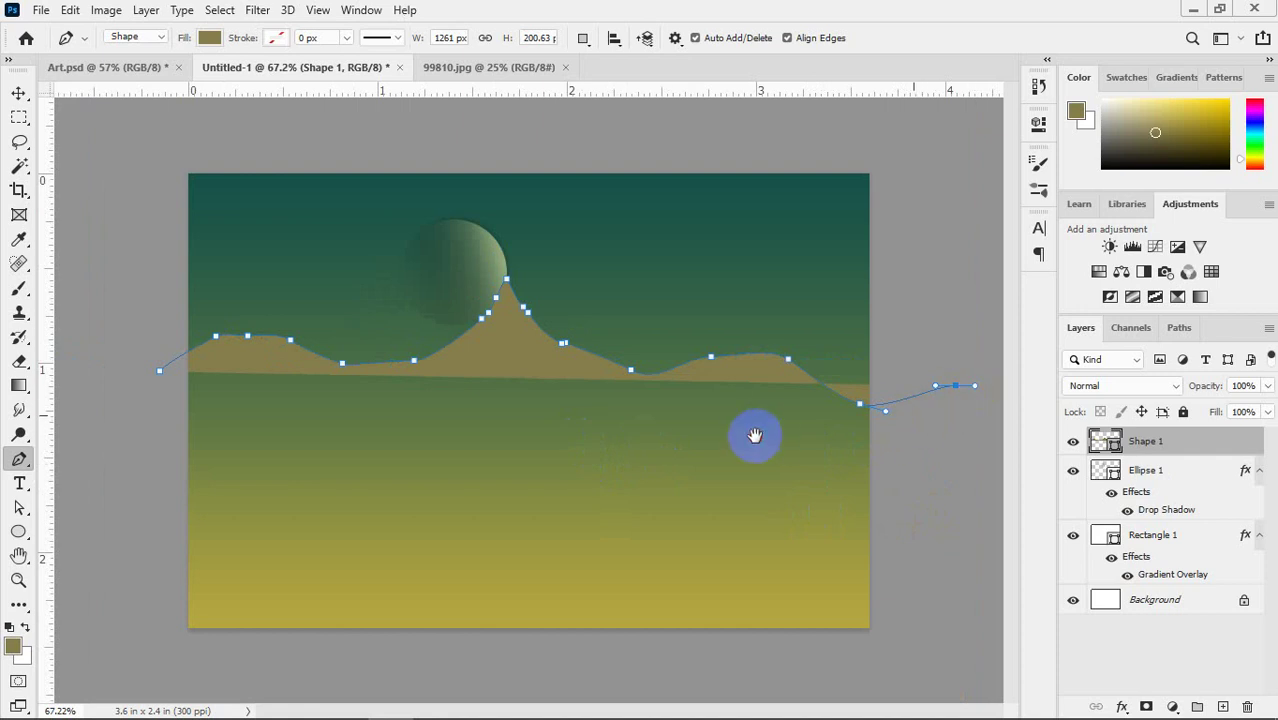
left_click(907, 428, "ctrl")
left_click_drag(907, 428, 291, 405)
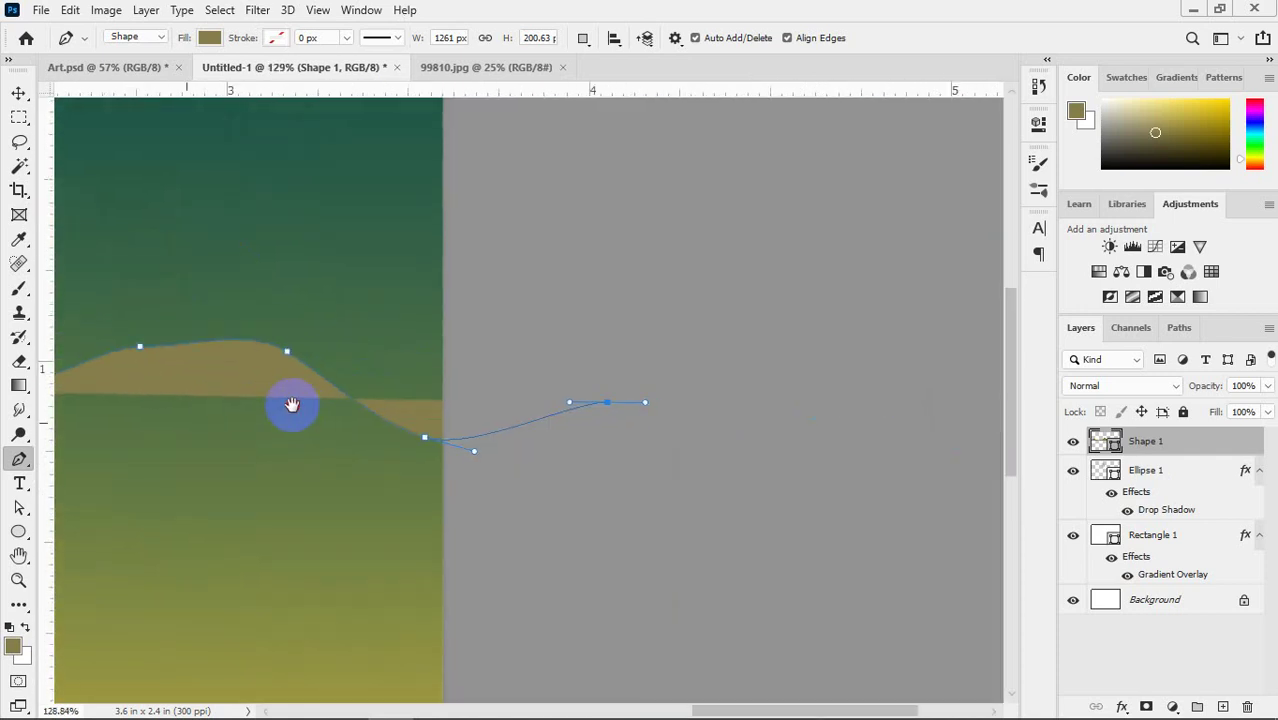
left_click(400, 462)
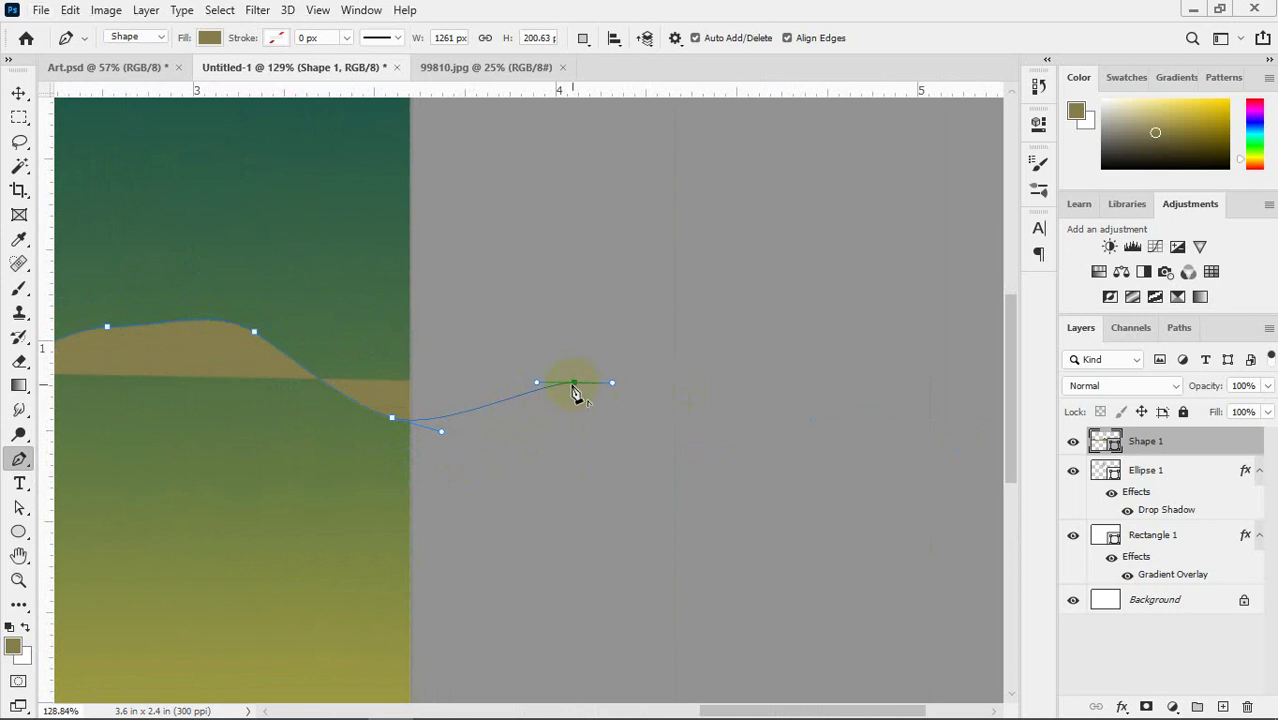
left_click_drag(576, 389, 547, 386)
left_click_drag(576, 389, 510, 383)
key("ctrl+minus")
key("ctrl+minus")
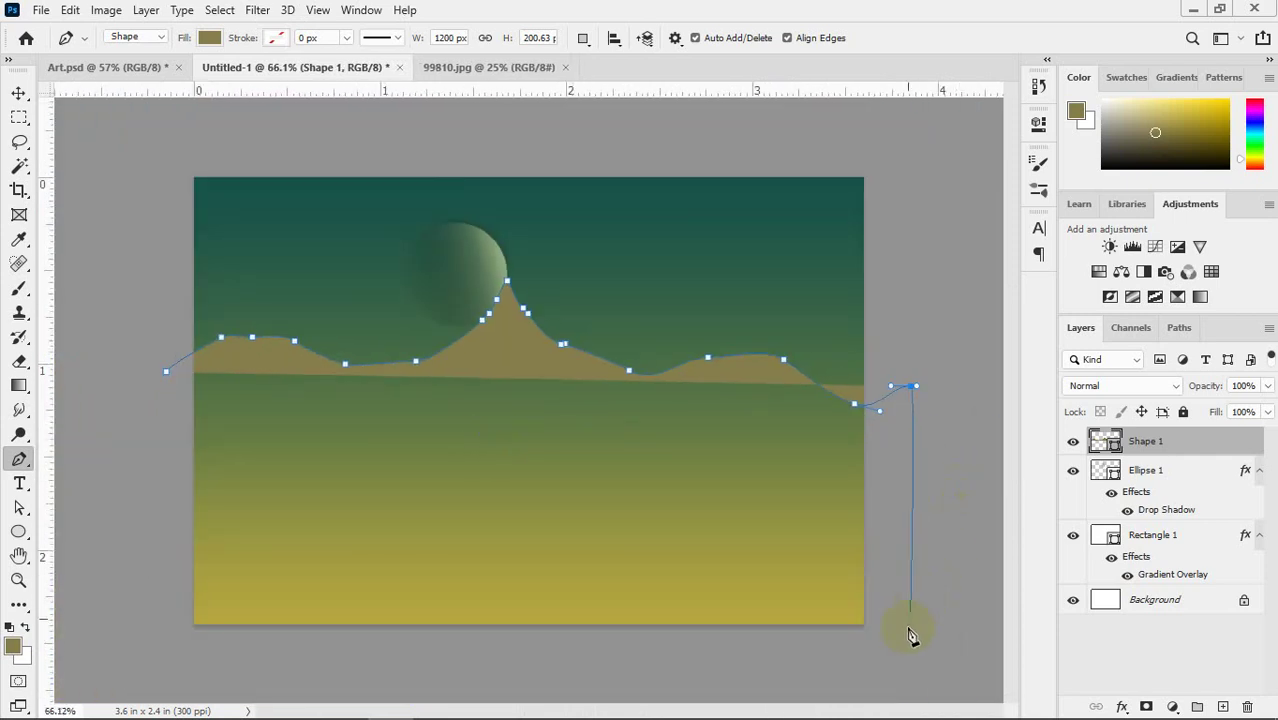
key("Escape")
- Close the mountain outline down the right side and along the bottom to fill the lower area
left_click(923, 652, "shift")
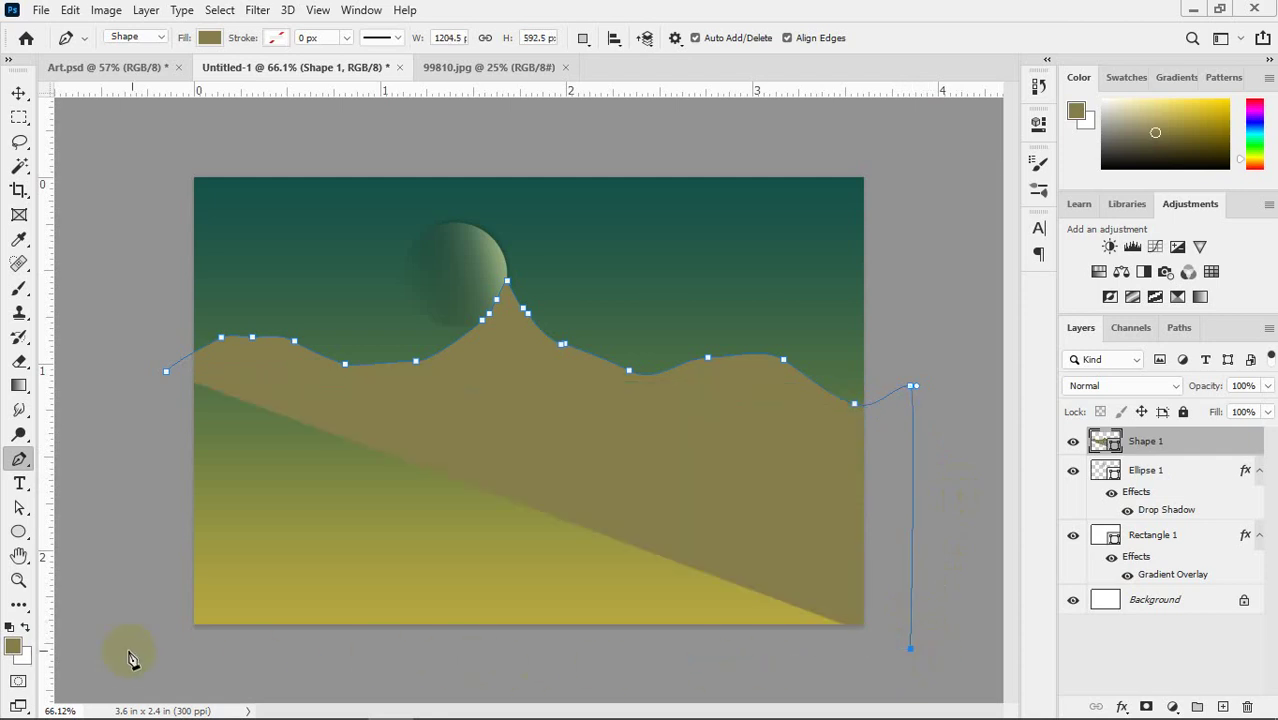
left_click(165, 650, "shift")
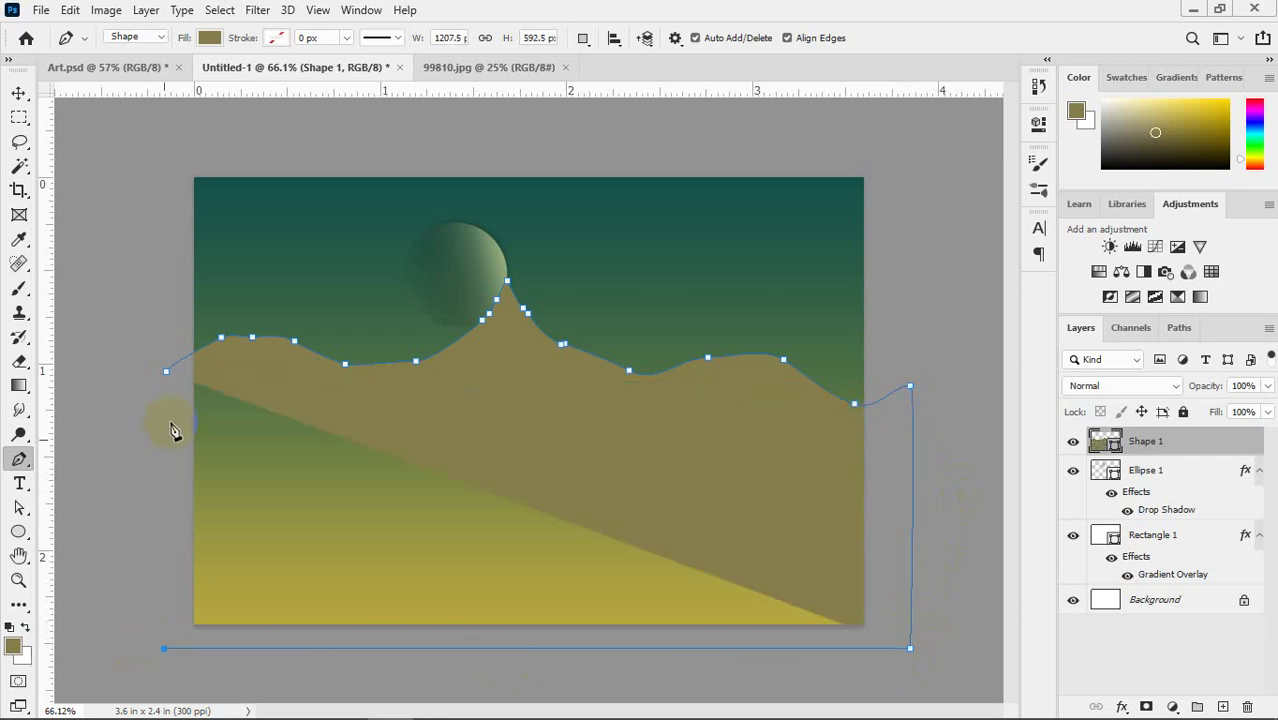
left_click(168, 378)
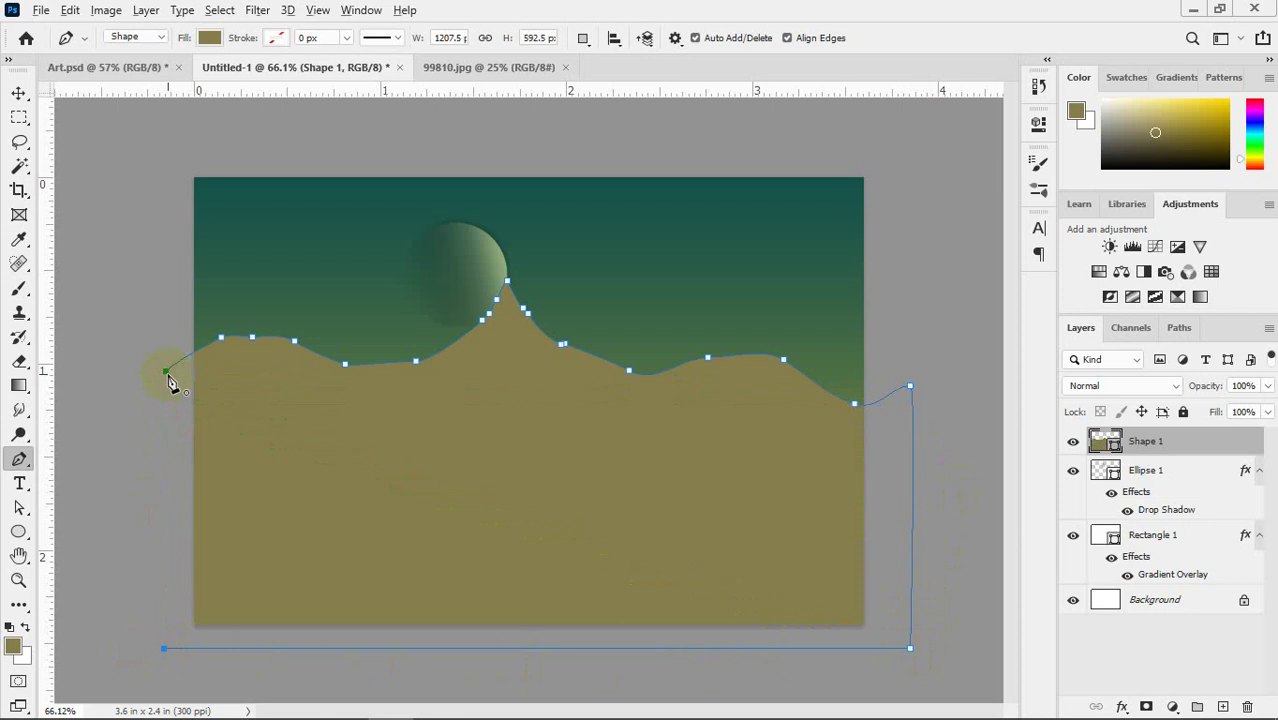
scroll(402, 445, "down", 2)
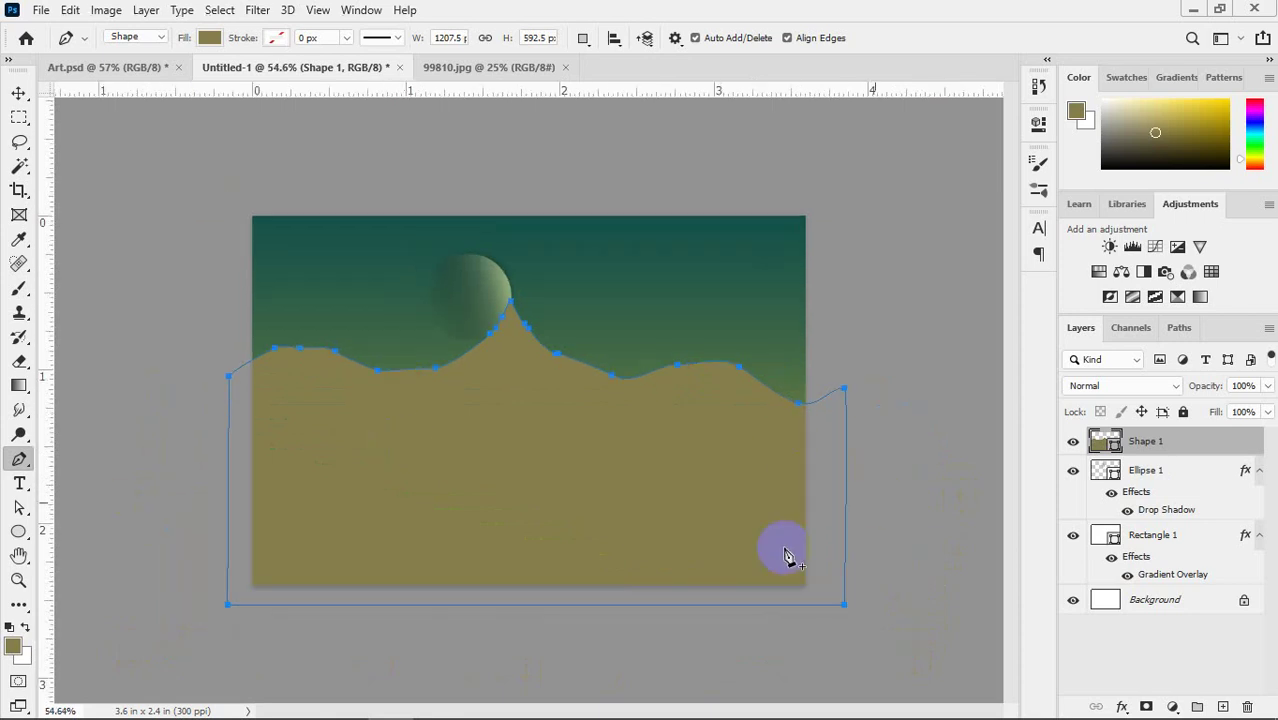
- Deselect the finished olive mountain shape with the Move tool and return to the Pen
left_click(19, 93)
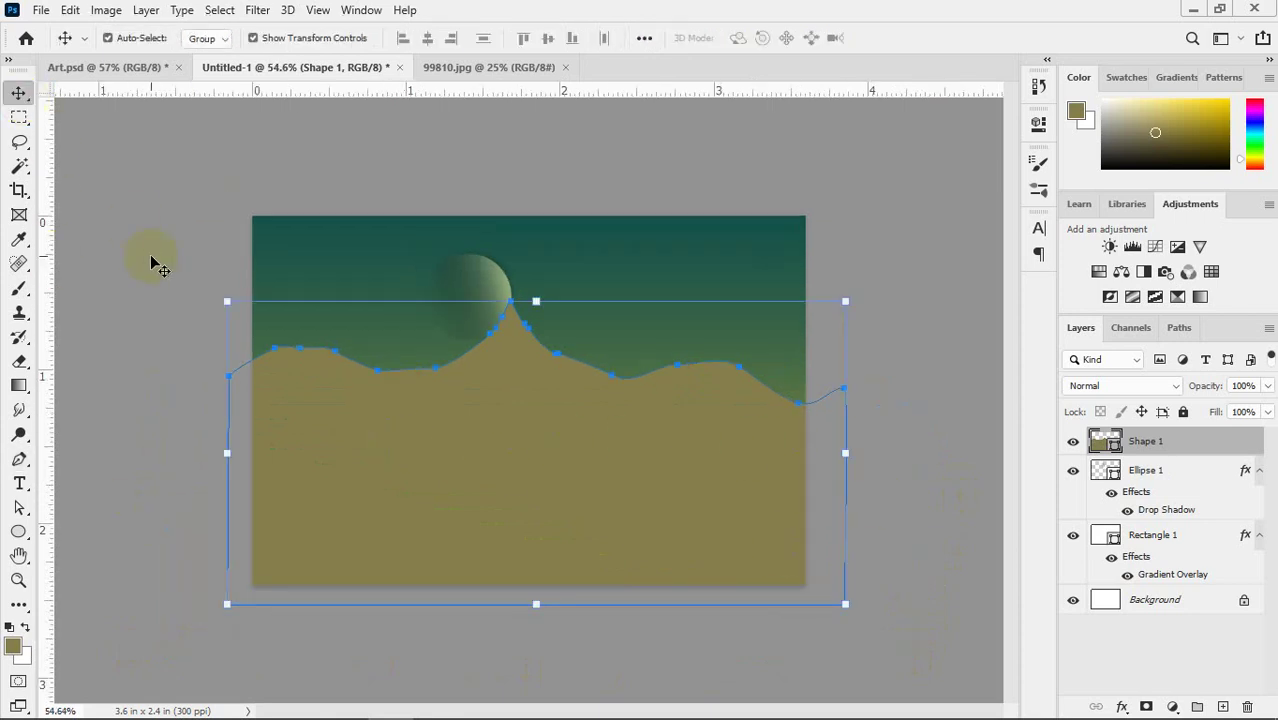
left_click(150, 262)
scroll(466, 330, "up", 3)
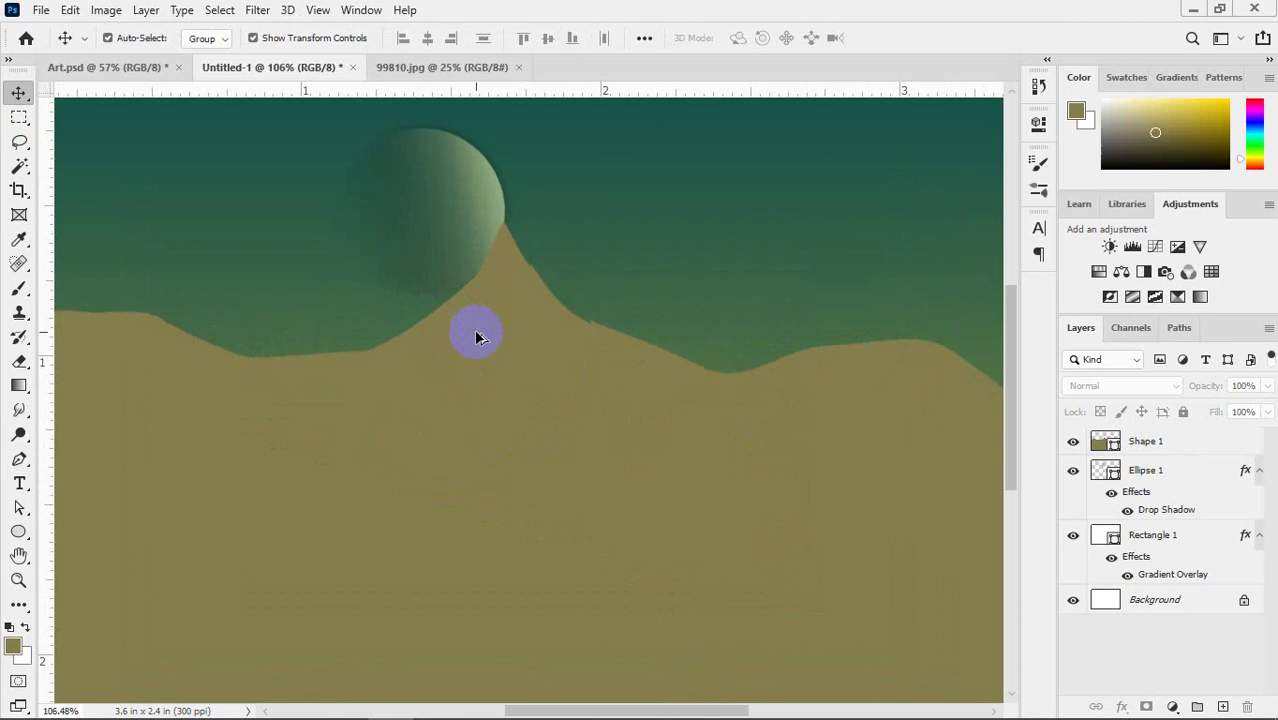
scroll(476, 337, "down", 3)
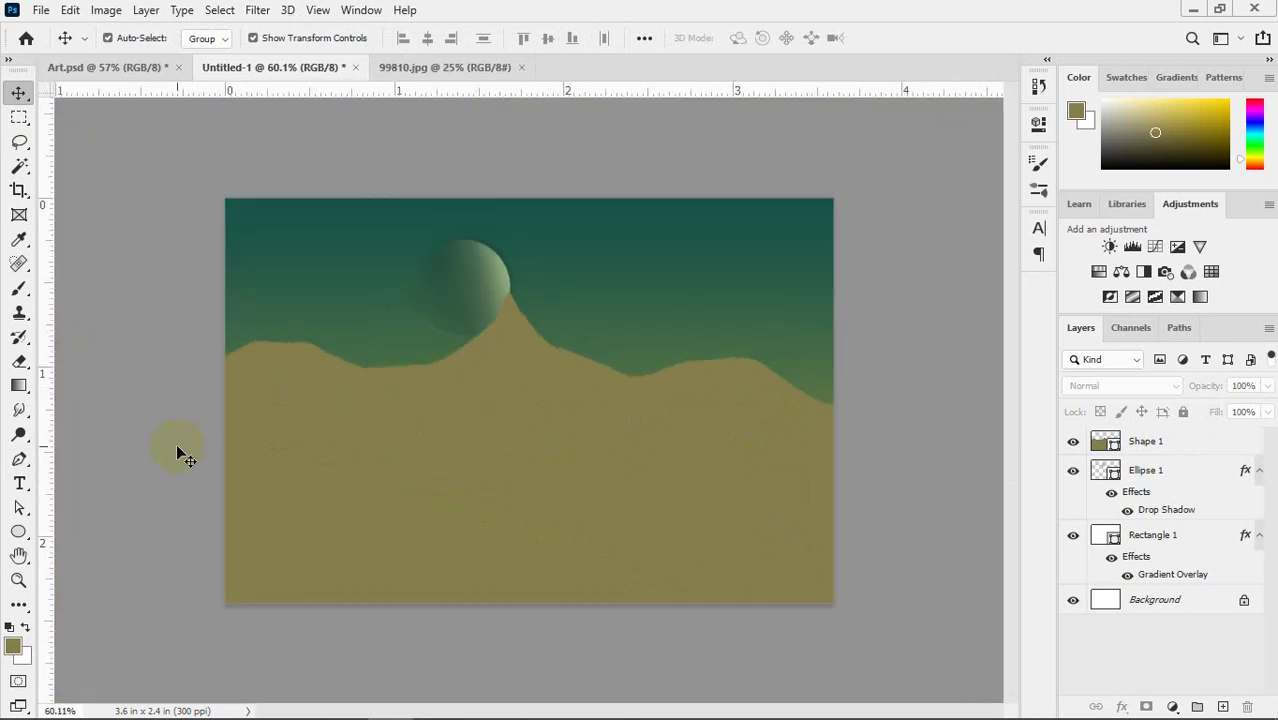
left_click(20, 459)
- Compare the canvas with the reference landscape photo
key("alt+Tab")
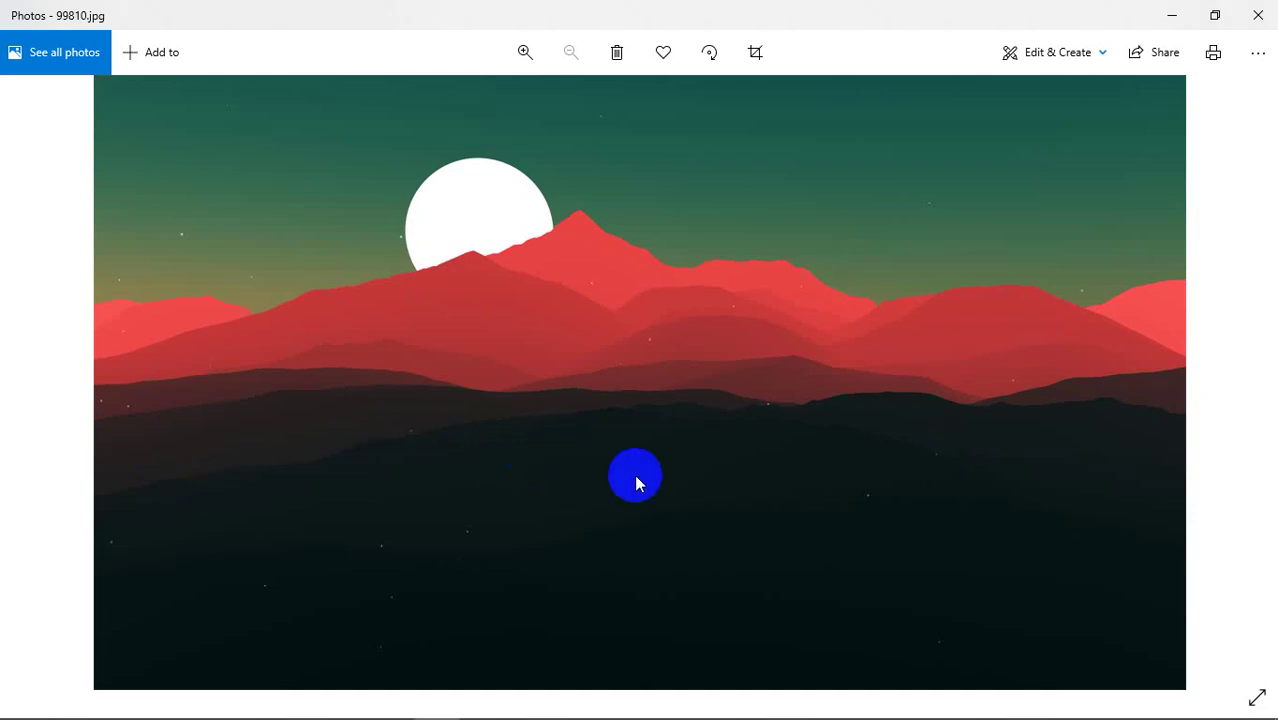
key("alt+Tab")
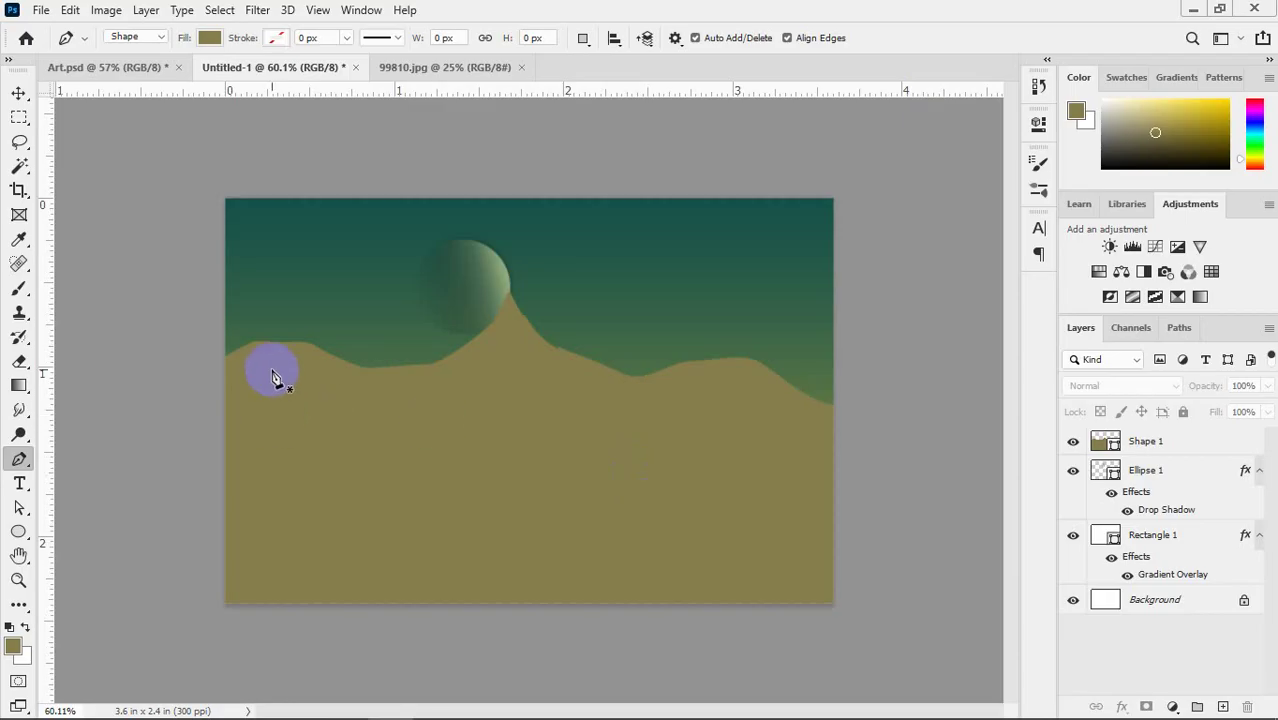
key("alt+Tab")
key("alt+Tab")
- Draw the Shape 2 ridge from the left edge up to a pointed peak below the moon
left_click_drag(213, 387, 231, 379)
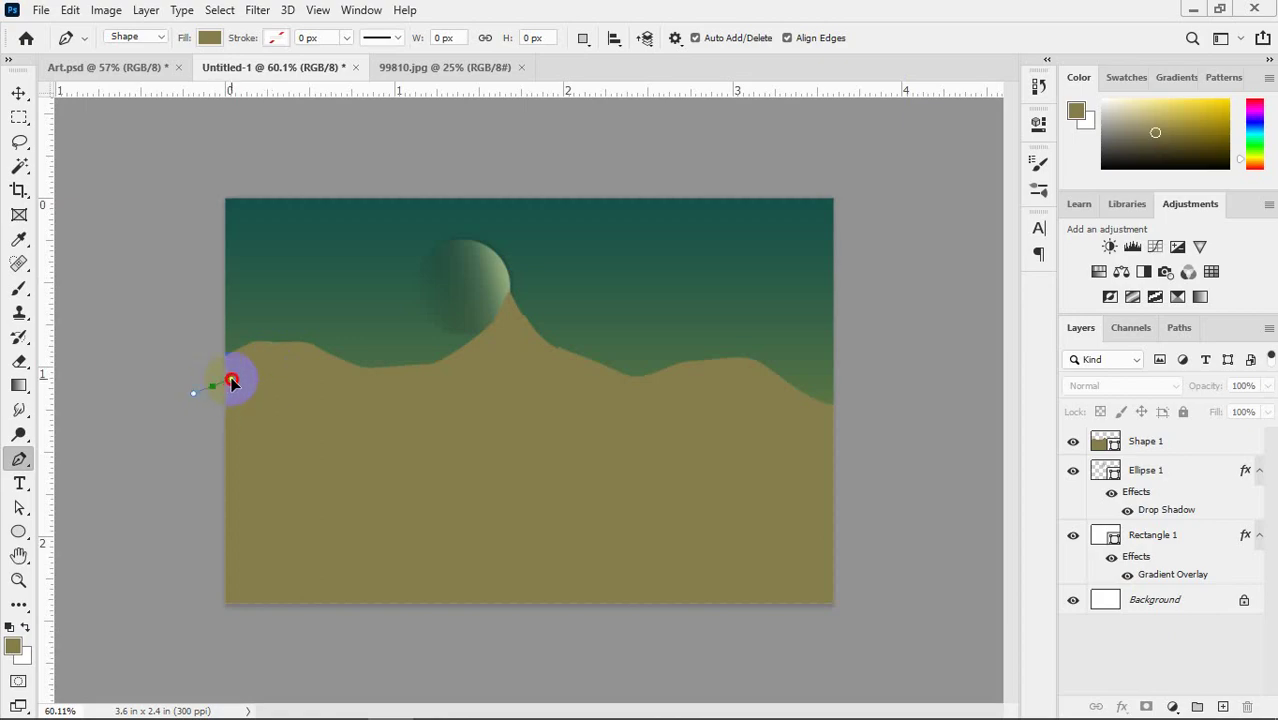
left_click_drag(334, 371, 380, 376)
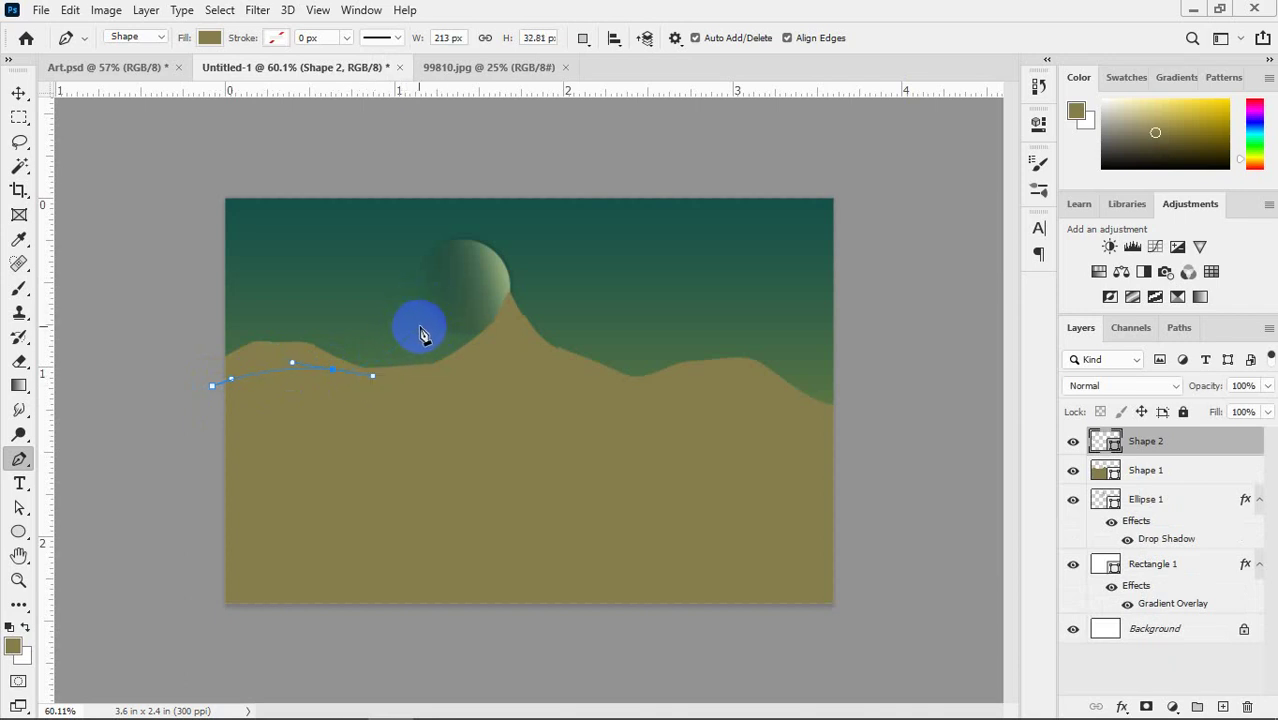
left_click_drag(425, 327, 432, 318)
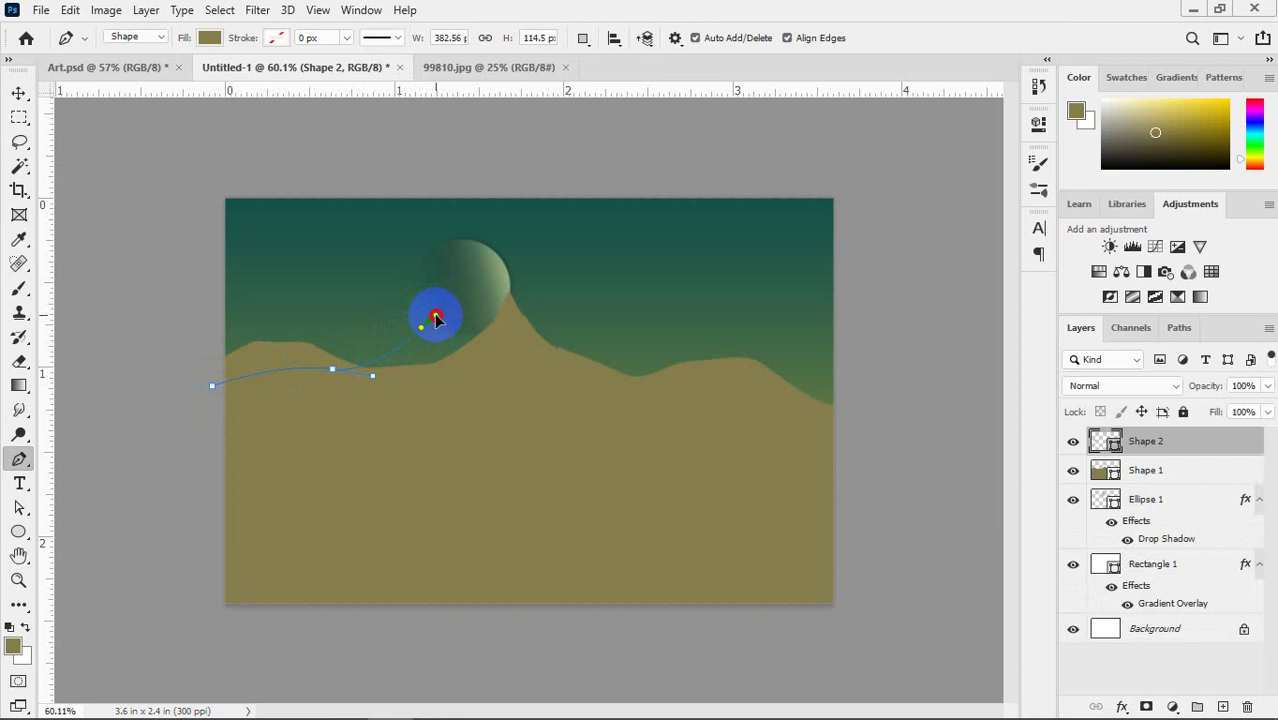
scroll(434, 311, "up", 3)
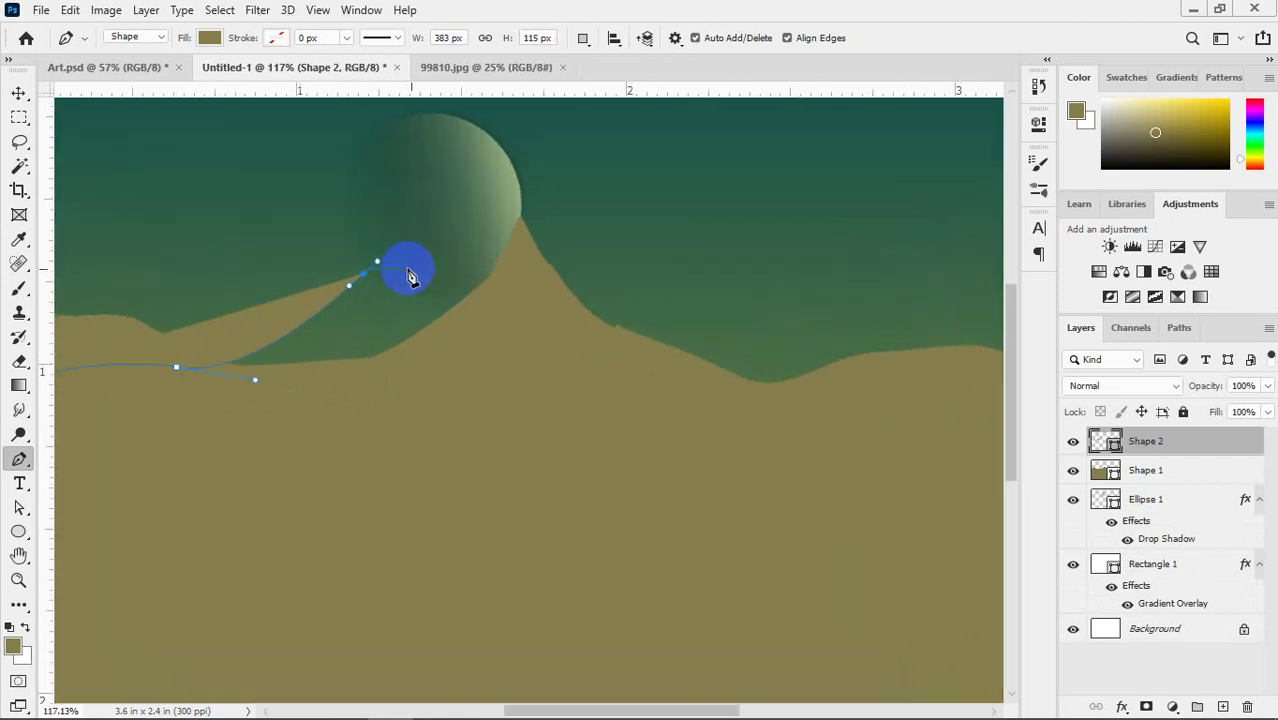
scroll(410, 277, "up", 3)
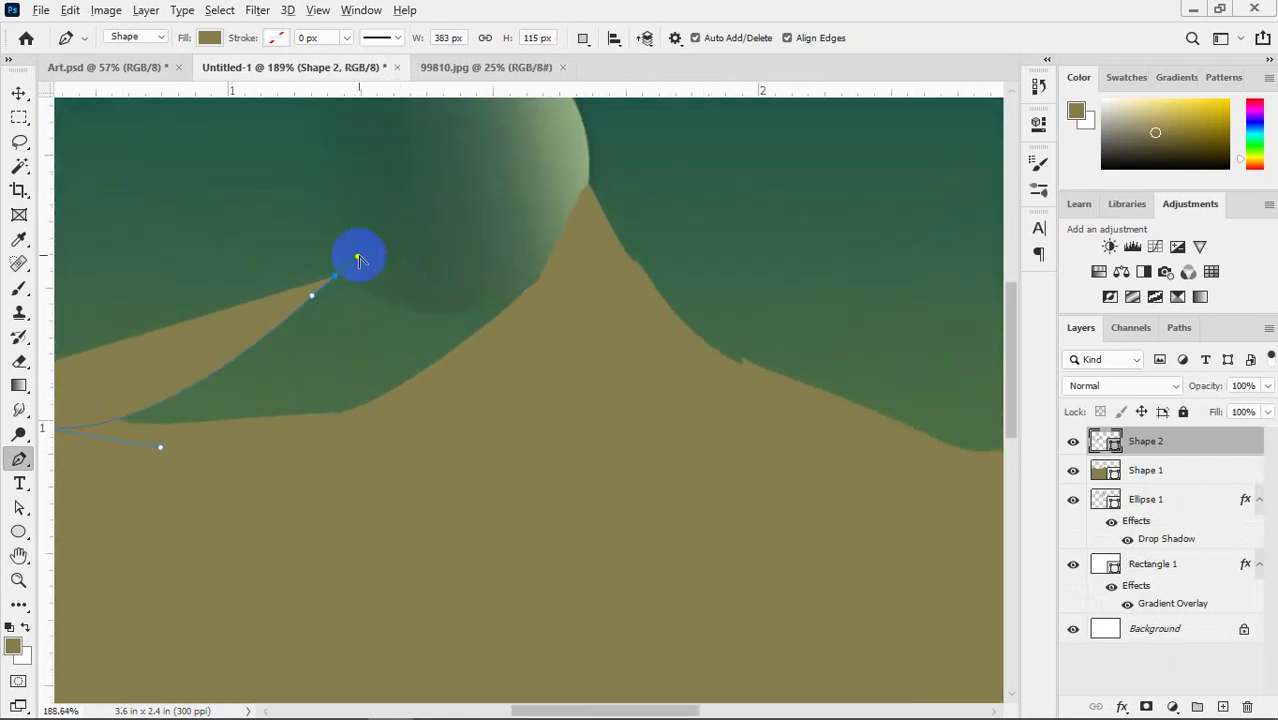
left_click_drag(357, 260, 324, 295)
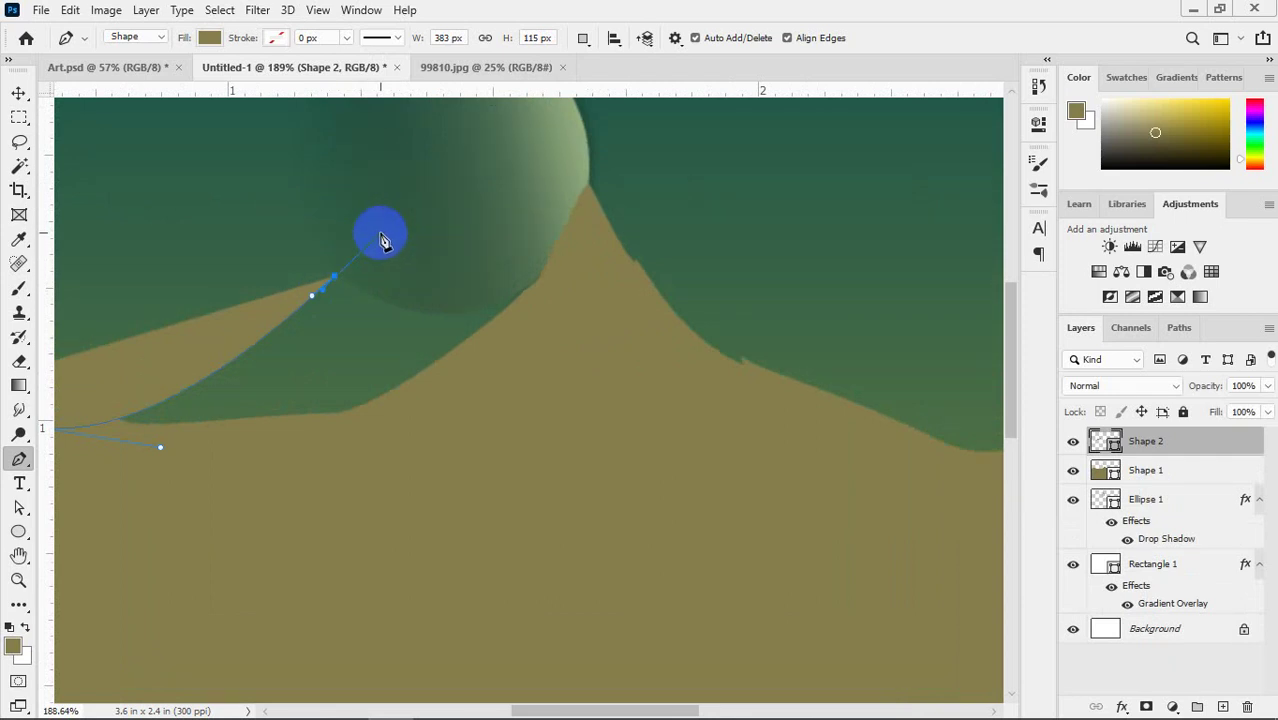
left_click_drag(394, 224, 416, 201)
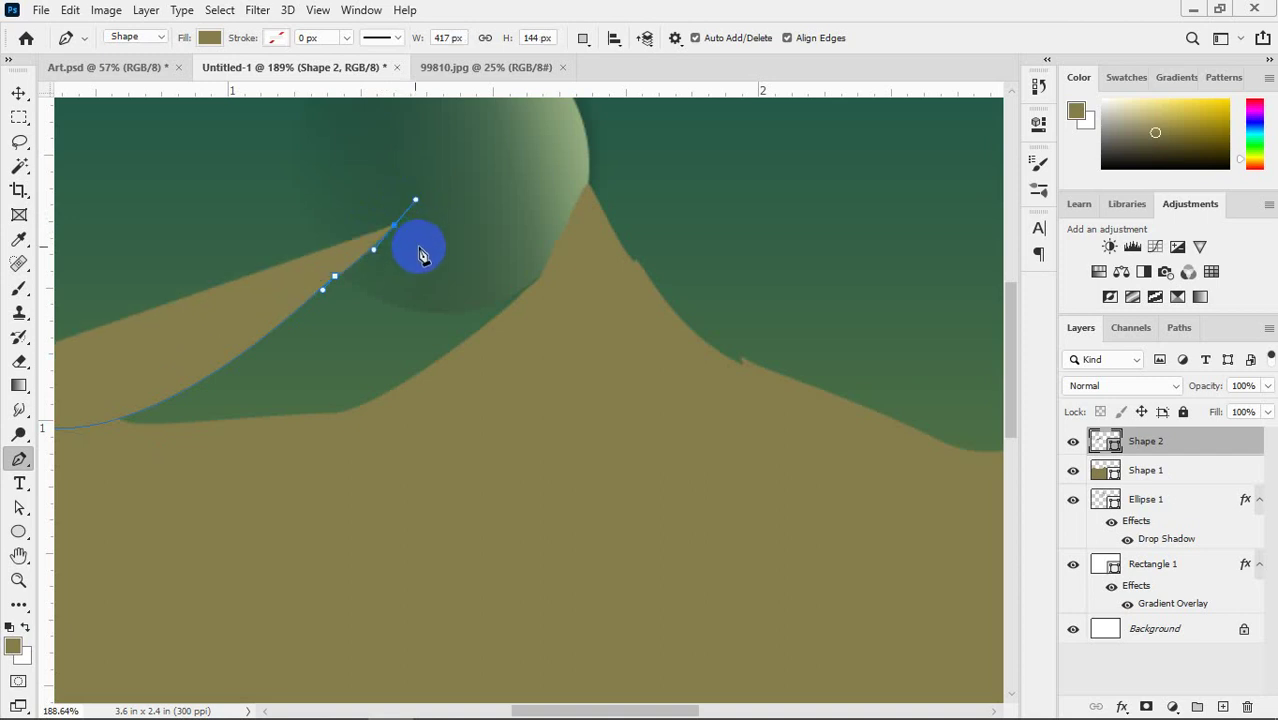
mouse_move(430, 251)
left_mouse_down()
mouse_move(458, 278)
mouse_move(460, 302)
mouse_move(469, 296)
mouse_move(436, 238)
mouse_move(500, 302)
mouse_move(497, 323)
left_mouse_up()
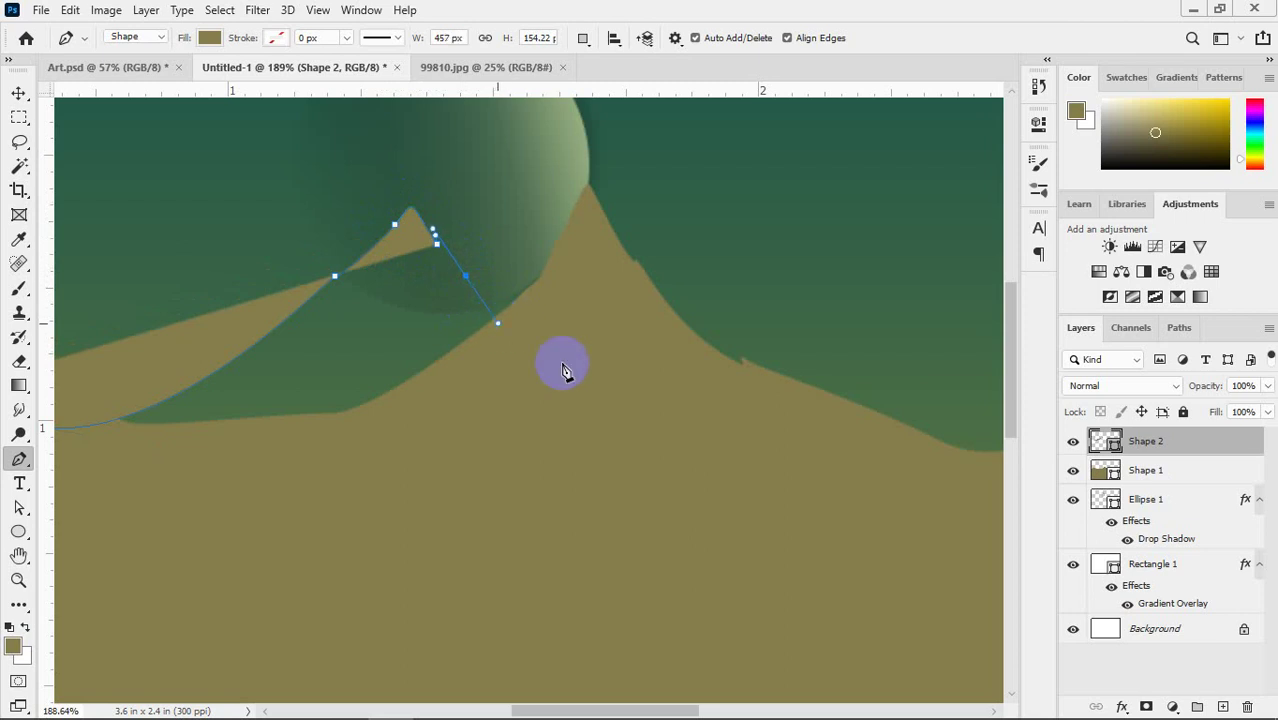
- Continue the front ridge down the right slope with rolling anchors toward the right side
mouse_move(578, 389)
left_mouse_down()
mouse_move(628, 412)
mouse_move(593, 411)
mouse_move(623, 395)
left_mouse_up()
scroll(628, 410, "down", 5)
left_click_drag(741, 393, 578, 449)
left_click_drag(651, 472, 651, 467)
left_click_drag(723, 421, 847, 434)
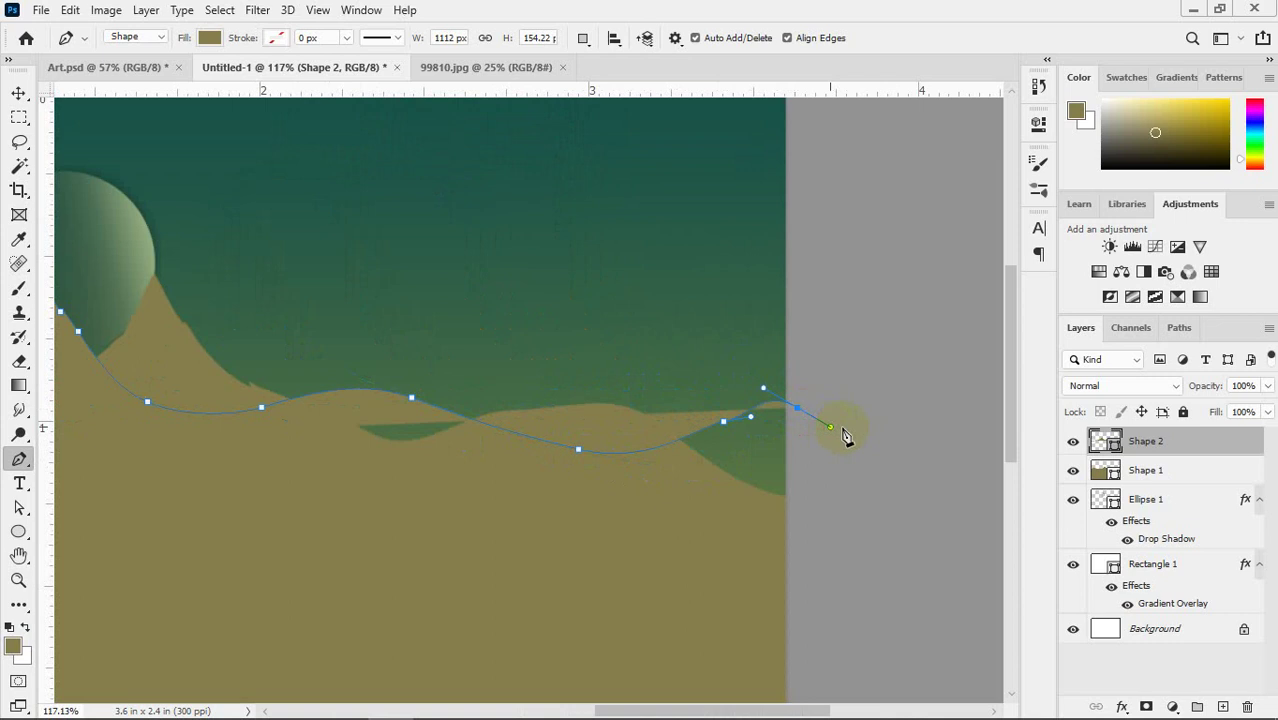
key("ctrl+0")
key("ctrl+minus")
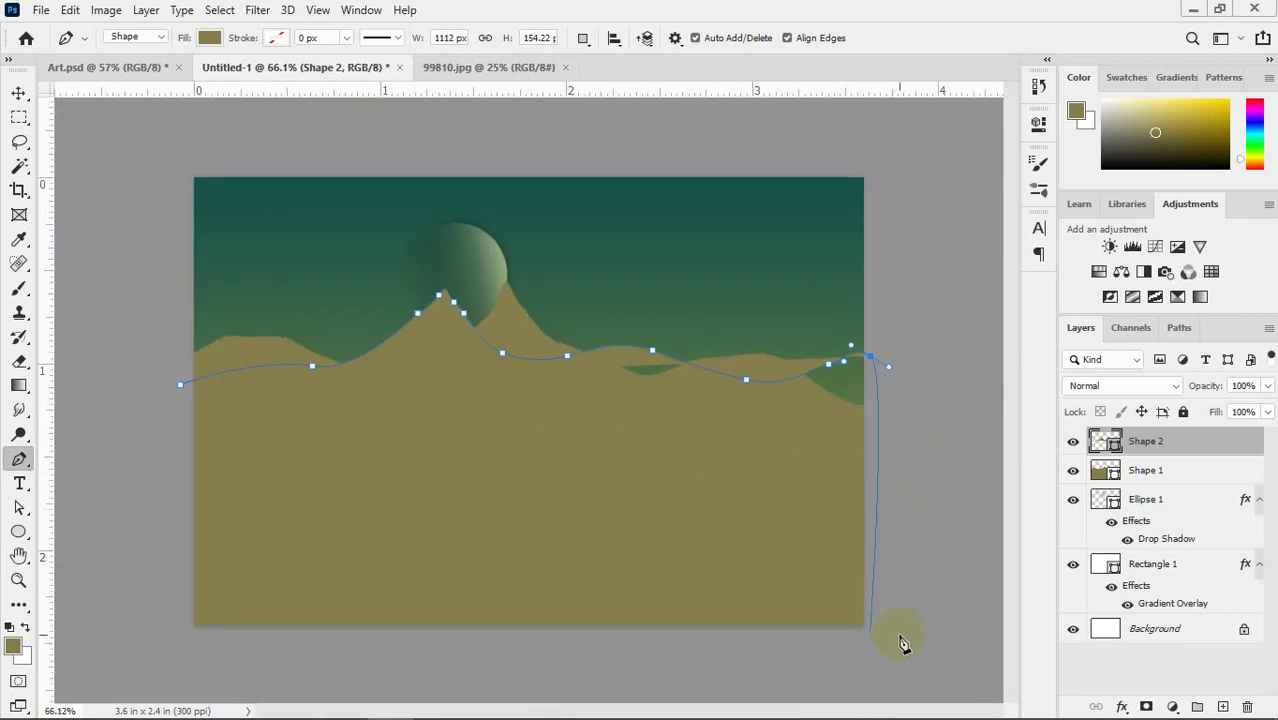
key("Escape")
- Close Shape 2 through the bottom corners with a bulging left edge, then switch to Move
left_click(871, 657)
scroll(855, 598, "down", 1)
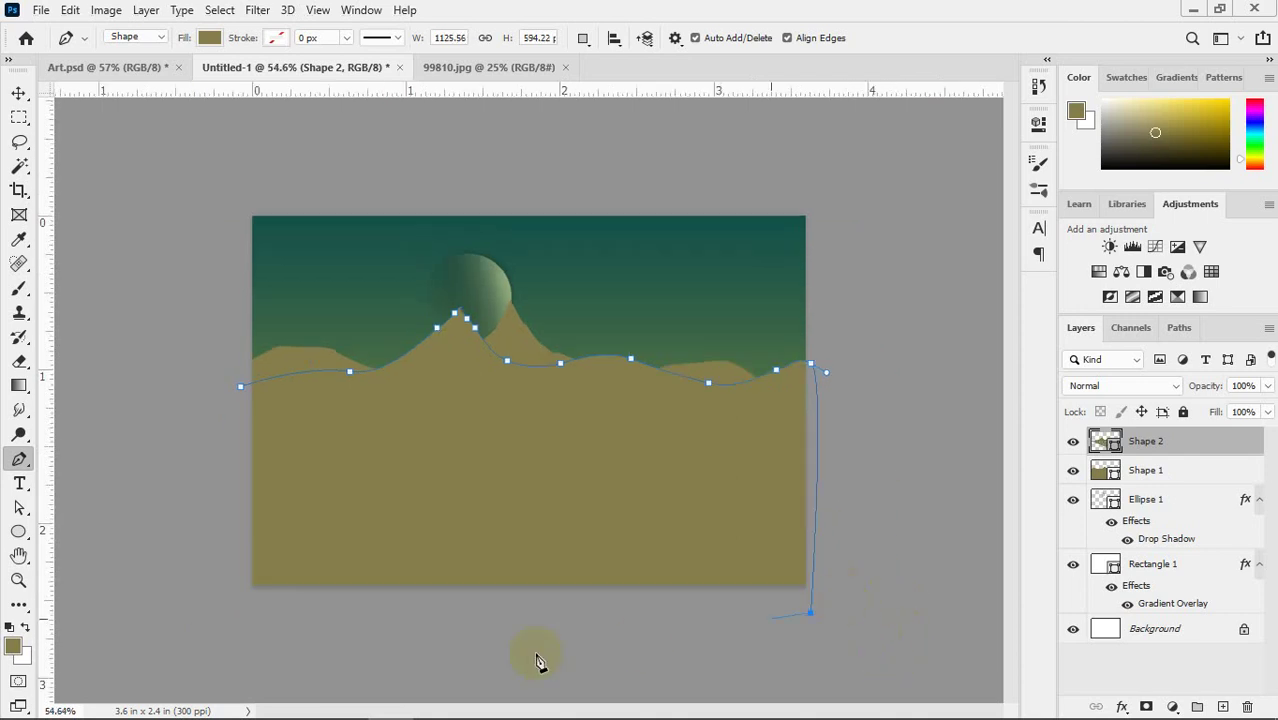
left_click(240, 605)
left_click(241, 388)
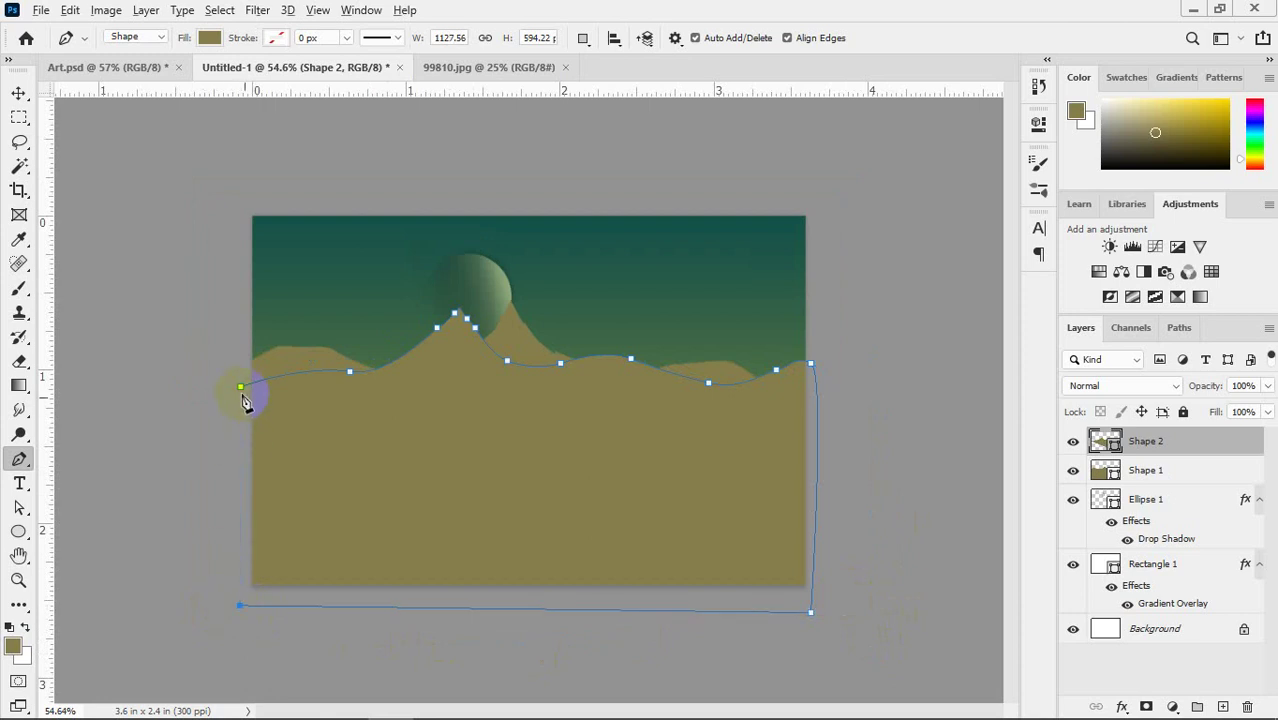
left_click_drag(241, 393, 262, 422)
scroll(264, 422, "down", 1)
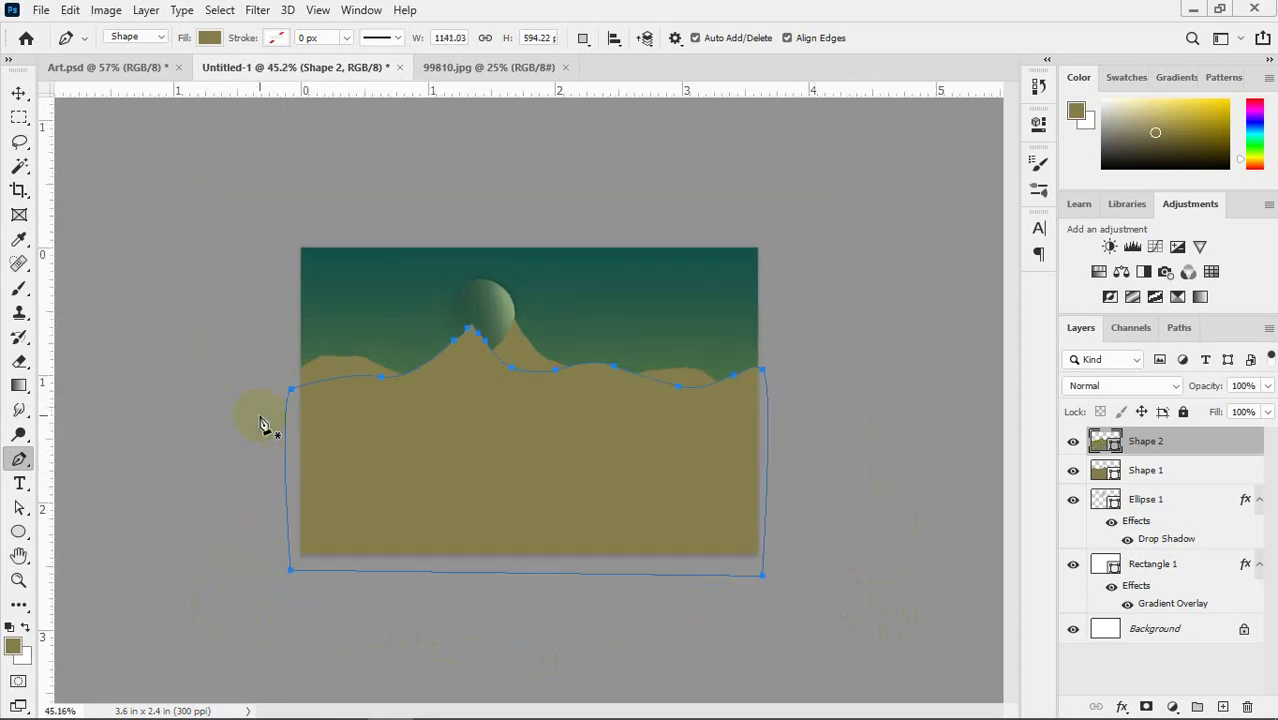
left_click(18, 92)
- Select the Shape 2 mountain, then return to the Pen tool
left_click(838, 420)
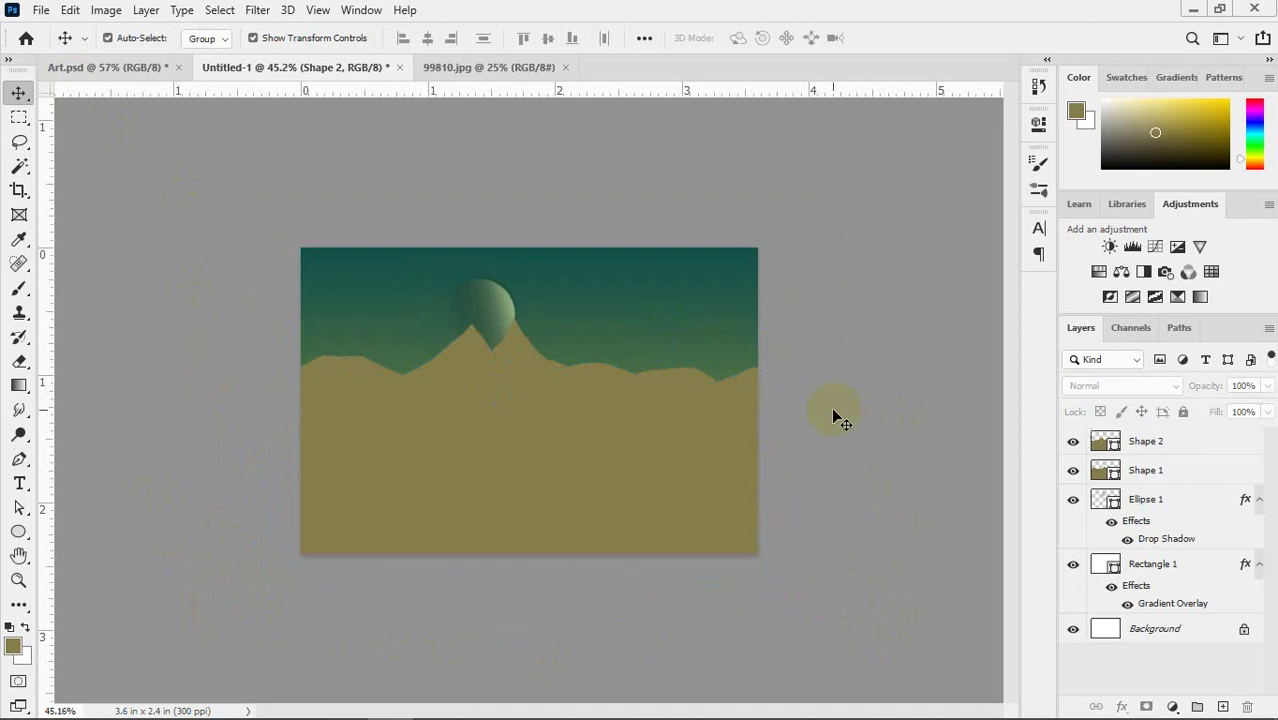
scroll(640, 405, "up", 2)
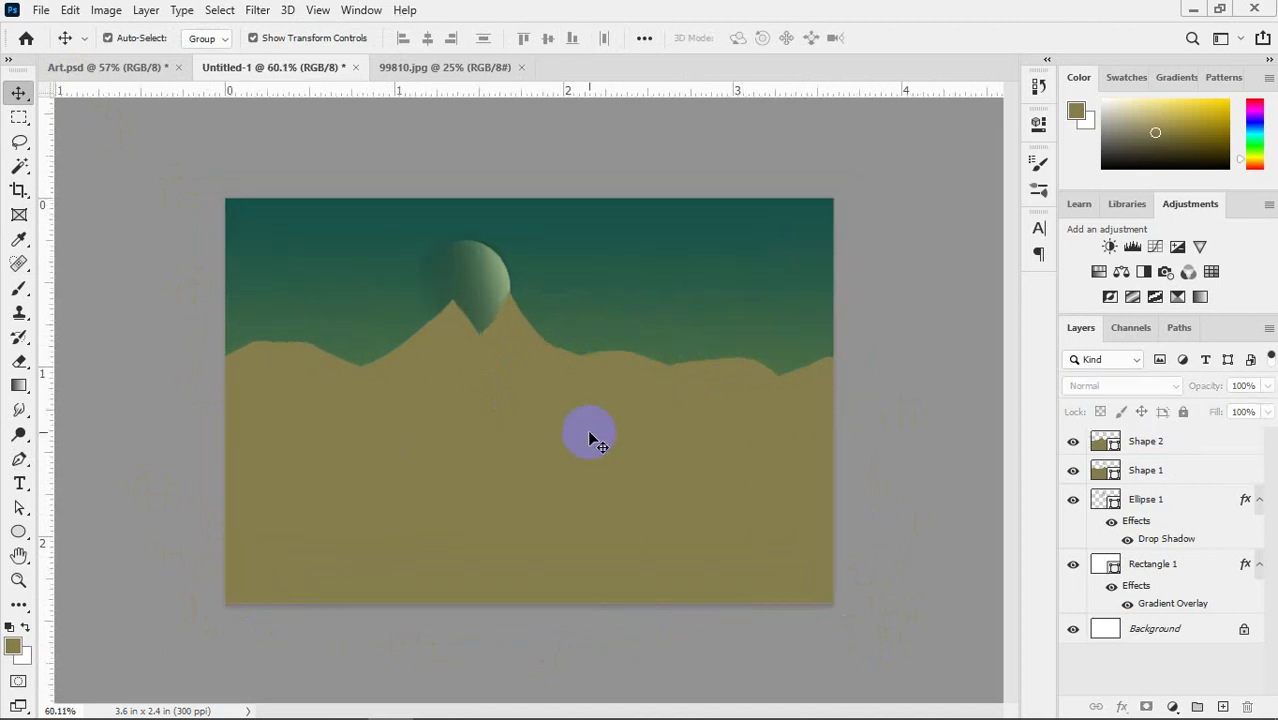
left_click(520, 410)
scroll(520, 410, "down", 1)
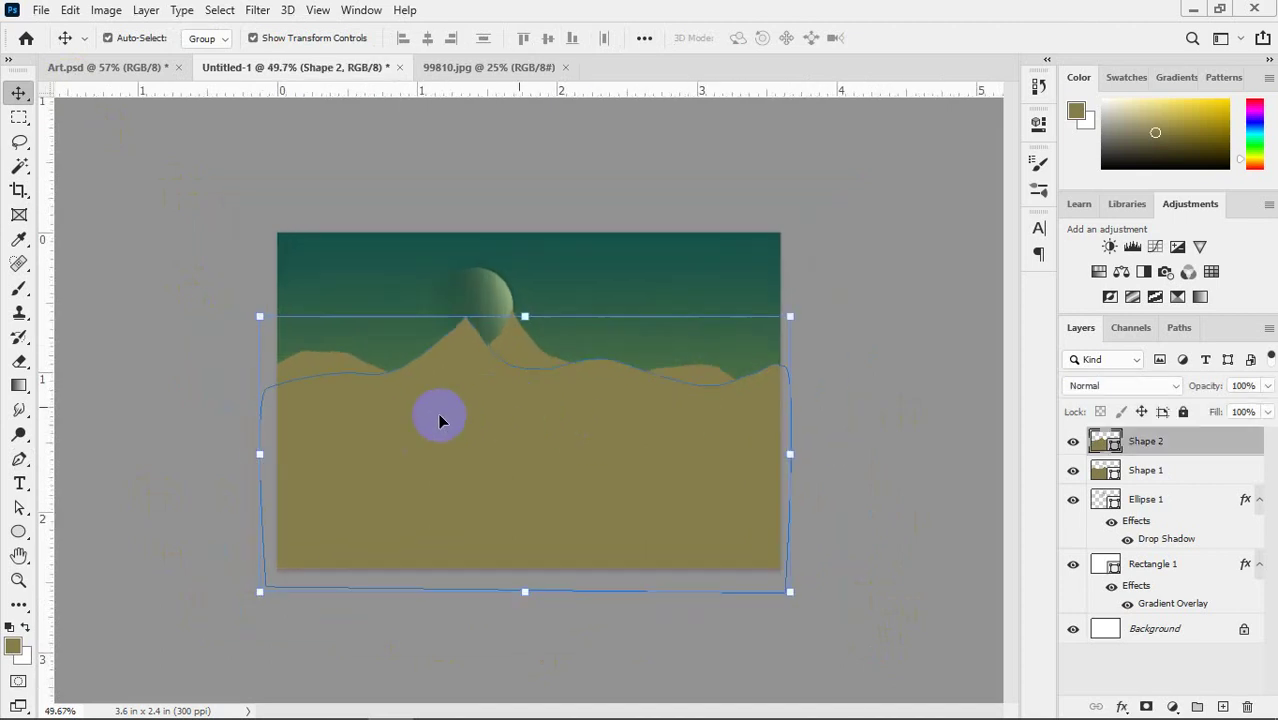
left_click(18, 459)
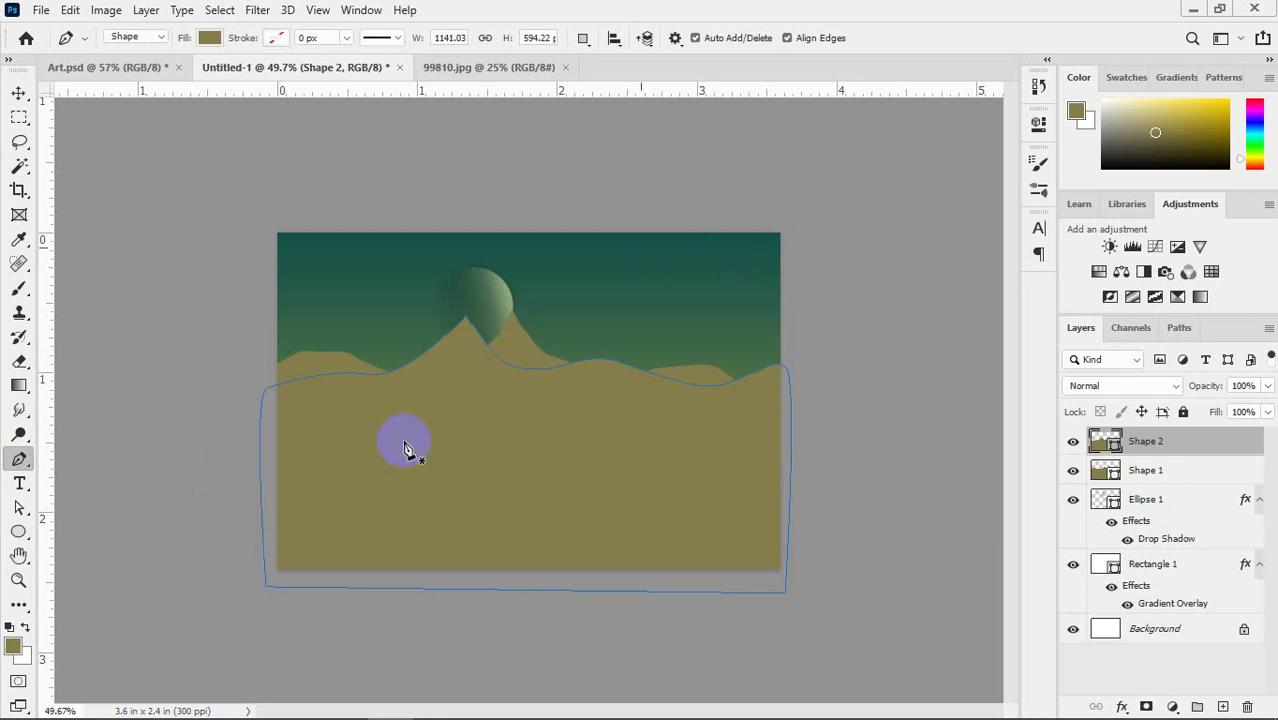
- Draw the closed Shape 3 outline with a rolling ridge extending beyond both canvas edges
left_click_drag(210, 487, 260, 470)
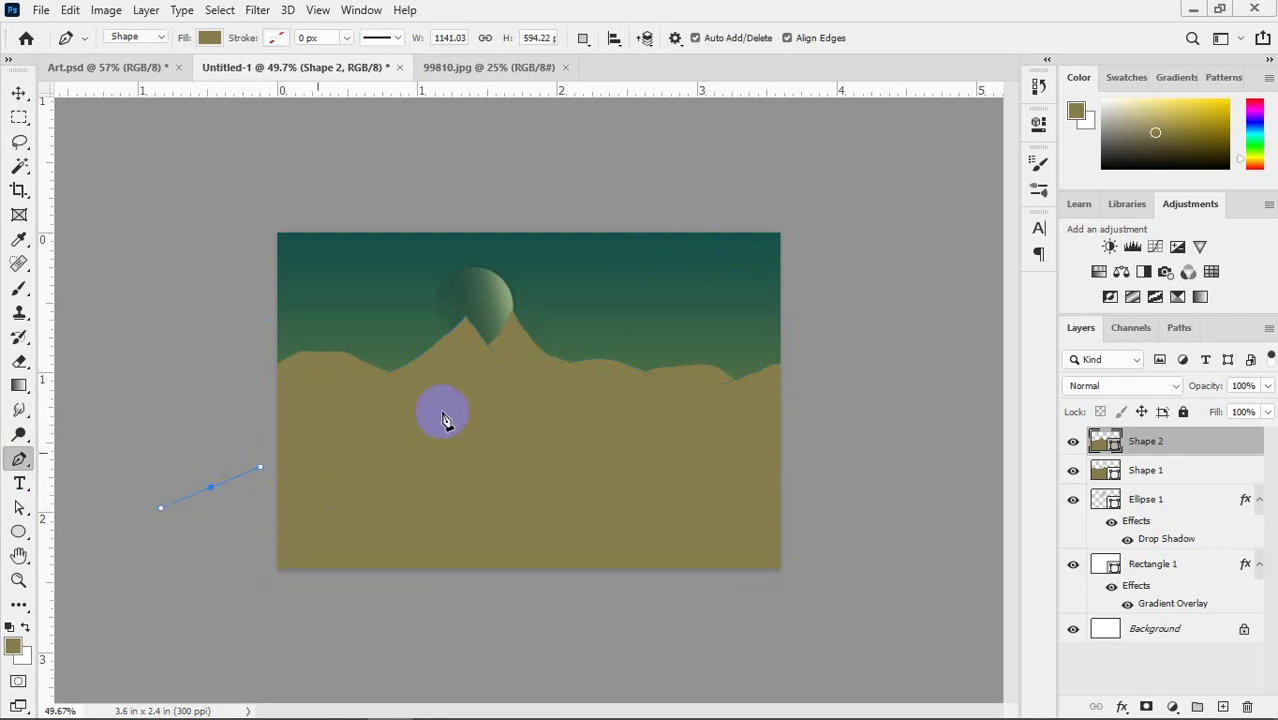
left_click_drag(447, 406, 541, 472)
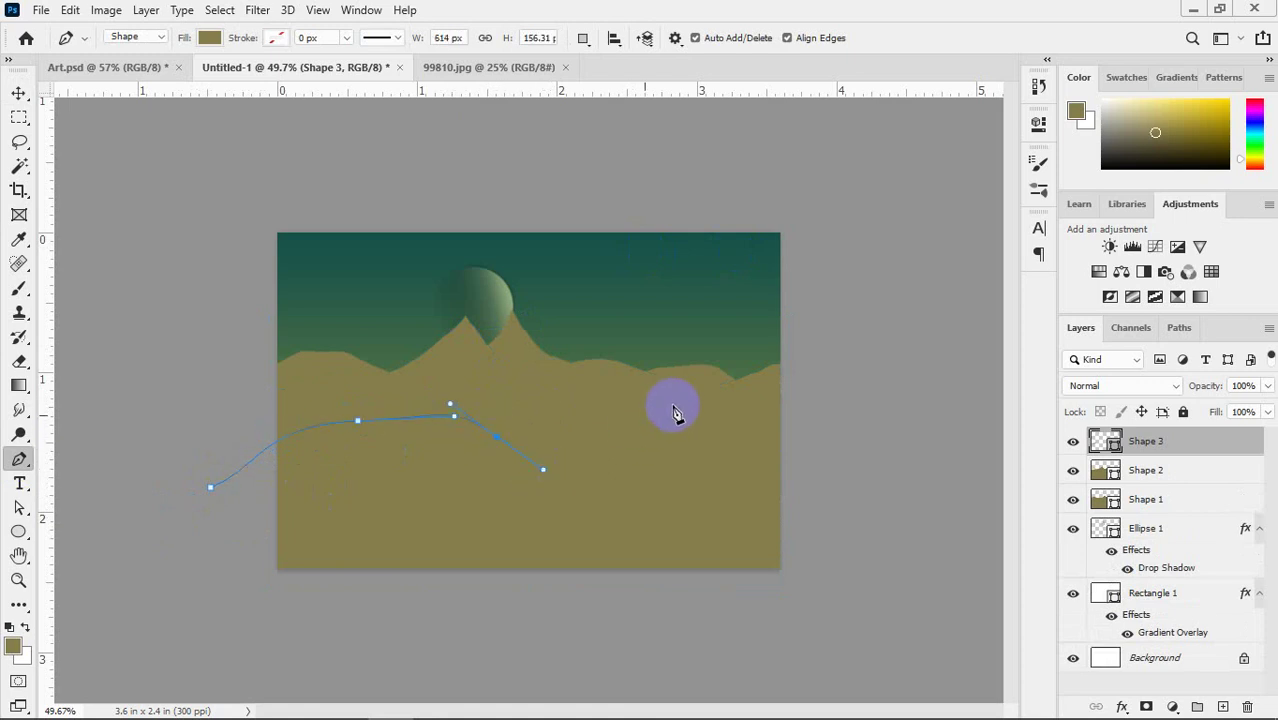
left_click_drag(686, 407, 737, 416)
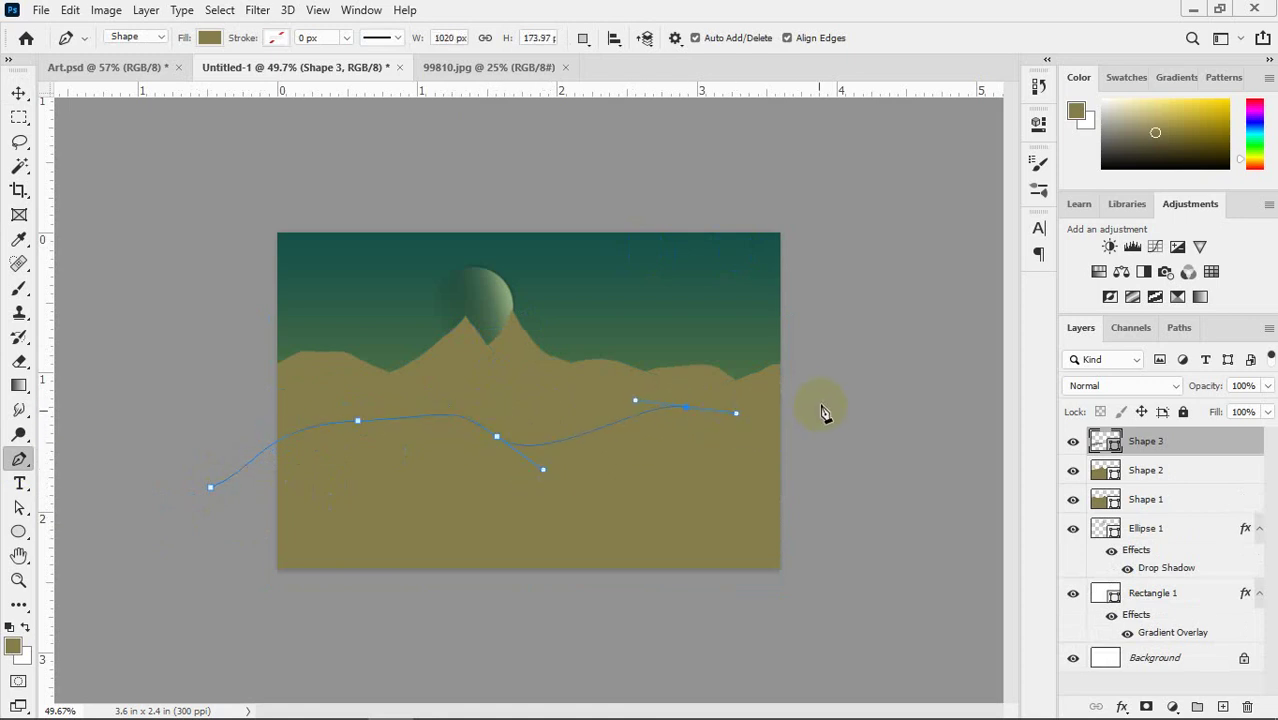
left_click_drag(822, 403, 827, 449)
left_click(836, 614, "shift")
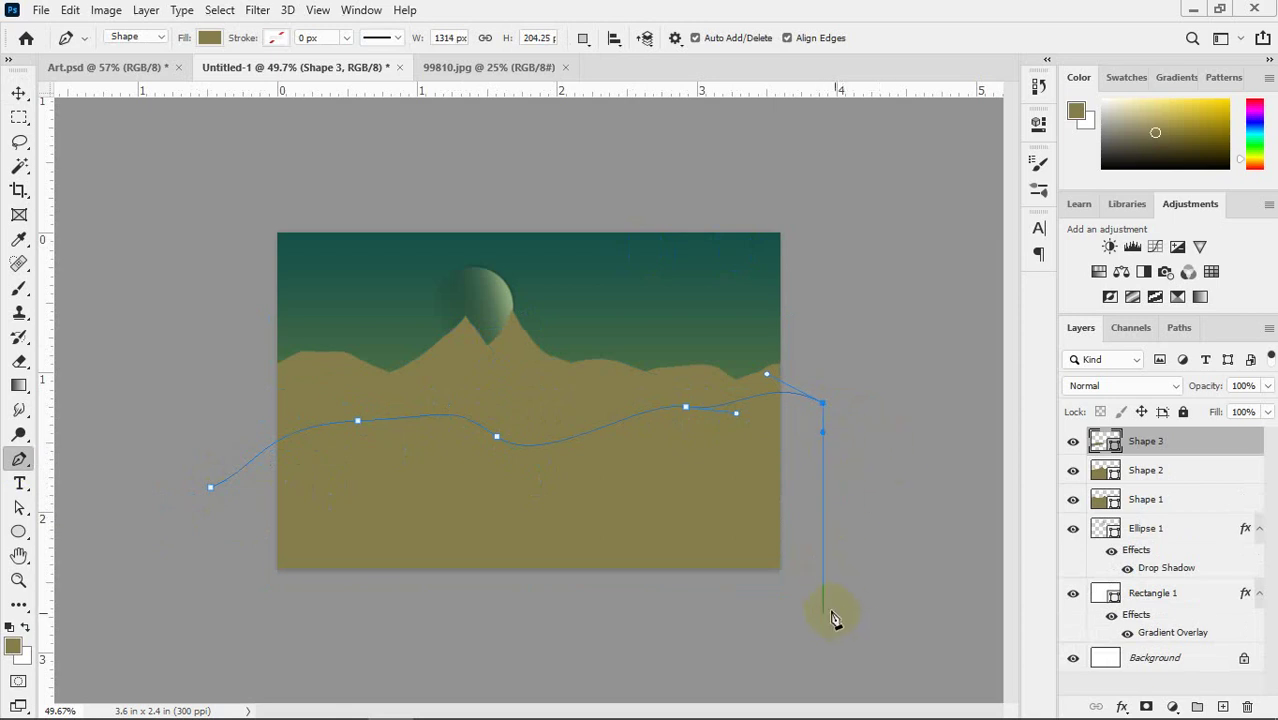
left_click(209, 605)
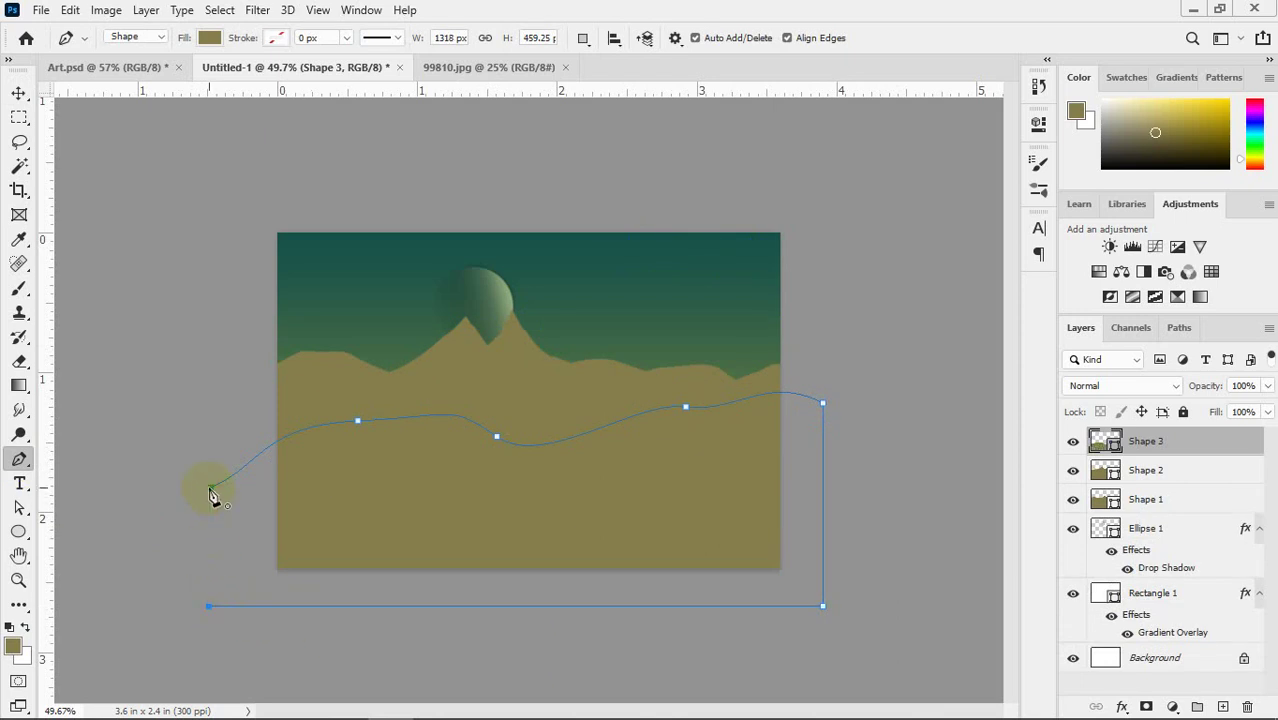
left_click(209, 489)
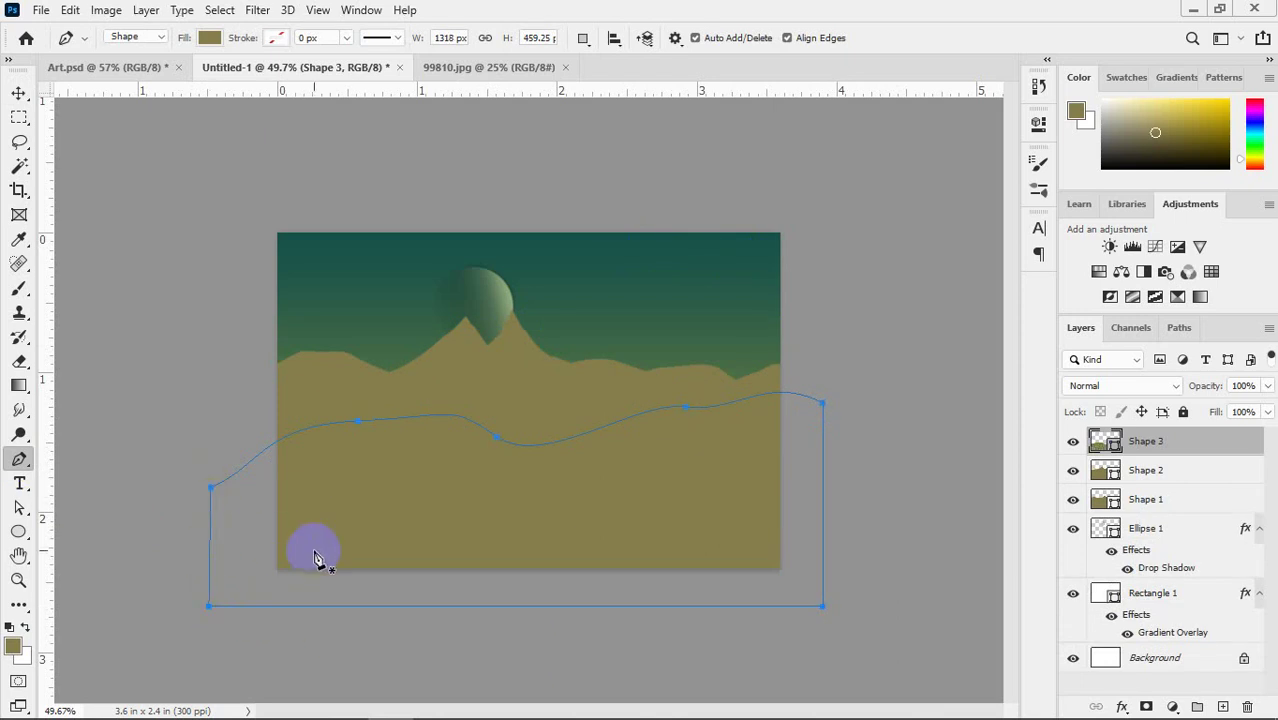
- Compare with the reference photo, then select the Shape 3 mountain with the Move tool
key("alt+Tab")
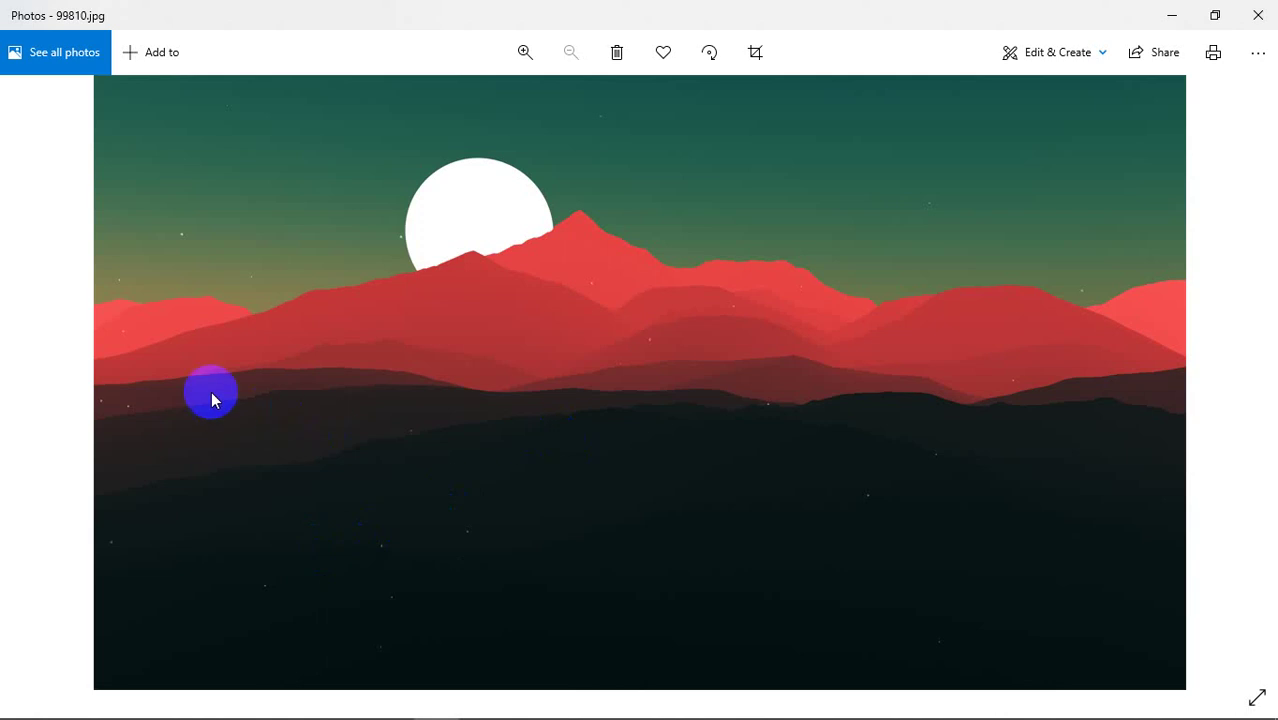
key("alt+Tab")
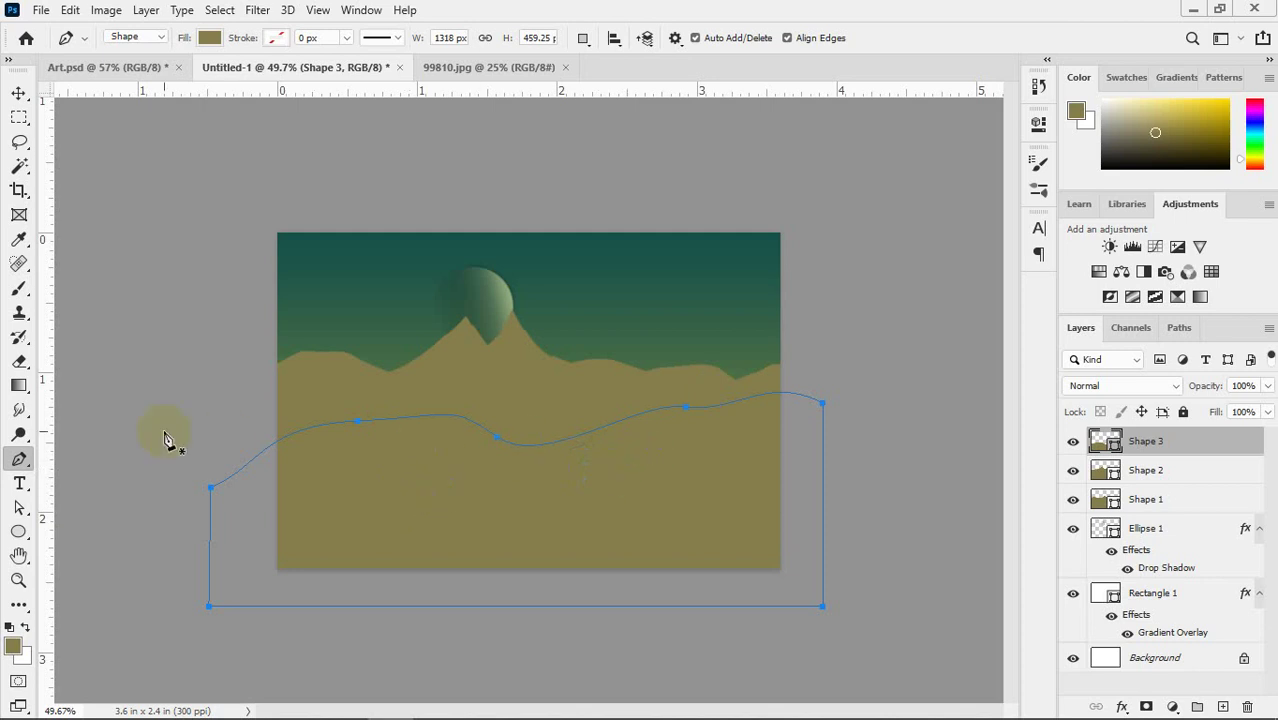
key("alt+Tab")
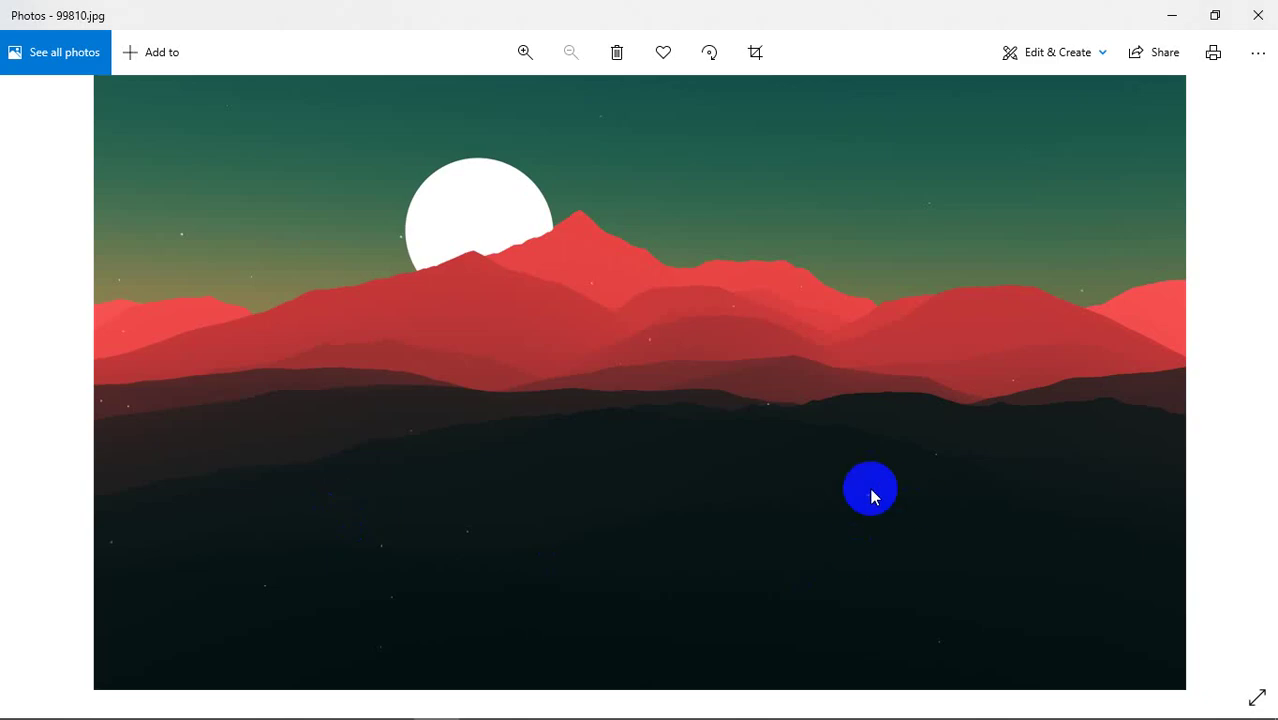
key("alt+Tab")
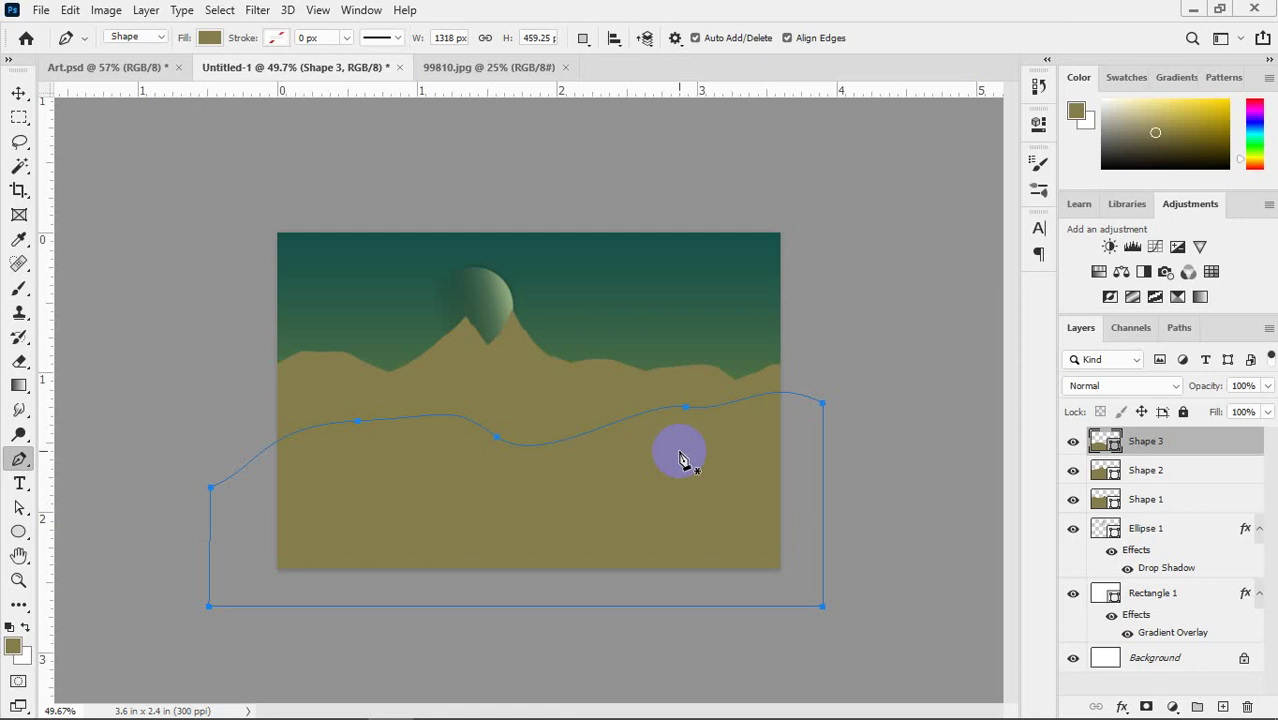
key("v")
left_click(646, 463)
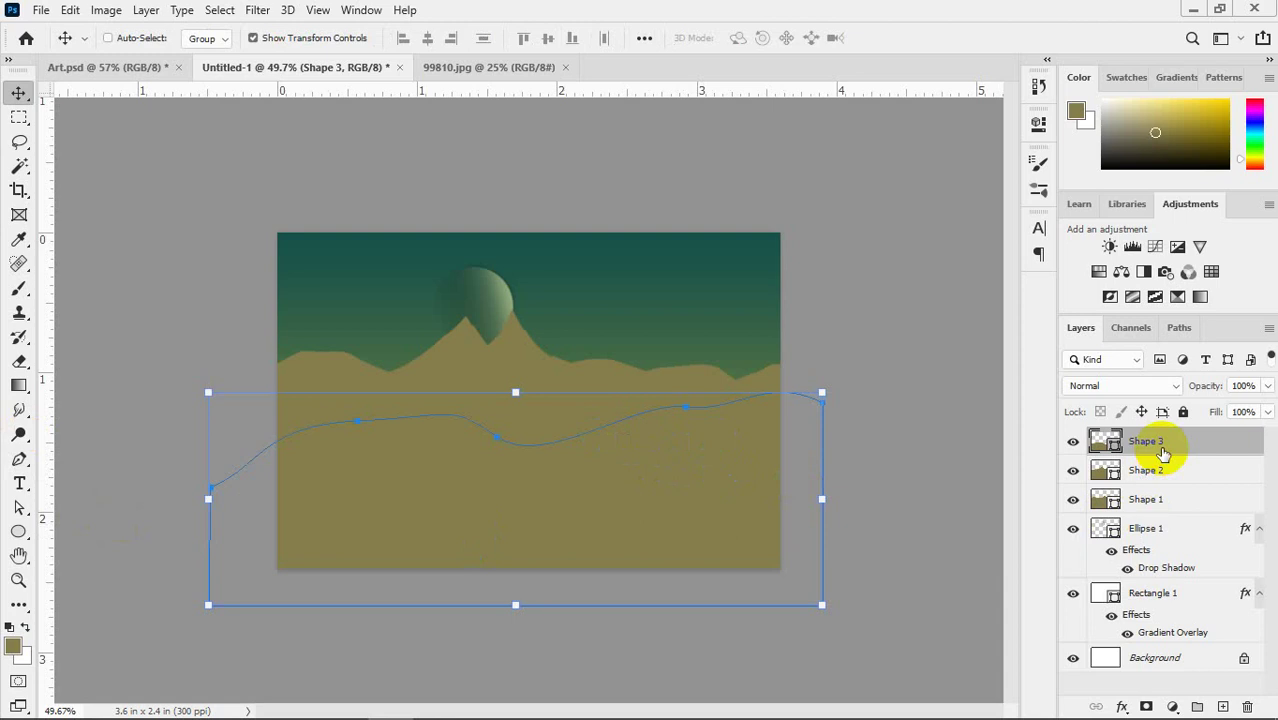
- Enable Move tool Auto-Select and switch between the Shape 2 and Shape 3 layers
key("ctrl")
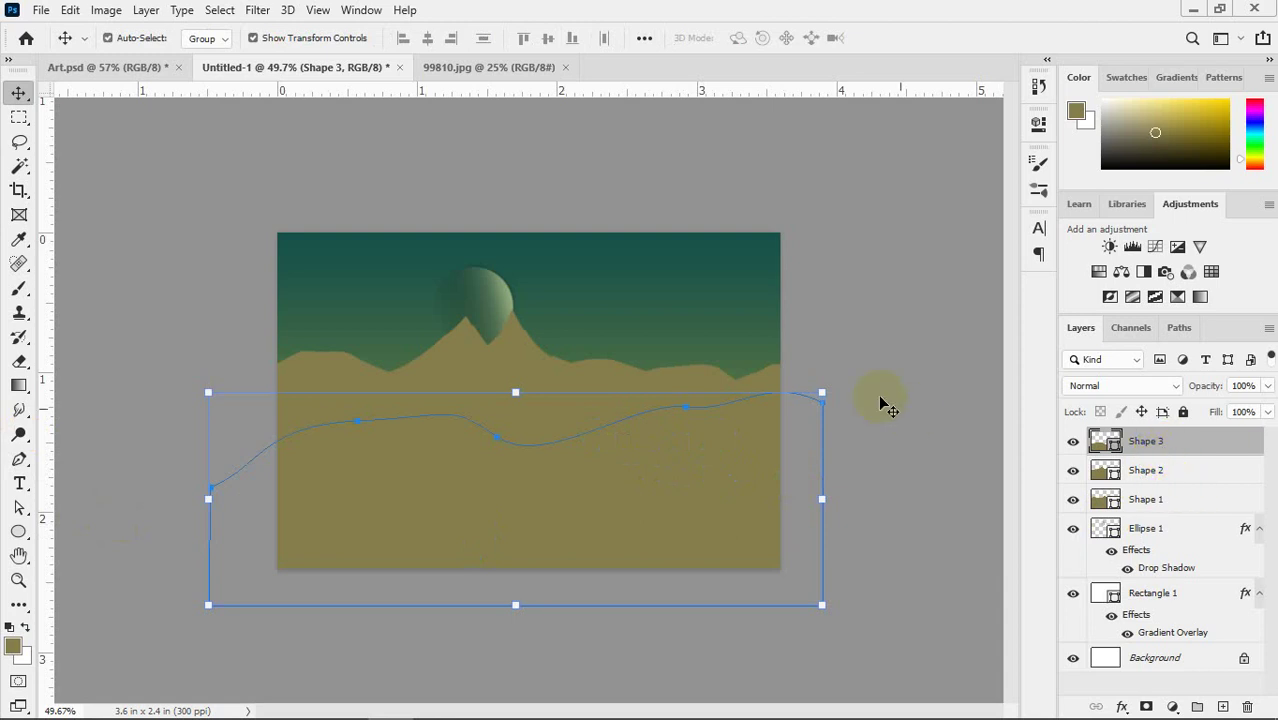
left_click(1145, 466)
left_click(1152, 445)
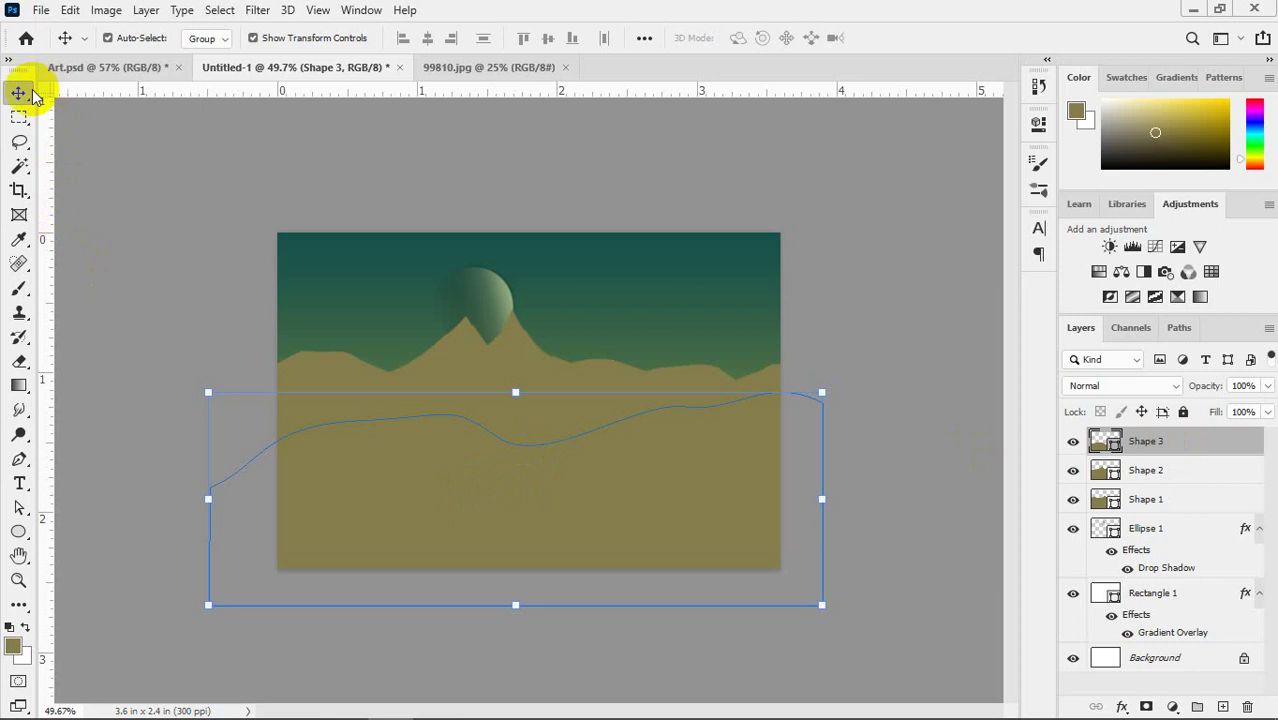
left_click(19, 461)
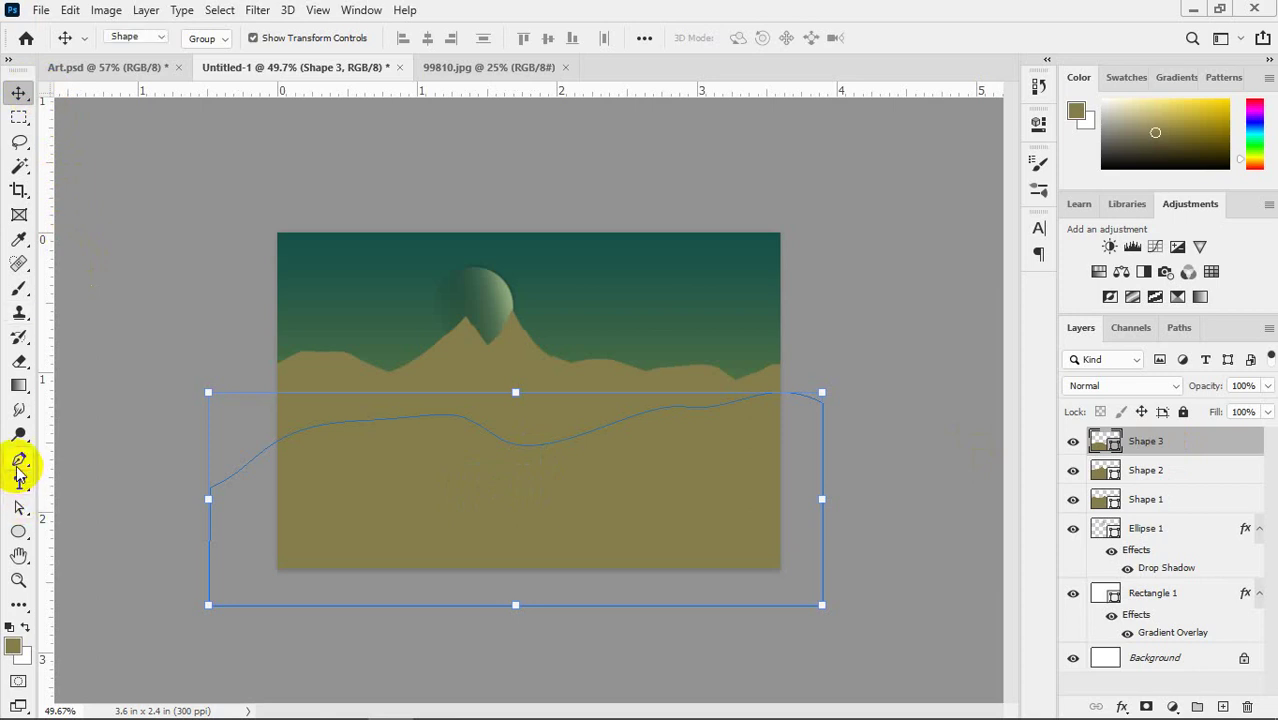
left_click(19, 93)
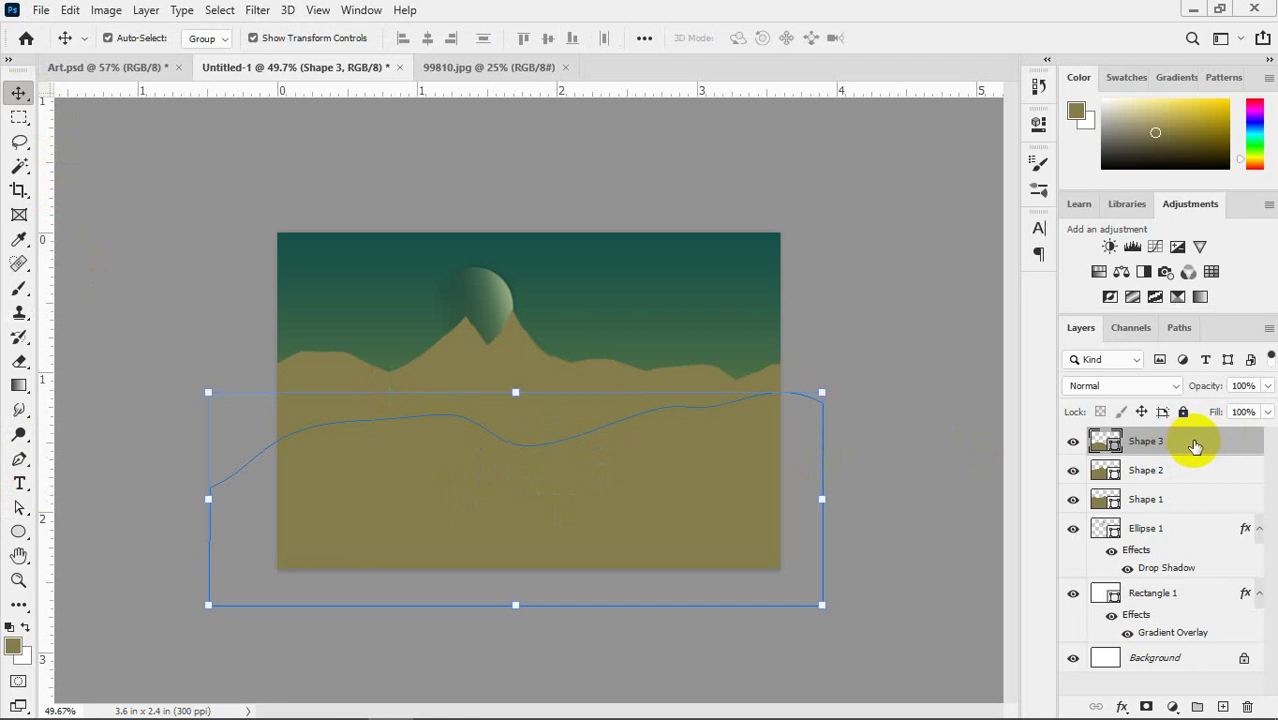
- Duplicate Shape 3, try moving the copy, then delete back to a single Shape 3 layer
left_click_drag(1196, 443, 1190, 428)
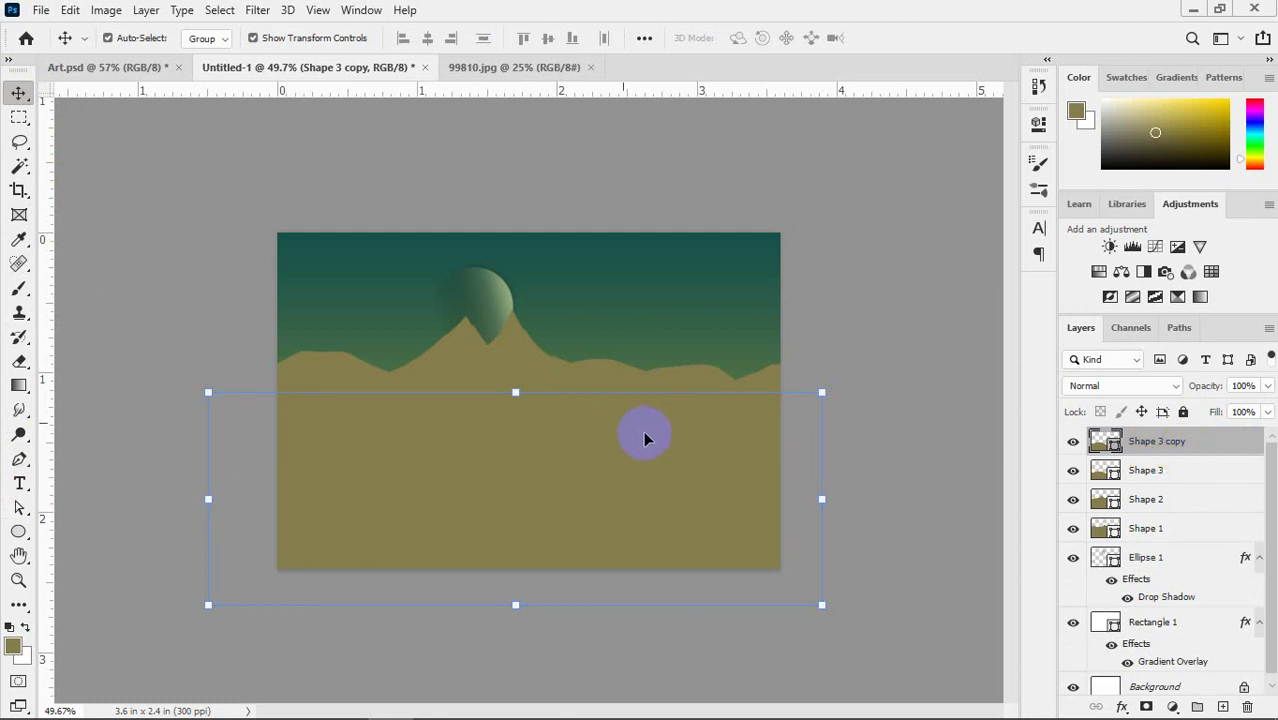
left_click(1140, 472)
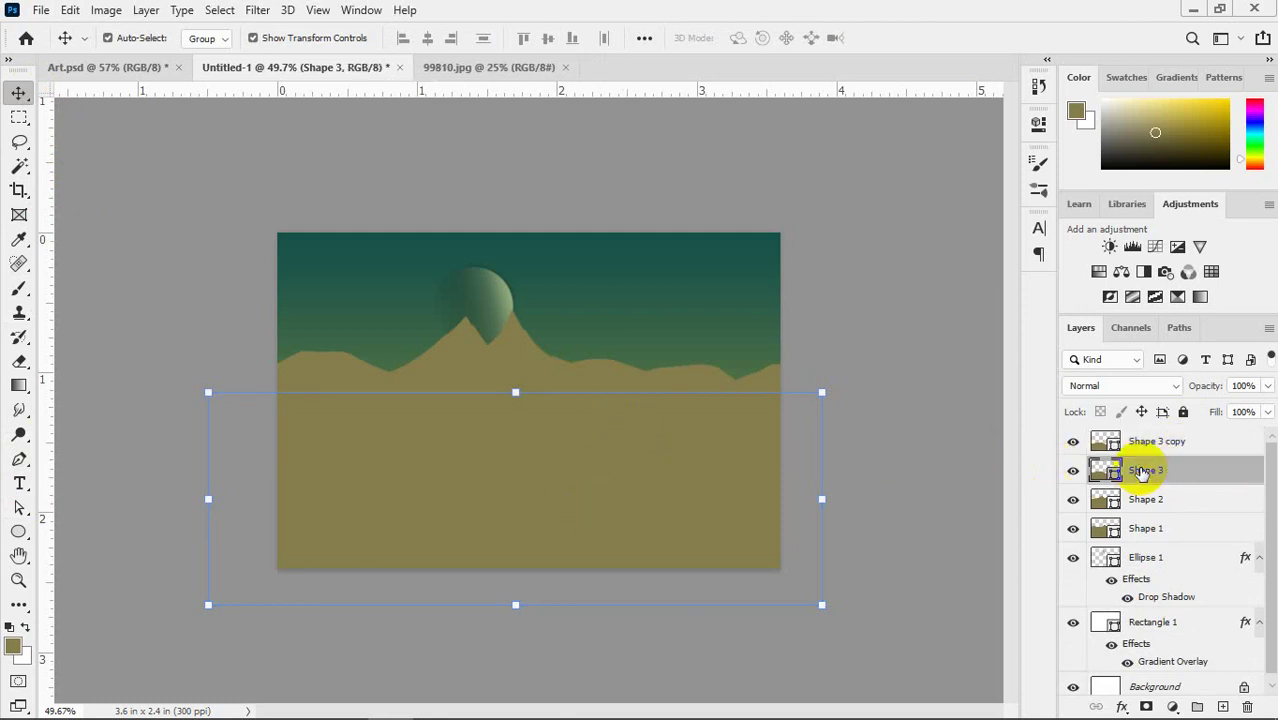
left_click(1158, 442)
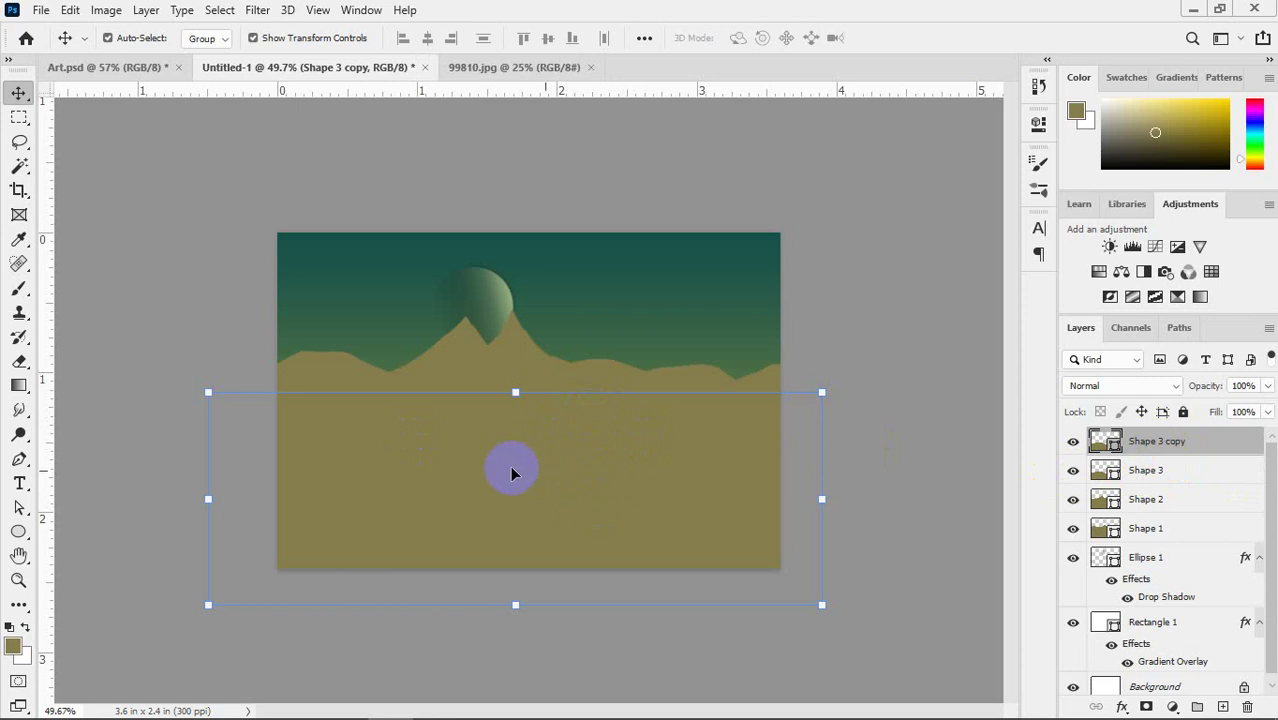
key("Delete")
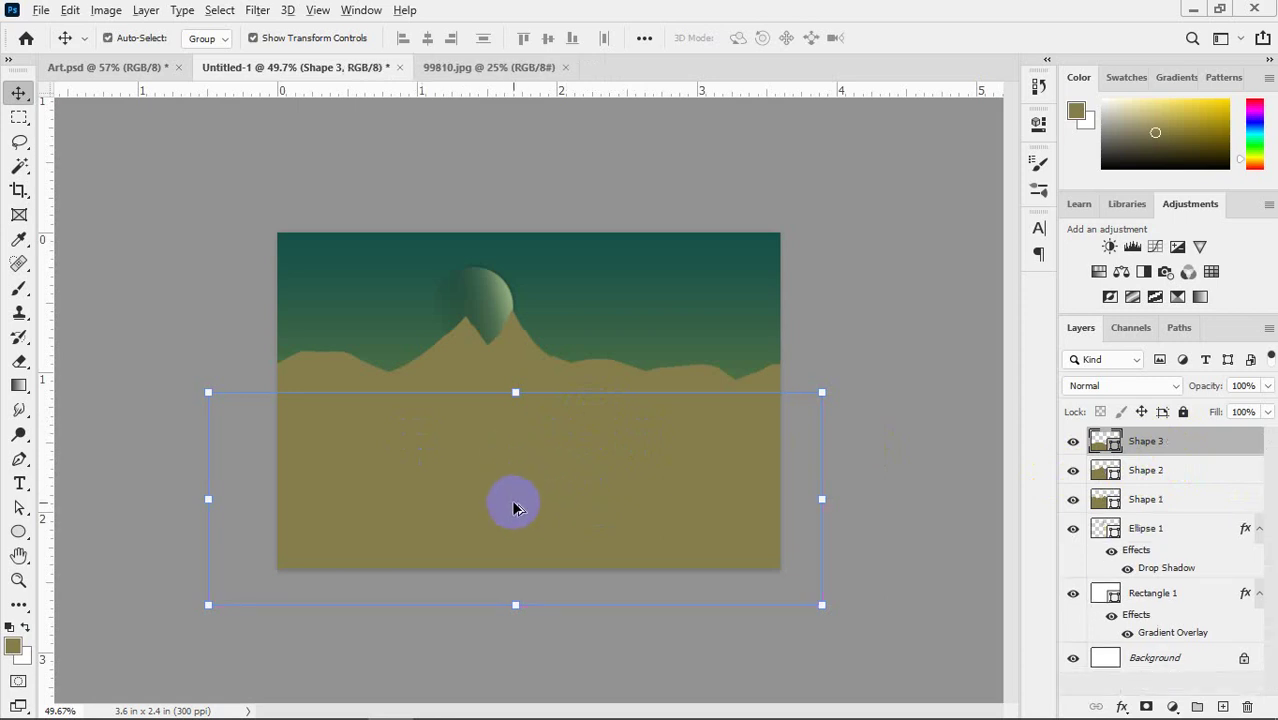
left_click_drag(511, 502, 446, 473)
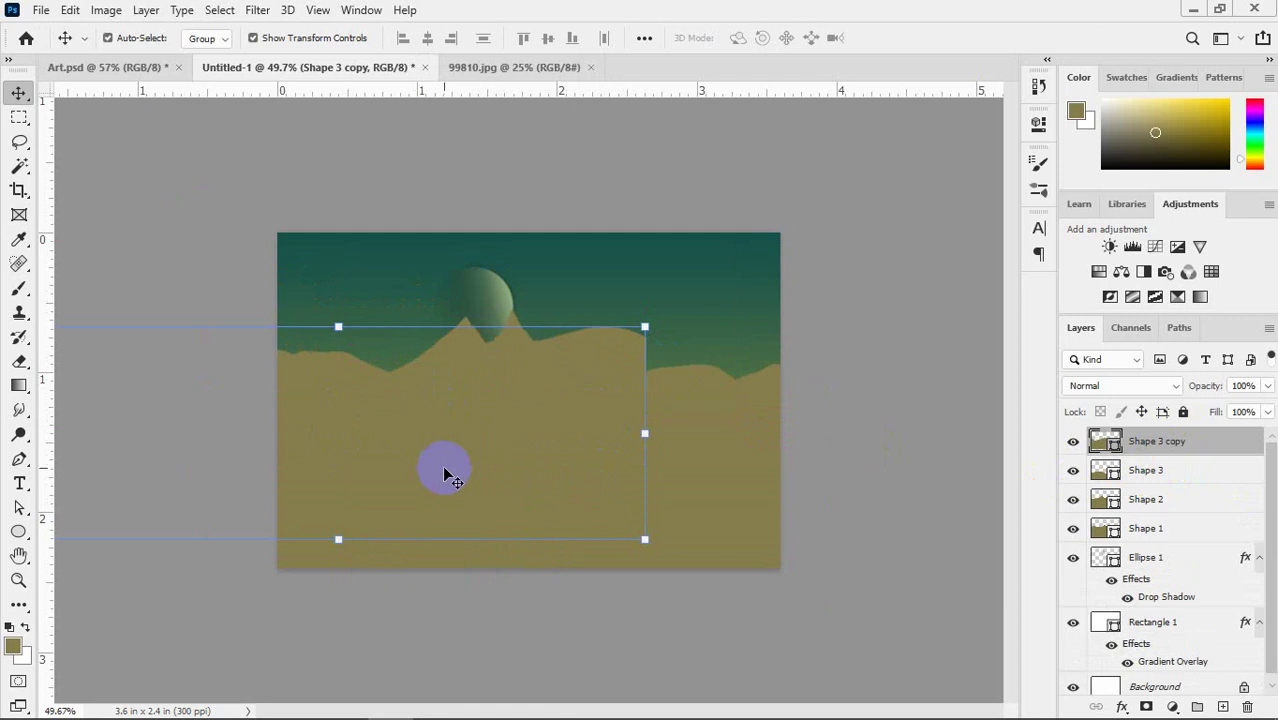
key("Delete")
left_click(1145, 450)
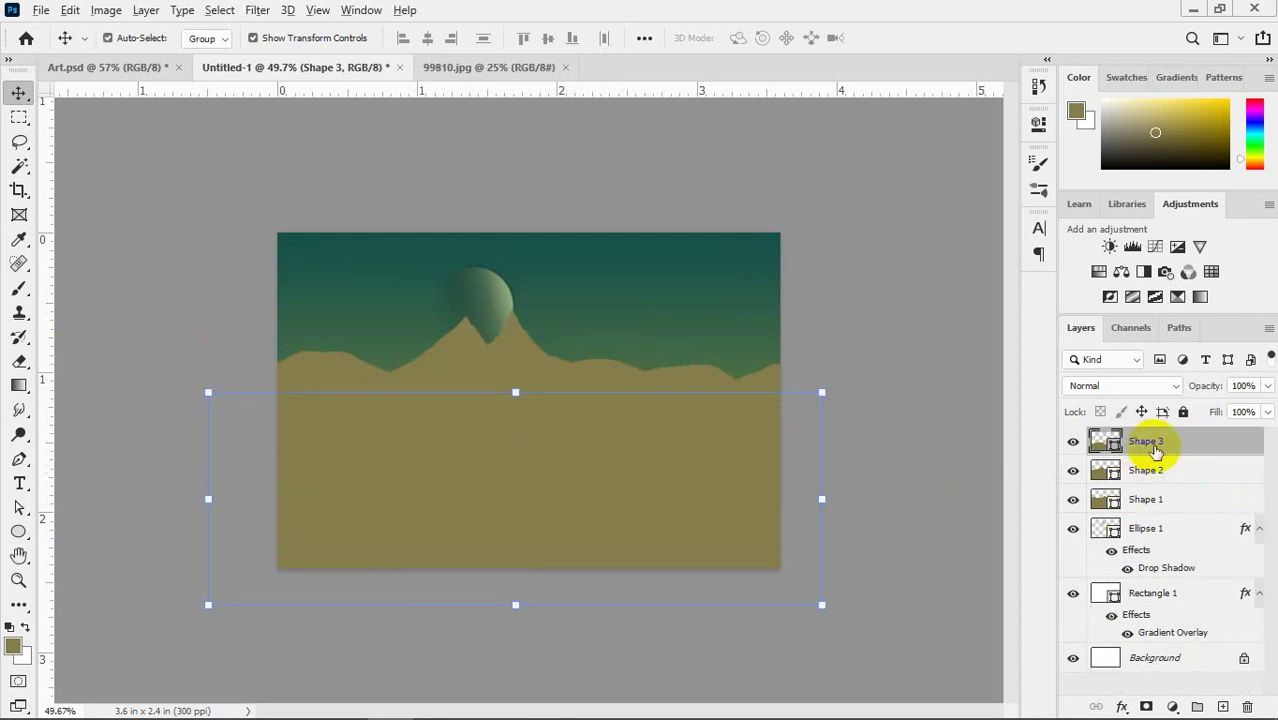
- Duplicate Shape 3 again, flip the copy horizontally, and bring up the reference photo
left_click_drag(1155, 450, 1155, 435)
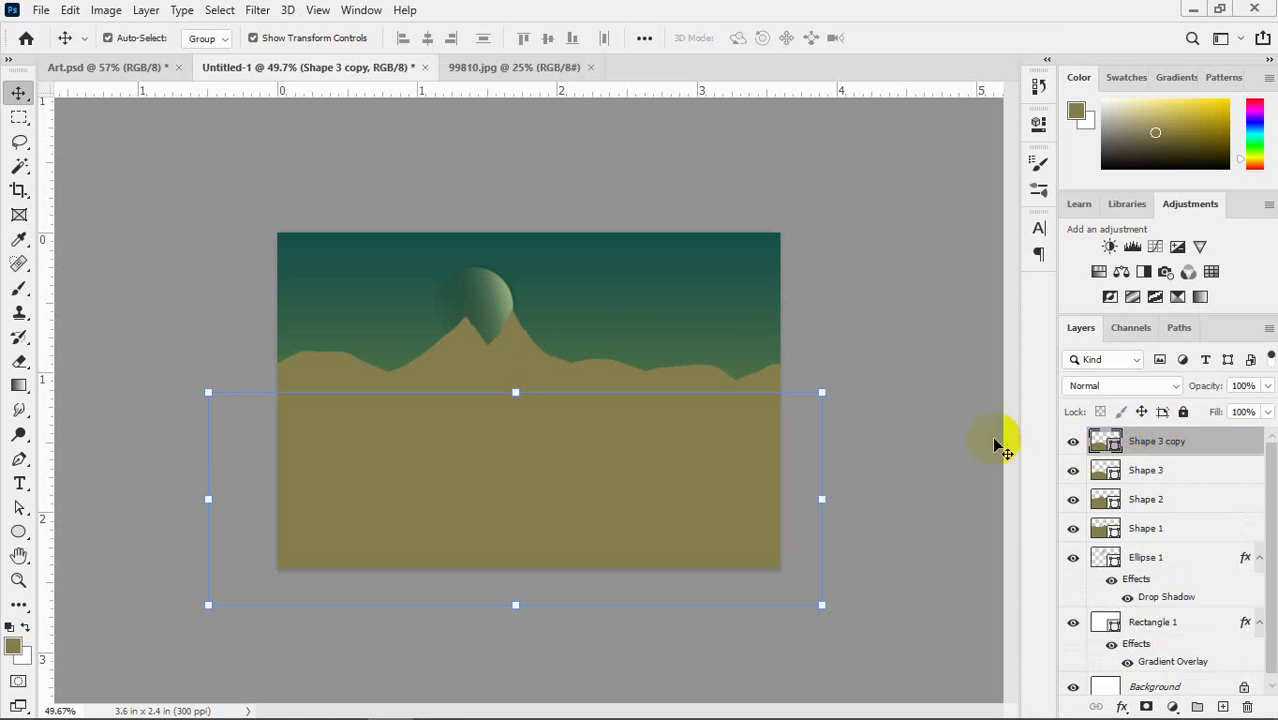
left_click(728, 416)
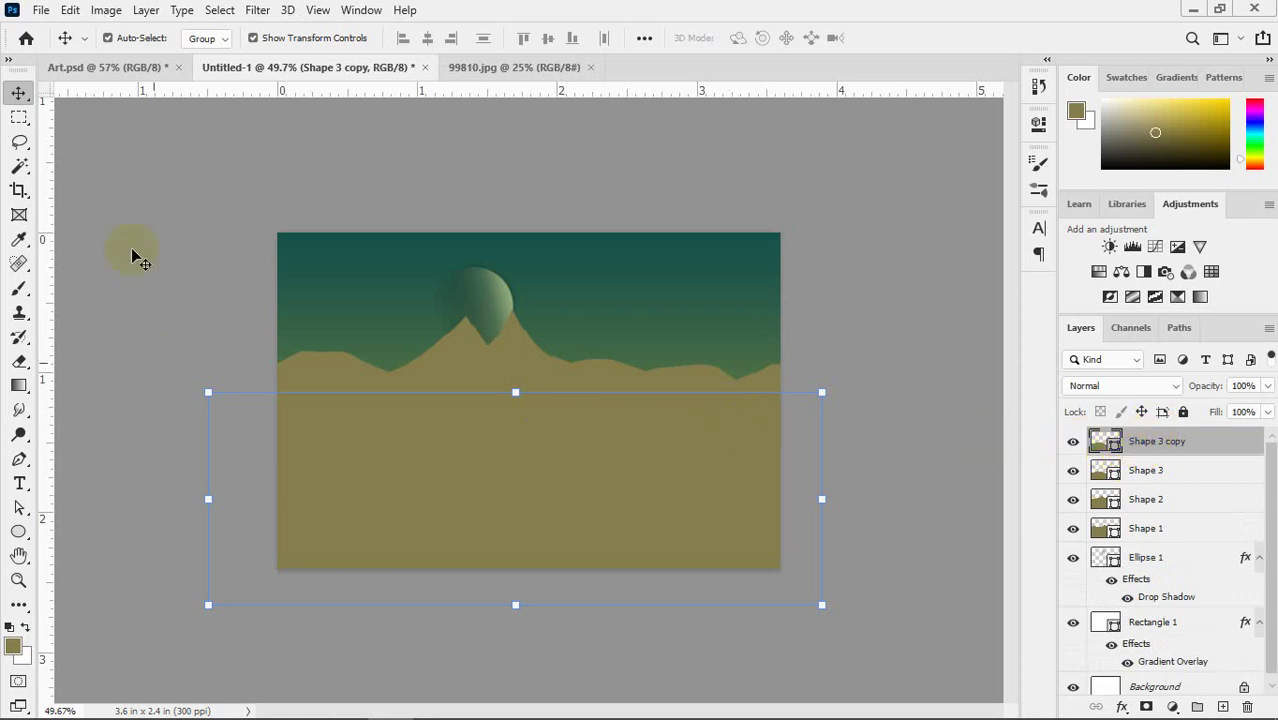
left_click(483, 477)
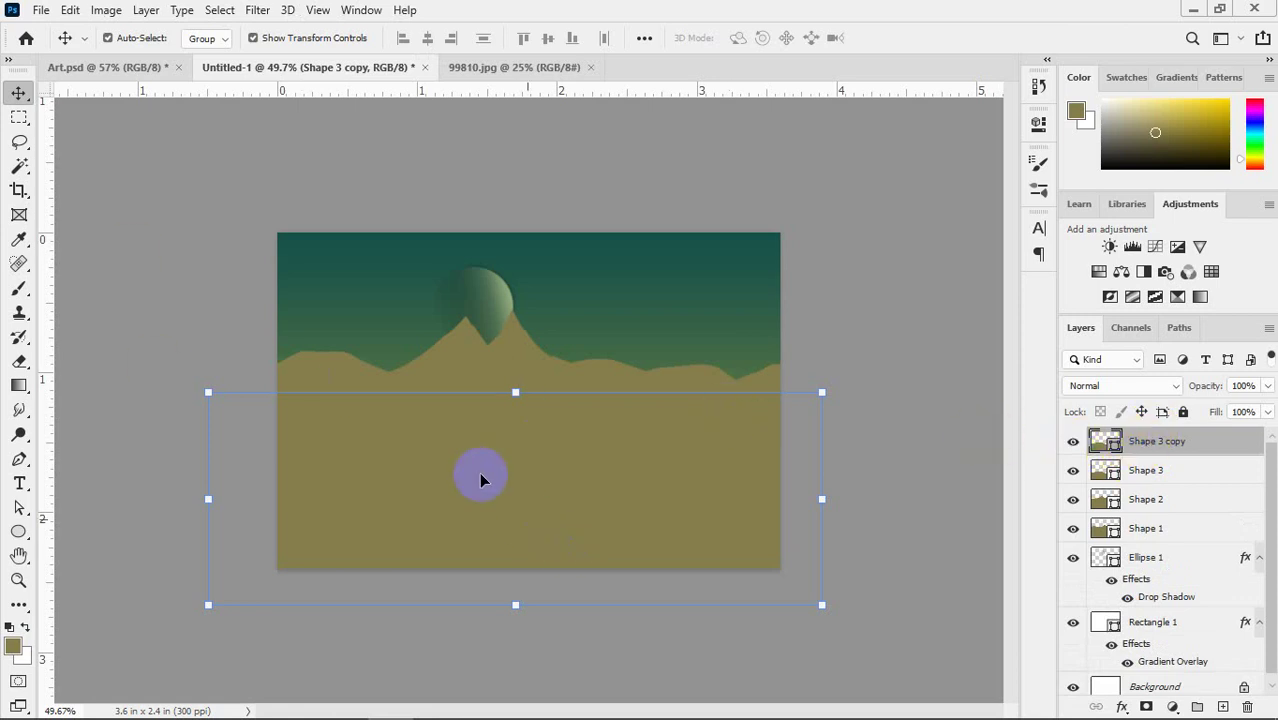
left_click(70, 10)
mouse_move(228, 445)
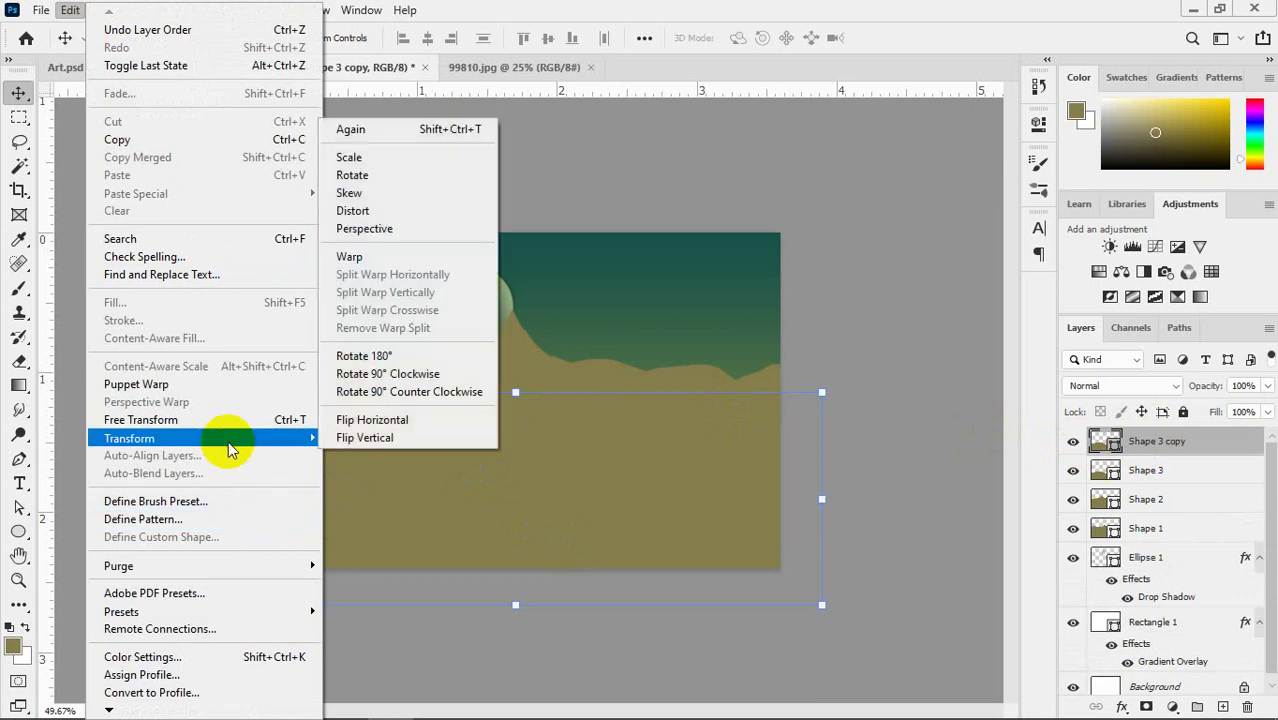
left_click(408, 423)
left_click(530, 460)
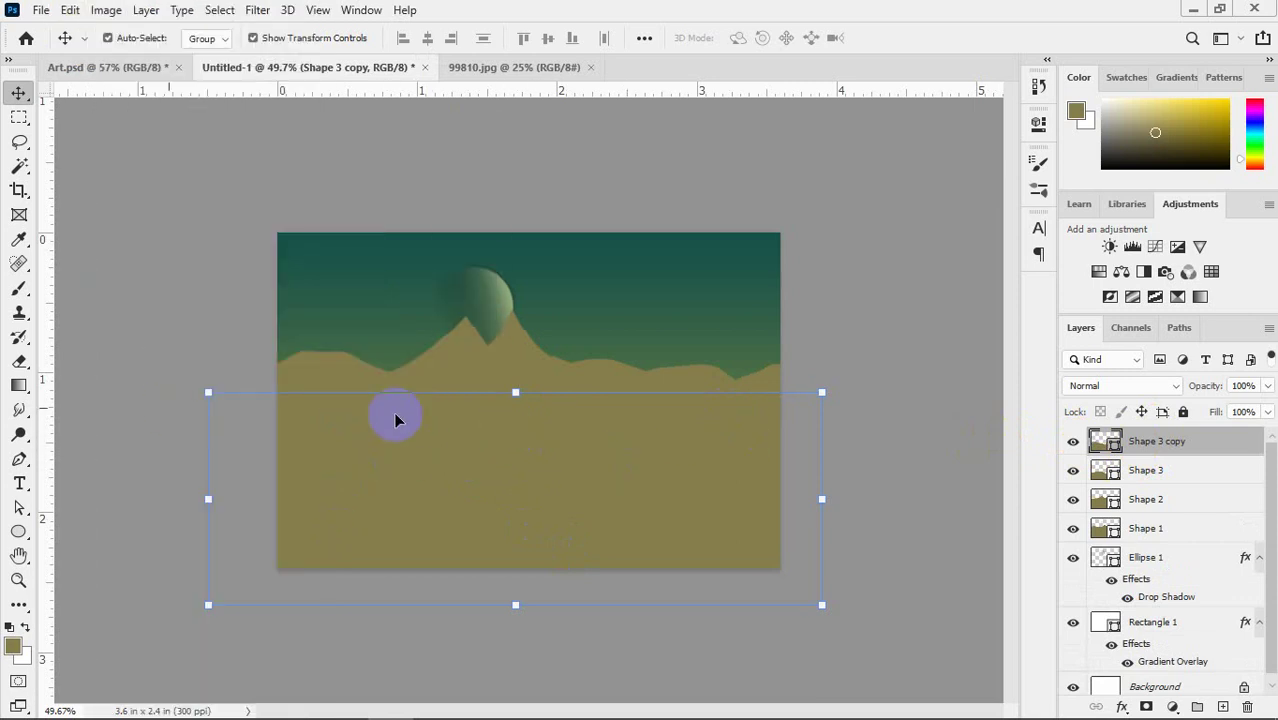
left_click(890, 333)
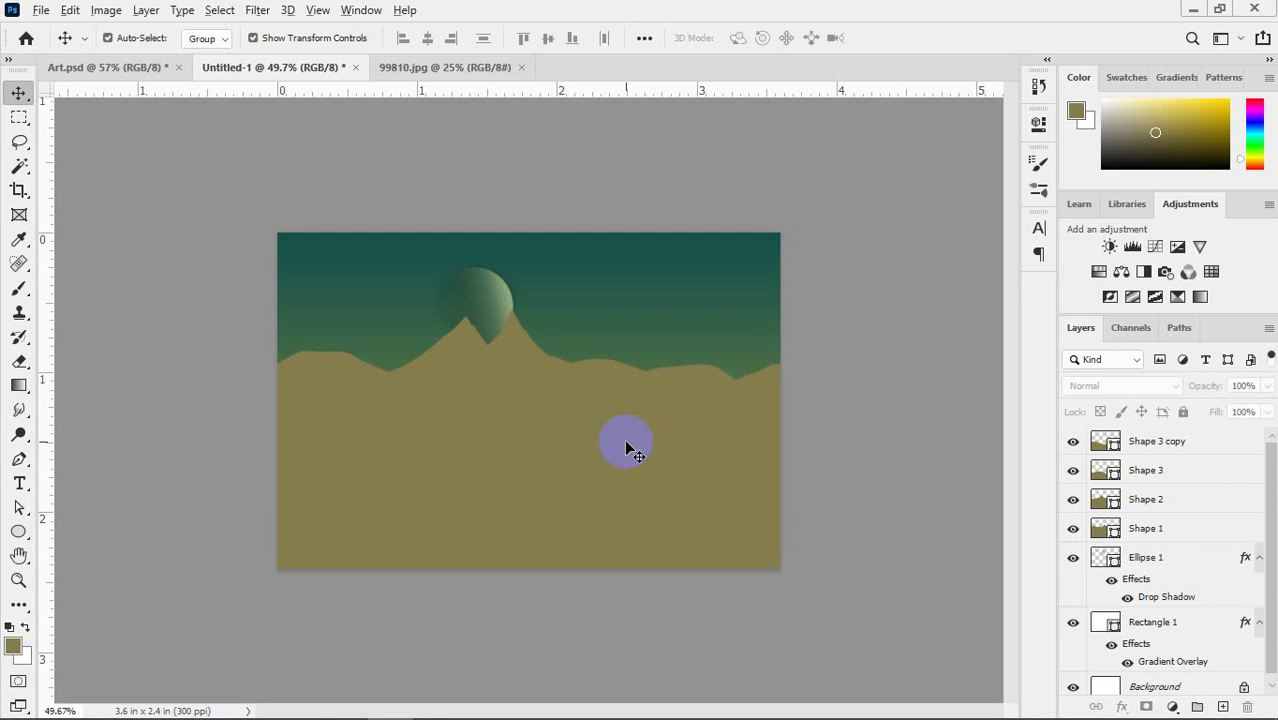
key("alt+Tab")
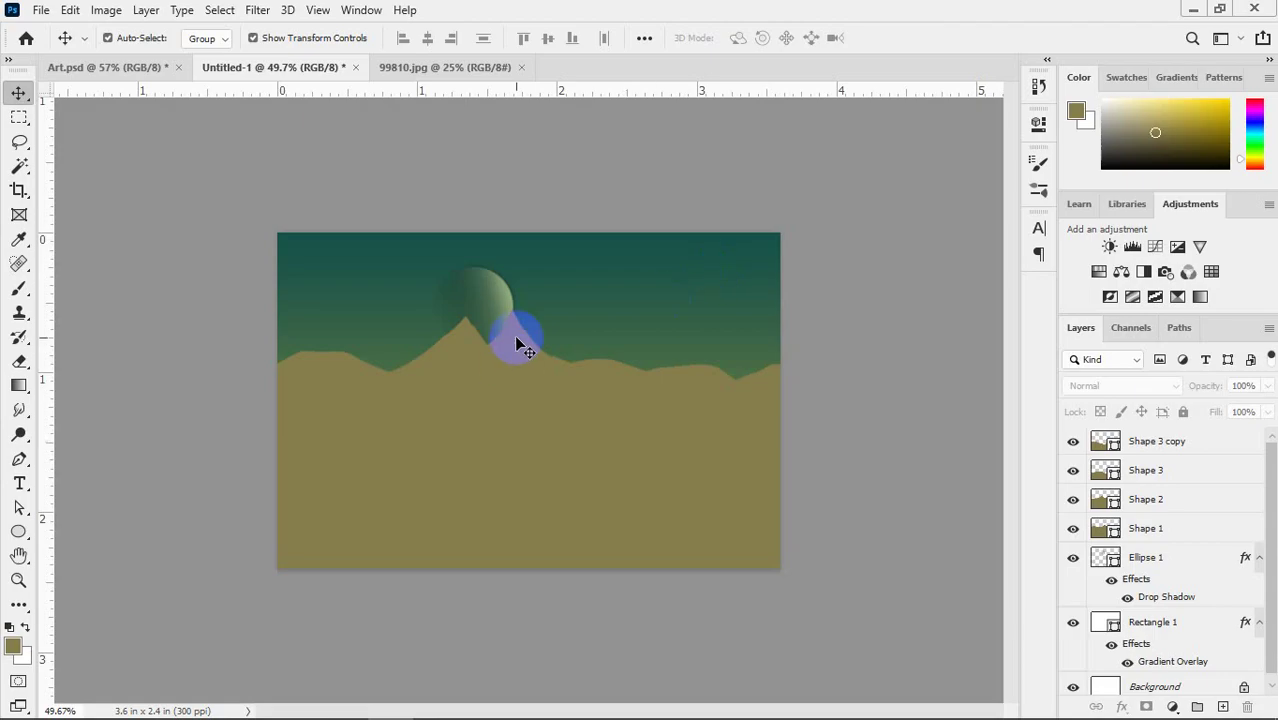
- After studying the 99810.jpg reference, return to the Photoshop artwork
left_click(516, 340)
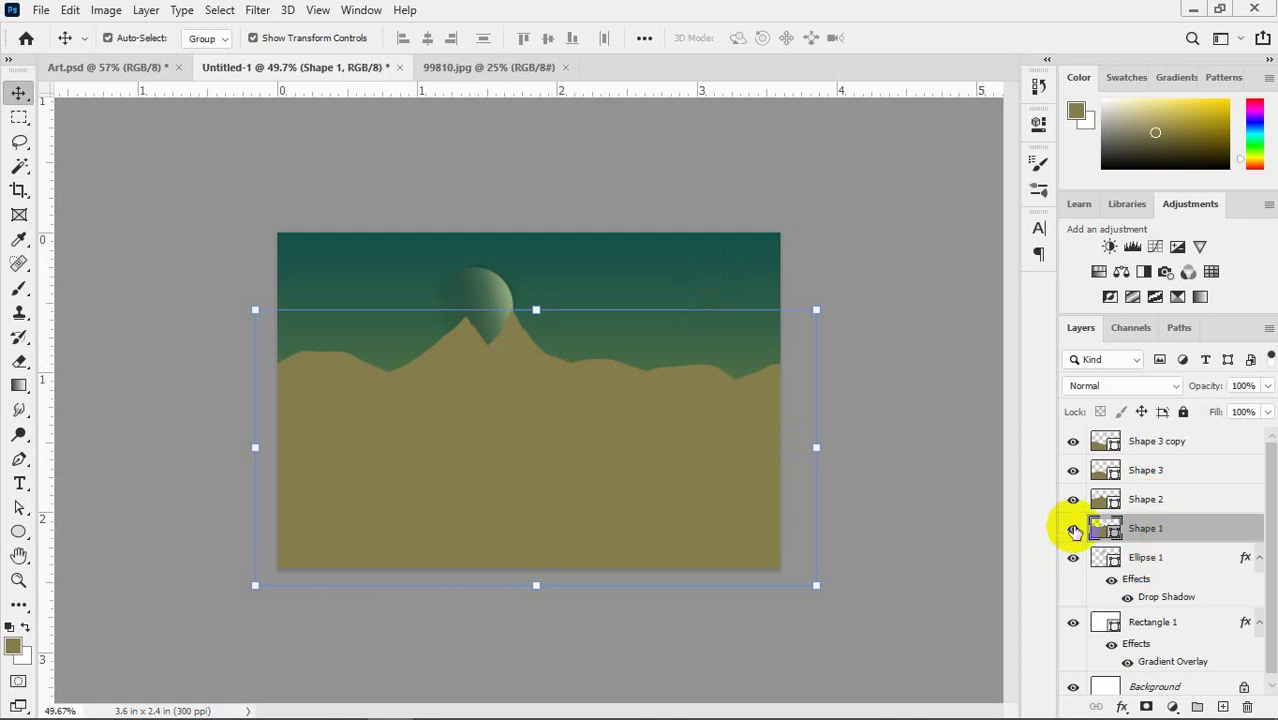
- Check Shape 1's visibility and open its Color Overlay effect settings
left_click(1073, 528)
left_click(1073, 528)
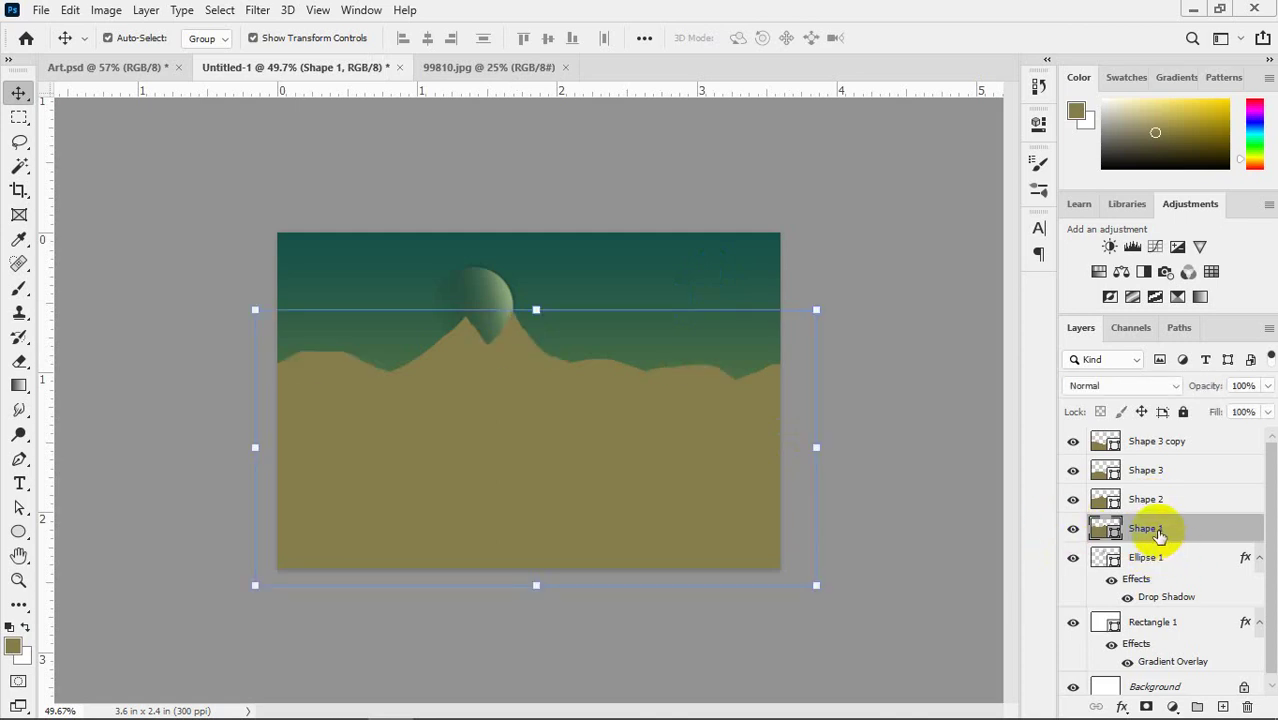
left_click(1038, 127)
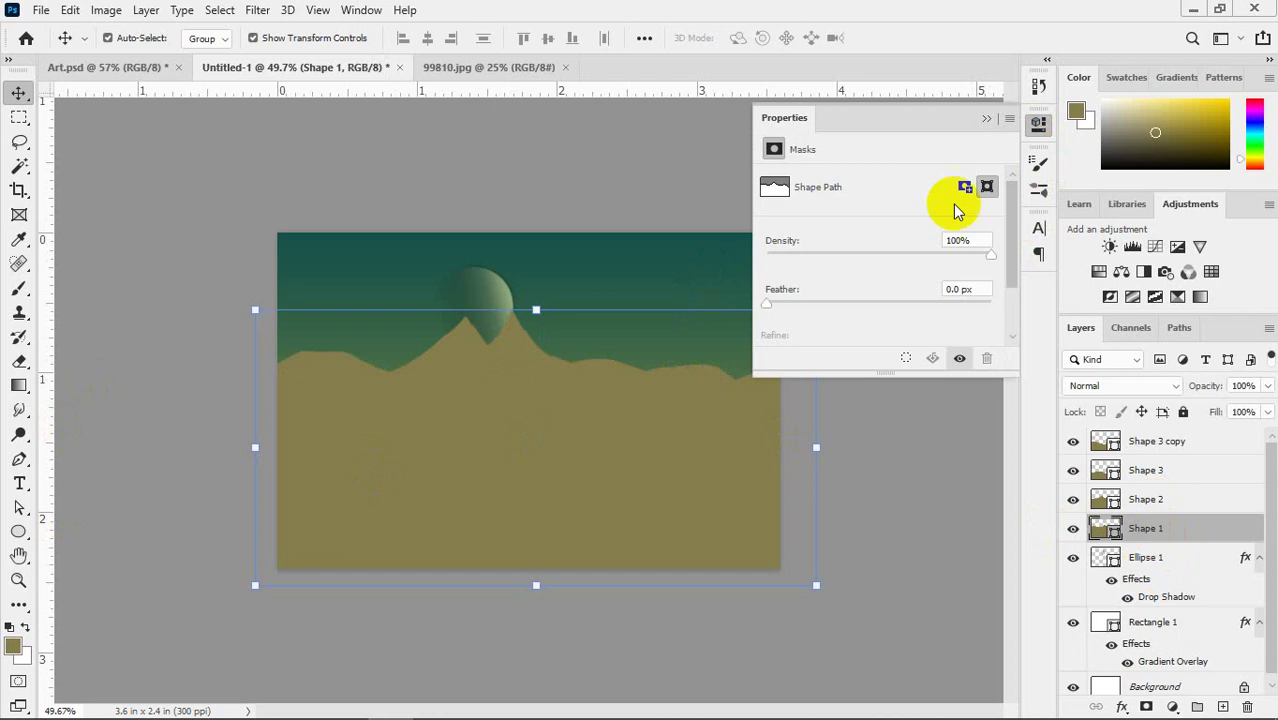
left_click(1040, 124)
left_click(1121, 707)
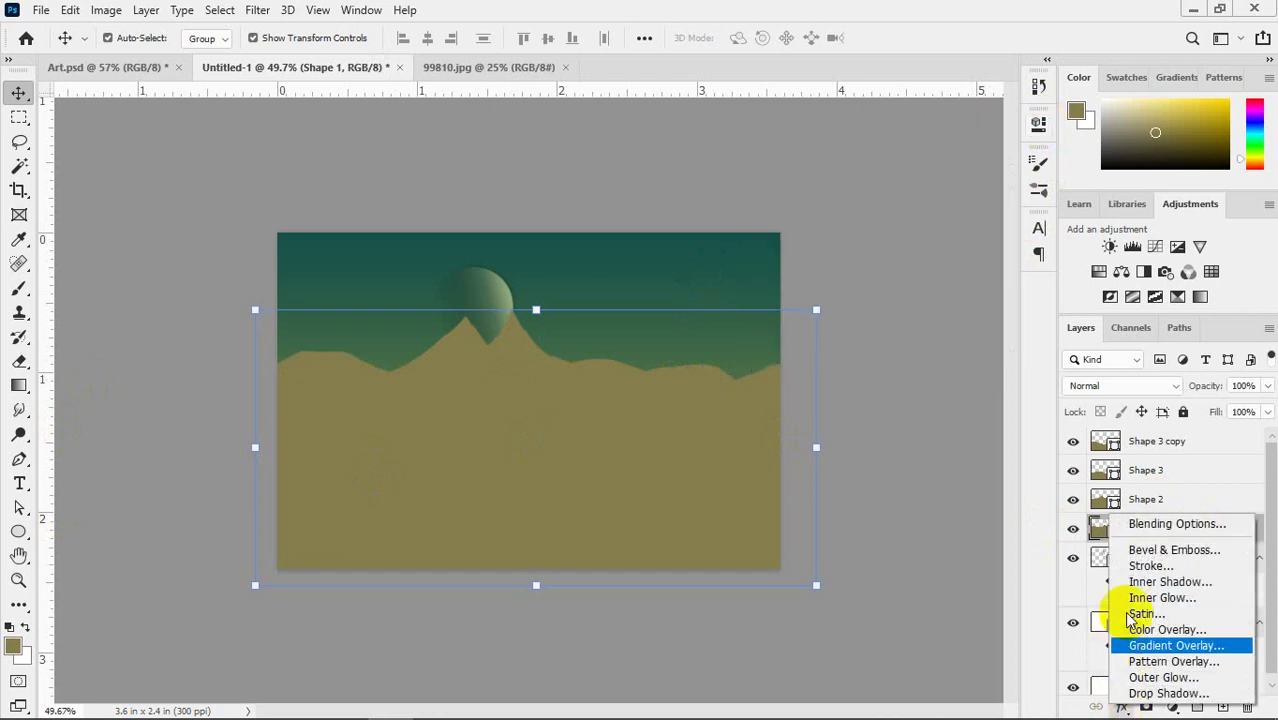
key("Escape")
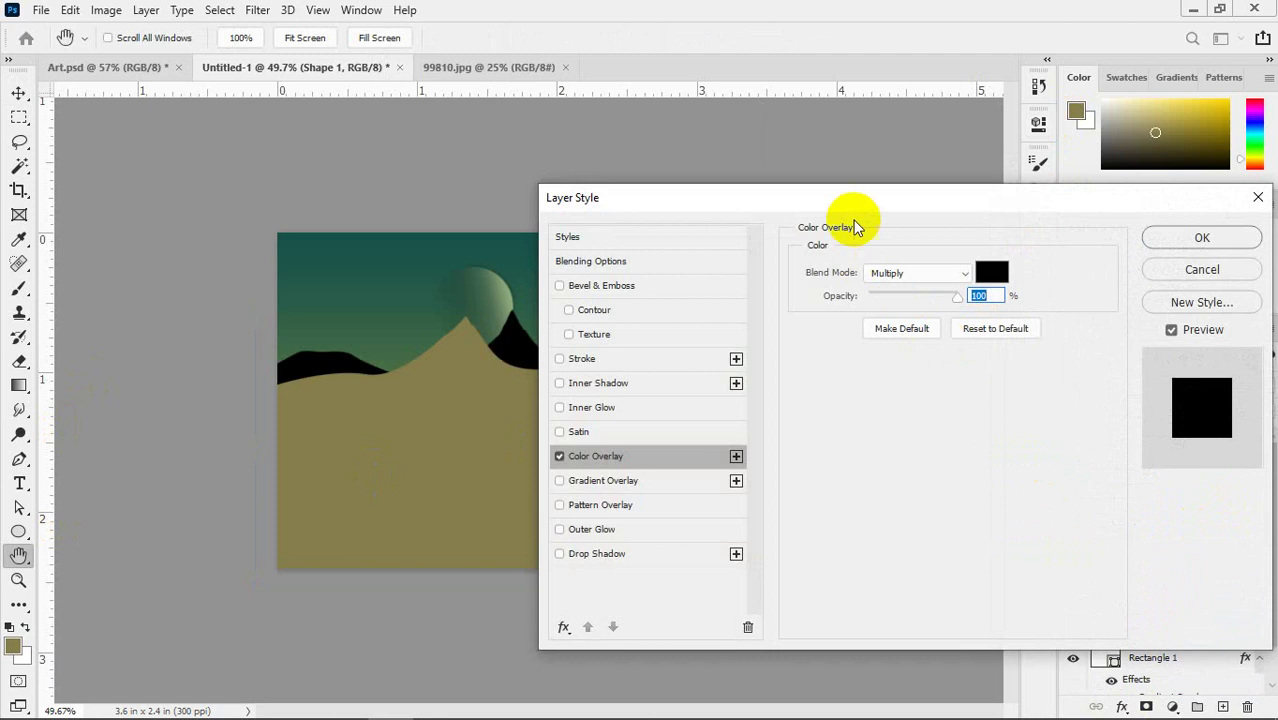
left_click_drag(853, 220, 380, 380)
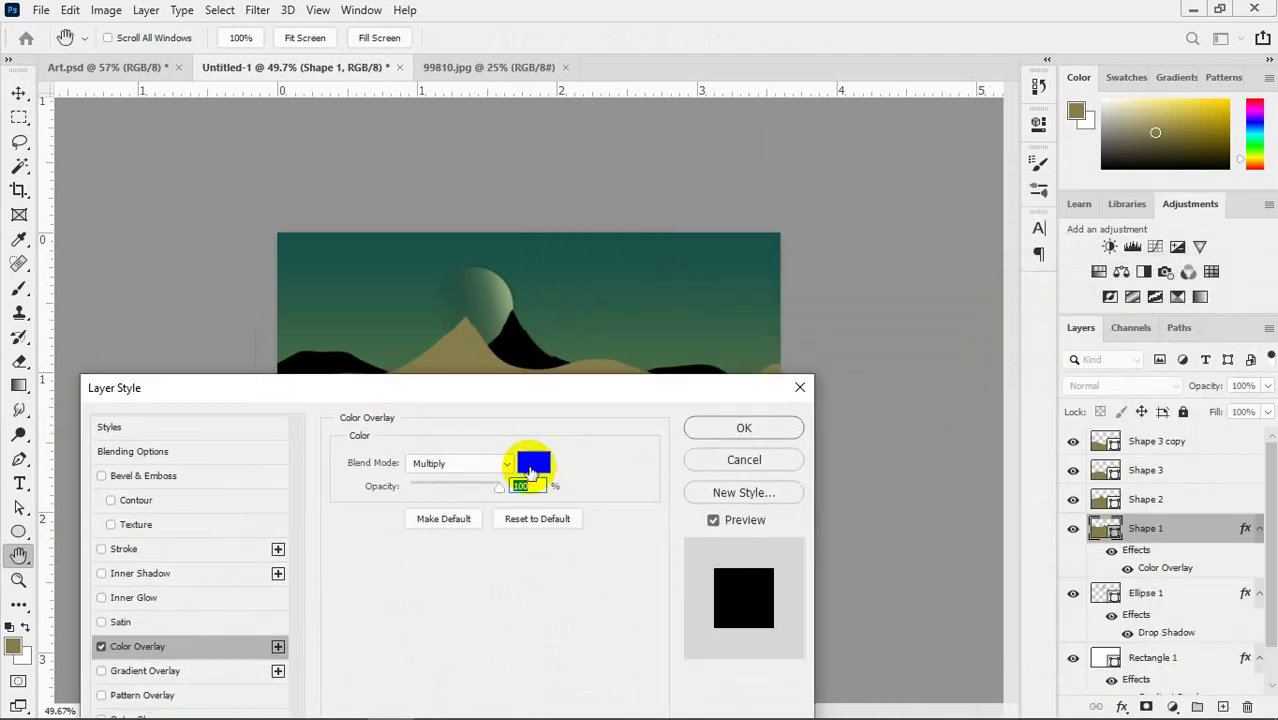
- Set the overlay colour to bright red with Normal blend mode
left_click(533, 466)
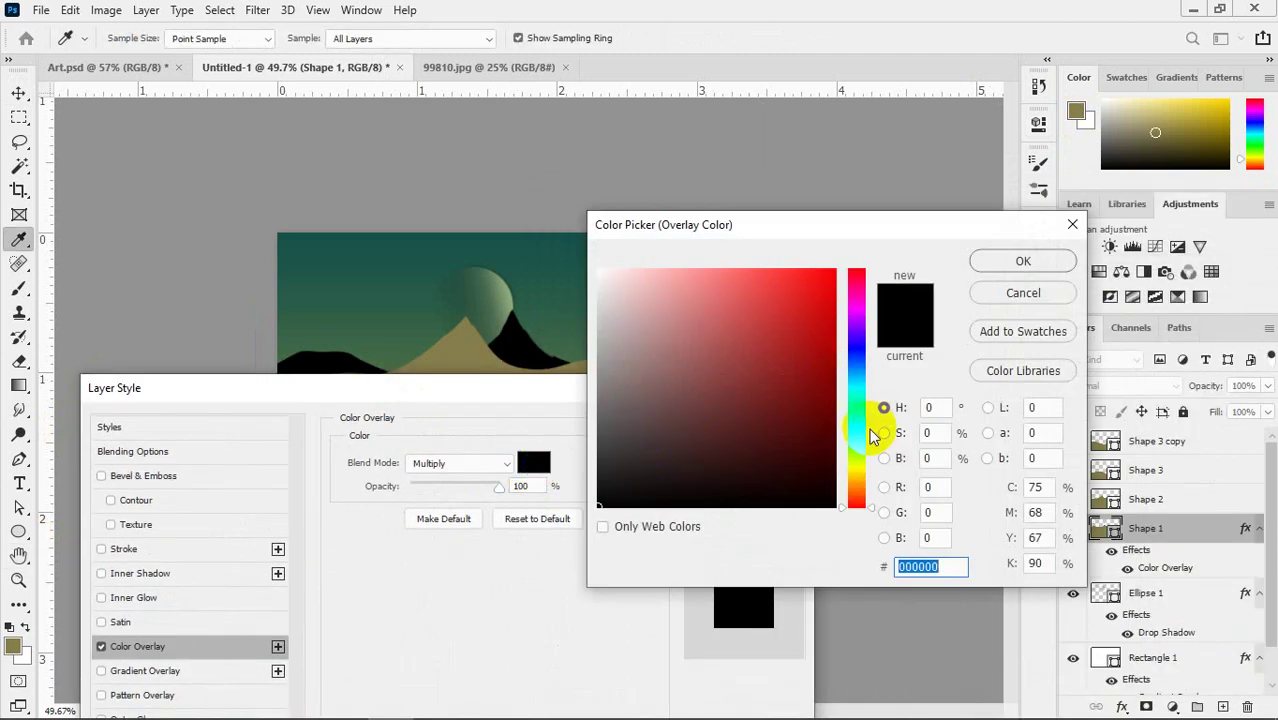
left_click_drag(765, 274, 806, 272)
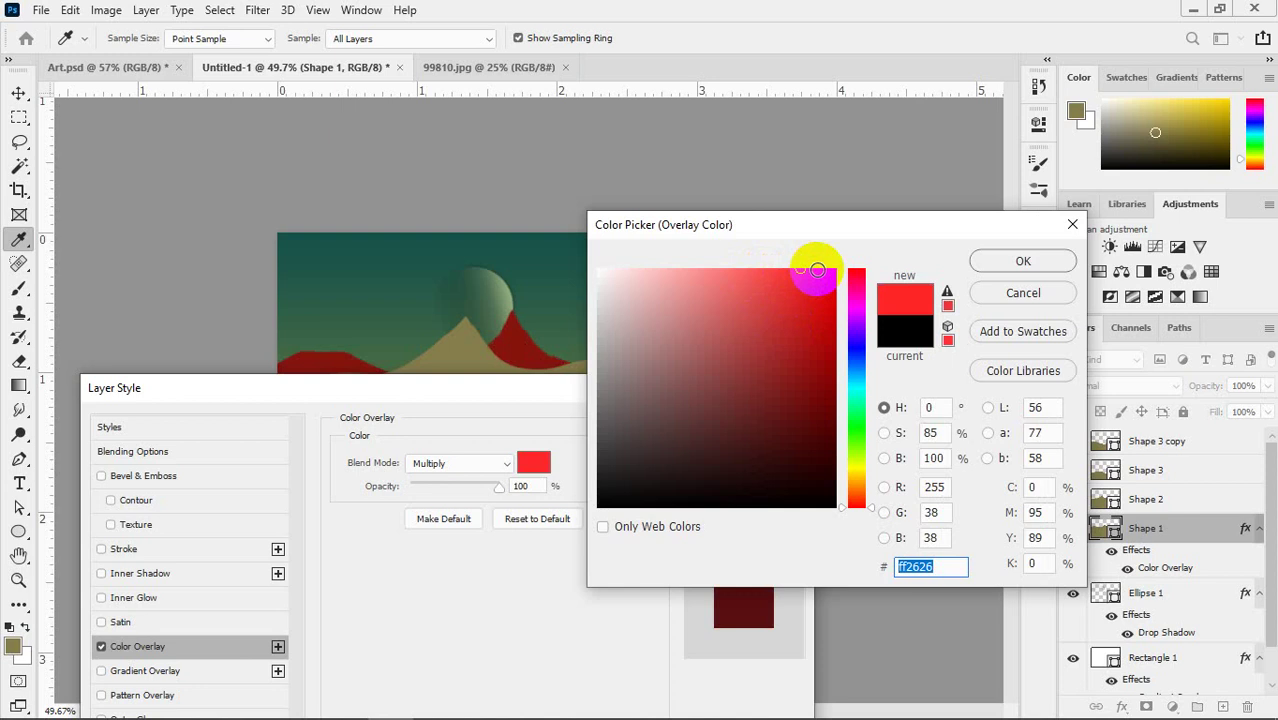
left_click(1021, 261)
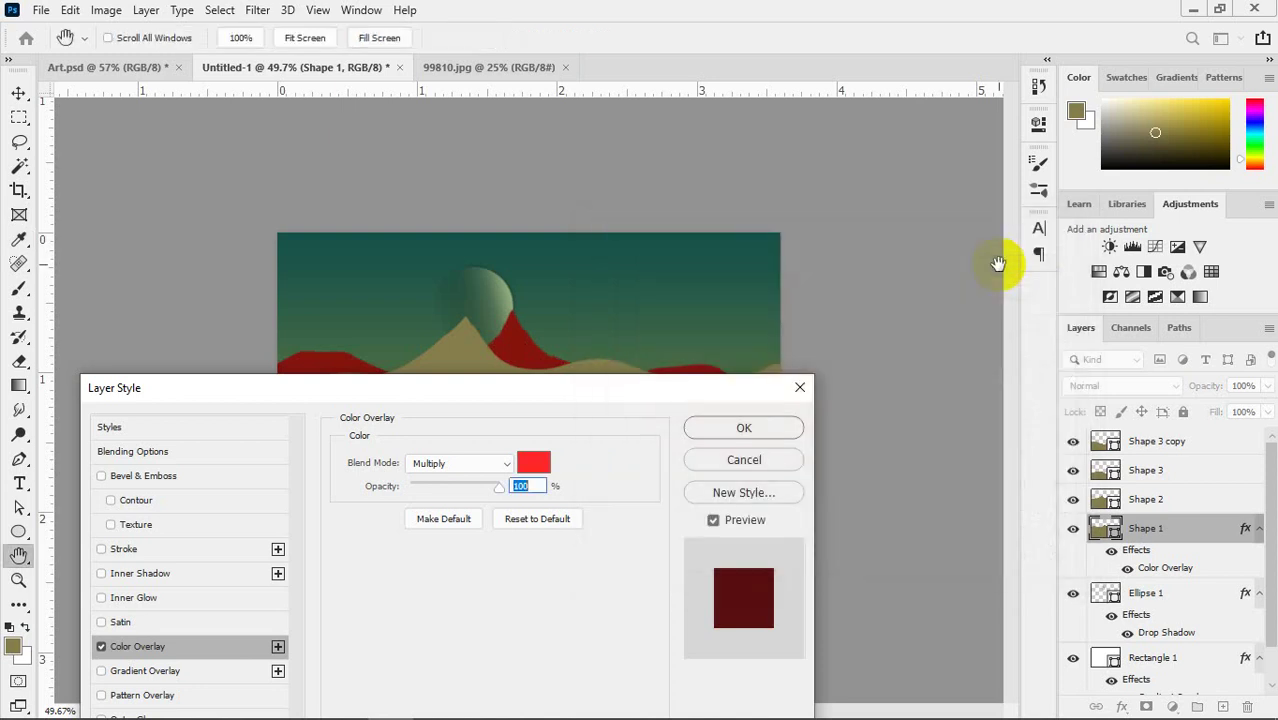
left_click(460, 465)
left_click(458, 268)
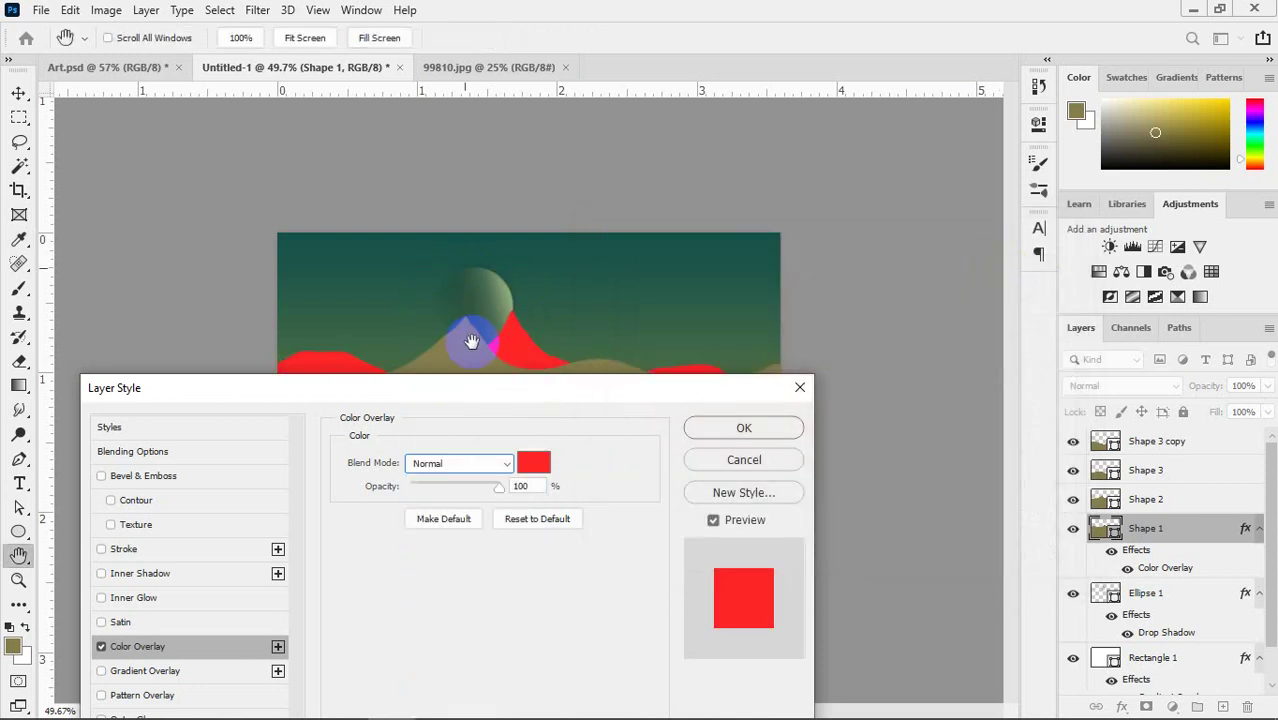
- Refine the red to ed1e1e and apply the Color Overlay to Shape 1
left_click(535, 461)
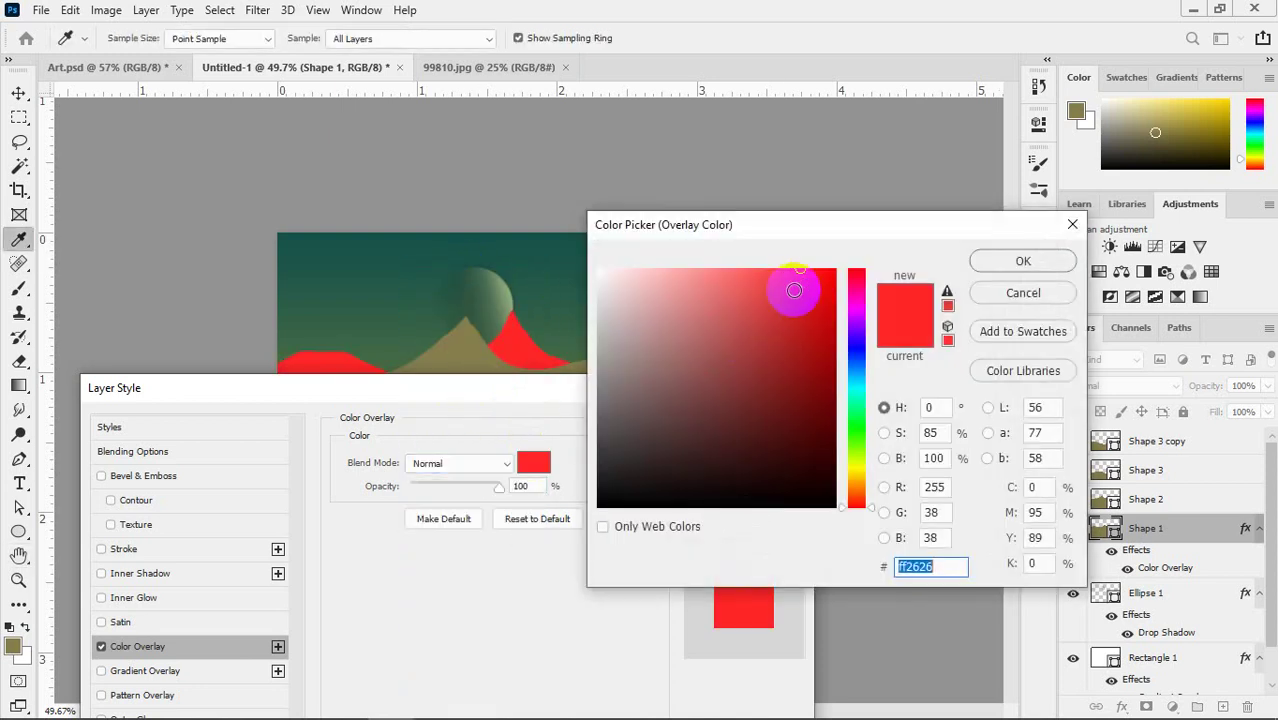
left_click_drag(794, 290, 806, 286)
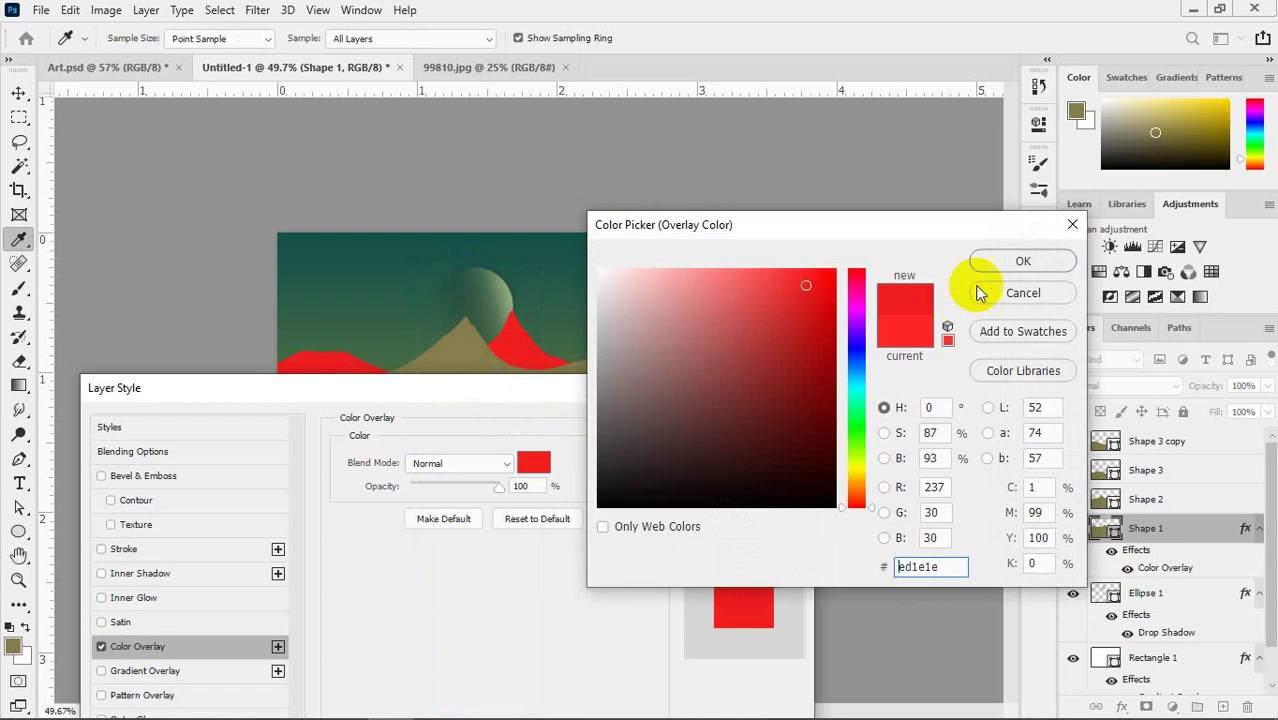
left_click(984, 259)
left_click(530, 464)
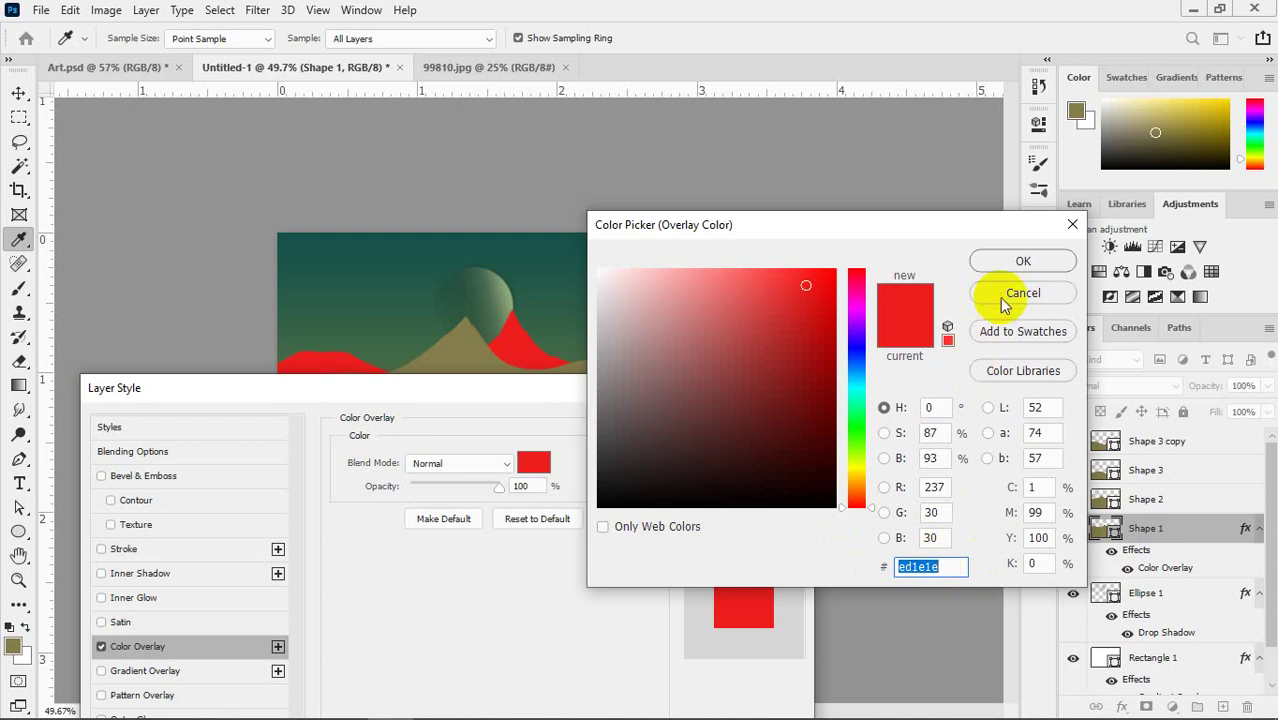
left_click(1013, 262)
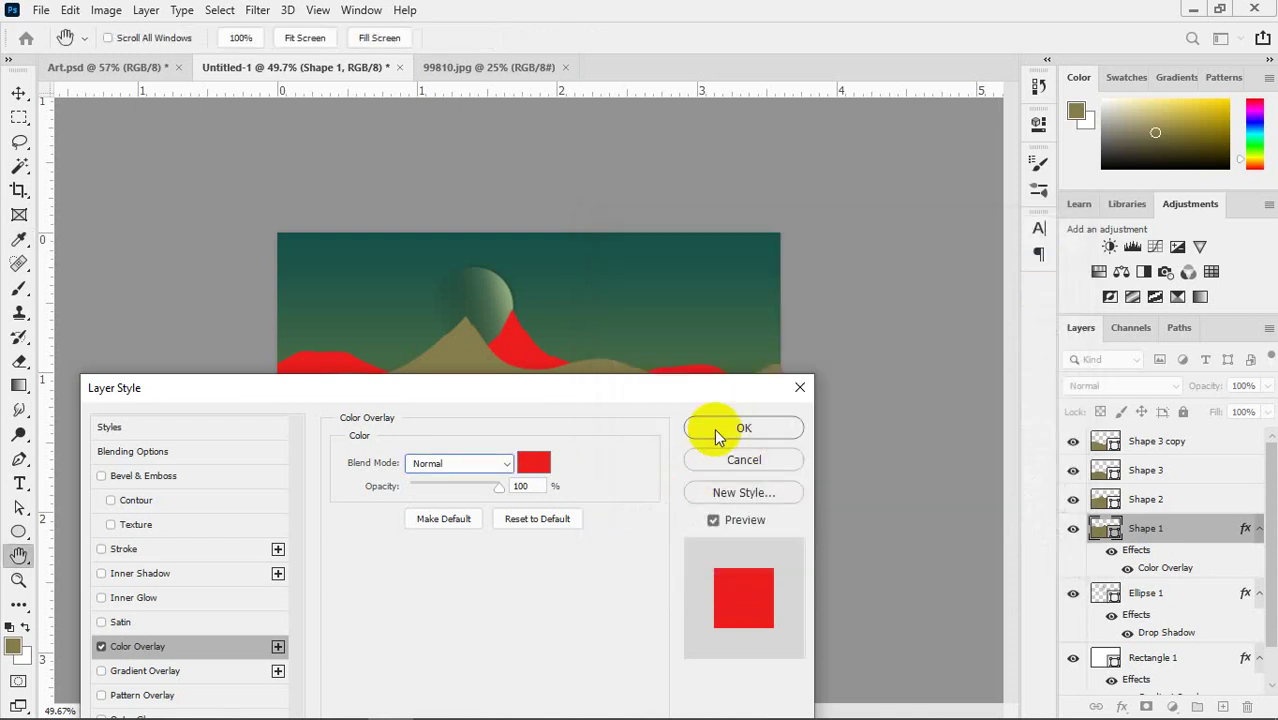
left_click(714, 428)
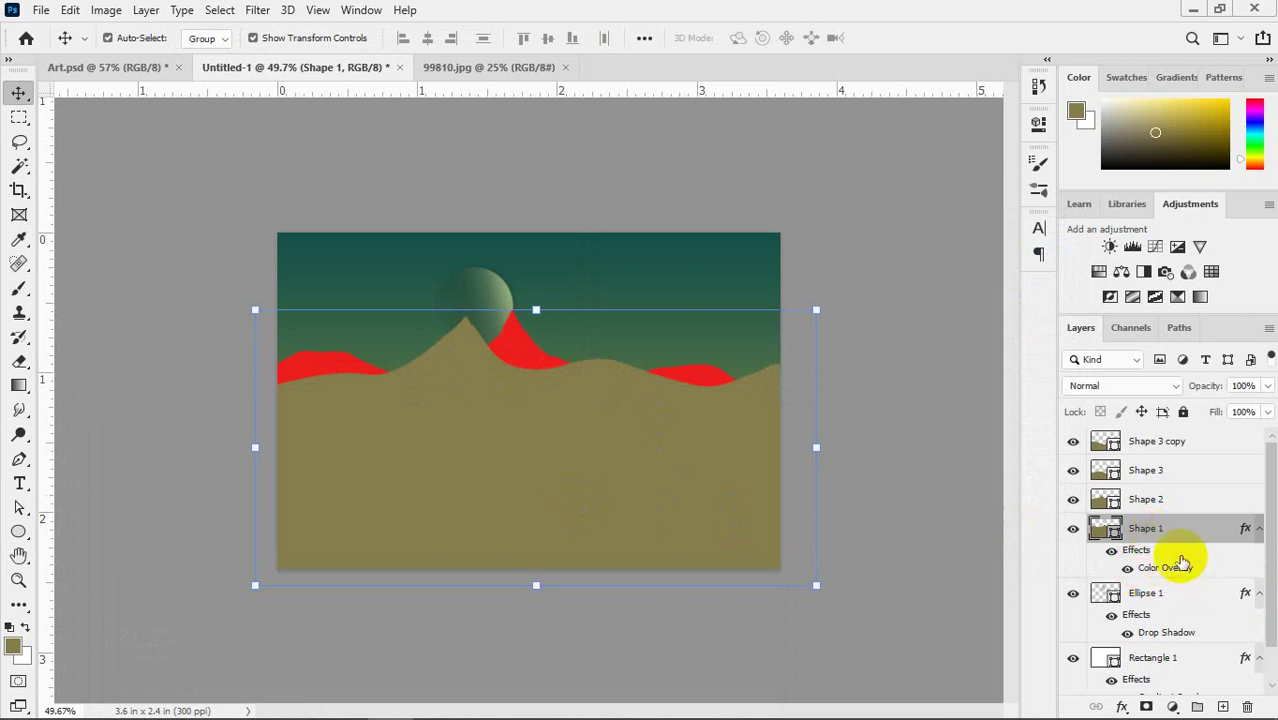
- Copy Shape 1's red overlay layer style and paste it onto Shape 2
right_click(1177, 533)
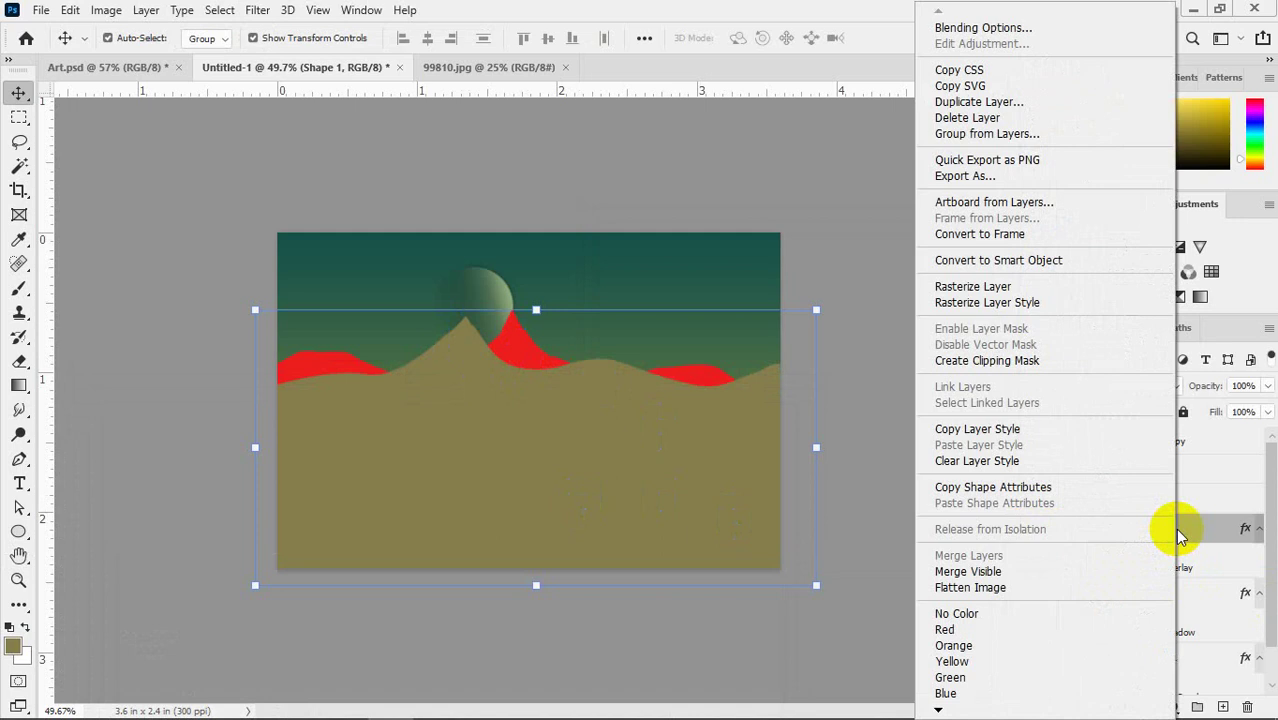
left_click(995, 438)
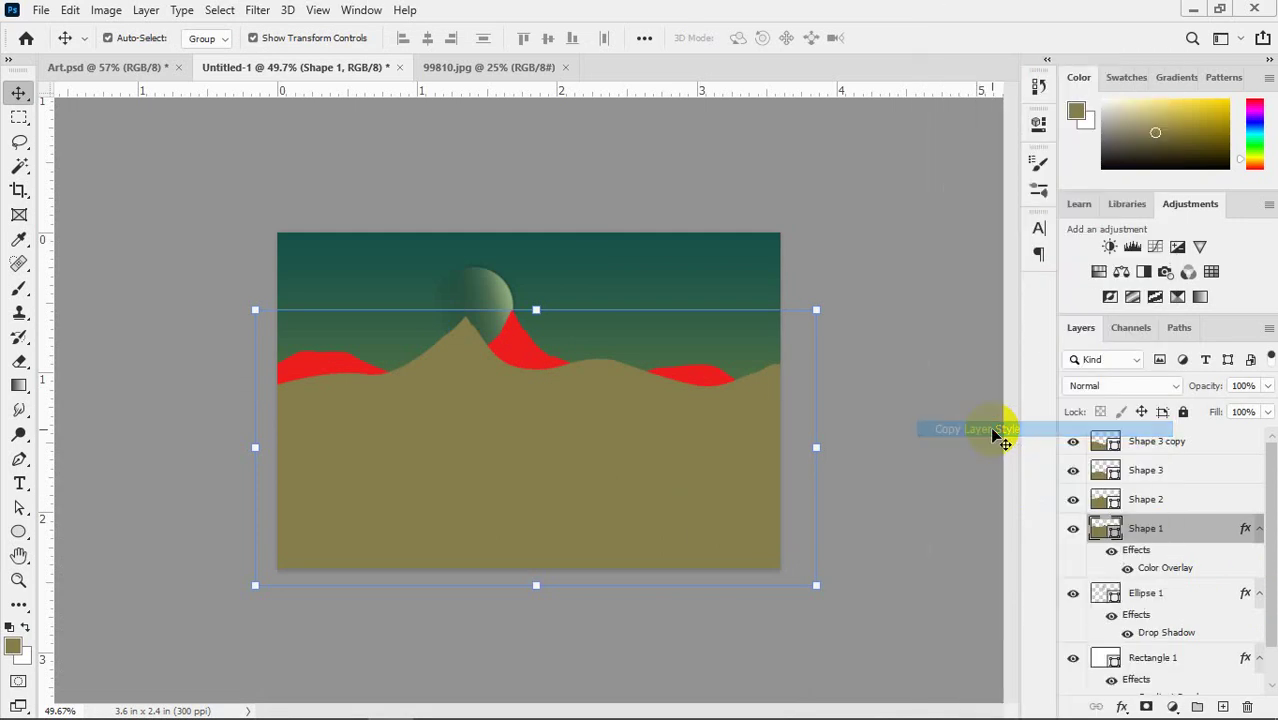
left_click(1130, 503)
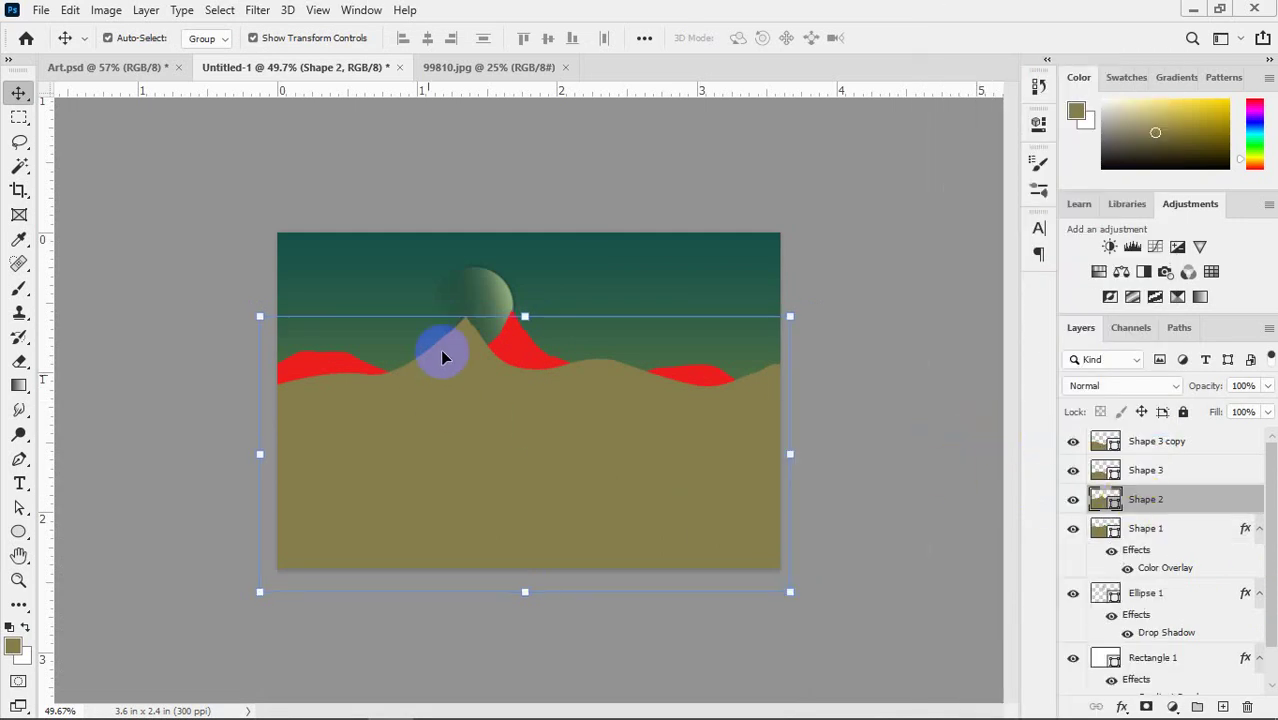
right_click(1172, 502)
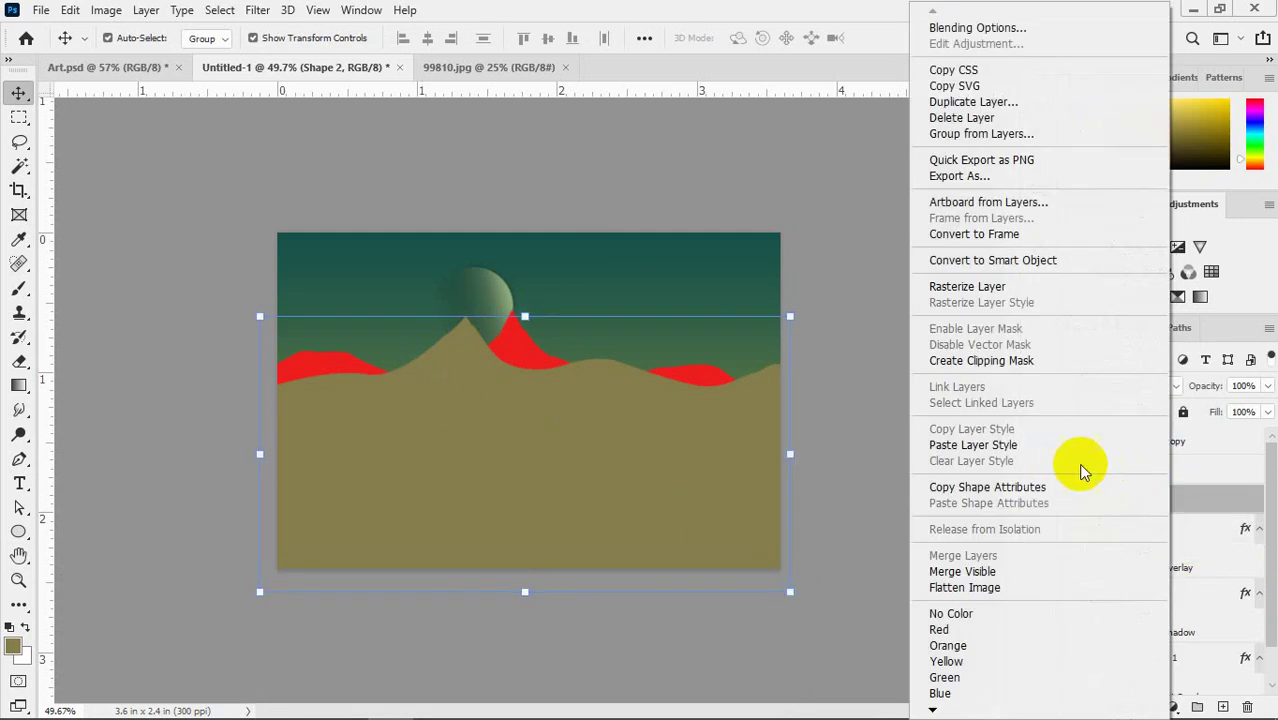
left_click(1033, 442)
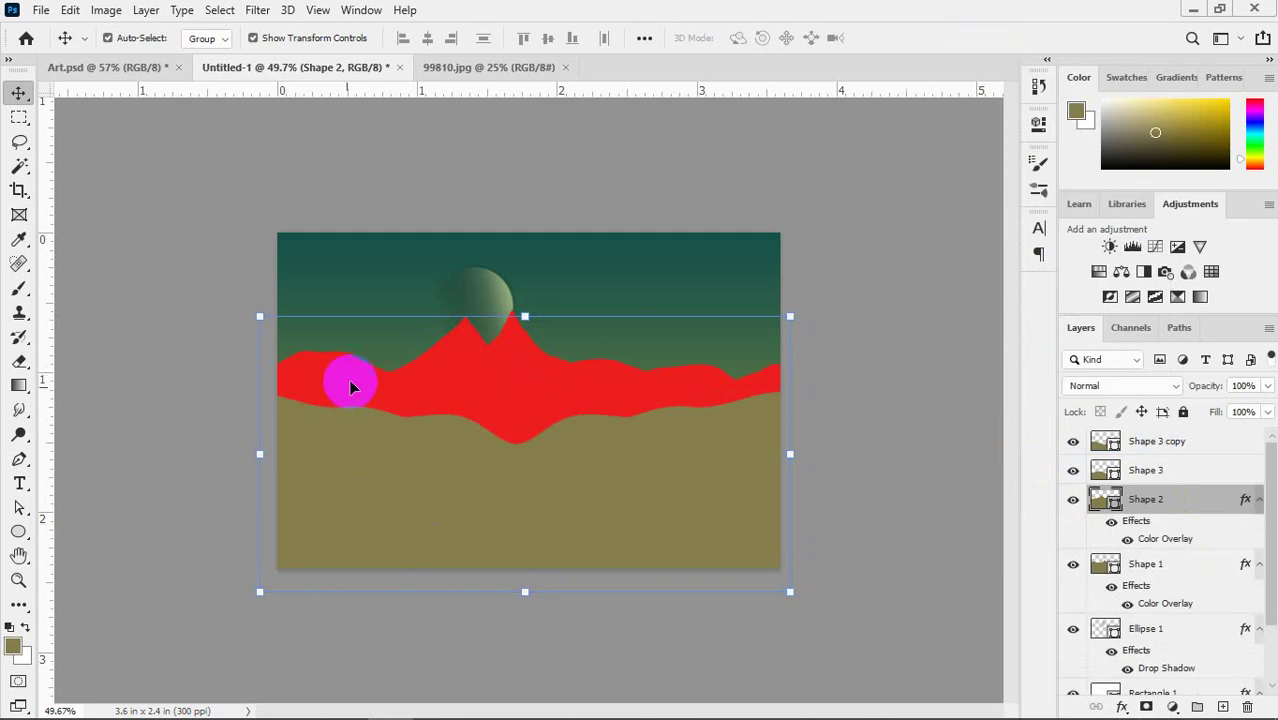
left_click_drag(1098, 562, 513, 414)
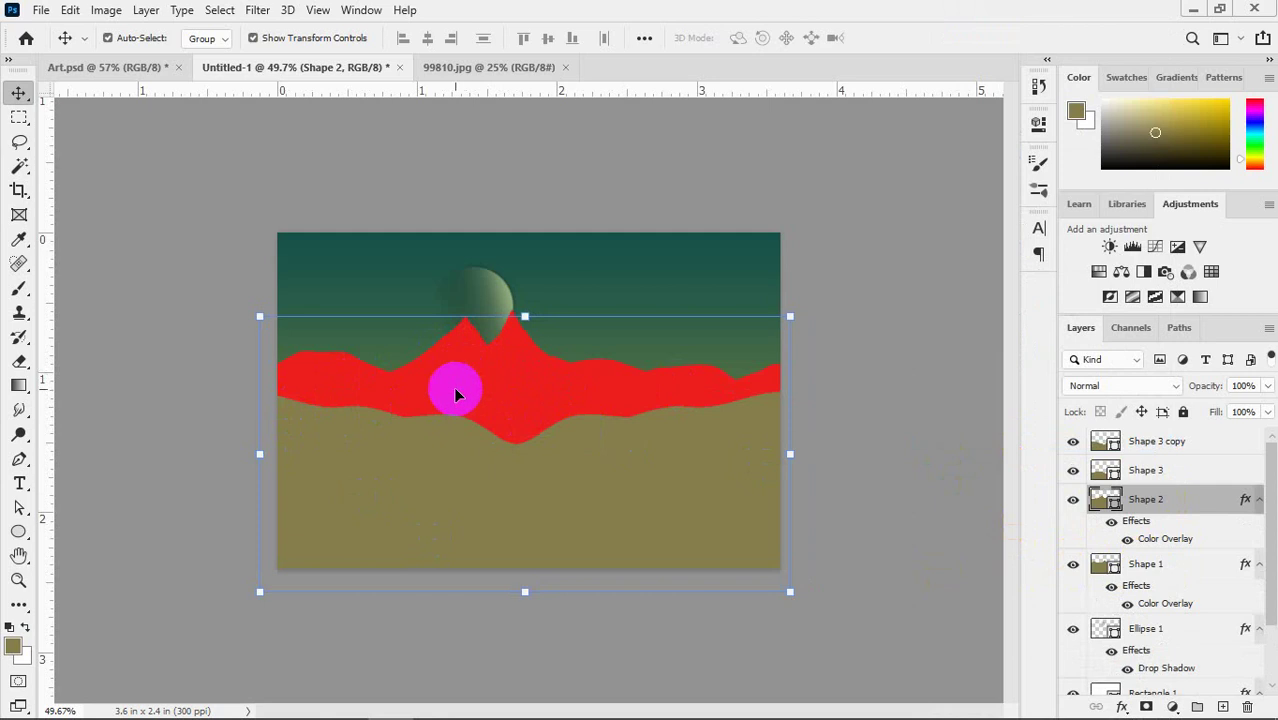
left_click_drag(1203, 610, 1166, 545)
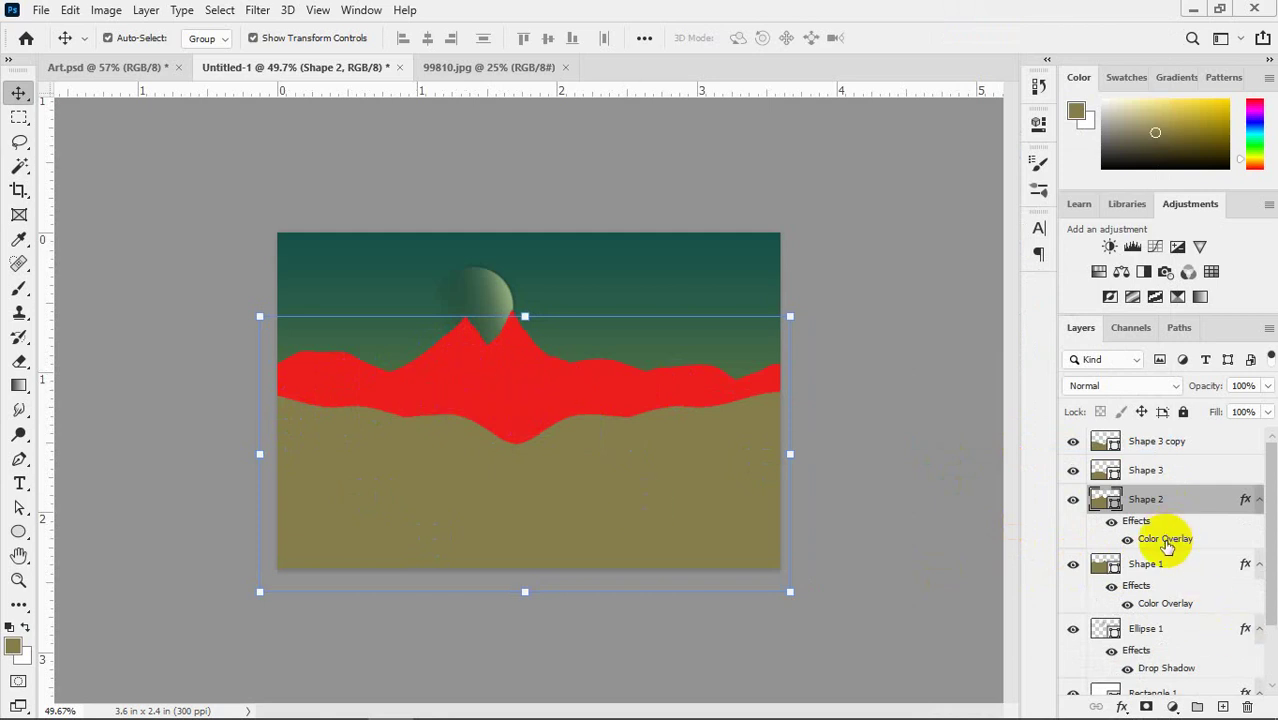
- Darken Shape 2's Color Overlay red in the Layer Style dialog
double_click(1166, 545)
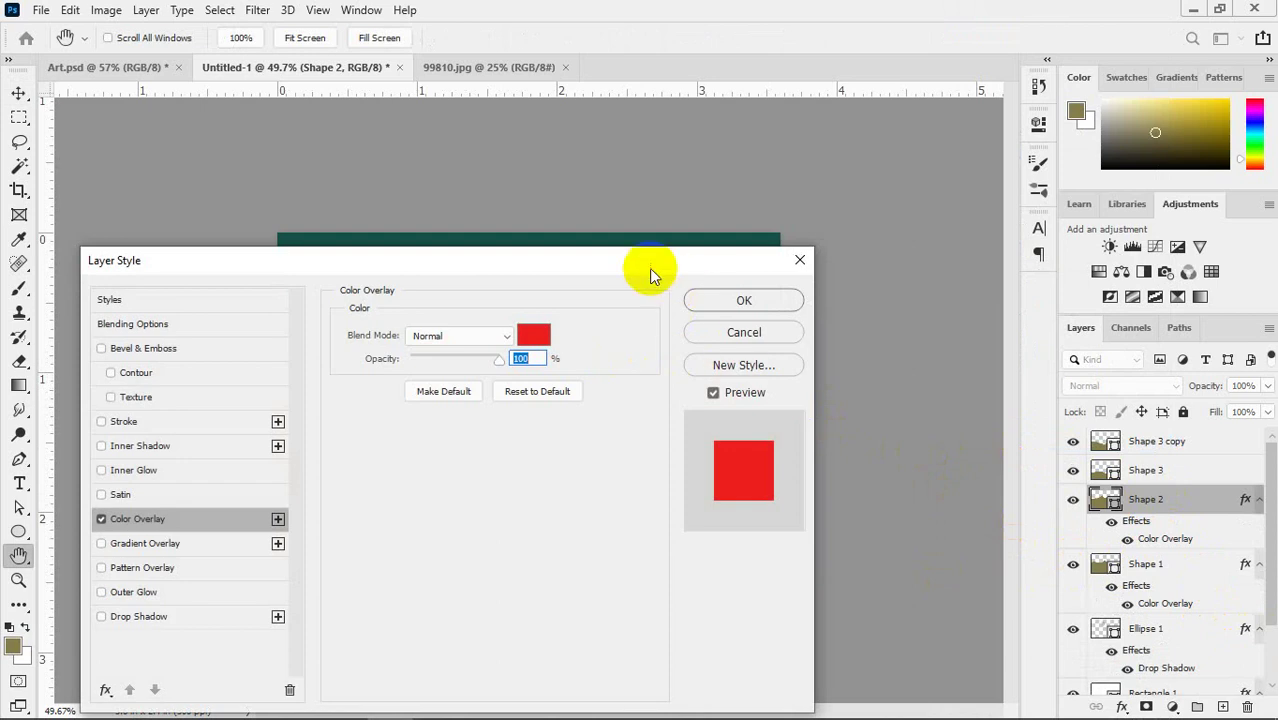
left_click_drag(649, 268, 661, 393)
left_click(545, 460)
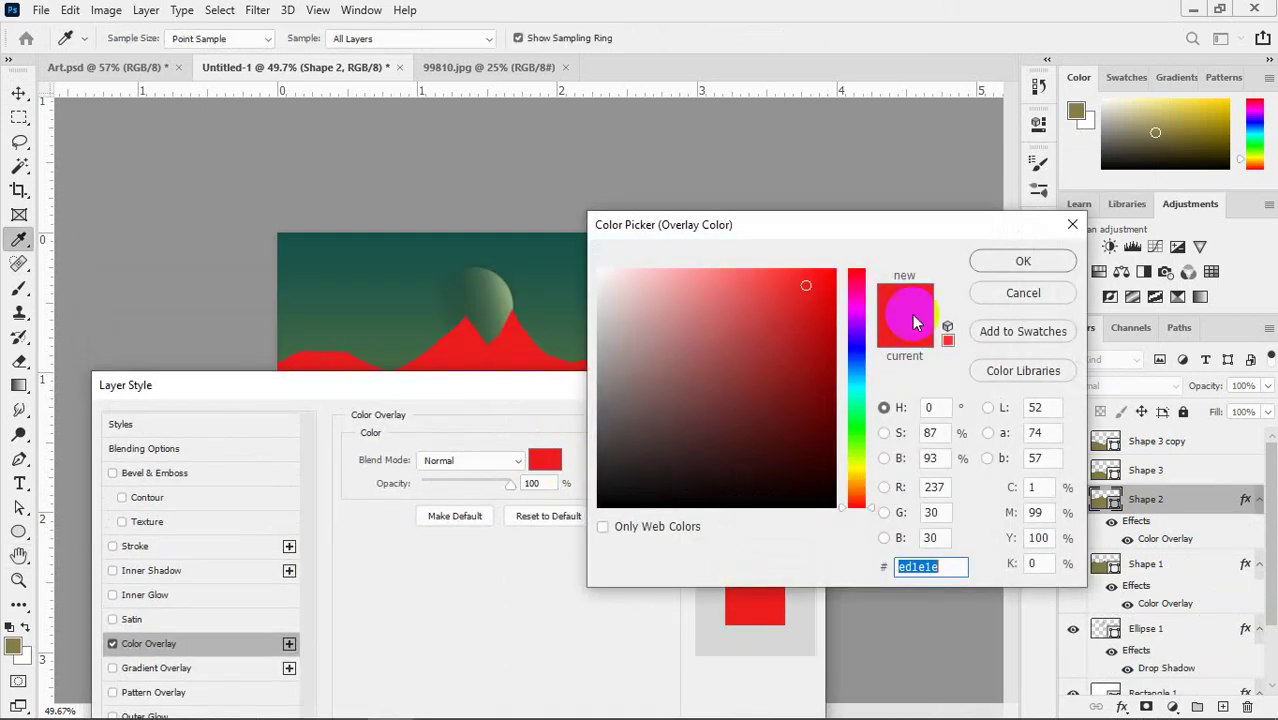
left_click(806, 304)
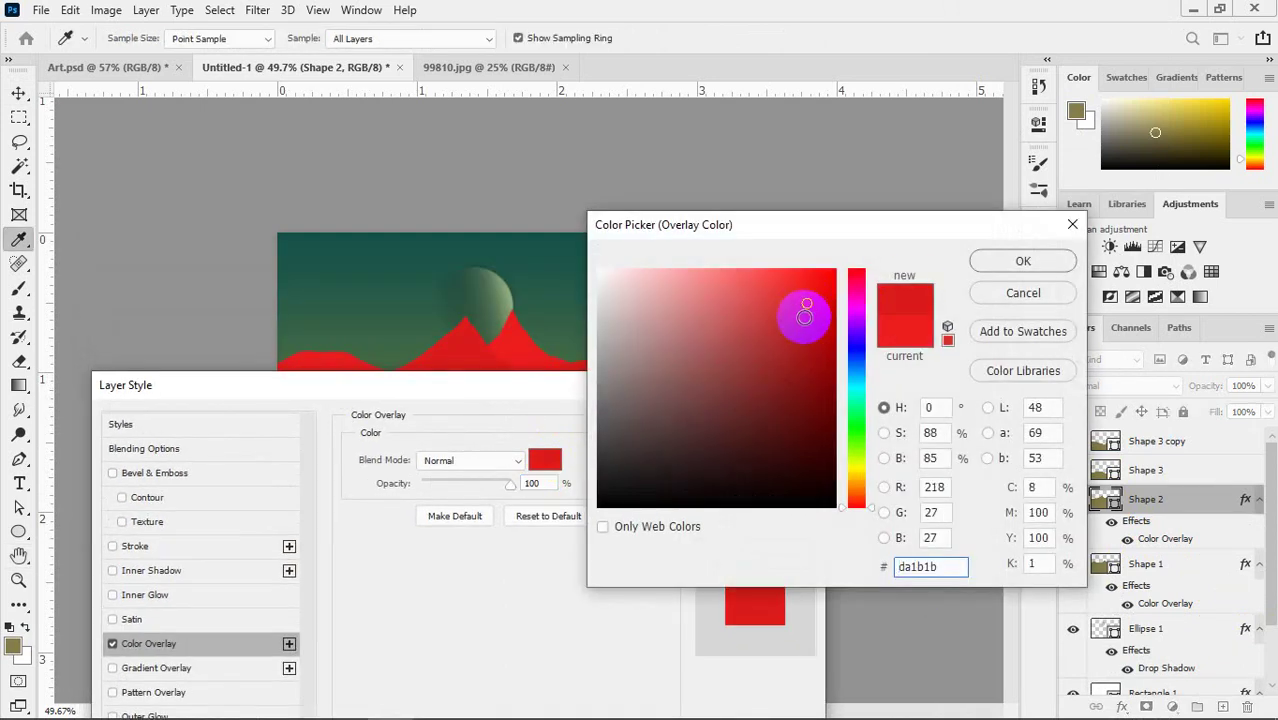
left_click(804, 317)
left_click(807, 306)
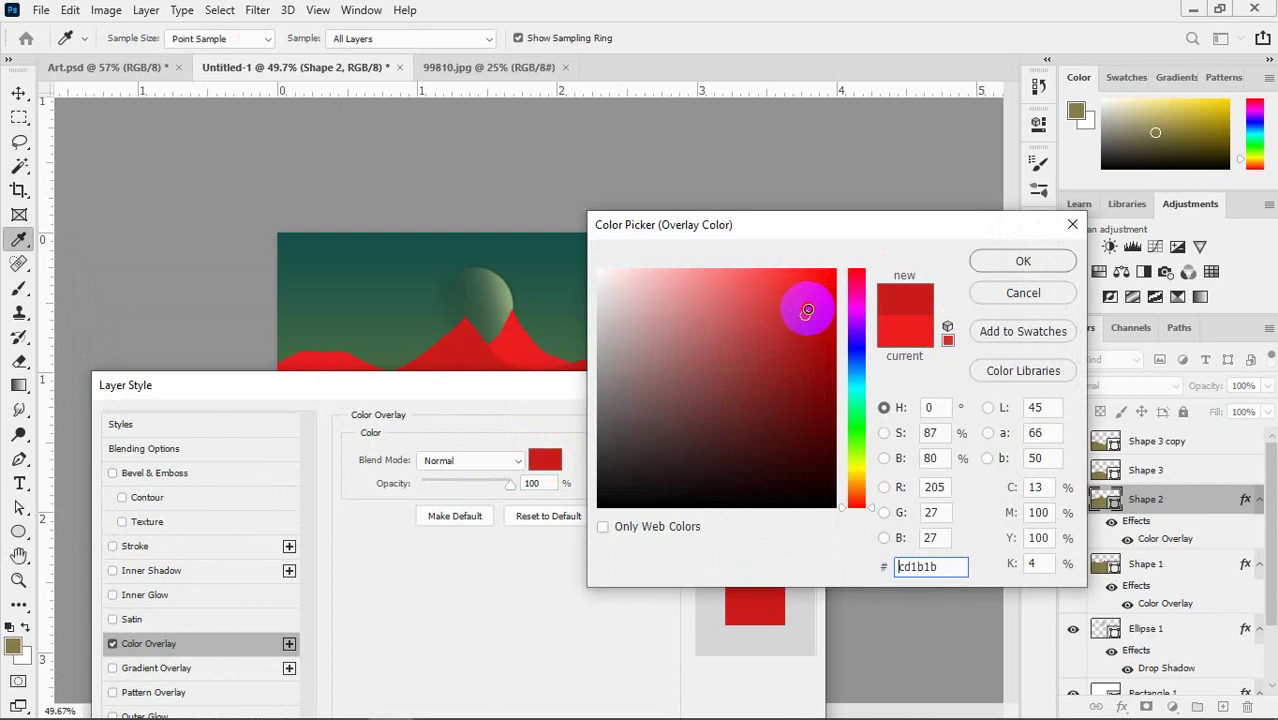
left_click(807, 308)
left_click(1050, 262)
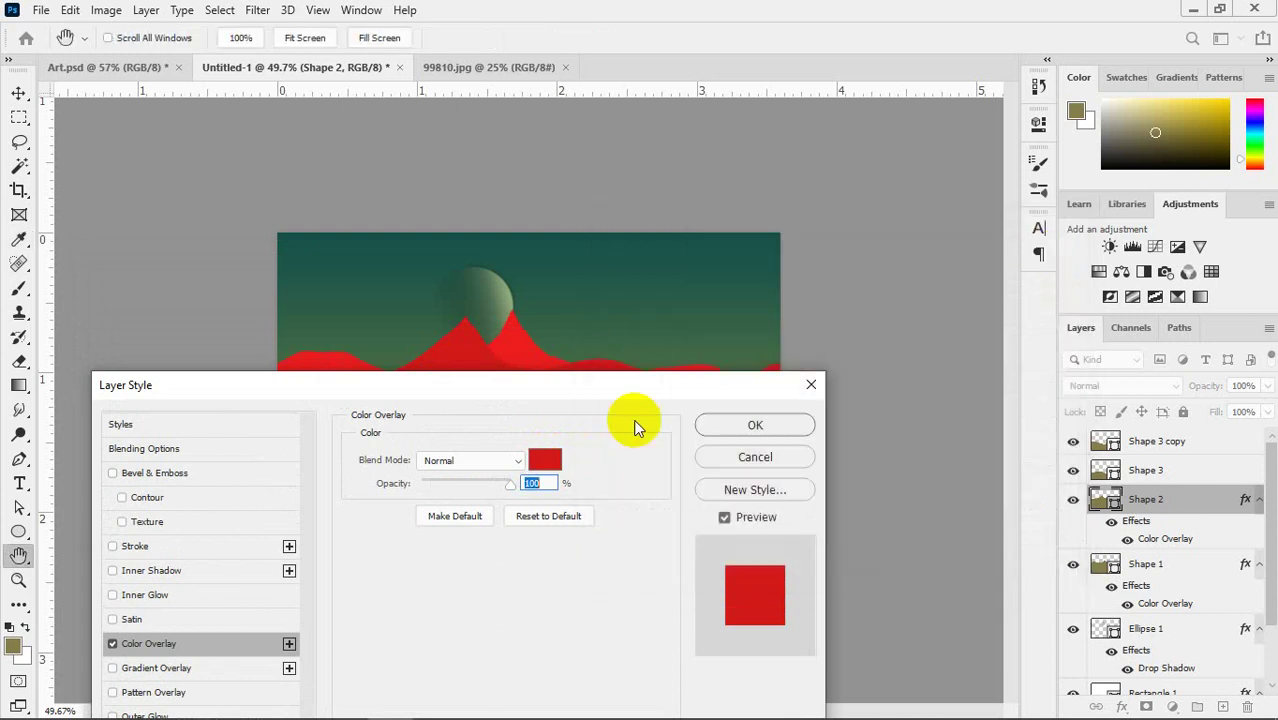
left_click(736, 422)
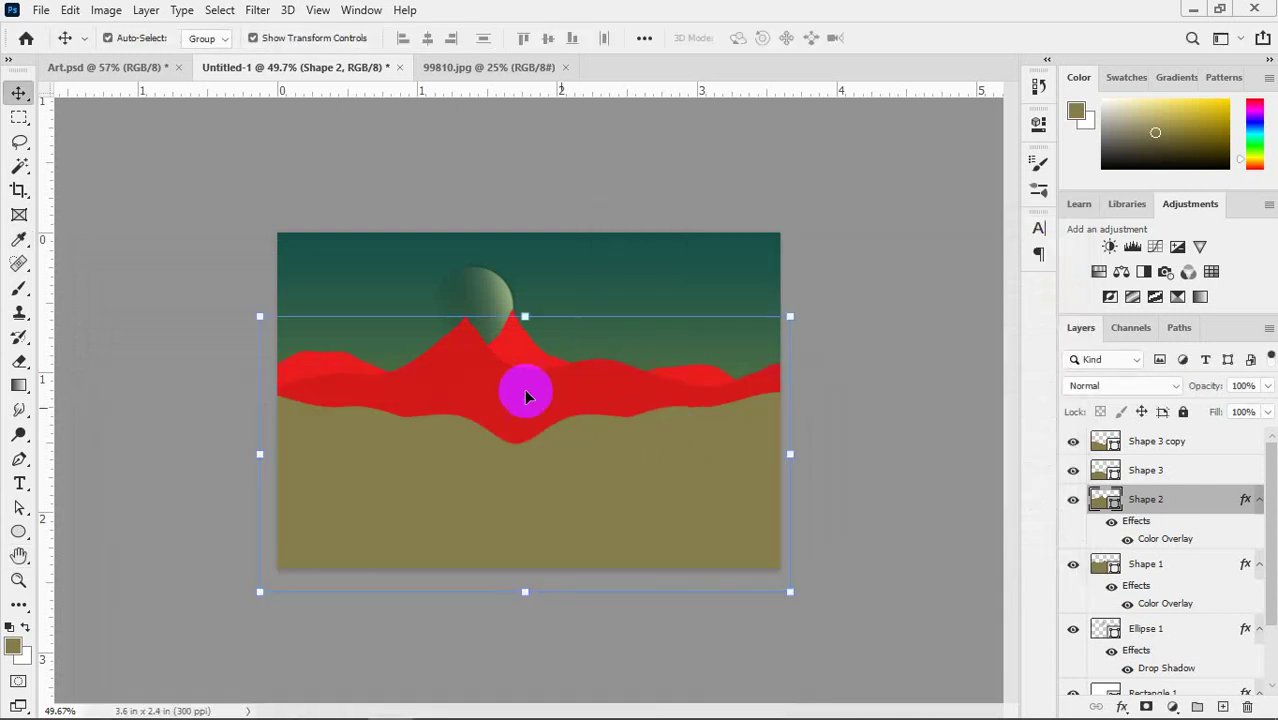
left_click(876, 369)
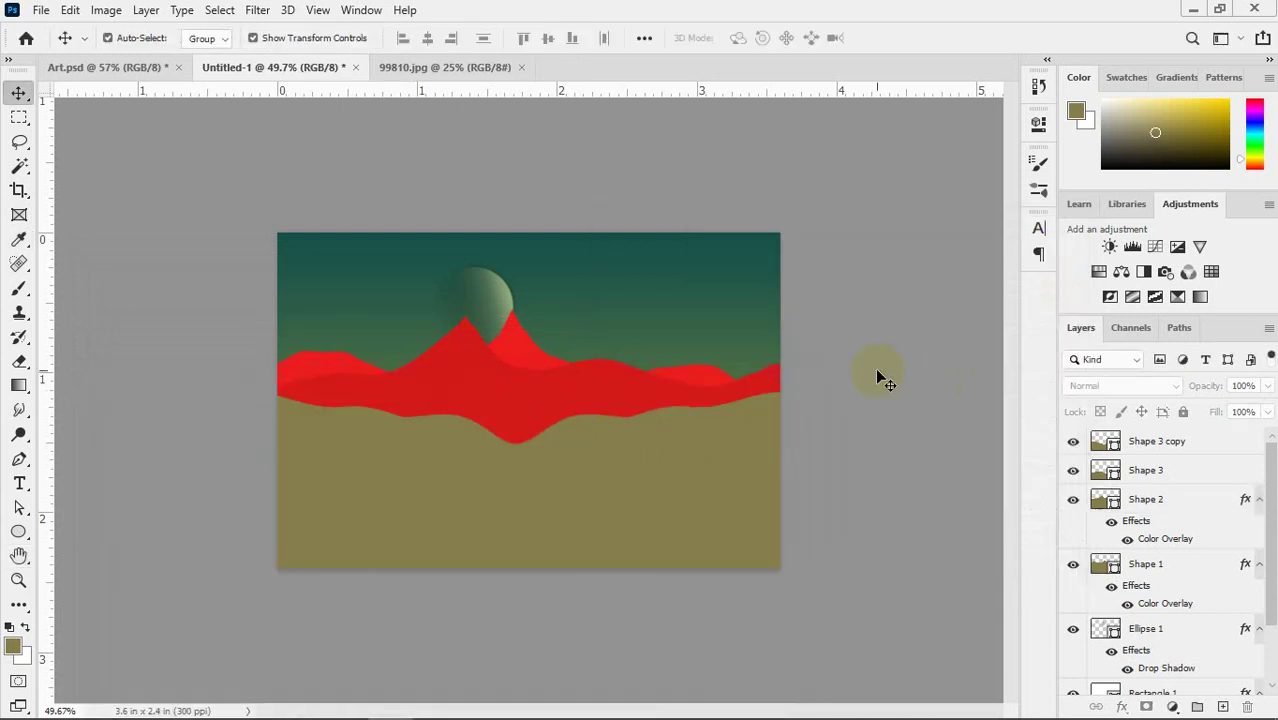
- Reopen Shape 2's overlay and set its colour to c11515
left_click(572, 401)
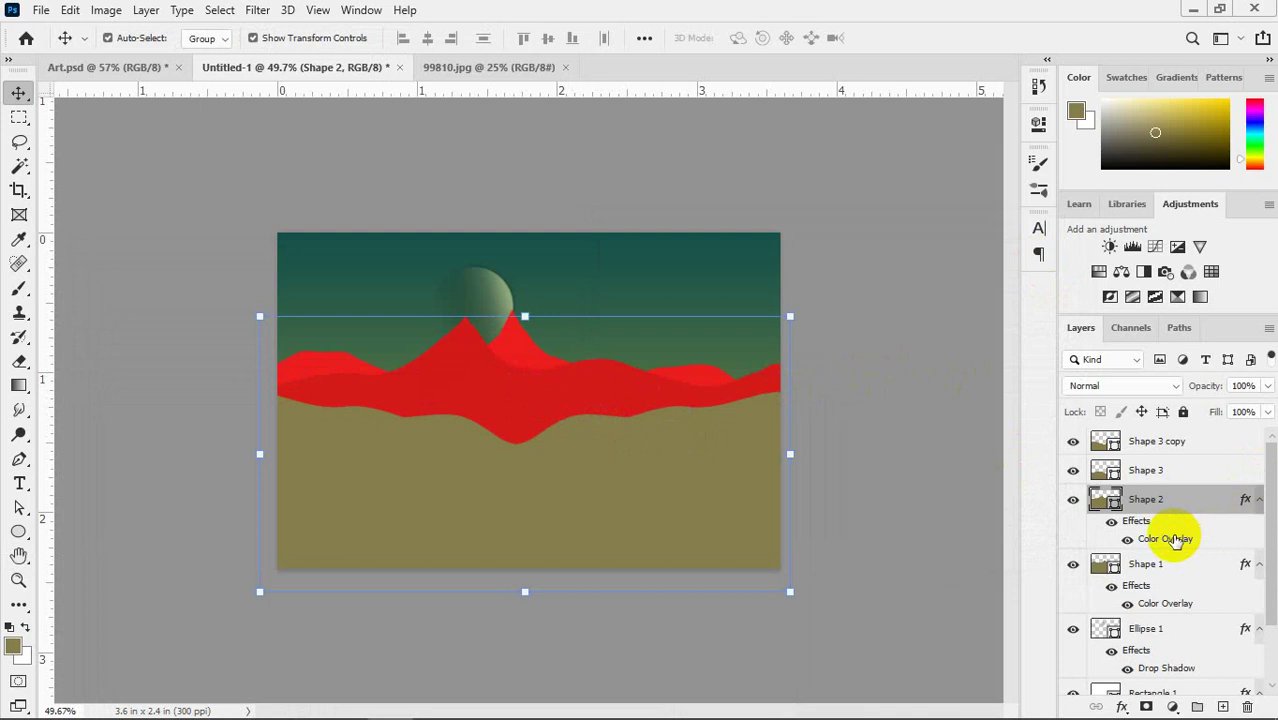
double_click(707, 376)
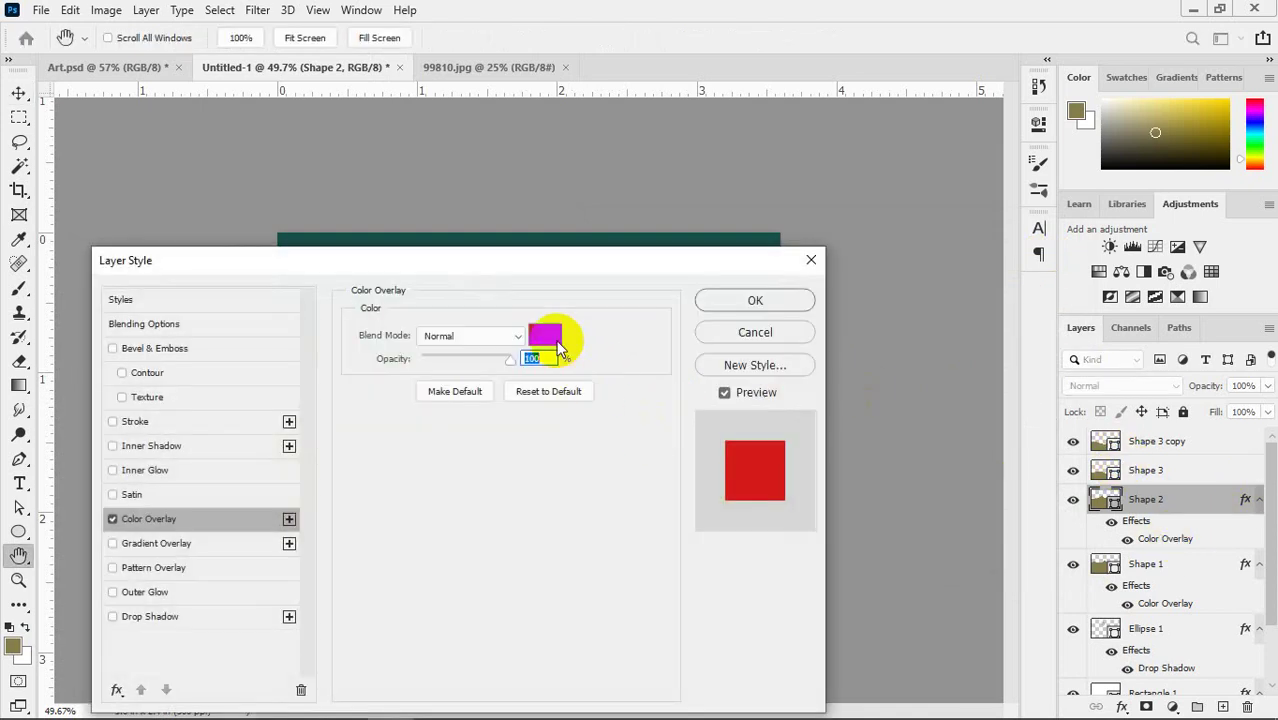
left_click(545, 336)
left_click(810, 326)
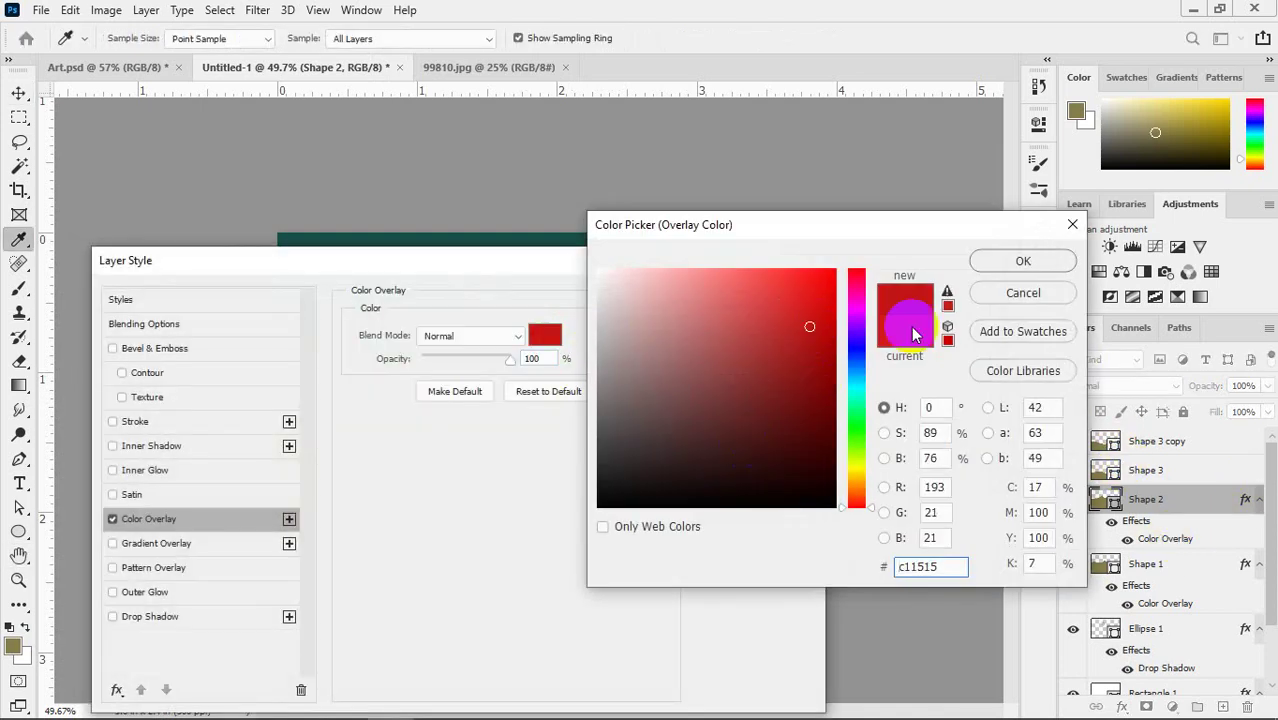
left_click(1020, 261)
left_click_drag(658, 285, 723, 358)
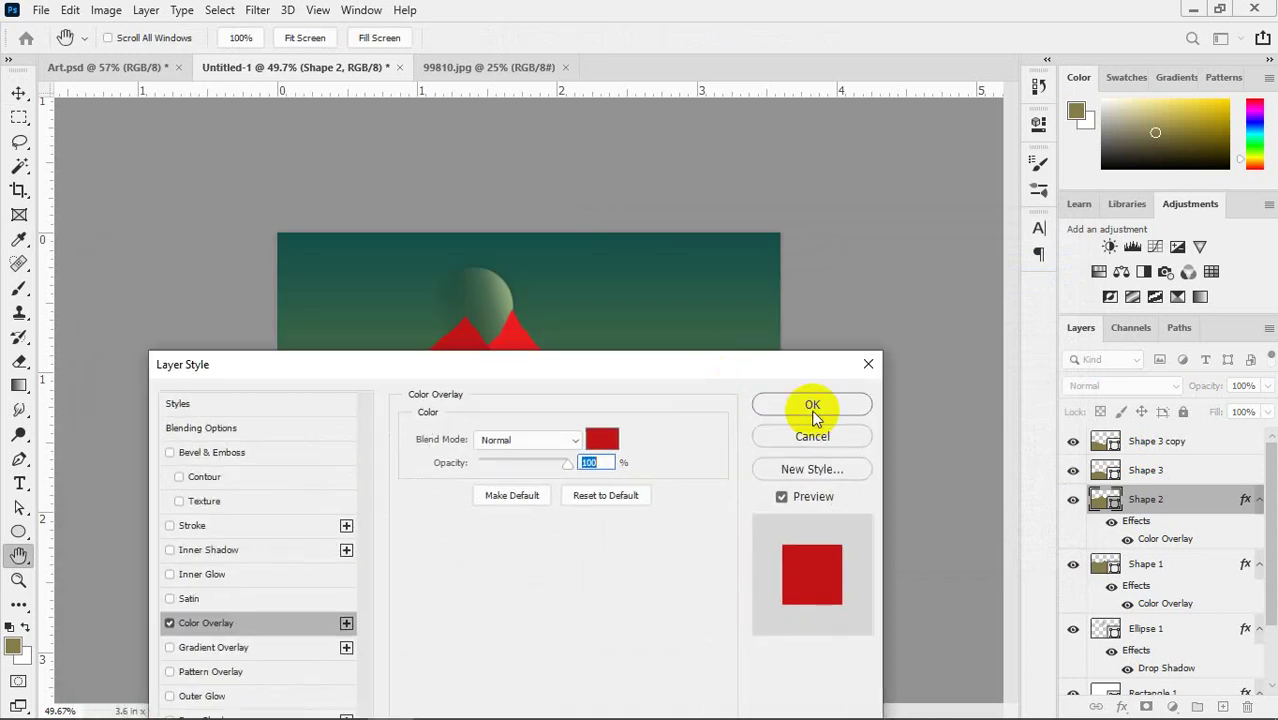
left_click(813, 408)
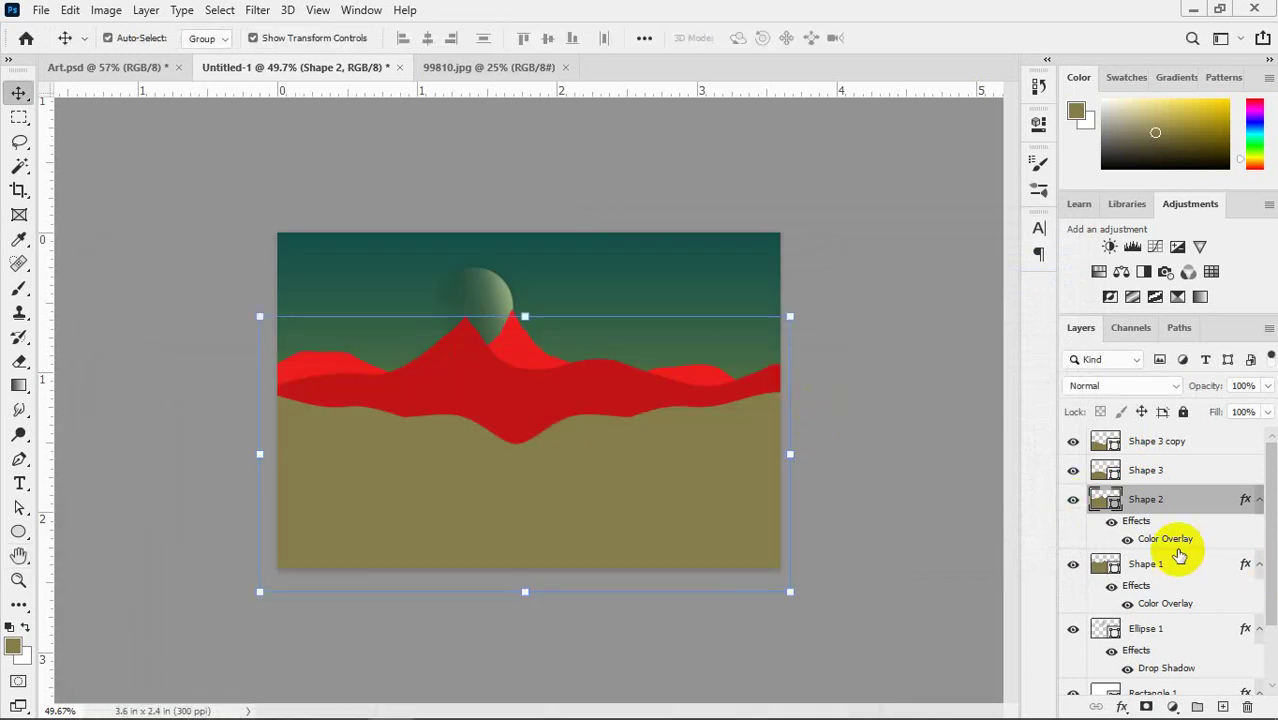
- Click through the mountains on the canvas to select the Shape 3 copy layer
left_click(493, 399)
left_click(523, 449)
left_click(411, 405)
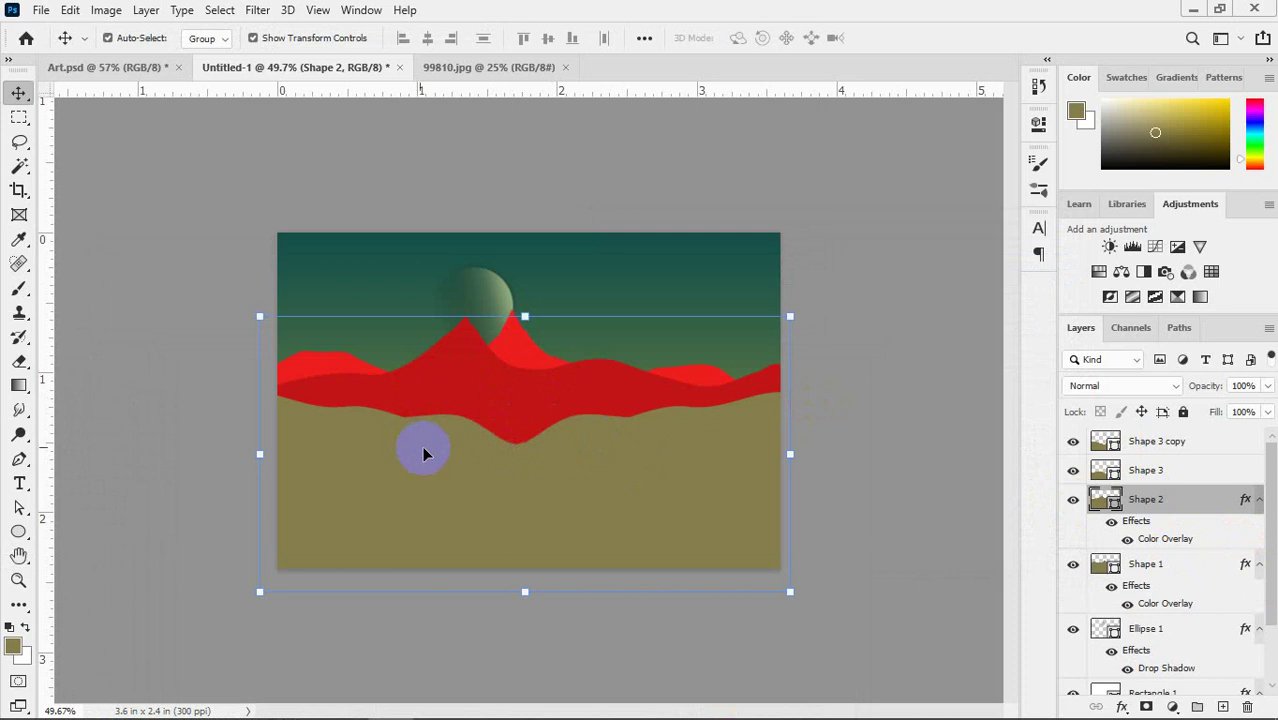
left_click(643, 452)
left_click(673, 421)
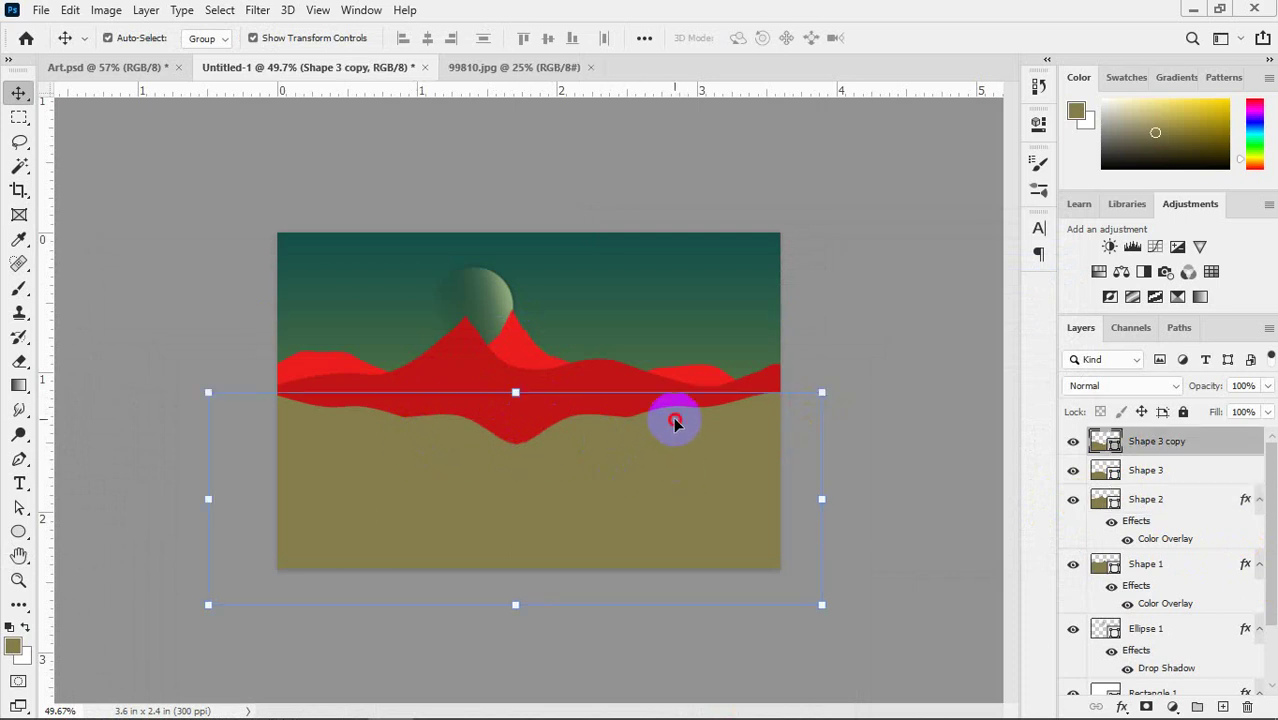
left_click(423, 445)
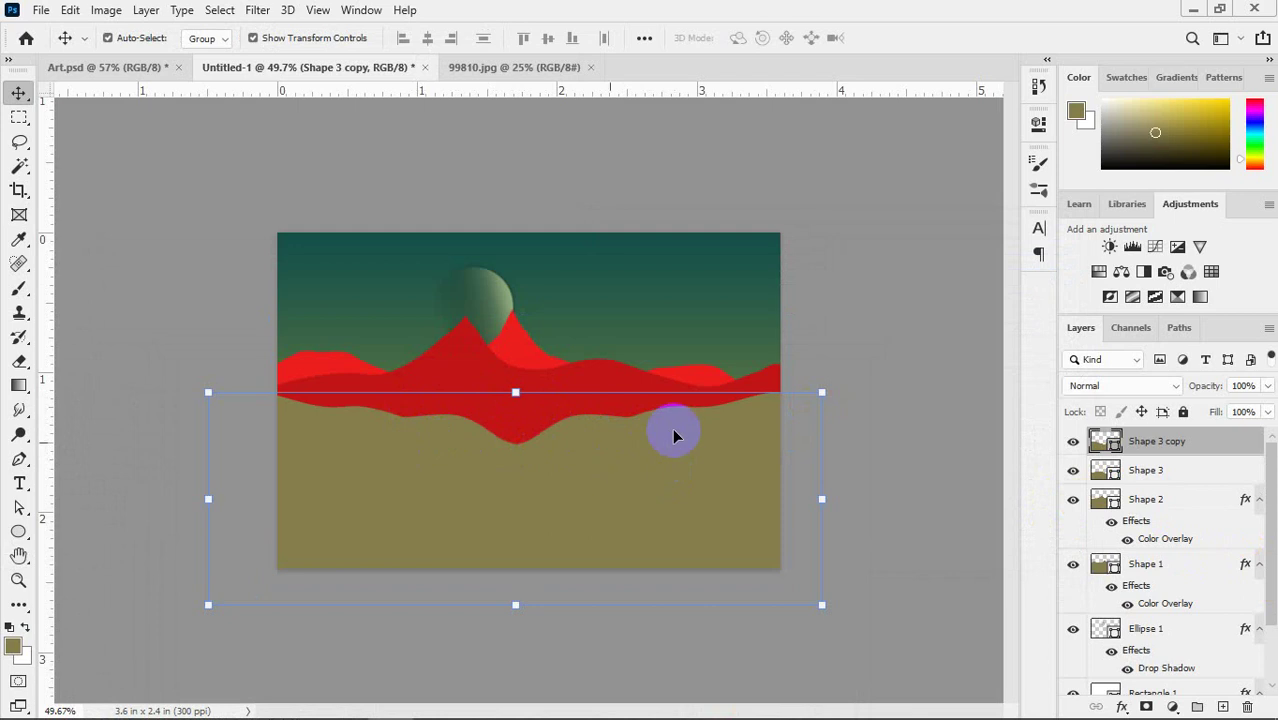
- Glance at 99810.jpg, then move Shape 3 copy below Shape 3 and select Shape 3
key("alt+Tab")
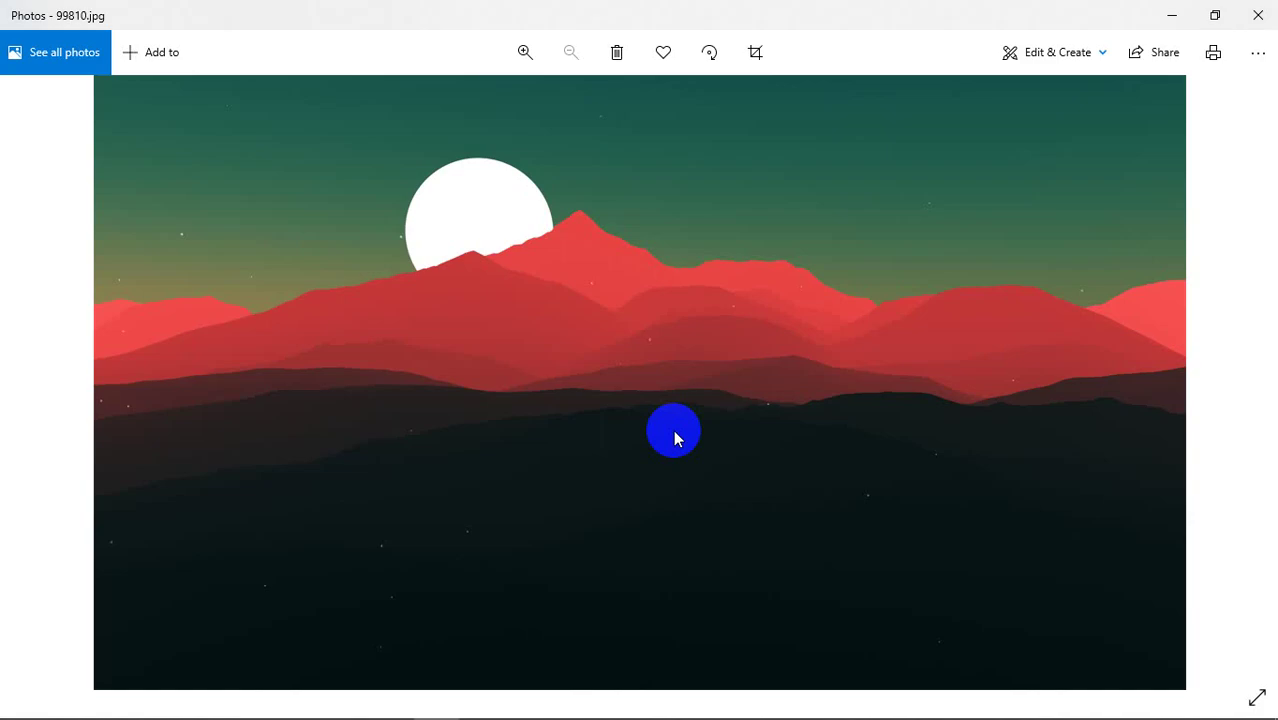
key("alt+Tab")
left_click_drag(1215, 445, 1160, 488)
left_click(1166, 445)
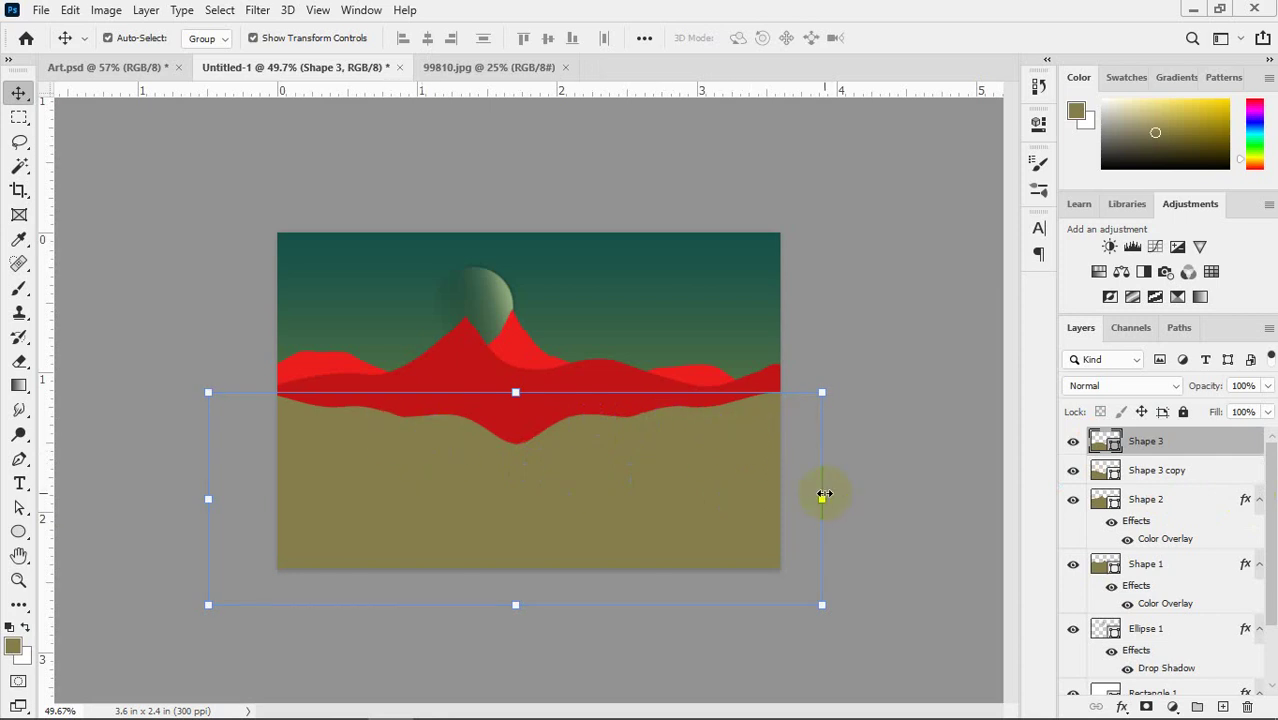
- Stretch Shape 3 to 134.52% width, raise it slightly, and commit the transform
left_click_drag(826, 498, 978, 500)
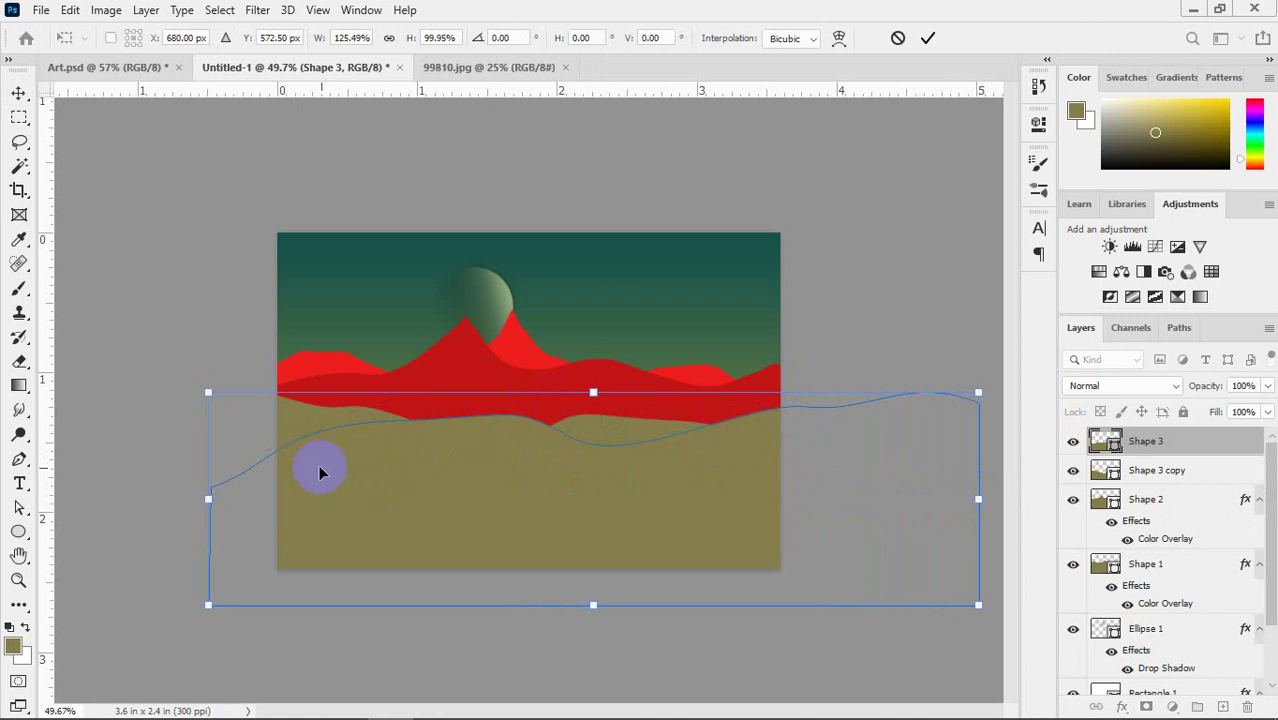
left_click_drag(199, 498, 144, 502)
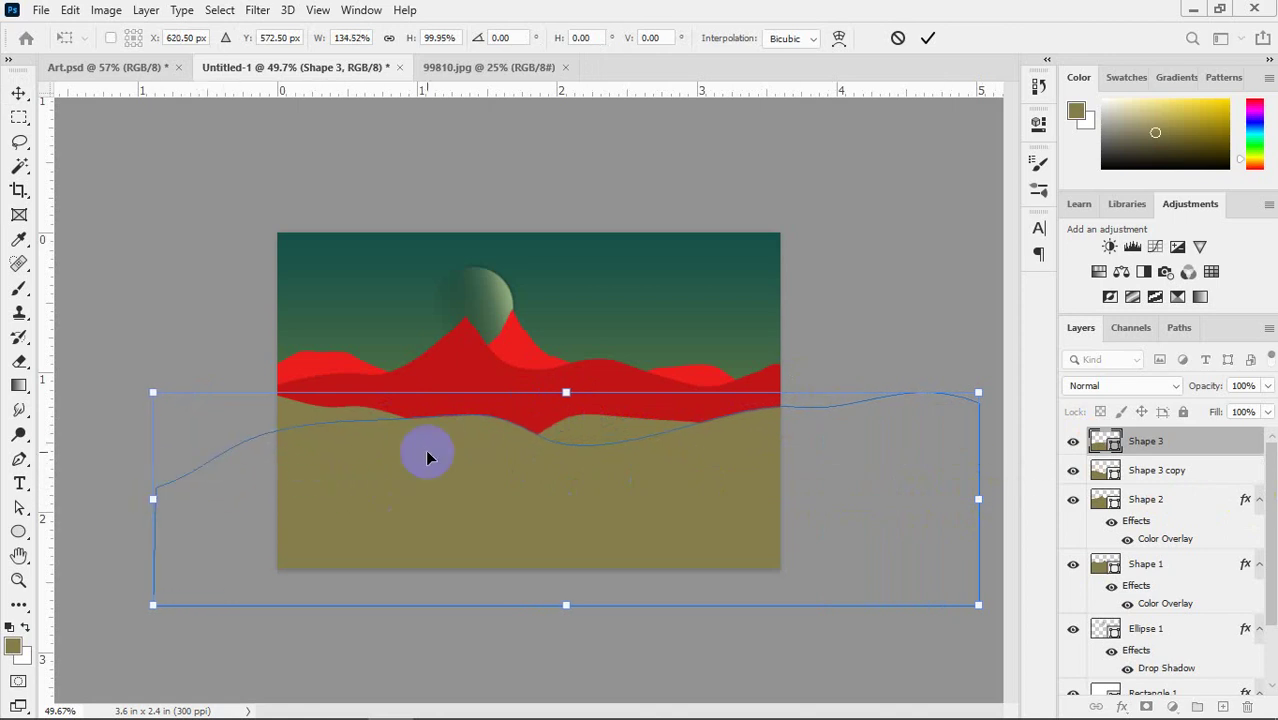
mouse_move(425, 451)
left_mouse_down()
mouse_move(399, 437)
mouse_move(412, 440)
left_mouse_up()
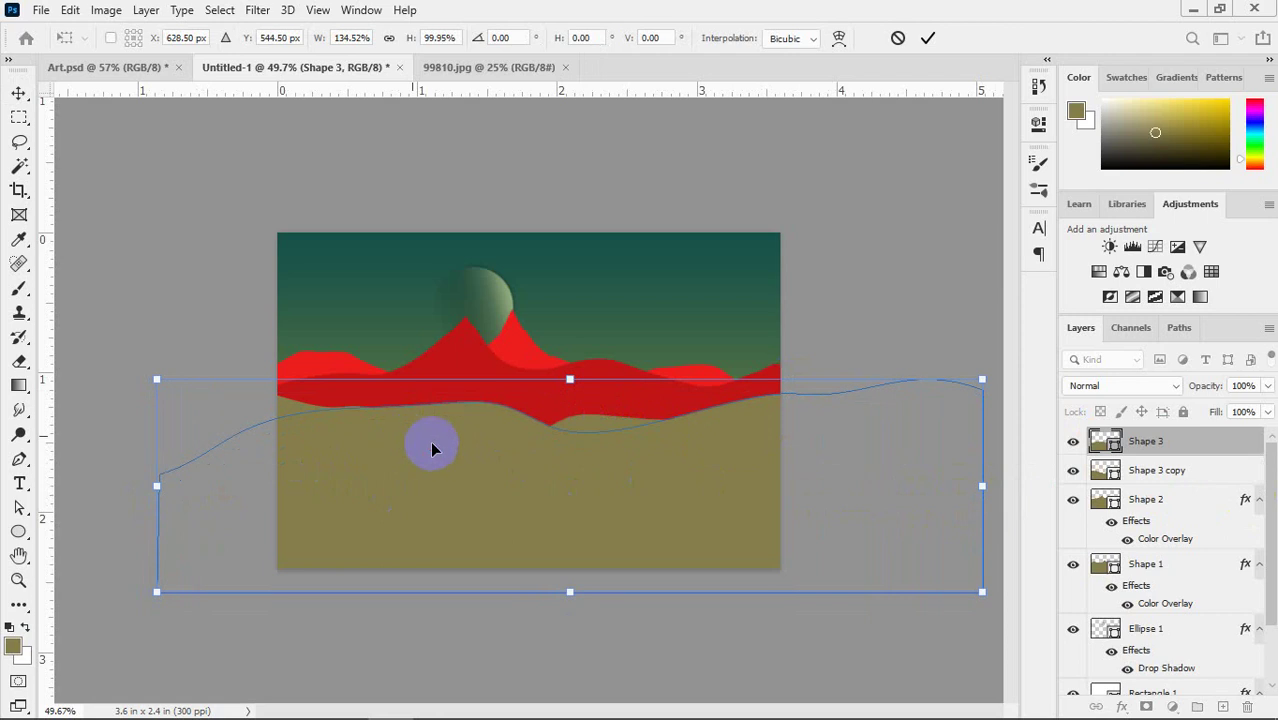
left_click(927, 38)
double_click(549, 372)
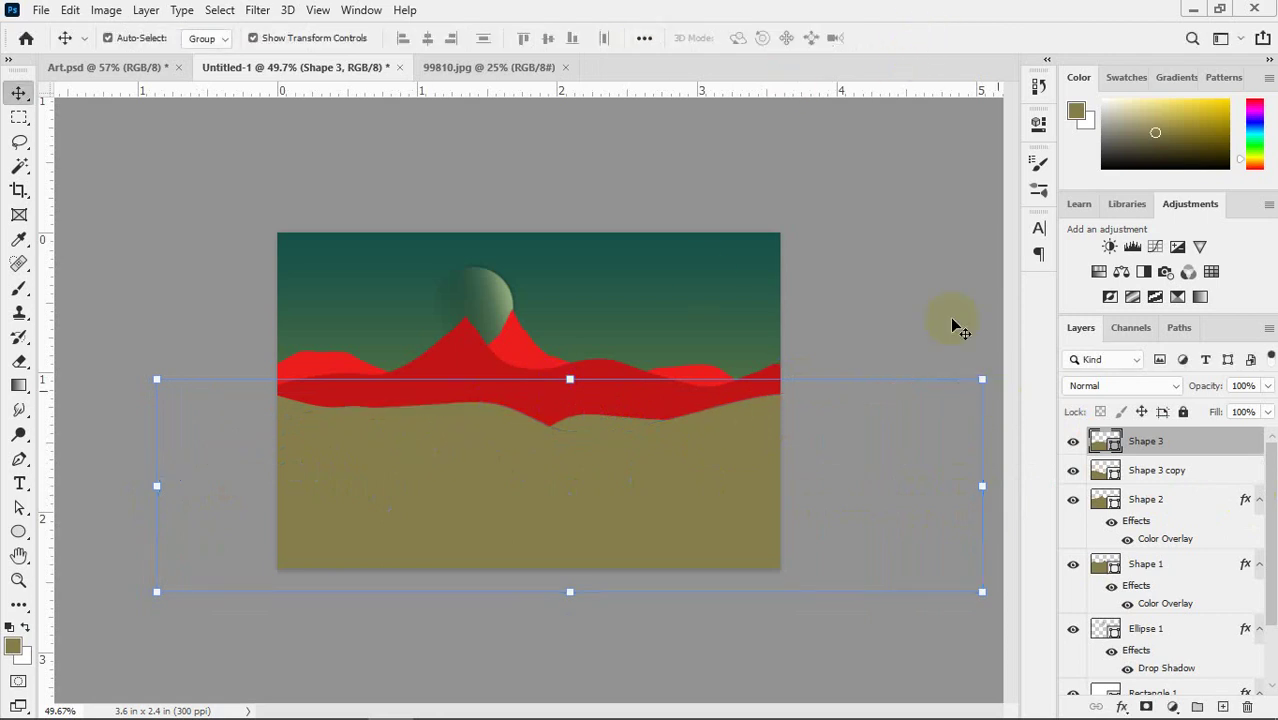
- Check the mountain layers and the 99810.jpg reference, ending on the Shape 3 ground
left_click(287, 420)
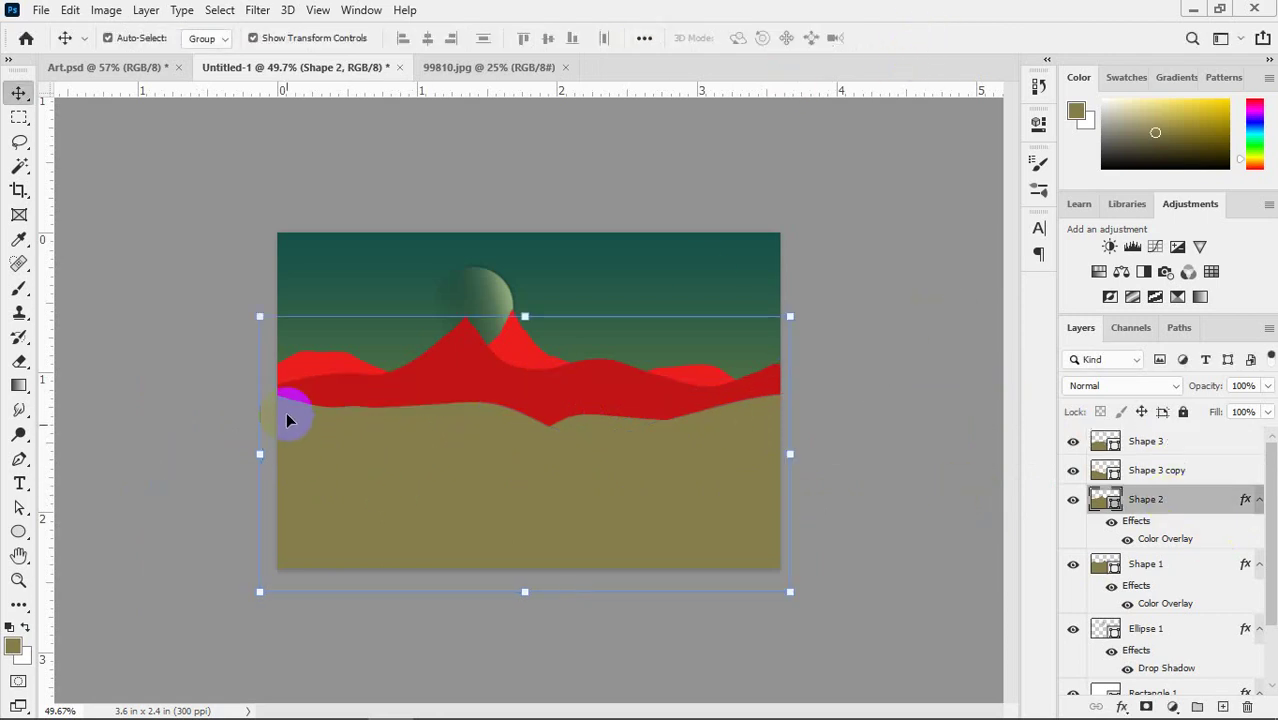
left_click(289, 409)
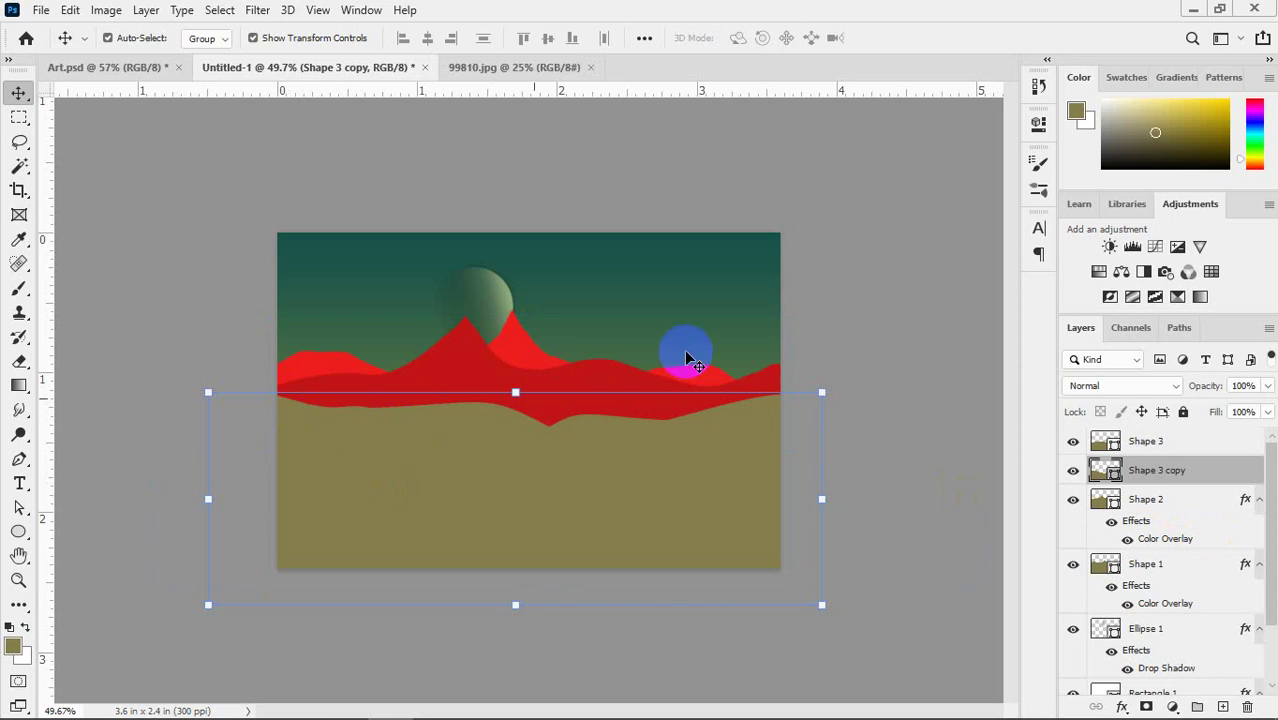
left_click(842, 303)
left_click(396, 482)
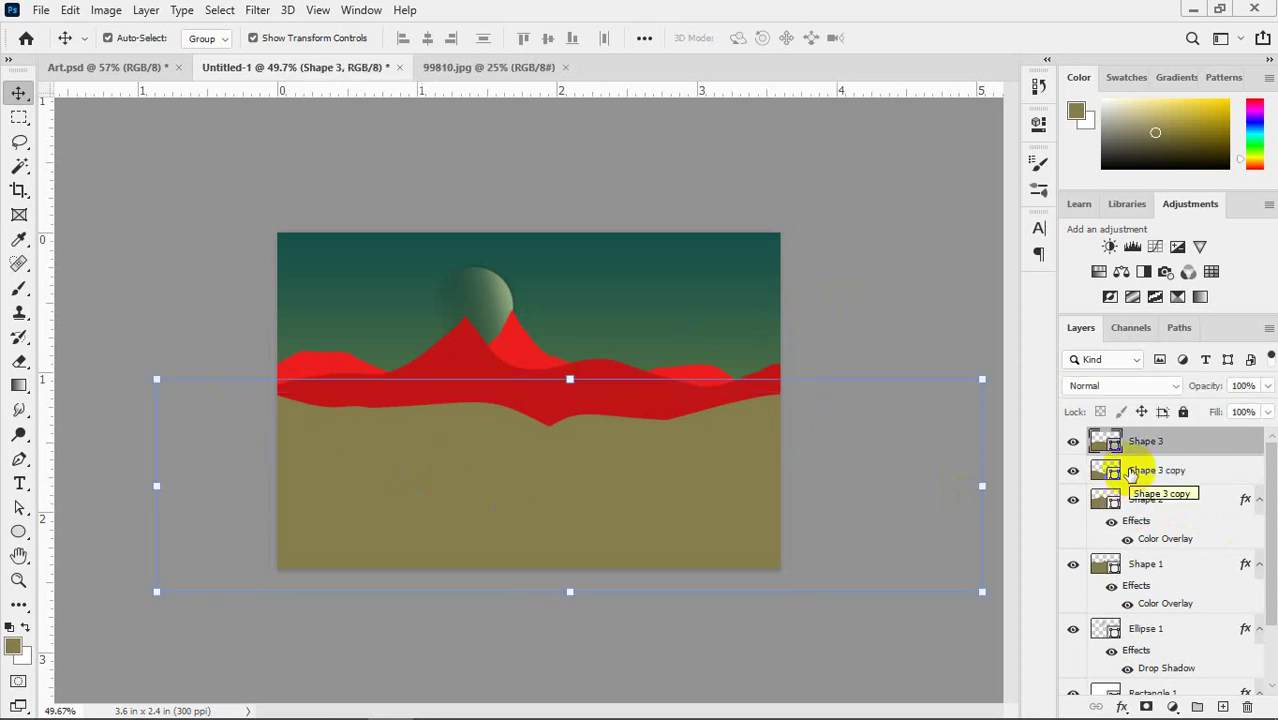
left_click(840, 500)
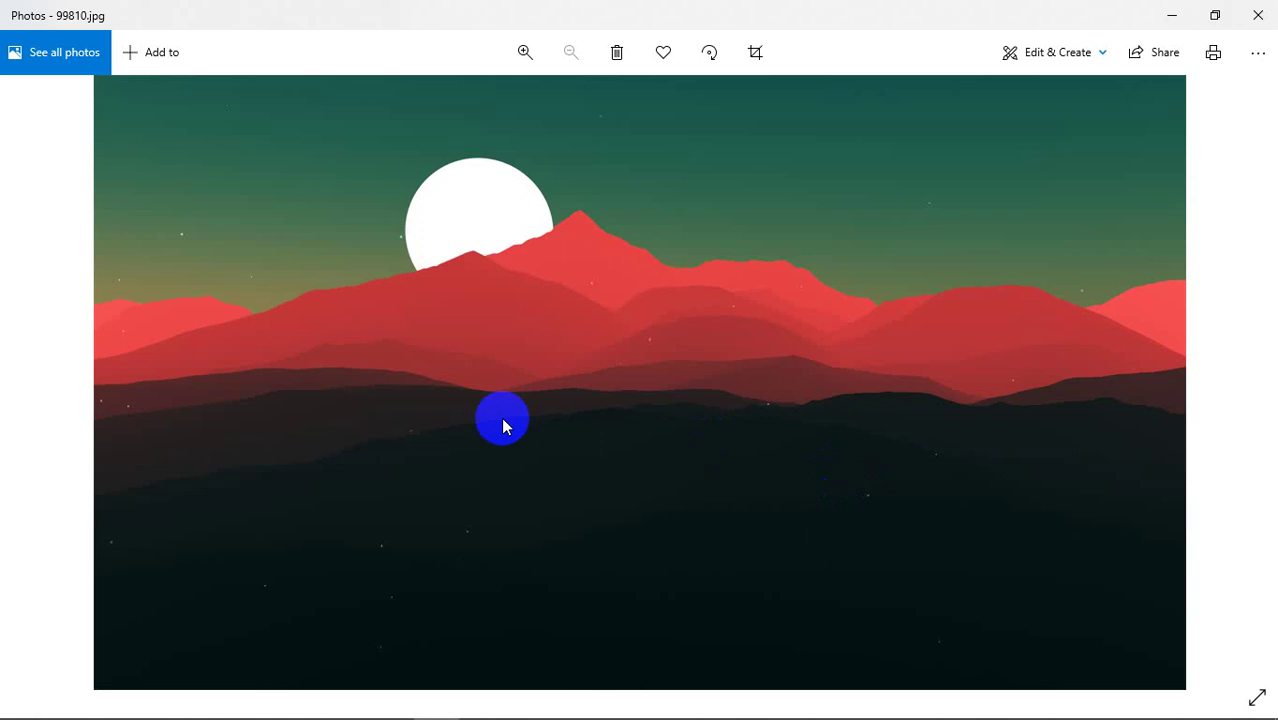
left_click(325, 436)
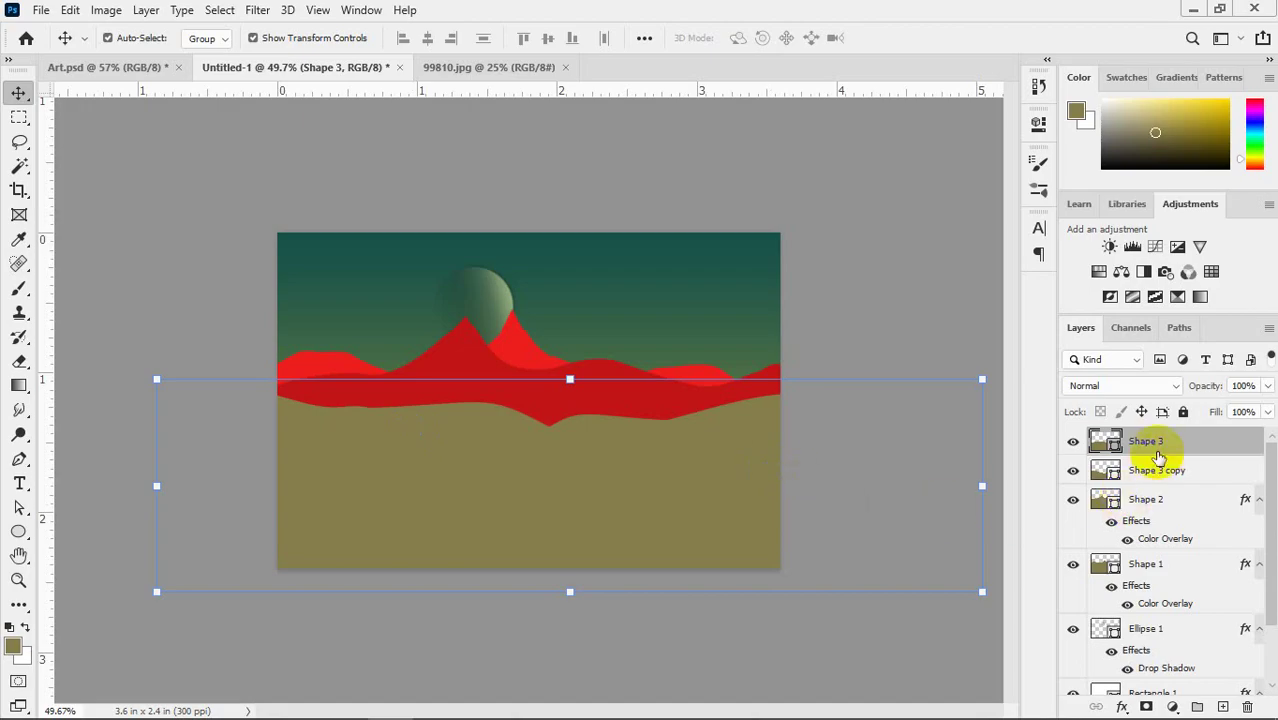
- Paste the red overlay style onto Shape 3 copy, then undo it
left_click(1157, 474)
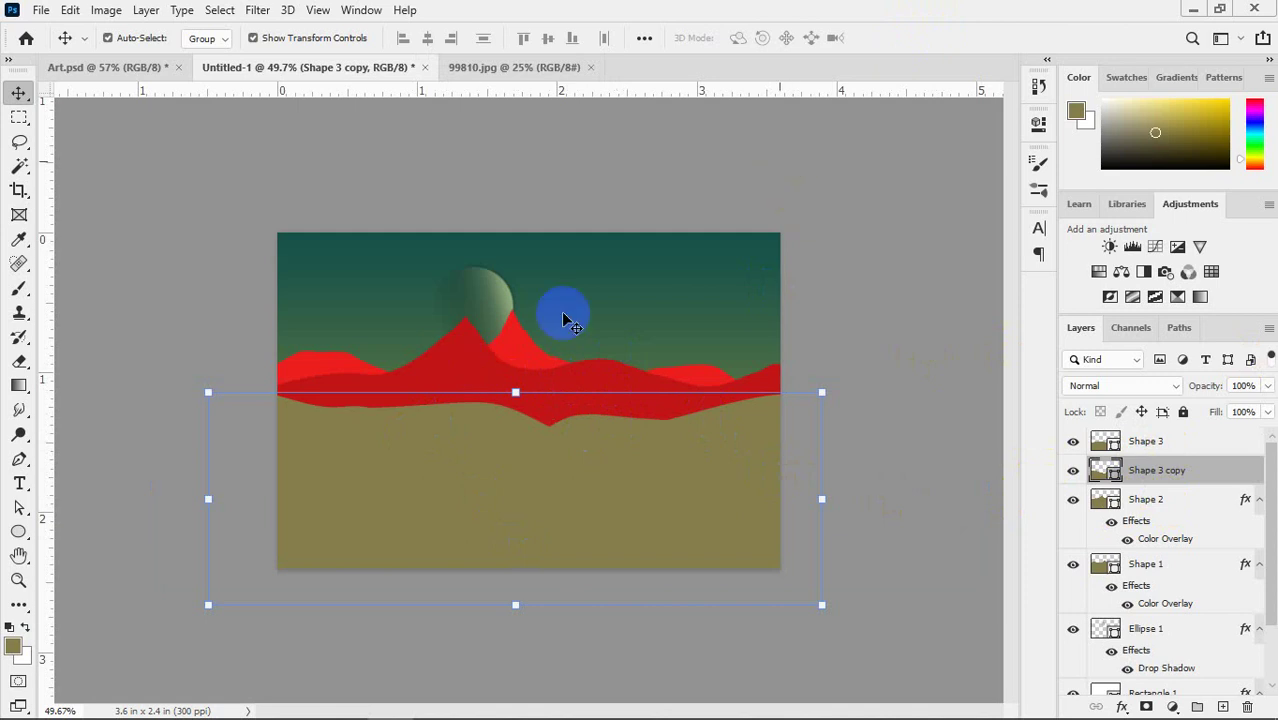
left_click(462, 359)
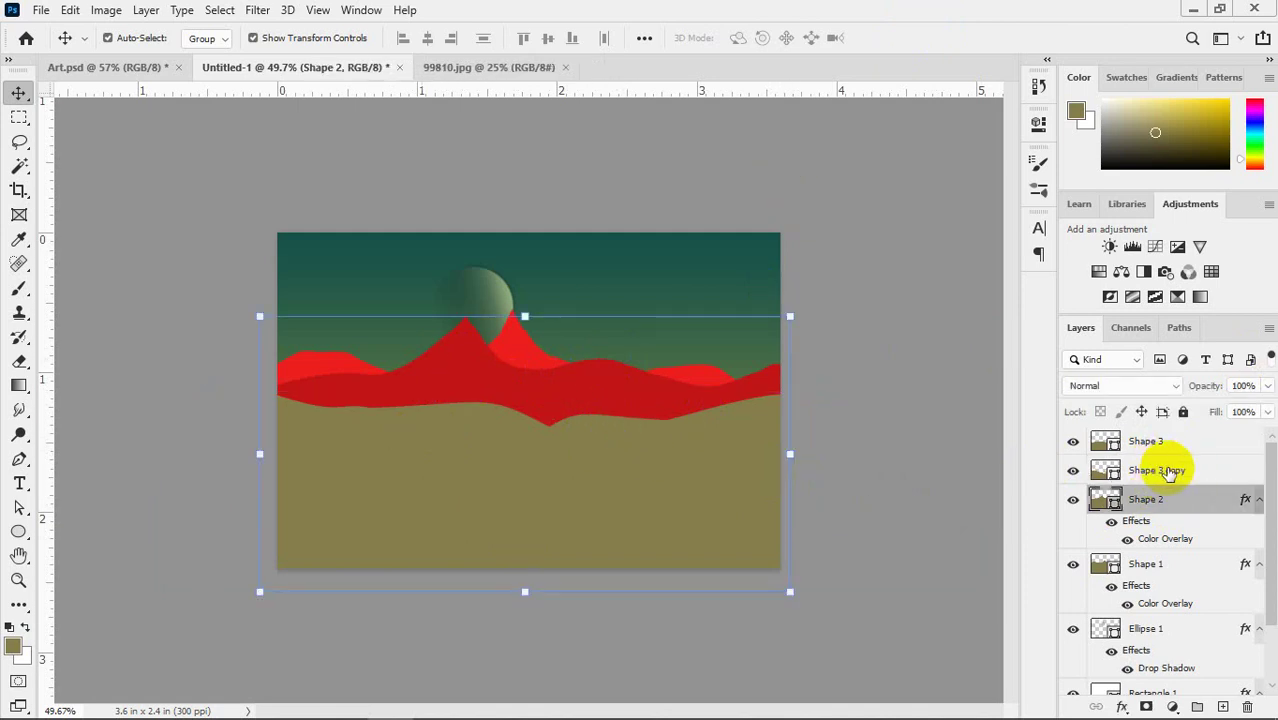
left_click(1170, 473)
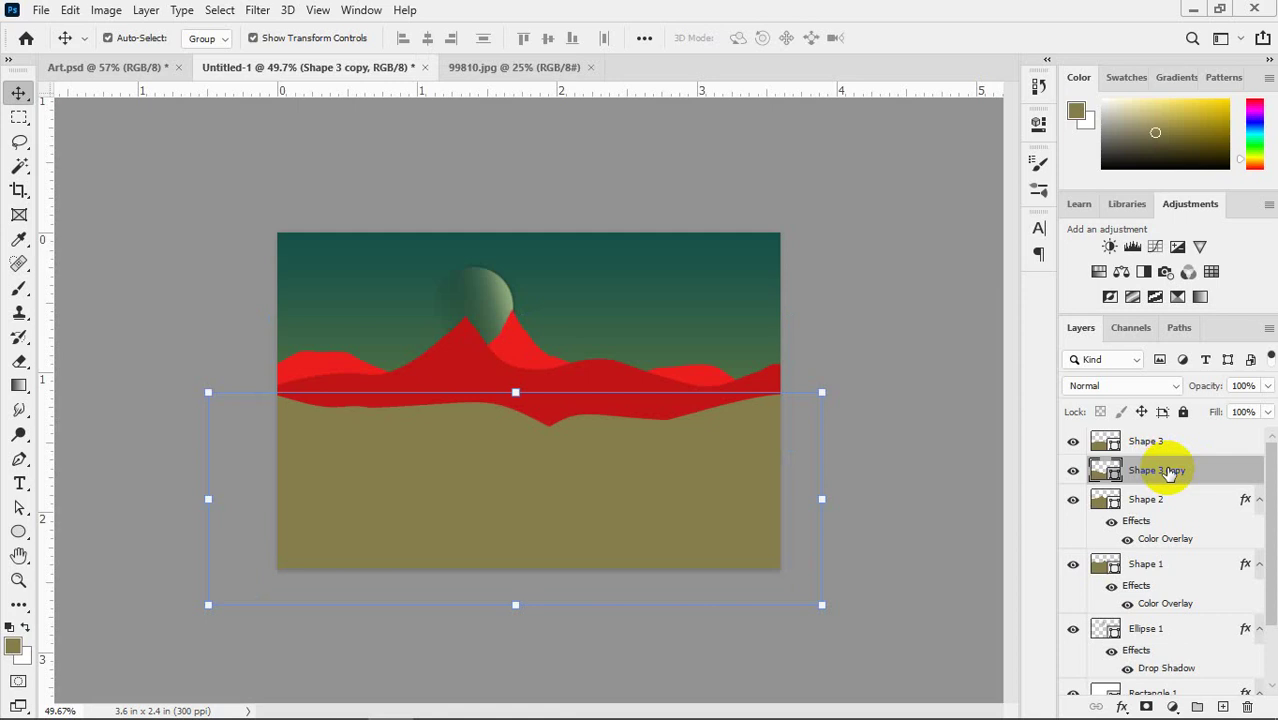
right_click(1170, 474)
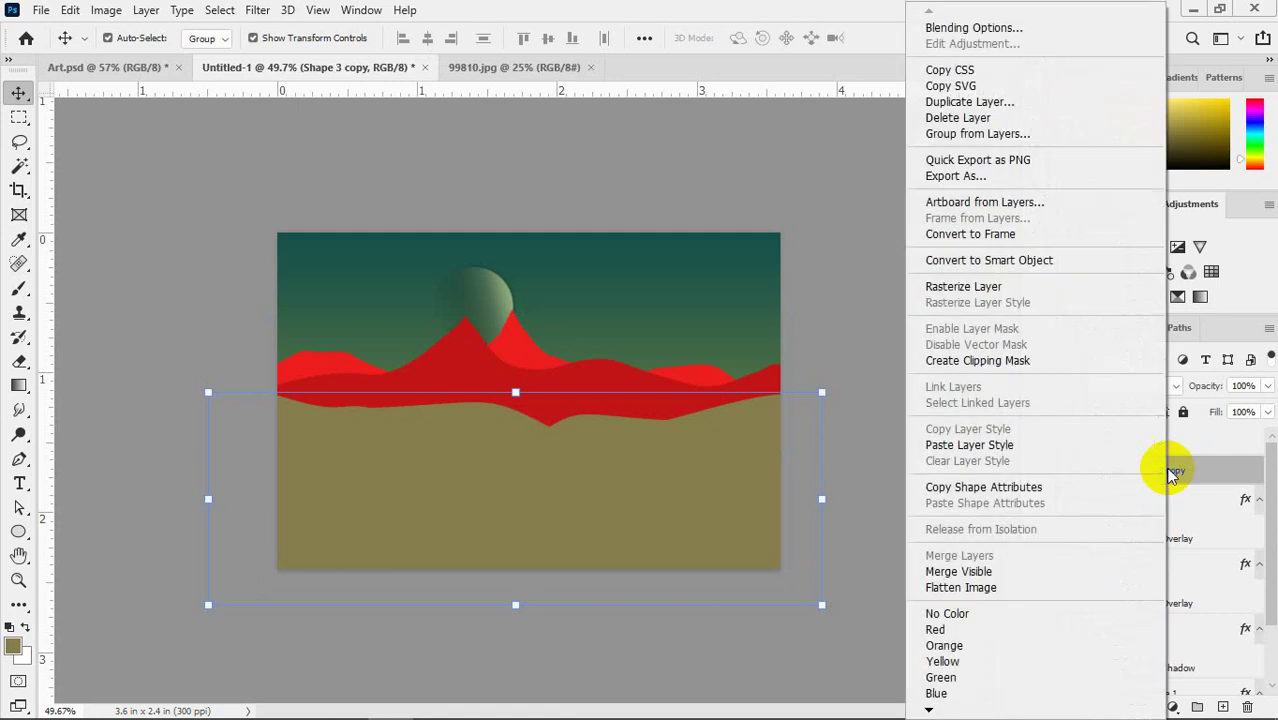
left_click(969, 446)
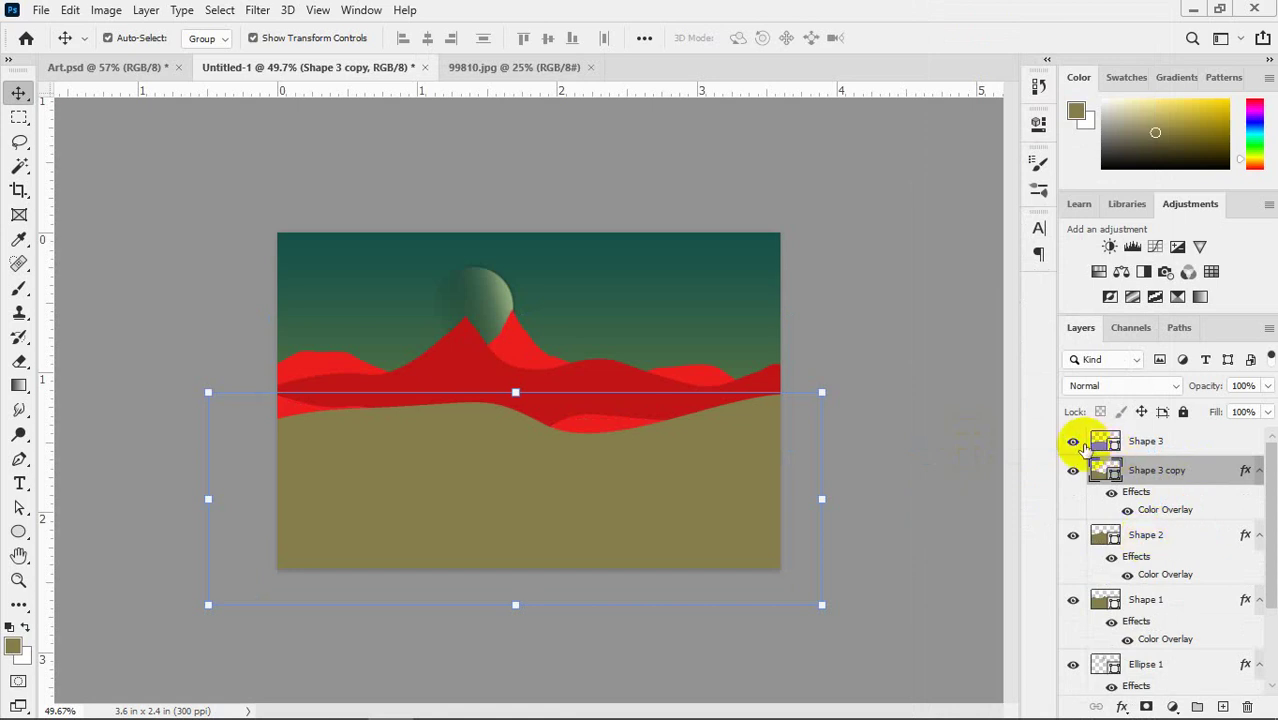
key("ctrl+z")
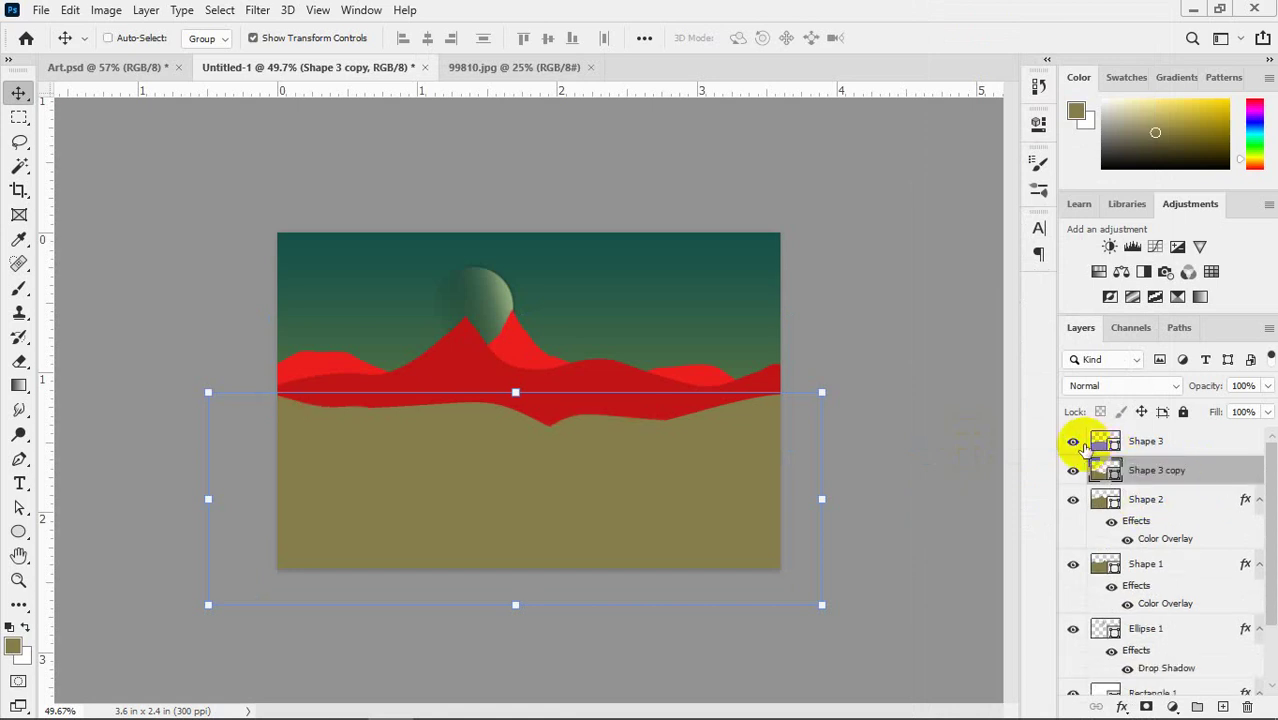
key("ctrl+z")
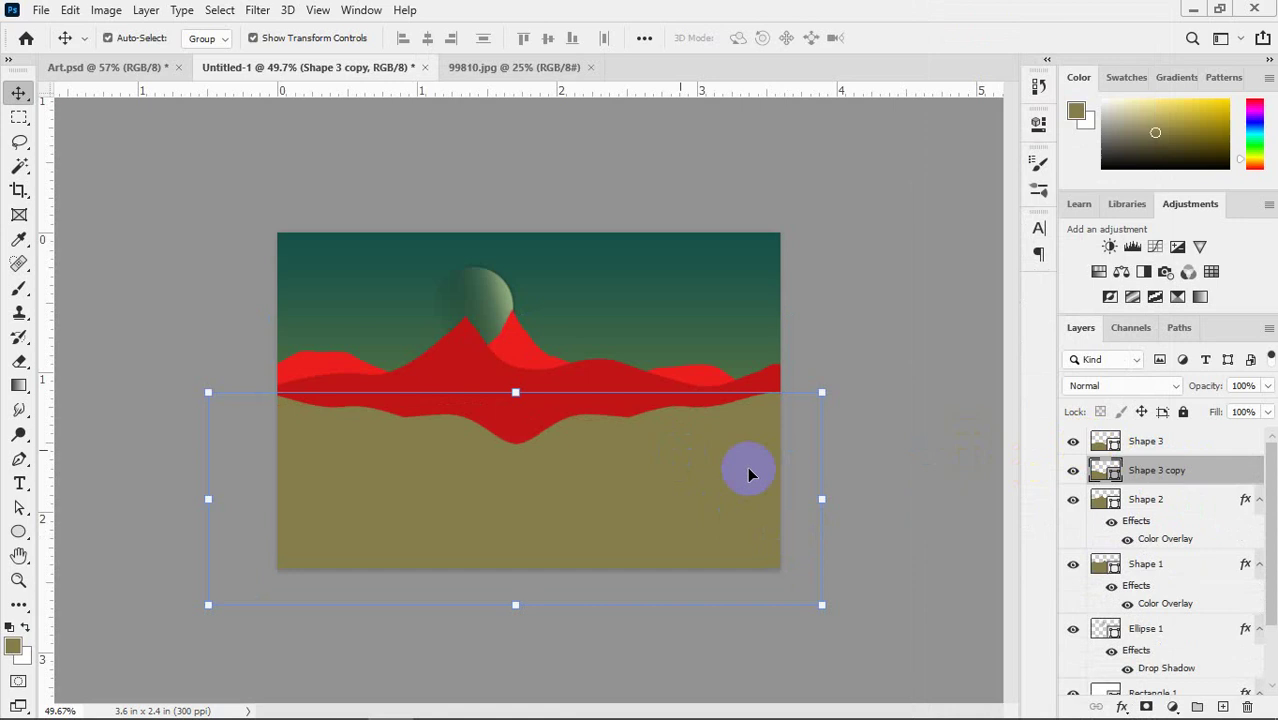
- Paste the red overlay onto Shape 3 copy, move it above Shape 3, and nudge it up
left_click(1184, 443)
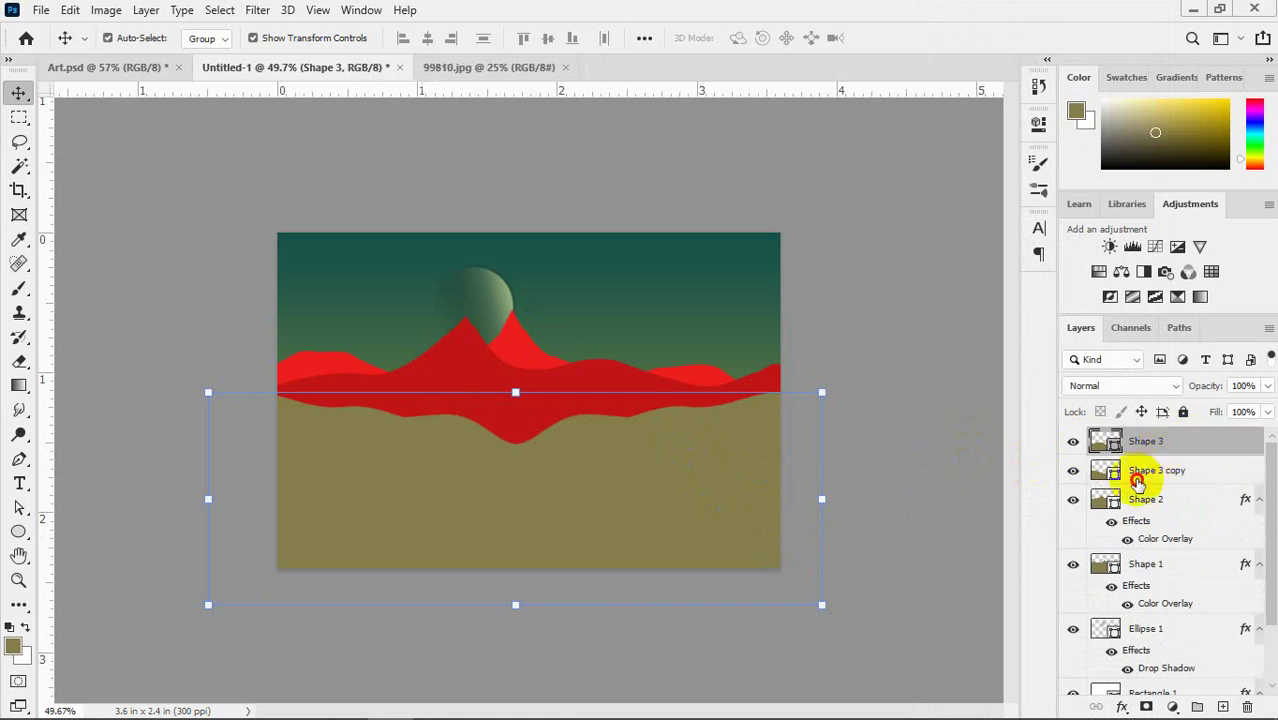
left_click(1143, 478)
right_click(1143, 478)
left_click(1061, 443)
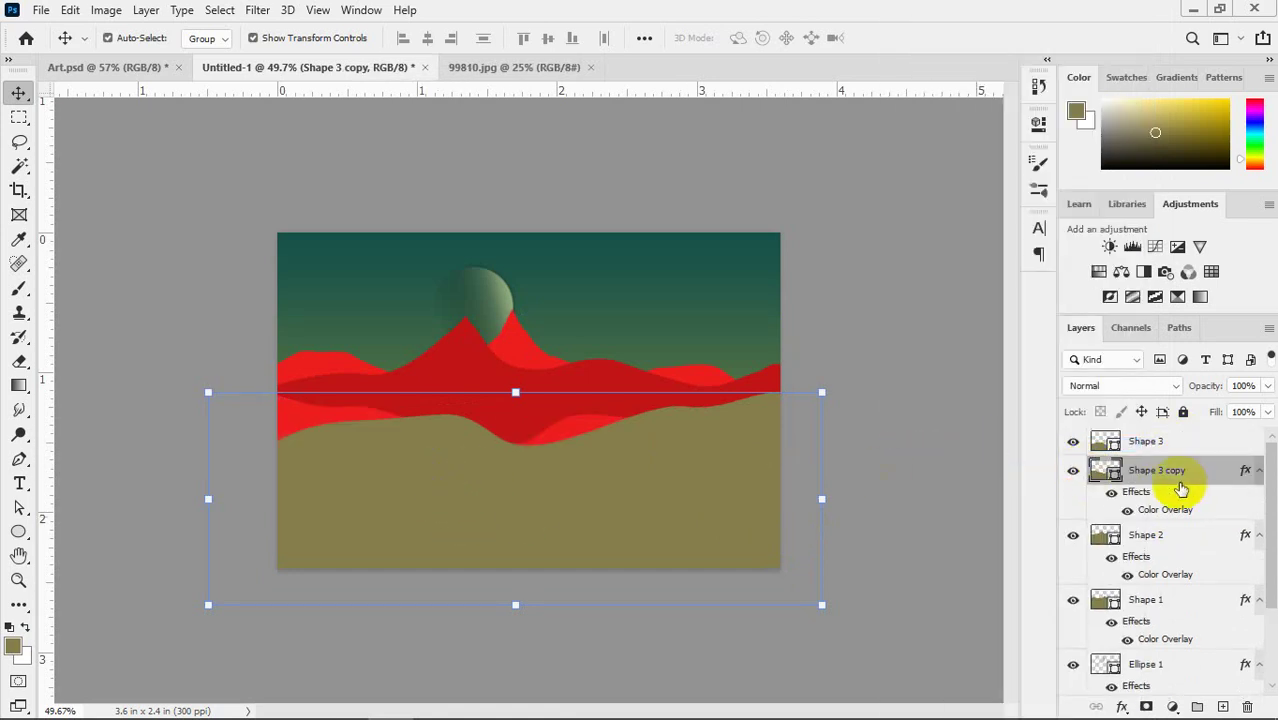
left_click_drag(1170, 470, 1178, 532)
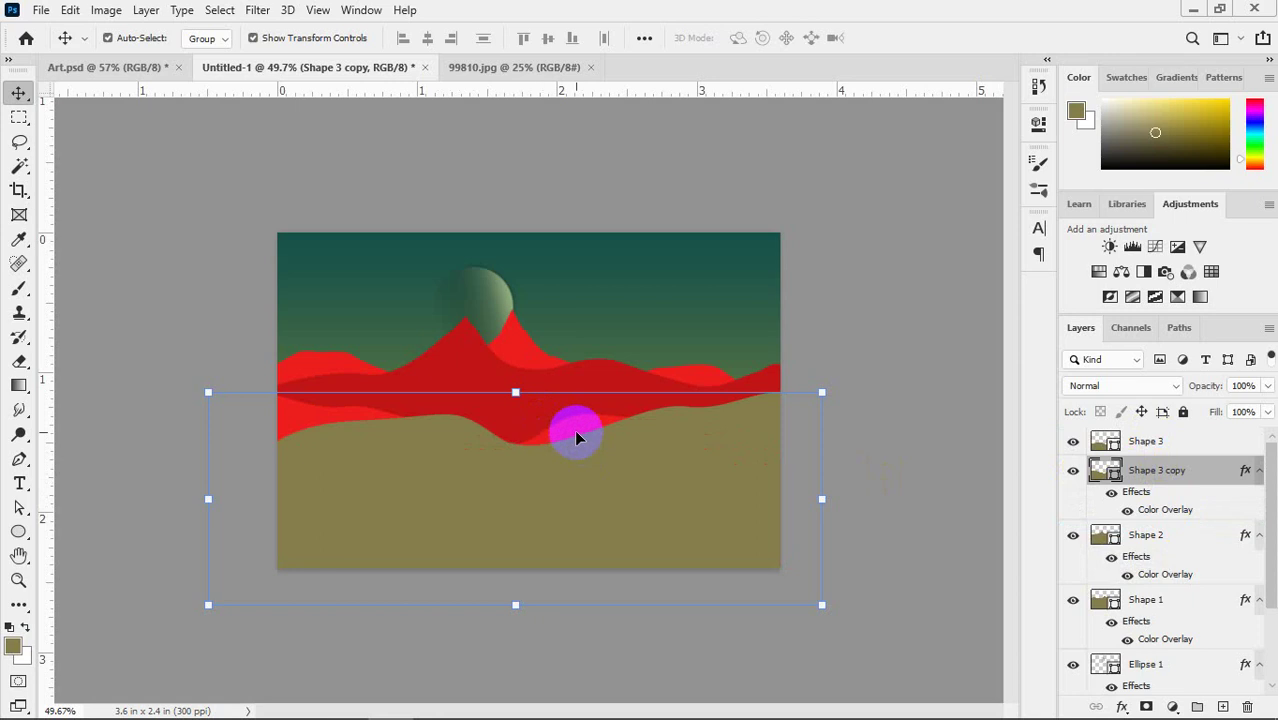
mouse_move(576, 436)
left_mouse_down()
mouse_move(563, 414)
mouse_move(572, 424)
left_mouse_up()
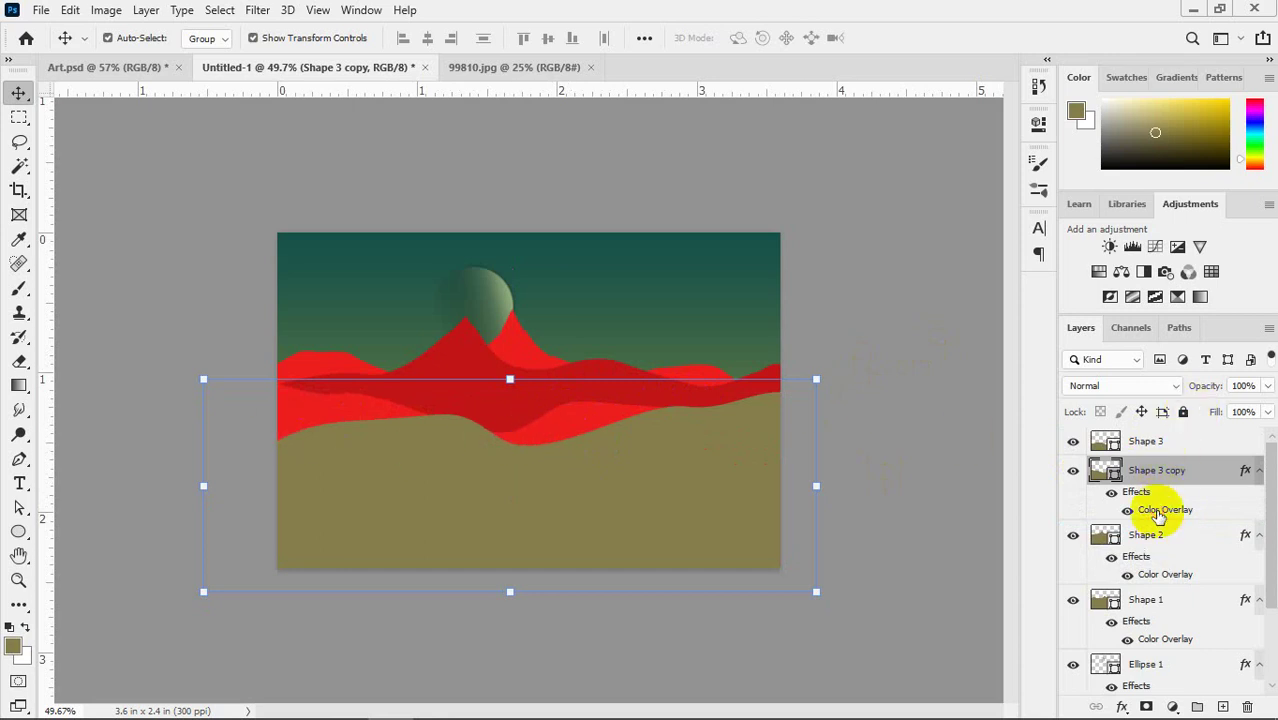
- Change Shape 3 copy's overlay colour to a dark maroon red
left_click(531, 421)
double_click(531, 421)
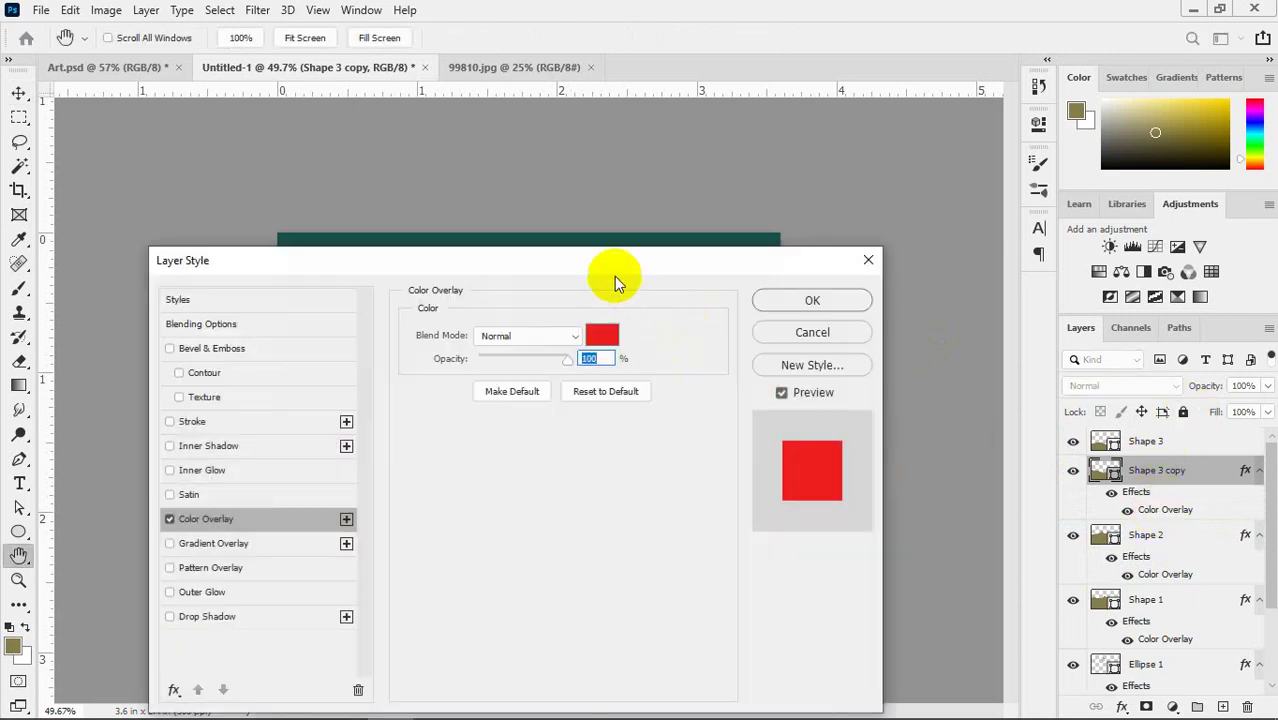
left_click_drag(614, 276, 586, 428)
left_click(574, 487)
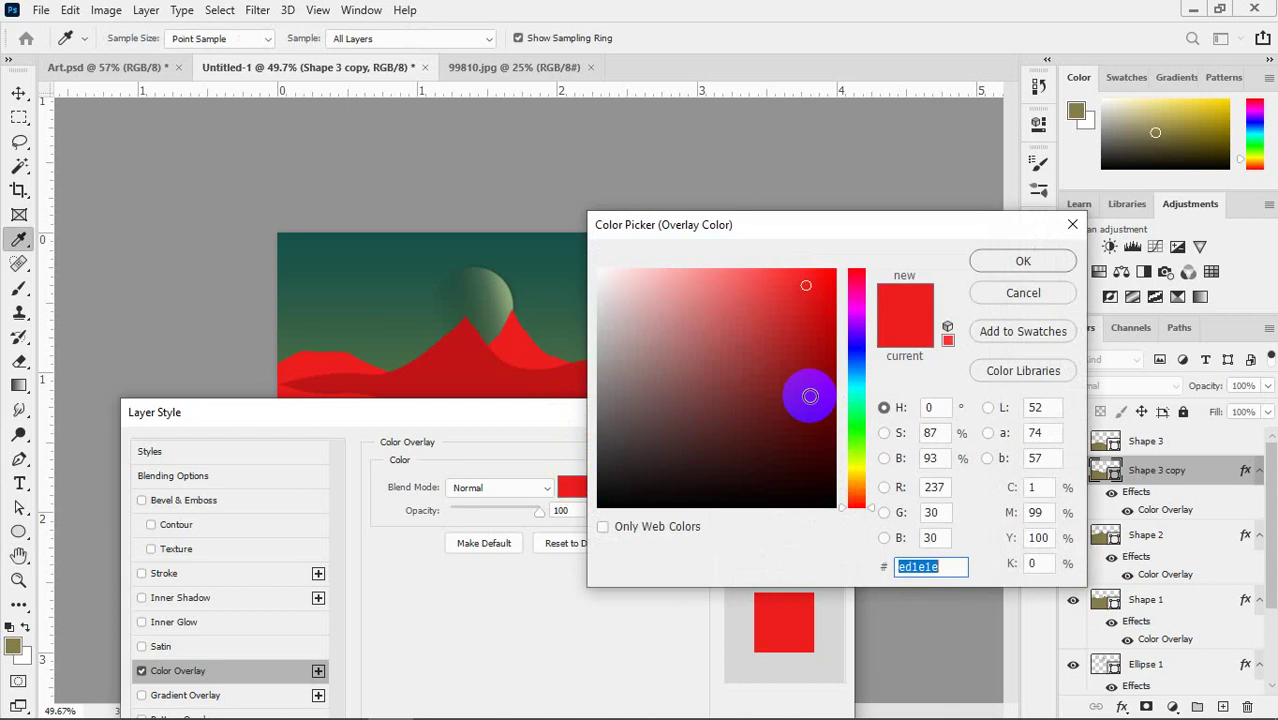
left_click(810, 396)
left_click(1038, 262)
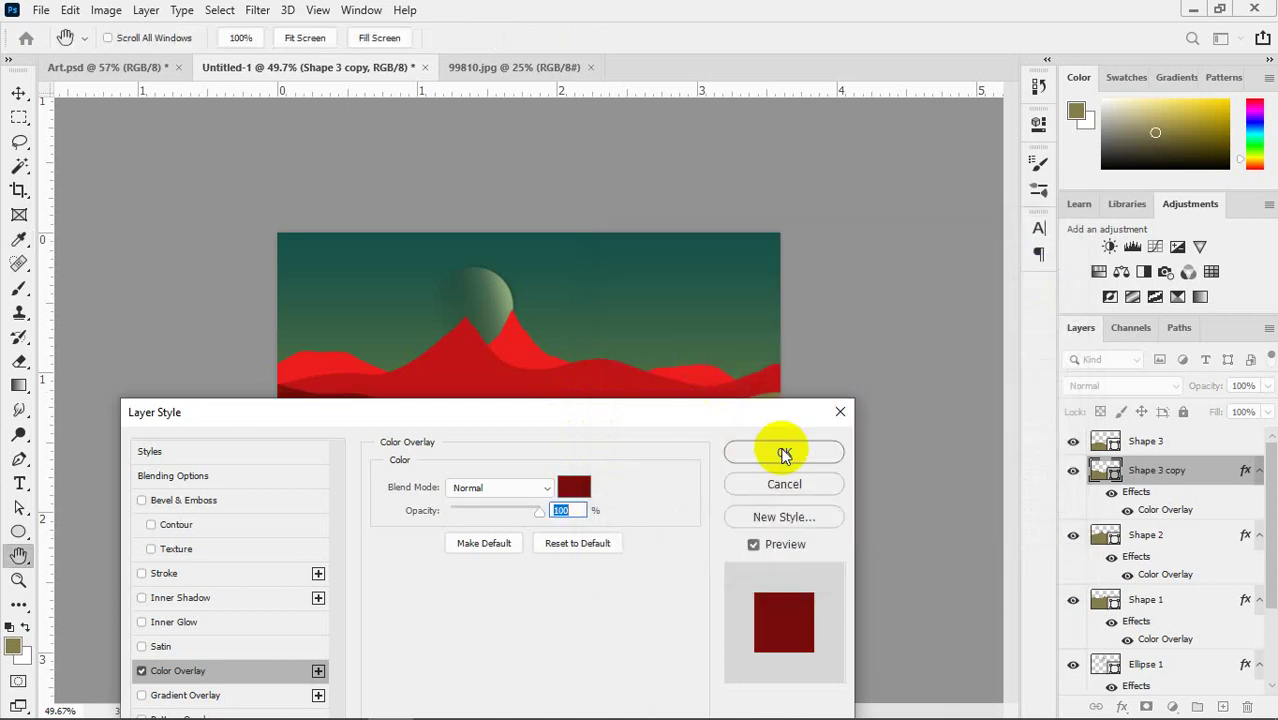
left_click(785, 455)
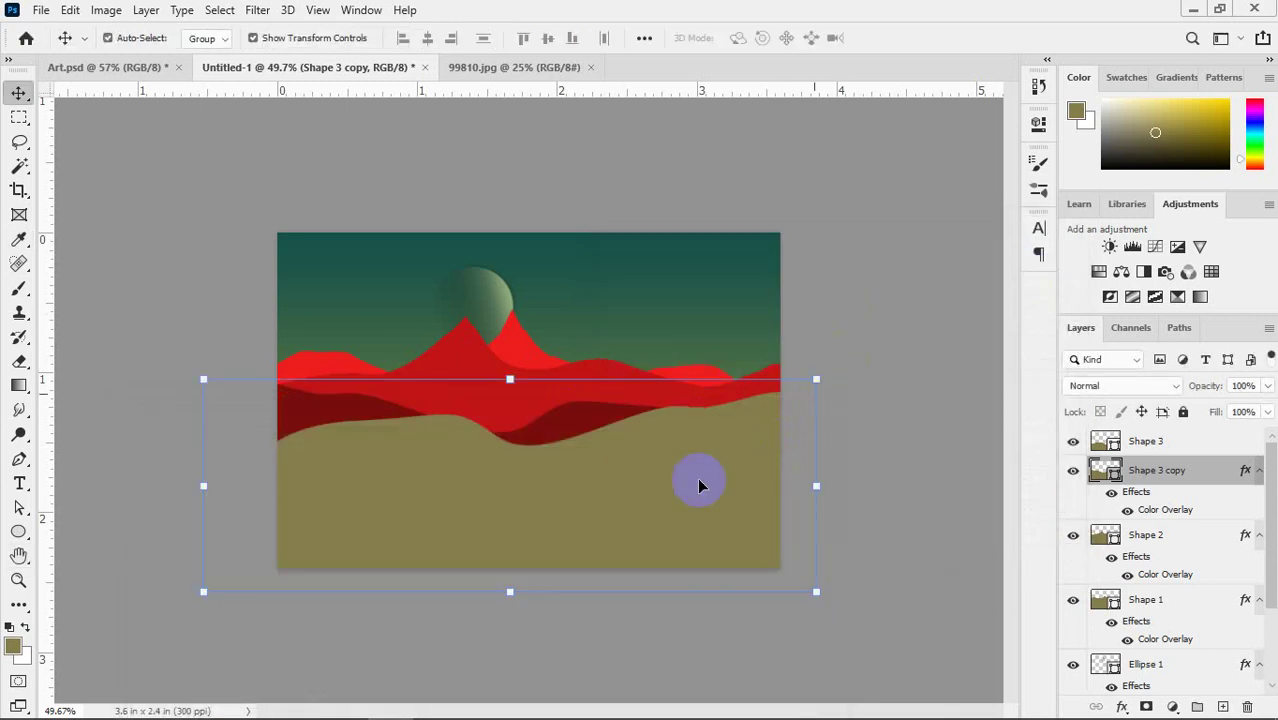
- Lower the front olive hill Shape 3 and paste the copied colour overlay onto it
left_click(614, 494)
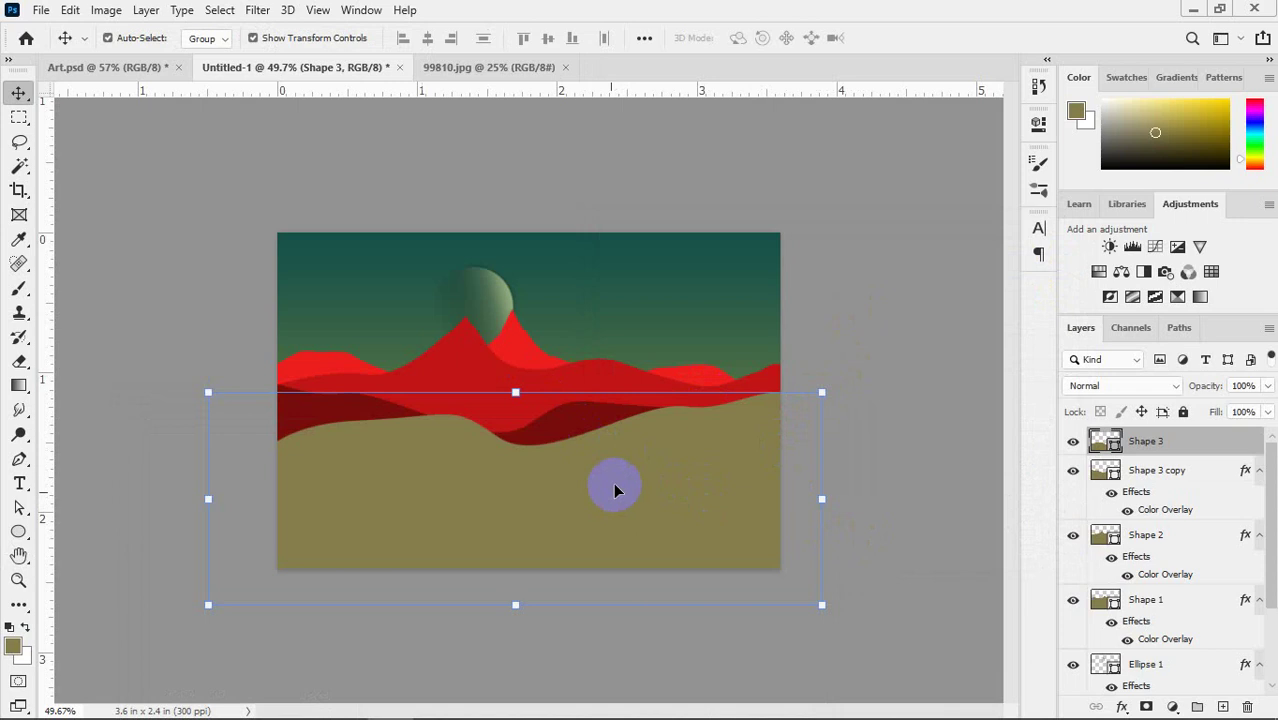
left_click_drag(640, 476, 640, 491)
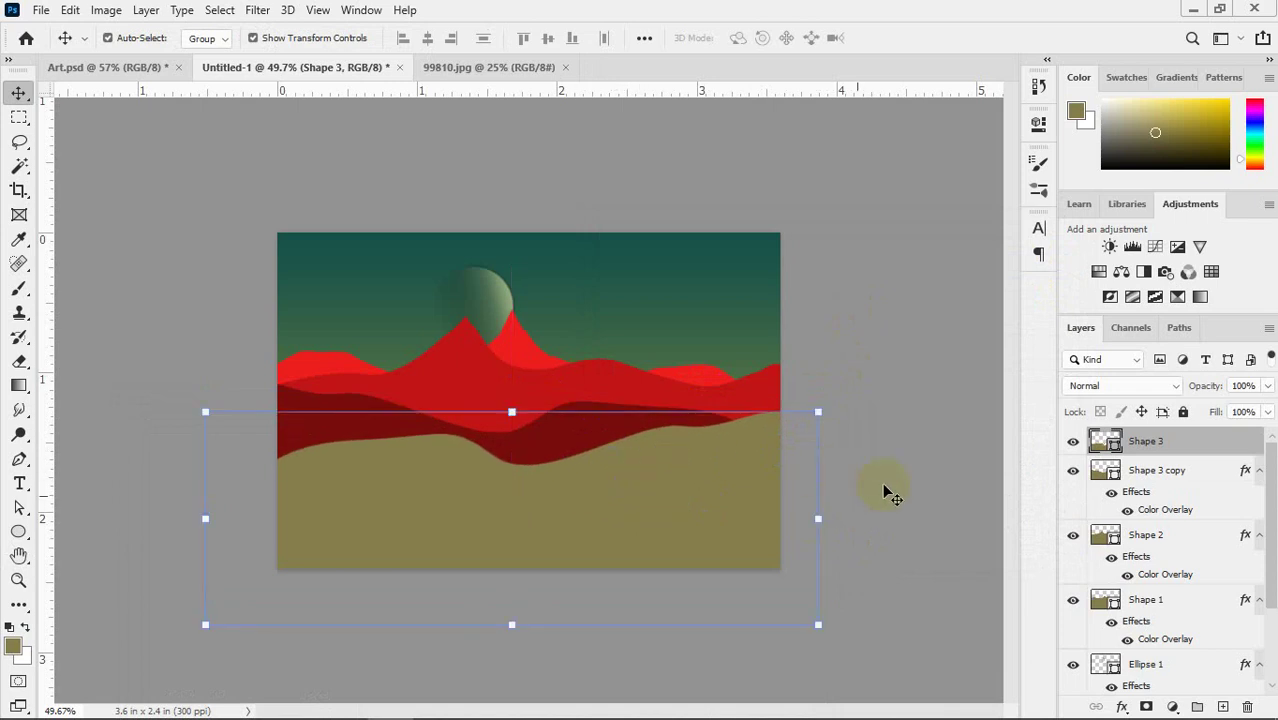
right_click(1150, 446)
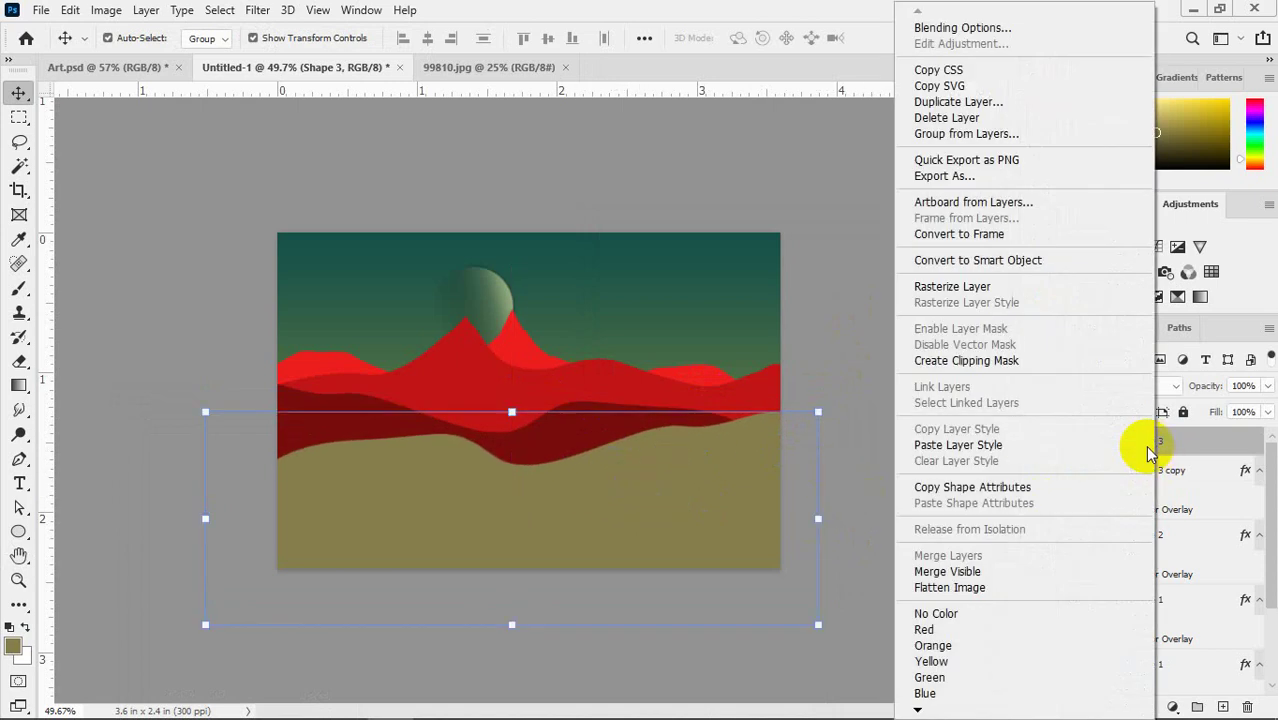
left_click(962, 446)
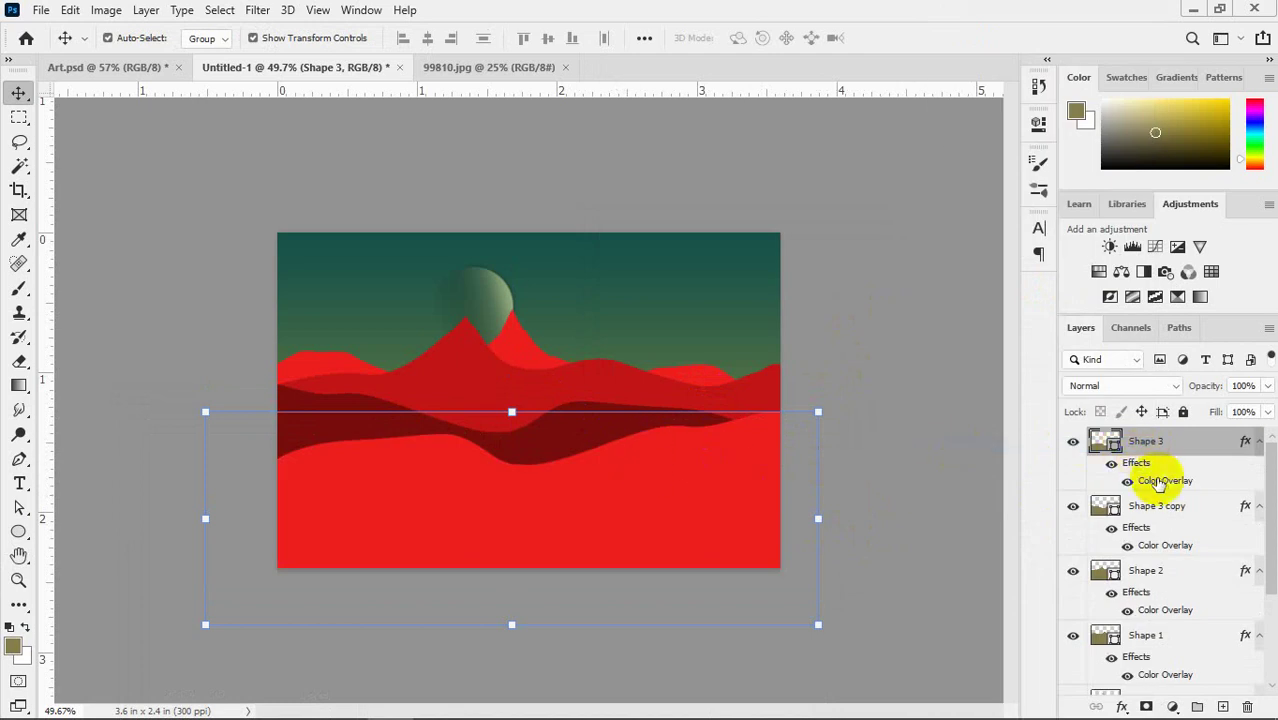
- Recolour Shape 3's overlay to the near-black red 340808
double_click(1160, 481)
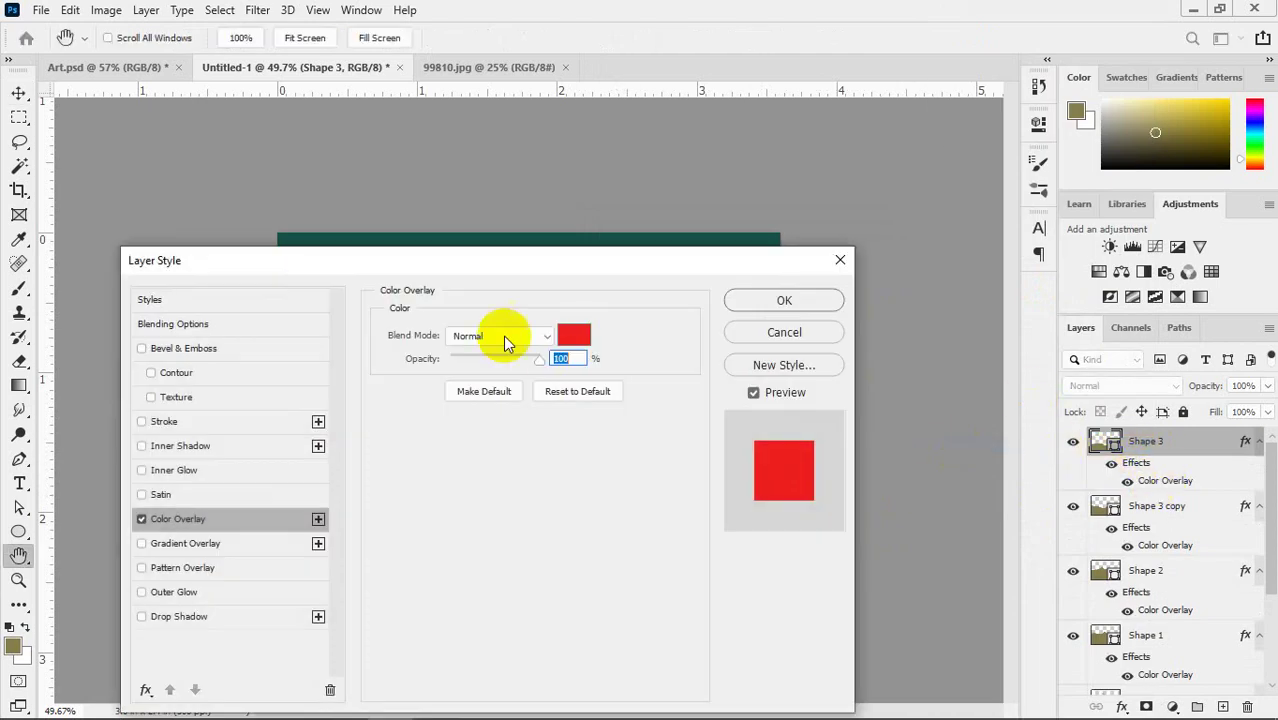
left_click_drag(495, 272, 472, 533)
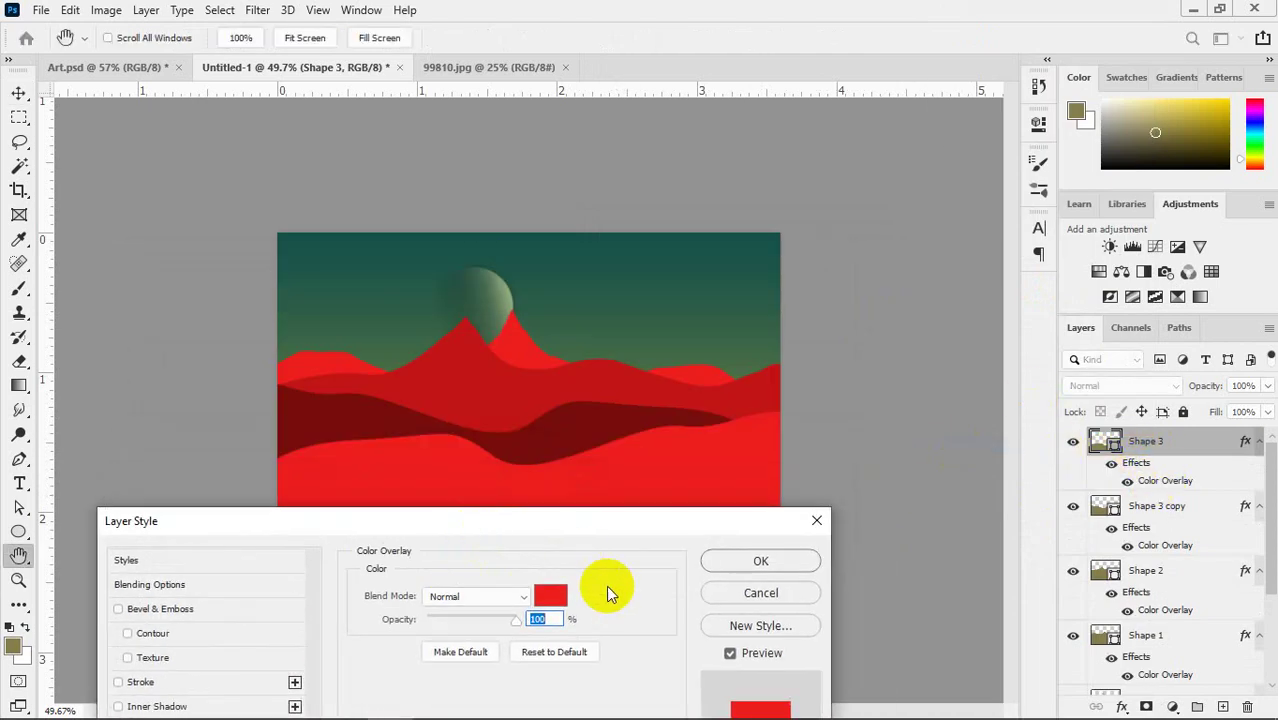
left_click(551, 596)
mouse_move(805, 345)
left_mouse_down()
mouse_move(802, 468)
mouse_move(800, 454)
left_mouse_up()
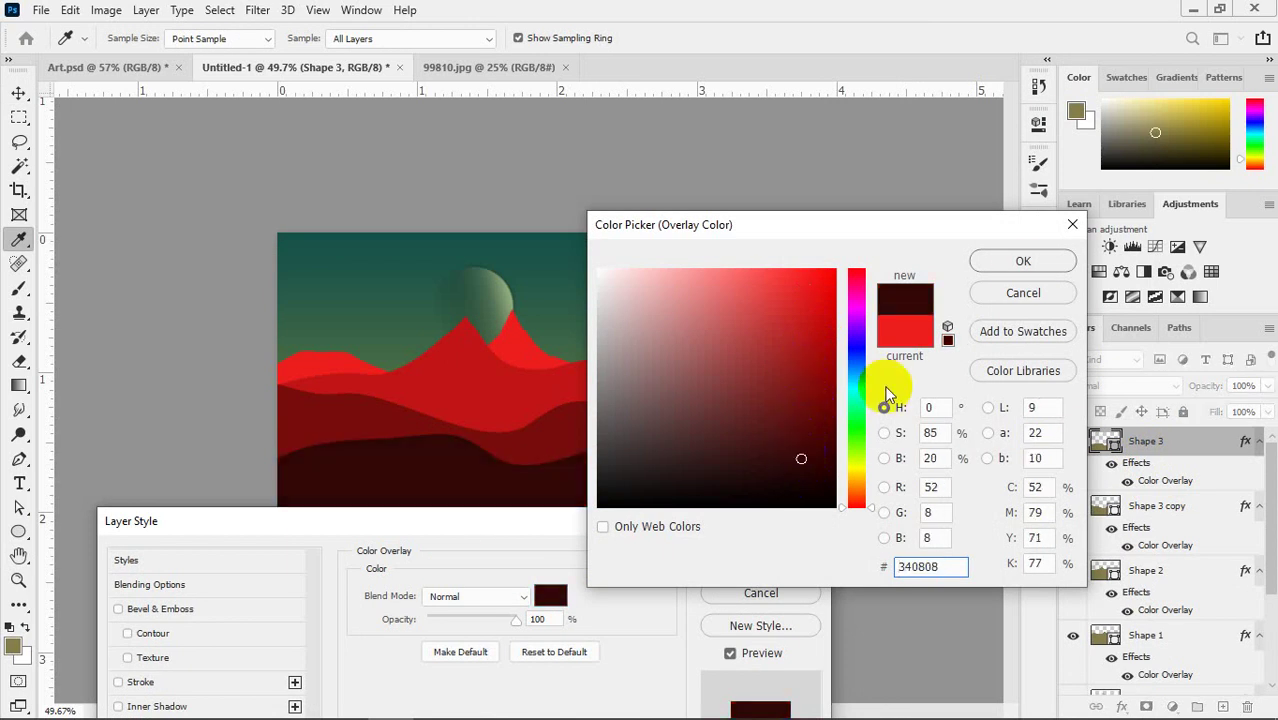
left_click(1023, 261)
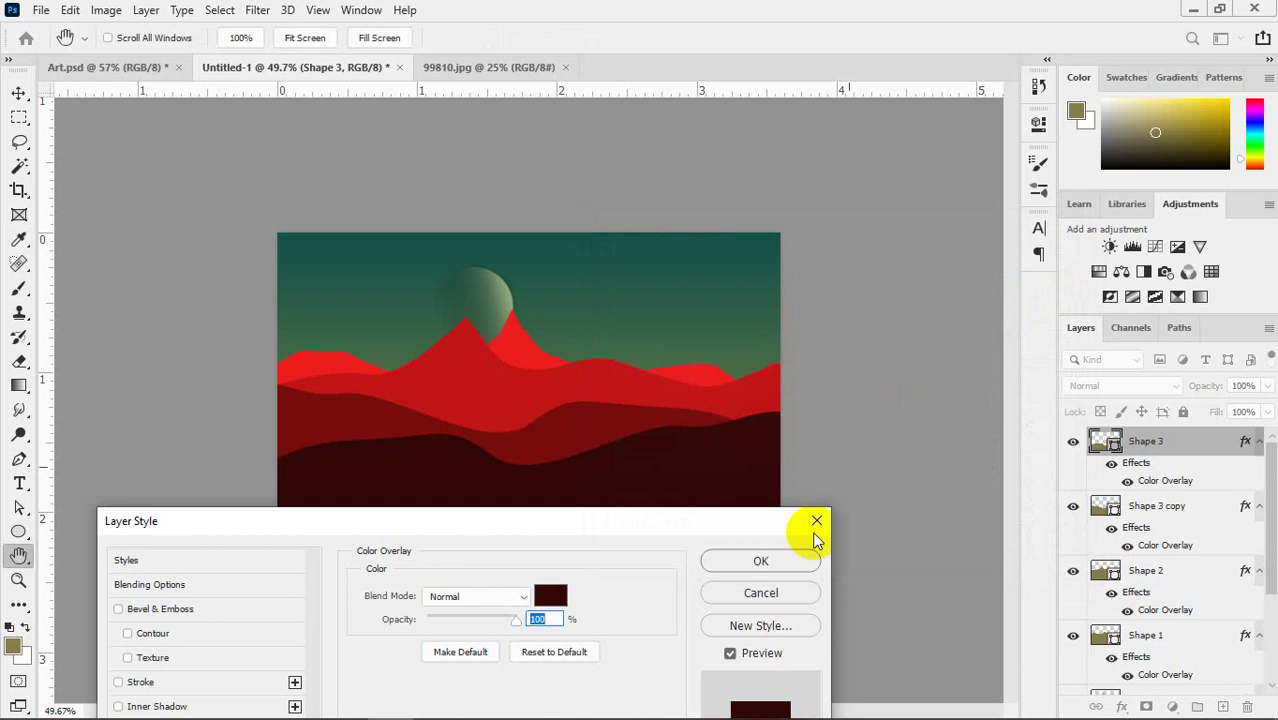
left_click(754, 553)
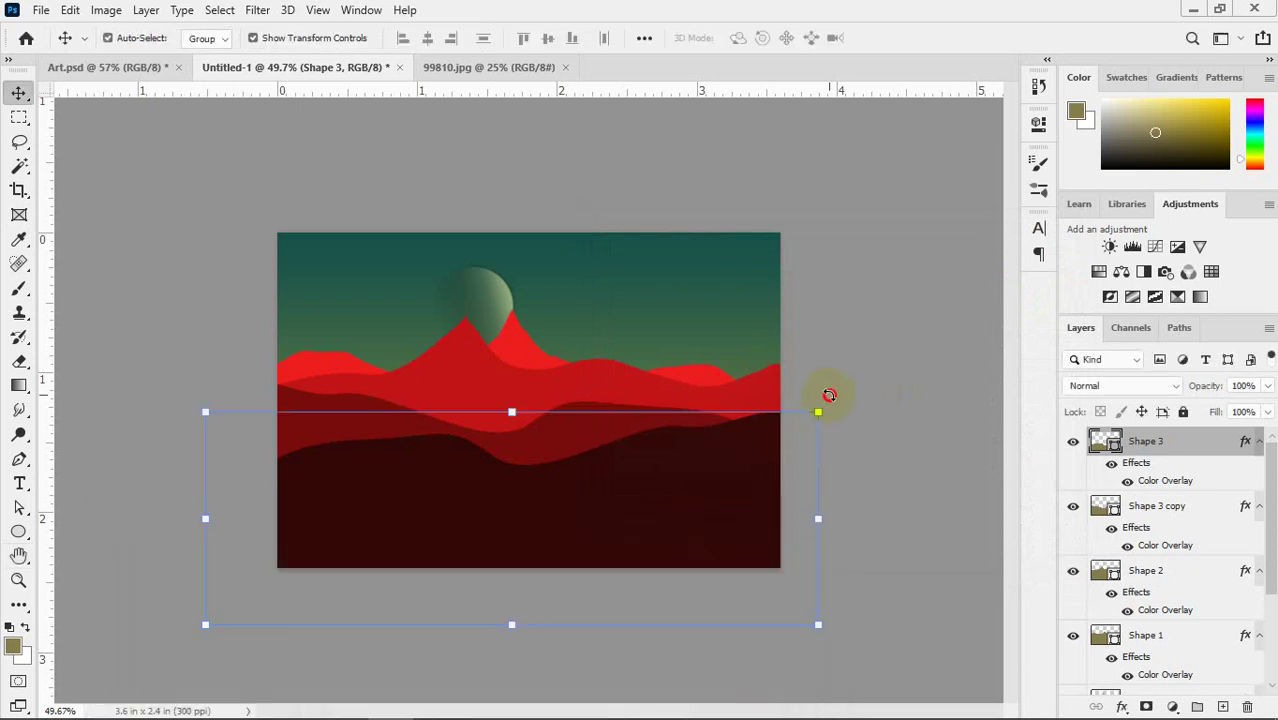
key("ctrl+t")
left_click(928, 40)
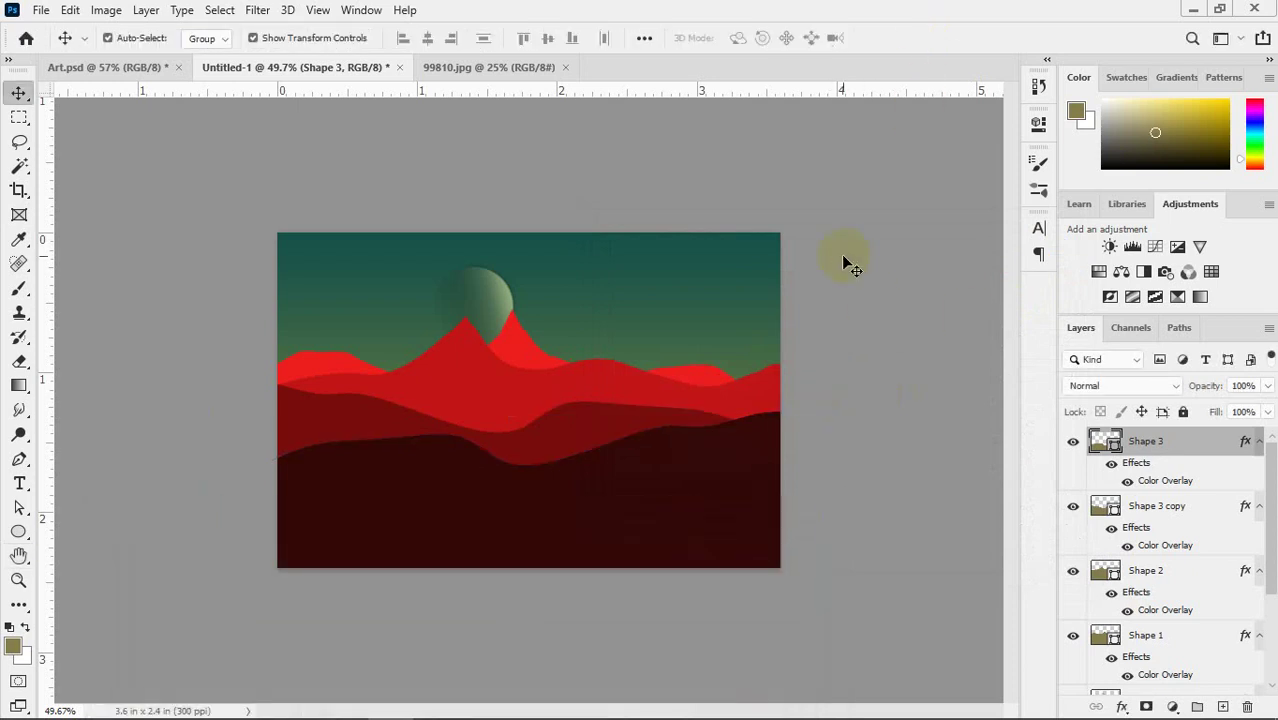
left_click(600, 460)
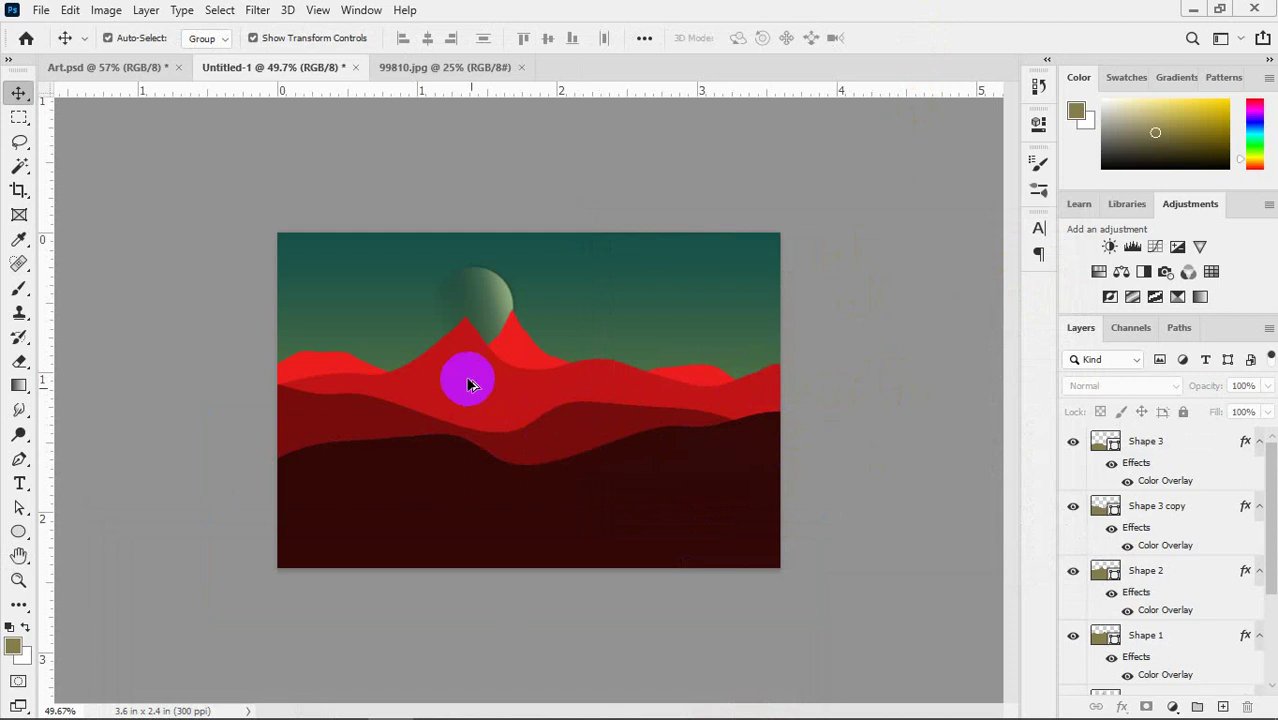
scroll(460, 350, "up", 3)
scroll(463, 350, "up", 3)
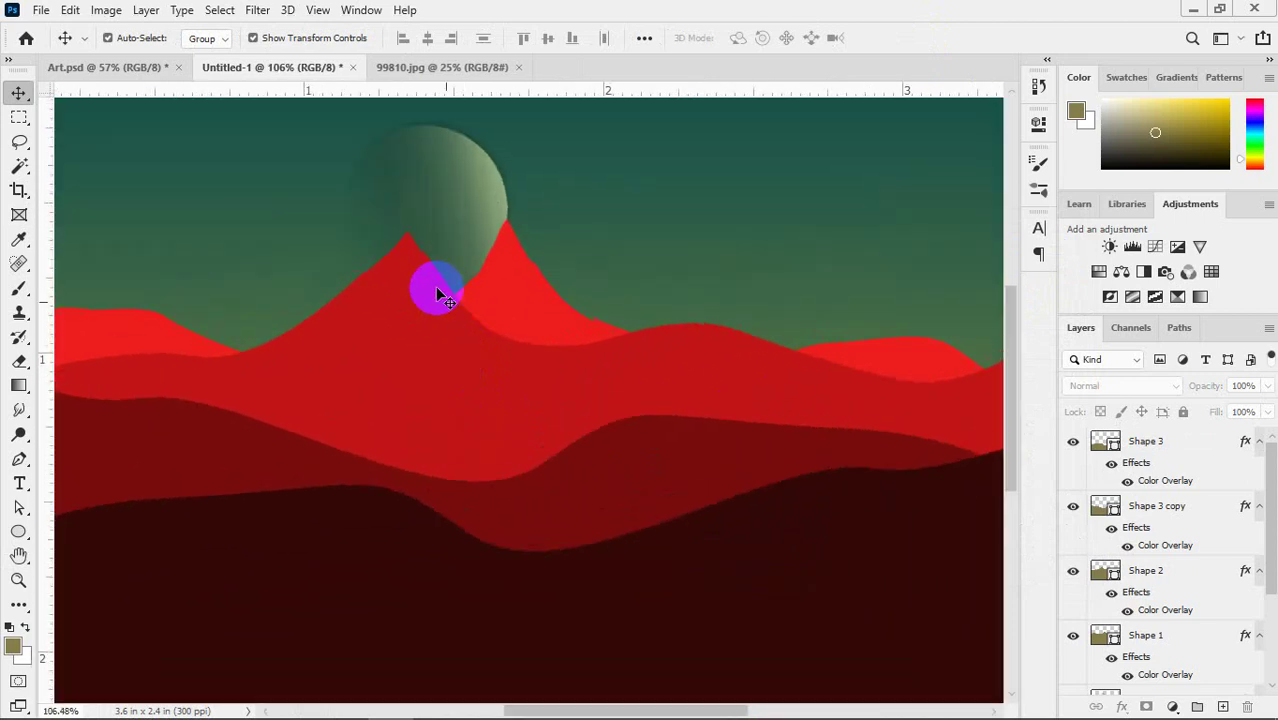
left_click(420, 285)
scroll(420, 282, "down", 3)
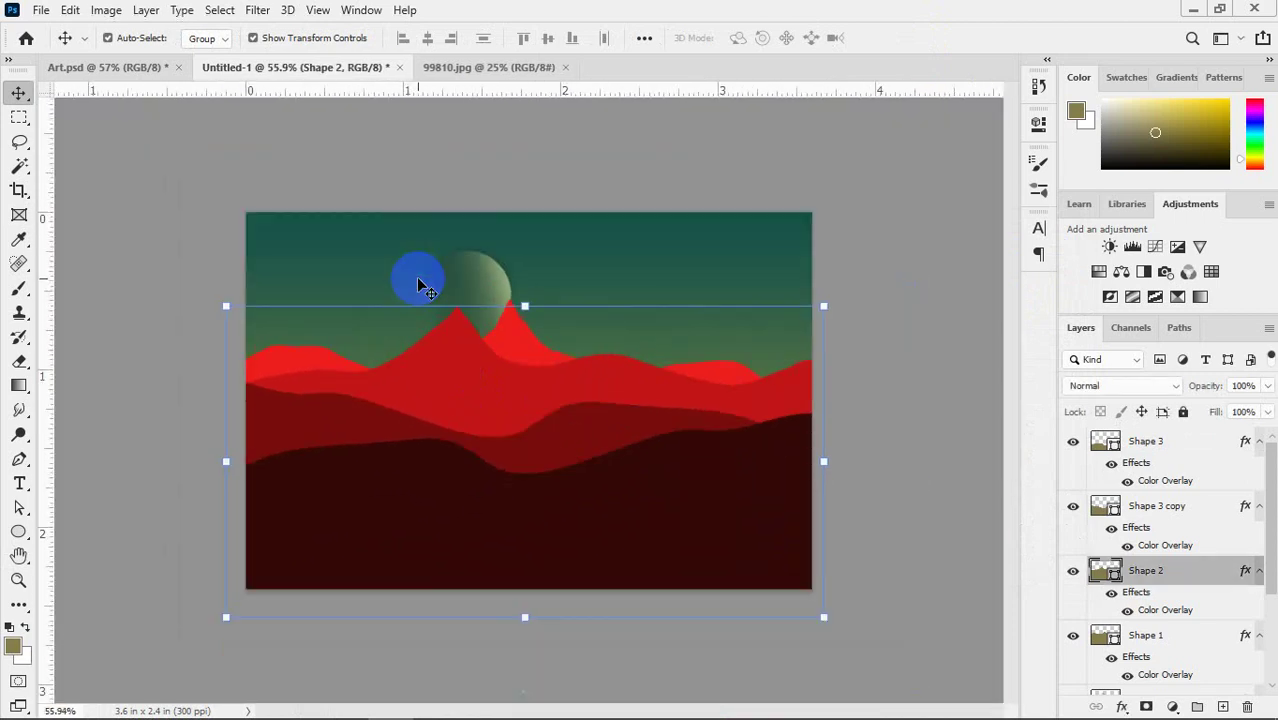
left_click(730, 371)
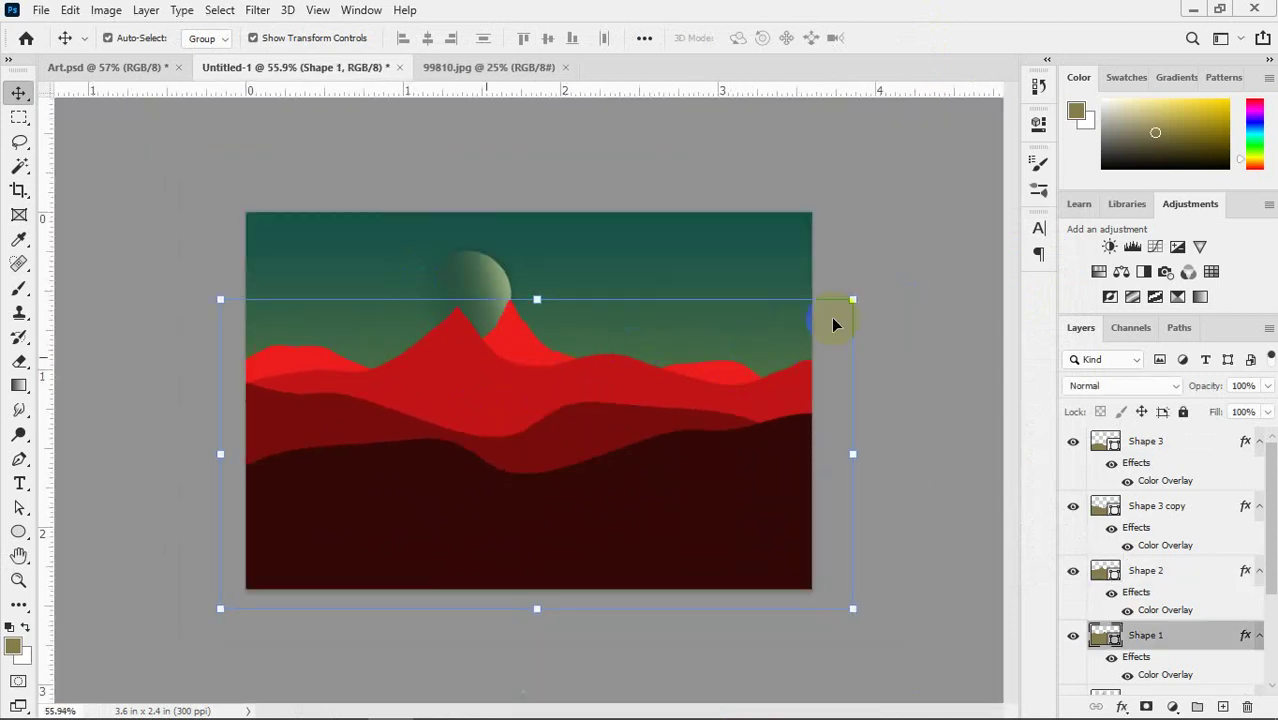
left_click(923, 228)
key("alt+Tab")
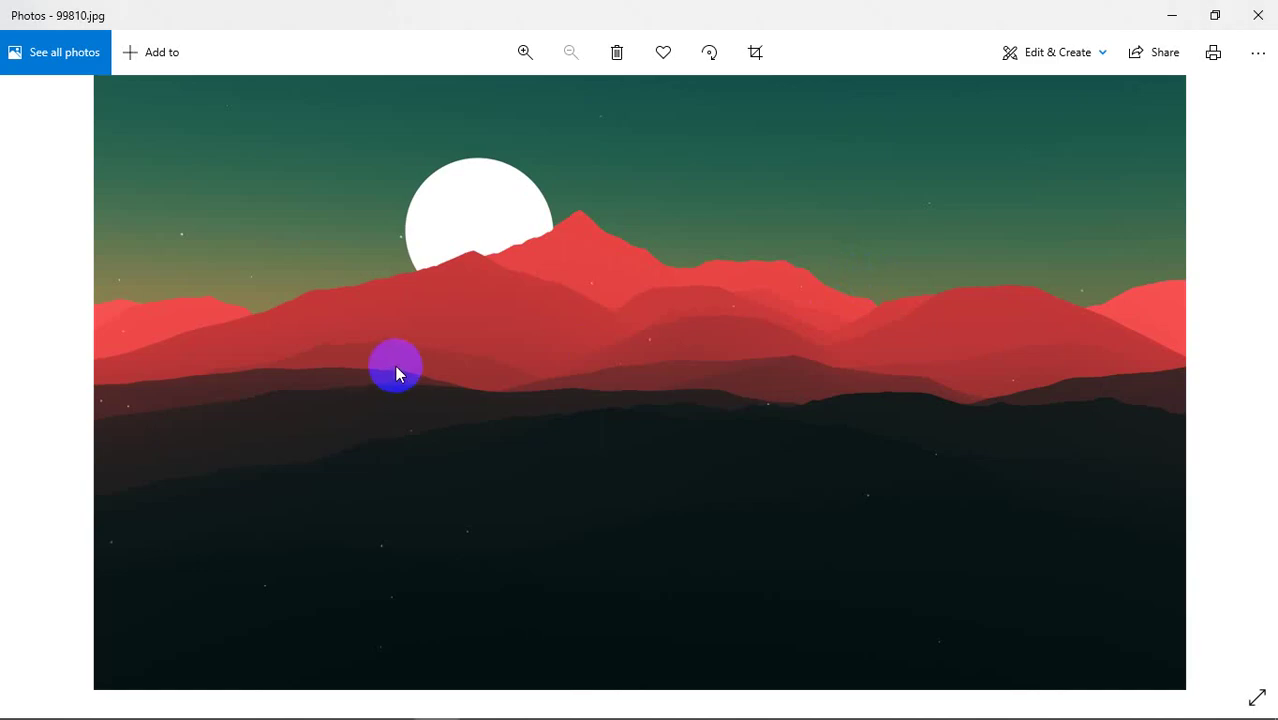
key("alt+Tab")
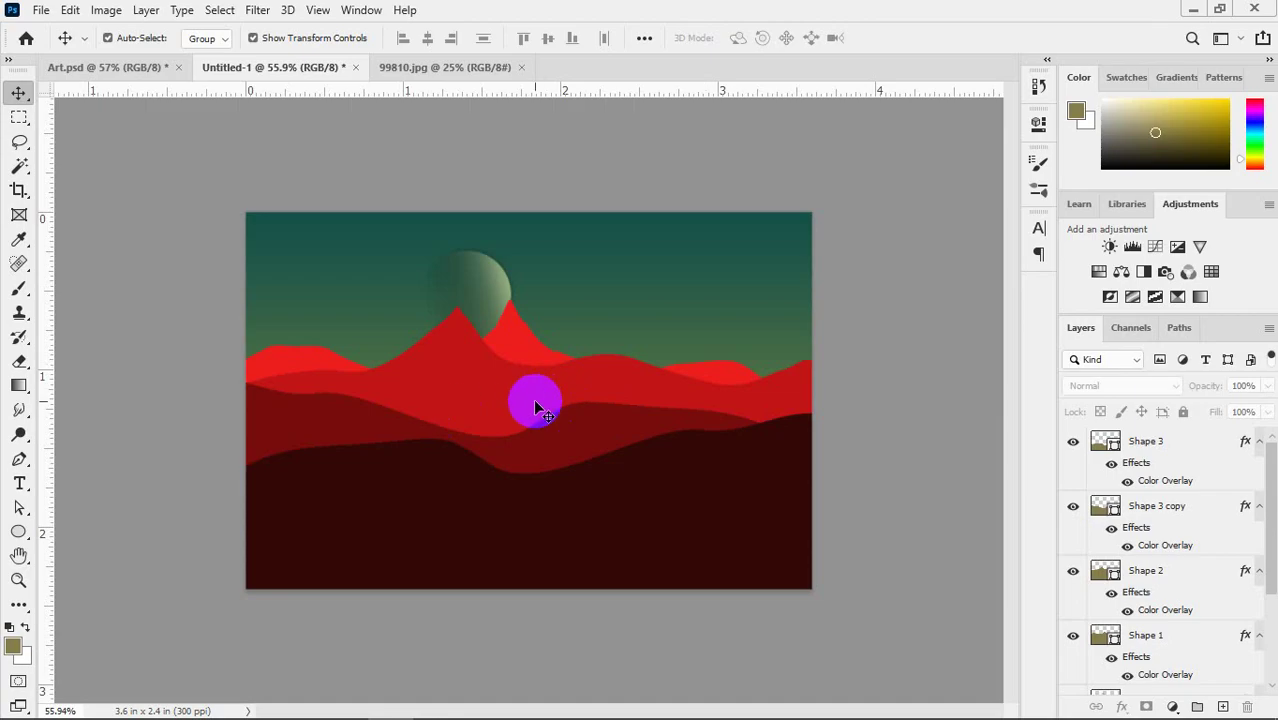
key("alt+Tab")
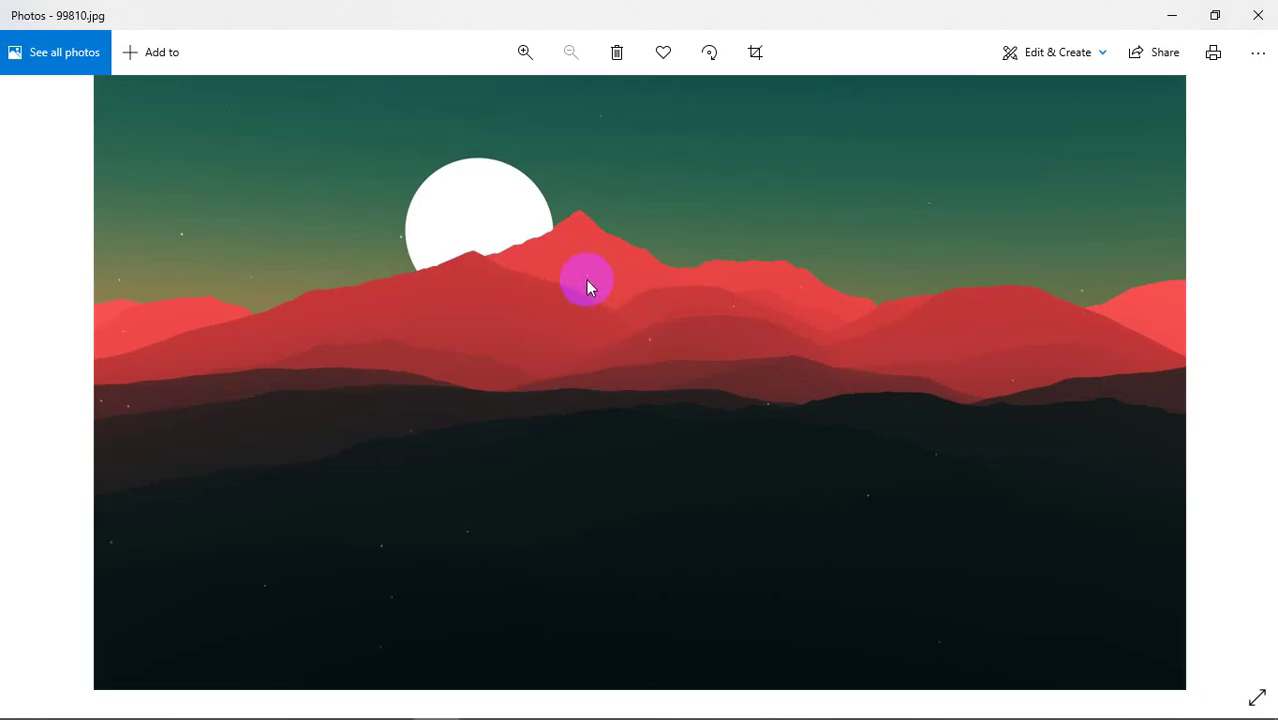
scroll(519, 237, "up", 4)
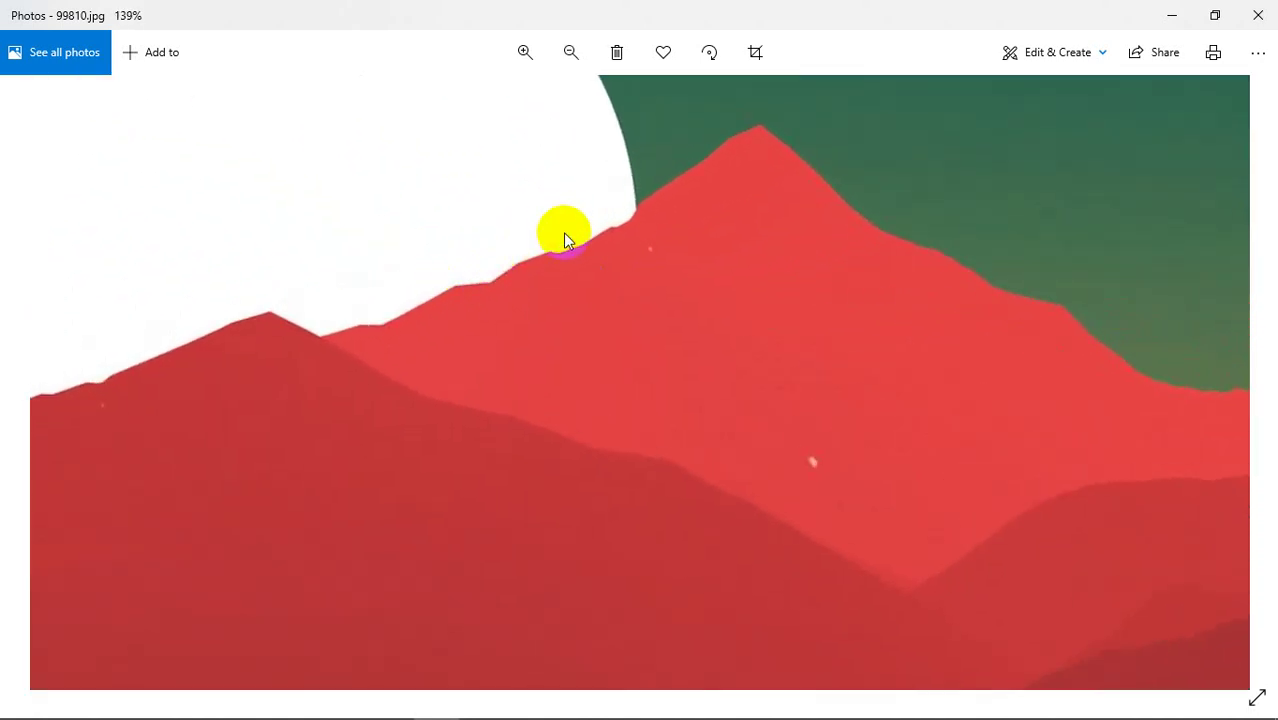
scroll(594, 318, "down", 4)
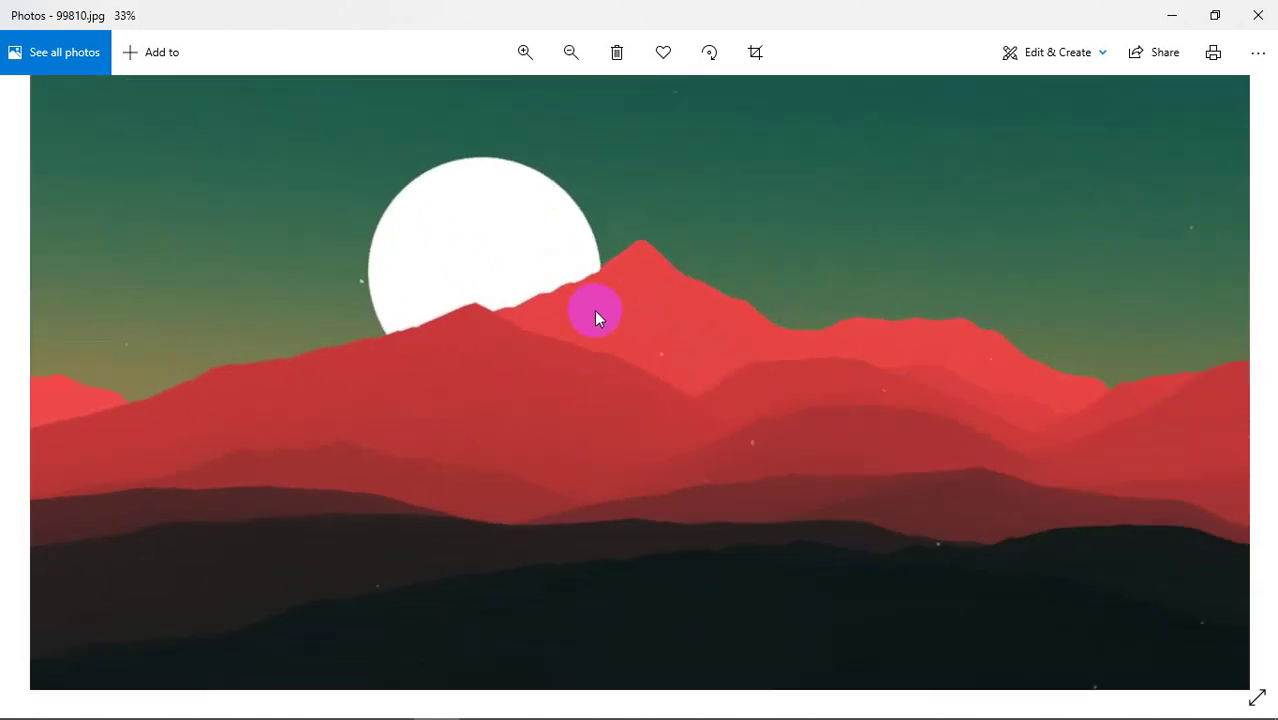
key("alt+Tab")
scroll(465, 348, "up", 8)
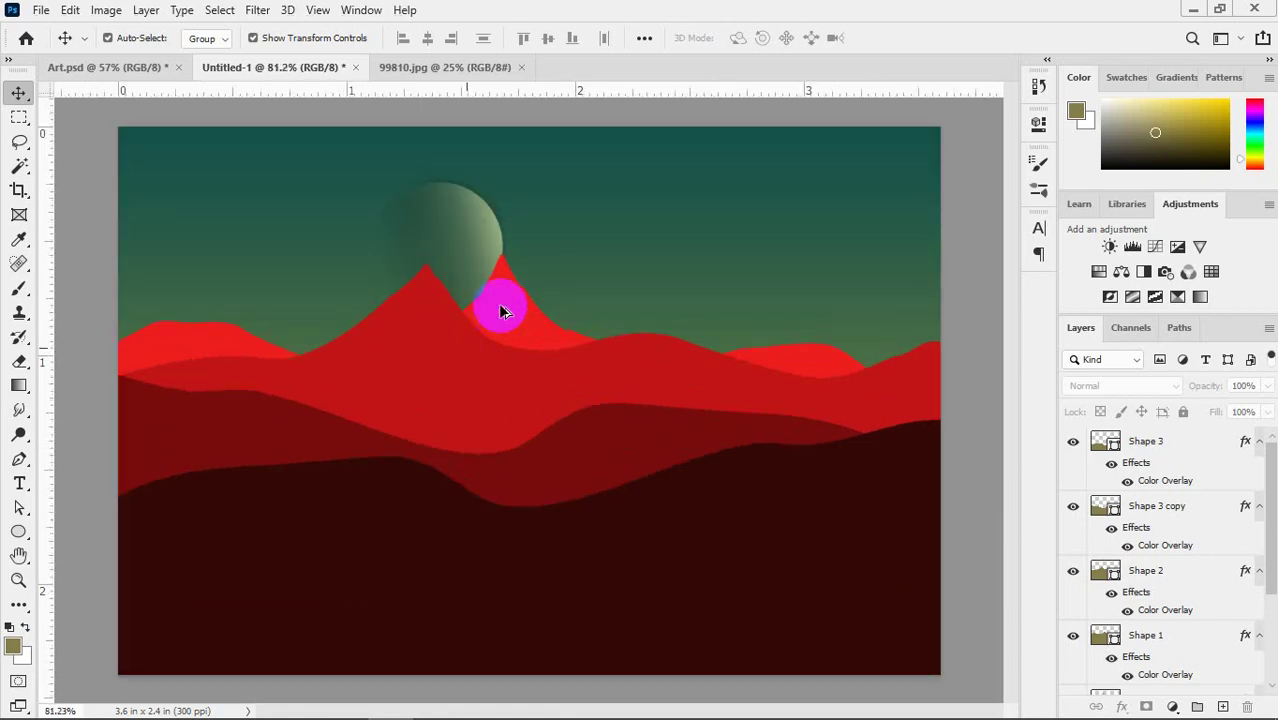
scroll(498, 258, "up", 2)
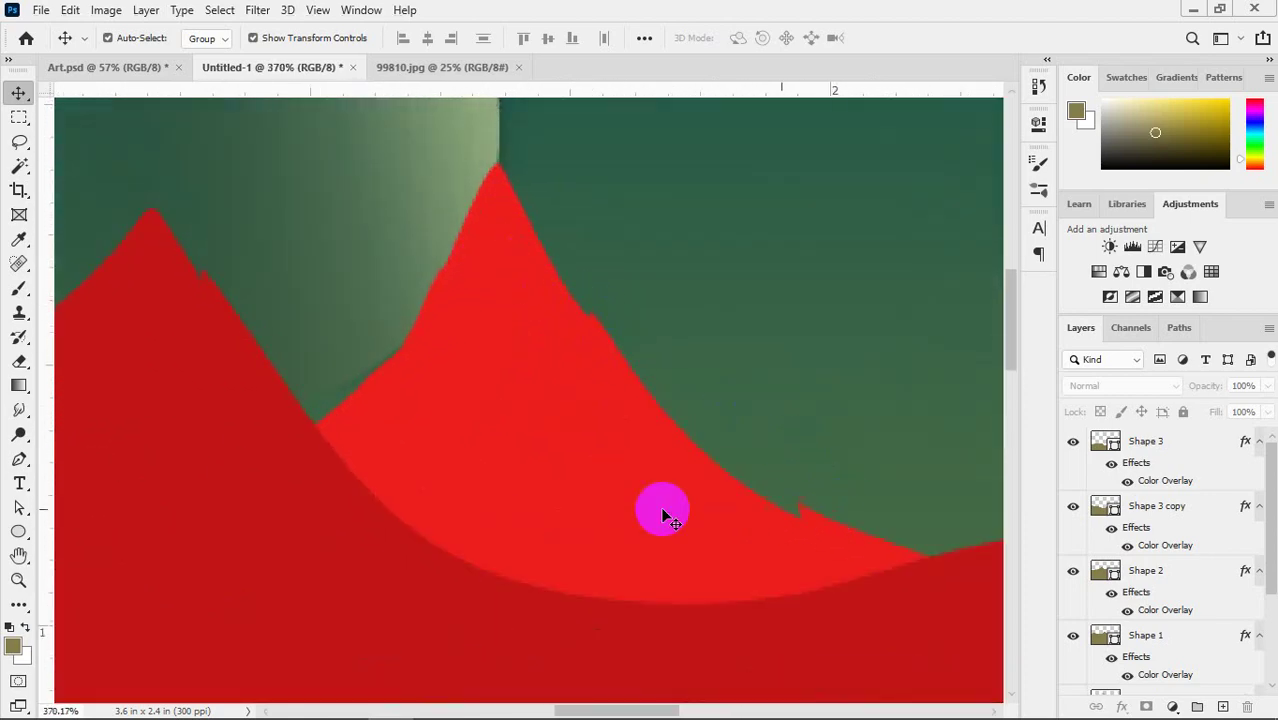
scroll(360, 378, "down", 7)
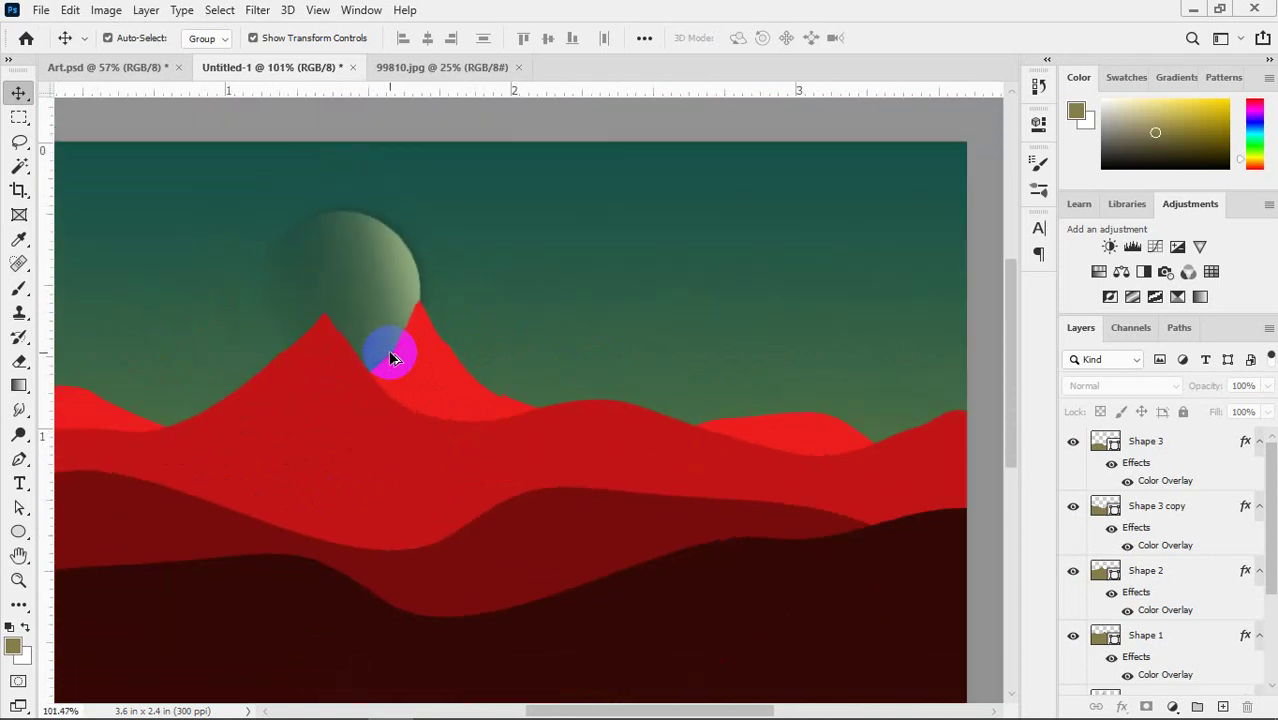
key("alt+Tab")
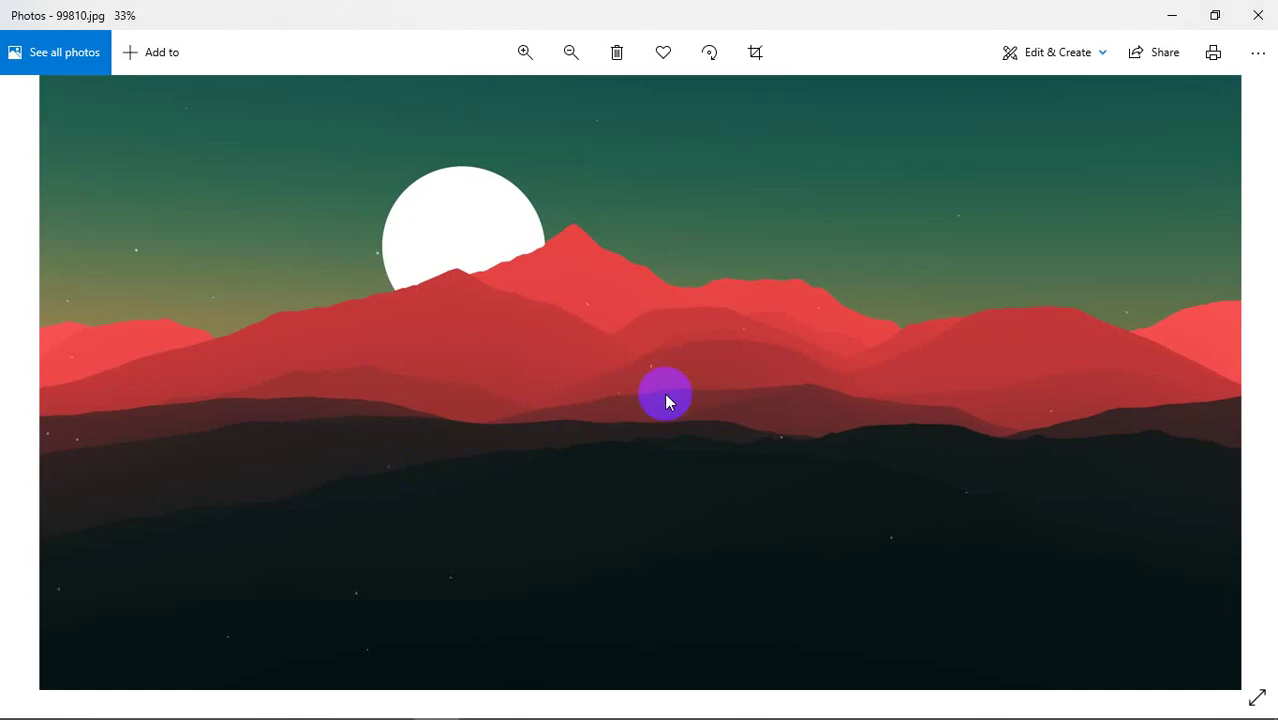
scroll(664, 393, "down", 1)
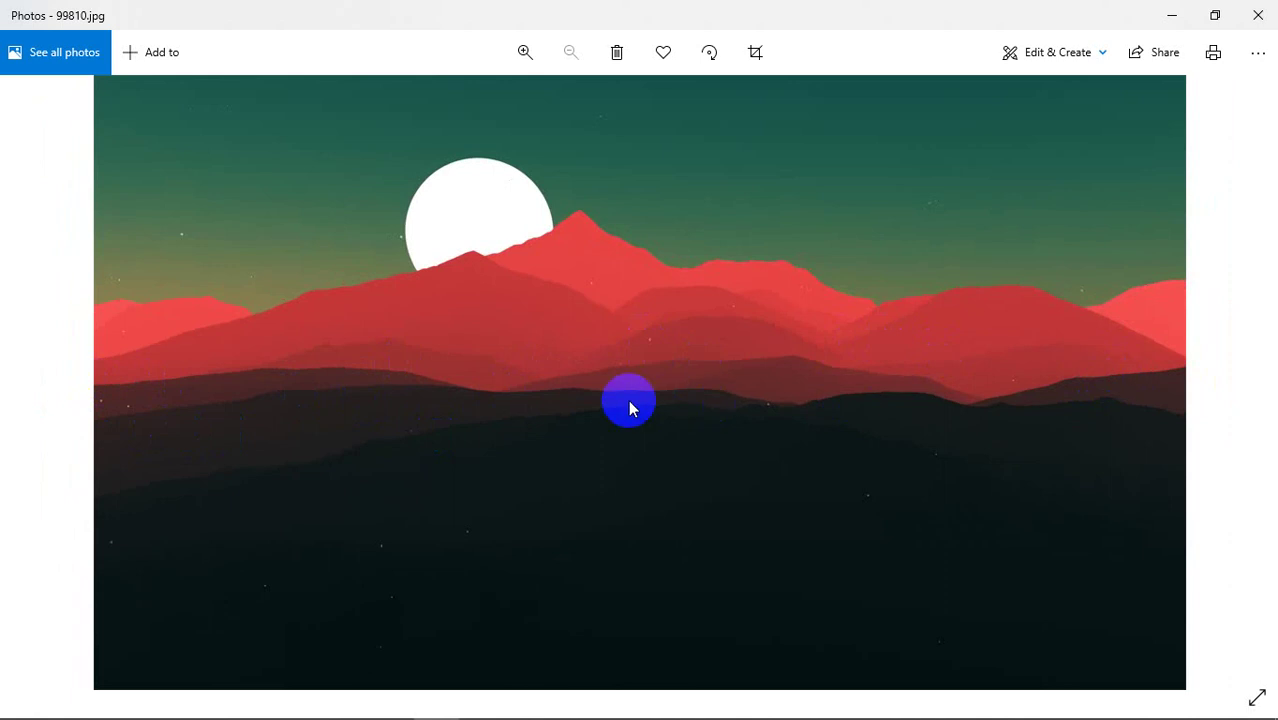
key("alt+Tab")
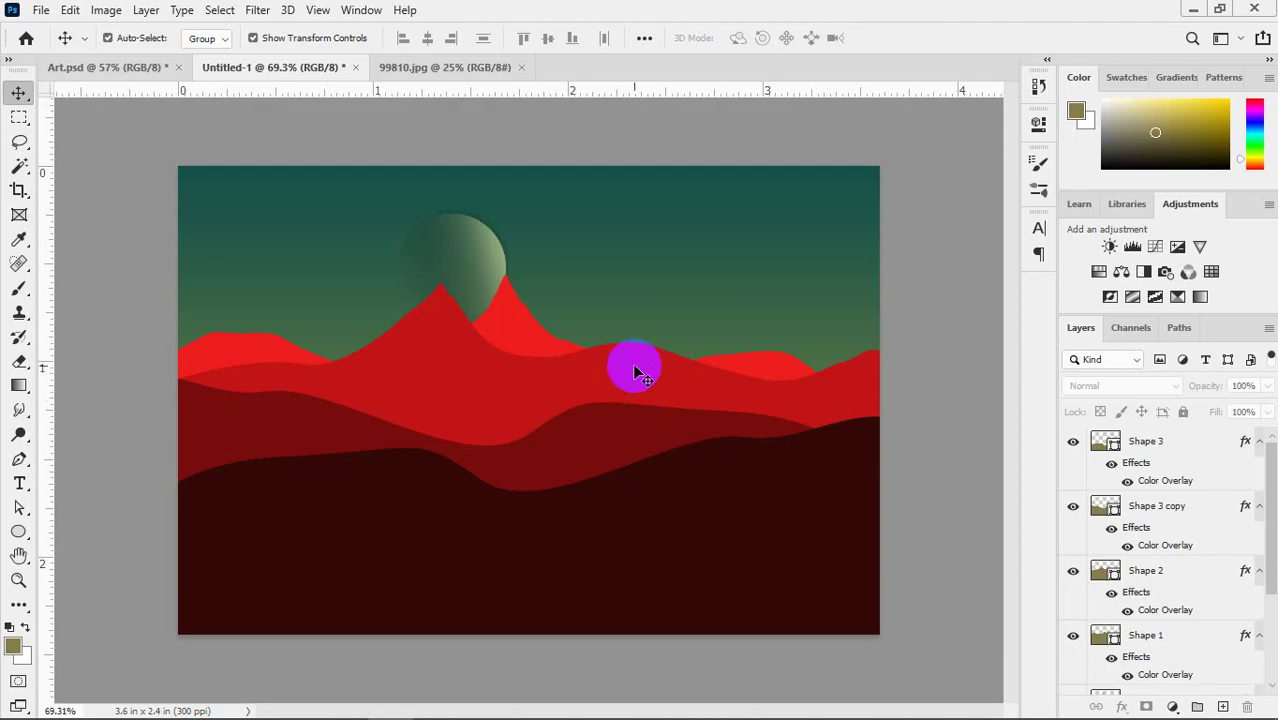
- Select the Shape 1 mountain and open the Filter > Blur submenu
left_click(513, 343)
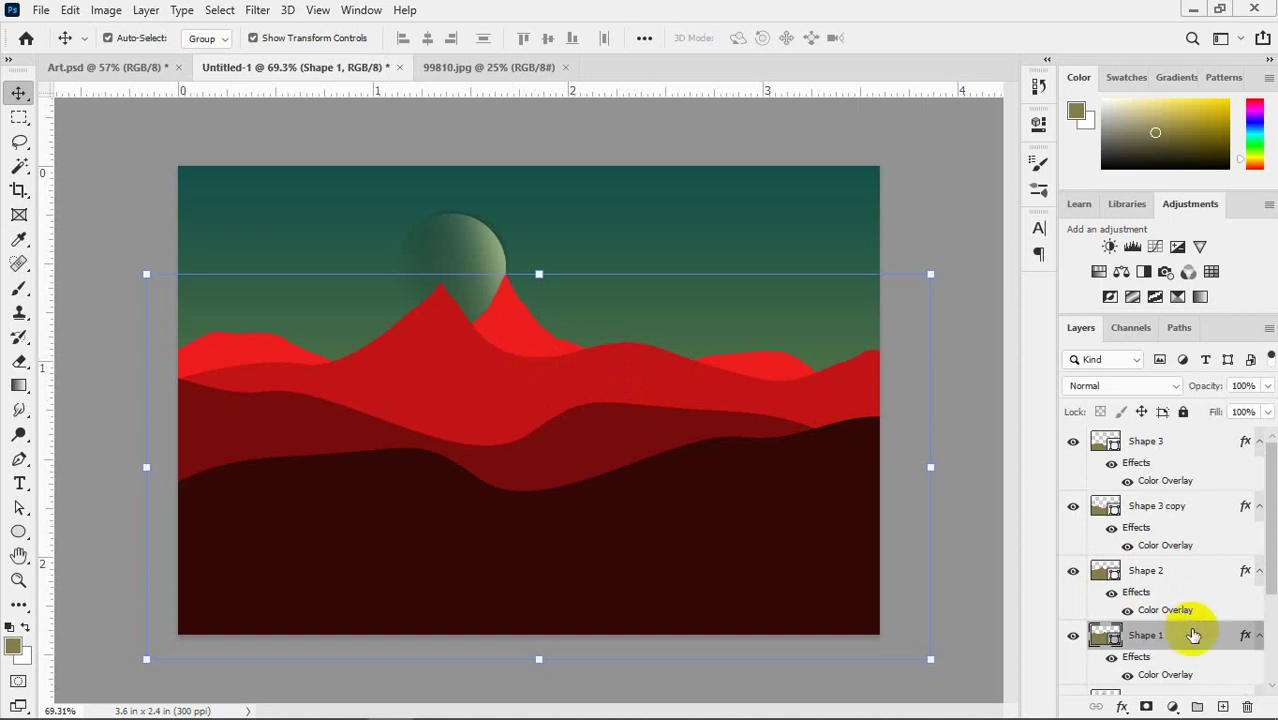
left_click(257, 12)
mouse_move(336, 230)
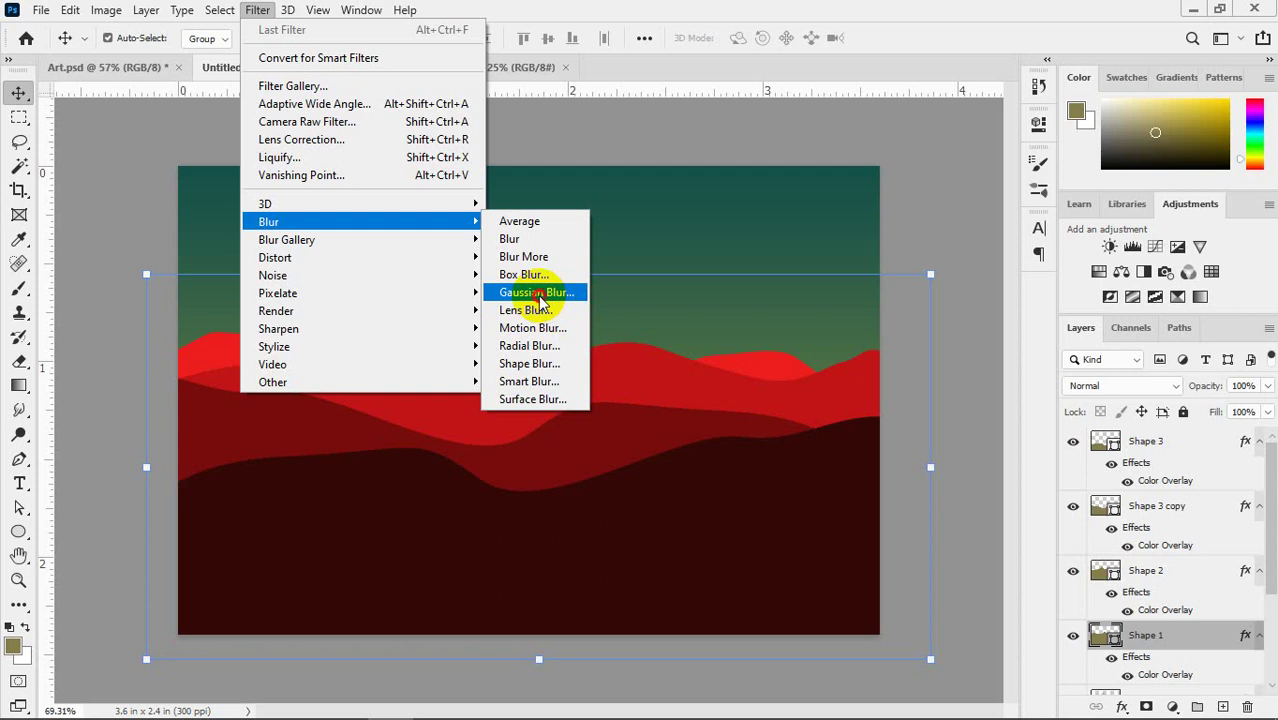
- Convert Shape 1 to a smart object and apply a 3.5 px Gaussian Blur
left_click(539, 297)
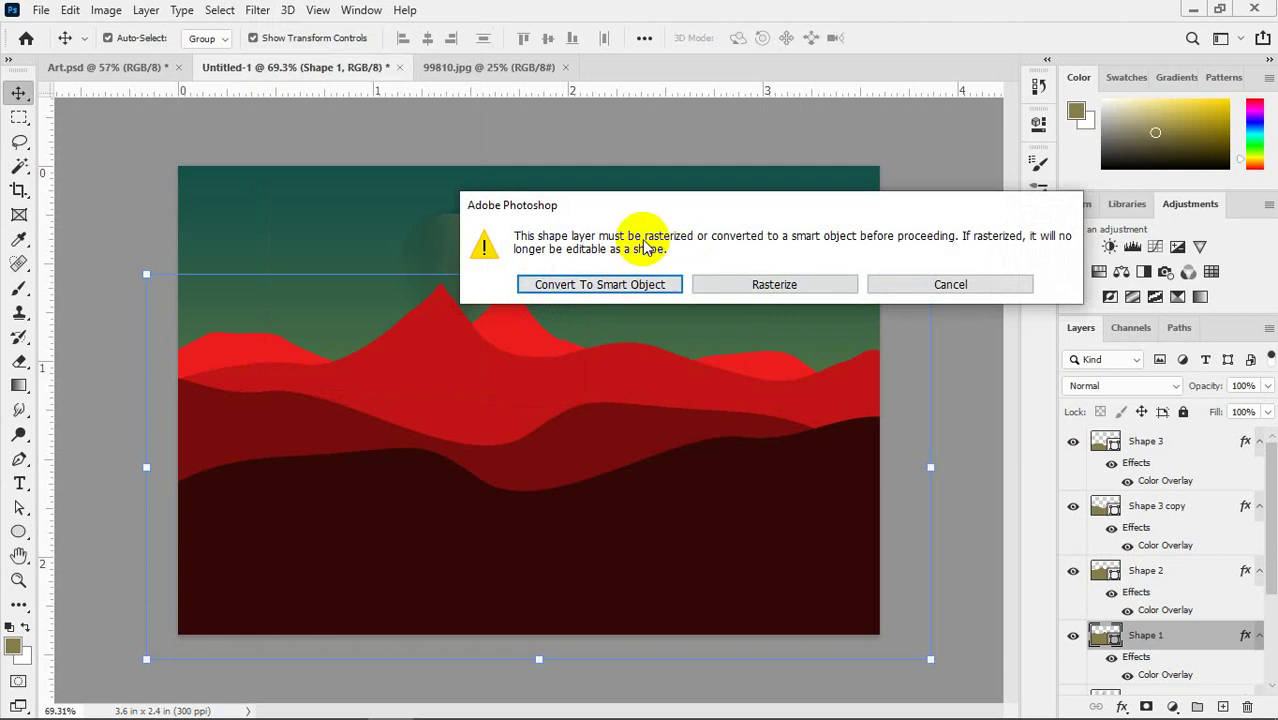
left_click(560, 284)
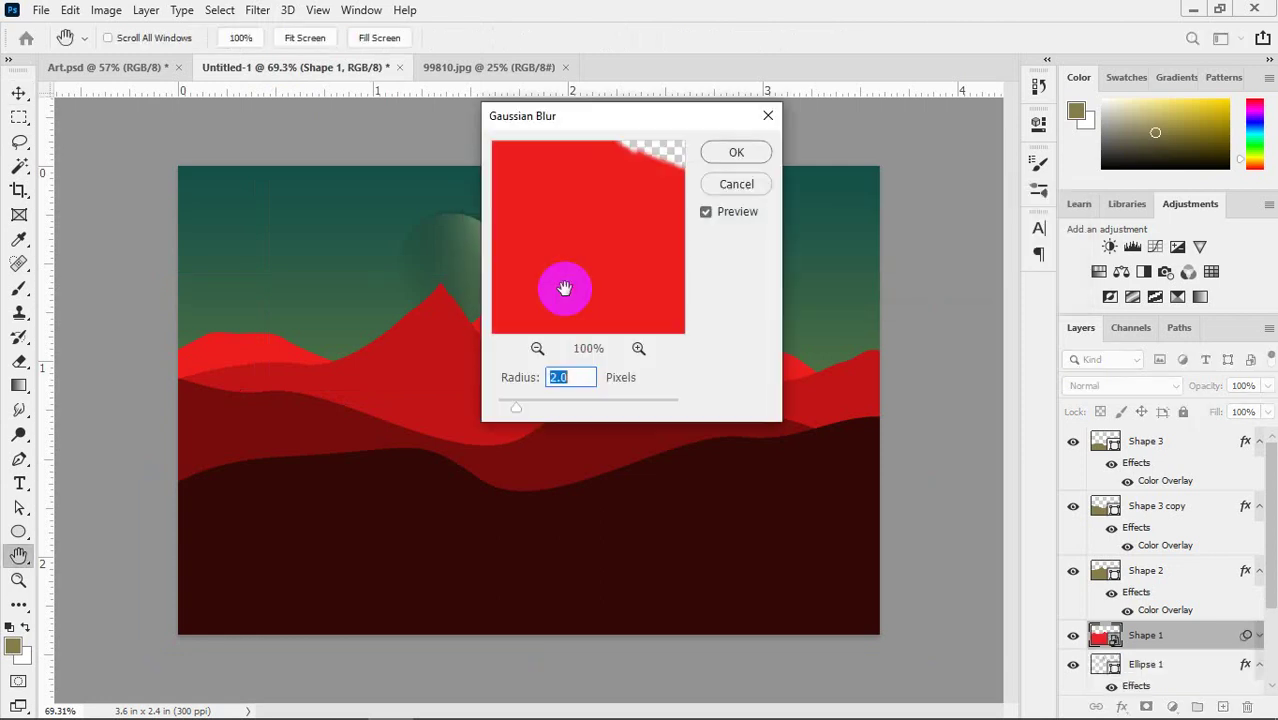
left_click_drag(579, 120, 709, 198)
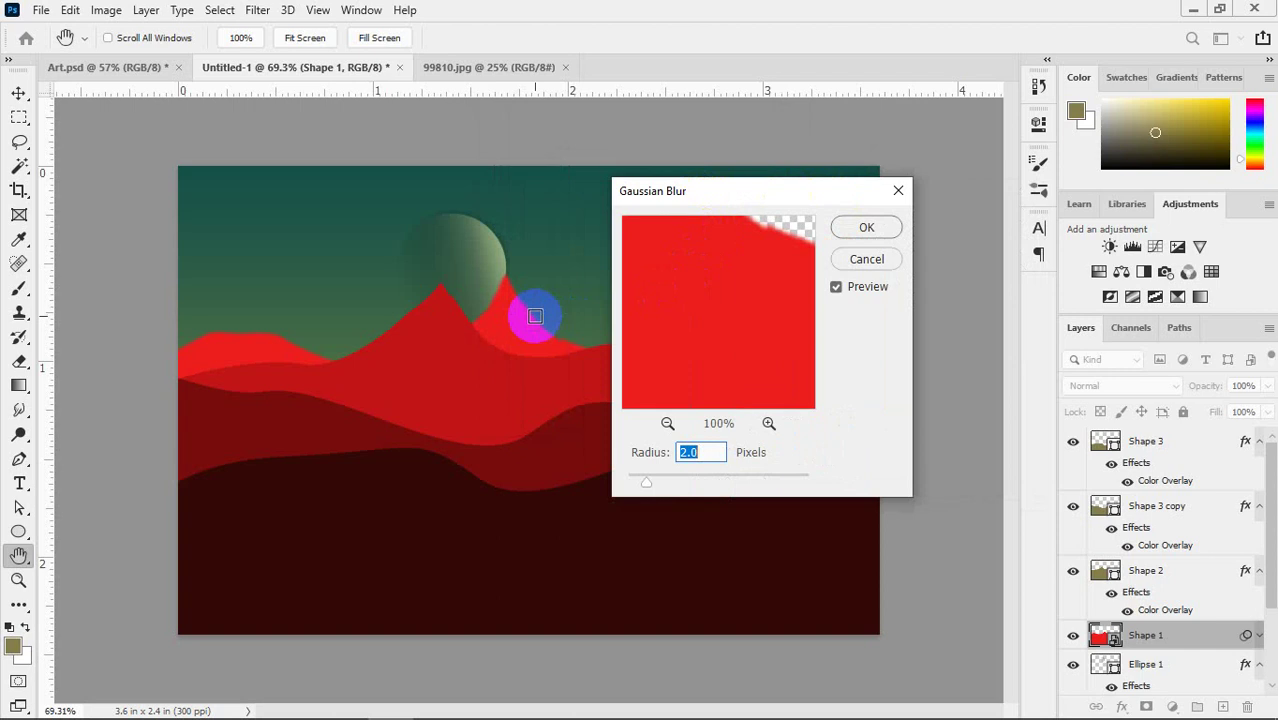
left_click(755, 275)
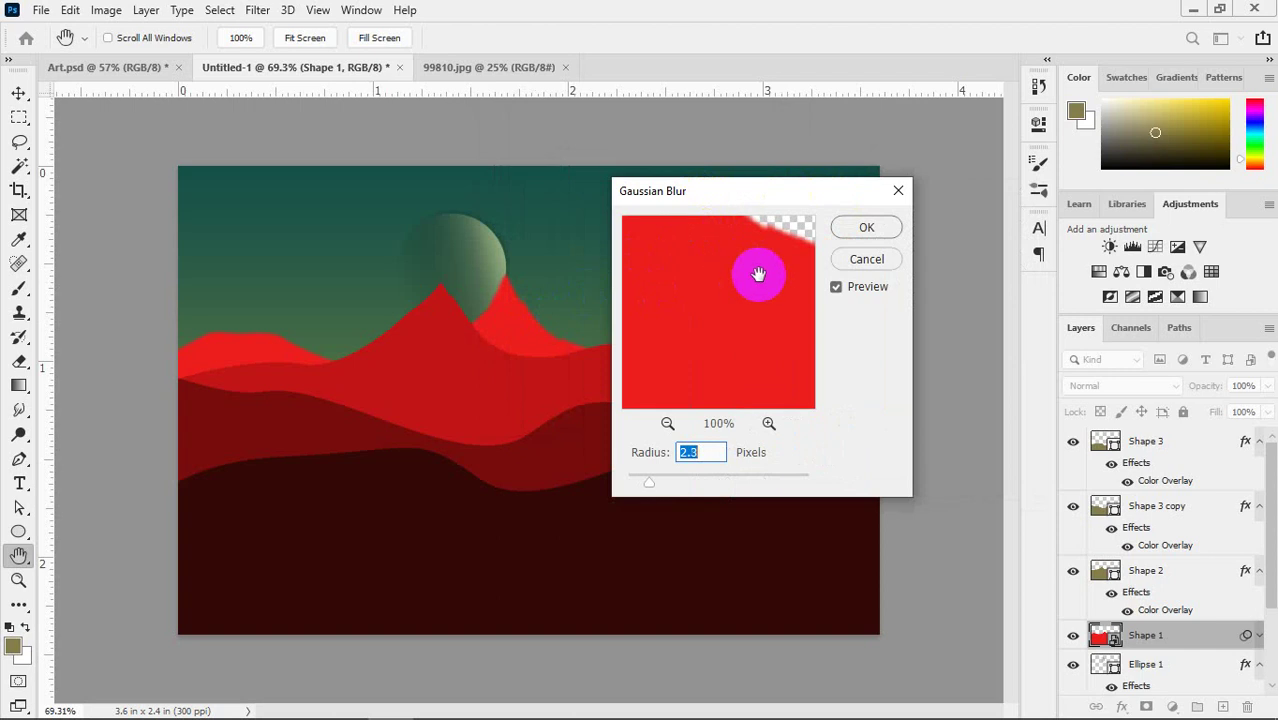
key("Up")
key("Up")
left_click_drag(758, 274, 516, 322)
mouse_move(654, 480)
left_mouse_down()
mouse_move(676, 479)
mouse_move(622, 491)
mouse_move(647, 487)
left_mouse_up()
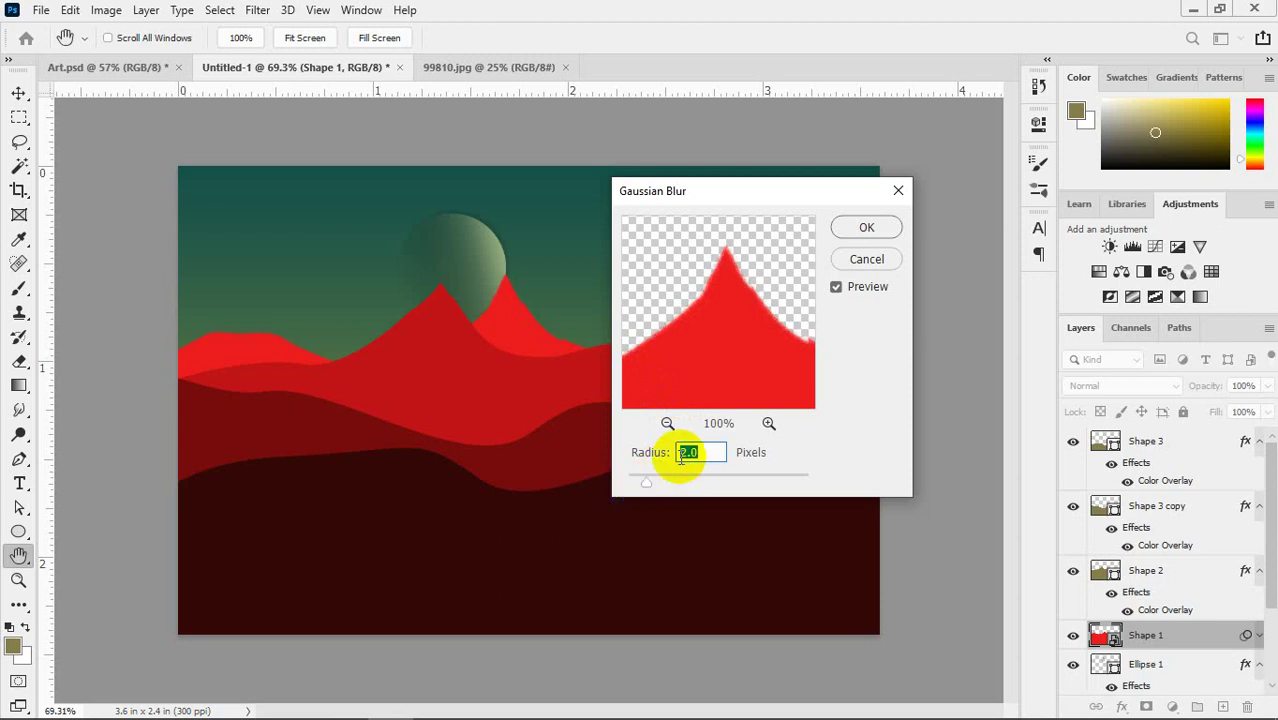
left_click(866, 228)
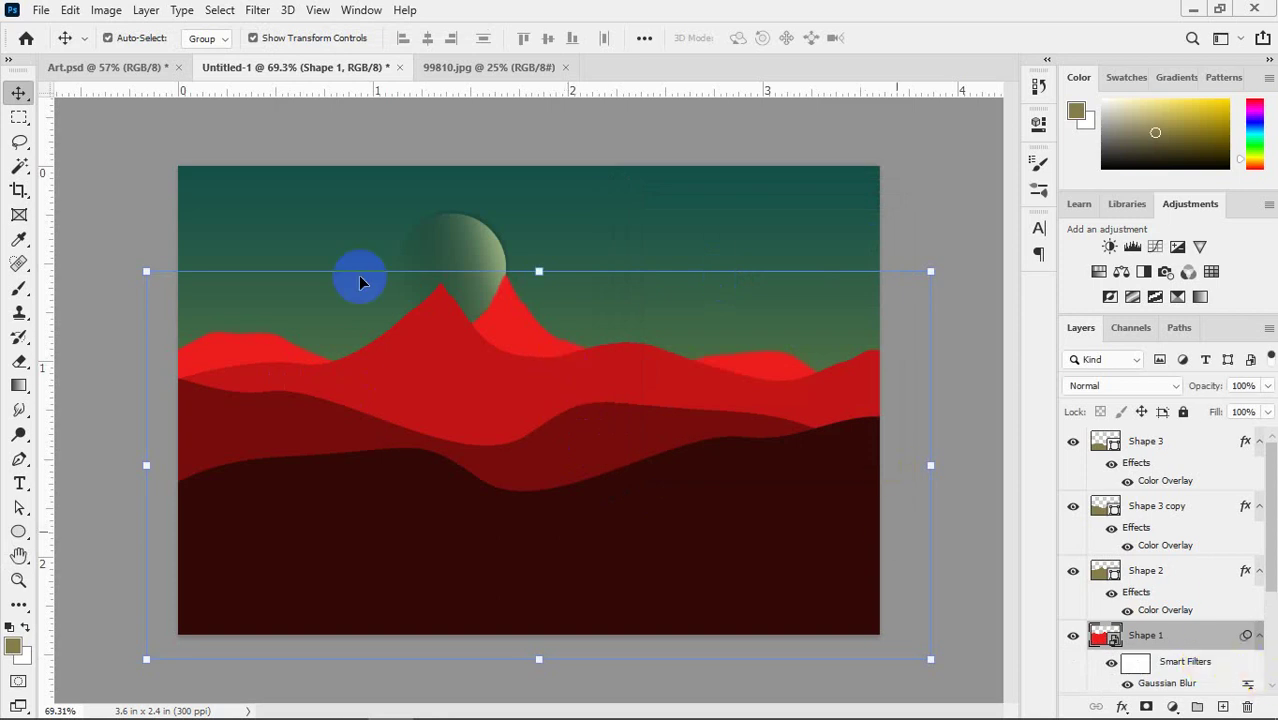
- Select Shape 2, convert it to a smart object and apply a slight Gaussian Blur
left_click(415, 344)
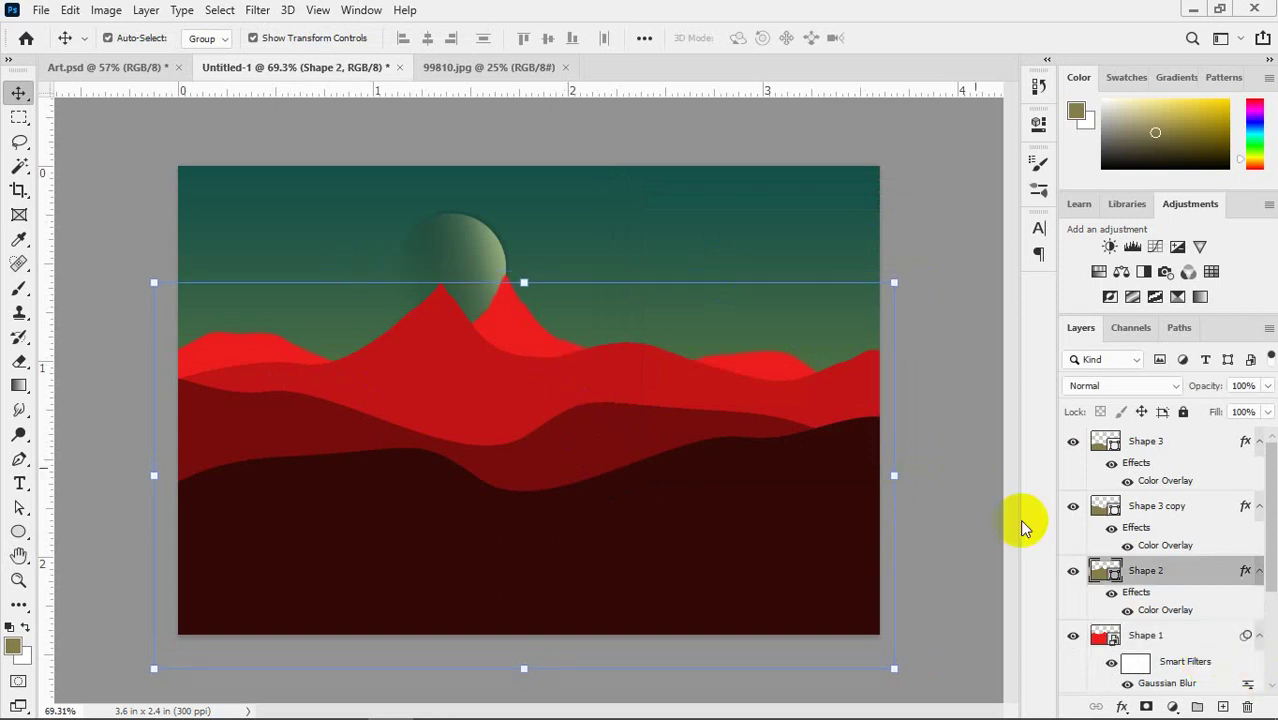
left_click(262, 11)
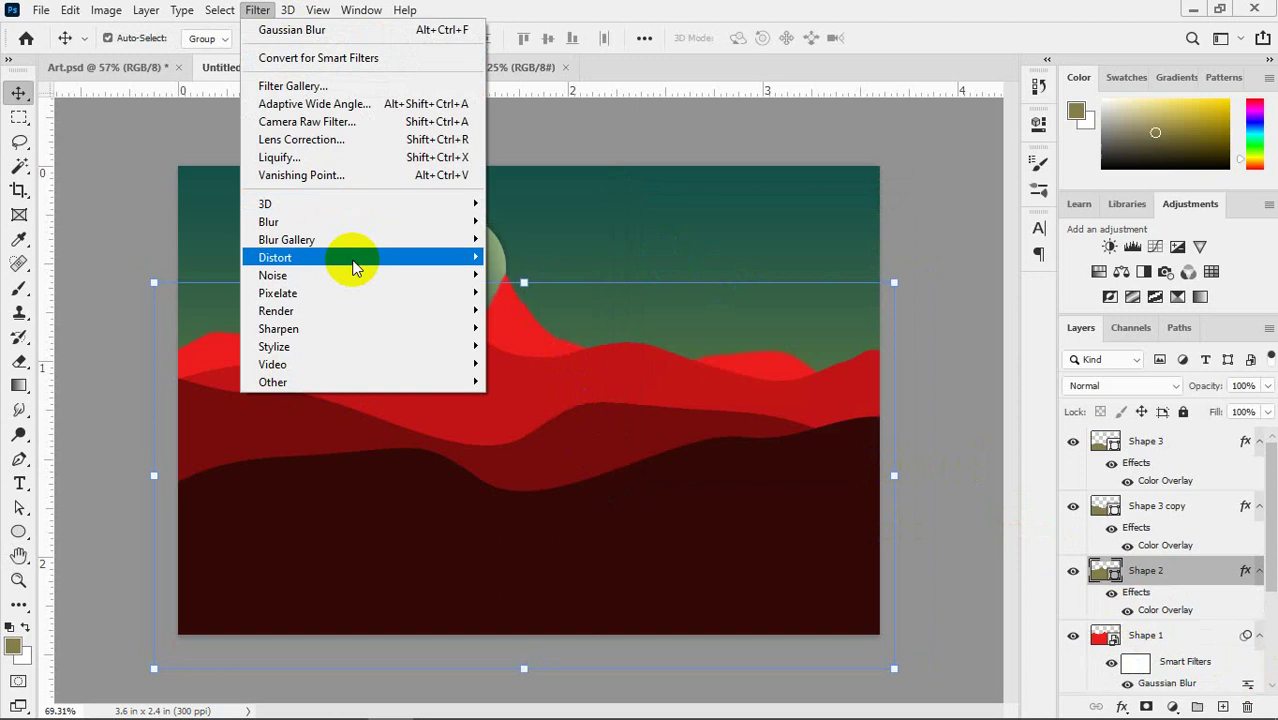
mouse_move(340, 222)
left_click(533, 293)
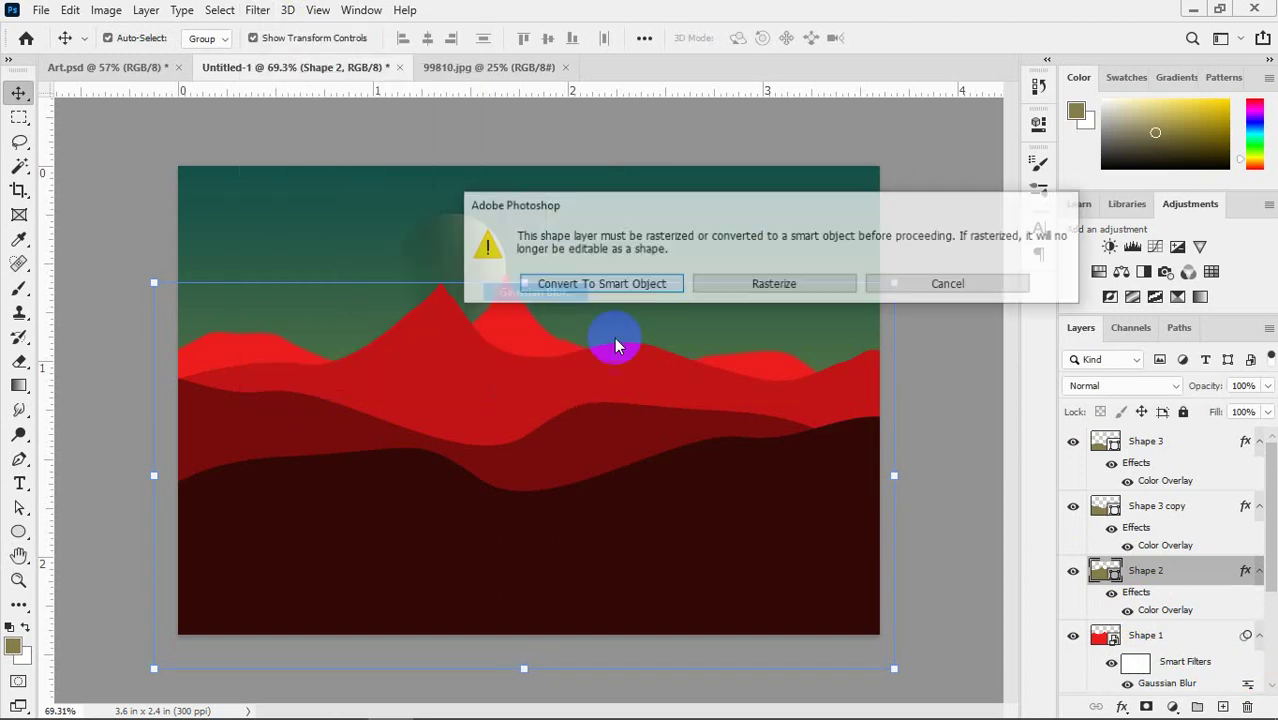
left_click(632, 283)
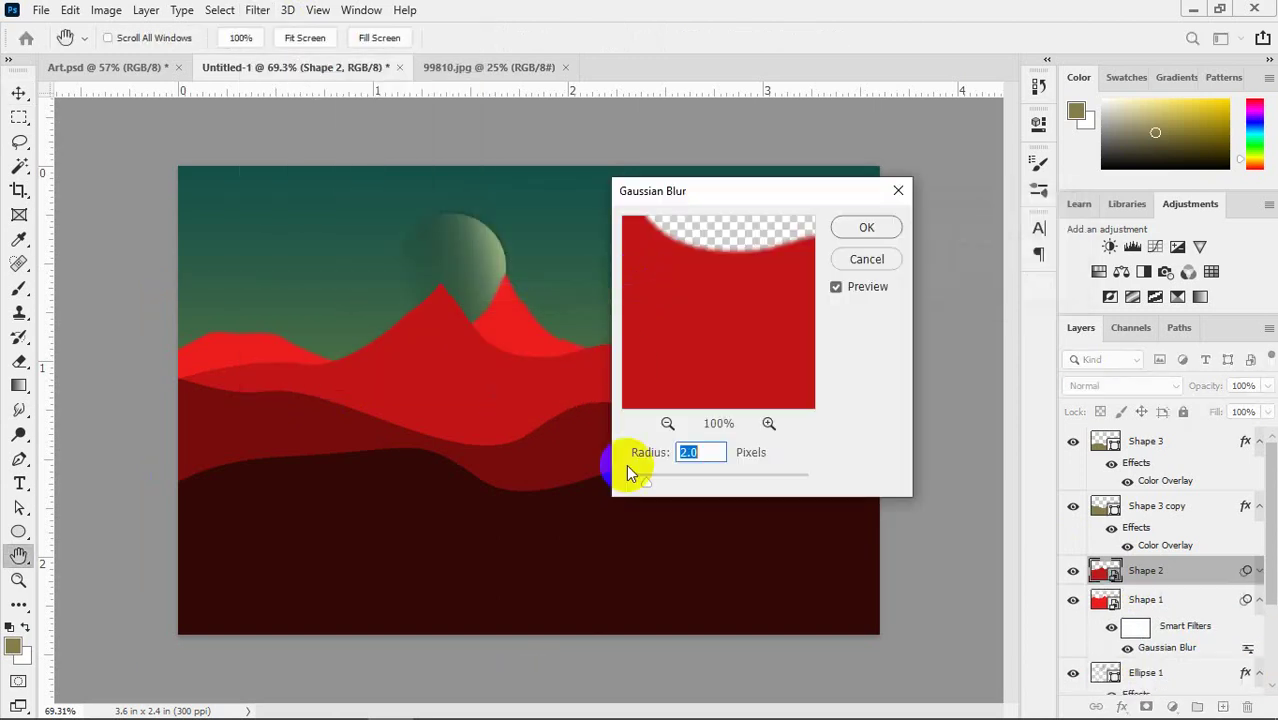
left_click(655, 483)
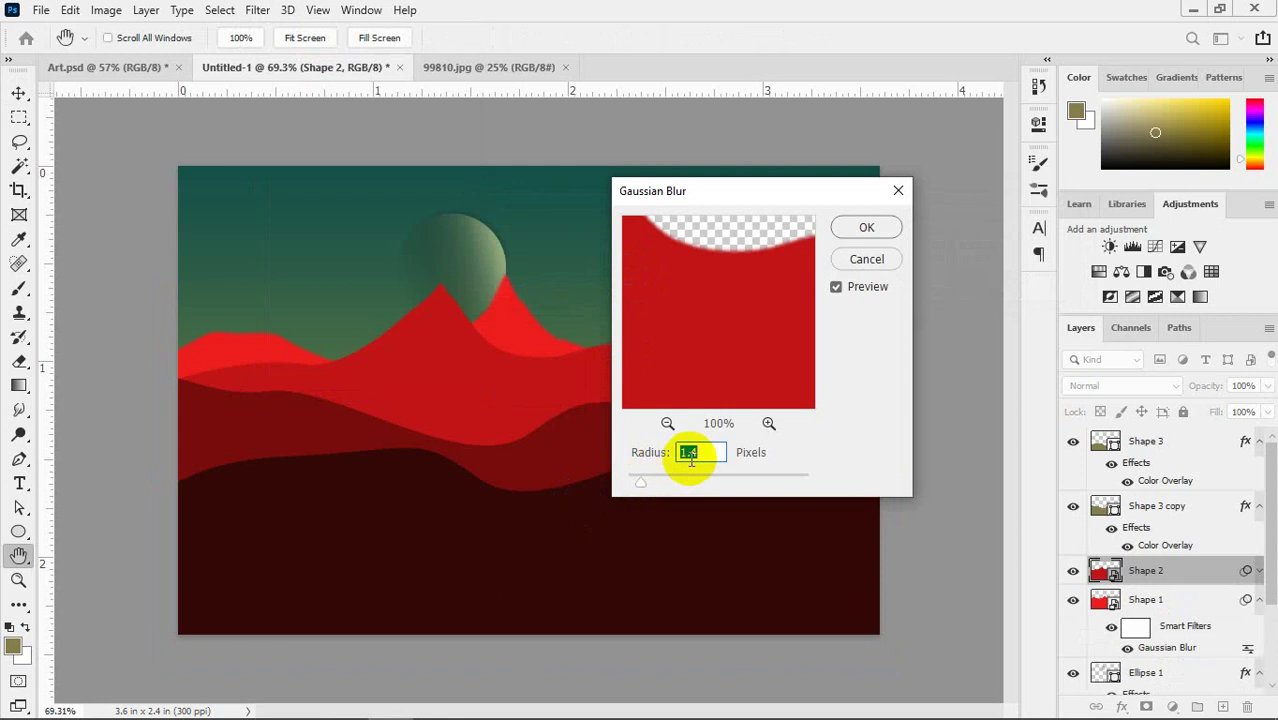
left_click(883, 238)
- Convert Shape 3 copy to a smart object and apply a 0.8 px Gaussian Blur
key("v")
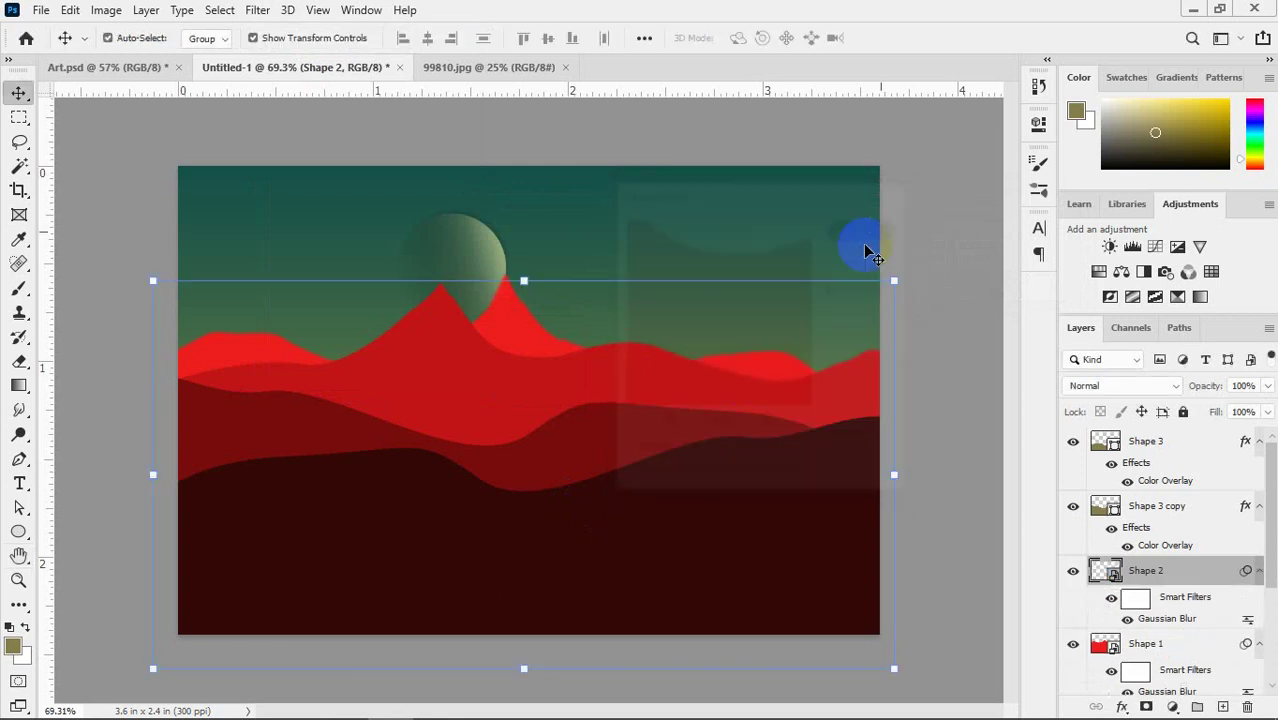
left_click(585, 434)
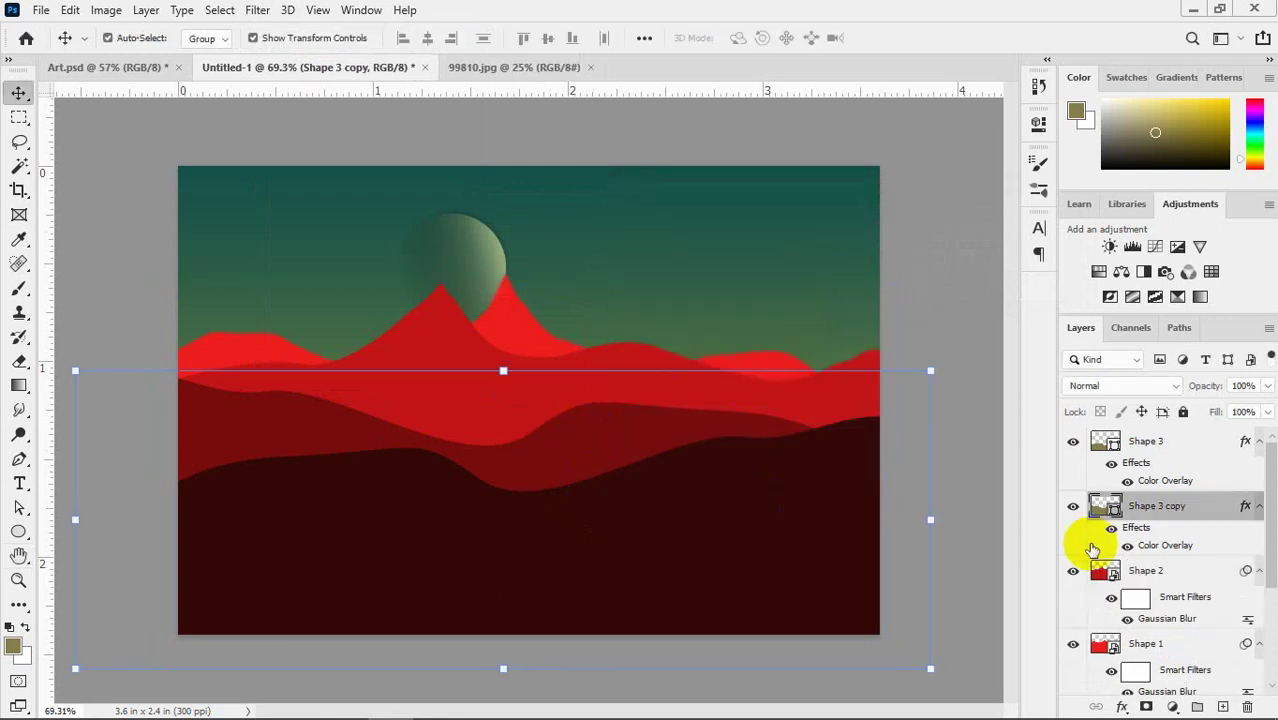
left_click(257, 10)
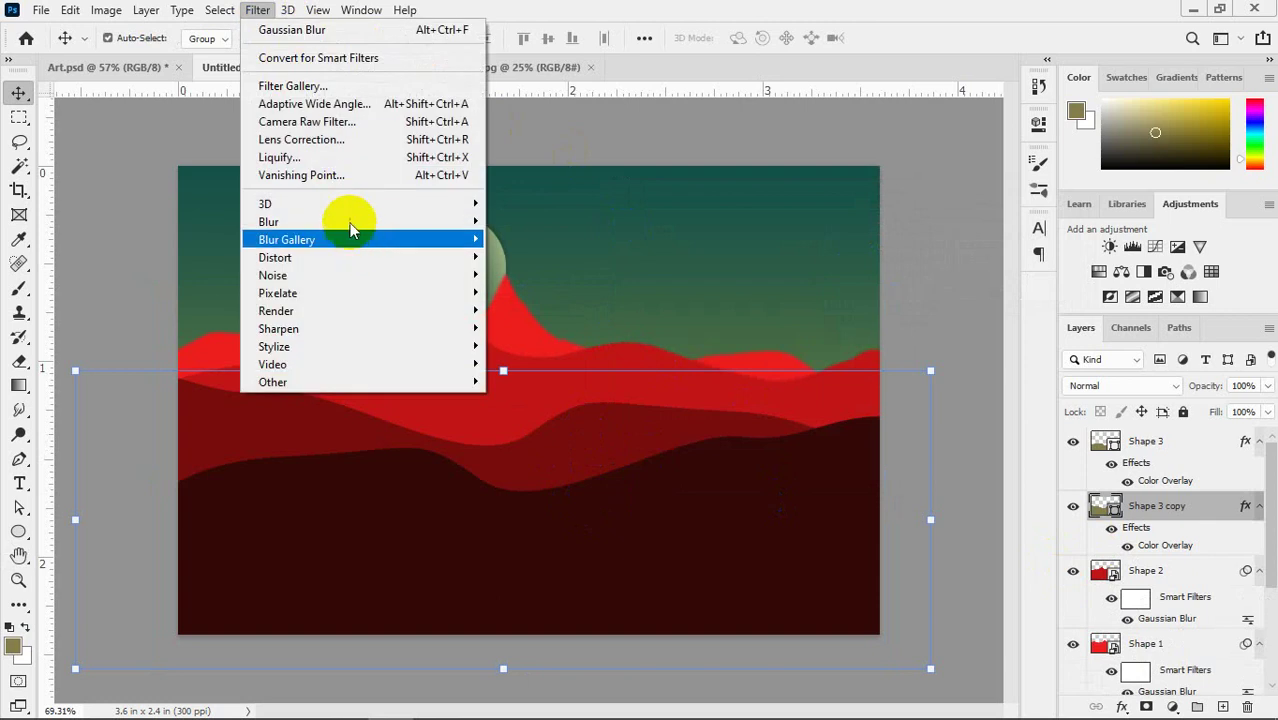
mouse_move(420, 222)
left_click(525, 288)
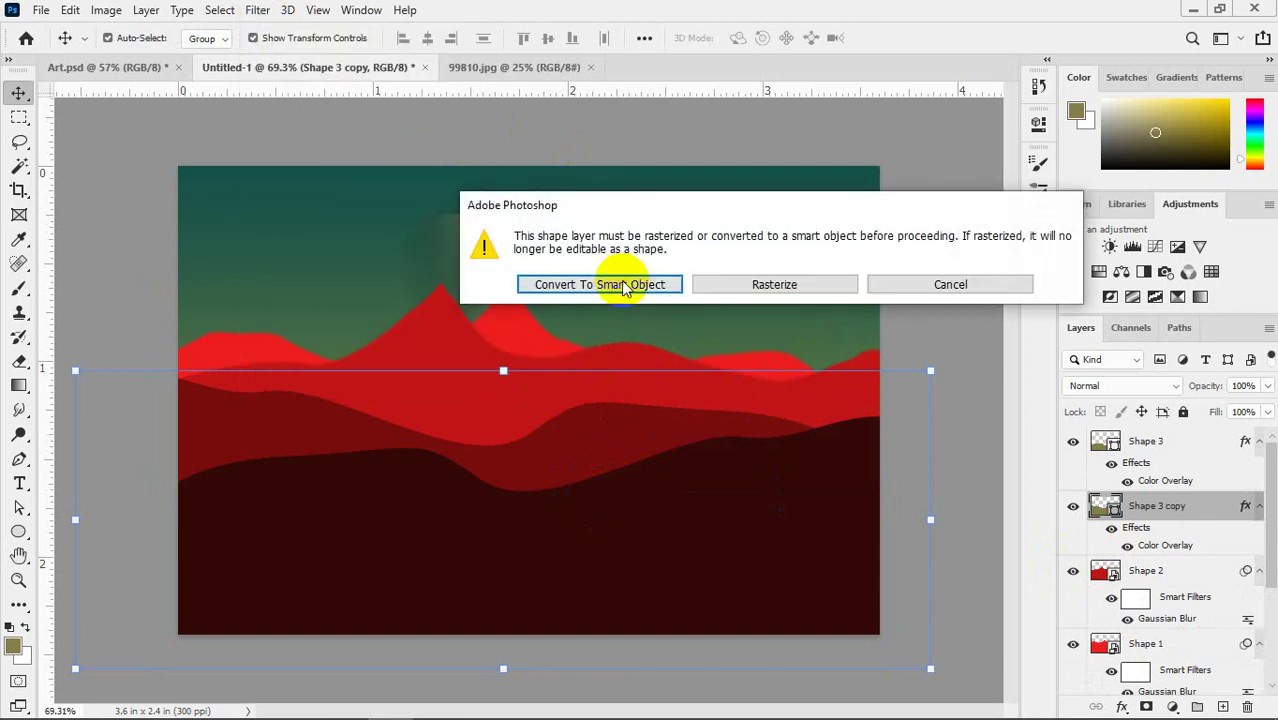
left_click(608, 279)
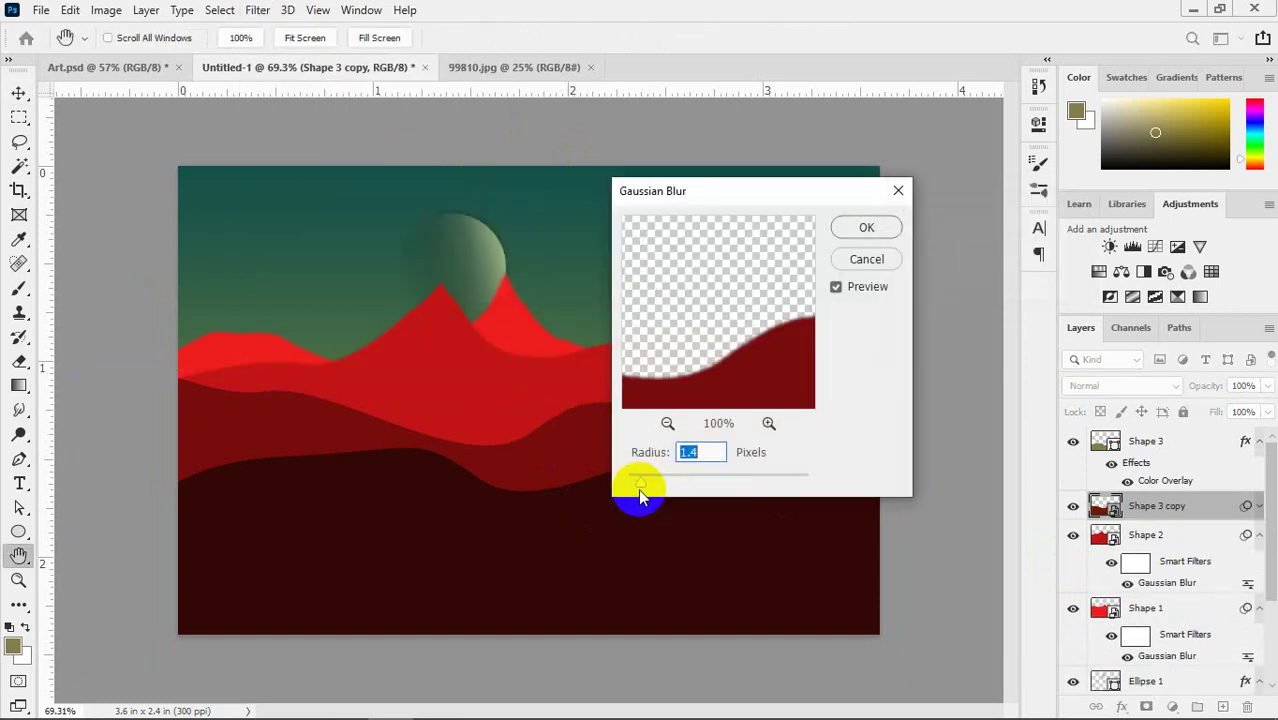
left_click_drag(641, 490, 634, 487)
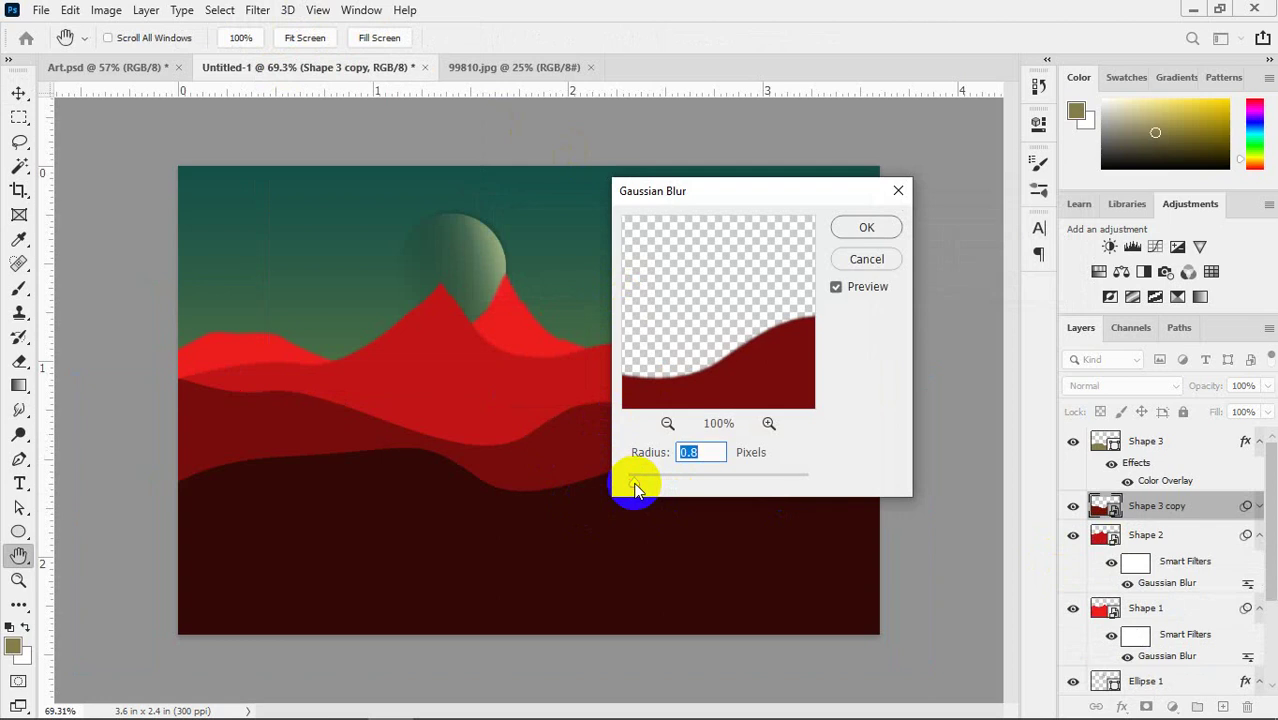
left_click(860, 226)
- Convert Shape 3 to a smart object and apply a sub-pixel Gaussian Blur
left_click(560, 537)
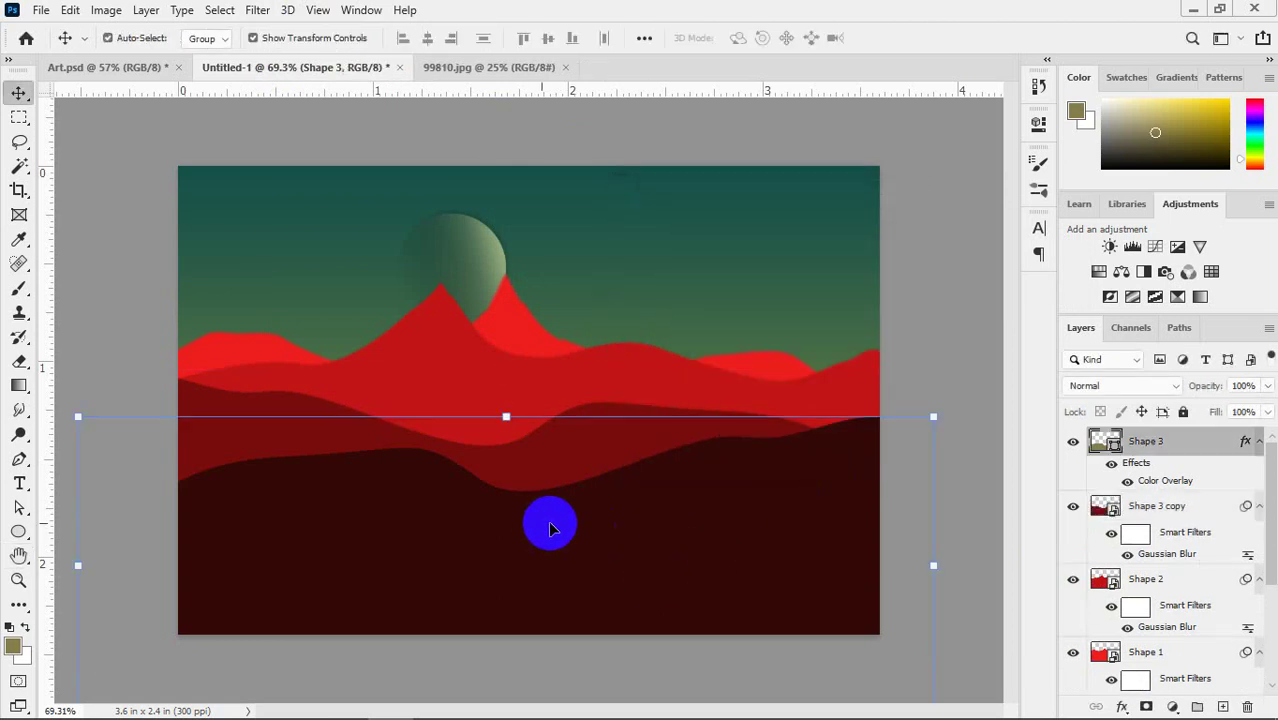
left_click(263, 18)
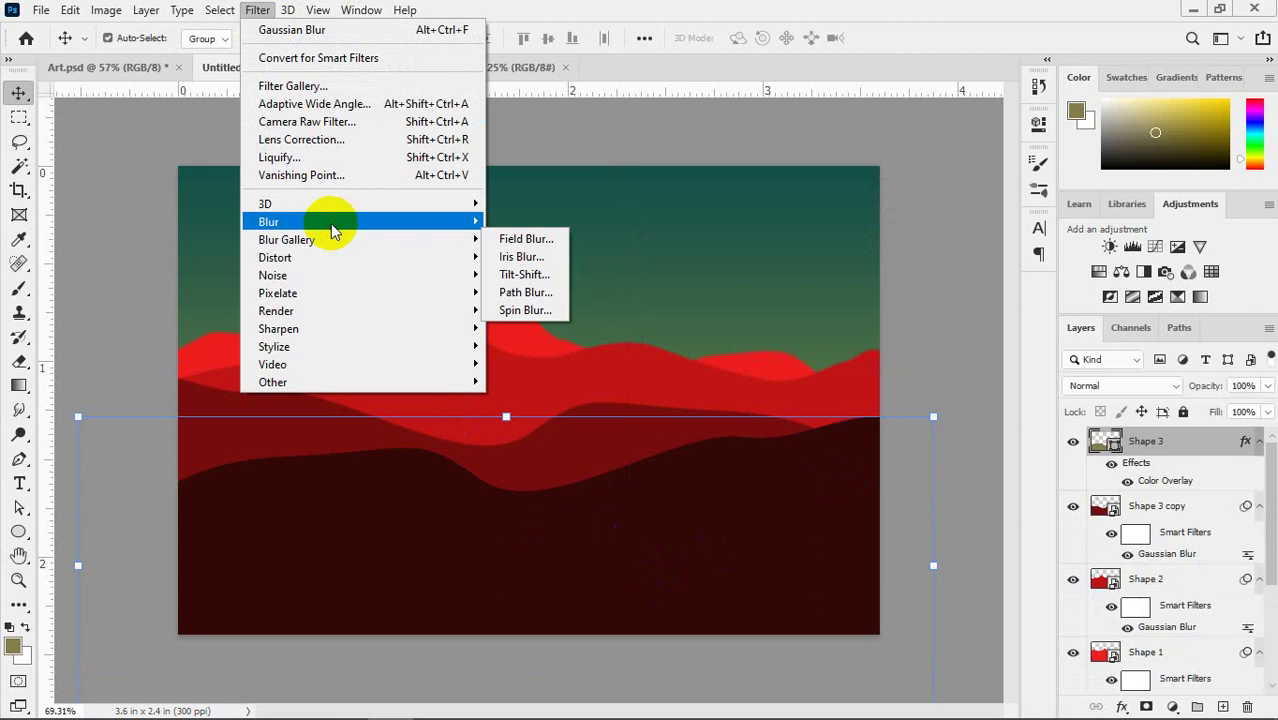
mouse_move(334, 222)
left_click(540, 291)
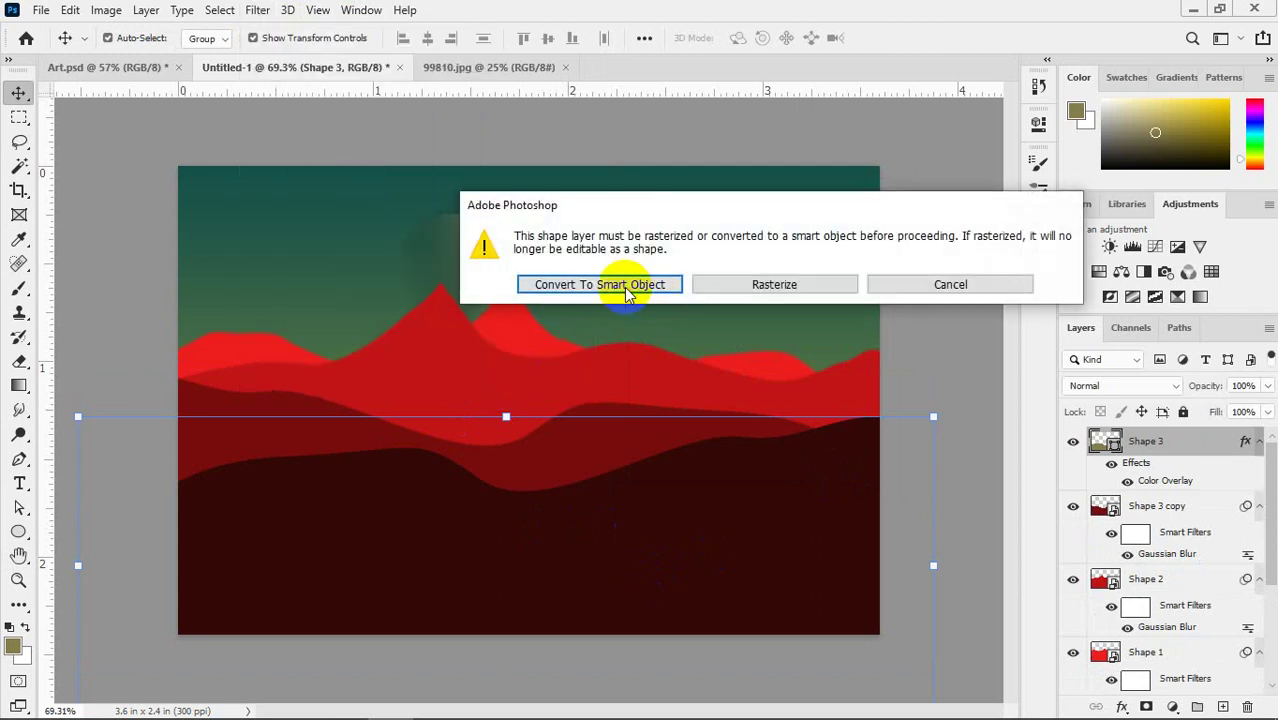
left_click(560, 283)
left_click(633, 488)
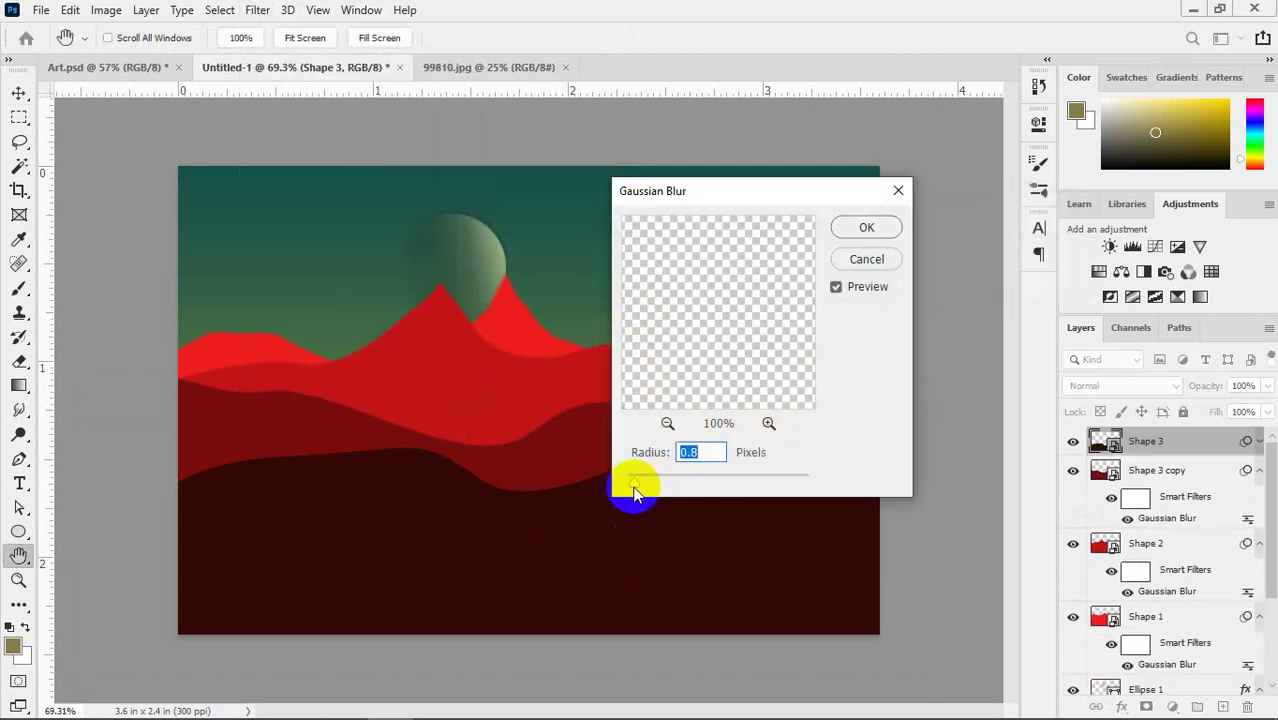
left_click_drag(633, 490, 628, 484)
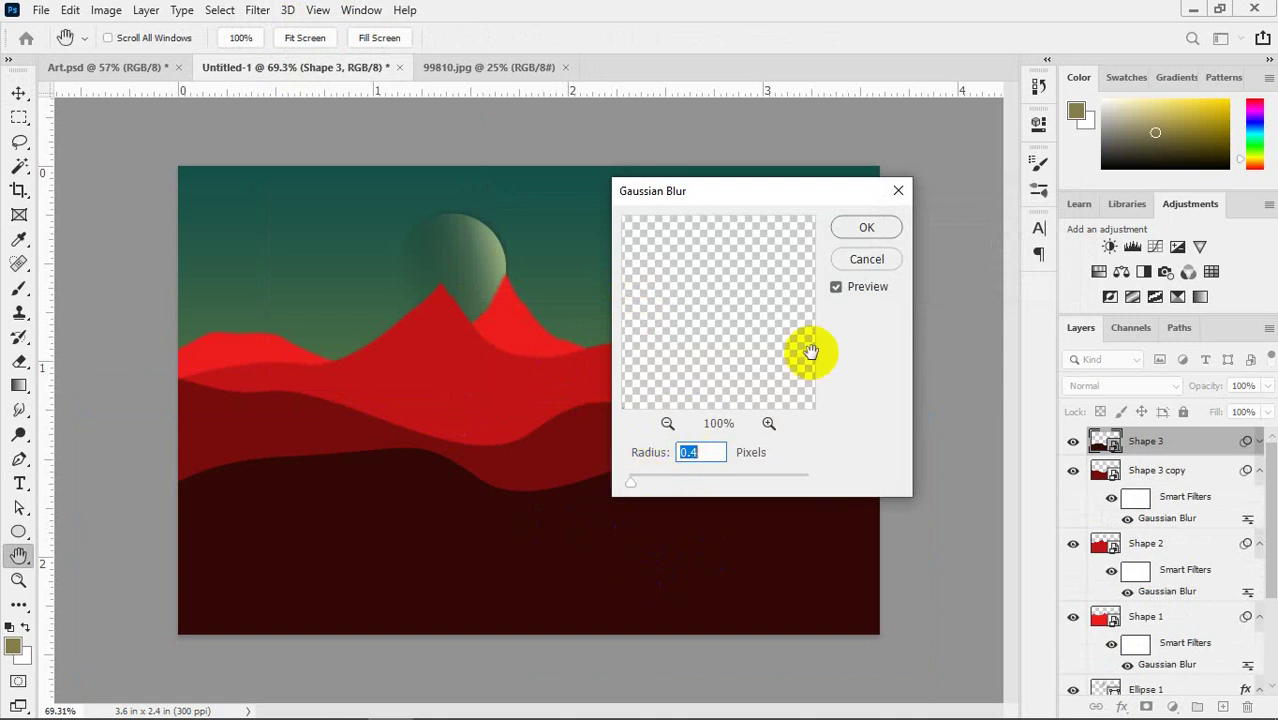
left_click(866, 227)
- Scale the moon to about 120% and move it left and lower behind the peaks
key("v")
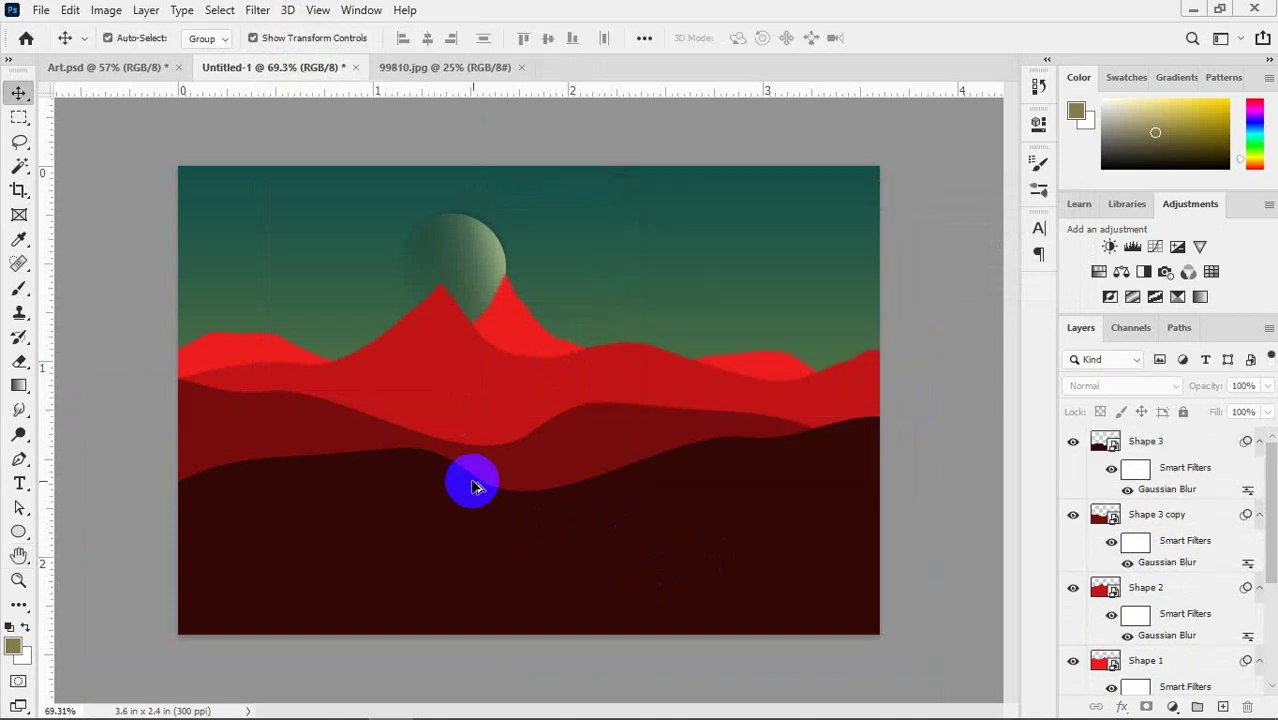
scroll(474, 487, "up", 3)
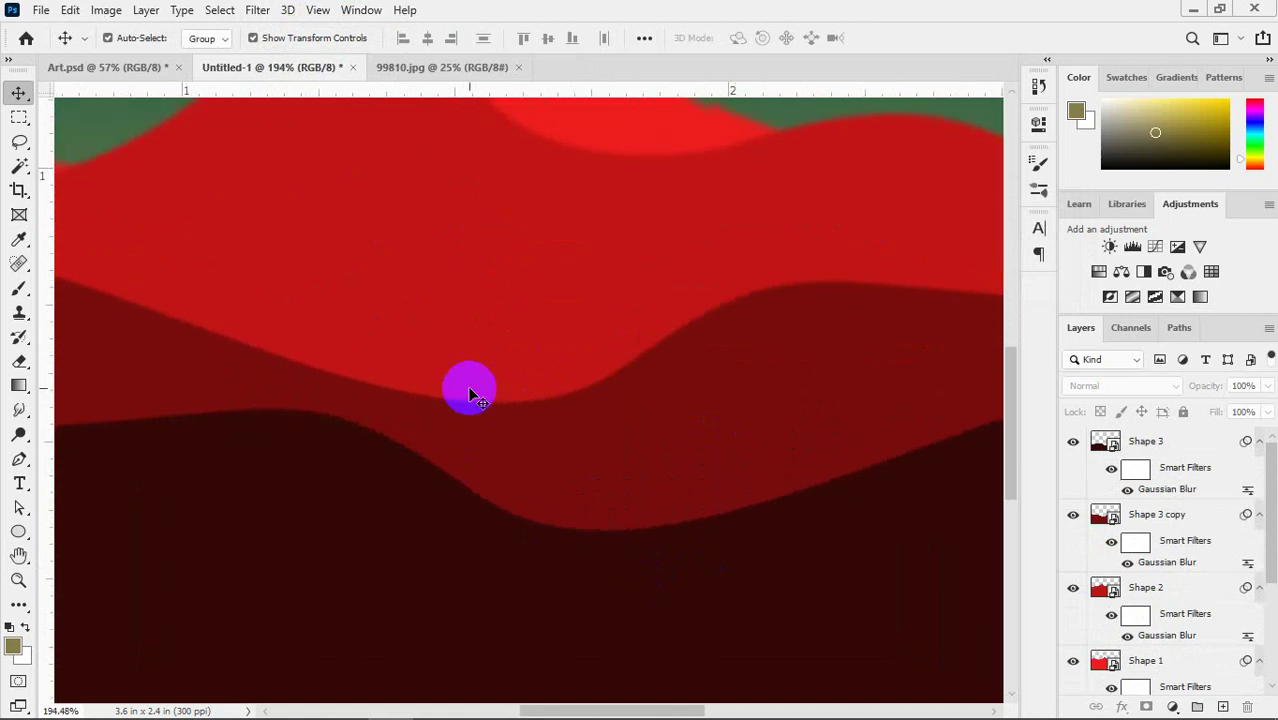
scroll(474, 395, "down", 3)
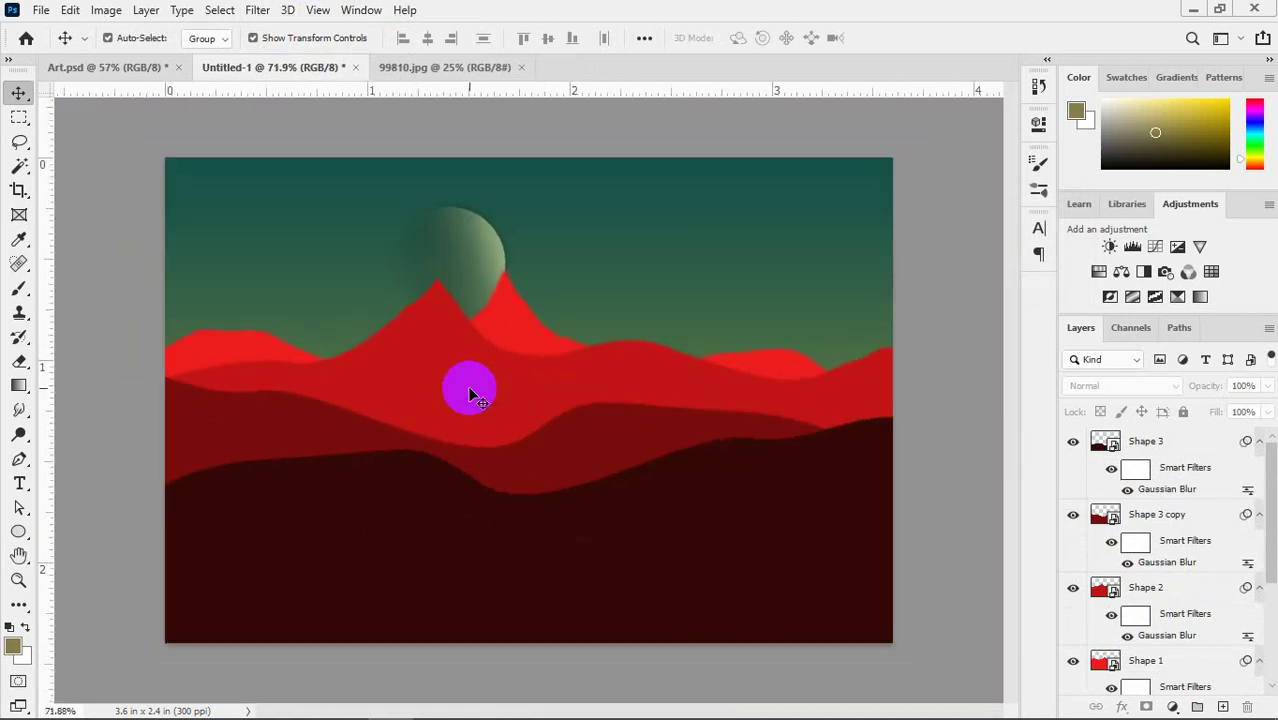
left_click(484, 254)
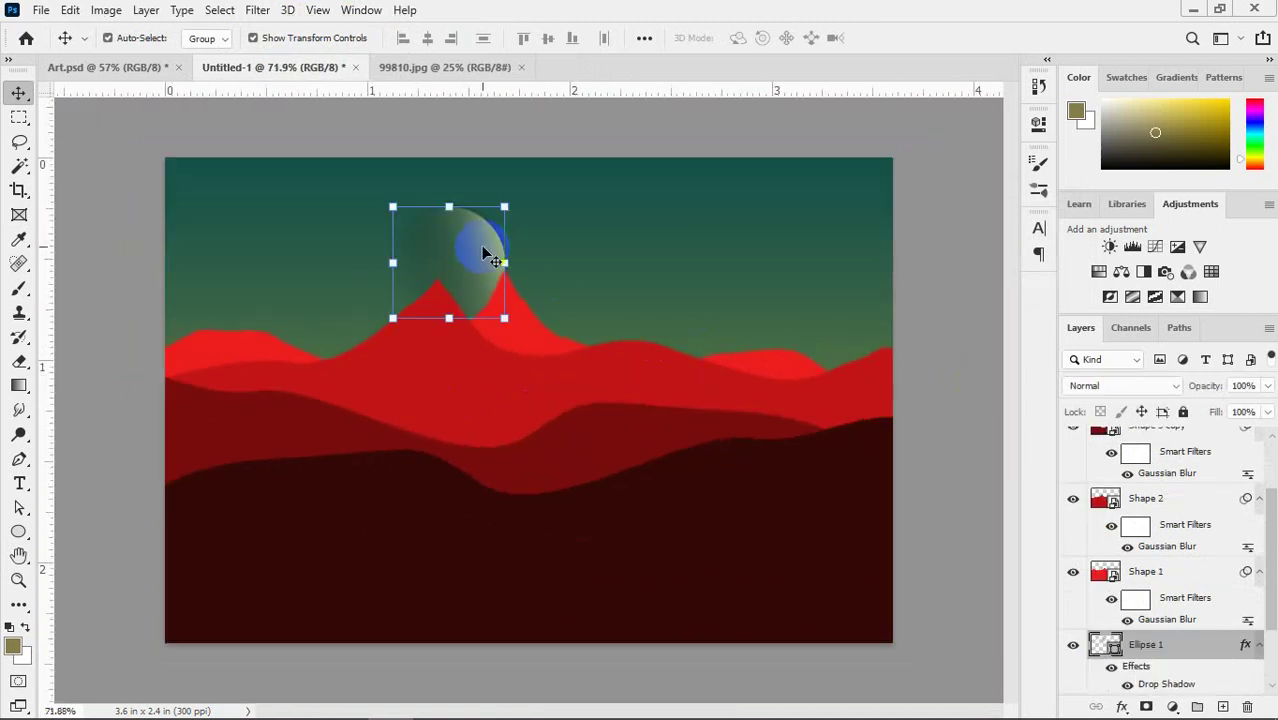
left_click_drag(388, 319, 368, 348)
mouse_move(465, 271)
left_mouse_down()
mouse_move(522, 294)
mouse_move(362, 286)
mouse_move(471, 257)
mouse_move(453, 255)
left_mouse_up()
left_click(928, 38)
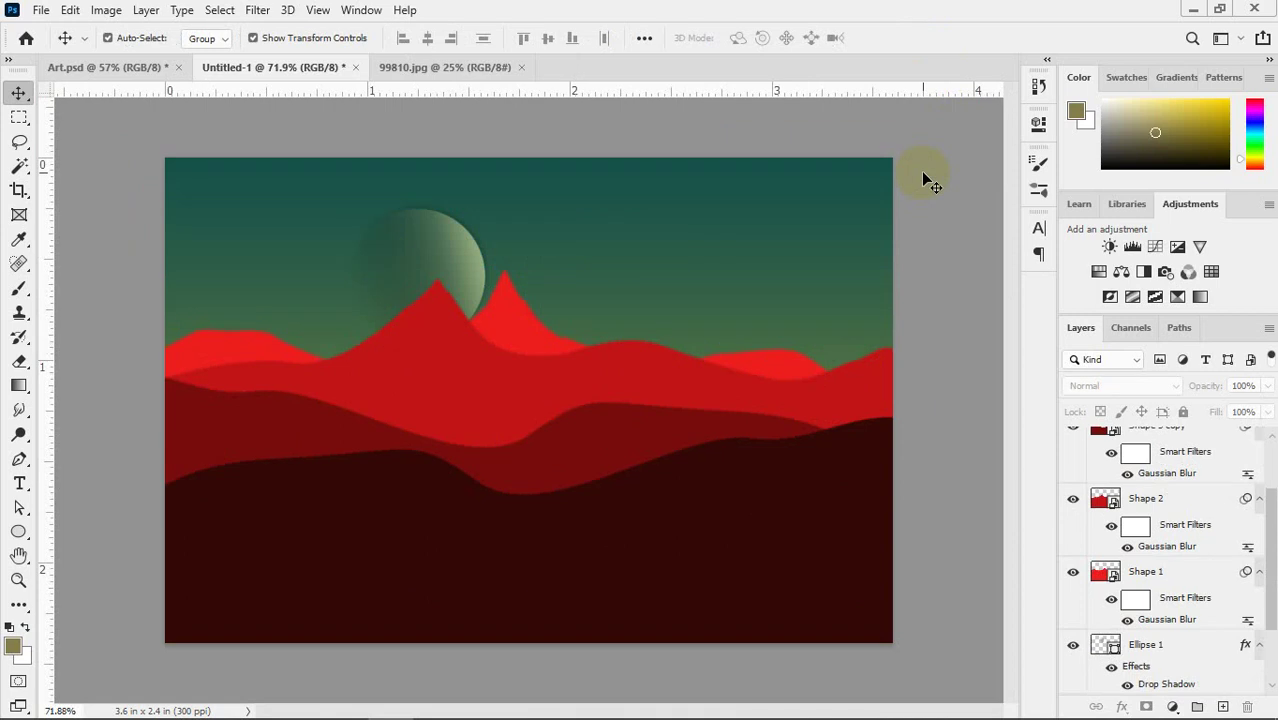
- Switch to the Brush tool and look through the Brush Settings panel
mouse_move(513, 715)
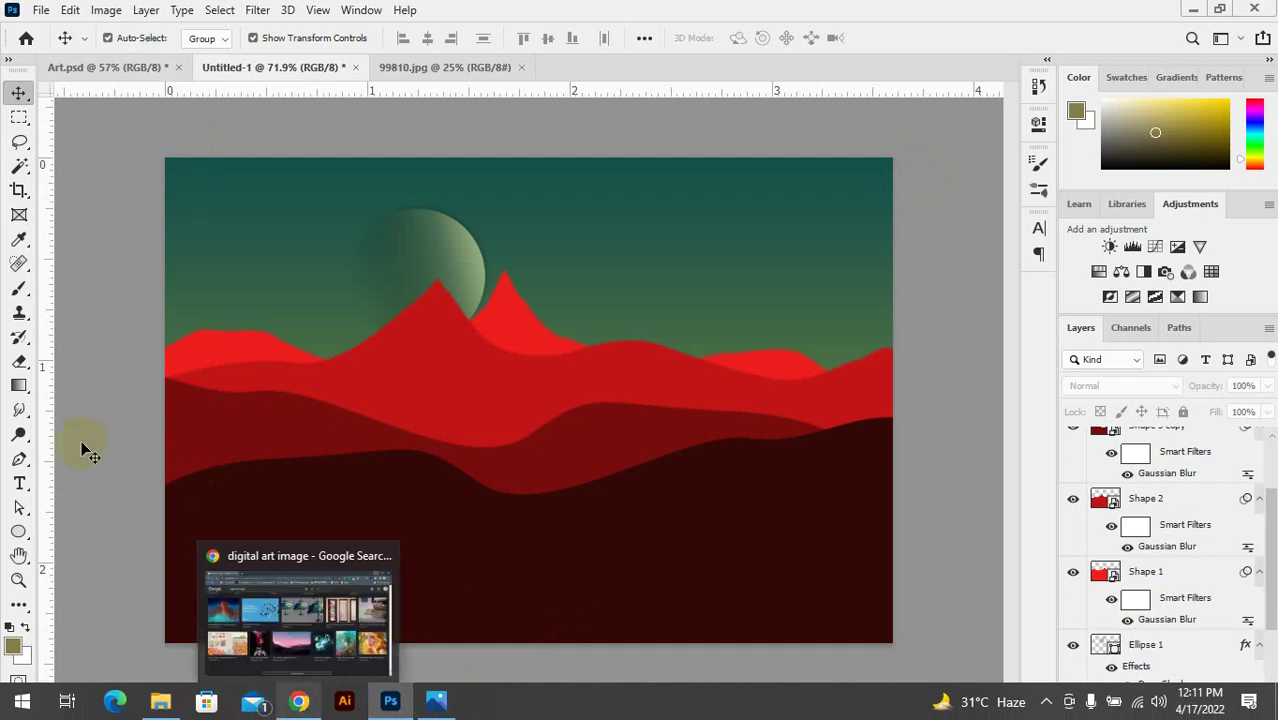
left_click(18, 288)
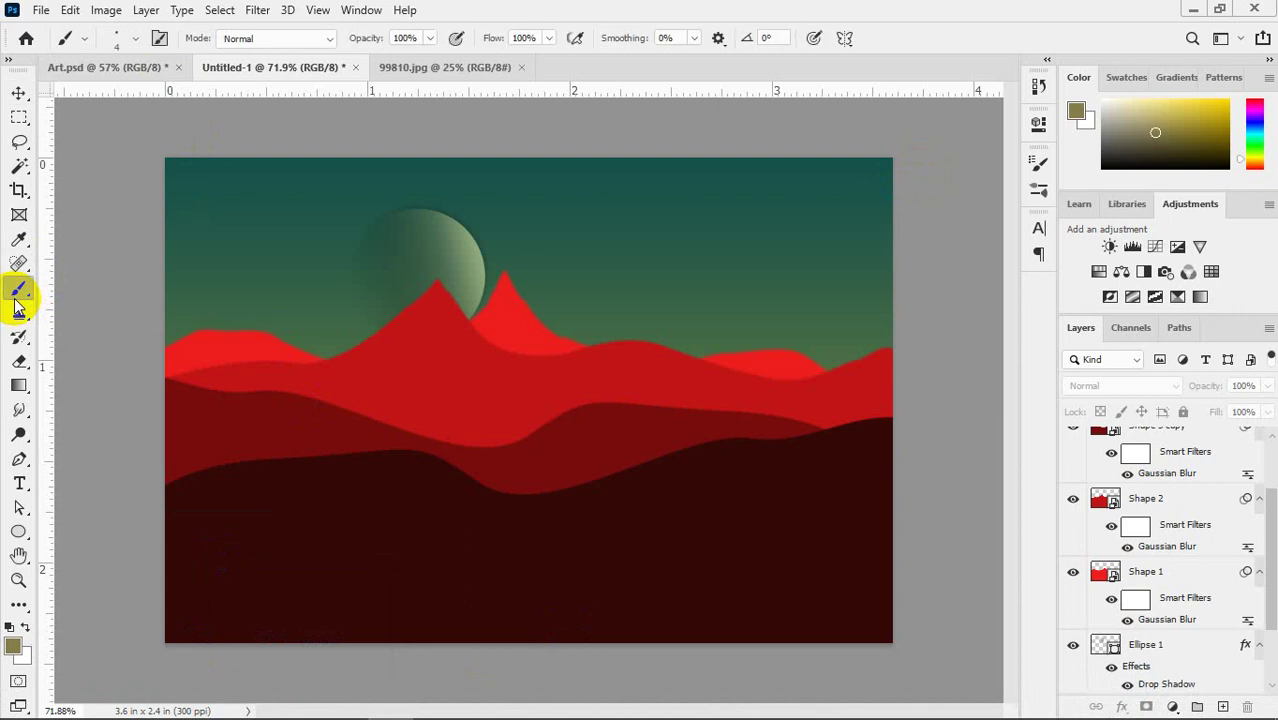
left_click(160, 45)
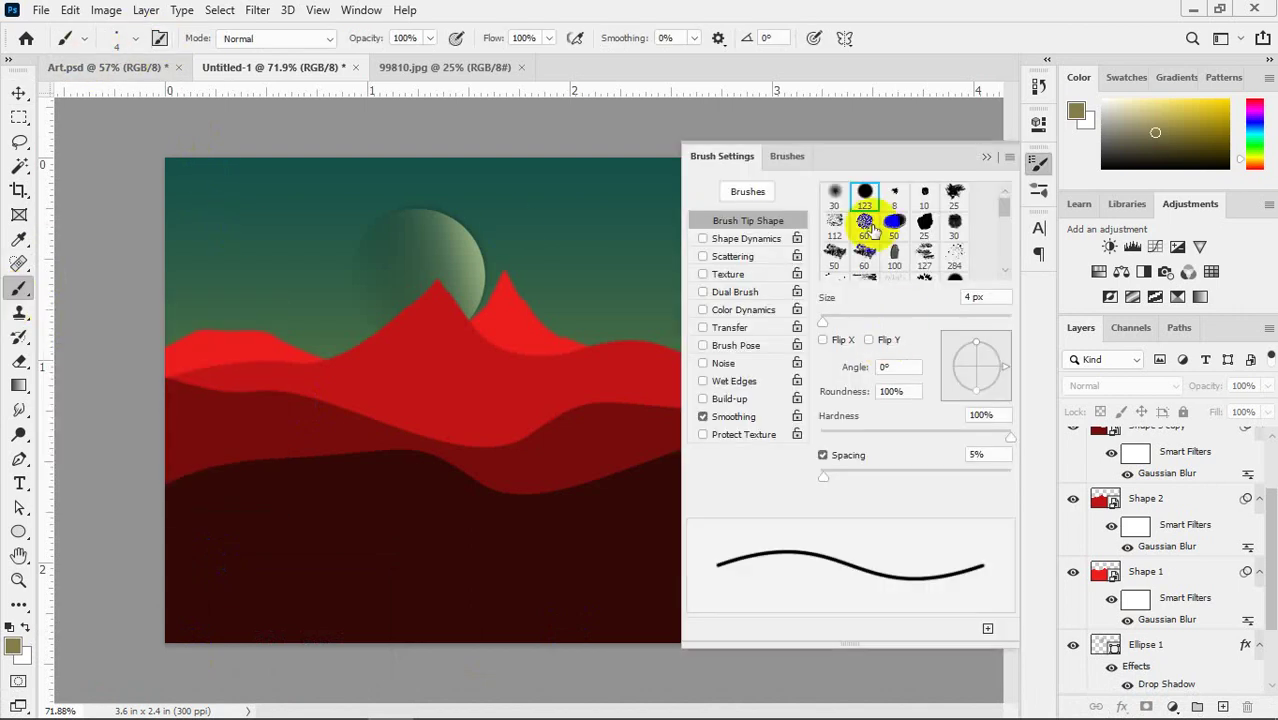
scroll(884, 250, "down", 8)
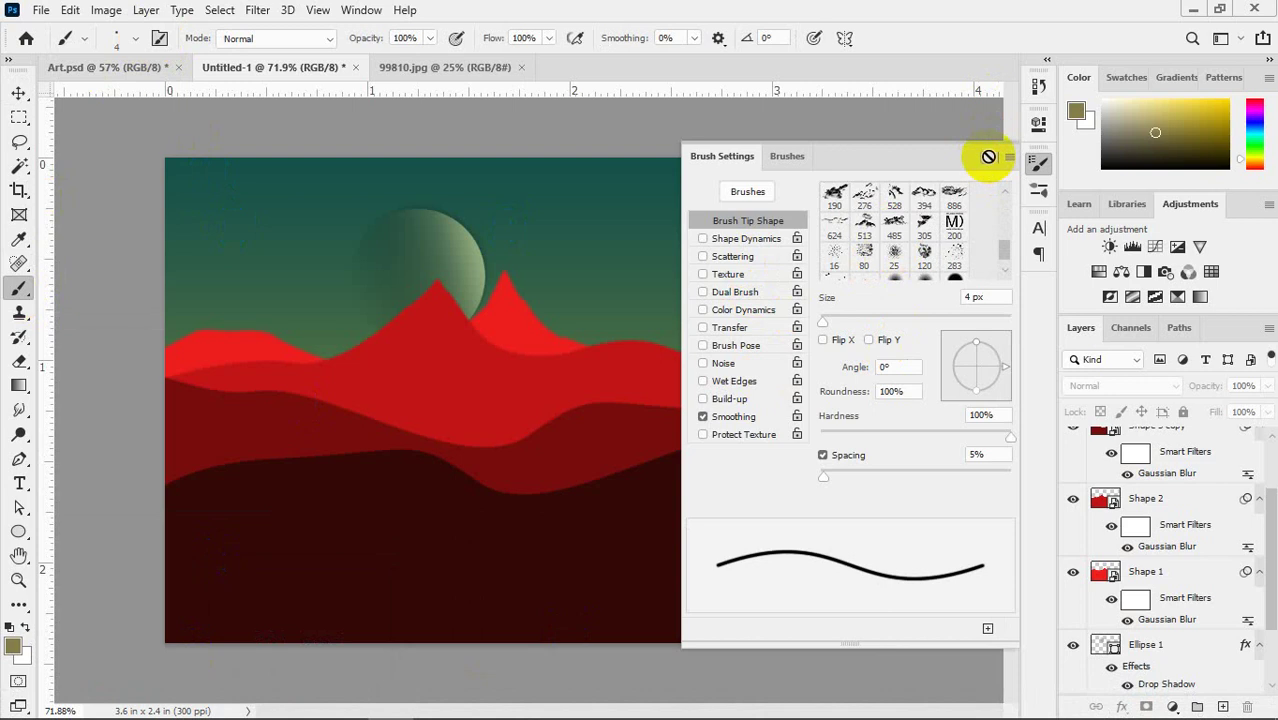
left_click(986, 158)
mouse_move(390, 705)
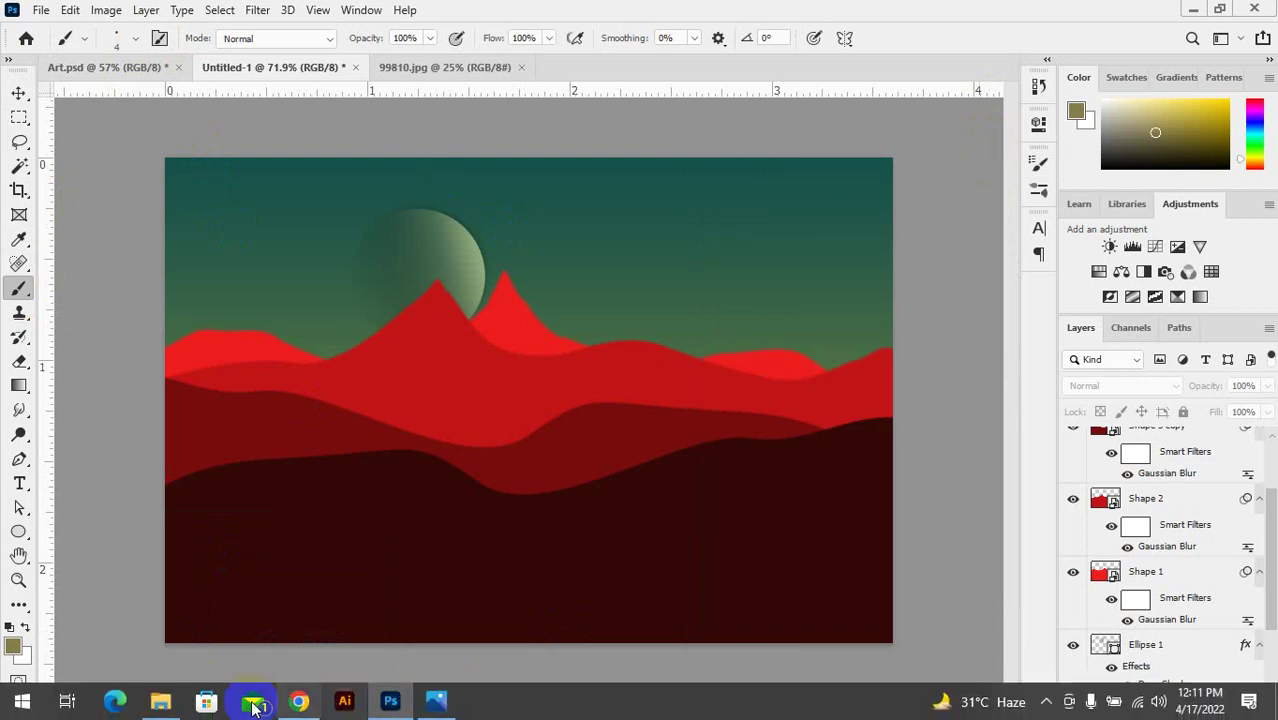
- Search Google in a new Chrome tab for 'cloud brush photoshop'
left_click(290, 703)
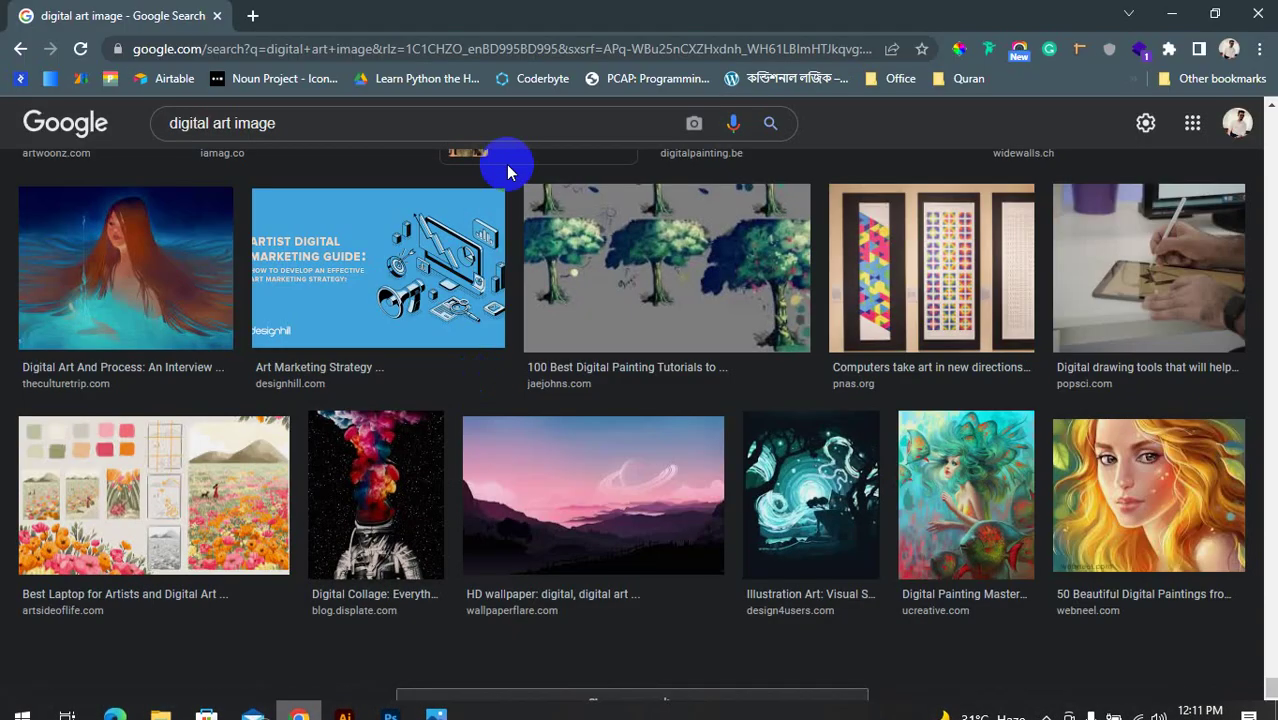
left_click(251, 15)
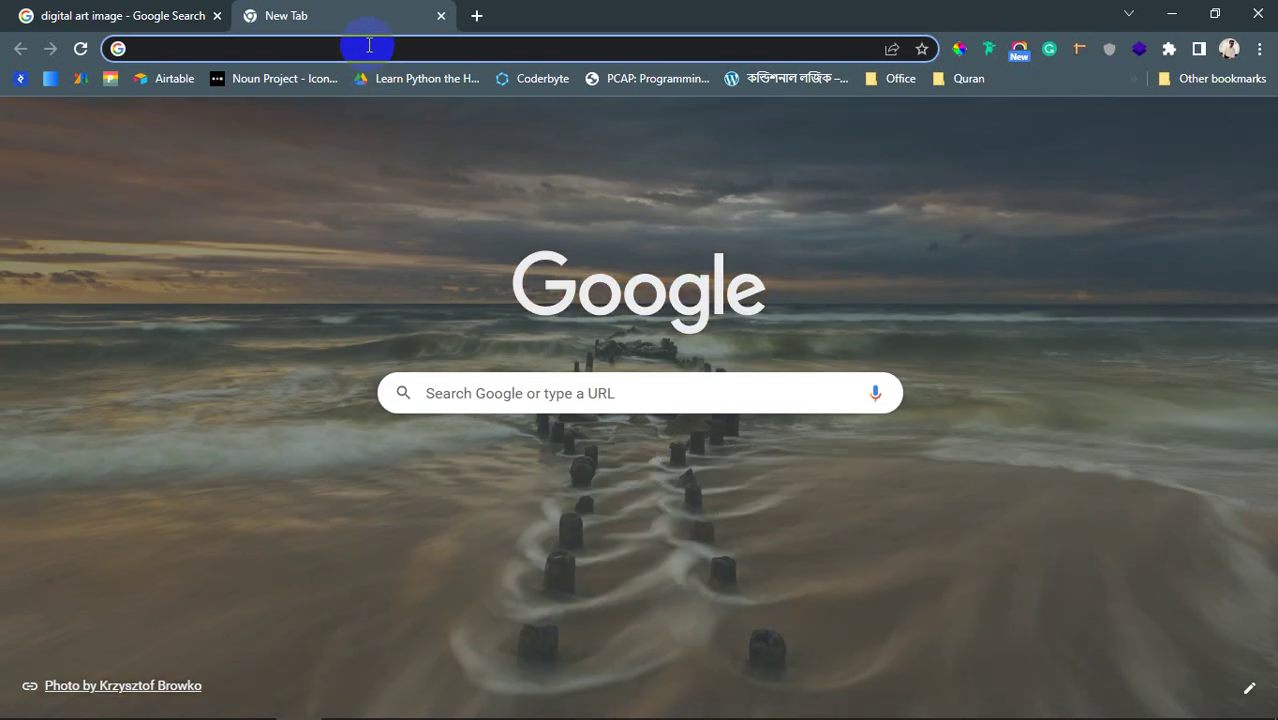
type("c")
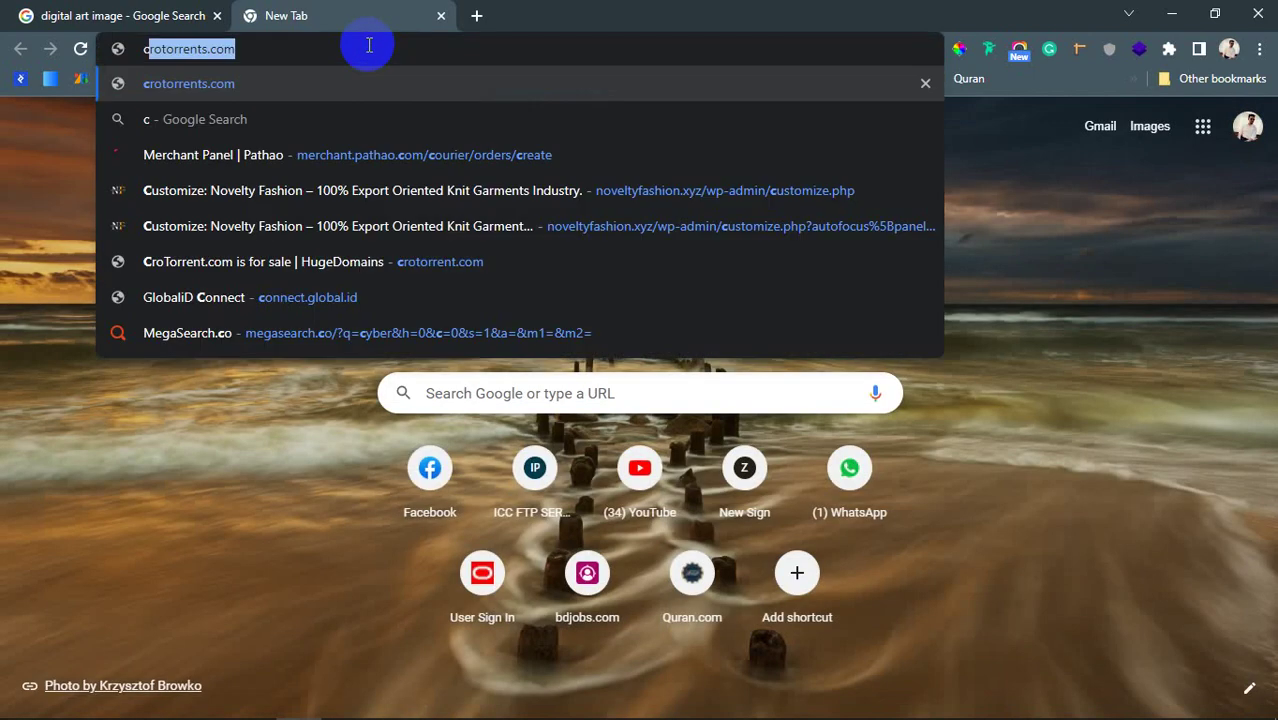
type("loud")
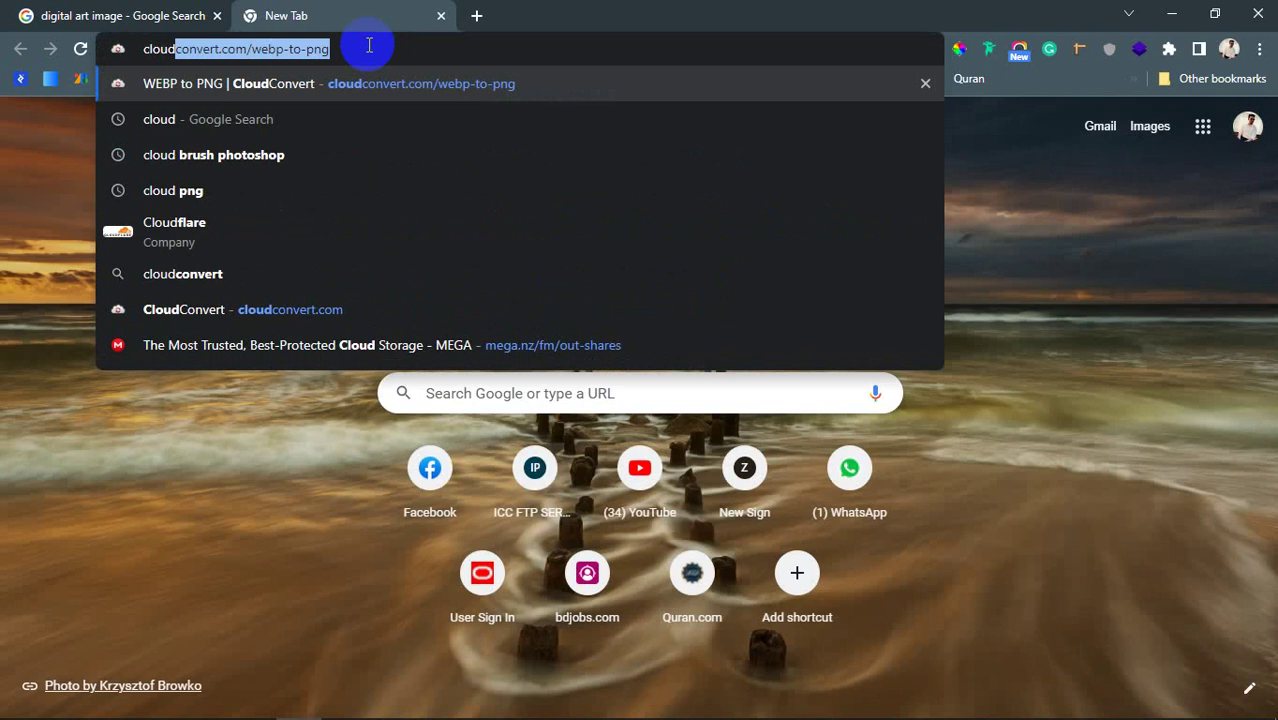
key("Down")
key("Down")
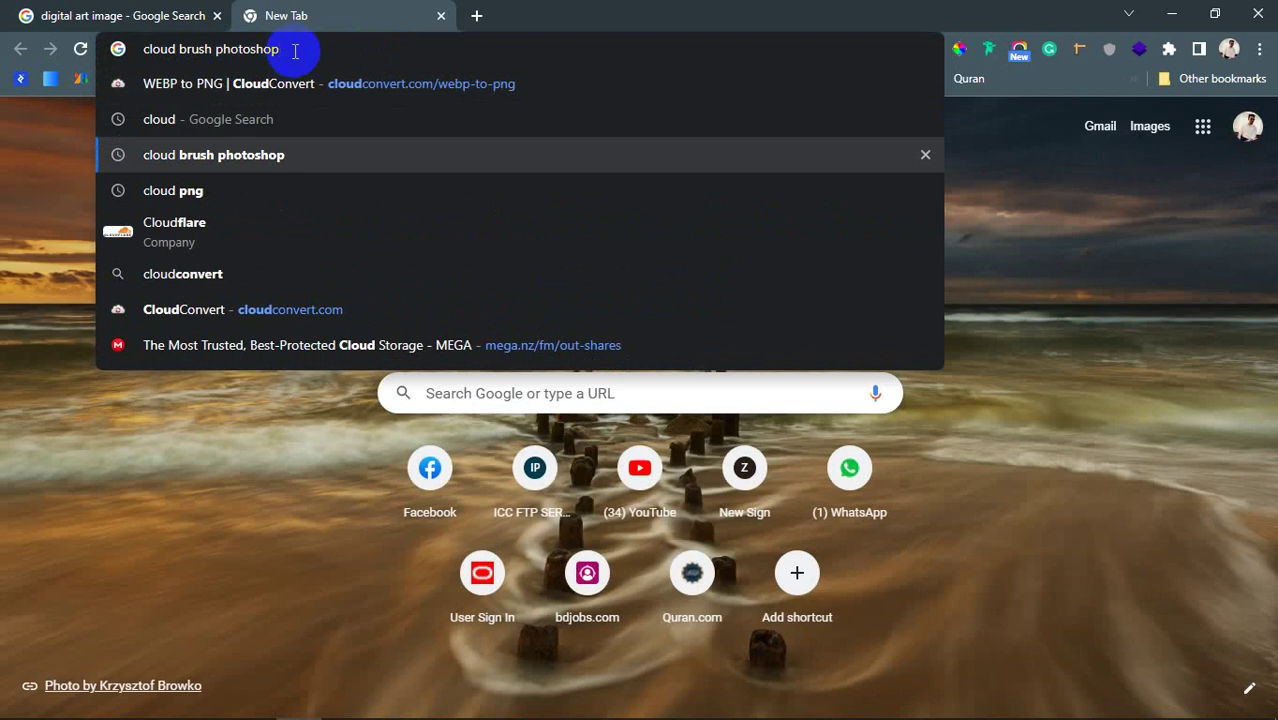
key("Return")
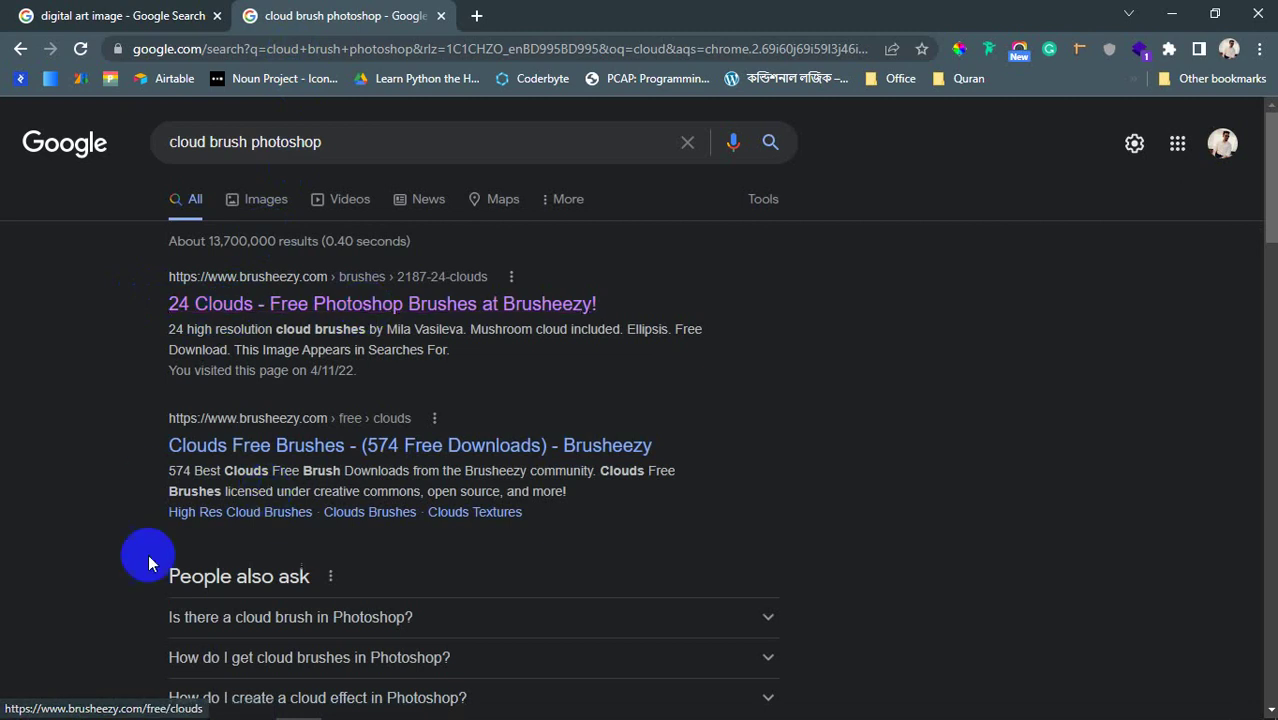
- Download the free 24 Clouds brush pack from Brusheezy and open the Downloads folder
left_click(362, 455)
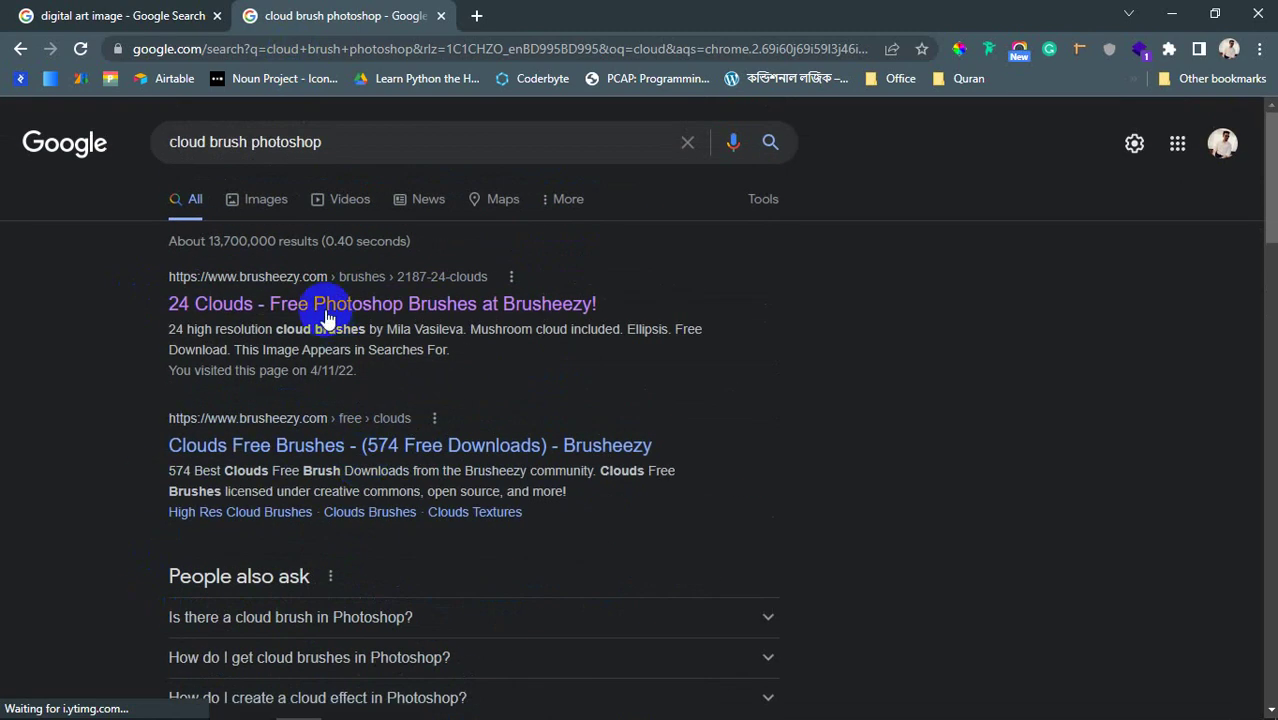
left_click(326, 305)
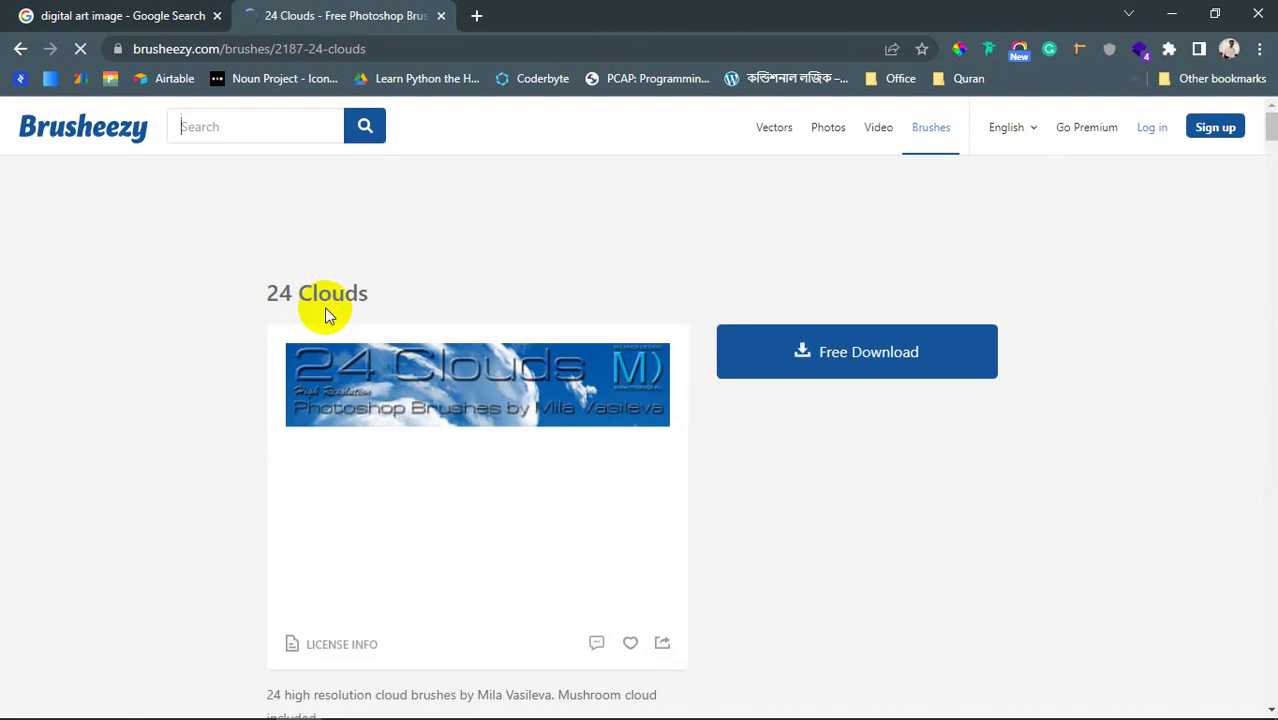
scroll(615, 294, "down", 2)
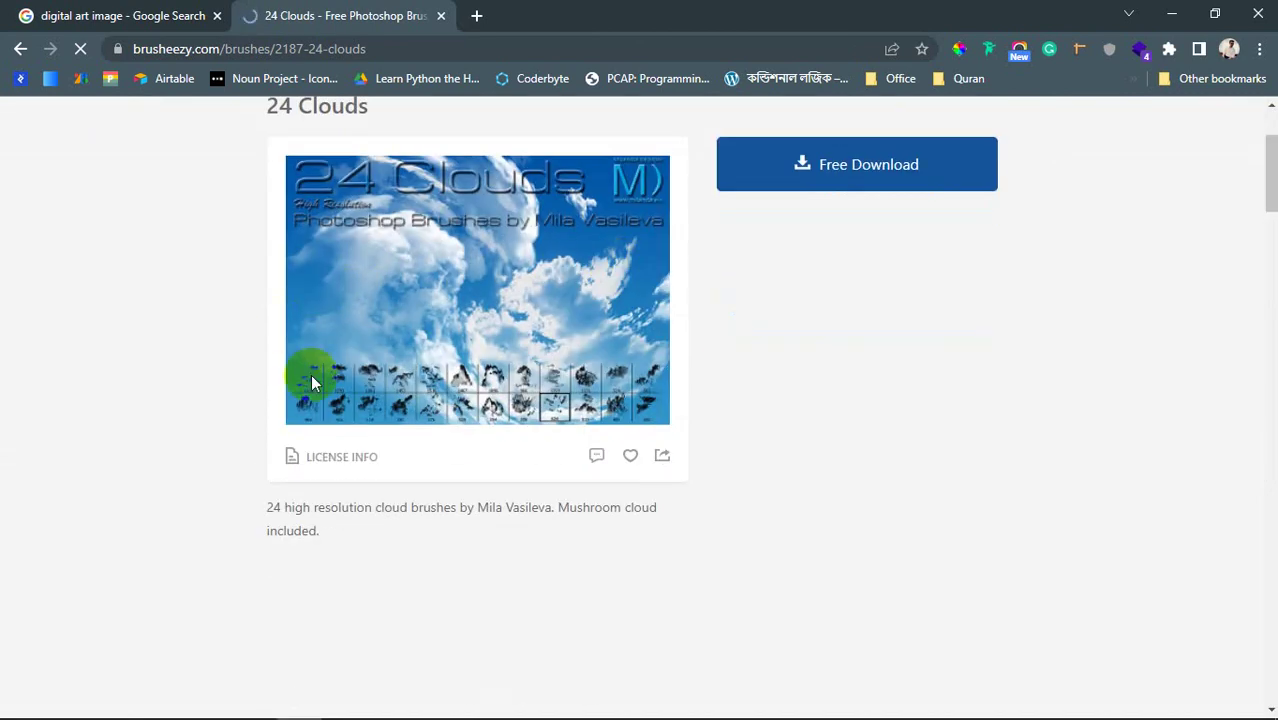
scroll(308, 360, "up", 1)
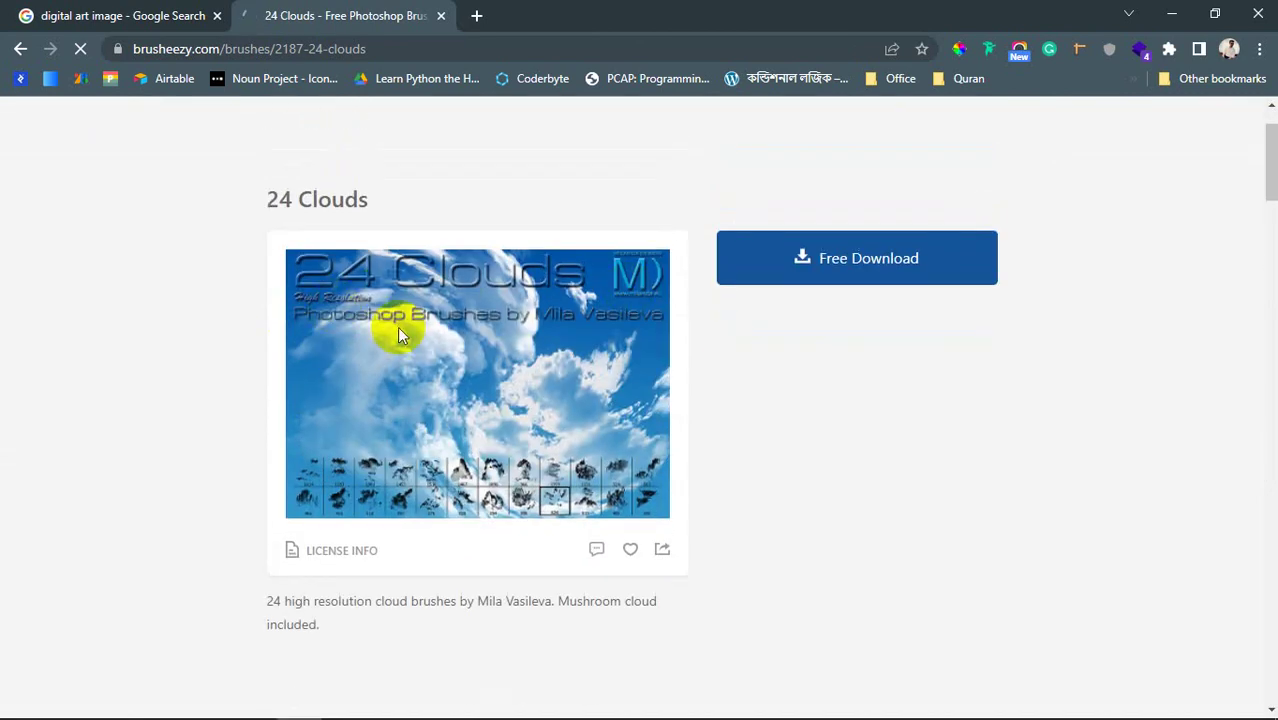
left_click(833, 258)
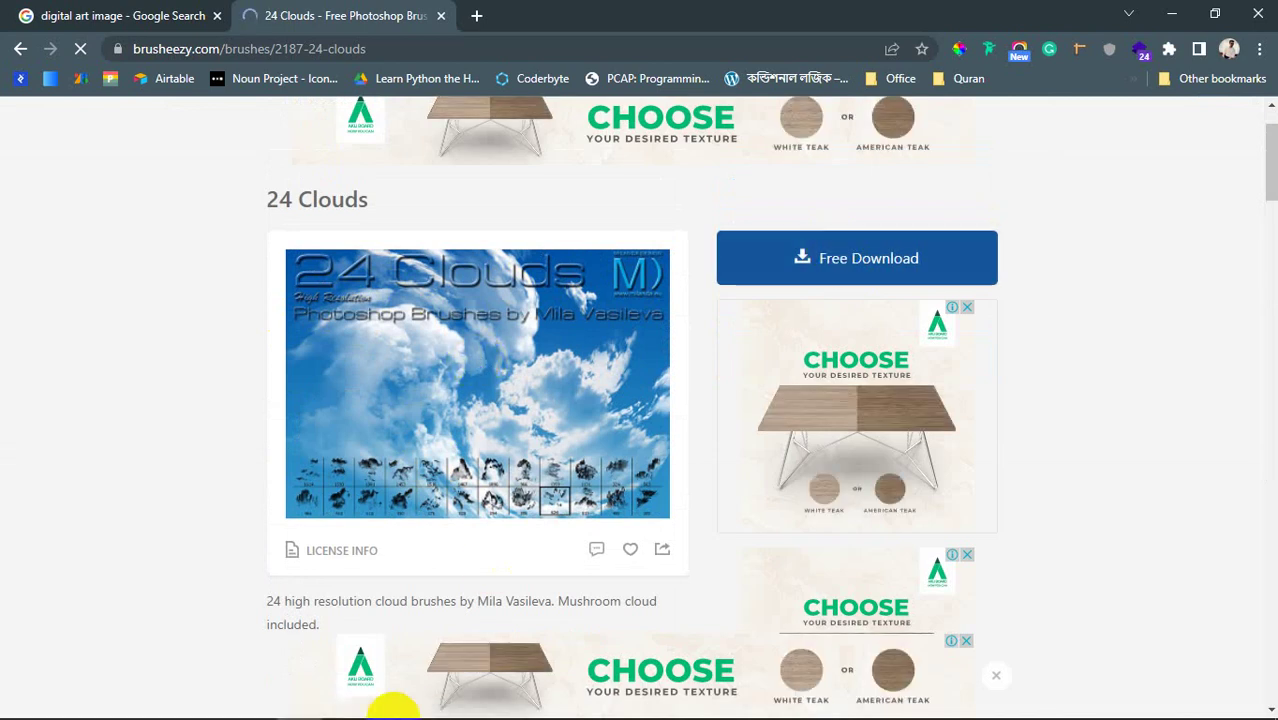
left_click(160, 712)
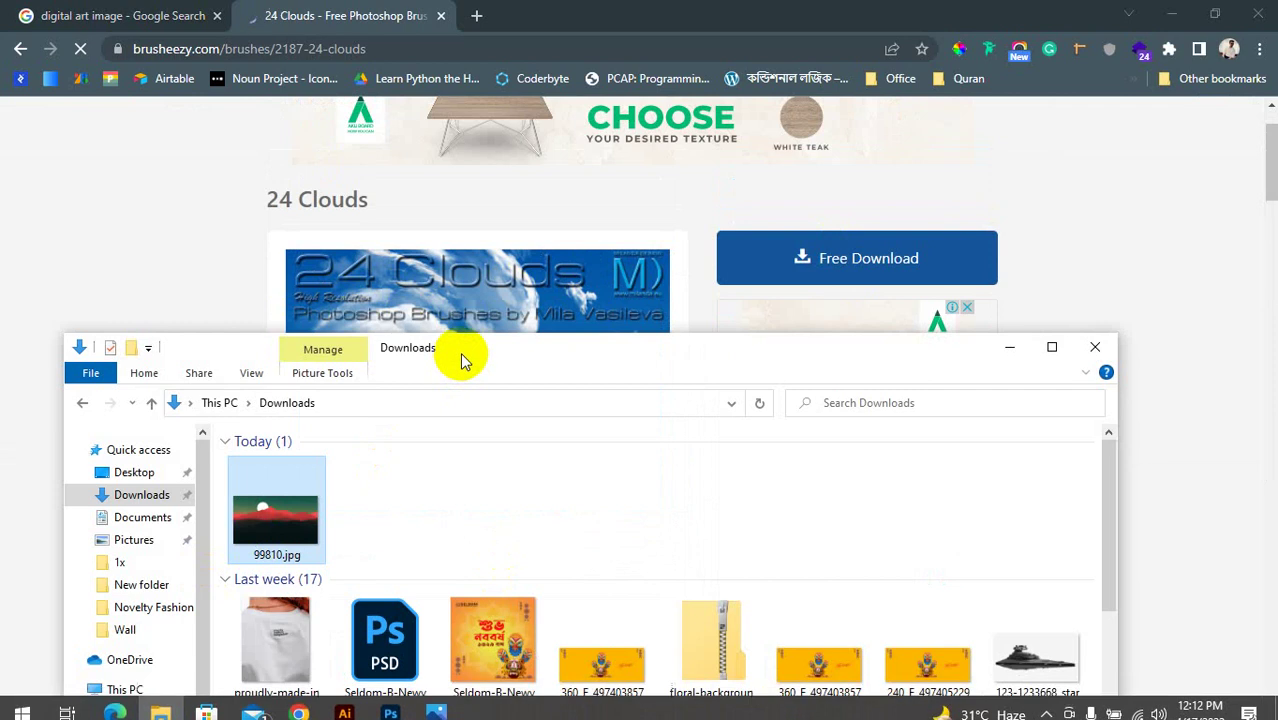
- Open 24_cloud_brushes_by_Mila_Vasileva.zip to confirm it holds an .abr file, then return to Downloads
left_click_drag(462, 360, 432, 44)
scroll(528, 285, "down", 5)
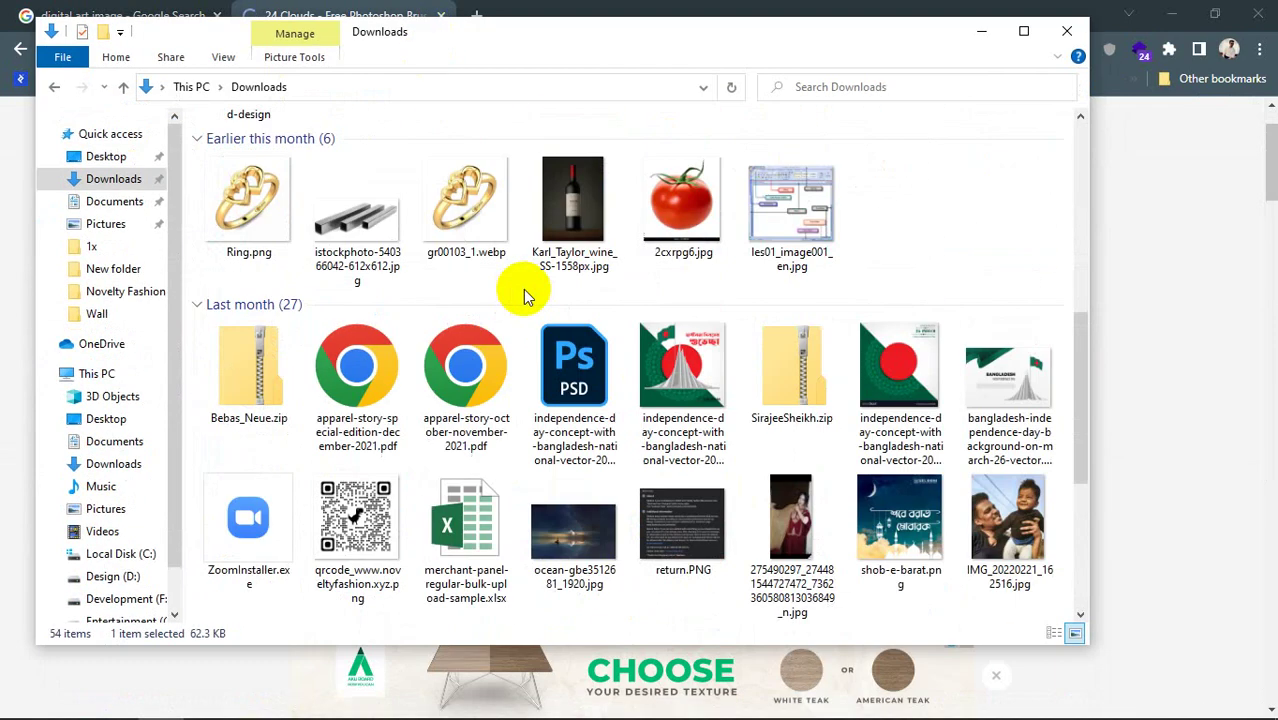
scroll(523, 289, "up", 5)
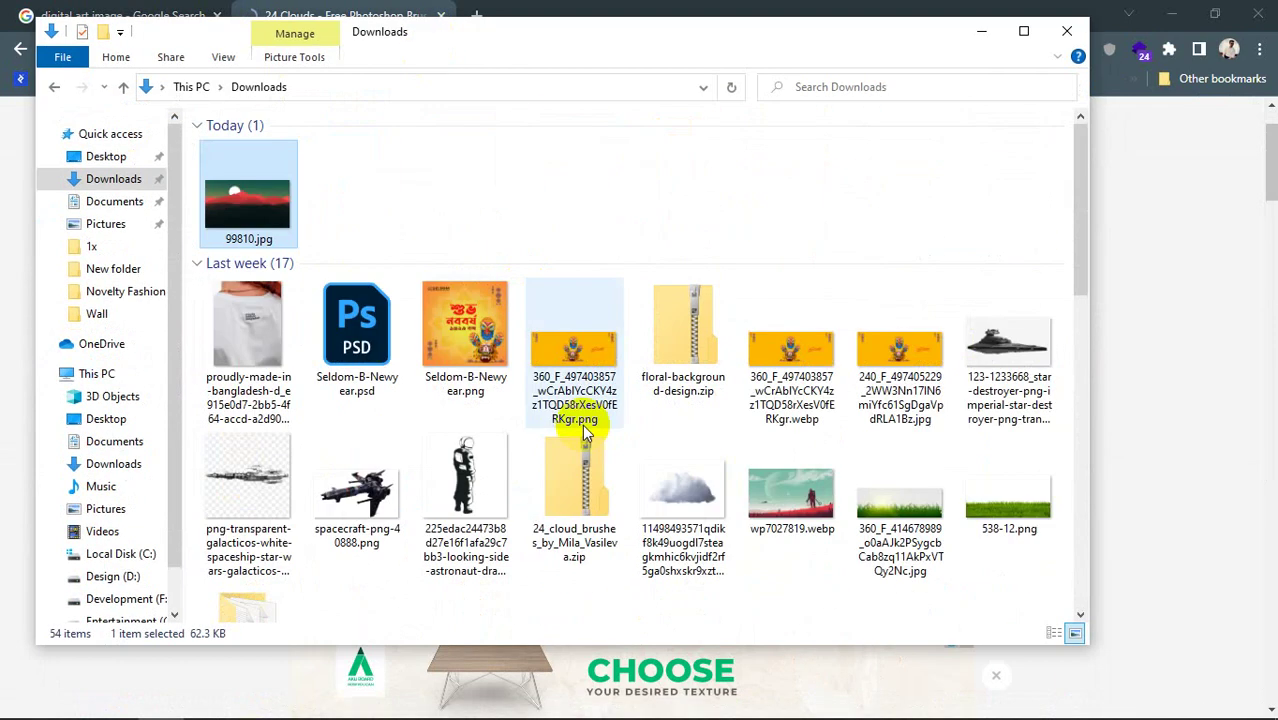
double_click(572, 500)
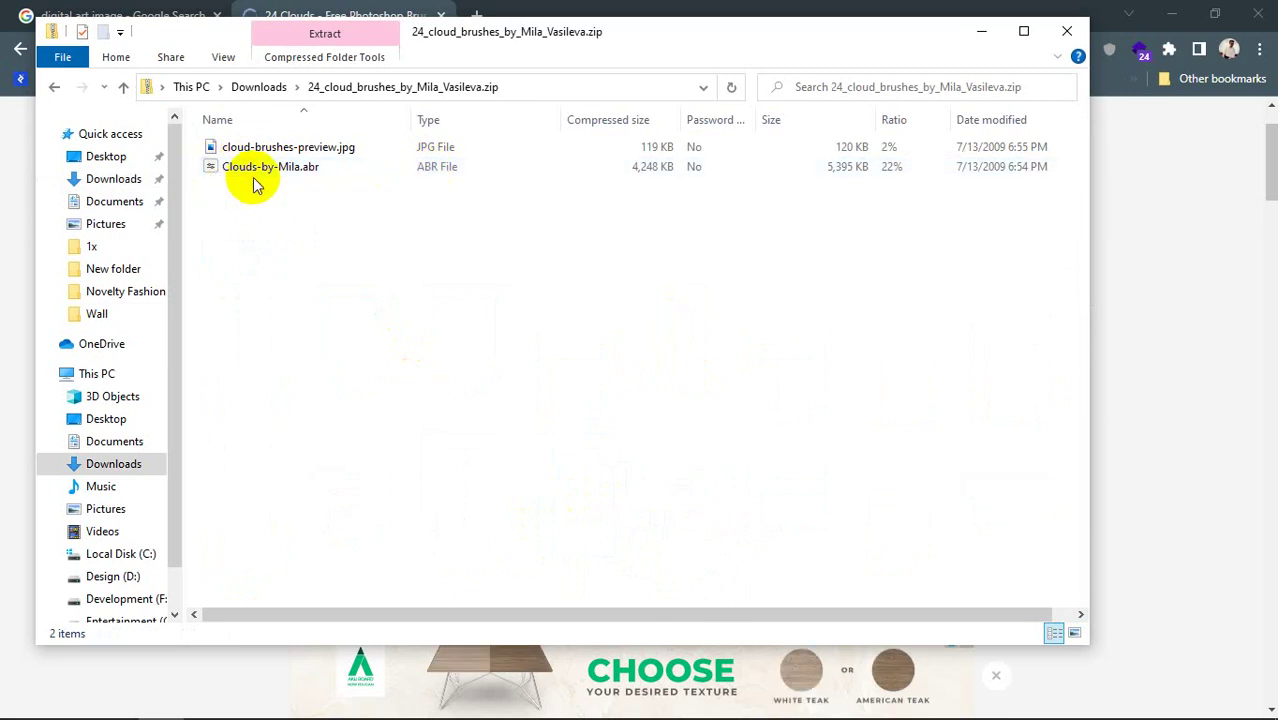
left_click(979, 32)
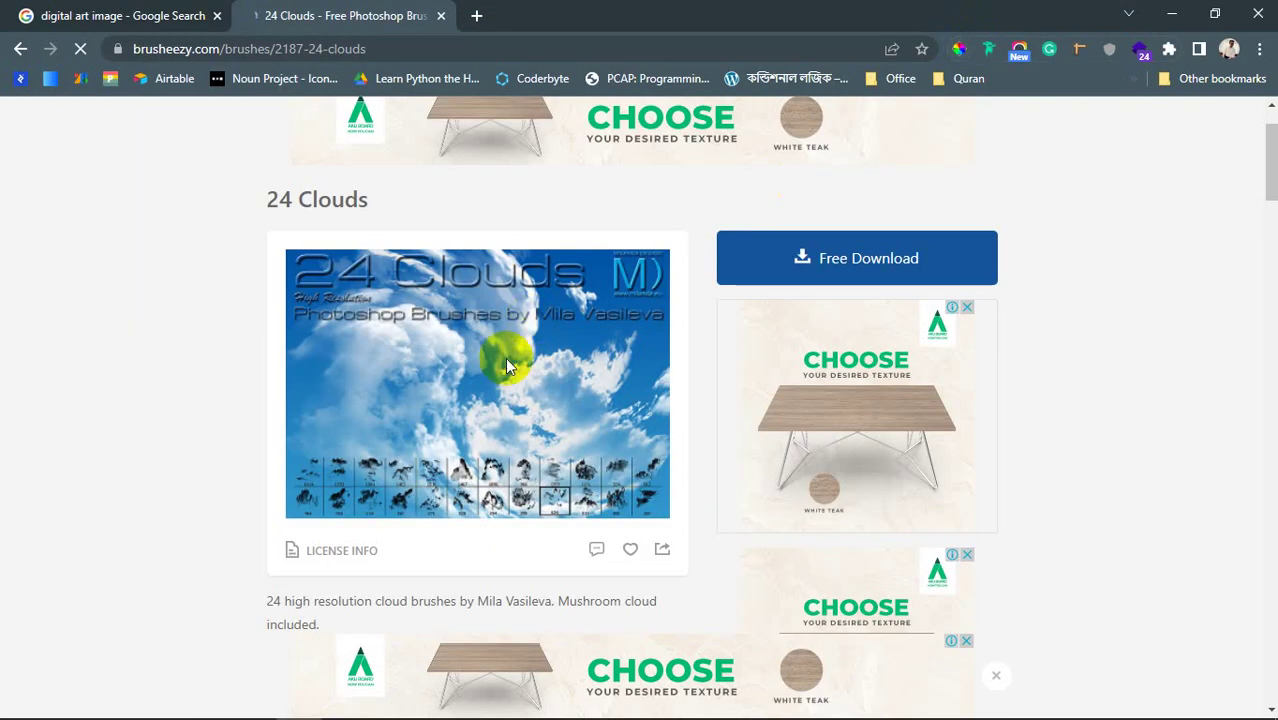
left_click(182, 696)
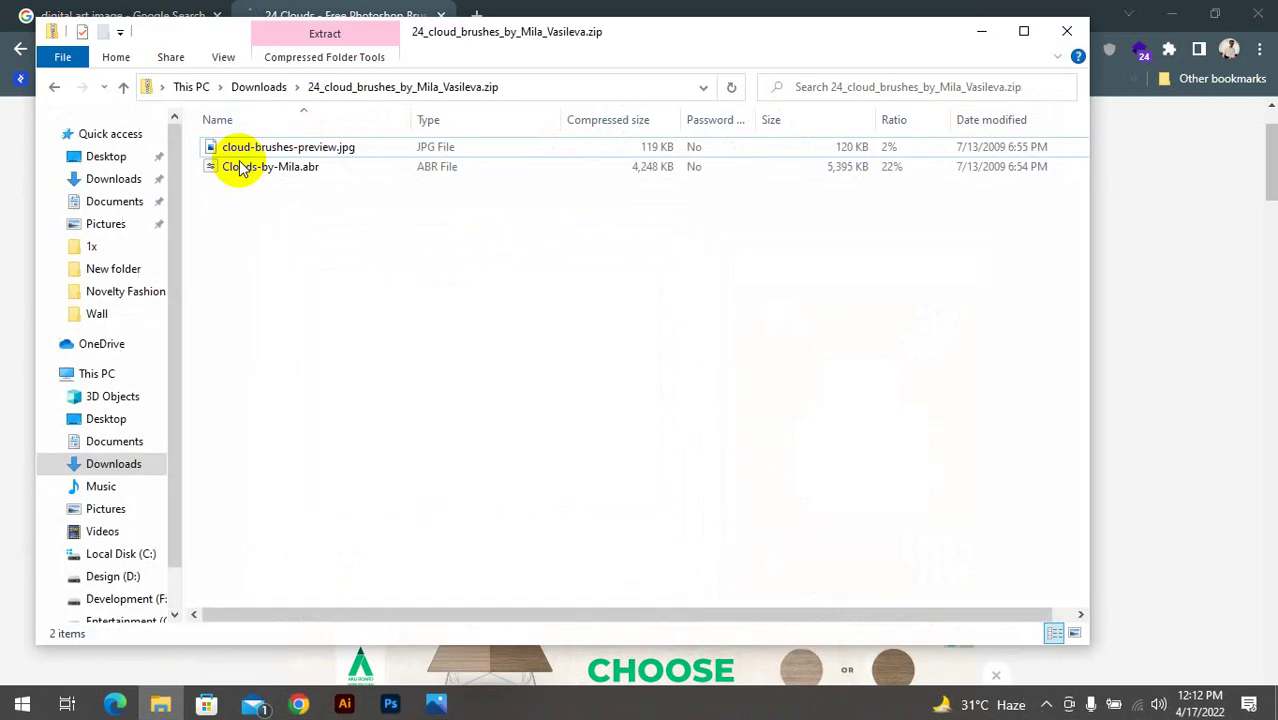
left_click(57, 87)
- Minimize File Explorer and return to the Photoshop landscape document's brush presets
scroll(343, 320, "down", 2)
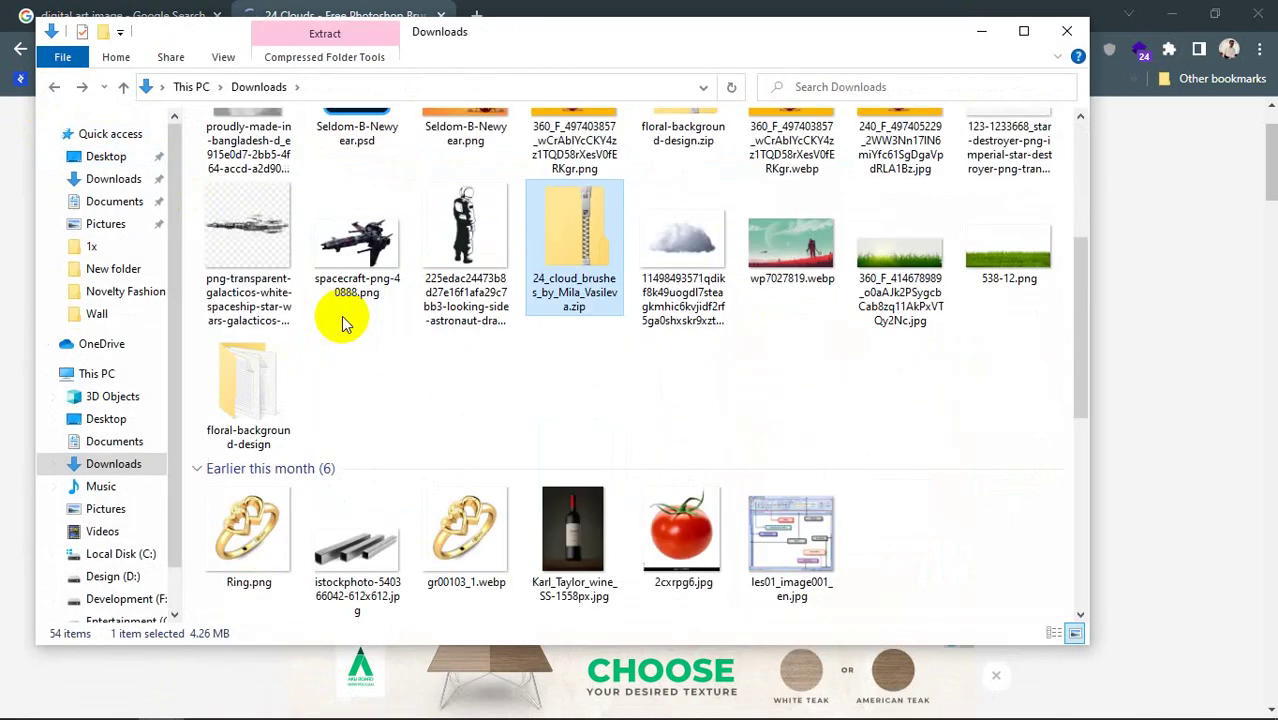
left_click(979, 33)
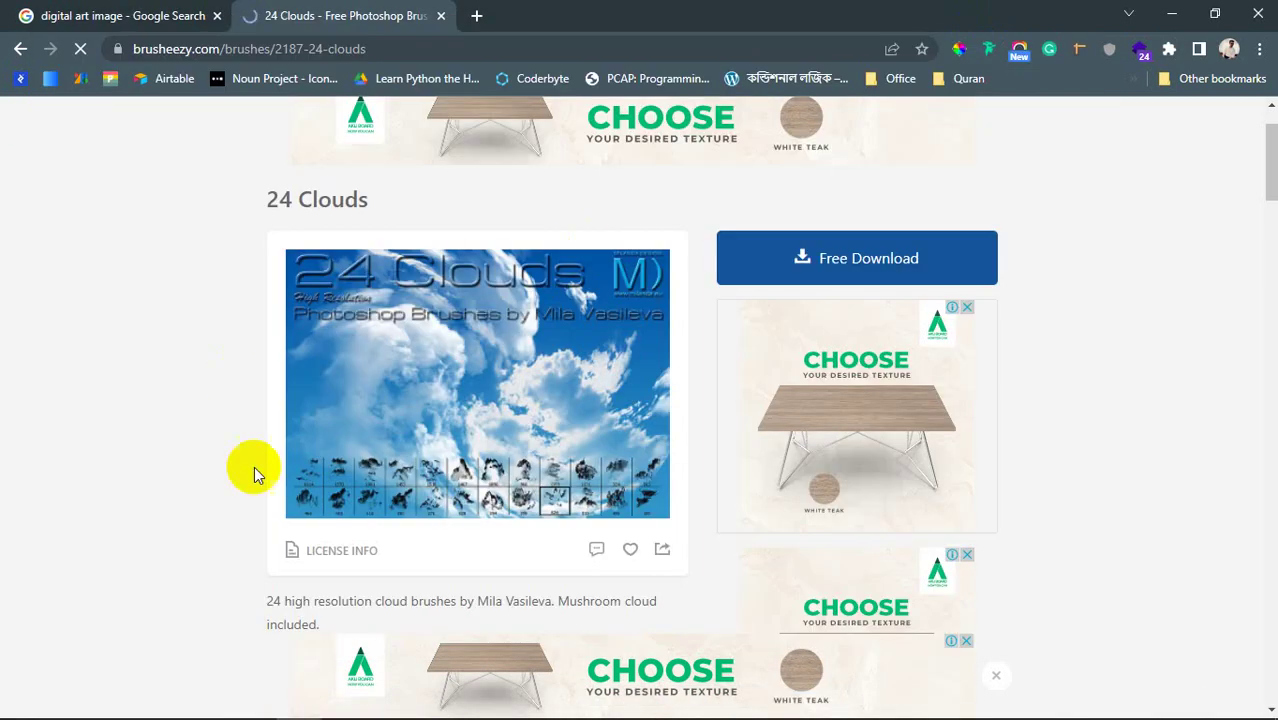
left_click(390, 701)
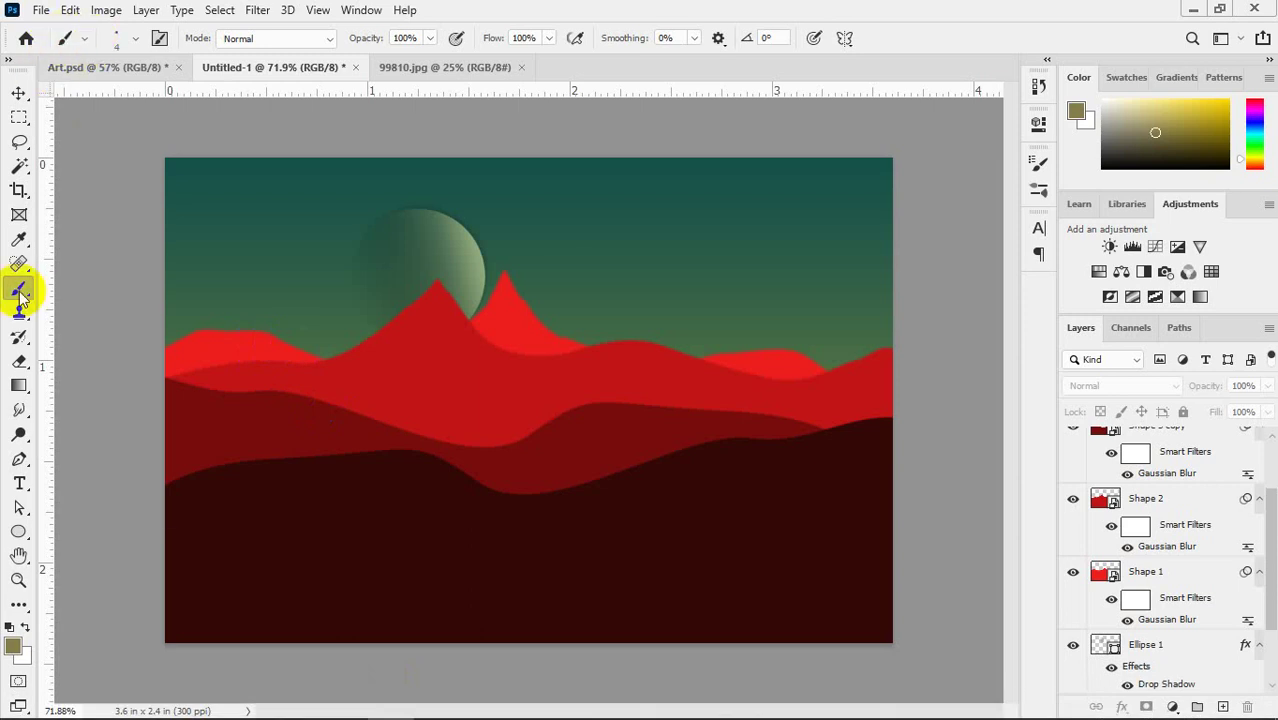
left_click(88, 45)
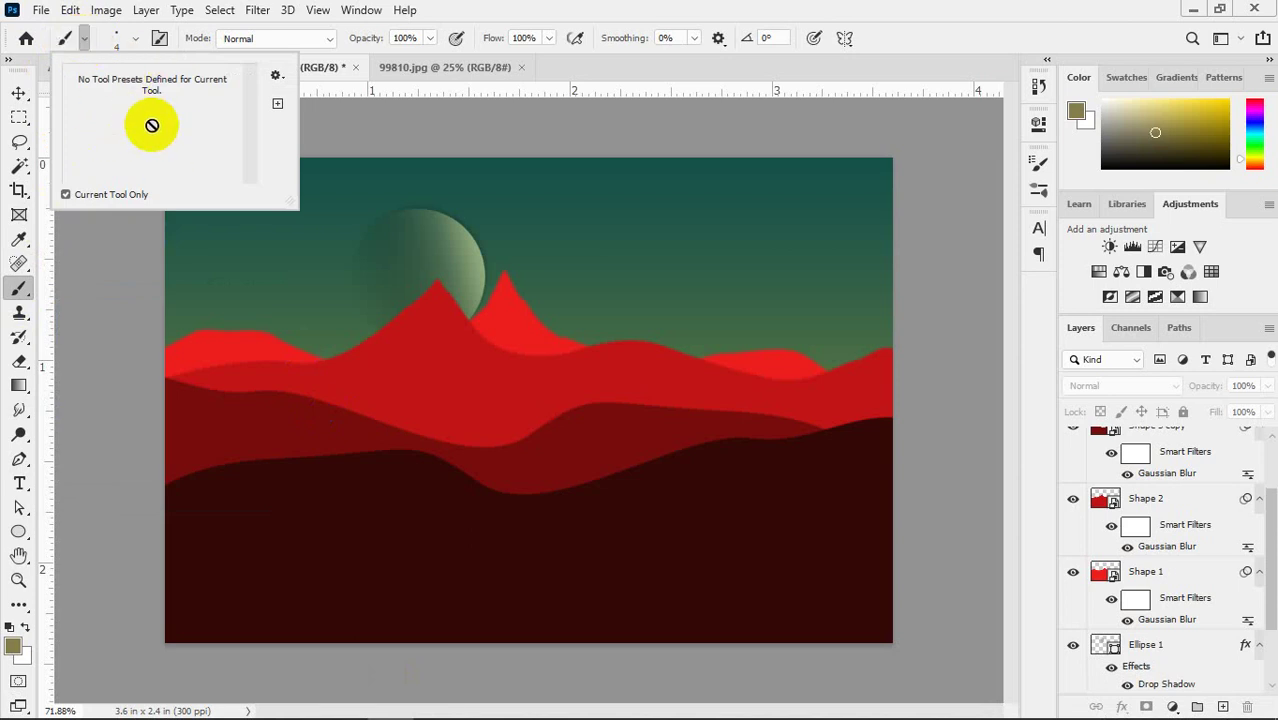
- From the Brush Preset picker's gear menu, choose Import Brushes
left_click(86, 38)
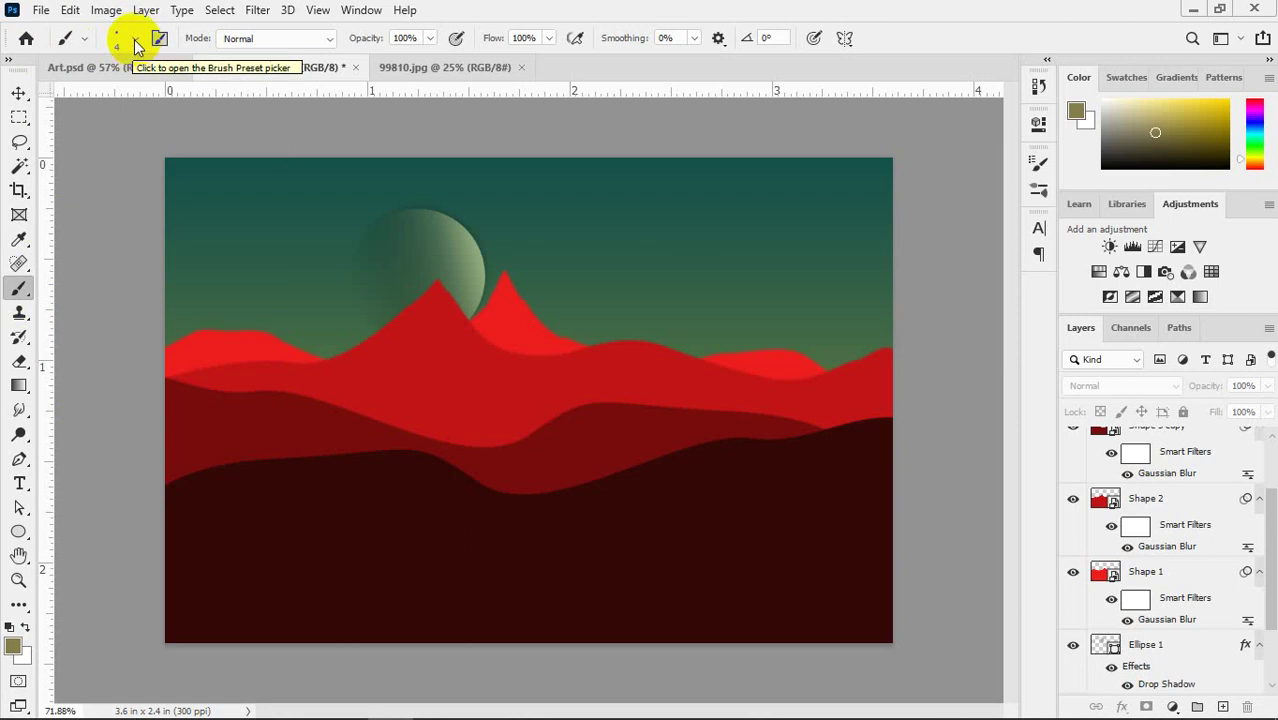
left_click(136, 42)
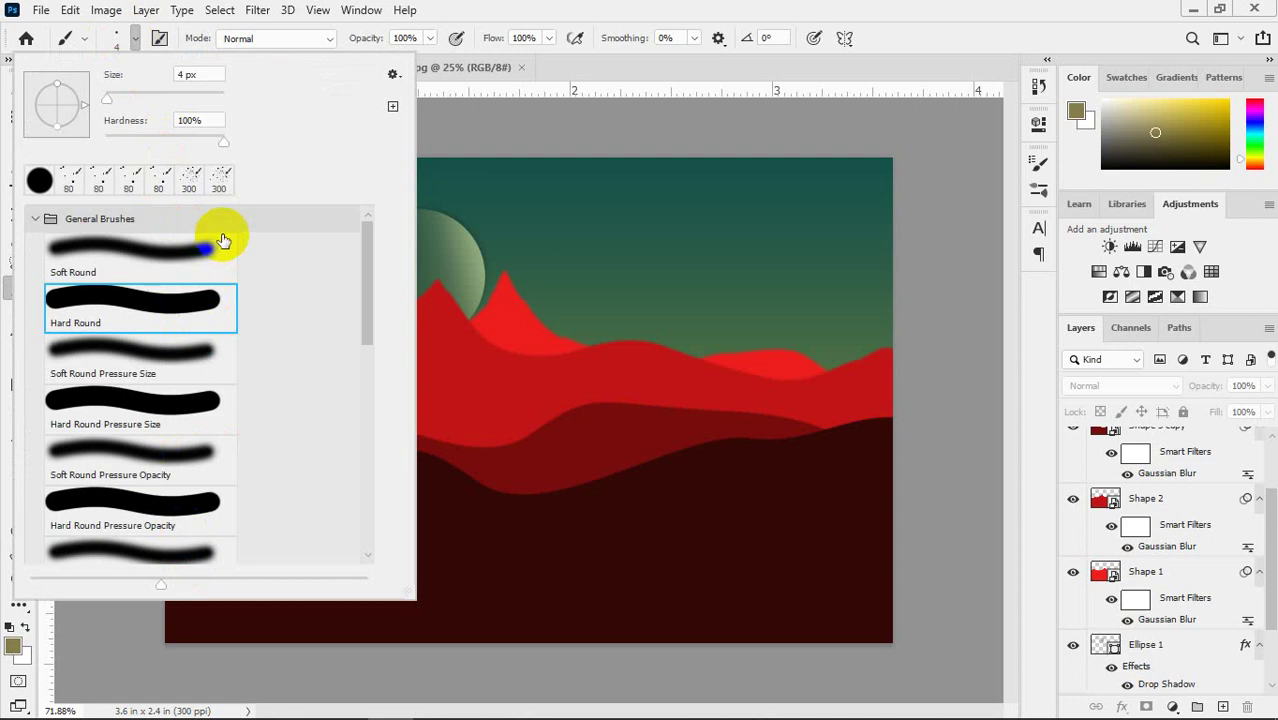
left_click(393, 75)
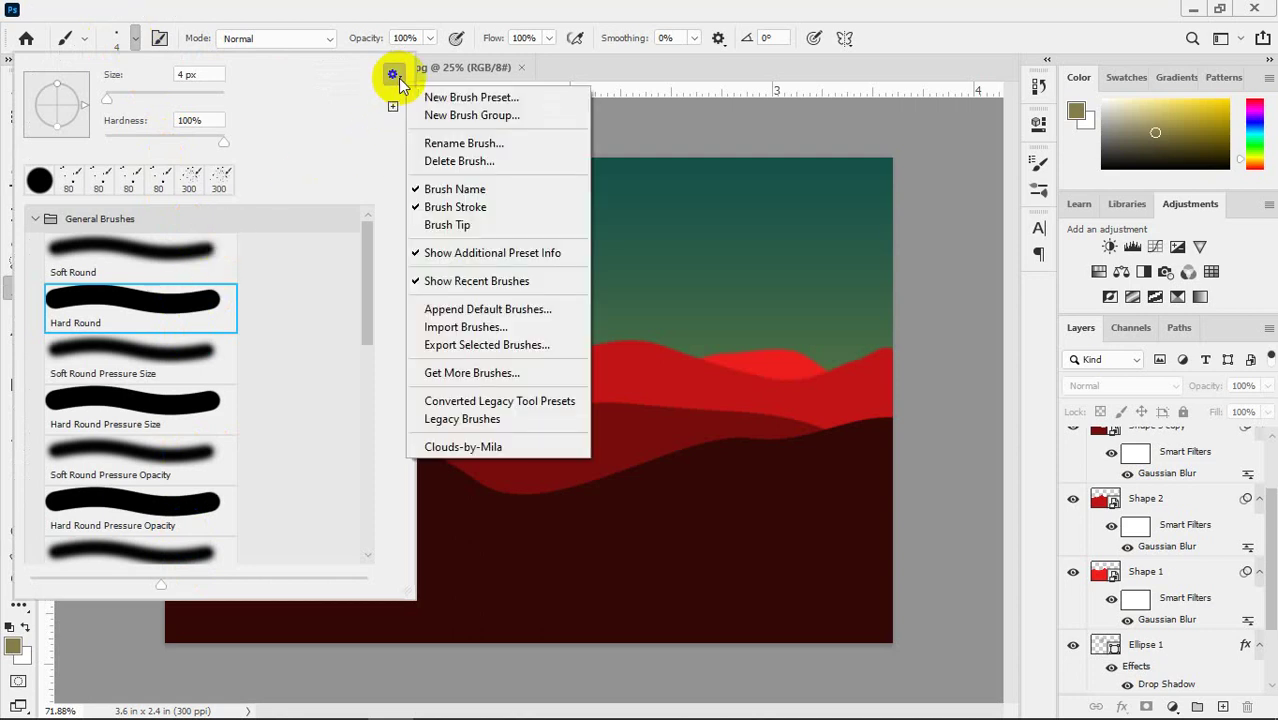
left_click(489, 331)
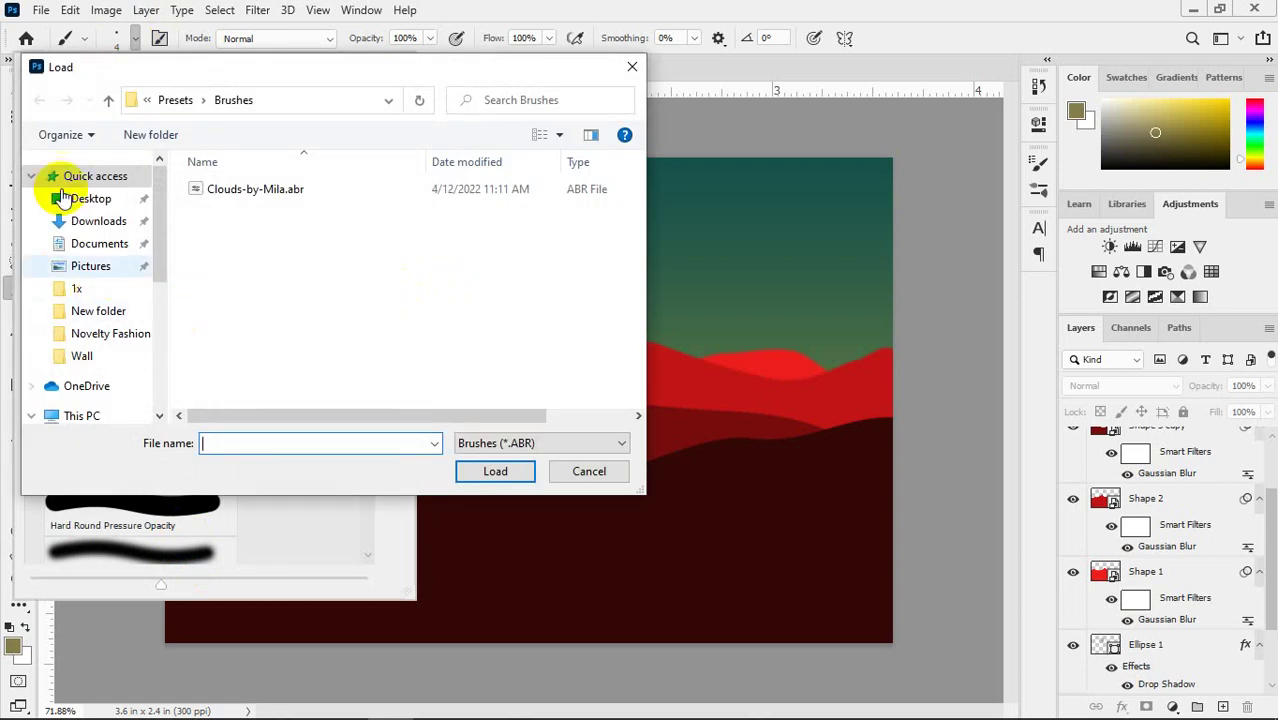
- Browse the Load dialog to Presets › Brushes and load the cloud .abr file
left_click(80, 223)
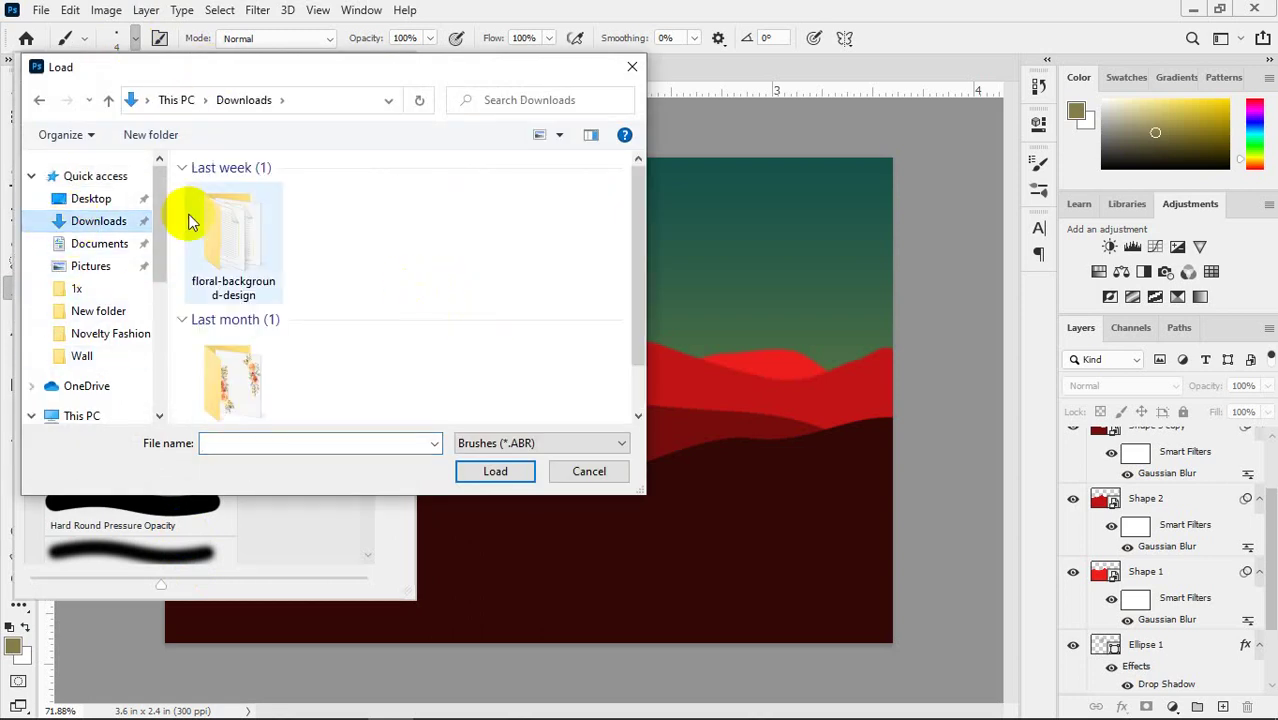
left_click(42, 101)
left_click(174, 100)
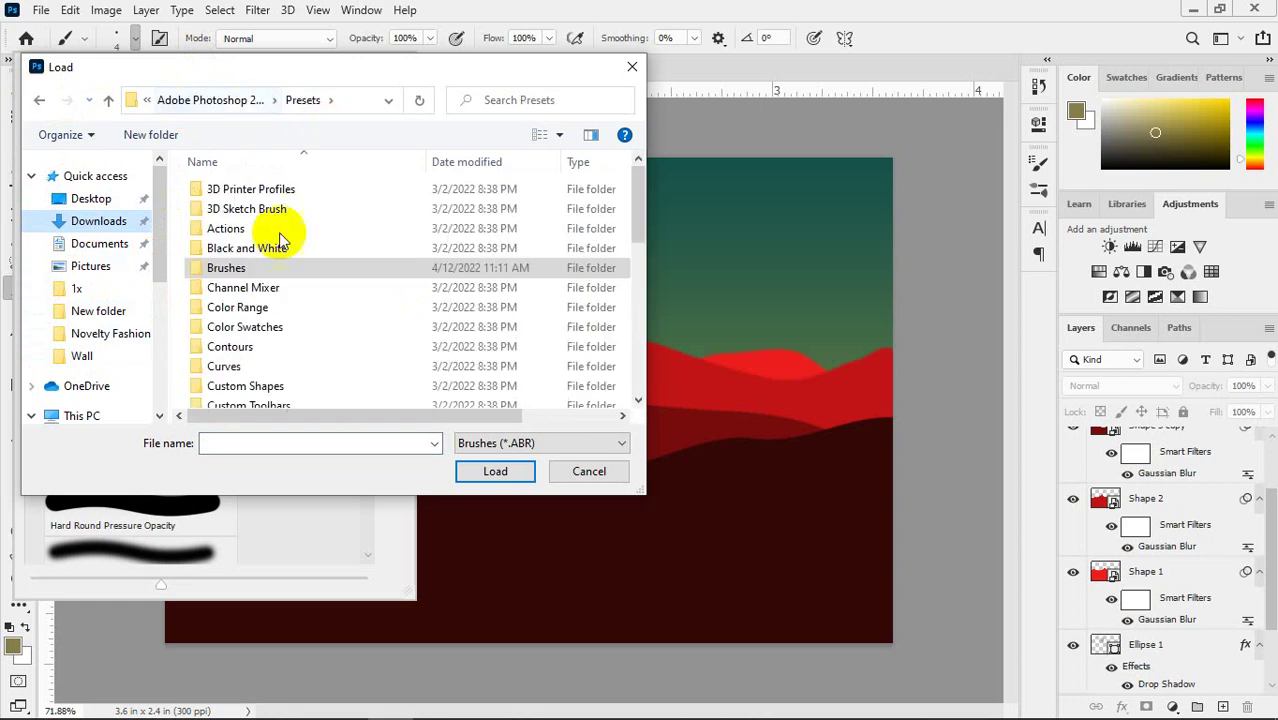
left_click(278, 270)
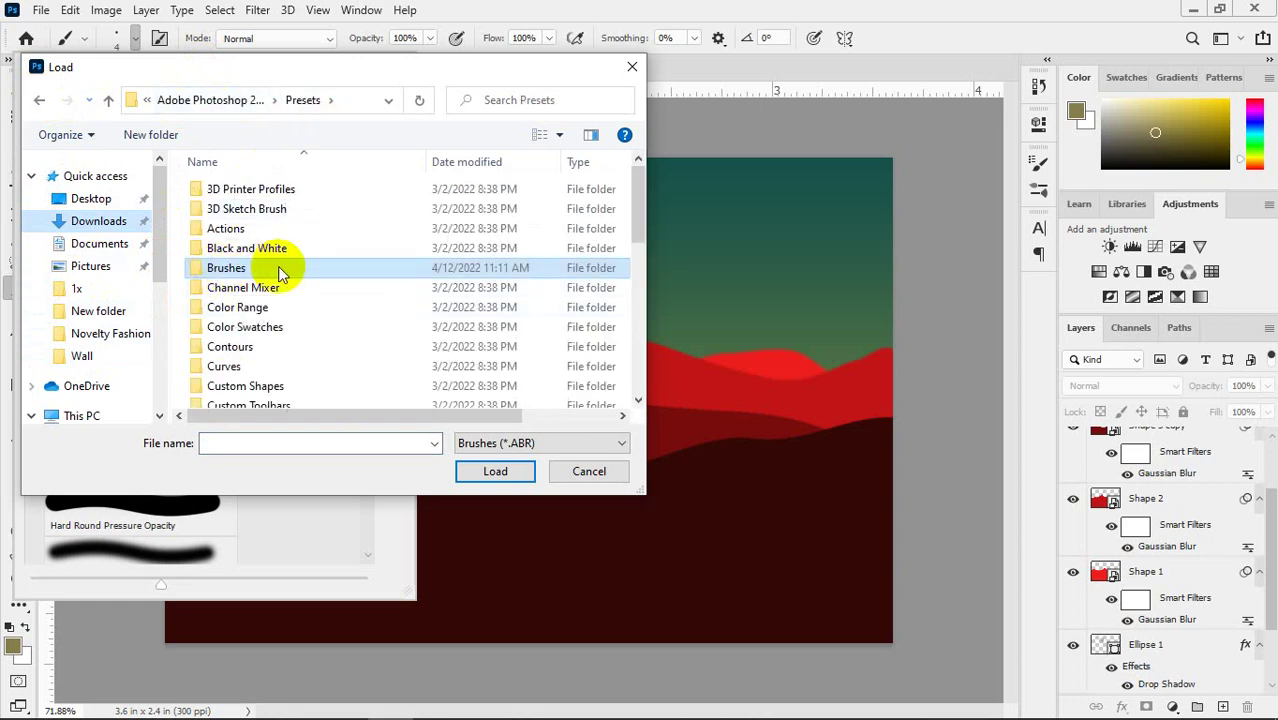
double_click(262, 277)
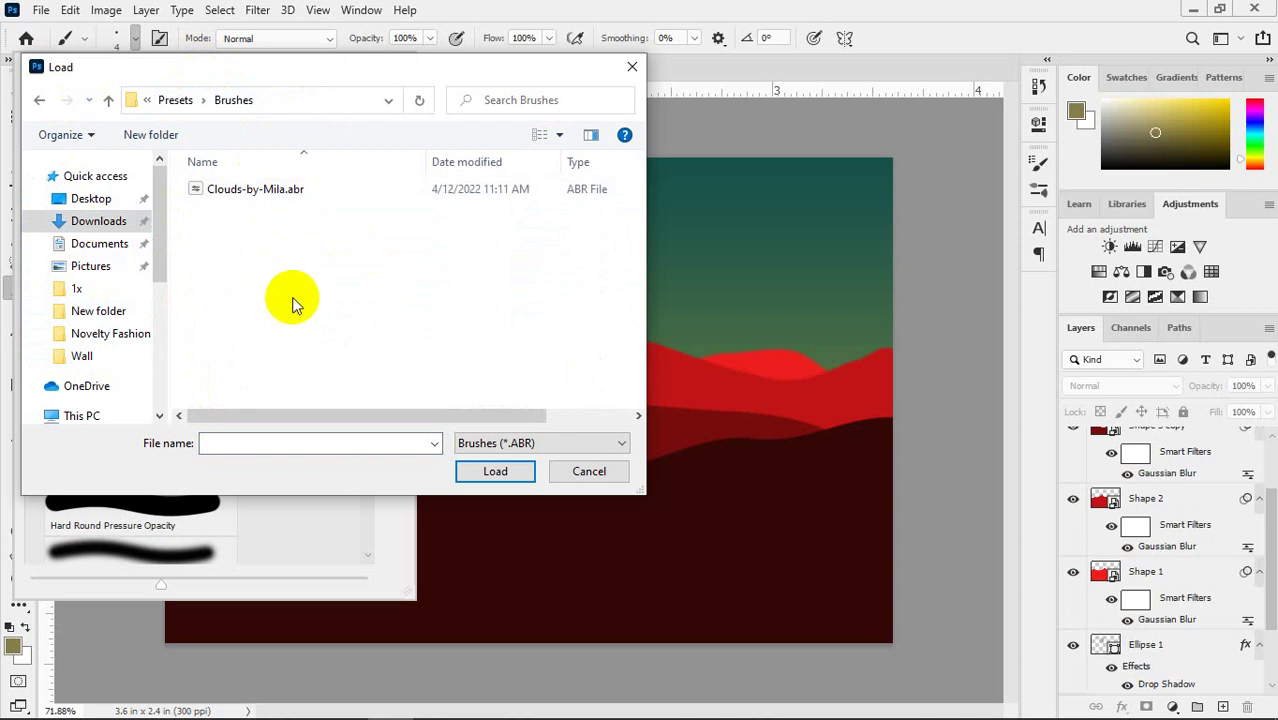
left_click(253, 196)
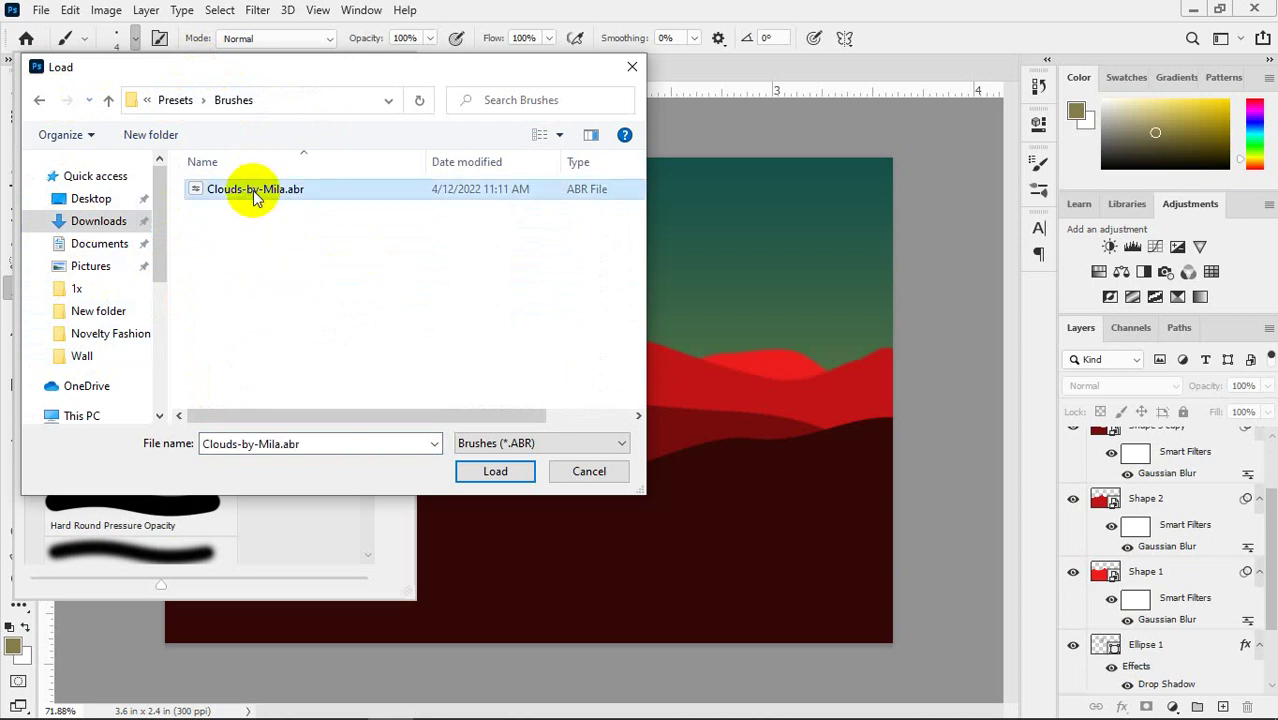
double_click(251, 194)
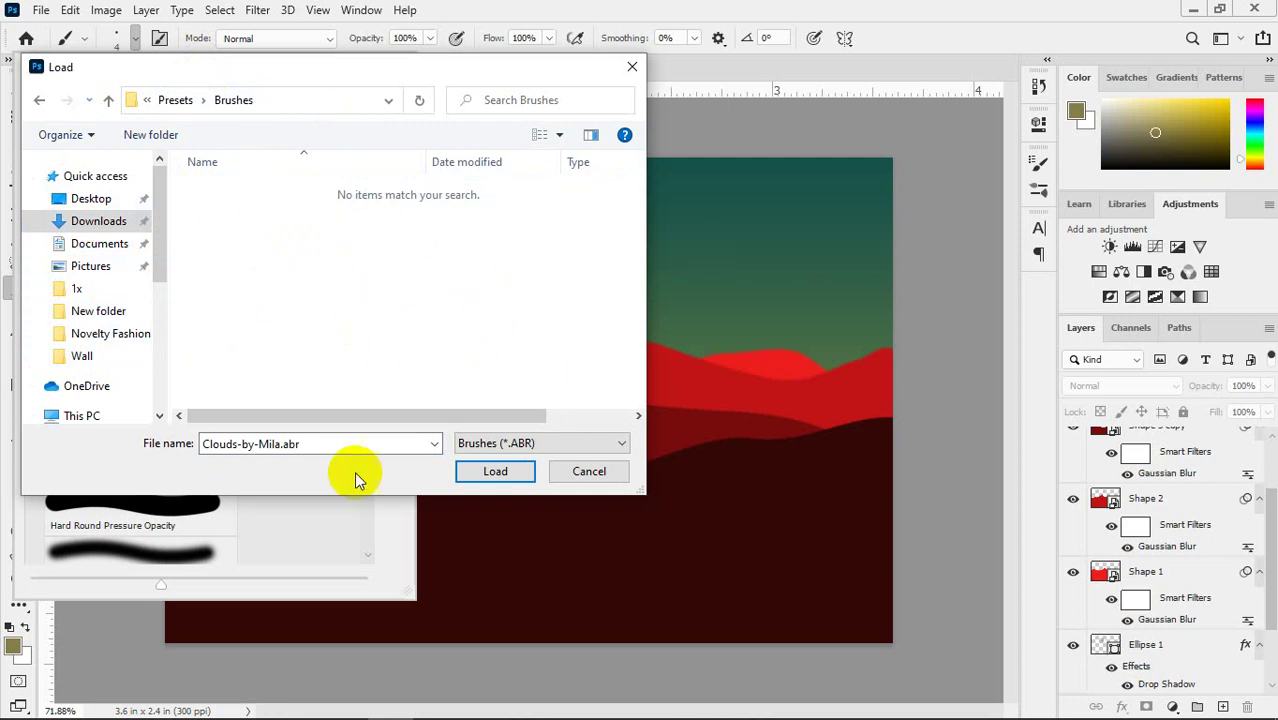
- Open the cloud brush zip in Downloads, copy its .abr file, and leave the window
mouse_move(336, 716)
left_click(160, 706)
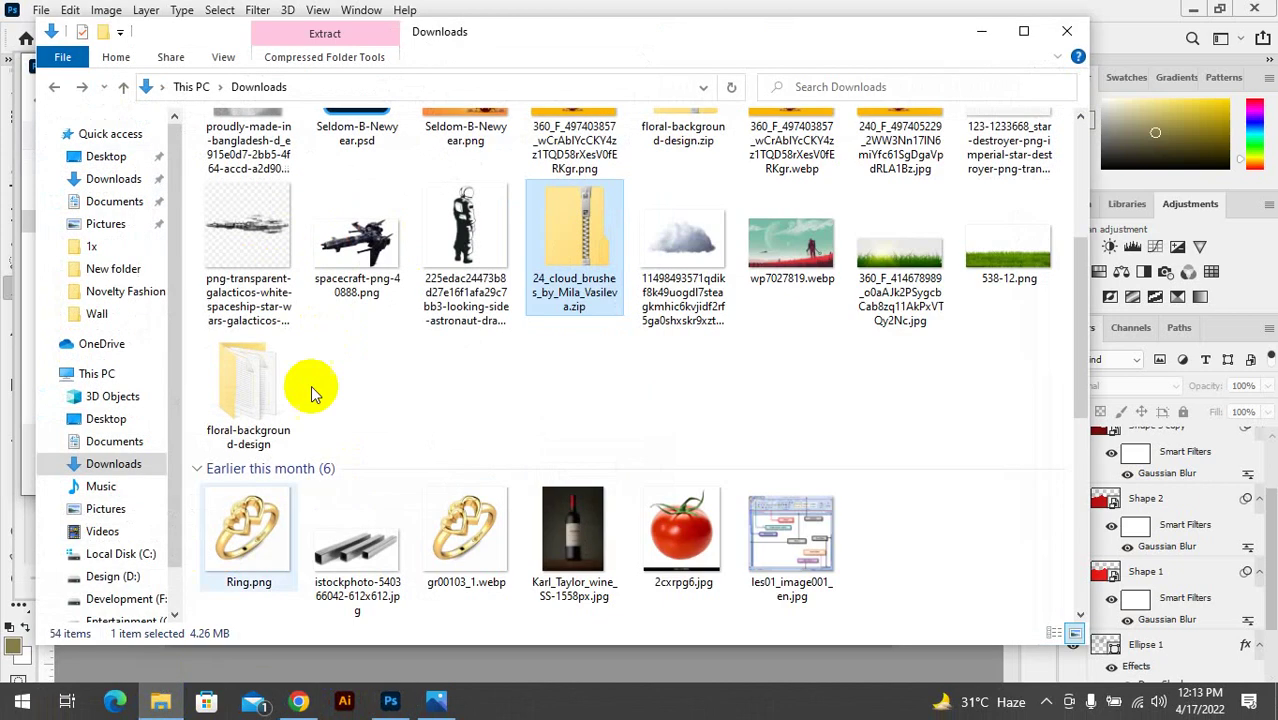
left_click(588, 249)
double_click(588, 249)
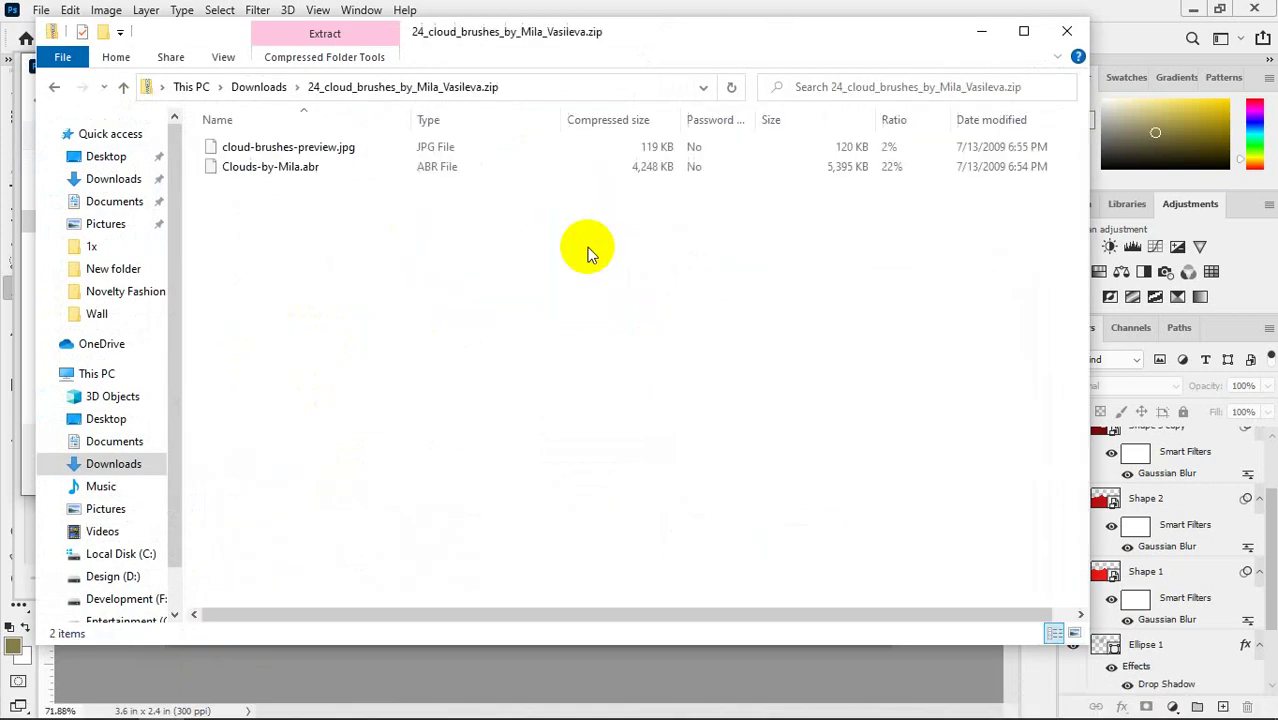
left_click(323, 172)
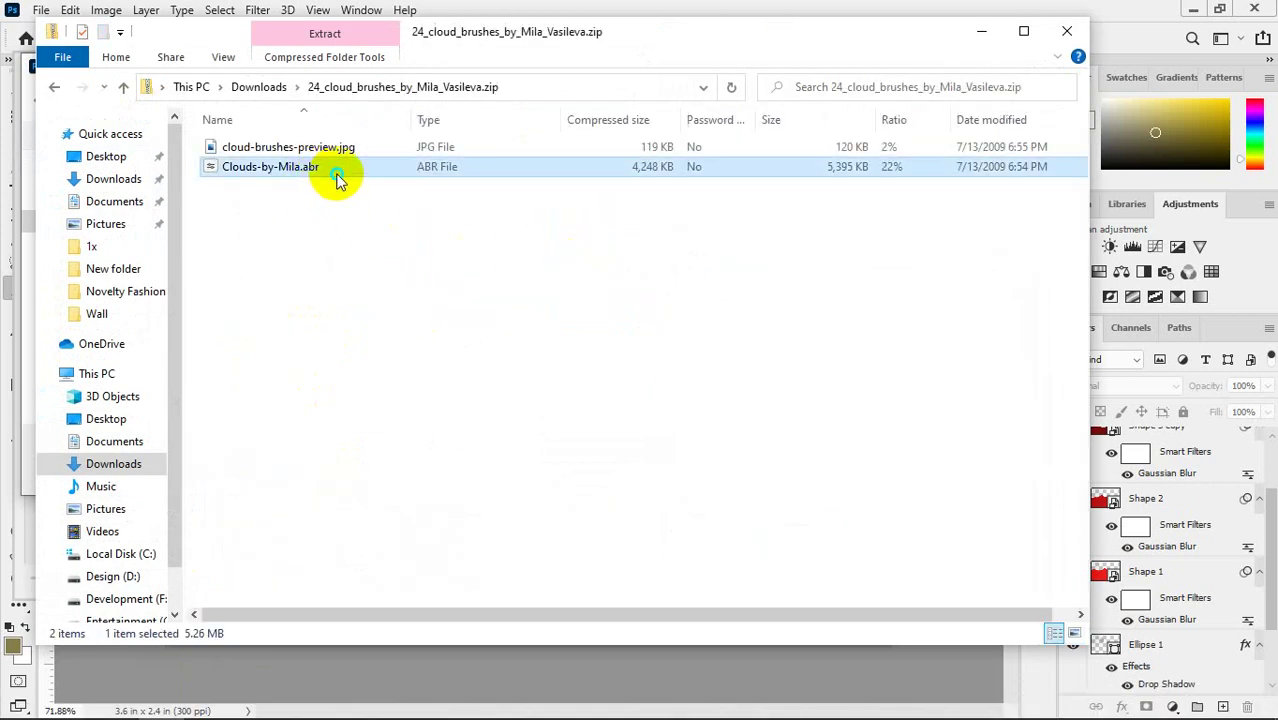
right_click(334, 175)
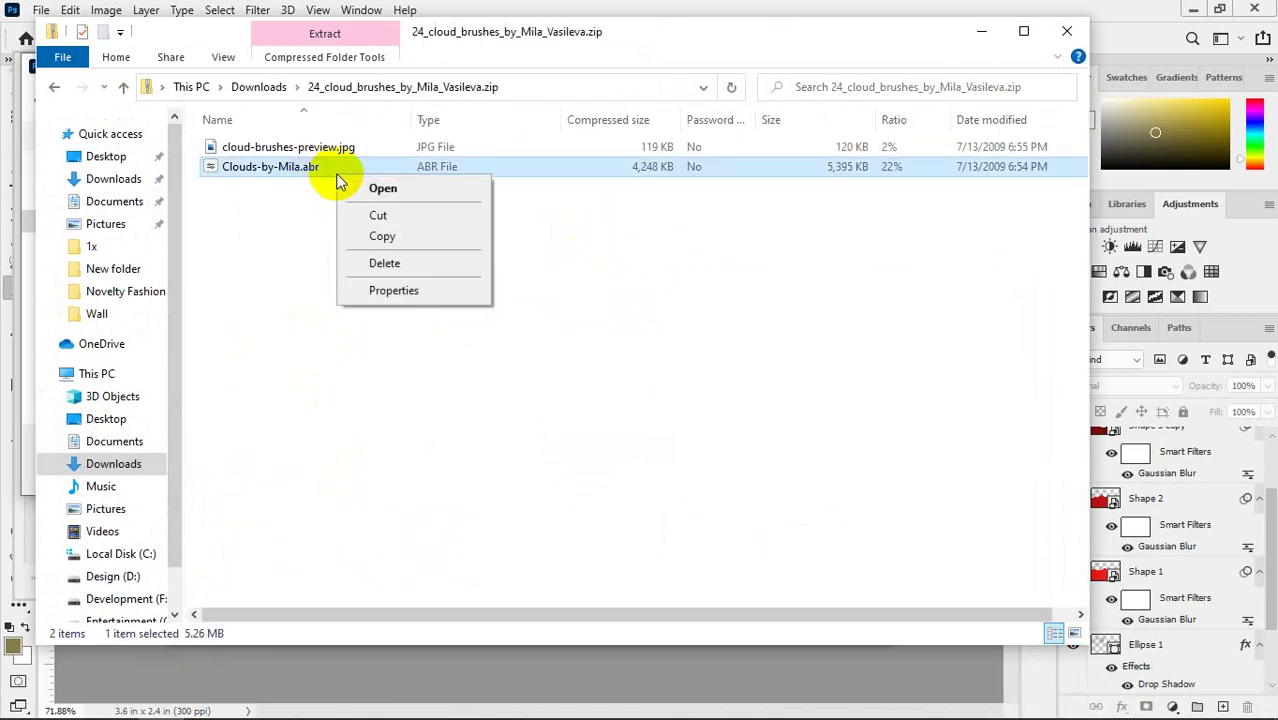
left_click(382, 238)
key("alt+Tab")
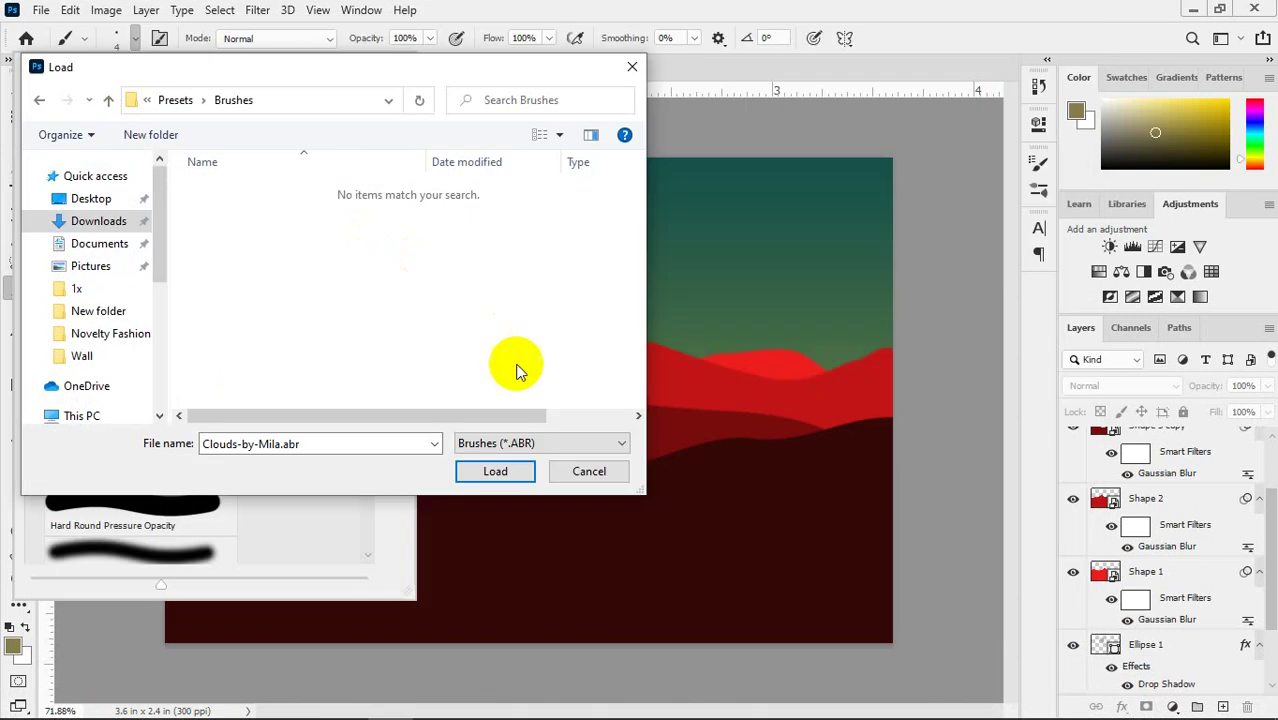
- Paste Clouds-by-Mila.abr into the Brushes folder and load it
left_click(249, 263)
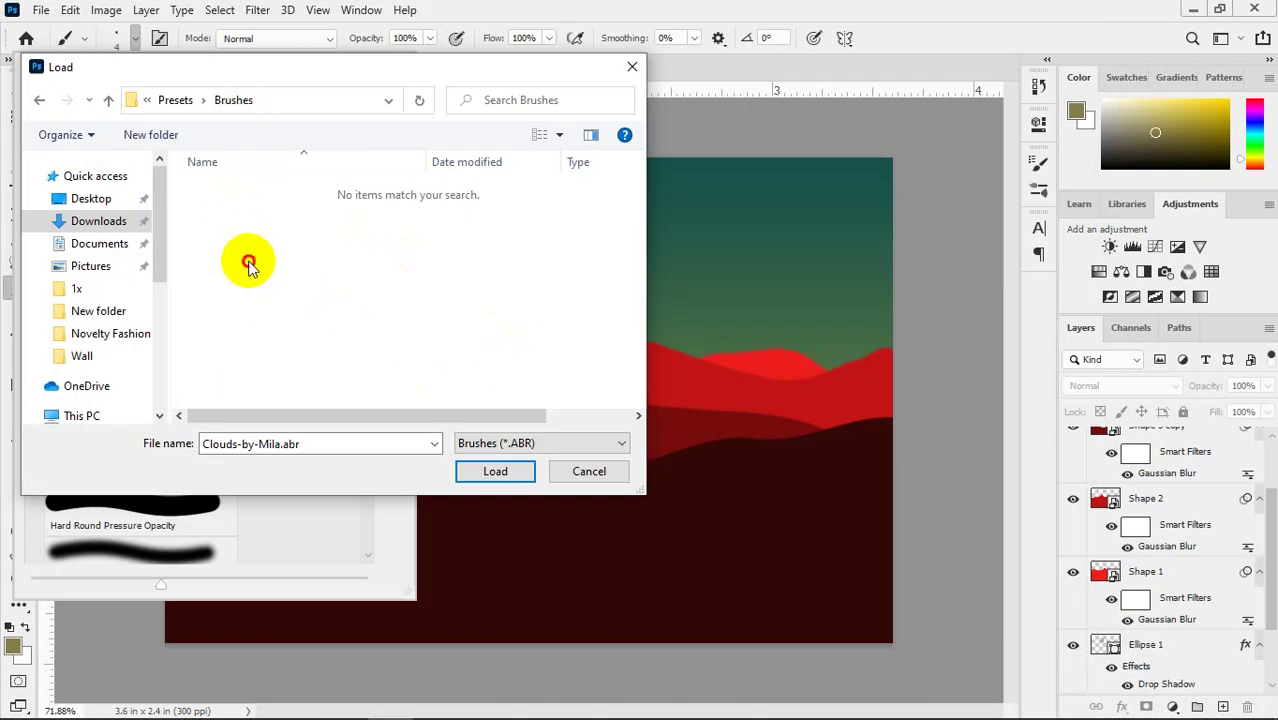
right_click(249, 262)
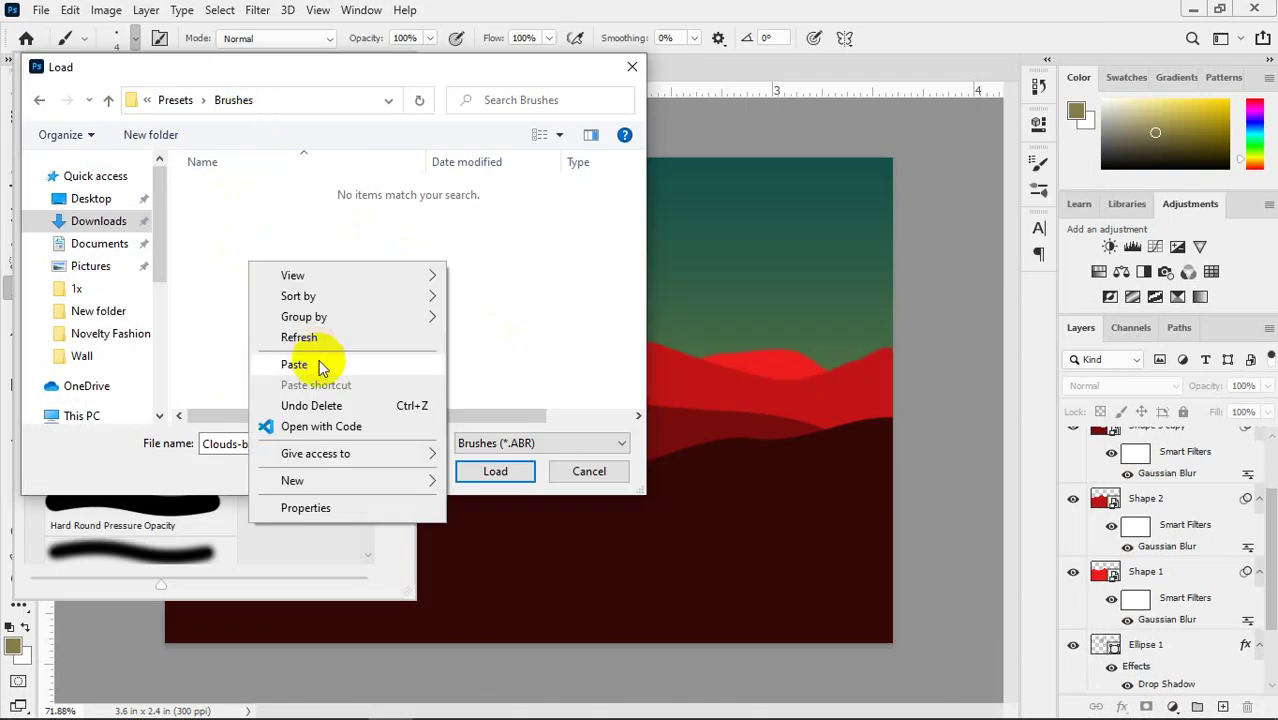
left_click(319, 360)
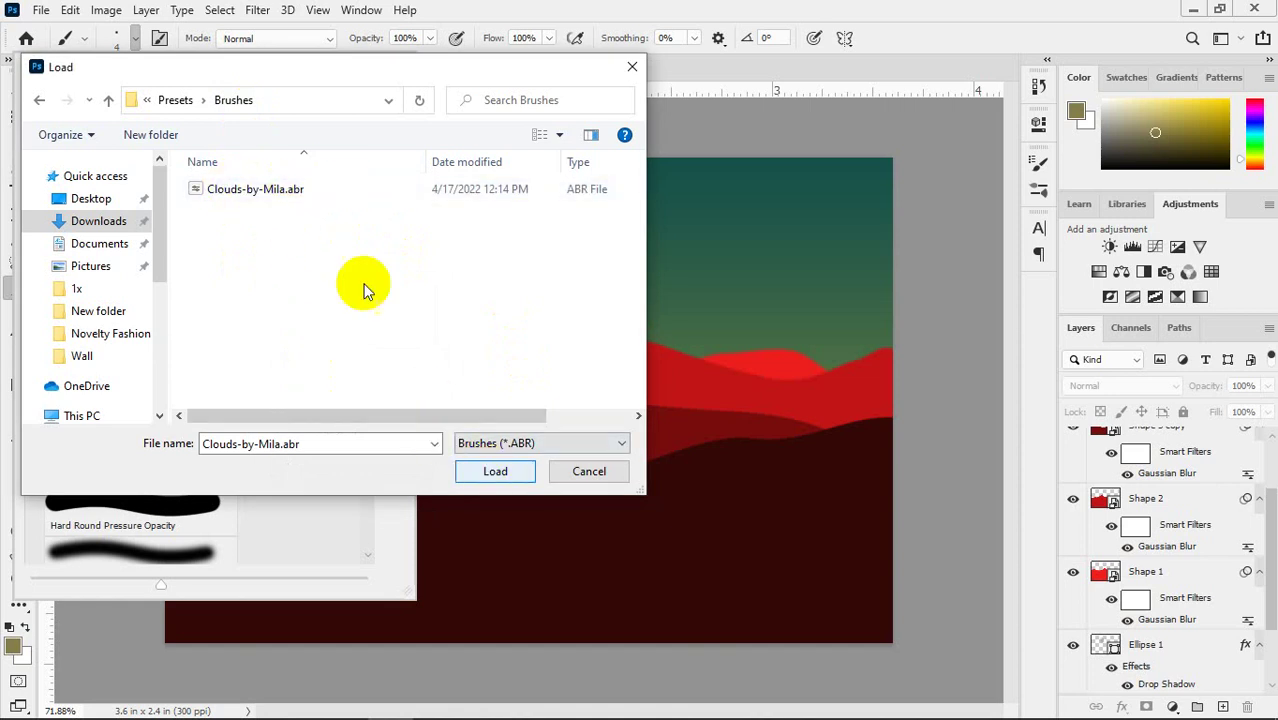
left_click(295, 194)
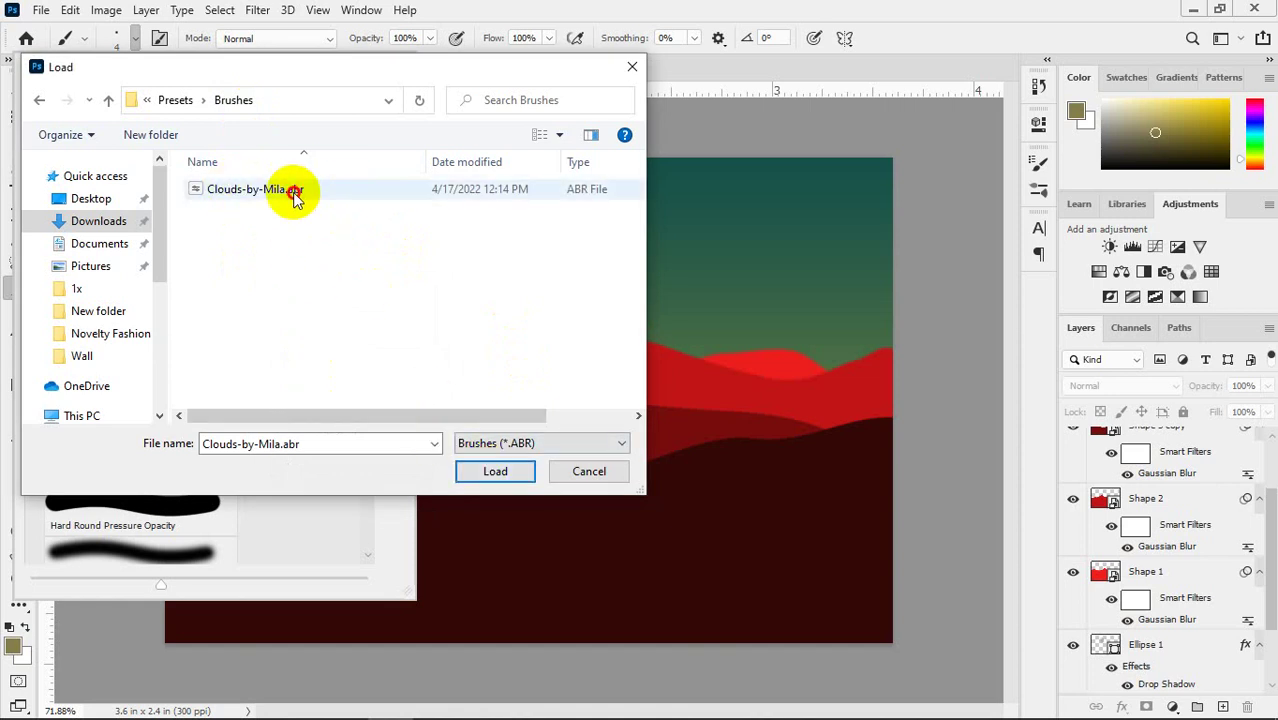
left_click(490, 472)
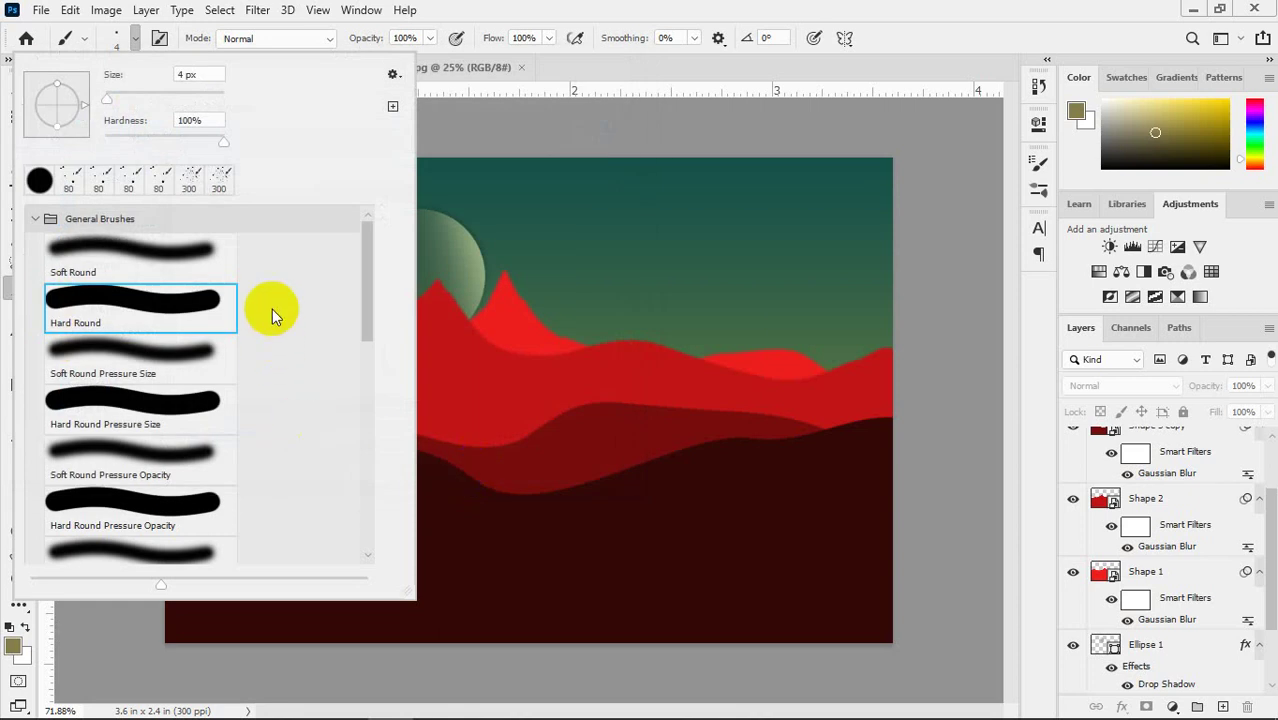
- Expand the Clouds-by-Mila preset folder and select the Clouds1593 brush
scroll(270, 301, "down", 5)
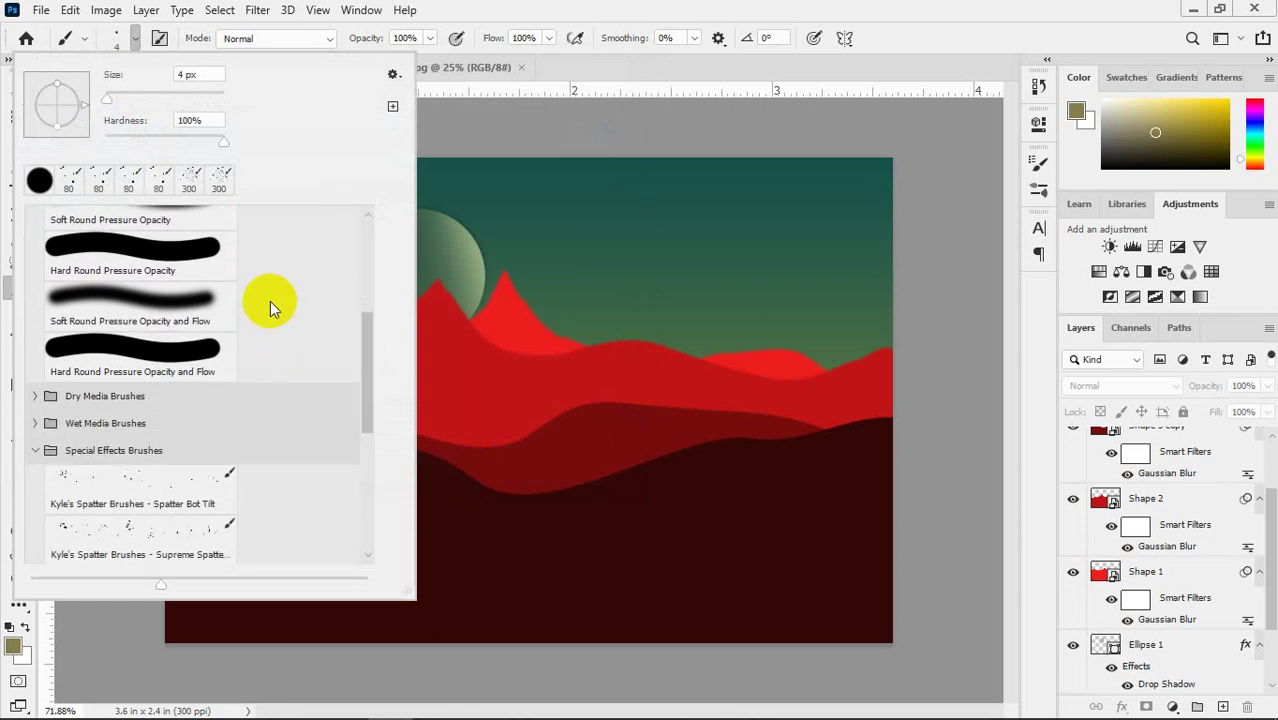
scroll(270, 301, "down", 1)
scroll(114, 391, "down", 1)
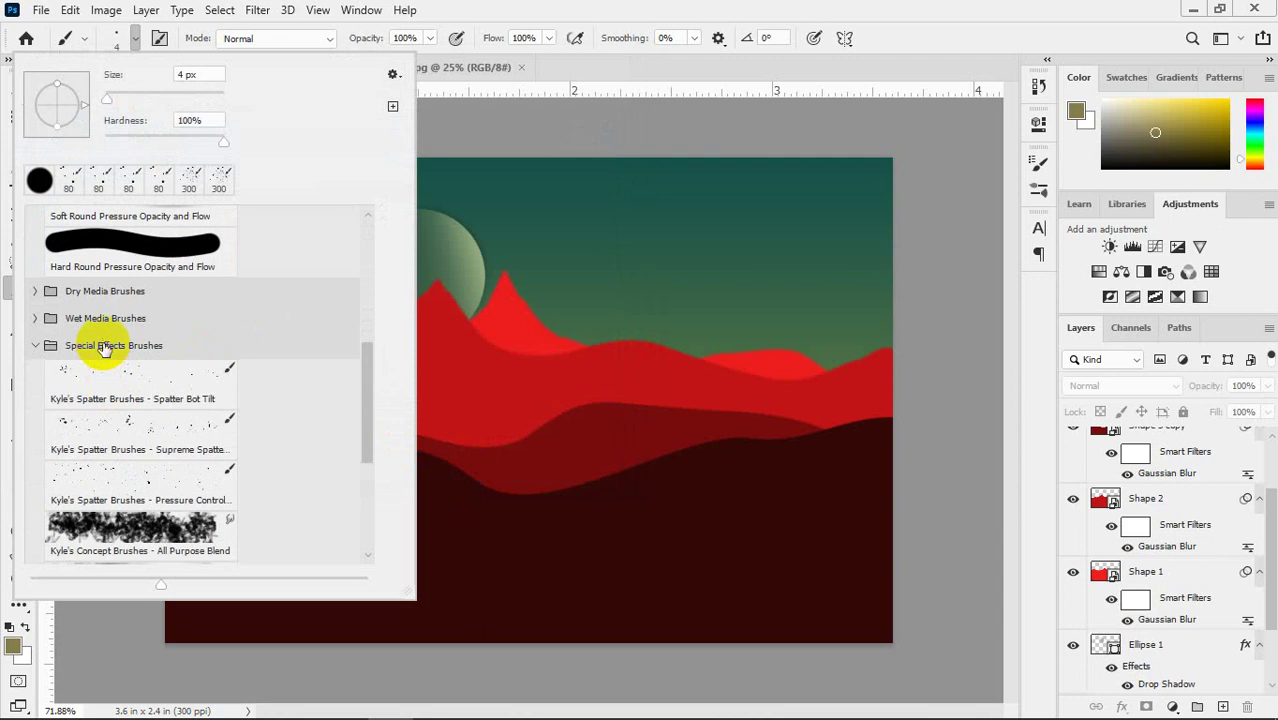
left_click(35, 345)
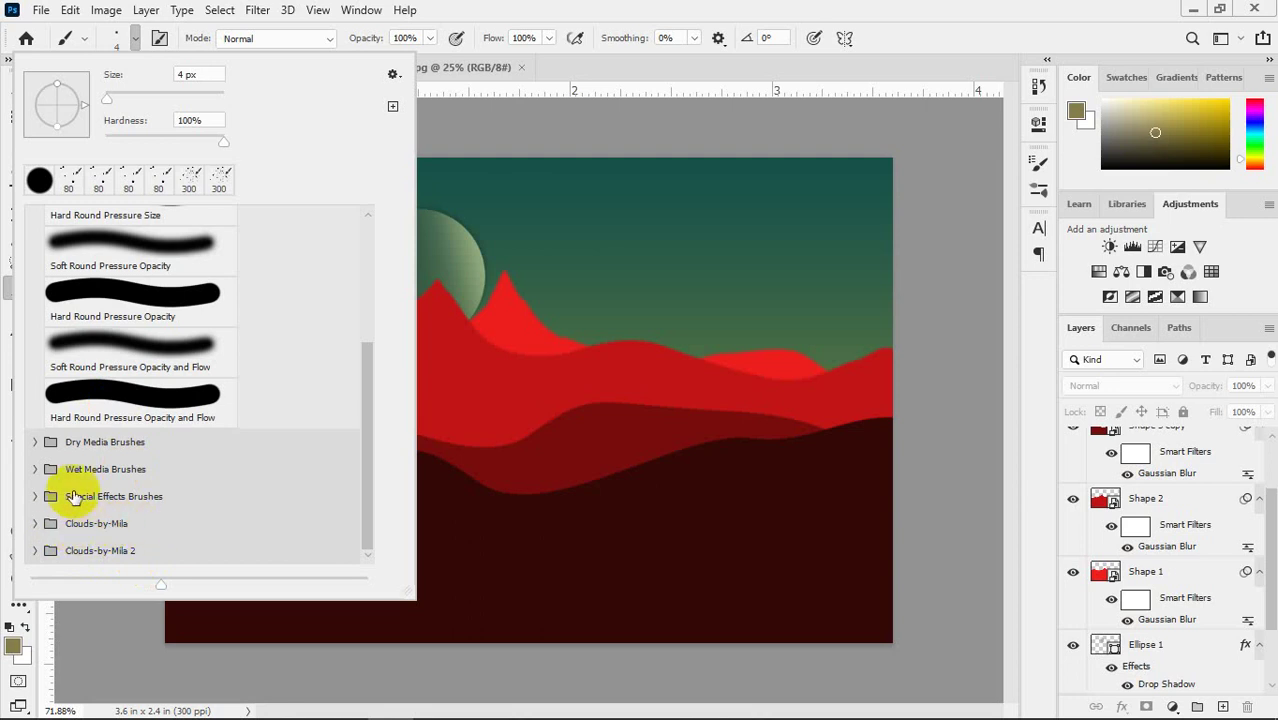
scroll(75, 497, "up", 5)
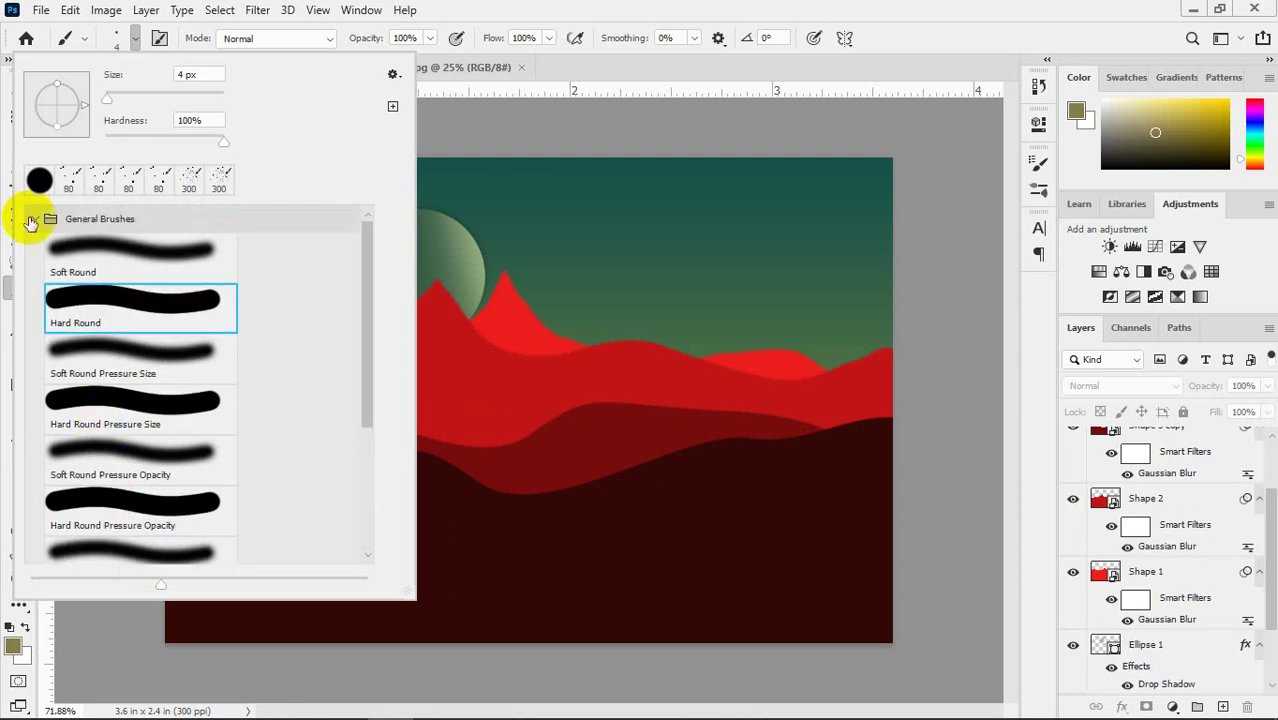
left_click(33, 218)
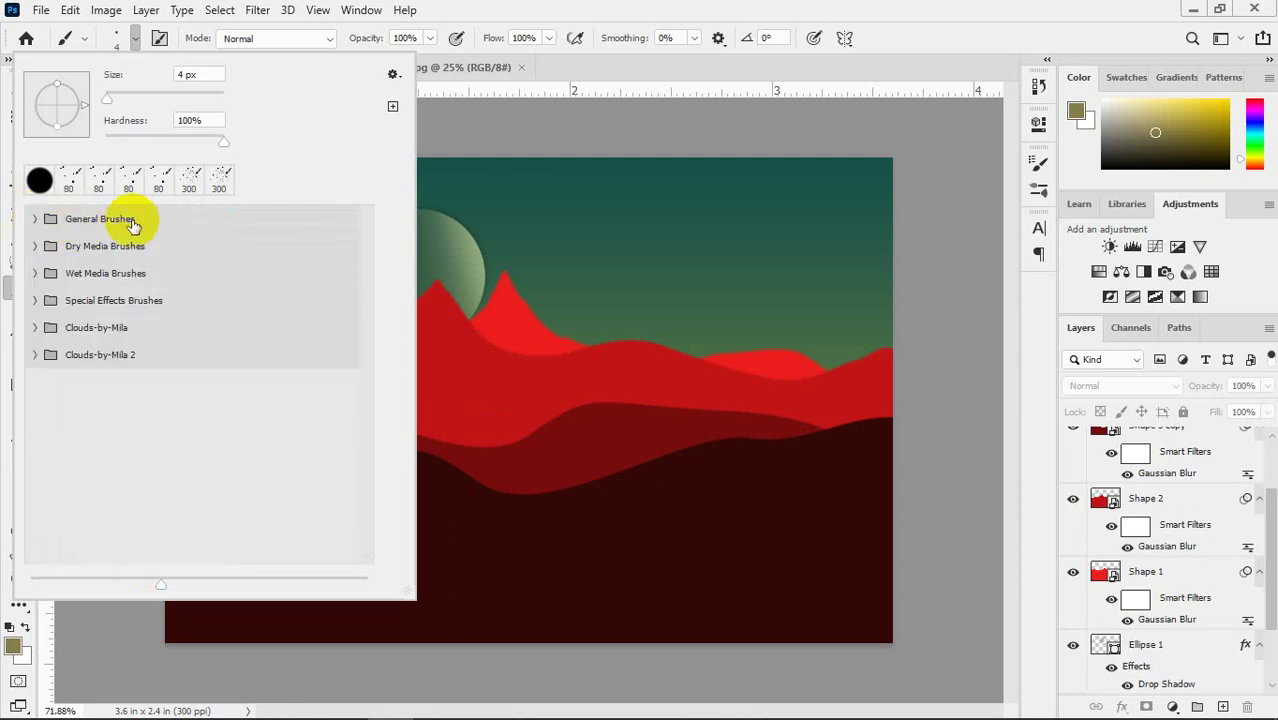
left_click(106, 328)
left_click(35, 328)
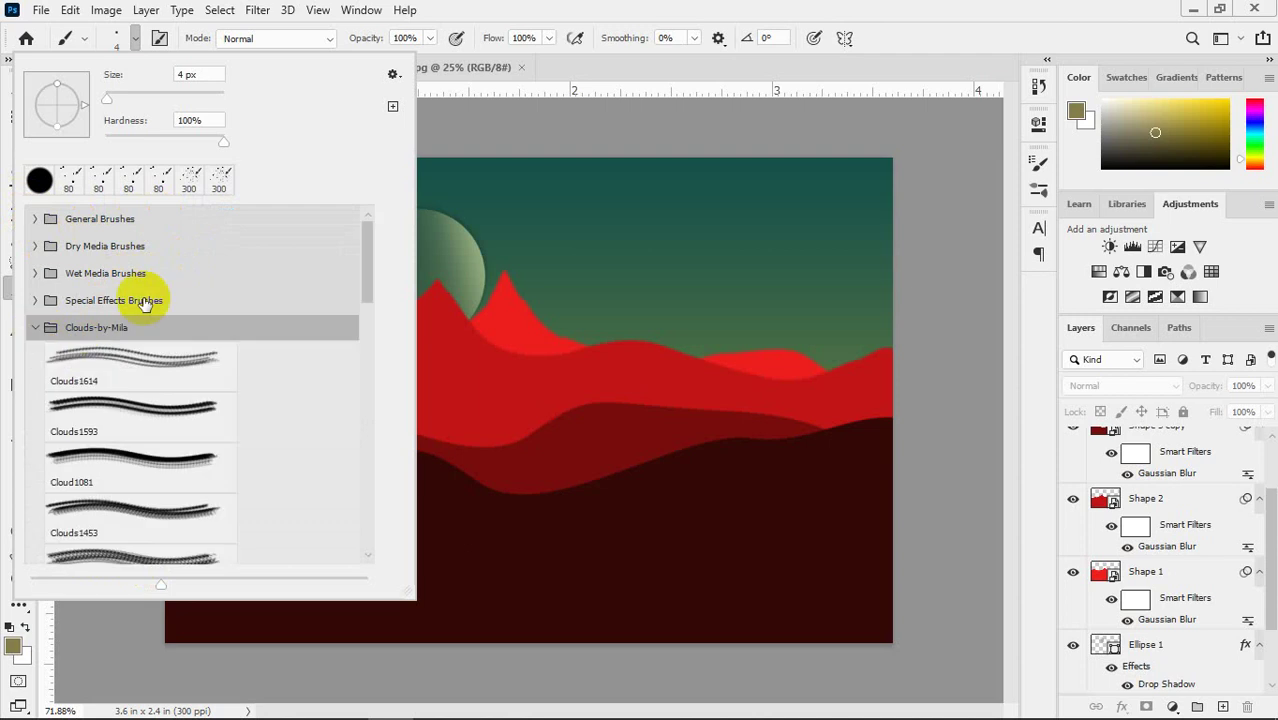
left_click(160, 343)
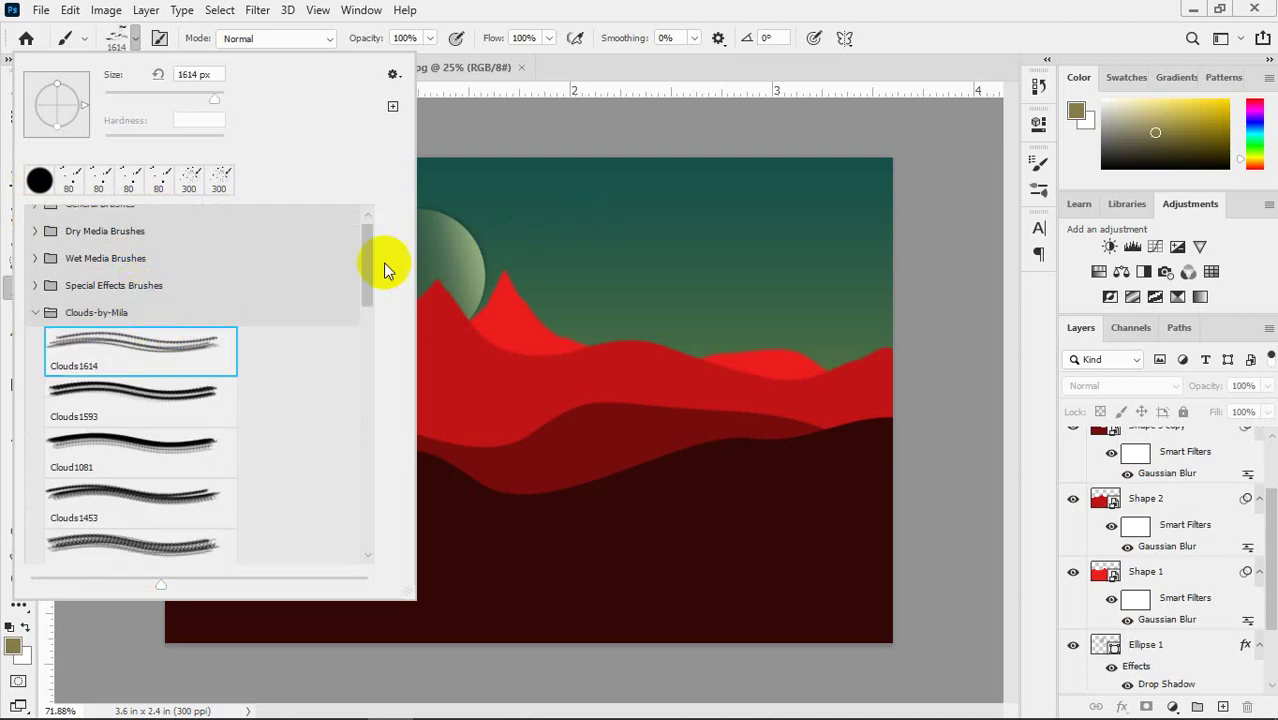
left_click(110, 398)
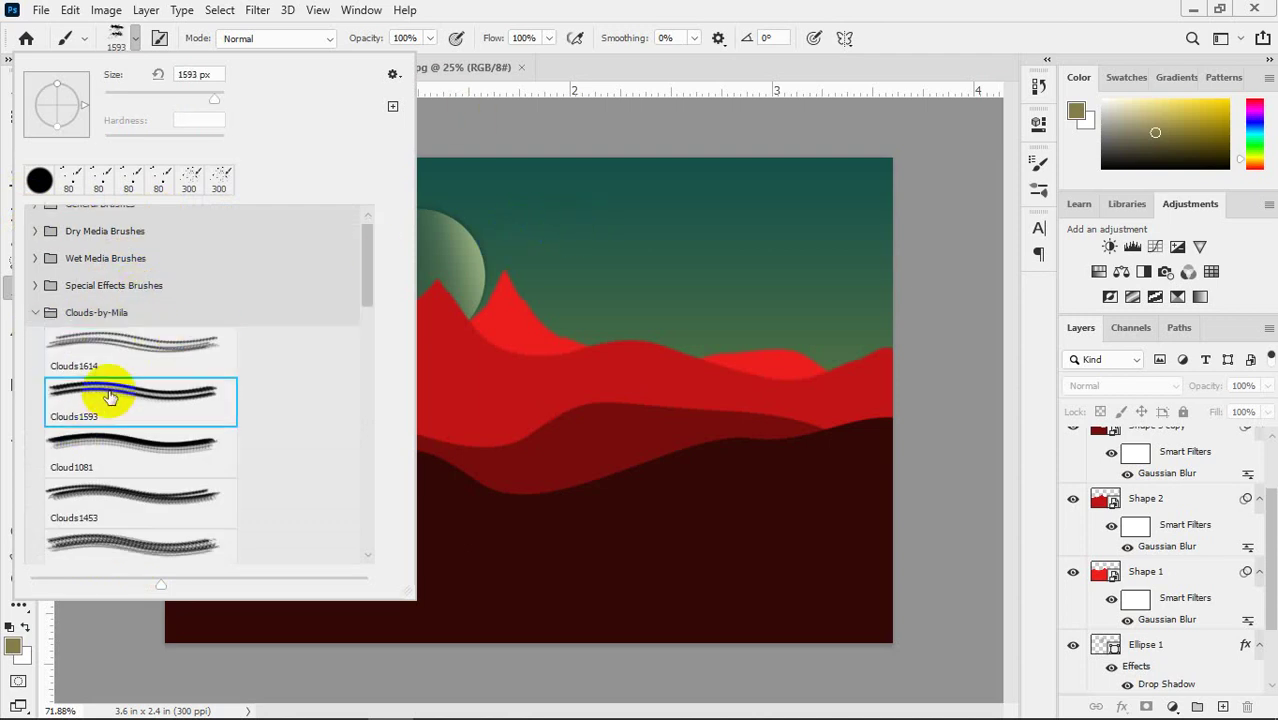
left_click(102, 364)
left_click(124, 404)
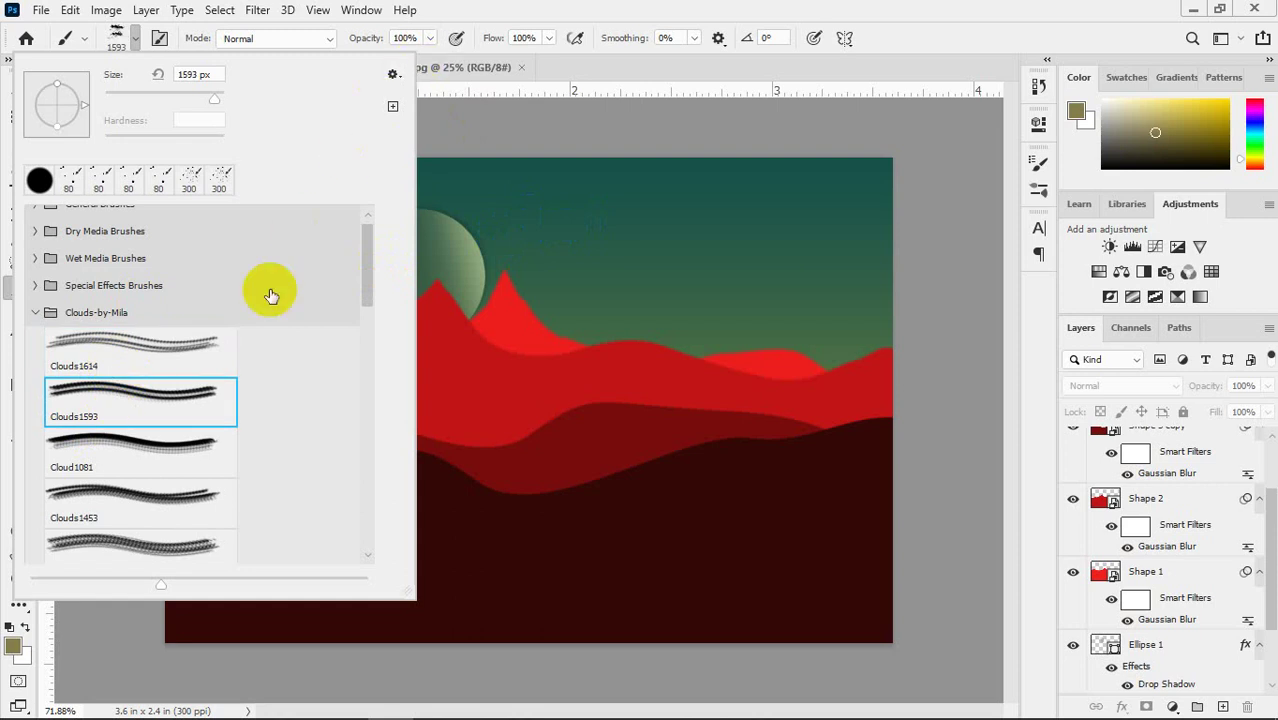
left_click(535, 13)
- Add Layer 1, set the cloud brush to 500 px white, and undo the test strokes
scroll(1148, 524, "up", 3)
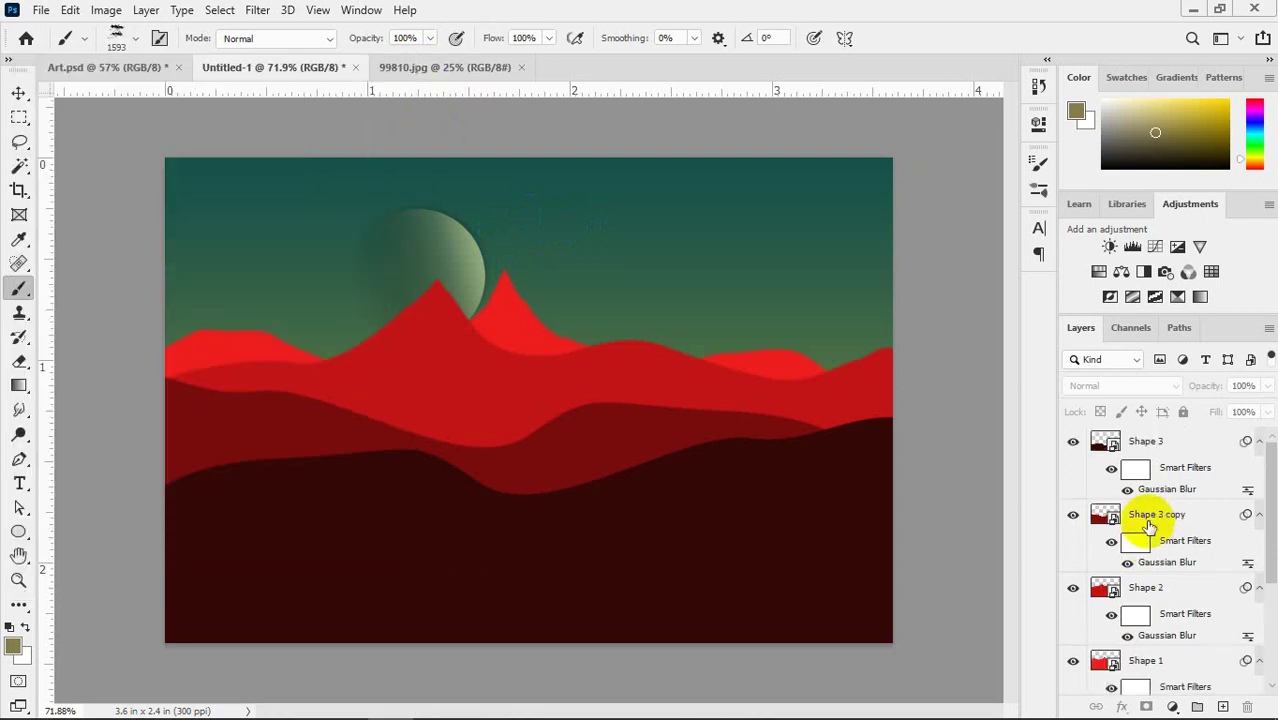
left_click(1224, 706)
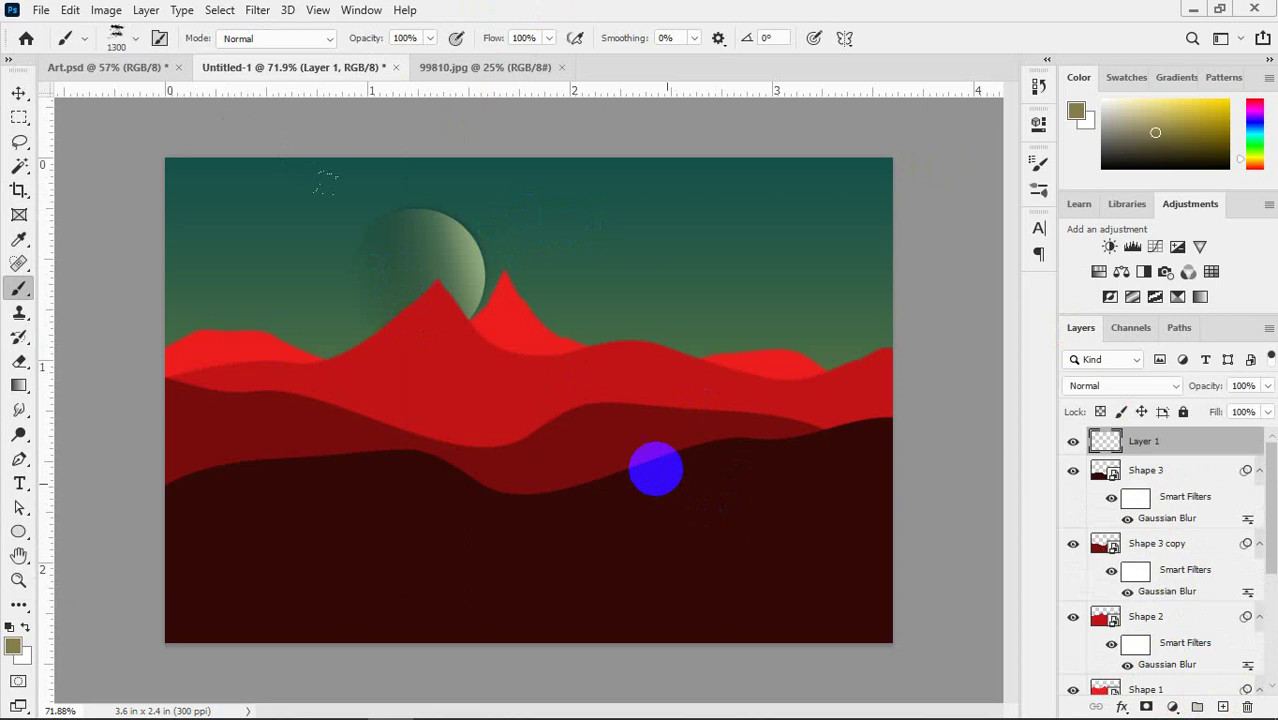
mouse_move(645, 448)
left_mouse_down()
mouse_move(628, 394)
mouse_move(563, 355)
mouse_move(700, 362)
left_mouse_up()
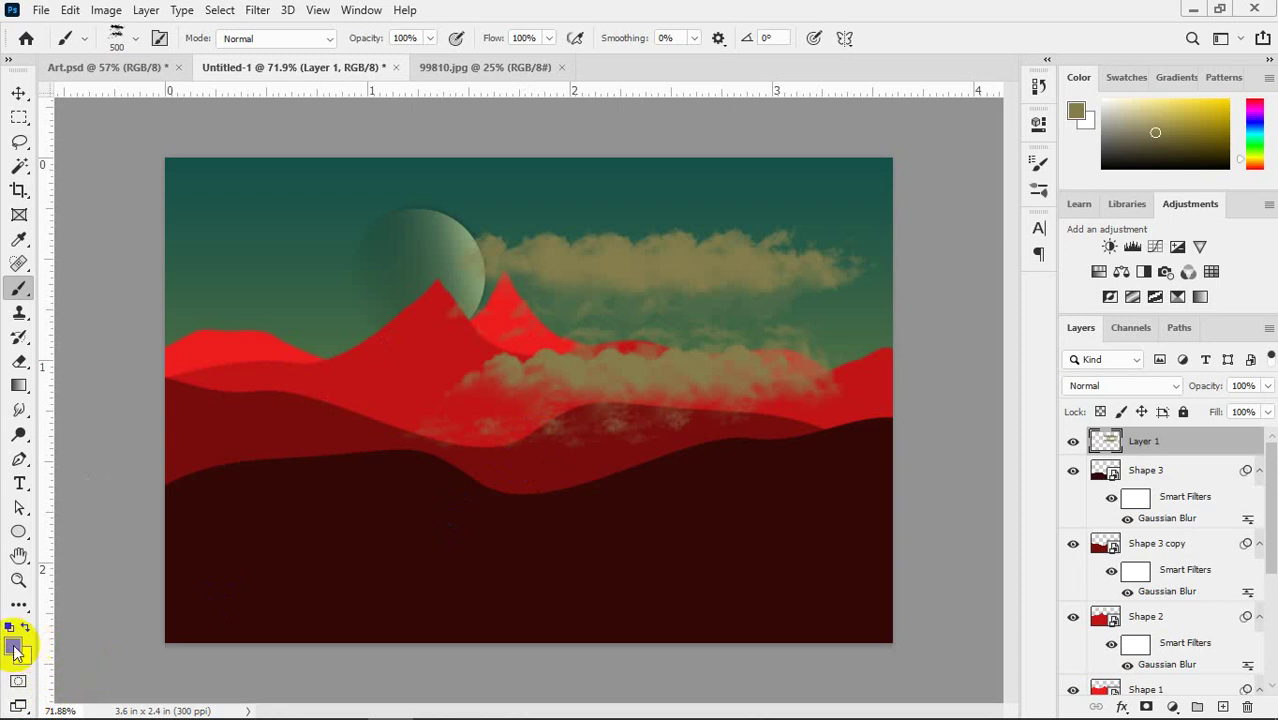
key("x")
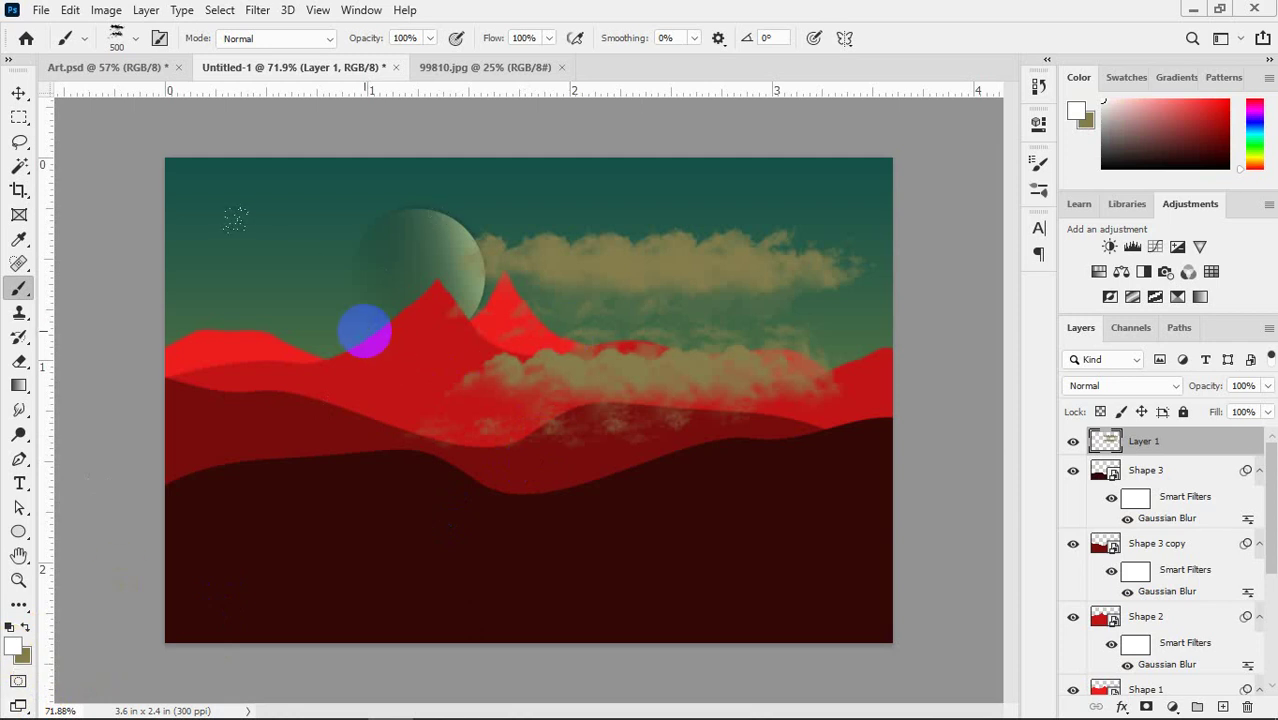
left_click(447, 343)
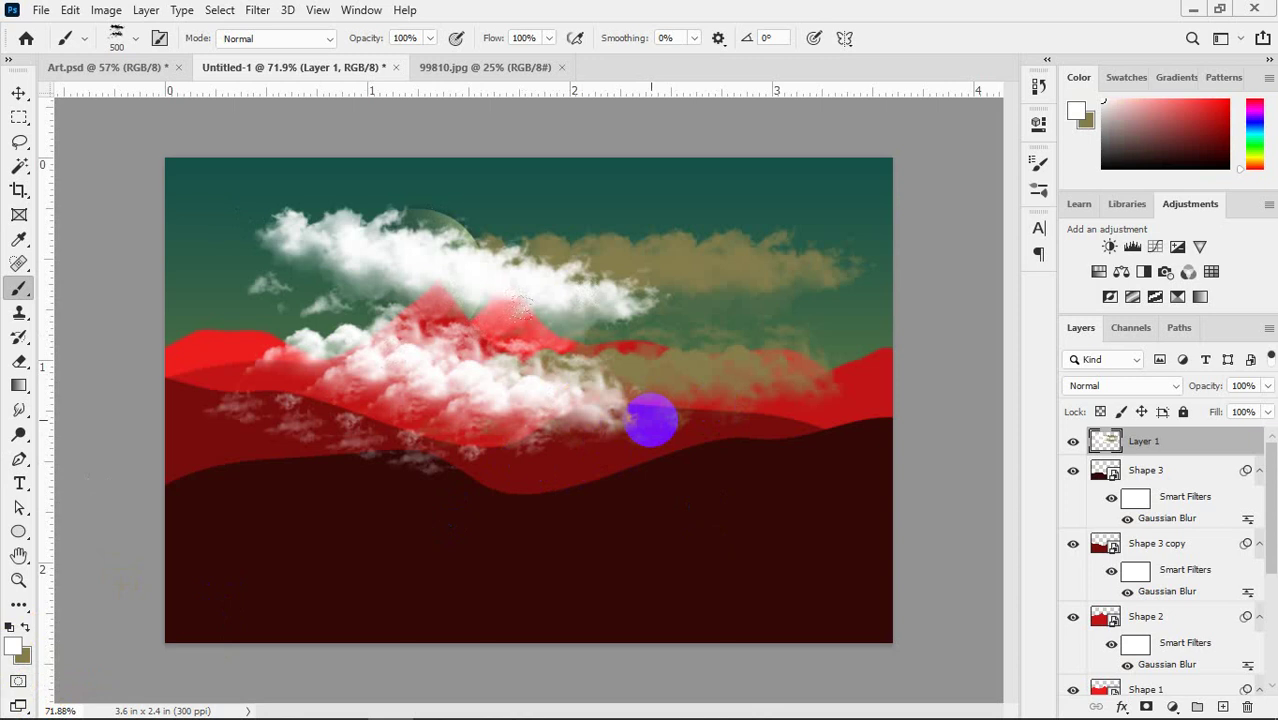
key("ctrl+z")
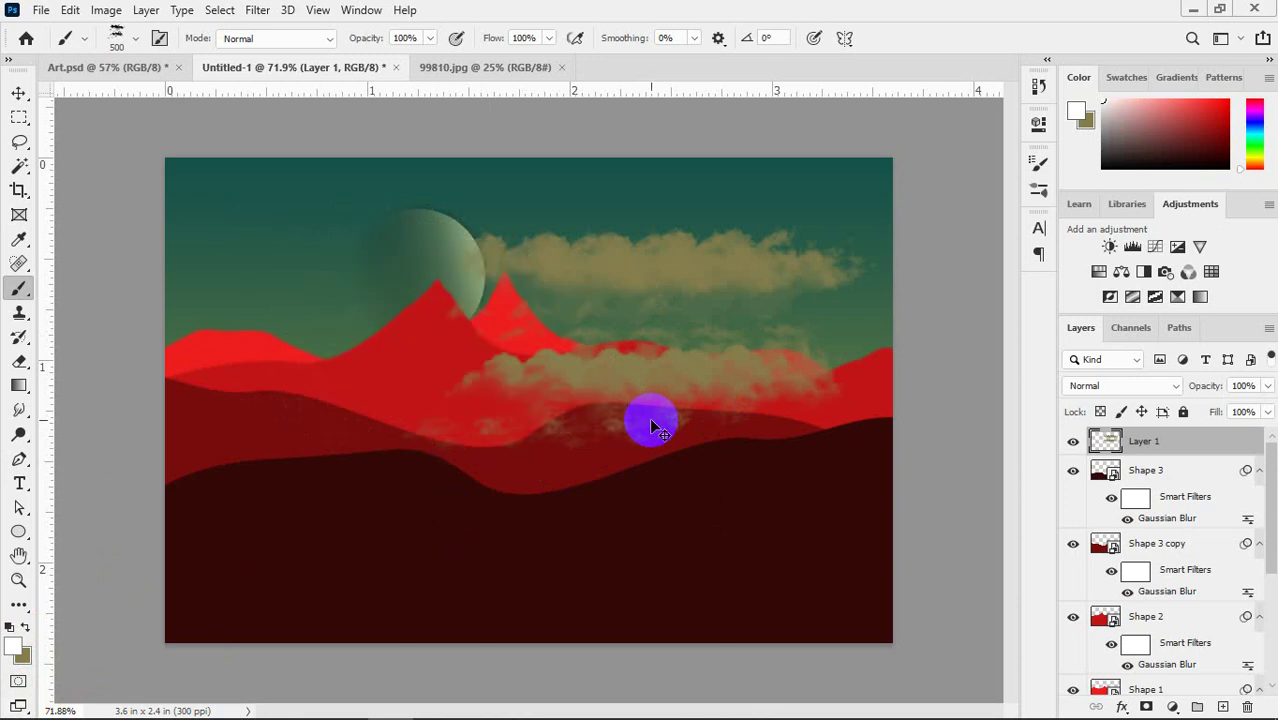
key("ctrl+z")
key("ctrl+z")
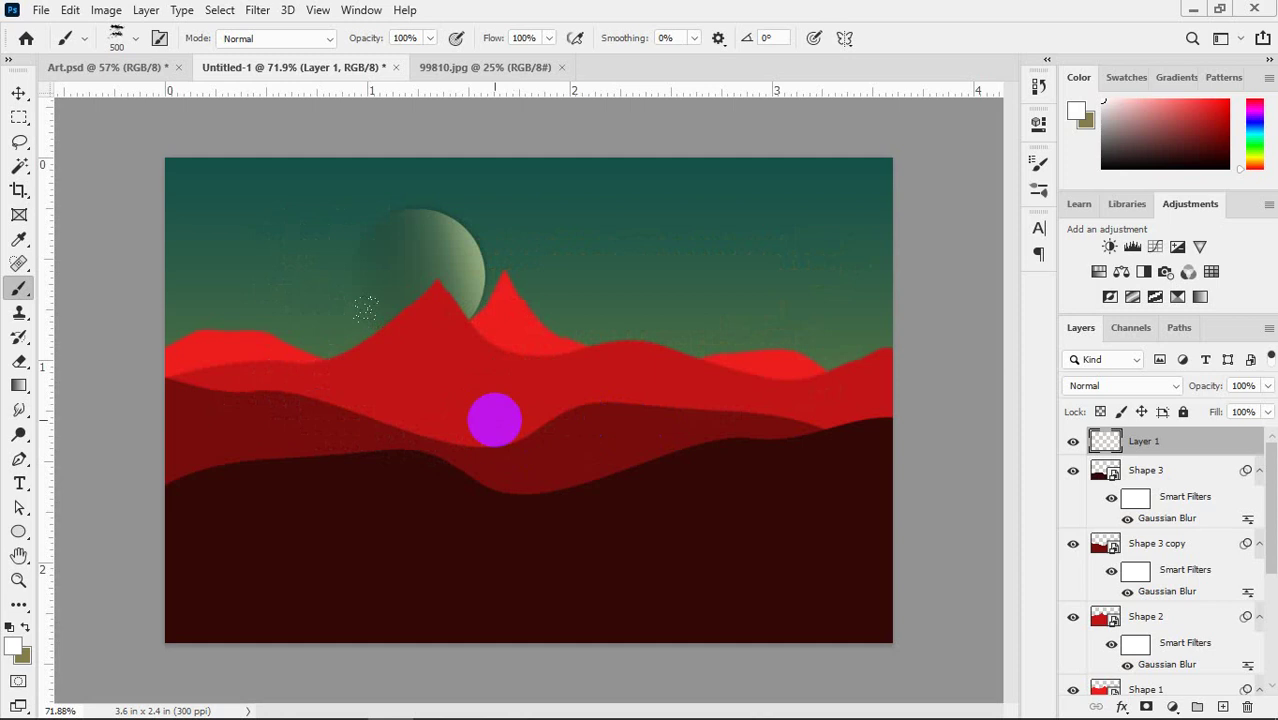
- Try several cloud brush presets and settle on the Cloud324 brush
left_click(135, 38)
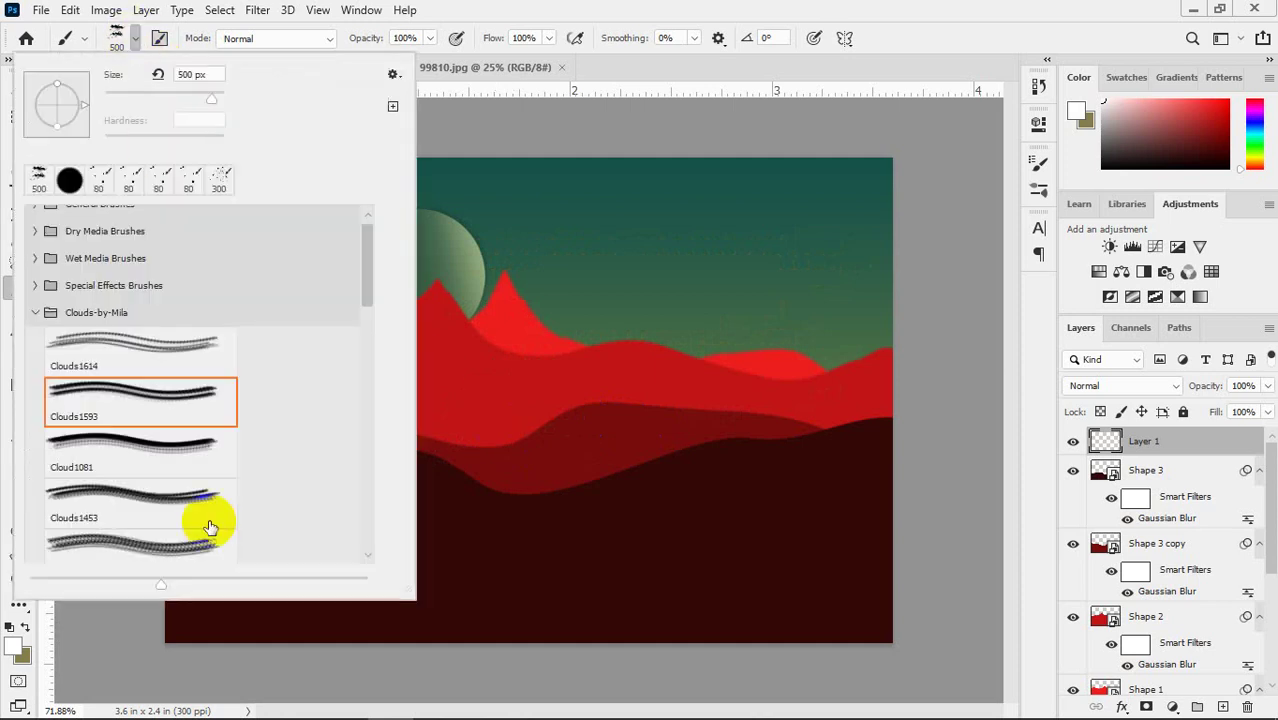
scroll(220, 505, "down", 5)
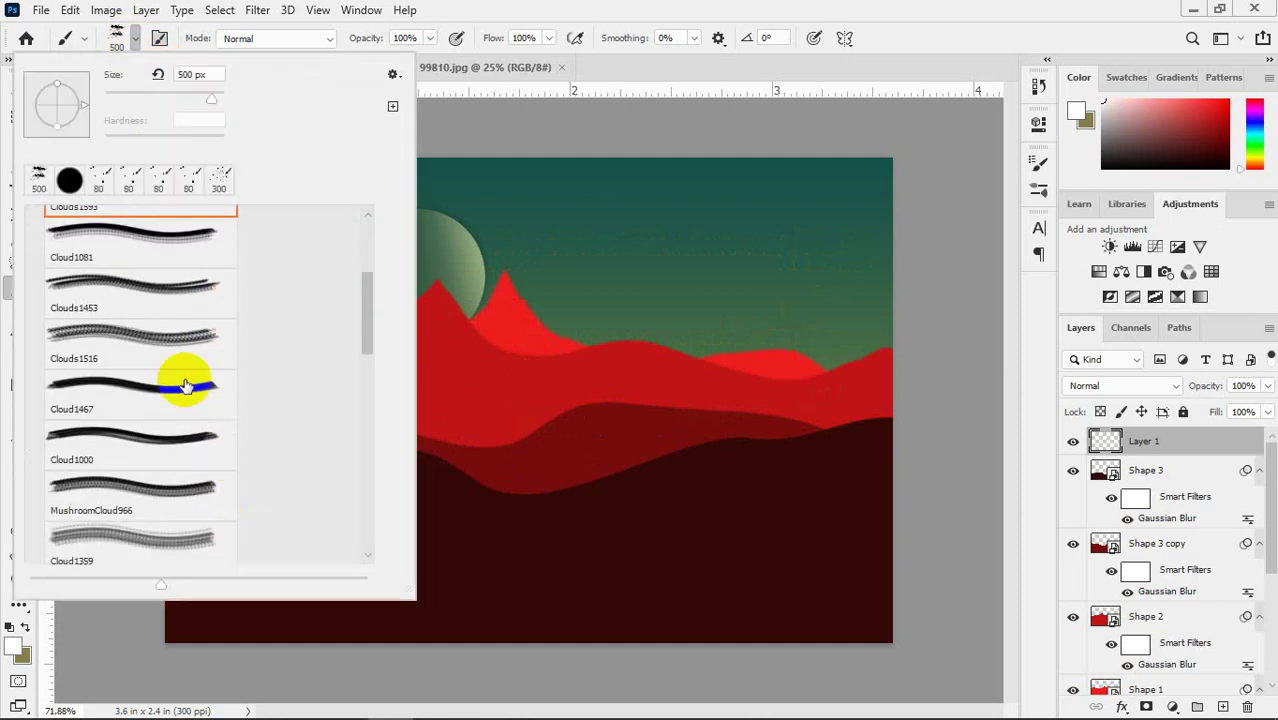
left_click(185, 385)
left_click(148, 444)
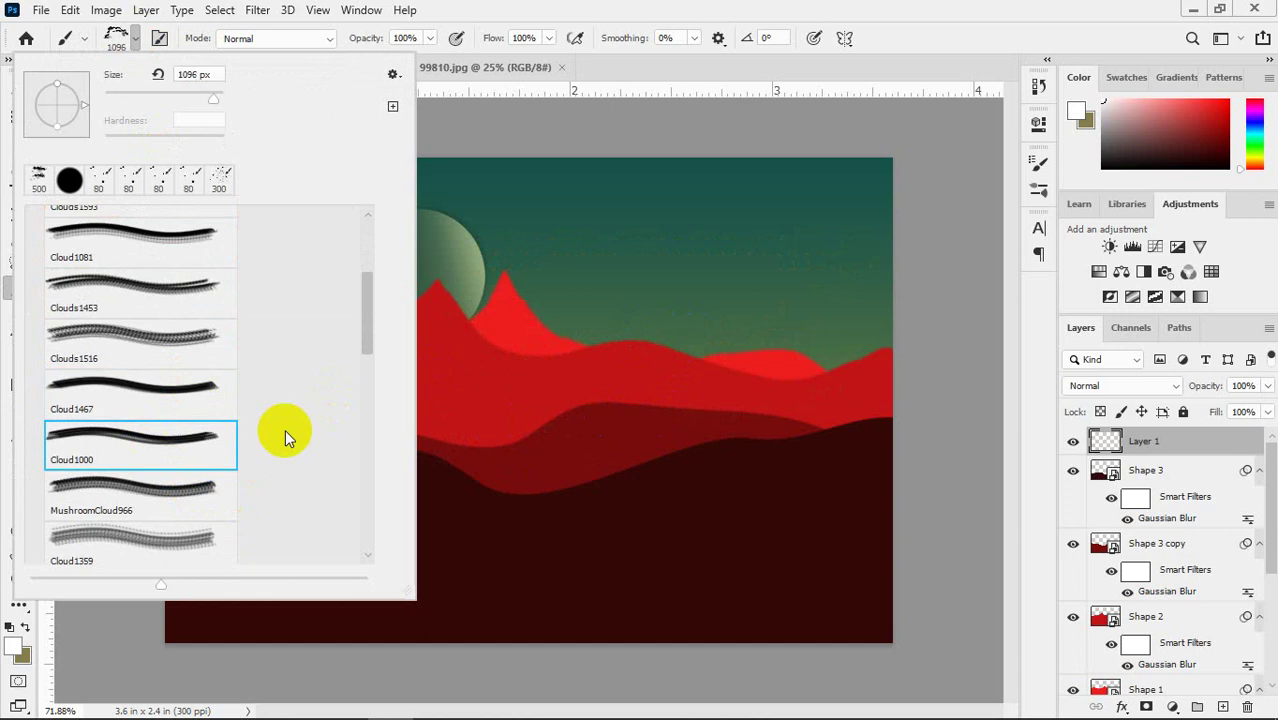
left_click(166, 500)
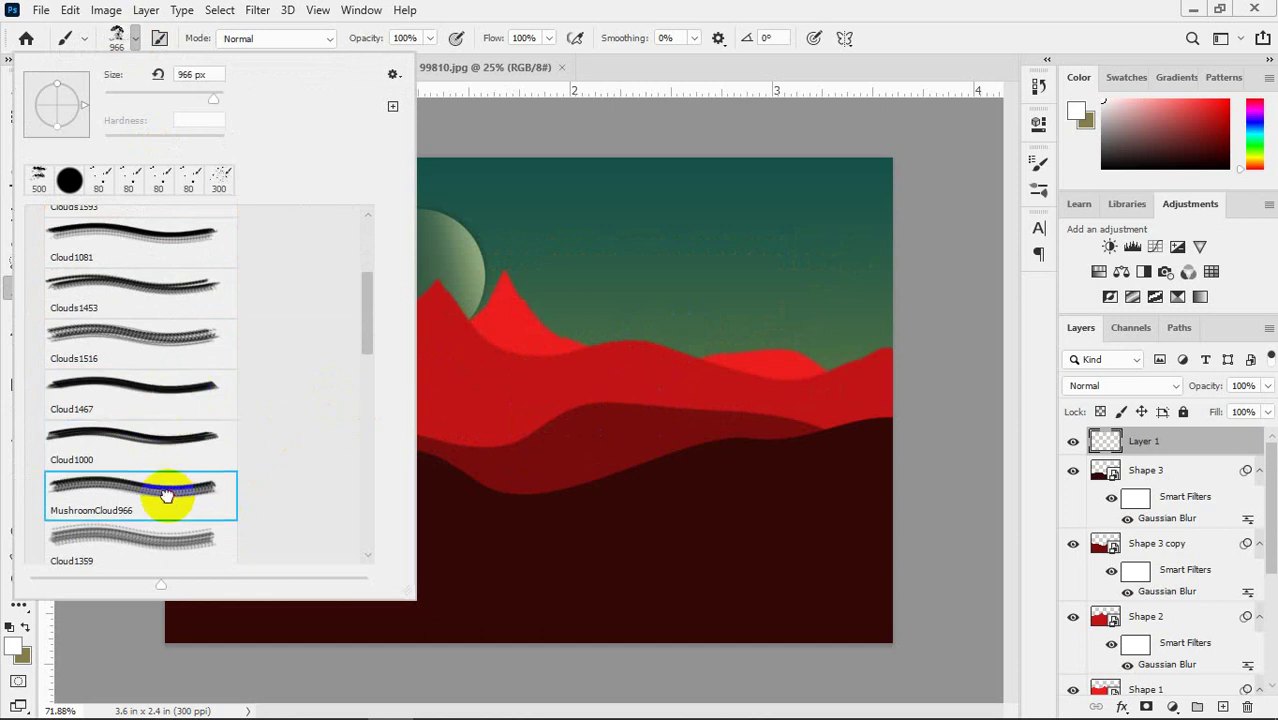
left_click(138, 545)
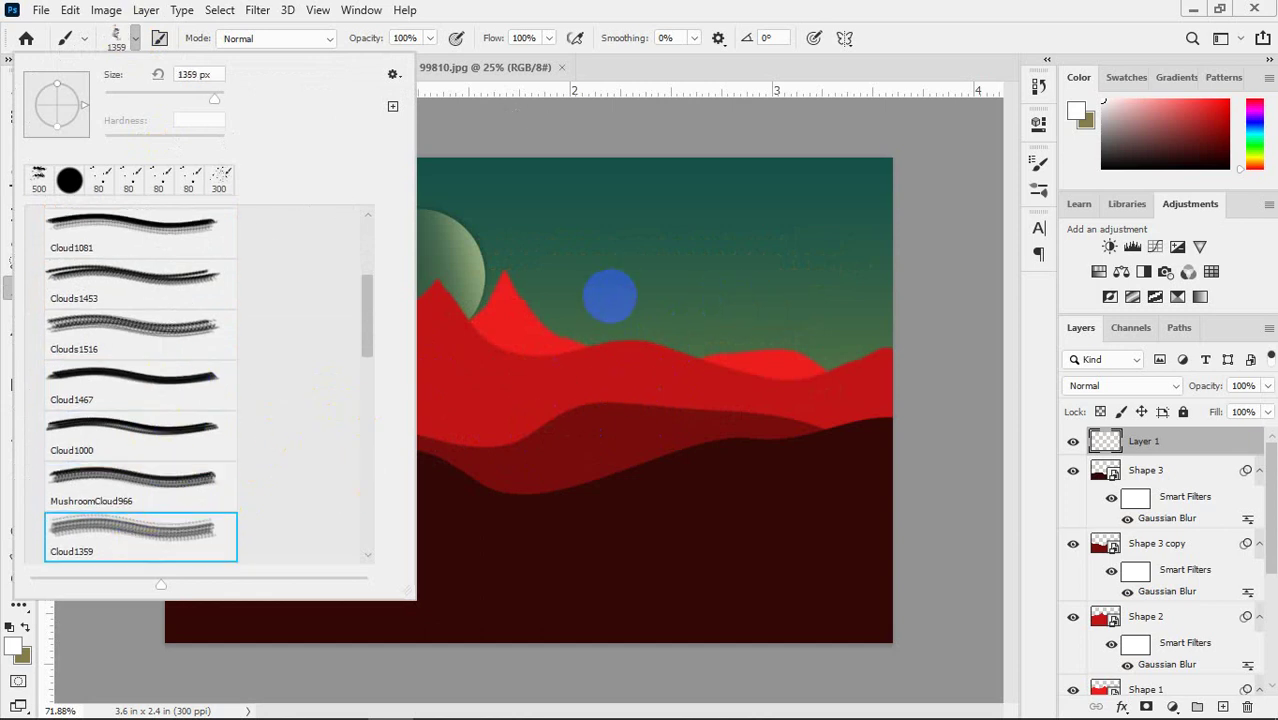
scroll(132, 425, "down", 2)
left_click(148, 514)
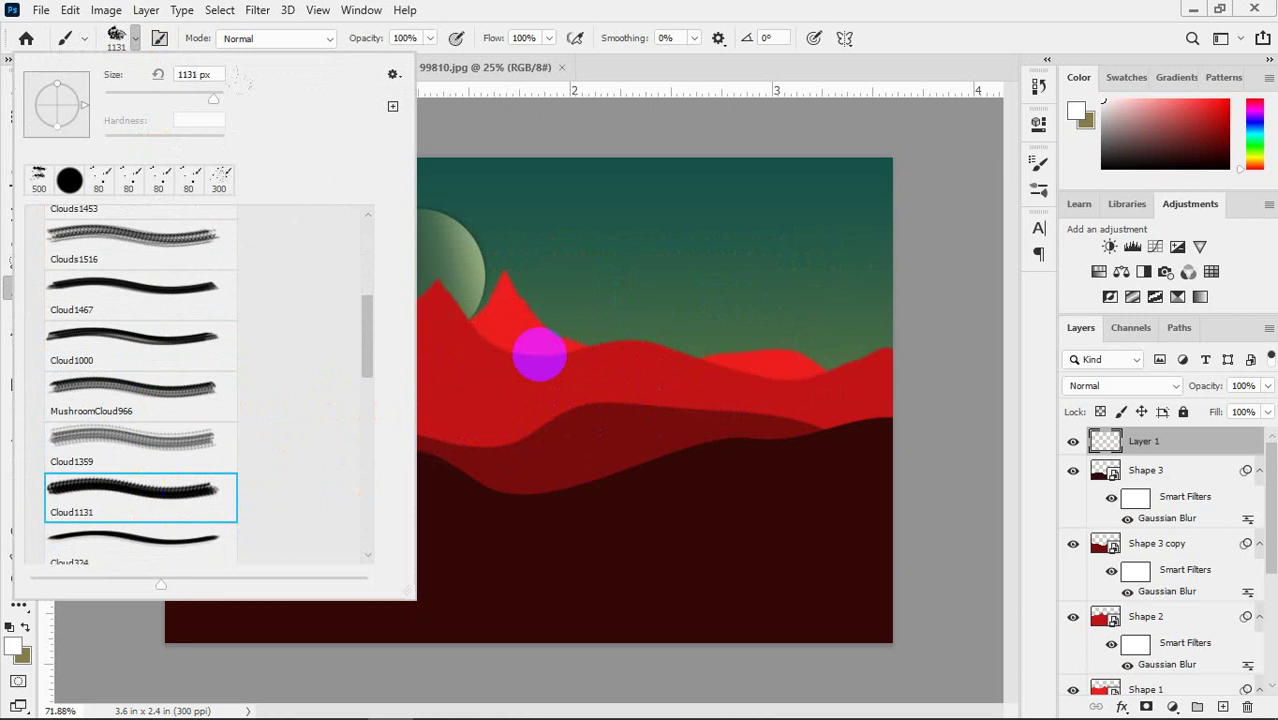
scroll(186, 436, "down", 2)
left_click(185, 443)
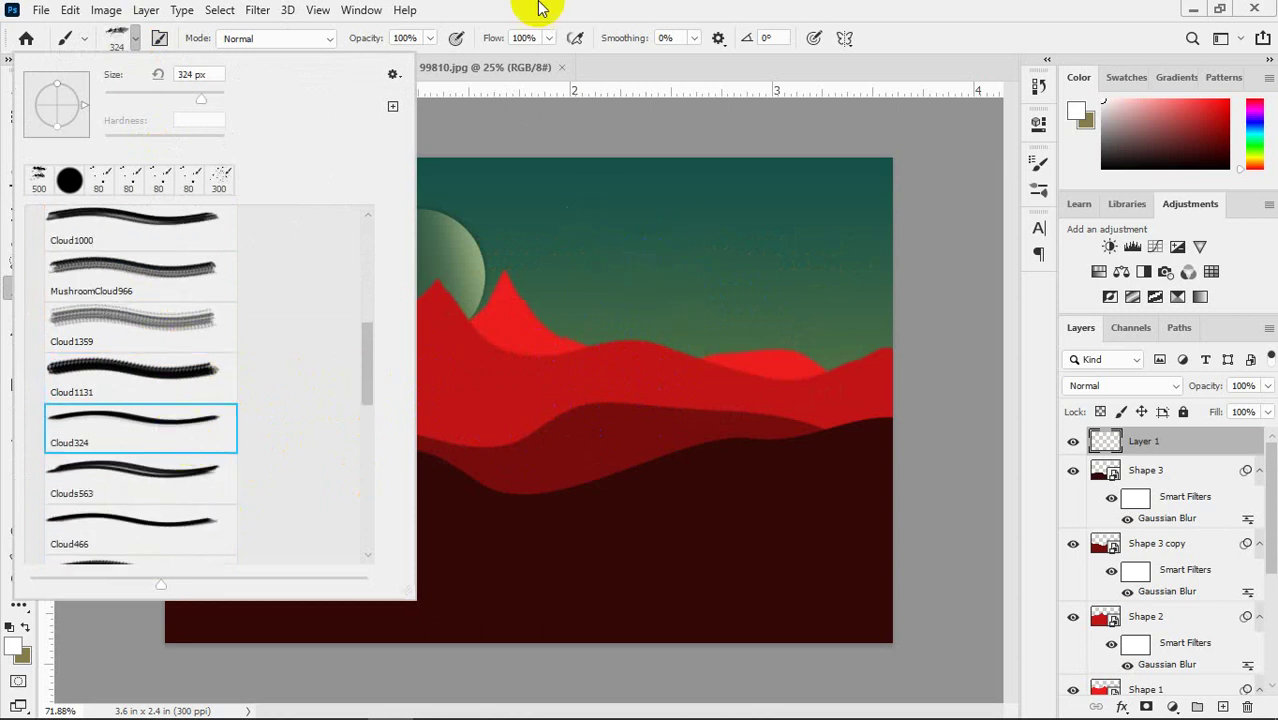
- Enlarge the Cloud324 brush to 600 px and stamp a white cloud in the upper-right sky
left_click(421, 330)
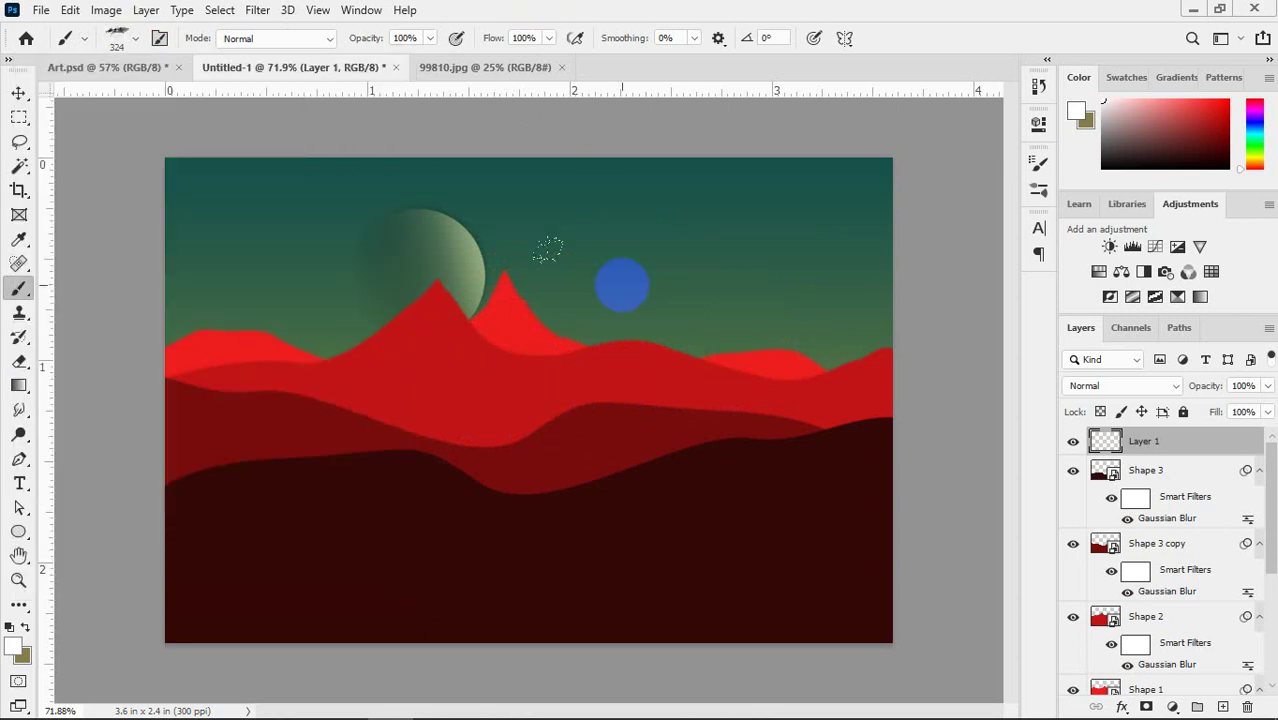
key("bracketright")
key("bracketright")
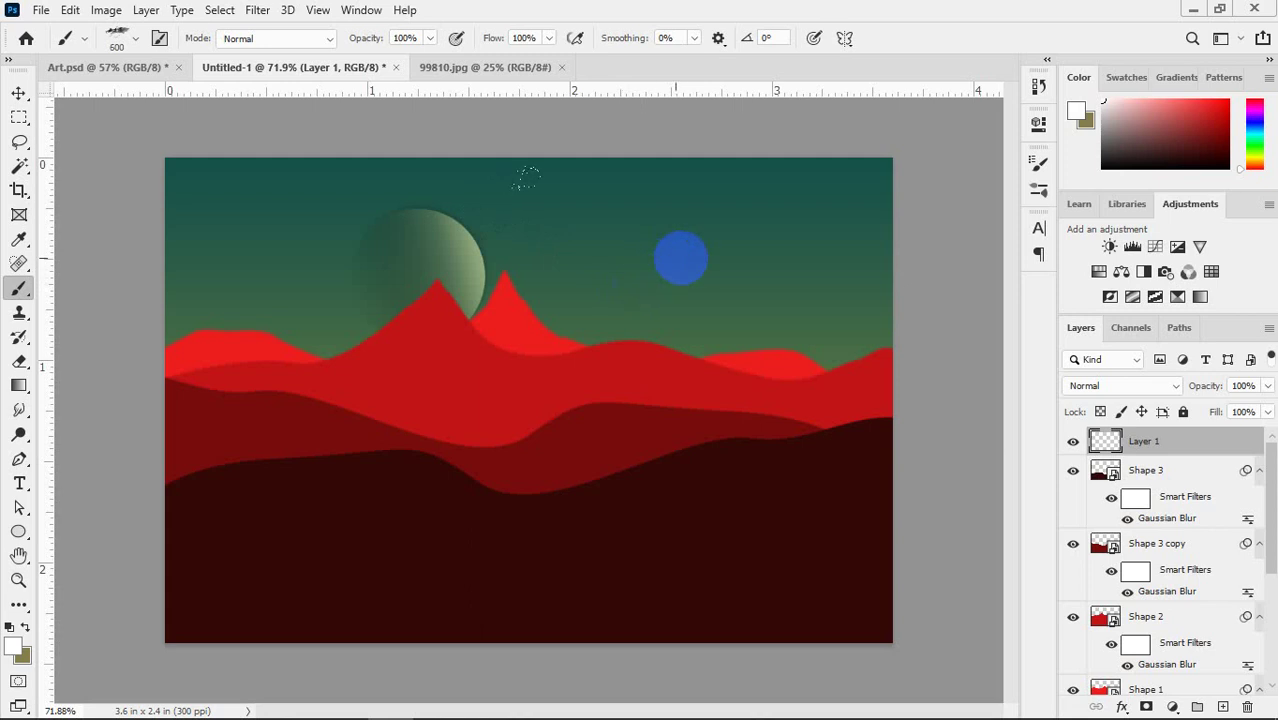
left_click(681, 264)
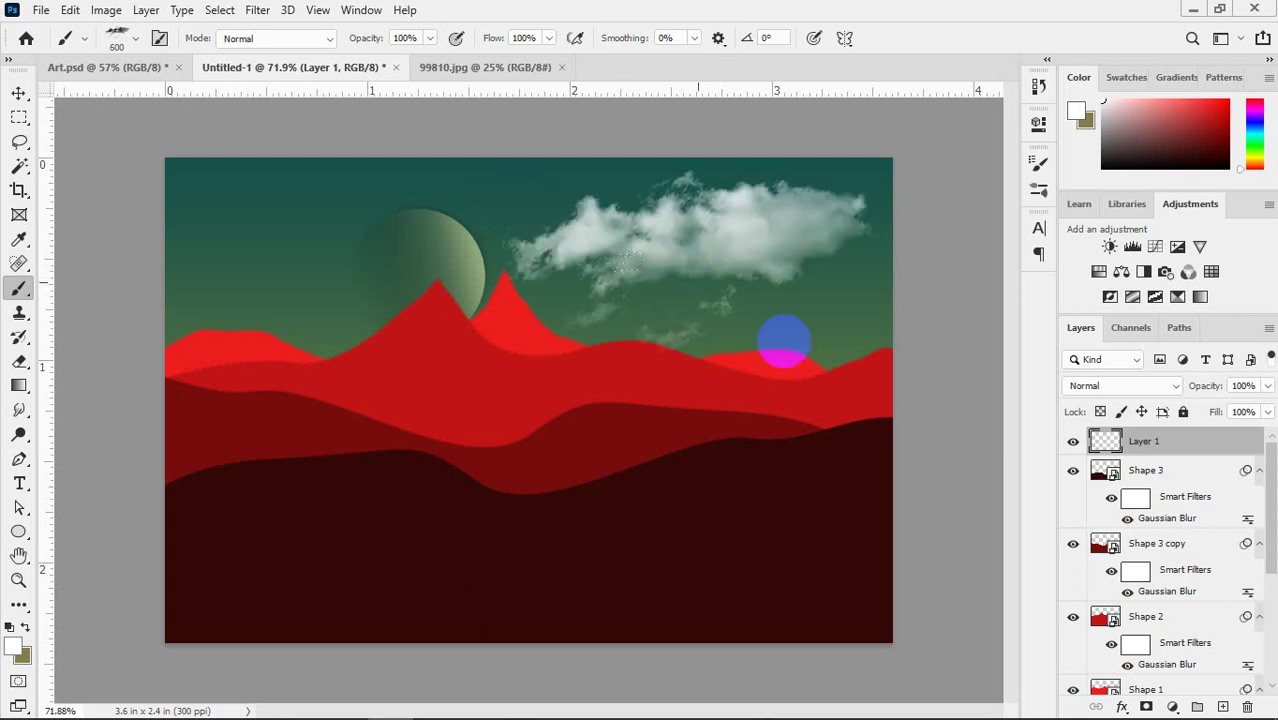
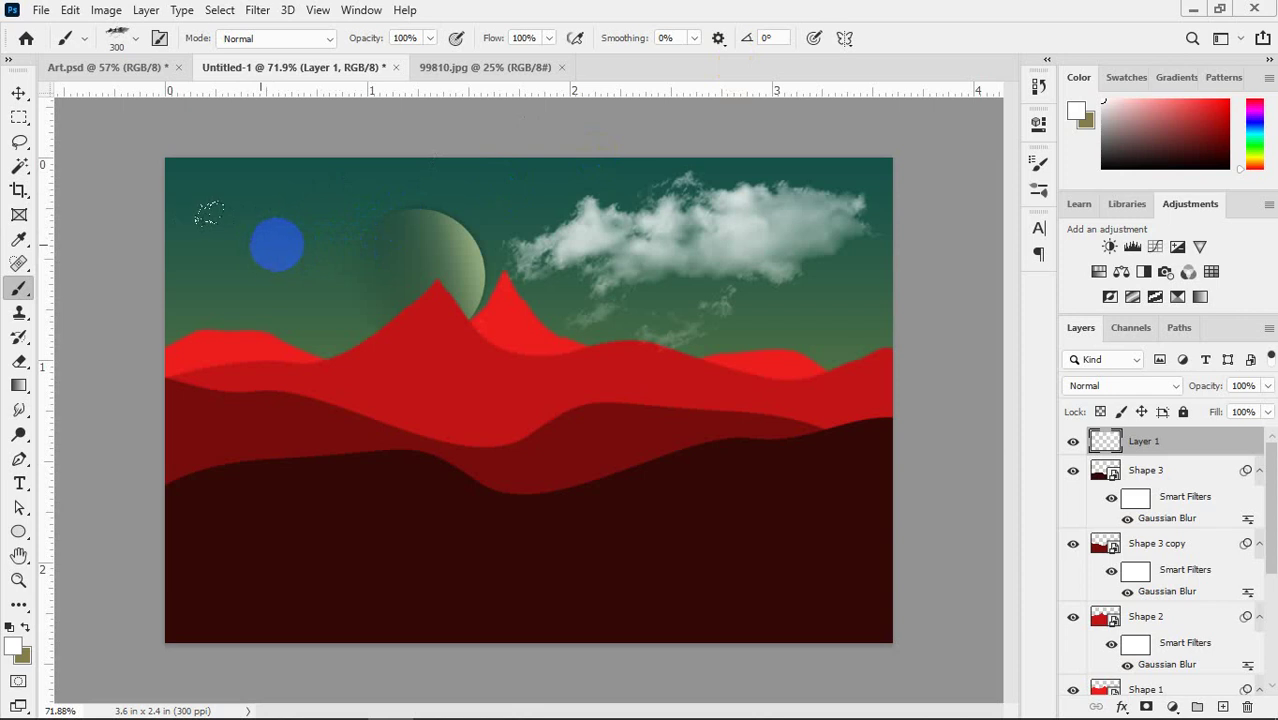
- Set the brush angle to 180°, test-stamp a cloud, compare by toggling Layer 1, then undo the stamp
left_click(772, 38)
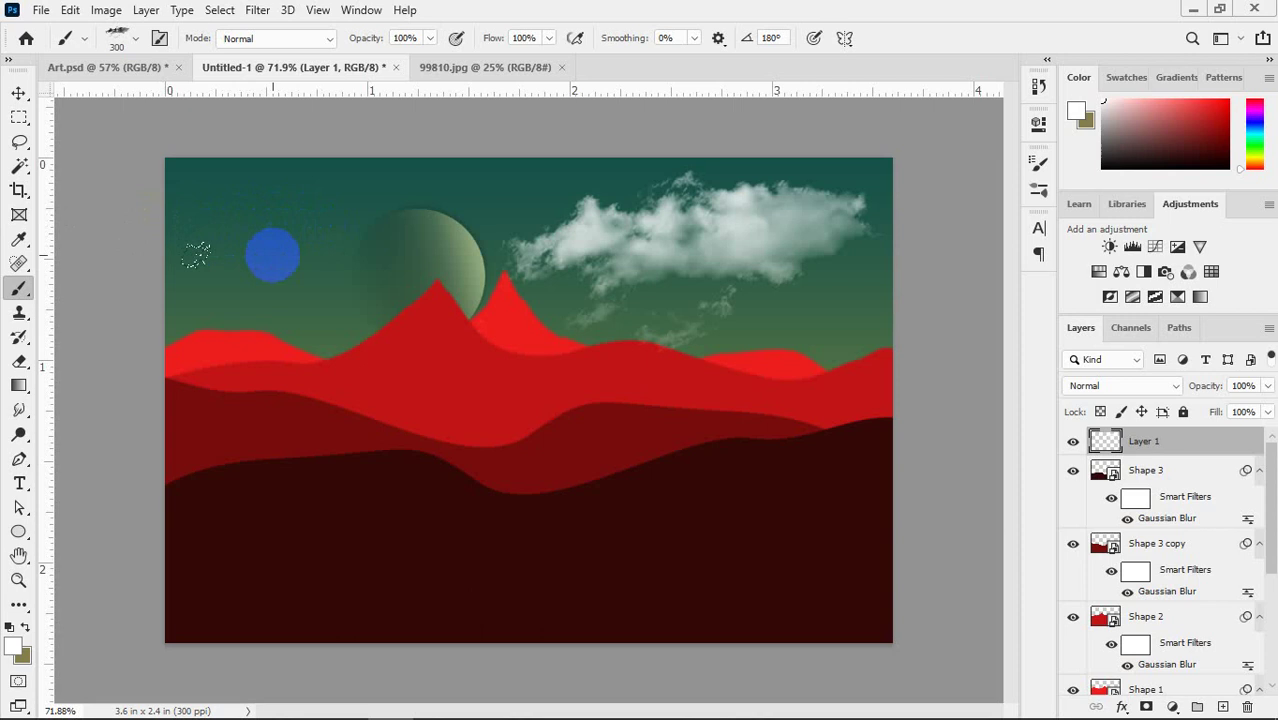
left_click(270, 265)
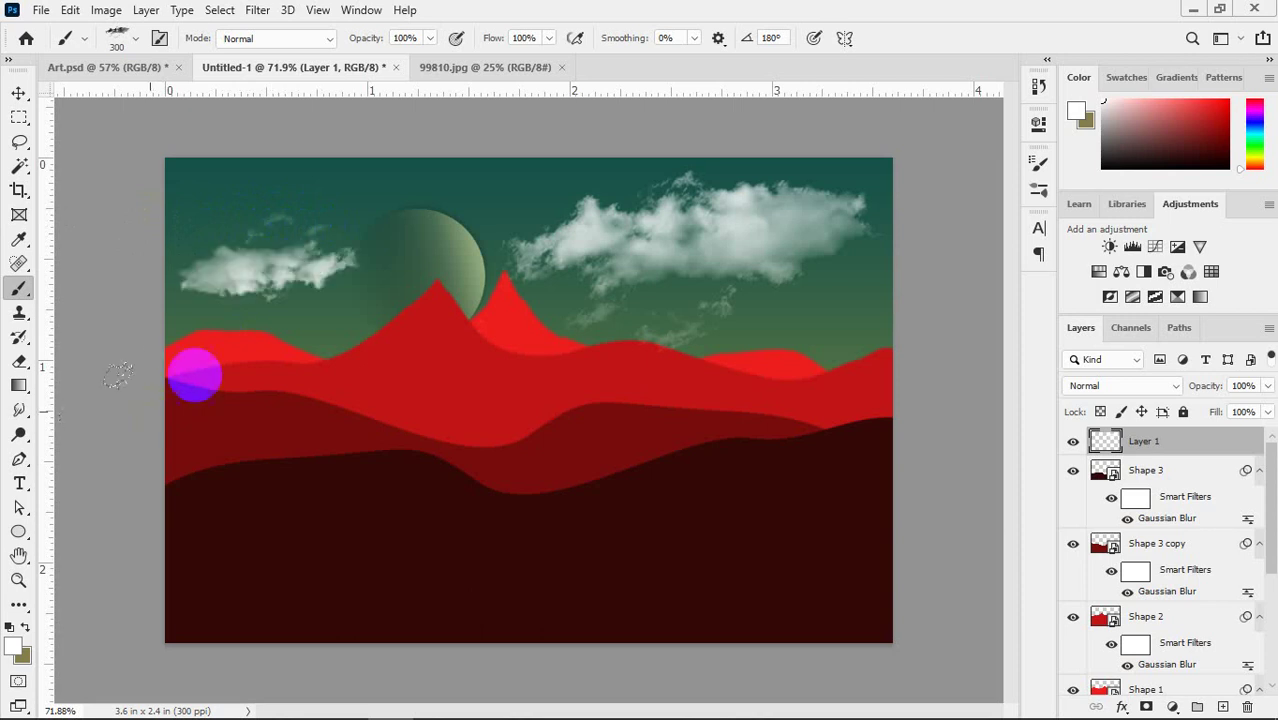
left_click(17, 90)
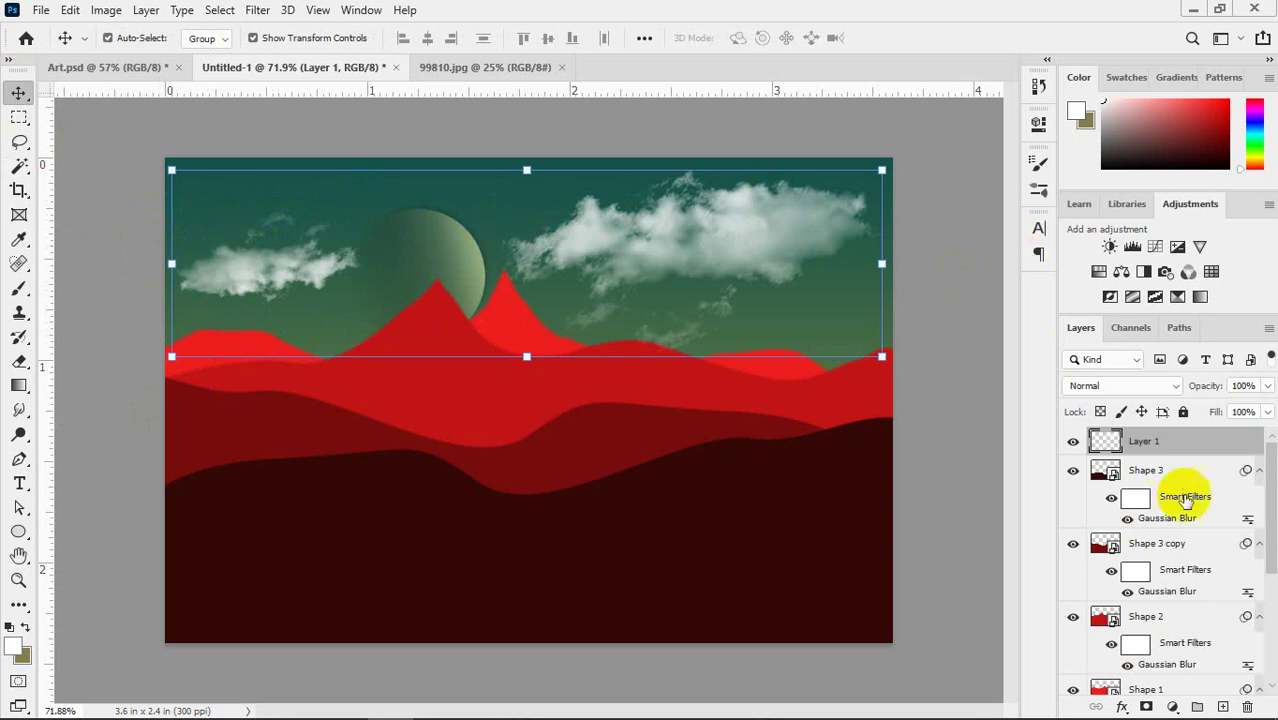
left_click(1073, 443)
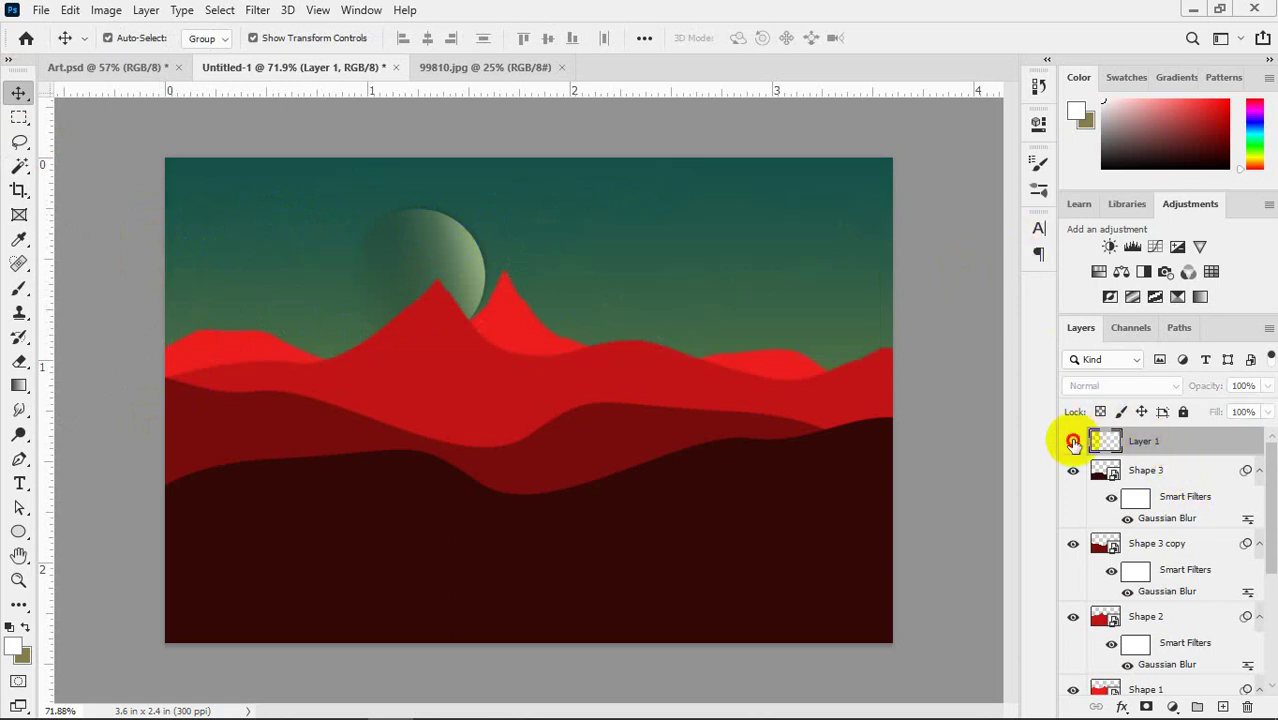
left_click(1073, 443)
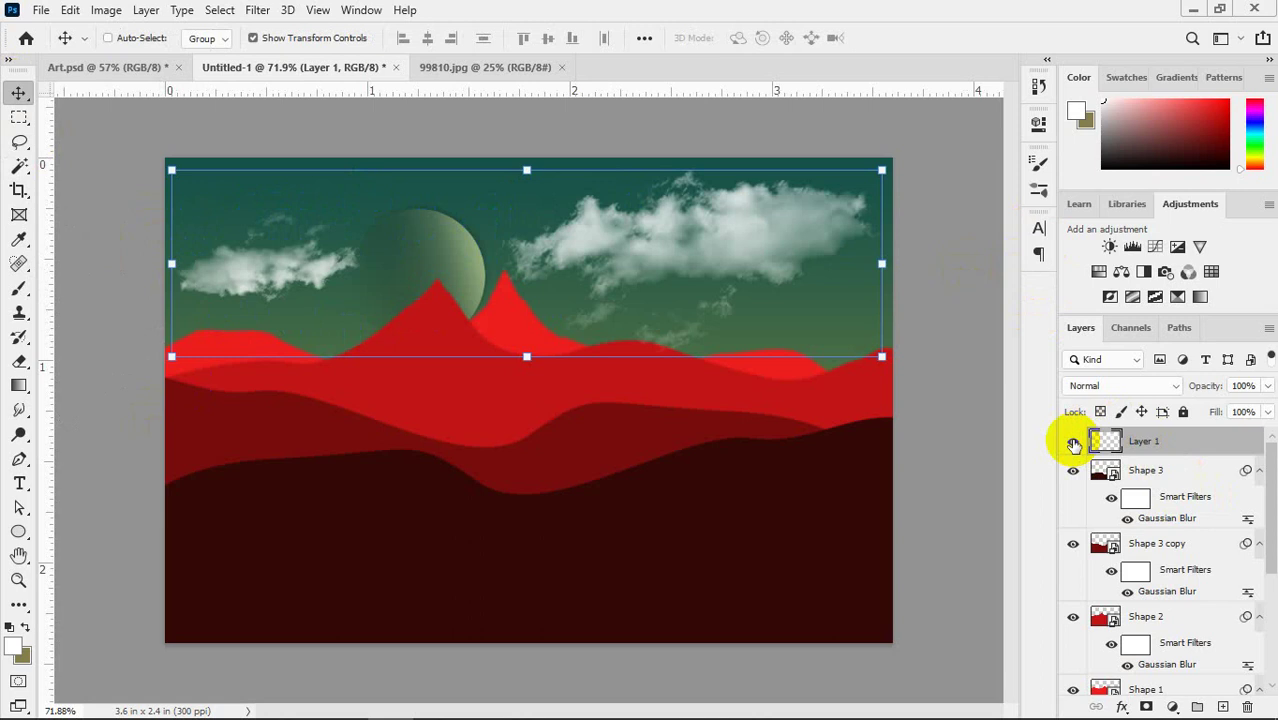
left_click(1073, 443)
left_click(1073, 443)
key("ctrl+z")
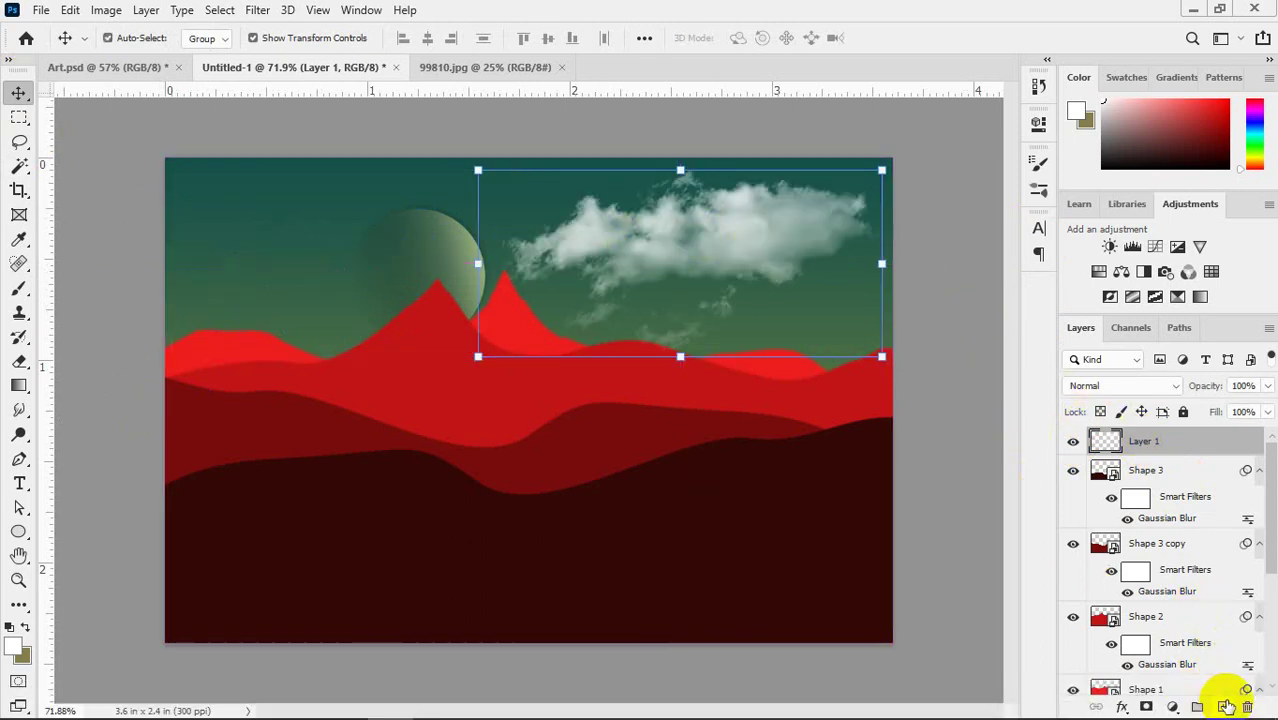
- Create a new layer and stamp a cloud in the upper-left sky with the brush
left_click(1225, 706)
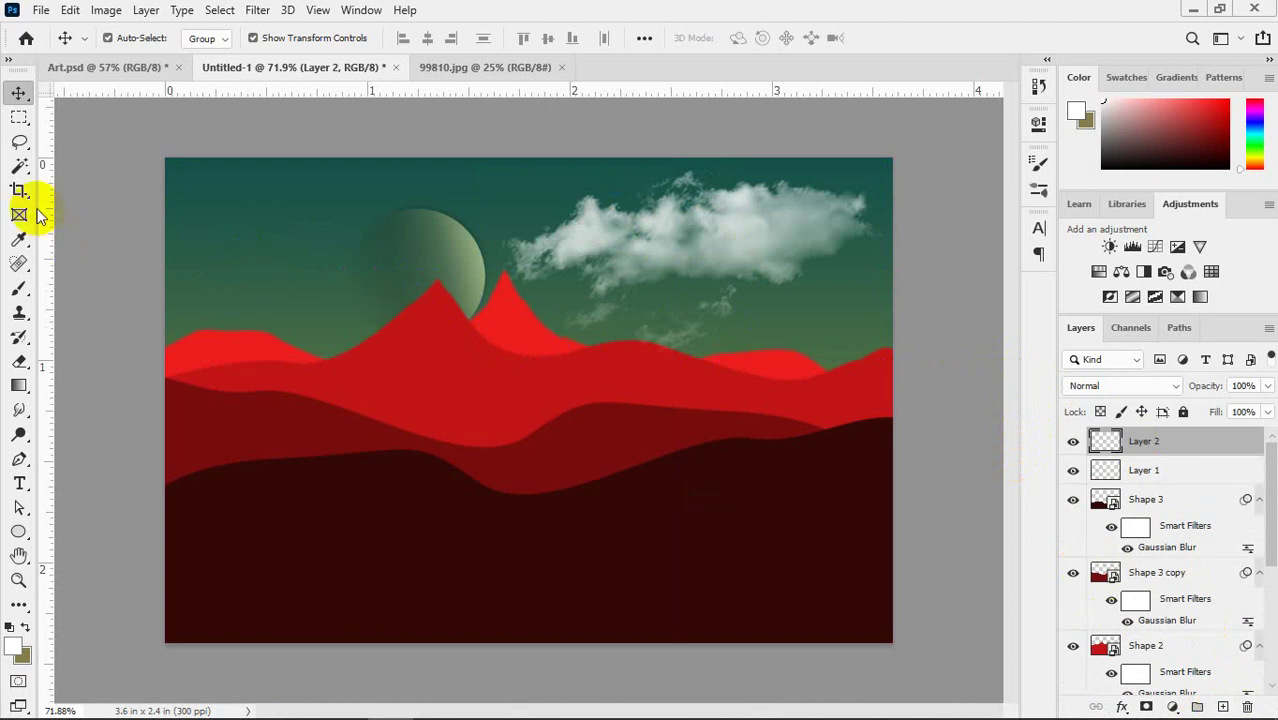
key("b")
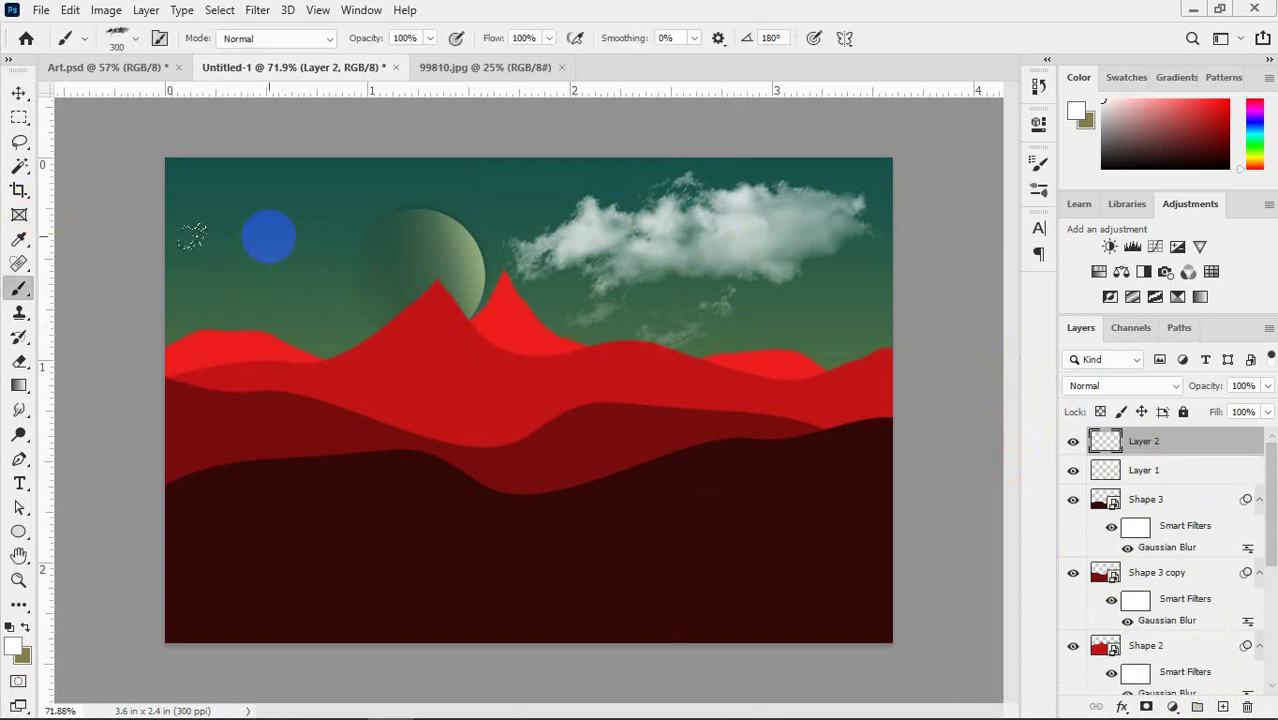
left_click(268, 236)
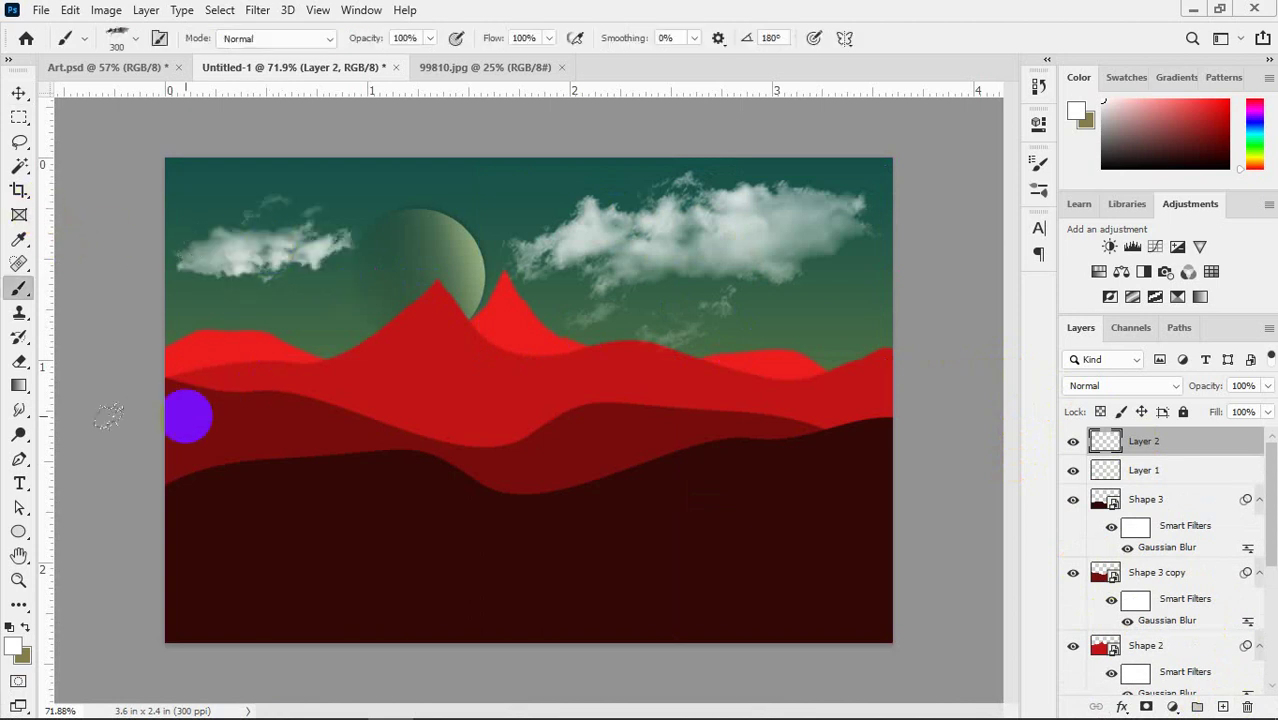
- Enlarge the new cloud to about 111% and commit the transform
left_click(19, 92)
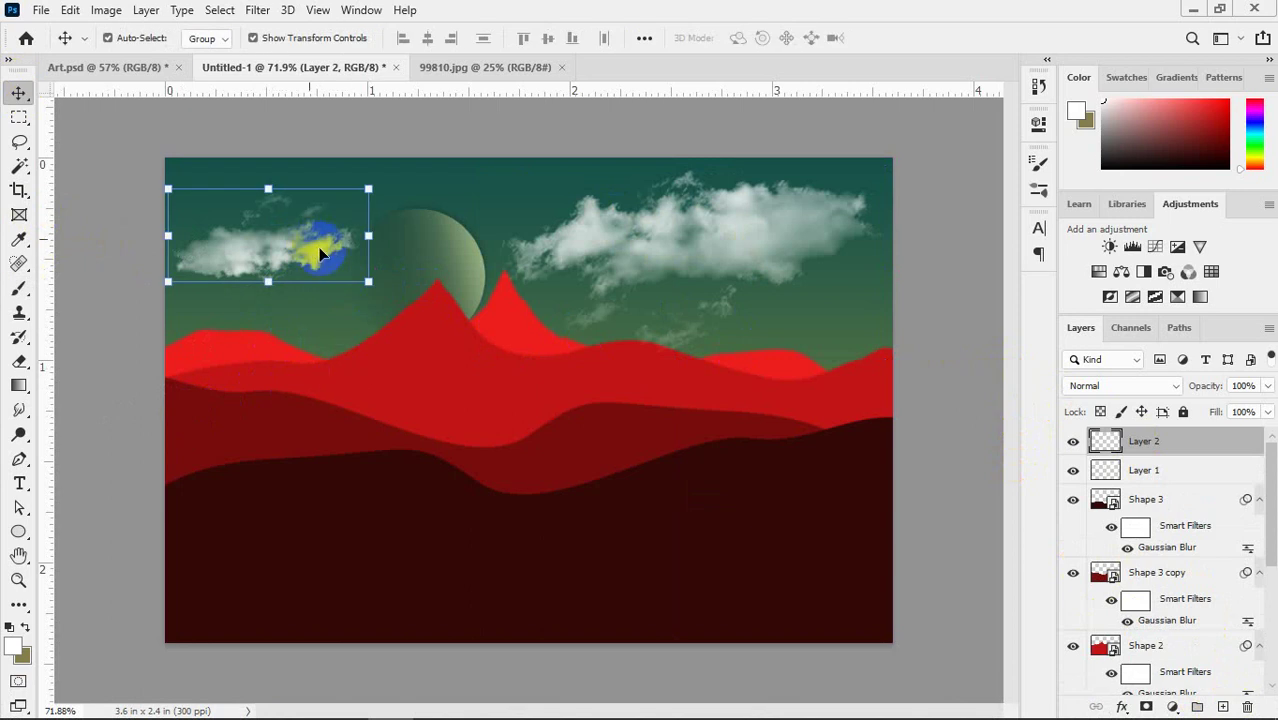
left_click_drag(368, 281, 390, 296)
left_click(928, 38)
left_click(757, 250)
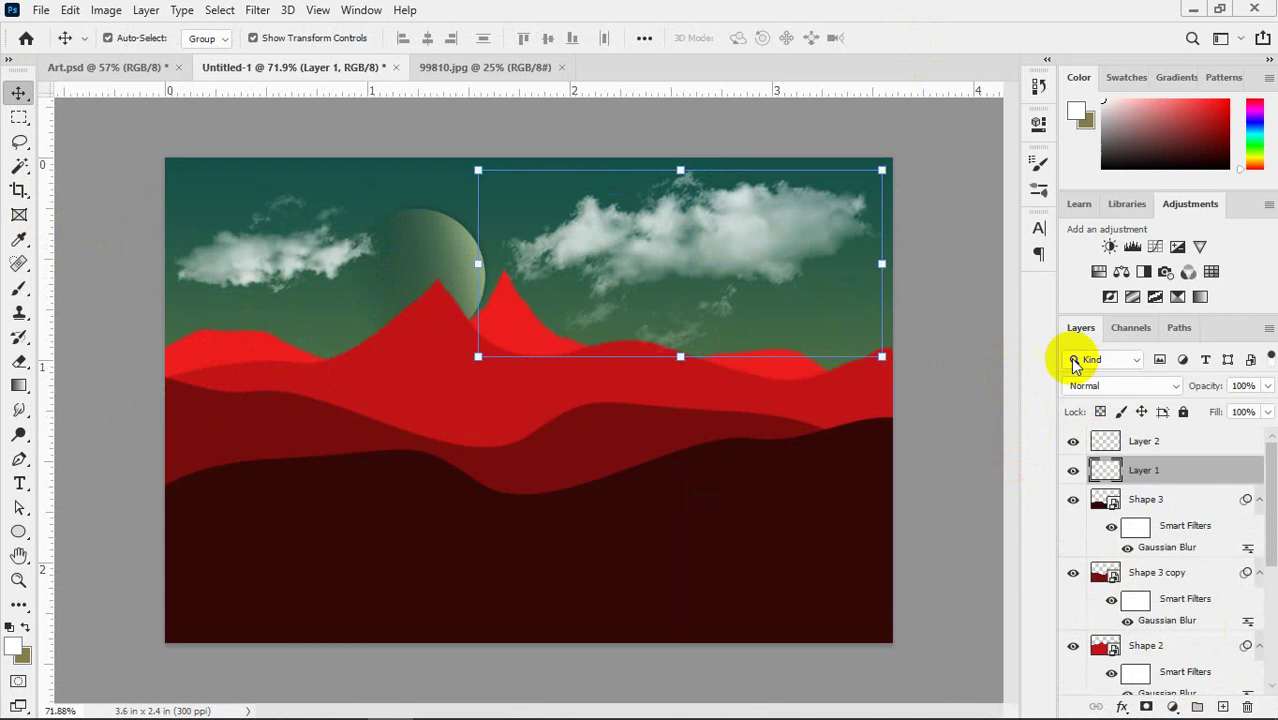
- Set both Layer 1 and Layer 2 blend modes to Overlay
left_click(1117, 390)
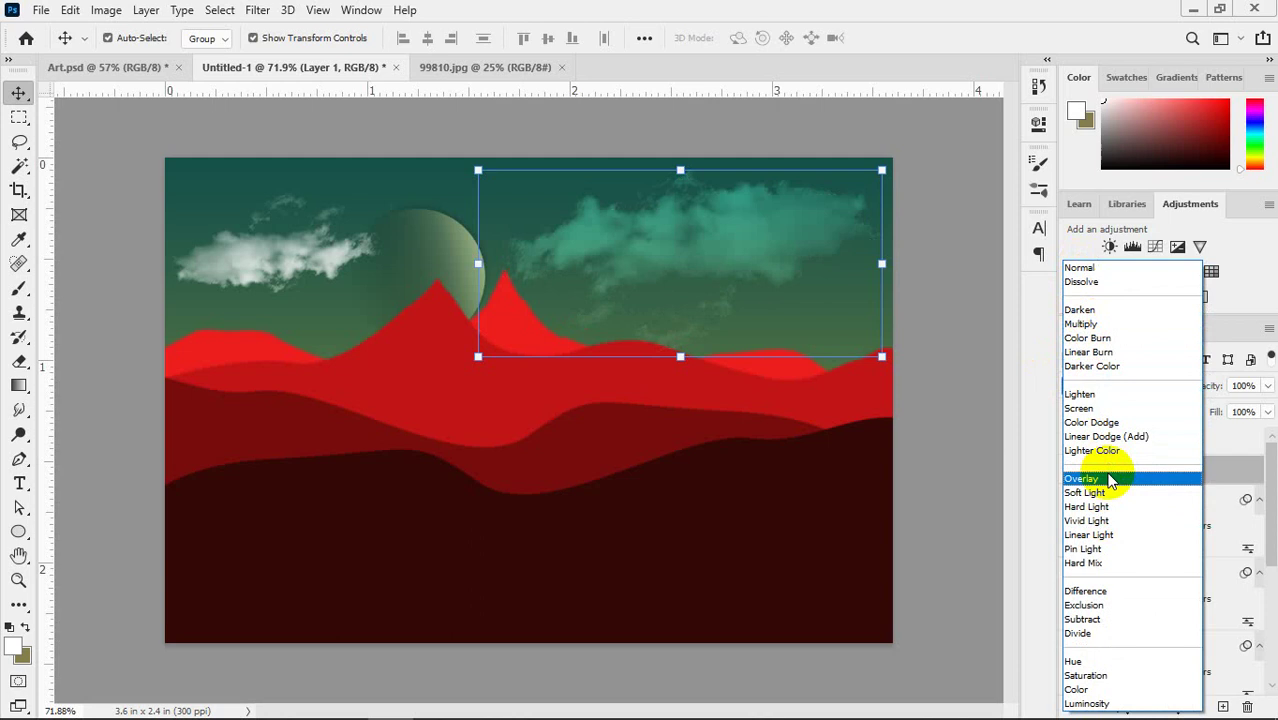
left_click(1110, 480)
left_click(295, 255)
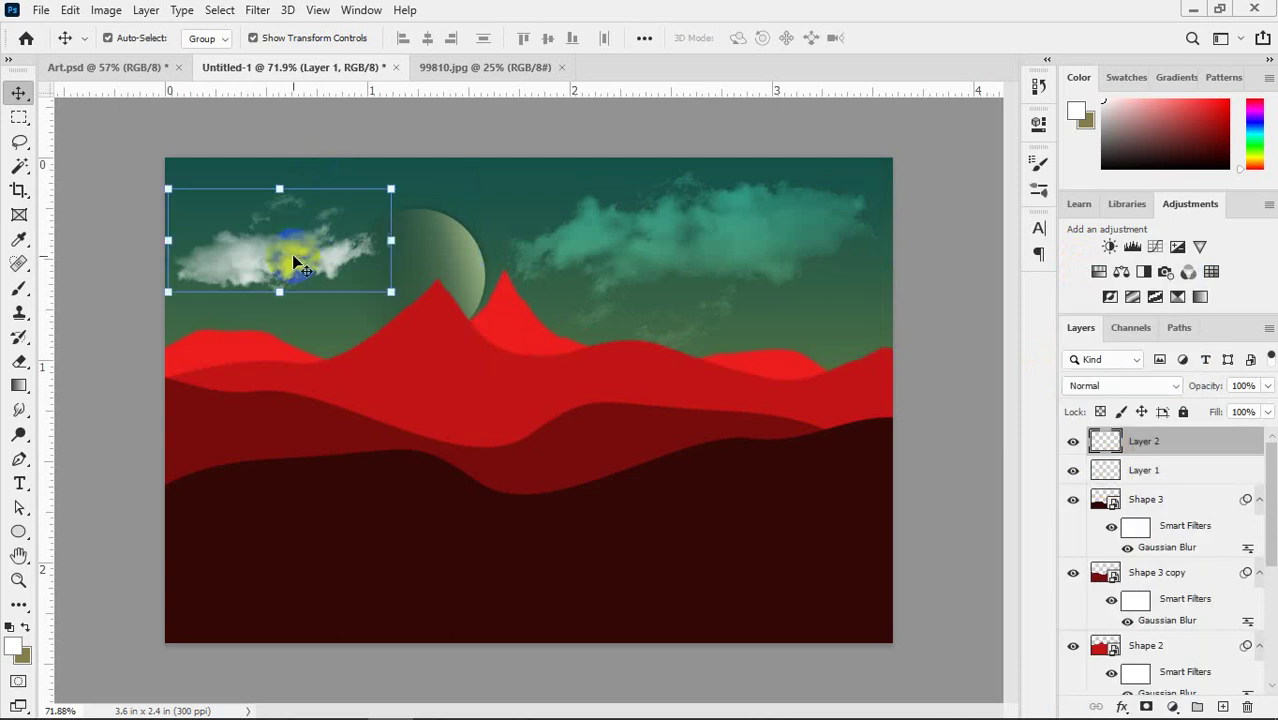
left_click(1108, 393)
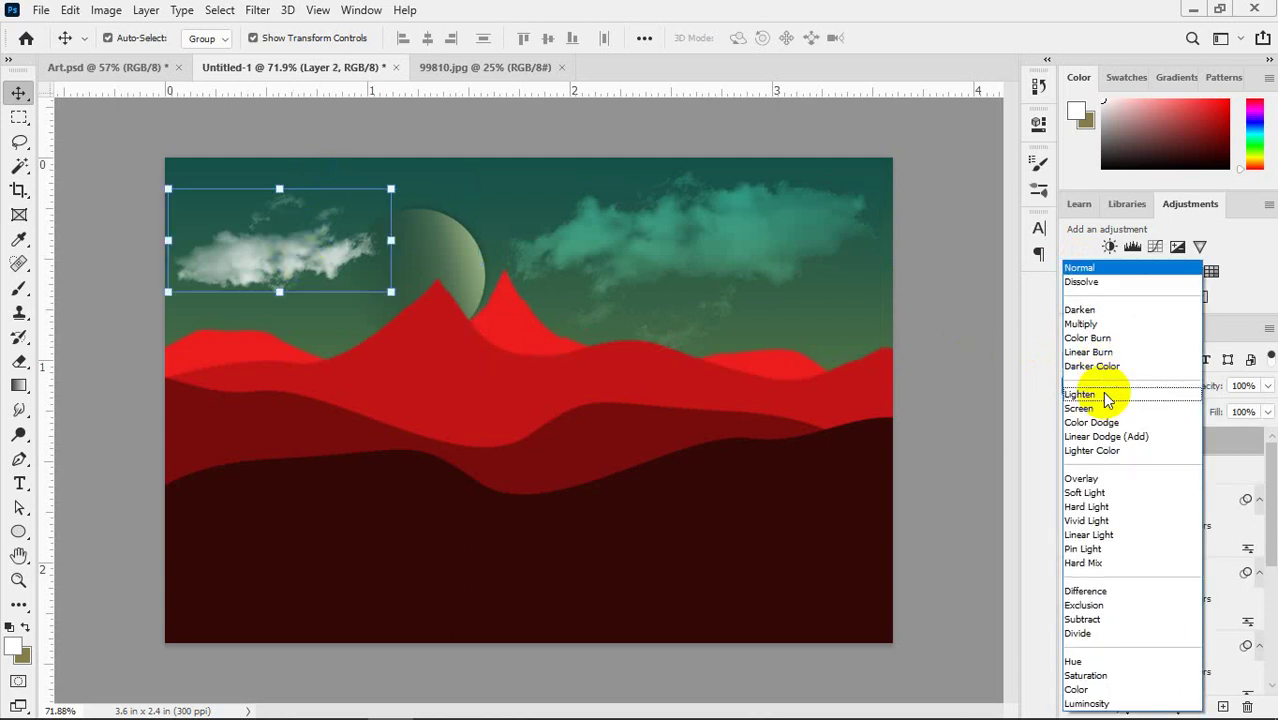
left_click(1086, 479)
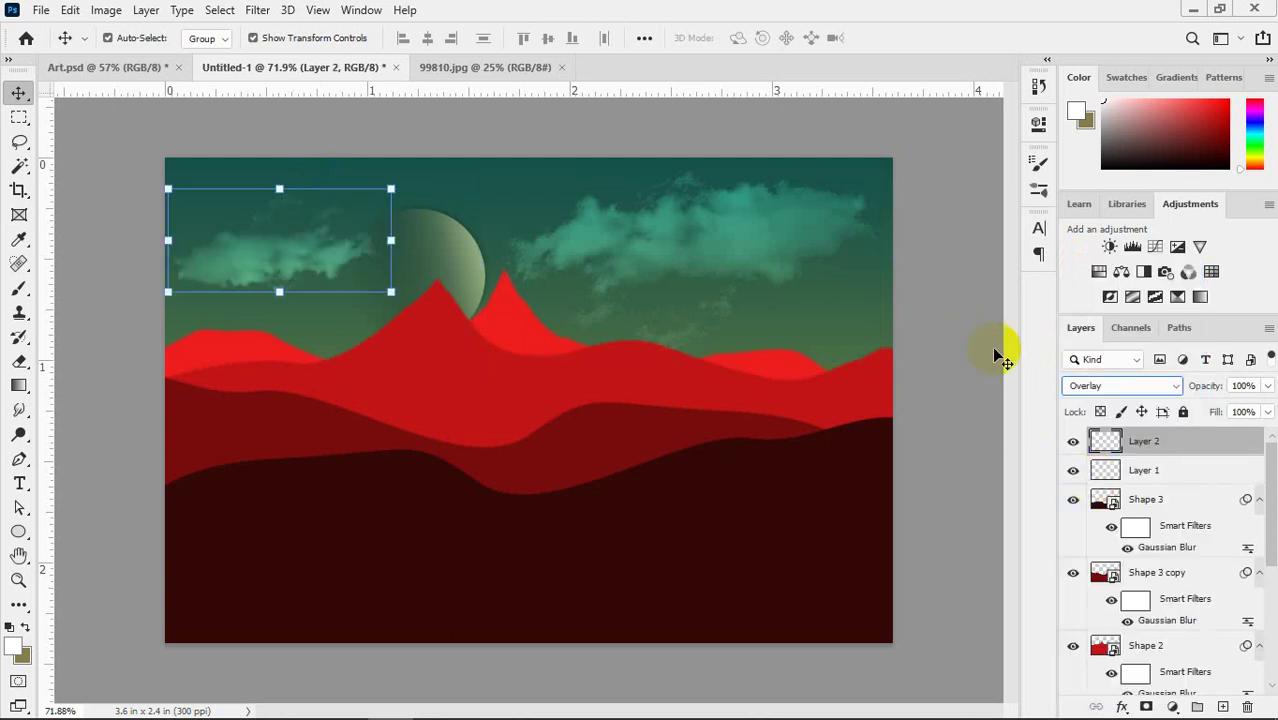
- Slightly lower the opacity of the large cloud's Layer 1
left_click(955, 301)
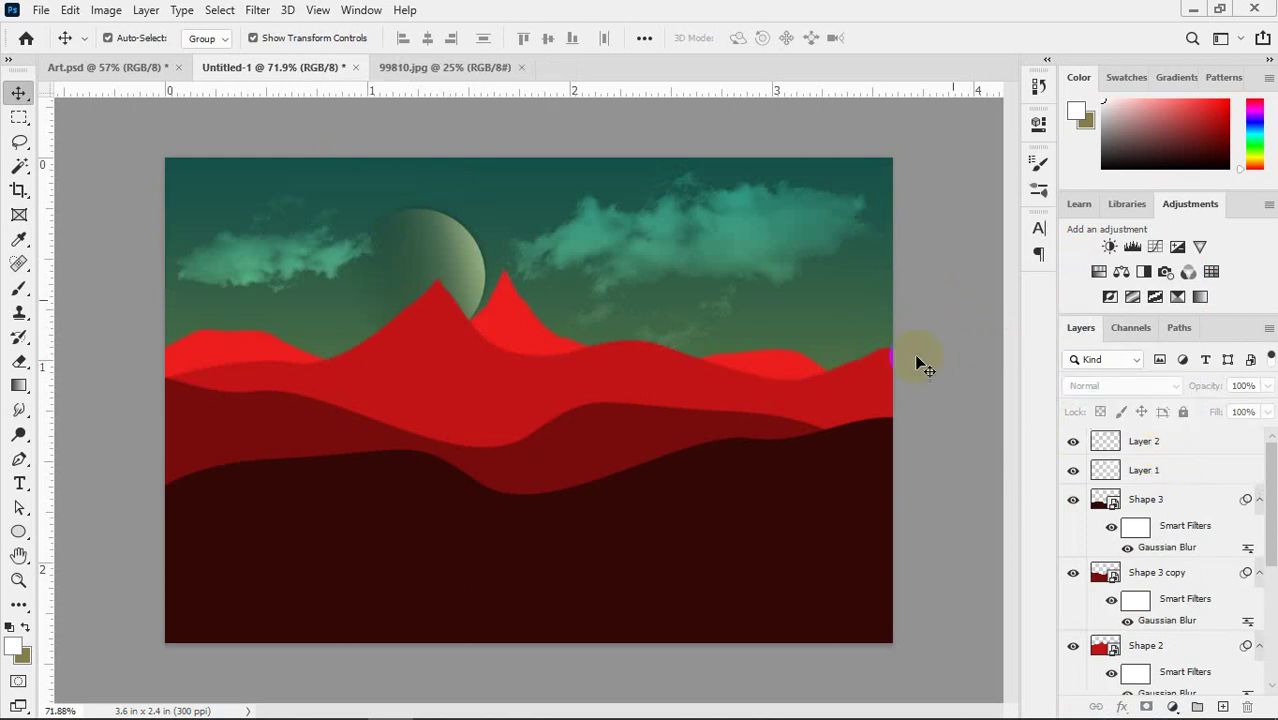
left_click(590, 245)
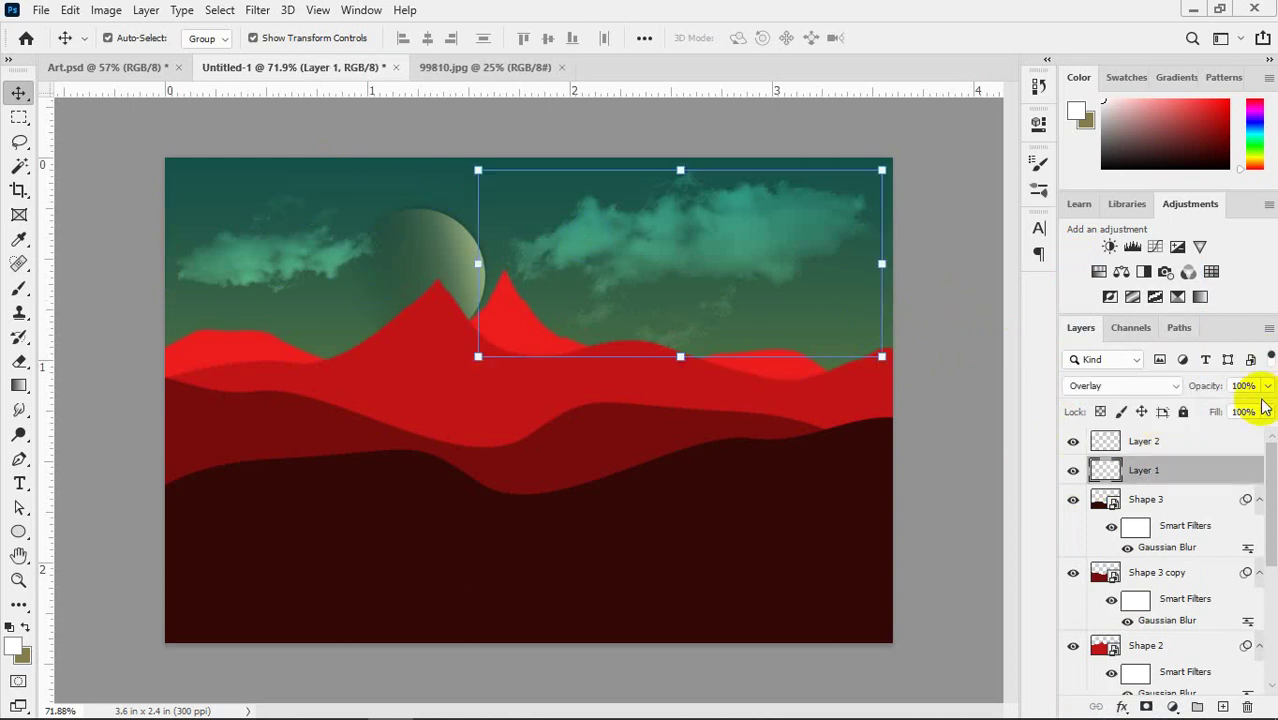
left_click(1267, 386)
mouse_move(1267, 418)
left_mouse_down()
mouse_move(1201, 411)
mouse_move(1266, 412)
left_mouse_up()
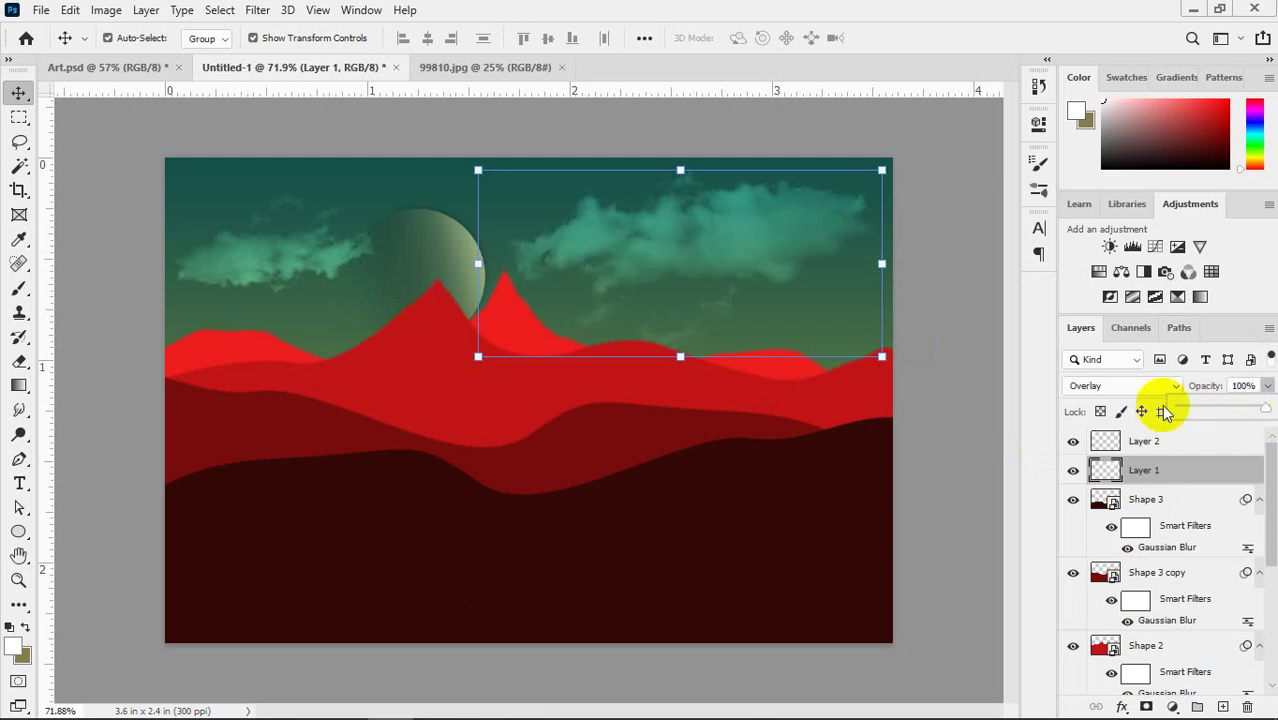
left_click(940, 347)
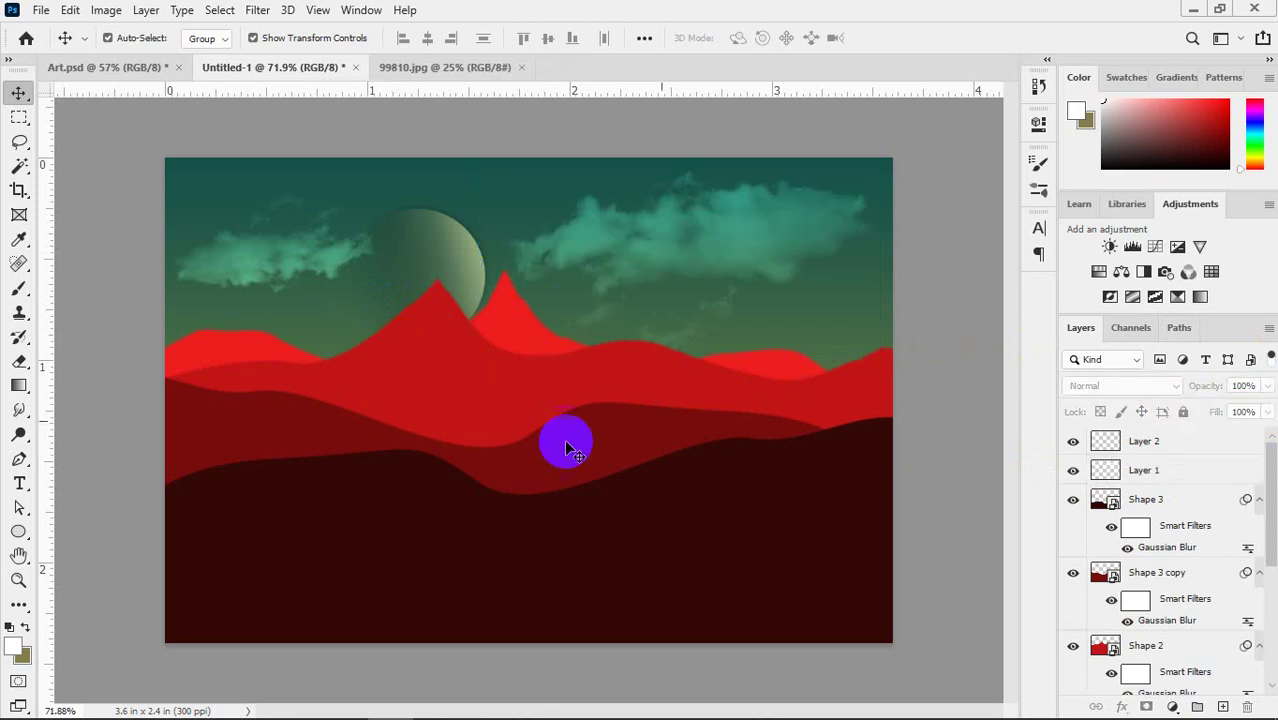
key("alt+Tab")
key("alt+Tab")
key("alt+Tab")
key("alt+Tab")
key("alt+Tab")
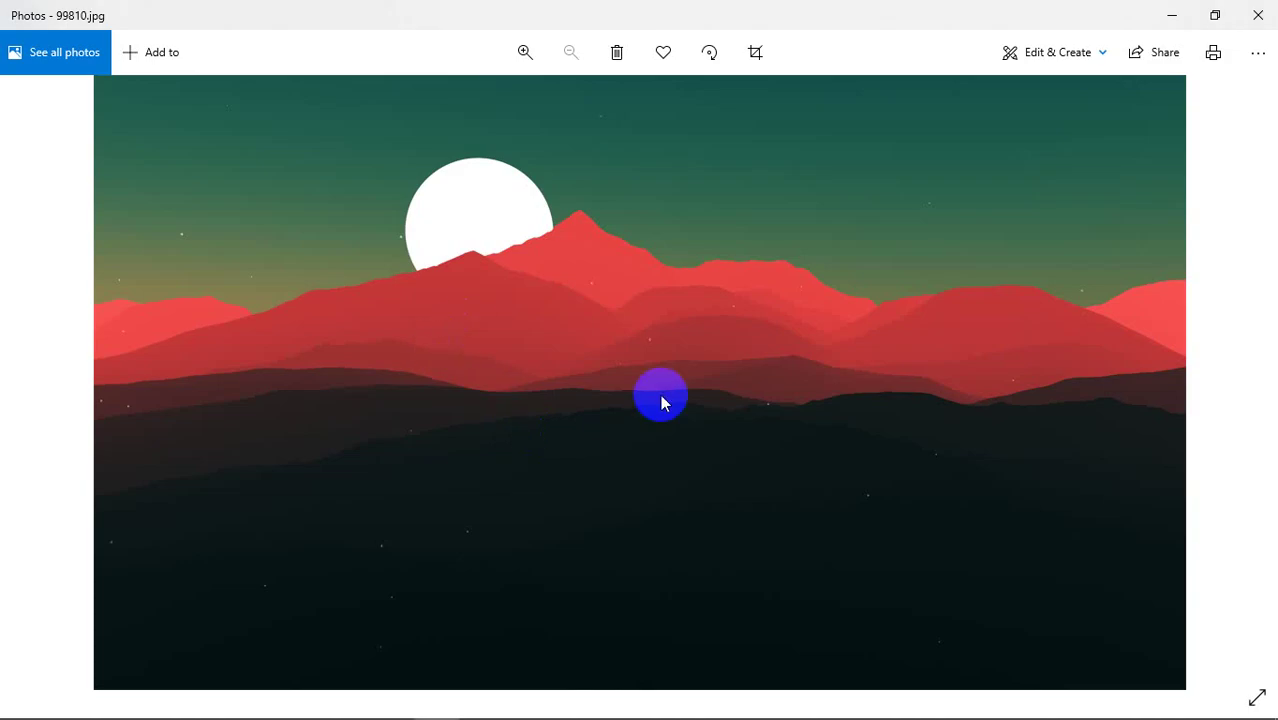
key("alt+Tab")
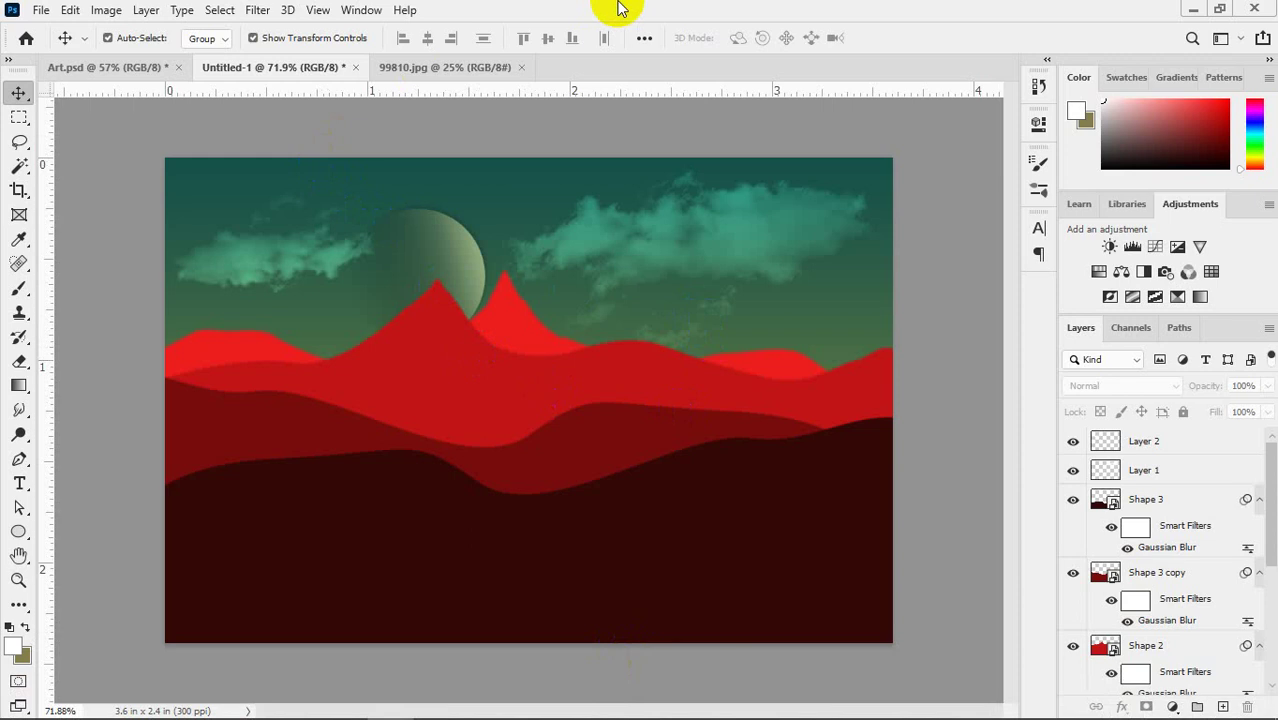
- Start a Save As on this computer and browse to the New folder on the Desktop
key("ctrl+s")
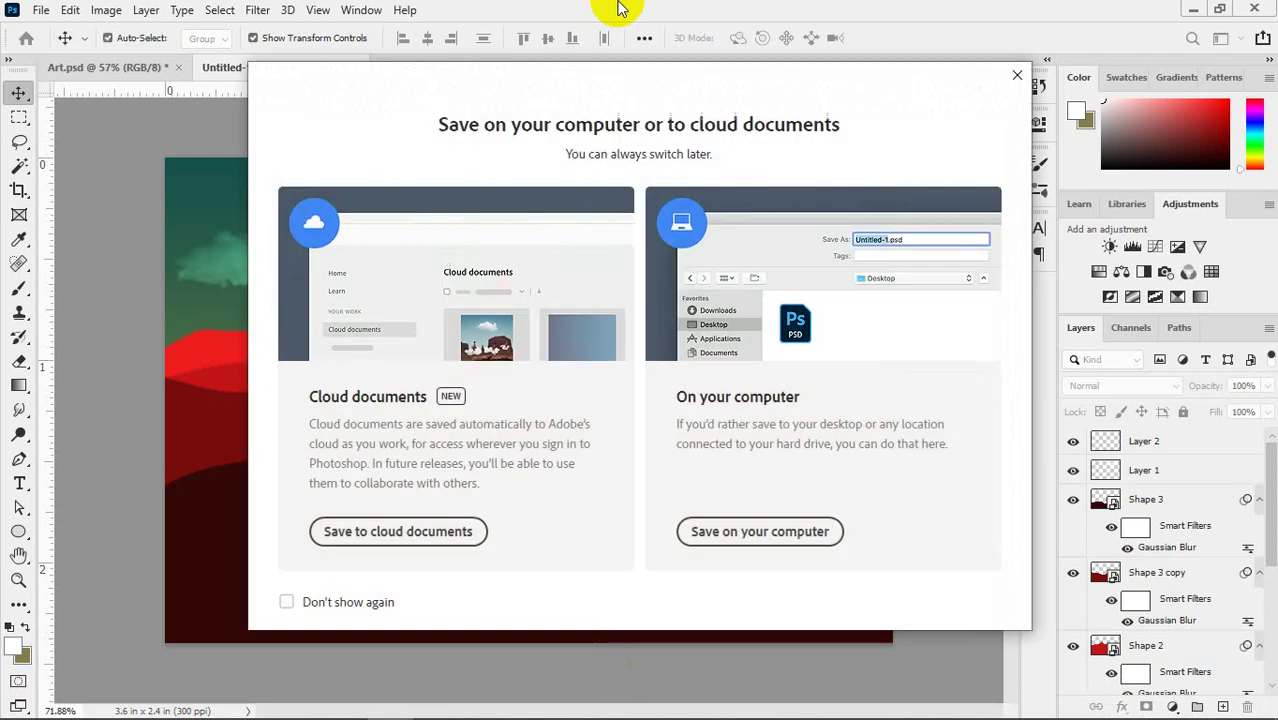
left_click(722, 532)
scroll(280, 236, "down", 2)
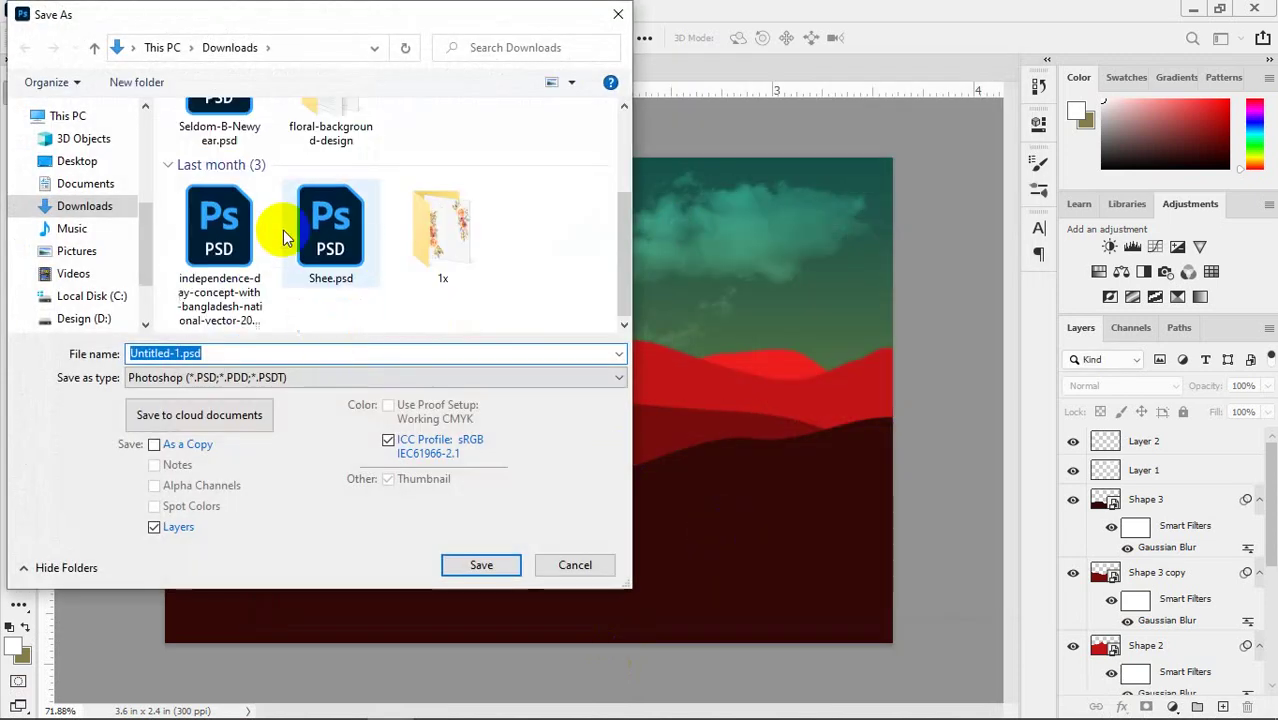
scroll(255, 240, "up", 2)
left_click(40, 164)
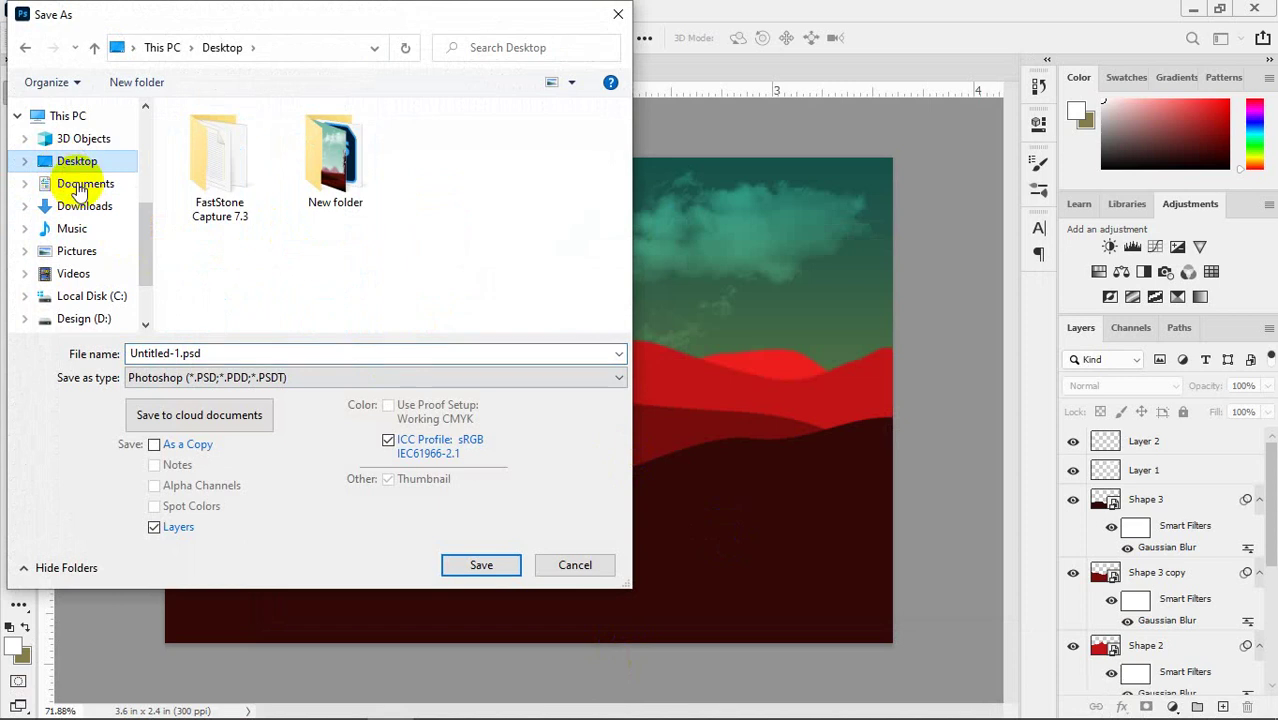
double_click(316, 205)
- Name the file Art 2 and save it as a PSD, accepting the format options
left_click(218, 358)
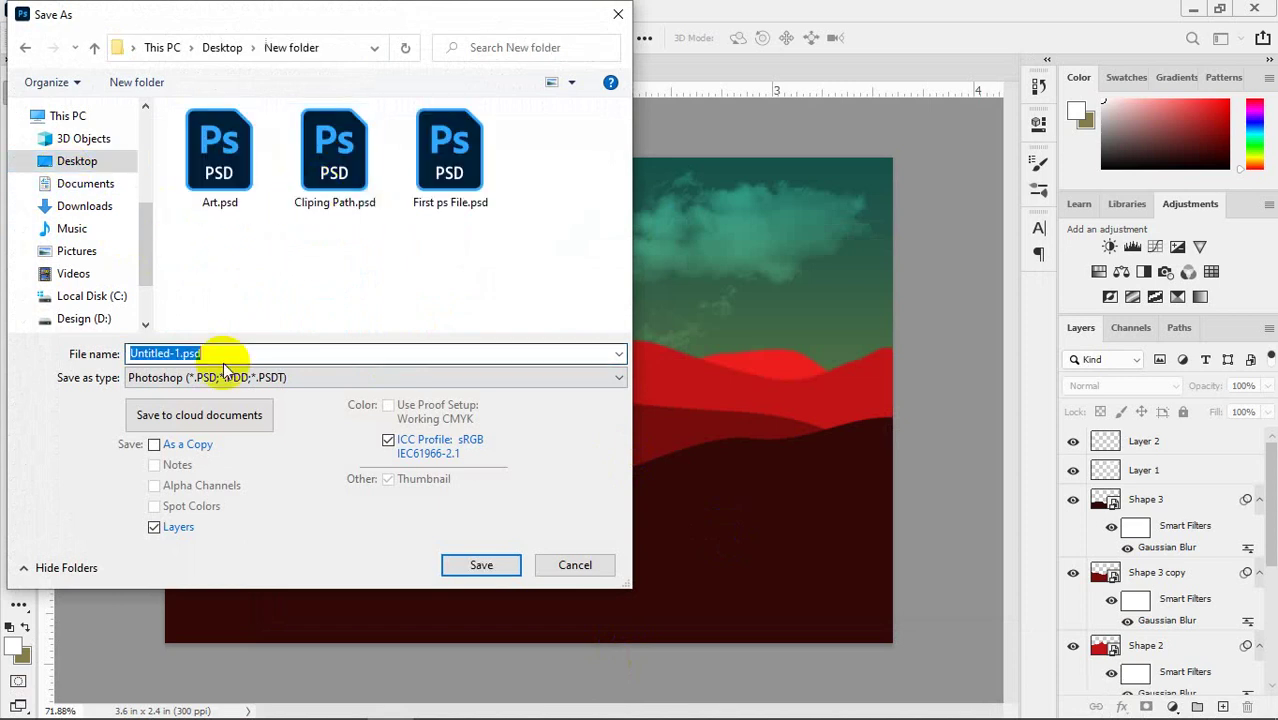
type("Art 2")
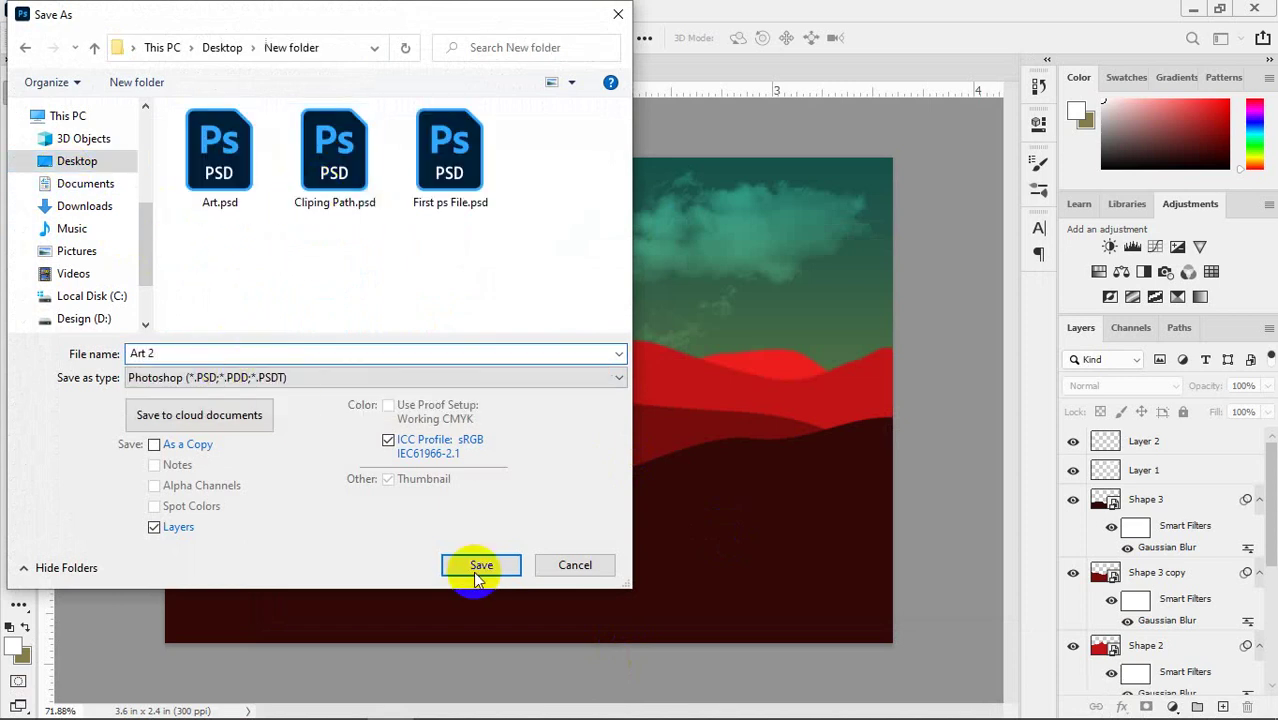
left_click(481, 565)
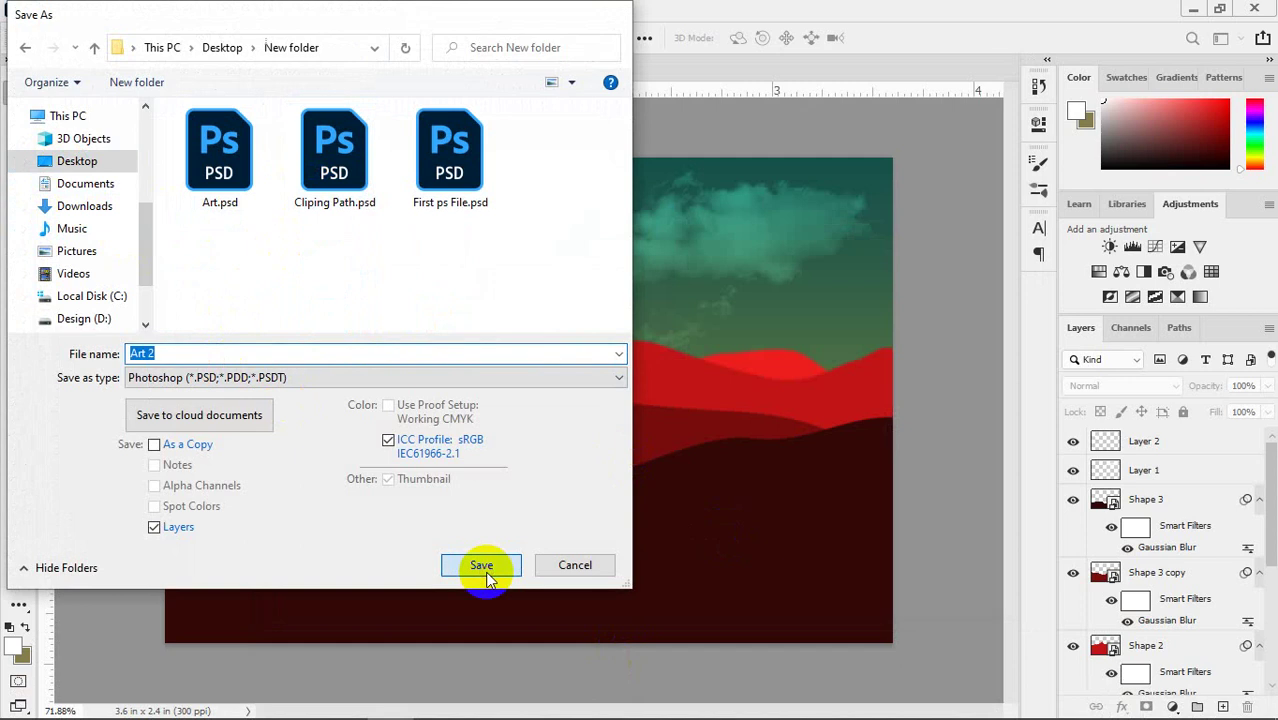
left_click(845, 197)
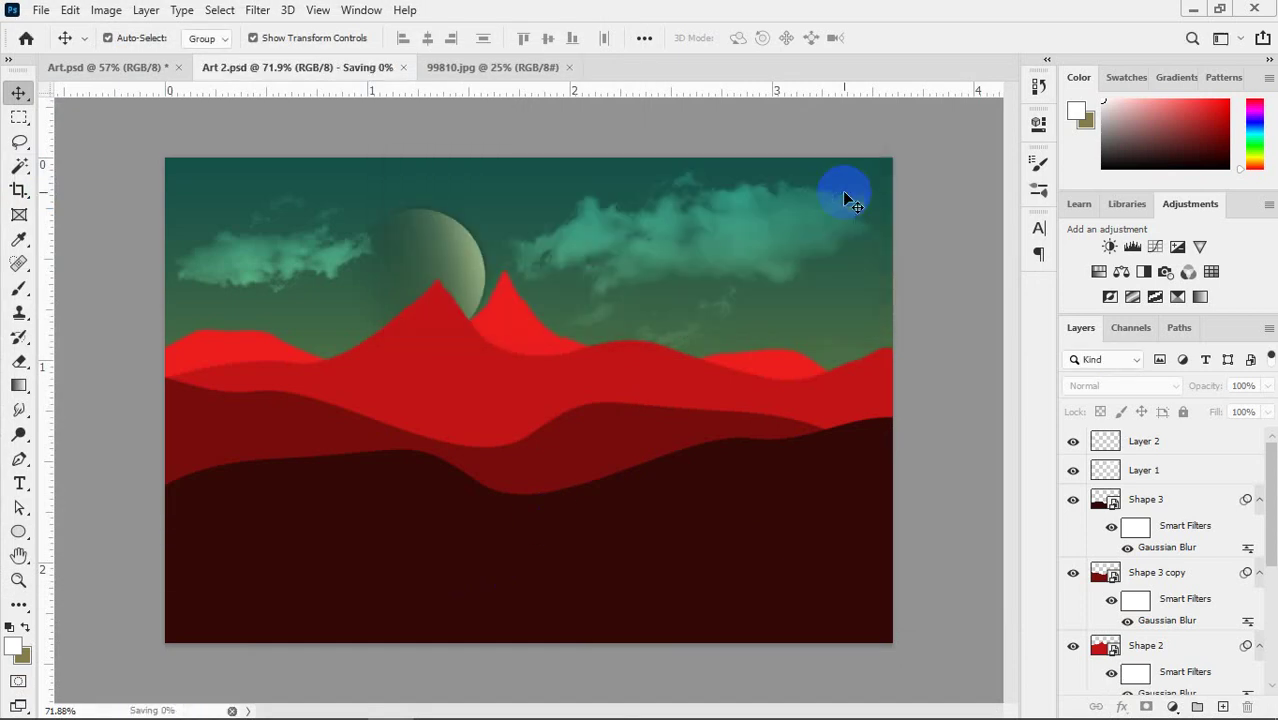
mouse_move(1047, 700)
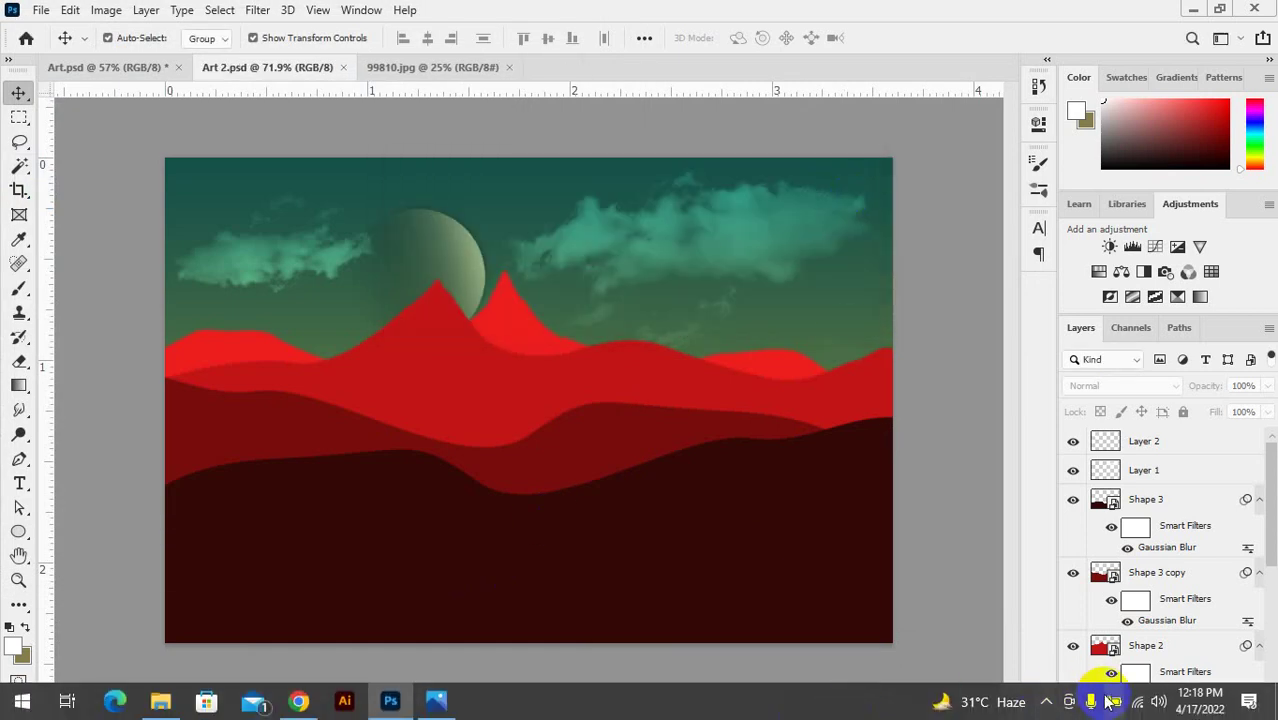
left_click(1047, 703)
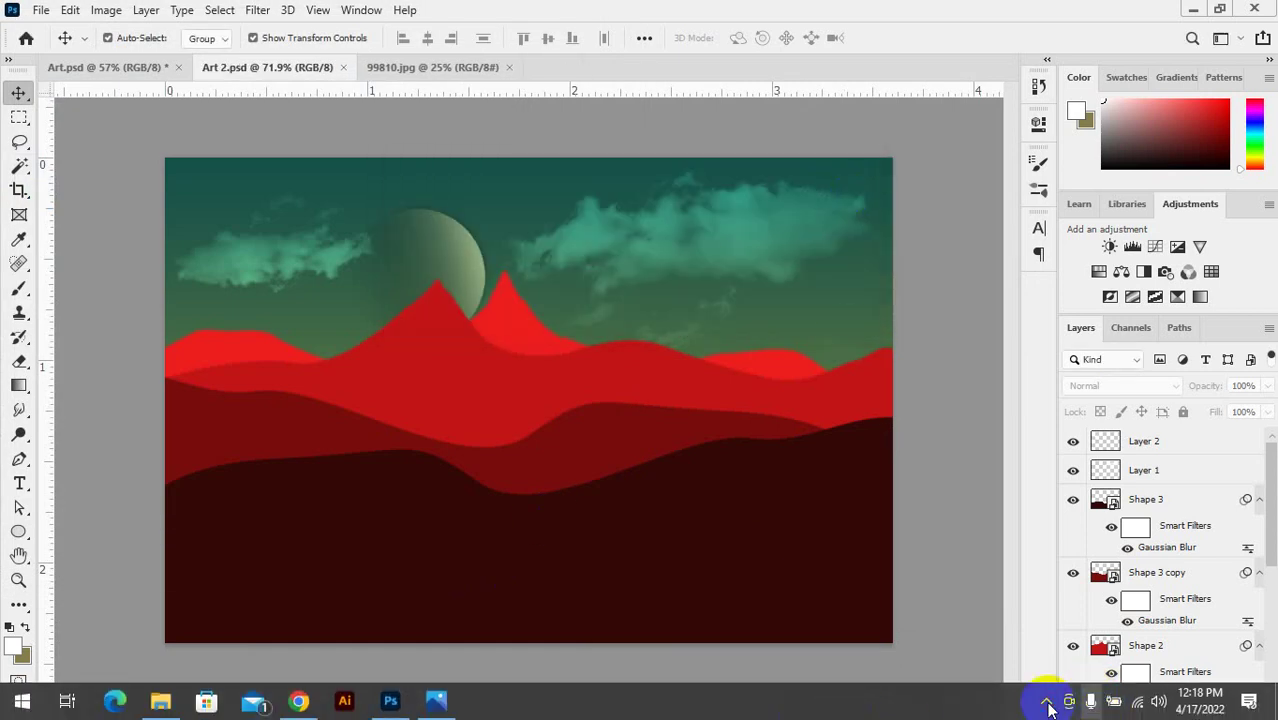